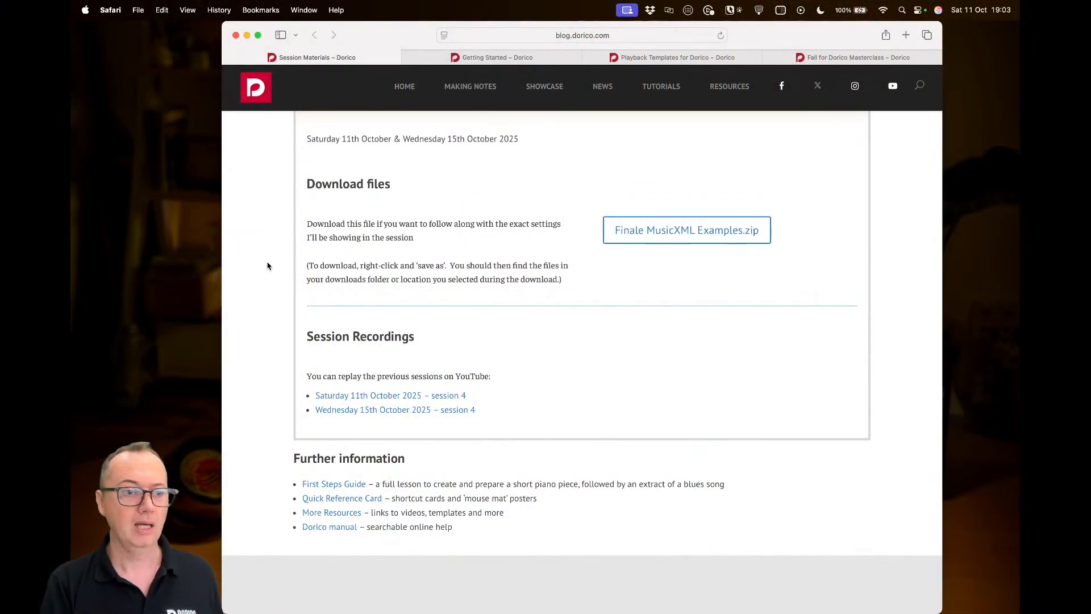
Look through the Session Materials page from Session 1 to Session 4, examining the download files and session recording links
scroll(268, 265, "up", 20)
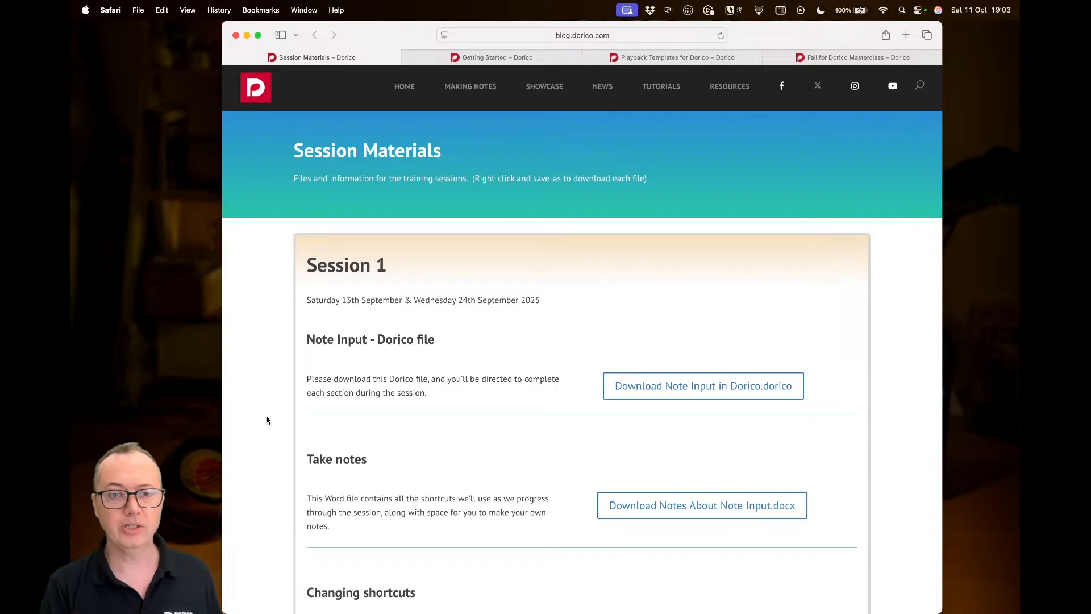
scroll(267, 421, "down", 3)
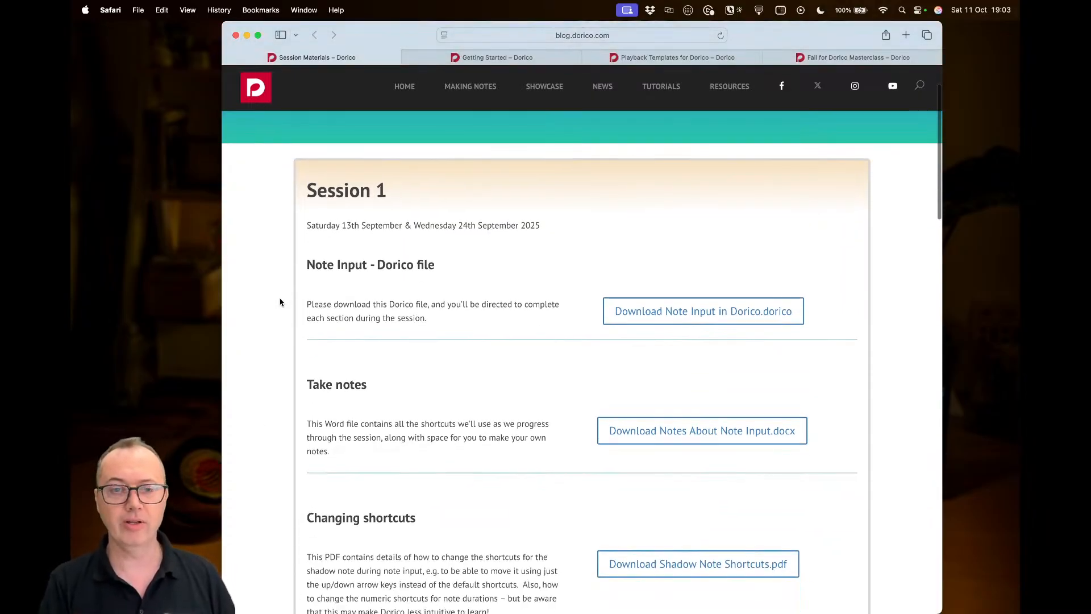
scroll(268, 348, "down", 5)
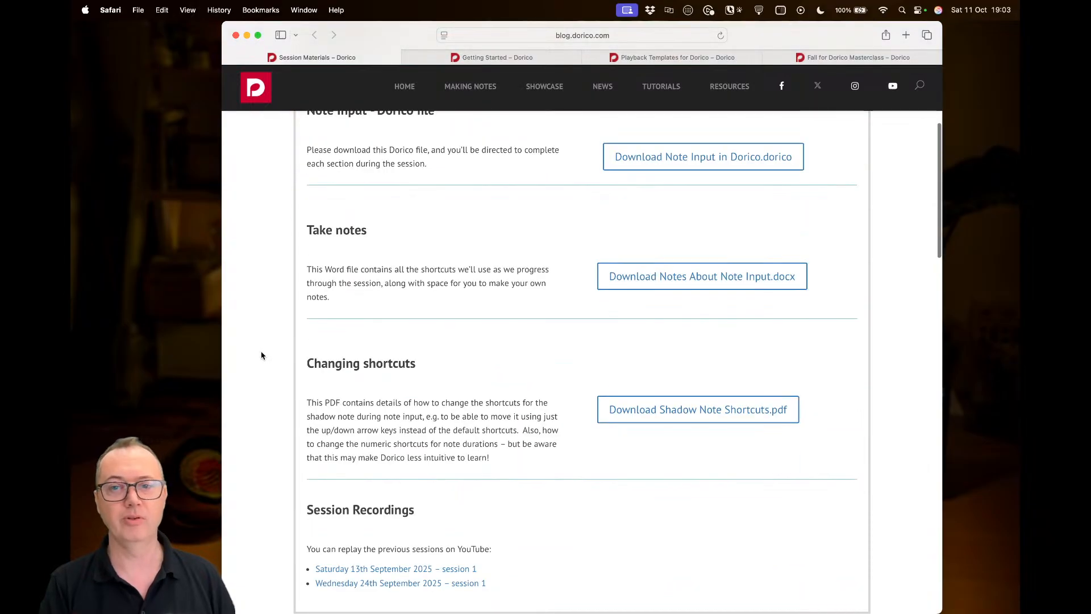
scroll(261, 357, "down", 15)
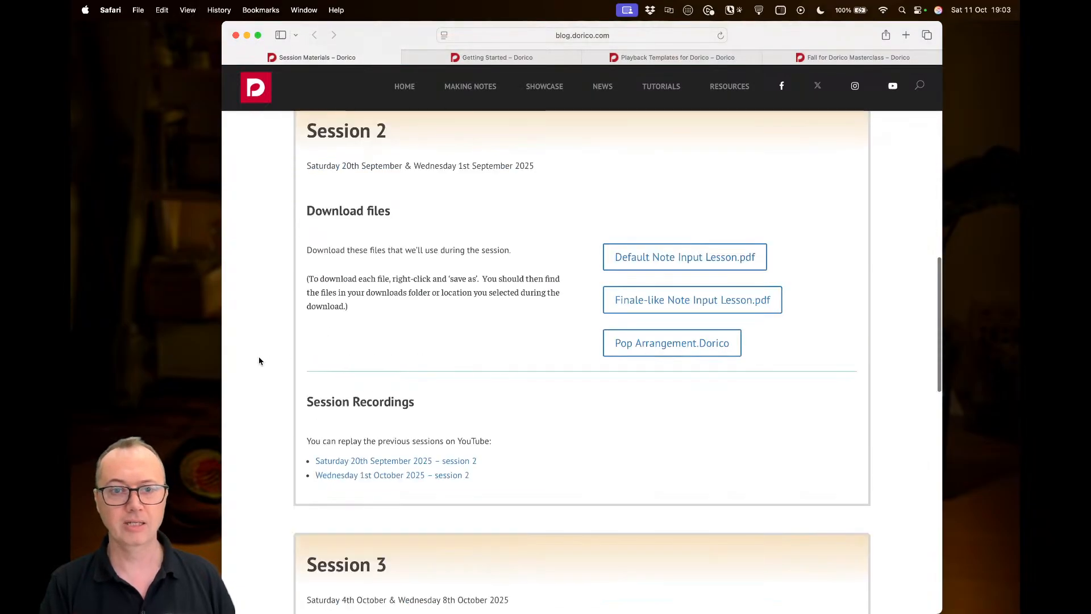
scroll(259, 357, "up", 1)
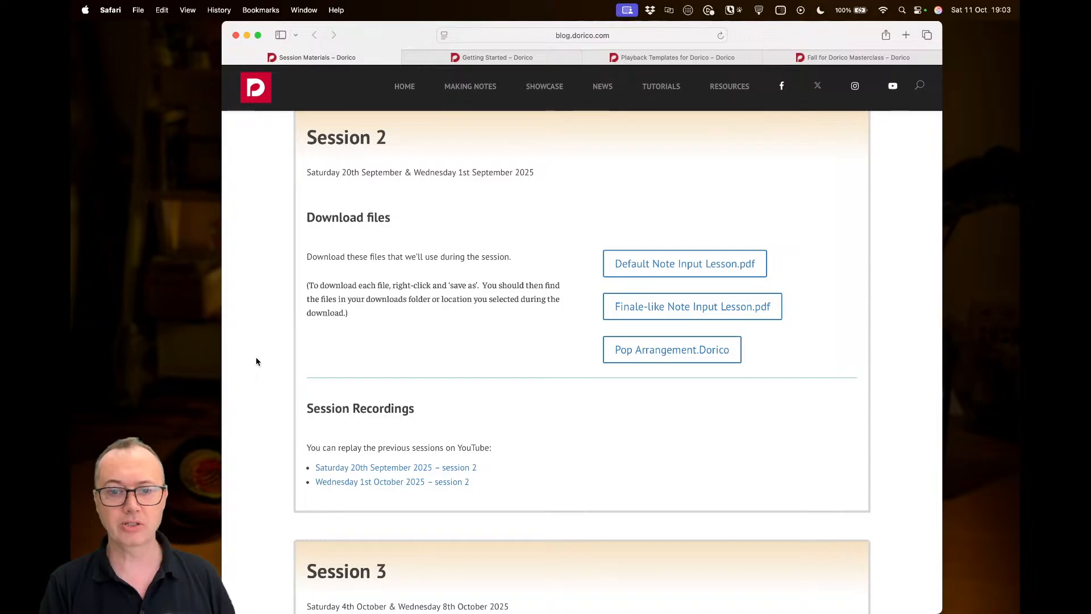
scroll(256, 361, "down", 10)
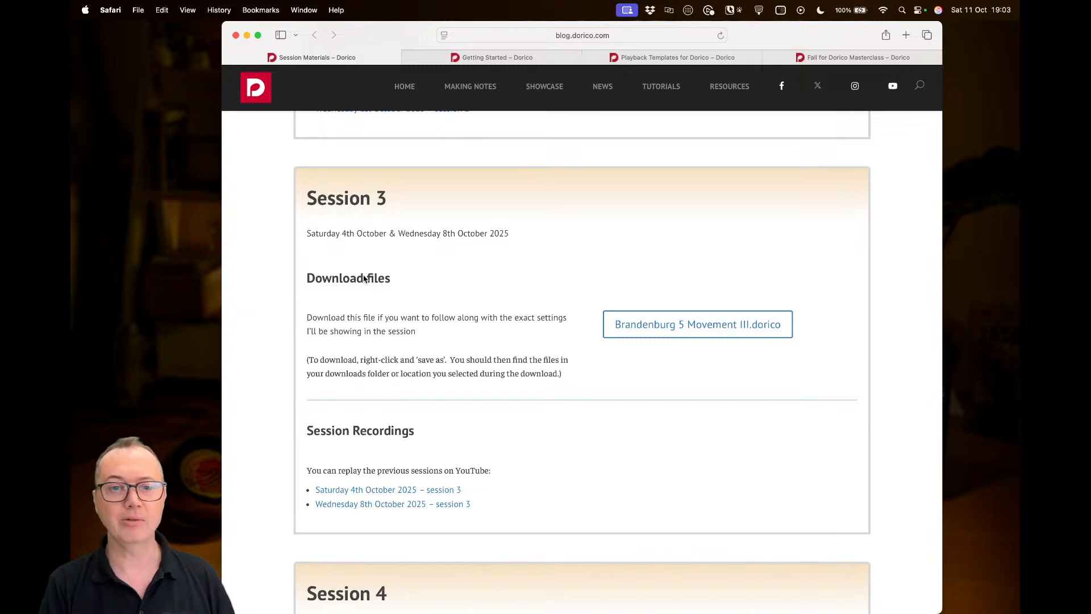
scroll(282, 325, "down", 7)
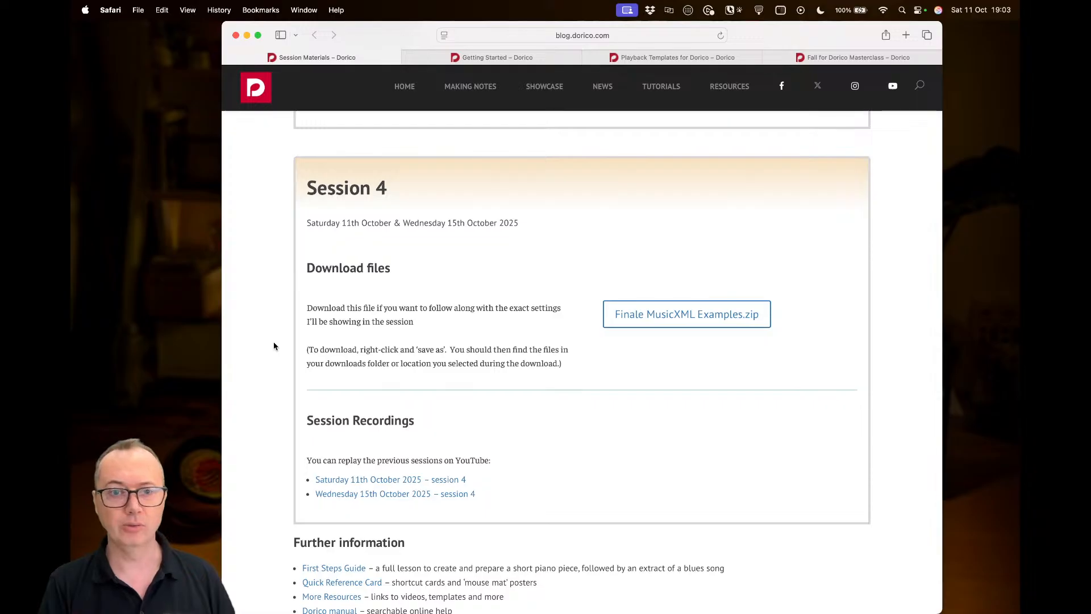
scroll(274, 346, "down", 1)
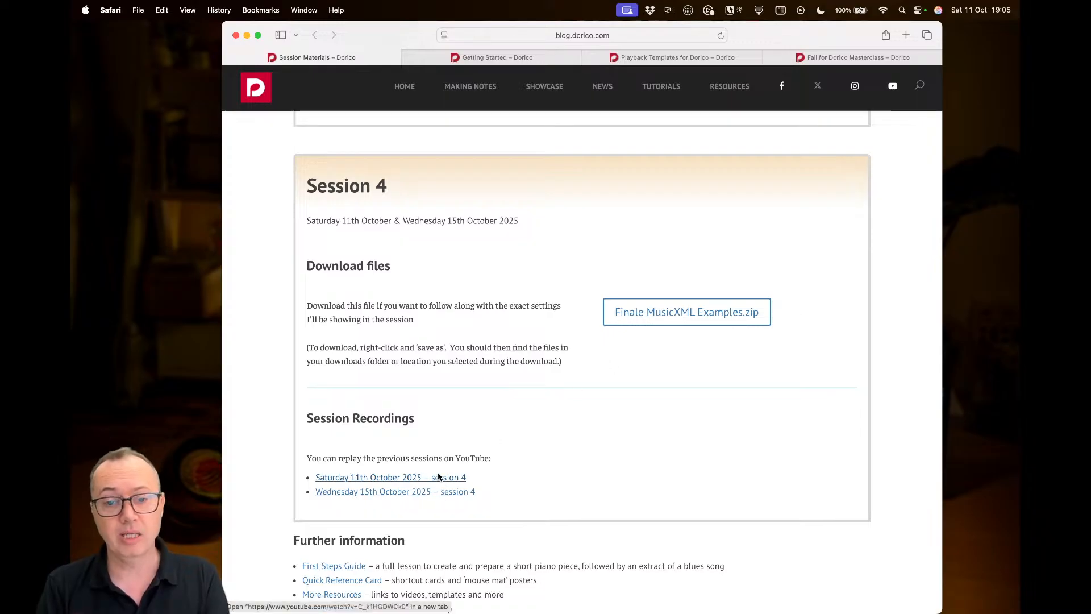
scroll(595, 391, "up", 5)
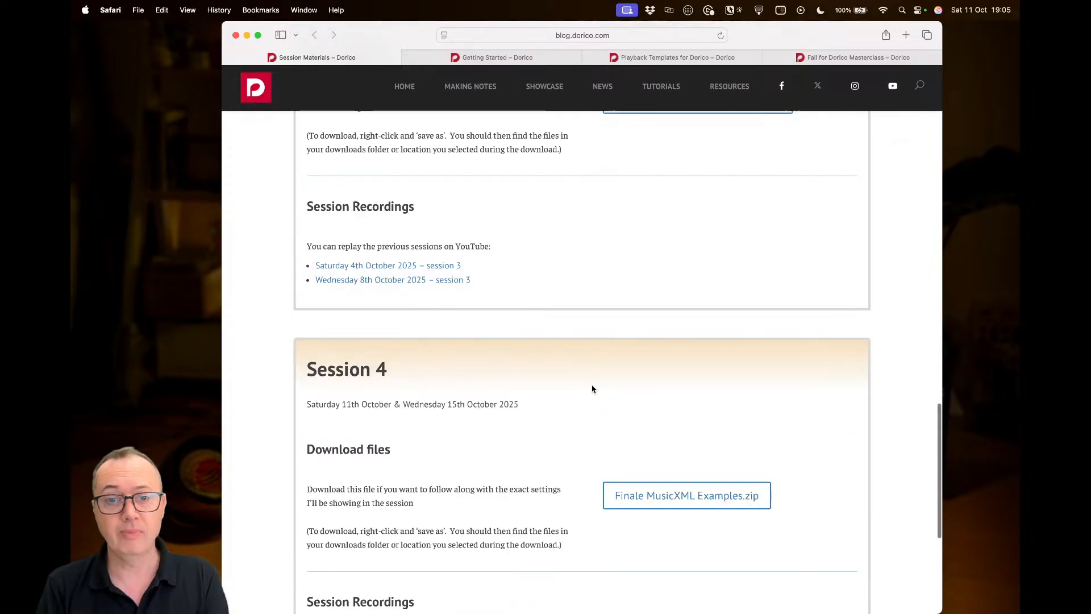
scroll(581, 398, "down", 5)
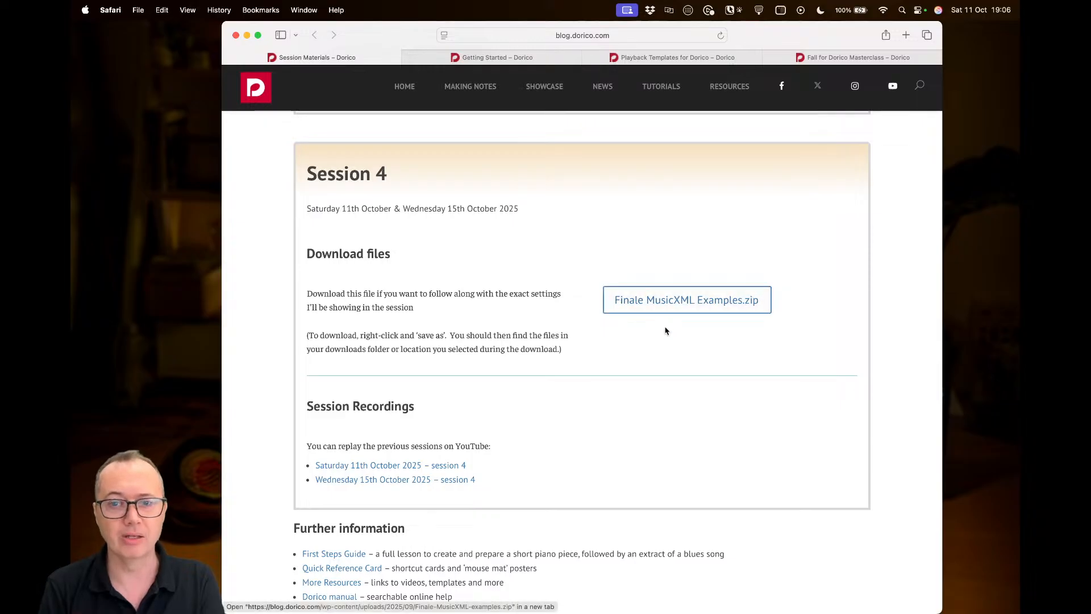
Switch to Finale, open the MusicXML export preferences to review the version and linked parts options, and close them
left_click(172, 321)
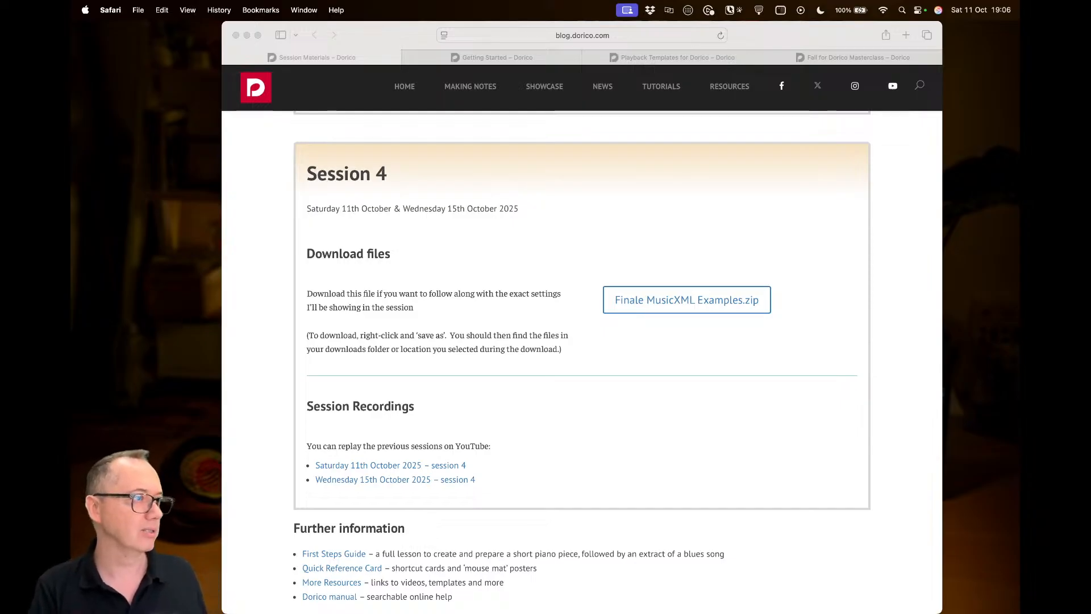
key("super+Tab")
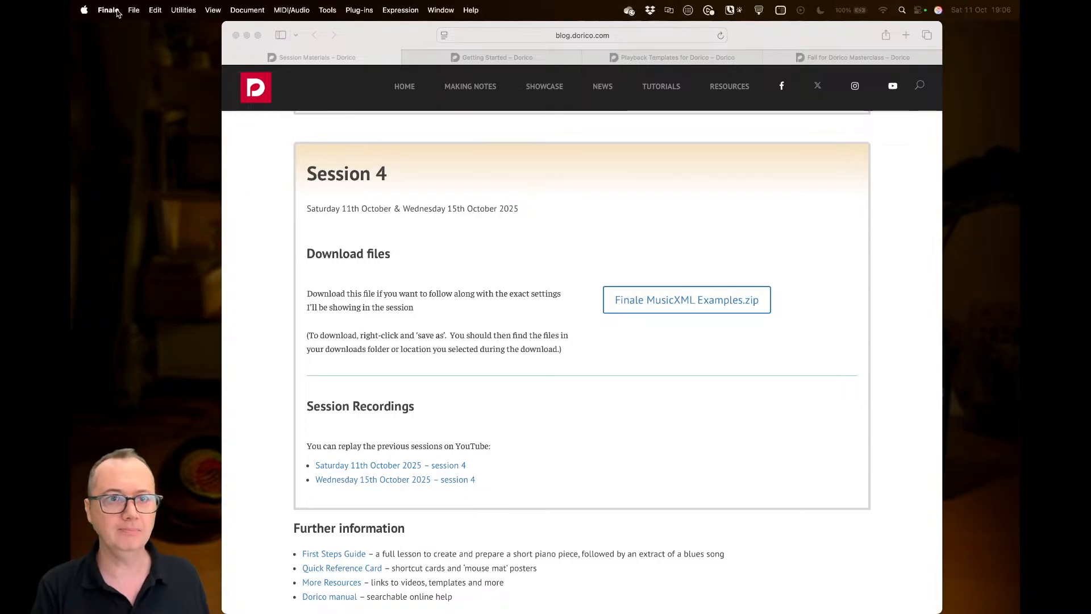
left_click(109, 10)
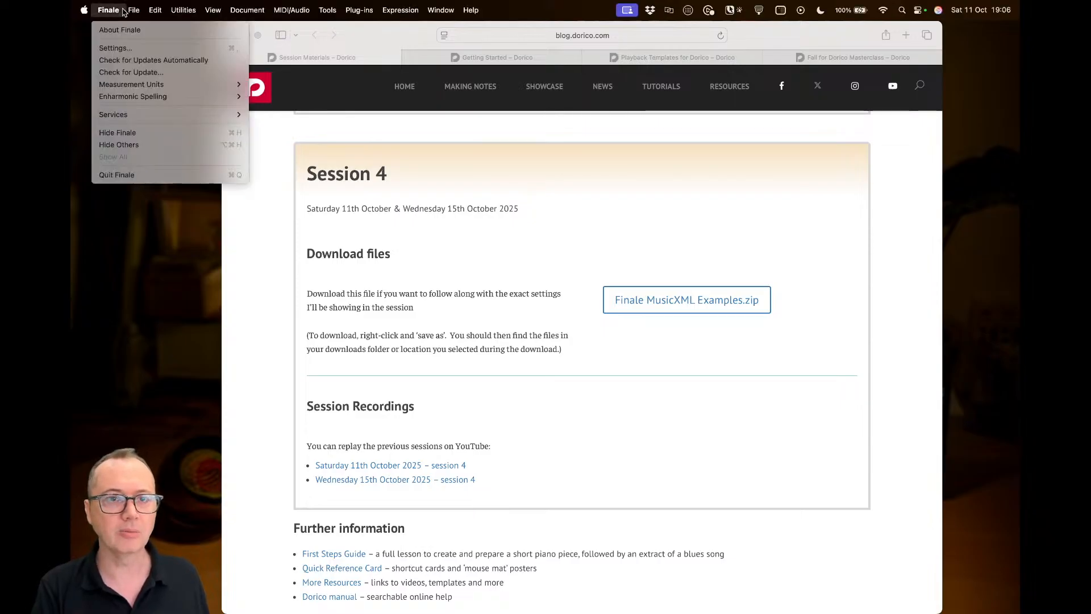
mouse_move(134, 11)
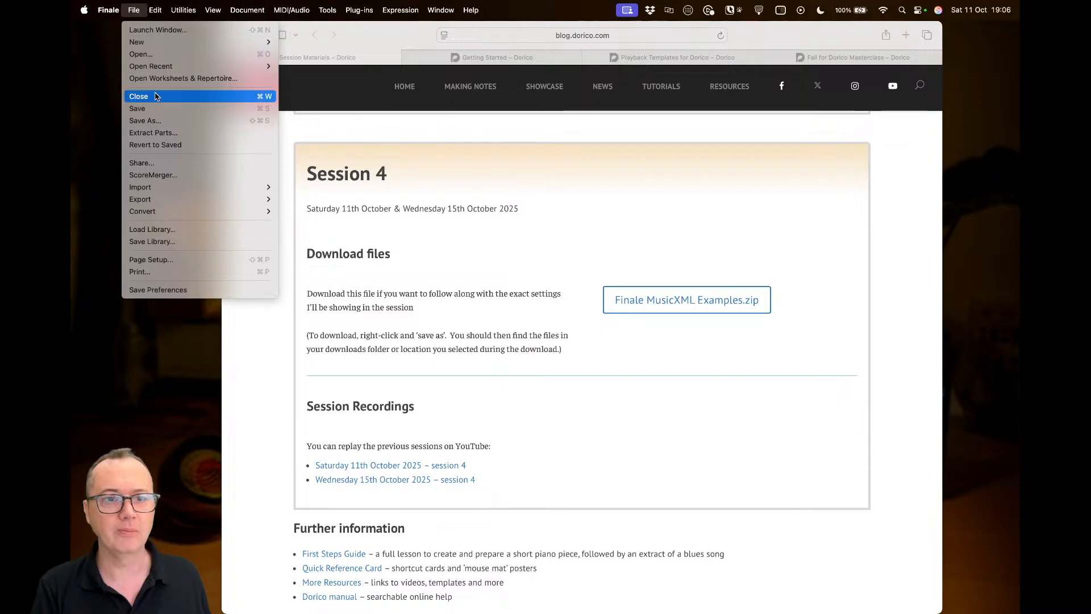
mouse_move(174, 199)
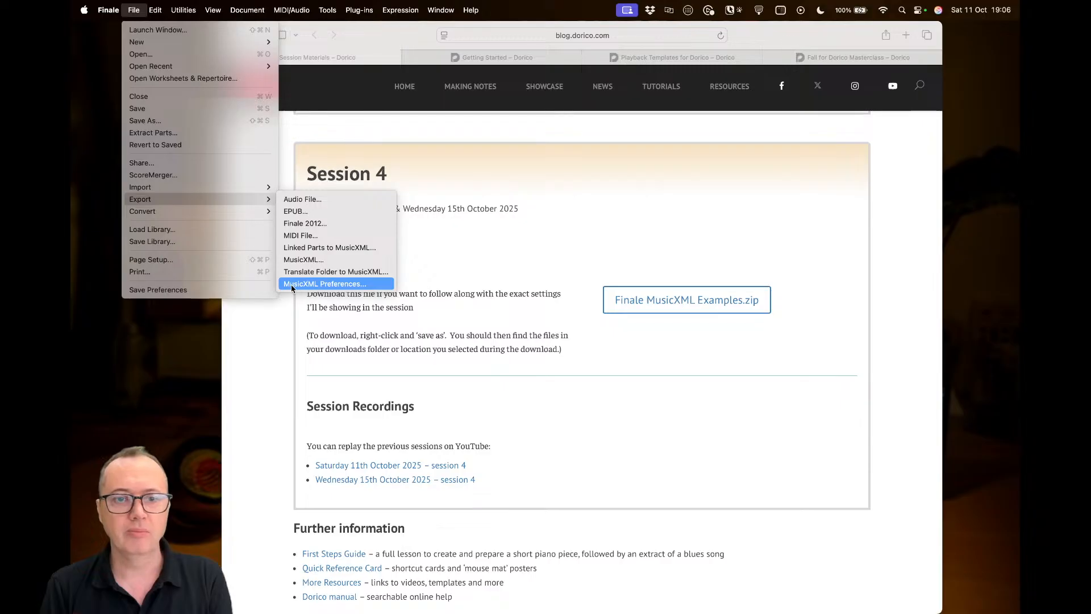
left_click(378, 284)
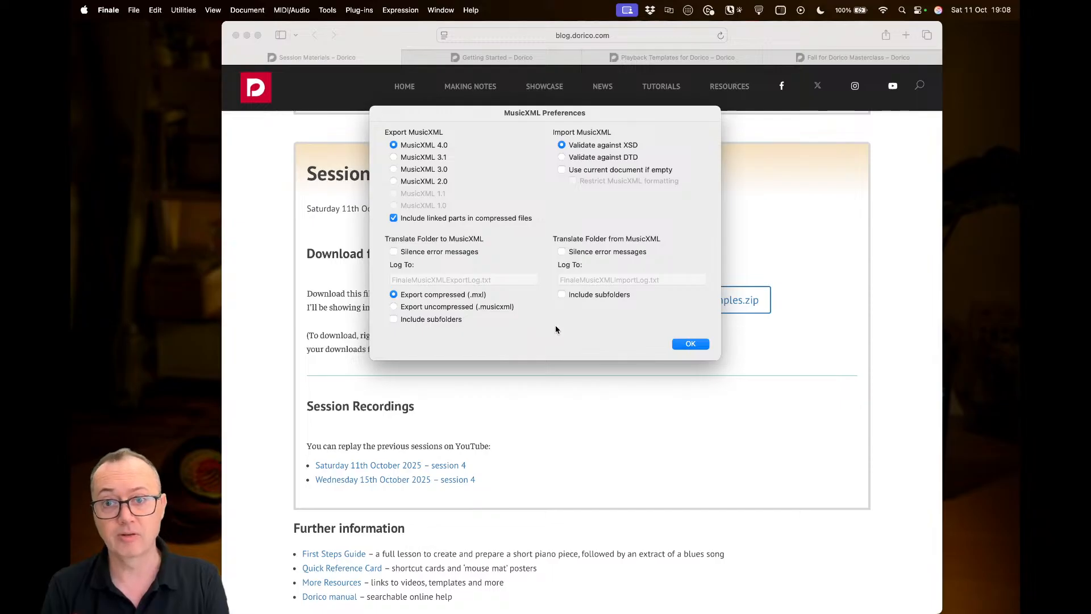
left_click(683, 344)
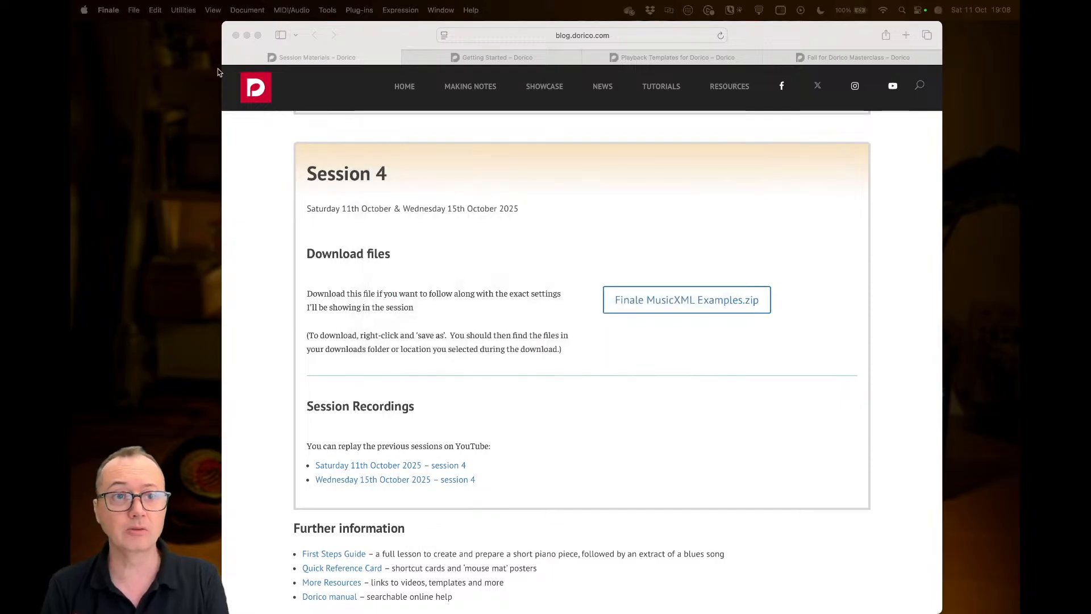
Reopen Finale's MusicXML Preferences to check the folder translation and compressed export settings, and close the dialog
left_click(134, 11)
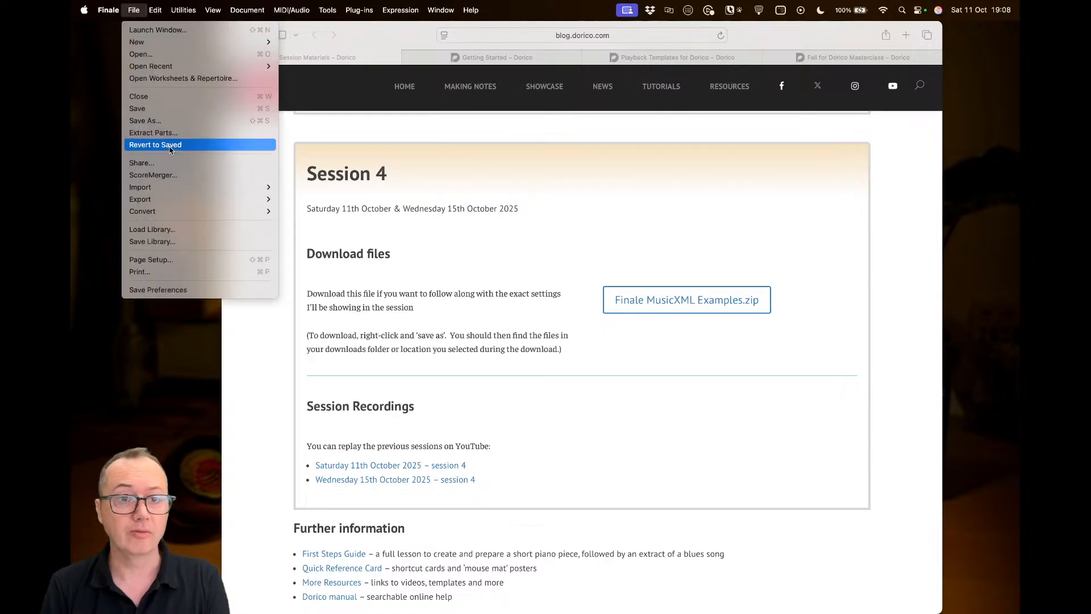
mouse_move(197, 203)
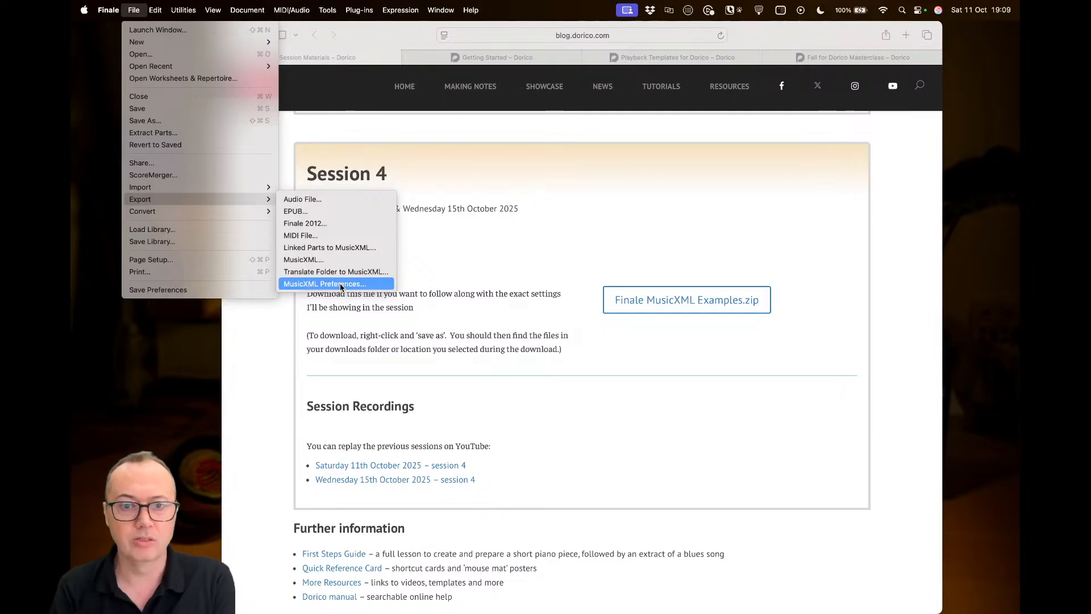
left_click(339, 284)
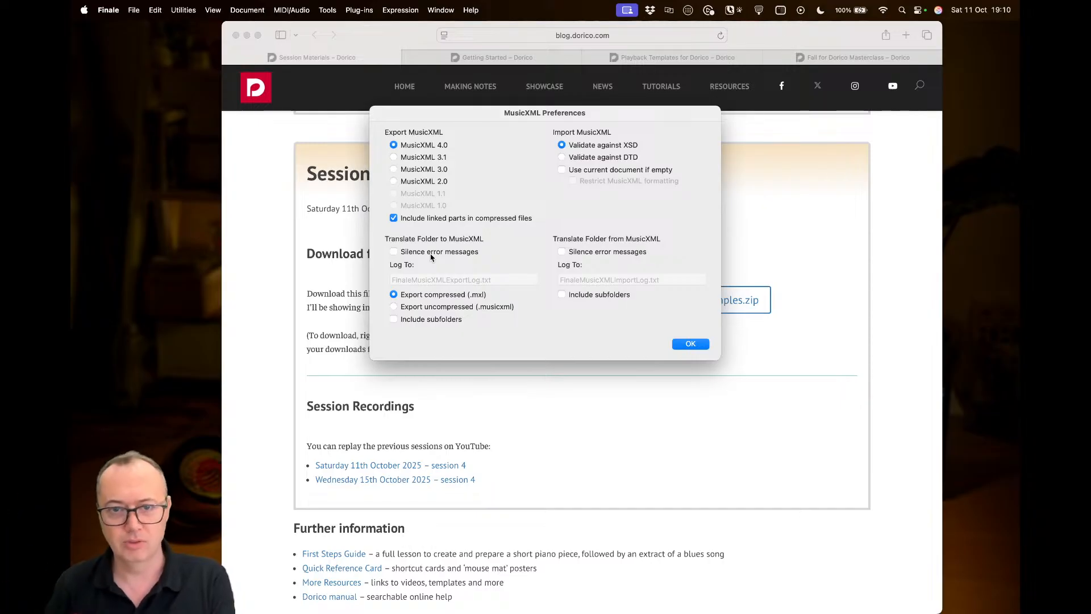
left_click(687, 346)
Look over Finale's export commands, including Translate Folder to MusicXML, and return to the Session 4 materials in Safari
left_click(134, 9)
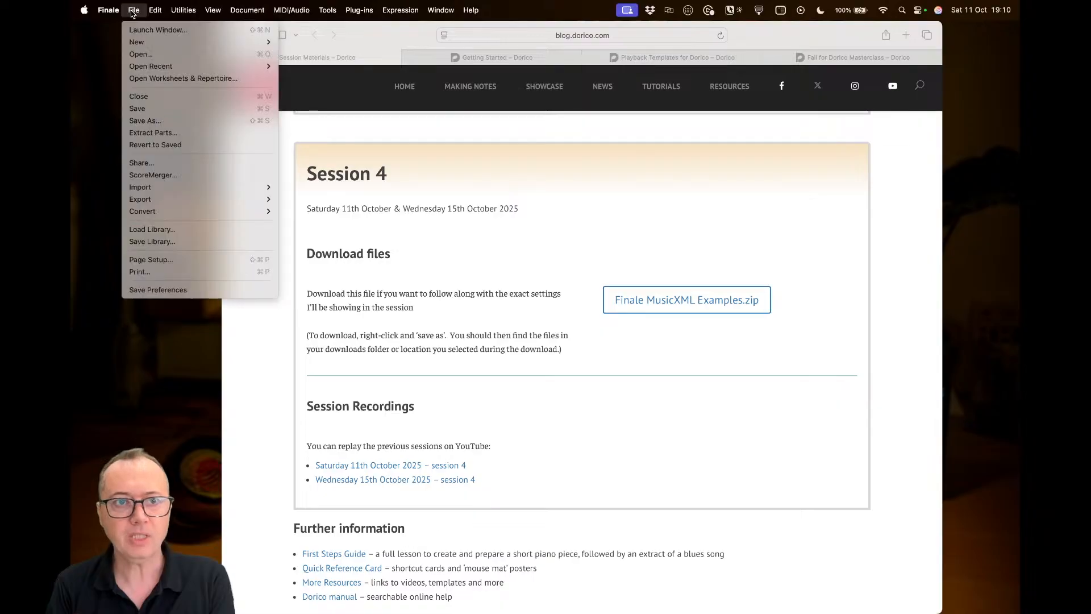
mouse_move(187, 199)
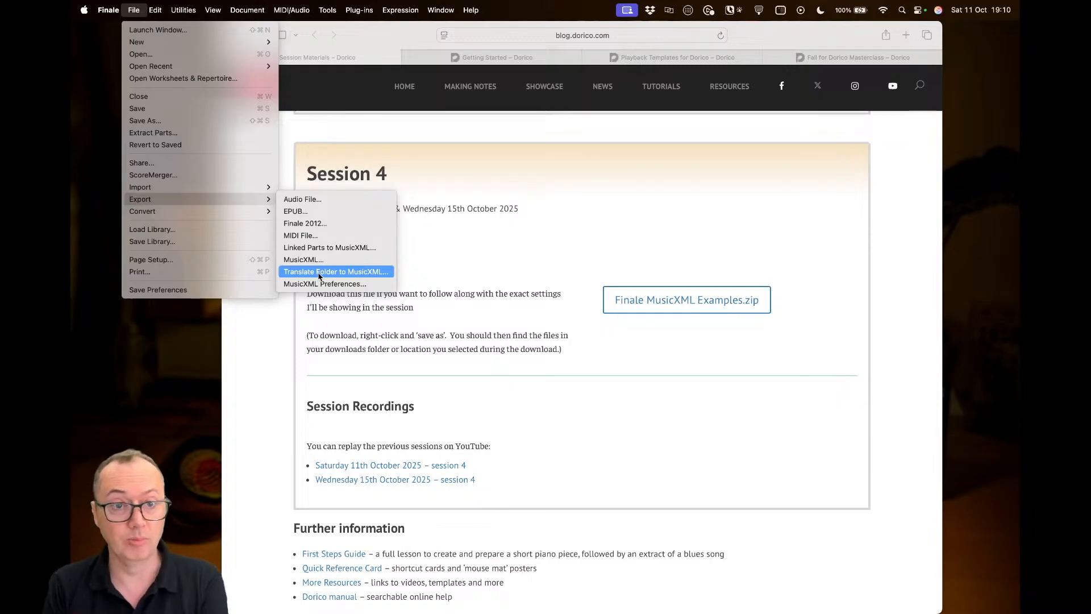
left_click(452, 260)
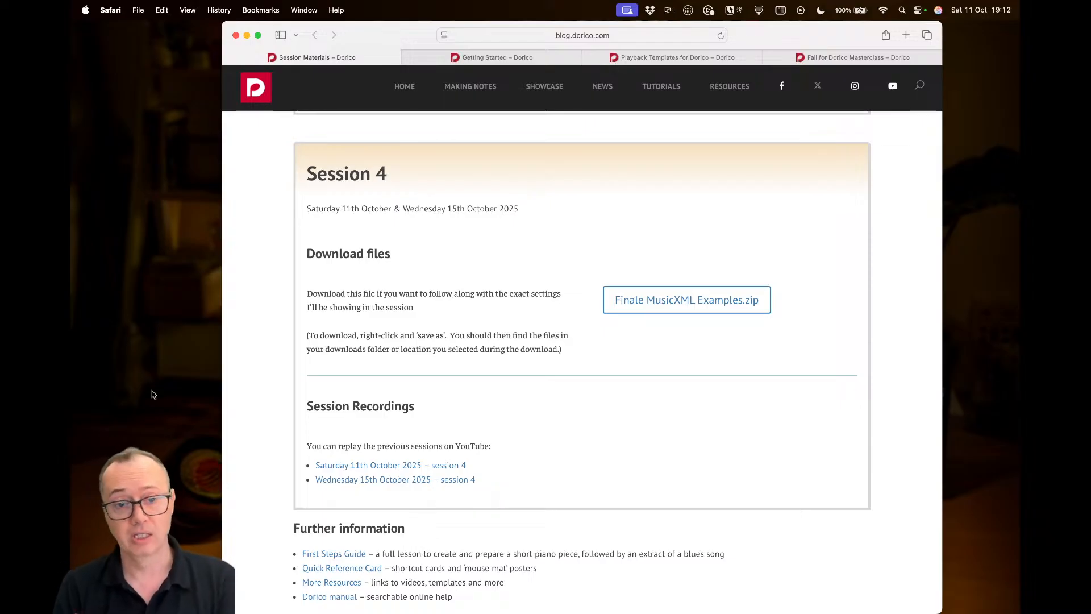
scroll(266, 354, "down", 1)
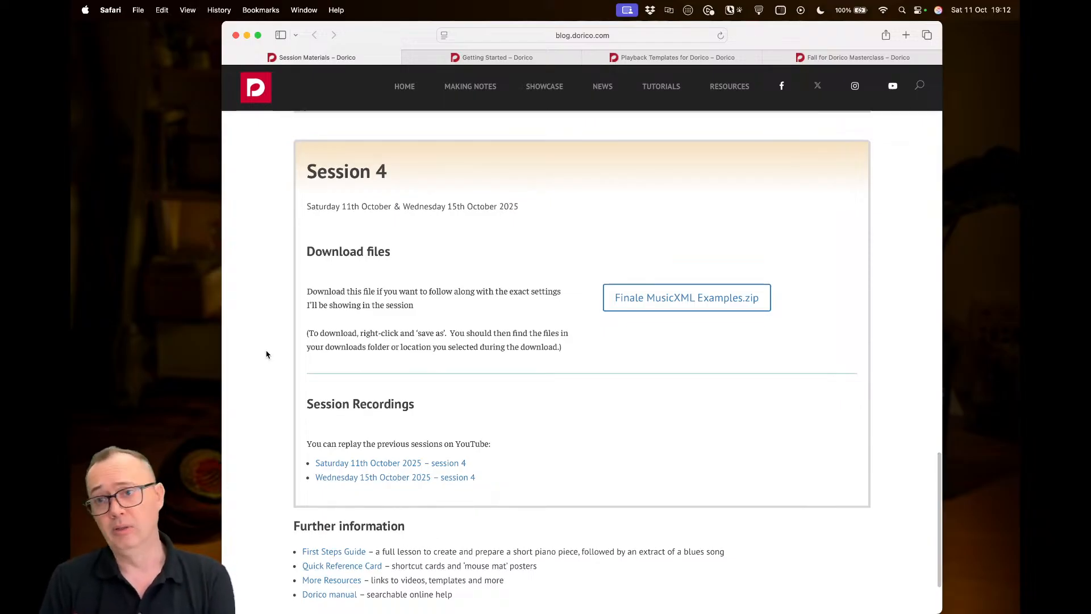
scroll(266, 354, "down", 1)
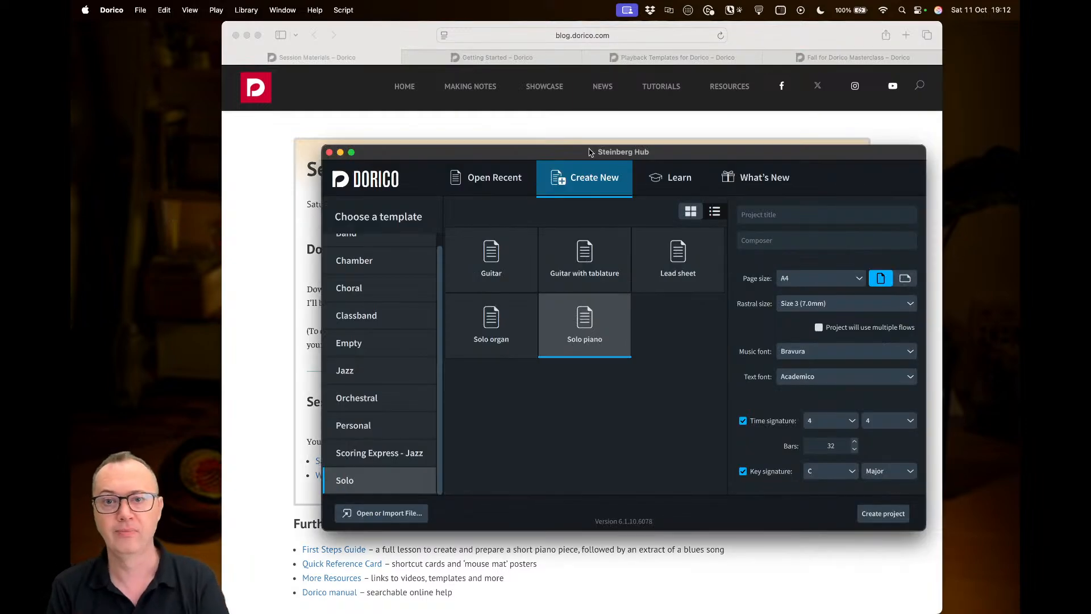
Reposition the Steinberg Hub window in Dorico and look at the available import commands, including MusicXML
left_click_drag(589, 152, 529, 135)
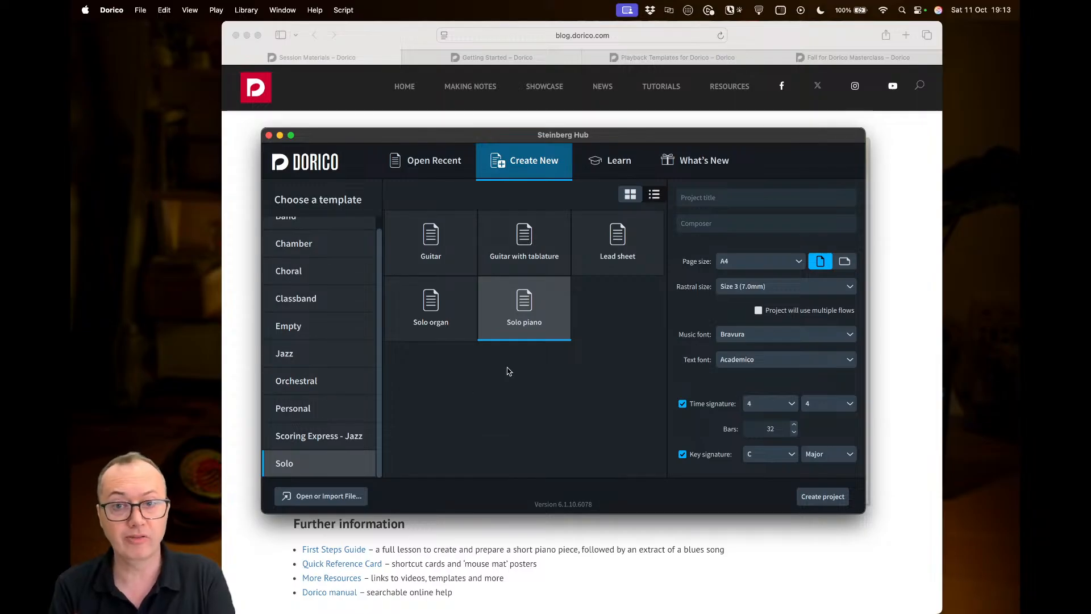
left_click(138, 10)
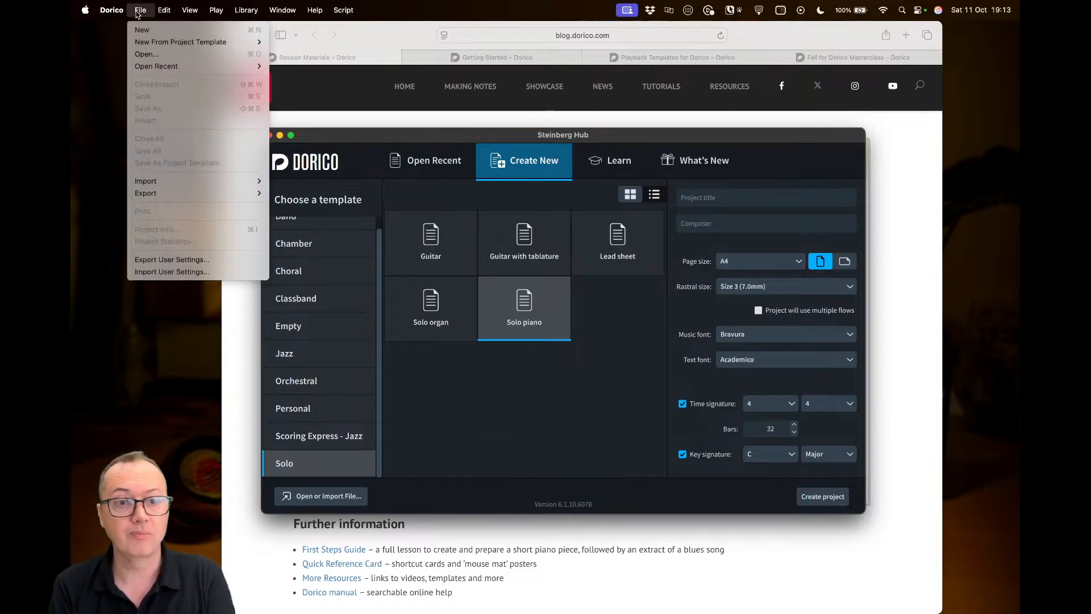
mouse_move(238, 181)
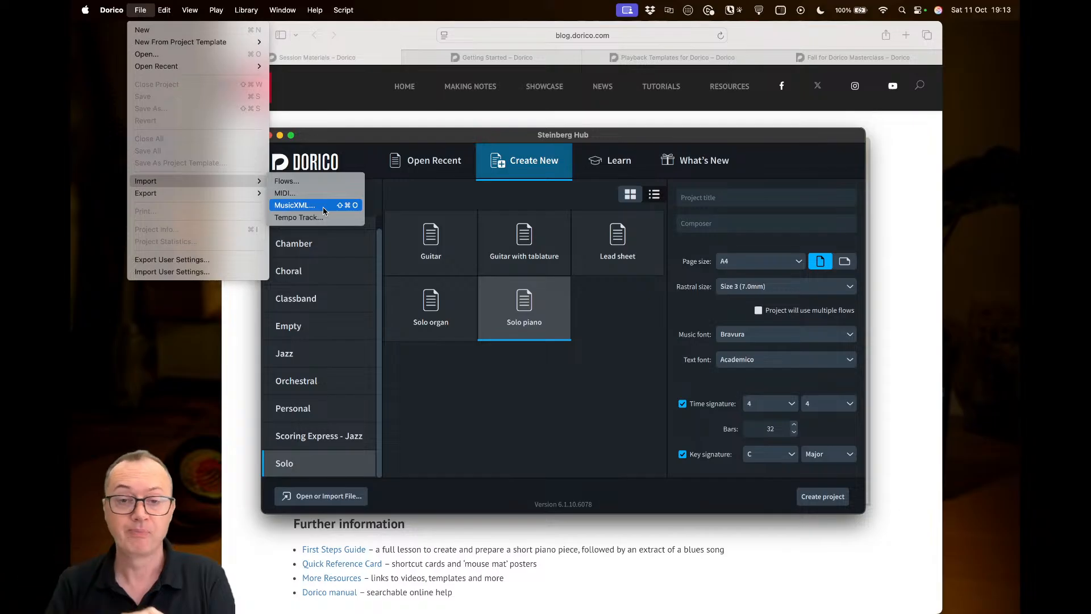
left_click(452, 431)
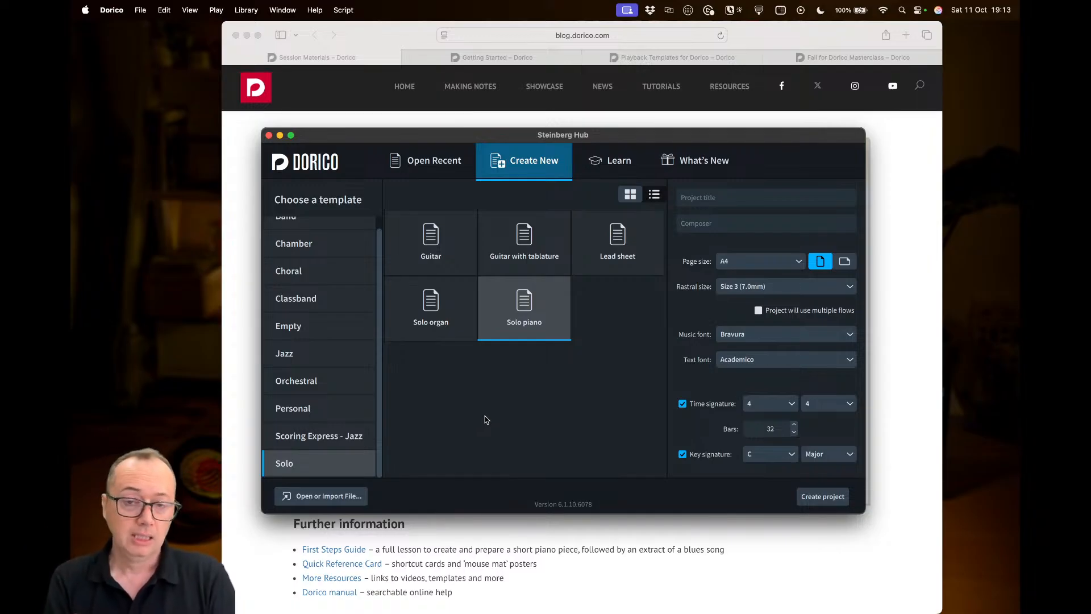
Open Mozart Eine Kleine Nachtmusik.mxl from the Large Ensembles folder in Dorico and enlarge its project window to fill the screen
left_click(140, 10)
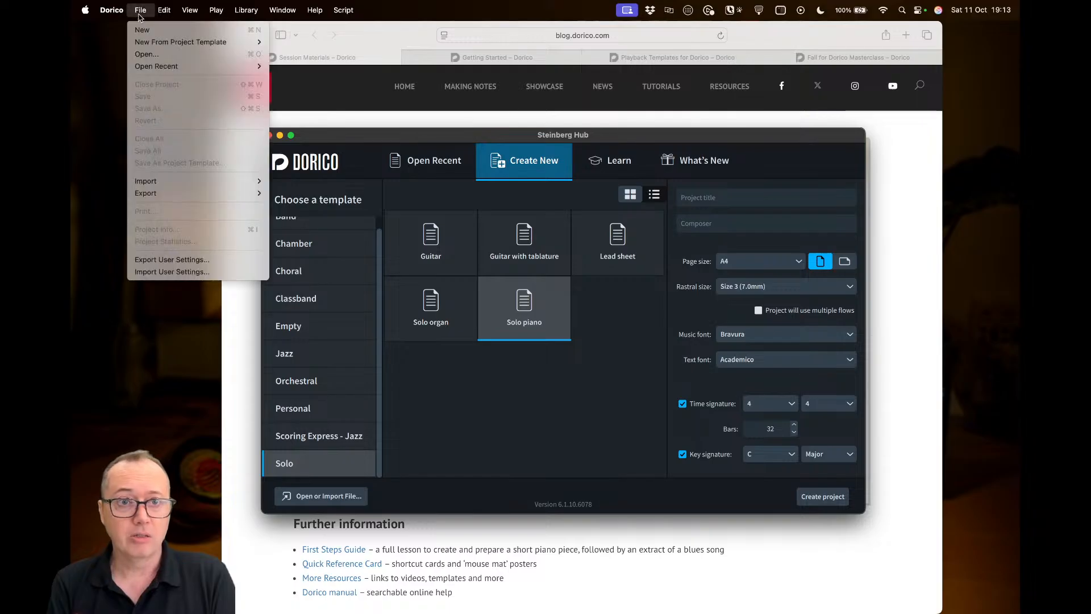
left_click(166, 55)
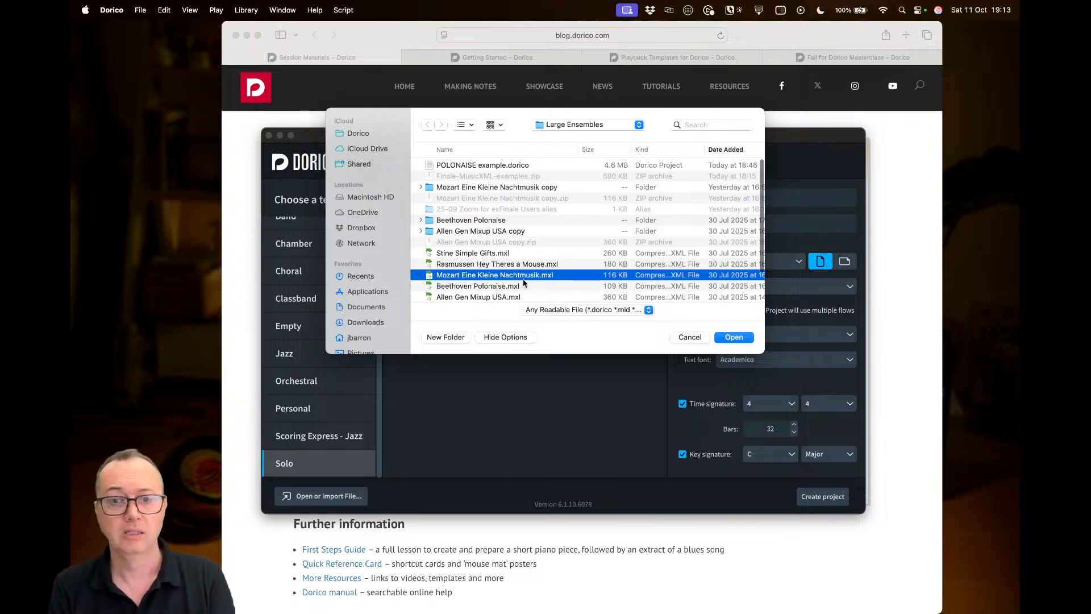
scroll(527, 280, "down", 1)
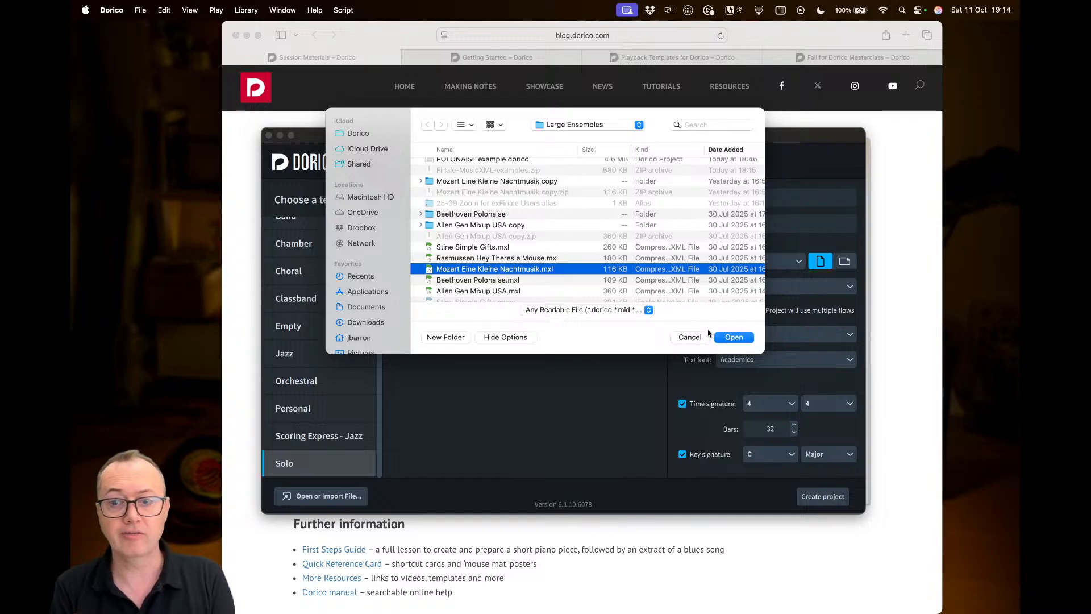
left_click(732, 339)
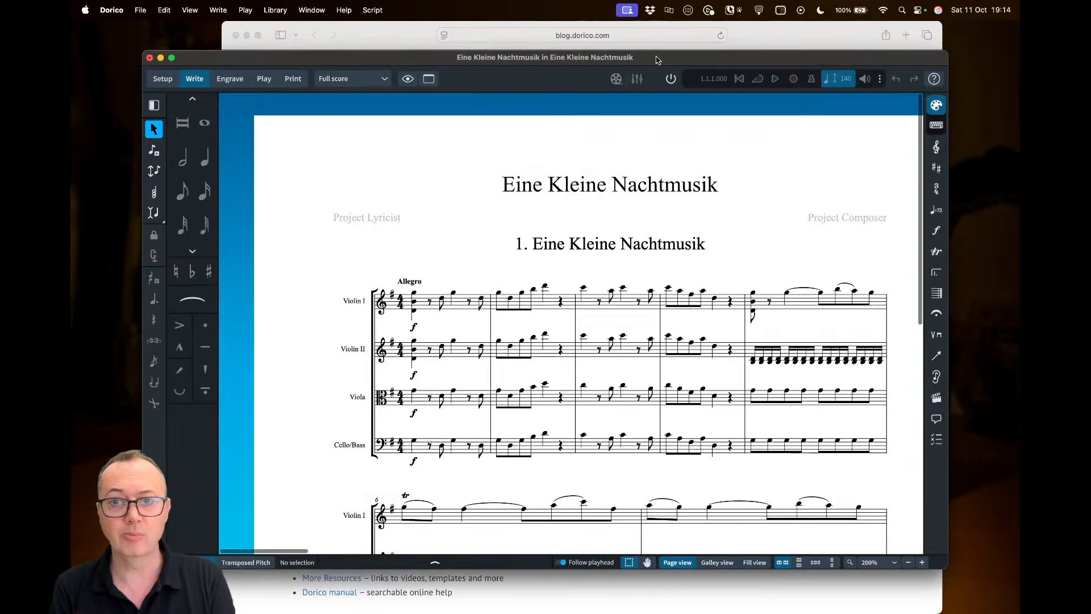
double_click(657, 59)
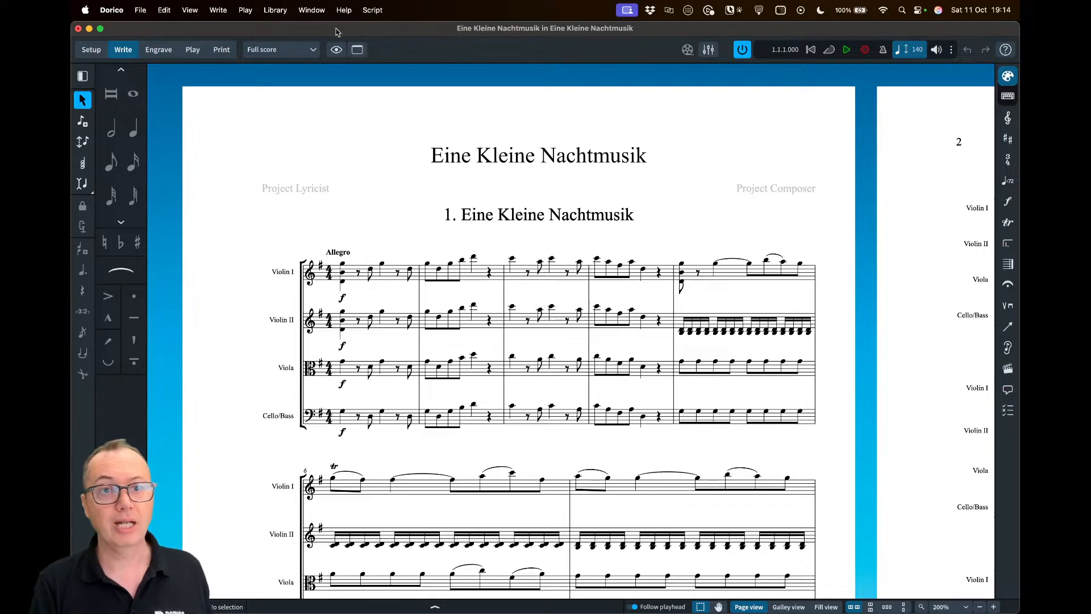
Show the Steinberg Hub over the open Eine Kleine Nachtmusik project
left_click(311, 12)
left_click(320, 120)
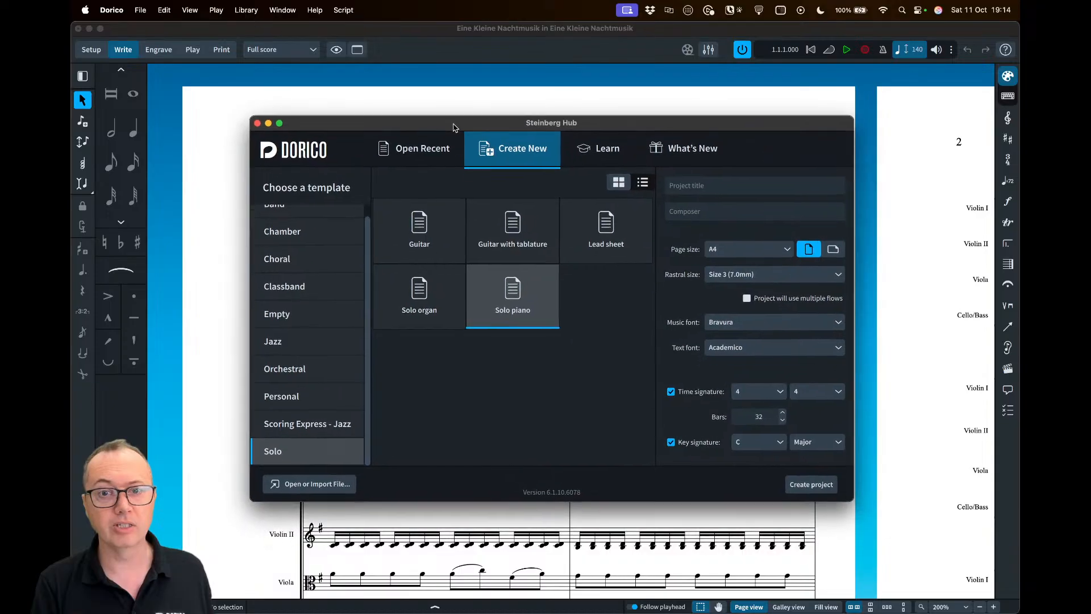
Open Dorico's Preferences at the MusicXML category and reposition the dialog slightly
left_click(113, 11)
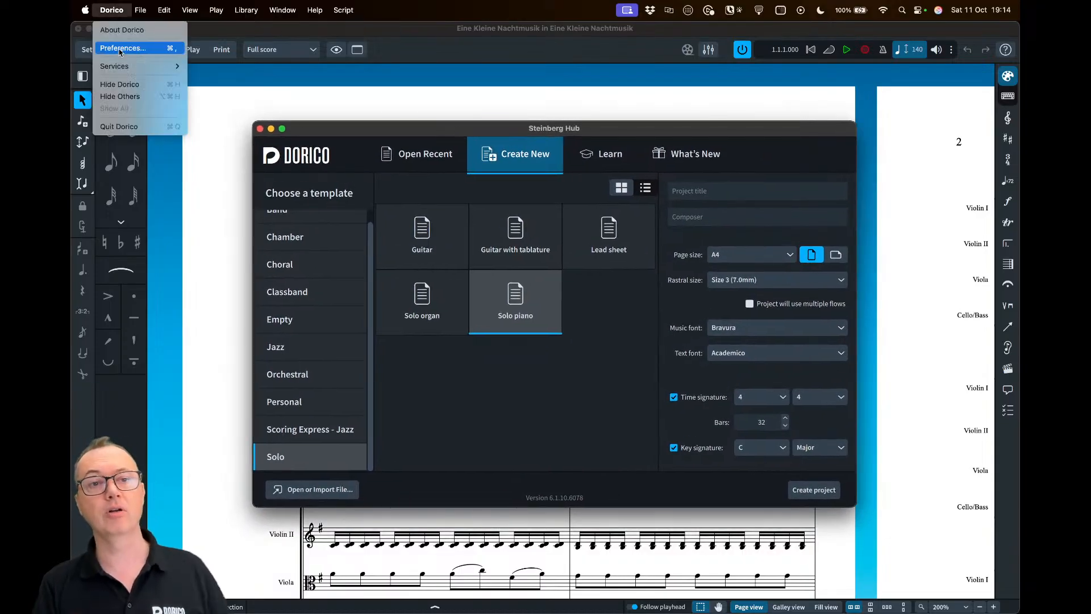
mouse_move(159, 15)
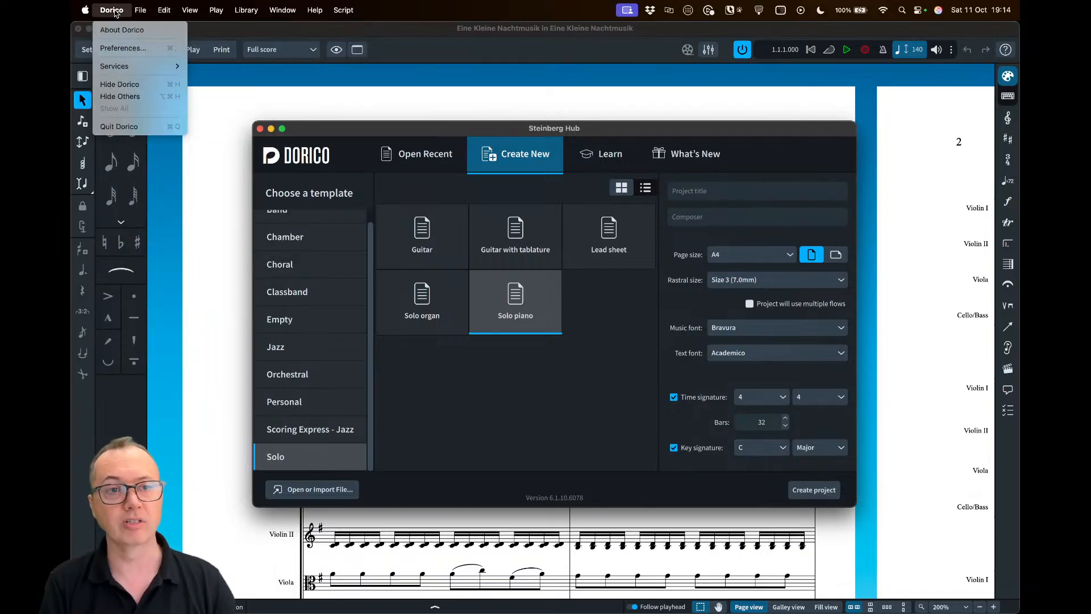
left_click(122, 46)
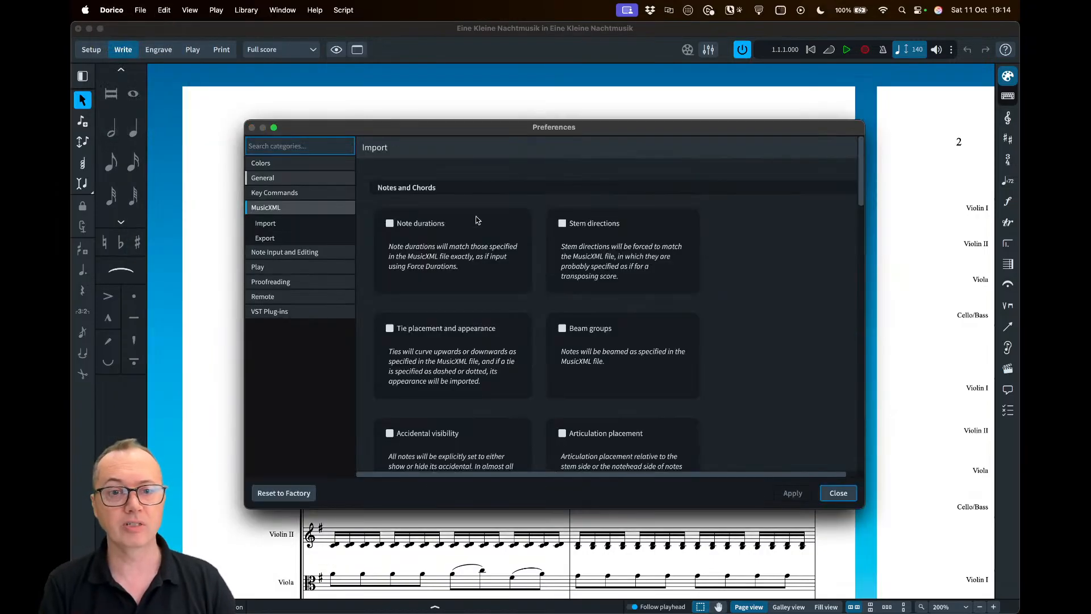
left_click(291, 211)
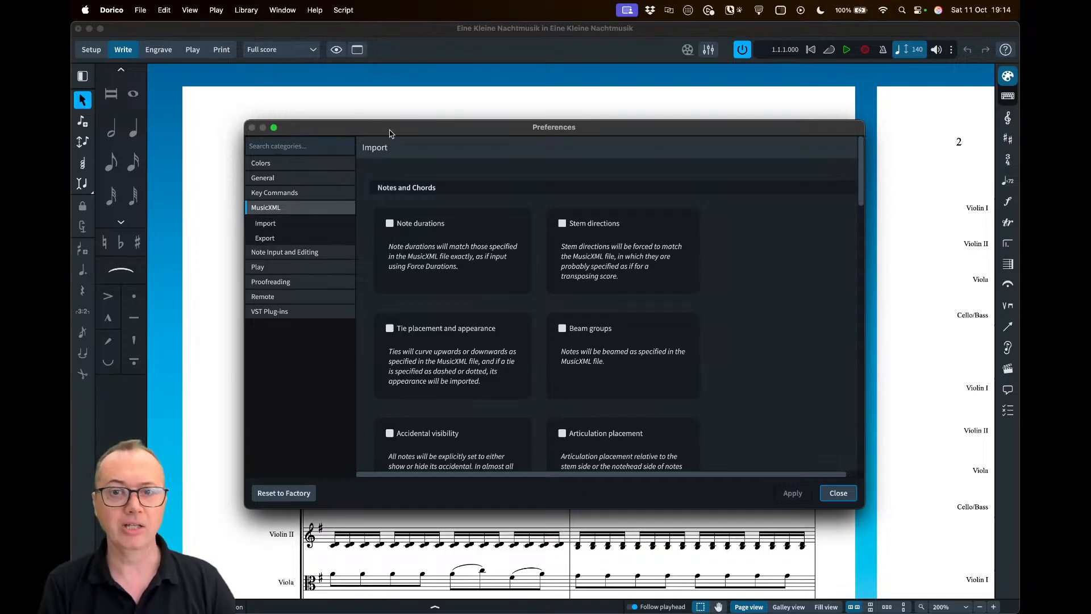
left_click_drag(390, 133, 390, 128)
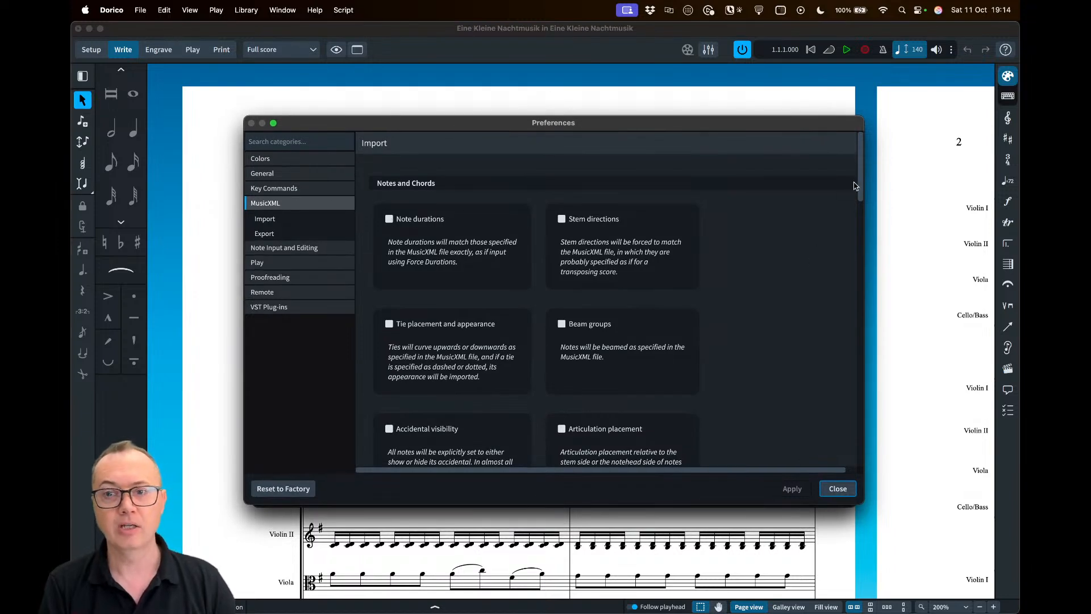
Look over the Notes and Chords options in the MusicXML import preferences, keeping the dialog centred over the score
left_click_drag(861, 172, 862, 178)
scroll(624, 180, "down", 7)
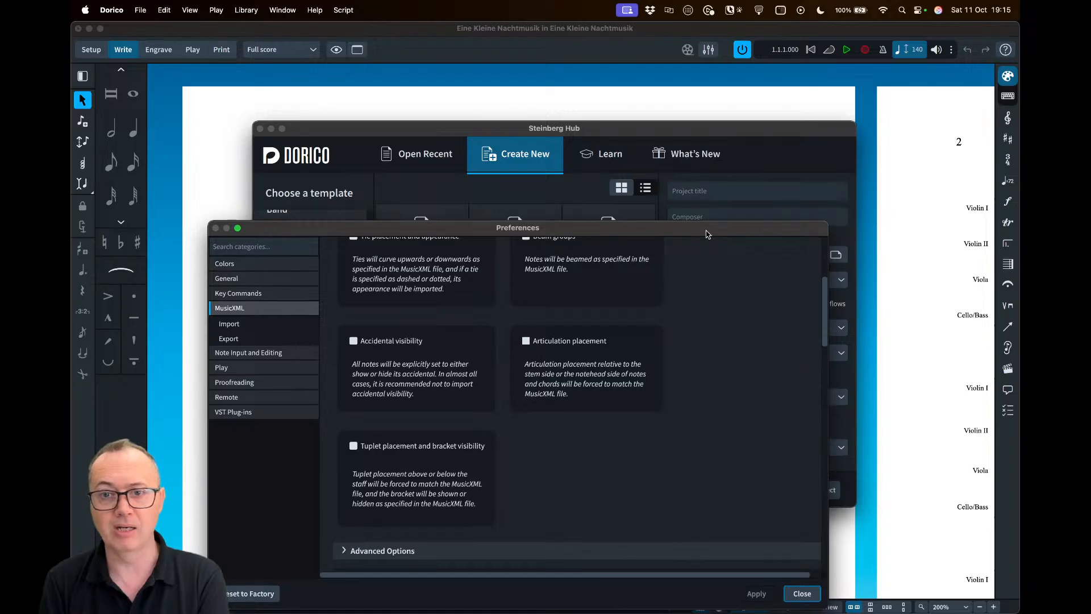
left_click_drag(706, 232, 743, 128)
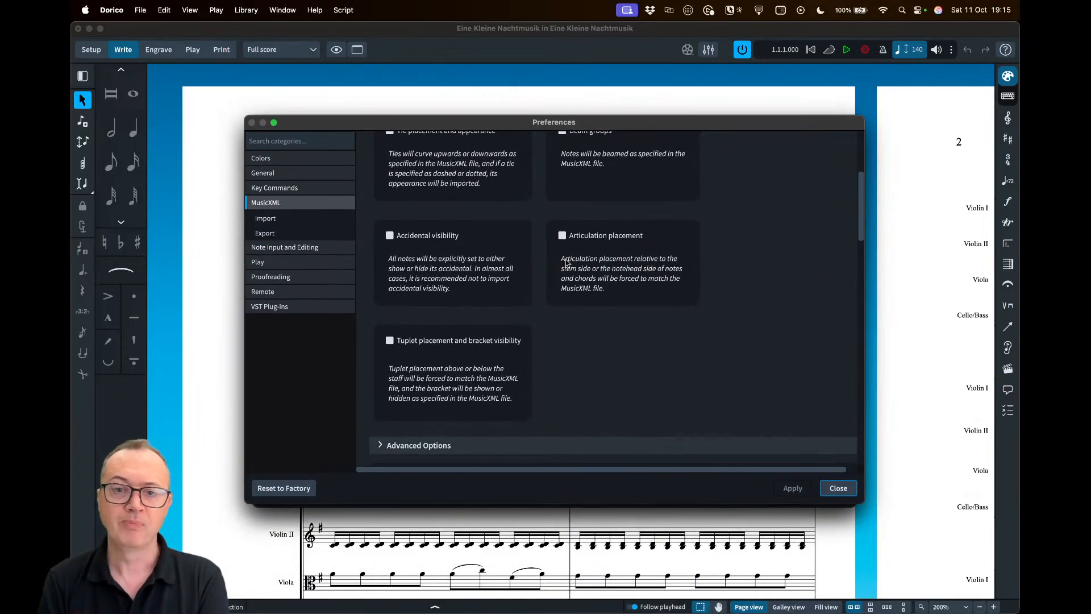
scroll(768, 237, "up", 5)
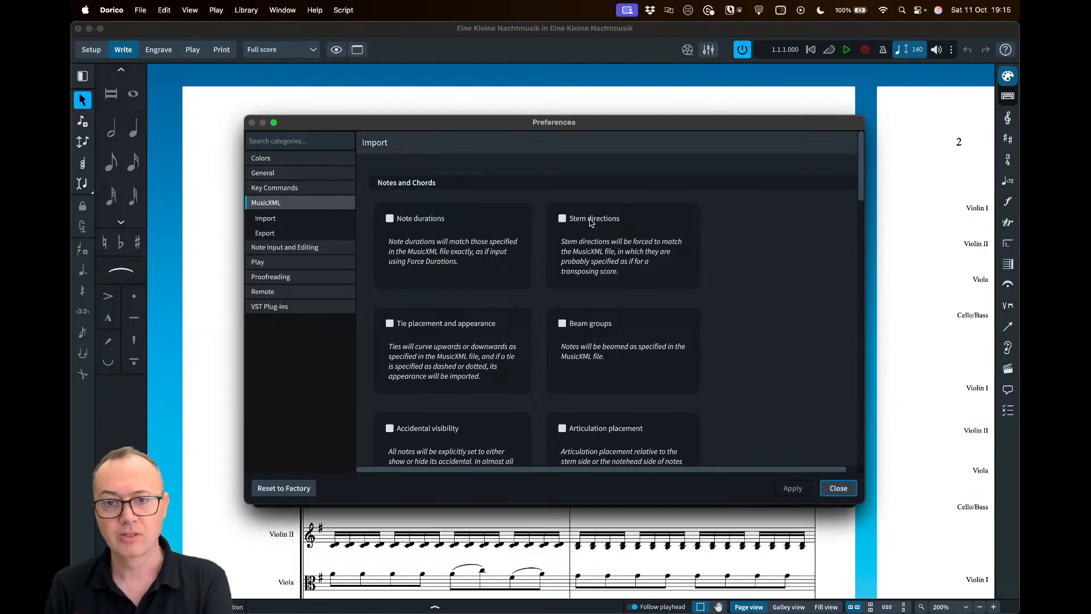
Demonstrate the Stem directions and Note durations import options by switching each on and back off
left_click(591, 223)
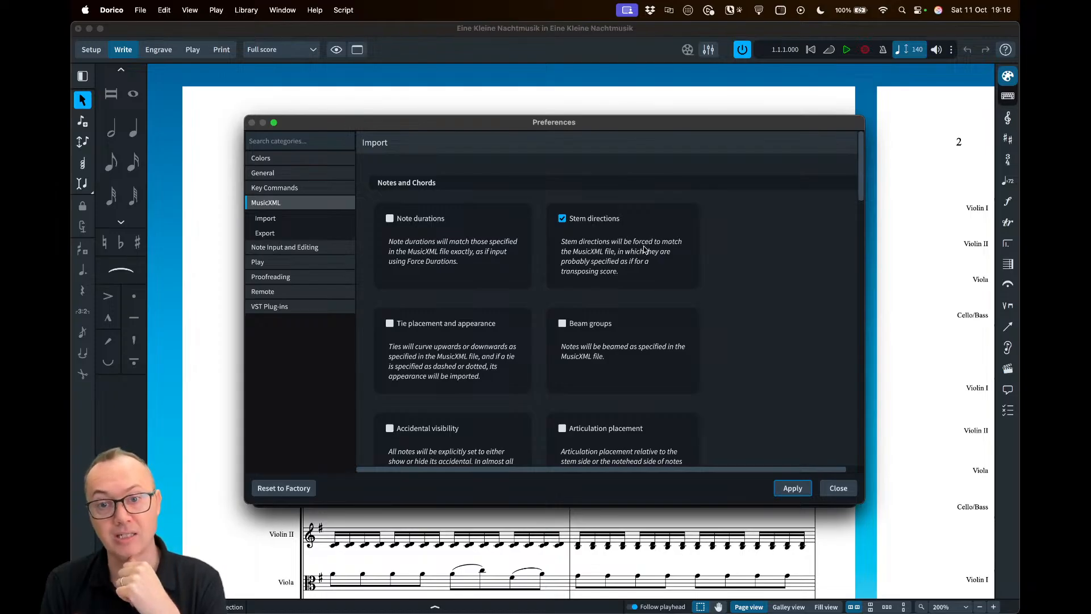
left_click(597, 222)
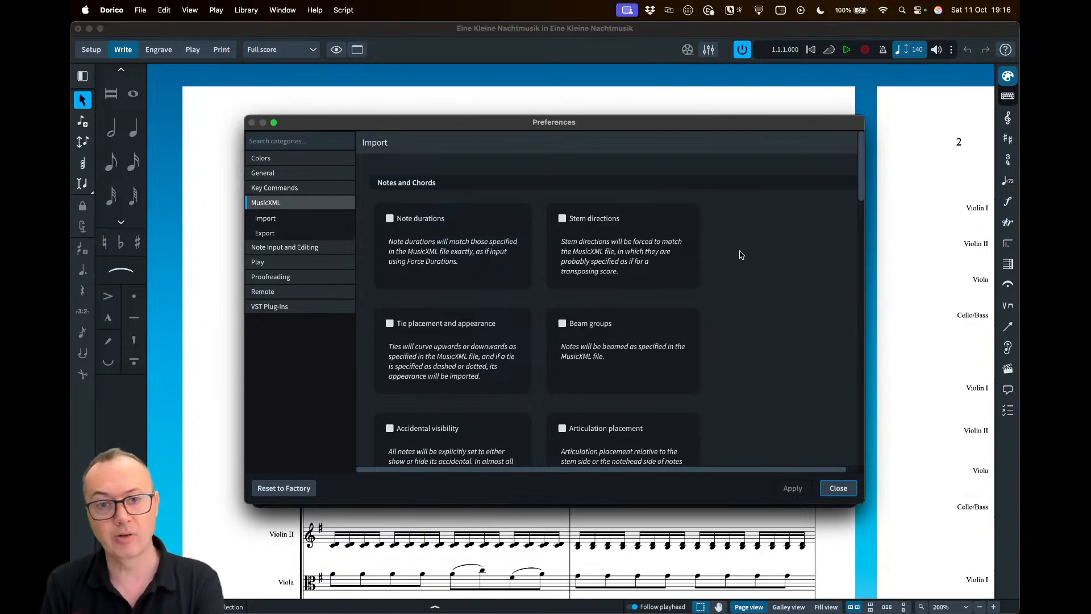
left_click(408, 220)
left_click(429, 223)
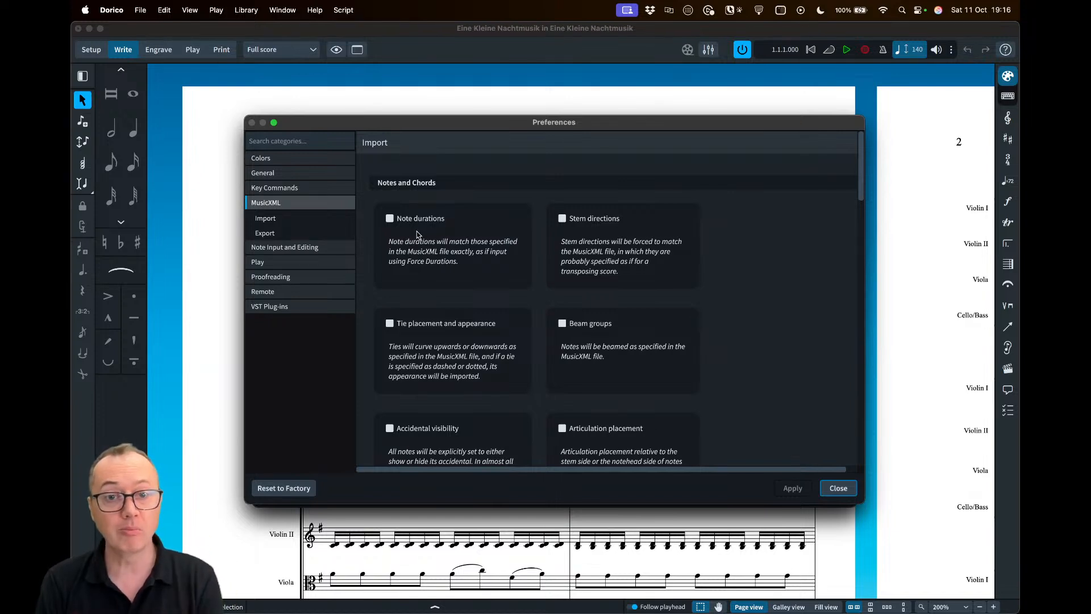
left_click(421, 220)
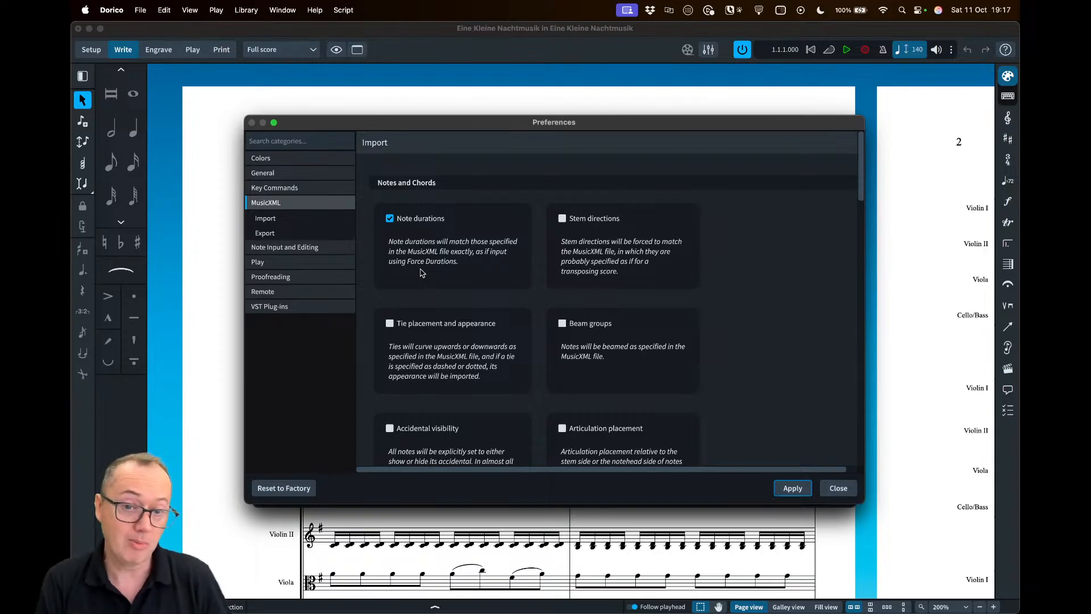
left_click(410, 222)
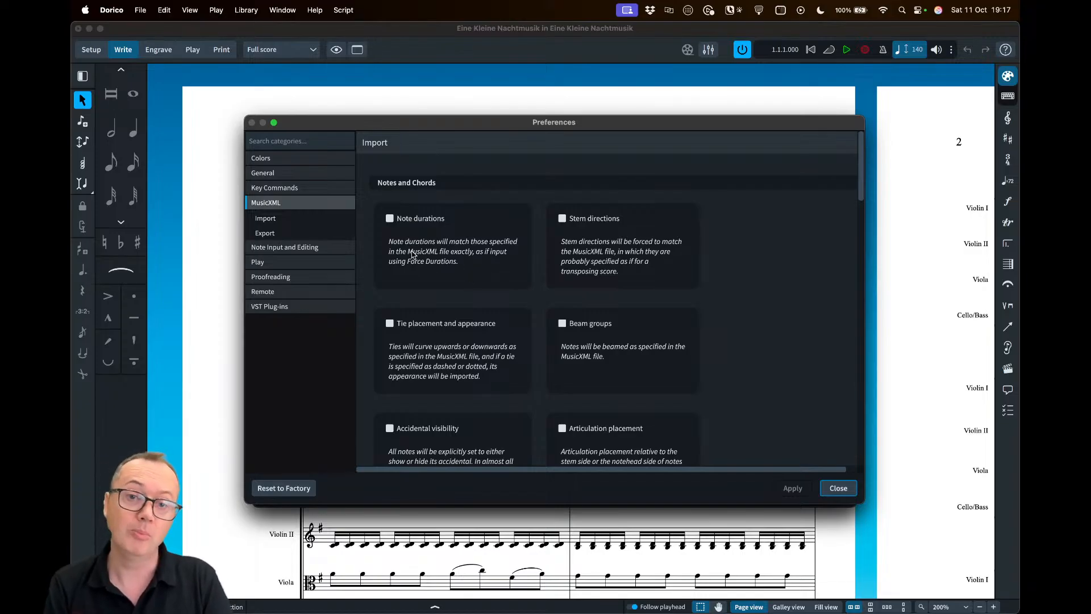
Try Note durations together with Beam groups and Stem directions, and switch all three import options back off
left_click(419, 220)
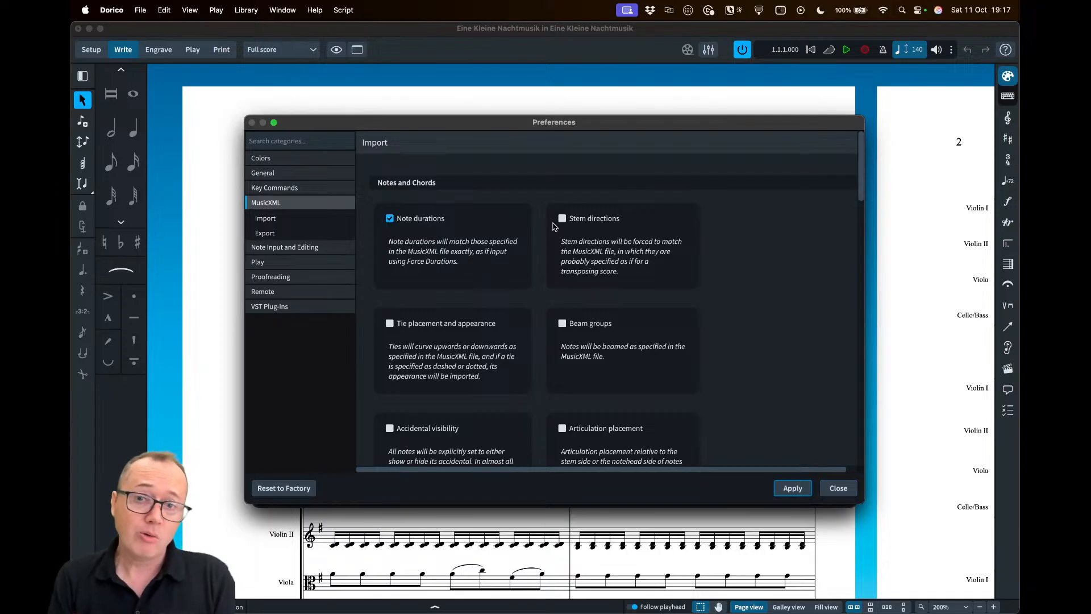
left_click(595, 329)
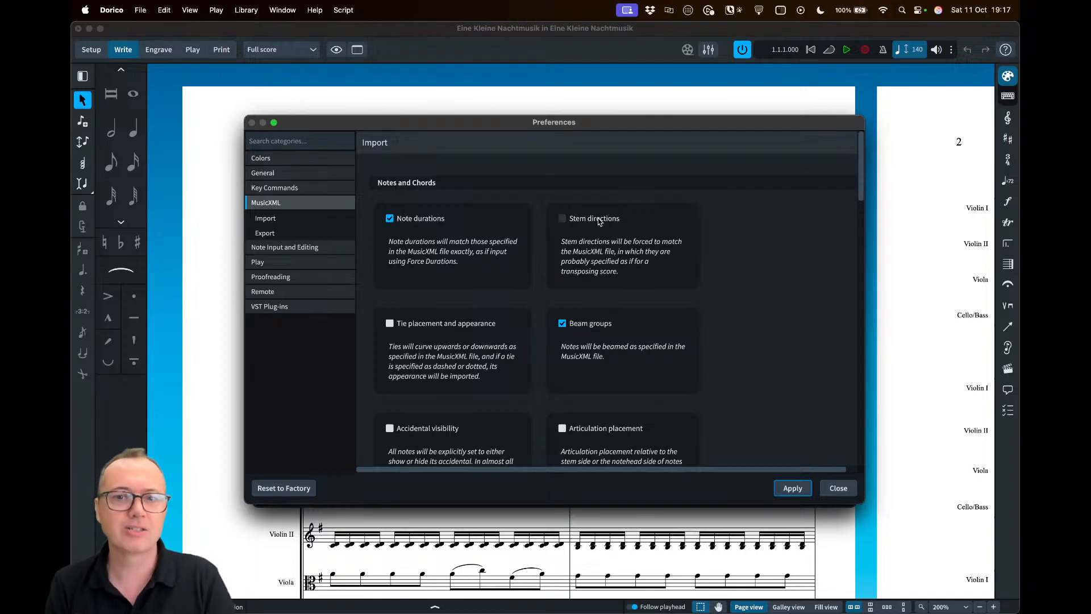
left_click(562, 219)
left_click(599, 220)
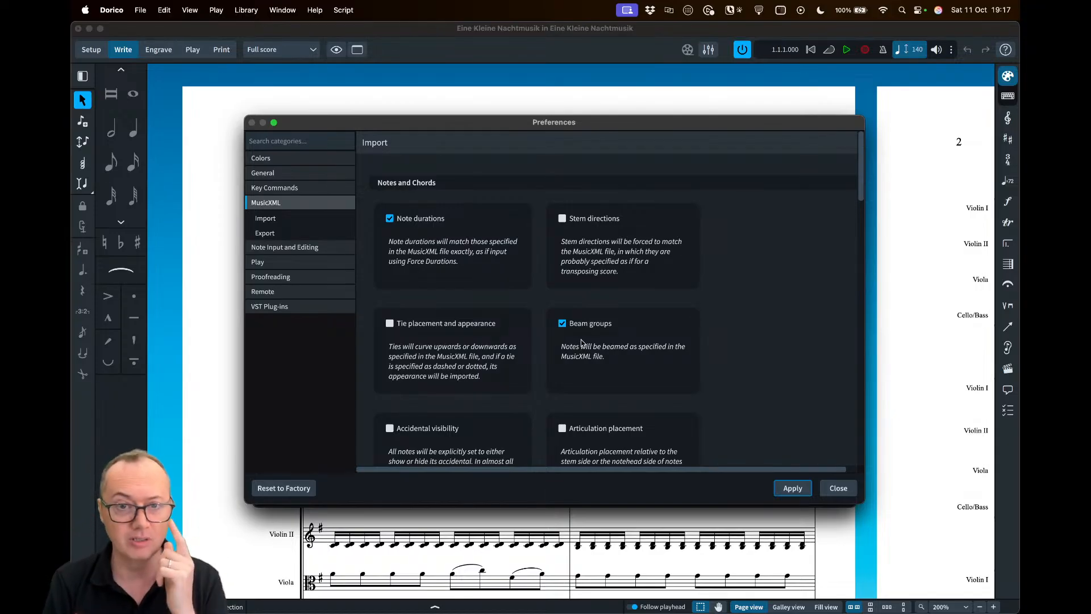
left_click(588, 323)
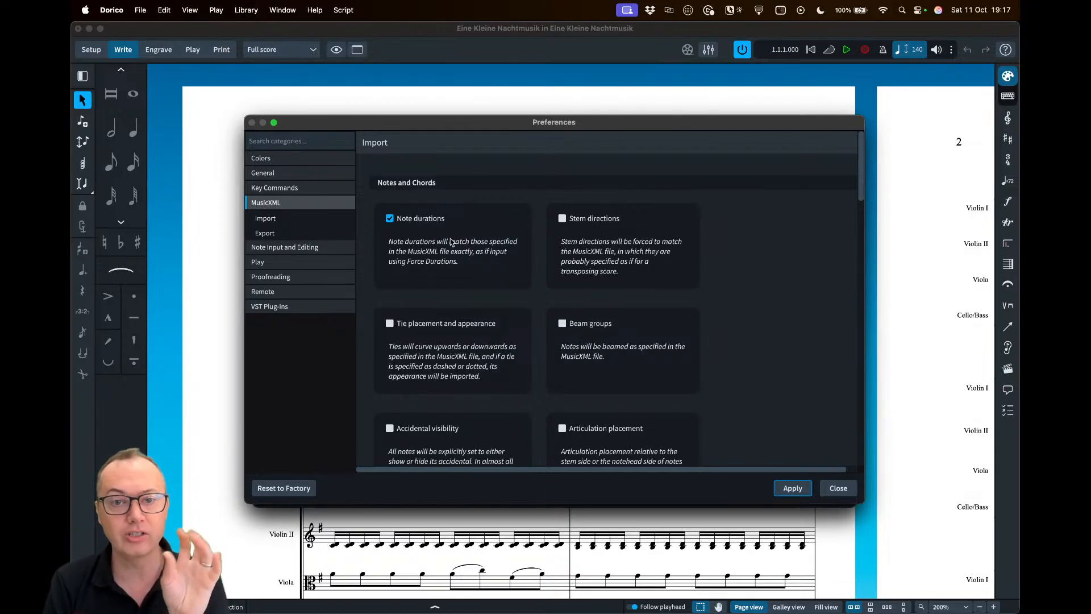
left_click(424, 221)
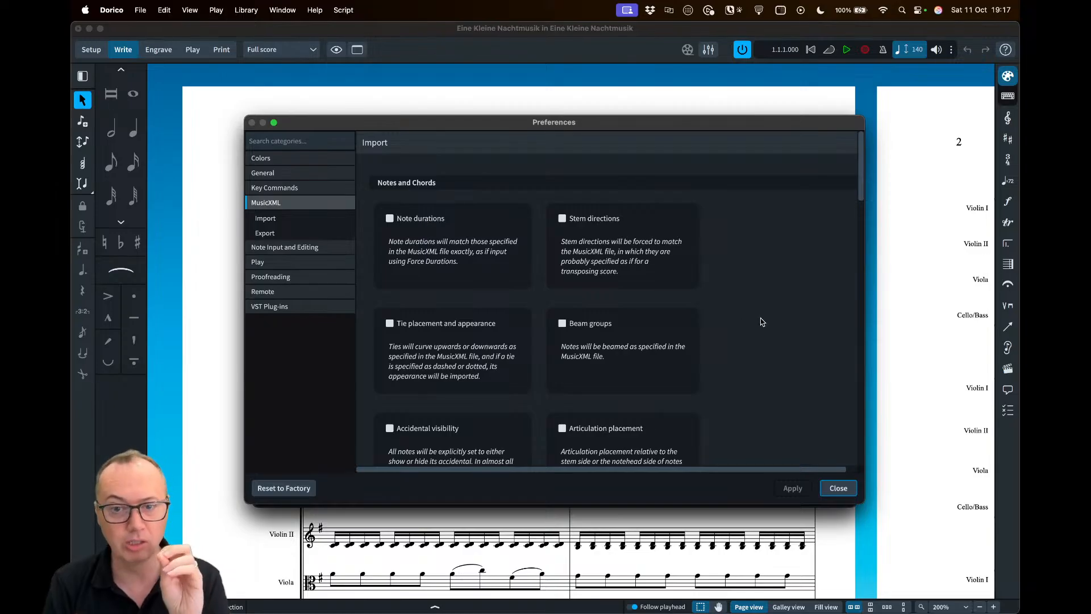
Review the remaining Notes and Chords import options, expanding and collapsing the Advanced Options on tuplet nesting
scroll(761, 322, "down", 5)
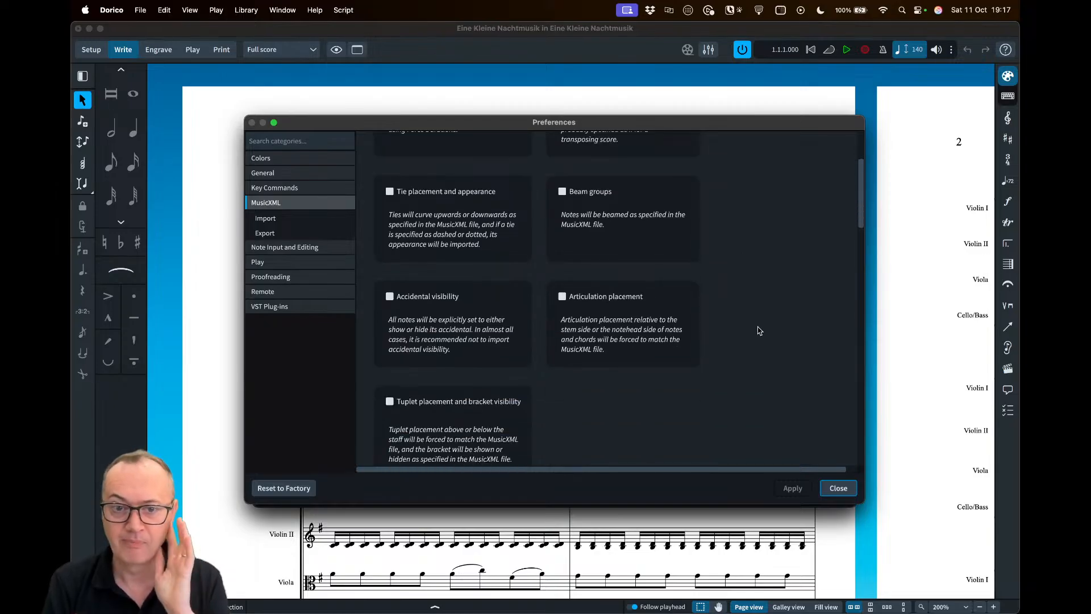
scroll(759, 333, "down", 2)
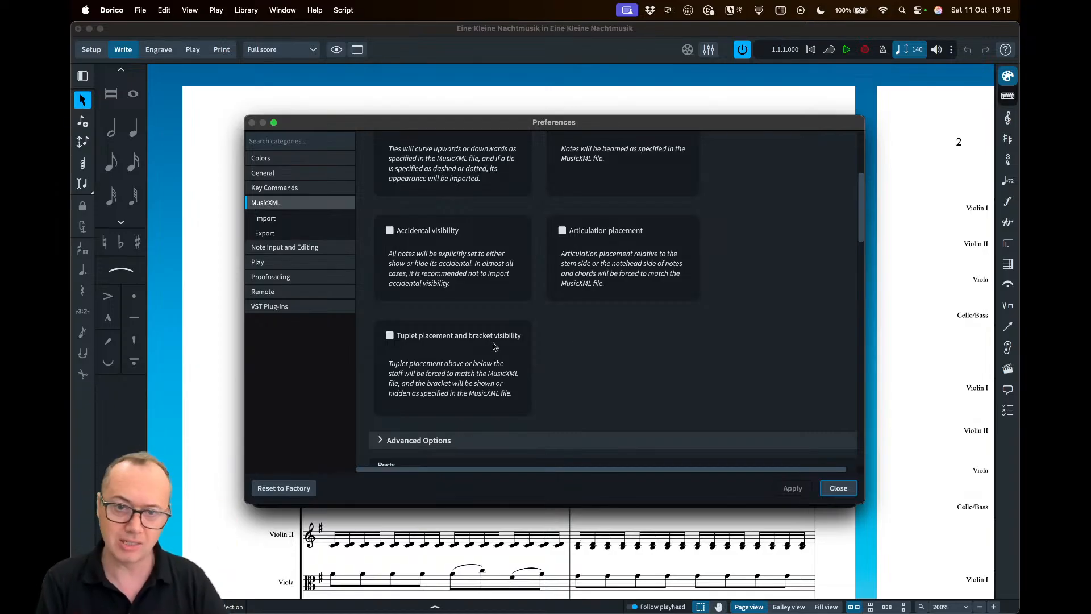
scroll(643, 346, "down", 3)
left_click(644, 343)
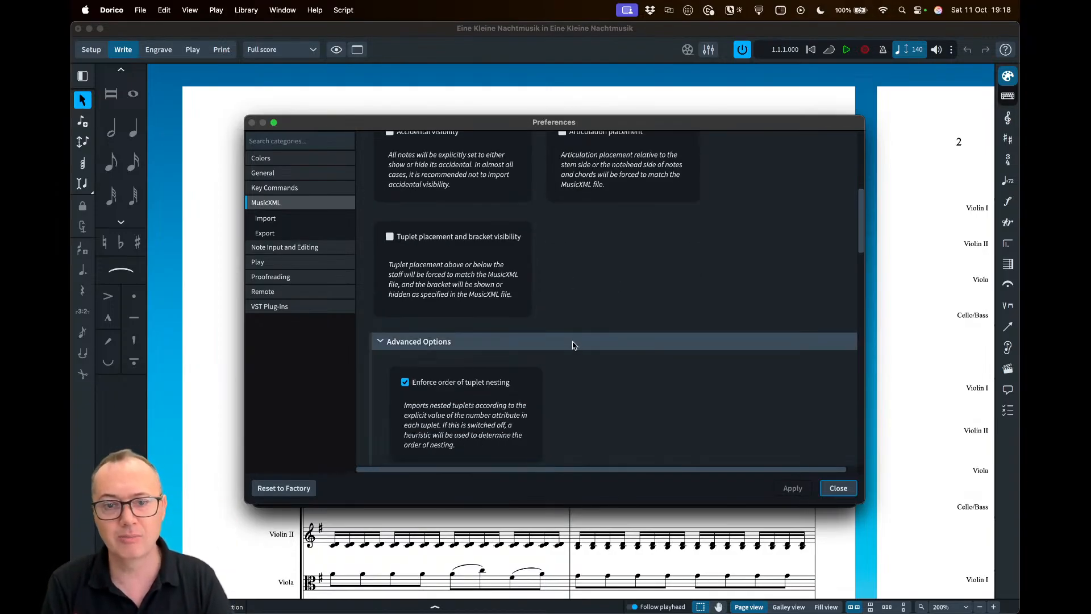
scroll(659, 336, "down", 3)
left_click(543, 247)
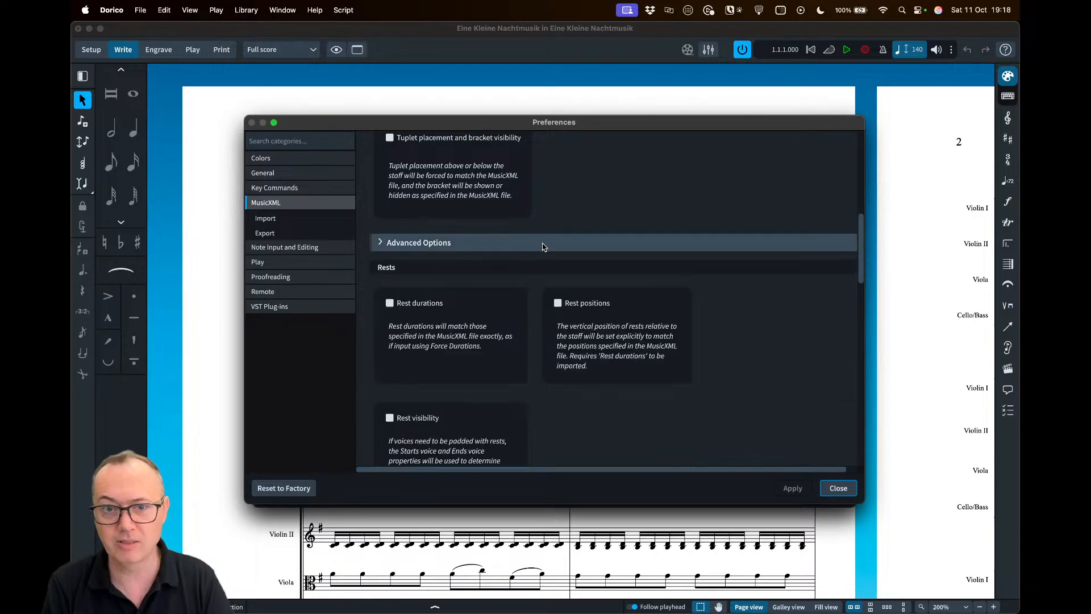
Look through the Rests and Other Notations import options down to the system and frame breaks setting
scroll(718, 316, "down", 3)
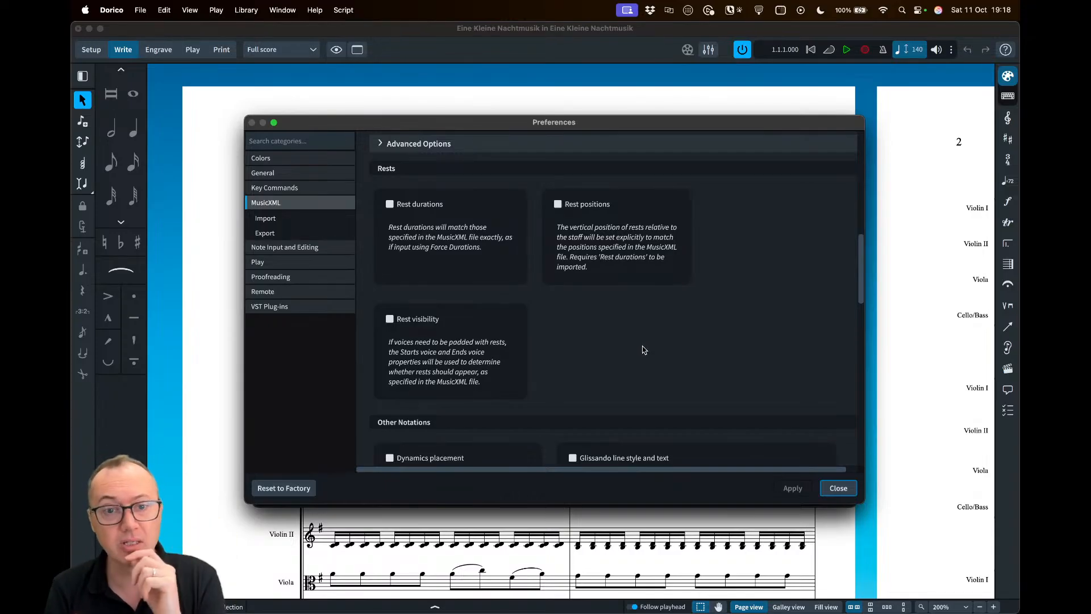
scroll(739, 349, "down", 5)
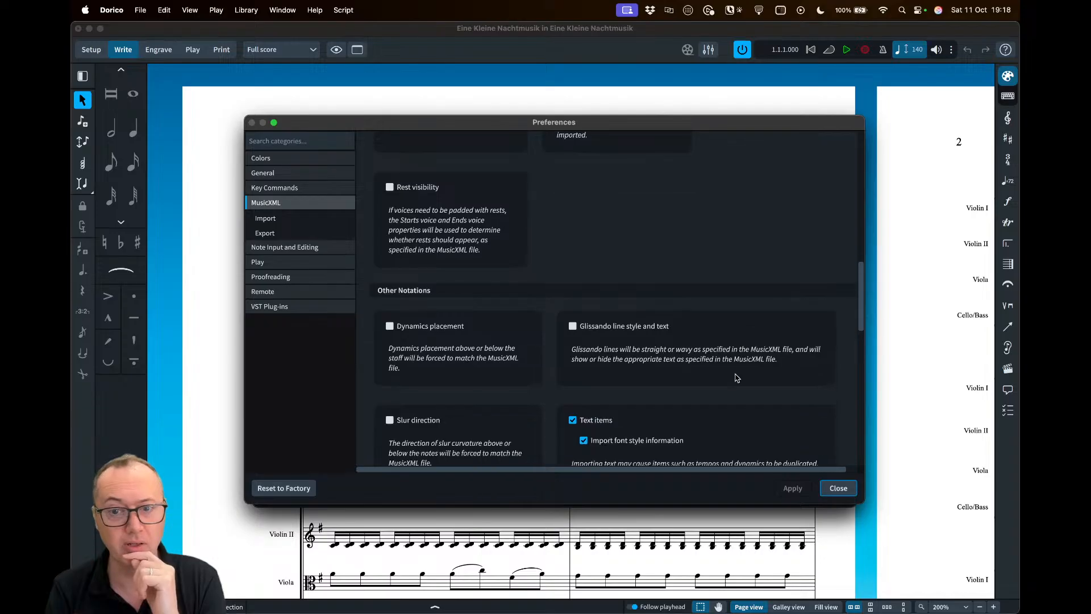
scroll(731, 380, "down", 4)
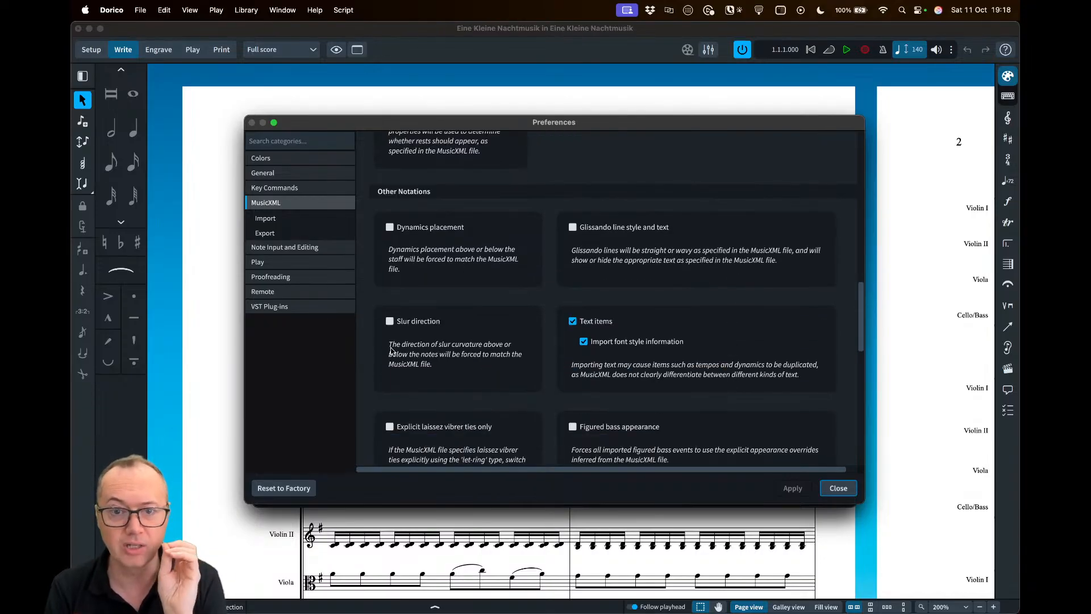
scroll(500, 386, "down", 4)
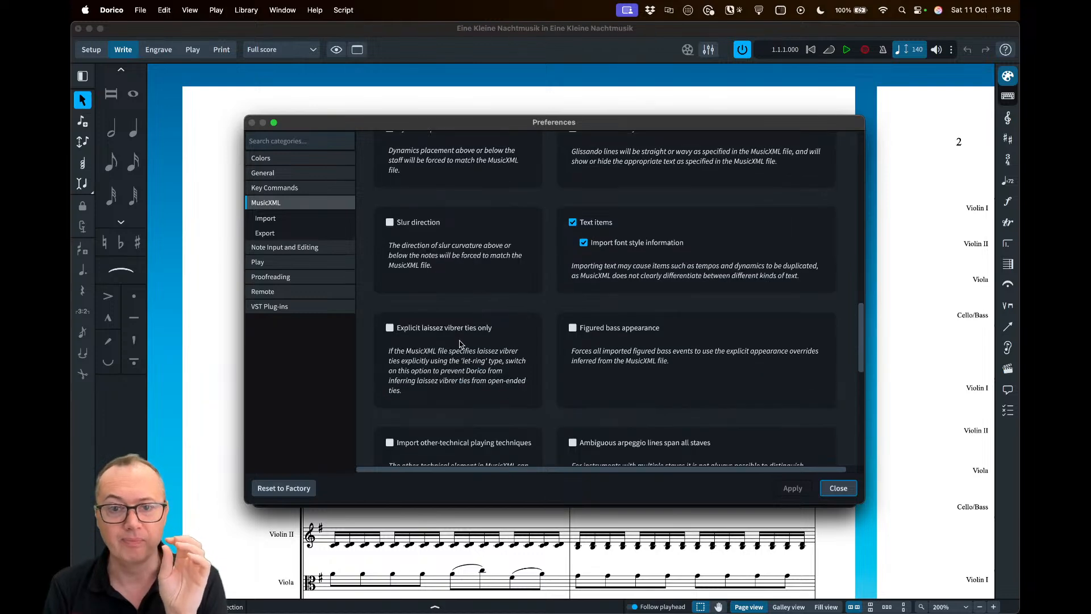
scroll(606, 349, "down", 4)
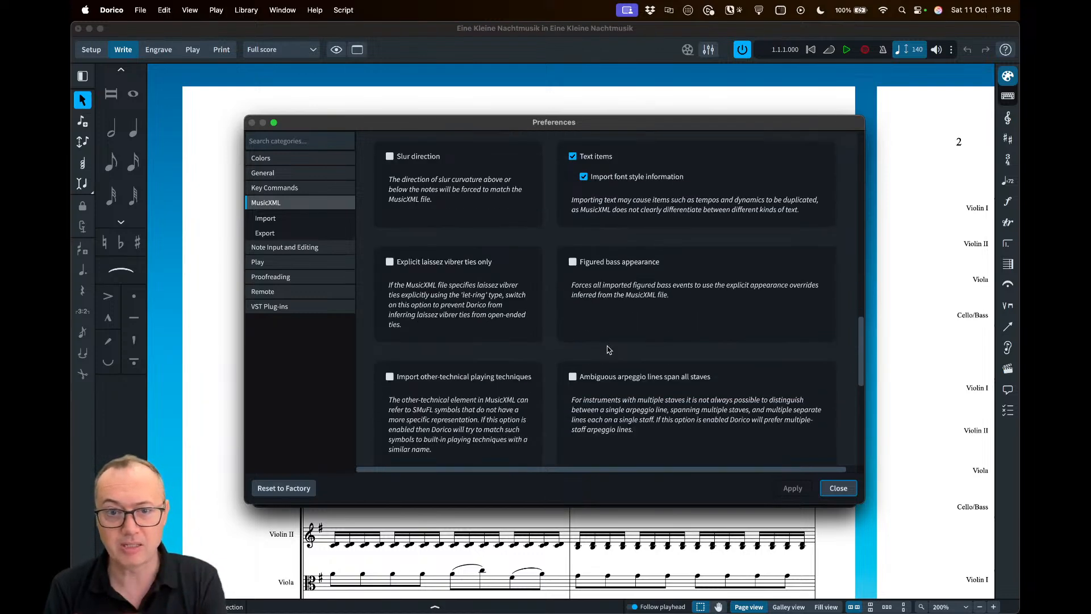
scroll(605, 354, "down", 5)
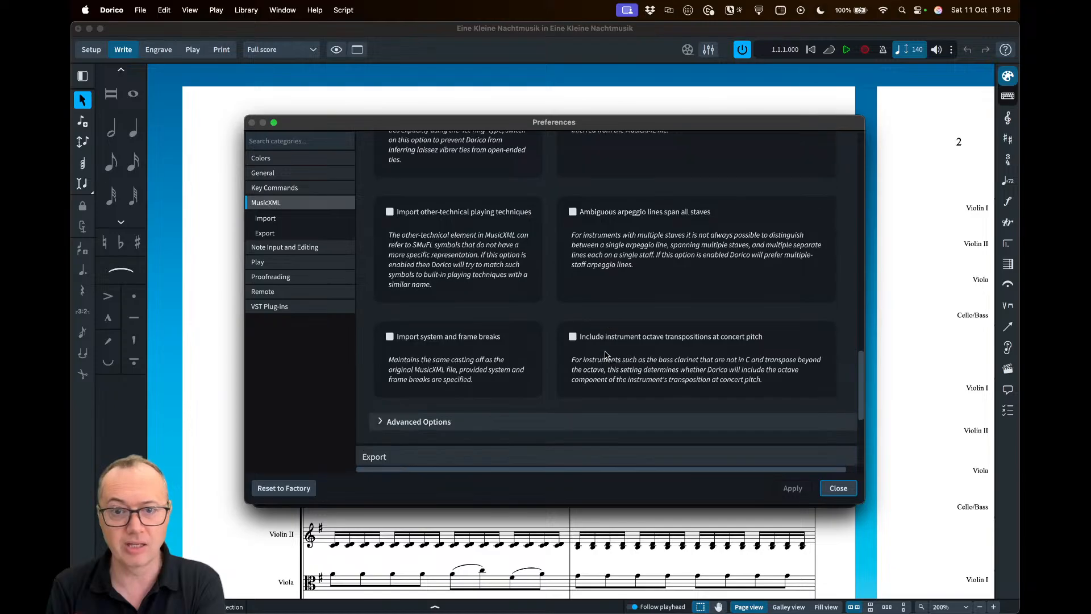
Expand the Other Notations Advanced Options to view the notation and tablature choices, and collapse them again
left_click(543, 421)
scroll(566, 344, "down", 5)
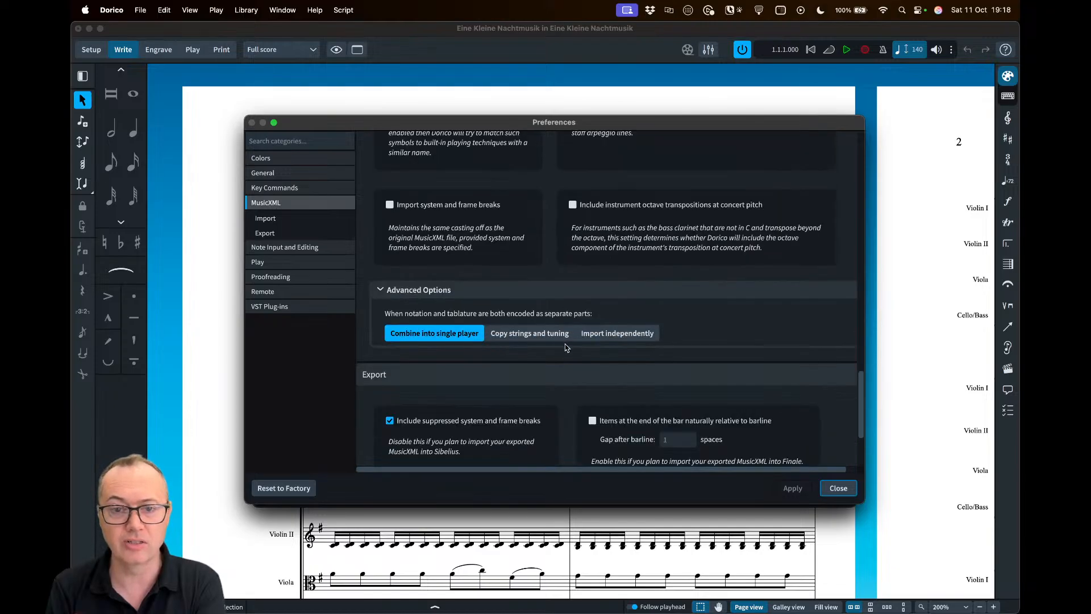
left_click(411, 294)
Return to the Text items import option and examine it along with Import font style information
scroll(455, 302, "up", 8)
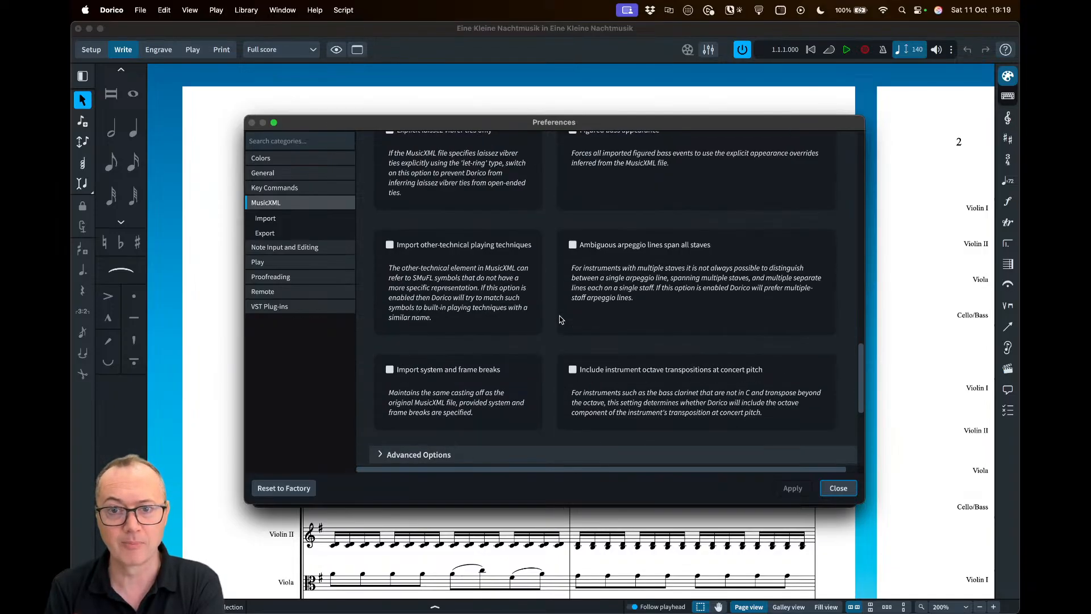
scroll(554, 320, "up", 3)
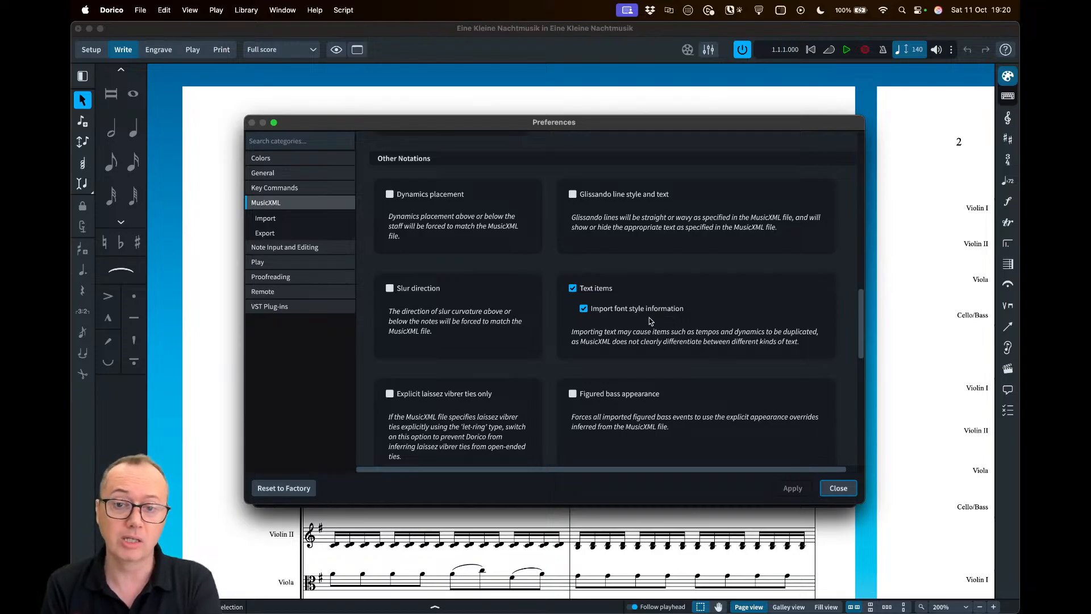
scroll(721, 323, "down", 5)
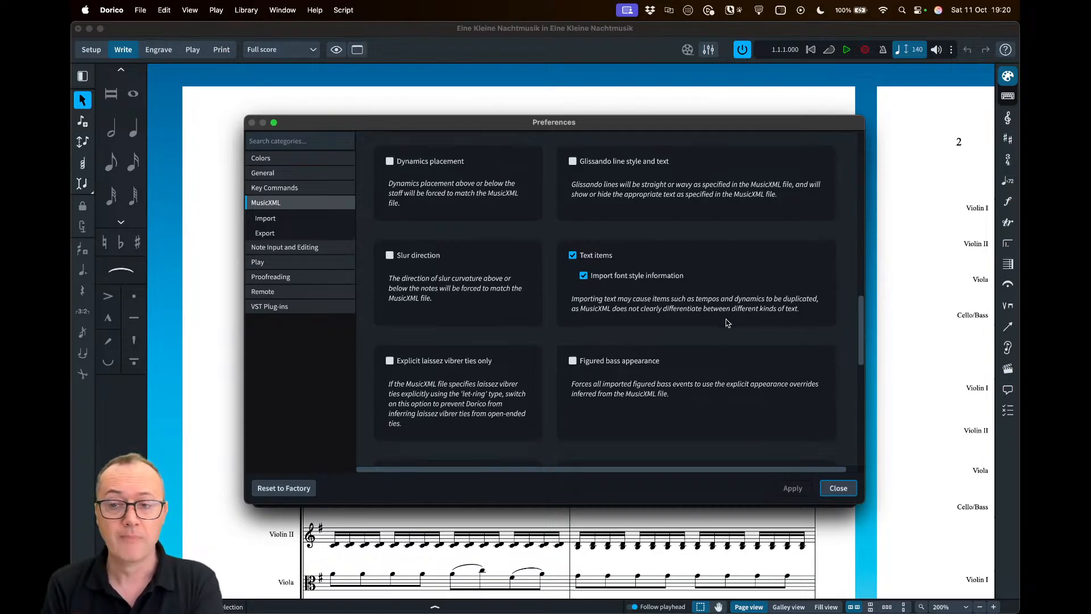
Demonstrate the Import system and frame breaks option by switching it on and back off
scroll(729, 325, "down", 4)
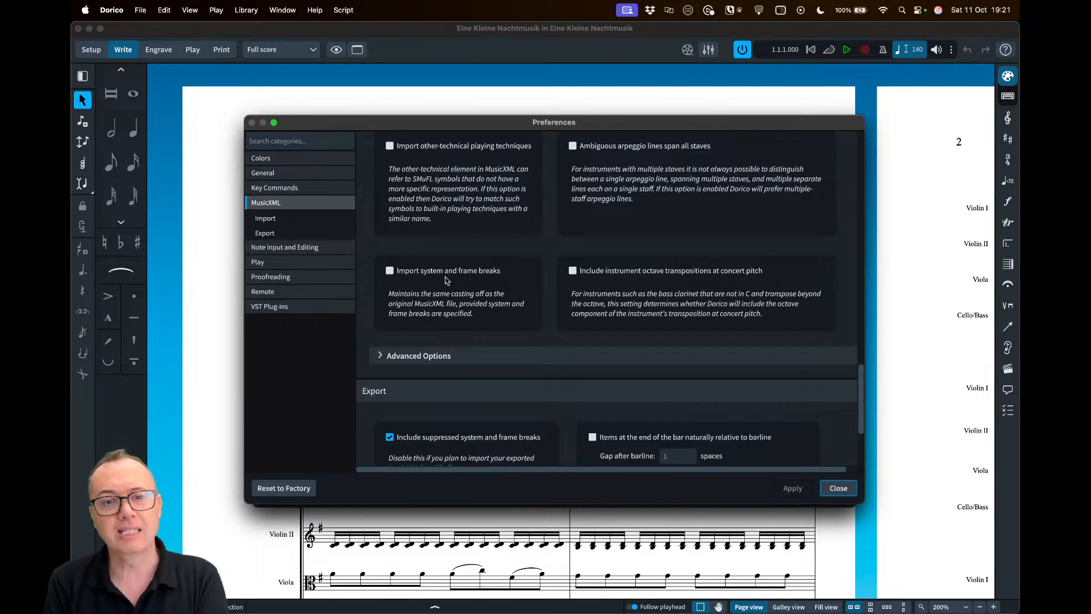
left_click(410, 272)
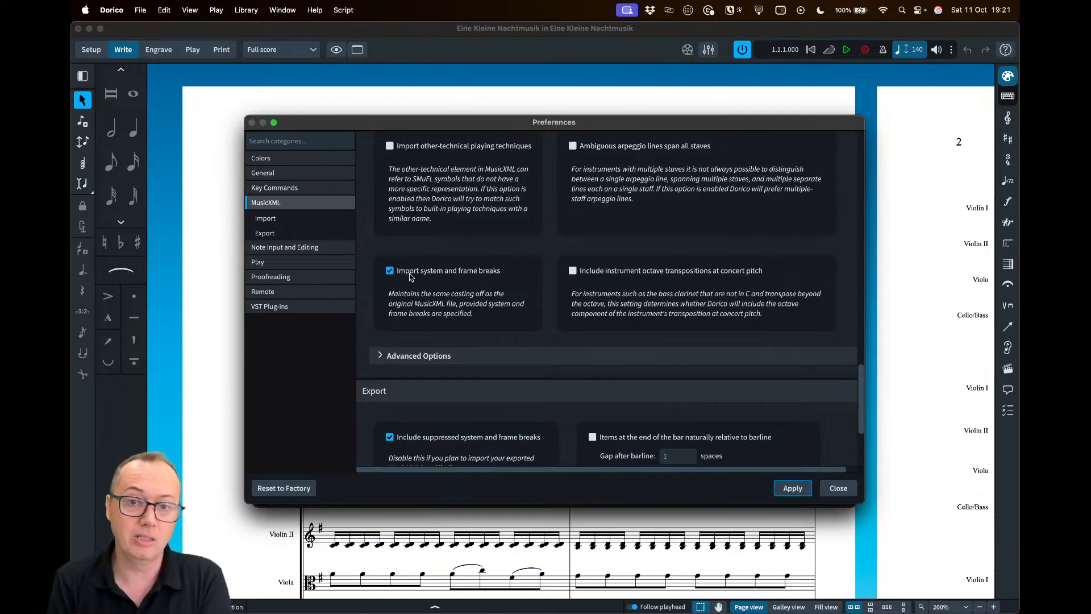
left_click(443, 279)
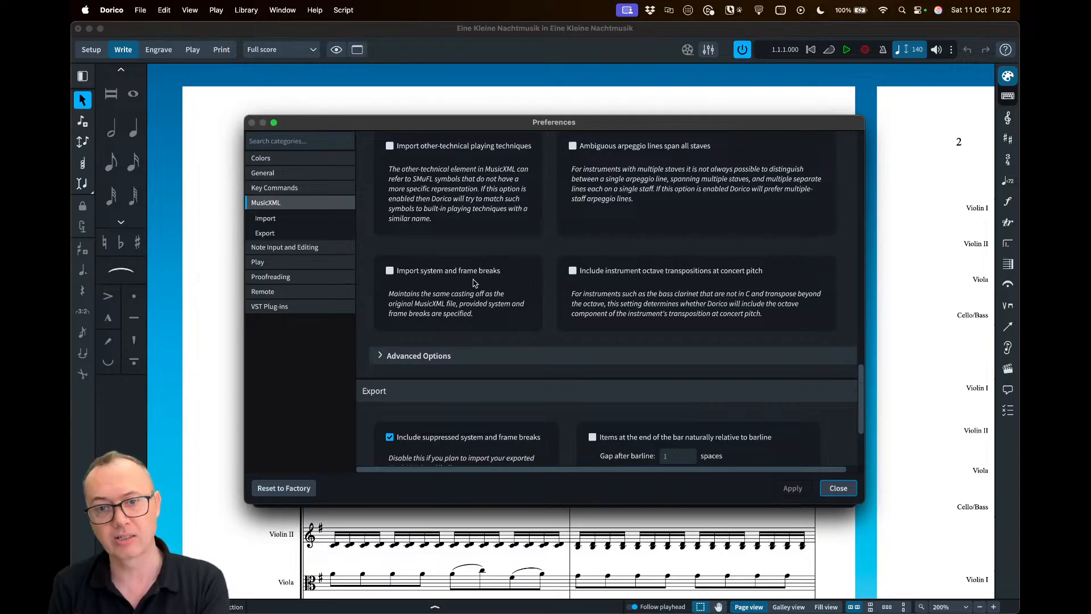
Review the MusicXML import and export options from the Text items setting back up to Notes and Chords, and close Preferences
scroll(625, 273, "up", 5)
scroll(628, 274, "up", 3)
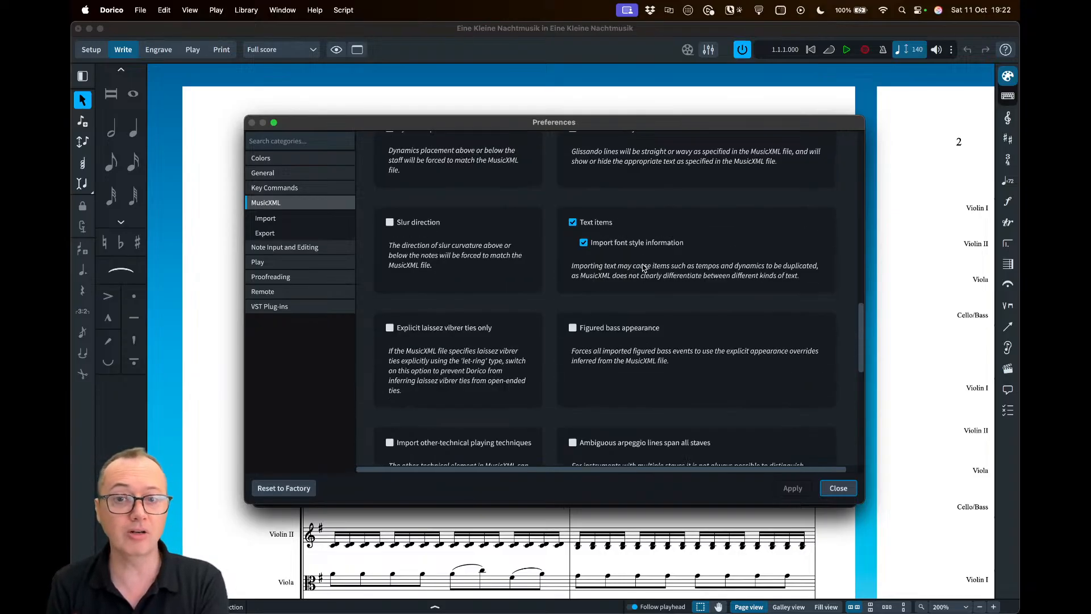
scroll(619, 286, "down", 15)
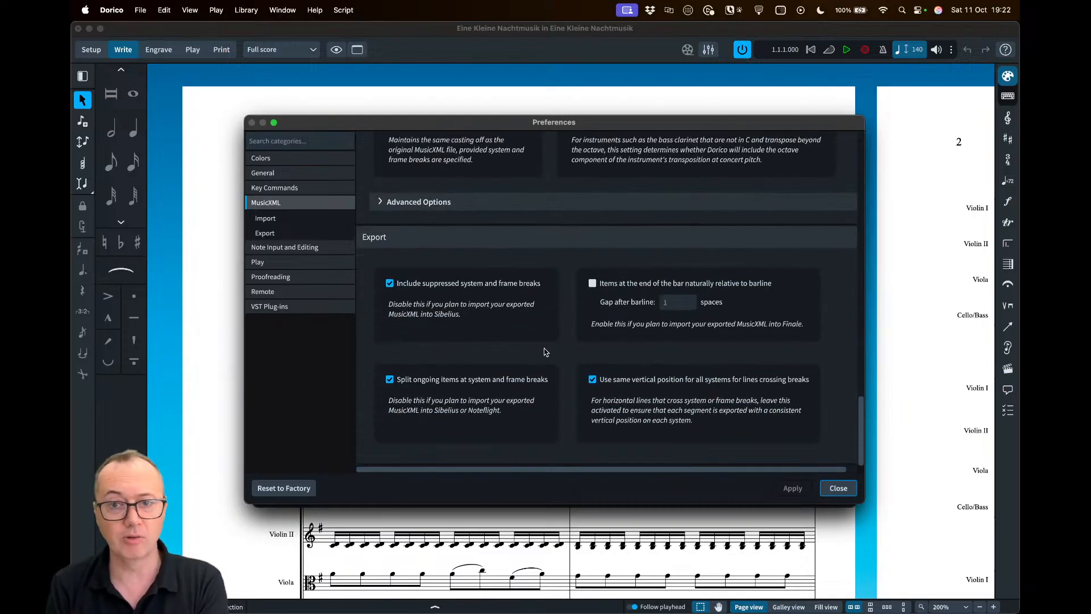
scroll(556, 343, "up", 5)
scroll(556, 343, "up", 10)
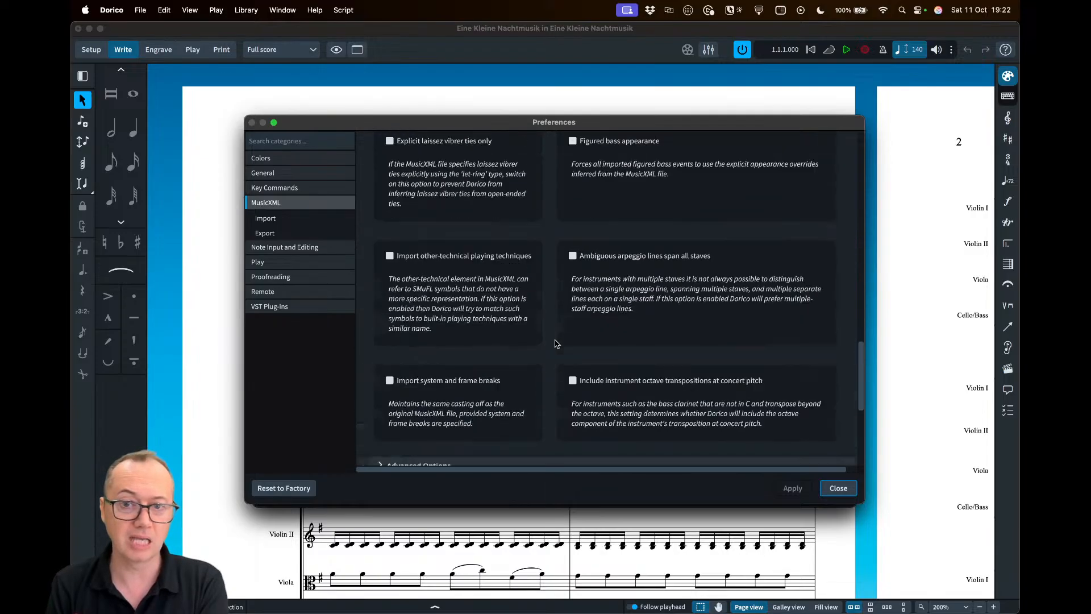
scroll(557, 341, "up", 8)
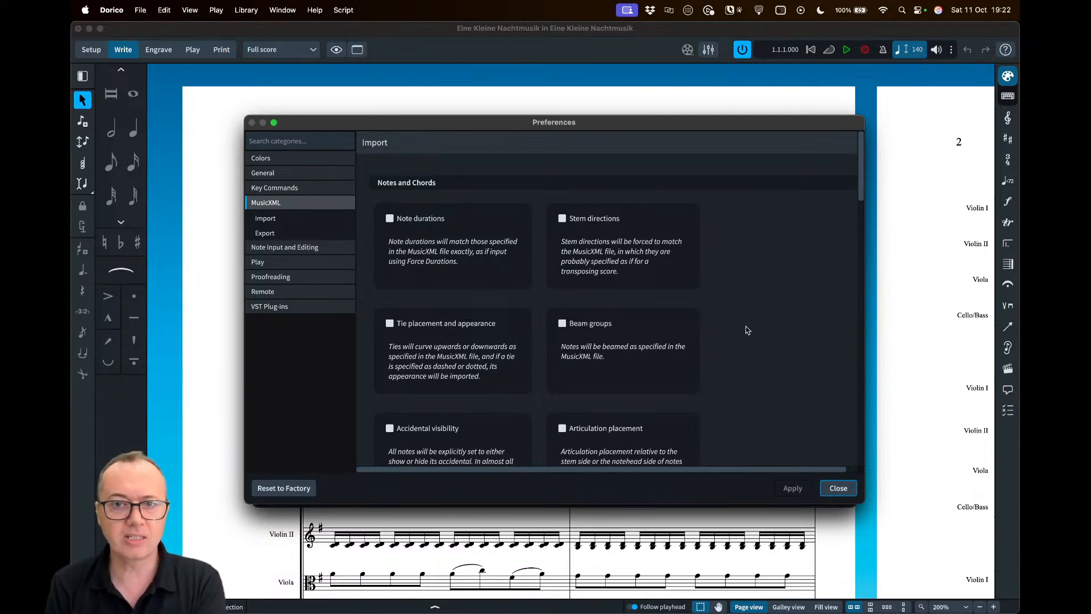
left_click(839, 488)
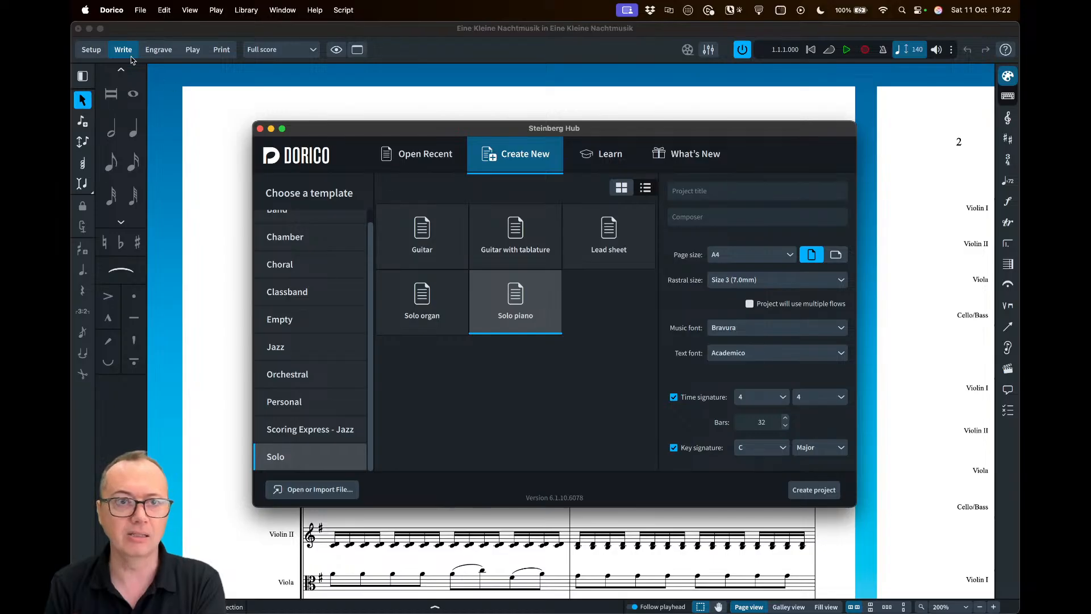
Return to the Eine Kleine Nachtmusik project and look through the imported full score from the first page to page 8 and back
left_click(144, 27)
left_click(140, 11)
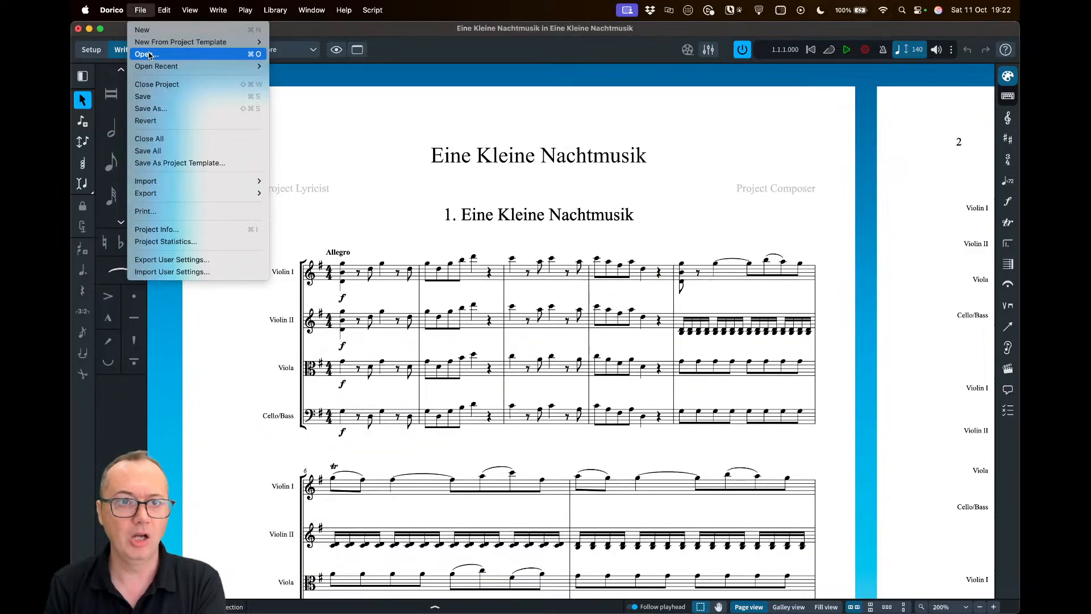
left_click(145, 11)
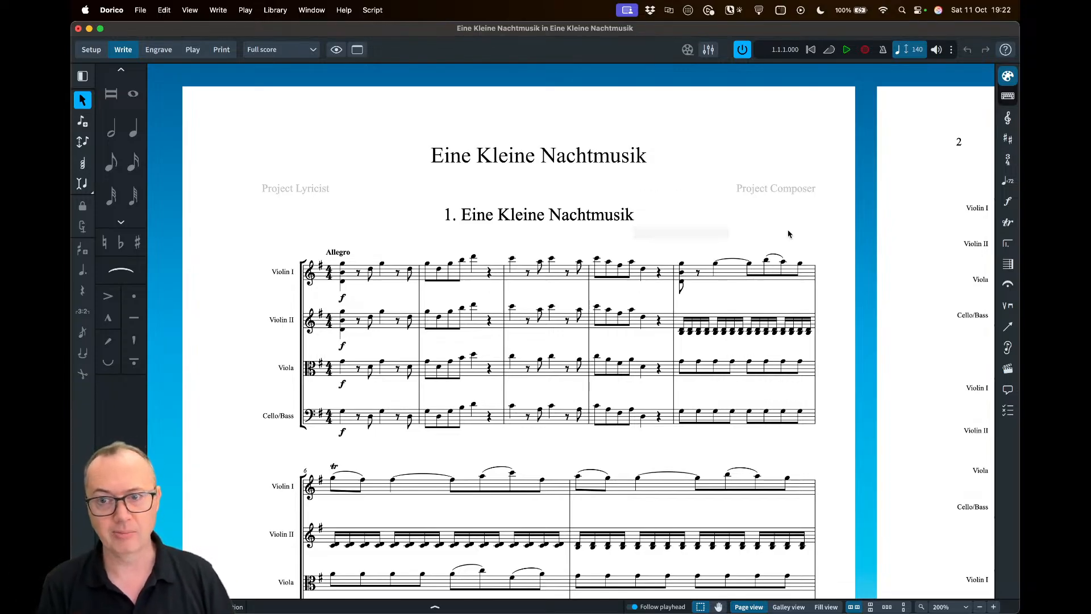
scroll(815, 234, "right", 10)
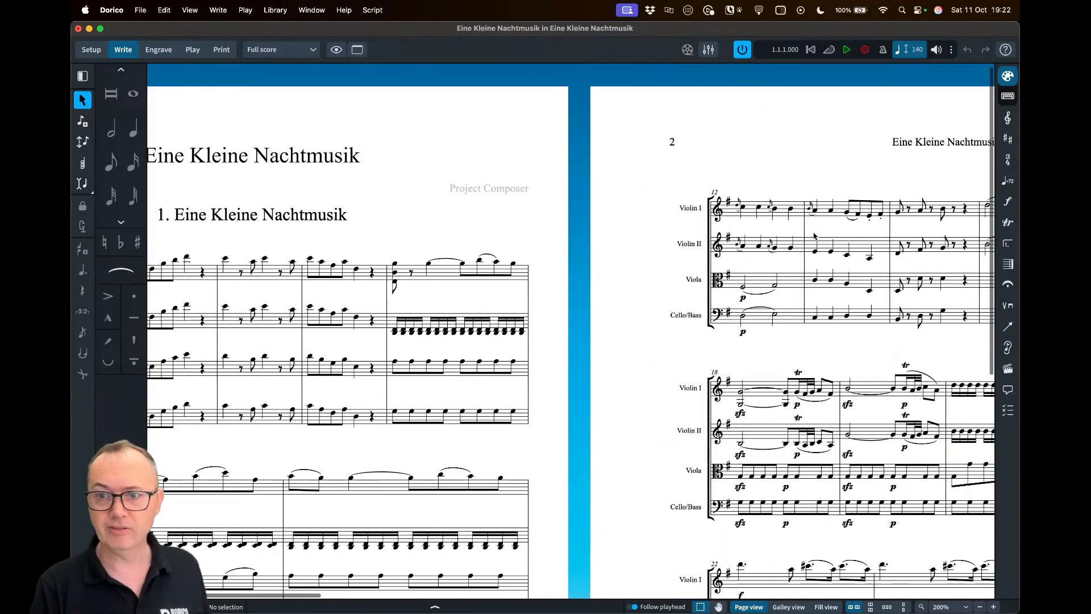
scroll(814, 236, "down", 6)
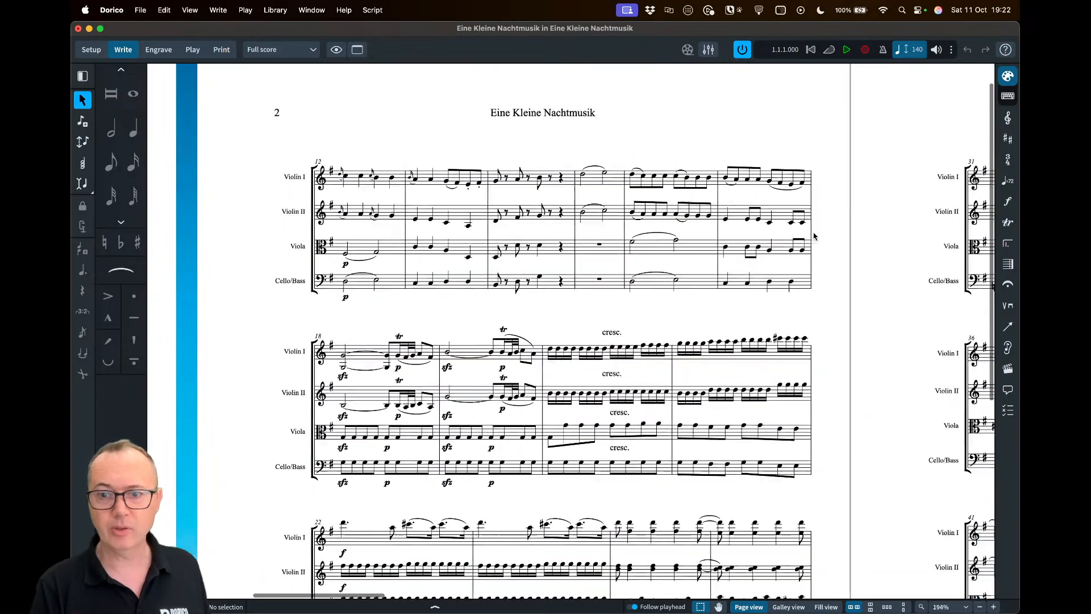
scroll(815, 237, "right", 15)
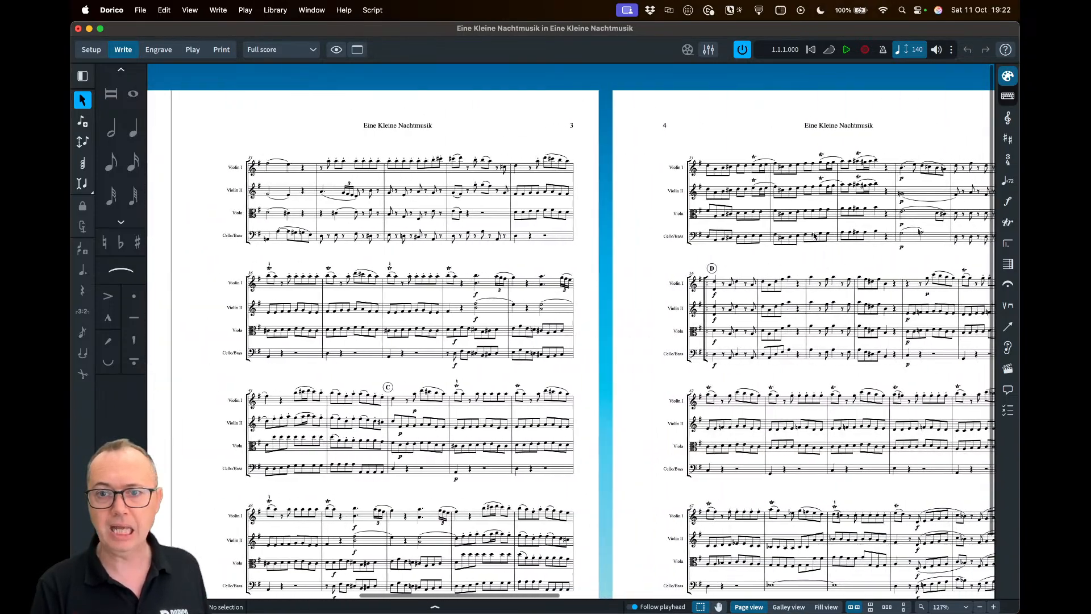
scroll(815, 236, "right", 15)
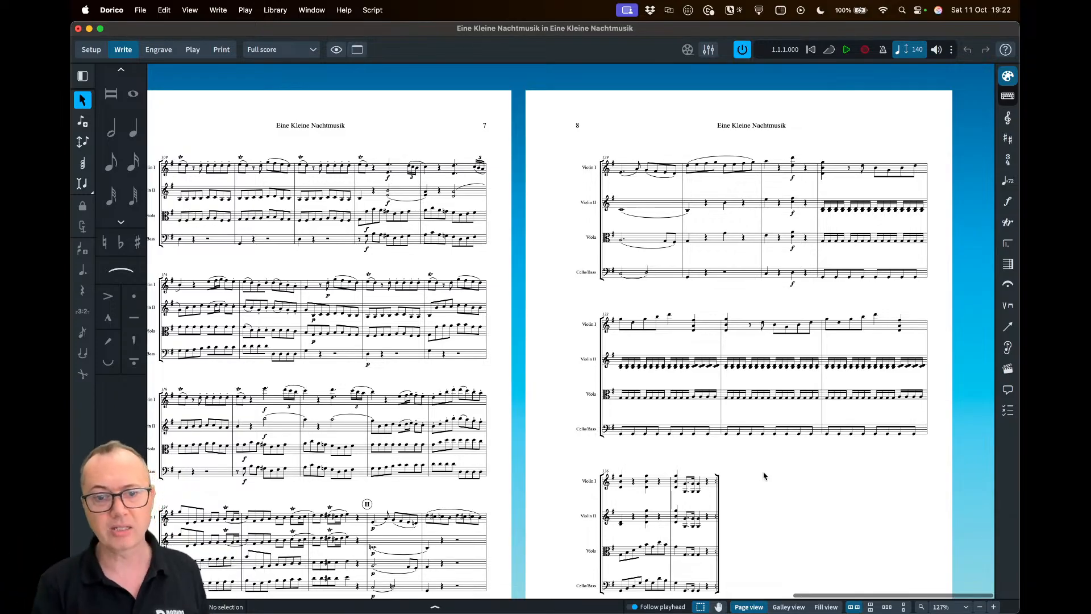
scroll(764, 476, "left", 10)
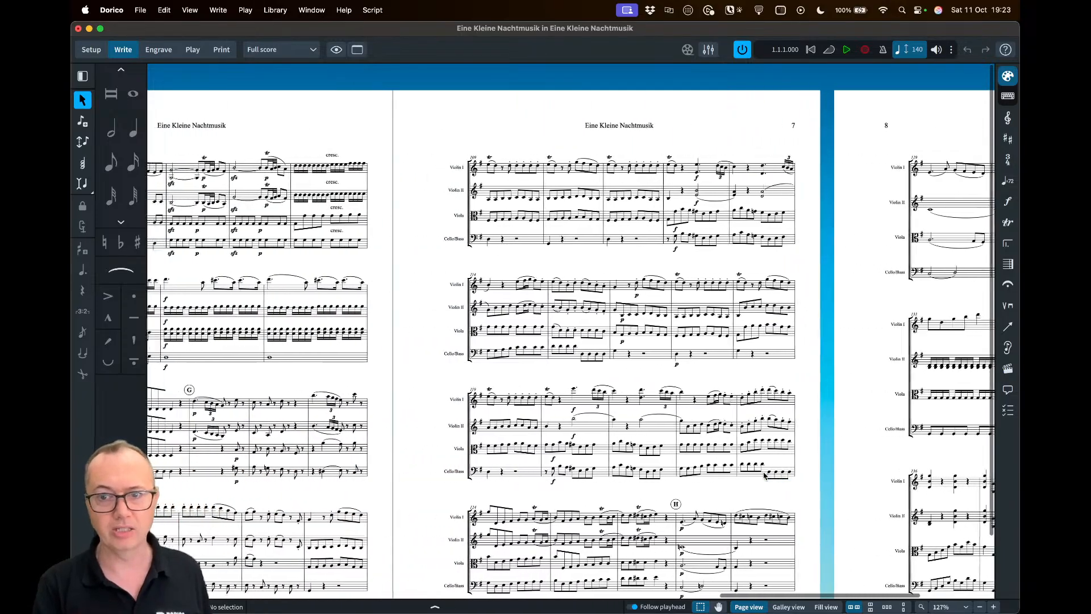
scroll(744, 467, "left", 4)
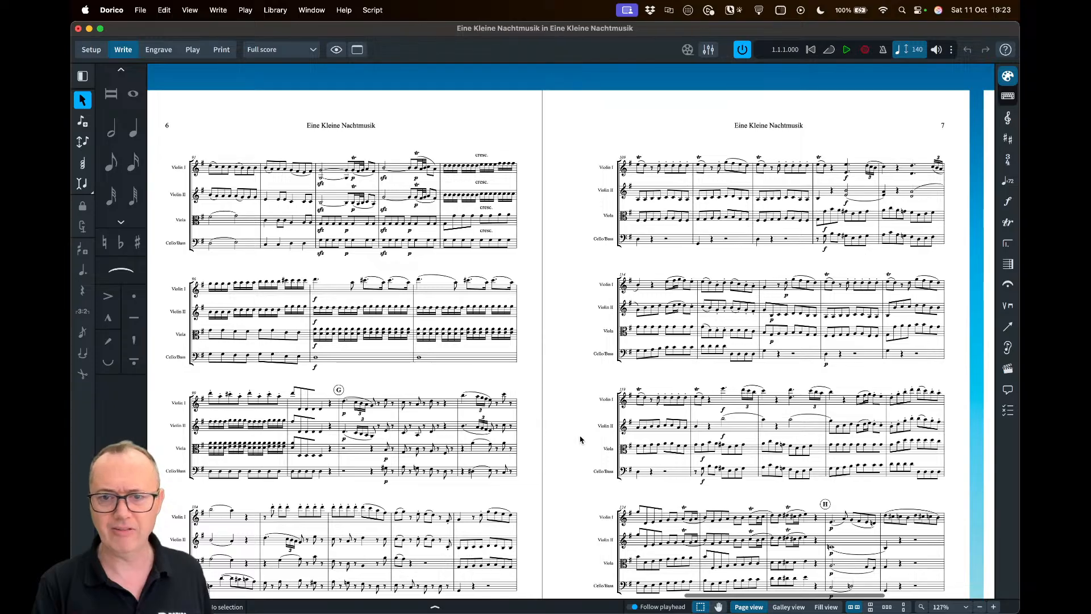
scroll(580, 291, "left", 15)
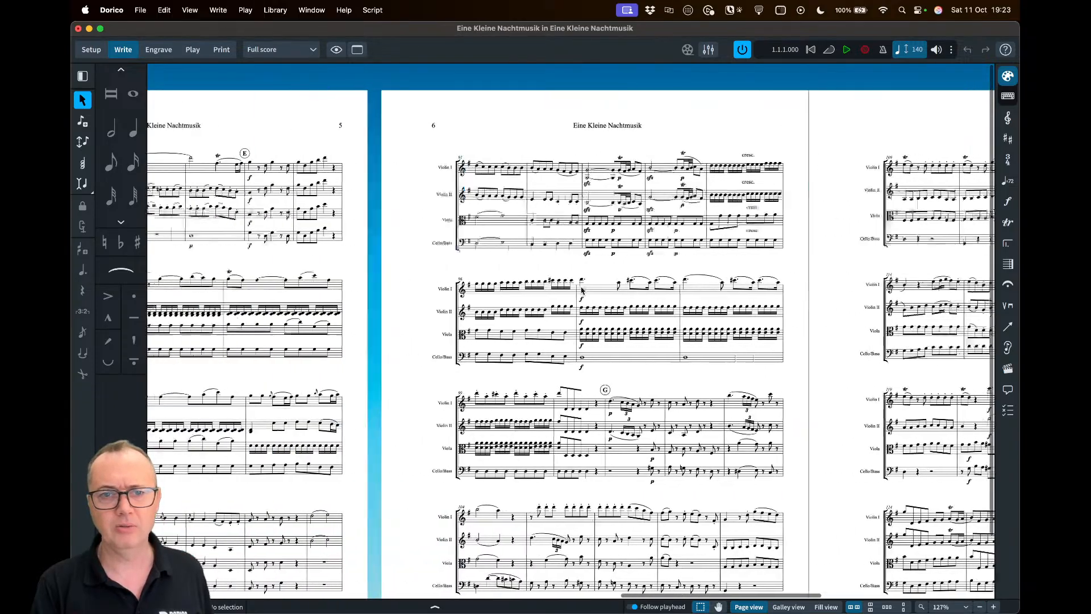
scroll(581, 290, "left", 15)
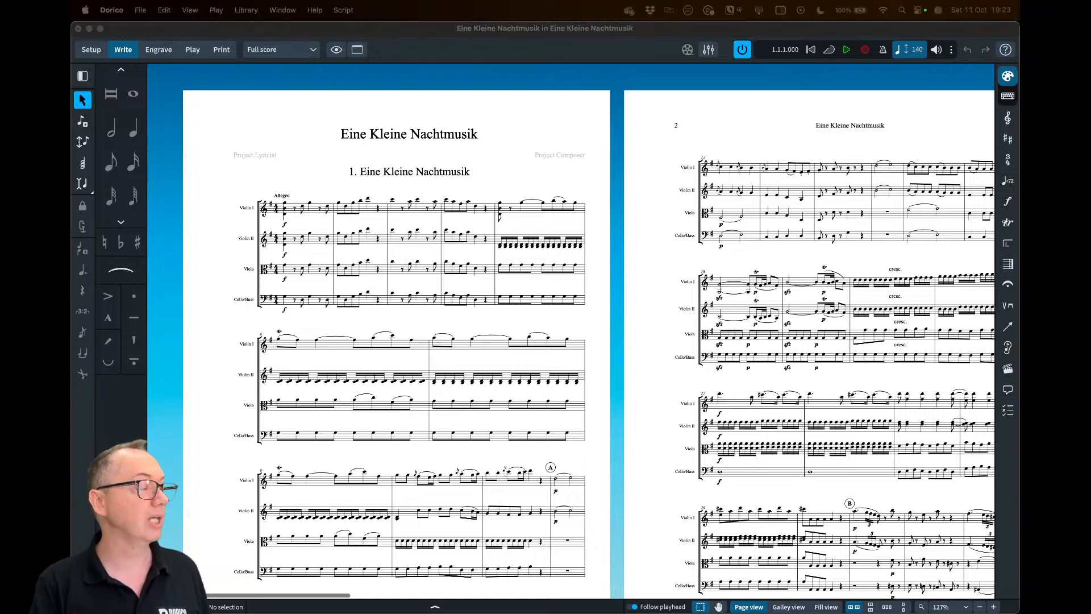
Bring up the original Finale score to compare its first page, move it out of view and return to Dorico
left_click_drag(71, 37, 340, 50)
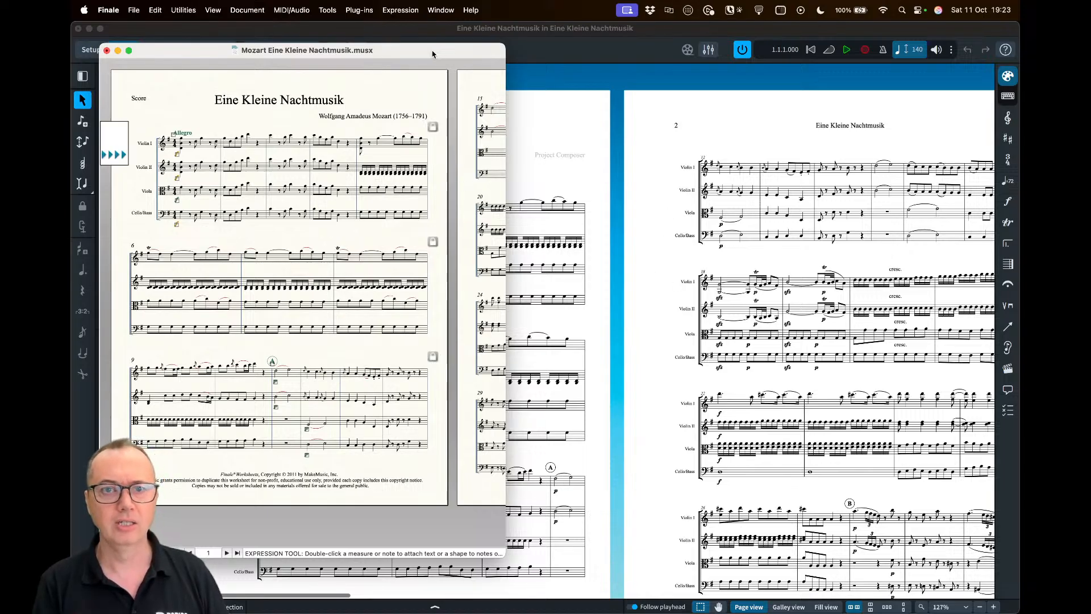
left_click_drag(436, 50, 1, 51)
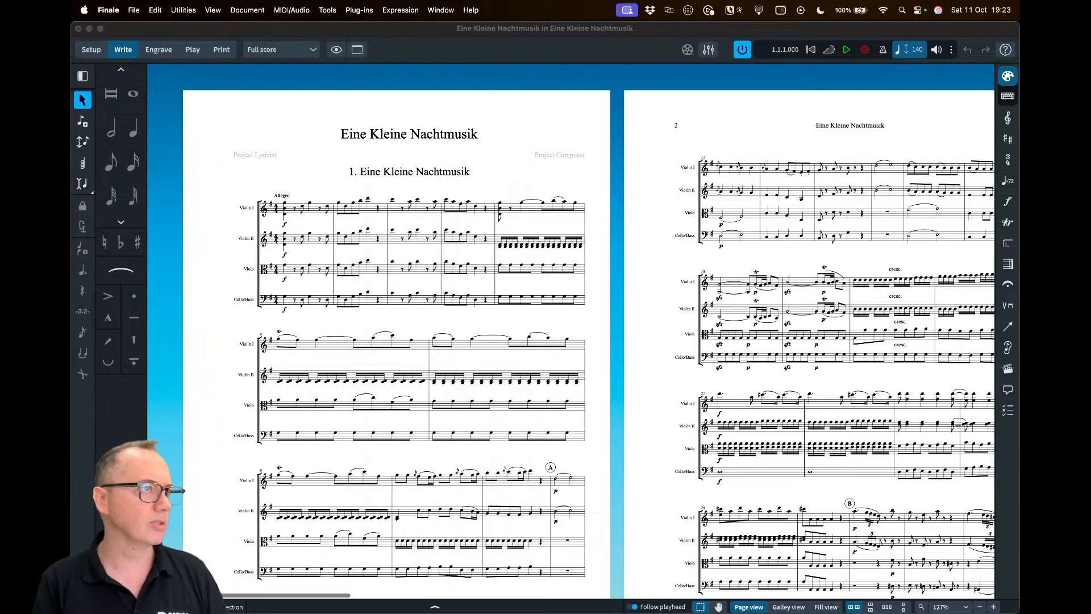
left_click(442, 168)
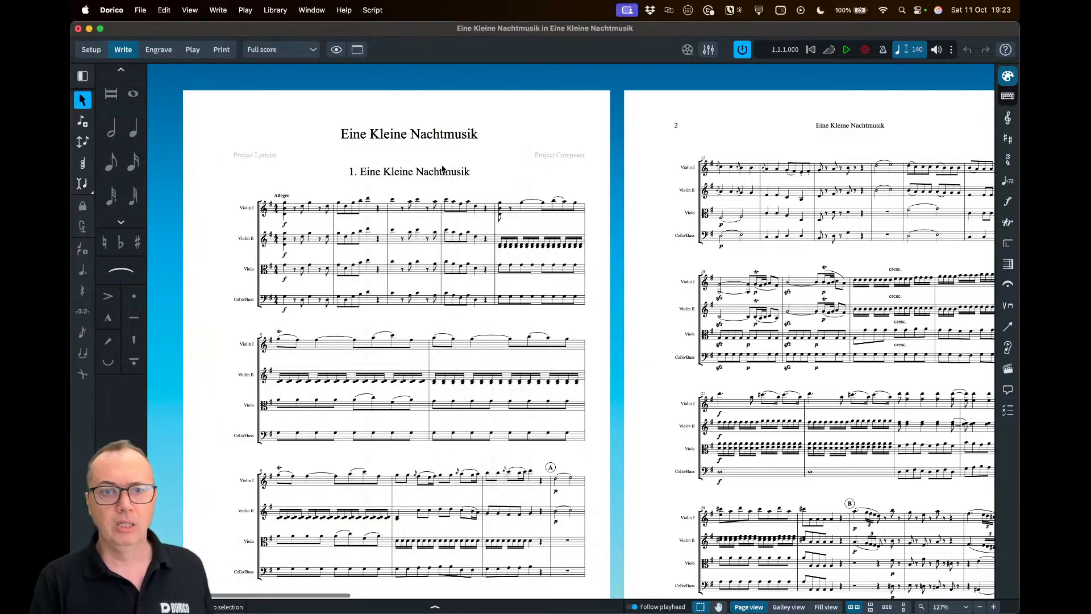
Zoom in on the first page's title area, then show the Project Info dialog and reposition it over the score
key("z")
scroll(443, 168, "up", 3)
scroll(442, 168, "left", 4)
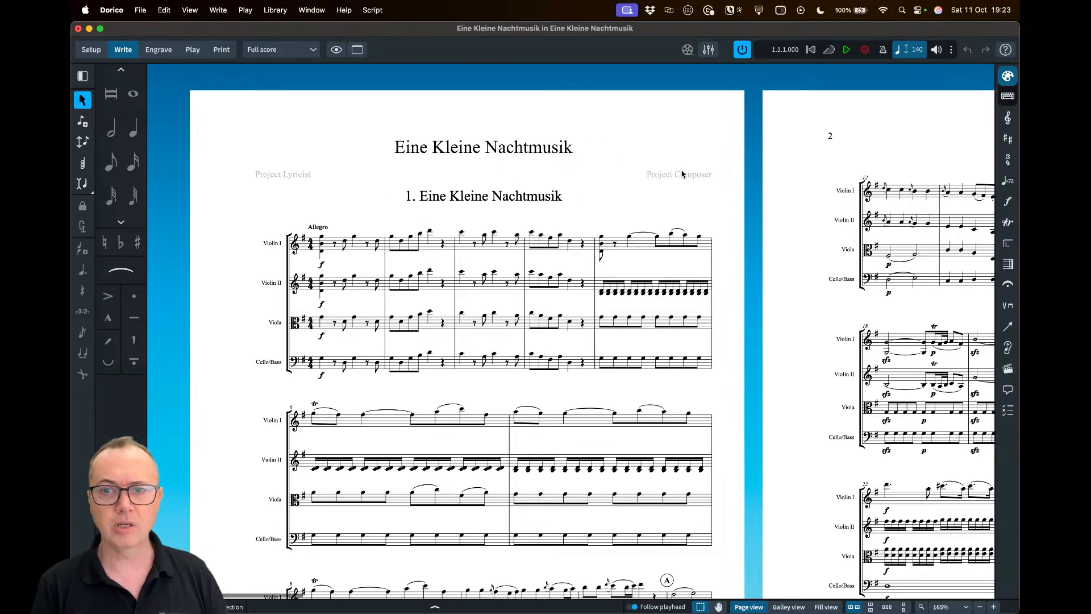
left_click(140, 10)
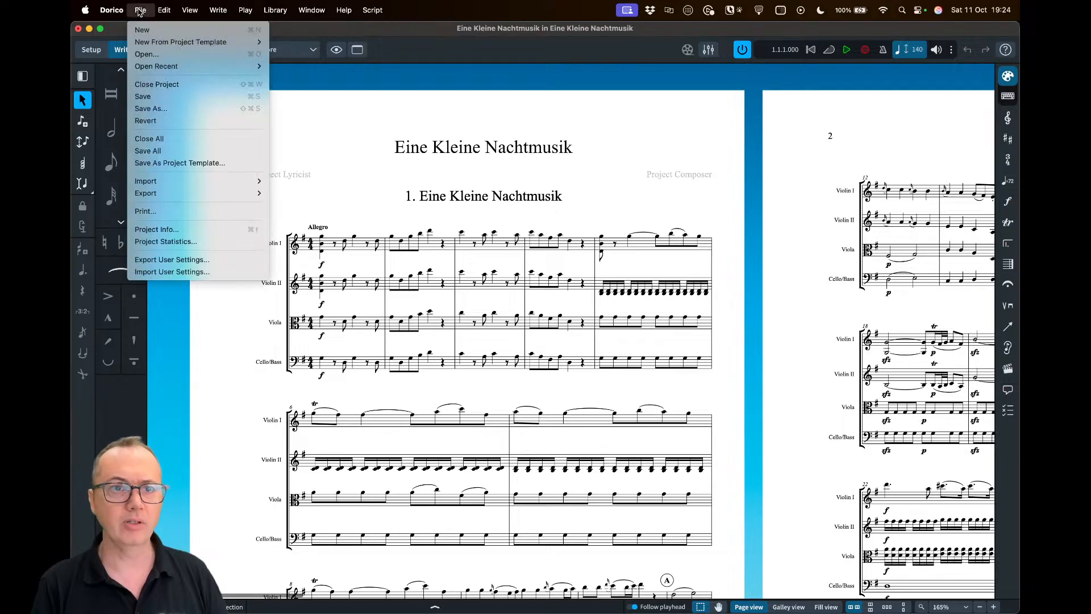
left_click(163, 230)
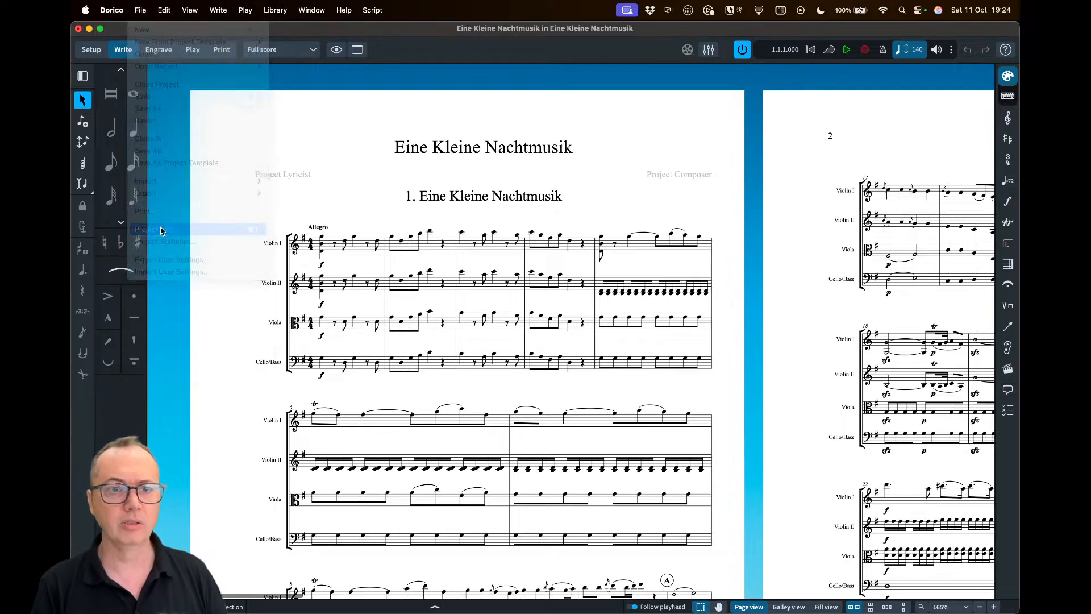
left_click_drag(620, 52, 523, 64)
left_click_drag(850, 59, 836, 101)
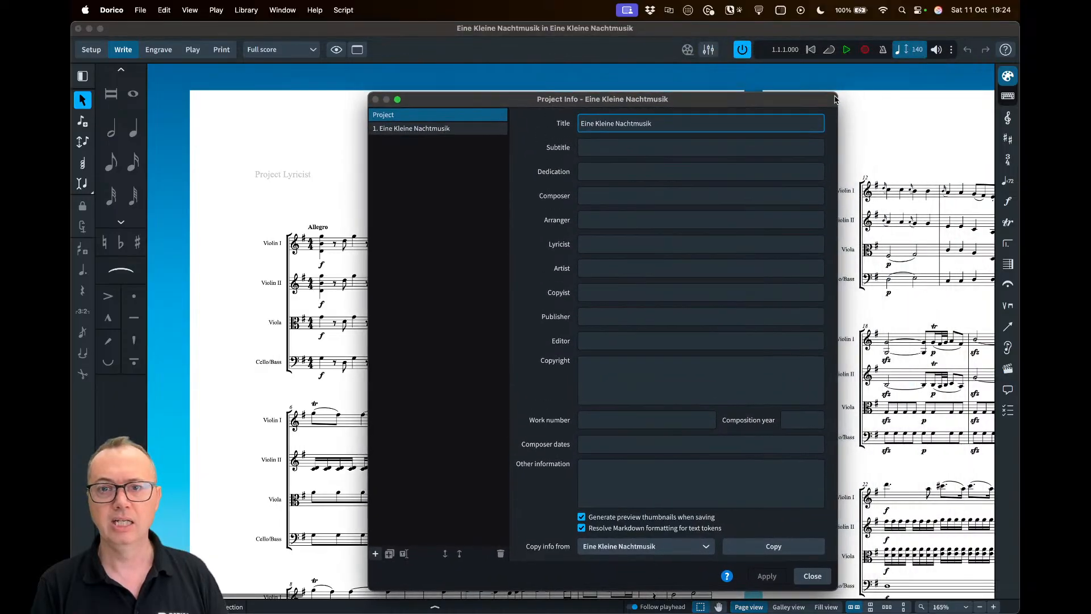
left_click_drag(724, 106, 740, 87)
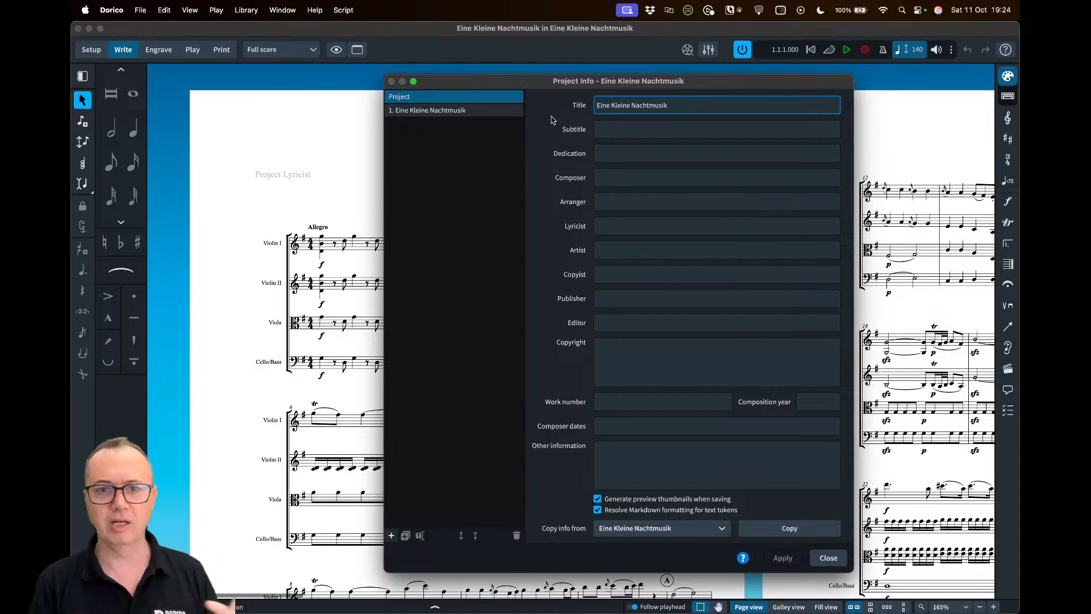
Examine the information fields of the flow Eine Kleine Nachtmusik, particularly its Composer entry
left_click(479, 112)
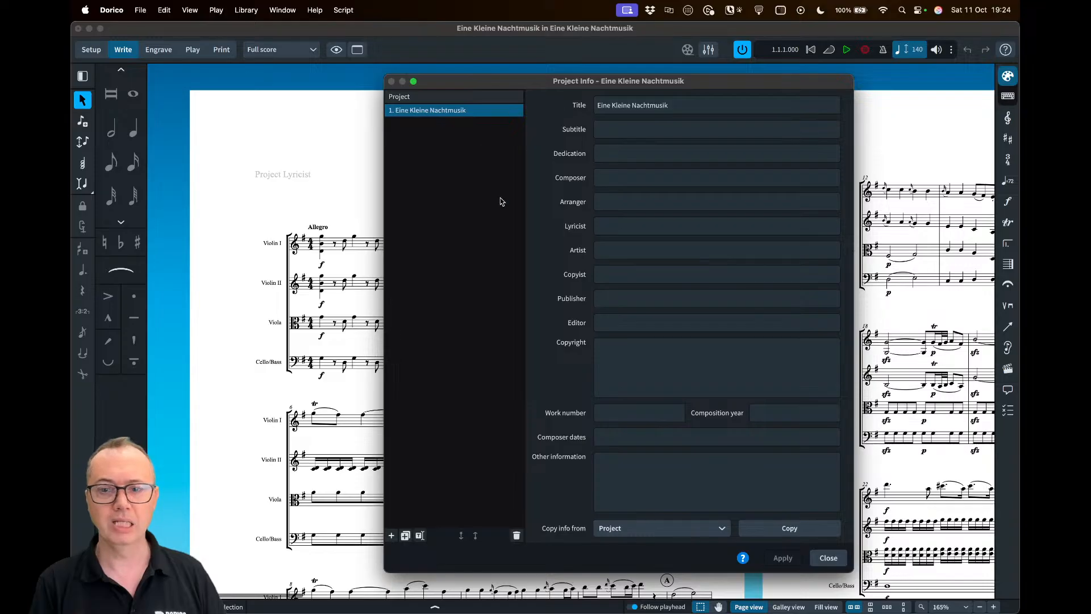
left_click(629, 180)
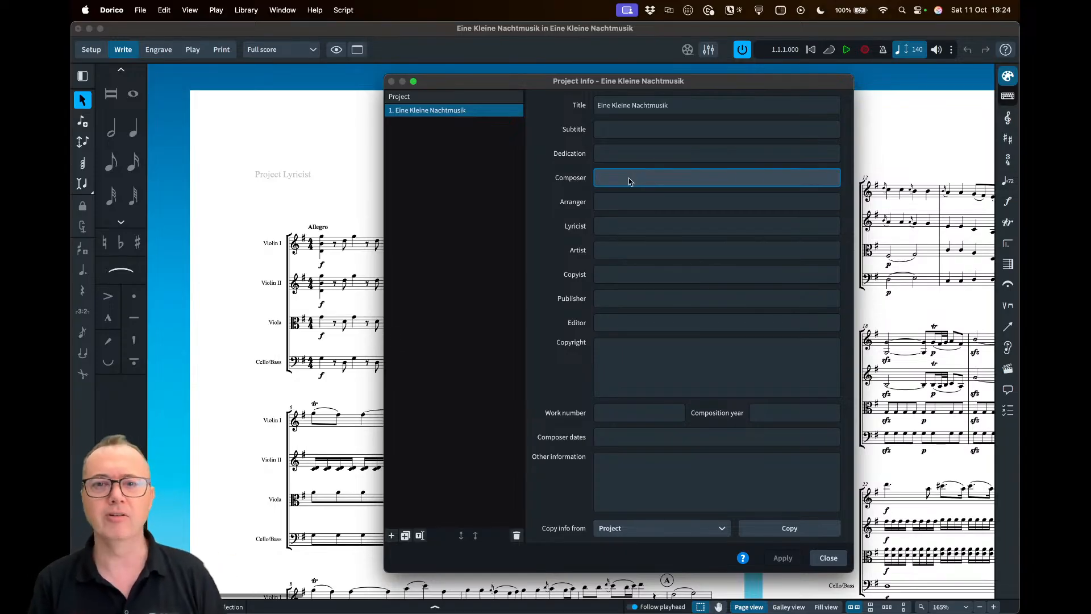
left_click(470, 146)
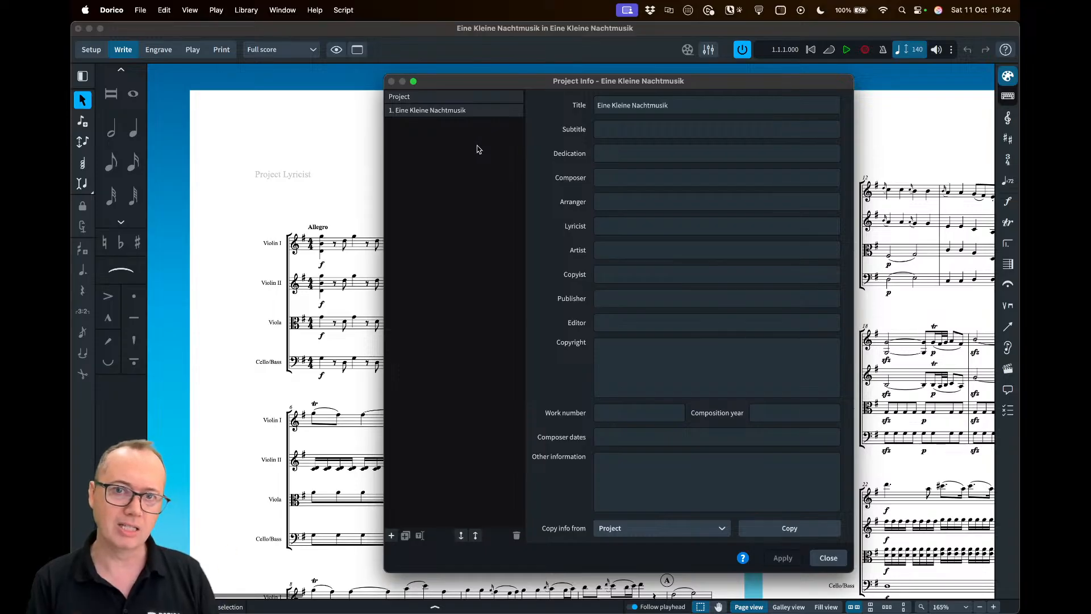
left_click(465, 111)
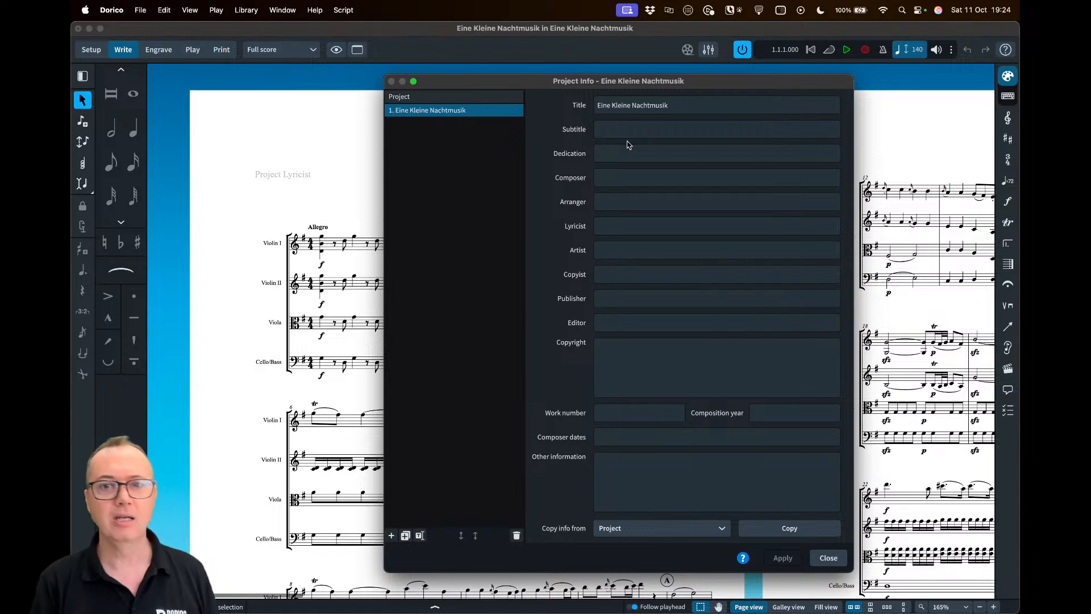
left_click(641, 176)
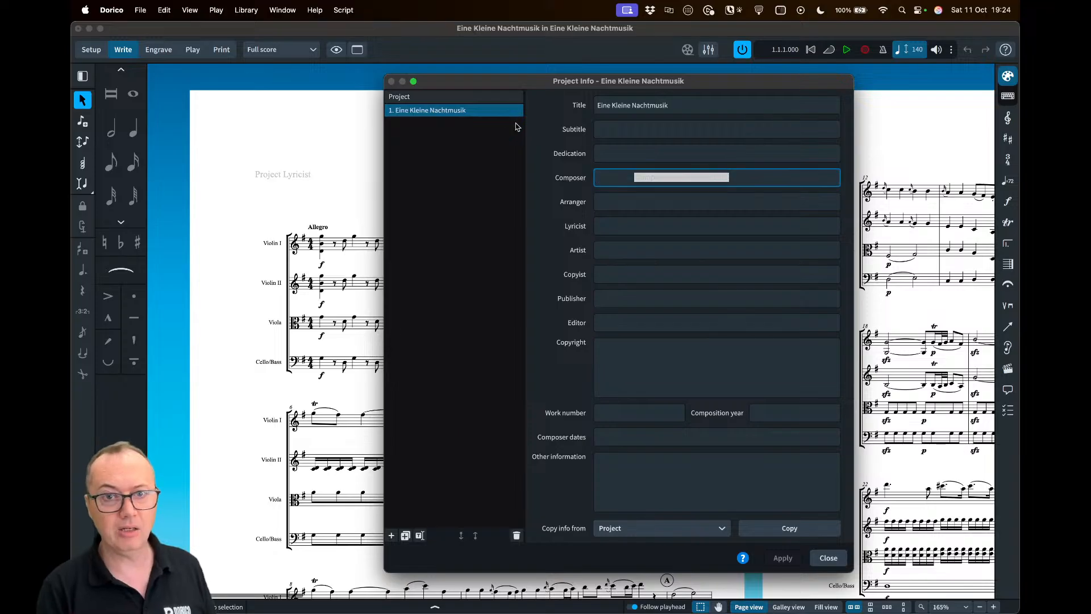
Set the composer at project level to Mozart, apply the change and close Project Info
left_click(443, 96)
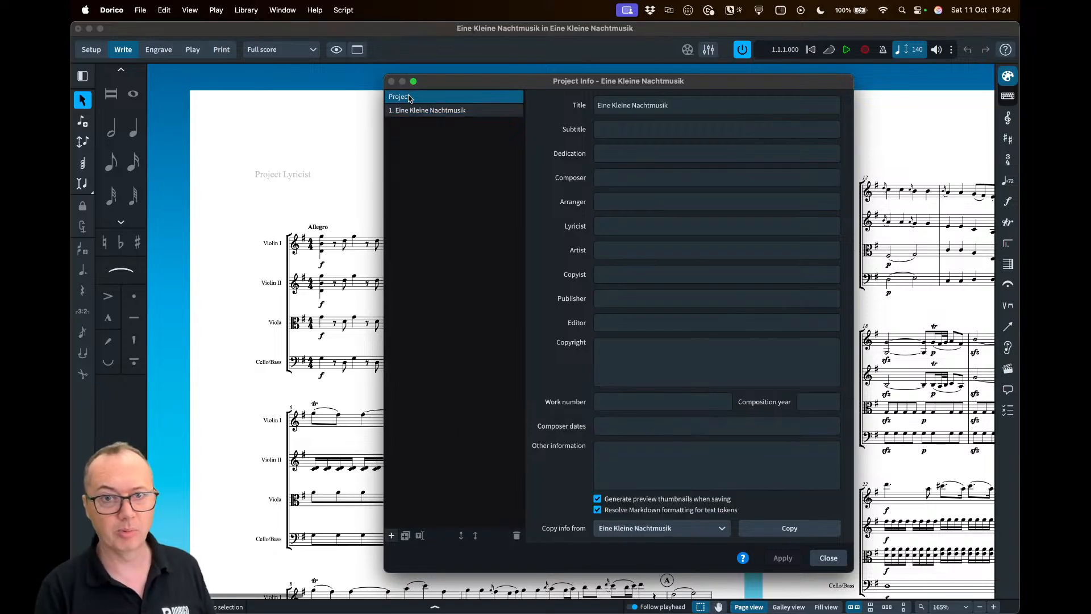
left_click(626, 177)
type("Mozart")
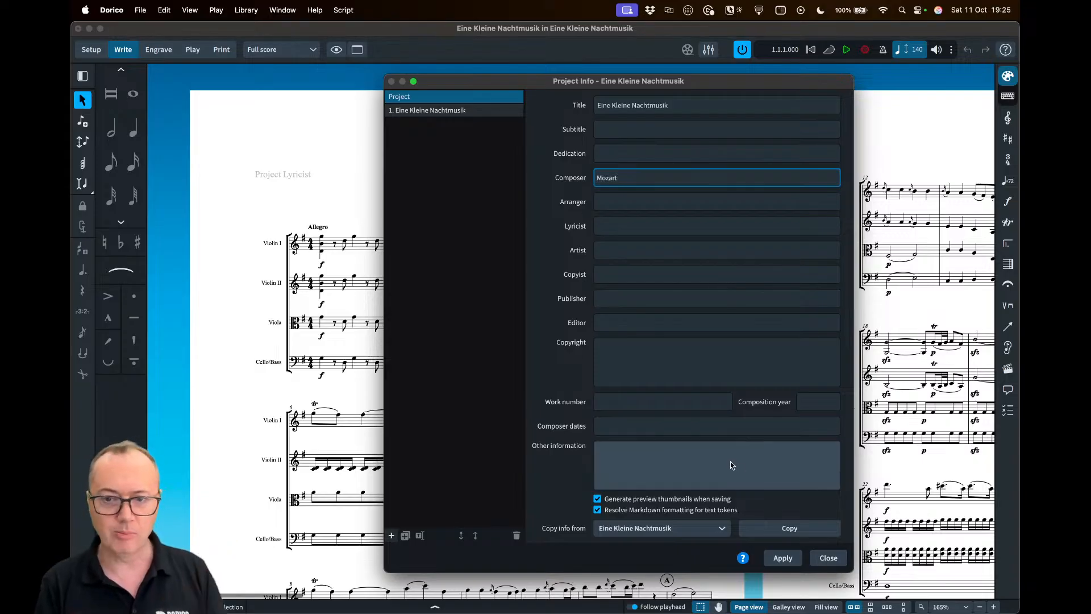
left_click(776, 559)
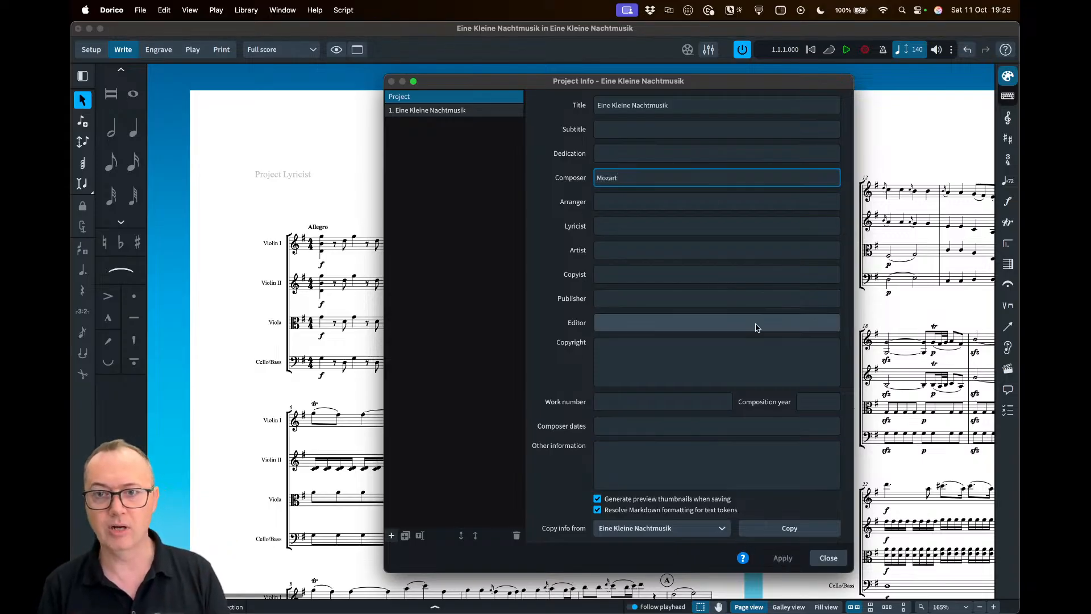
mouse_move(704, 89)
left_mouse_down()
mouse_move(658, 292)
mouse_move(710, 97)
left_mouse_up()
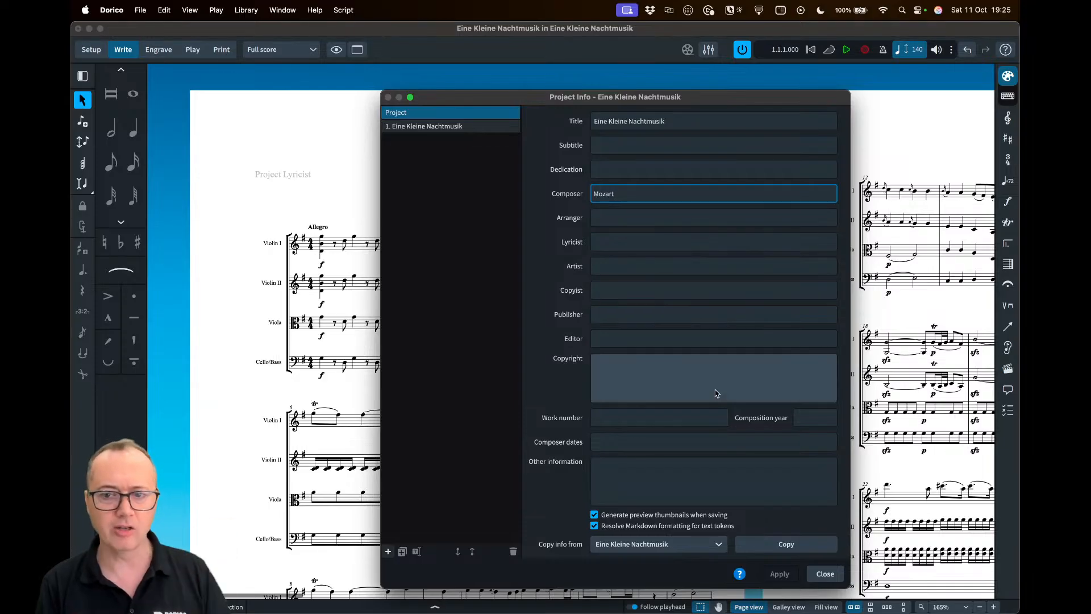
left_click(825, 574)
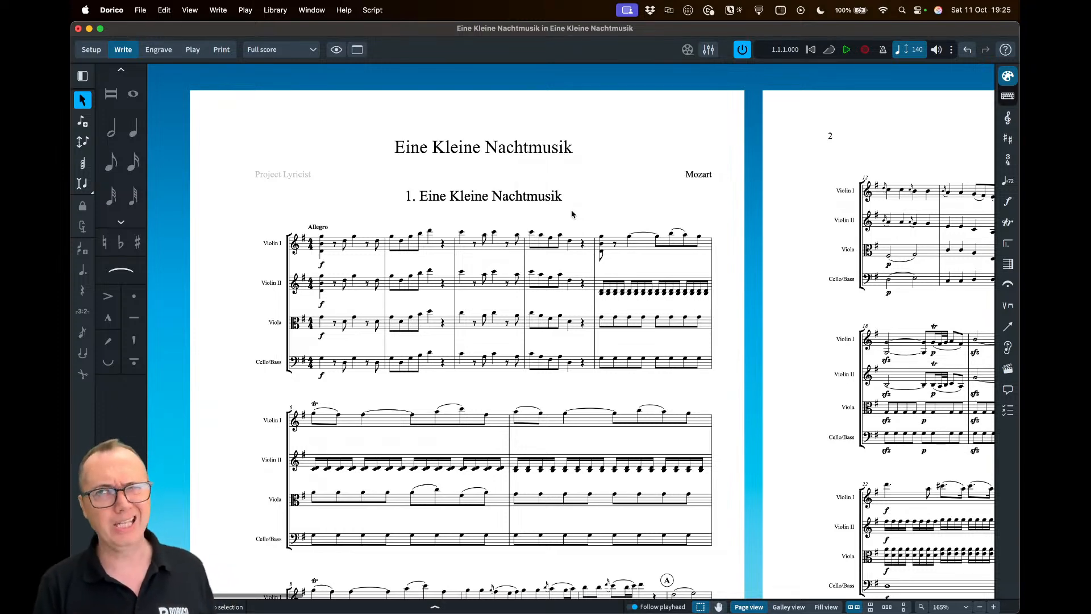
Set the full score's flow headings to Never in Layout Options, apply it, and move the dialog aside to check the first page's title area
left_click(273, 11)
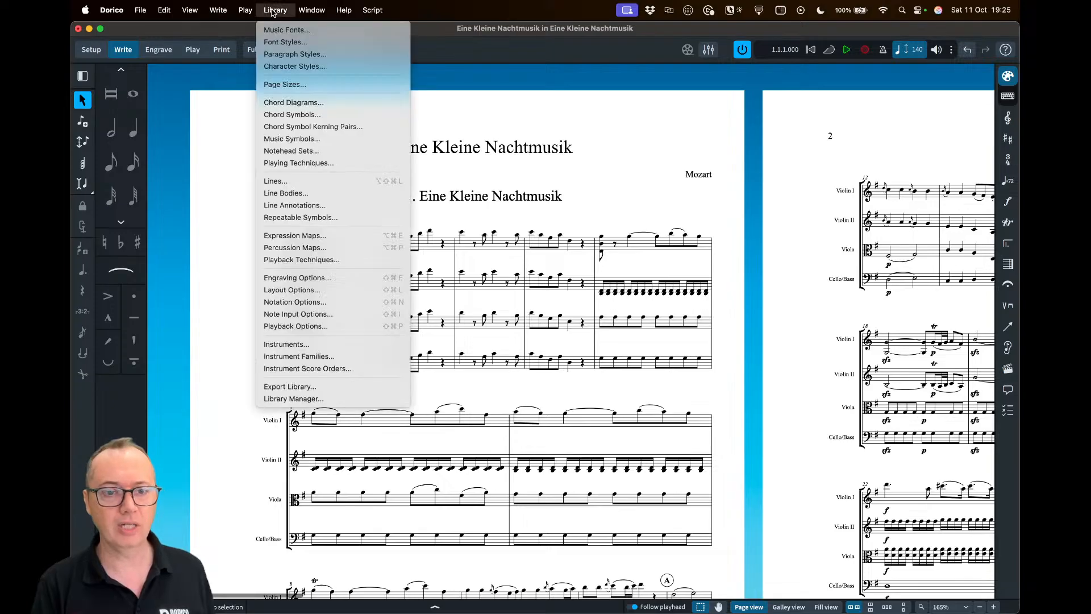
left_click(332, 292)
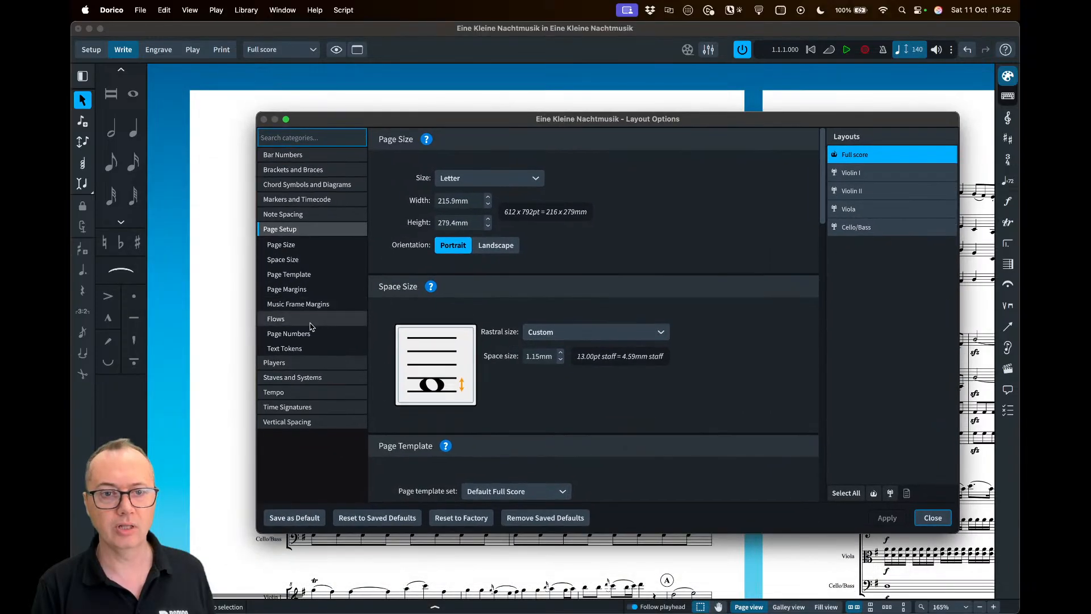
left_click(279, 319)
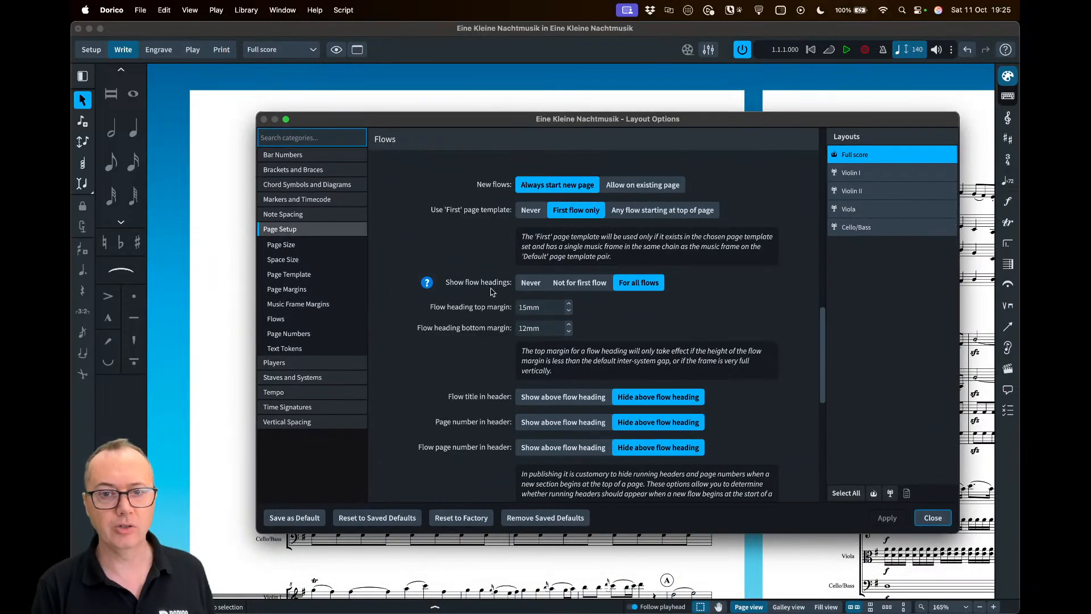
left_click(533, 285)
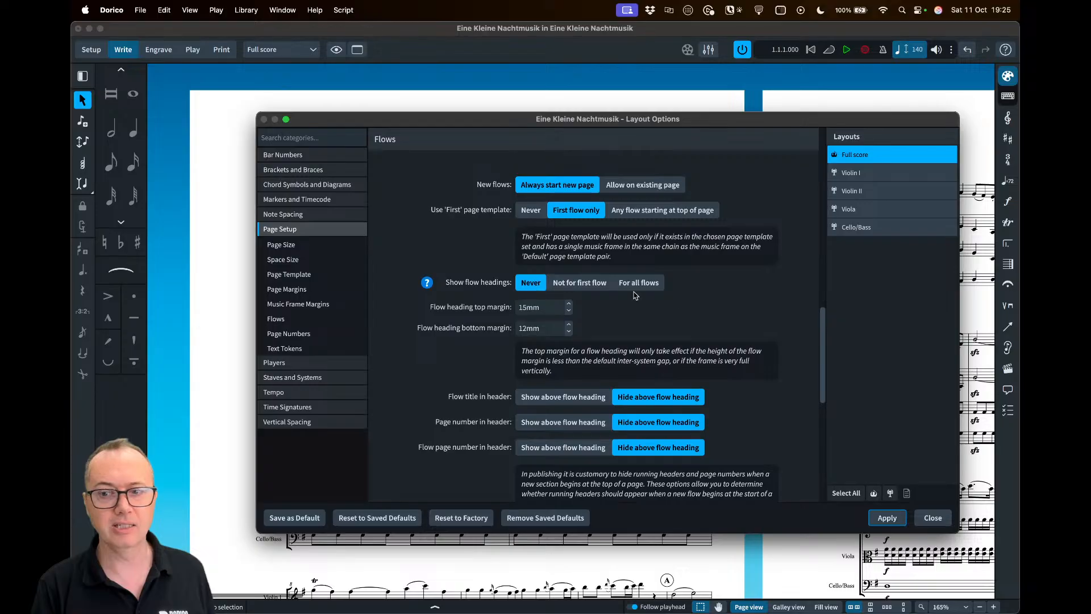
left_click(887, 518)
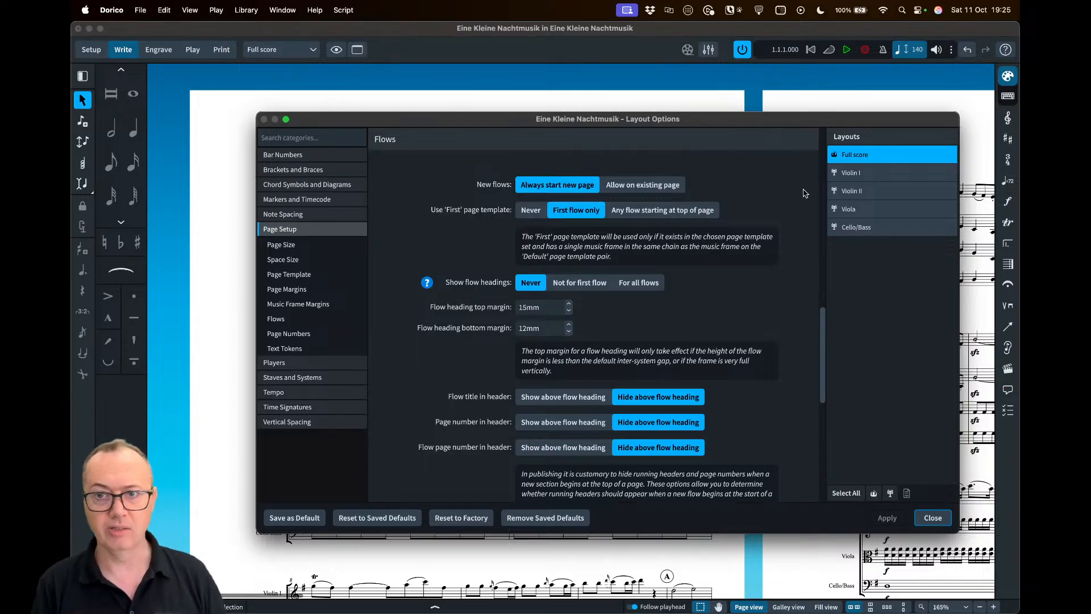
left_click_drag(768, 127, 754, 330)
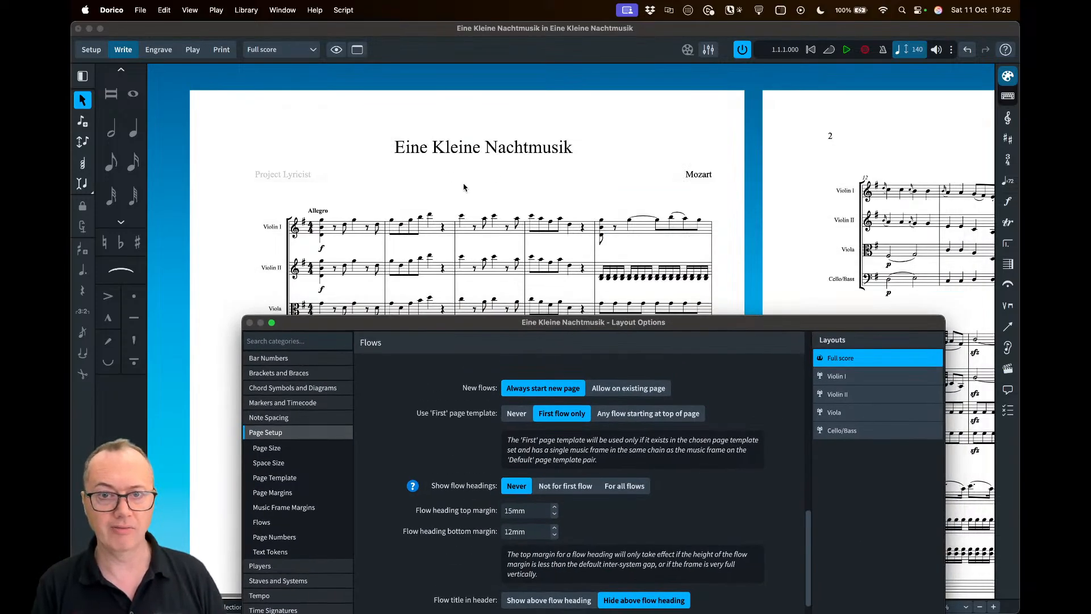
left_click_drag(500, 320, 498, 137)
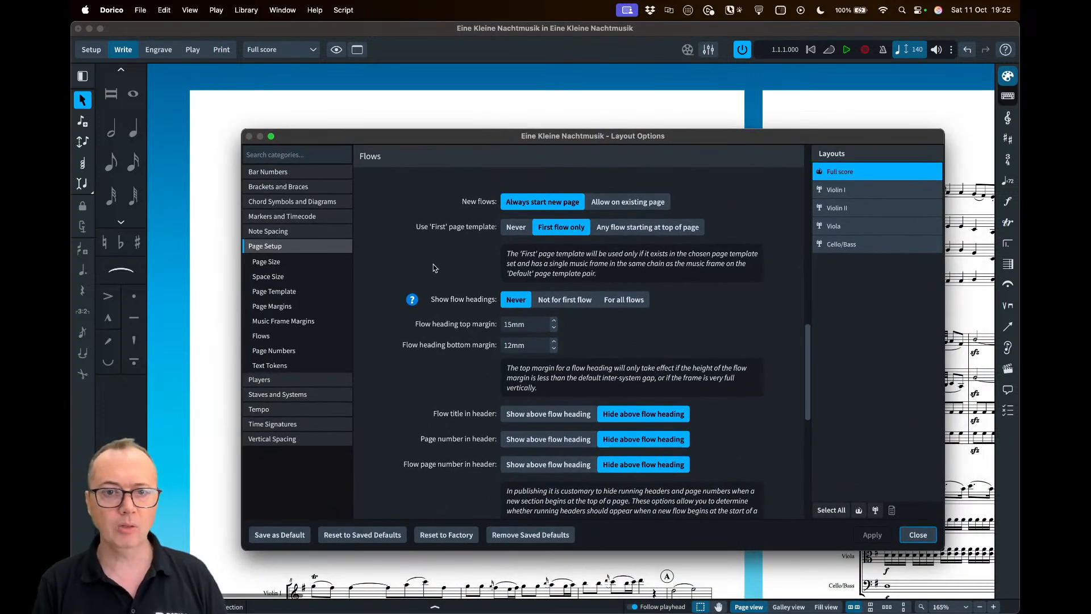
Compare the page size and space size settings of the full score with those of the Violin I, Violin II, Viola and Cello/Bass layouts
scroll(430, 263, "up", 15)
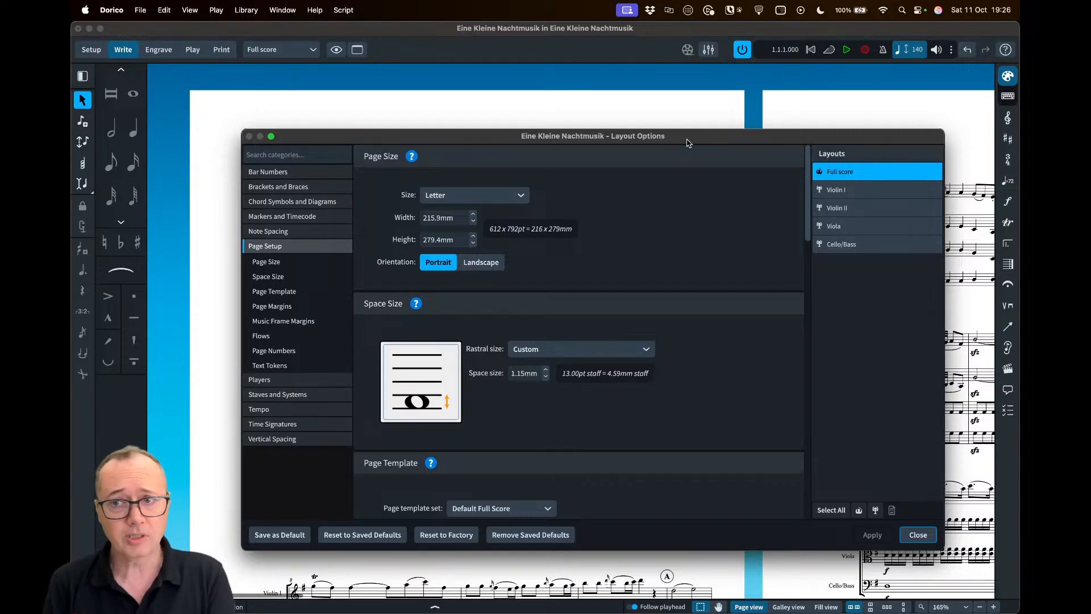
mouse_move(688, 142)
left_mouse_down()
mouse_move(693, 321)
mouse_move(695, 147)
left_mouse_up()
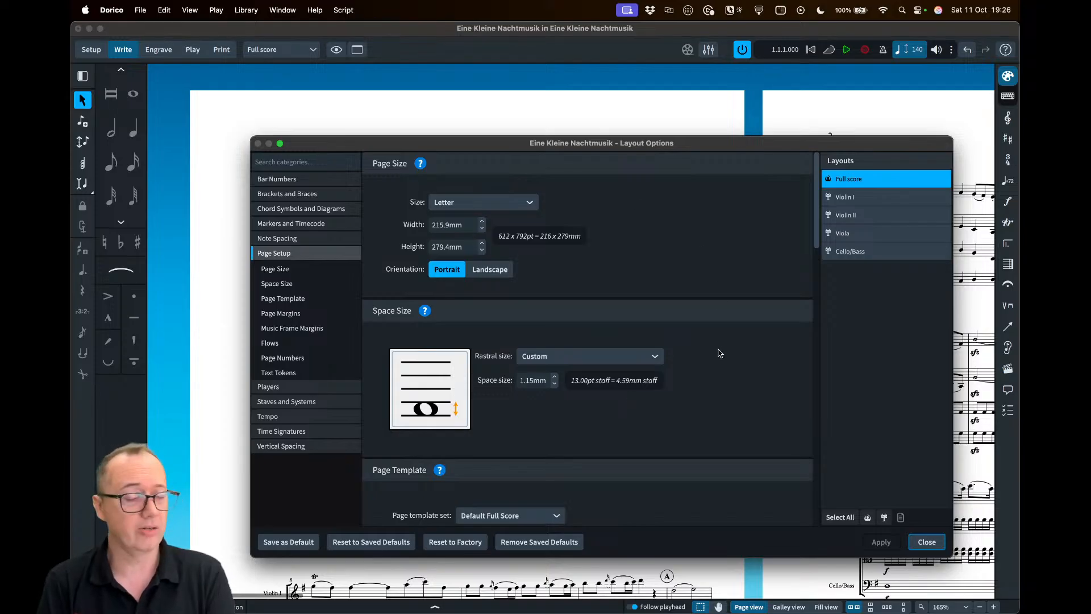
left_click(892, 197)
left_click(879, 215)
left_click(872, 232)
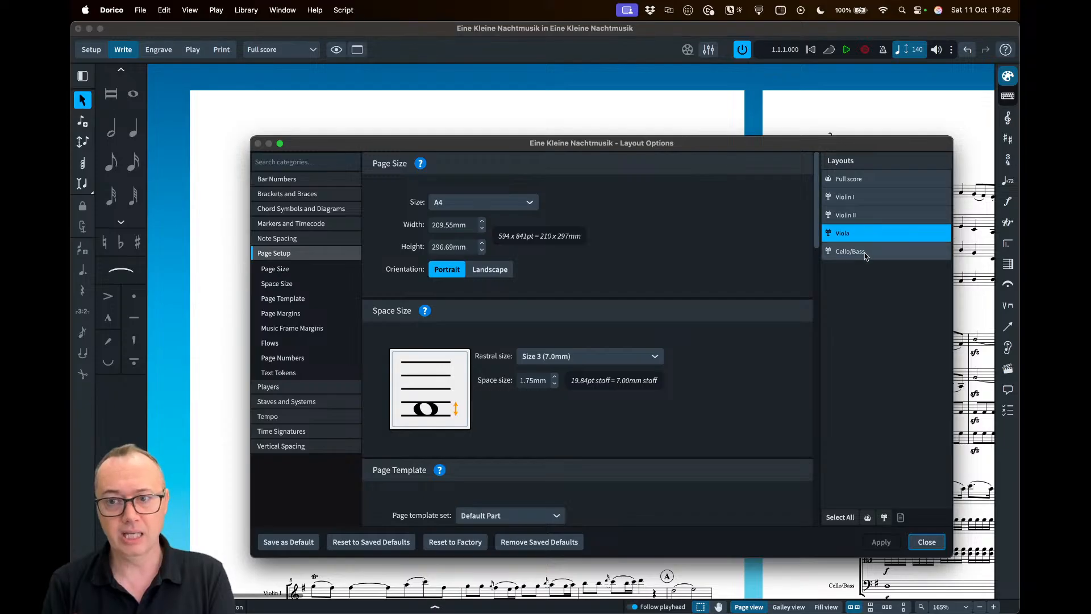
left_click(866, 251)
left_click(864, 216)
left_click(857, 198)
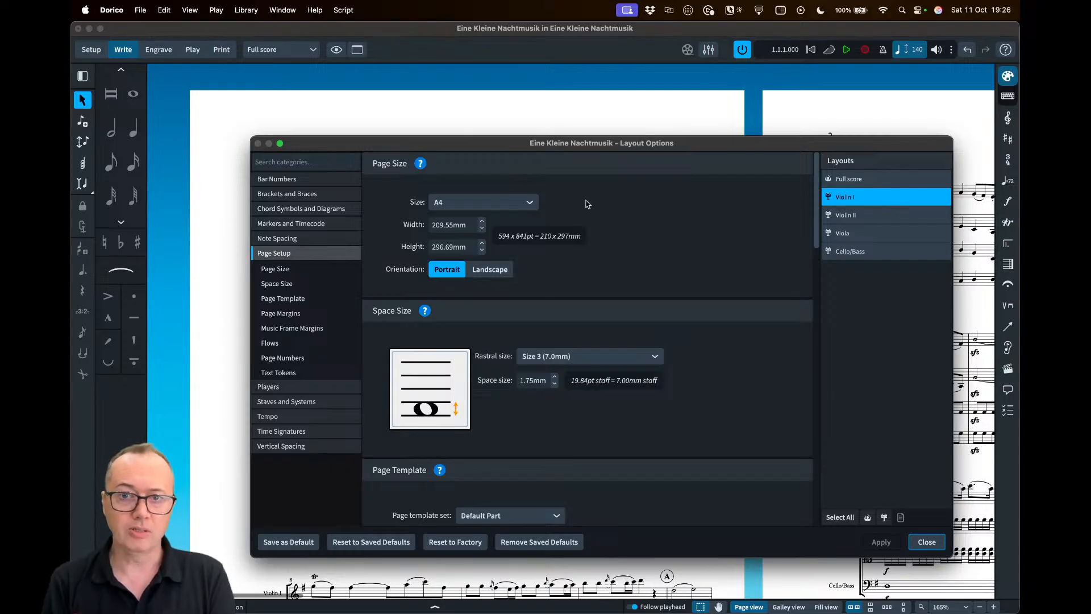
left_click(861, 181)
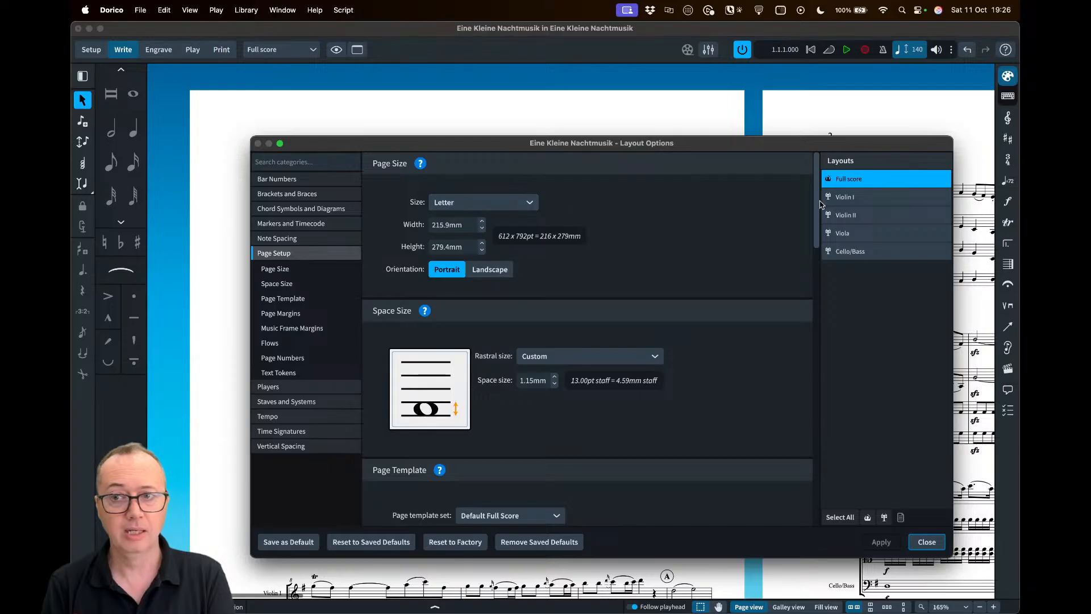
left_click(872, 198)
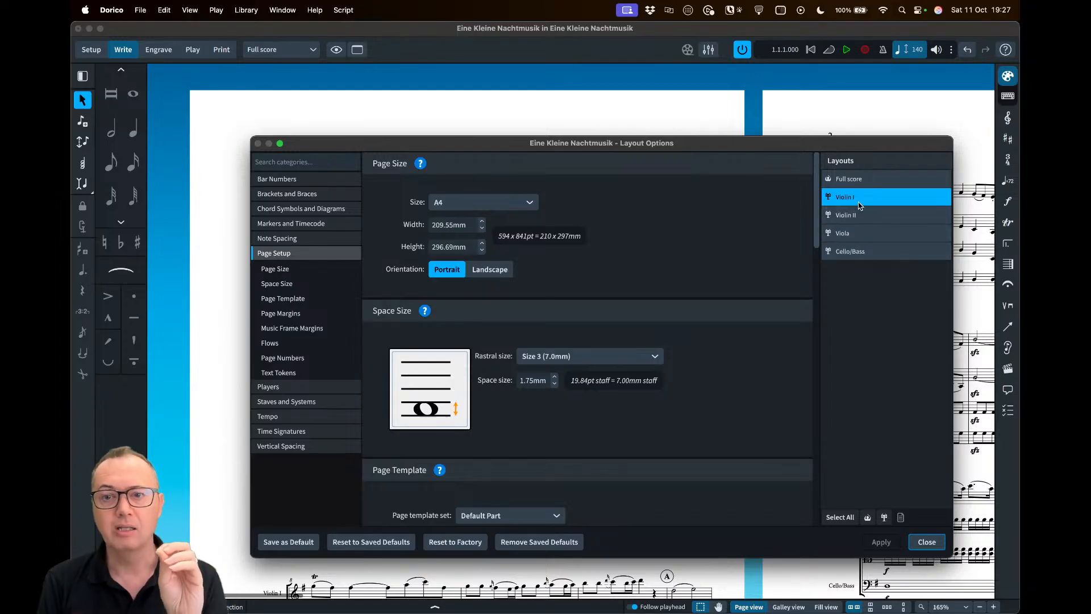
Close Layout Options, display the Violin I part layout and look over its pages
left_click(926, 541)
left_click(280, 49)
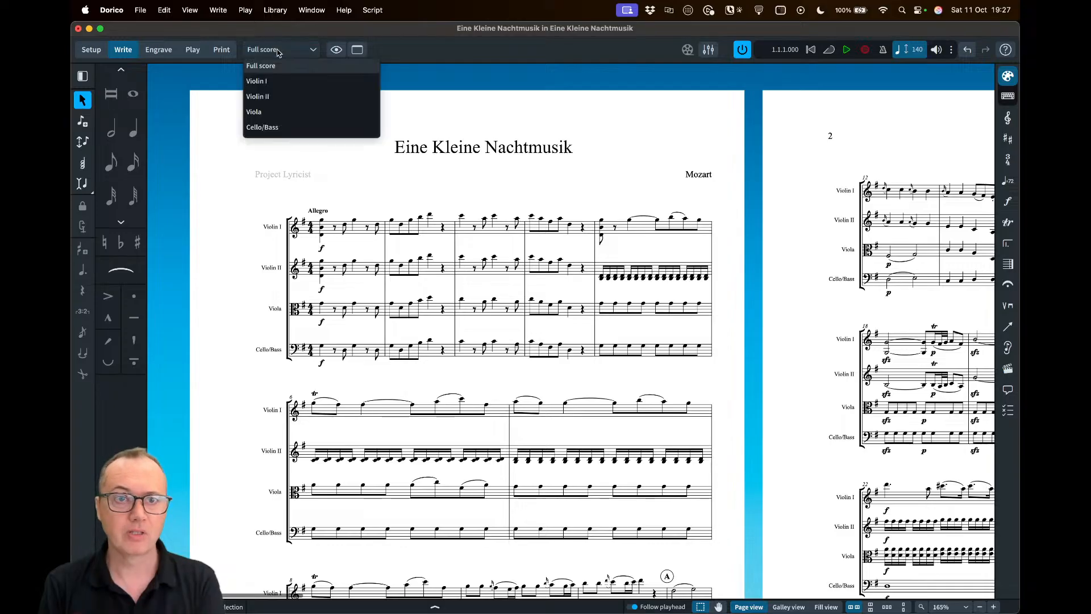
left_click(277, 85)
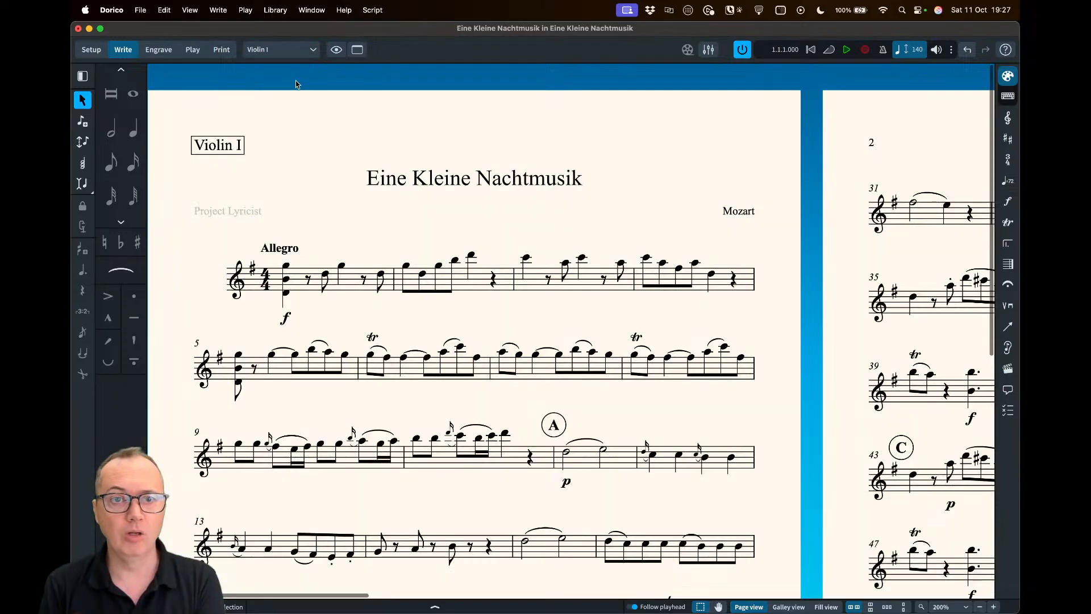
scroll(390, 220, "down", 5)
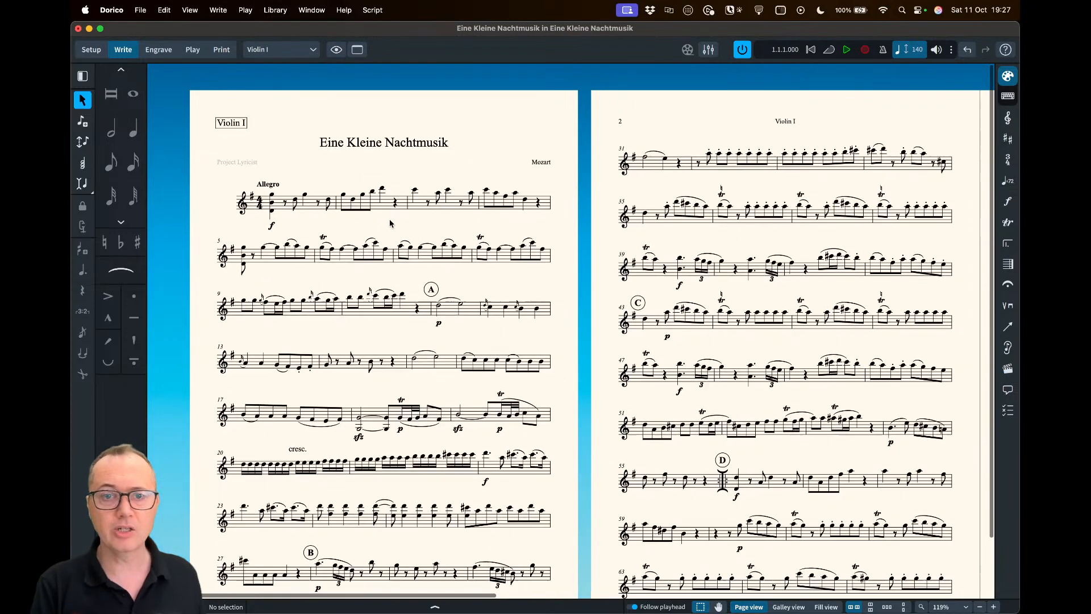
scroll(464, 241, "down", 1)
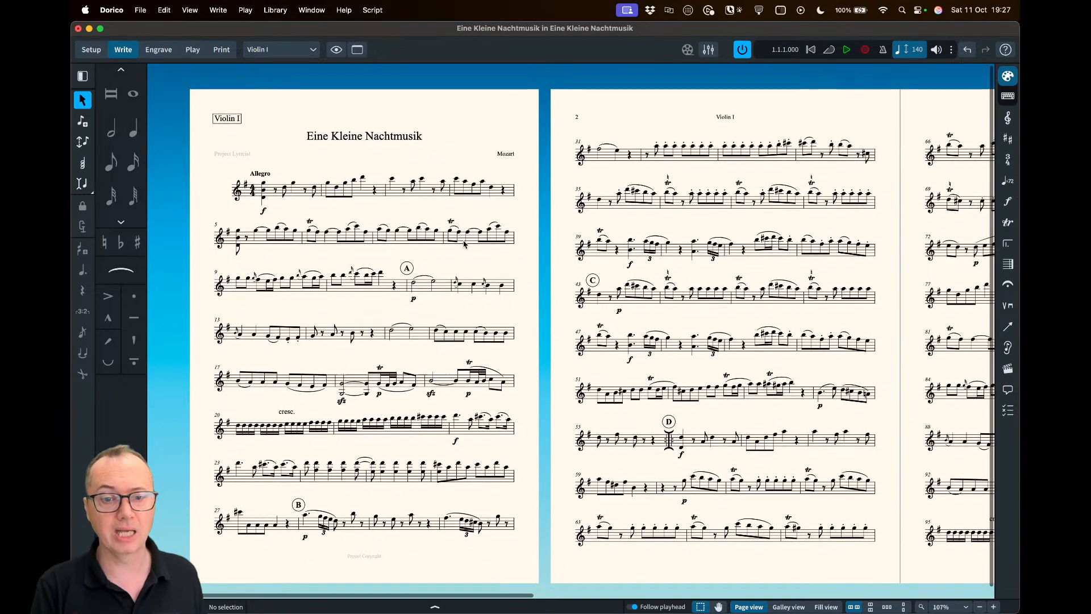
scroll(464, 243, "down", 1)
scroll(388, 219, "right", 15)
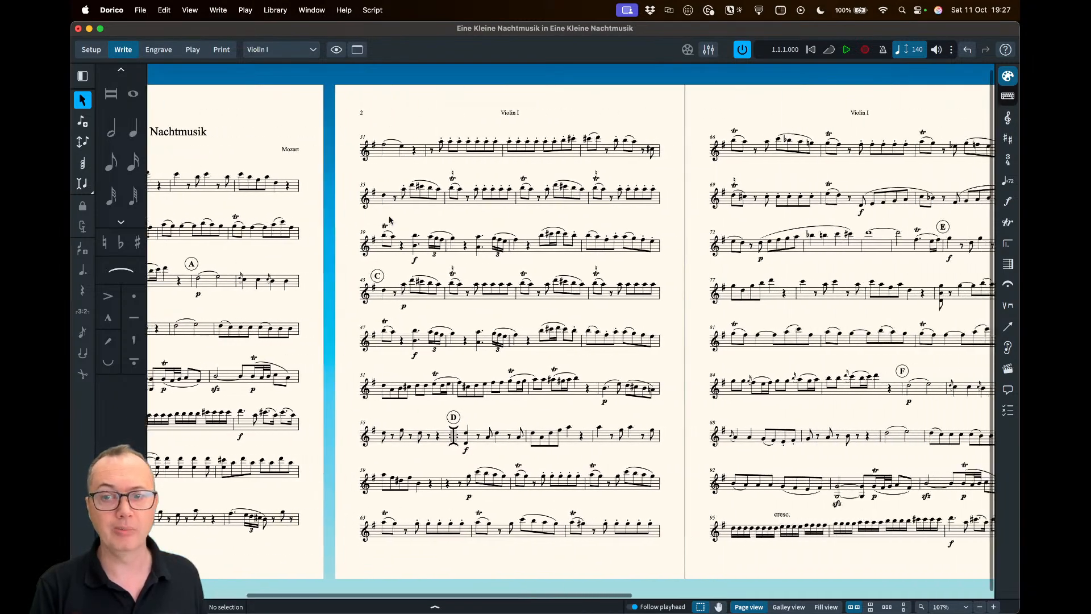
scroll(391, 219, "left", 15)
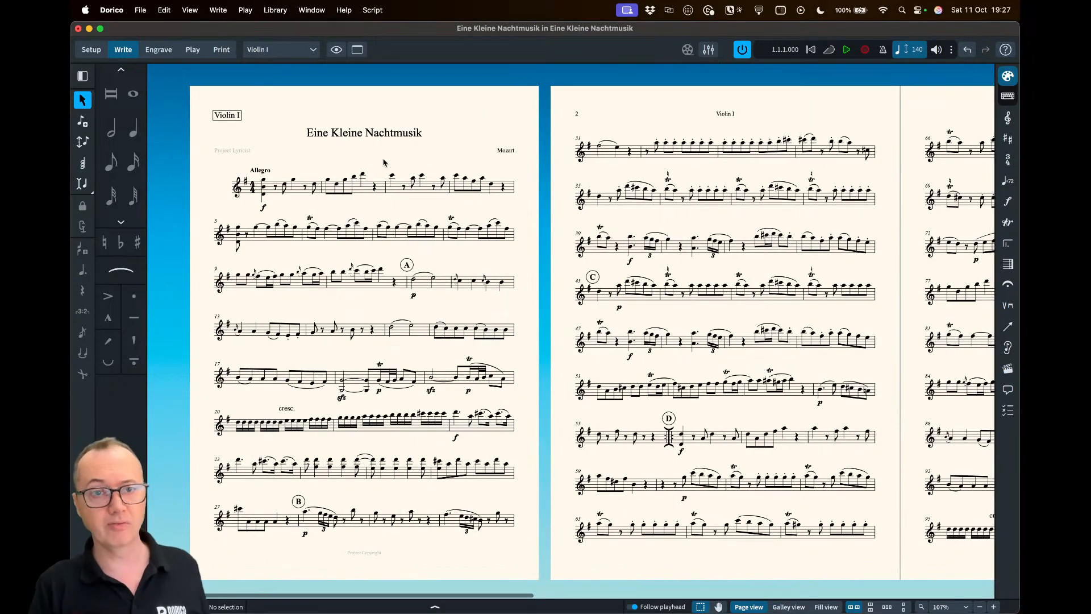
Display the Violin II part layout, inspect its pages through to the last one and return to its first page
left_click(294, 50)
left_click(297, 97)
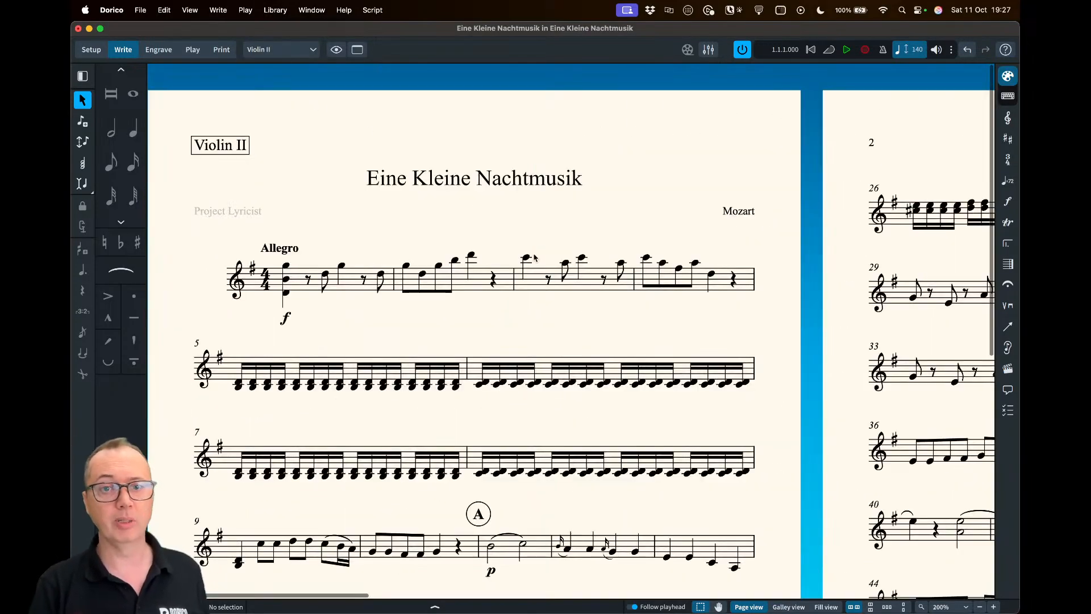
scroll(547, 241, "down", 5)
scroll(547, 241, "right", 10)
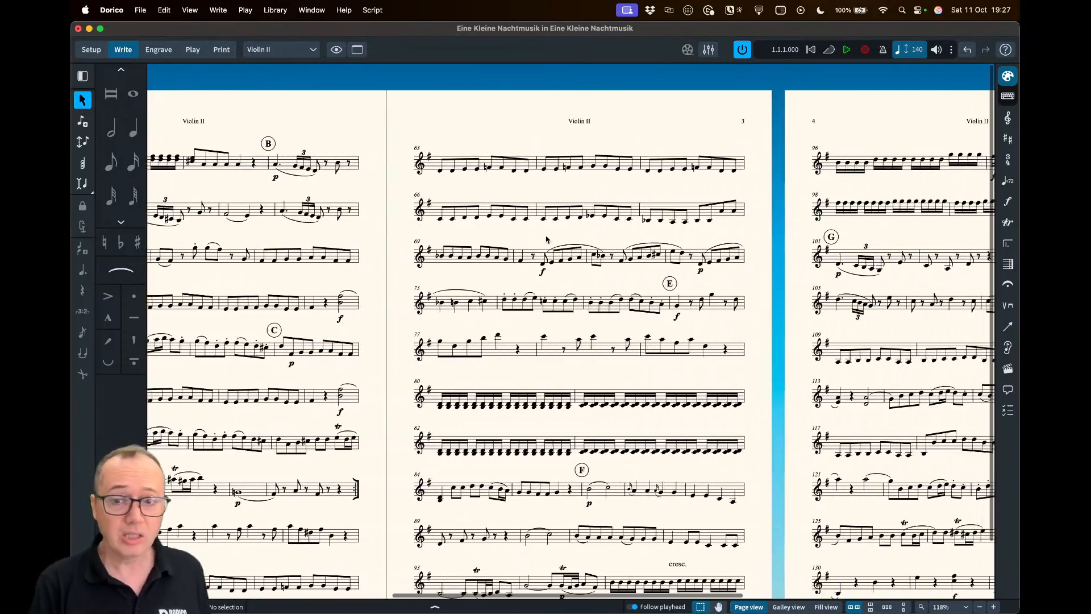
scroll(547, 241, "down", 3)
scroll(547, 239, "right", 3)
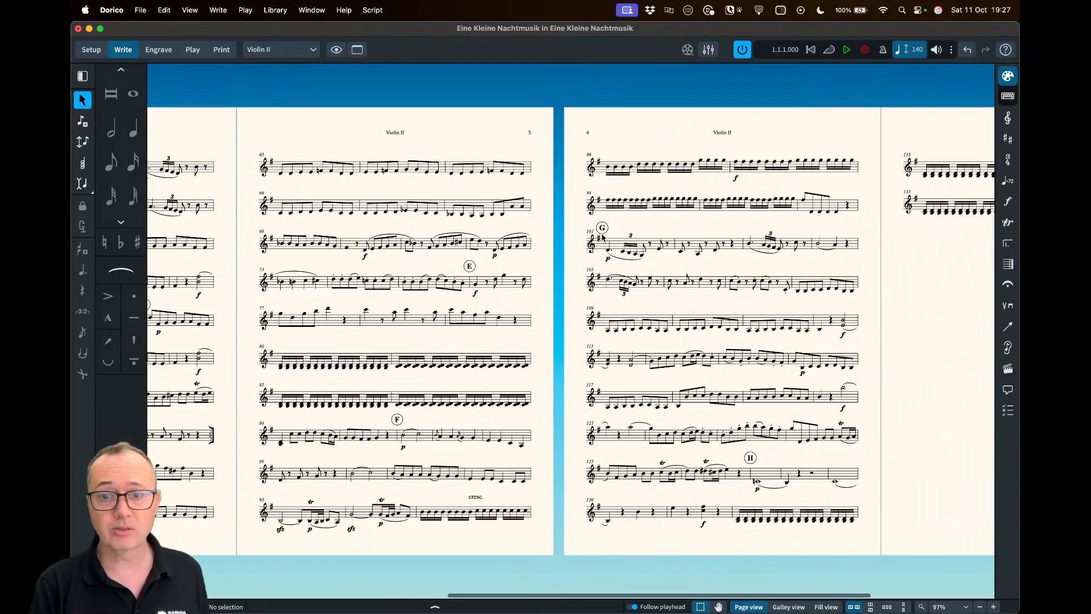
scroll(603, 237, "left", 1)
scroll(603, 238, "up", 8)
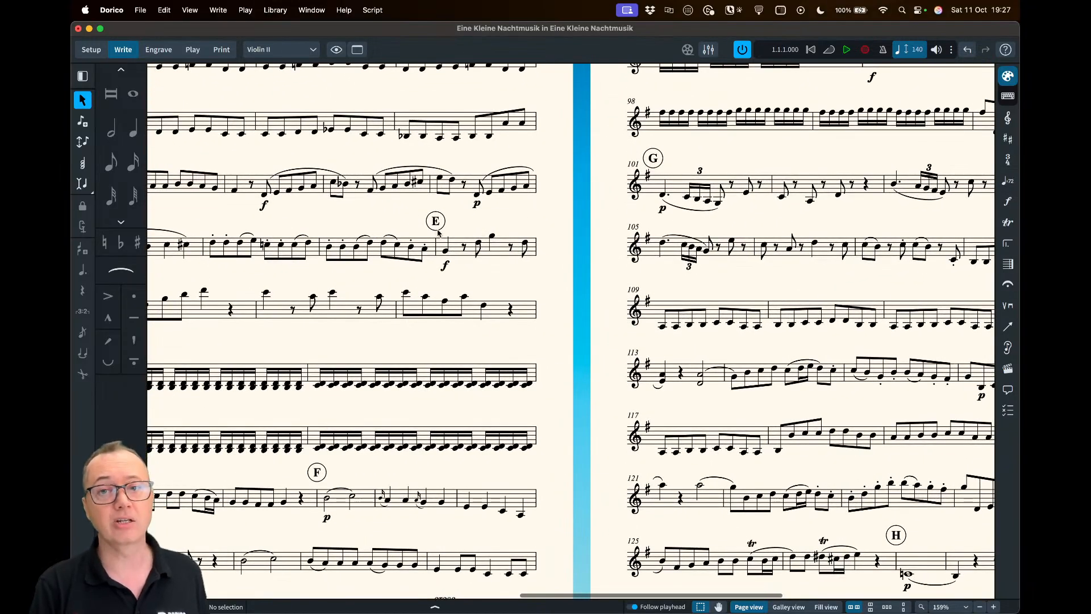
scroll(438, 233, "down", 4)
scroll(437, 233, "right", 8)
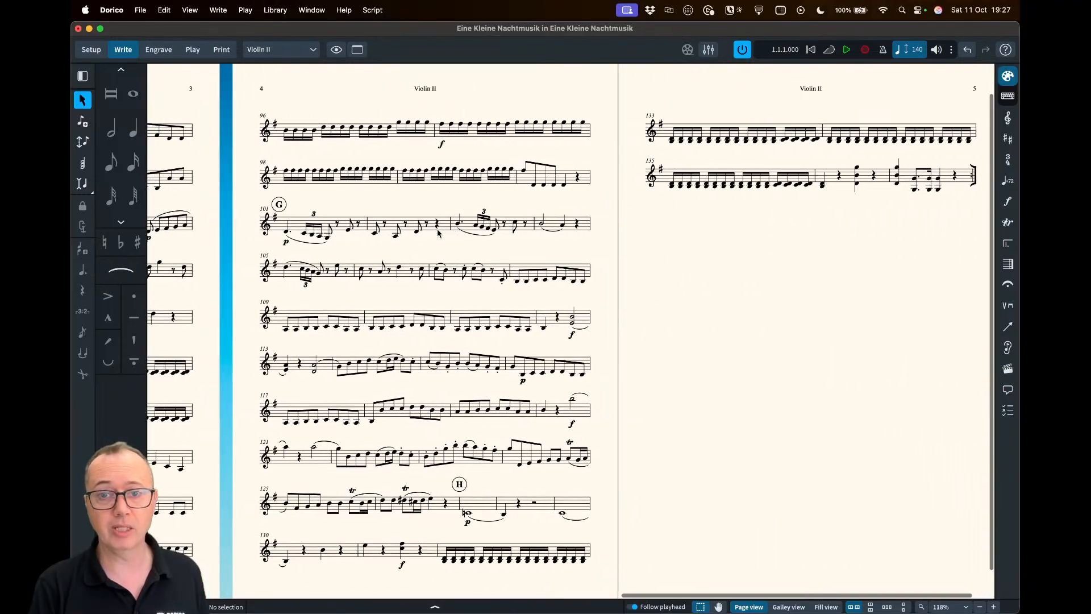
scroll(437, 233, "left", 3)
scroll(437, 232, "right", 3)
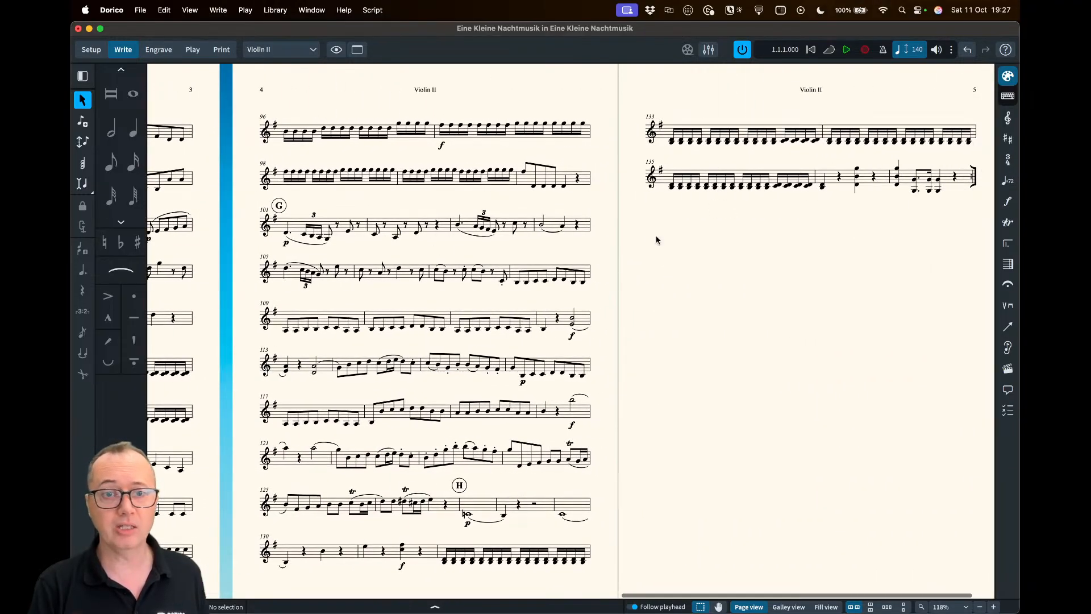
scroll(457, 297, "left", 1)
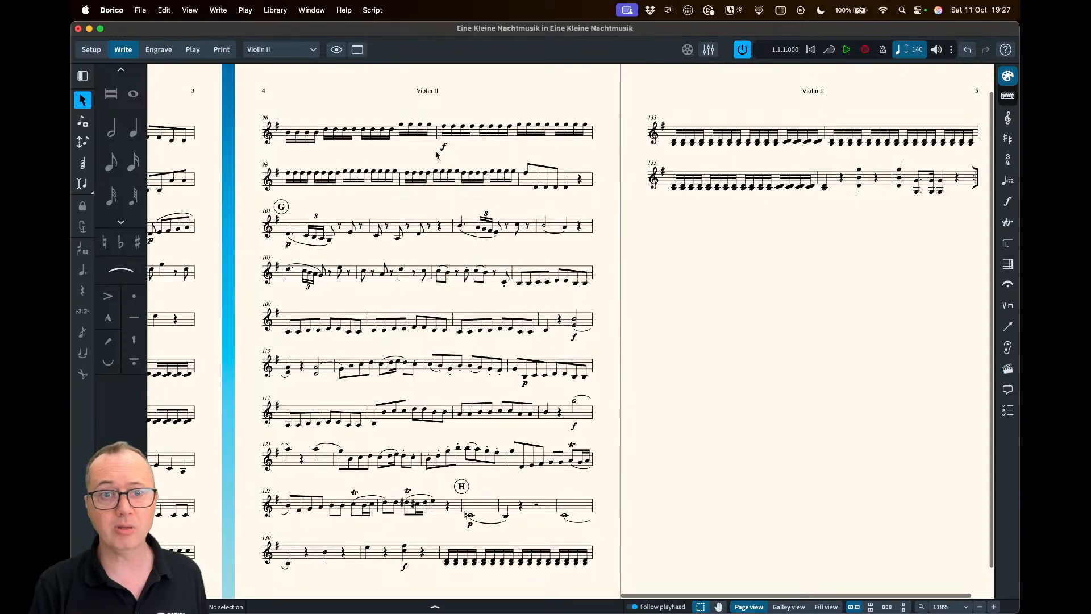
key("Home")
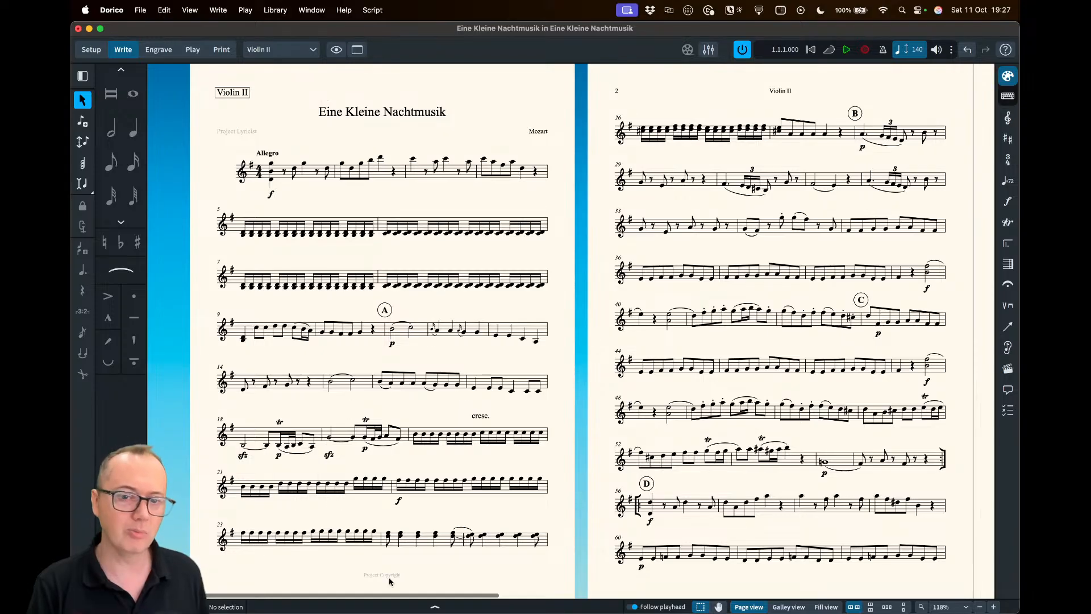
Return to the full score layout and zoom out to show more of its first page
left_click(279, 49)
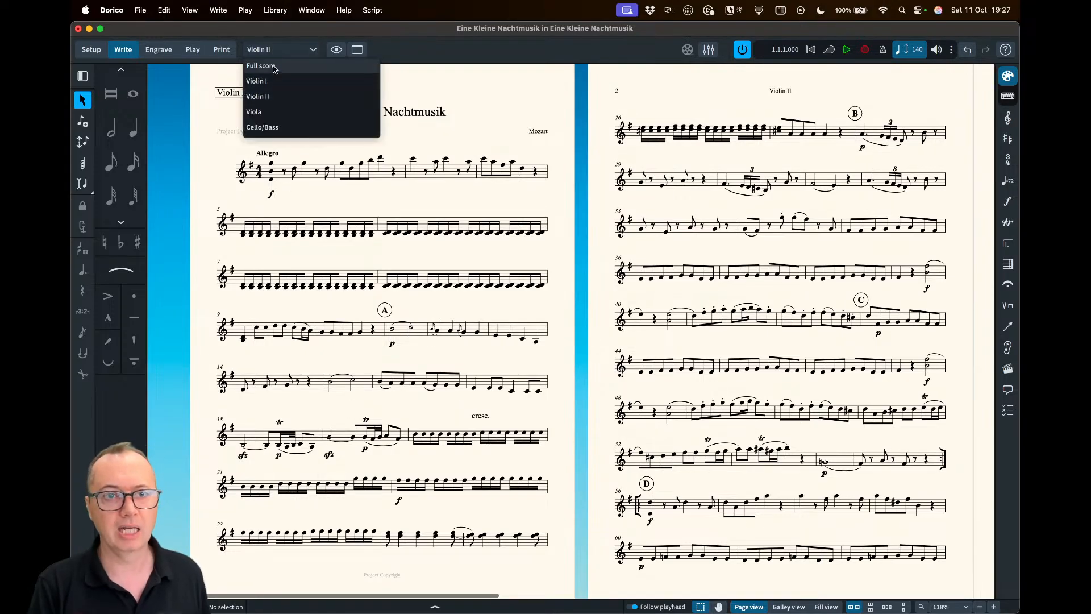
left_click(267, 70)
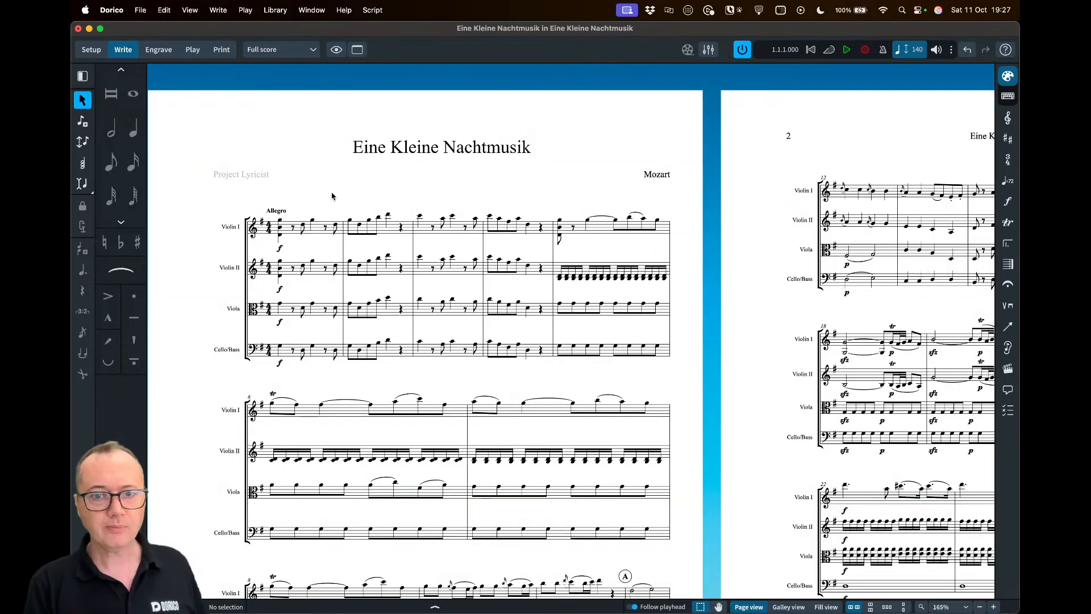
key("x")
scroll(328, 193, "down", 1)
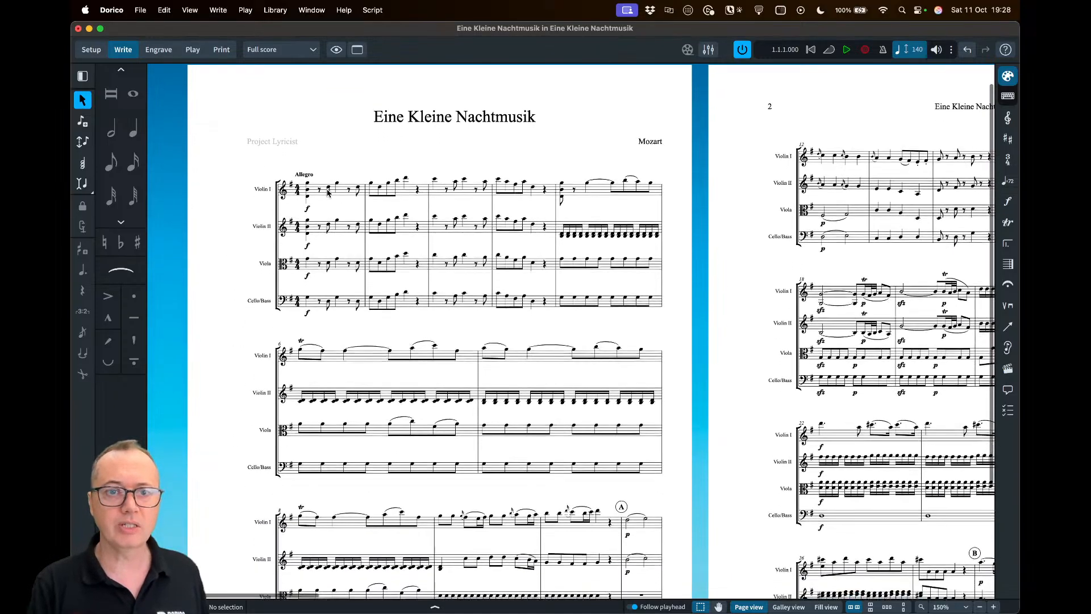
scroll(328, 193, "down", 1)
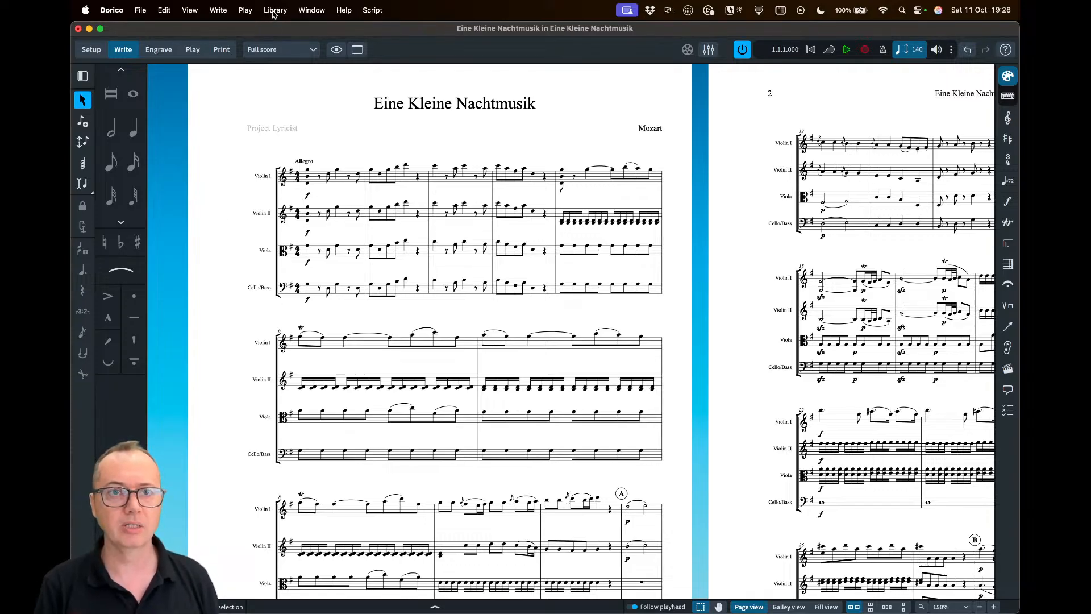
Open Layout Options for the full score and review its Page Setup settings from page size down to the page and music frame margins
left_click(274, 11)
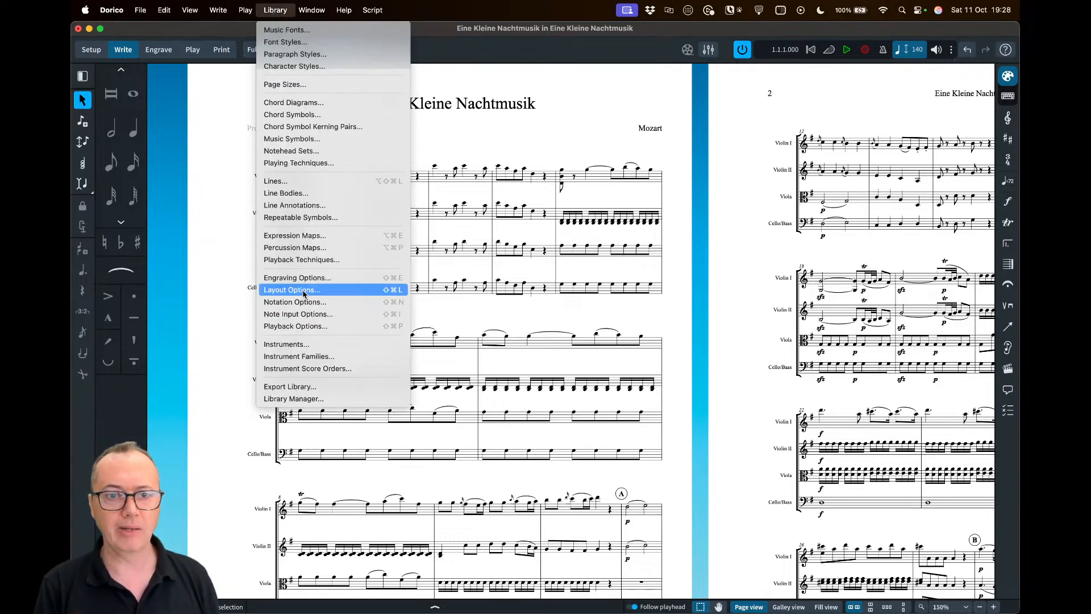
left_click(304, 291)
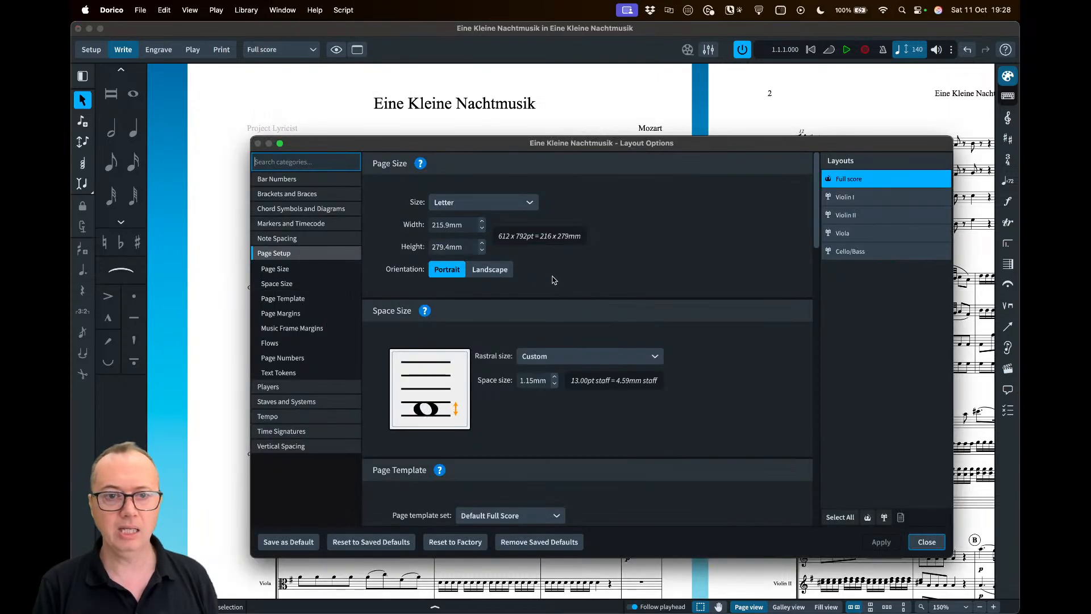
scroll(557, 287, "down", 3)
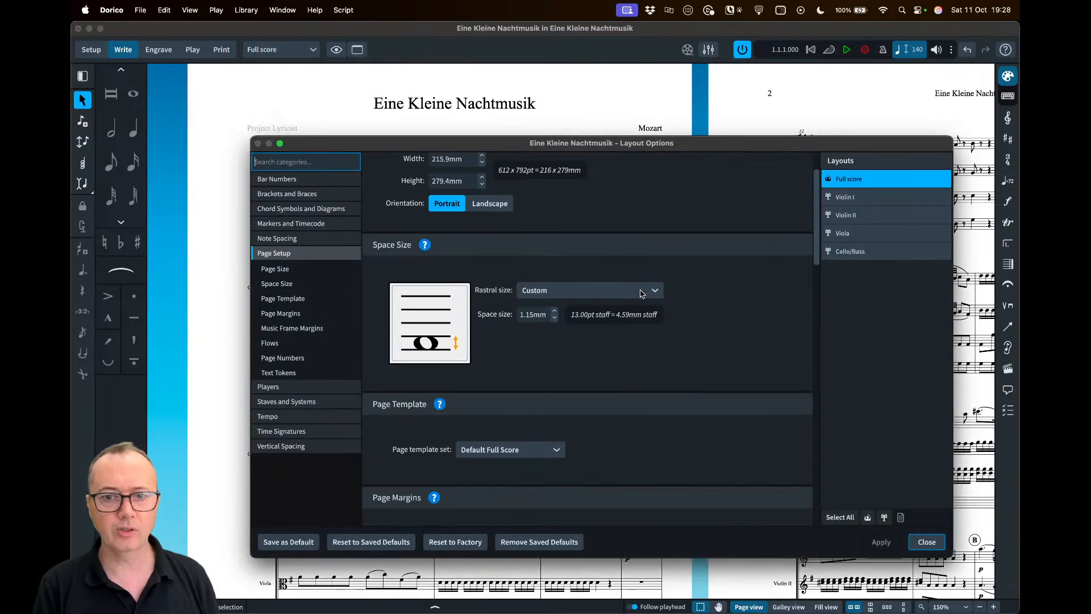
scroll(702, 335, "down", 7)
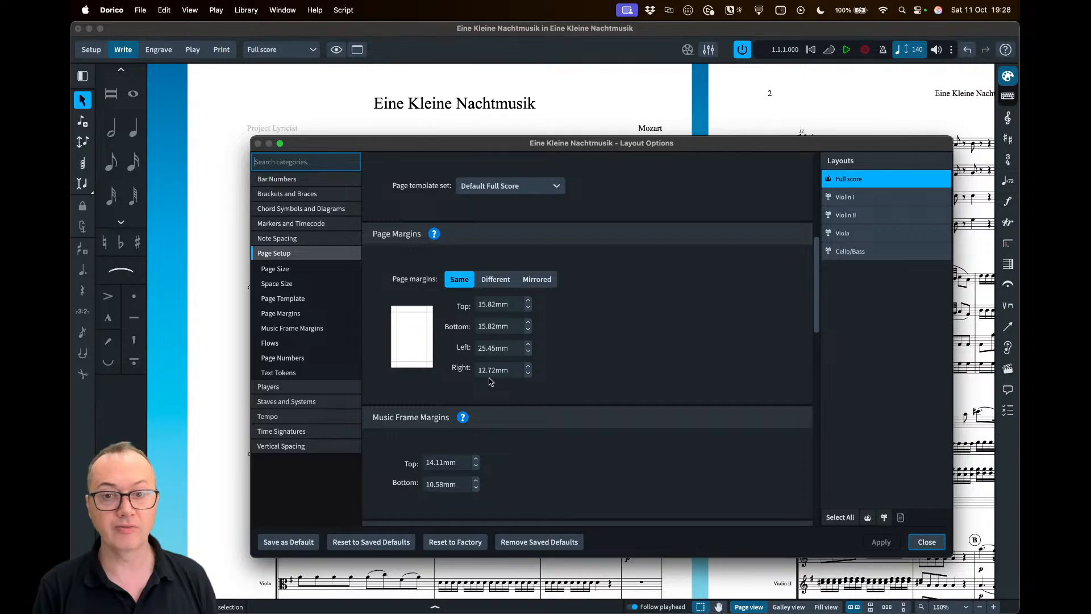
Move Layout Options aside, switch to Engrave mode and examine the frames and margins on the score's first page
left_click_drag(478, 144, 655, 134)
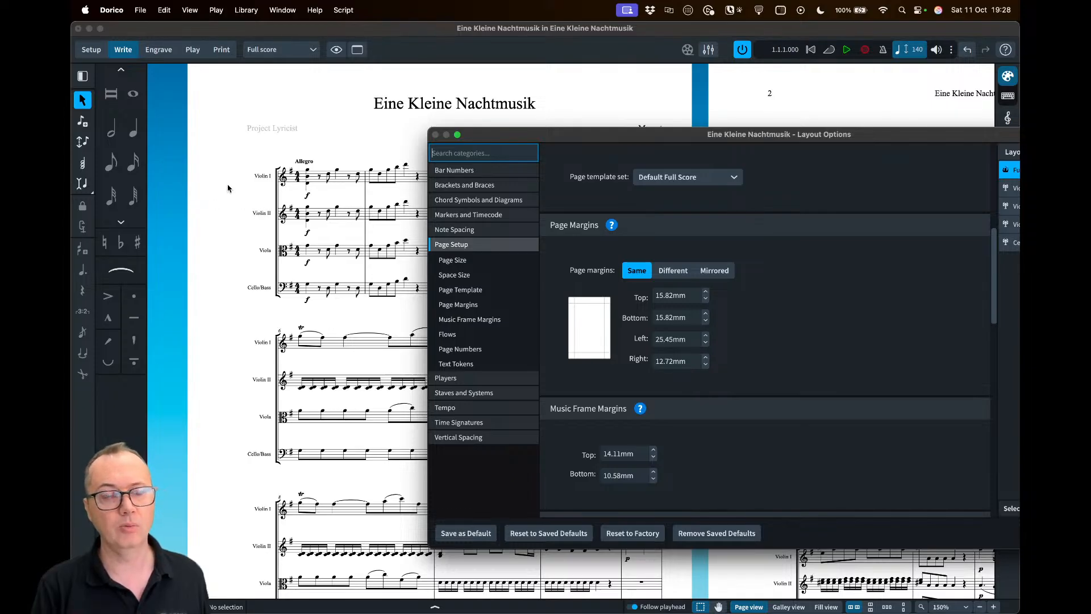
left_click(159, 52)
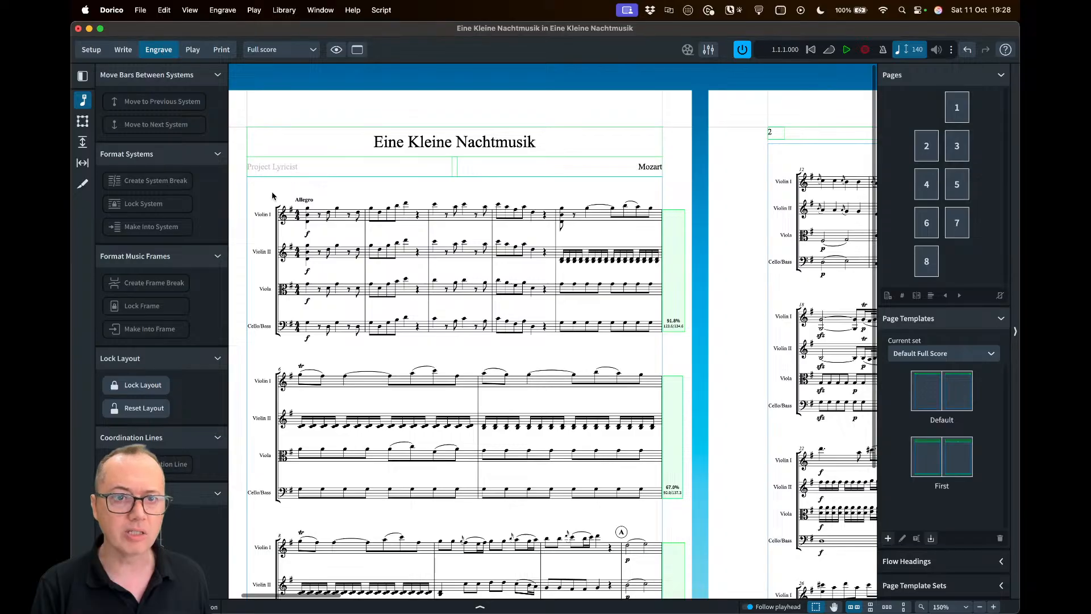
scroll(273, 196, "left", 2)
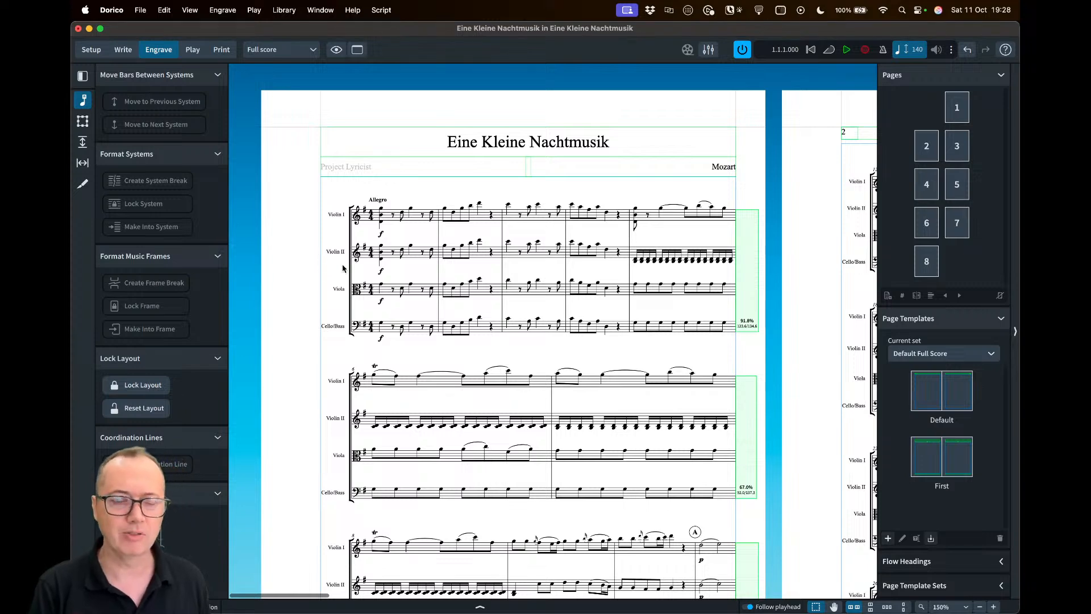
Reopen Layout Options for the full score and review the remaining Page Setup settings for flows and page numbers
key("super+shift+l")
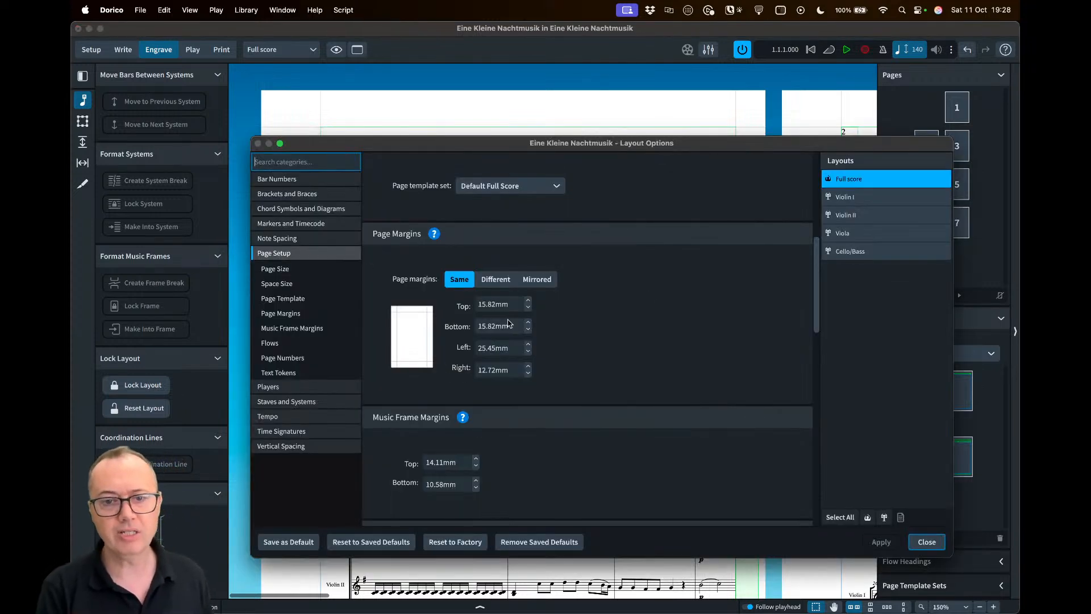
scroll(650, 338, "down", 10)
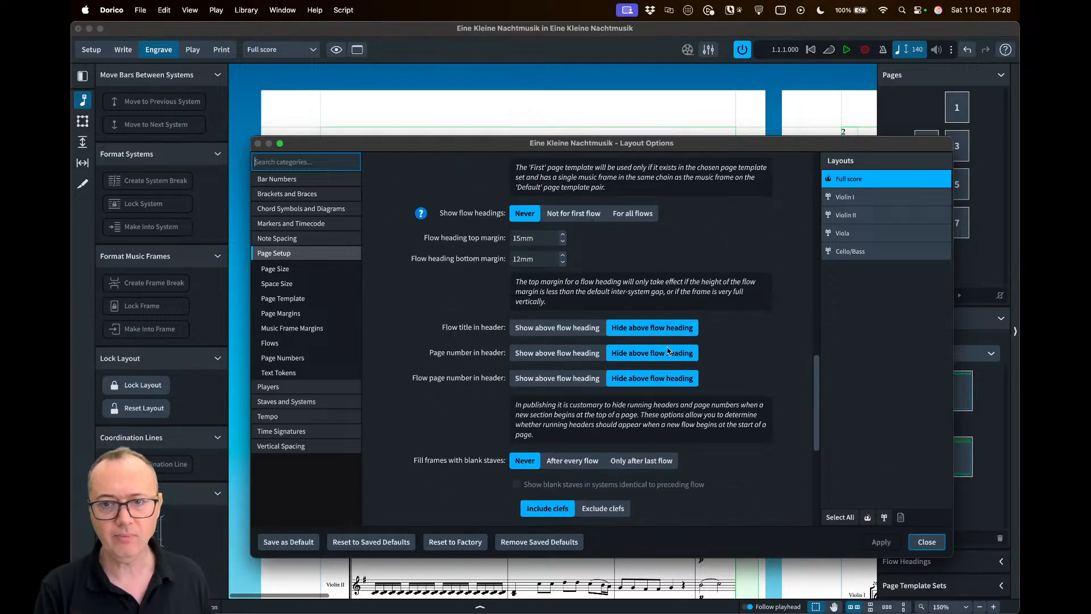
scroll(715, 378, "down", 5)
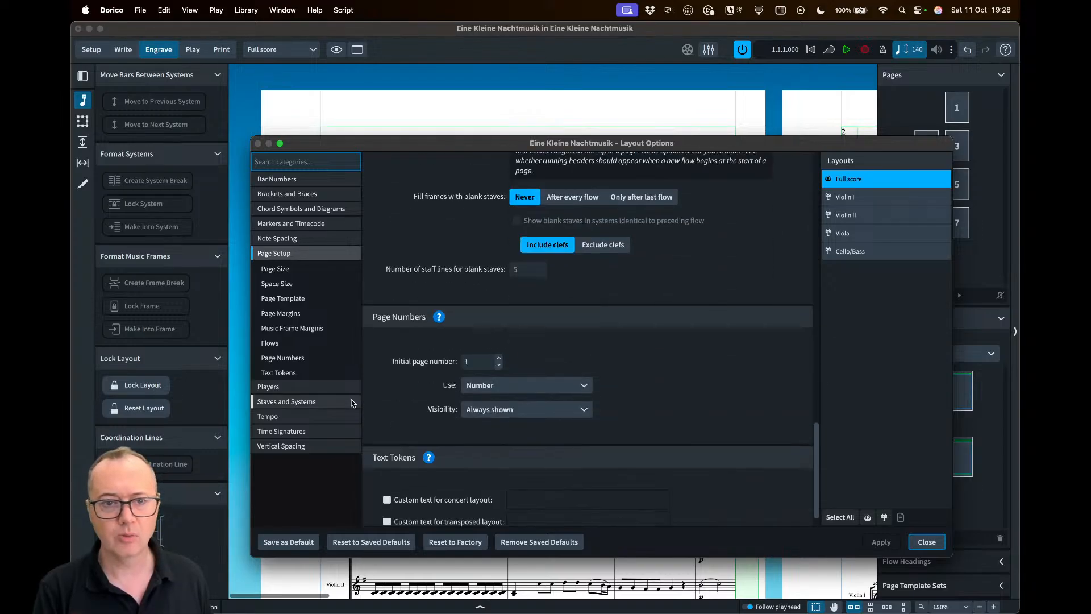
Position the full score's staff labels outside the music frame, apply the change and check the labels on the first page
left_click(306, 401)
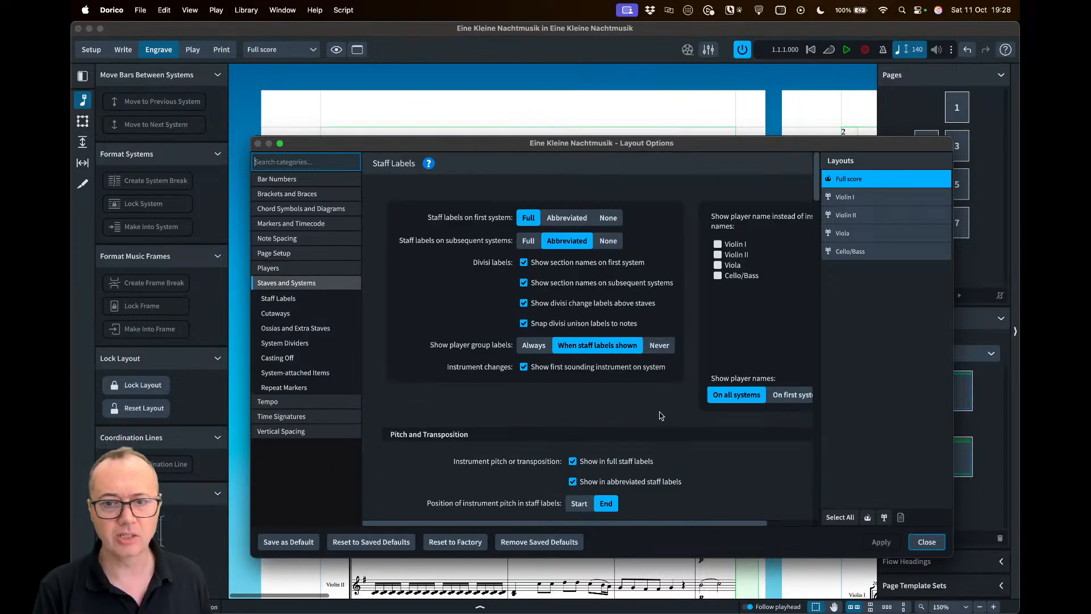
scroll(659, 415, "down", 10)
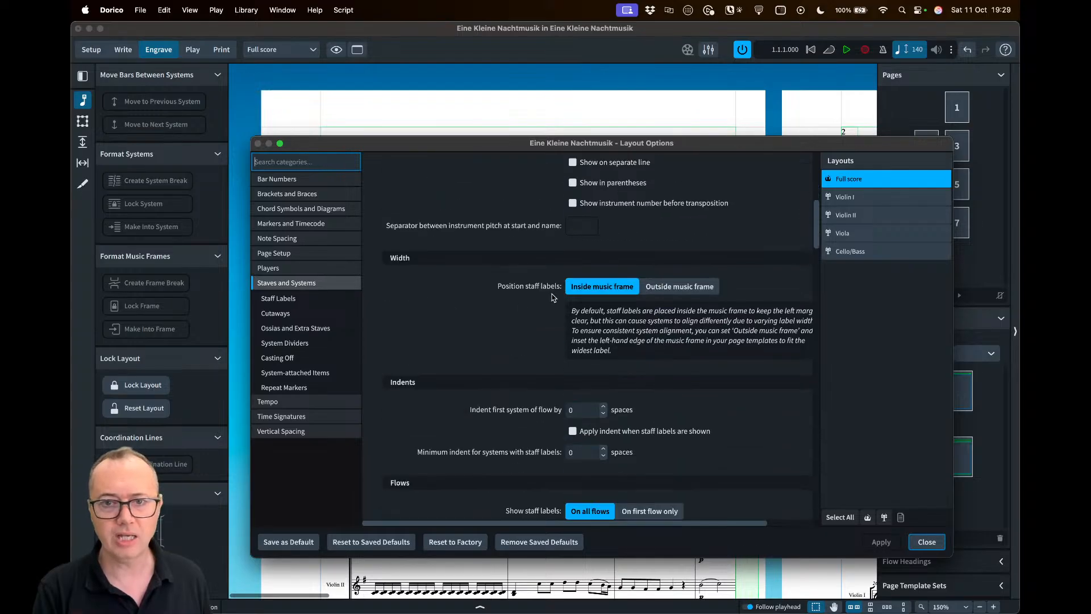
left_click(676, 287)
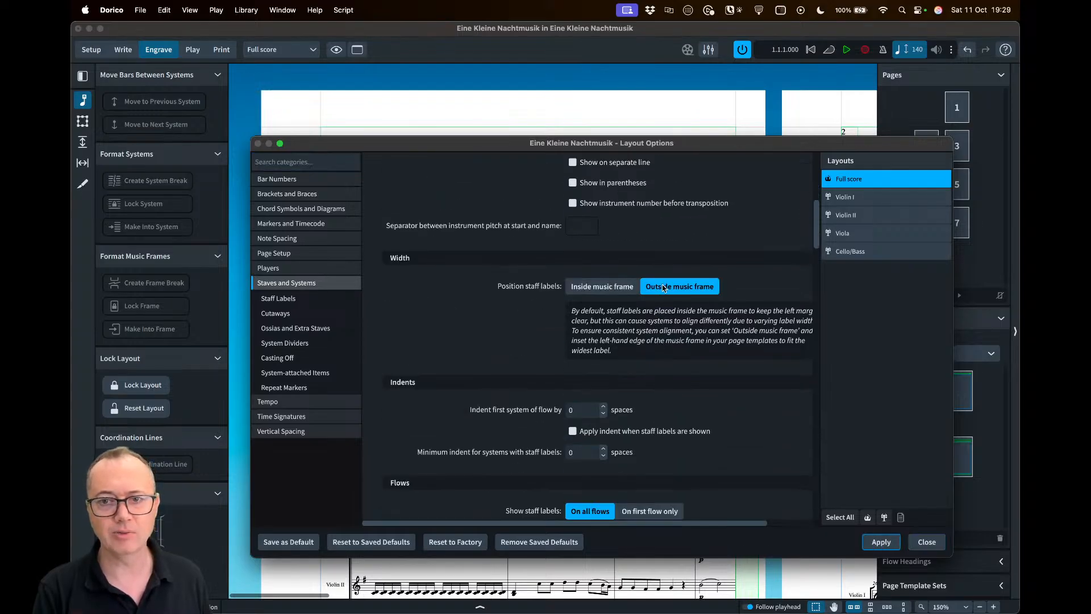
left_click(894, 544)
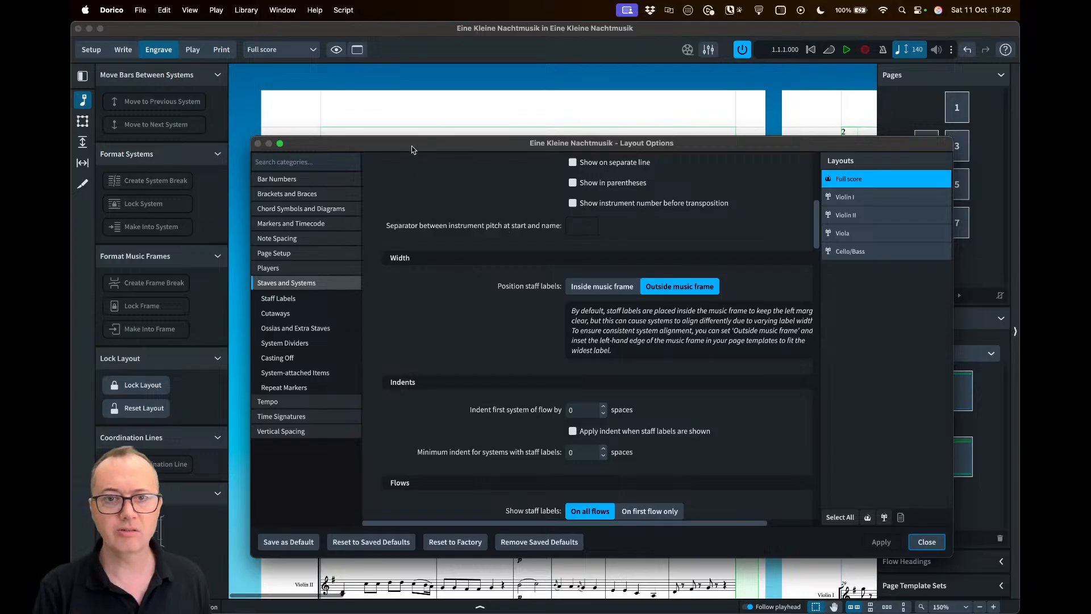
left_click_drag(412, 149, 500, 452)
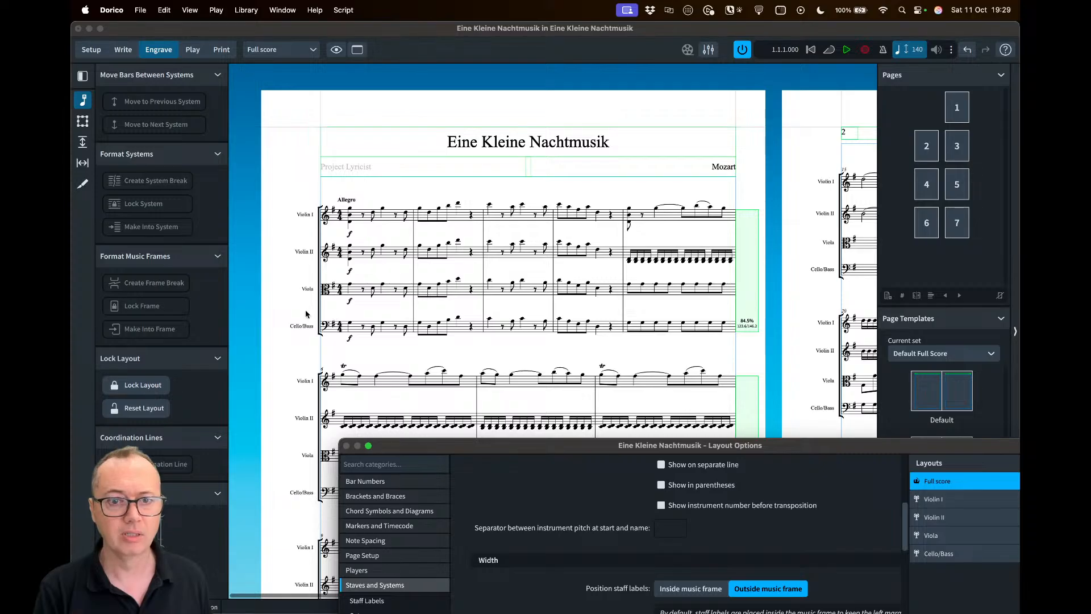
scroll(305, 315, "down", 3)
scroll(295, 307, "up", 3)
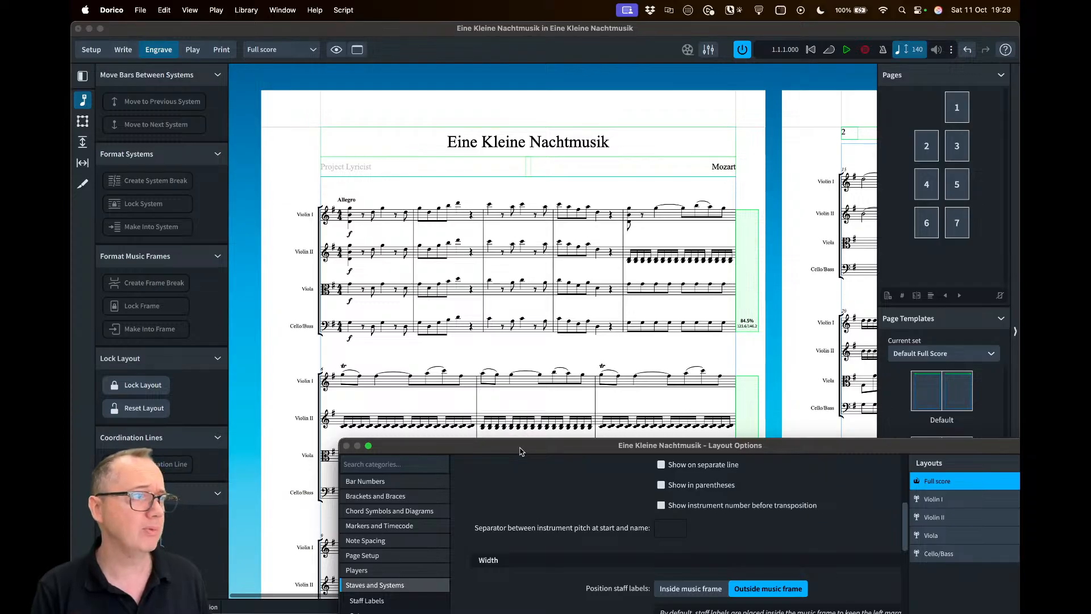
Set the full score's staff labels back to Inside music frame and apply the change
left_click_drag(521, 451, 456, 178)
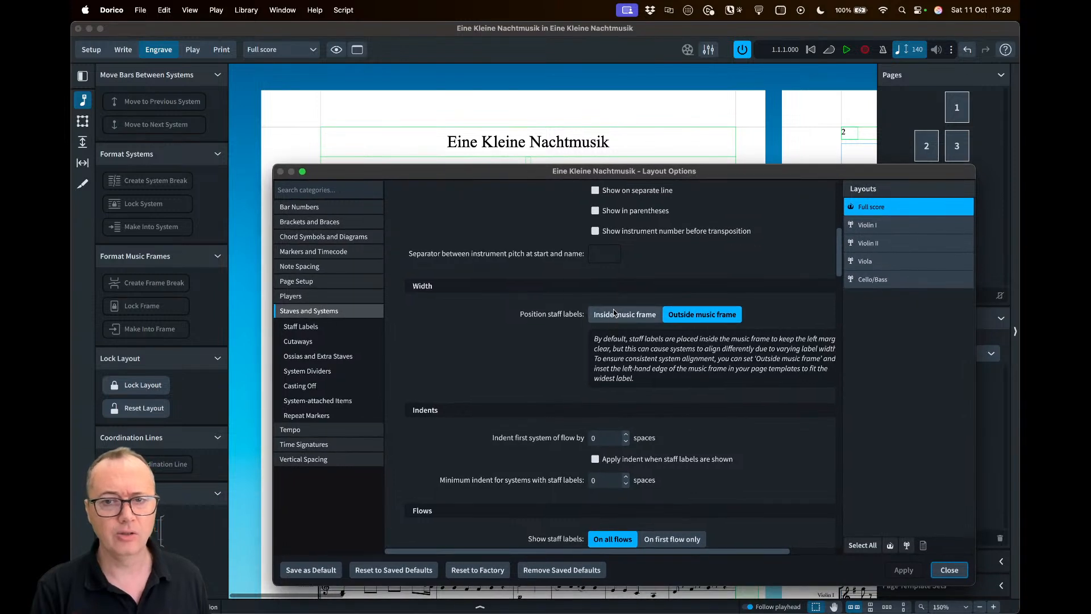
left_click(617, 316)
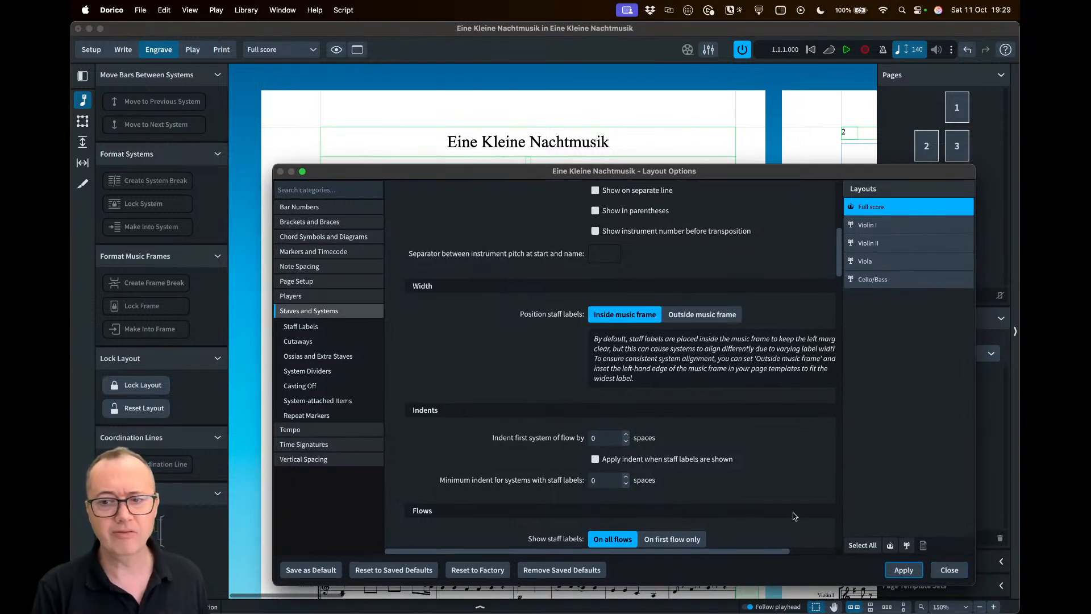
left_click(896, 571)
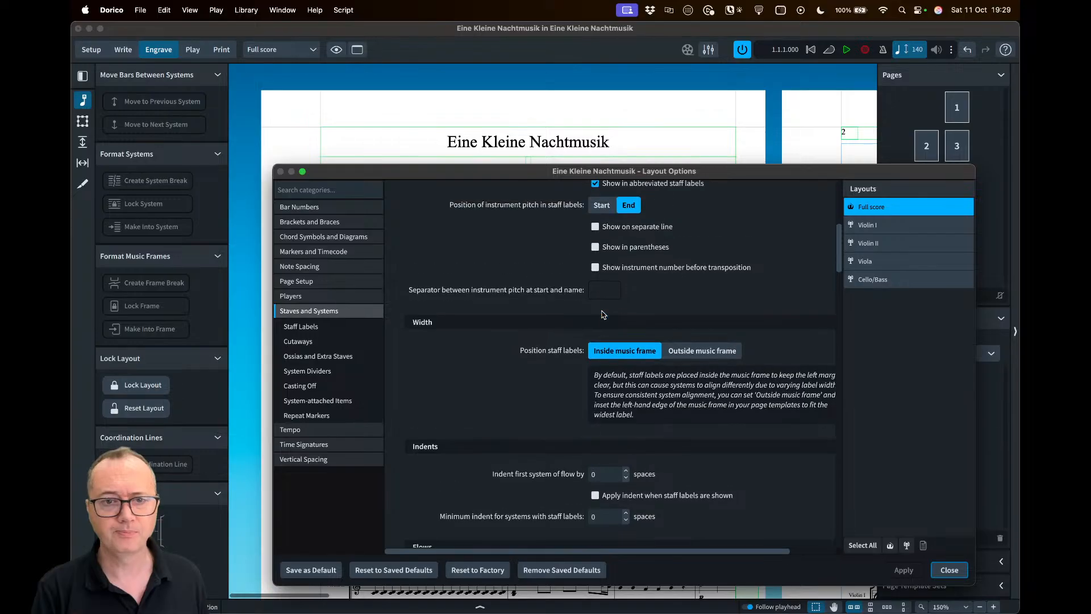
Set the full score's left page margin to 12.72 mm, apply it and check the first page's frames
left_click(311, 284)
scroll(619, 385, "up", 10)
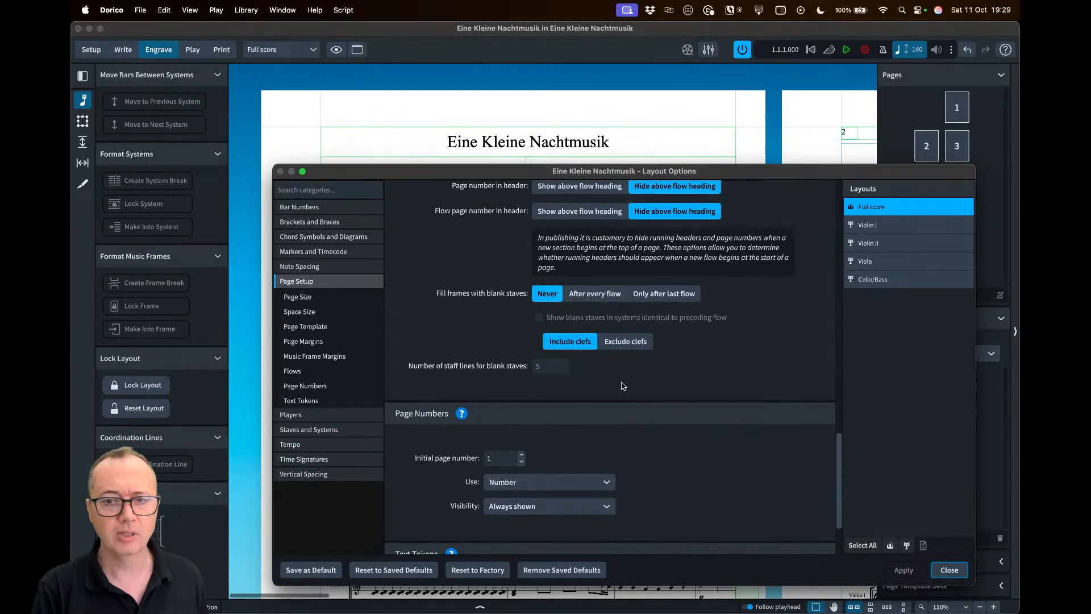
scroll(622, 385, "up", 2)
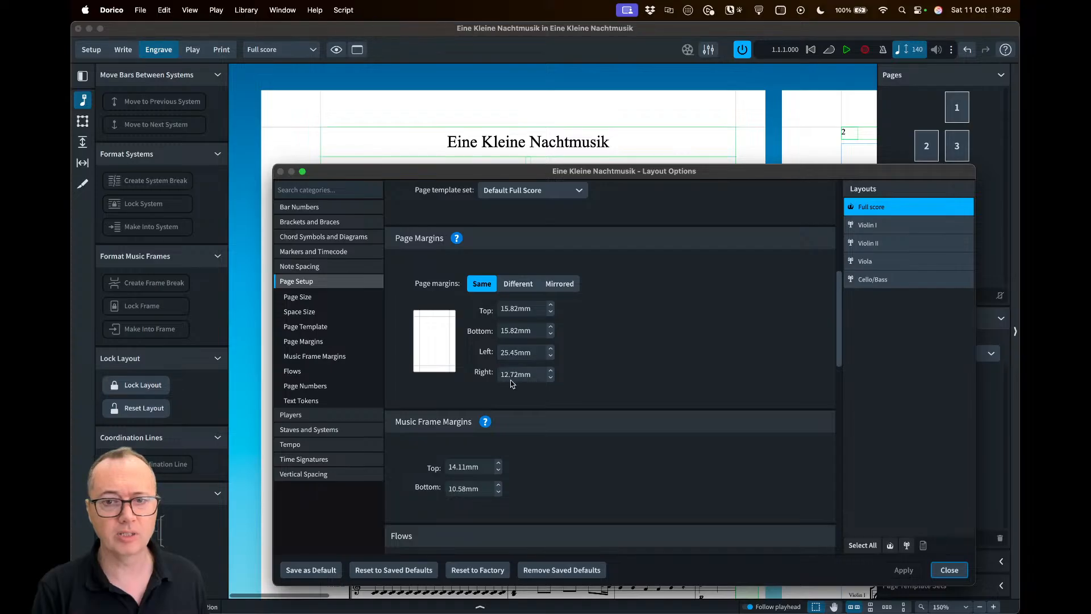
left_click_drag(534, 353, 495, 355)
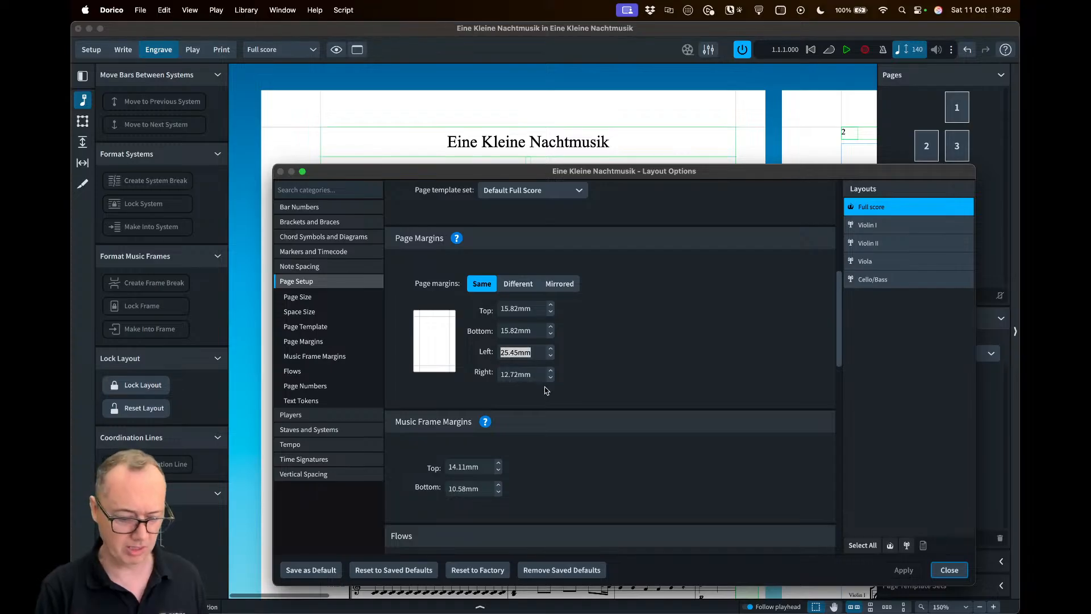
type("12.72")
key("Tab")
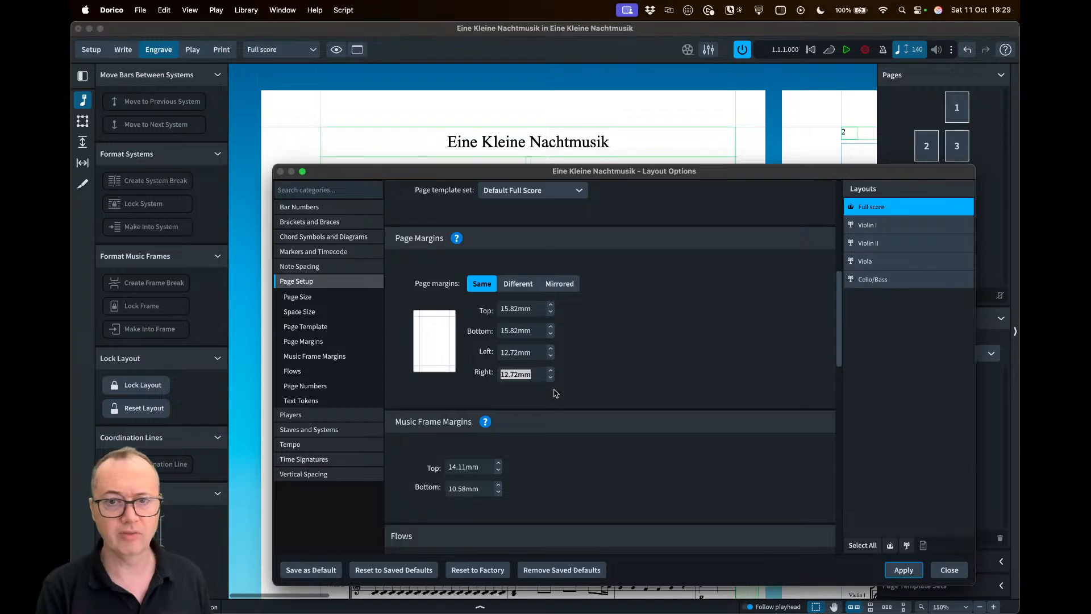
left_click(903, 569)
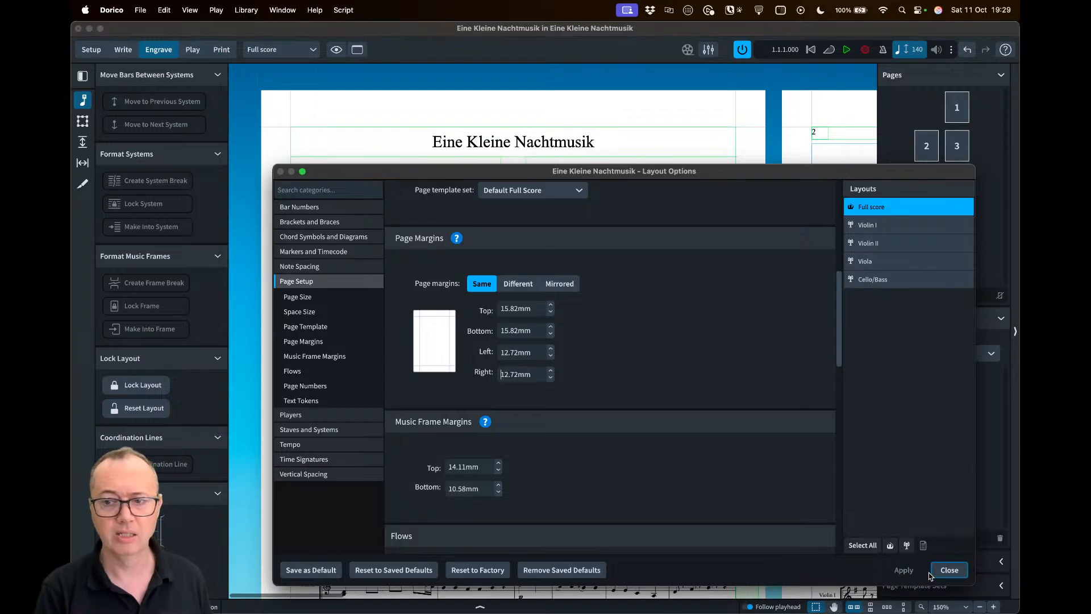
left_click_drag(520, 178, 655, 420)
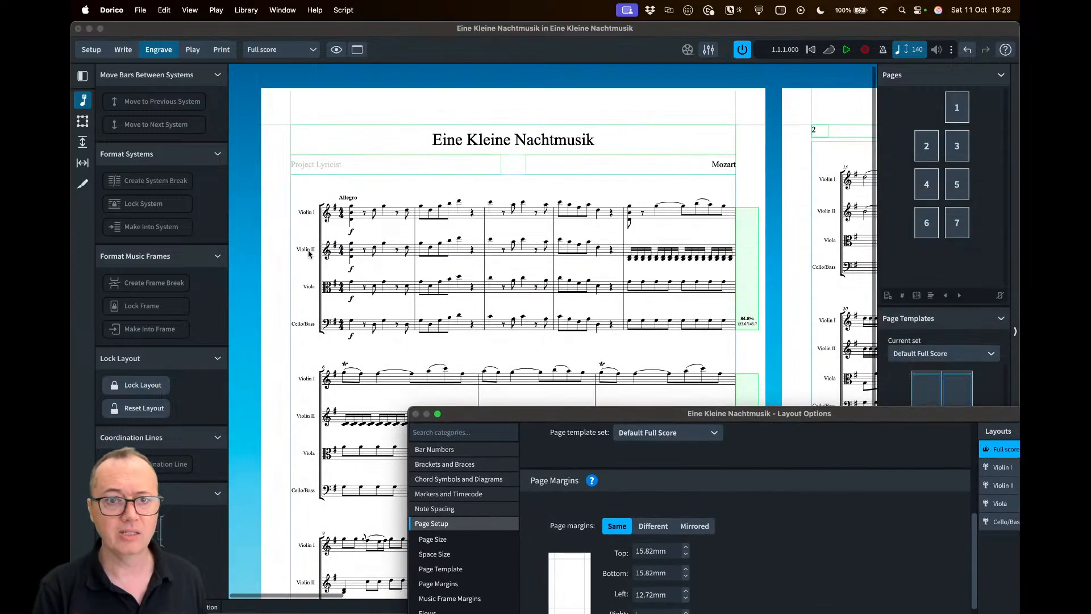
scroll(310, 171, "down", 2)
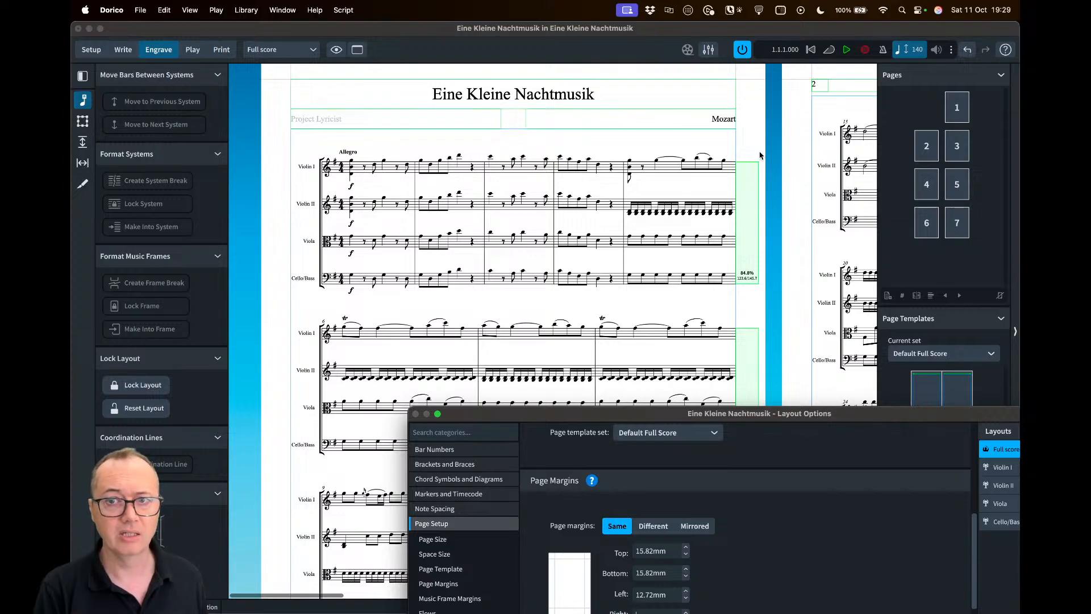
Review the Page Setup sizes and the staff label settings for first and subsequent systems, and close Layout Options
left_click_drag(676, 417, 542, 167)
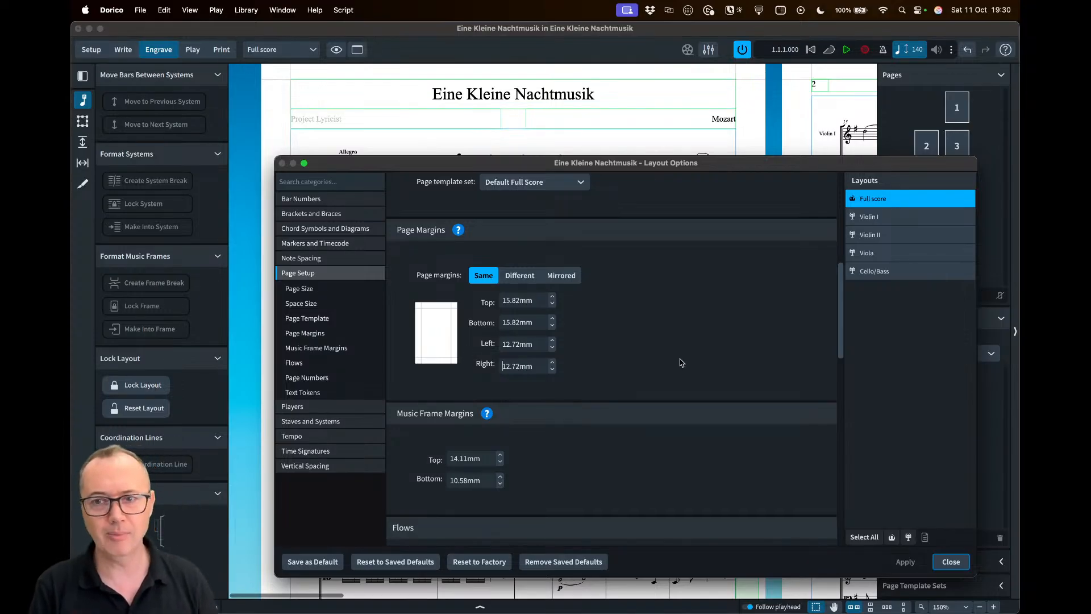
scroll(682, 362, "up", 6)
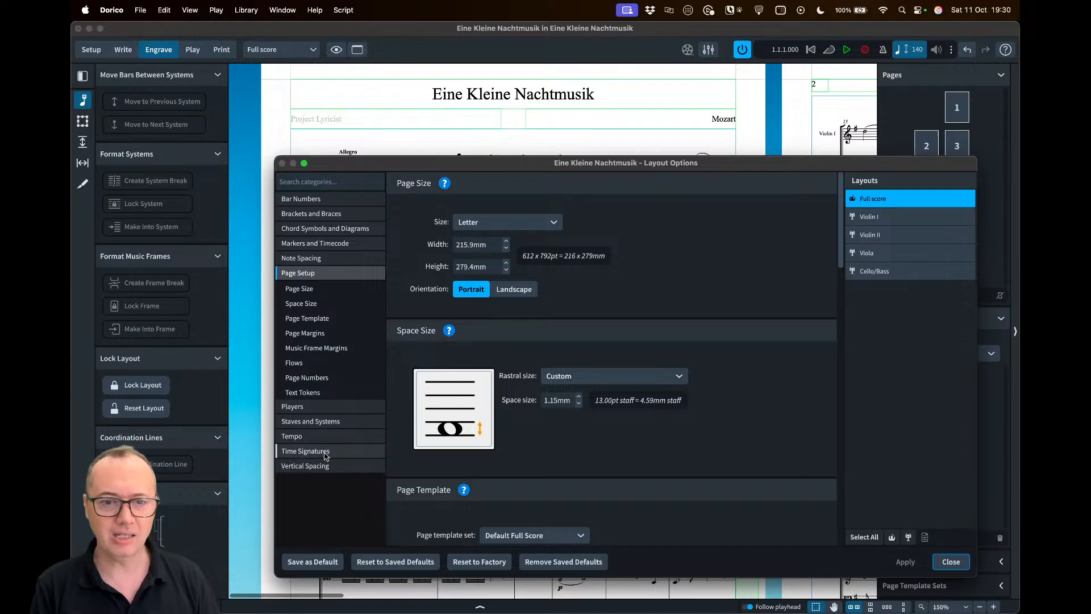
left_click(313, 421)
scroll(575, 305, "up", 5)
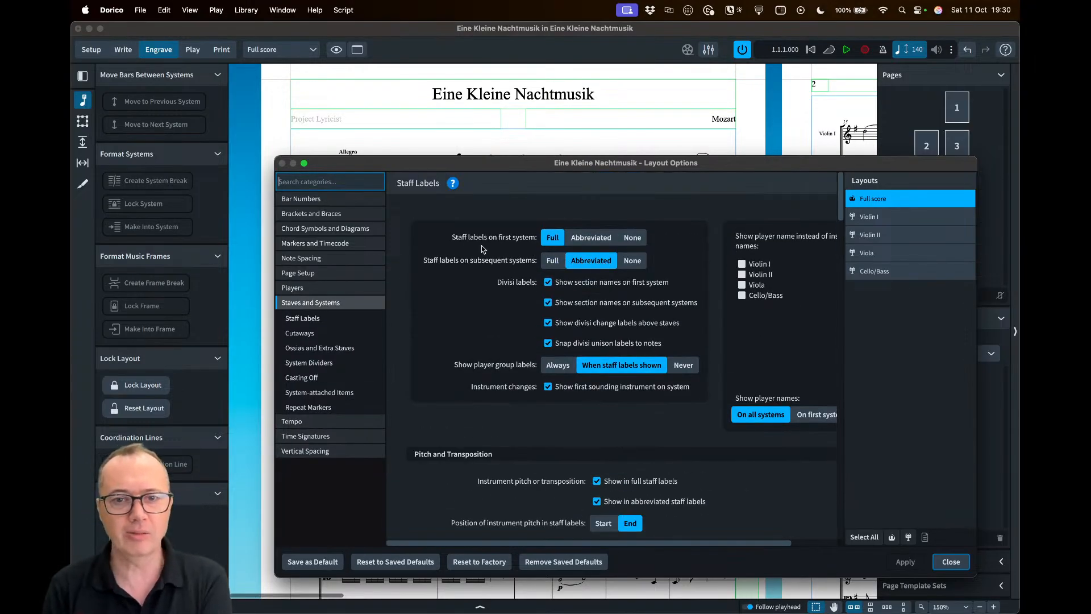
left_click_drag(477, 161, 565, 121)
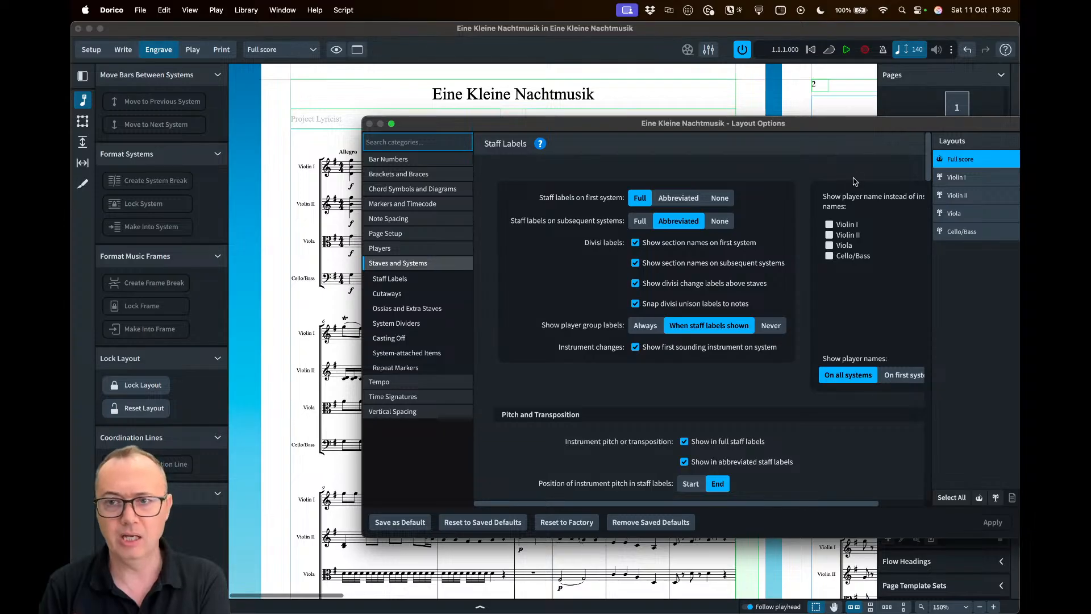
left_click_drag(839, 126, 722, 127)
left_click(920, 522)
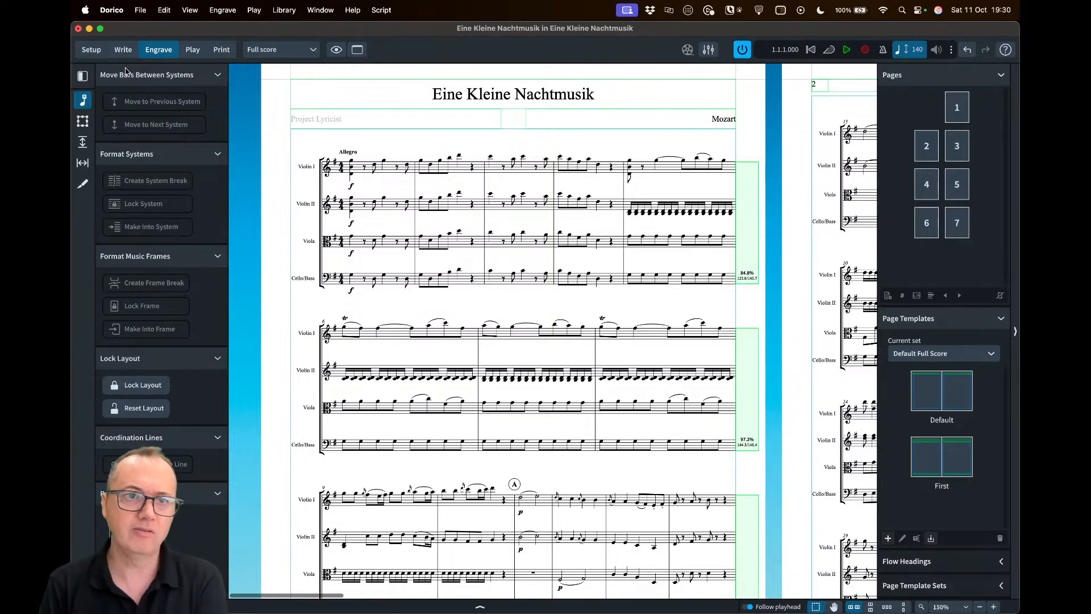
Switch to Setup mode, expand the Violin I player and open its instrument's names for editing
left_click(83, 50)
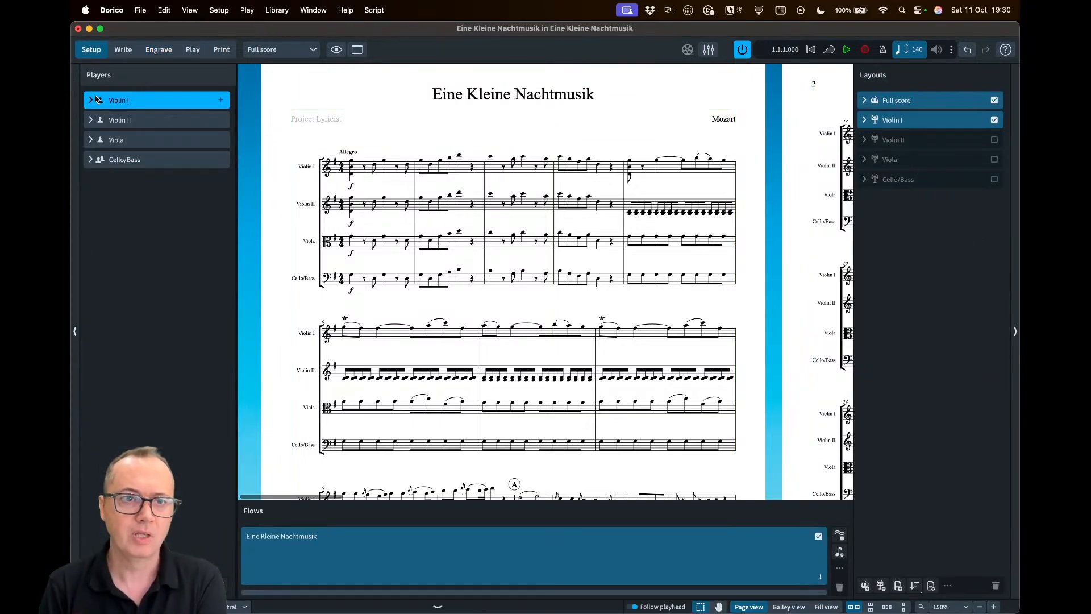
left_click(91, 101)
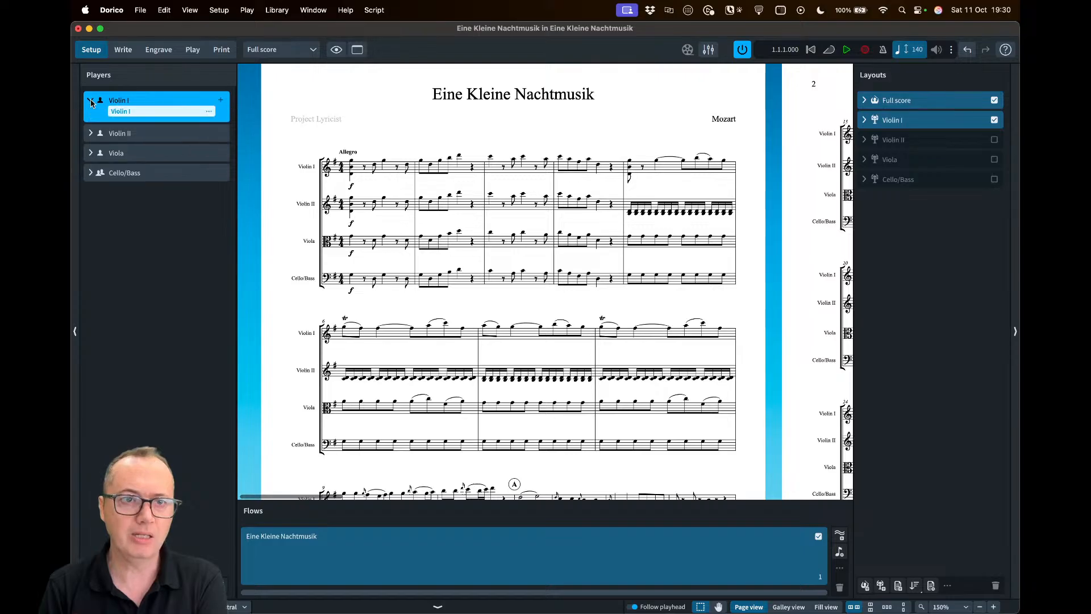
left_click(207, 112)
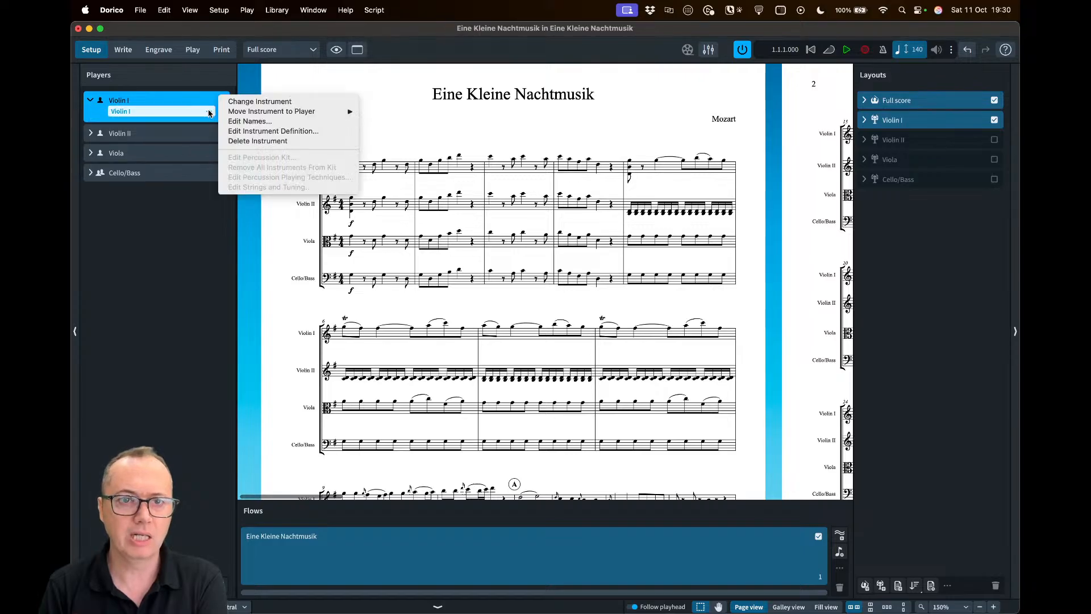
left_click(236, 123)
Inspect Violin I's full and short names, comparing them with the staff labels in Finale's Mozart Eine Kleine Nachtmusik.musx
left_click_drag(783, 205, 822, 205)
left_click(798, 214)
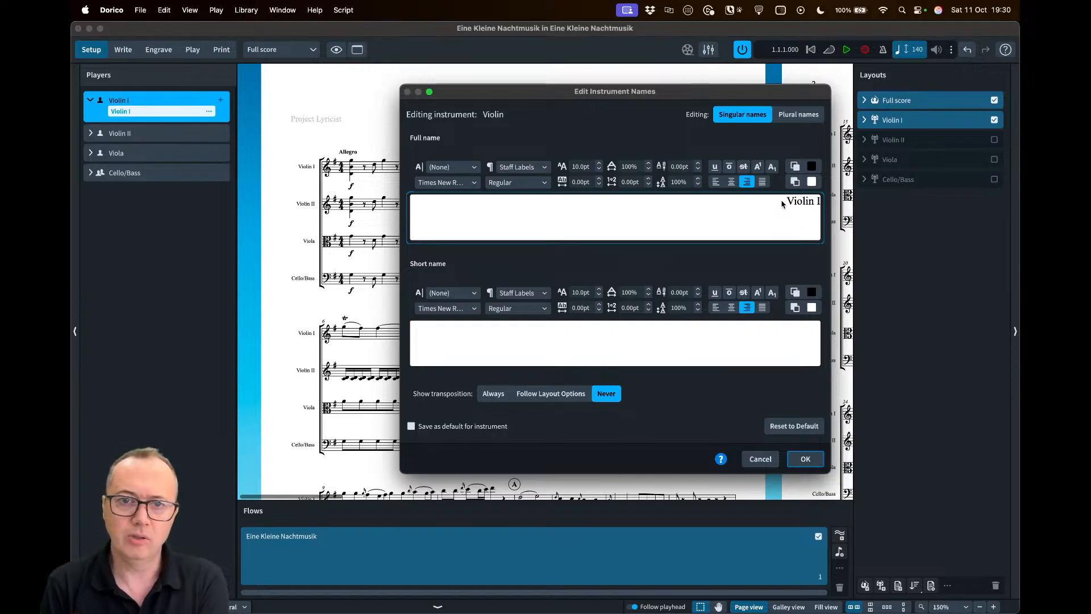
left_click_drag(785, 204, 820, 203)
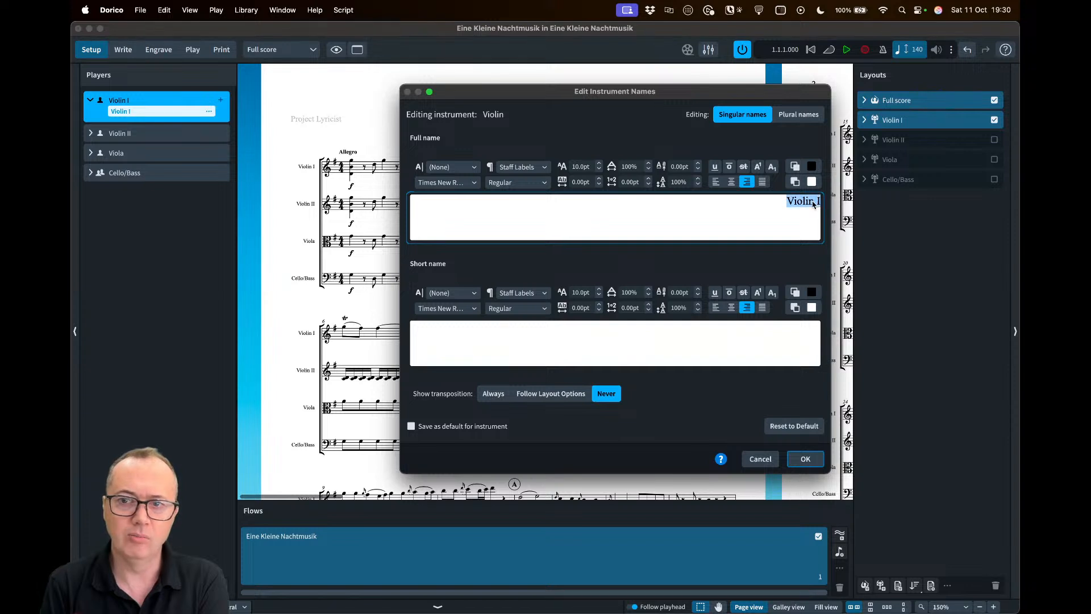
left_click(812, 222)
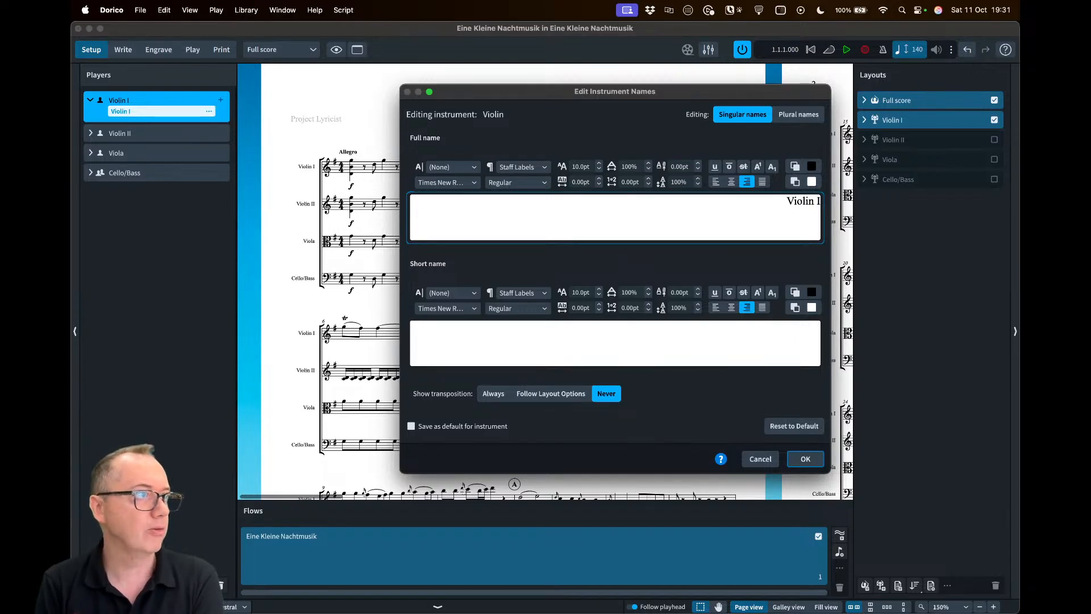
left_click_drag(1, 34, 370, 64)
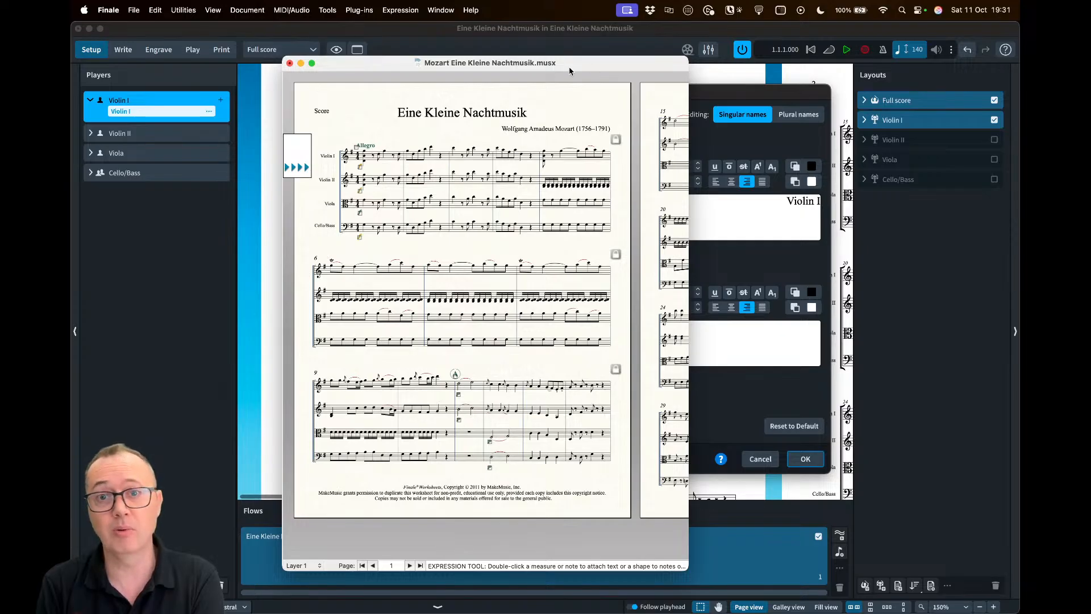
left_click_drag(570, 71, 0, 64)
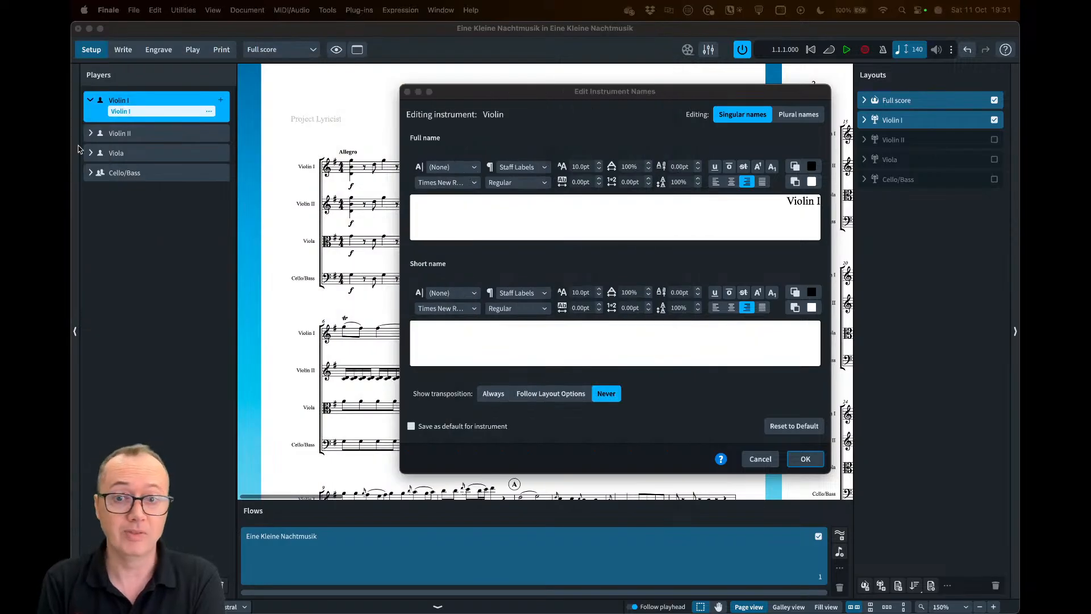
Close Violin I's instrument names without changes, and inspect the Cello/Bass instrument's full and short names
left_click(779, 338)
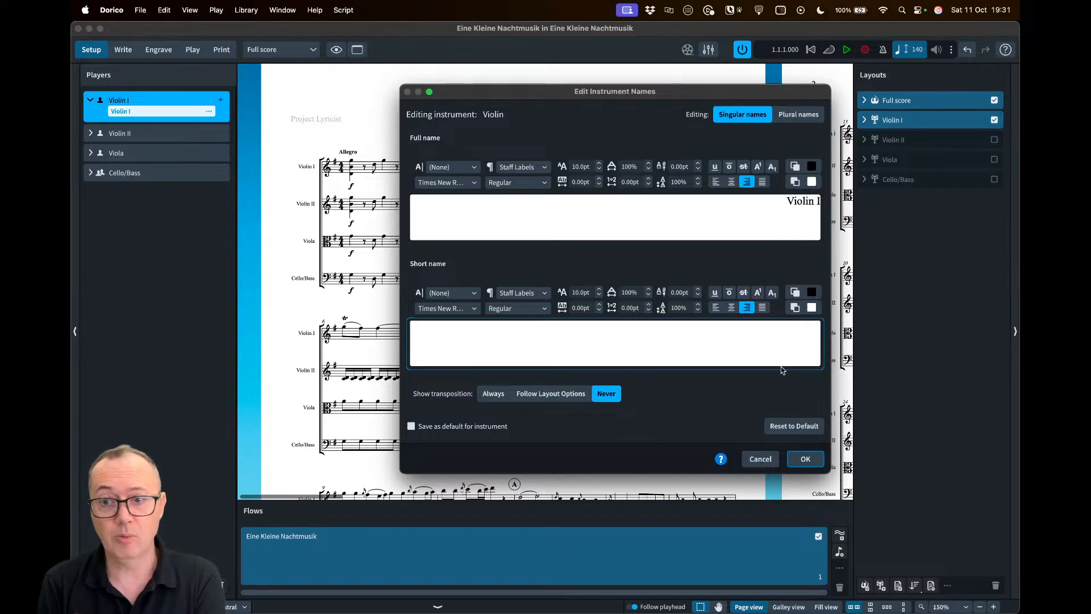
left_click(760, 459)
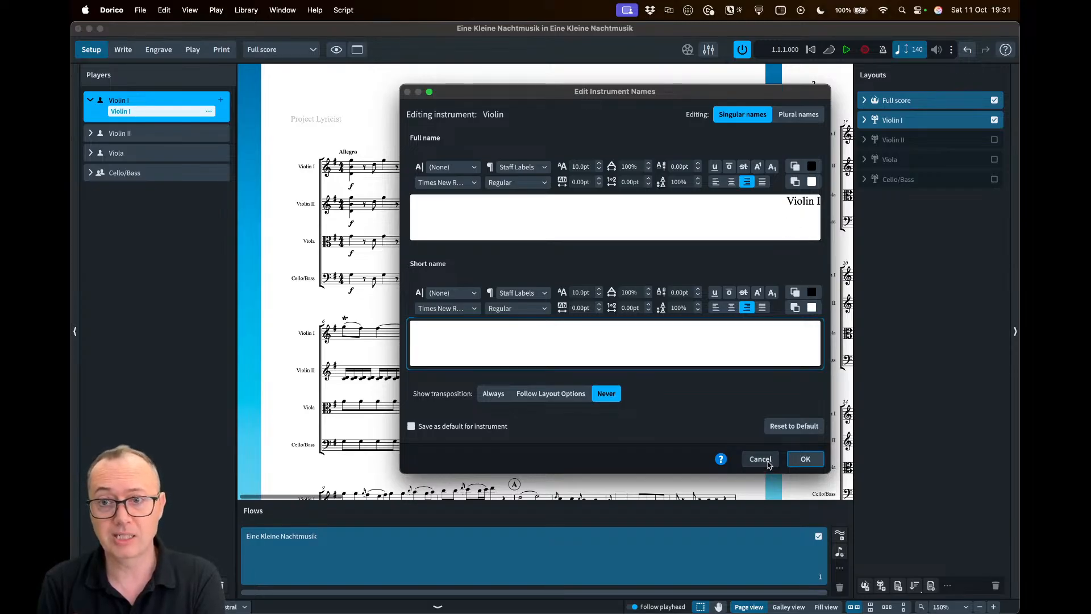
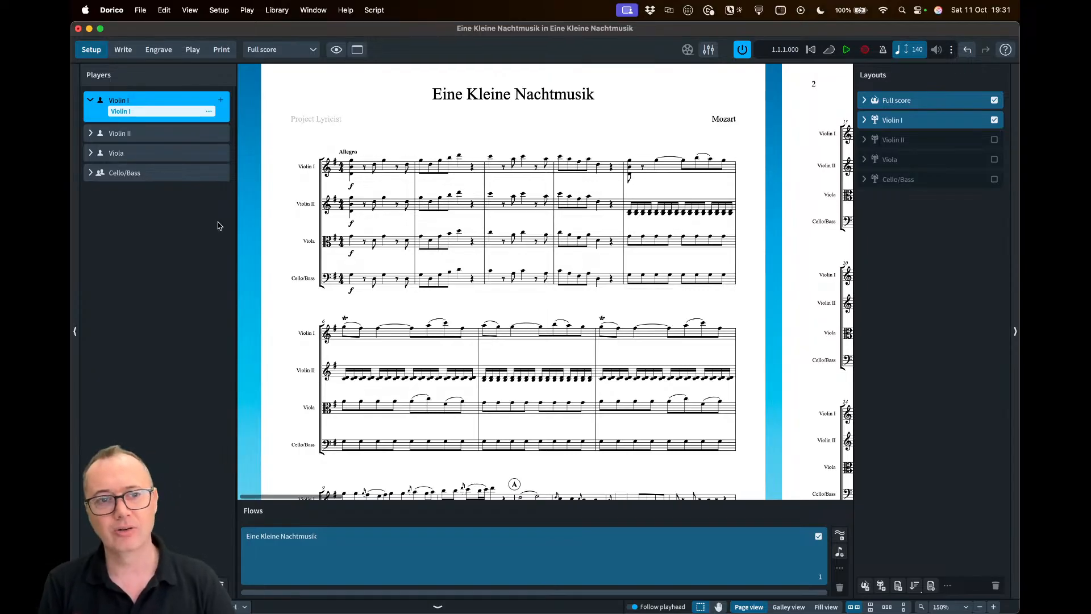
left_click(90, 173)
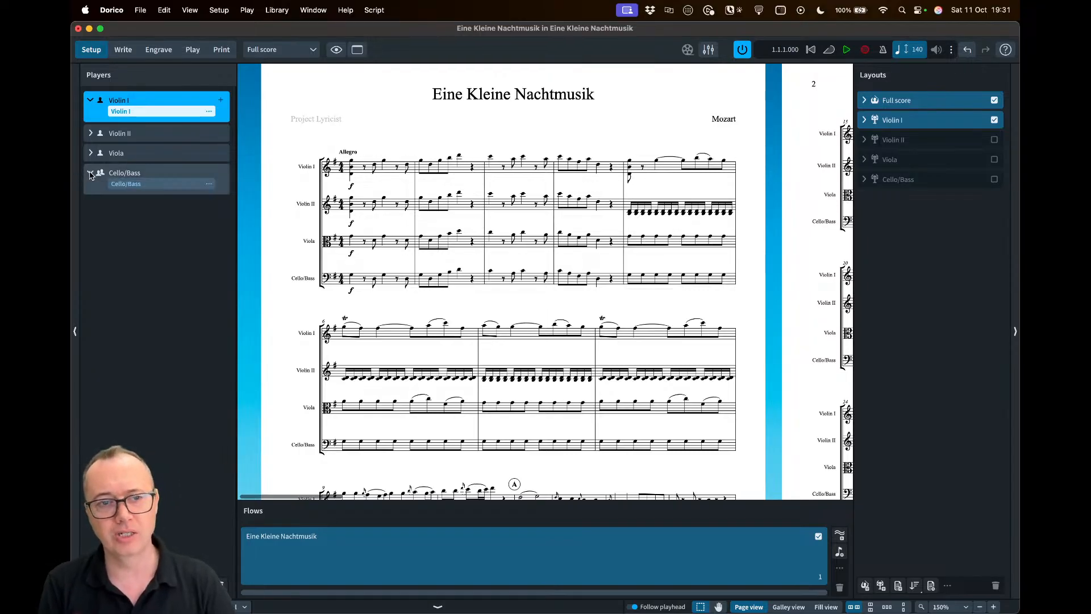
left_click(207, 186)
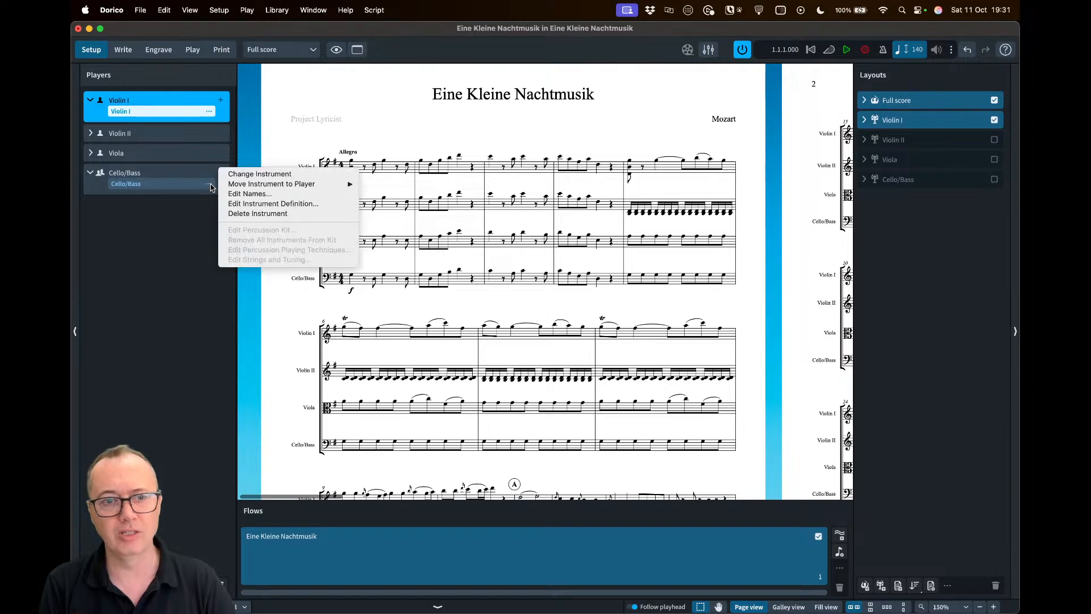
left_click(248, 194)
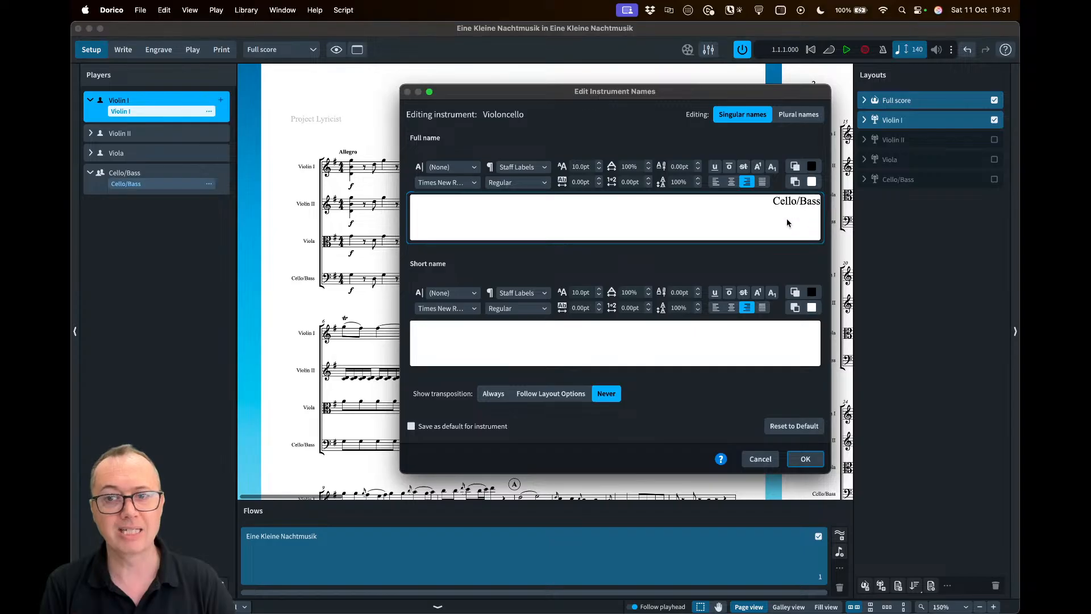
left_click(764, 461)
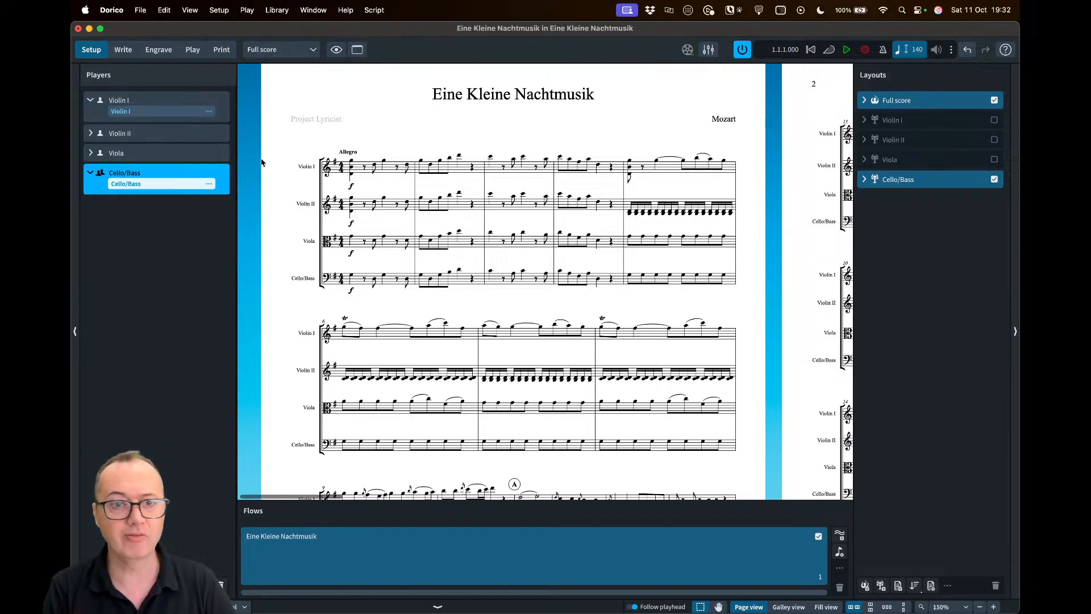
Switch to Write mode and inspect Violin I's instrument names from its staff label on the first system, cancelling without changes
left_click(123, 49)
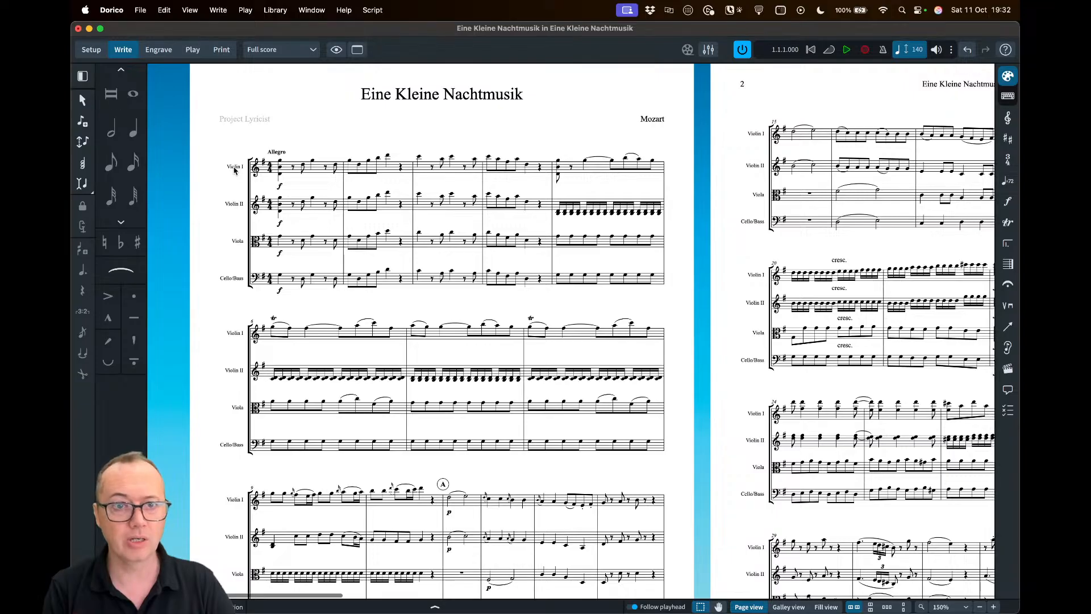
double_click(236, 168)
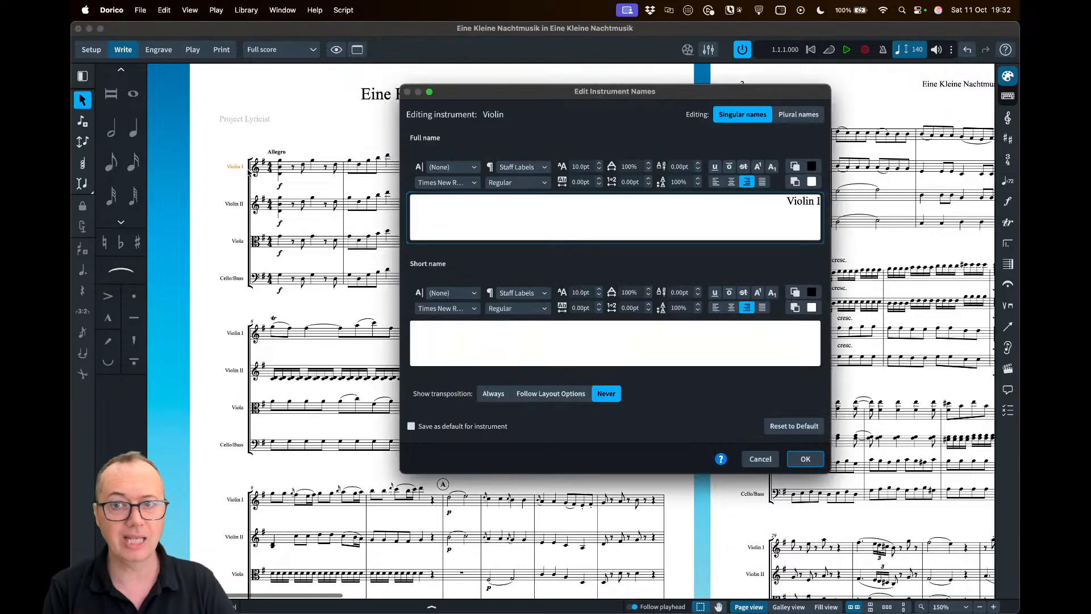
left_click(756, 456)
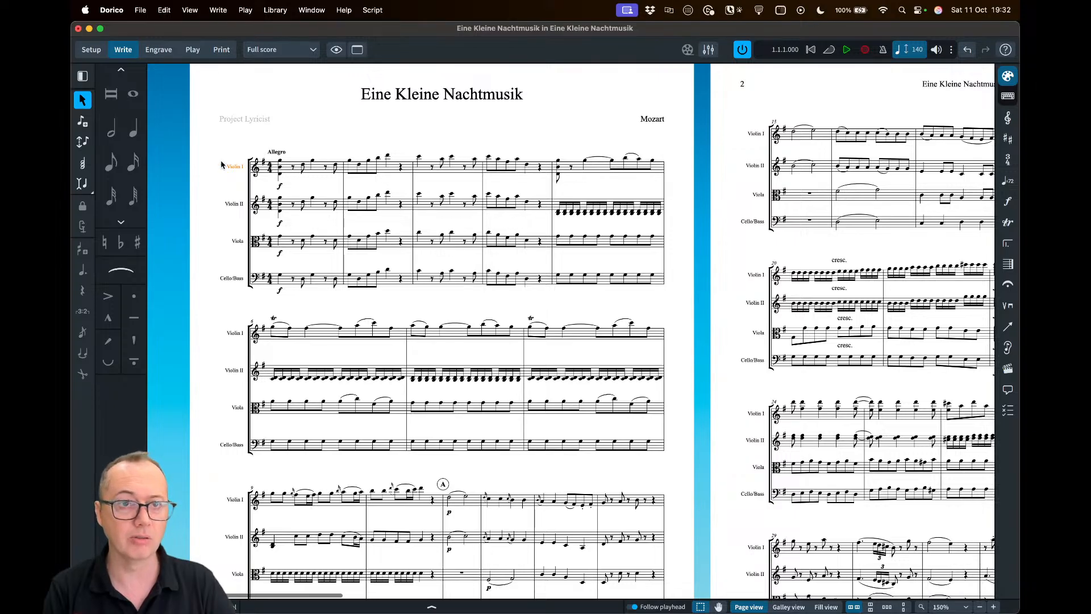
Return to Setup mode, reset the instrument names to their defaults and check the score's staff labels
left_click(90, 50)
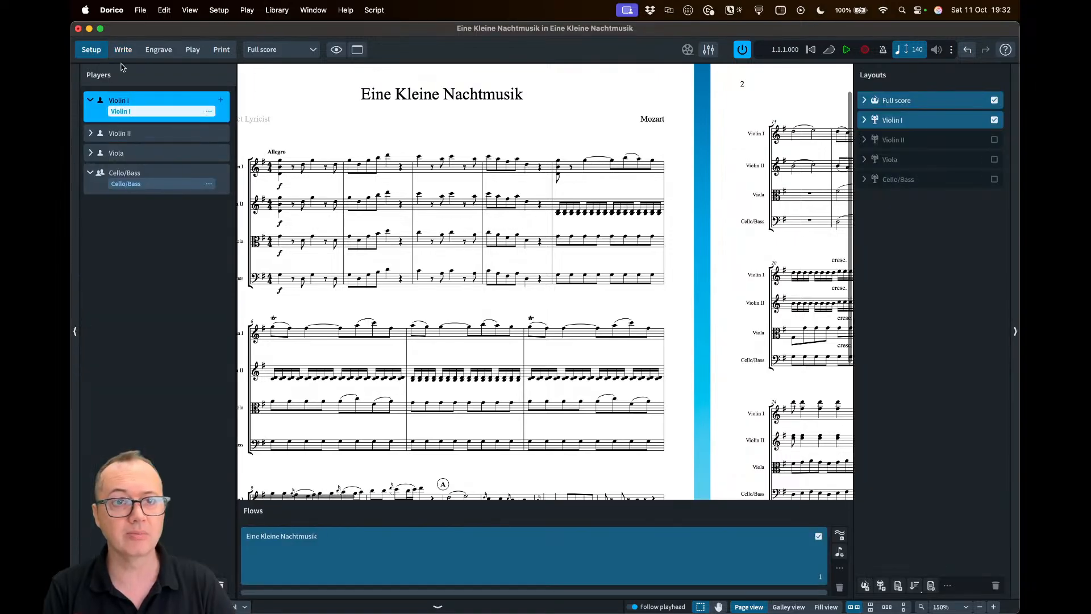
left_click(220, 11)
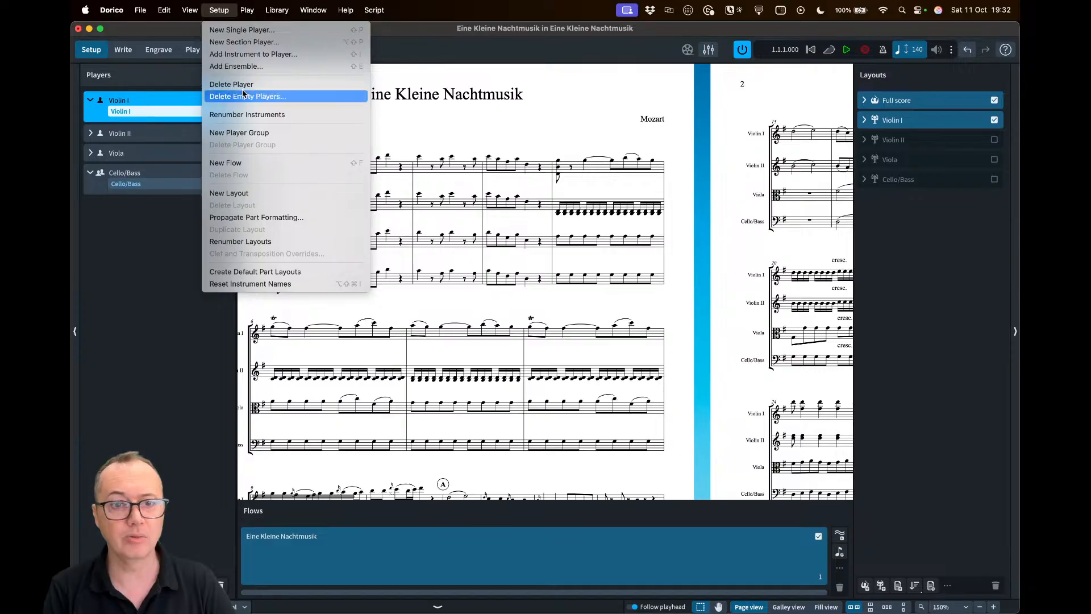
left_click(306, 285)
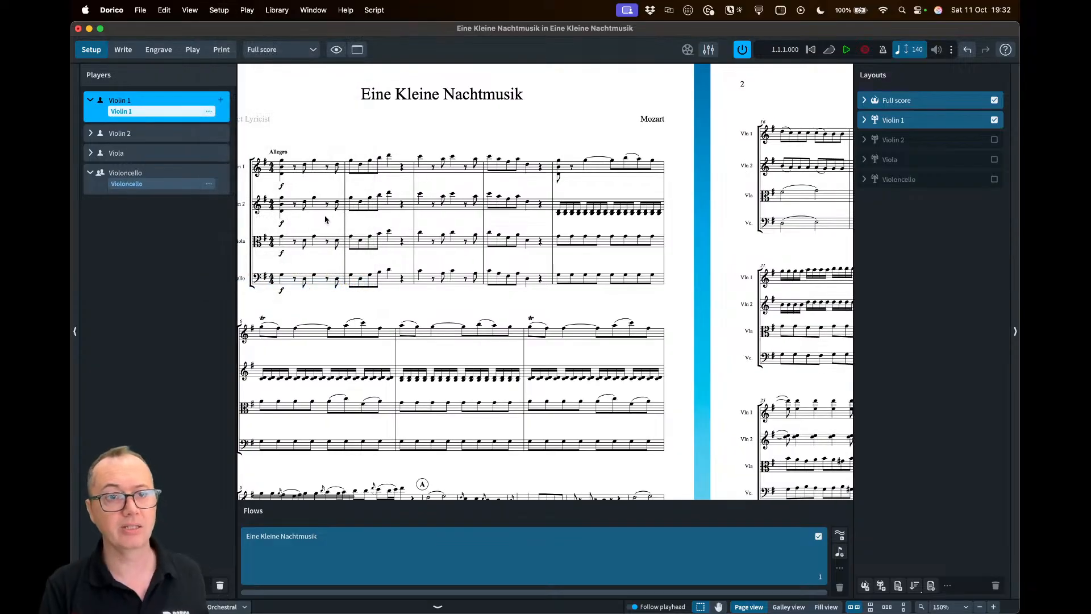
scroll(325, 220, "left", 3)
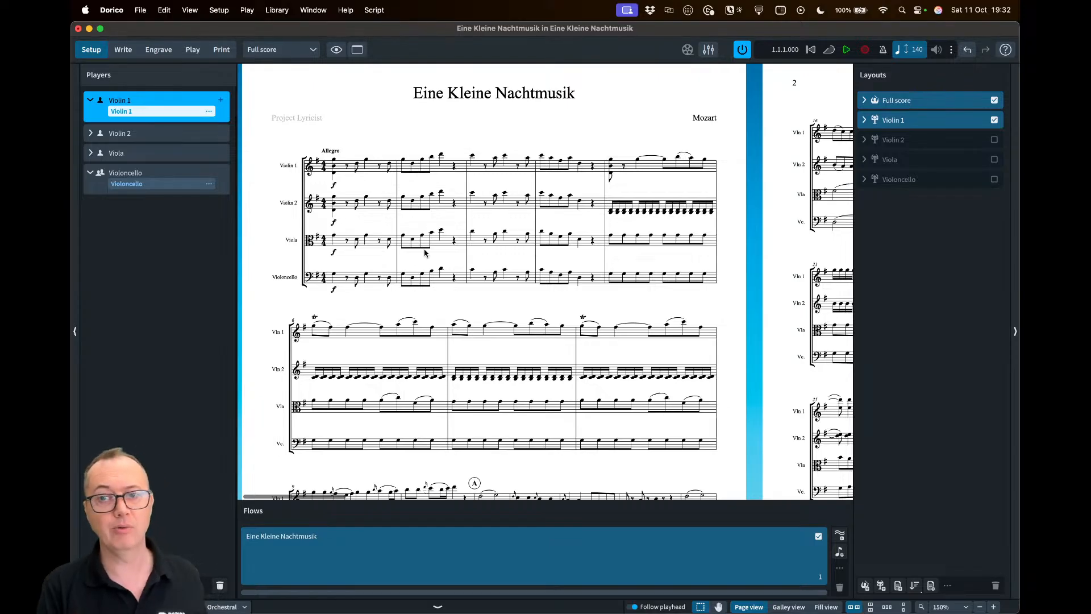
scroll(425, 253, "down", 2)
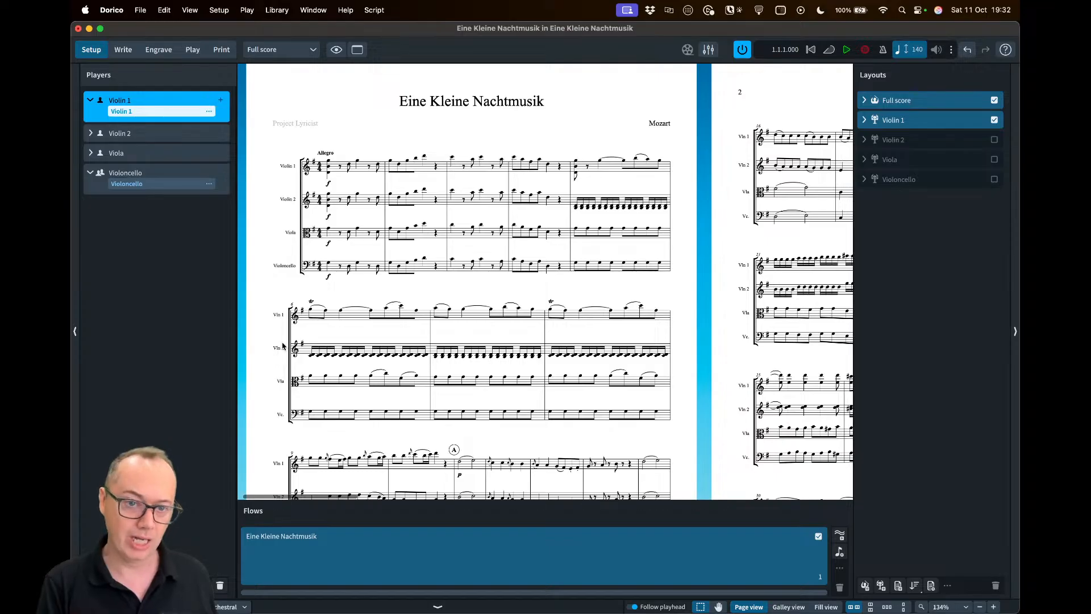
Set the full score's staff labels on subsequent systems to None in Layout Options, apply it and close the options
left_click(277, 11)
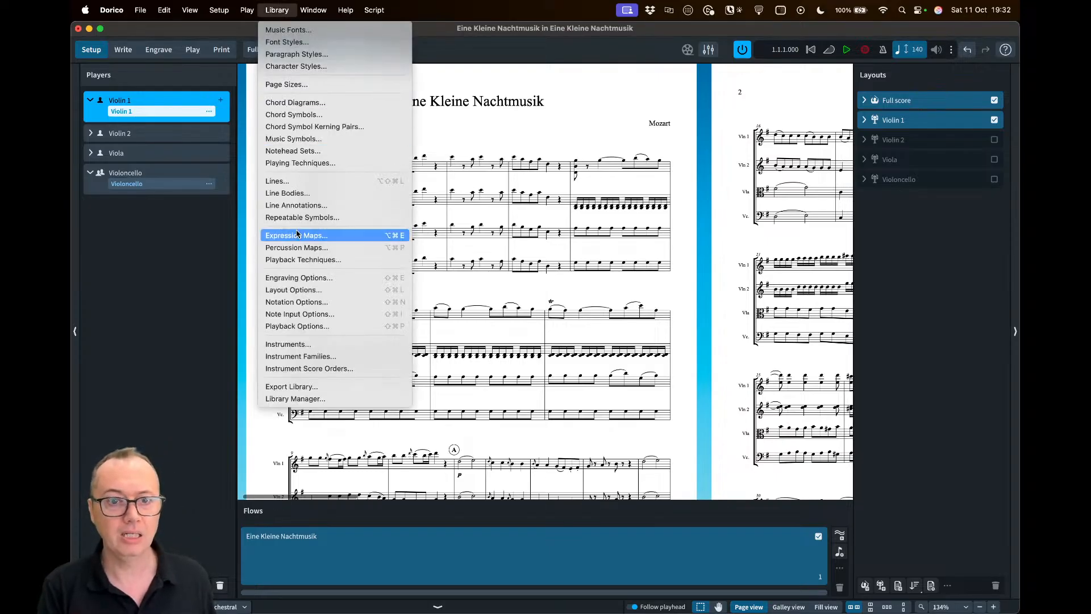
left_click(293, 290)
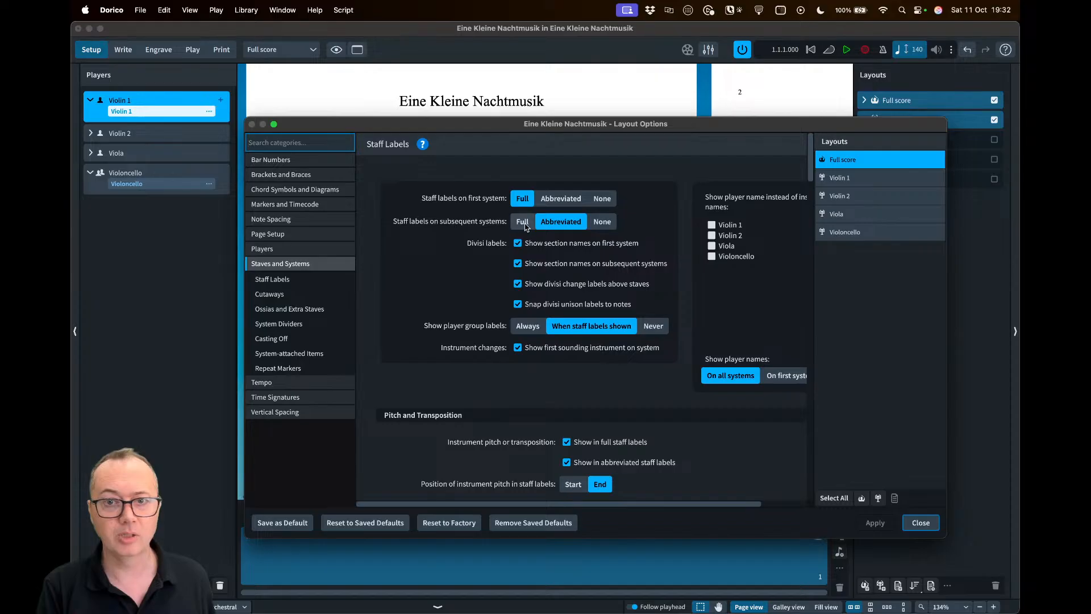
left_click(602, 222)
left_click(875, 522)
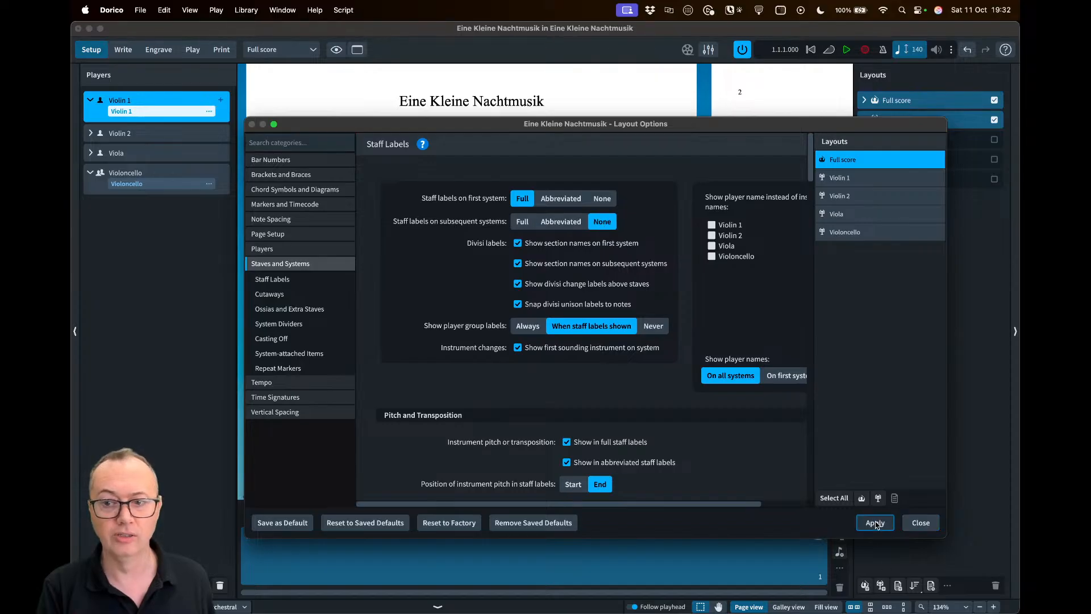
left_click(921, 523)
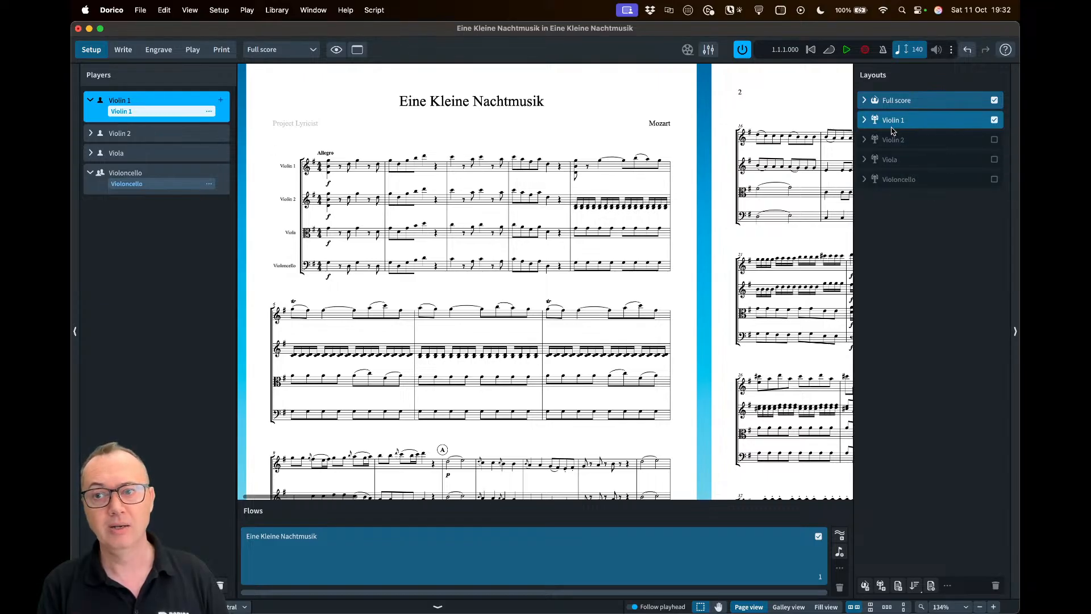
Select the Violoncello layout, view the part's layout name and heading, and return to the full score
left_click(910, 179)
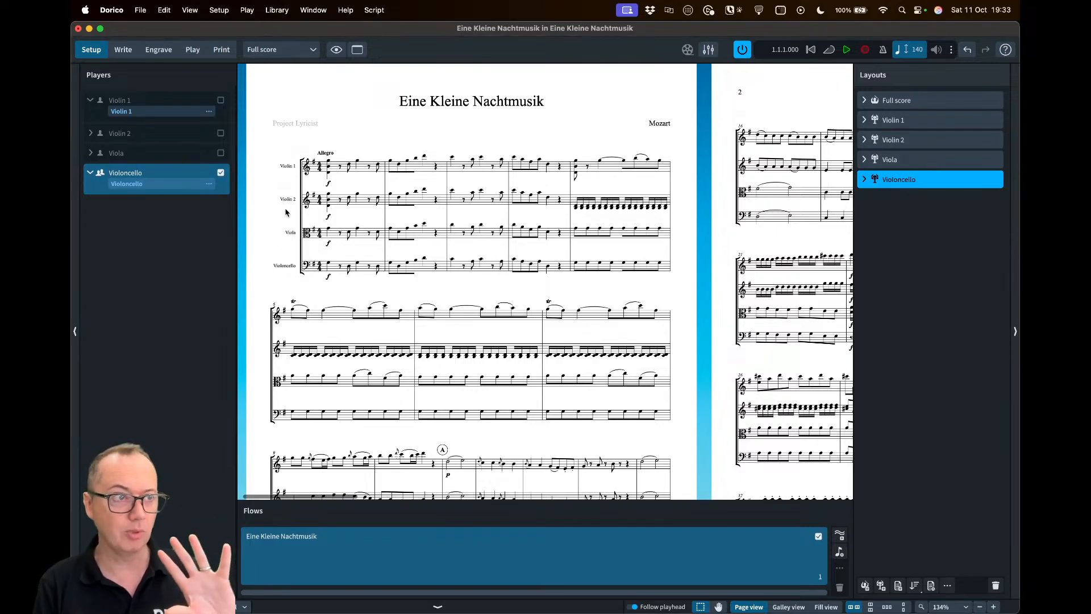
left_click(275, 50)
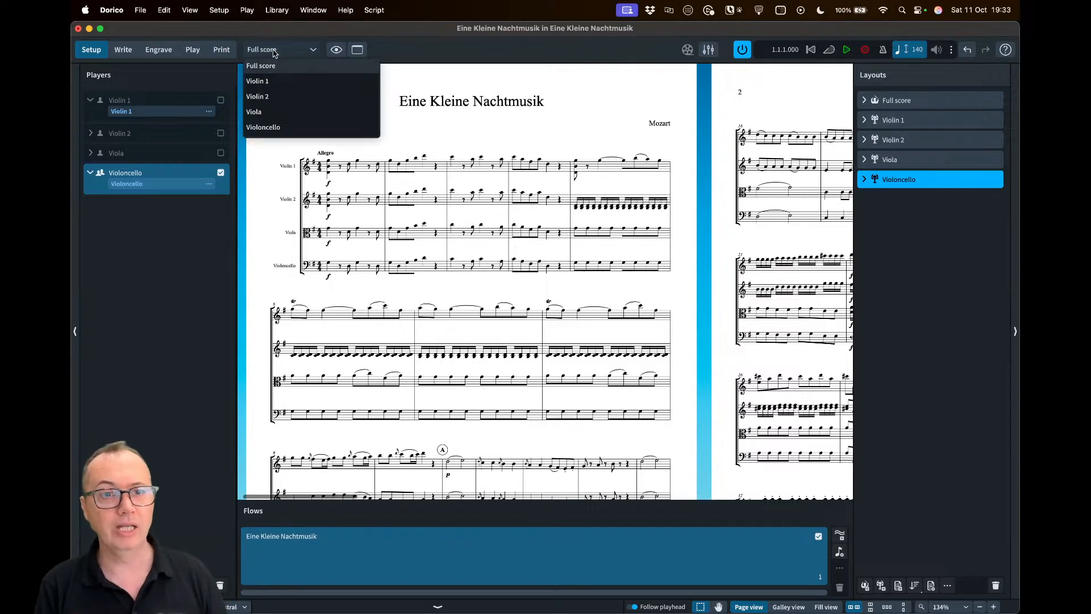
left_click(263, 128)
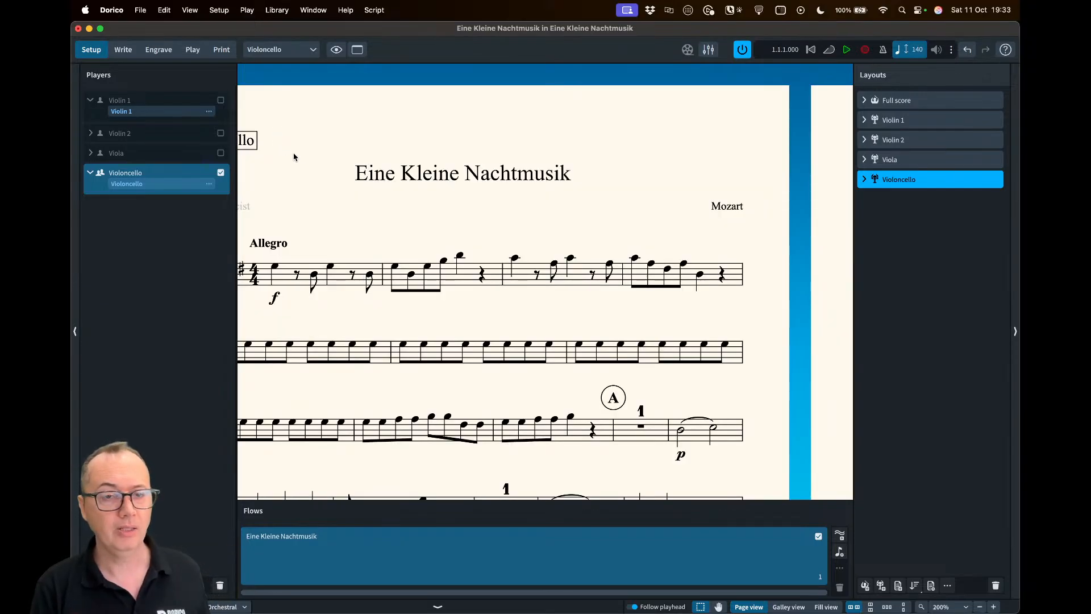
scroll(293, 156, "left", 3)
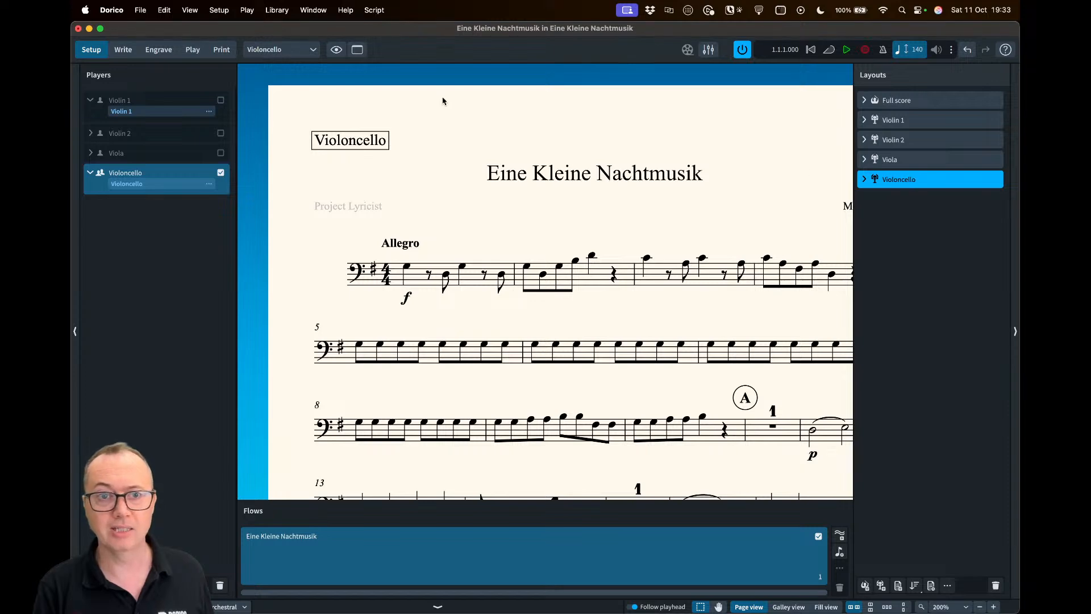
left_click(280, 50)
left_click(282, 67)
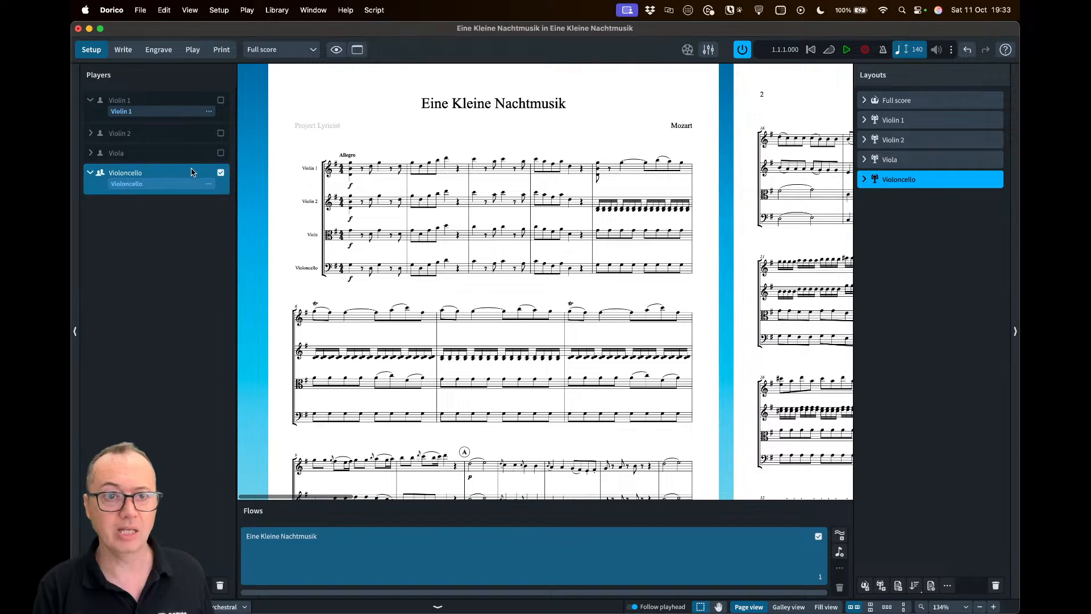
Inspect Violin 1's full and short instrument names, cancel without changes and continue in Write mode
left_click(209, 111)
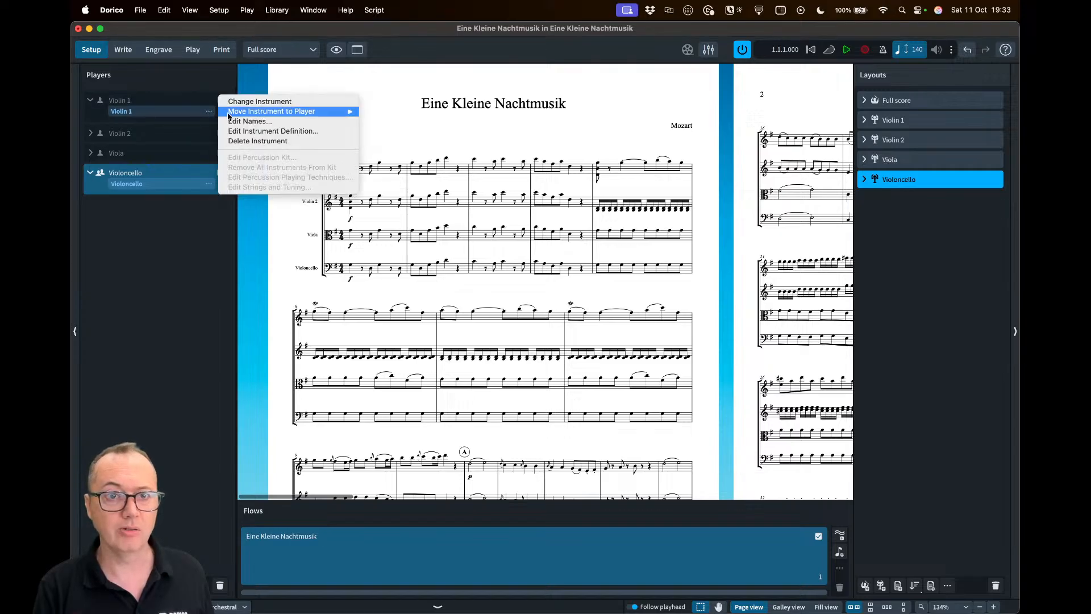
left_click(235, 122)
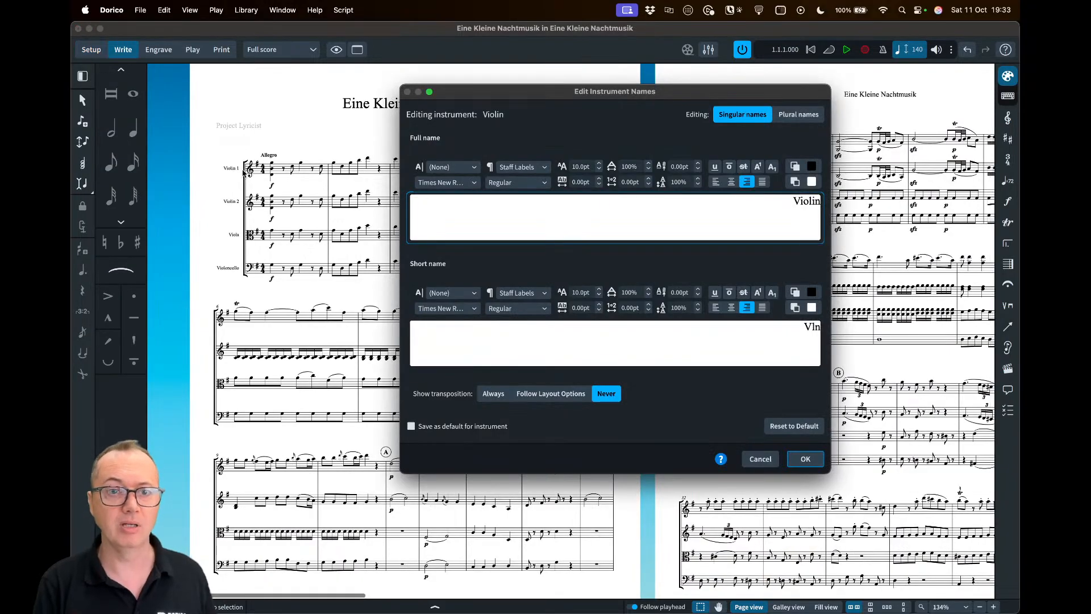
key("Escape")
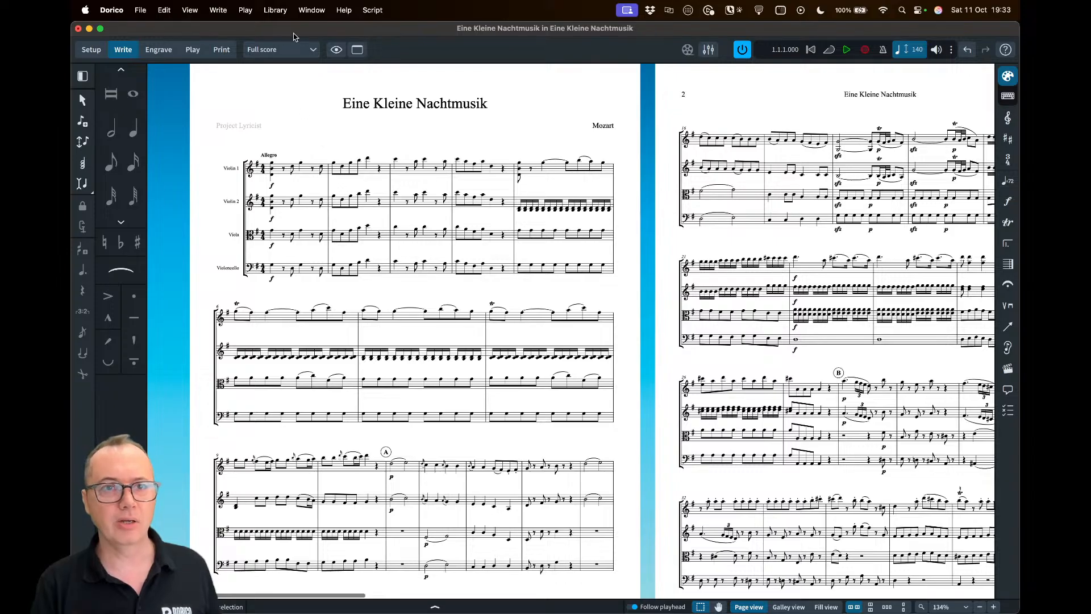
Try the full score's option to show the player name instead of the instrument name for Violin 1, clear it and close Layout Options
left_click(276, 9)
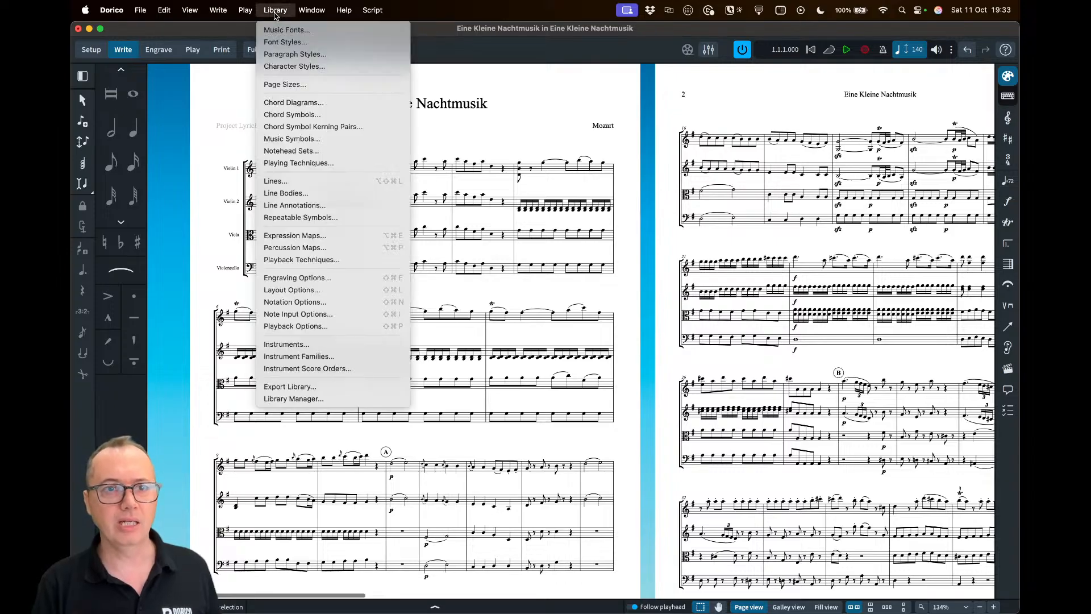
left_click(291, 290)
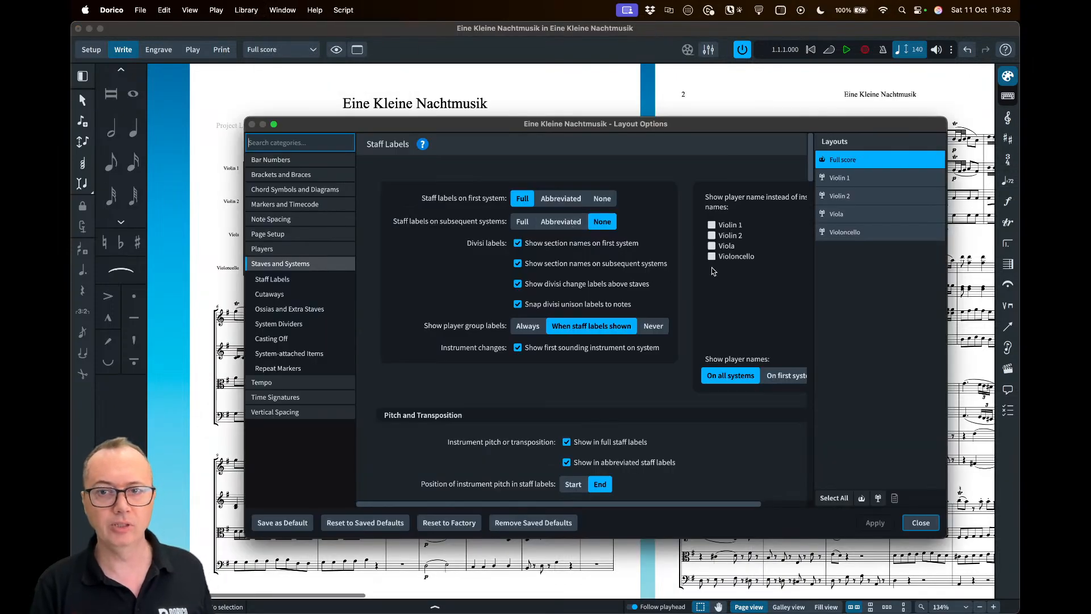
scroll(640, 225, "right", 2)
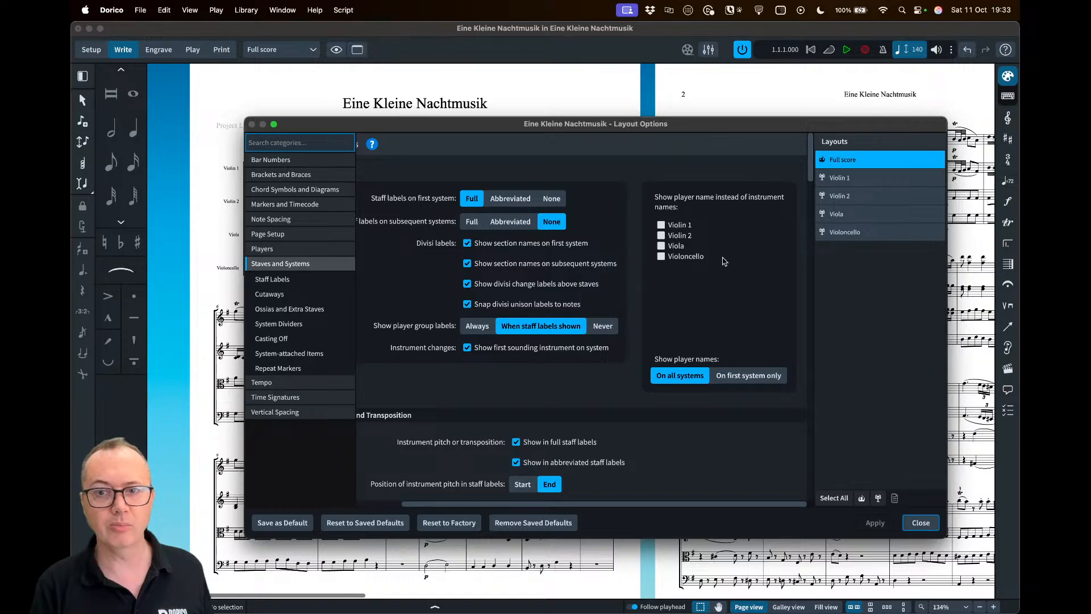
left_click_drag(477, 124, 538, 129)
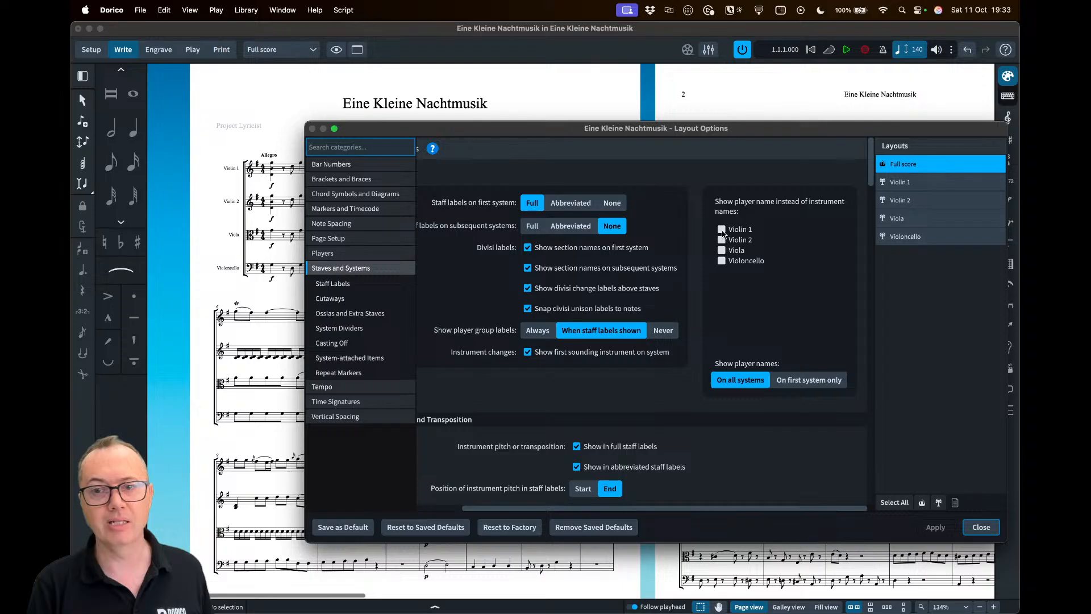
left_click(721, 230)
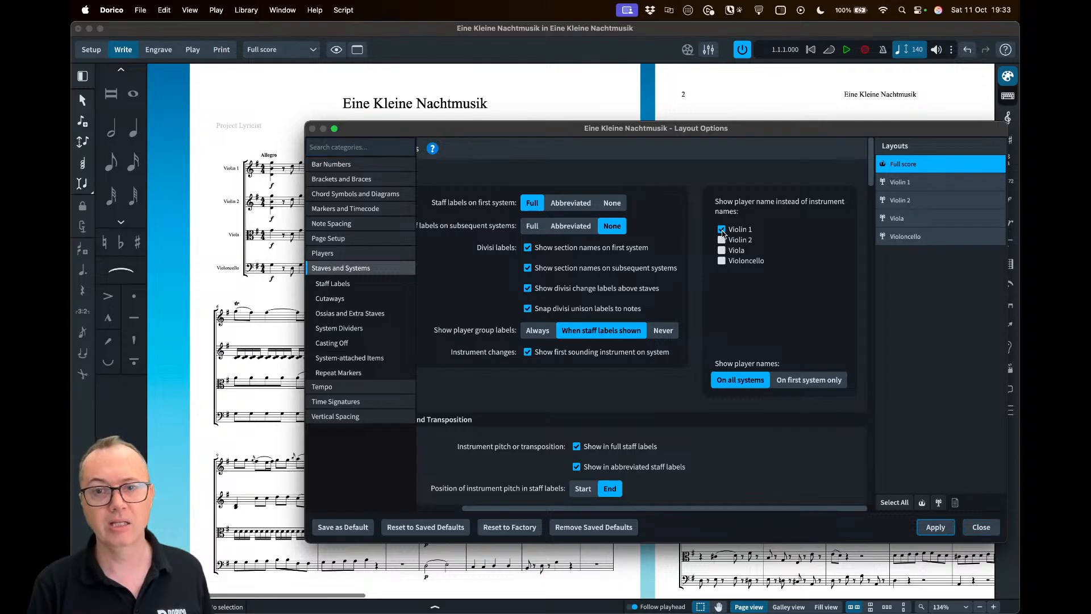
left_click(722, 230)
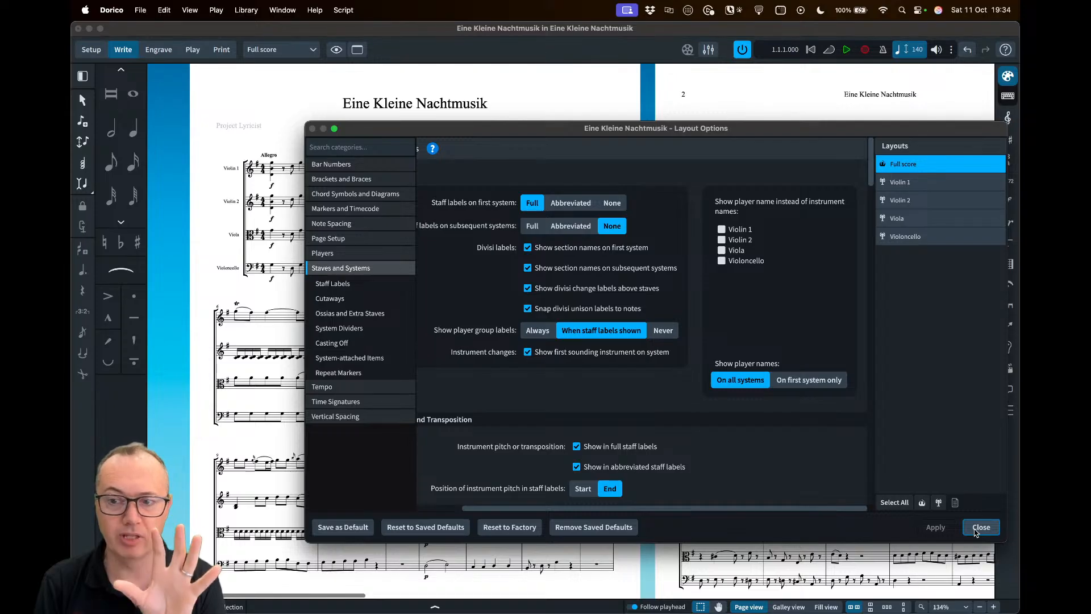
left_click(980, 527)
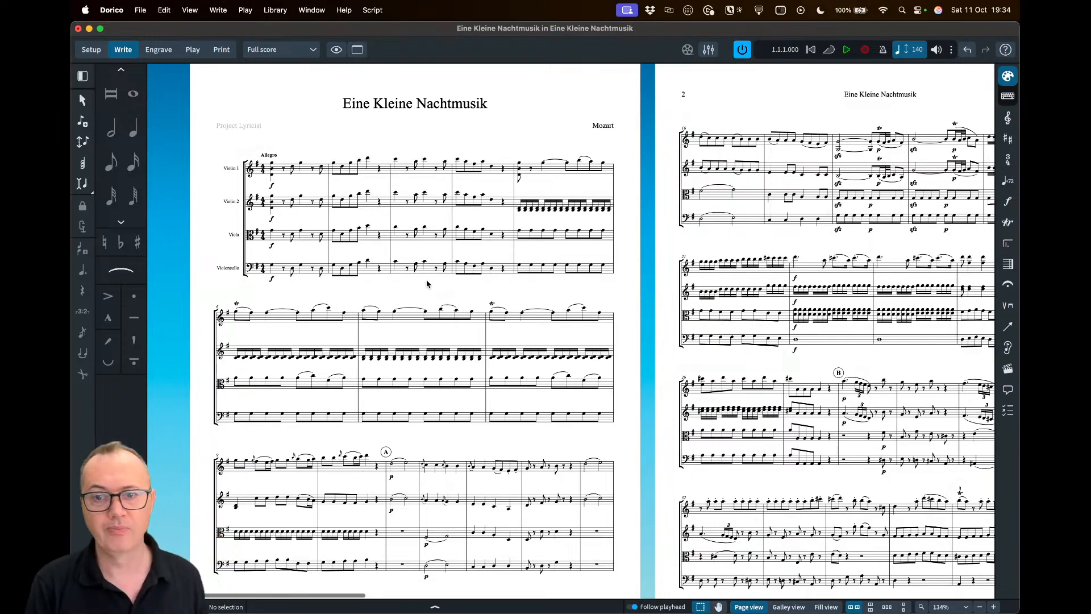
Look through the full score to the final page and return to the title page
scroll(428, 282, "right", 15)
scroll(428, 283, "right", 20)
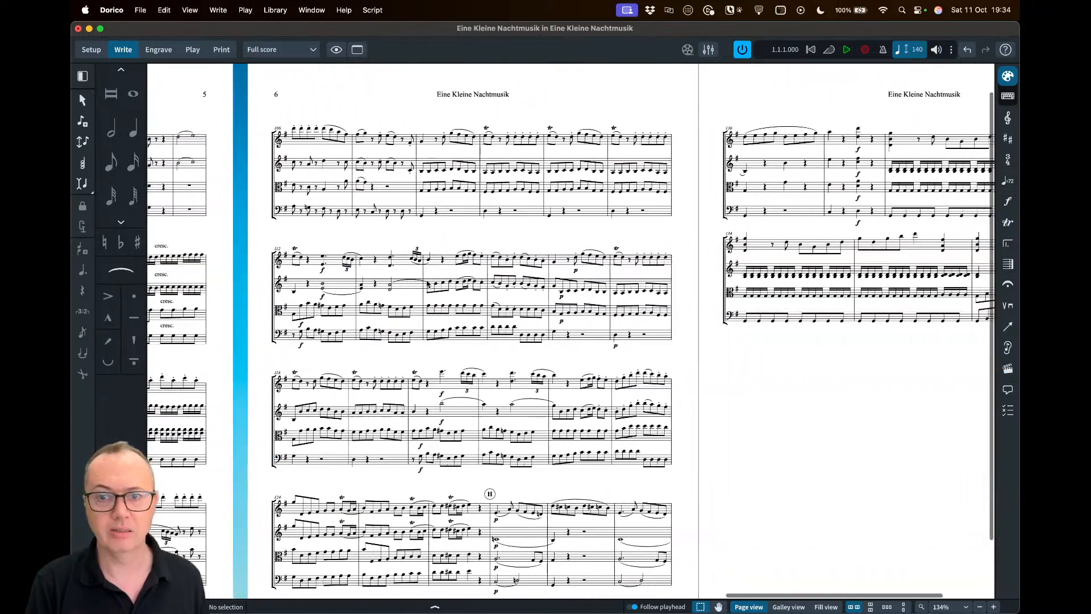
scroll(873, 251, "up", 2)
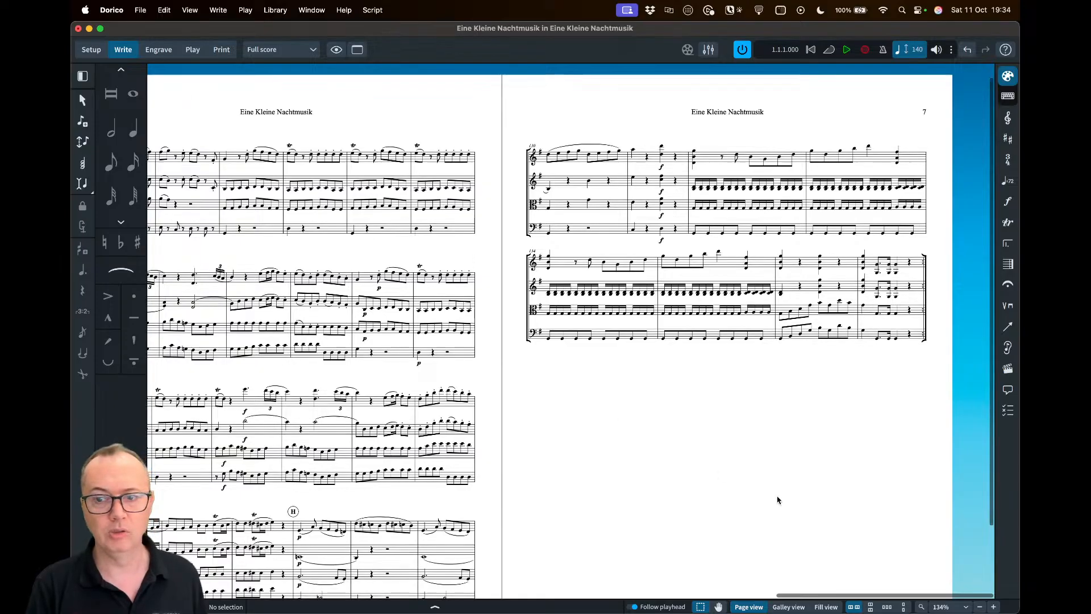
scroll(795, 500, "down", 3)
scroll(604, 334, "up", 3)
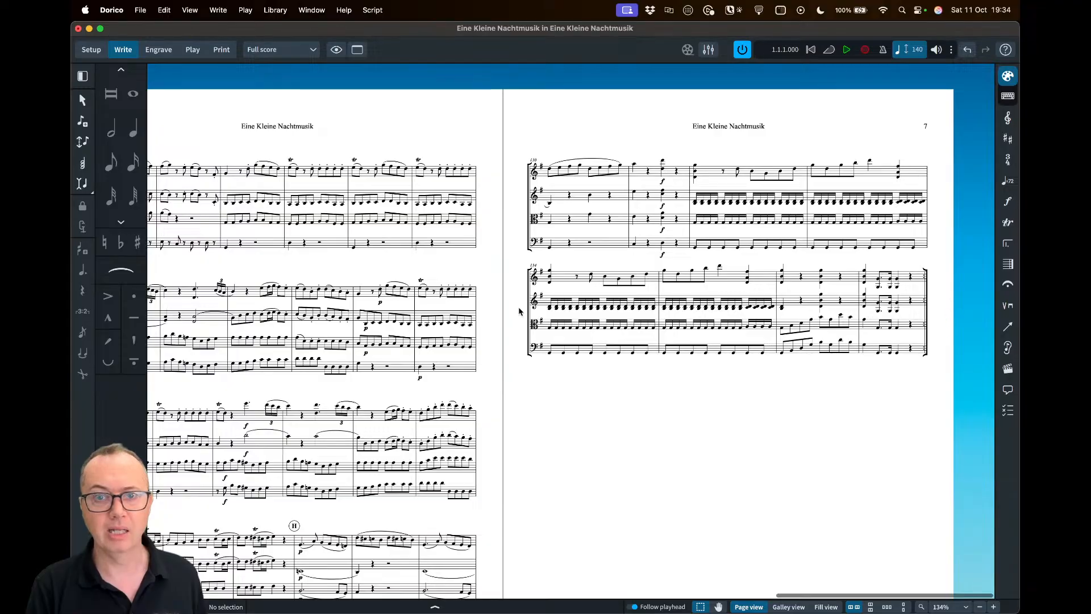
scroll(478, 253, "left", 5)
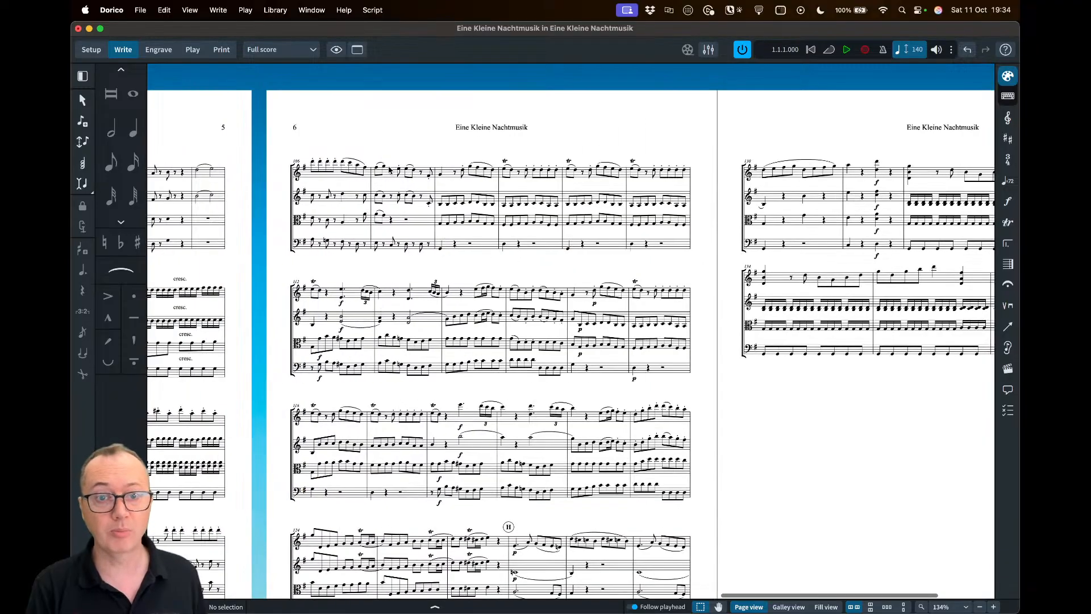
scroll(370, 138, "left", 20)
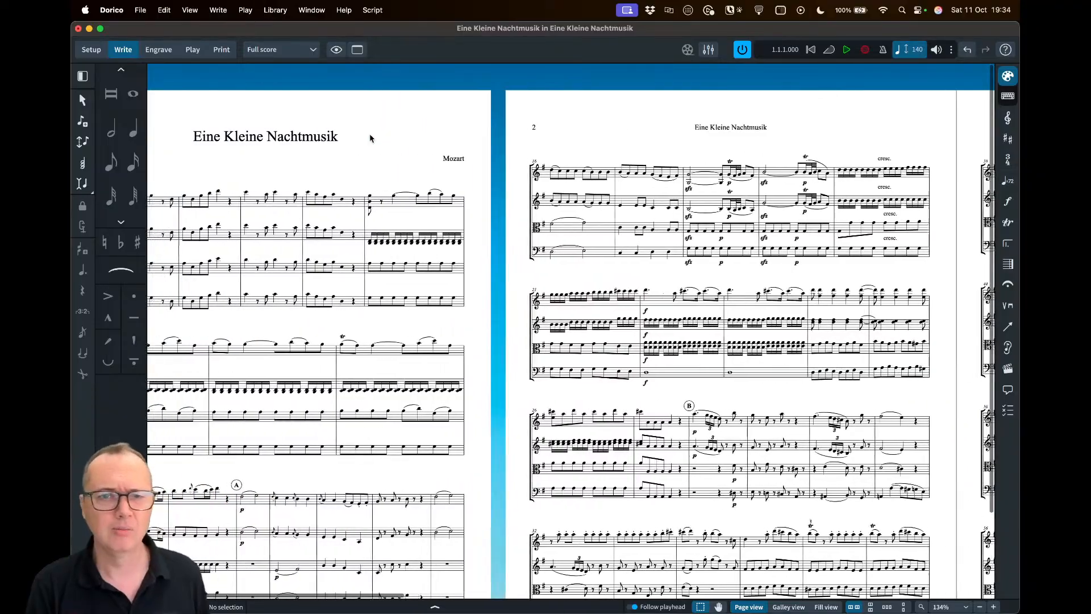
scroll(370, 138, "left", 5)
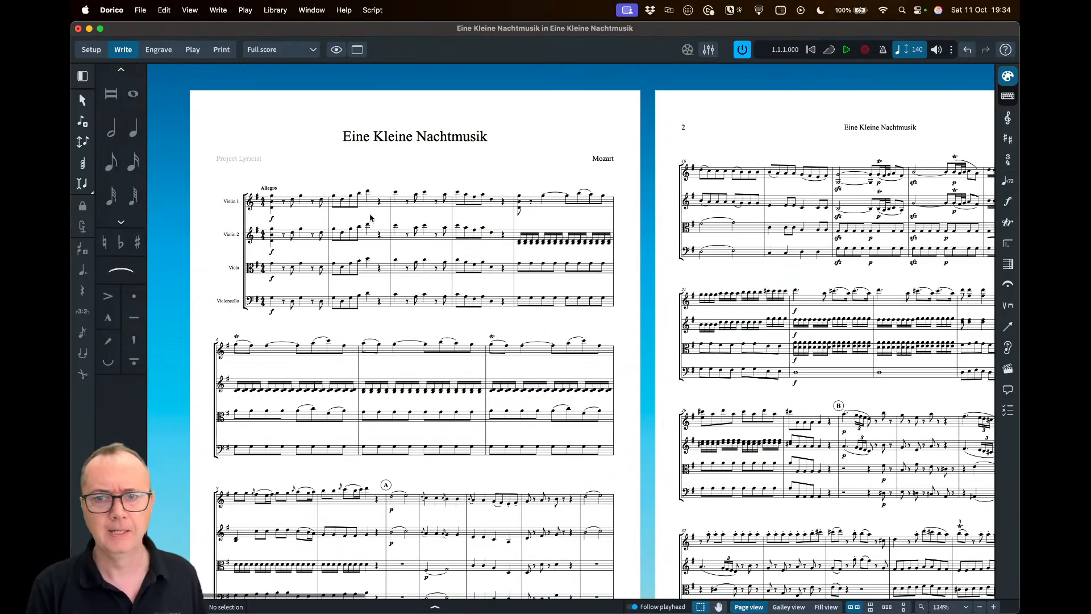
Inspect the imported opening clefs of Violin 1, Violin 2, Viola and Violoncello one after another
scroll(370, 217, "up", 5)
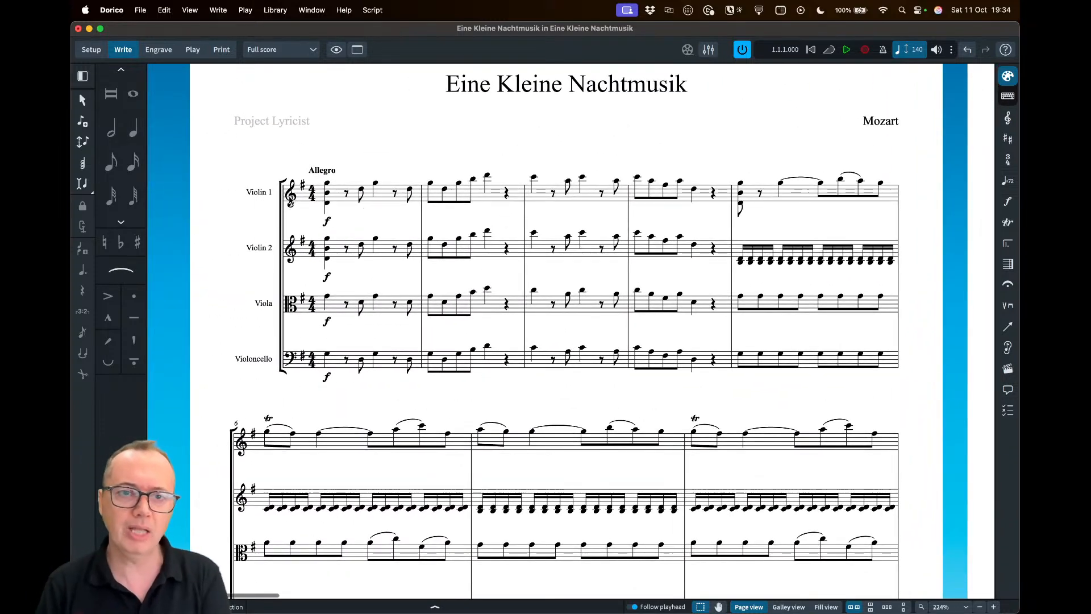
left_click(290, 197)
left_click(290, 251)
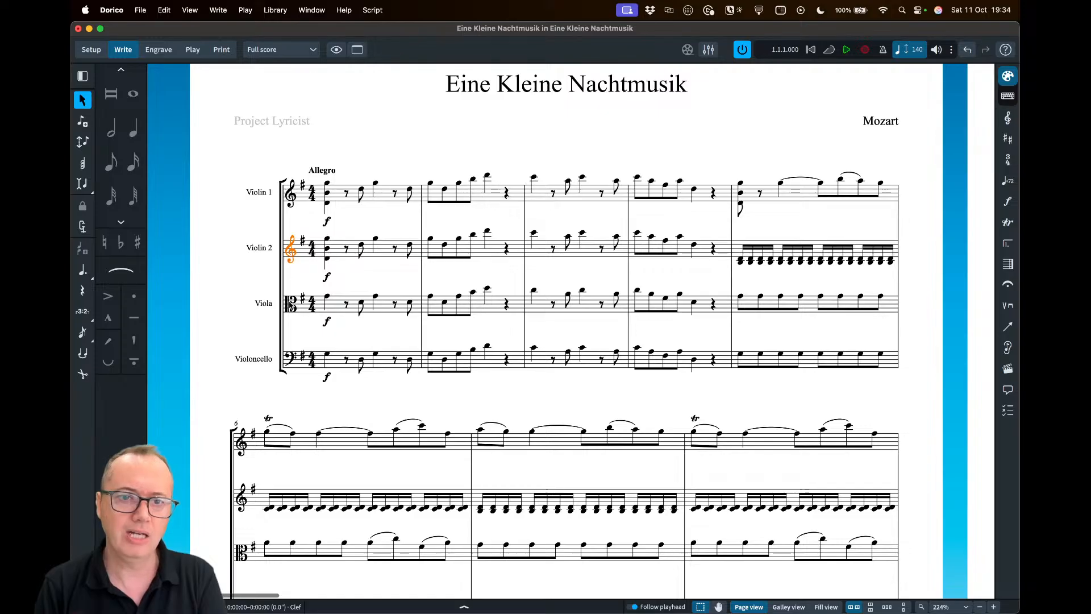
left_click(291, 305)
left_click(290, 358)
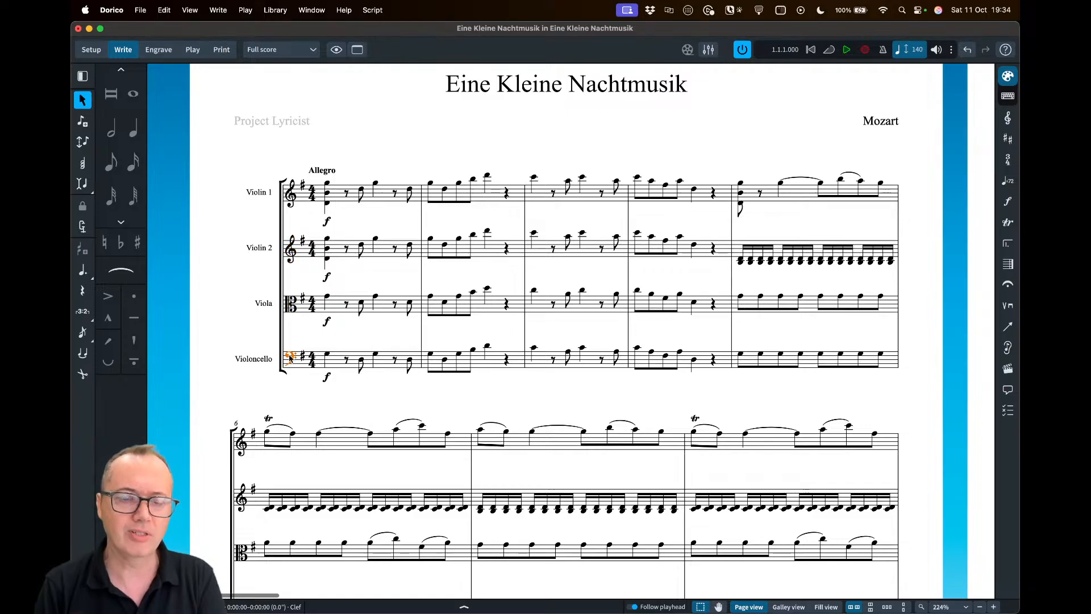
left_click(289, 334)
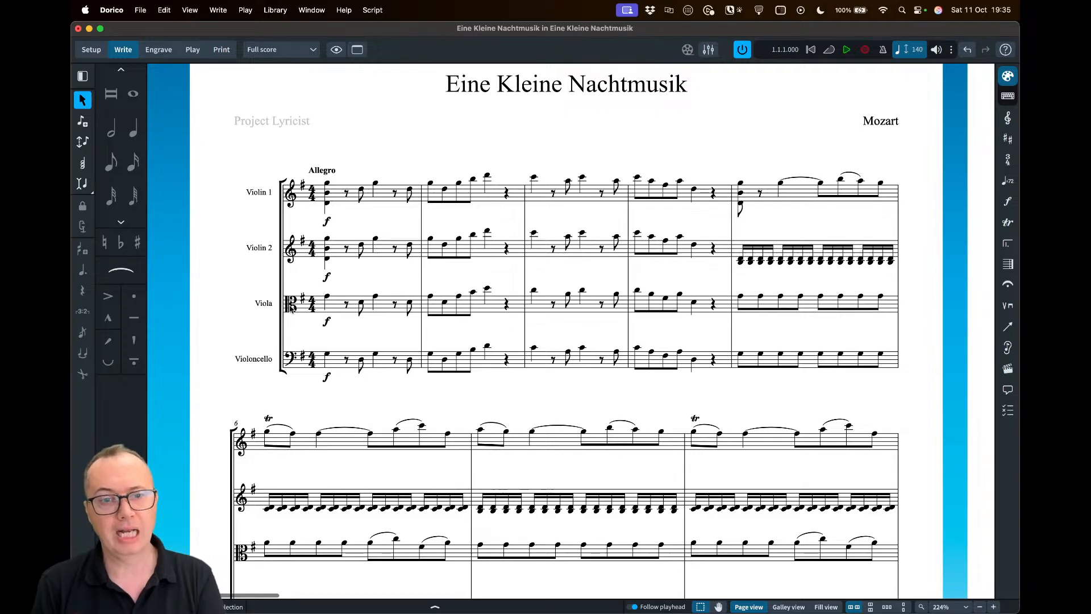
Delete the imported explicit clefs at the start of all four staves
left_click(288, 303)
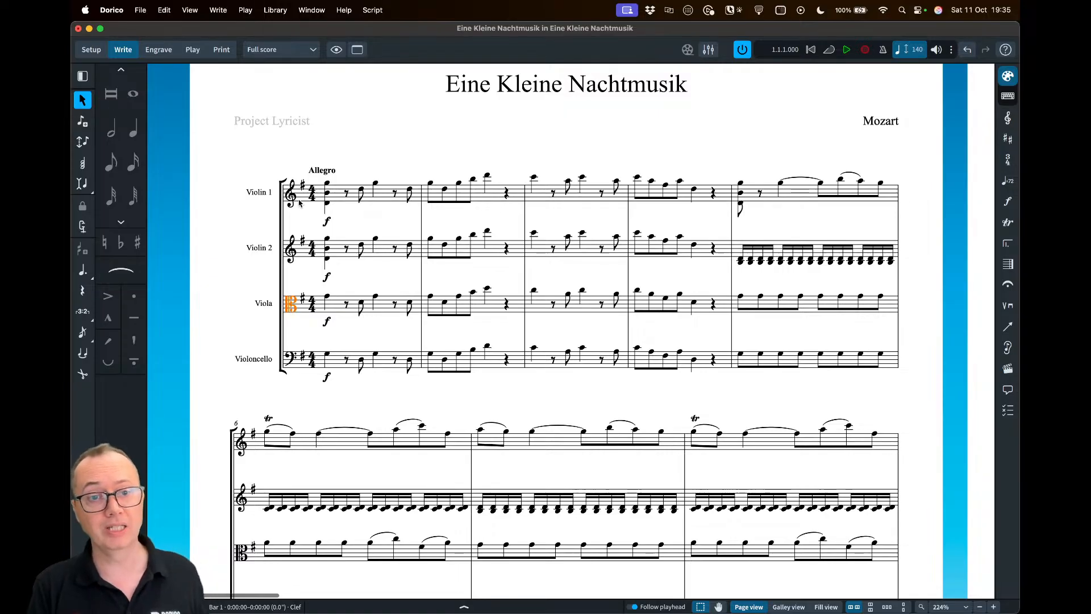
left_click_drag(271, 169, 300, 386)
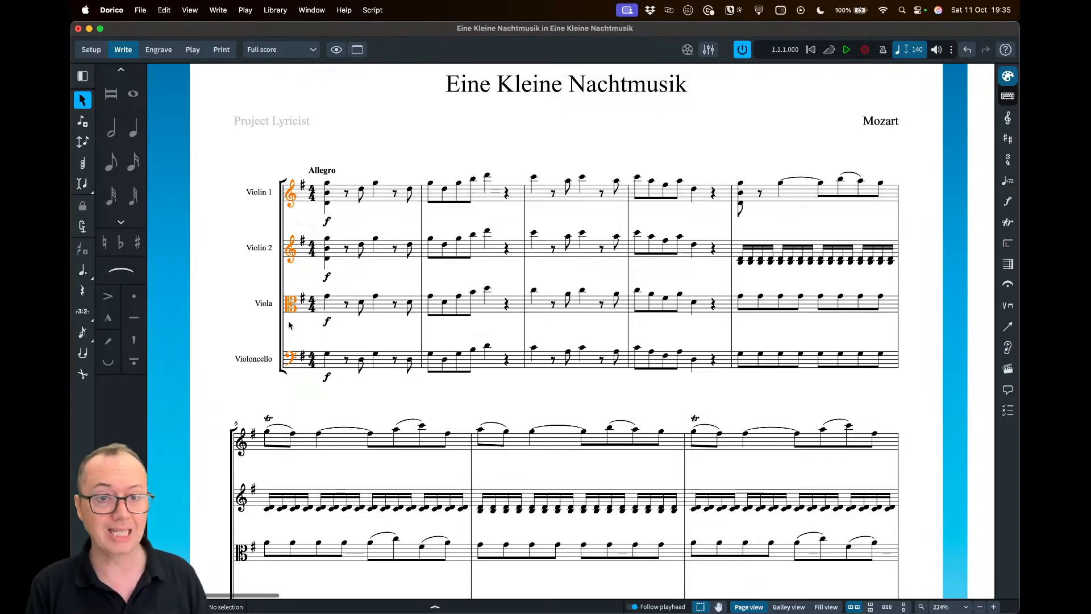
key("Right")
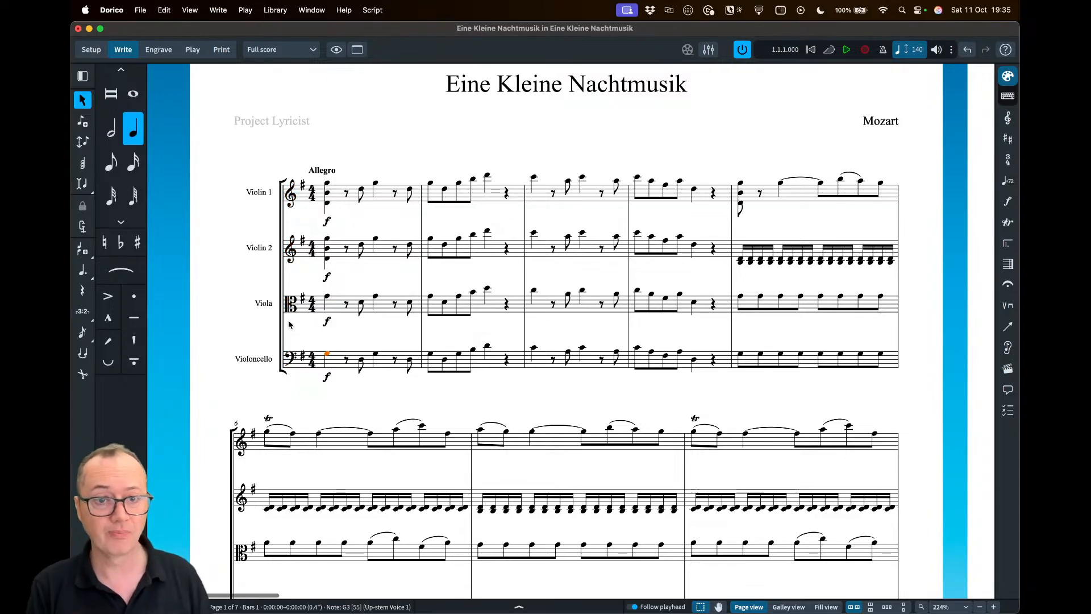
Check whether the opening clefs on the four staves can still be selected on their own, and clear the selection
left_click(293, 281)
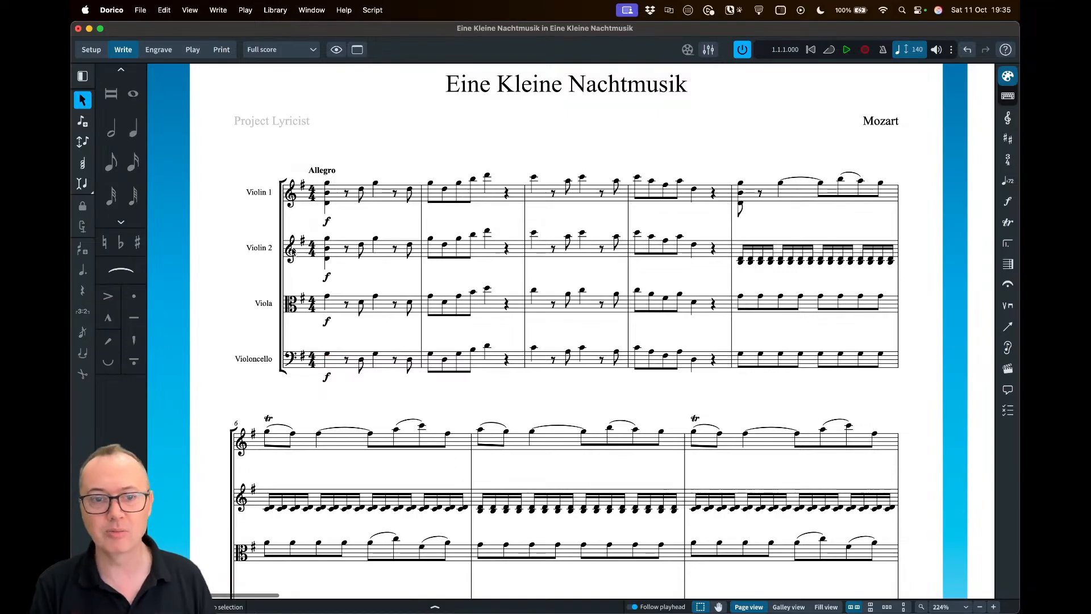
left_click(295, 252)
left_click(294, 305)
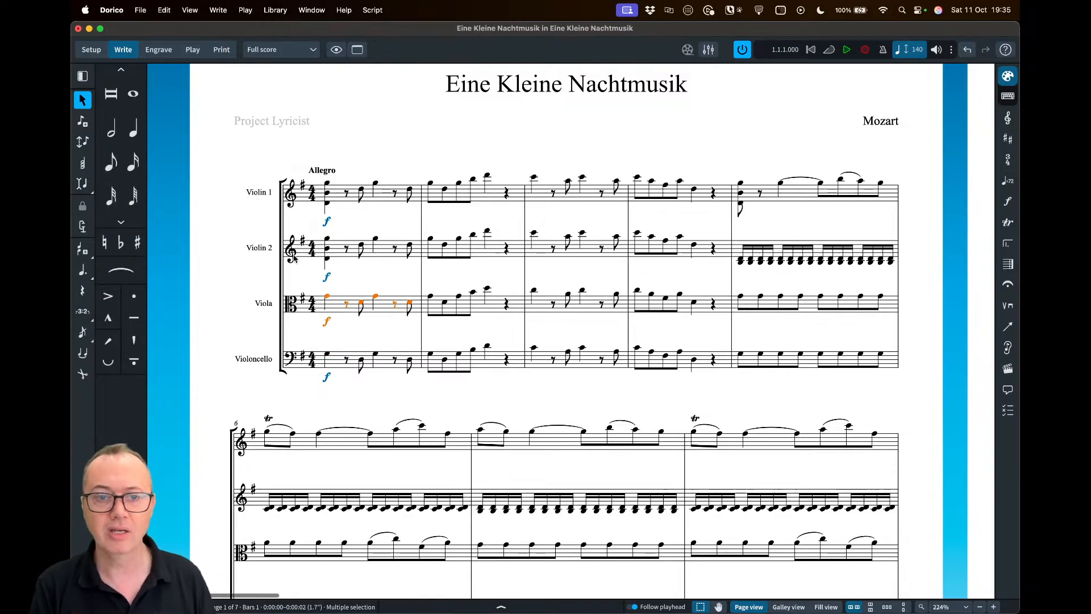
left_click(290, 253)
left_click(292, 194)
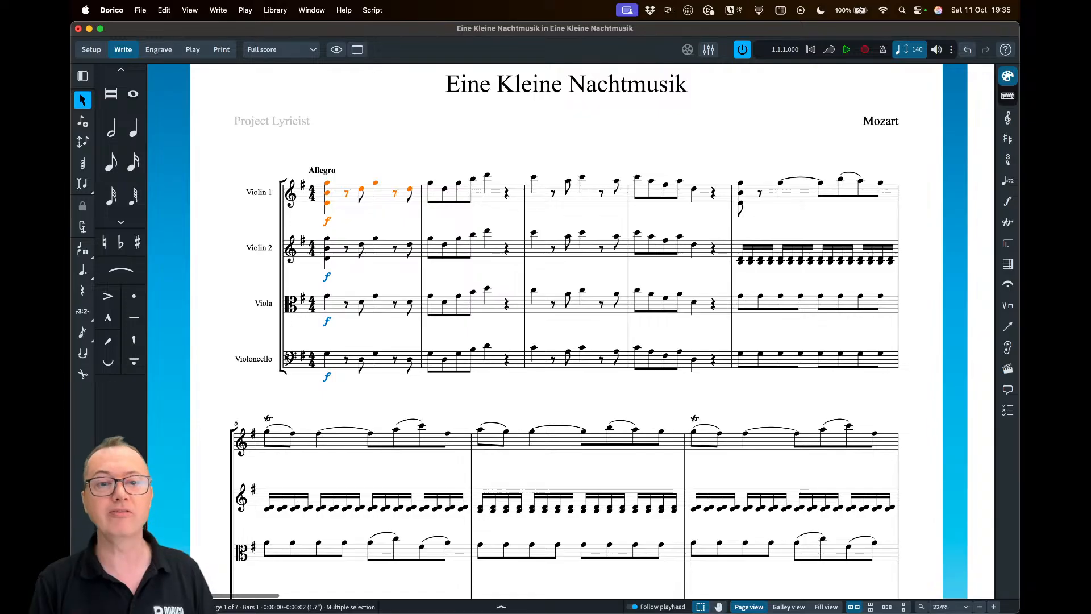
left_click(288, 359)
key("Escape")
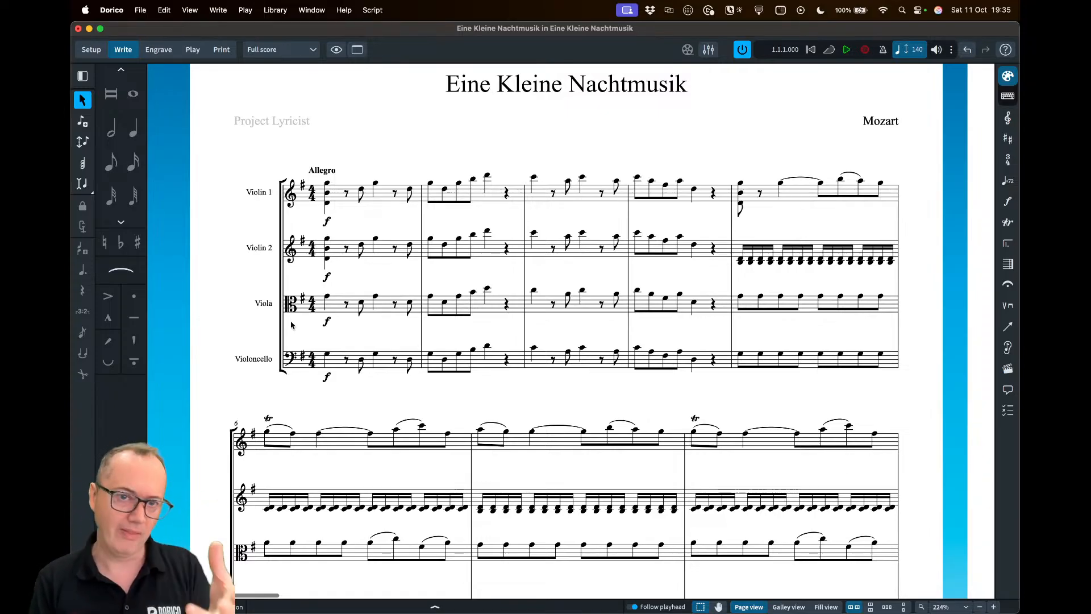
left_click(292, 309)
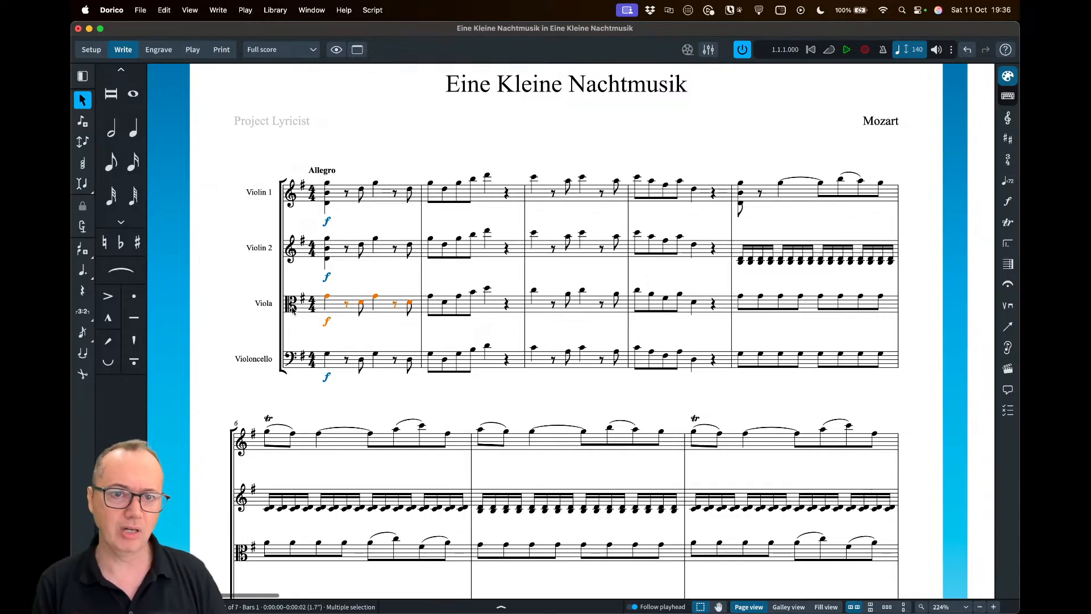
left_click(288, 222)
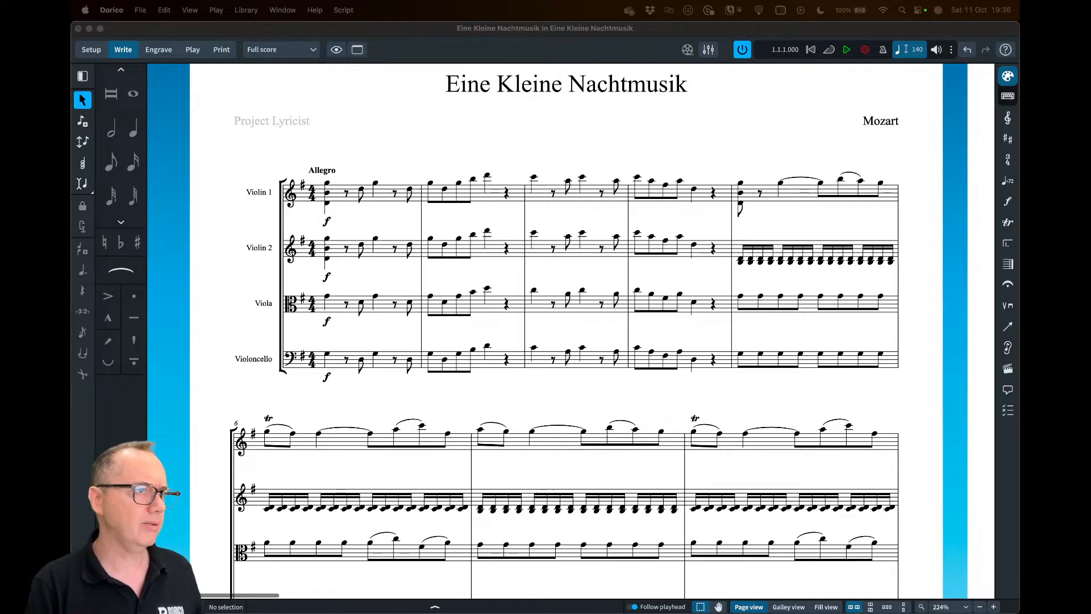
Examine what kind of item each of the four cresc. markings in bar 20 on page 2 is
left_click(586, 398)
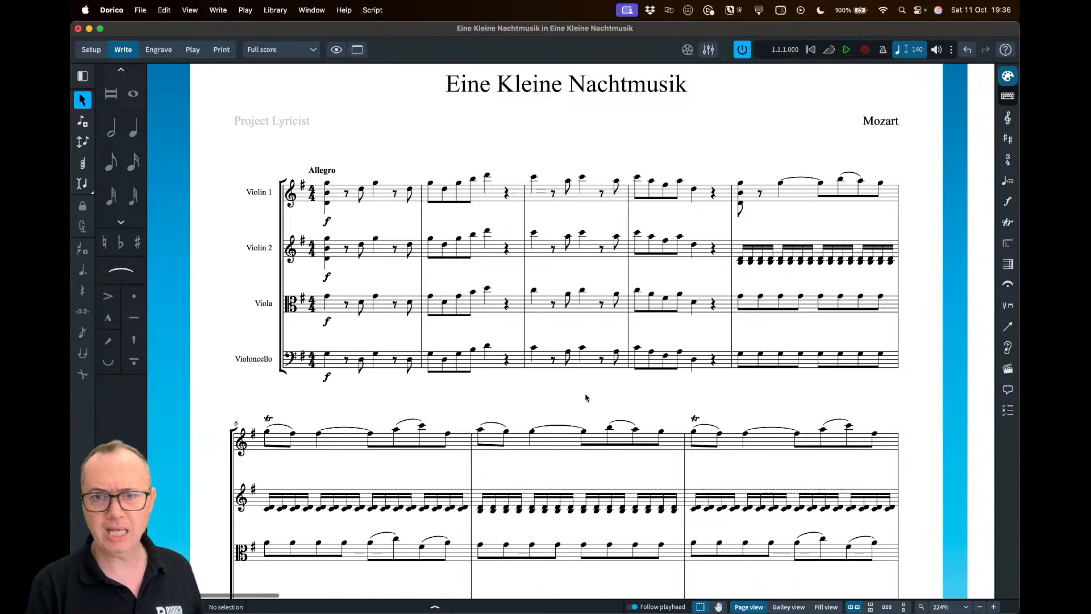
scroll(586, 398, "down", 10)
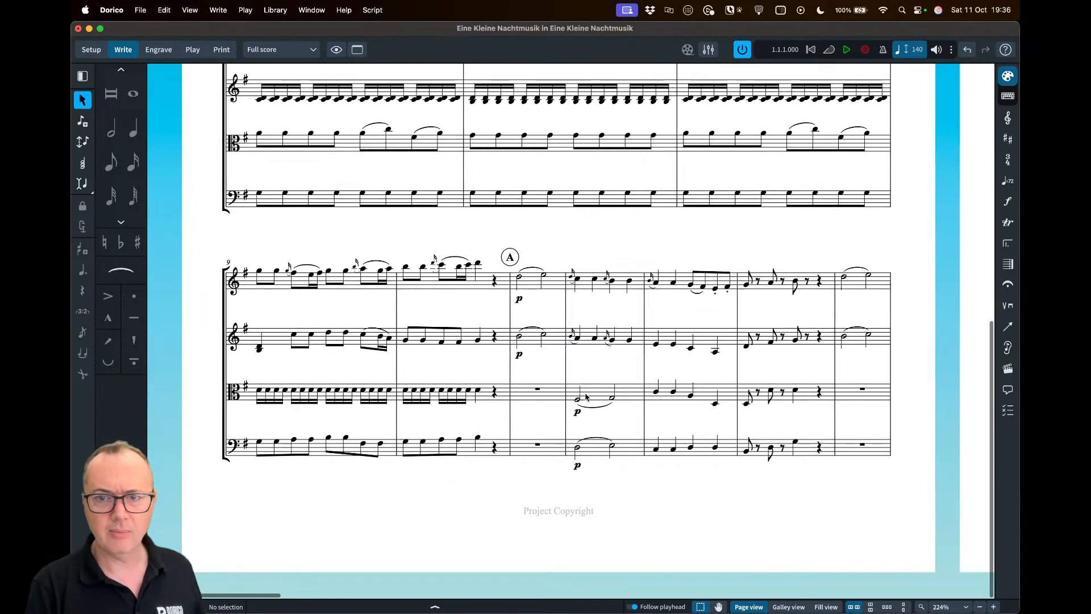
scroll(586, 398, "right", 10)
scroll(587, 395, "up", 3)
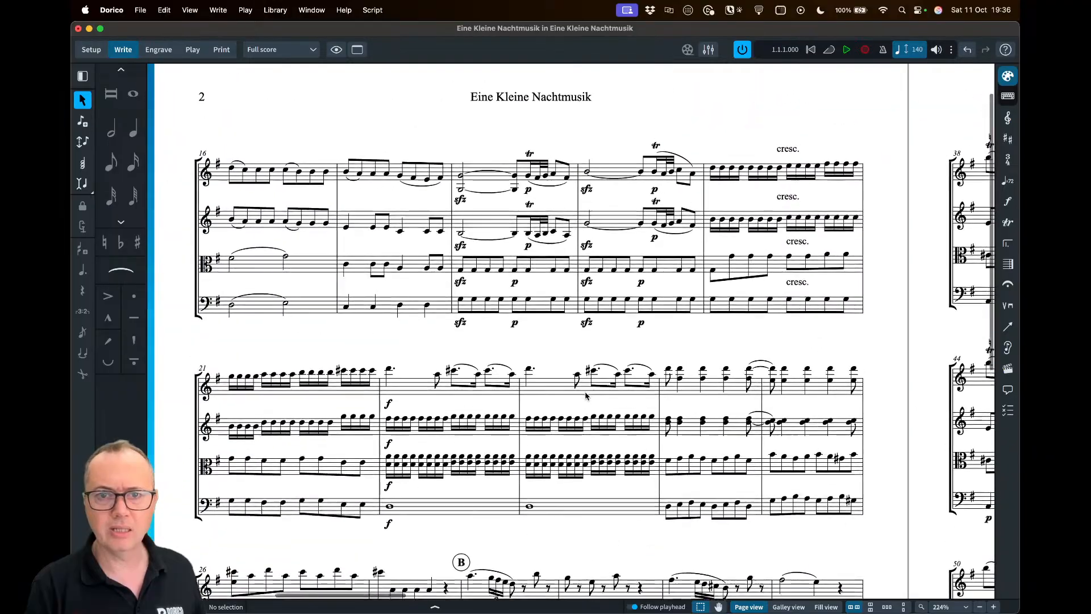
left_click(790, 140)
scroll(798, 145, "up", 3)
scroll(803, 149, "right", 2)
scroll(804, 149, "up", 2)
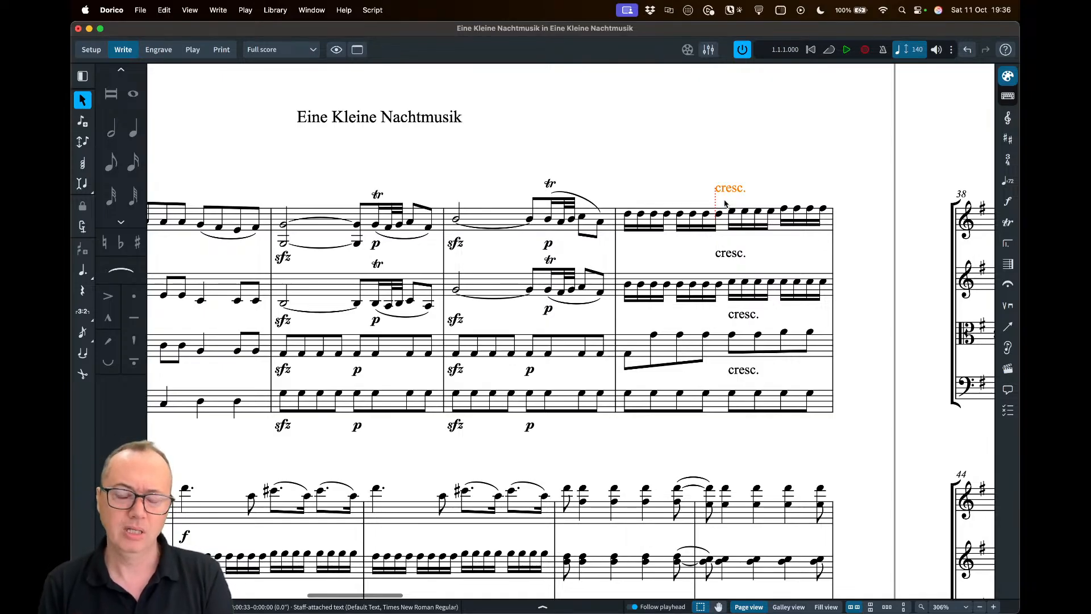
left_click(731, 257)
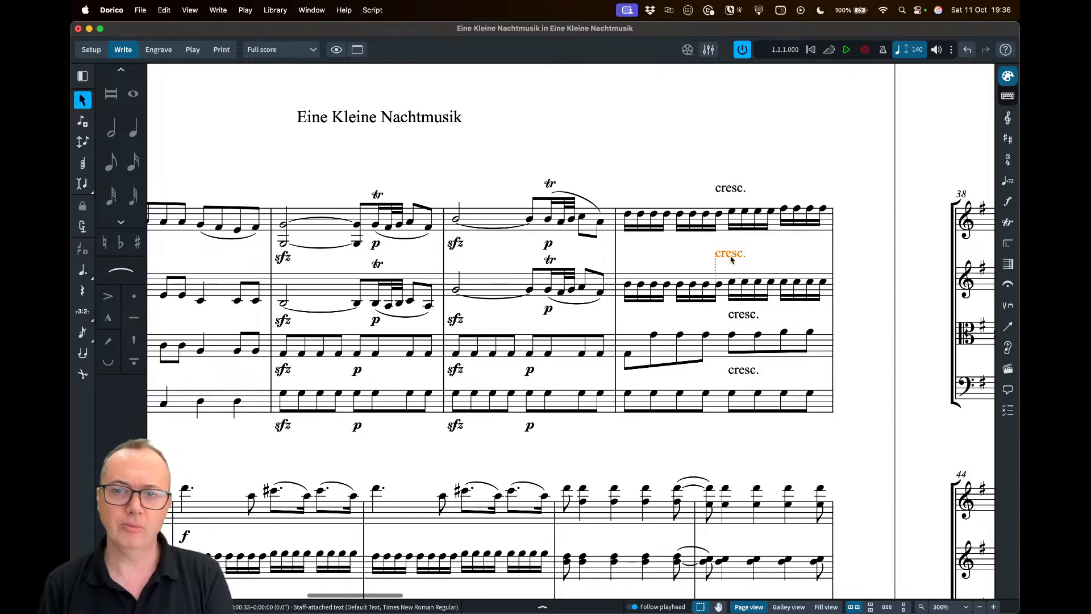
left_click(745, 316)
left_click(741, 372)
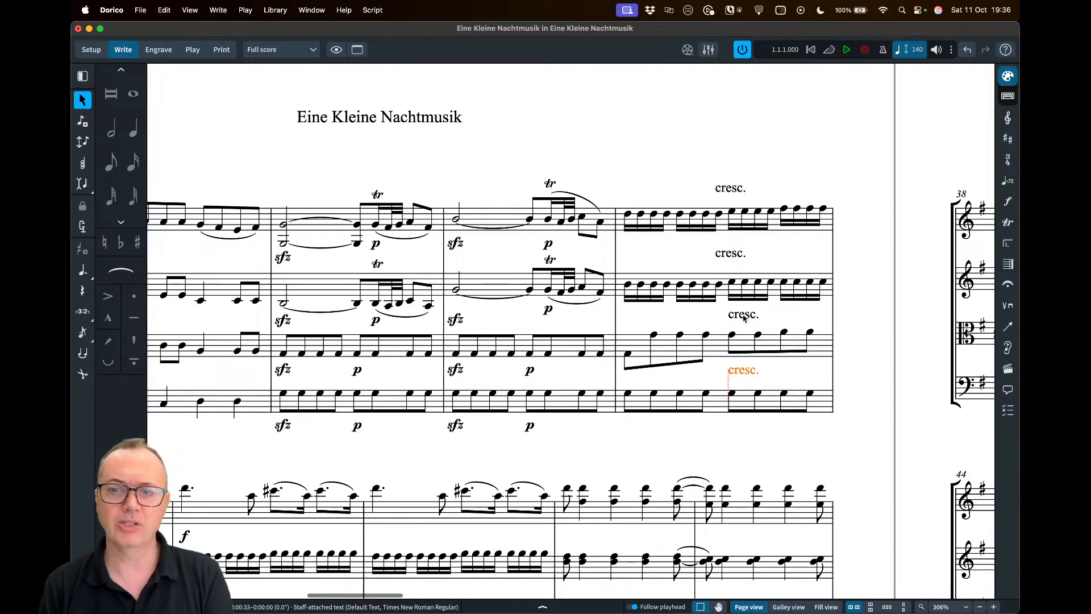
Flip the four imported cresc. texts in bar 20 below their staves and delete them all
left_click(734, 192)
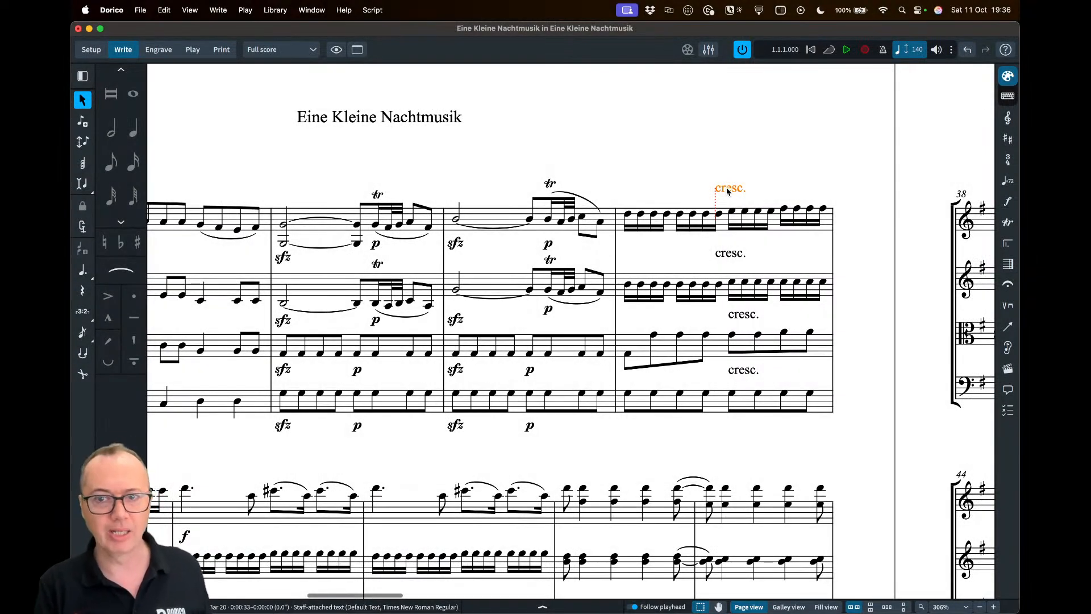
scroll(727, 191, "down", 2)
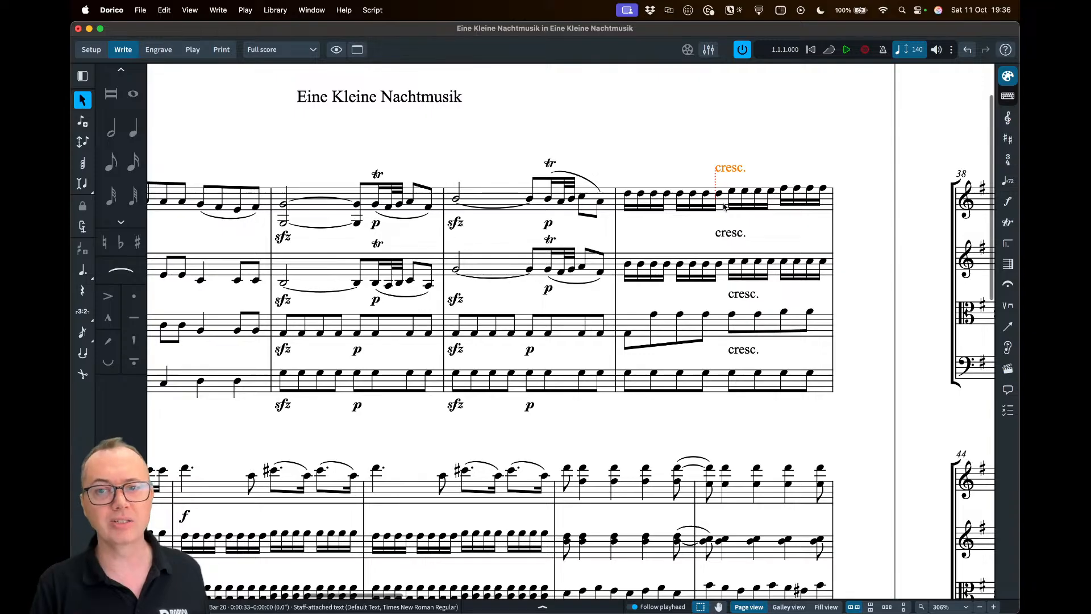
left_click(727, 238, "super")
left_click(739, 300, "super")
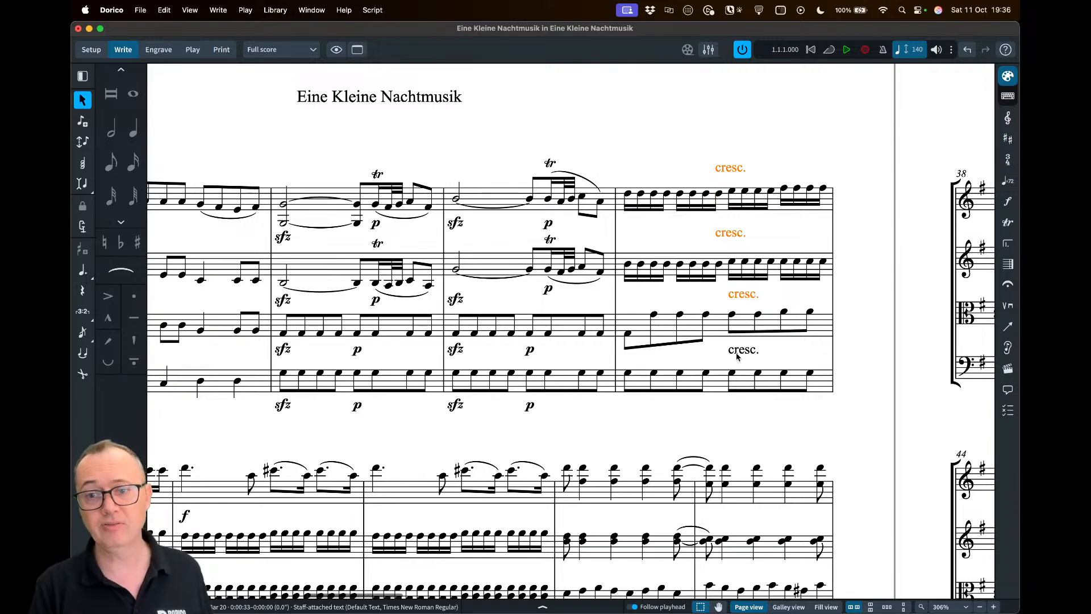
left_click(737, 358, "super")
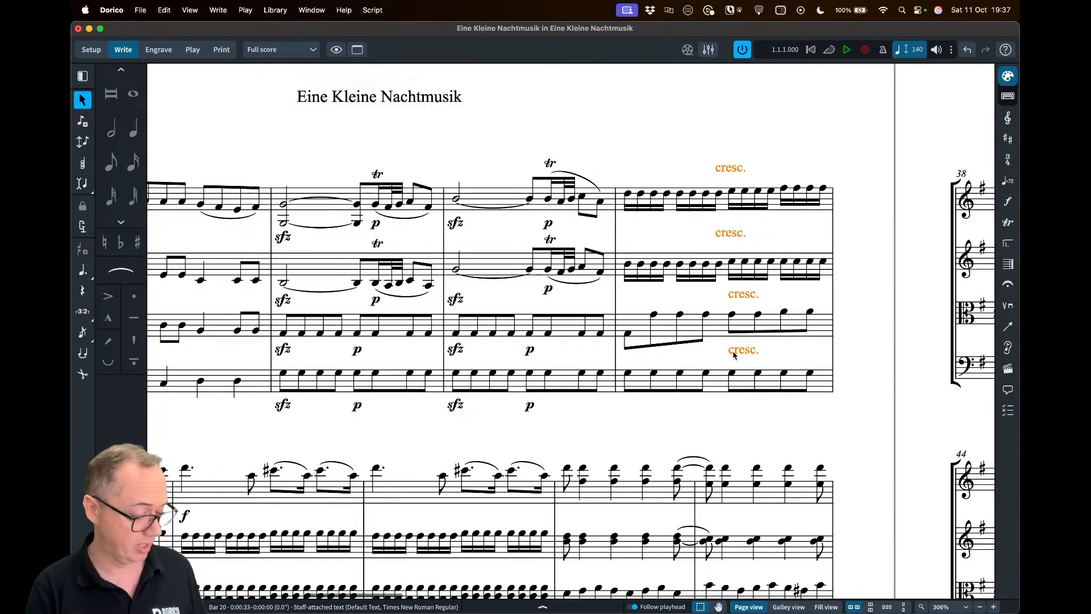
key("f")
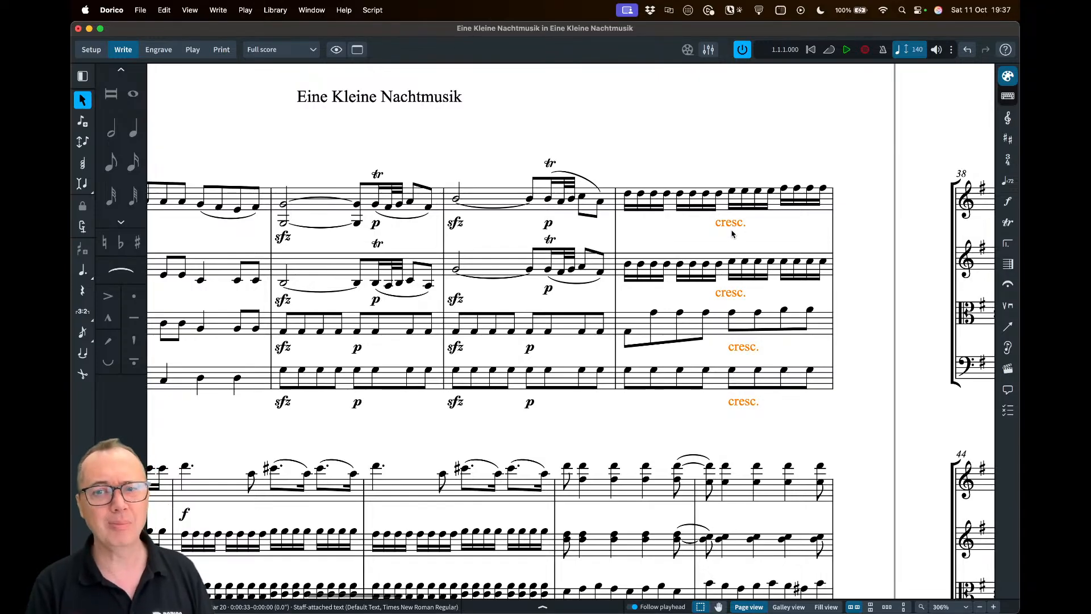
key("Delete")
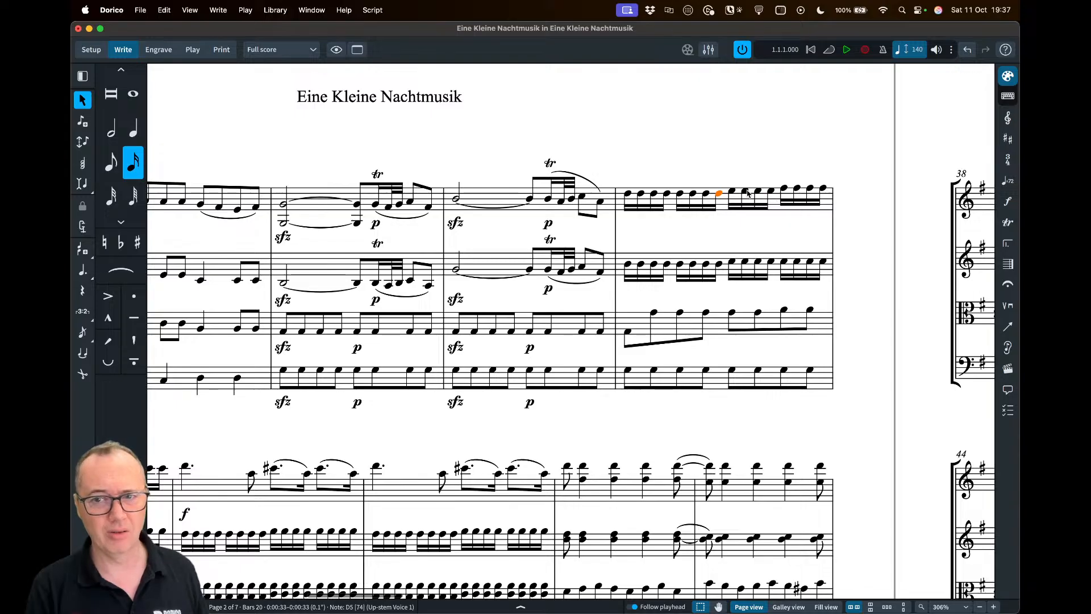
Add a cresc. dynamic to all four staves from beat 3 of bar 20 and extend the end of the Violoncello's one
left_click(732, 192)
left_click(732, 371, "shift")
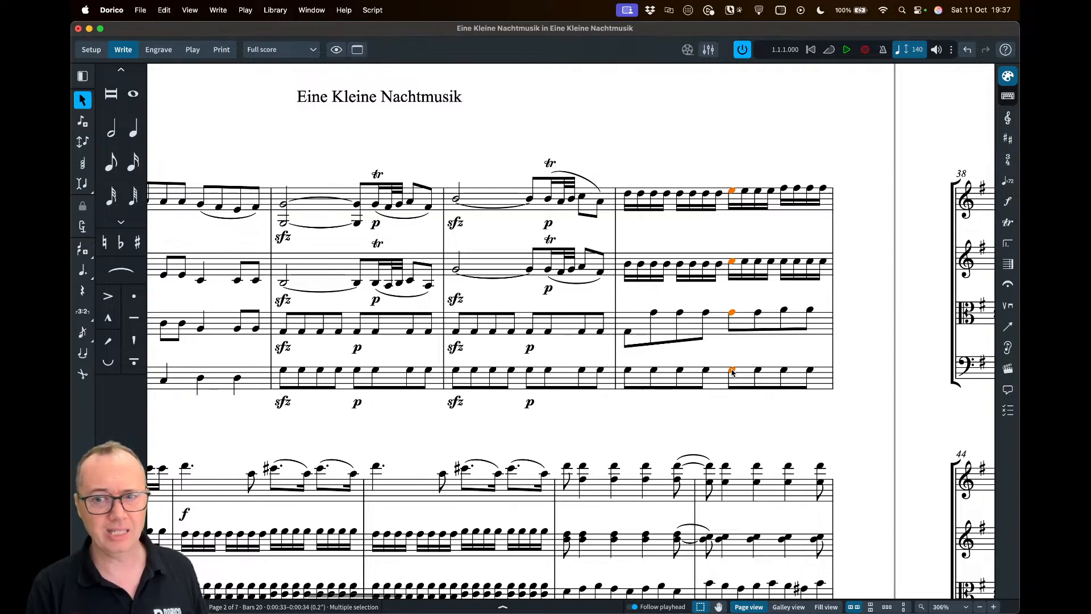
key("shift+d")
type("cresc")
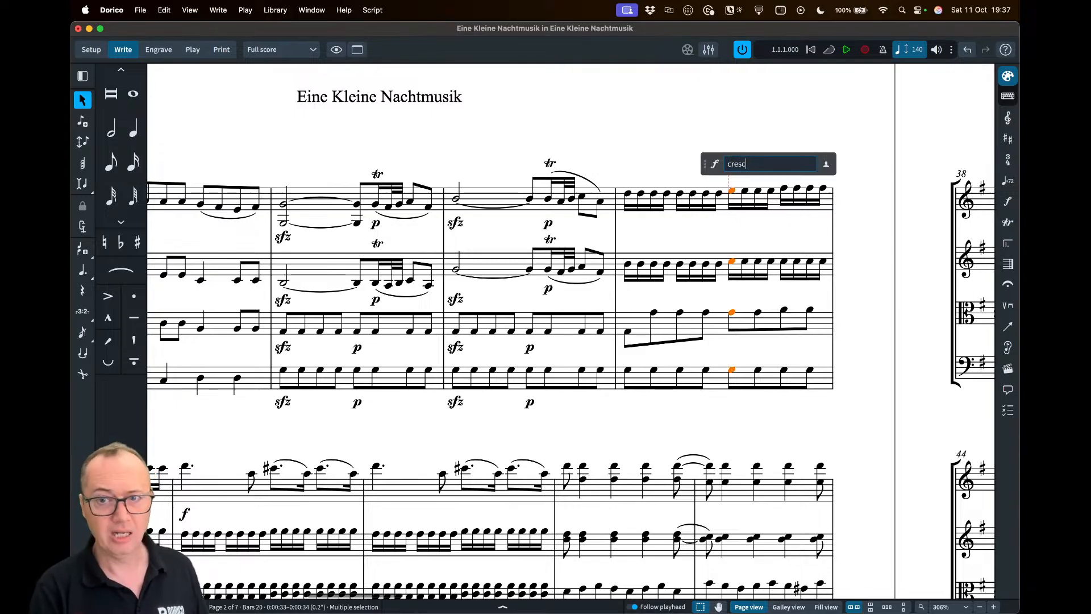
key("Return")
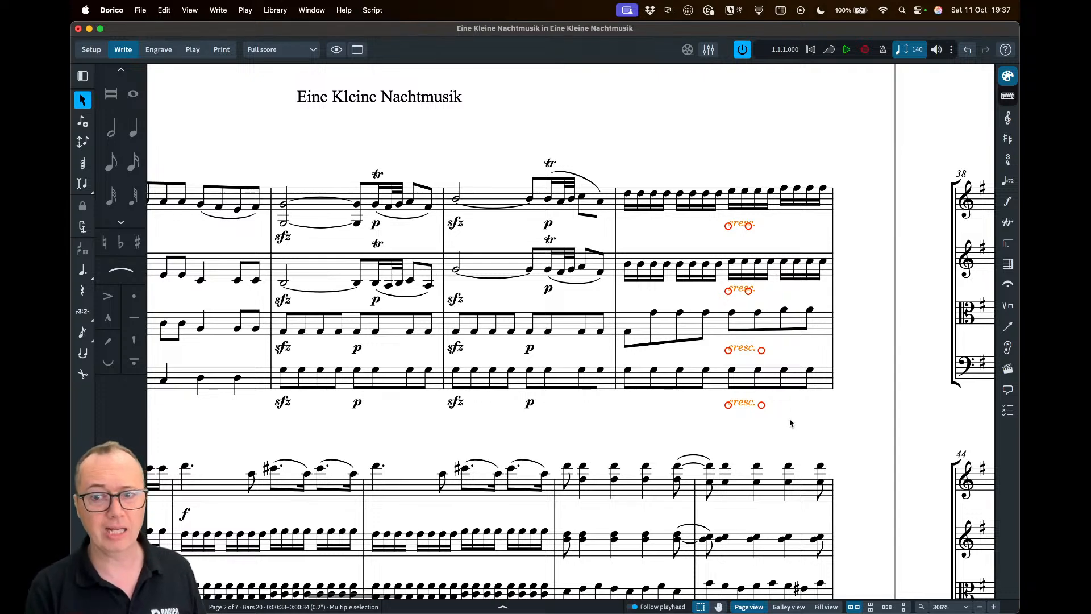
left_click_drag(764, 407, 803, 408)
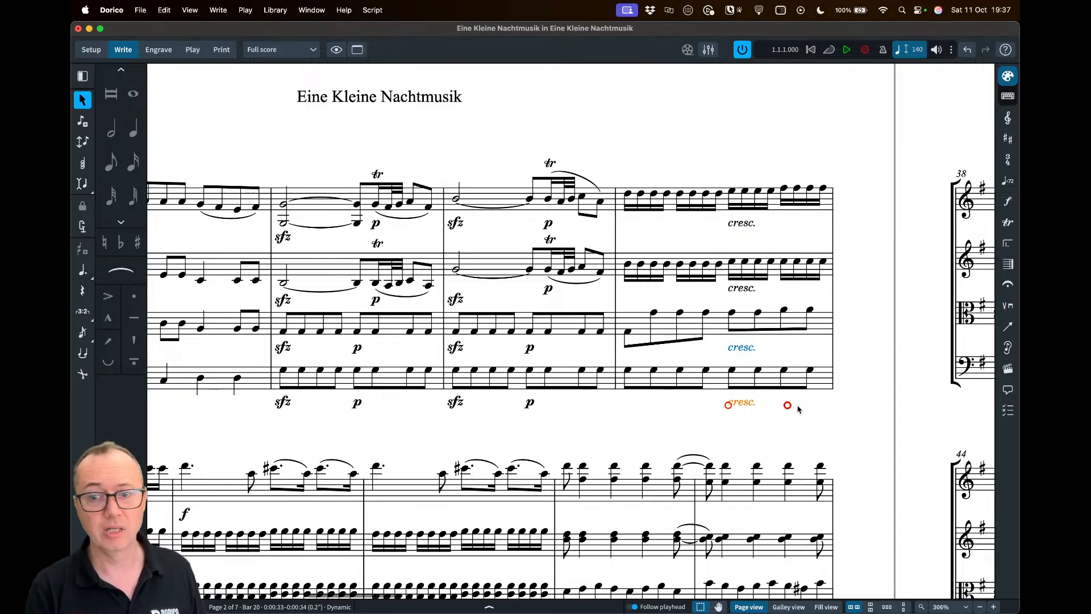
Undo the last lengthening of the Violoncello's cresc. in bar 20 and clear the selection
key("super+z")
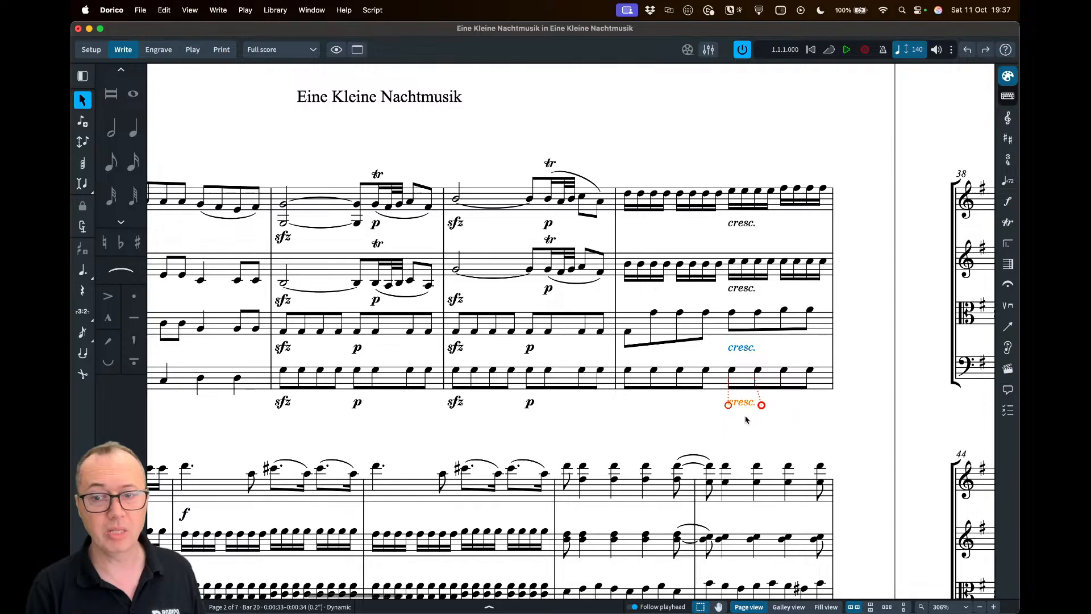
left_click(746, 419)
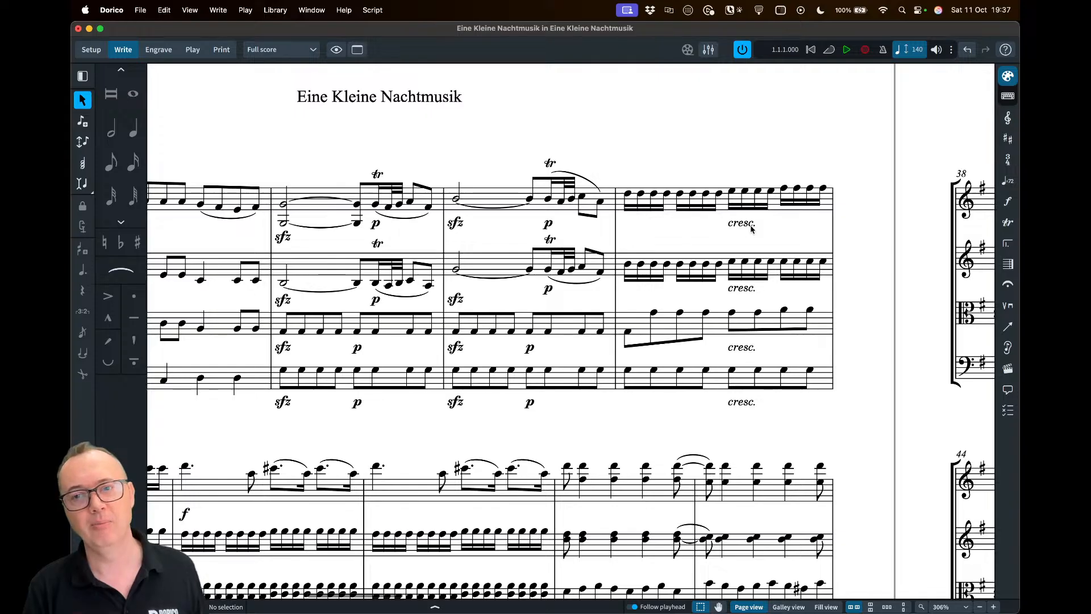
Look over page 2 of the score from bar 16 down to its last system
scroll(751, 228, "down", 2)
scroll(752, 229, "left", 2)
scroll(751, 228, "down", 3)
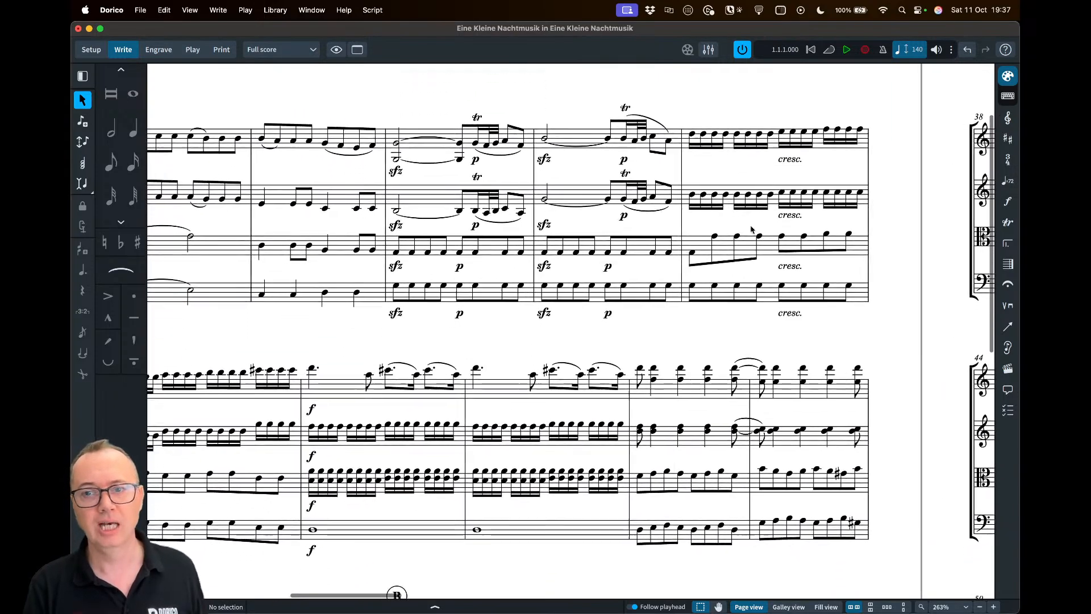
scroll(751, 229, "left", 2)
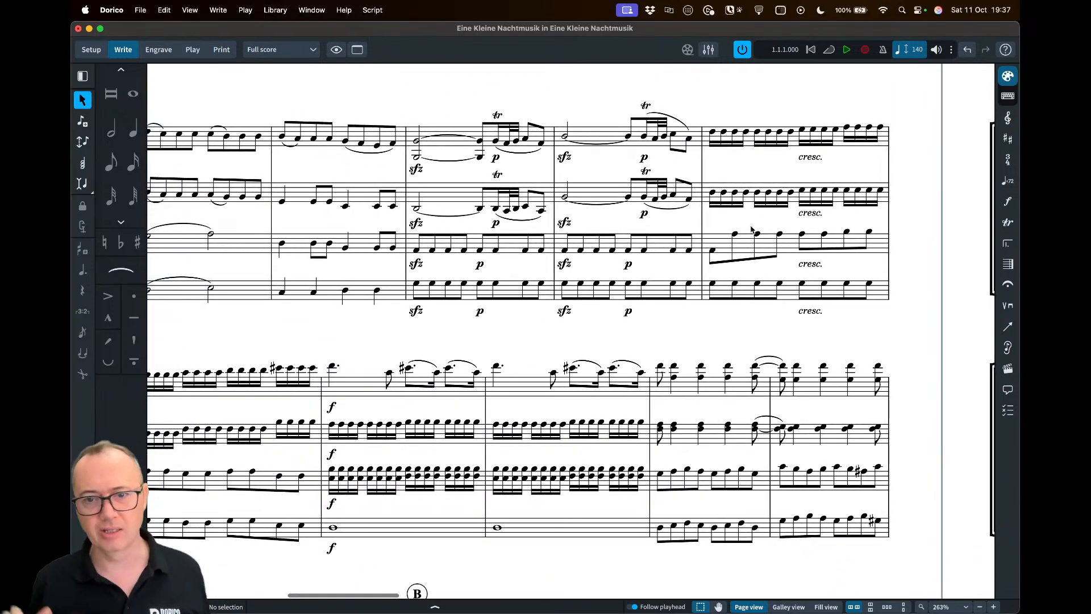
scroll(751, 228, "left", 2)
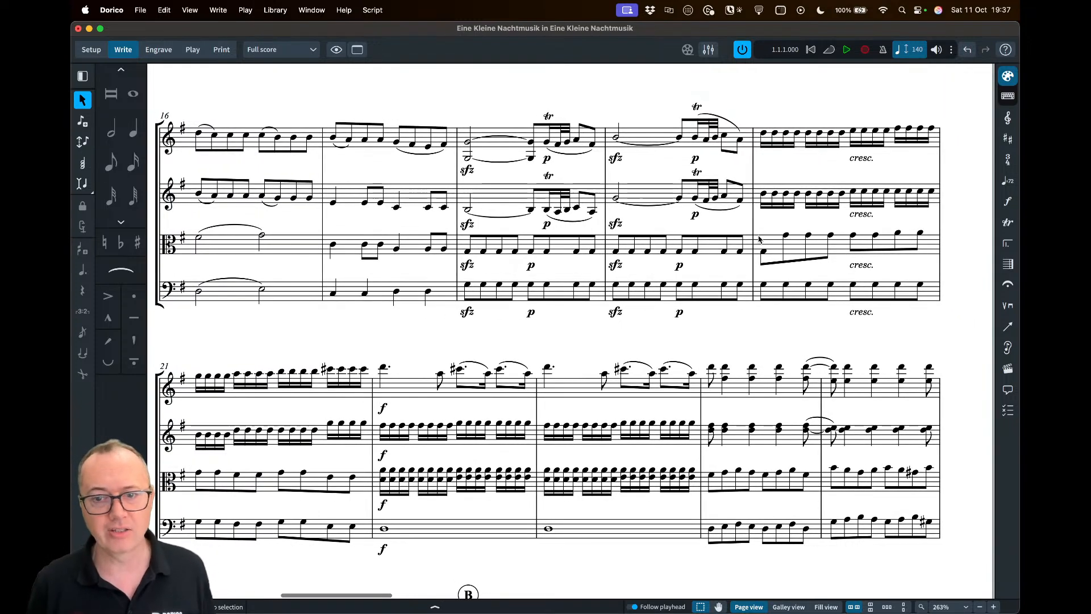
scroll(851, 205, "down", 1)
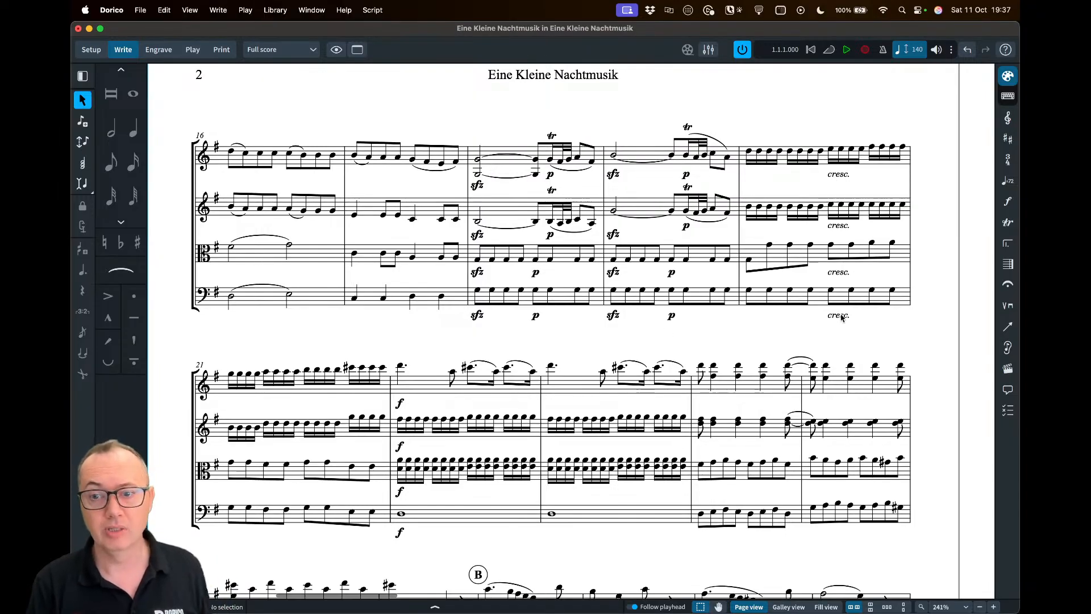
scroll(693, 323, "down", 10)
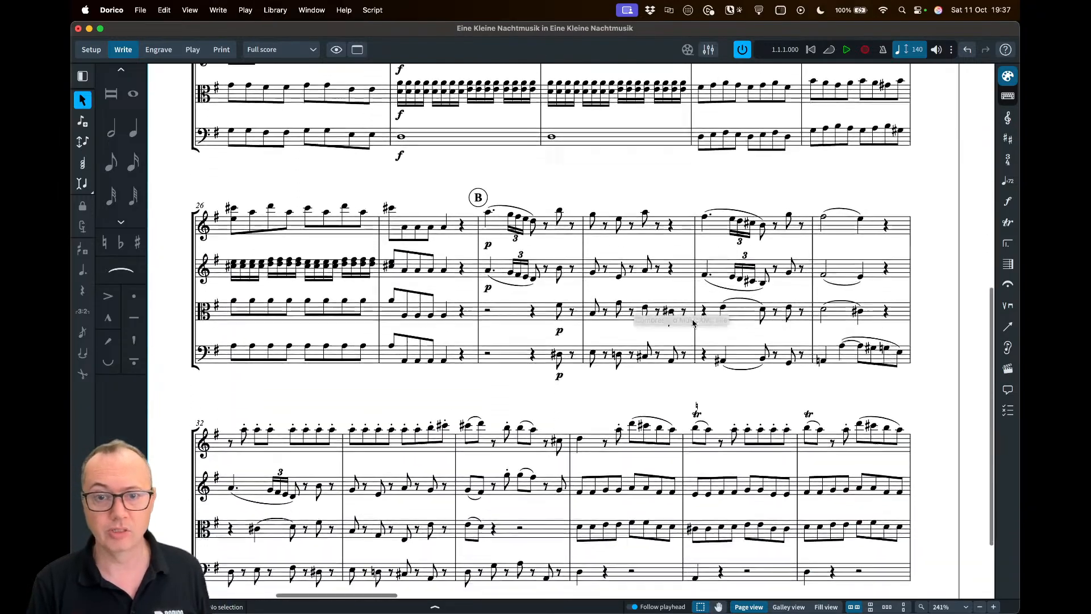
scroll(694, 323, "down", 3)
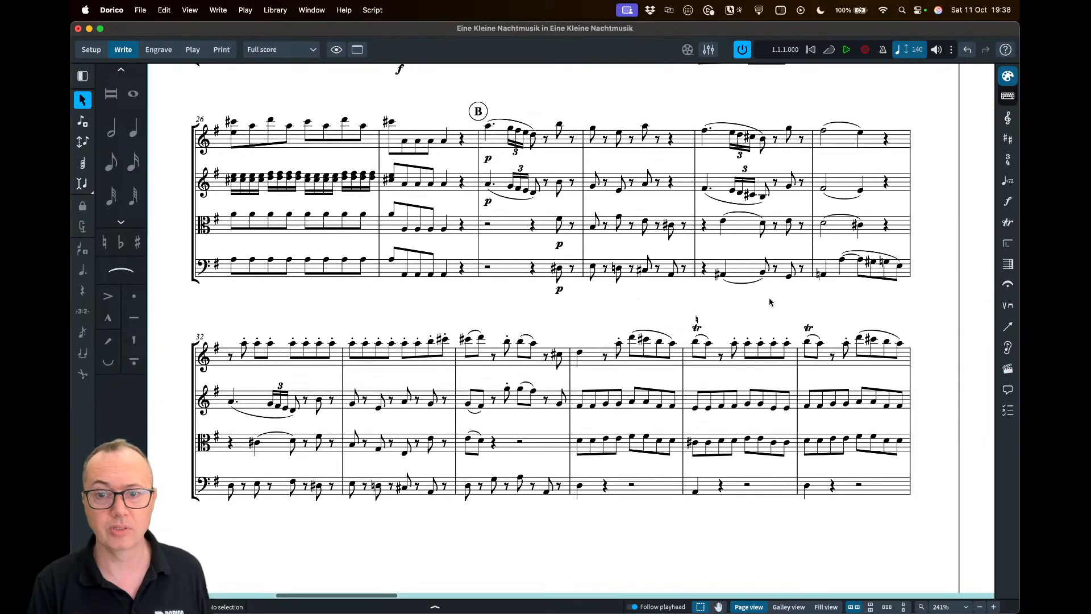
Examine the end and start repeat barline at bar 56 on page 3, and clear the selection
scroll(771, 303, "right", 15)
scroll(771, 303, "down", 5)
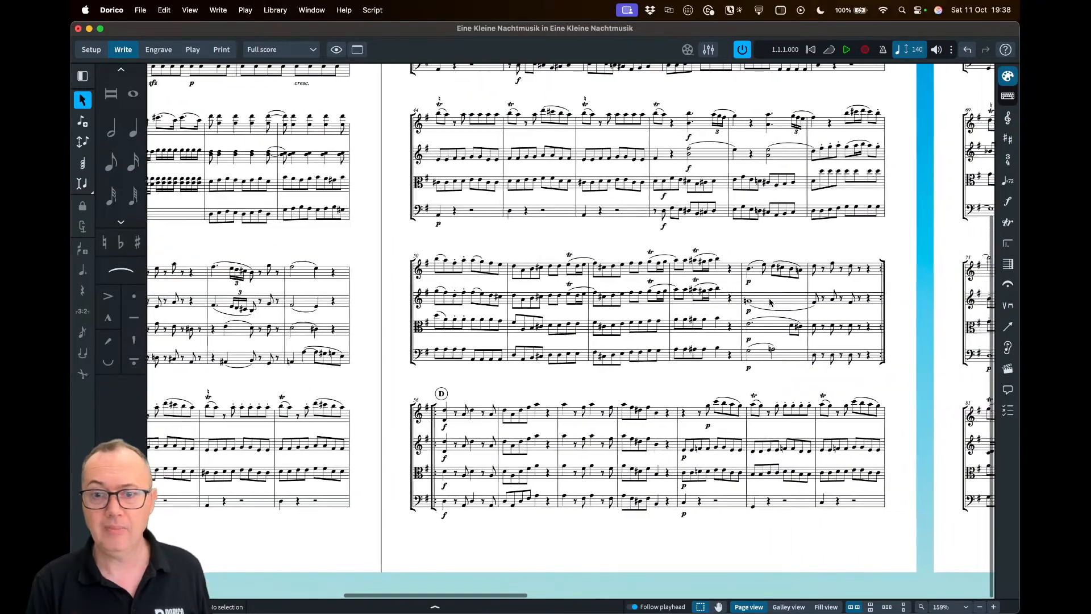
left_click(874, 273)
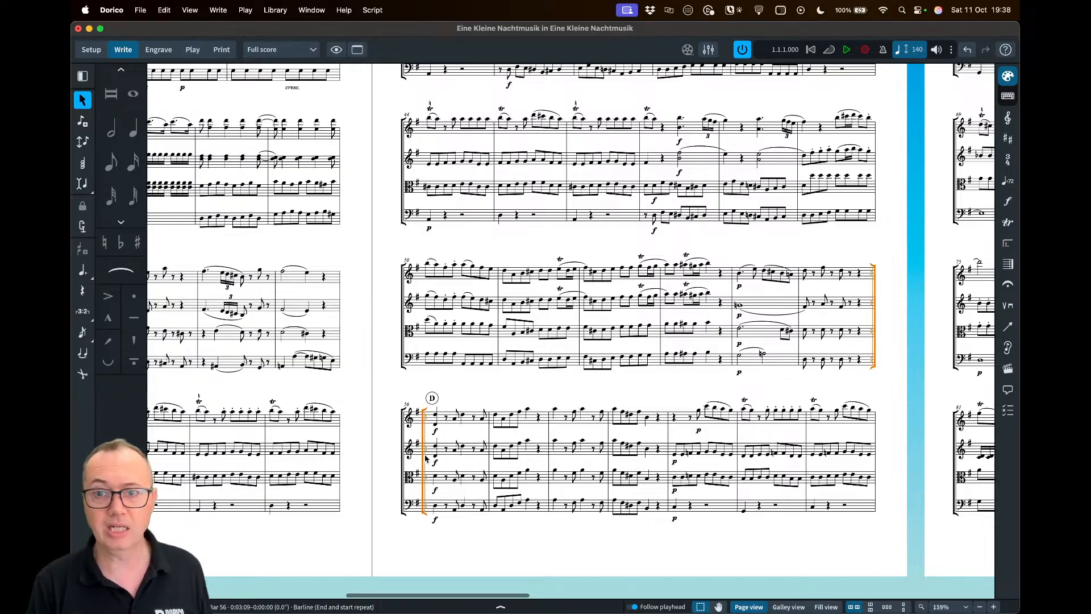
scroll(418, 435, "up", 10)
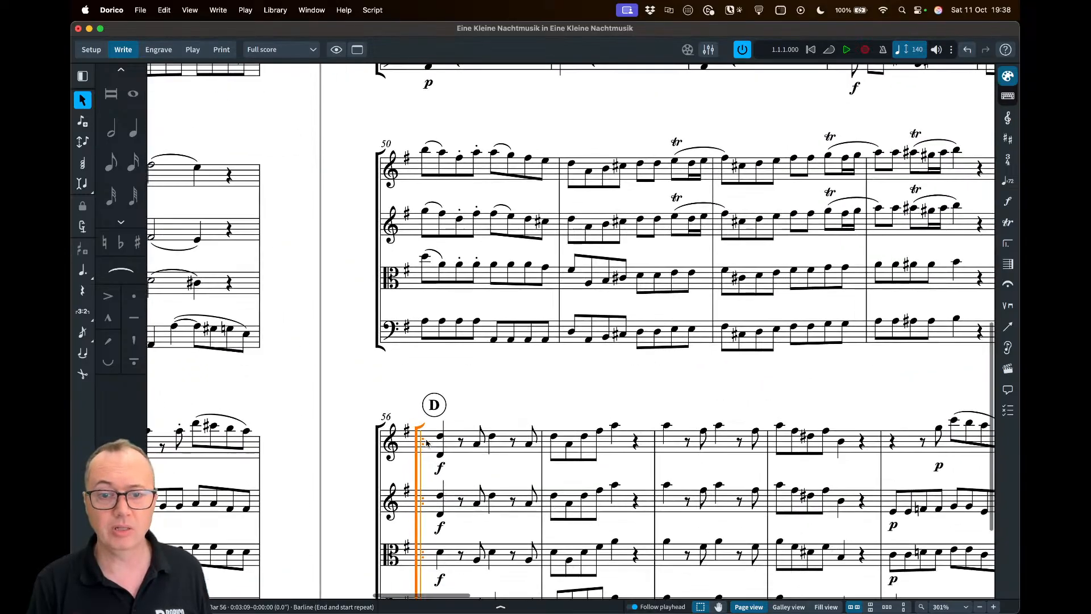
key("Escape")
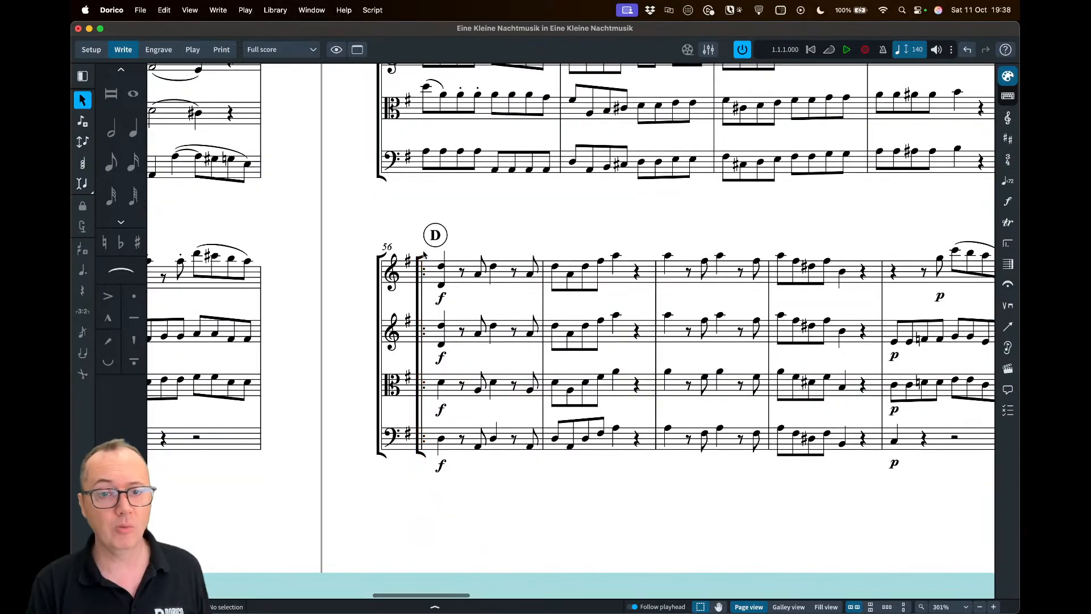
Set the wings on repeat barlines to Do not show wings in the Engraving Options, and apply it
left_click(275, 10)
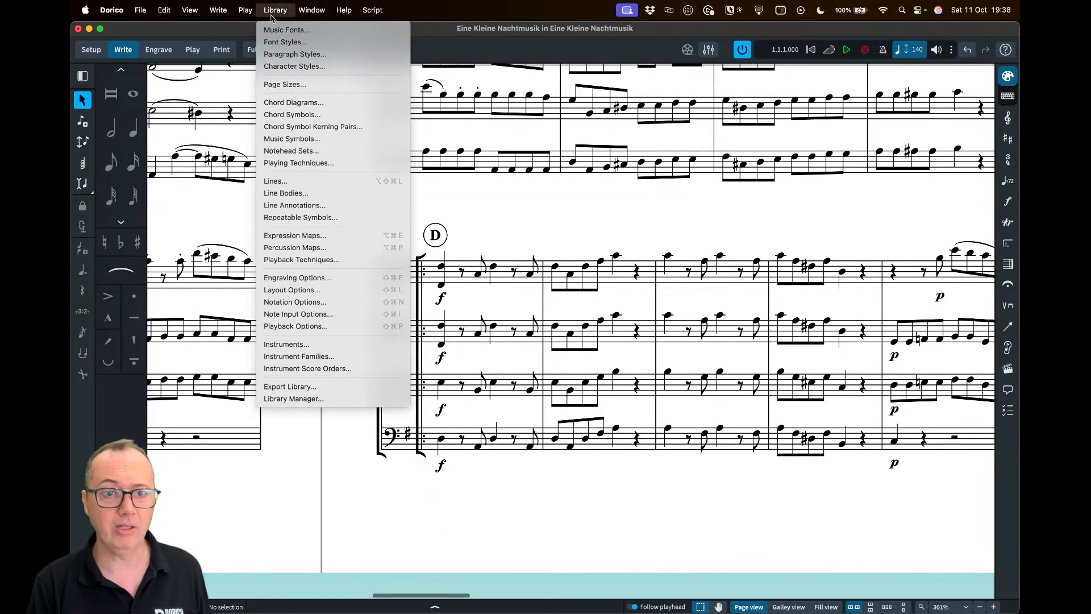
left_click(286, 278)
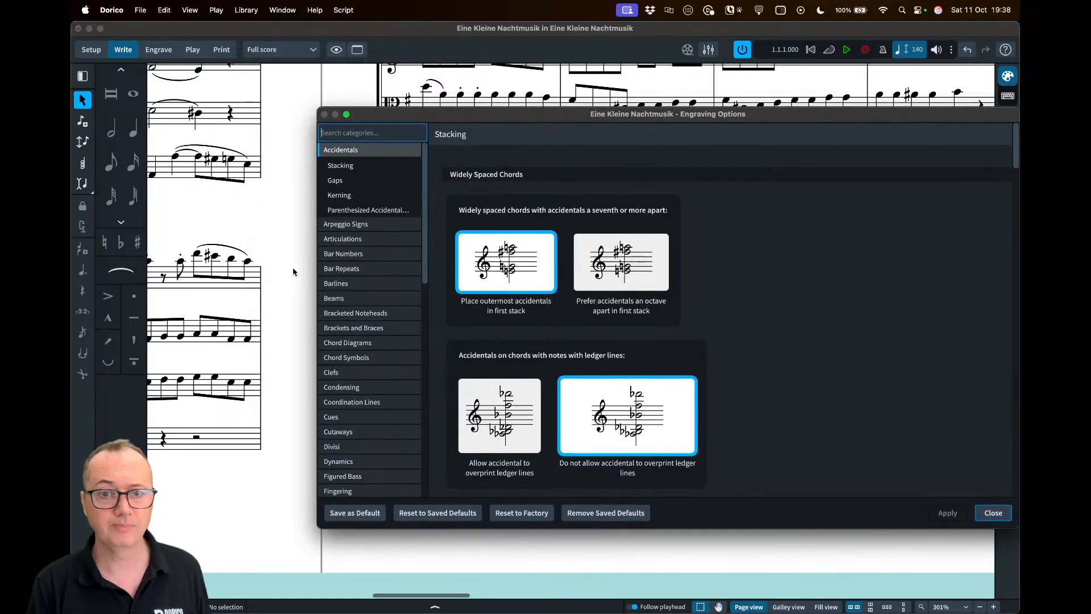
left_click(369, 281)
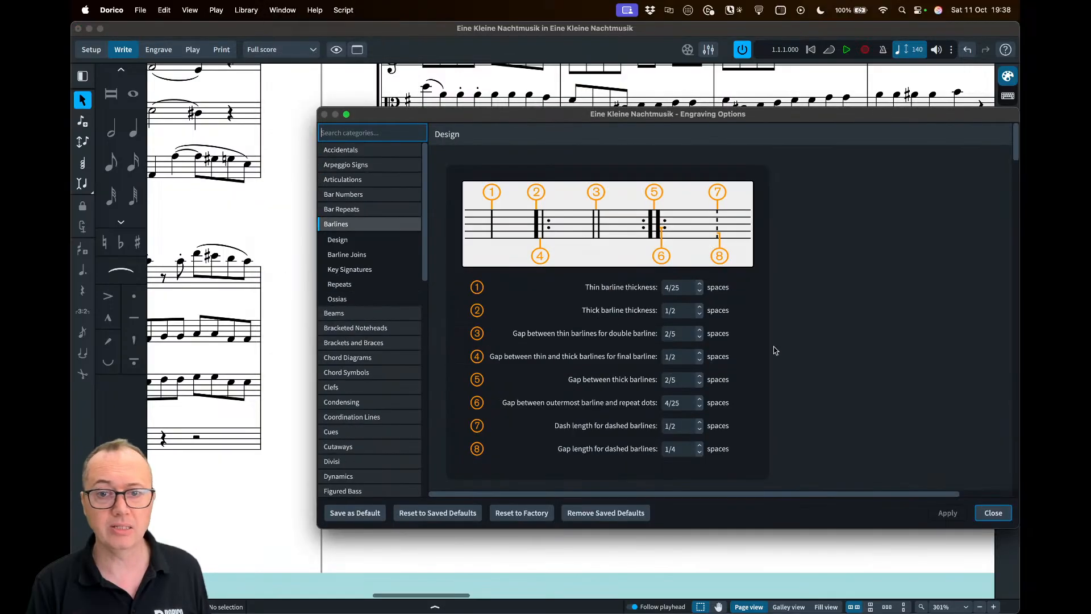
scroll(776, 348, "down", 10)
scroll(777, 348, "down", 15)
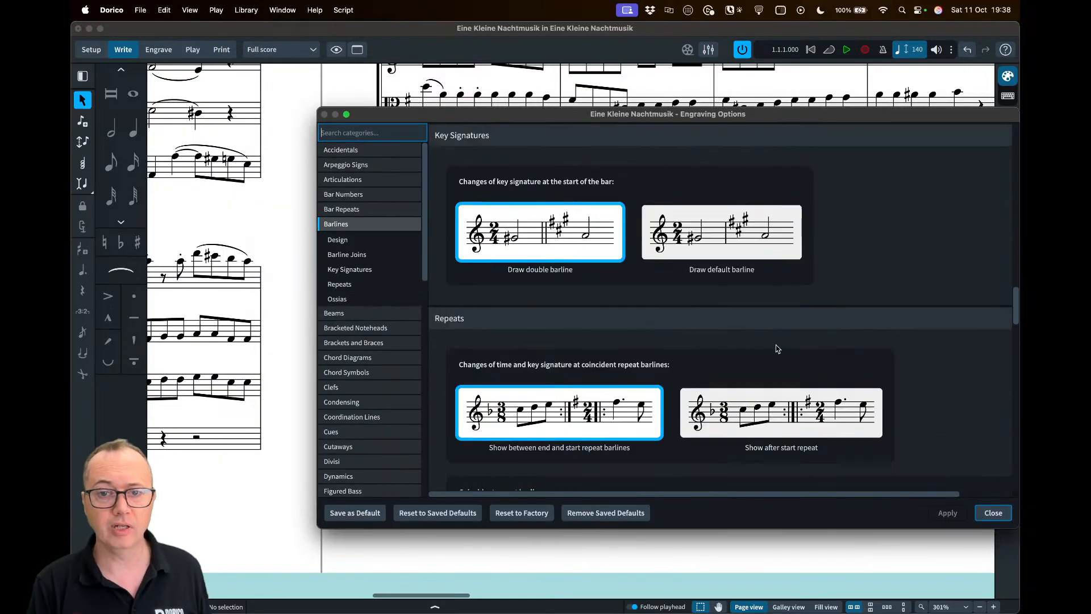
scroll(778, 346, "down", 10)
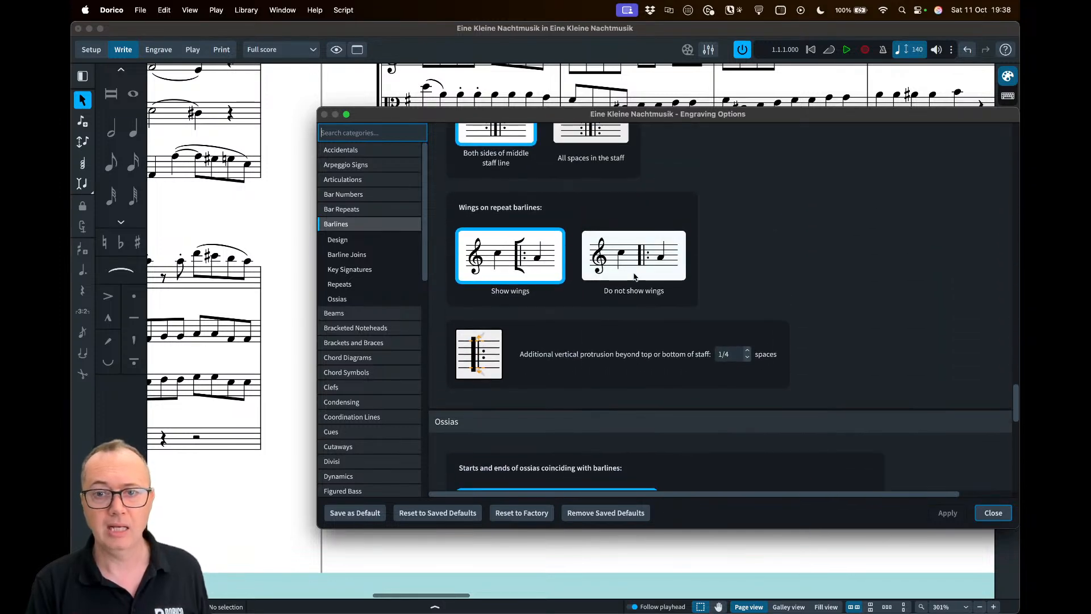
left_click(659, 257)
left_click(947, 513)
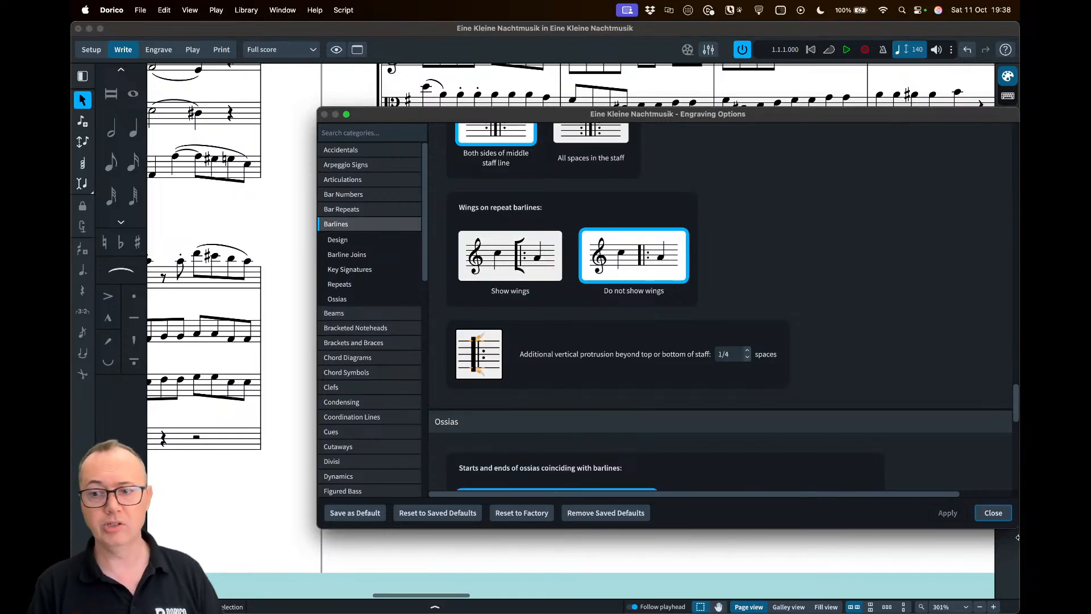
left_click(993, 513)
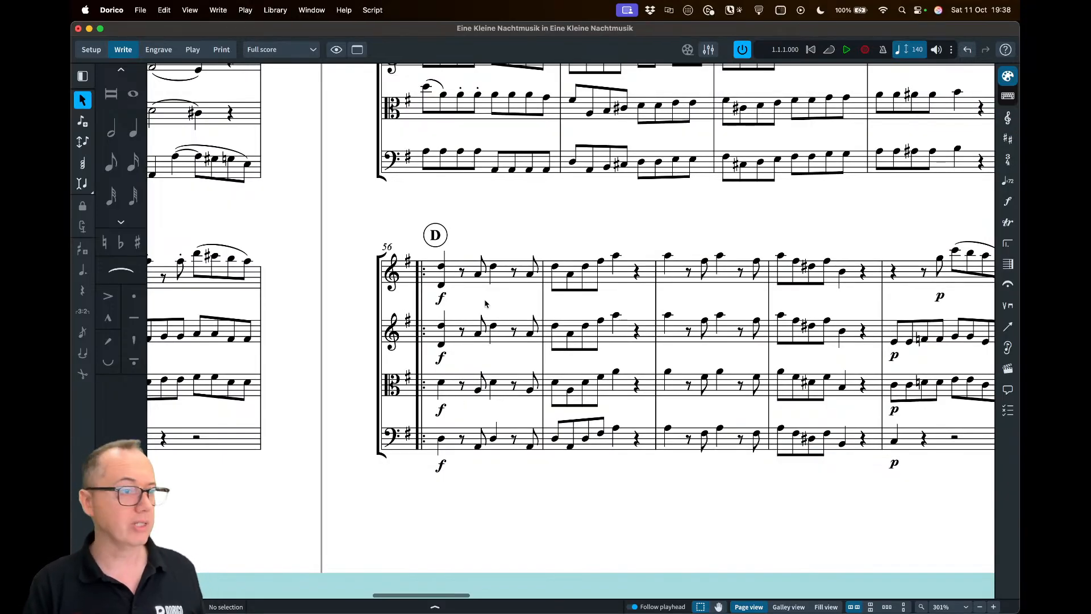
Review the repeat barlines and the rest of the score through page 7, and return to the first pages
scroll(509, 308, "down", 3)
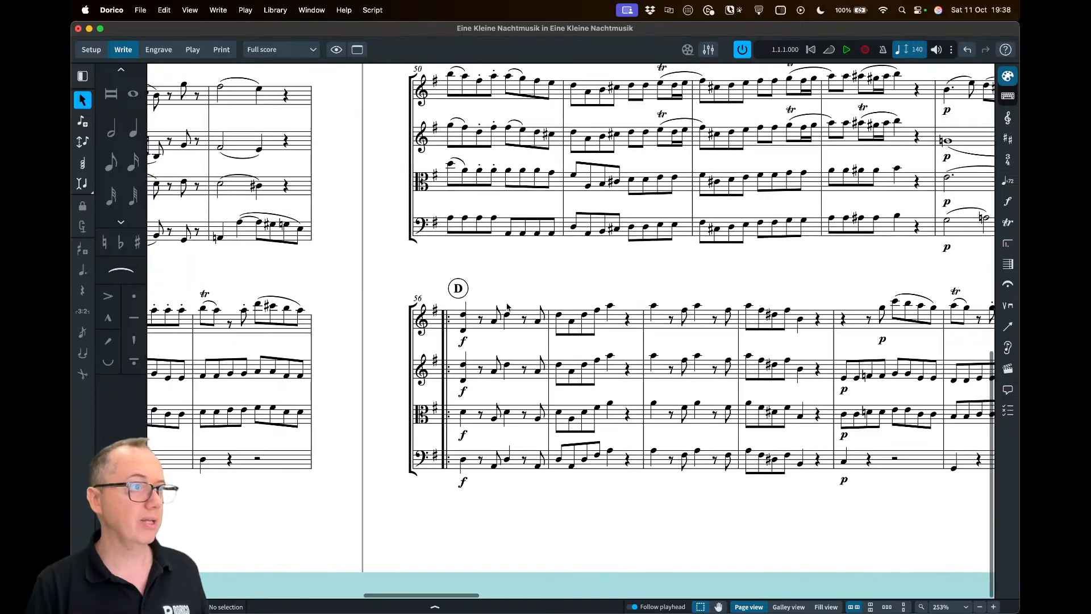
scroll(573, 275, "down", 5)
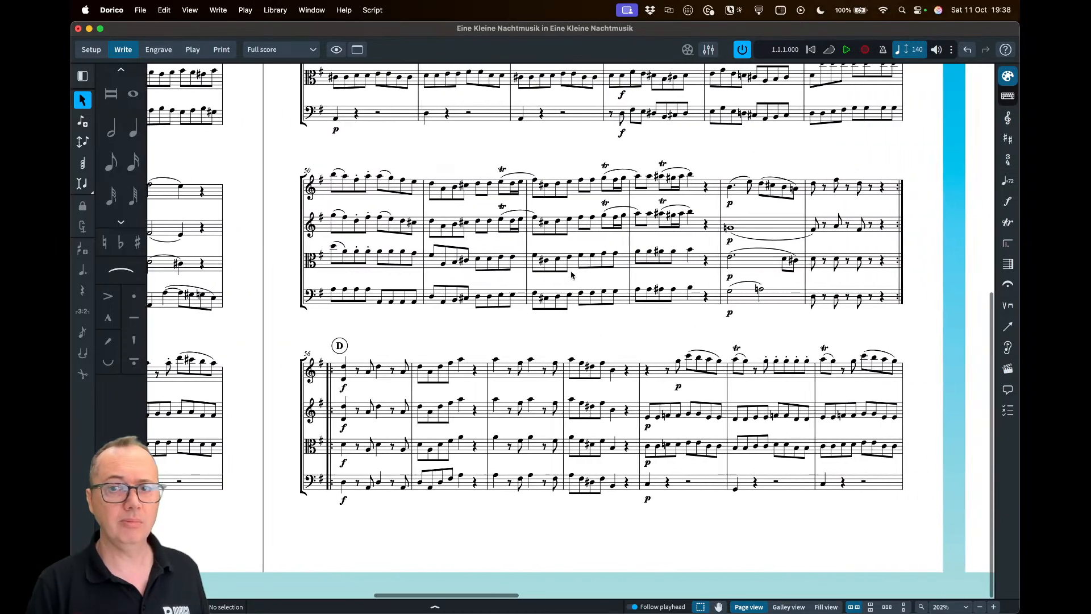
scroll(579, 277, "right", 20)
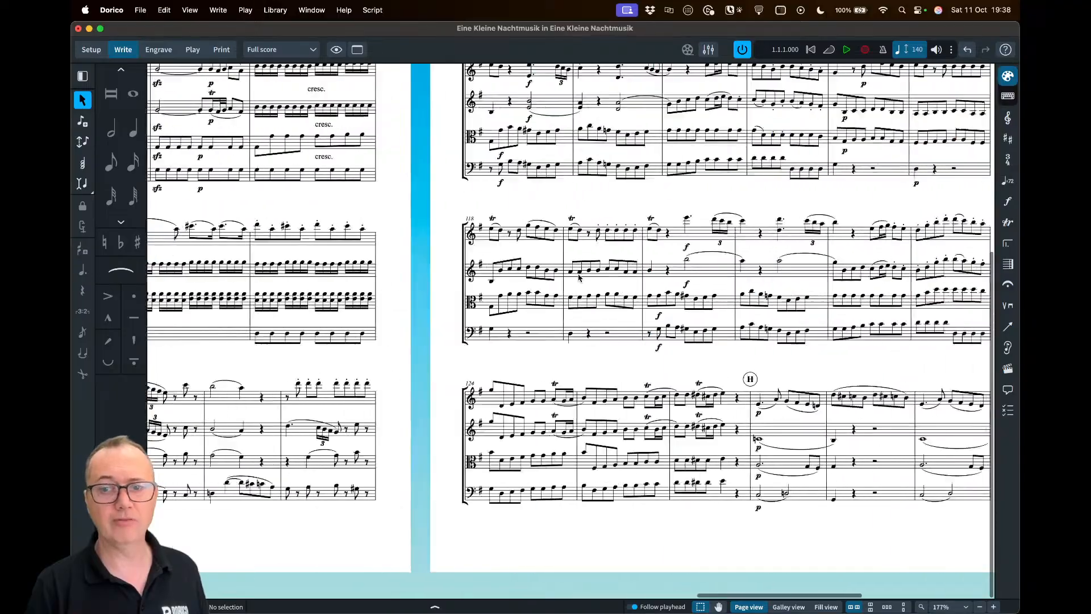
scroll(579, 277, "right", 5)
scroll(593, 285, "down", 3)
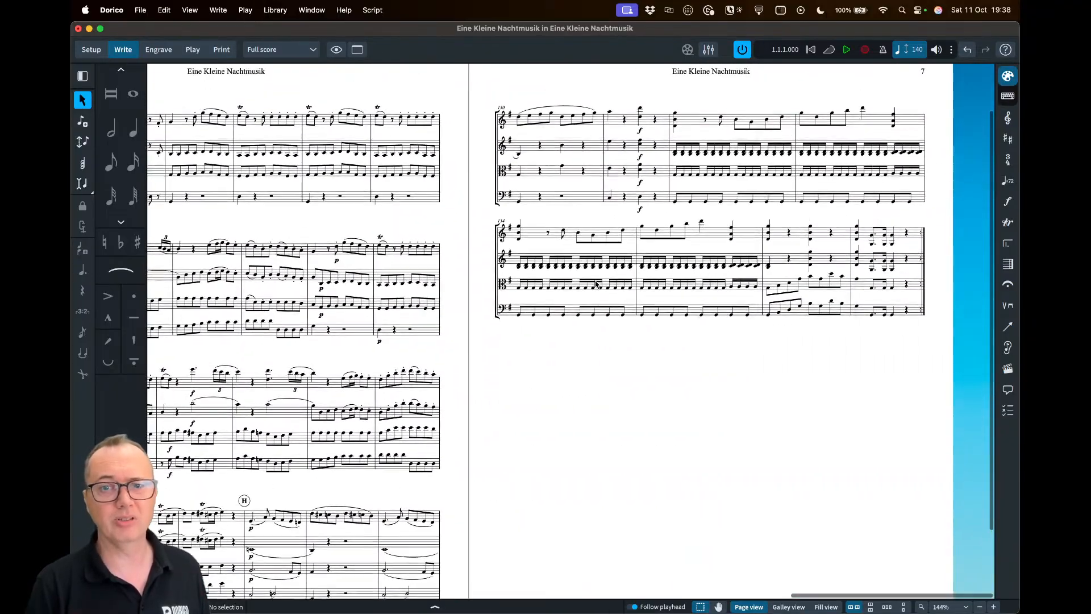
scroll(747, 371, "left", 2)
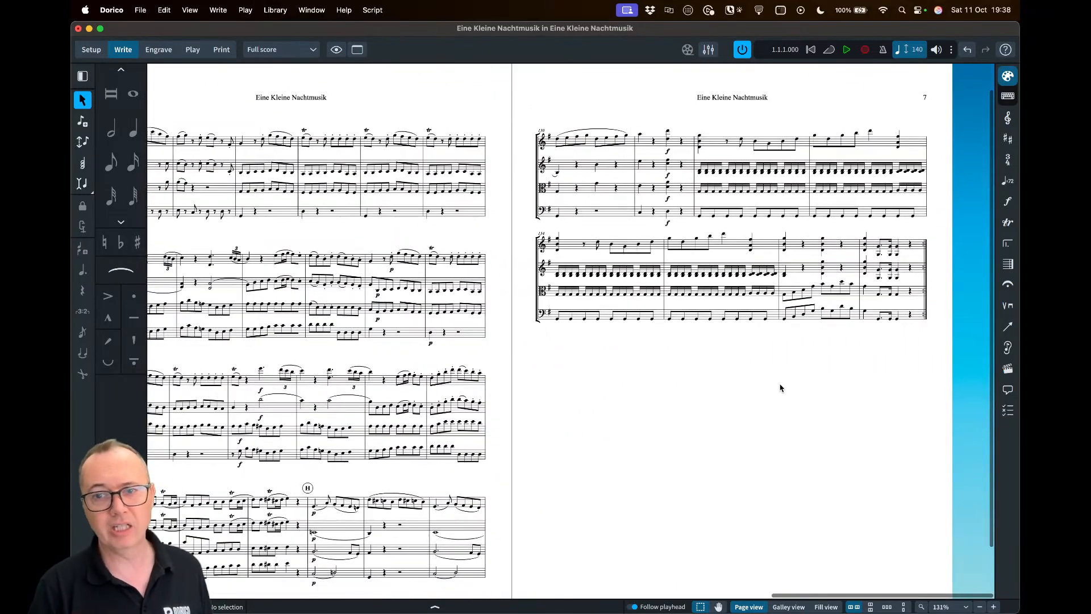
scroll(606, 378, "left", 10)
scroll(587, 380, "down", 2)
scroll(587, 379, "left", 15)
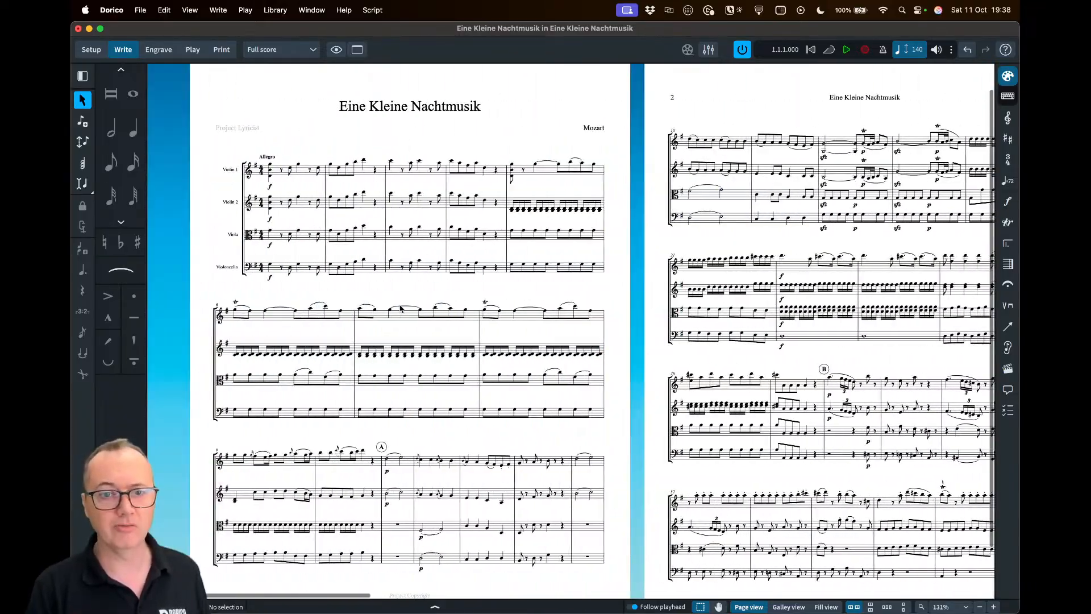
scroll(395, 292, "down", 1)
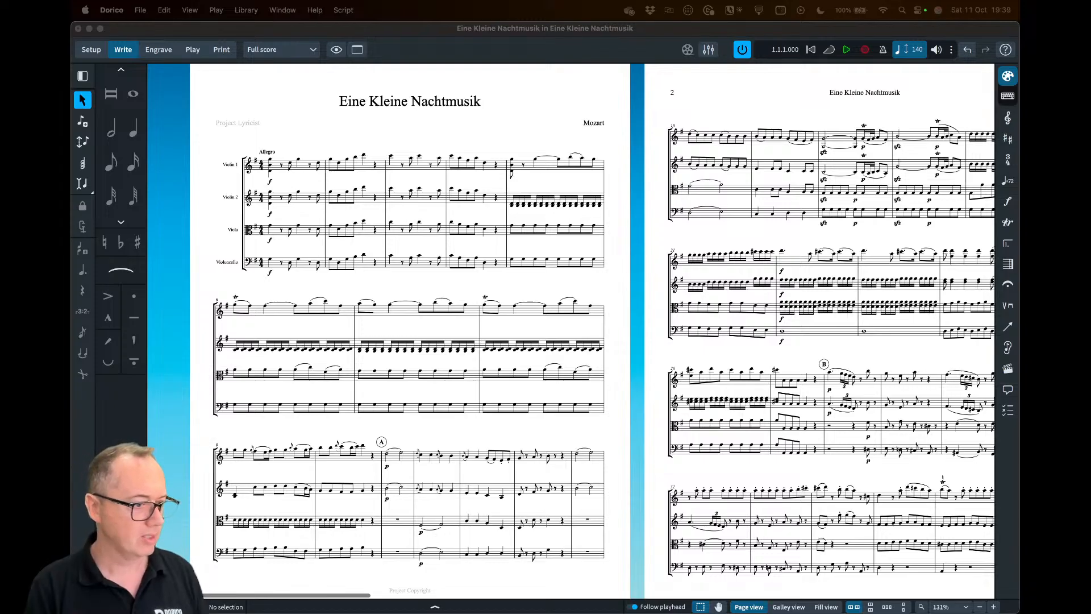
scroll(514, 273, "right", 5)
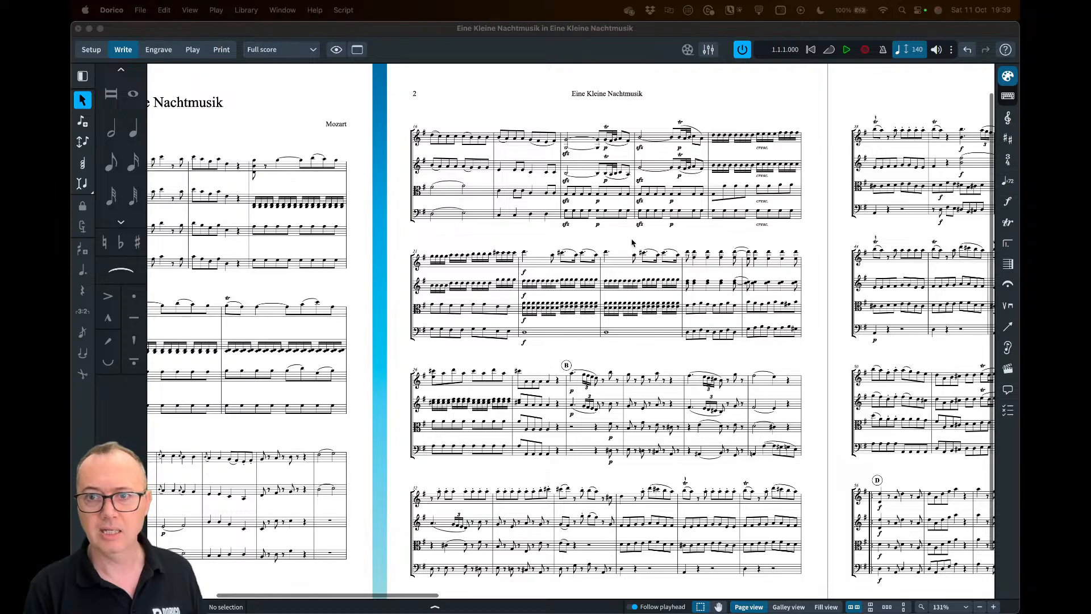
Examine the first slur in bar 22 of the Violin 1 staff on page 2
left_click(633, 242)
scroll(633, 242, "up", 5)
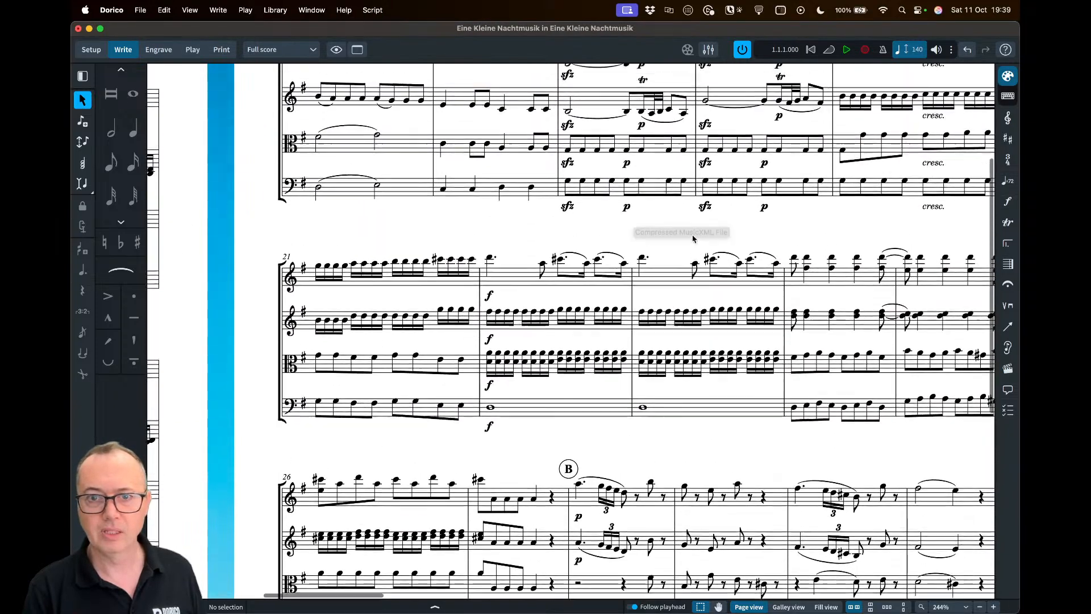
scroll(694, 239, "up", 2)
left_click(569, 310)
scroll(570, 311, "right", 2)
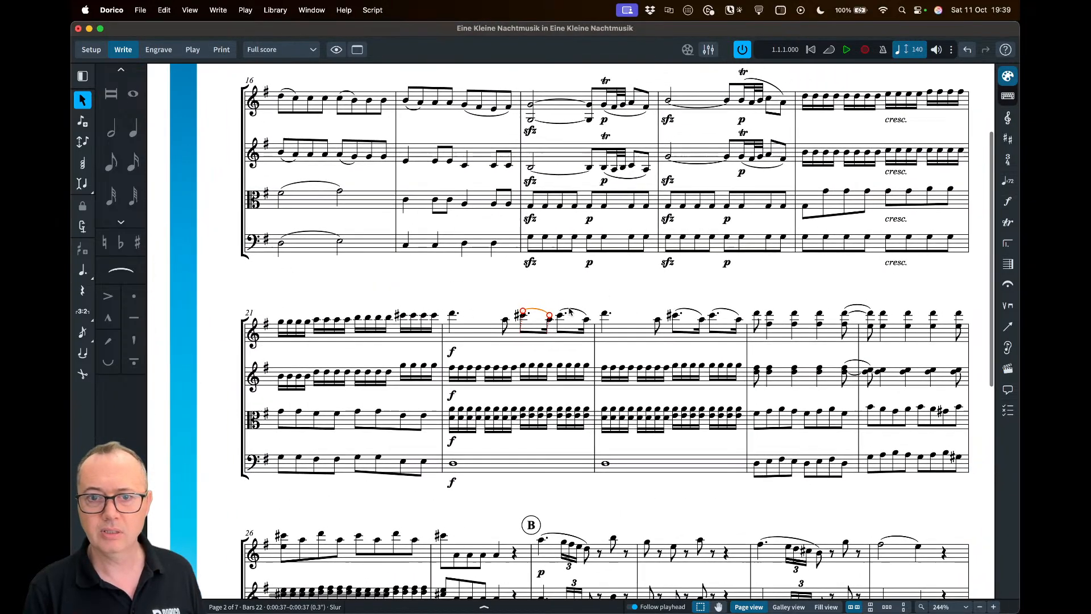
scroll(570, 311, "up", 3)
scroll(569, 311, "right", 2)
scroll(570, 311, "down", 3)
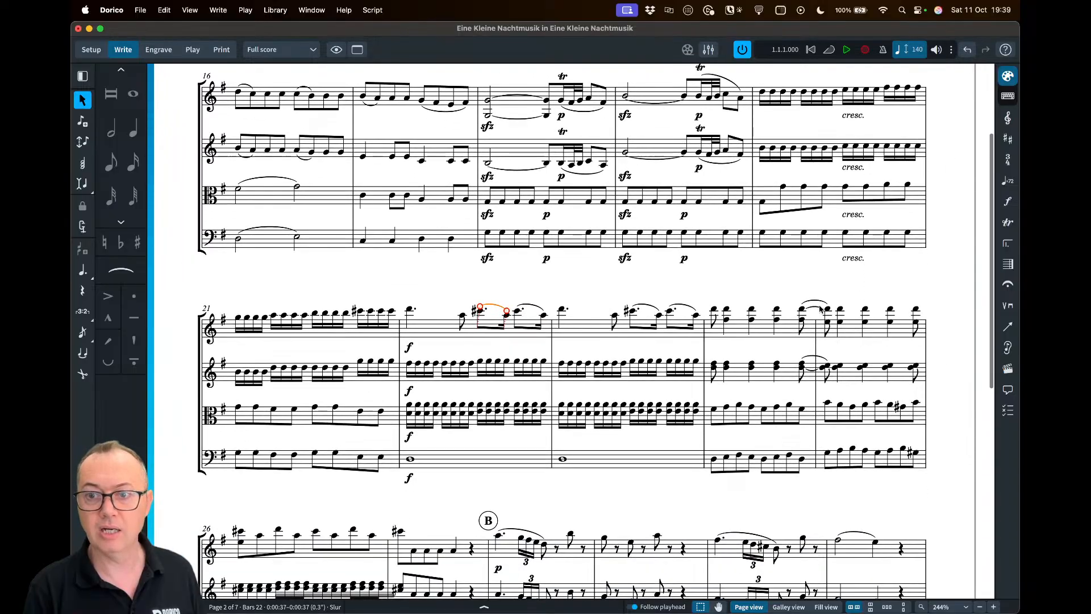
Check what kind of item each of the two curves joining bars 24 and 25 in Violin 1 is
left_click(819, 310)
scroll(820, 312, "up", 3)
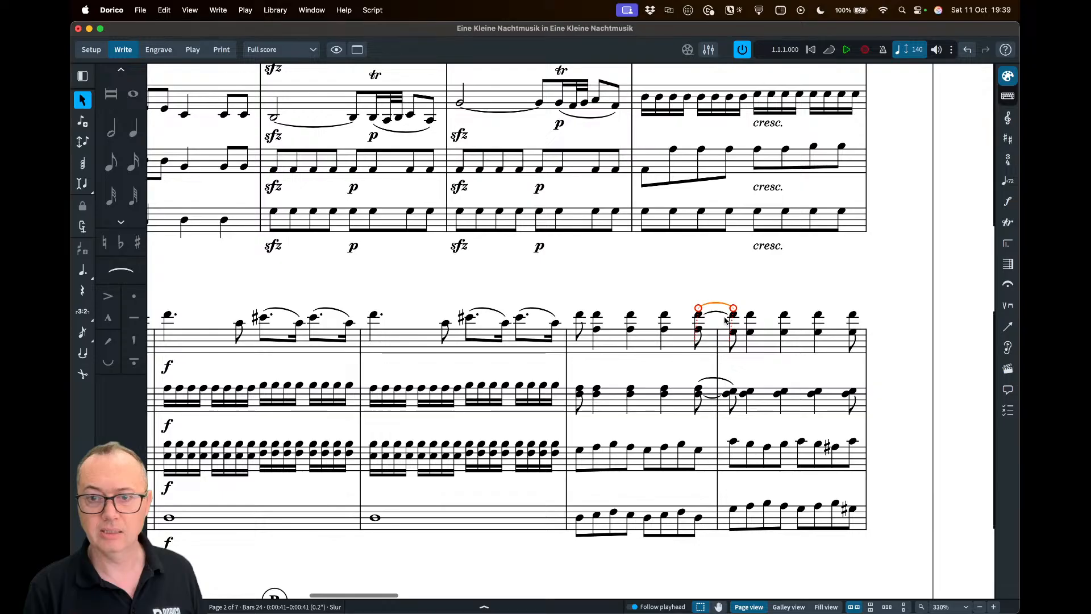
left_click(721, 315)
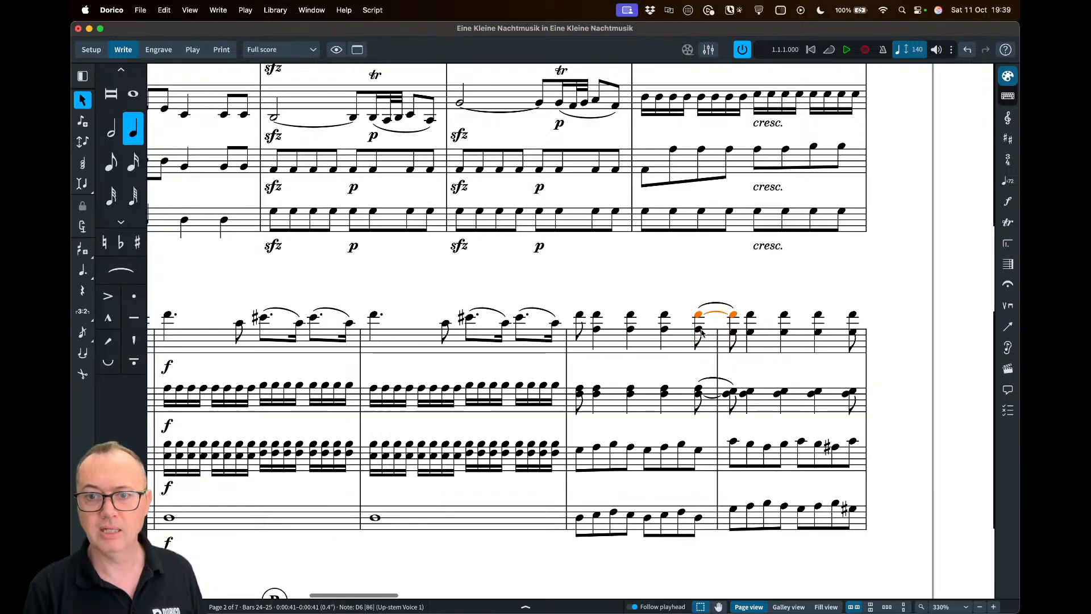
left_click(698, 330, "super")
Flip the Violin 1 slur between bars 24 and 25 below the notes and clear the selection
left_click(711, 305)
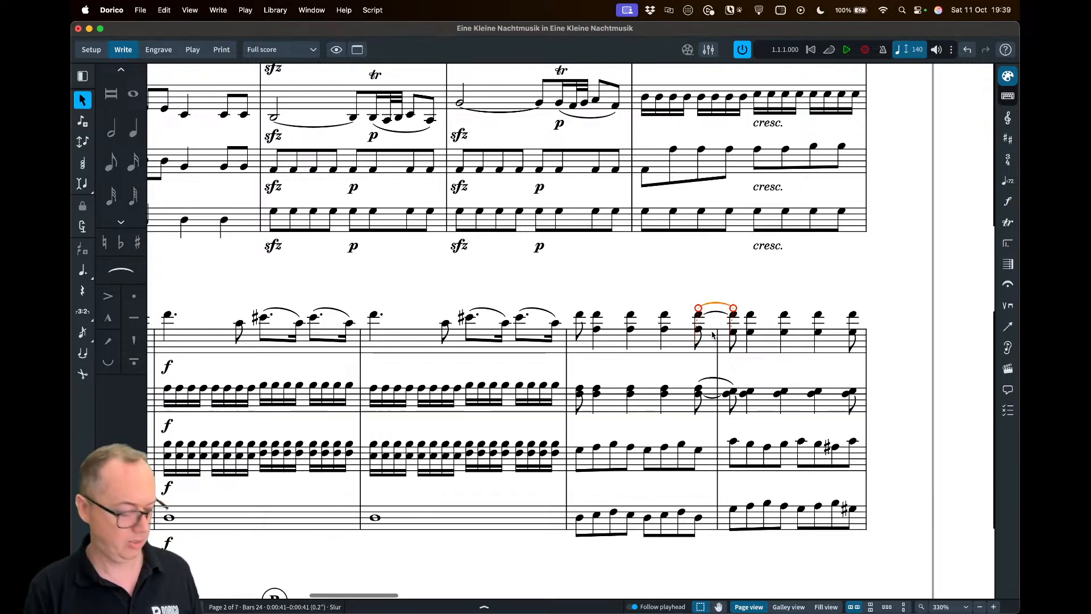
key("f")
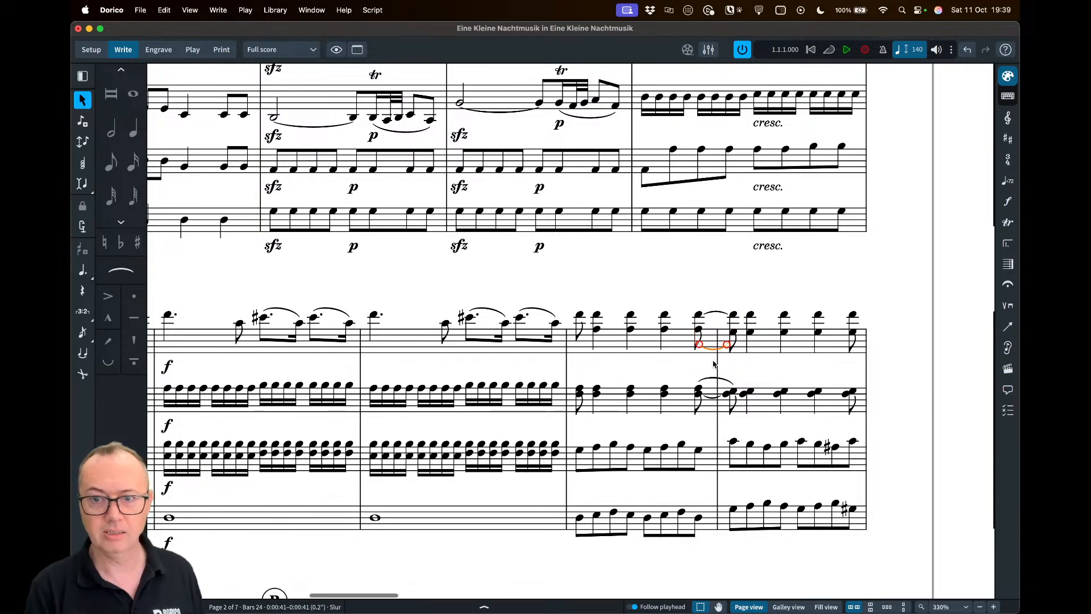
left_click(714, 362)
left_click(706, 368)
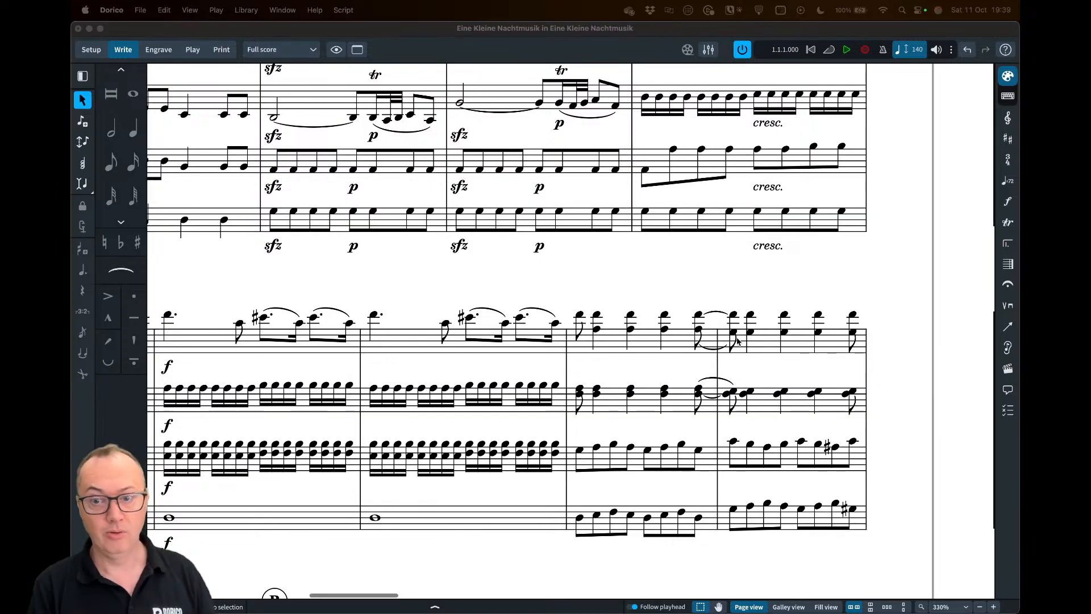
Flip the Violin 1 slur between bars 24 and 25 above the notes and check which curve is the slur
left_click(712, 348)
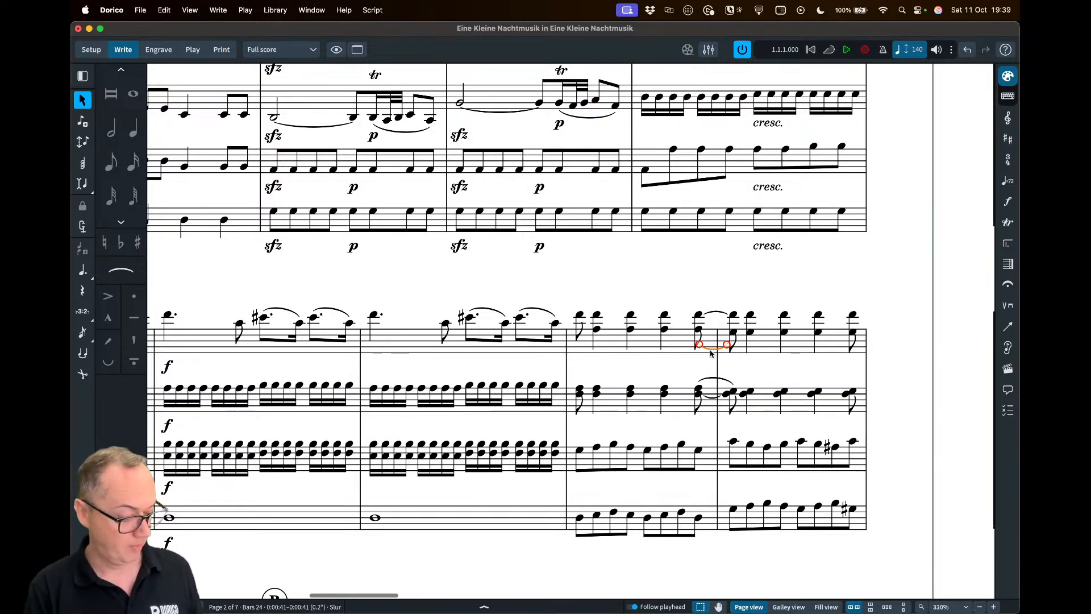
key("f")
key("Escape")
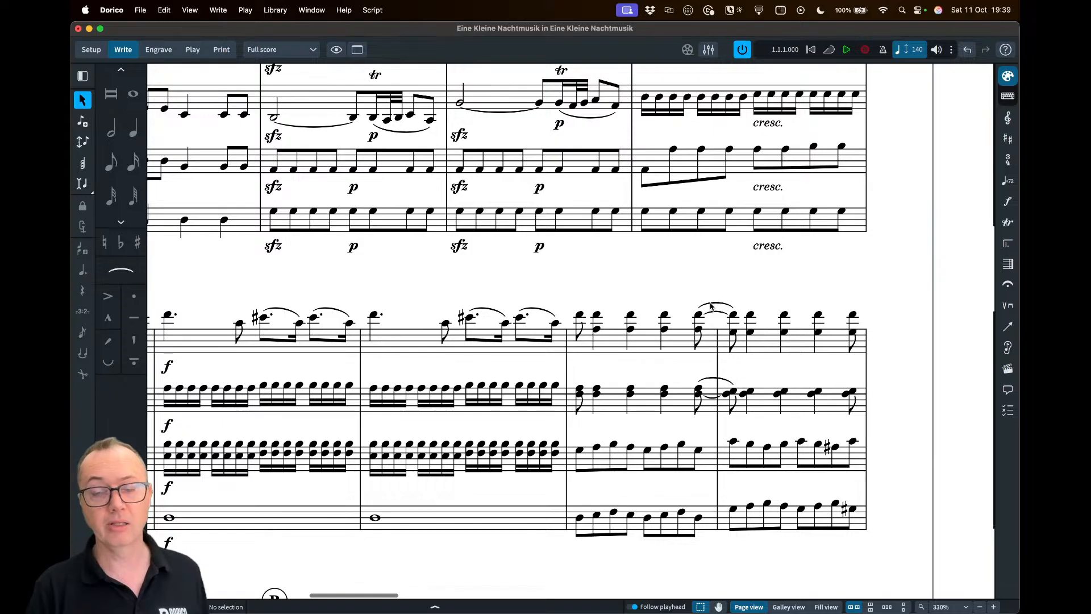
left_click(710, 306)
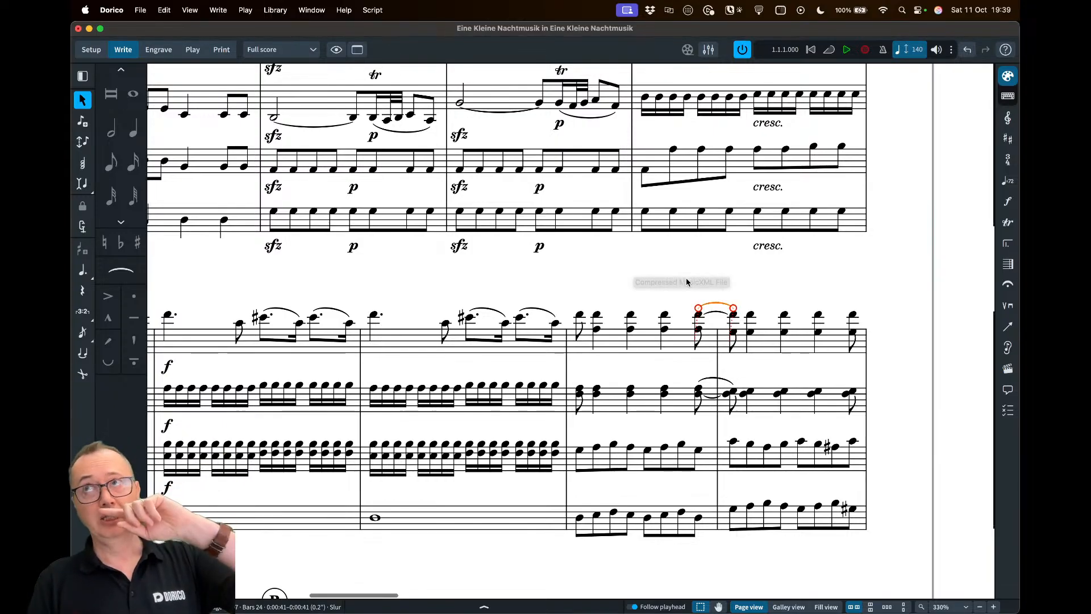
left_click(752, 277)
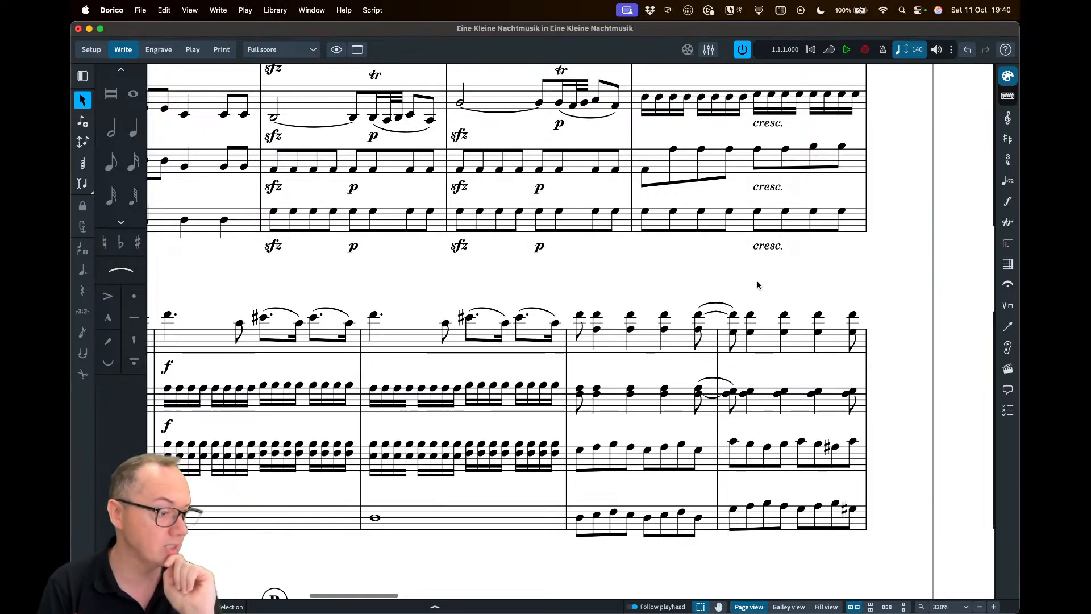
Replace the Violin 1 slur between bars 24 and 25 with one joining the two lower notes, trying it below and above the notes
left_click(719, 307)
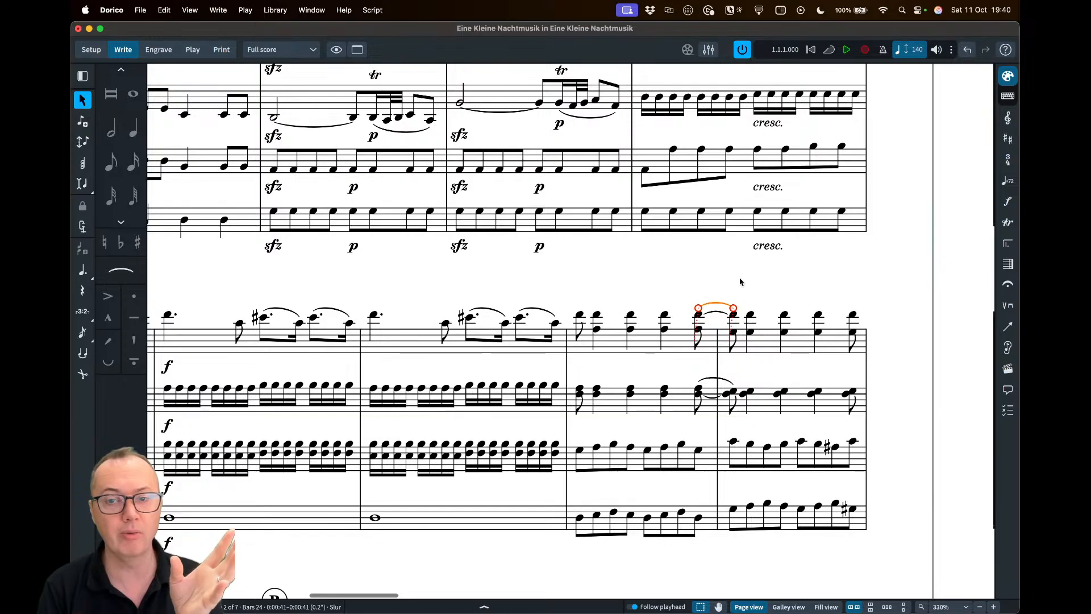
left_click(698, 329)
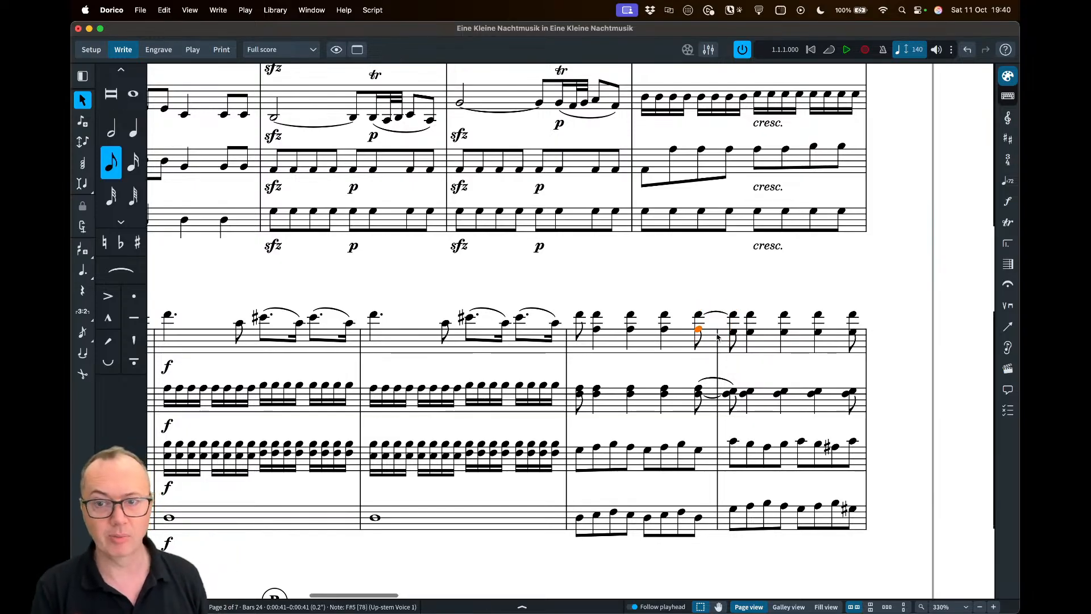
left_click(732, 332, "shift")
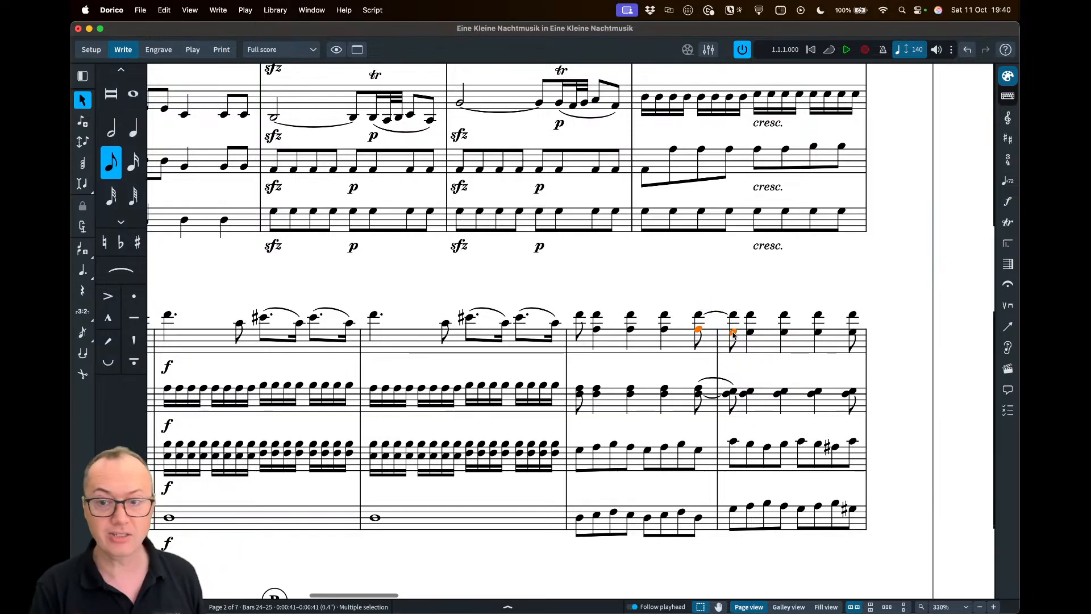
key("s")
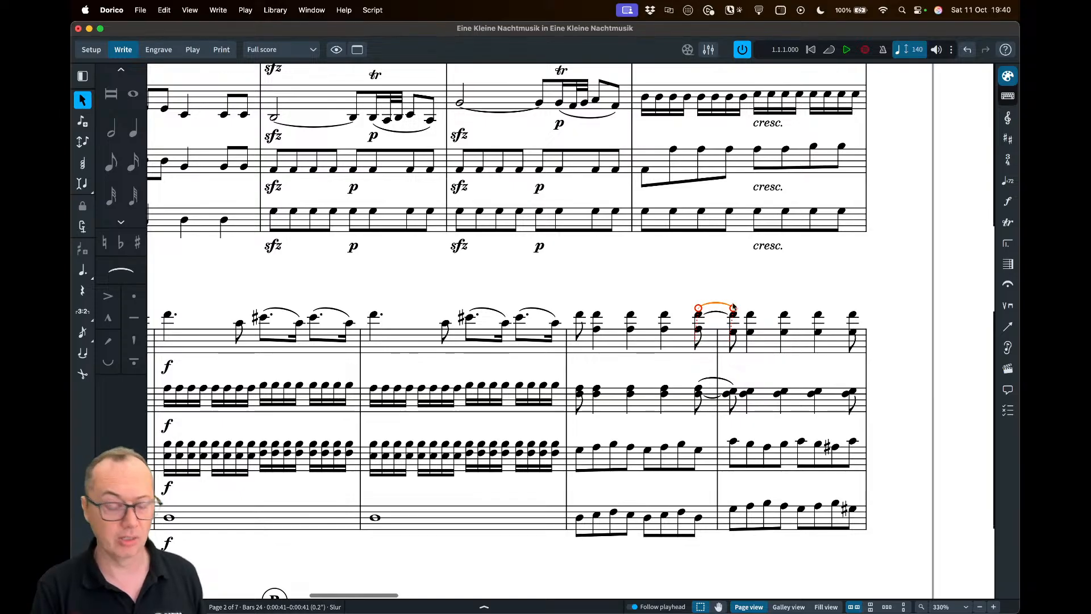
key("f")
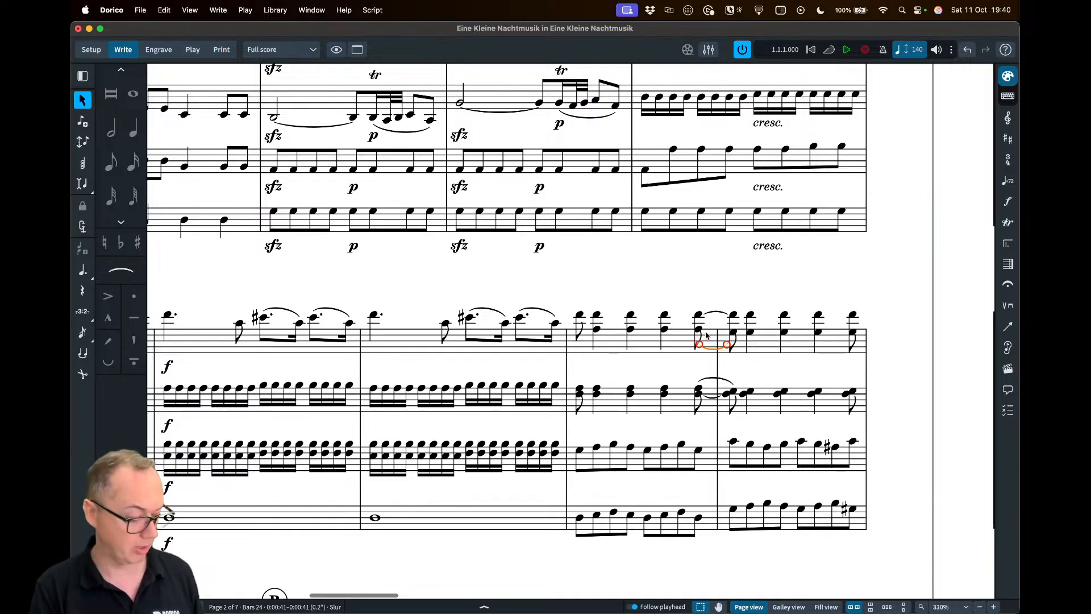
key("f")
key("Escape")
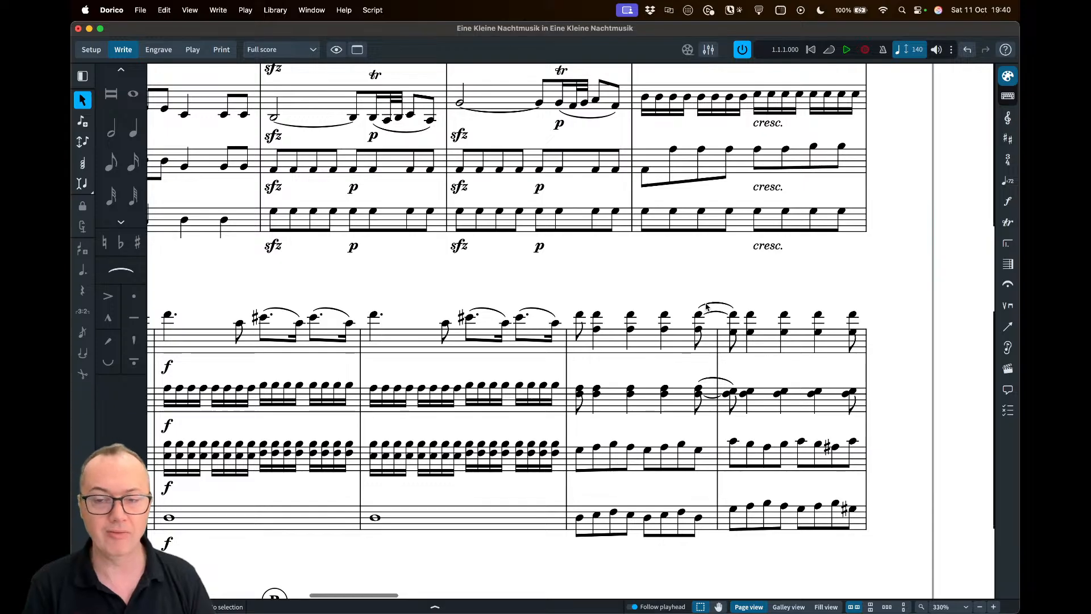
Delete the slur between bars 24 and 25 in Violin 1, keeping the tie, and clear the selection
left_click(705, 304)
key("Delete")
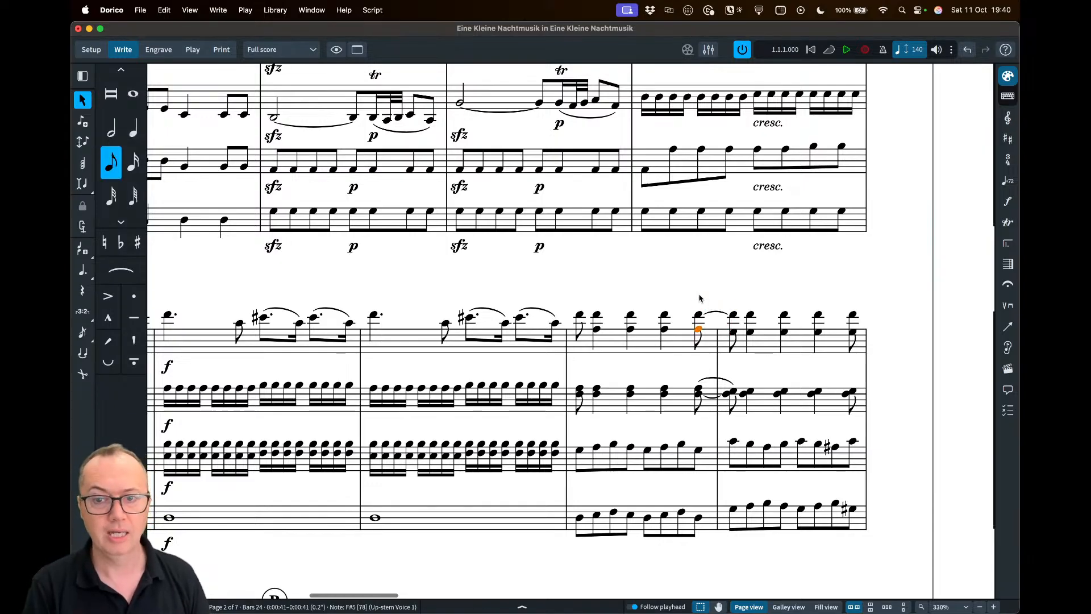
left_click(700, 297)
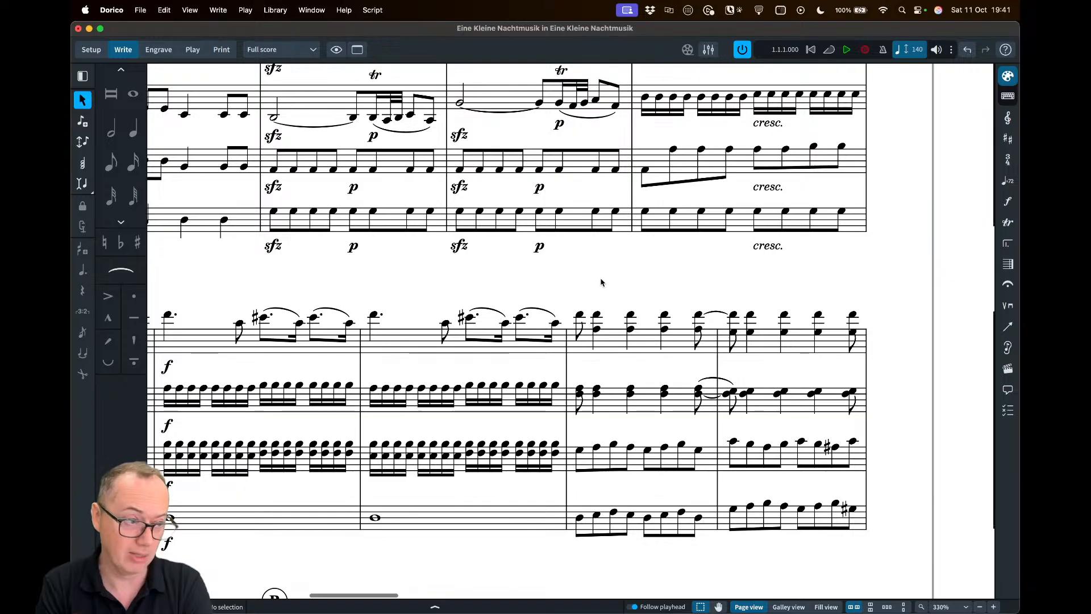
Switch to Finale, compare the ties and slurs between bars 24 and 25 in the violins, and hide Finale again
scroll(601, 282, "down", 5)
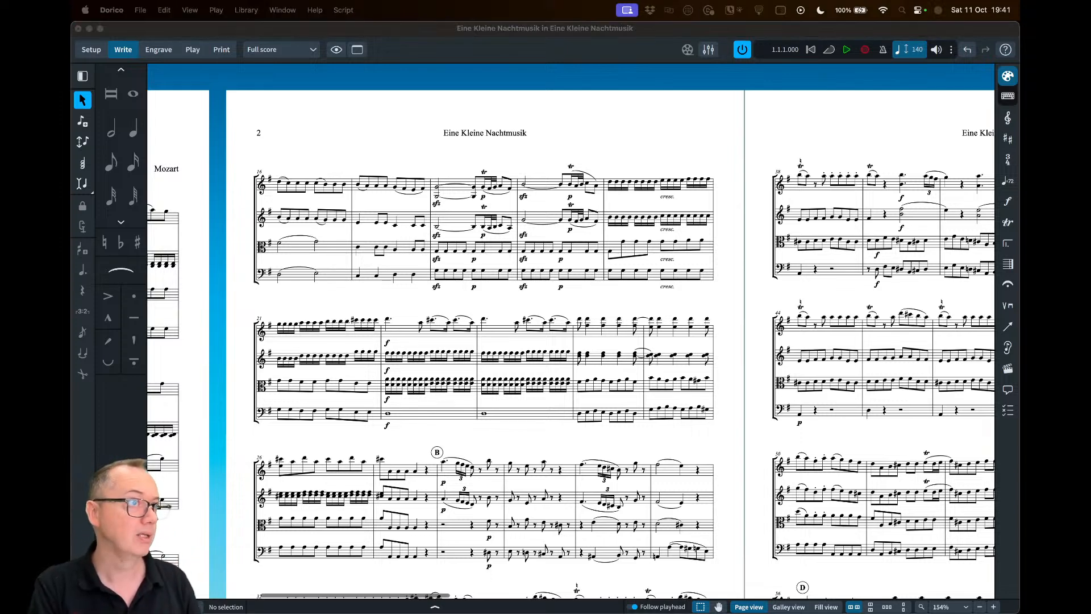
left_click_drag(0, 239, 474, 66)
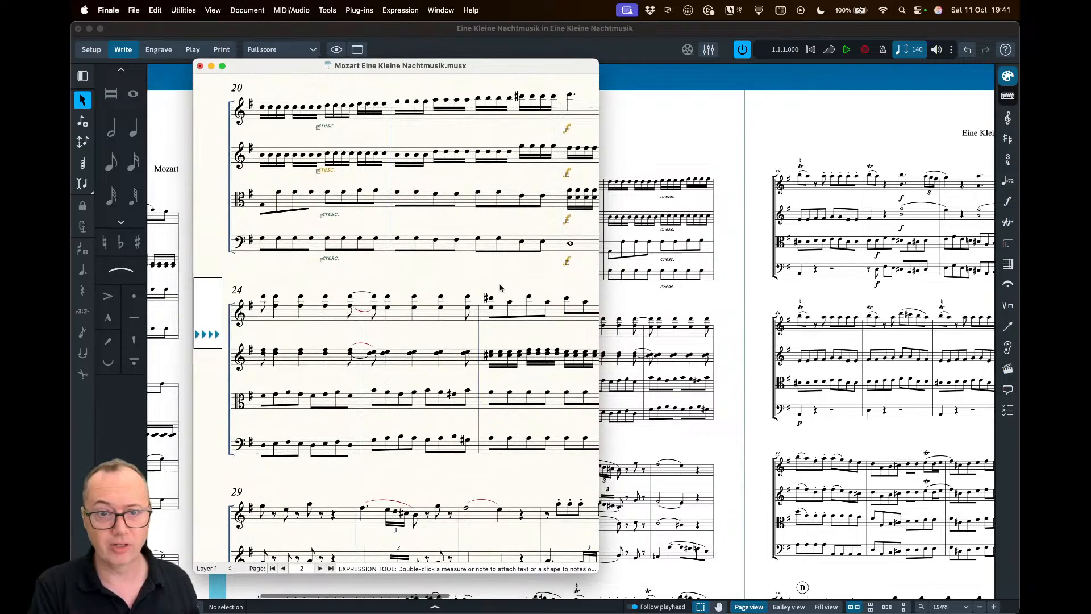
key("super+equal")
key("super+equal")
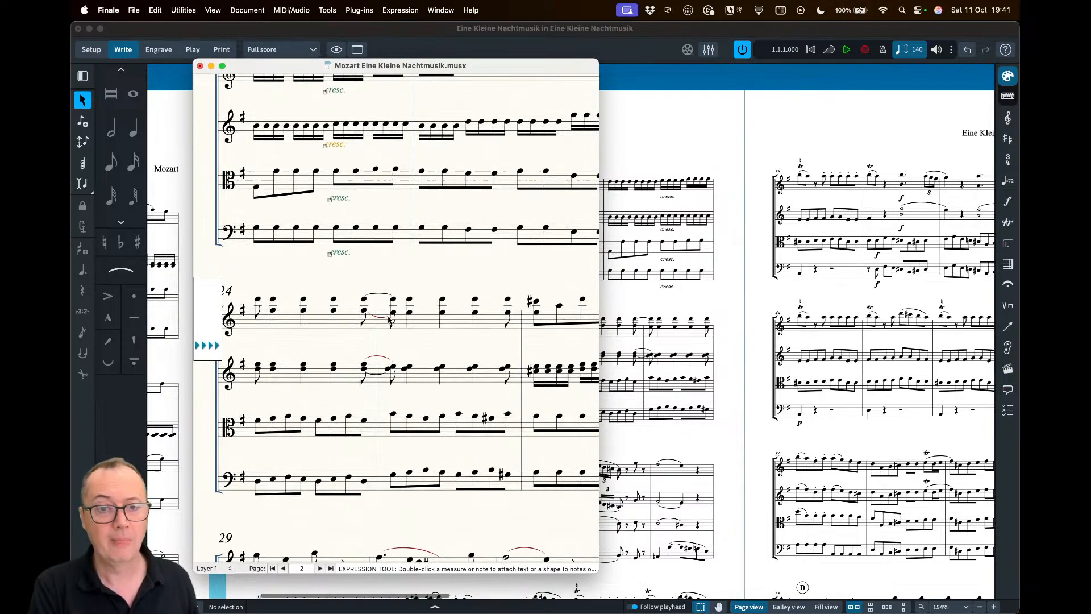
left_click_drag(508, 70, 383, 95)
key("super+h")
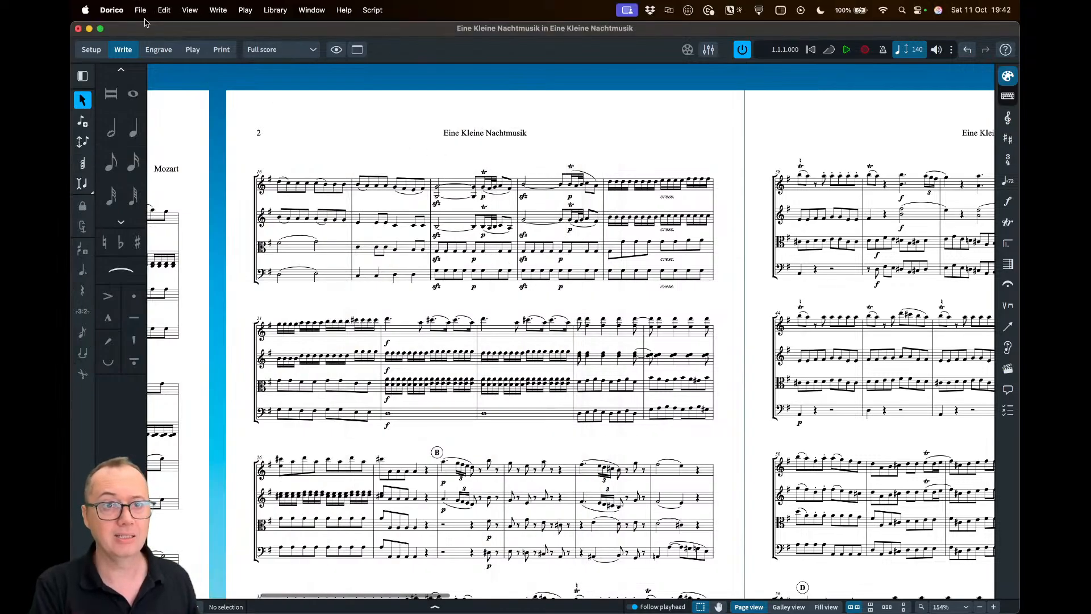
Review the MusicXML import preferences for tie placement and slur direction, and close the preferences without changes
left_click(113, 10)
left_click(116, 48)
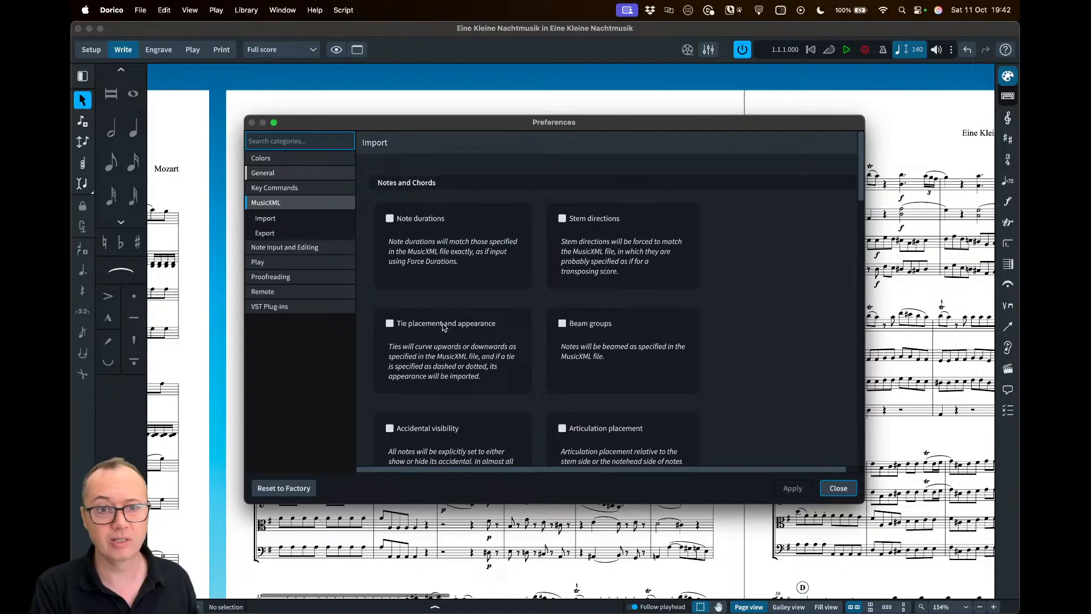
scroll(710, 353, "down", 5)
scroll(719, 327, "down", 15)
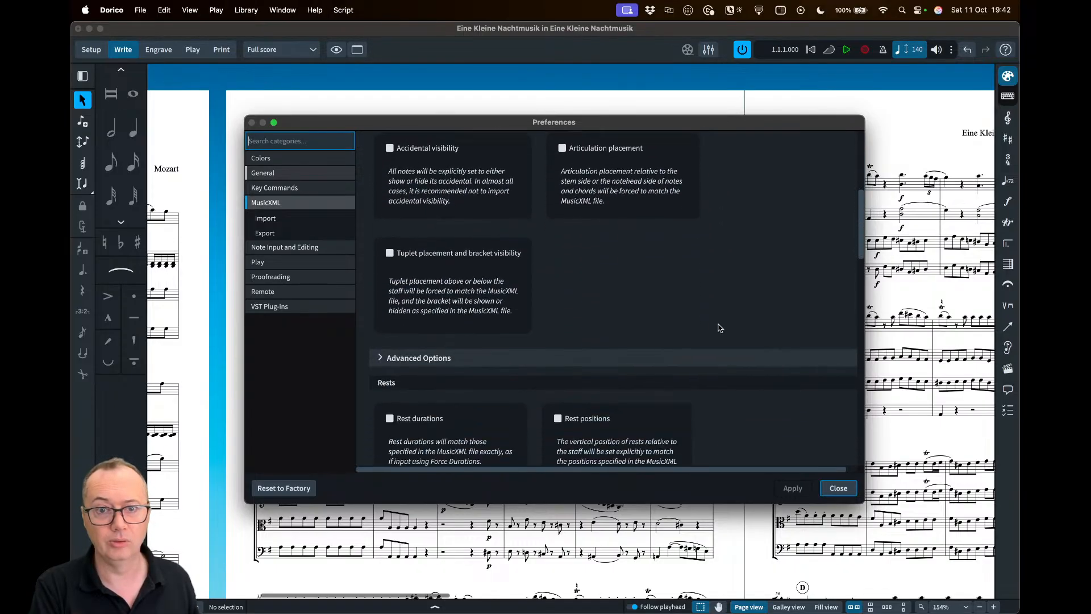
scroll(719, 328, "down", 4)
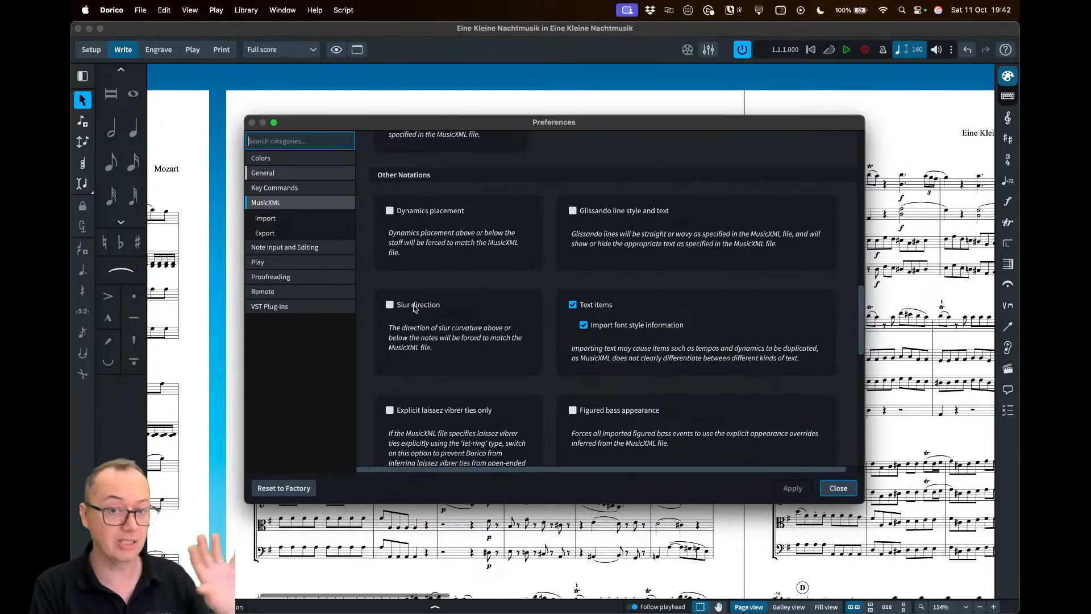
left_click(839, 488)
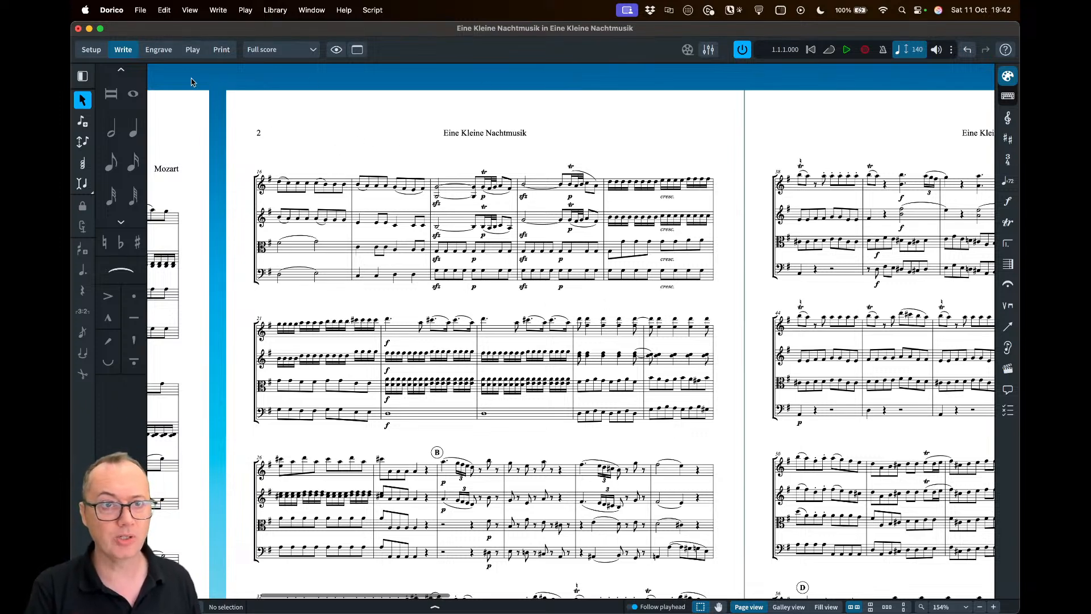
Open Beethoven Polonaise.mxl from the Large Ensembles folder as a new project
left_click(139, 11)
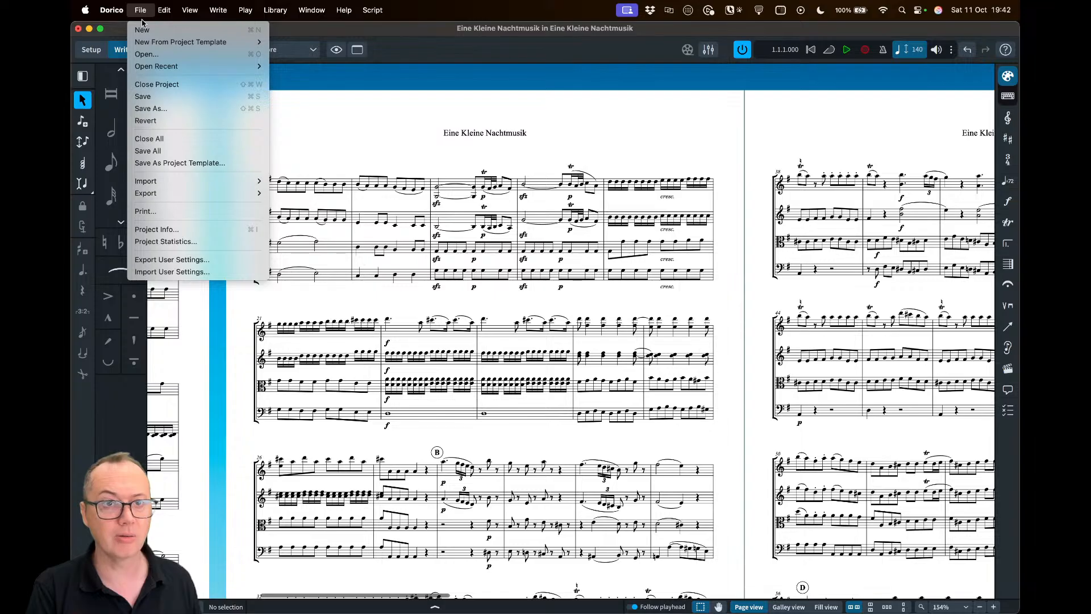
left_click(172, 55)
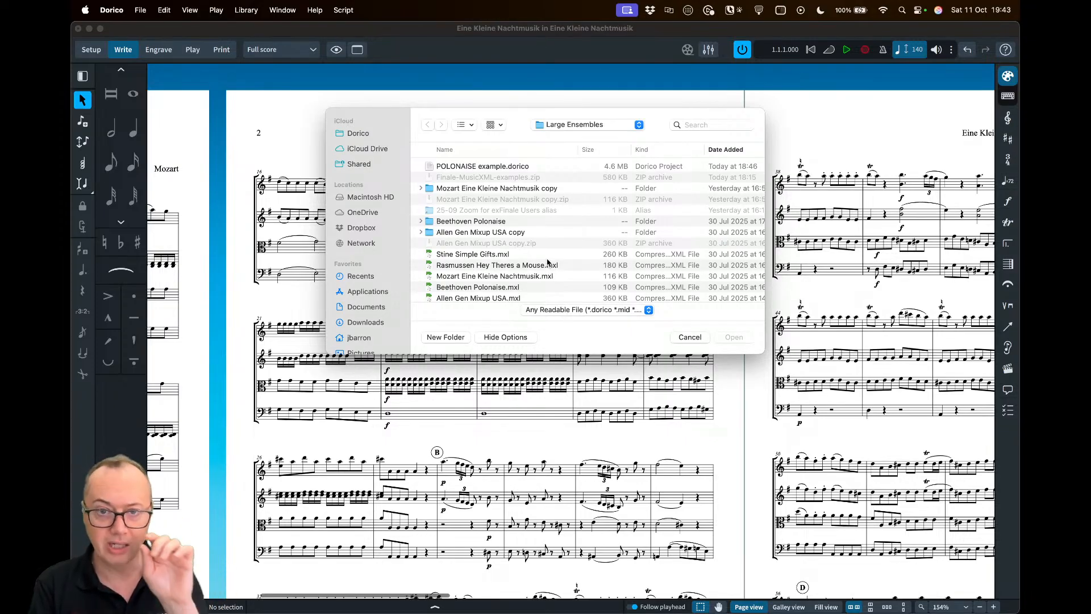
left_click(483, 288)
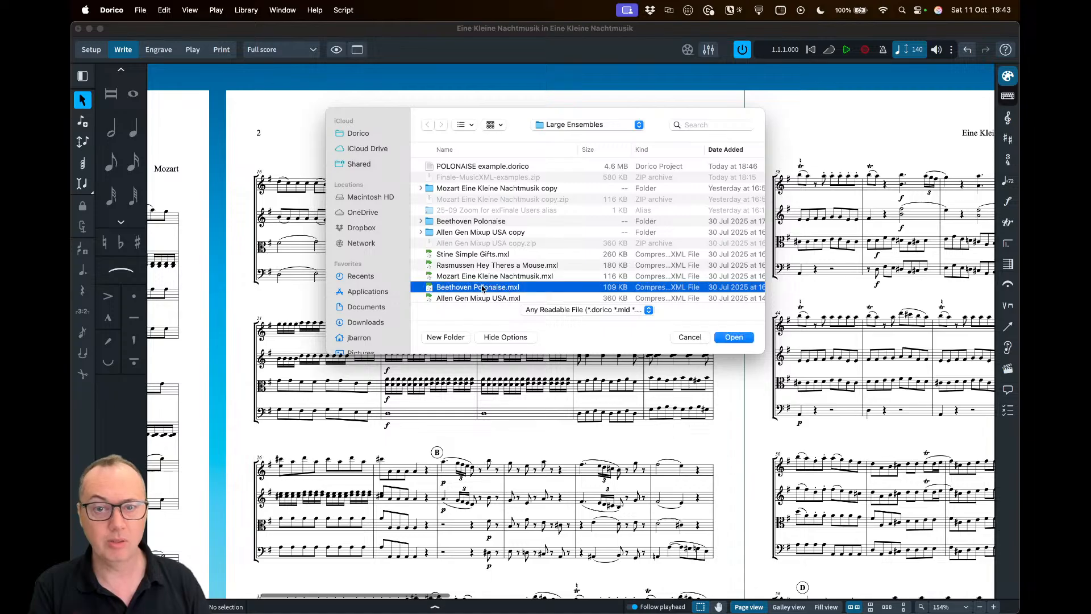
left_click(729, 337)
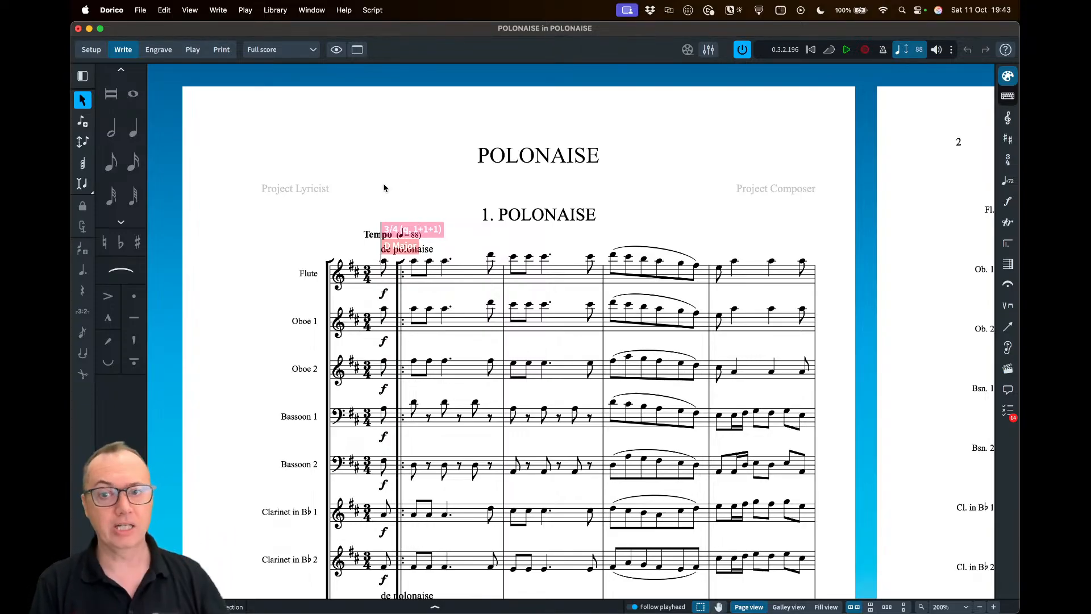
Review the imported Polonaise's players in Setup mode and its first pages in Write mode
scroll(265, 349, "down", 5)
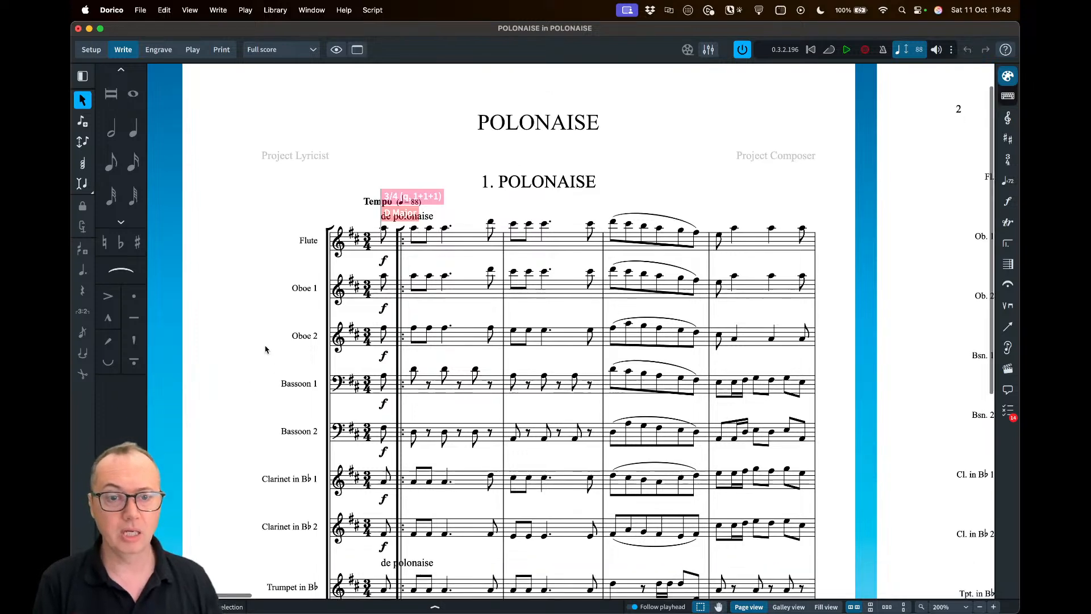
left_click(91, 49)
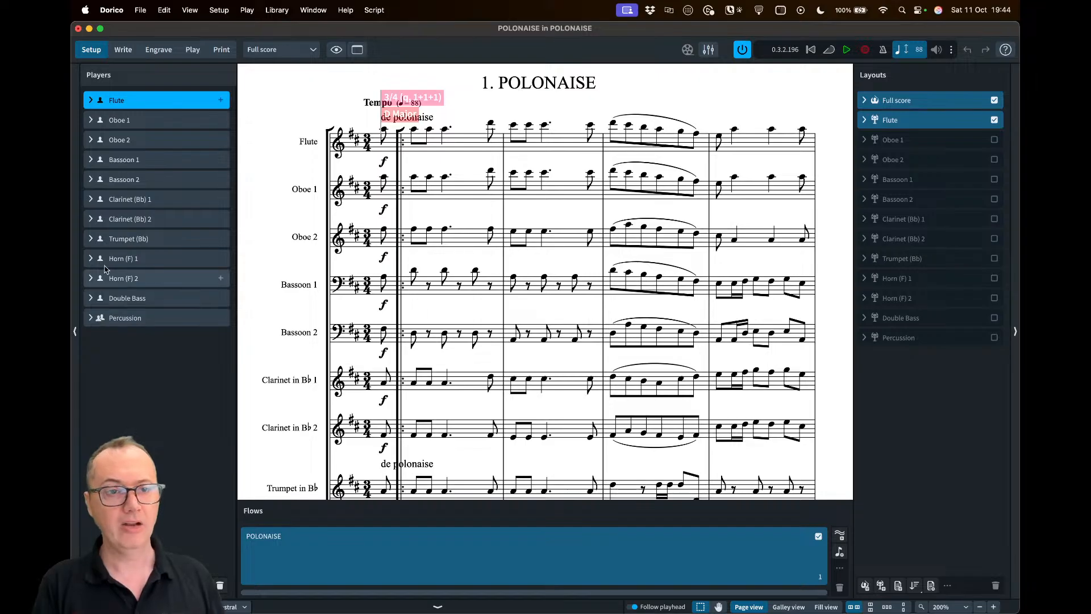
left_click(123, 49)
scroll(432, 341, "down", 3)
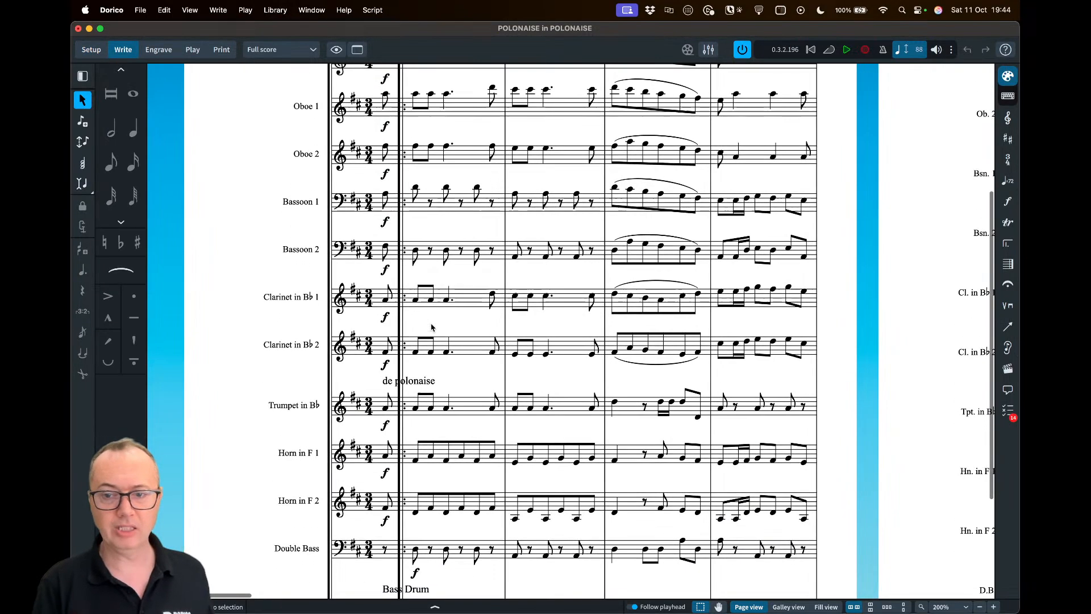
scroll(431, 327, "down", 3)
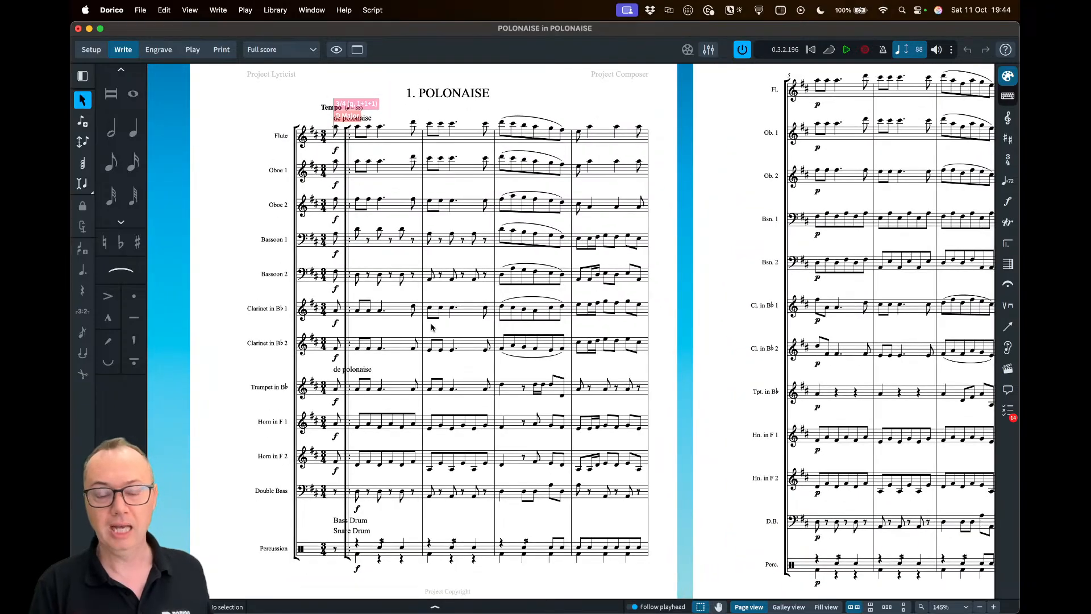
scroll(432, 328, "down", 2)
scroll(336, 119, "up", 2)
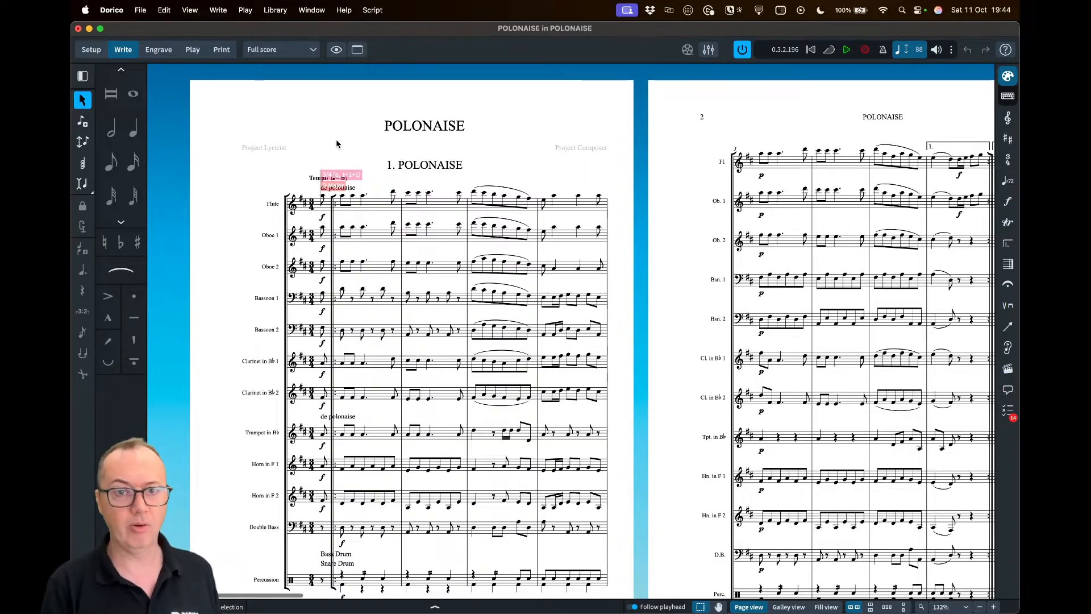
Set the full score's layout option to never show flow headings and apply it
key("super+shift+l")
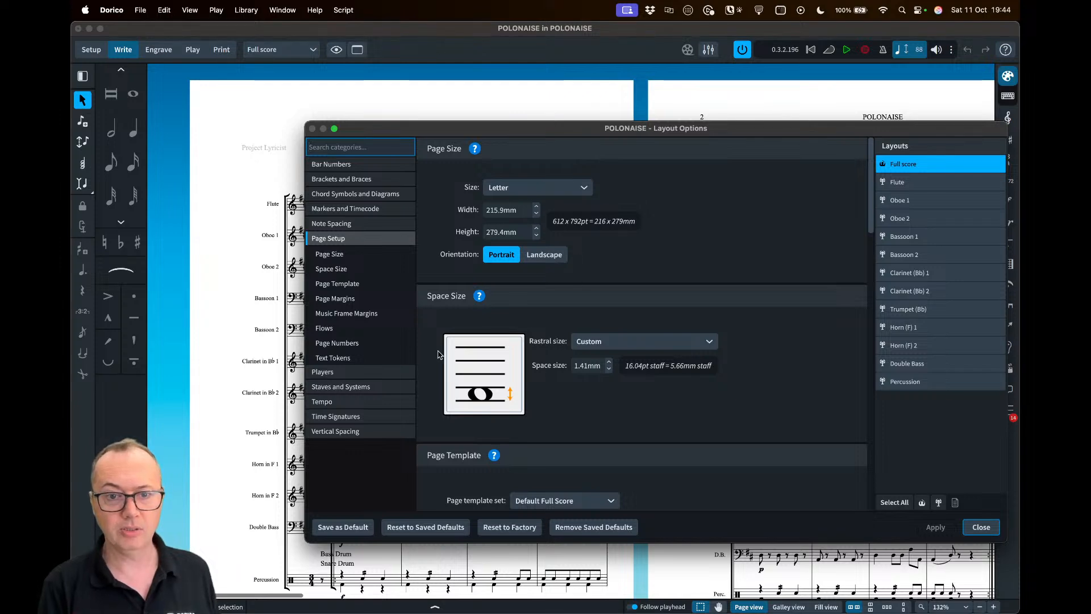
left_click(345, 329)
left_click(570, 293)
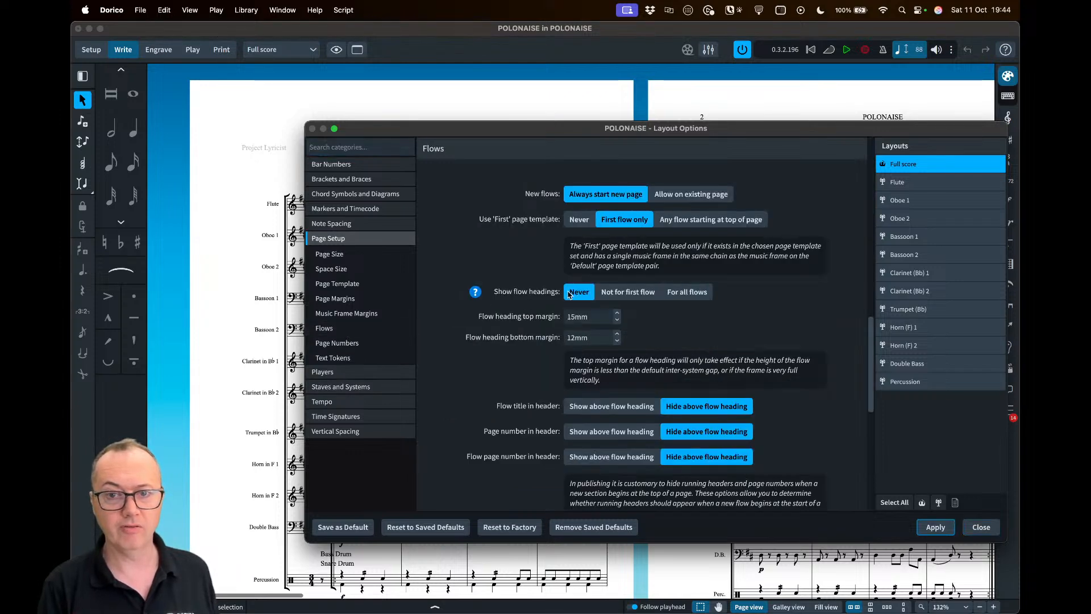
left_click(935, 526)
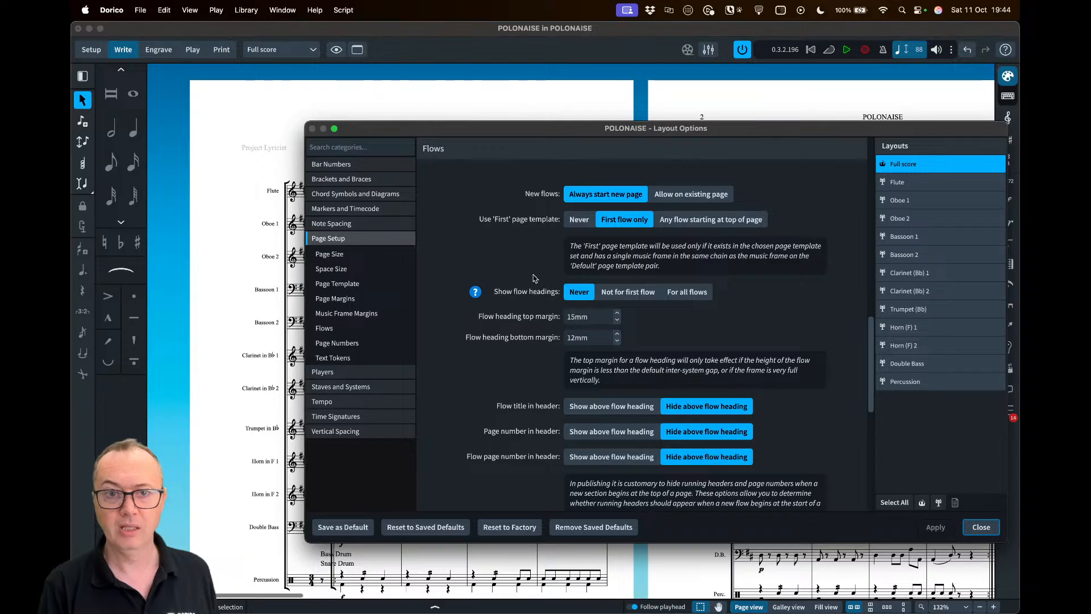
Review the page size settings of the full score and of all part layouts from Flute to Percussion
left_click(358, 238)
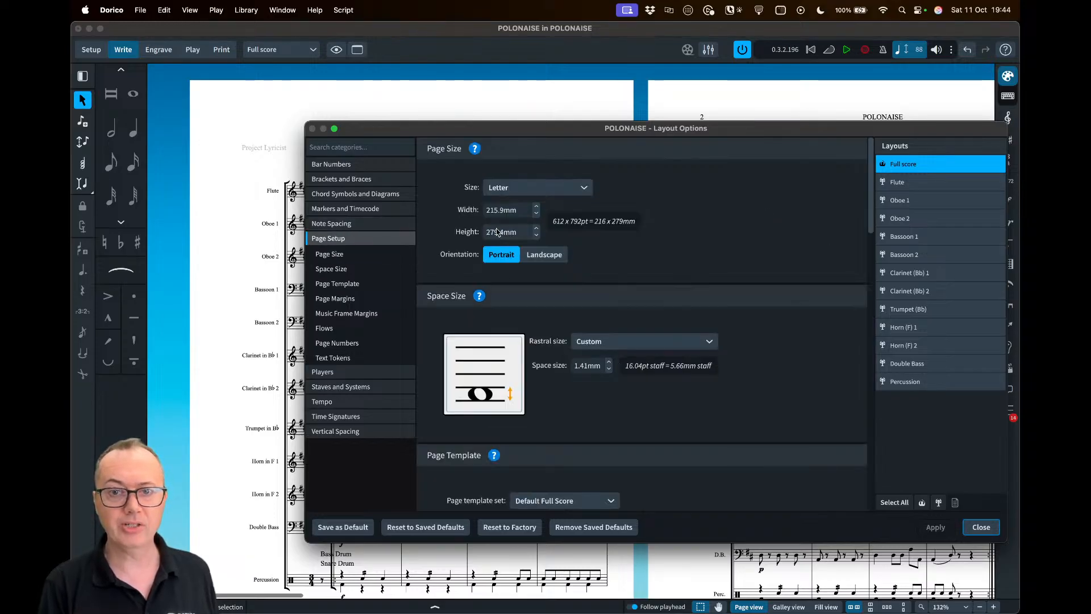
left_click(898, 182)
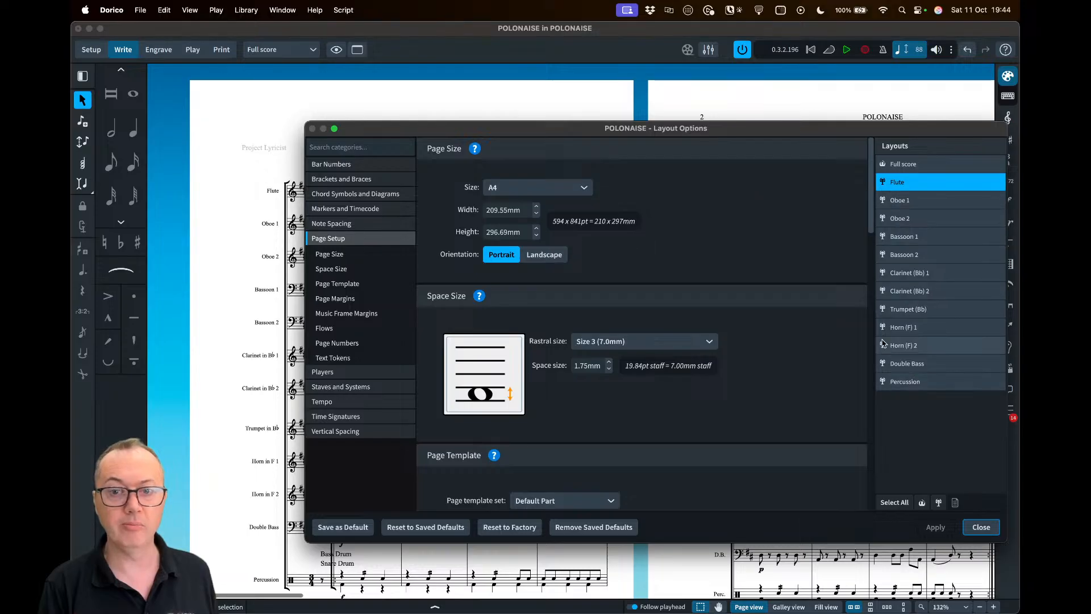
left_click(920, 386, "shift")
left_click(495, 188)
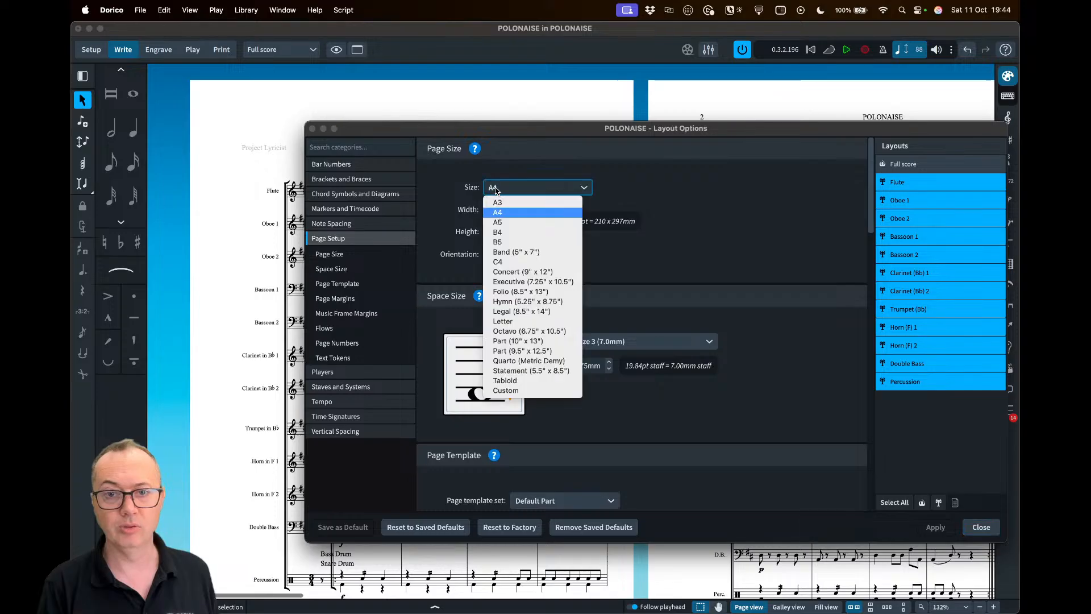
left_click(730, 243)
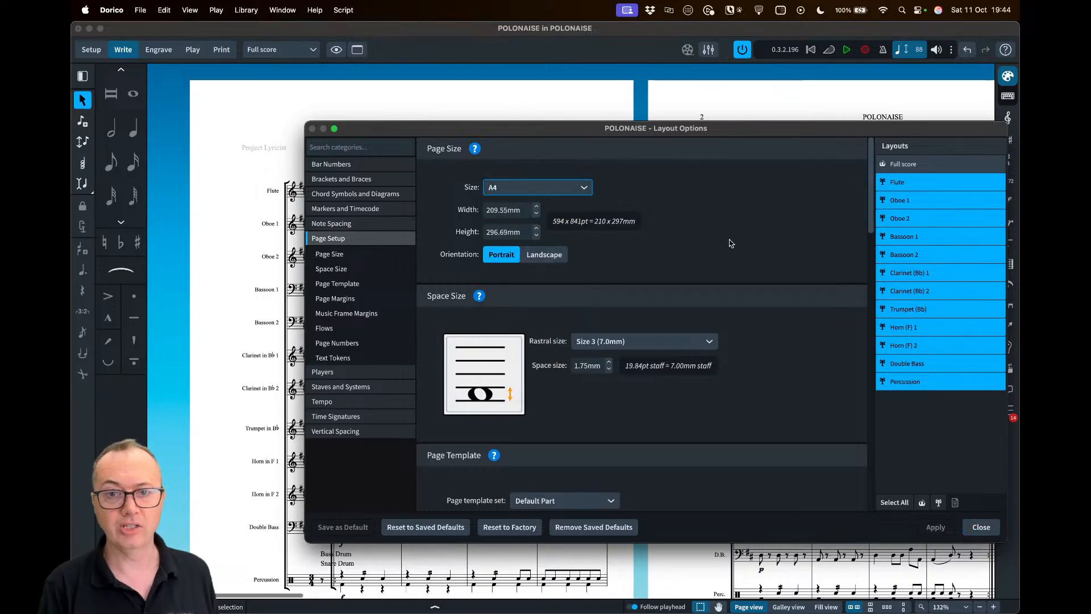
Set the full score's left page margin to 12.75 mm in the layout options and apply it
left_click(911, 164)
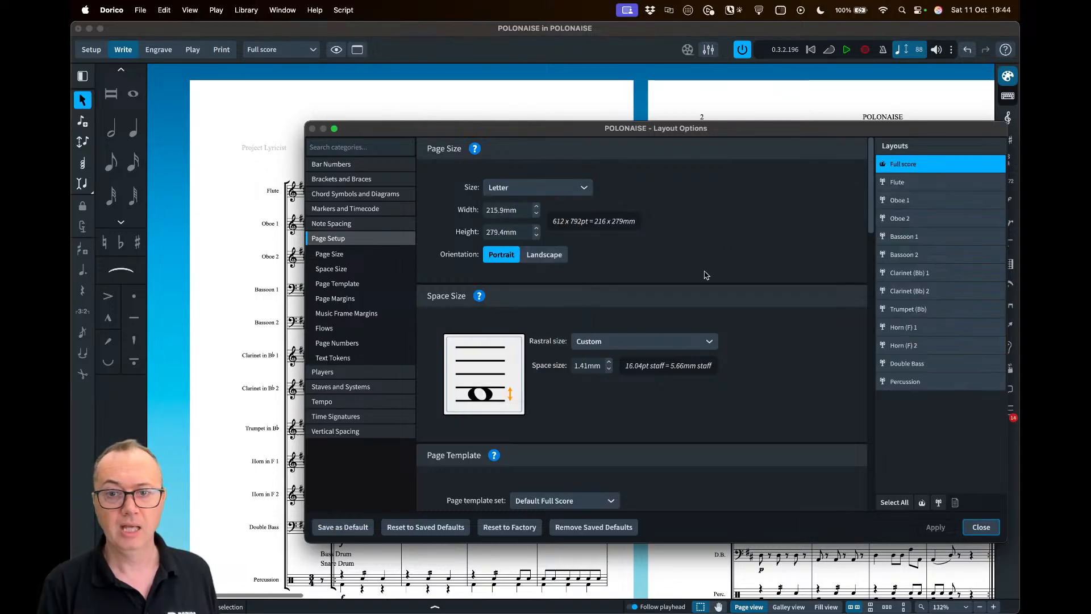
scroll(773, 292, "down", 2)
scroll(772, 292, "down", 2)
left_click_drag(497, 134, 484, 376)
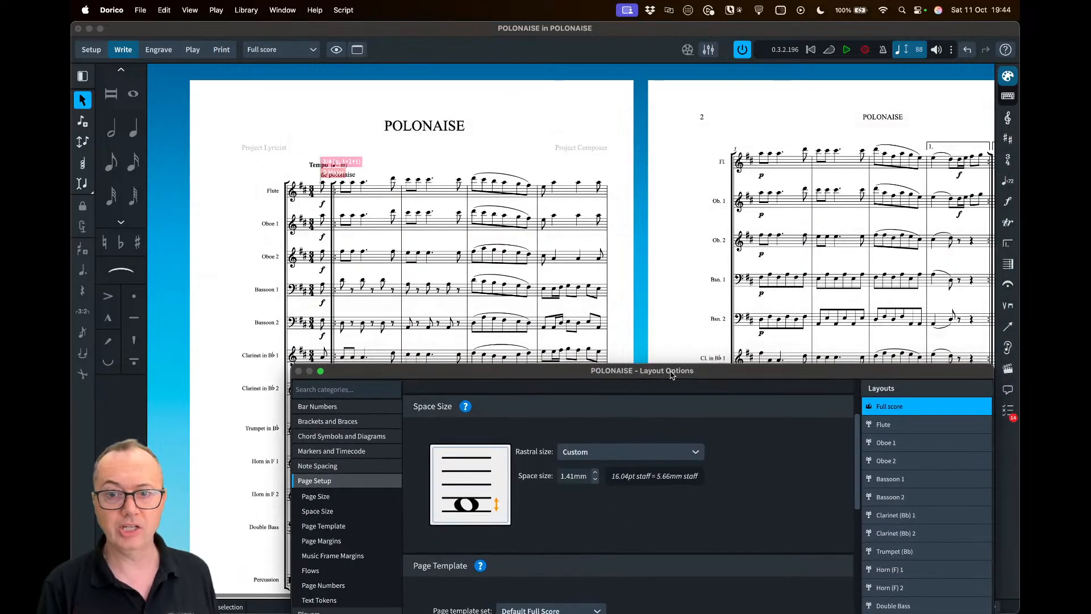
left_click_drag(674, 374, 695, 121)
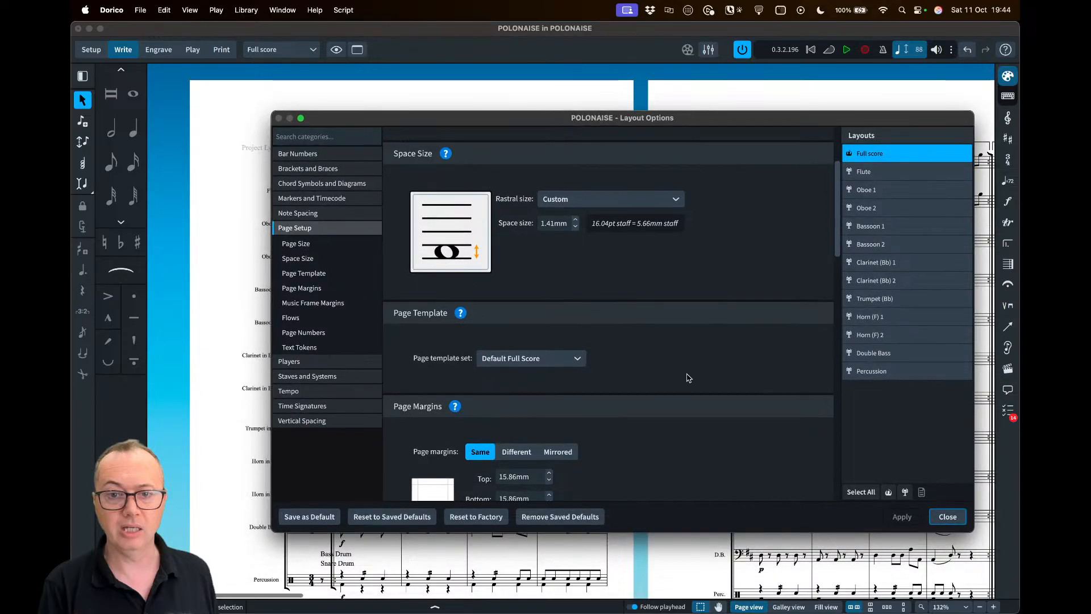
scroll(710, 382, "down", 5)
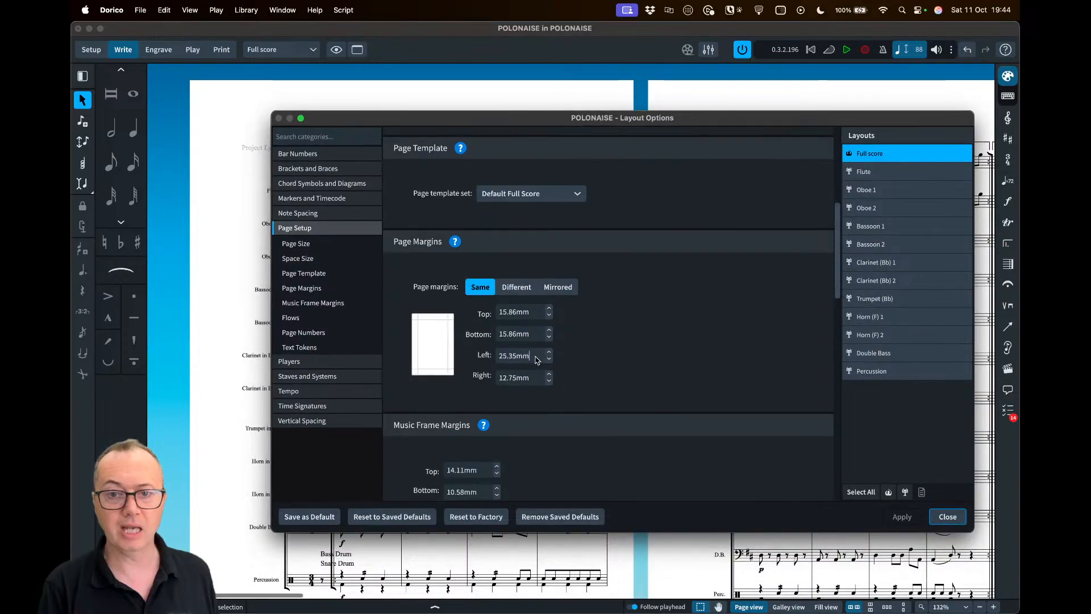
key("super+a")
type("12.75")
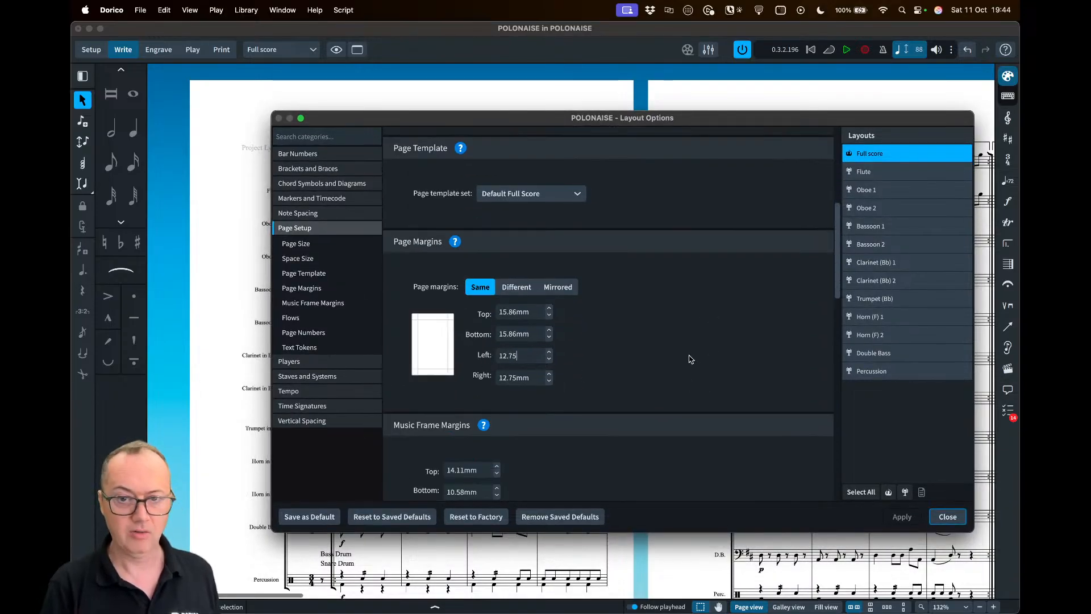
key("Tab")
key("Return")
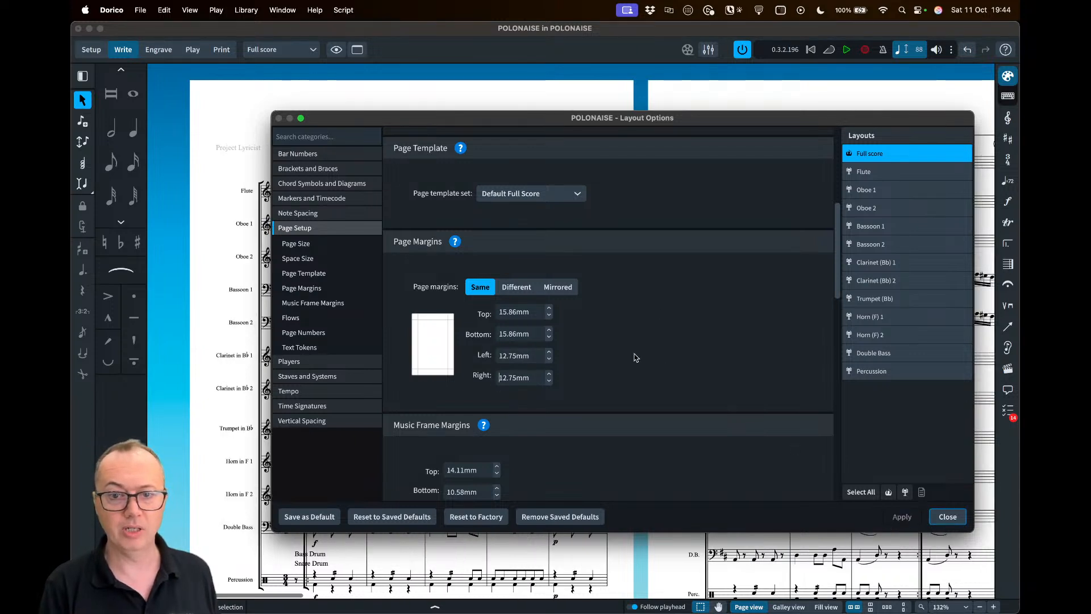
Review the full score's music frame margins and close the layout options
scroll(636, 357, "down", 5)
scroll(636, 356, "down", 1)
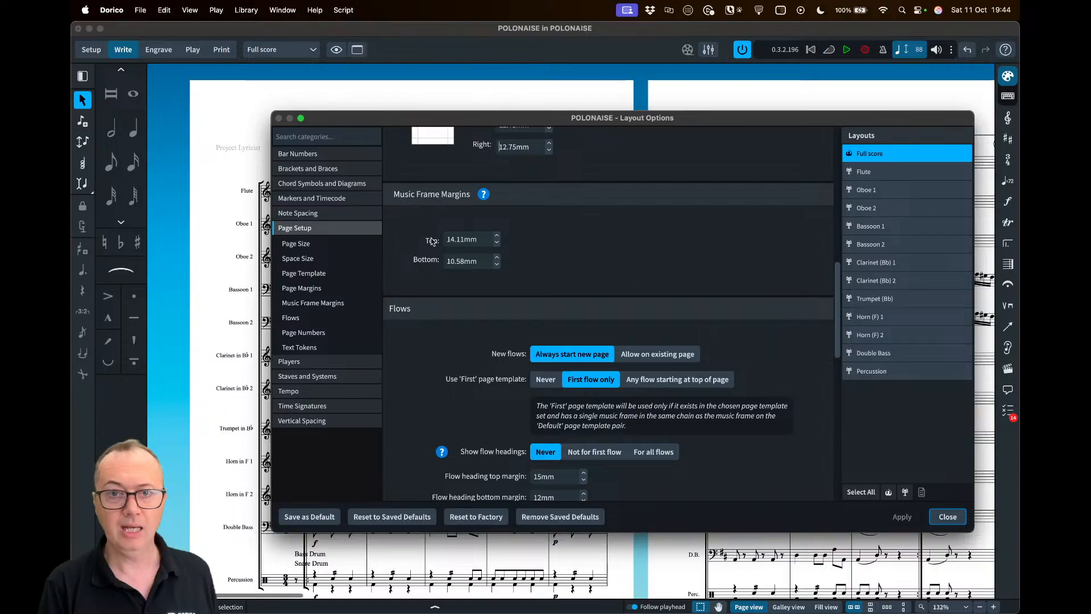
left_click_drag(550, 122, 545, 149)
left_click(942, 544)
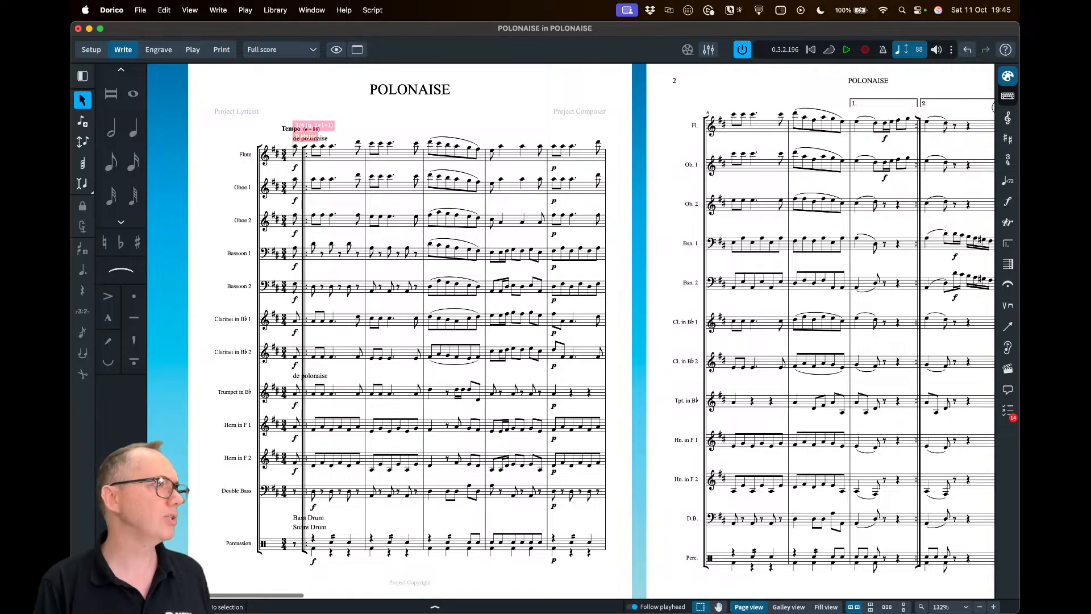
Switch to Finale, compare the instrument labels on the first two pages of Beethoven Polonaise.musx with the import, and return to Dorico
left_click_drag(0, 4, 329, 75)
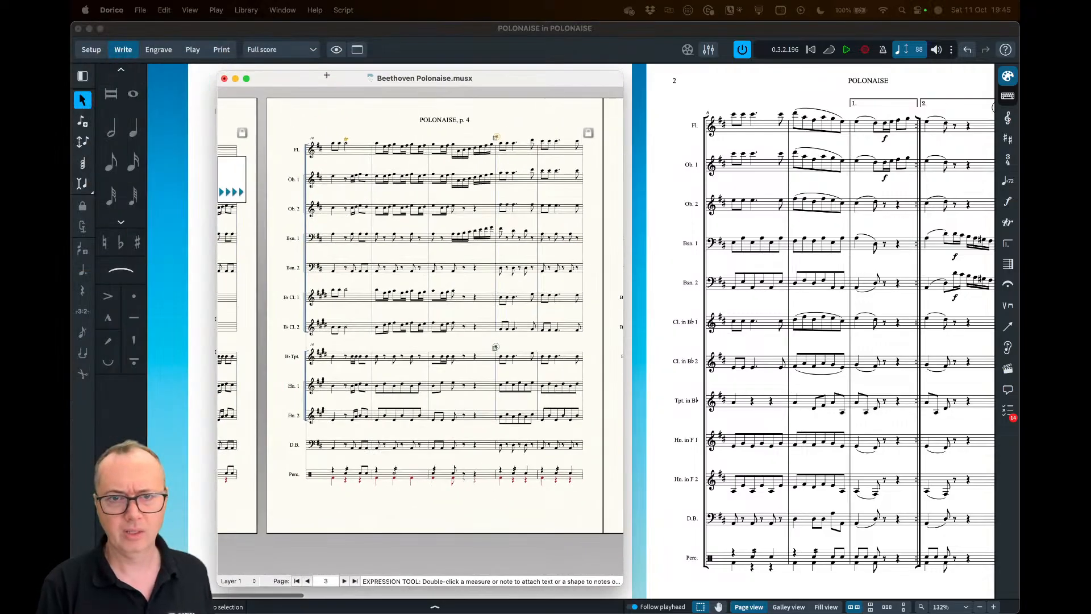
scroll(375, 176, "left", 15)
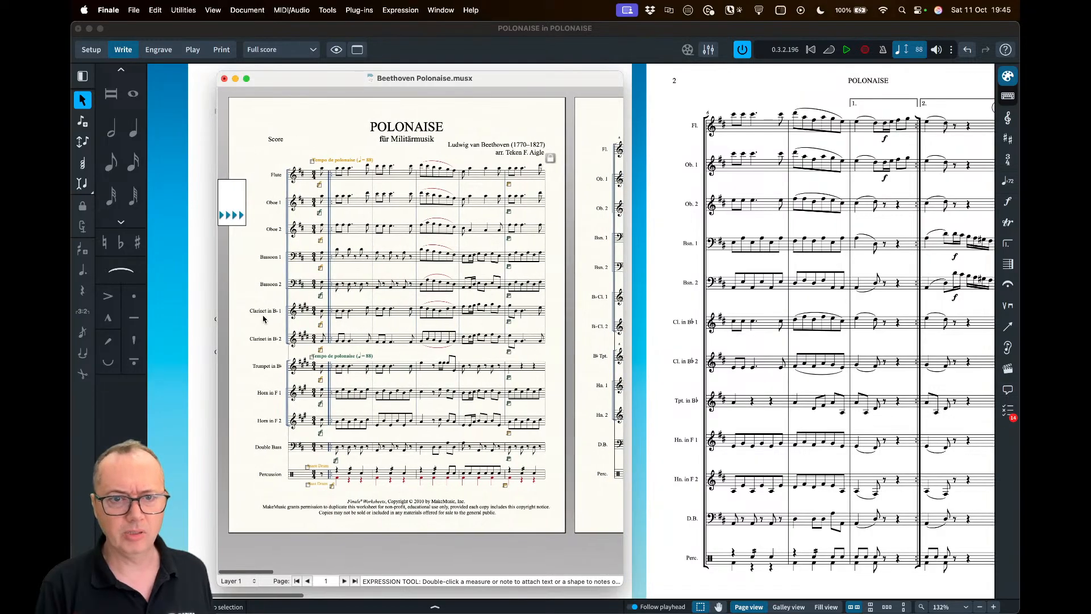
left_click_drag(312, 78, 389, 70)
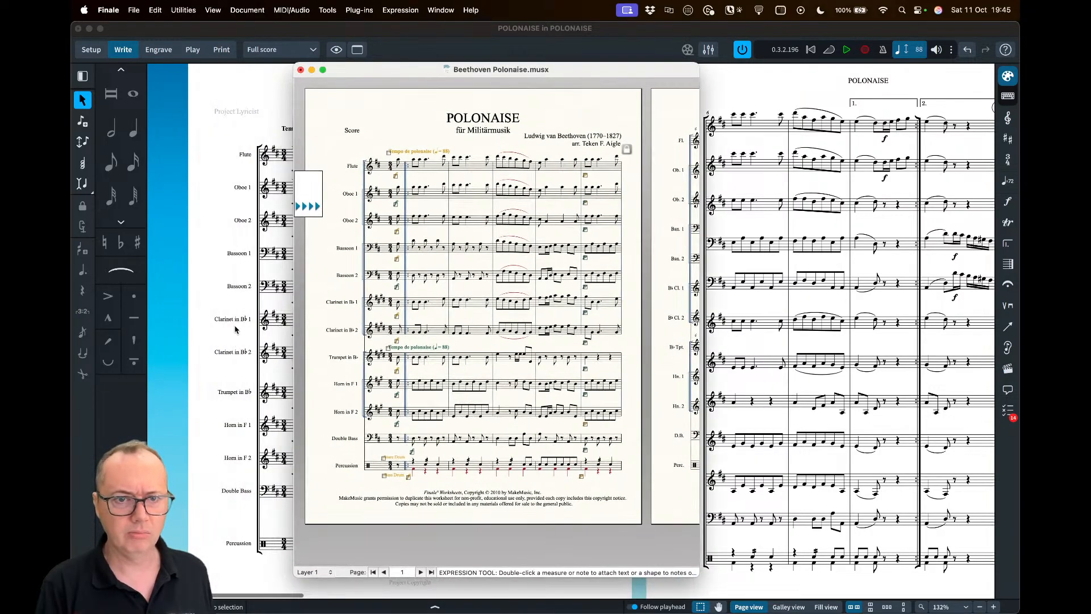
scroll(598, 186, "right", 5)
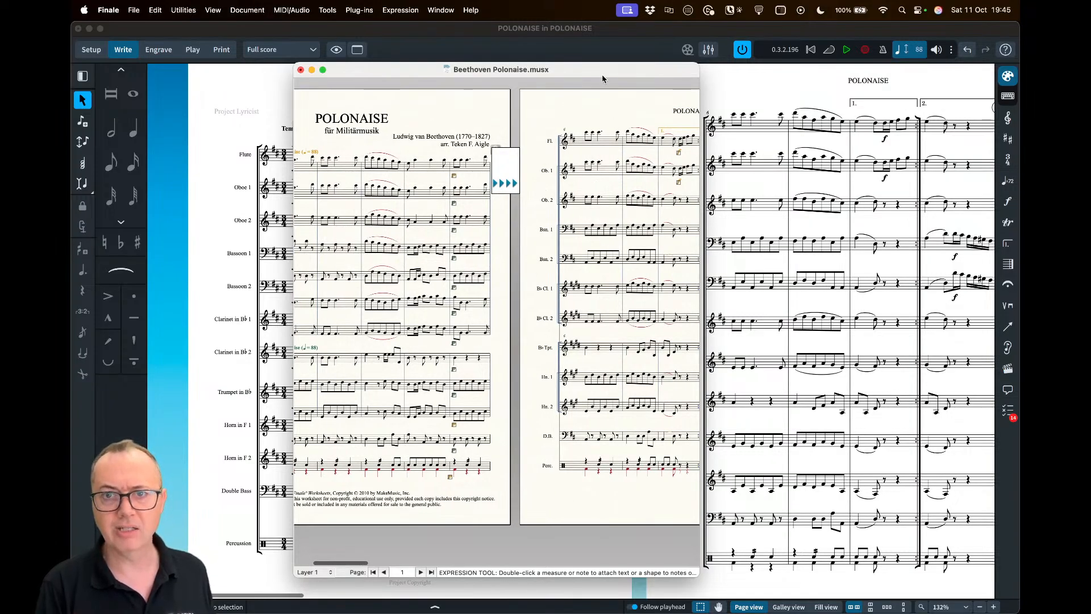
left_click_drag(602, 78, 549, 74)
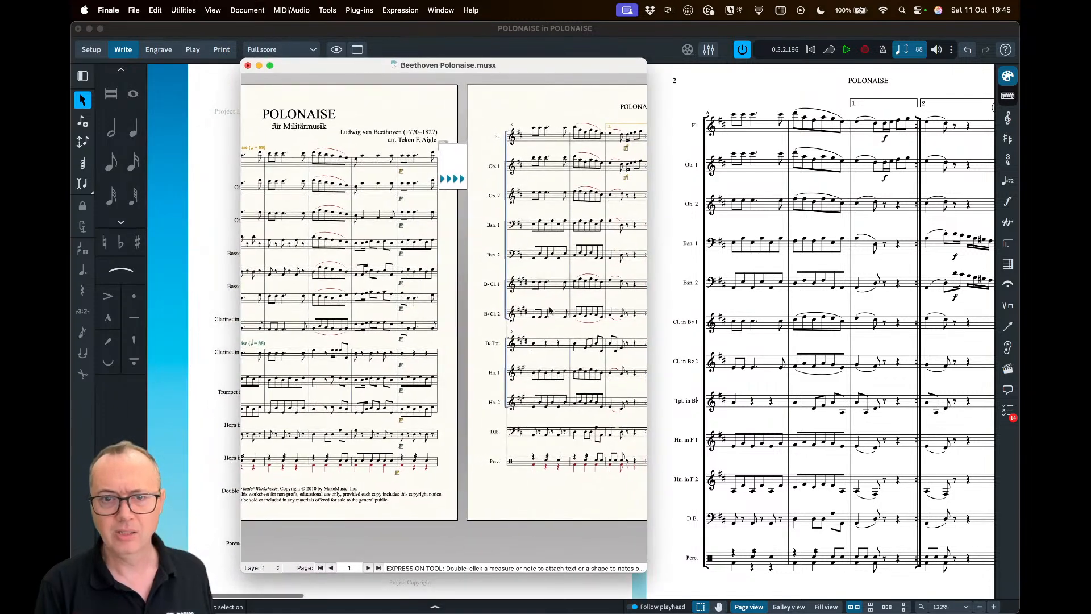
scroll(496, 293, "left", 5)
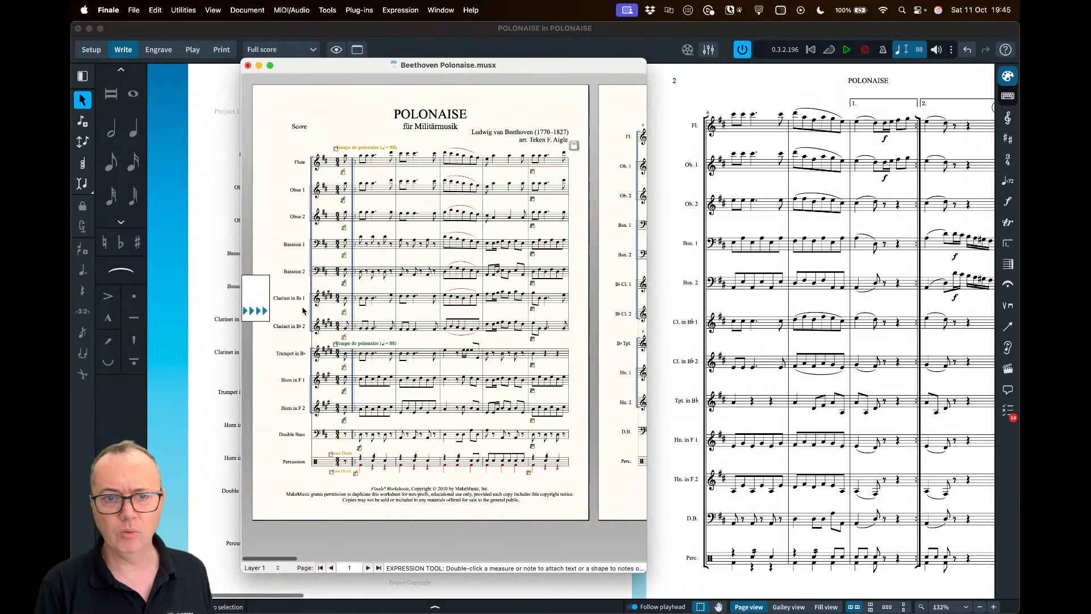
scroll(290, 307, "right", 5)
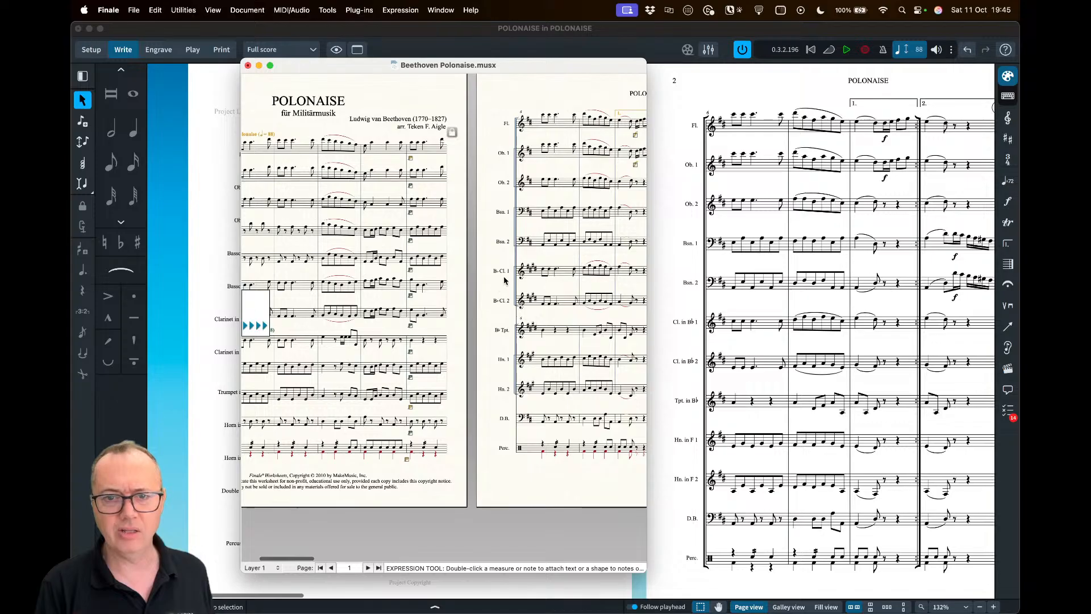
scroll(495, 280, "left", 5)
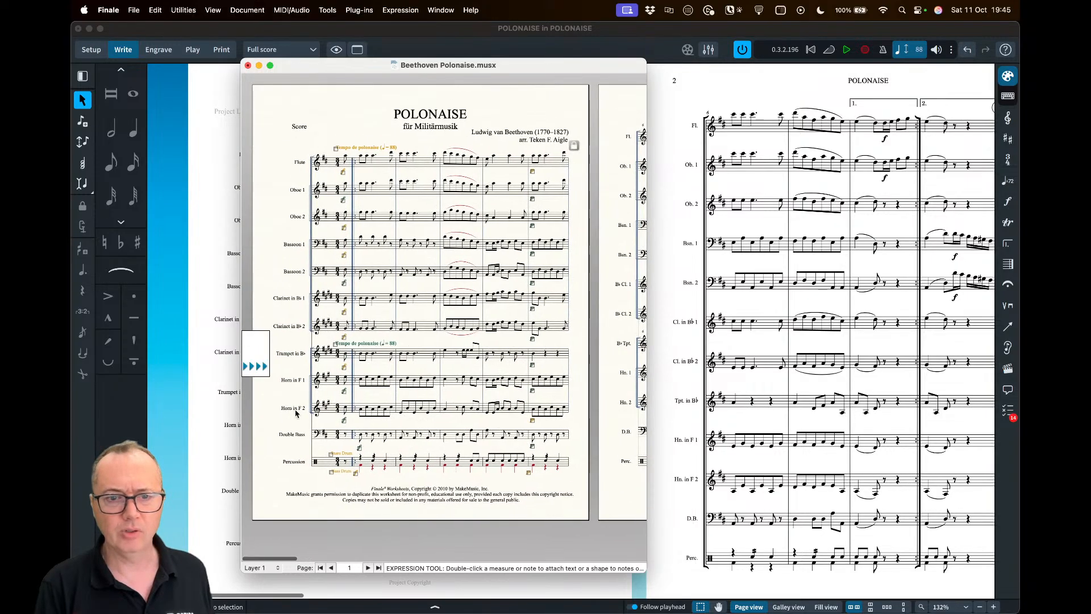
scroll(496, 280, "right", 2)
scroll(421, 408, "right", 4)
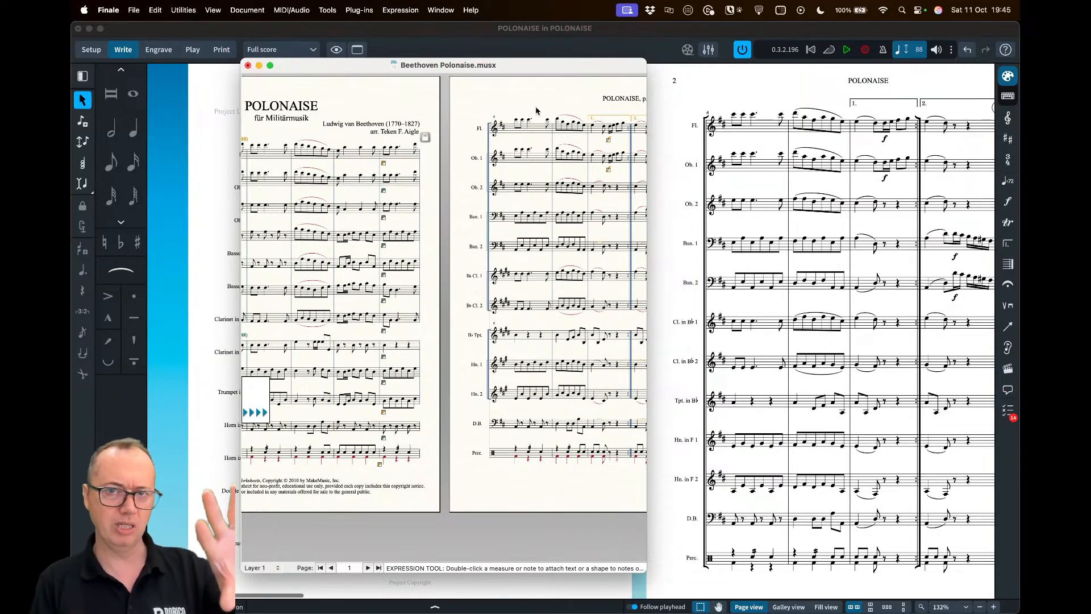
key("super+w")
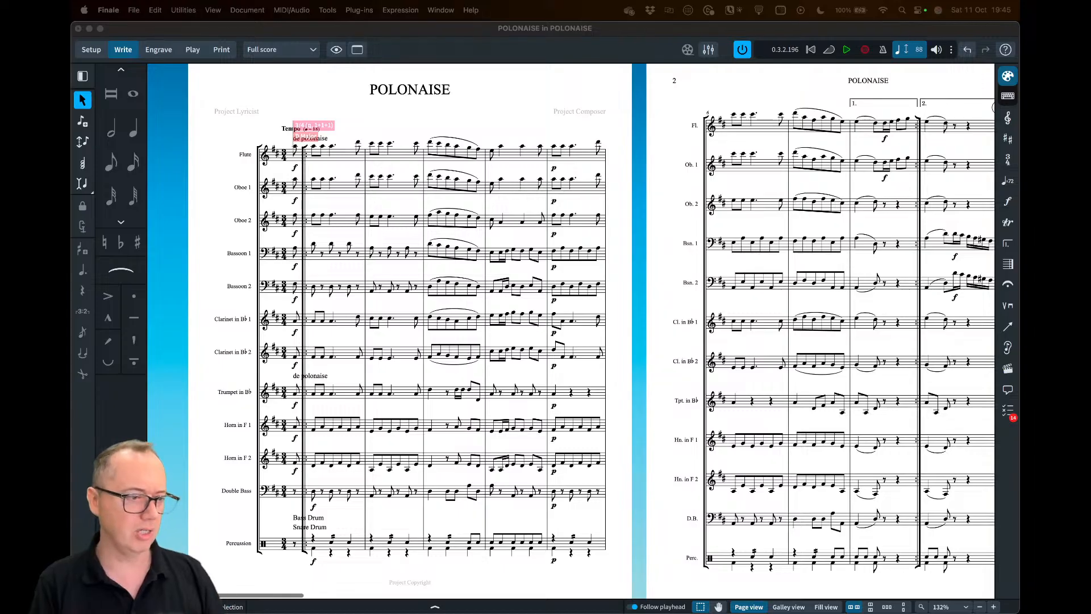
left_click(513, 118)
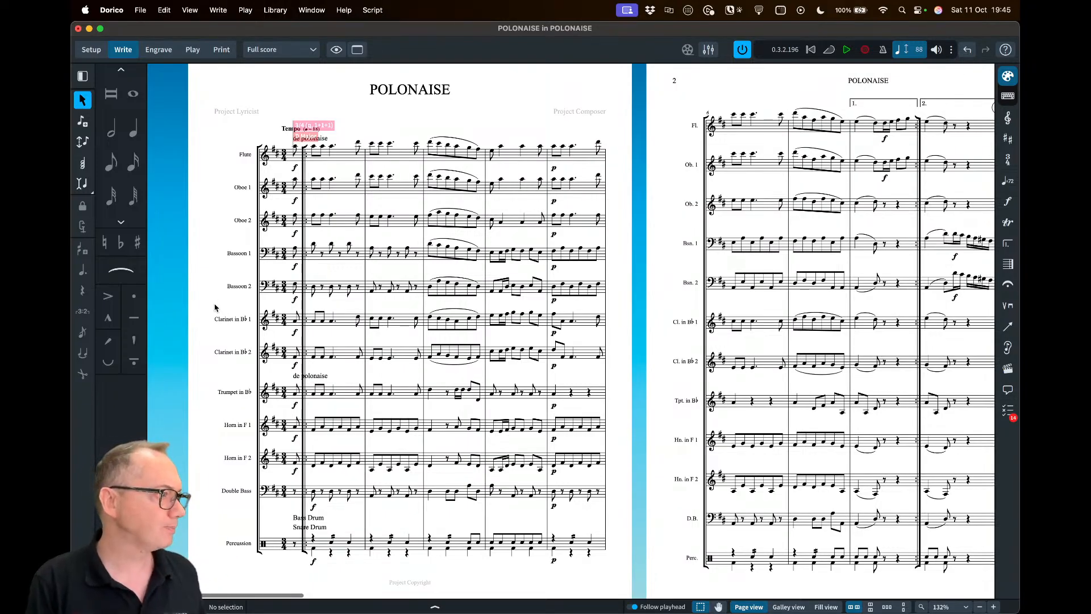
Turn off instrument pitch or transposition in the full score's abbreviated staff labels, apply it, and check the labels on page 2
left_click(276, 14)
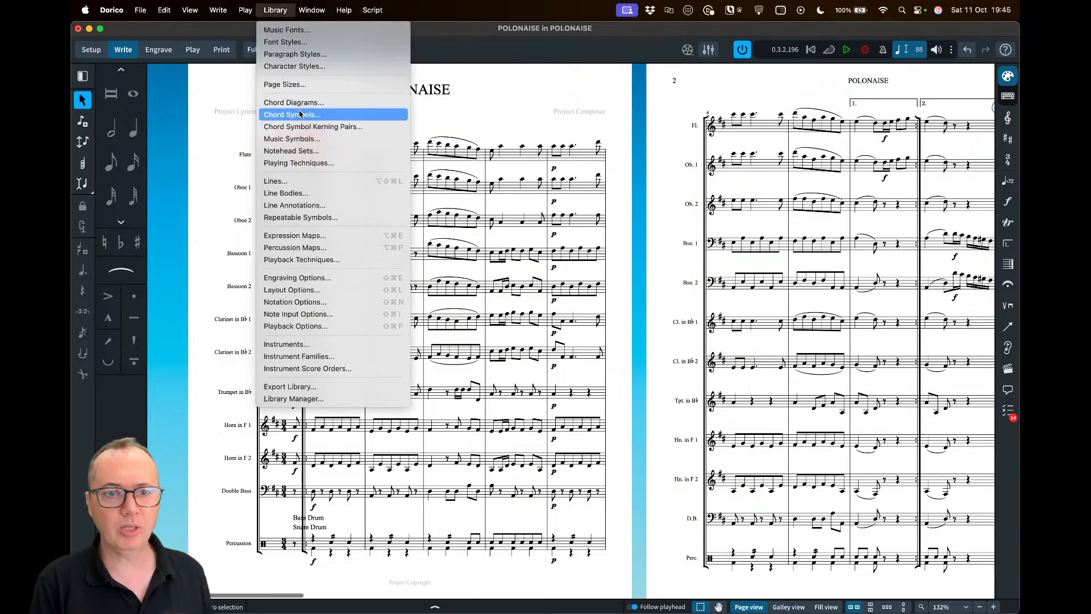
left_click(308, 289)
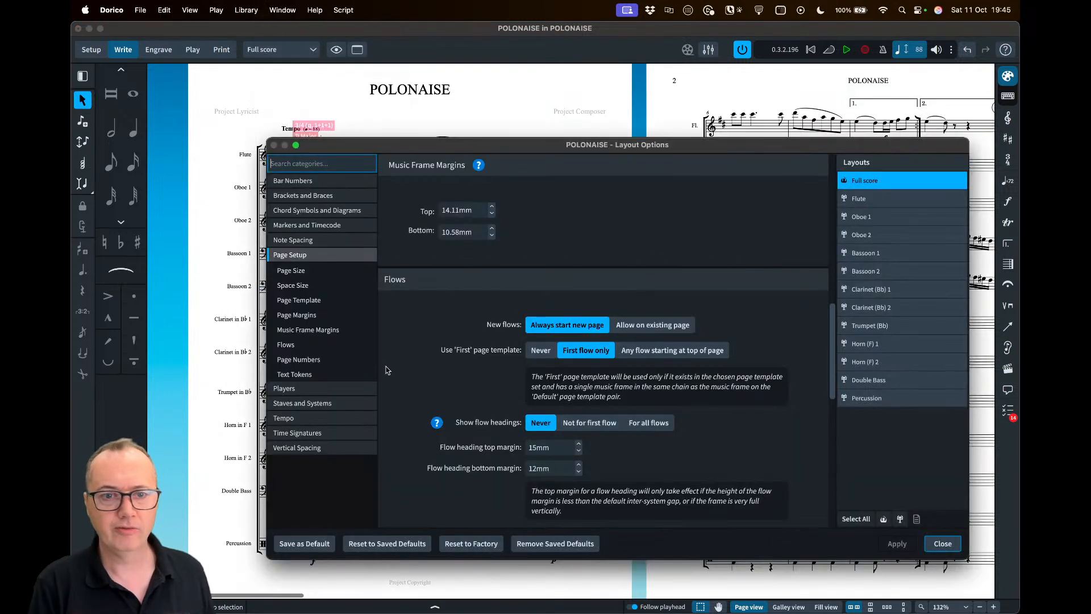
left_click(310, 405)
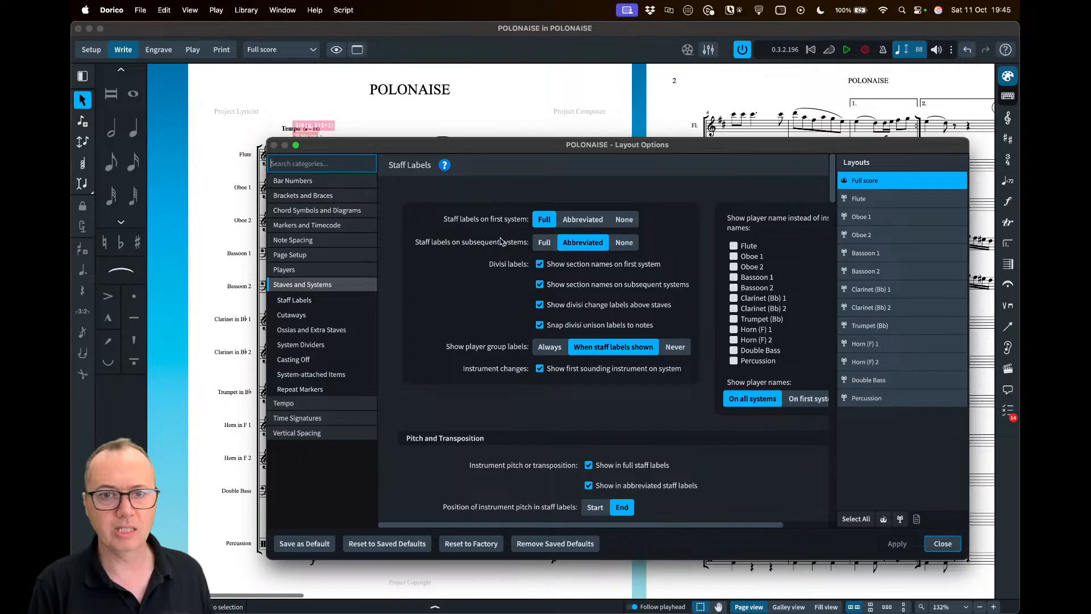
left_click_drag(523, 150, 520, 163)
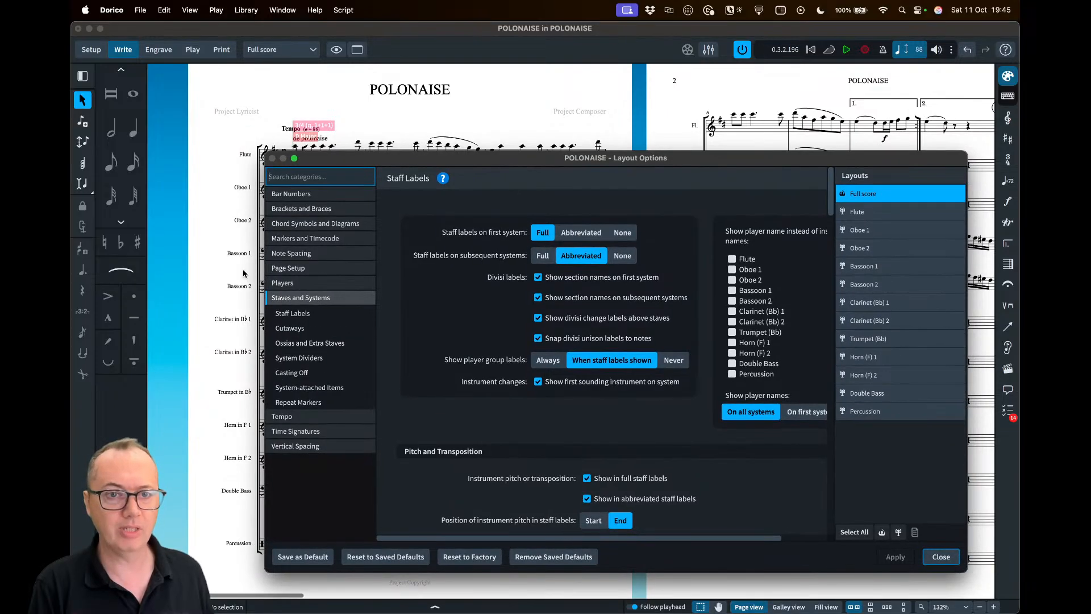
left_click_drag(694, 158, 635, 187)
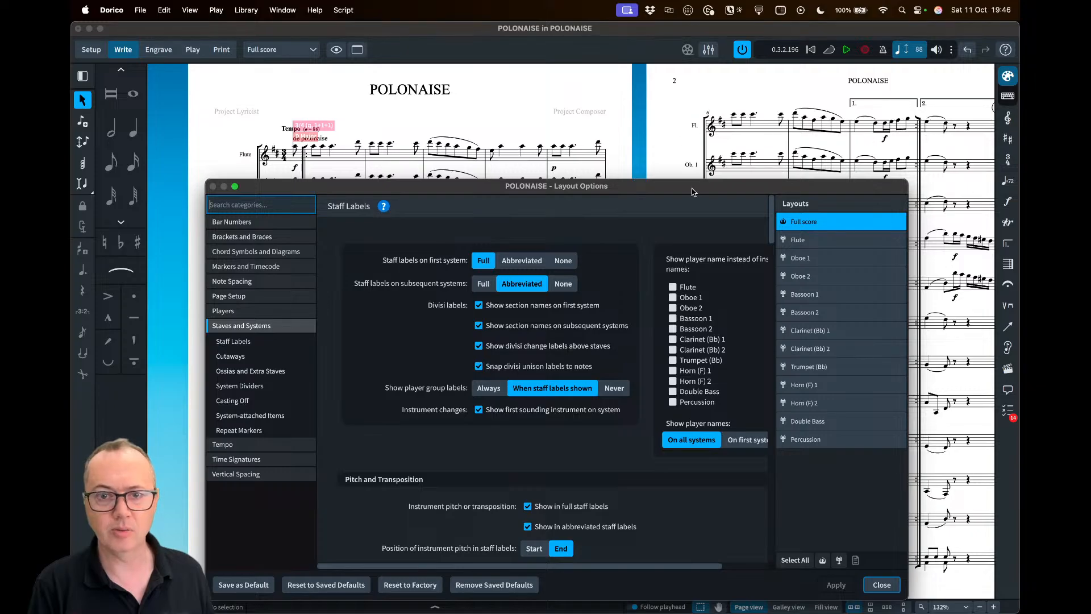
left_click_drag(692, 192, 695, 157)
scroll(646, 452, "down", 3)
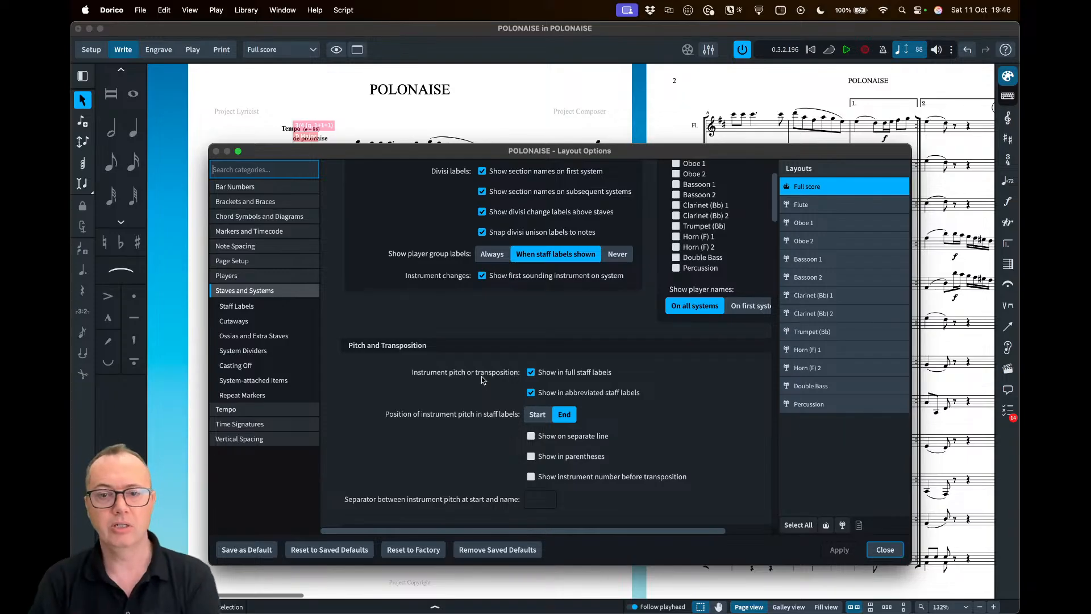
left_click(531, 393)
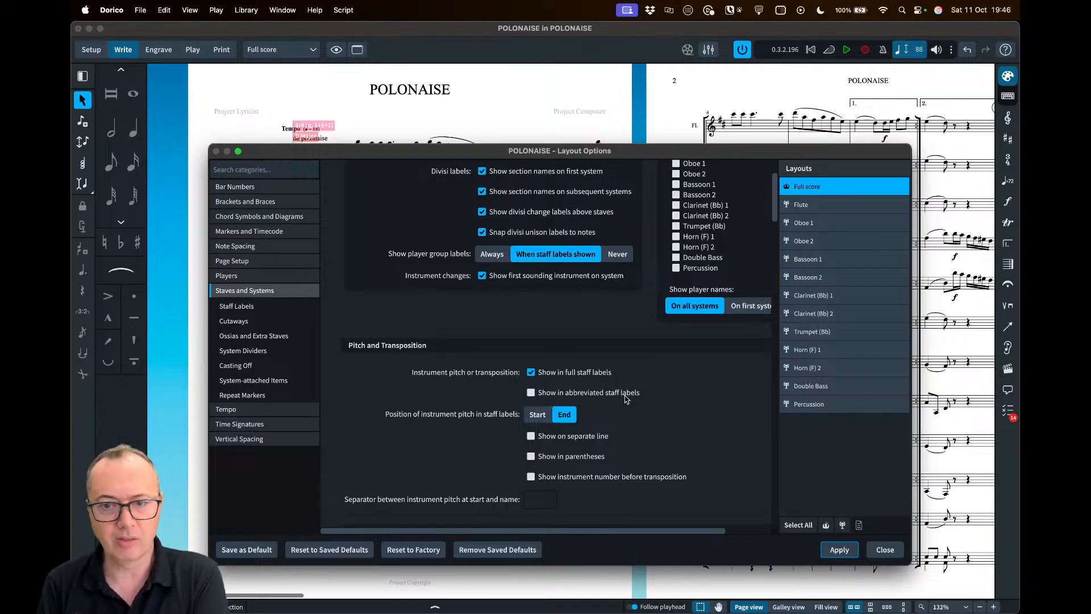
left_click(838, 549)
left_click_drag(619, 148, 698, 456)
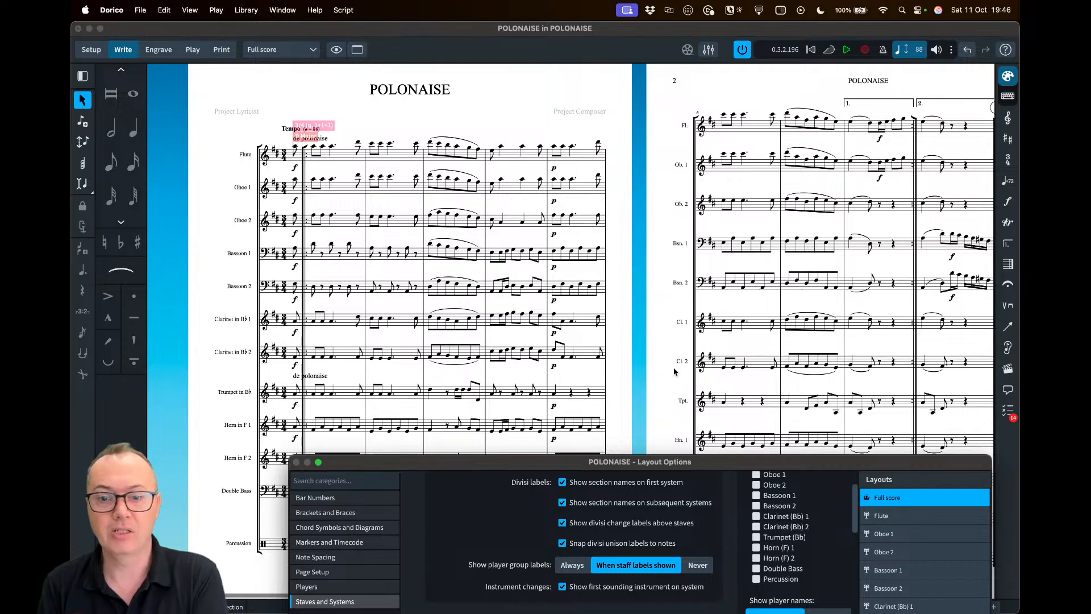
double_click(705, 462)
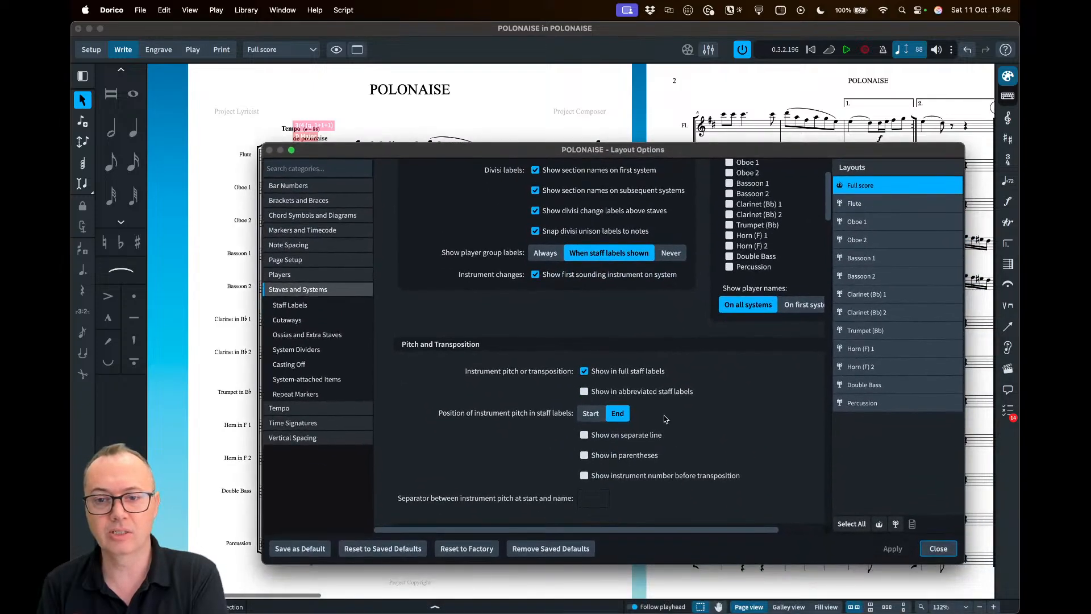
Try Start as the position of the instrument pitch in staff labels, and restore it to End
left_click(588, 416)
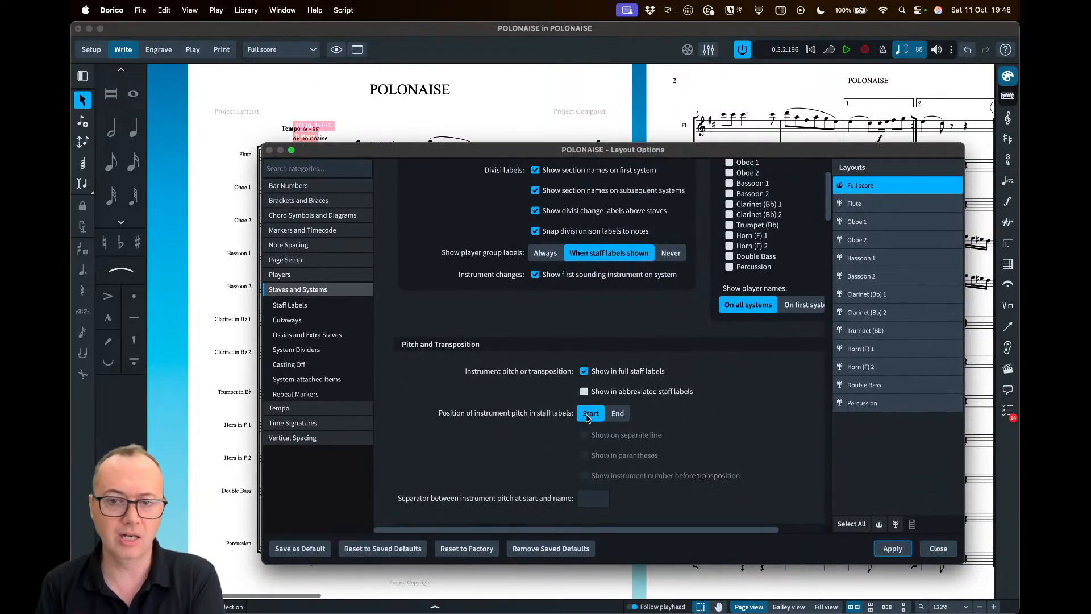
left_click(617, 414)
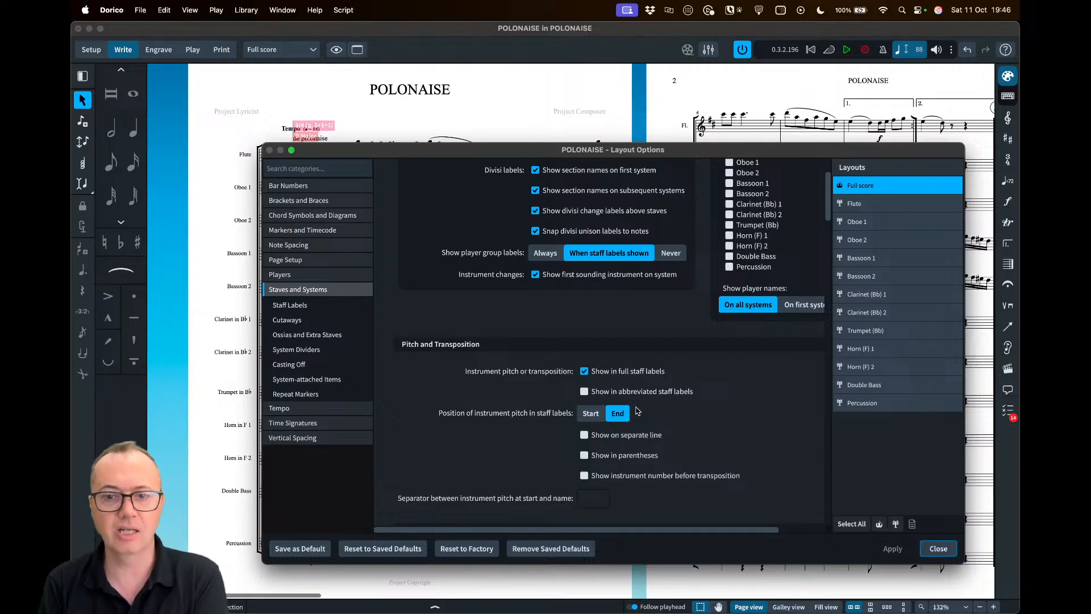
scroll(748, 459, "down", 3)
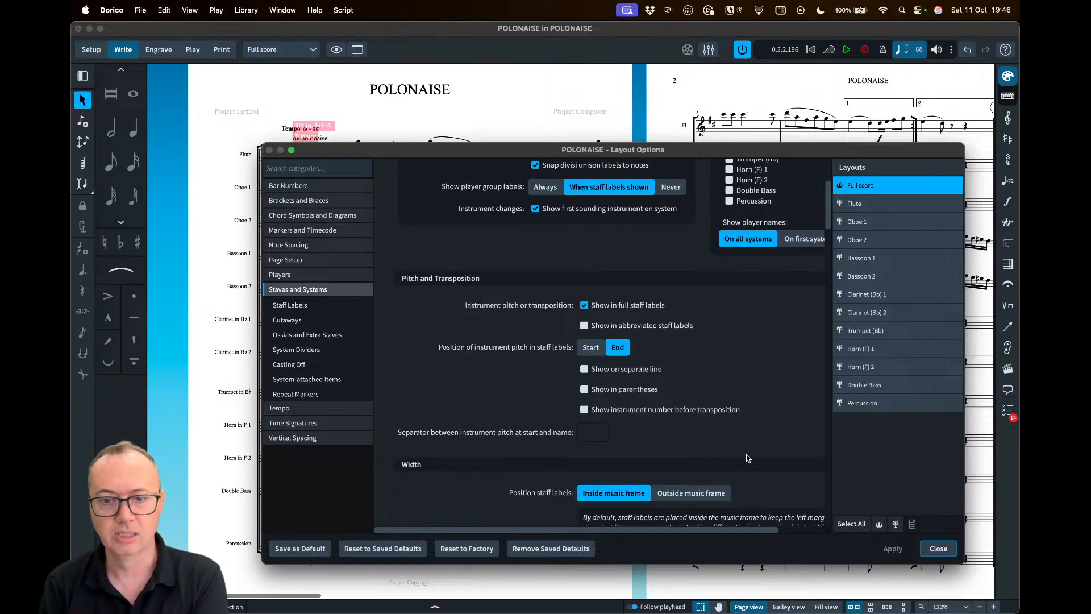
Close the layout options and set the first Clarinet's instrument name to always show its transposition
left_click(938, 548)
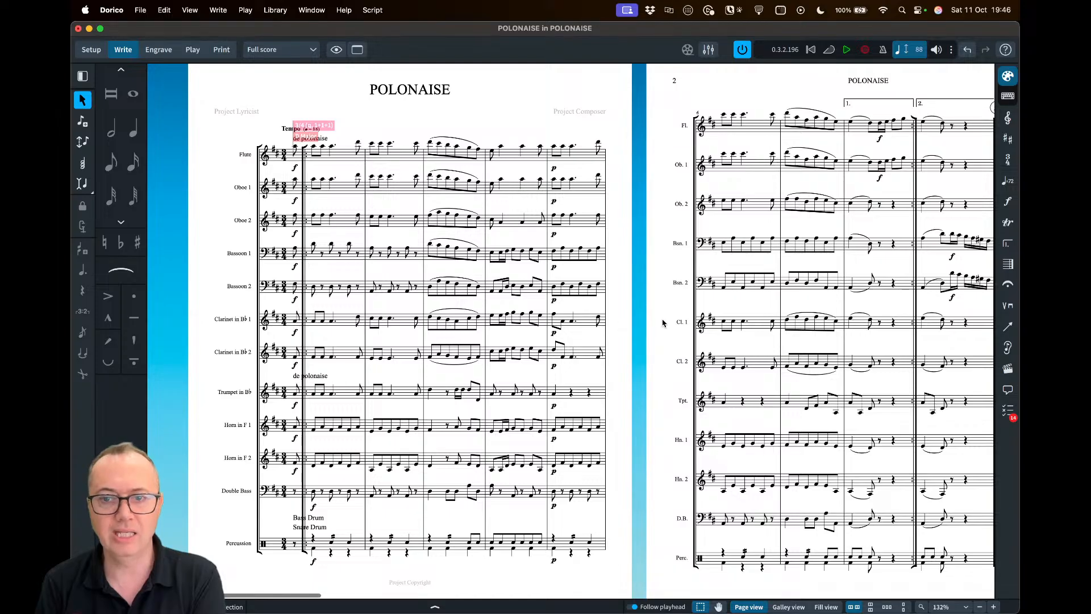
double_click(681, 324)
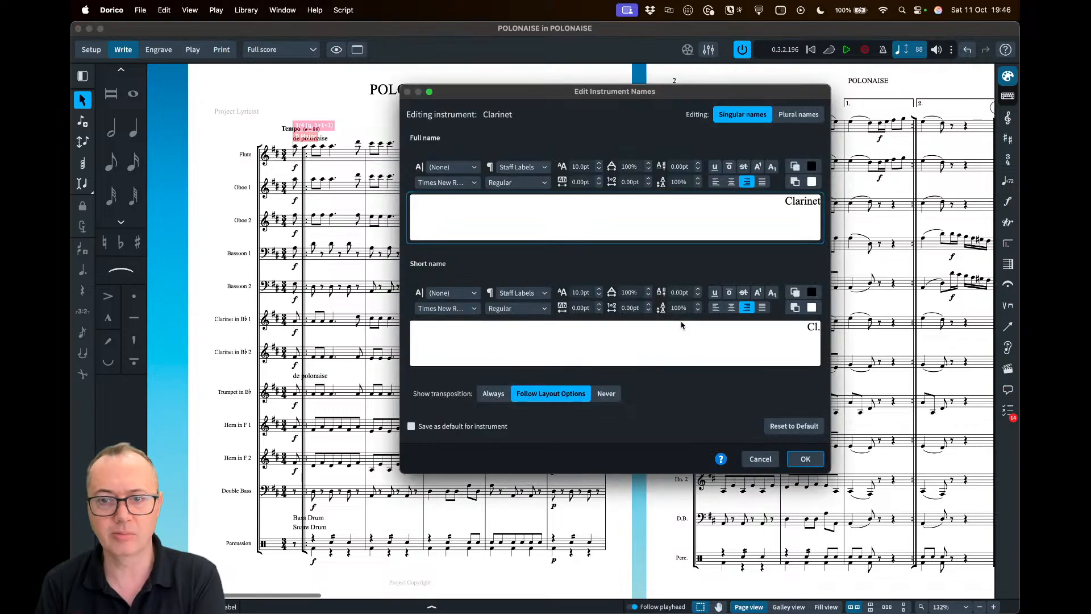
left_click(799, 338)
double_click(812, 328)
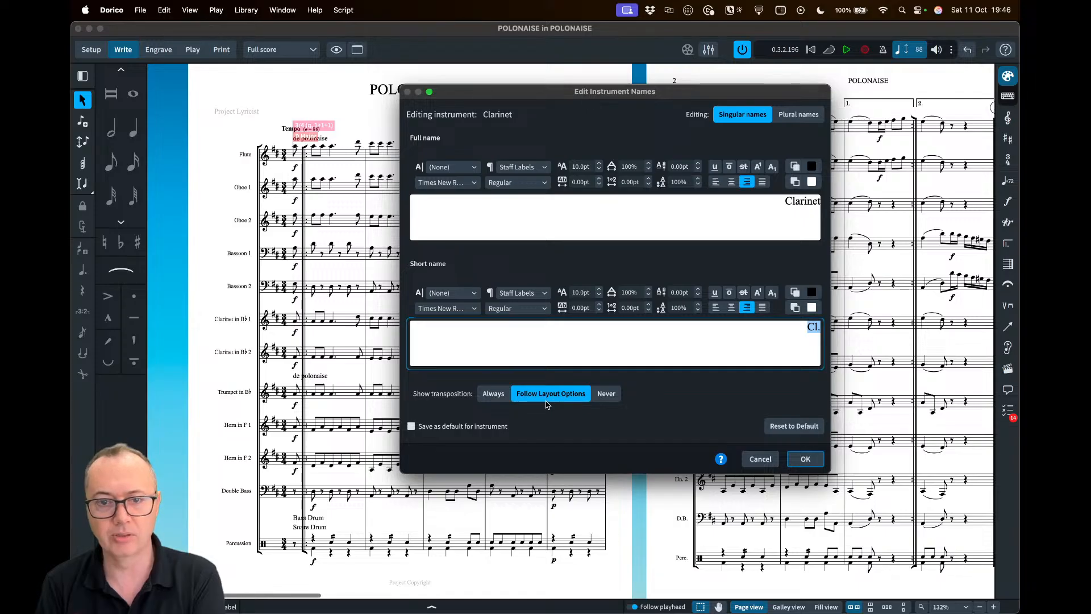
left_click(491, 396)
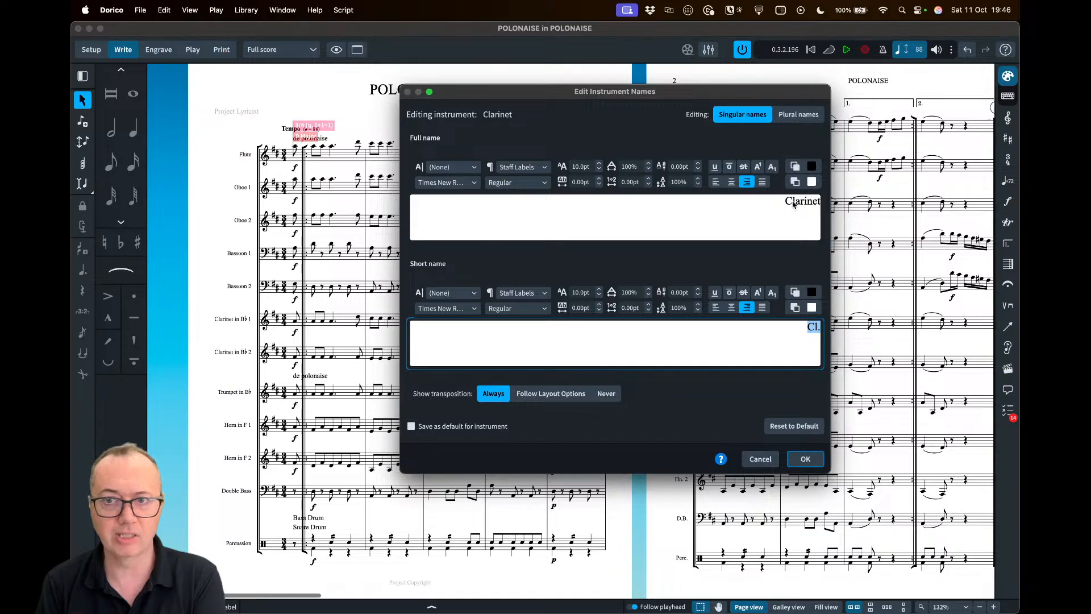
left_click(805, 459)
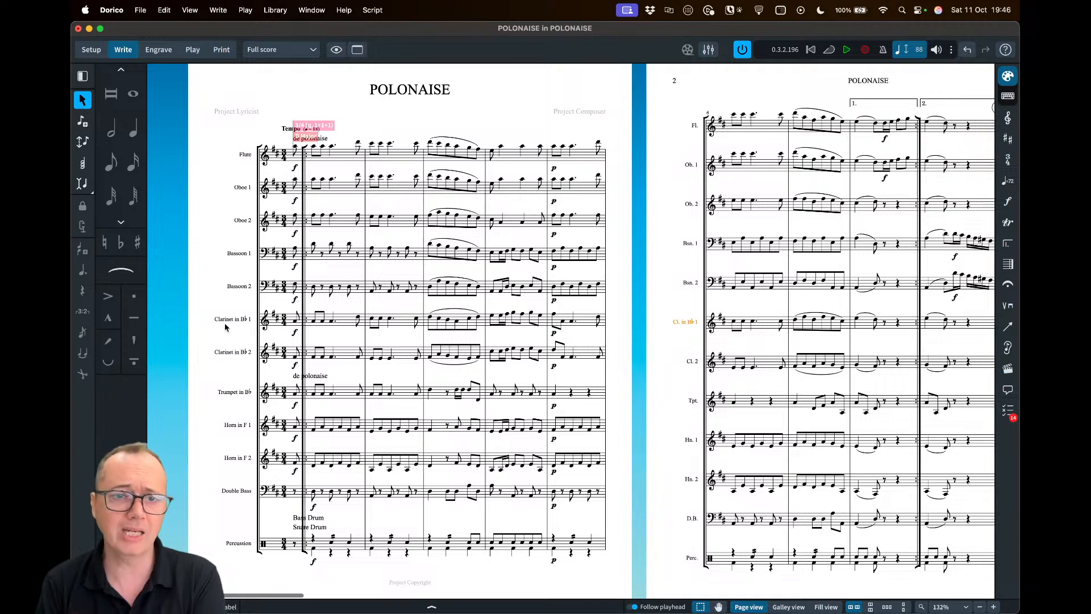
Set the first Clarinet's transposition display back to Follow Layout Options in its instrument names
double_click(678, 330)
left_click(791, 330)
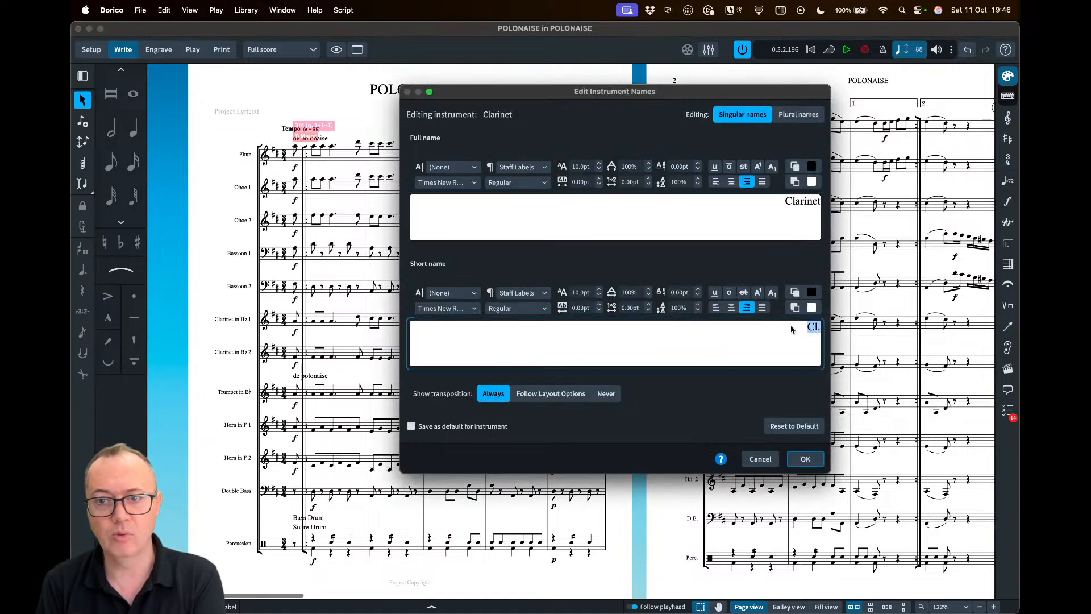
left_click(791, 332)
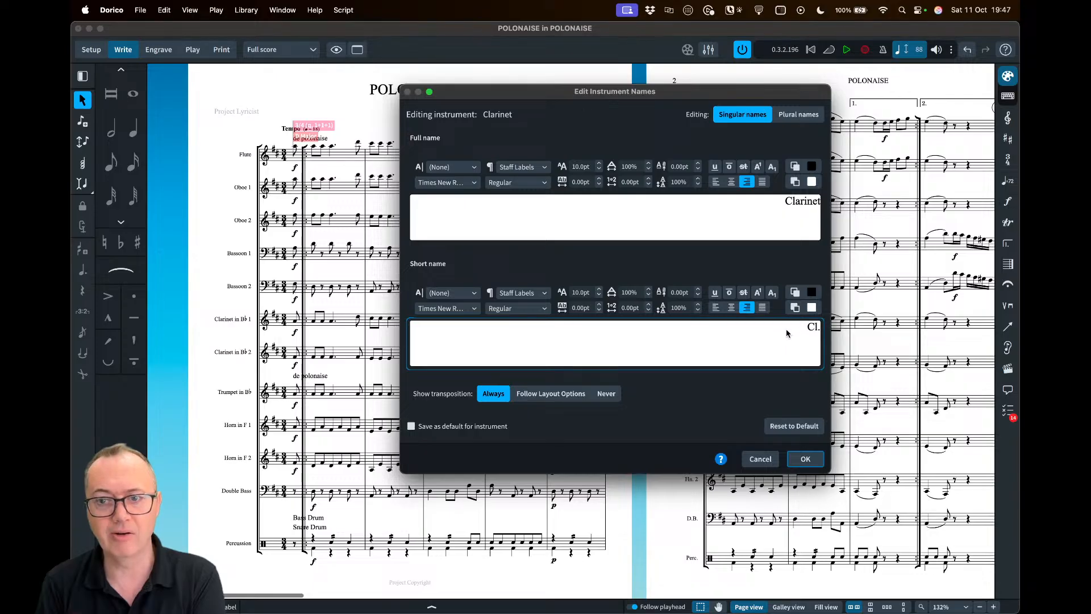
left_click(558, 397)
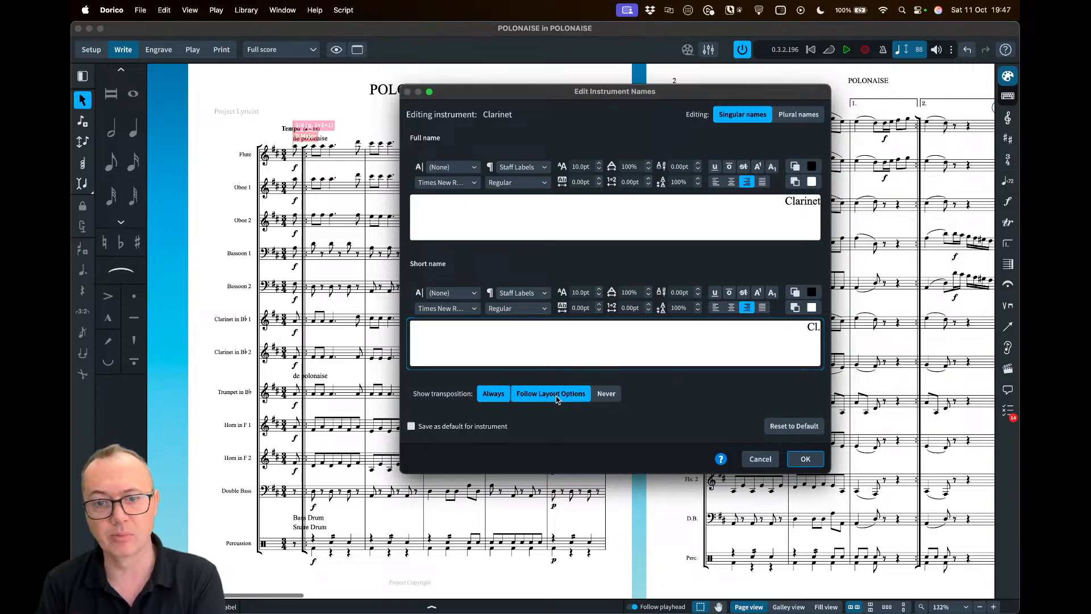
left_click(809, 459)
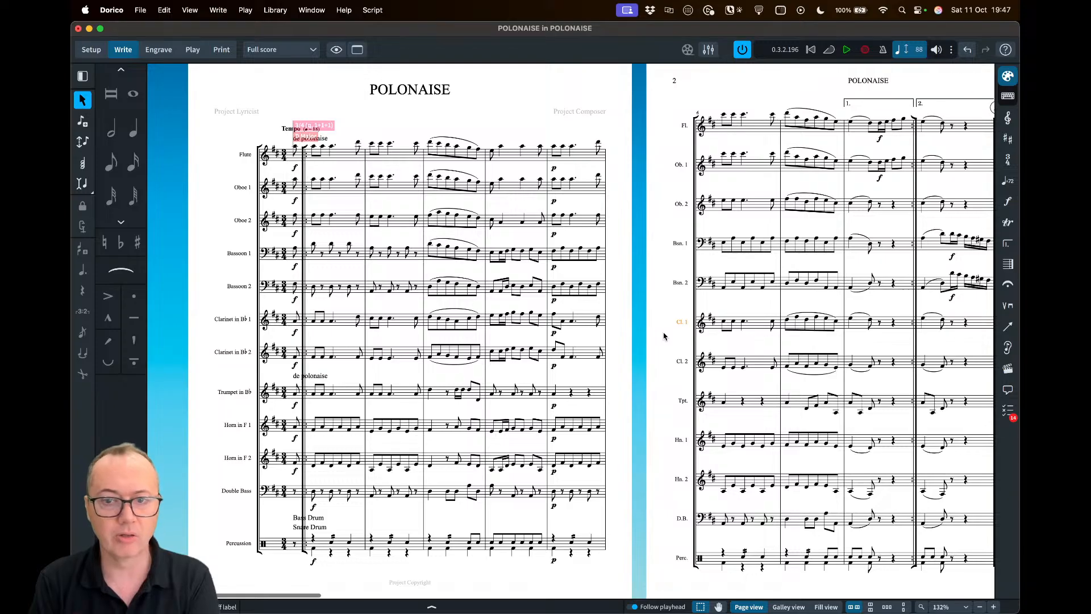
Turn off wings on repeat barlines in the engraving options, apply the change, and close the options
scroll(664, 336, "down", 2)
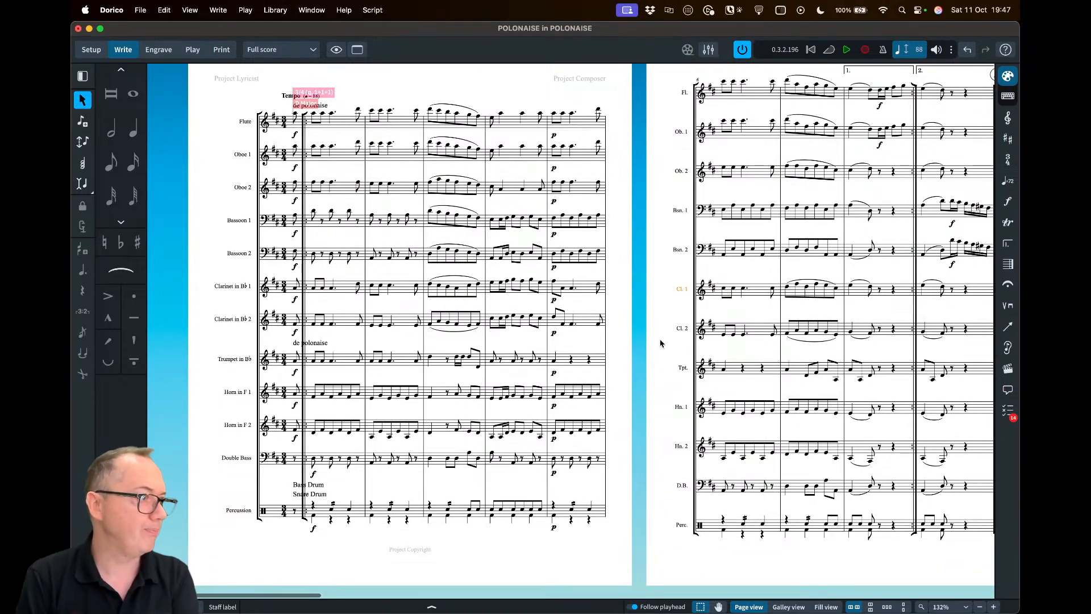
scroll(661, 342, "up", 2)
scroll(660, 343, "up", 2)
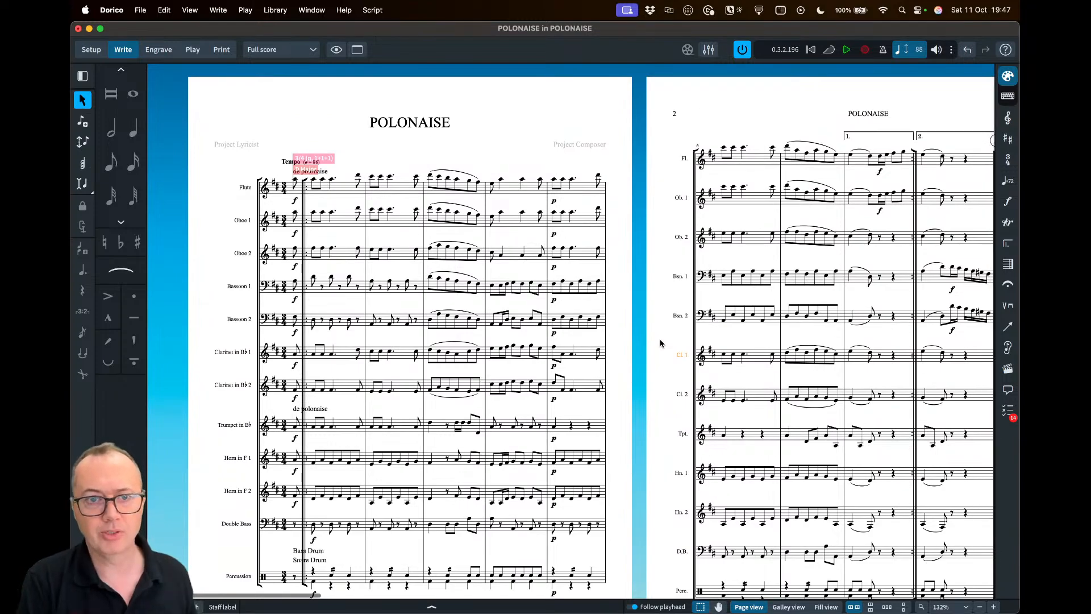
scroll(660, 343, "down", 4)
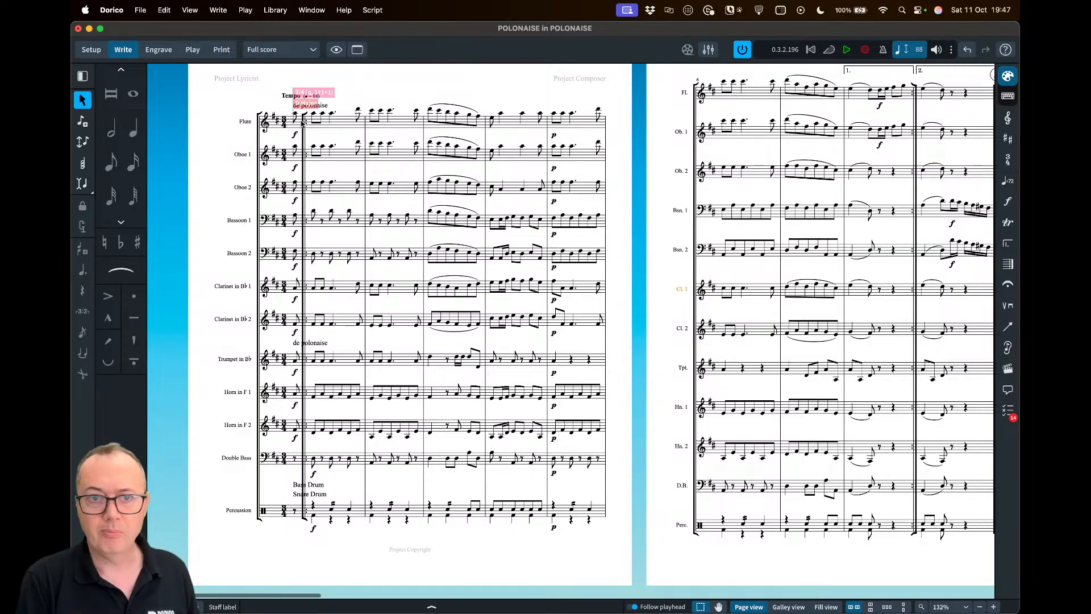
key("super+shift+e")
left_click(363, 283)
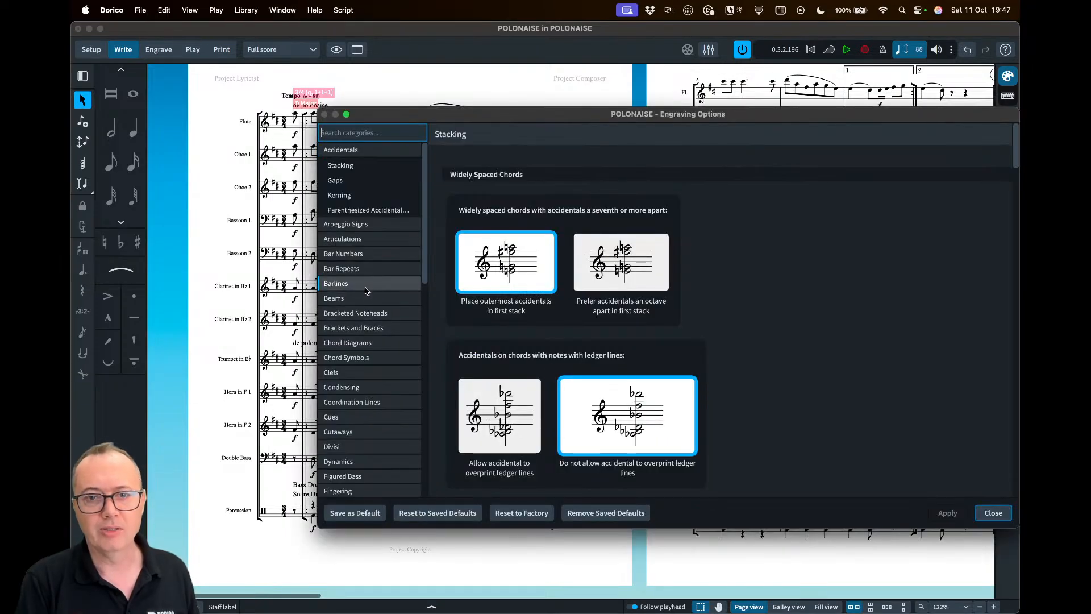
scroll(830, 309, "down", 20)
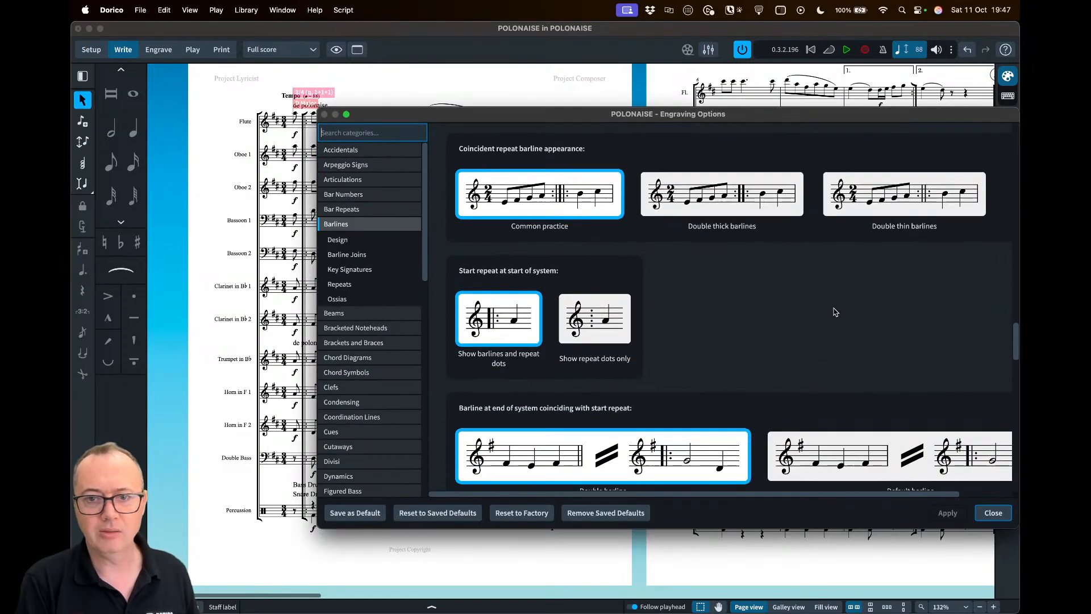
scroll(830, 314, "down", 10)
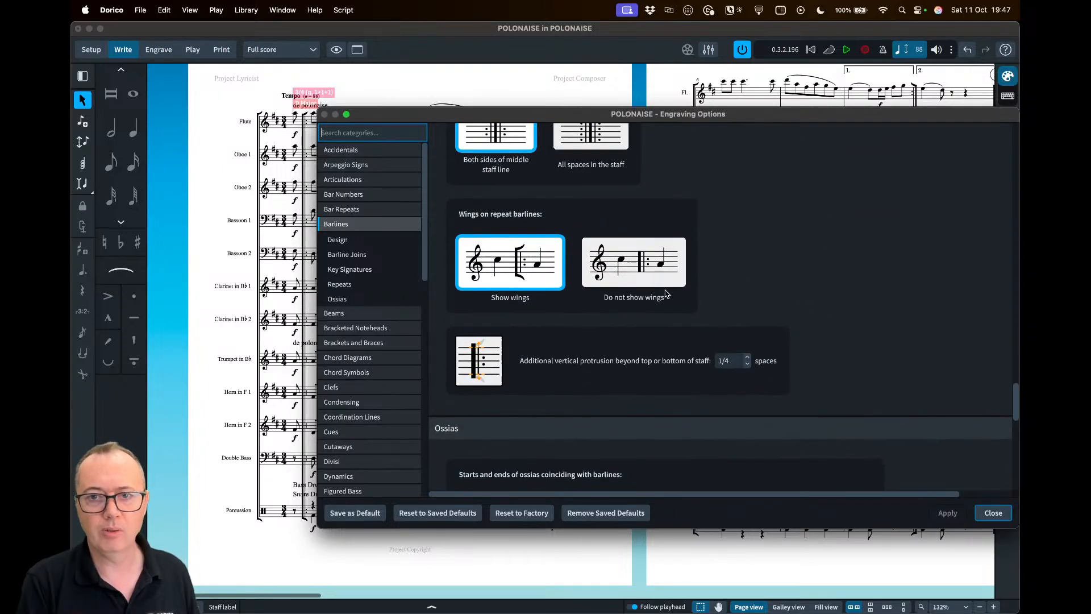
left_click(624, 282)
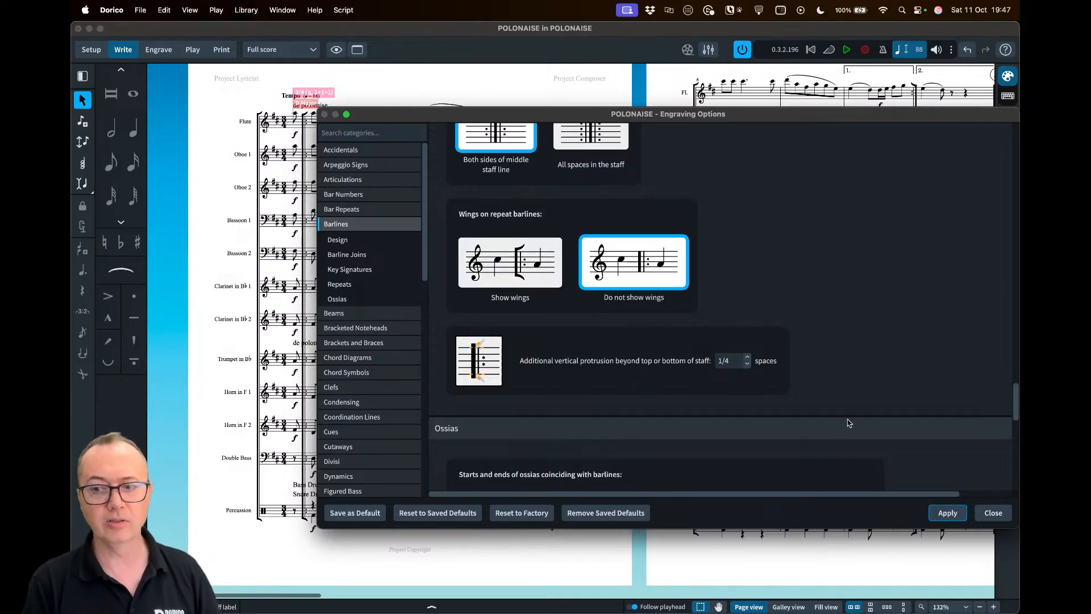
left_click(936, 513)
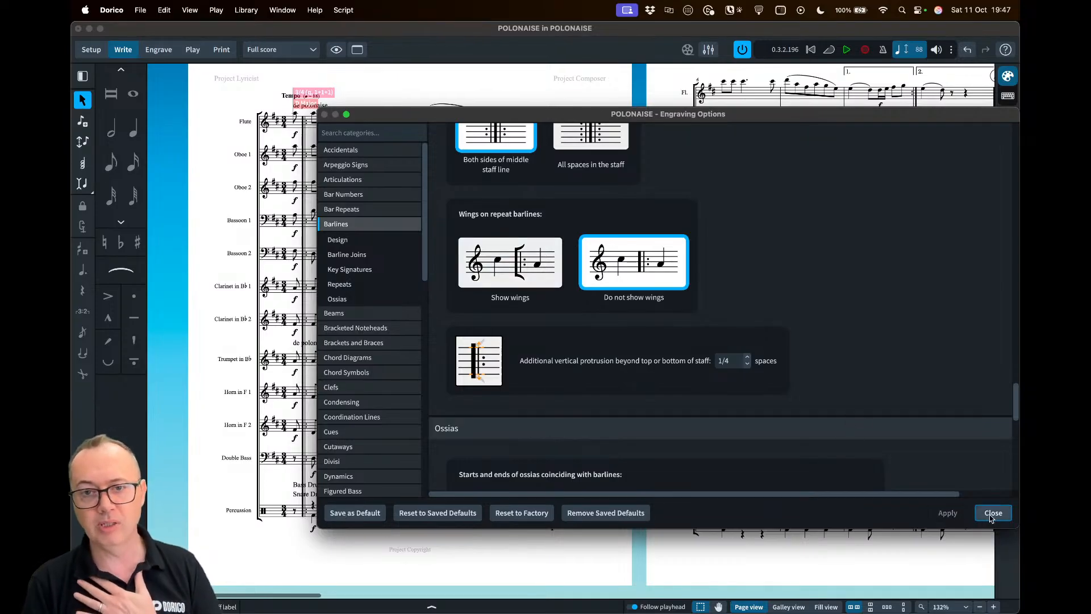
left_click(992, 514)
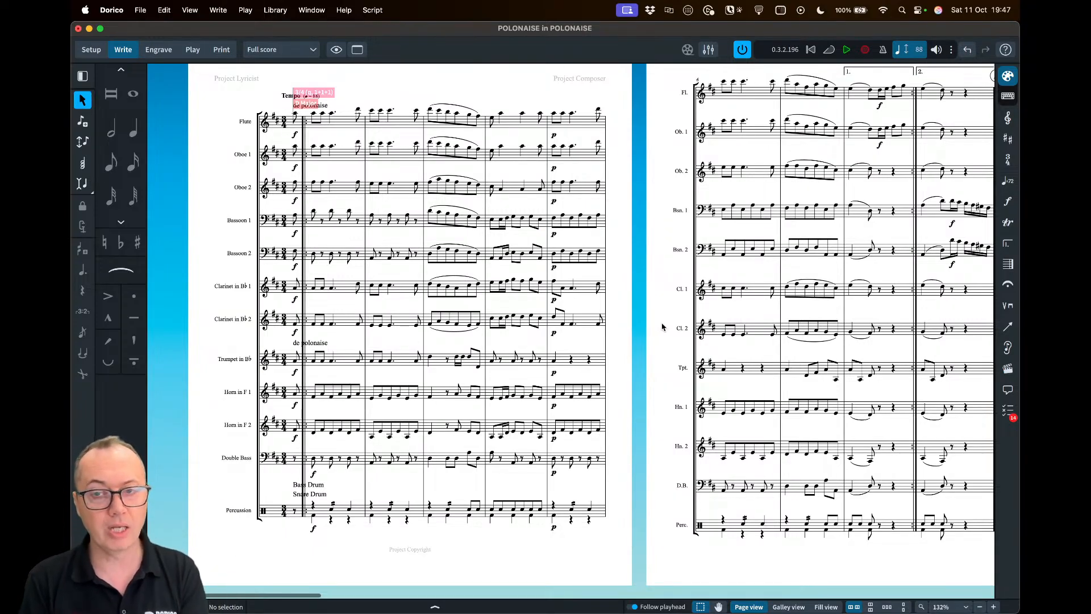
scroll(448, 302, "up", 2)
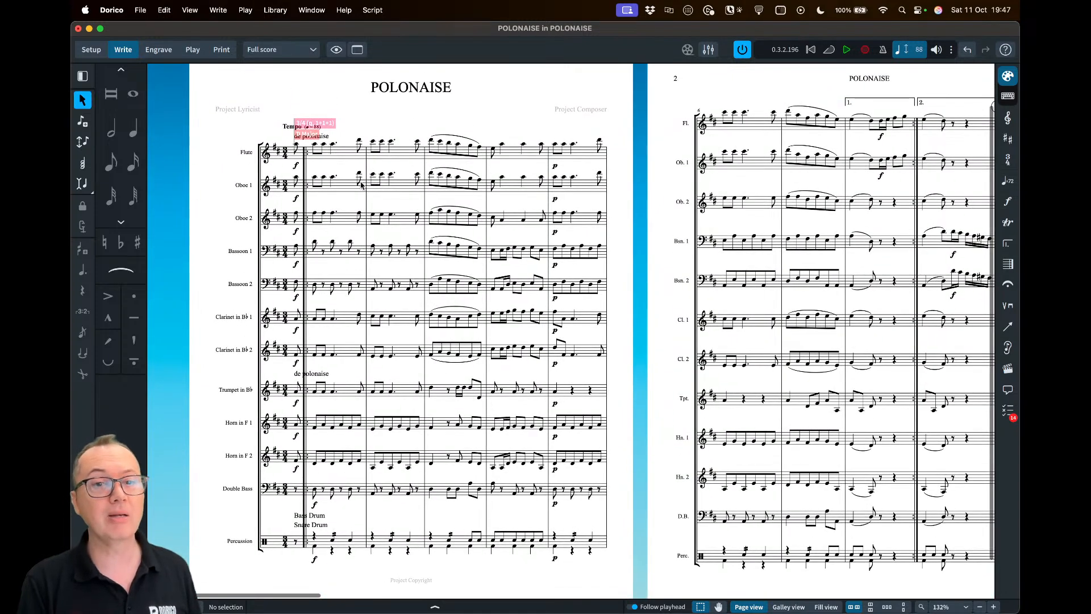
scroll(356, 563, "down", 3)
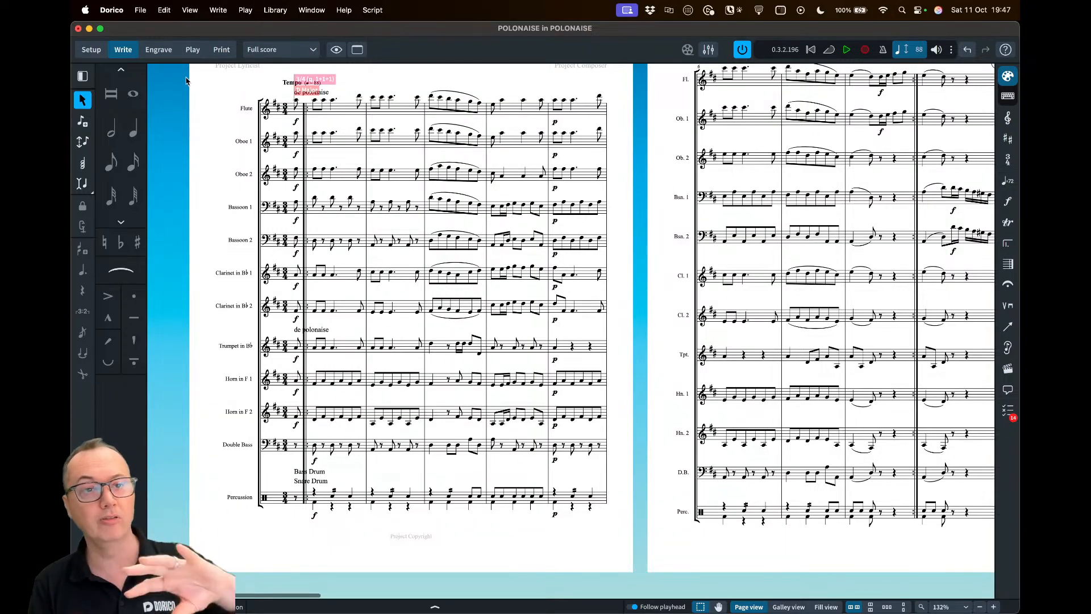
left_click(140, 11)
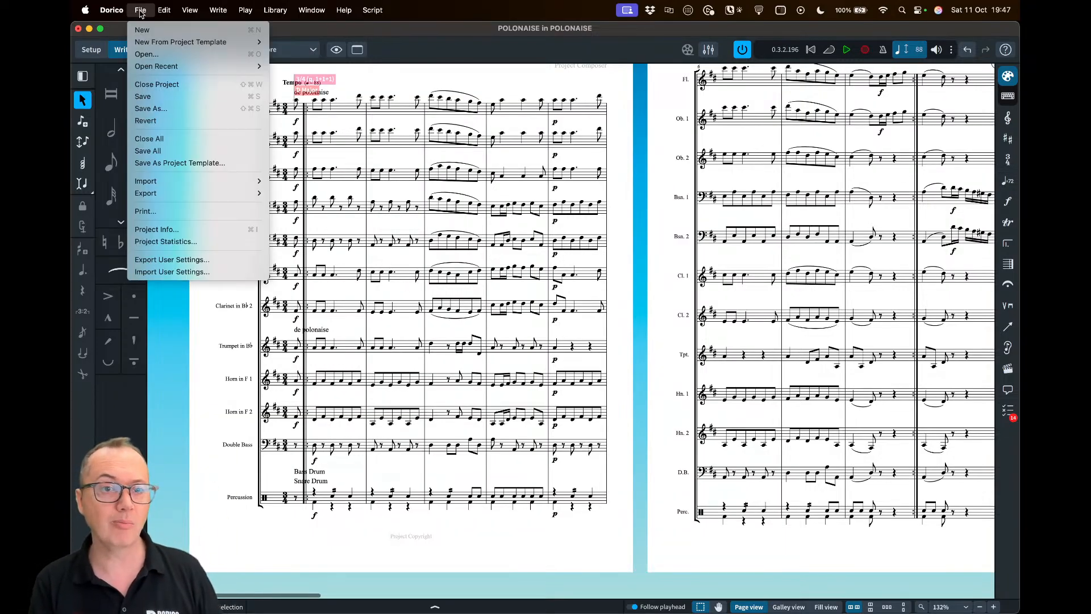
mouse_move(158, 184)
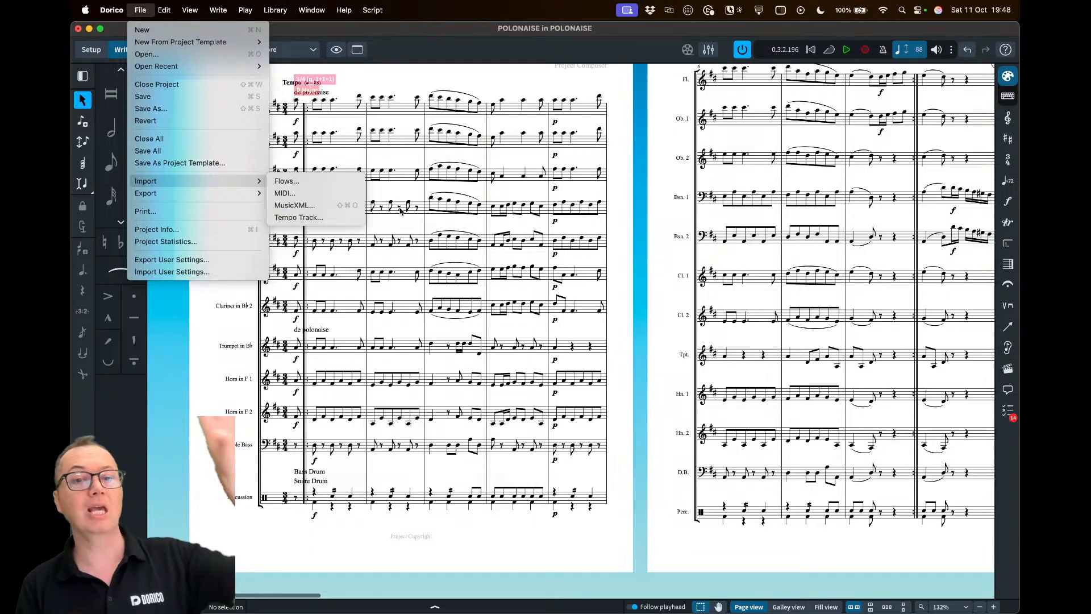
left_click(649, 225)
Hide all signposts in the full score so the area around the opening tempo mark is unobstructed
scroll(650, 227, "up", 2)
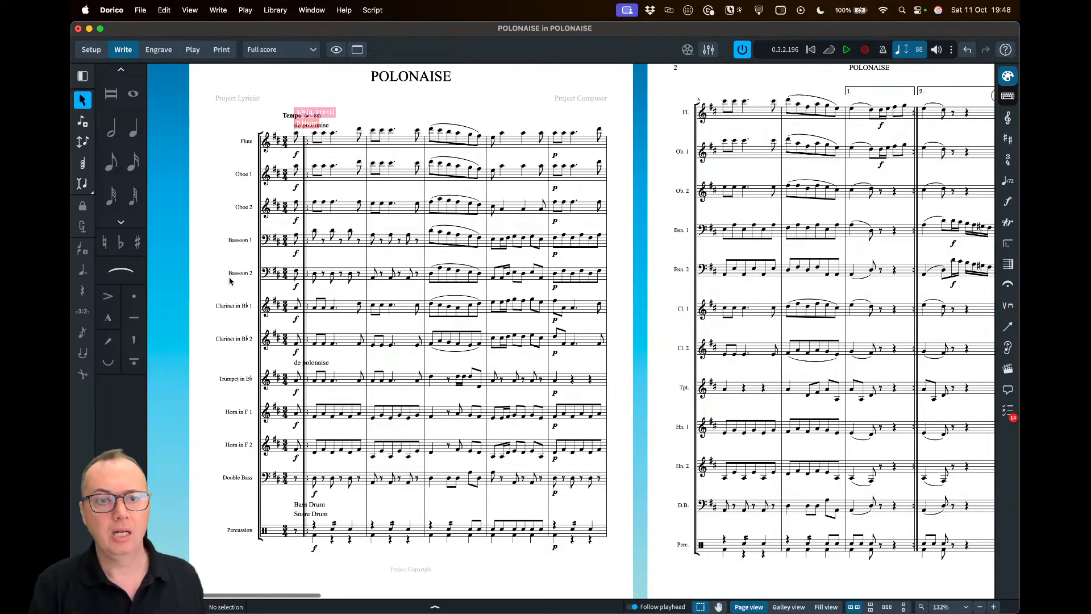
scroll(227, 281, "left", 1)
key("z")
key("z")
scroll(213, 271, "left", 5)
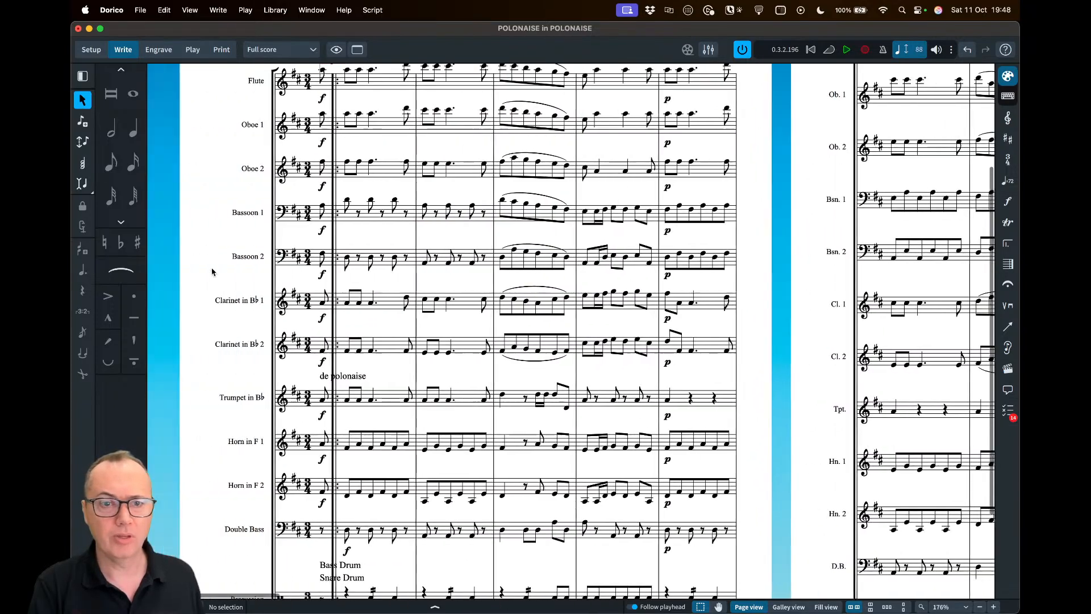
scroll(212, 271, "up", 4)
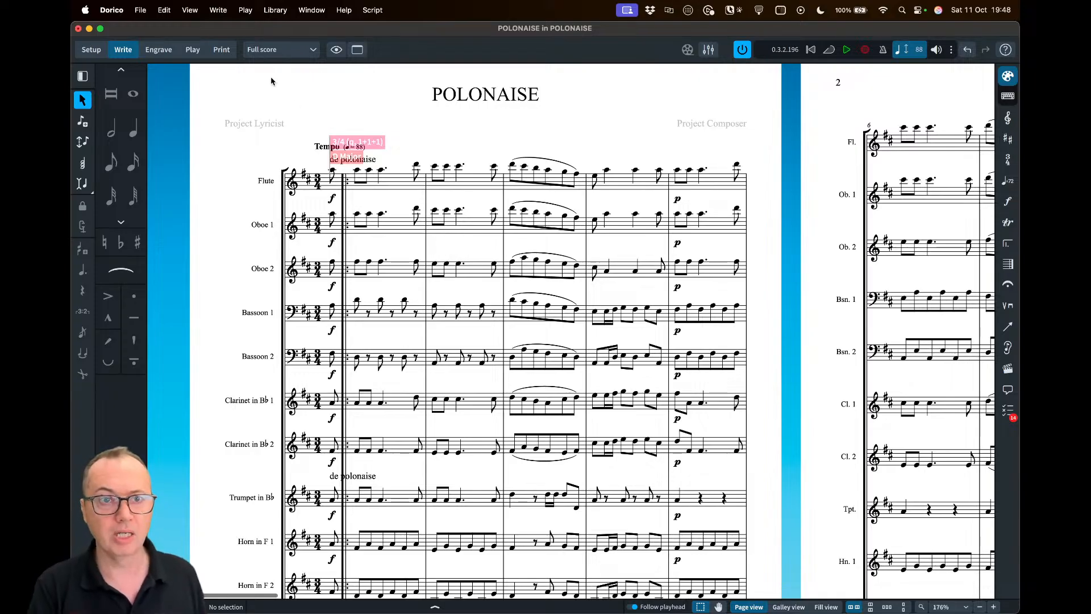
left_click(190, 10)
mouse_move(244, 133)
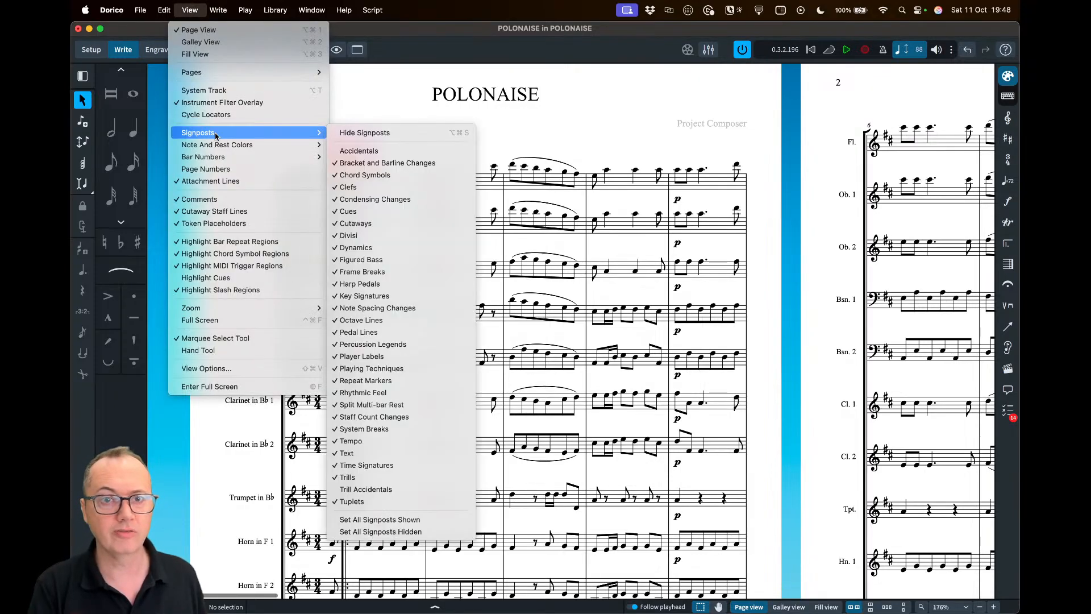
left_click(368, 134)
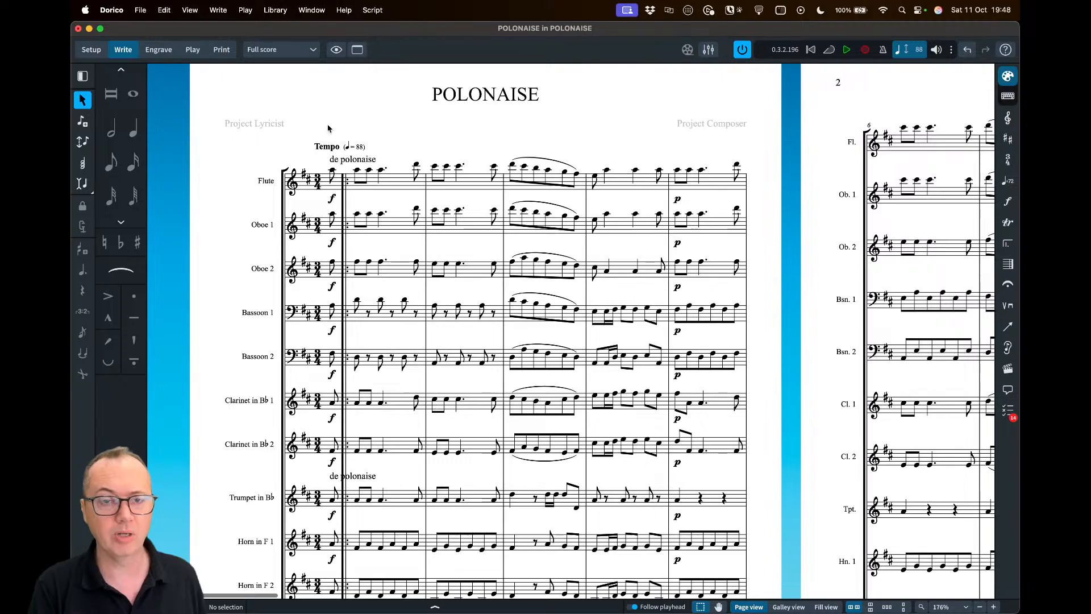
Inspect the opening Tempo mark and the "de polonaise" texts above the Flute and Trumpet staves by selecting each one
scroll(330, 153, "up", 5)
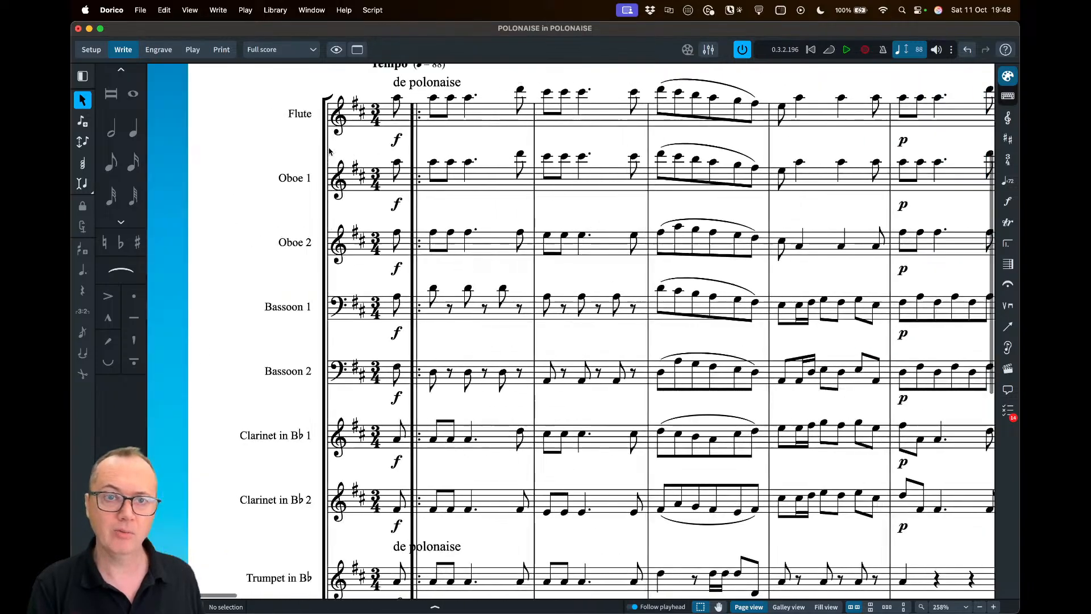
left_click(389, 157)
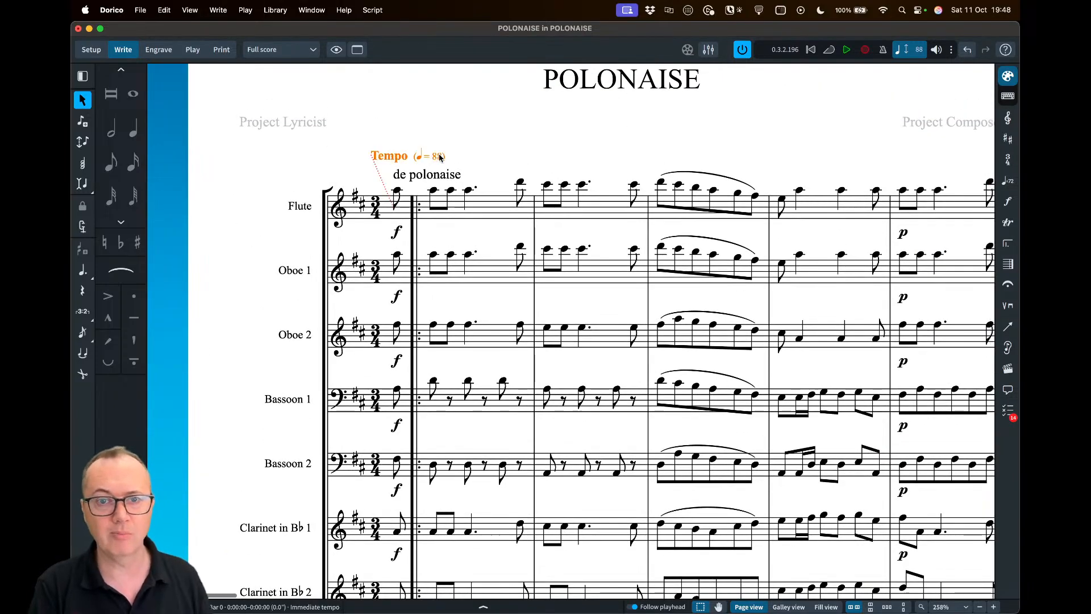
left_click(403, 175)
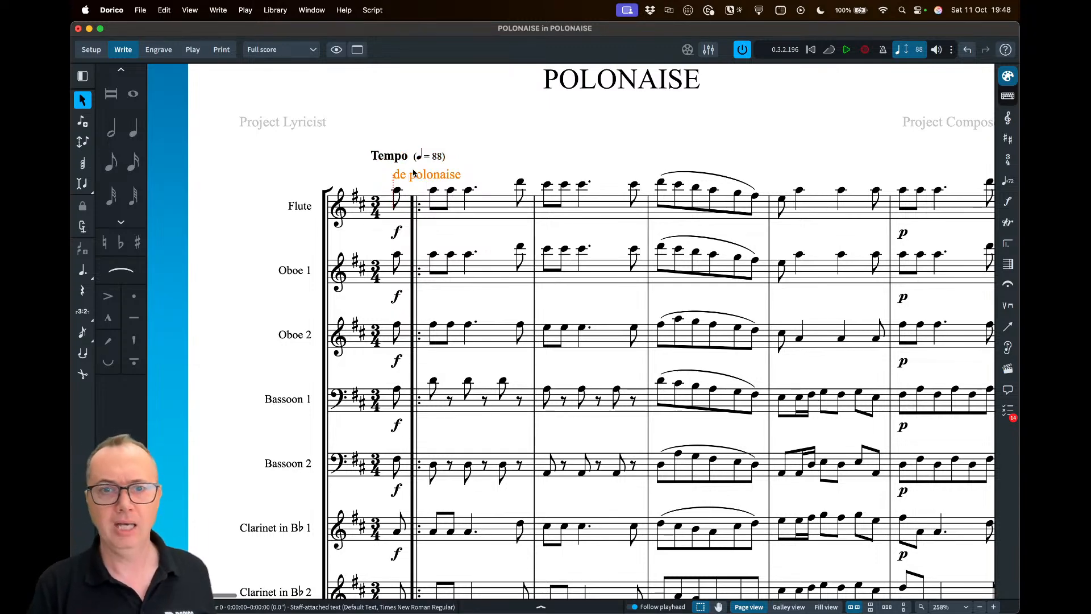
scroll(413, 174, "down", 5)
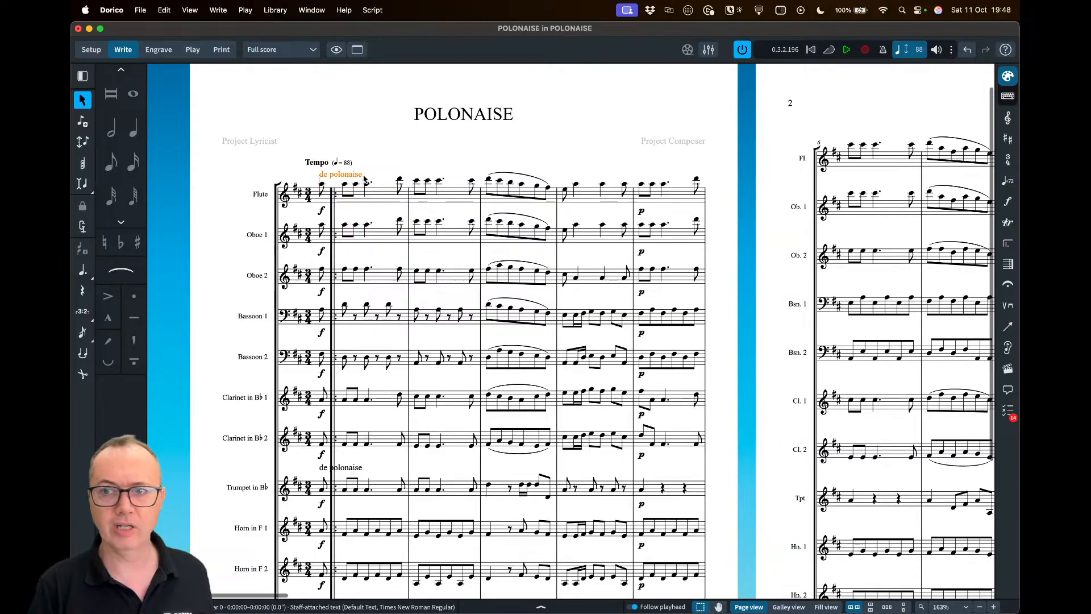
scroll(364, 180, "down", 5)
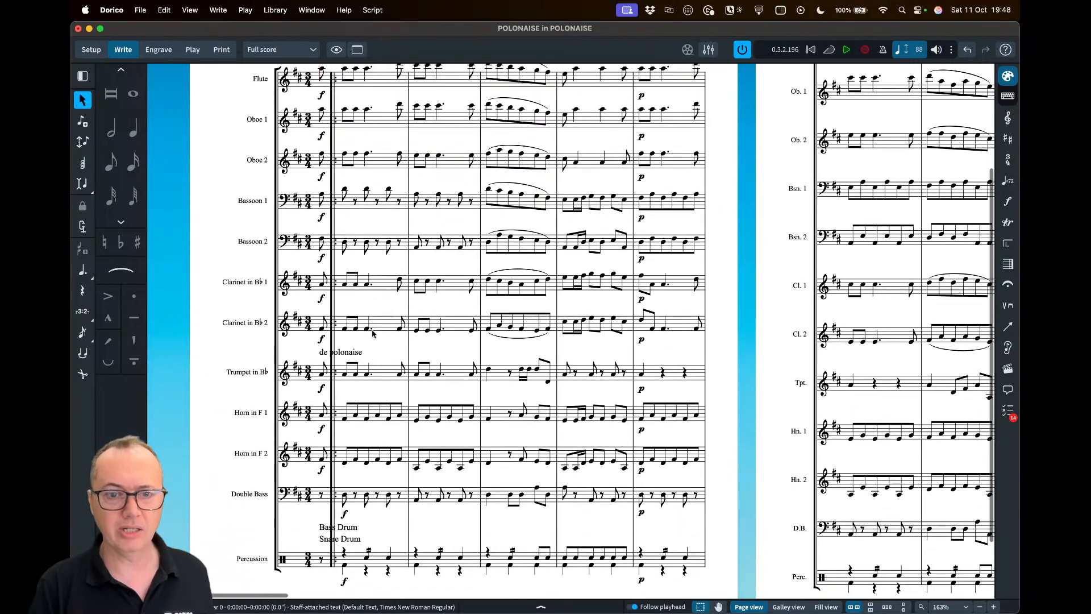
left_click(347, 353)
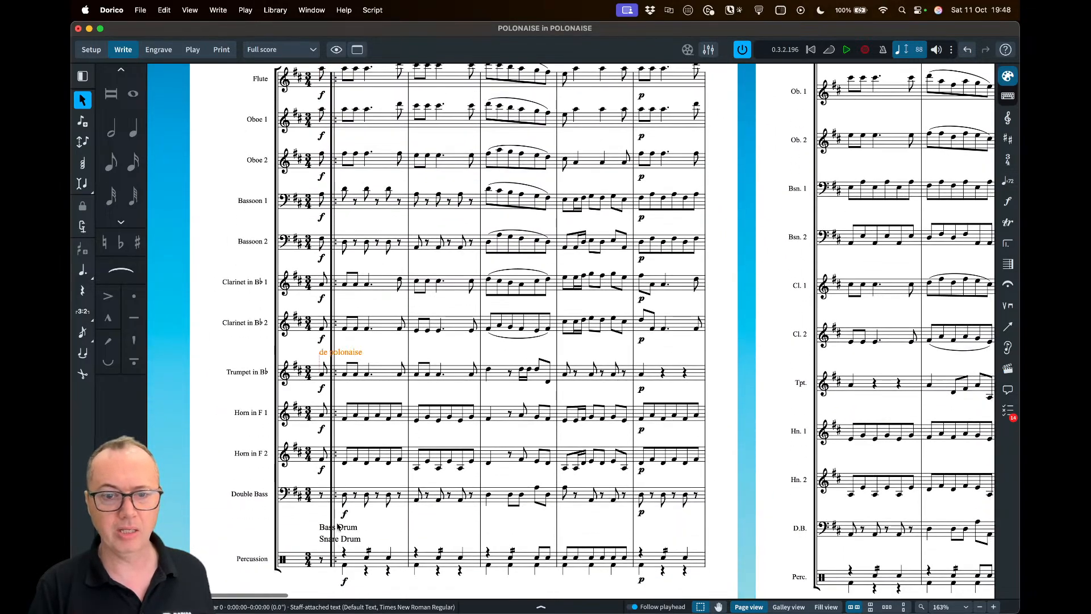
scroll(340, 172, "up", 4)
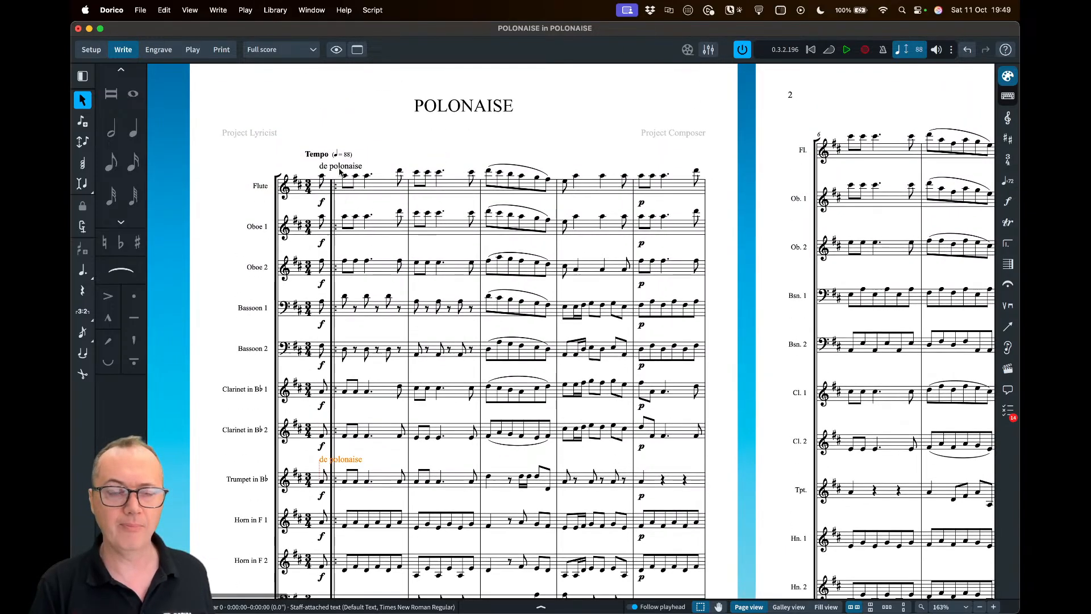
Copy the wording of the "de polonaise" staff text above the Flute staff
left_click(340, 171)
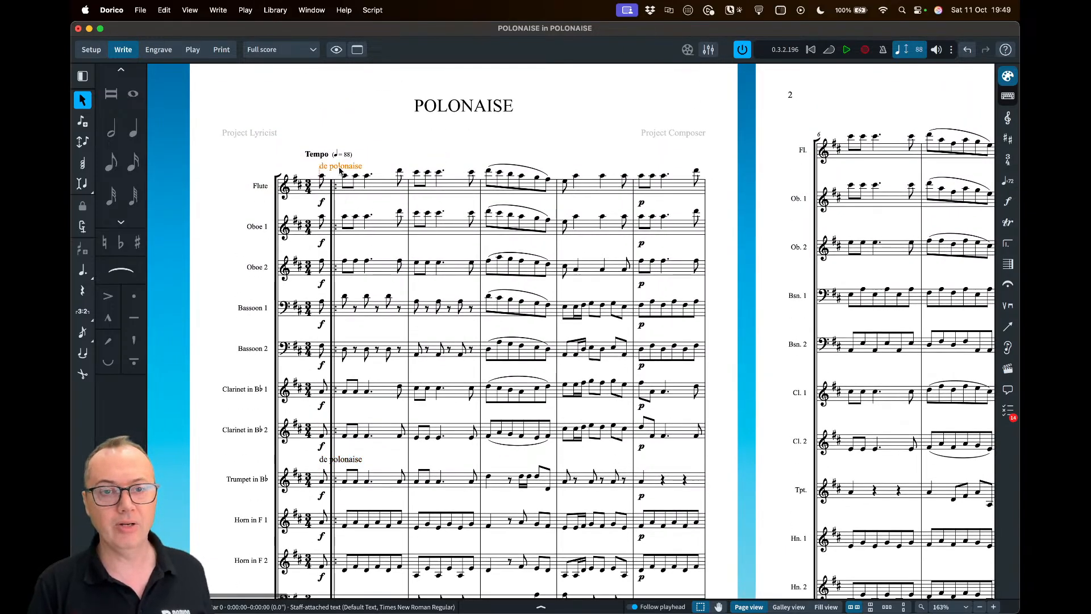
scroll(340, 171, "up", 3)
scroll(338, 183, "down", 1)
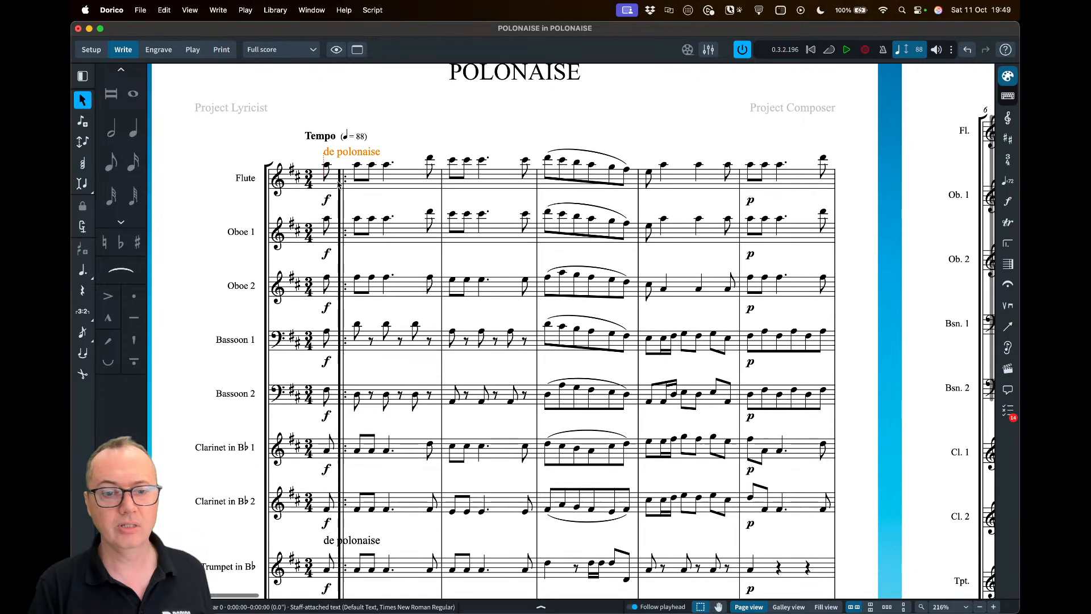
scroll(341, 494, "down", 1)
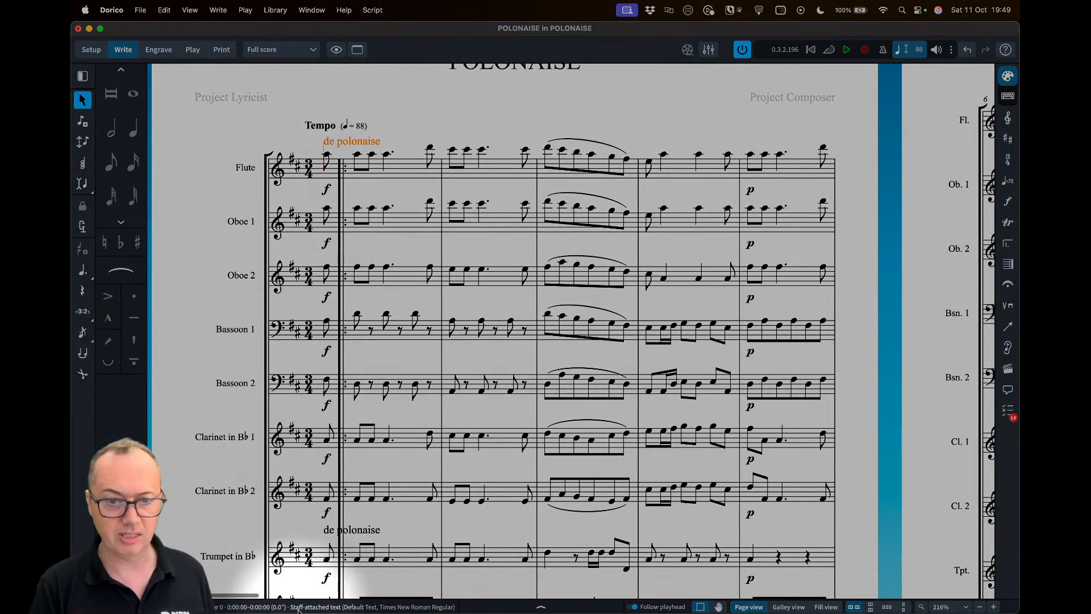
left_click(359, 533)
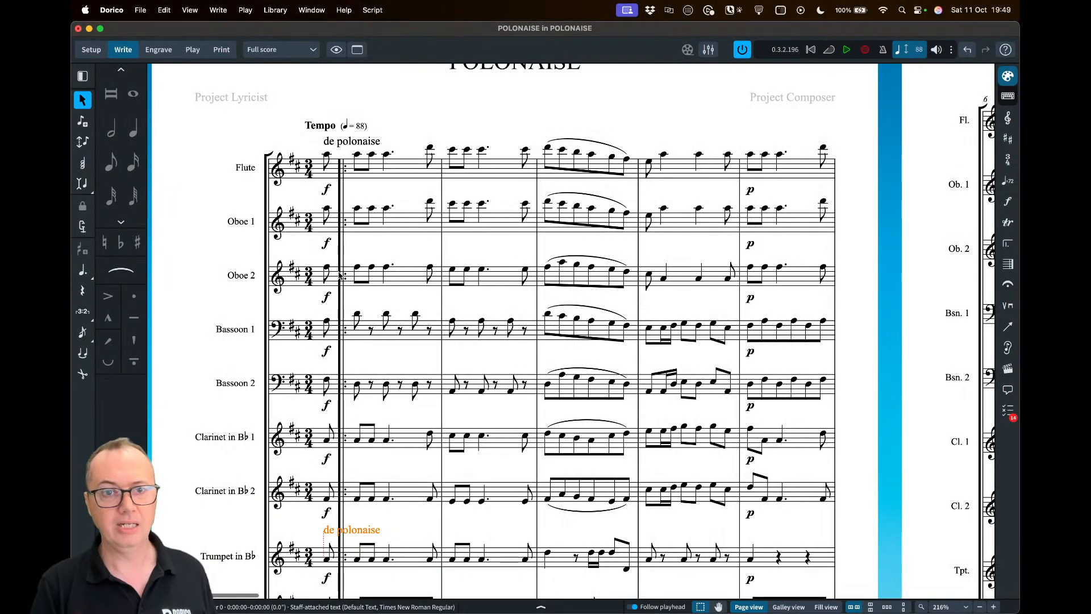
left_click(347, 142)
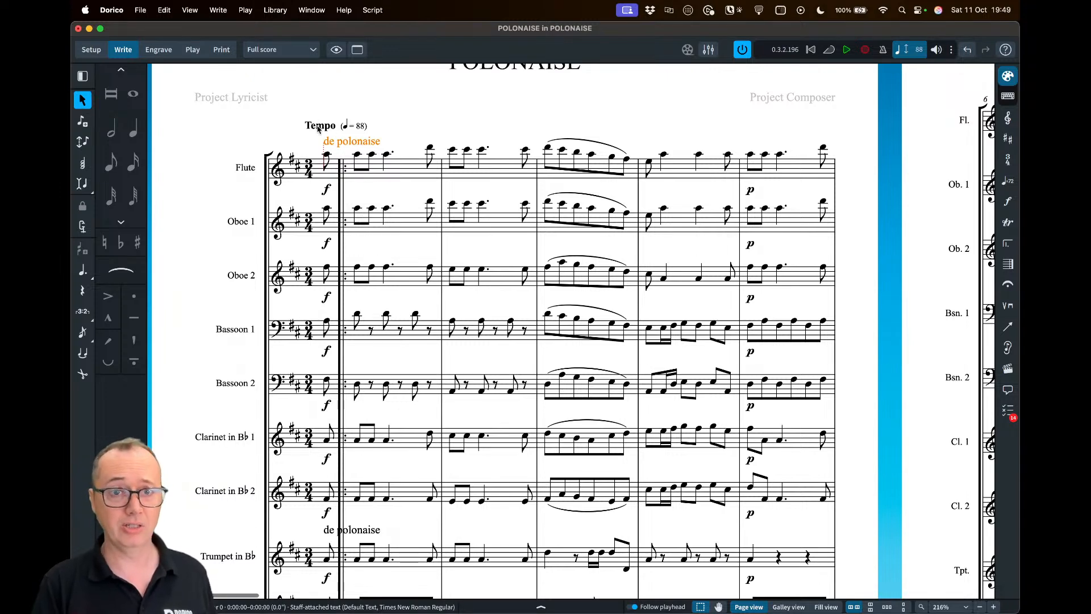
double_click(348, 146)
key("super+c")
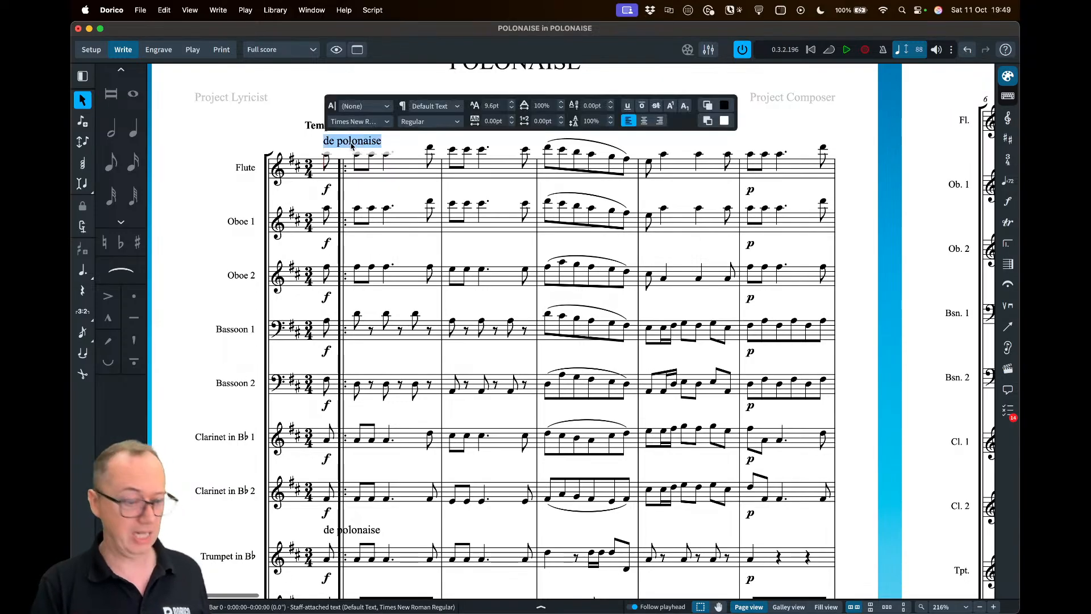
left_click(413, 144)
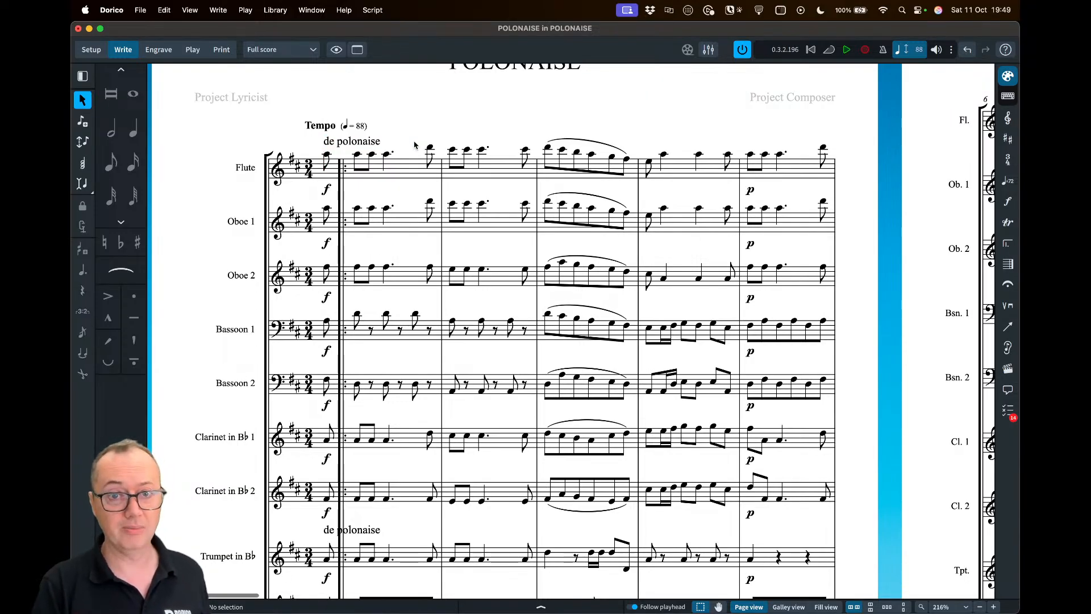
Delete both "de polonaise" staff texts, above the Flute and above the Trumpet in B♭
left_click(352, 143)
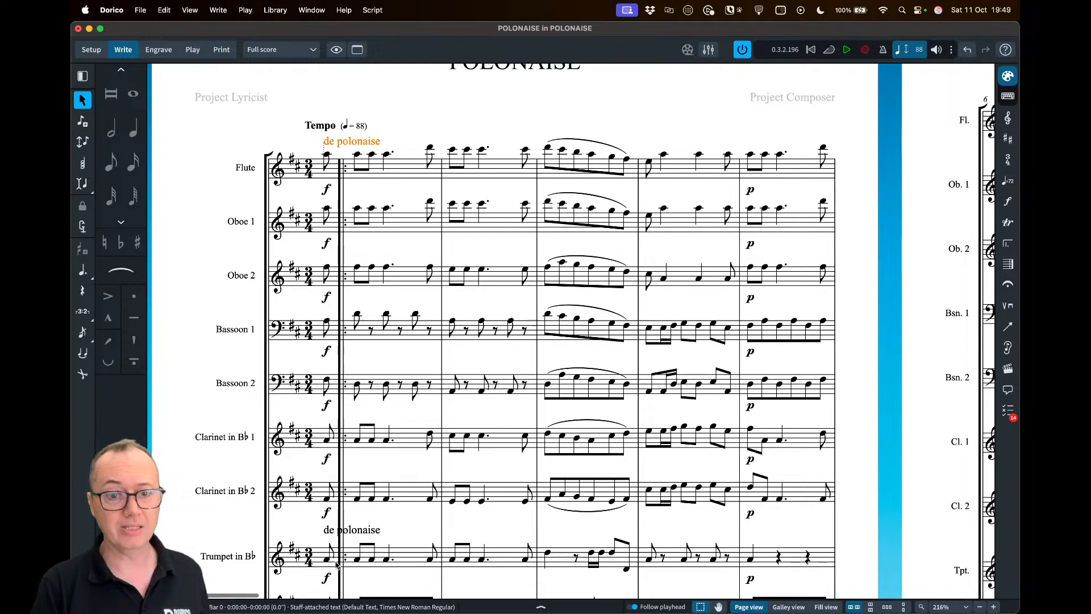
left_click(364, 530, "super")
key("Delete")
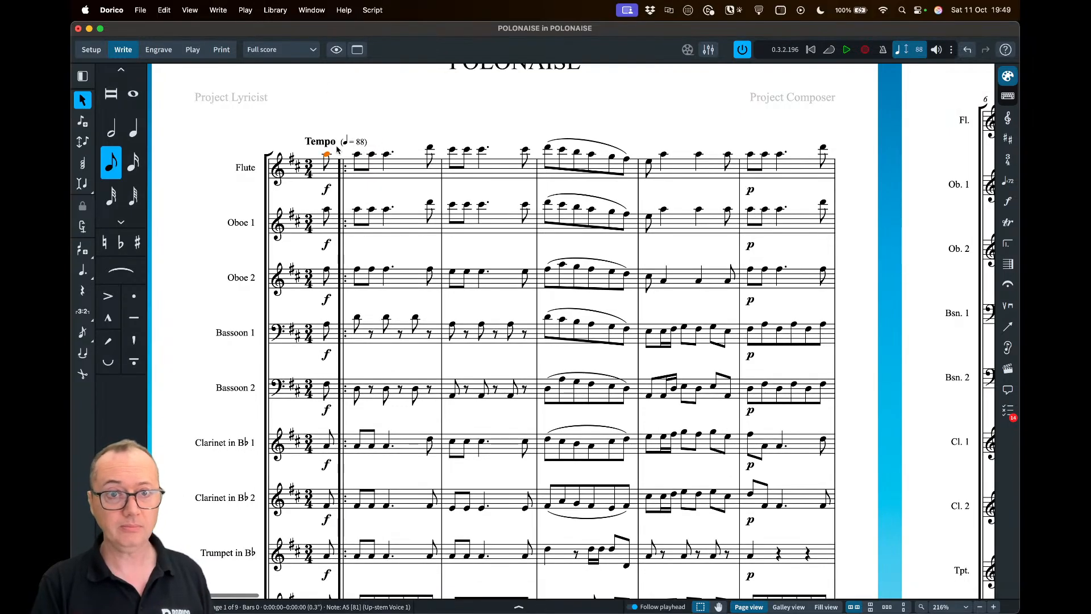
Change the text of the opening tempo mark to "Tempo de polonaise" using the copied wording
left_click(316, 148)
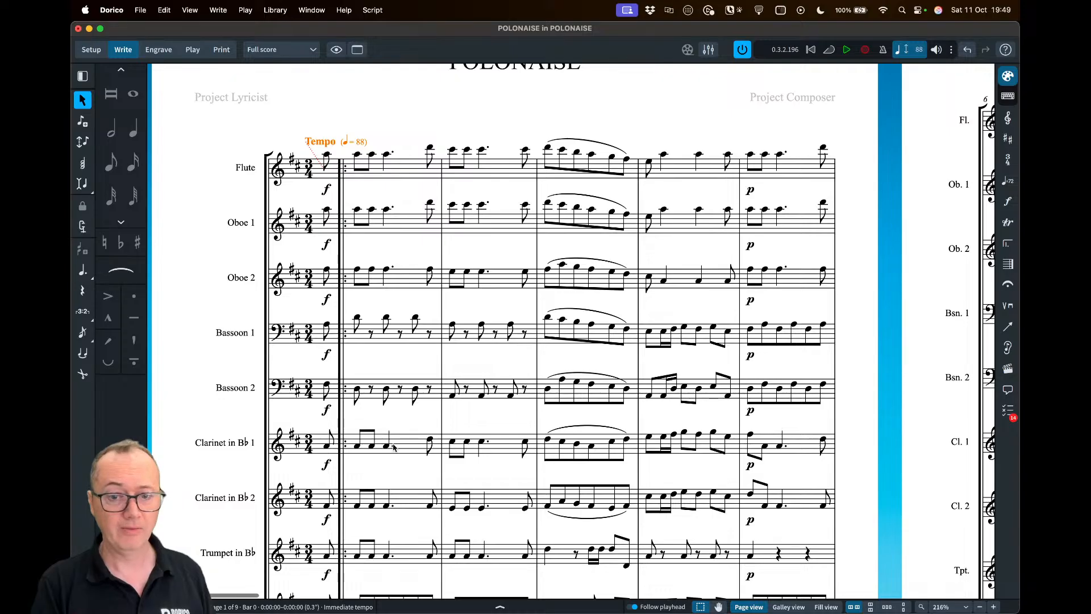
left_click(500, 607)
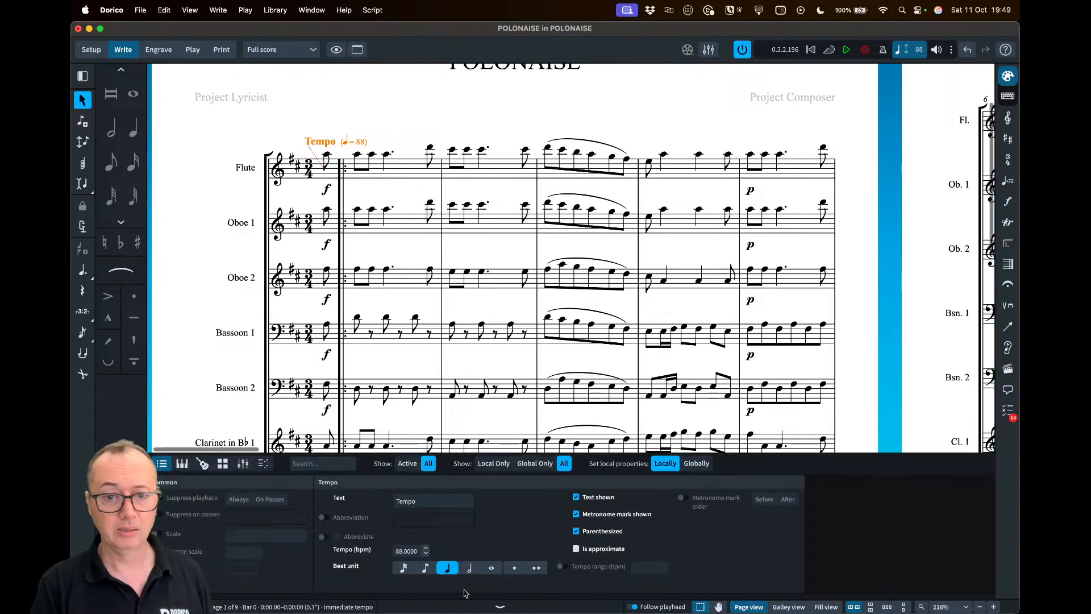
left_click(431, 505)
key("super+v")
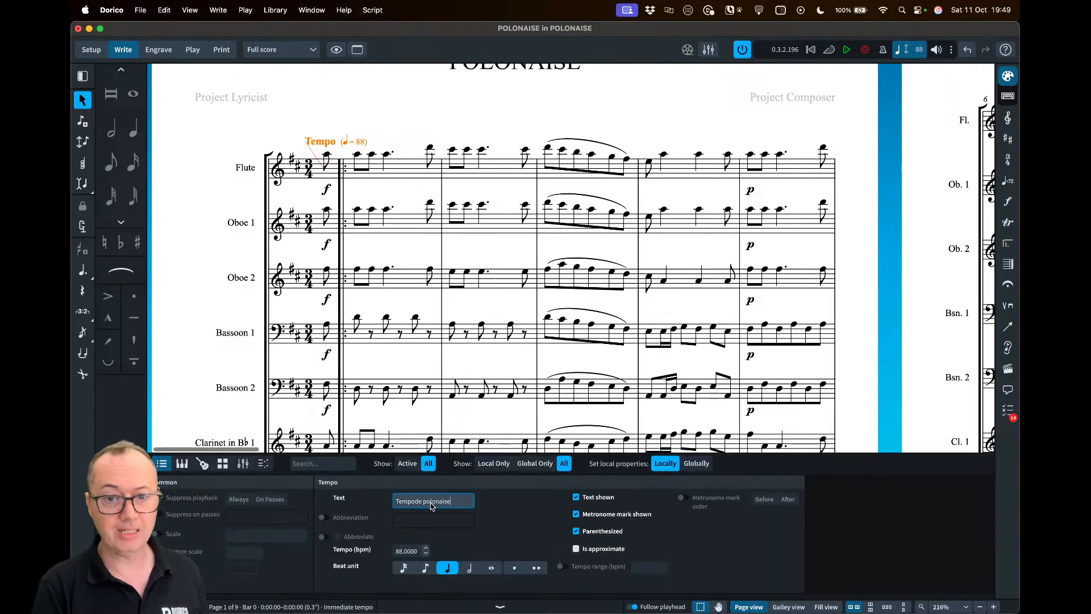
key("super+z")
key("super+v")
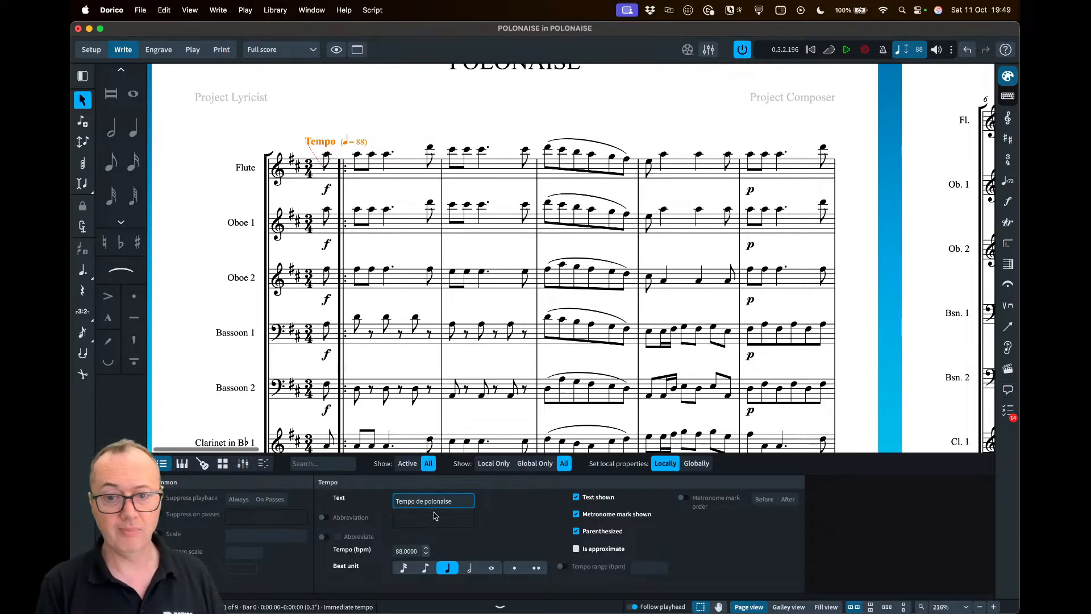
key("Return")
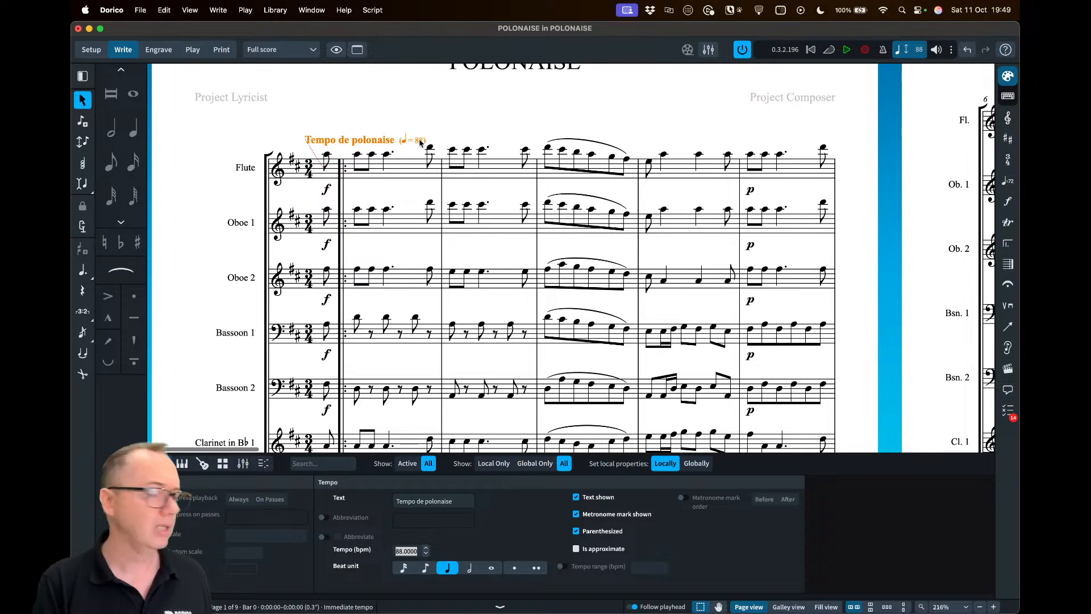
left_click(550, 602)
scroll(561, 277, "down", 5)
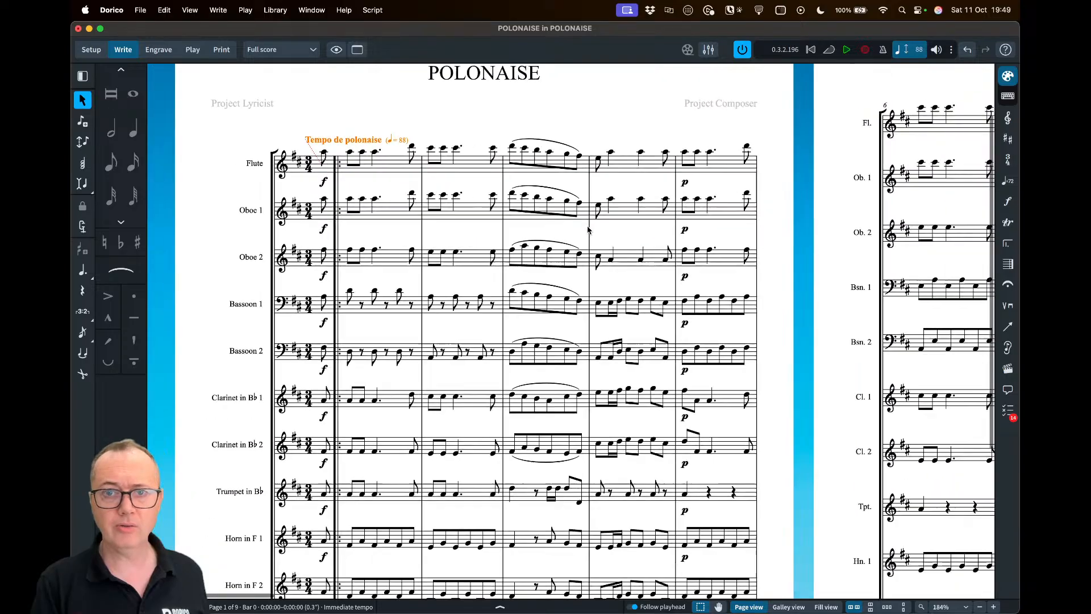
Open the project info and examine the POLONAISE flow's composer, arranger and copyright entries against the score's header
left_click(140, 11)
left_click(156, 229)
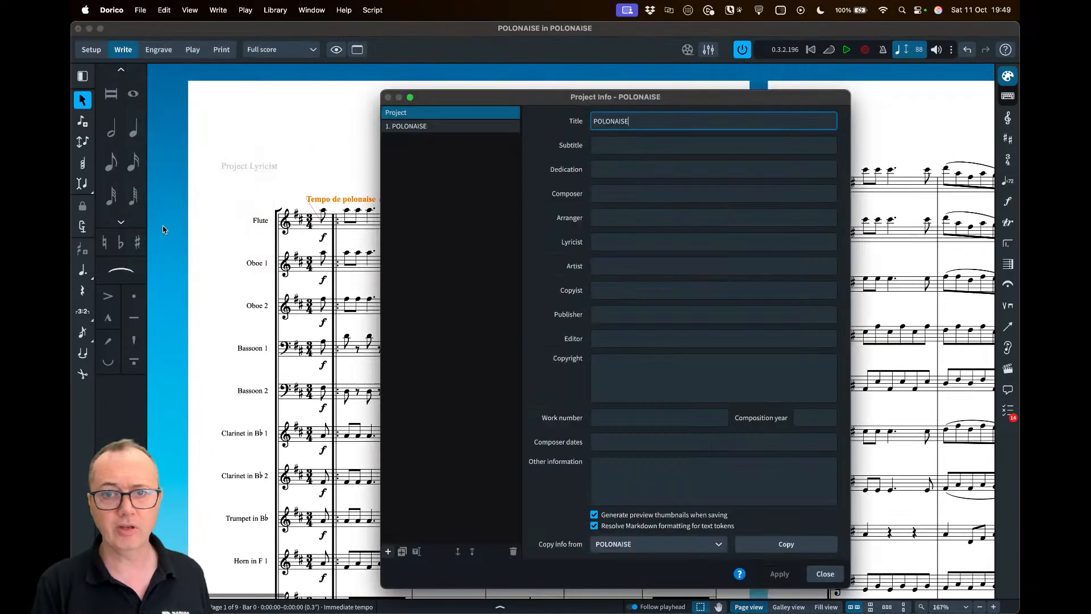
left_click(414, 127)
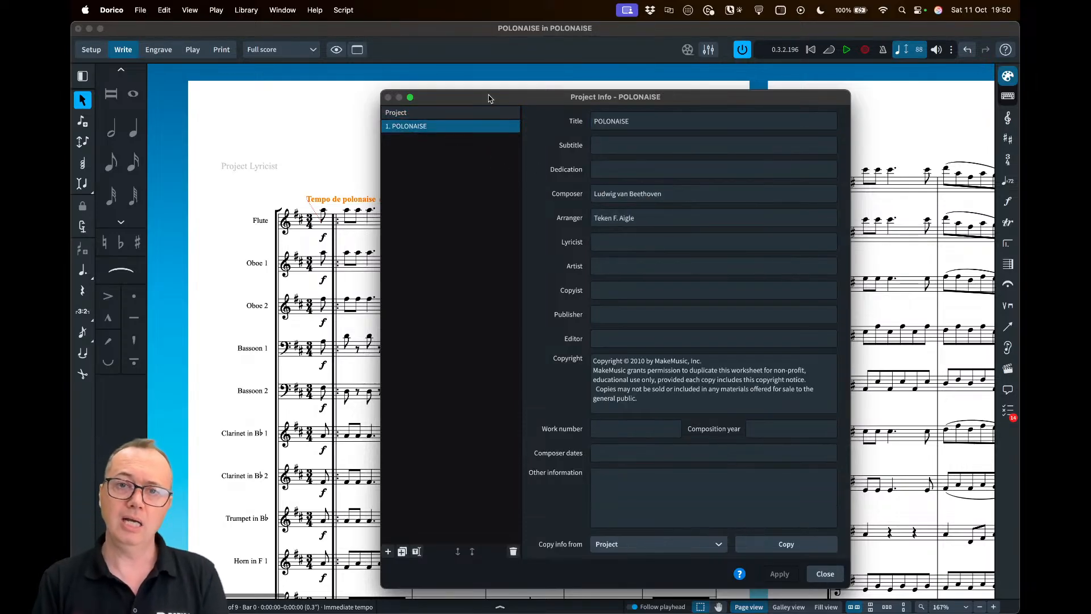
left_click_drag(490, 98, 486, 88)
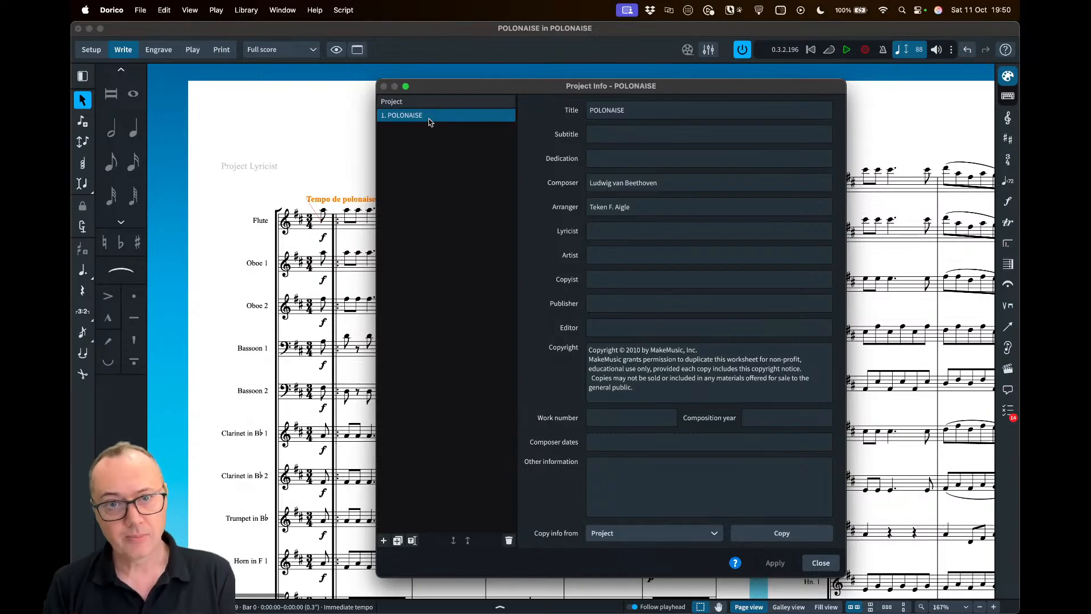
left_click(608, 183)
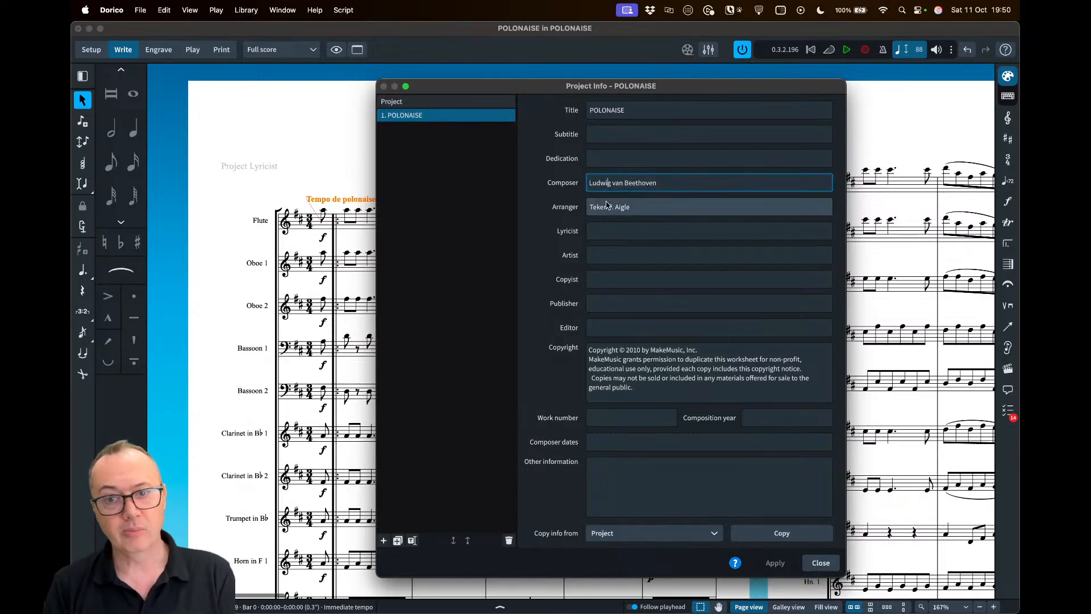
left_click(607, 206)
left_click(627, 367)
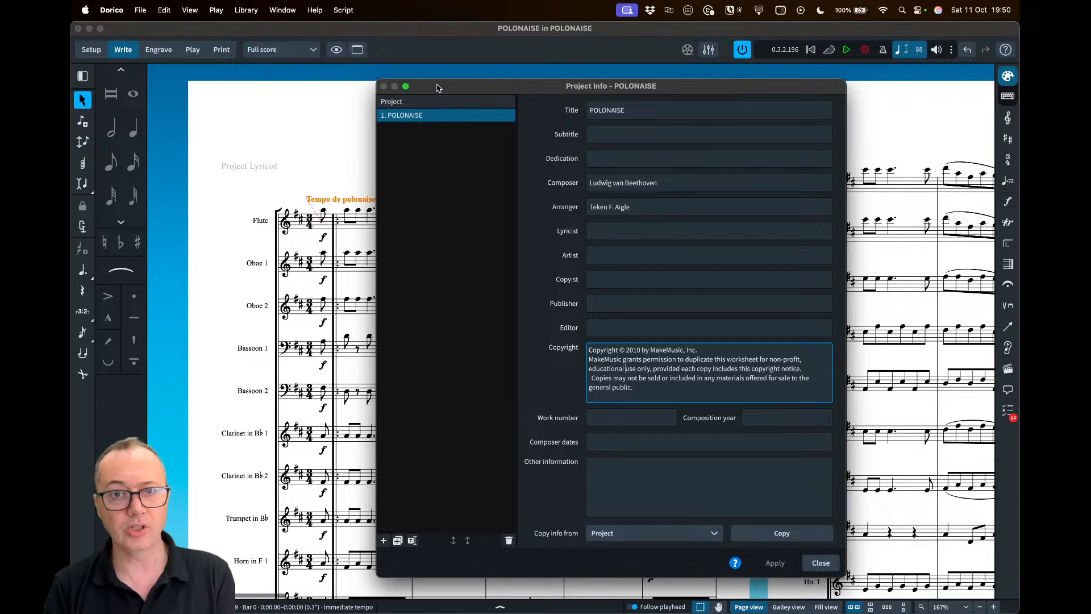
left_click_drag(440, 87, 425, 230)
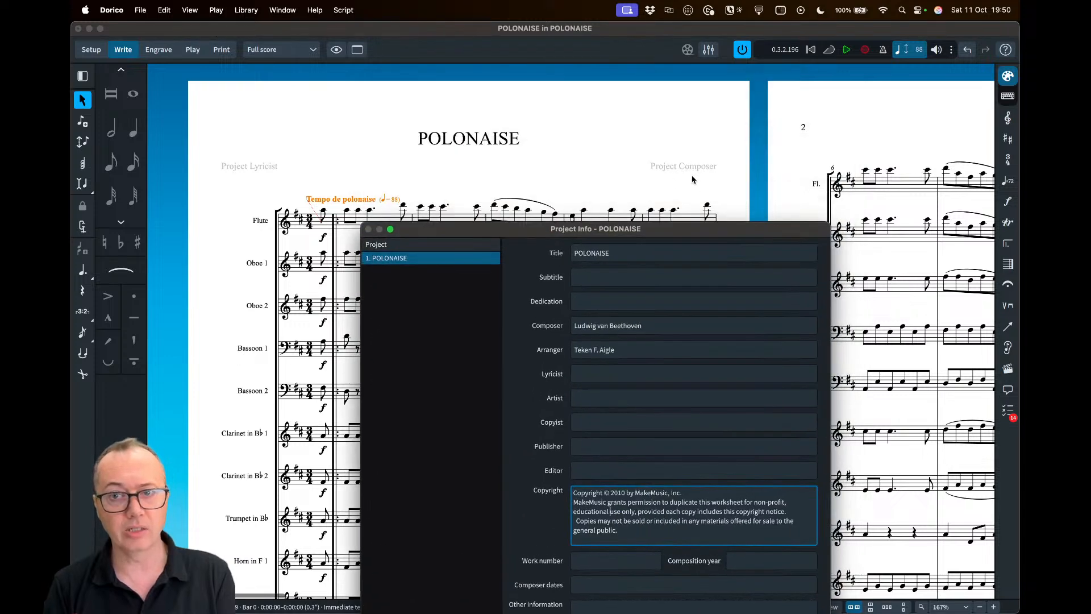
left_click_drag(654, 230, 665, 76)
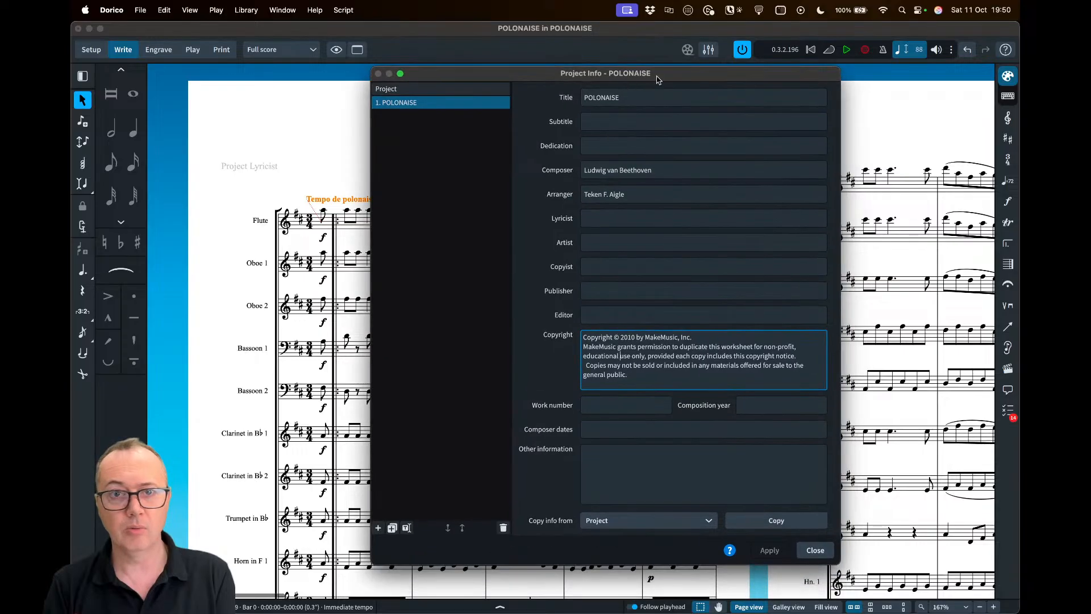
Copy the POLONAISE flow's info into the project-level info, apply it and close the project info
left_click(445, 91)
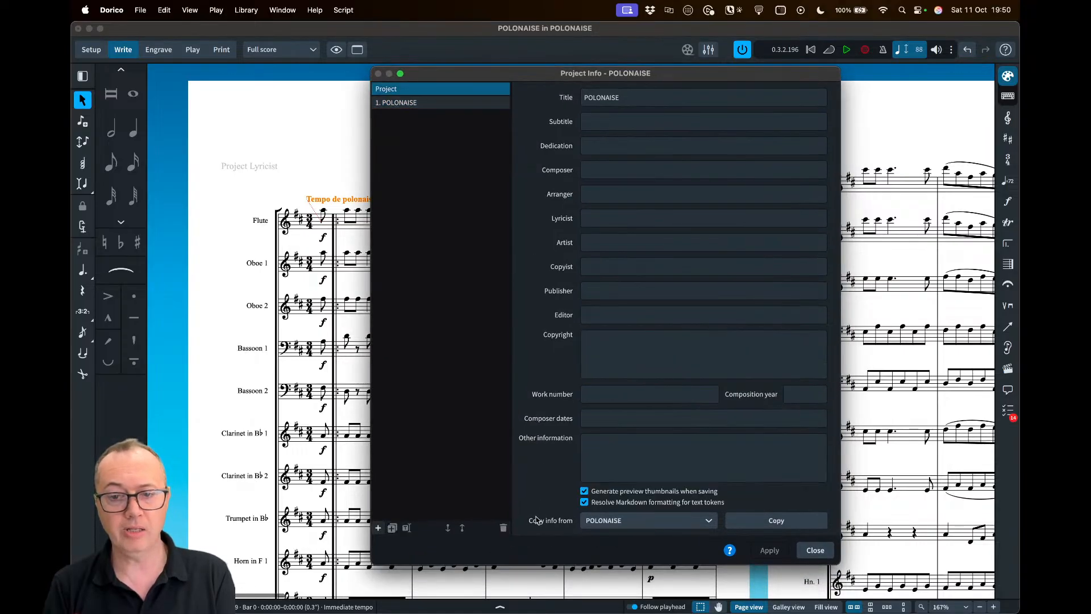
left_click(613, 527)
left_click(613, 528)
left_click(747, 521)
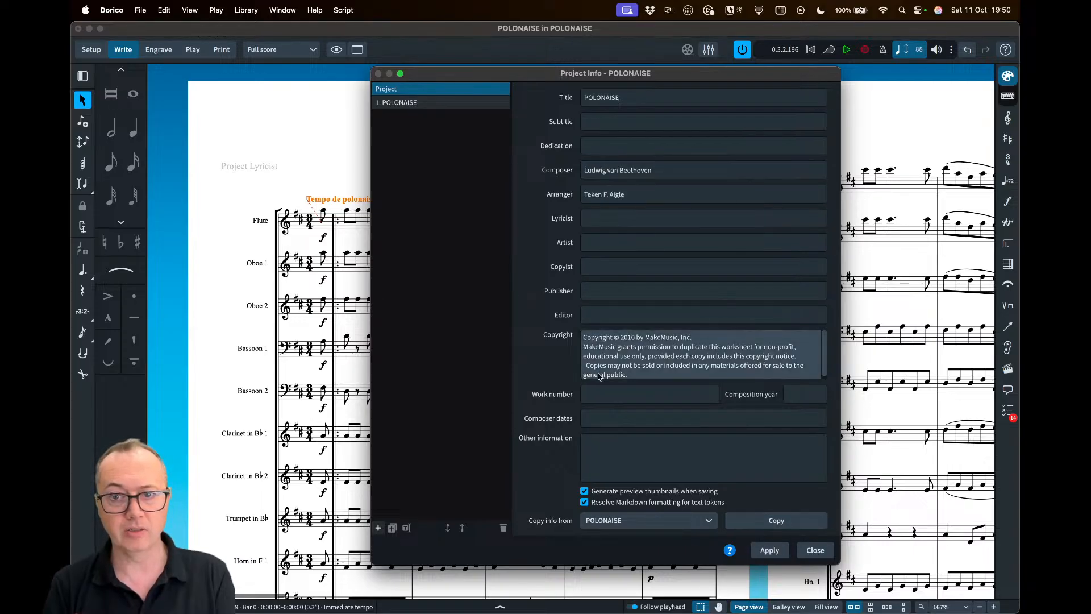
left_click(770, 549)
left_click(815, 550)
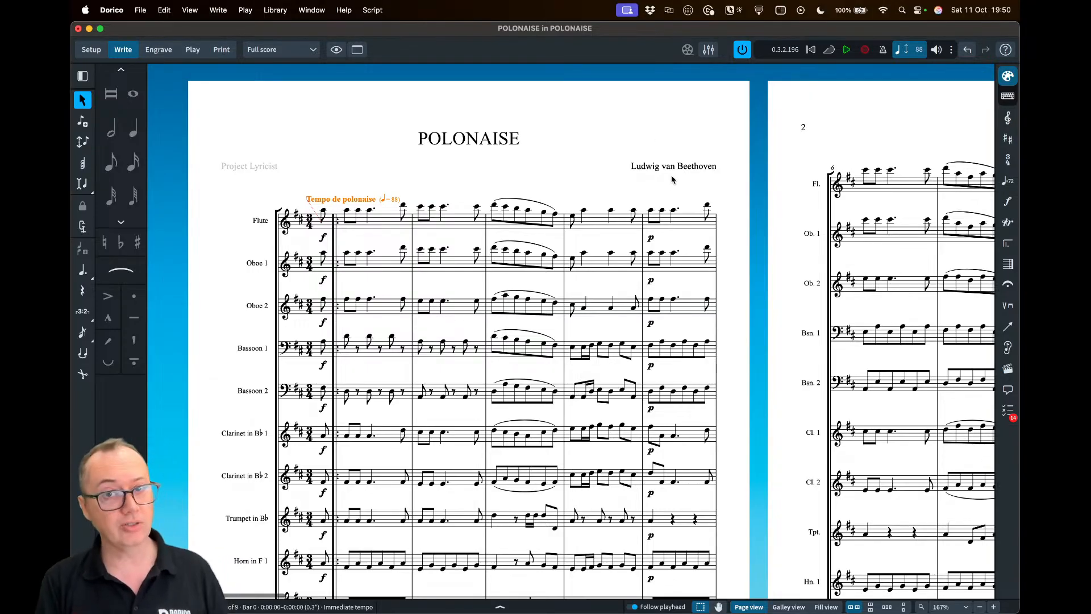
left_click(725, 195)
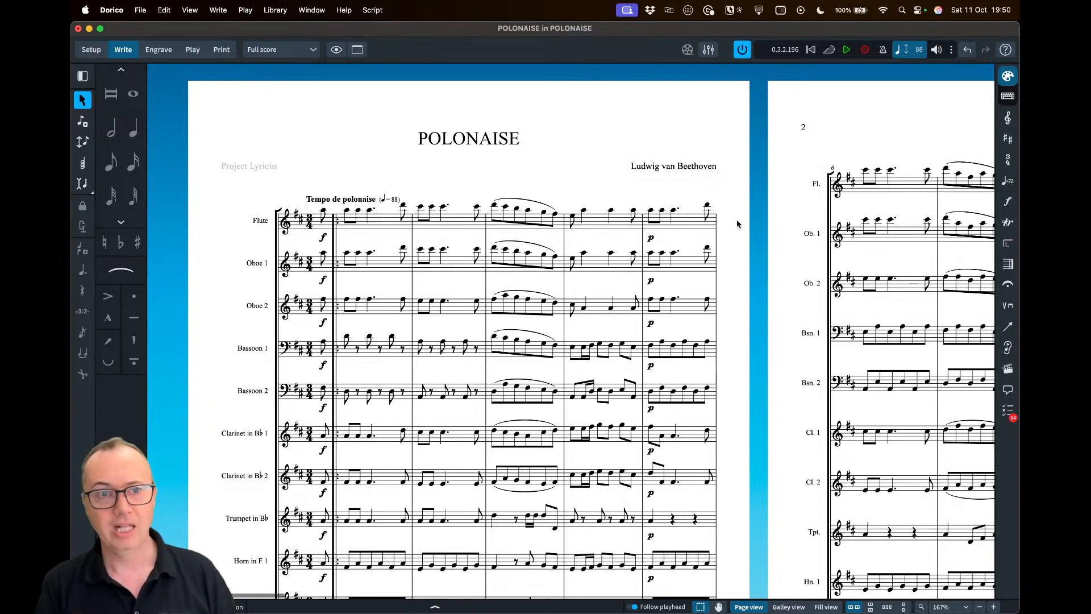
Switch to Engrave mode and examine the First page template and the available page template sets
left_click(158, 49)
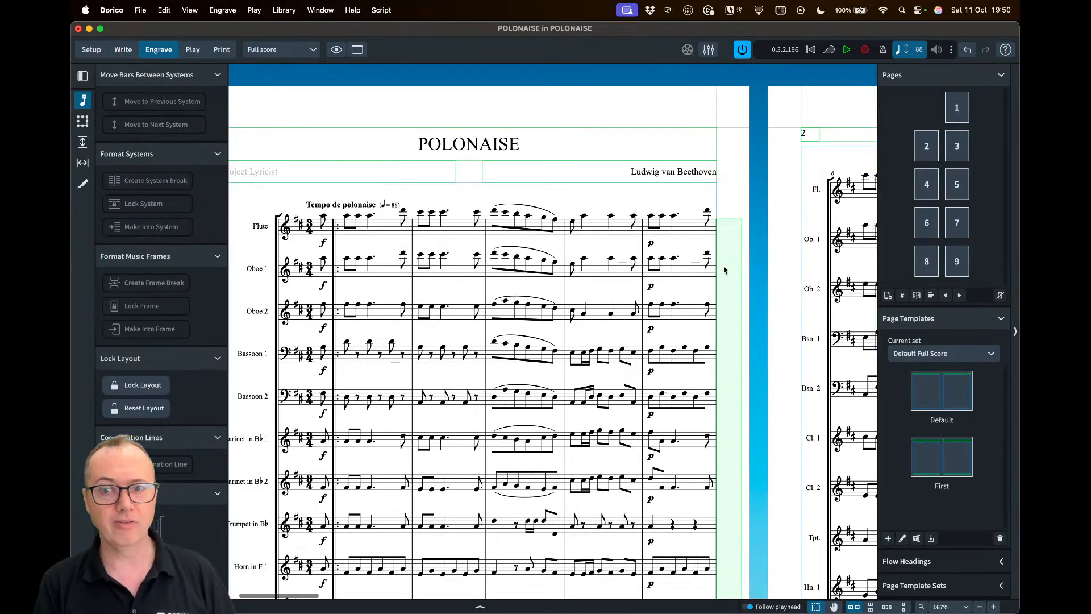
left_click(930, 461)
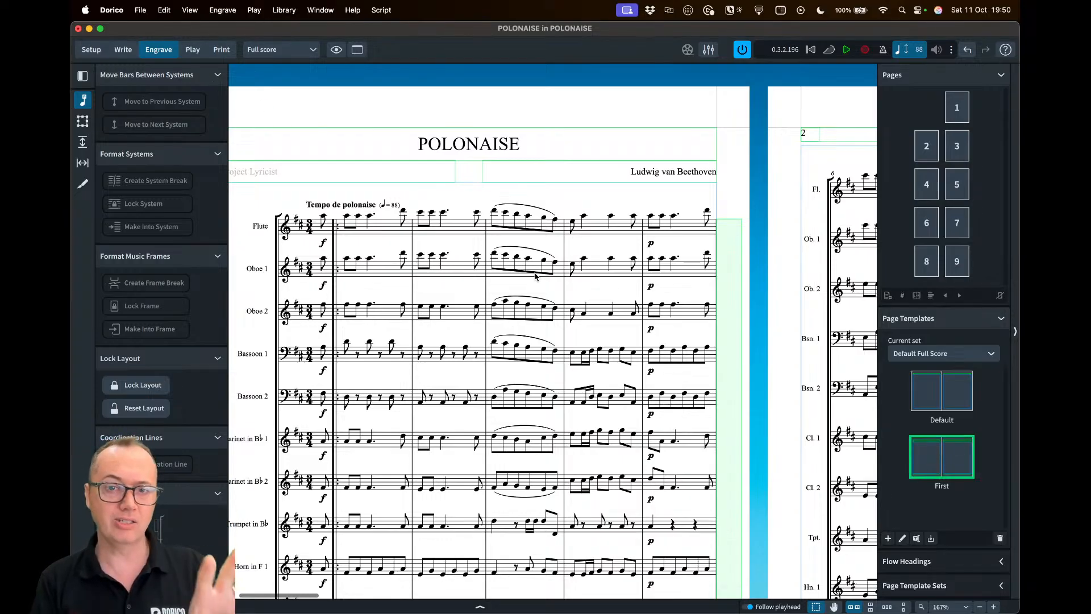
scroll(535, 276, "down", 1)
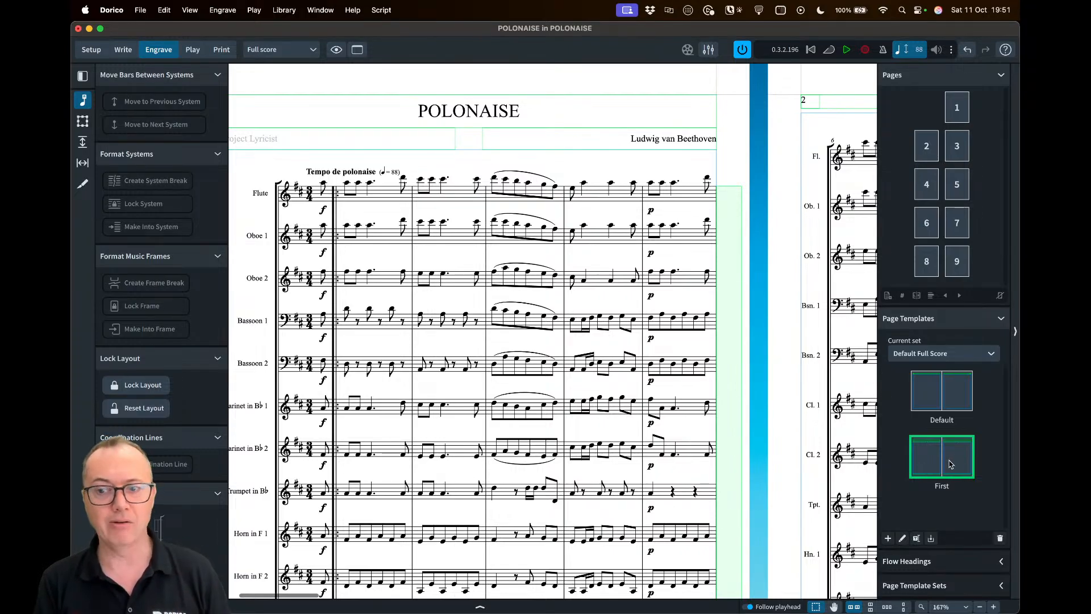
left_click(932, 585)
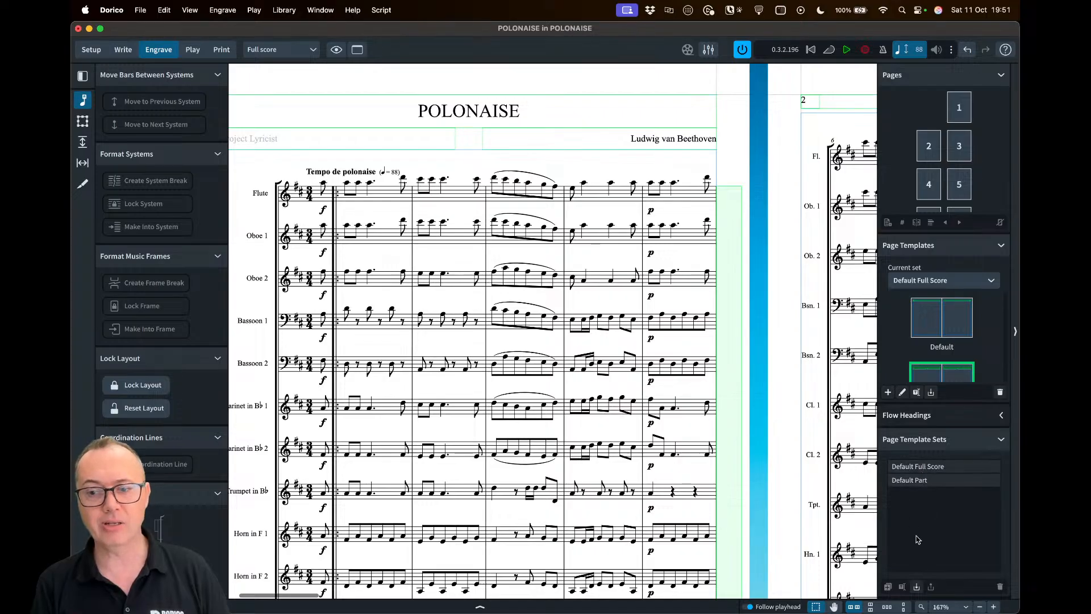
left_click(945, 440)
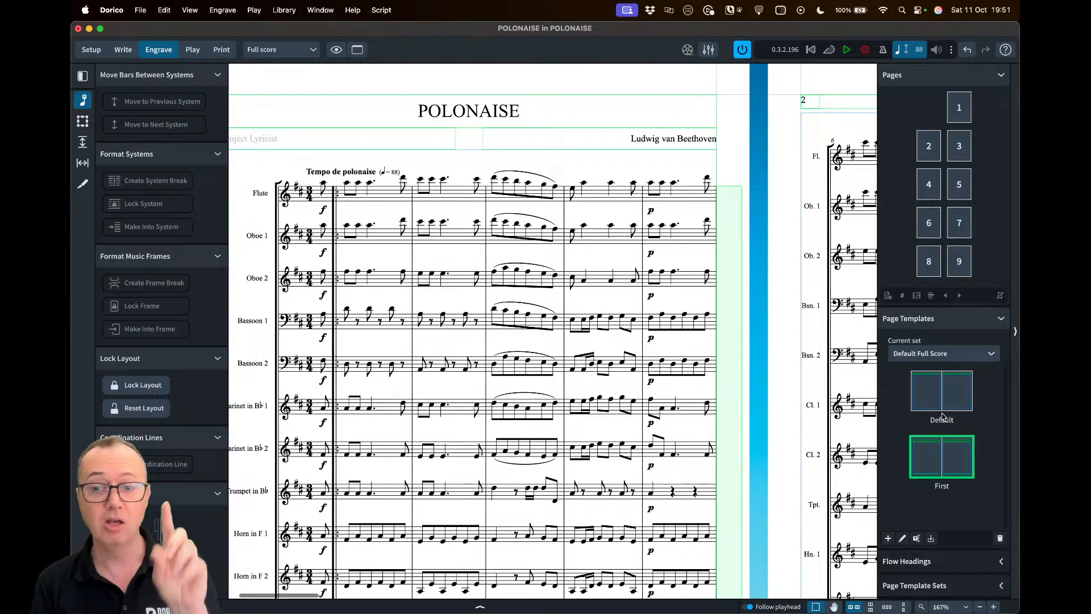
left_click(141, 12)
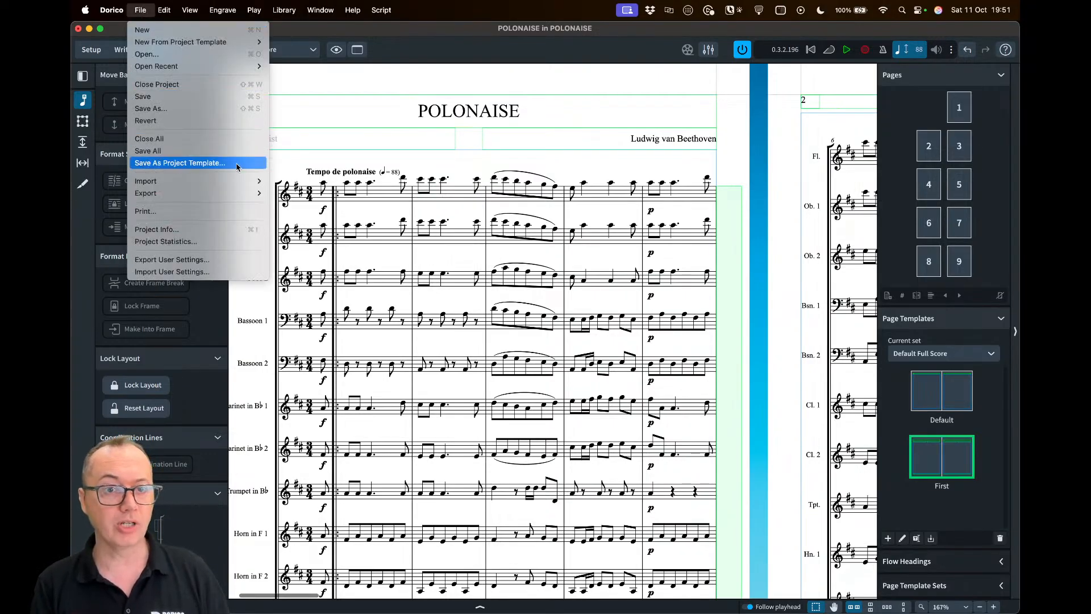
left_click(317, 161)
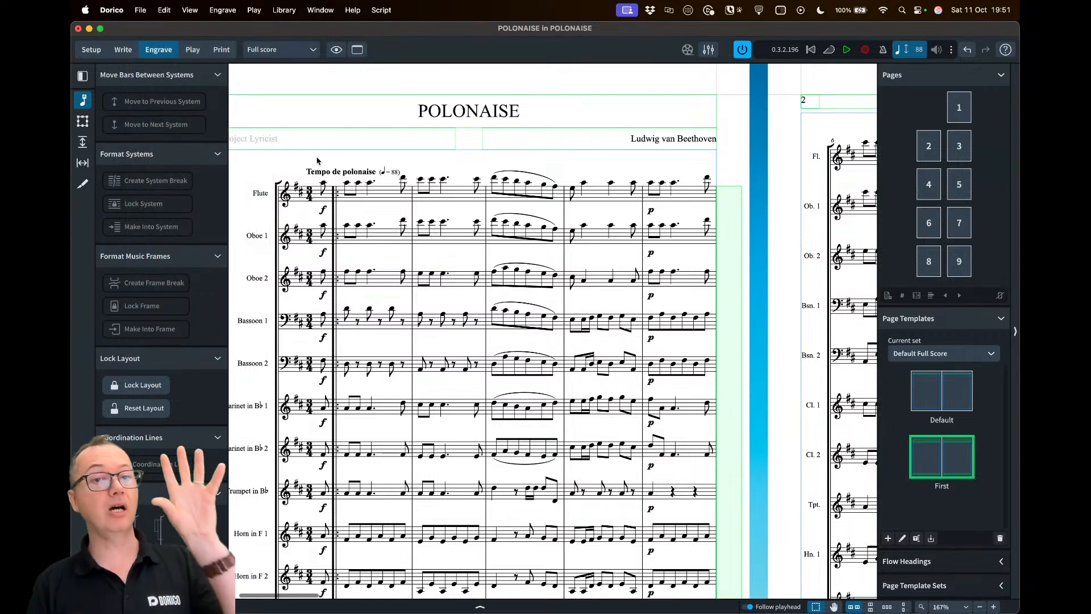
left_click(138, 10)
mouse_move(172, 180)
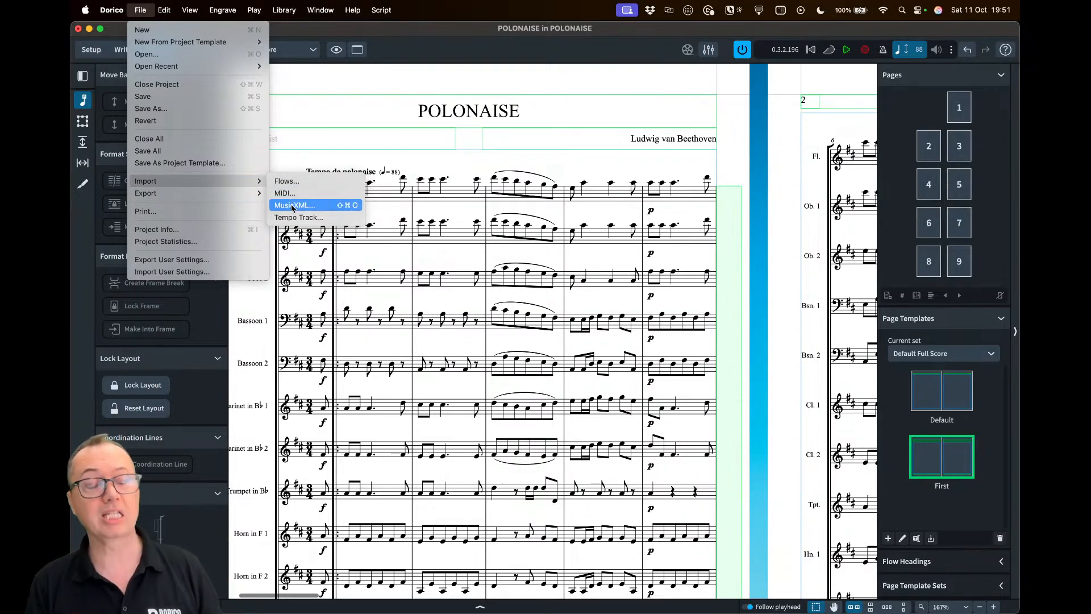
left_click(455, 159)
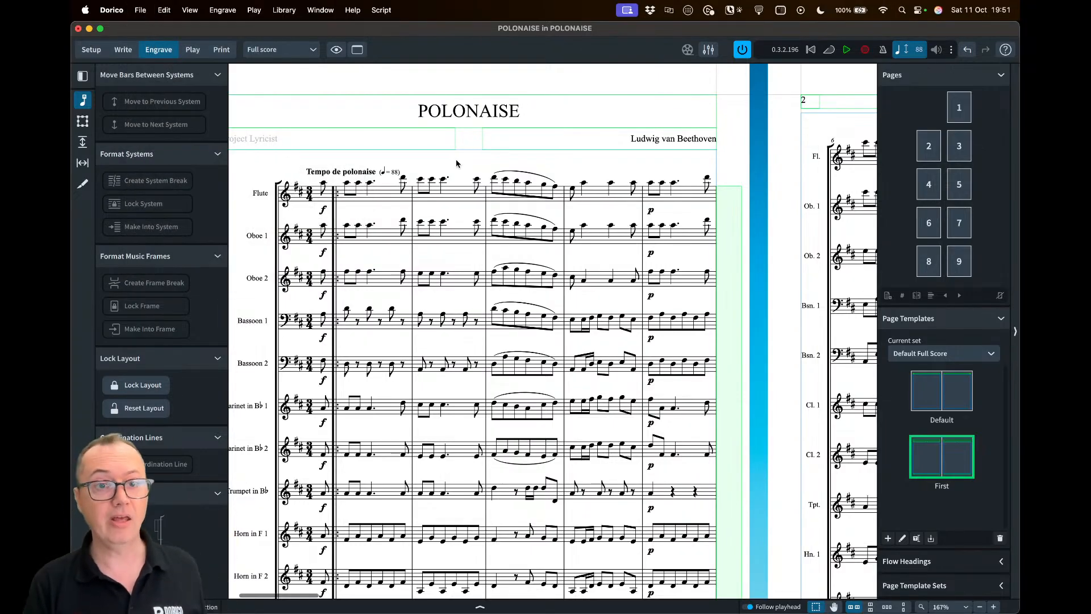
Examine the copyright notice at the foot of the first page in both Write and Engrave modes
key("x")
scroll(476, 176, "down", 2)
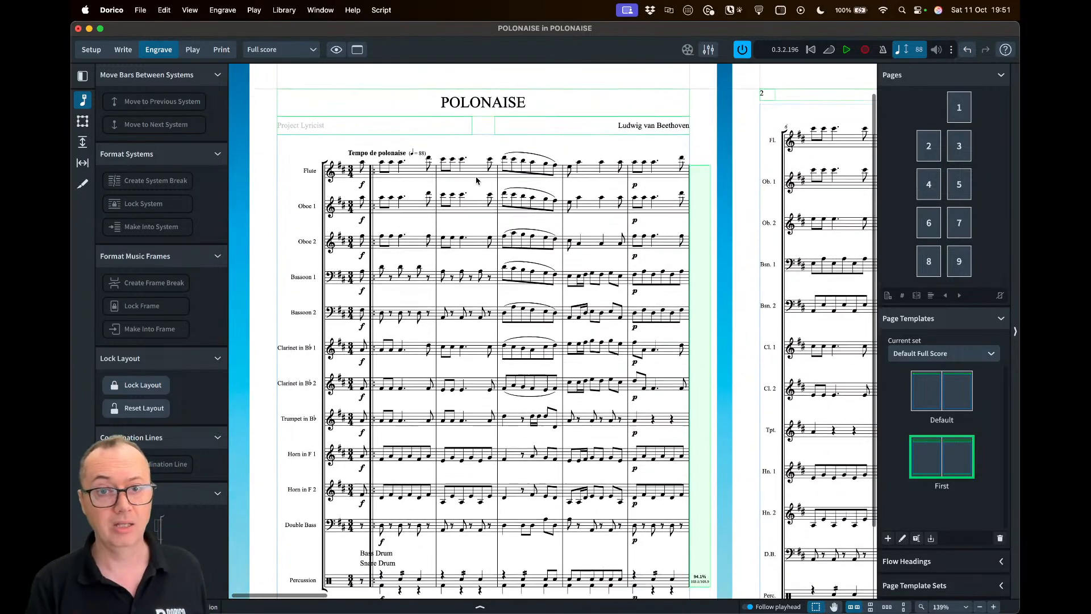
left_click(124, 50)
scroll(339, 511, "down", 3)
scroll(361, 561, "up", 2)
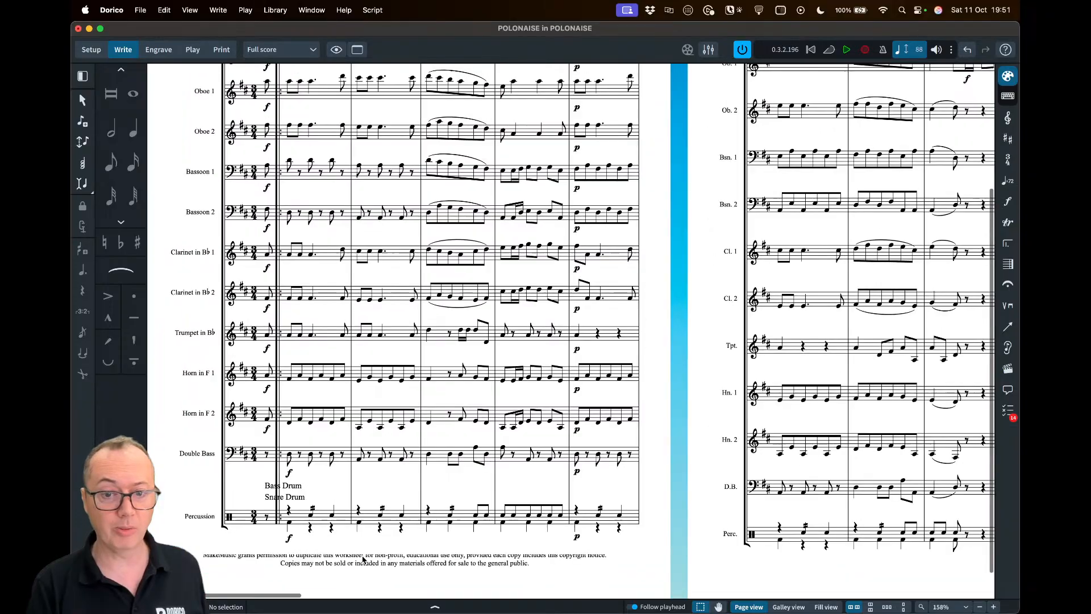
scroll(362, 560, "up", 4)
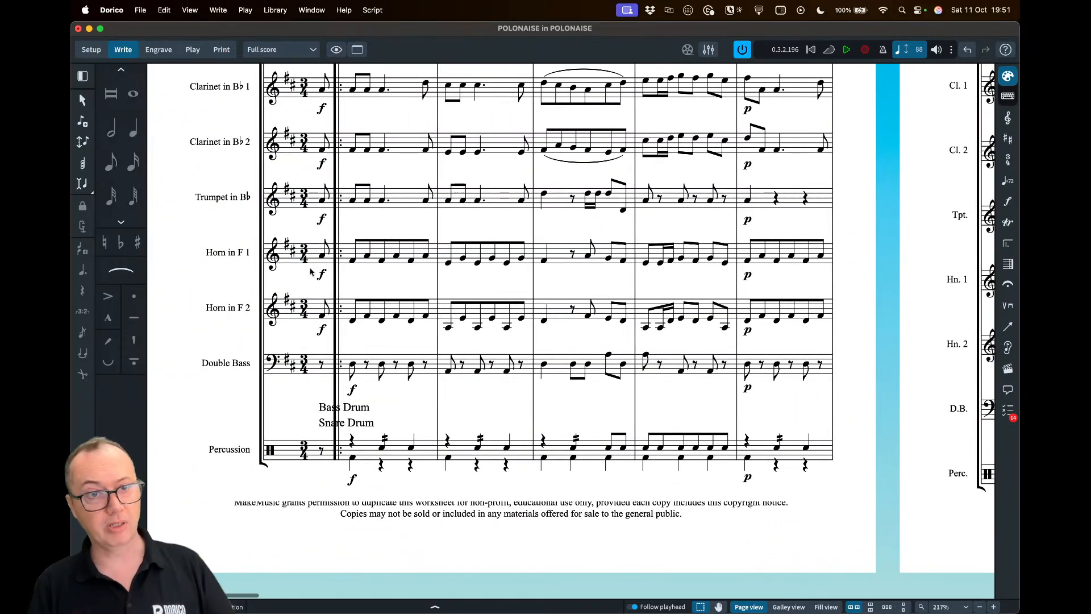
left_click(159, 51)
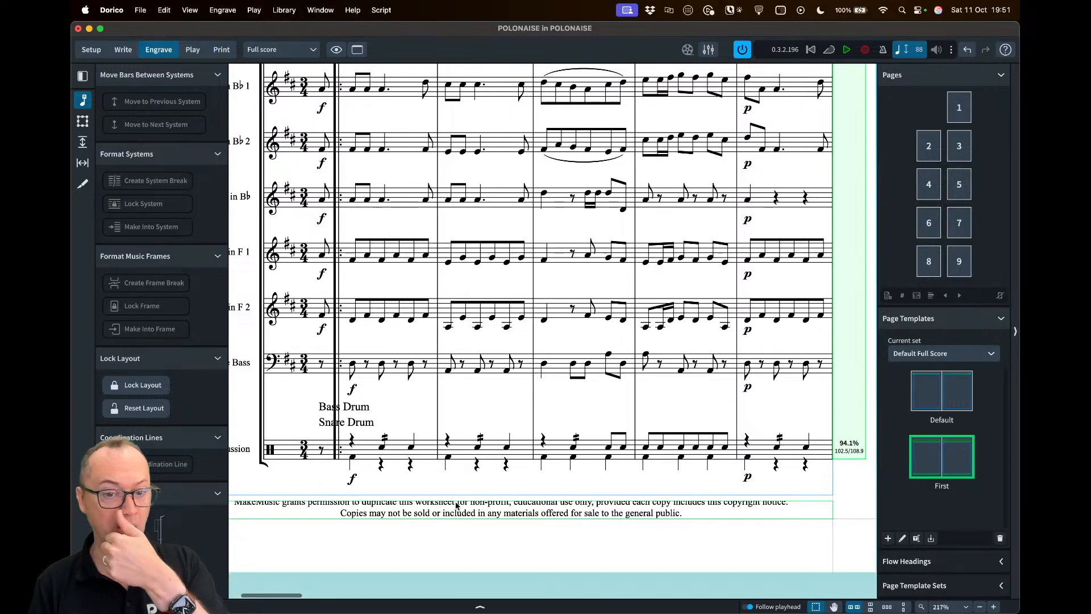
left_click(122, 50)
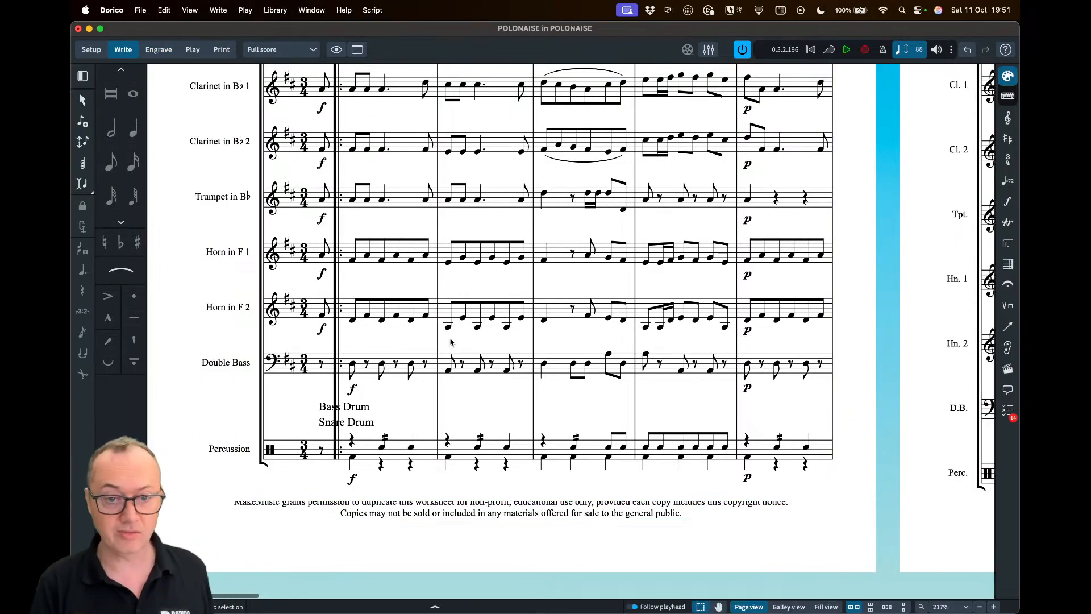
Flip the Bass Drum text to below the percussion staff, leaving the Snare Drum text above it
scroll(409, 500, "left", 1)
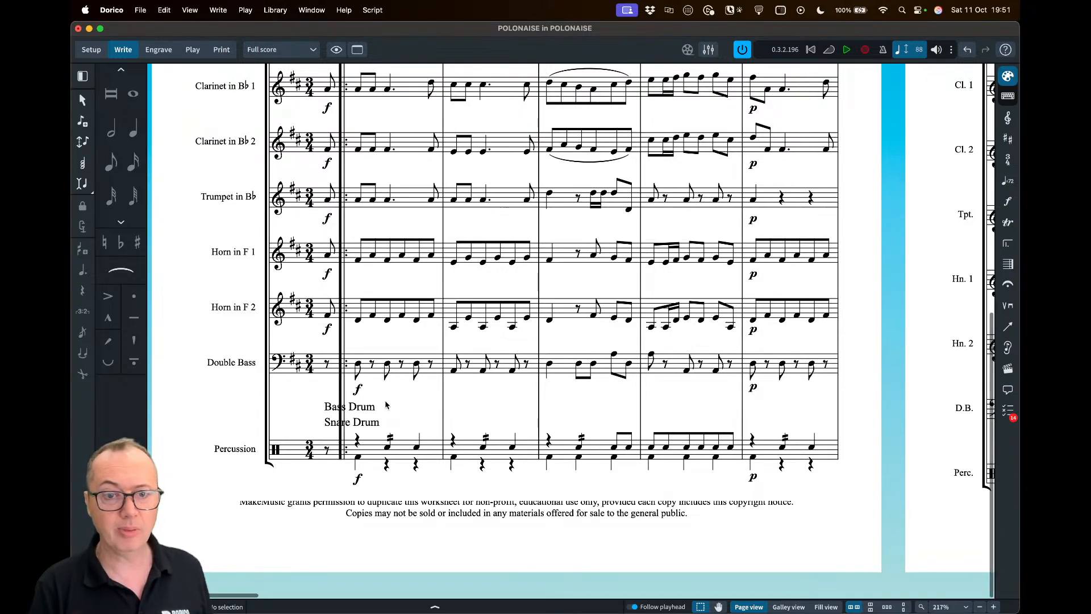
left_click(361, 409)
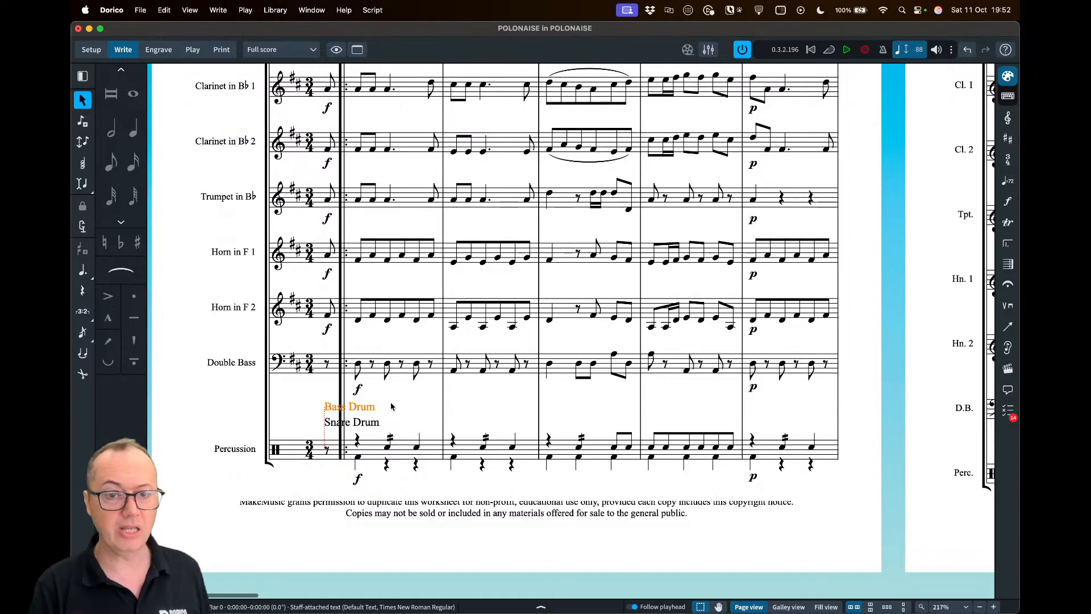
key("f")
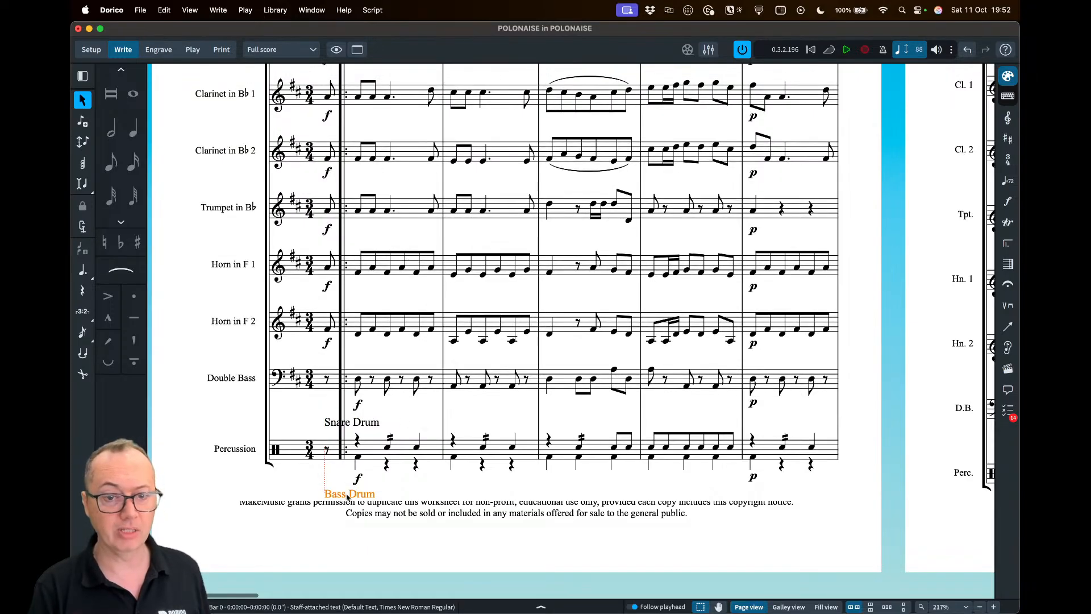
left_click(364, 422)
left_click(362, 494)
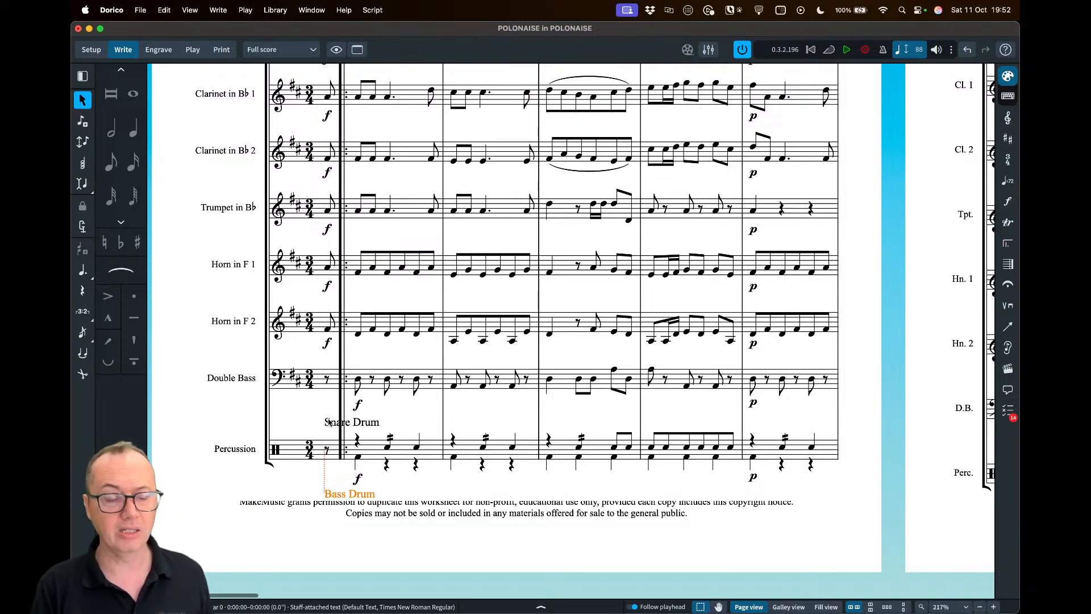
Switch to Finale's Beethoven Polonaise.musx for comparison, move its window off the score and return to Dorico
scroll(328, 421, "up", 2)
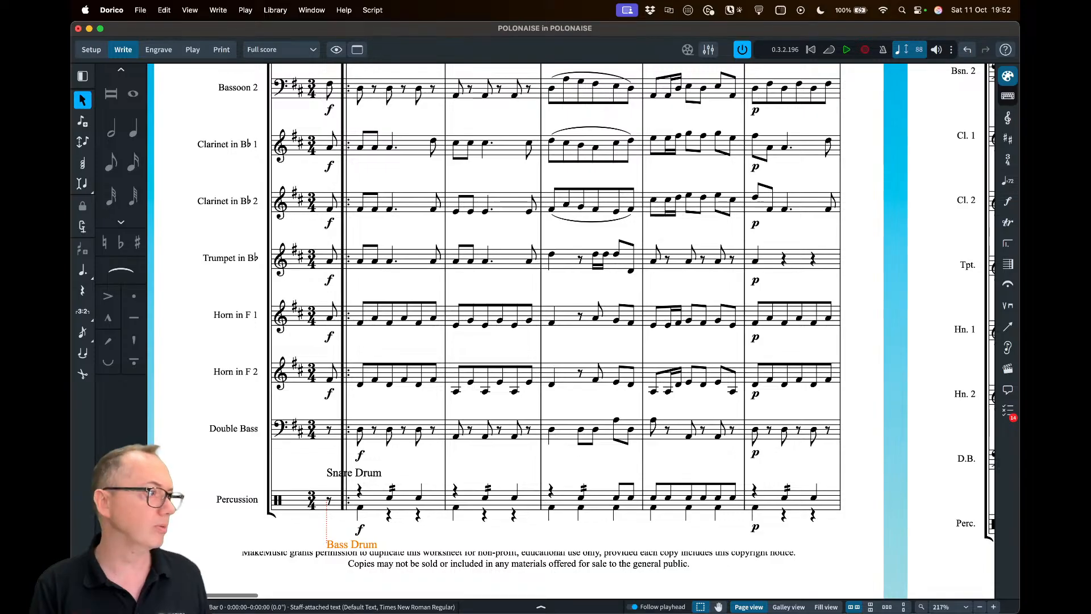
key("super+Tab")
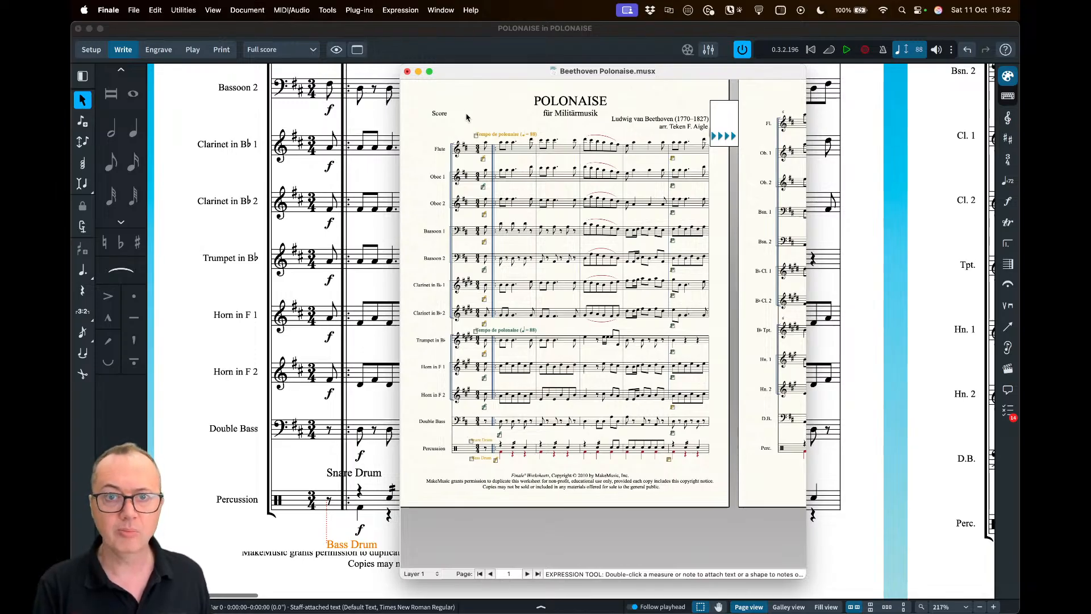
left_click_drag(495, 76, 71, 76)
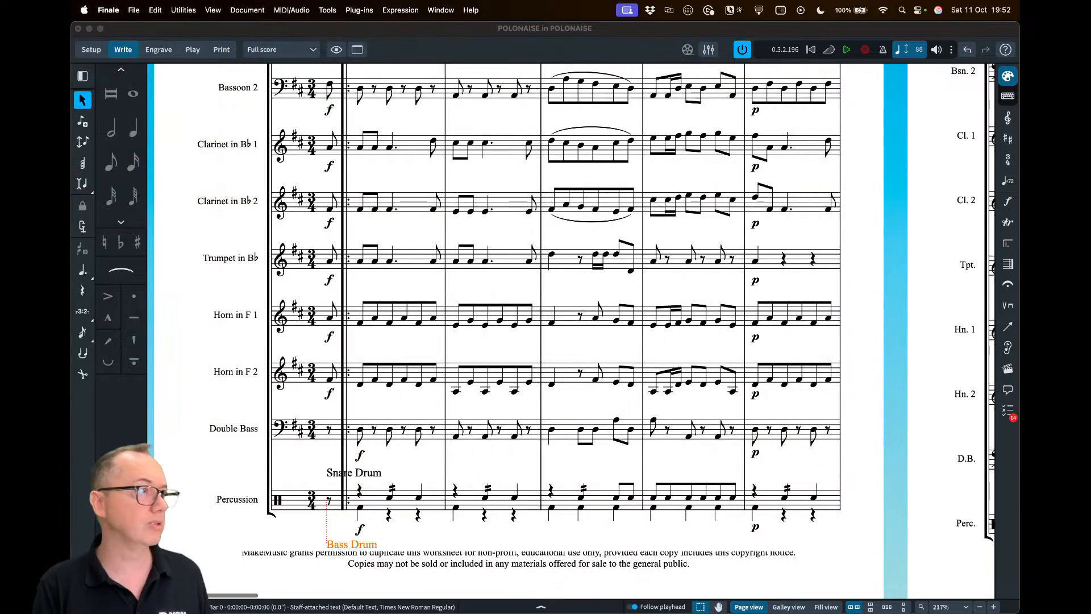
scroll(364, 254, "left", 1)
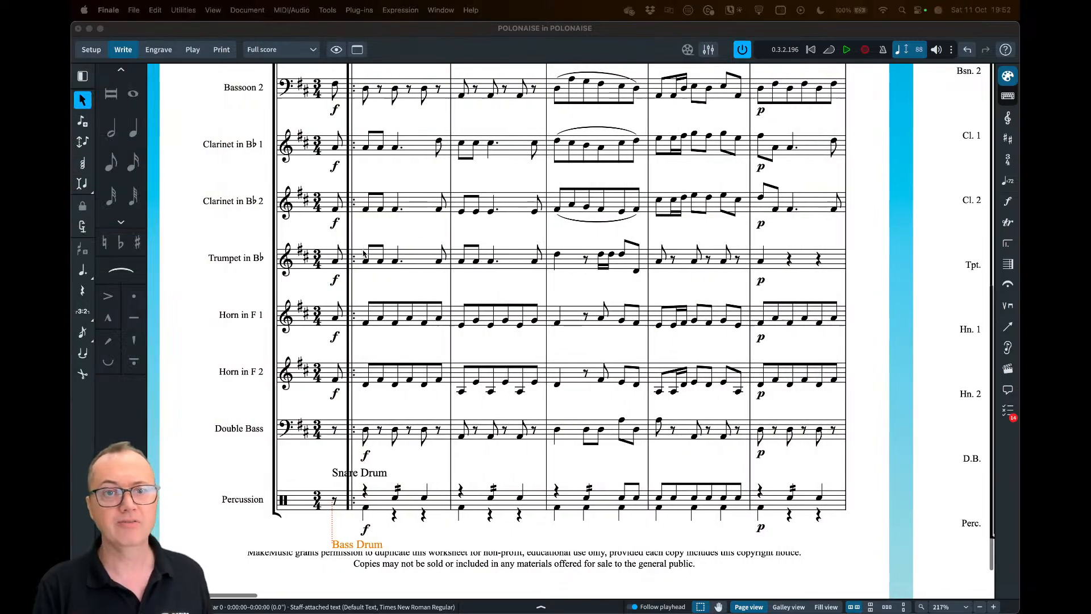
scroll(364, 253, "left", 2)
left_click(377, 262)
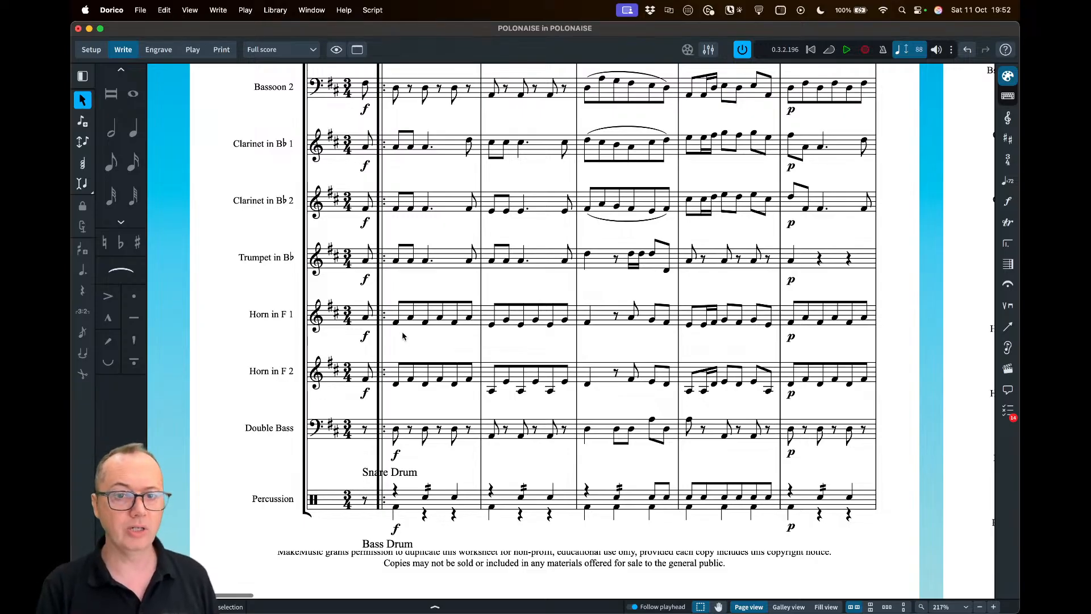
Show the full score in transposed pitch instead of concert pitch
left_click(187, 11)
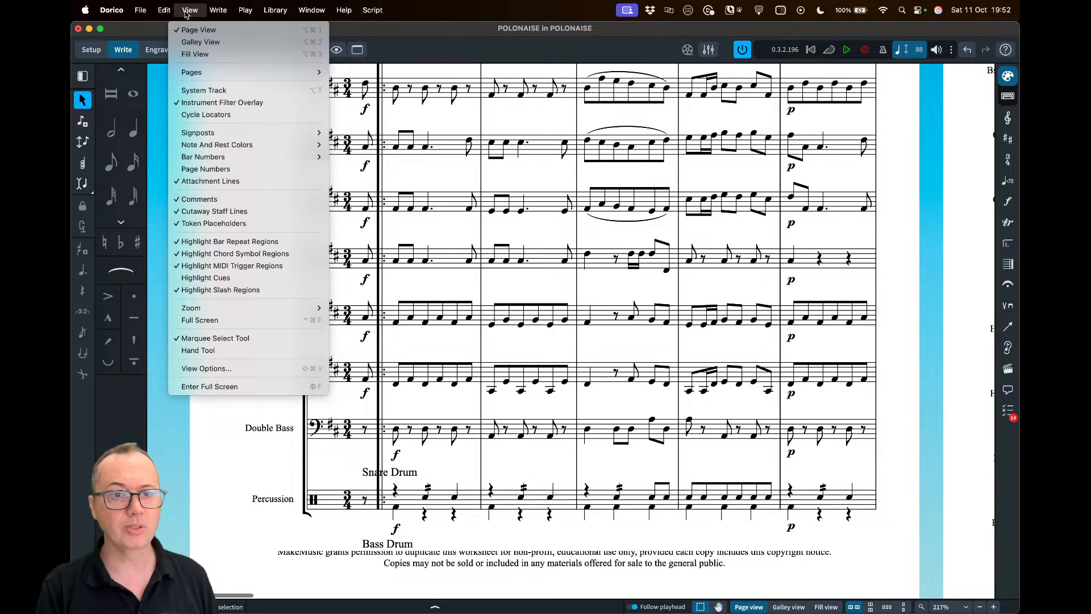
mouse_move(161, 14)
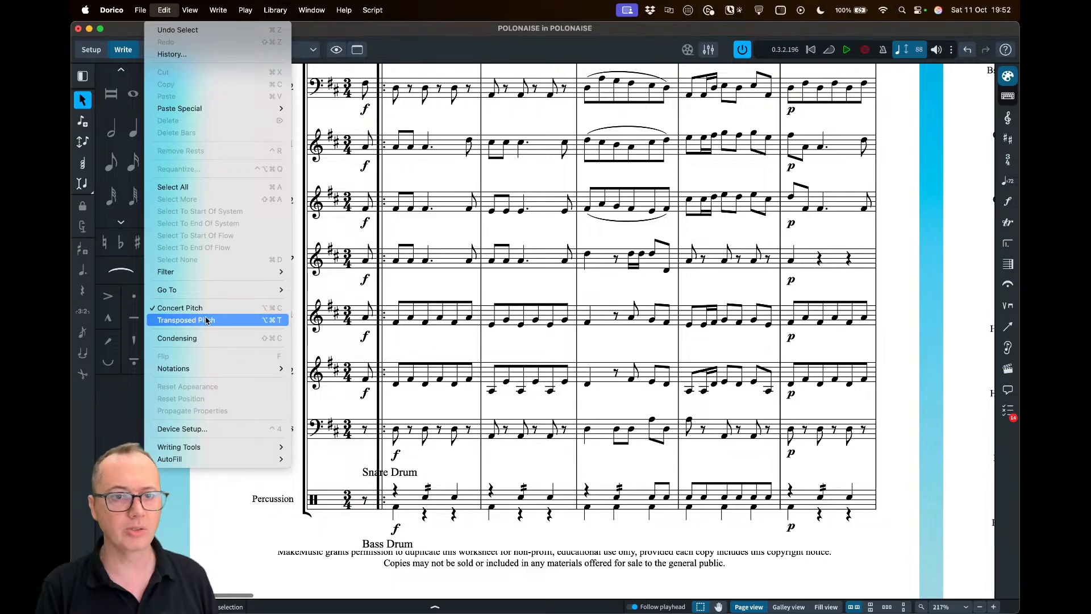
left_click(164, 13)
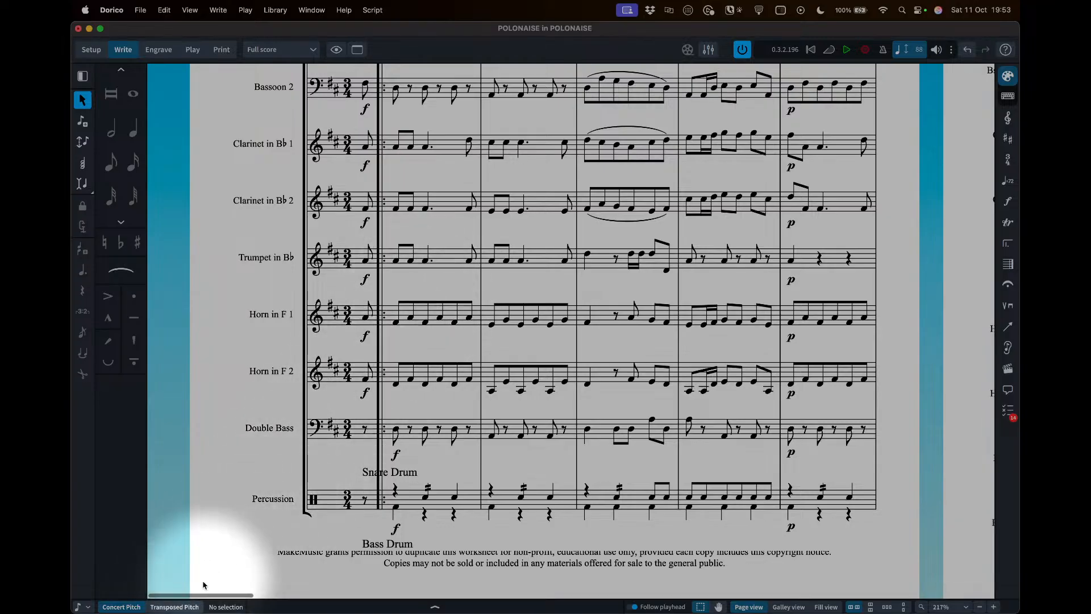
left_click(191, 607)
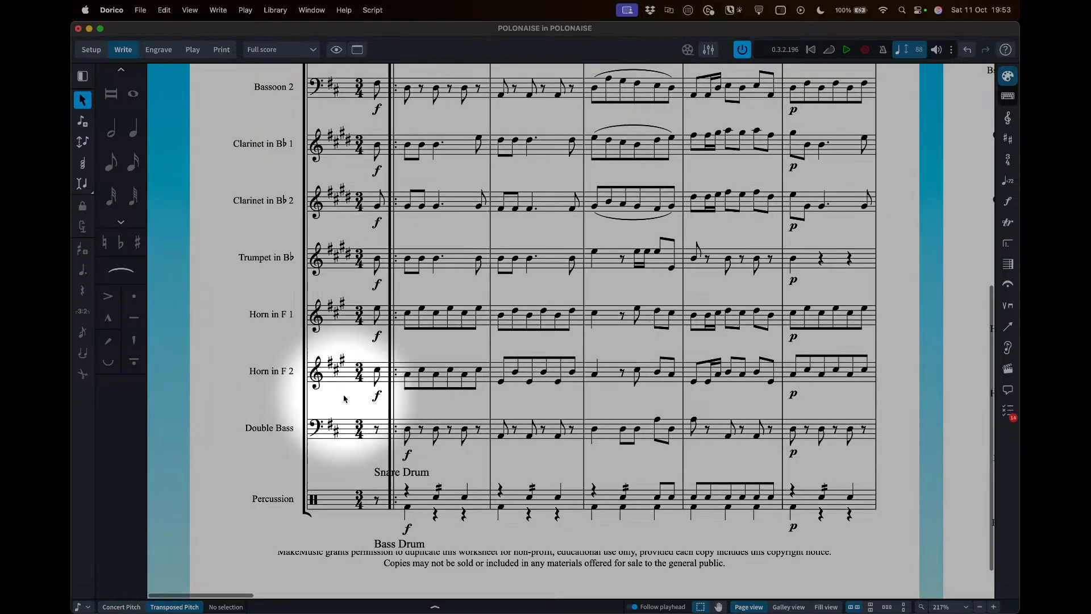
In Engrave mode, shift the Snare Drum and Bass Drum texts left and closer to the percussion staff, around its time signature
scroll(390, 244, "down", 2)
scroll(332, 221, "up", 2)
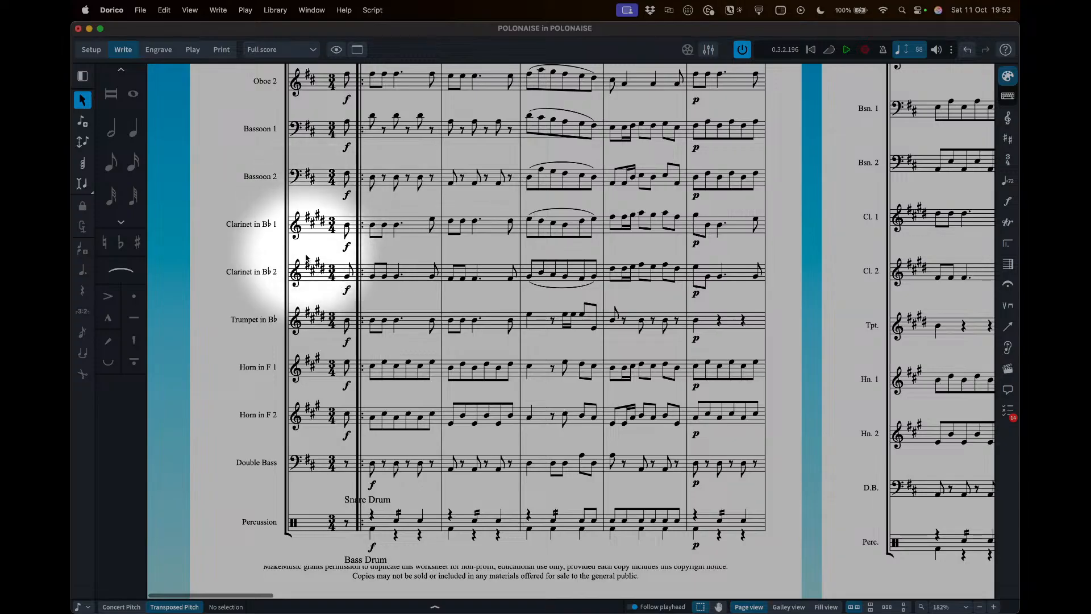
scroll(316, 215, "up", 5)
scroll(301, 250, "down", 3)
scroll(306, 261, "down", 4)
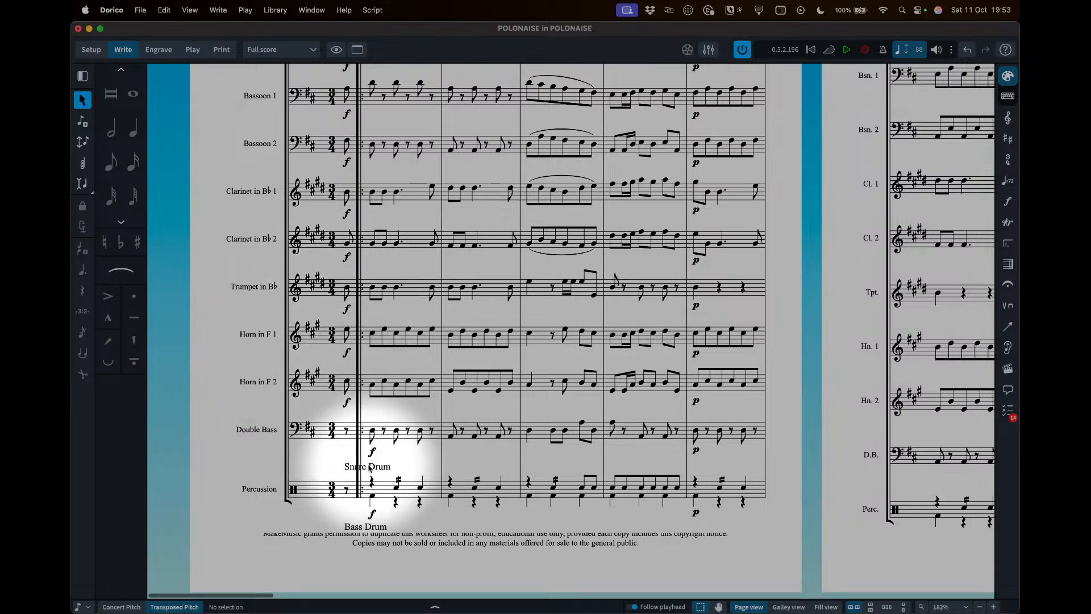
left_click(369, 467)
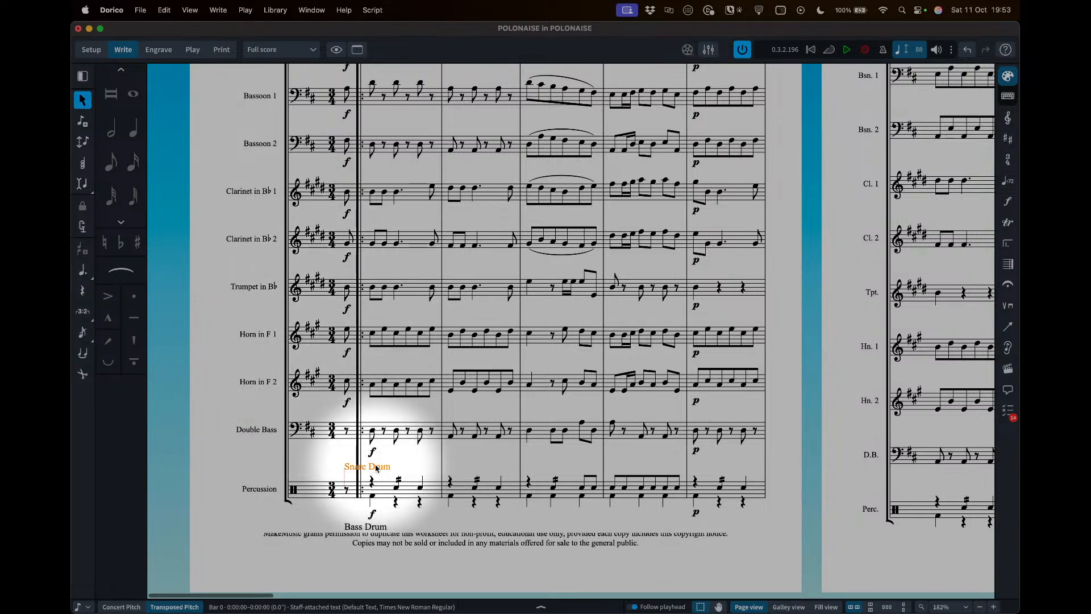
left_click(158, 50)
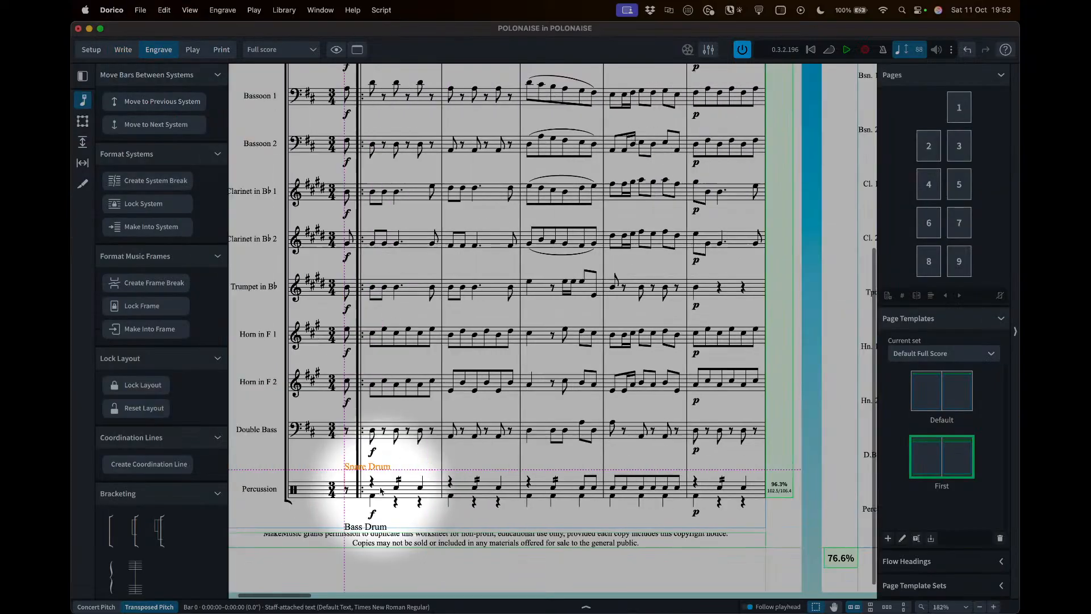
left_click_drag(369, 467, 331, 472)
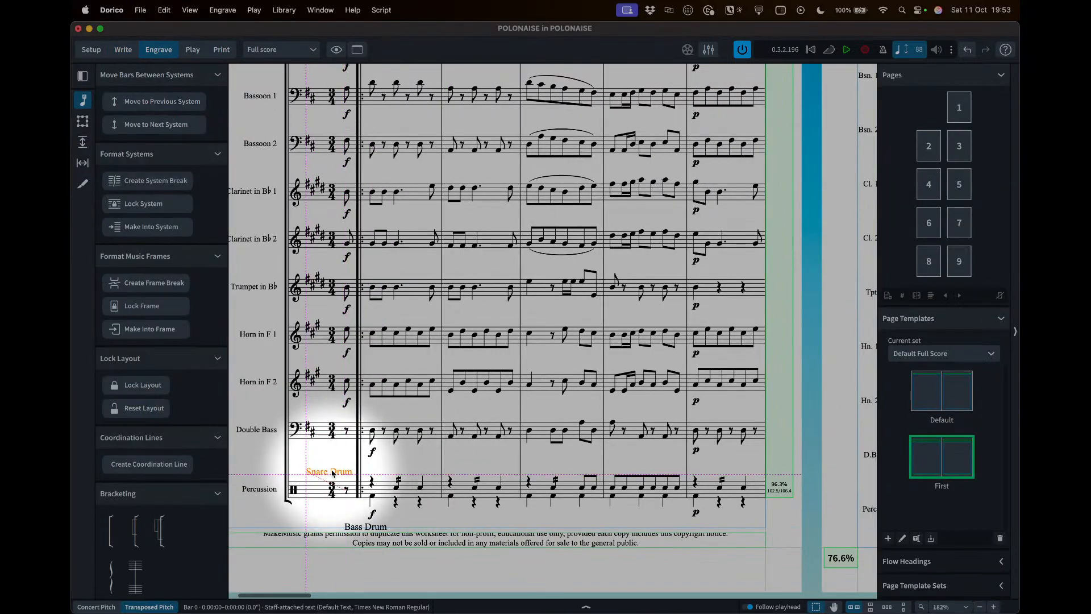
left_click_drag(362, 526, 334, 507)
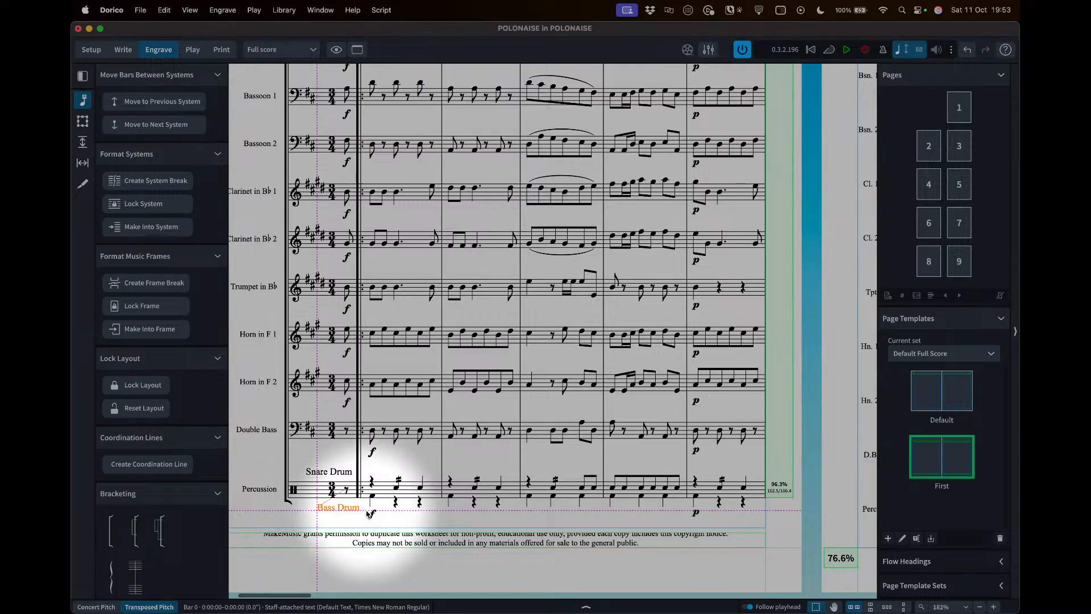
Return to Write mode, check which drums the percussion notes in bar 1 use, and play back that staff from there
left_click(123, 50)
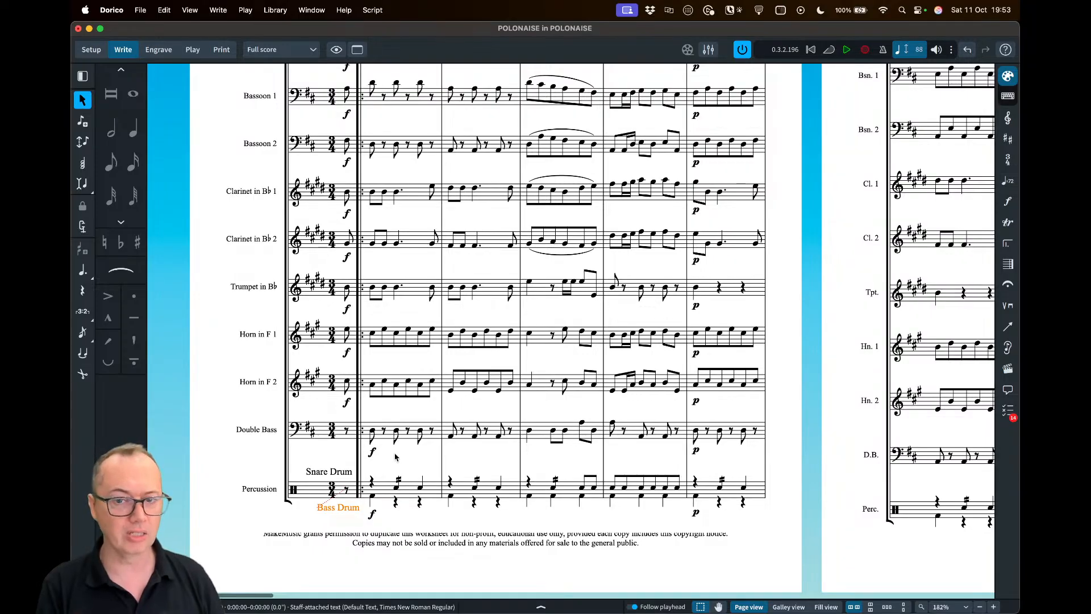
left_click(394, 493)
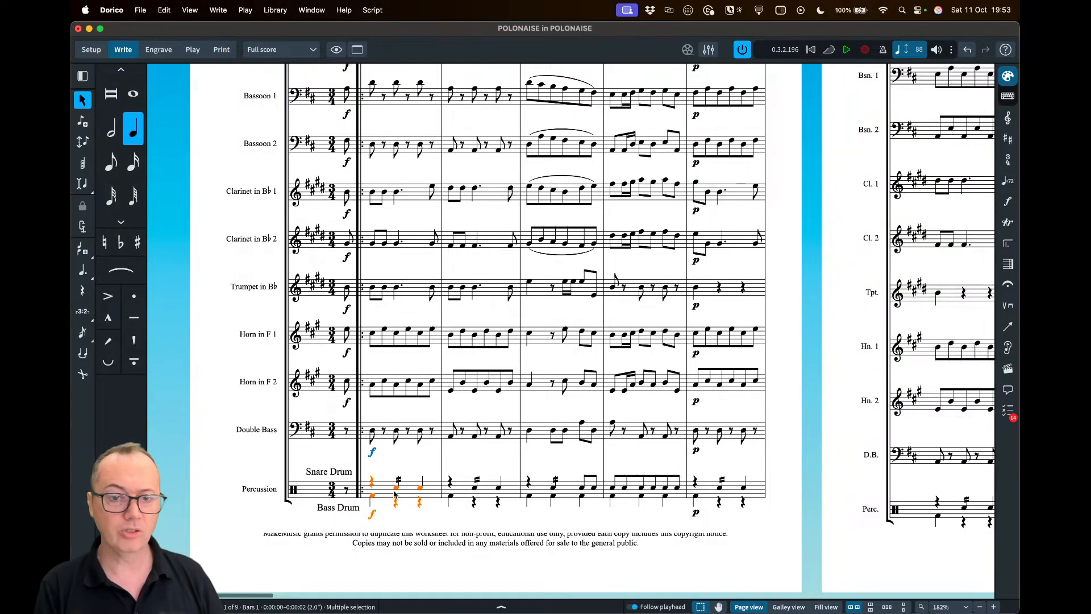
scroll(374, 490, "up", 1)
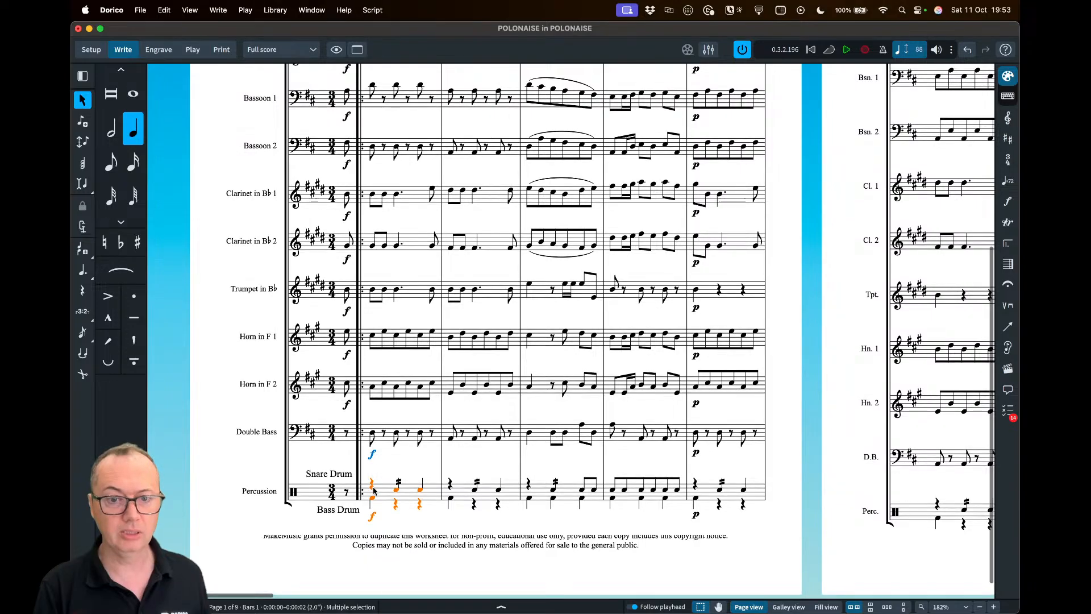
left_click(373, 497)
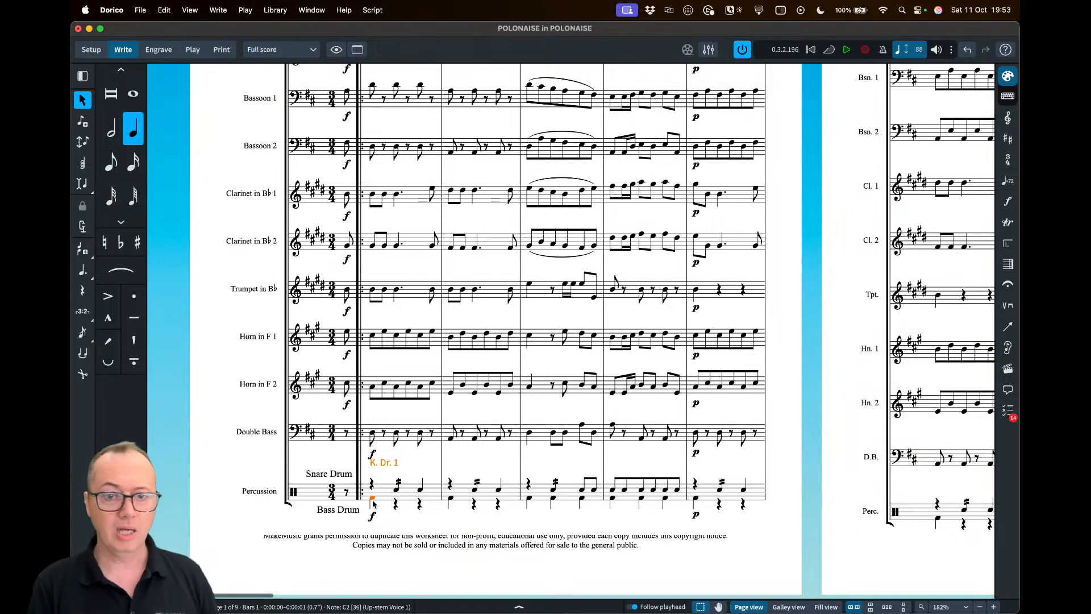
left_click(397, 491)
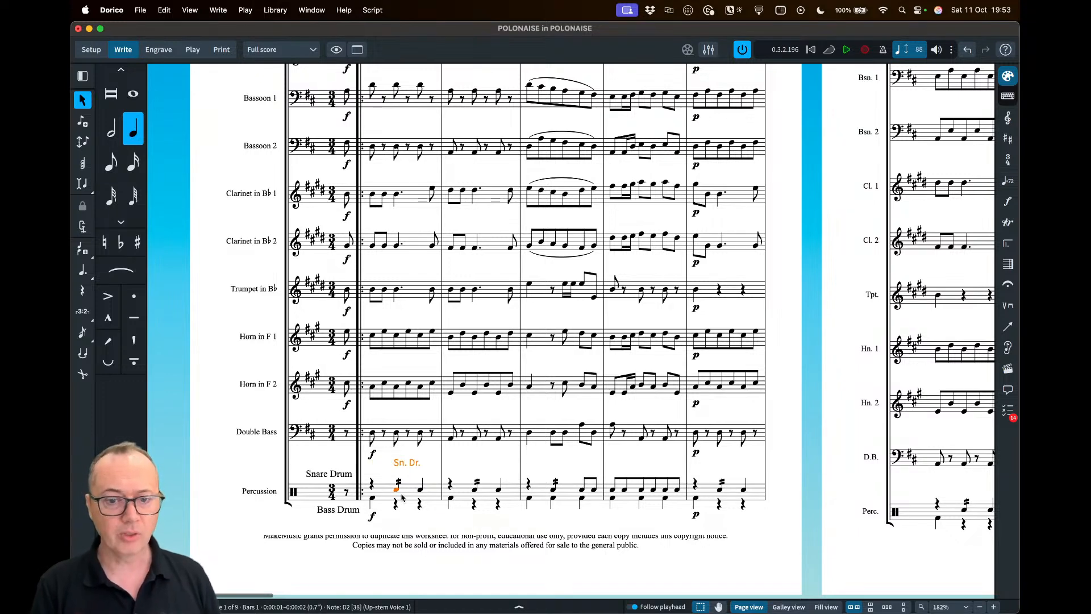
left_click(406, 497)
key("p")
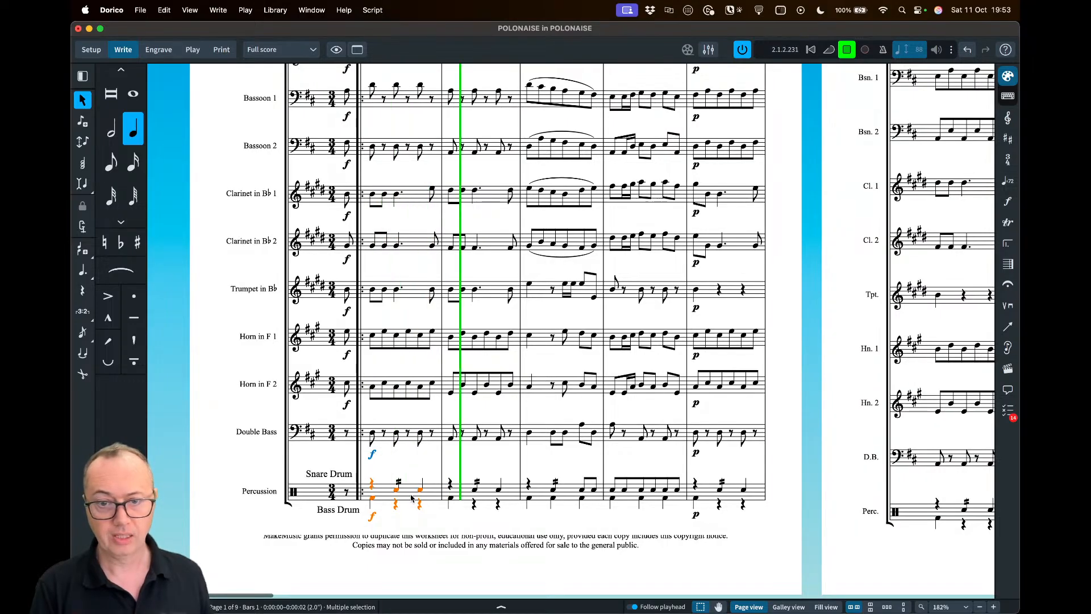
key("space")
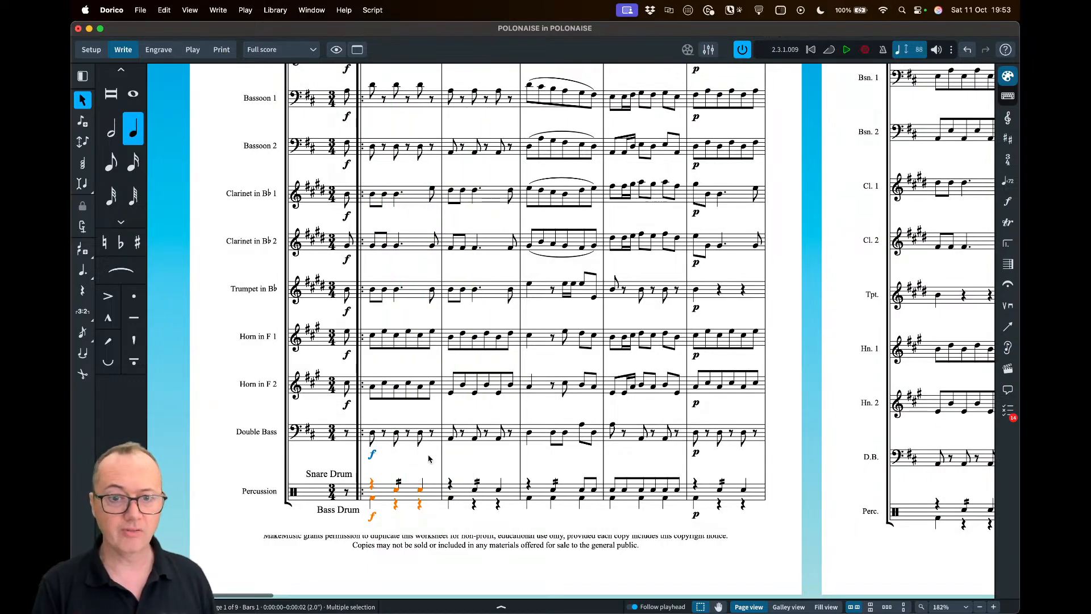
key("Escape")
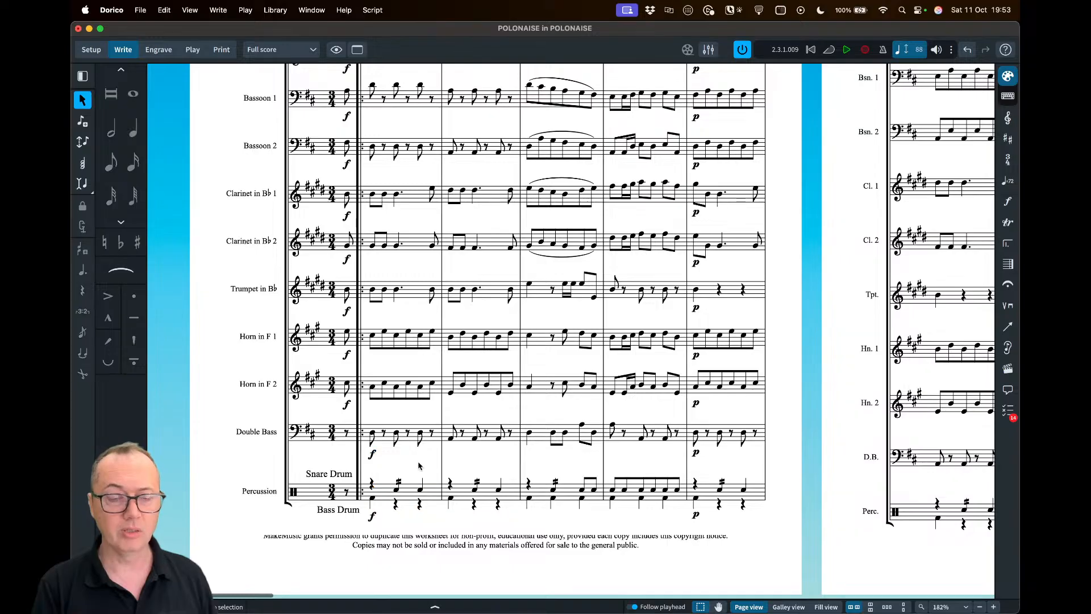
In Setup mode, check the Percussion instrument's full and short names in its name editor and cancel without changes
left_click(86, 50)
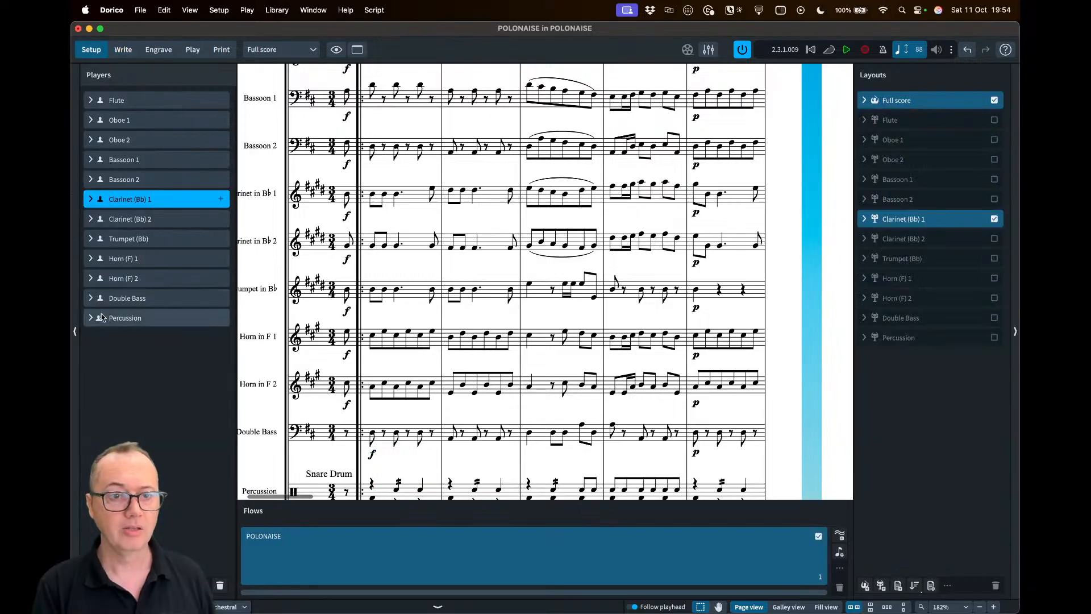
left_click(91, 320)
left_click(209, 329)
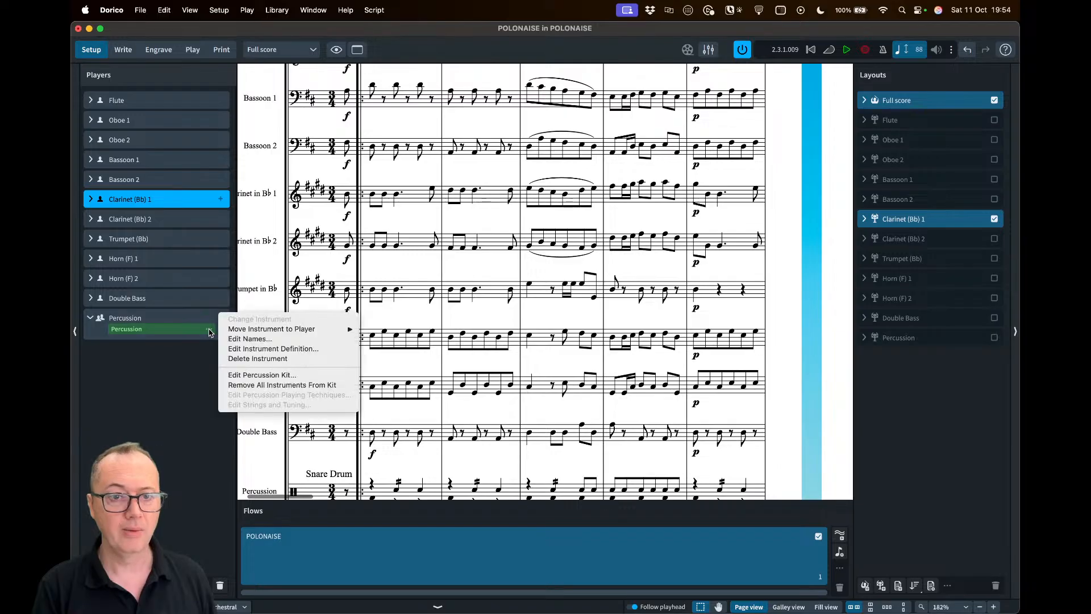
left_click(239, 340)
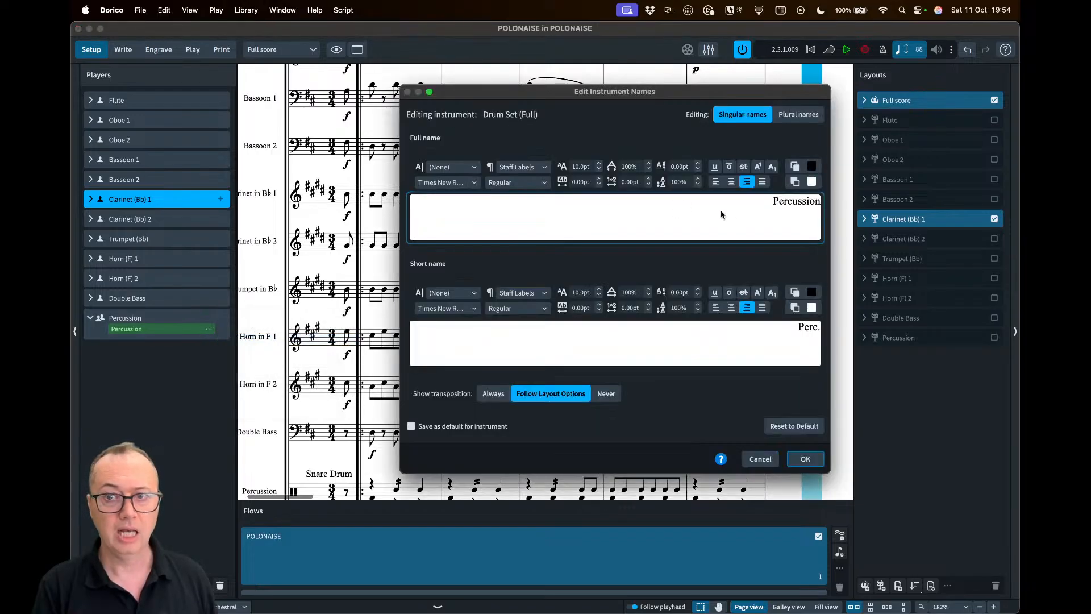
left_click(760, 458)
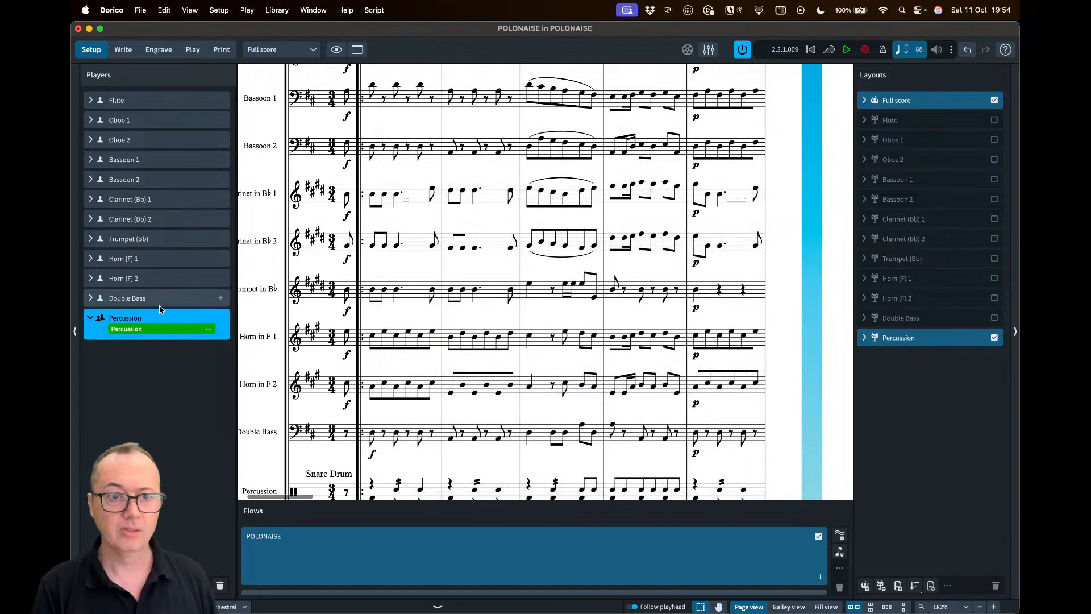
Inspect the Kick Drum (Low) I and Snare Drum entries in the Percussion kit's 5-line staff setup and close the editor
left_click(208, 329)
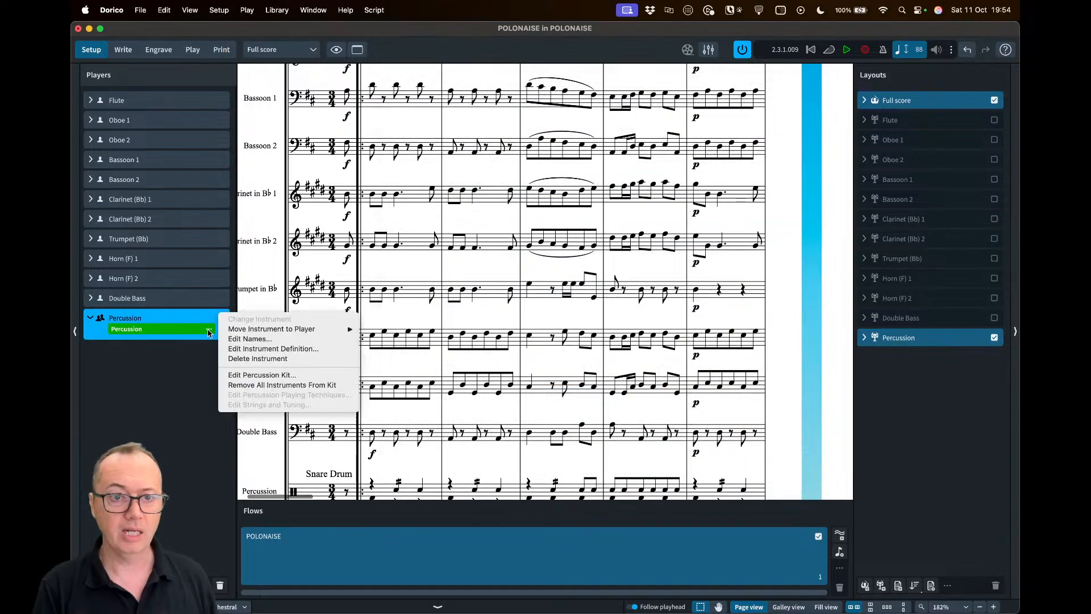
left_click(268, 375)
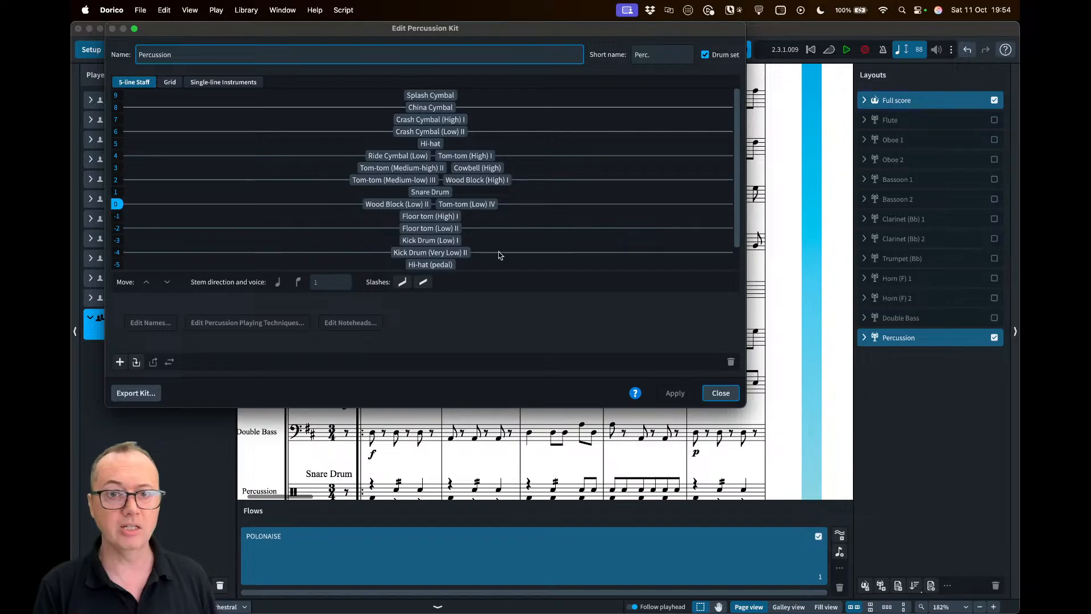
left_click(419, 241)
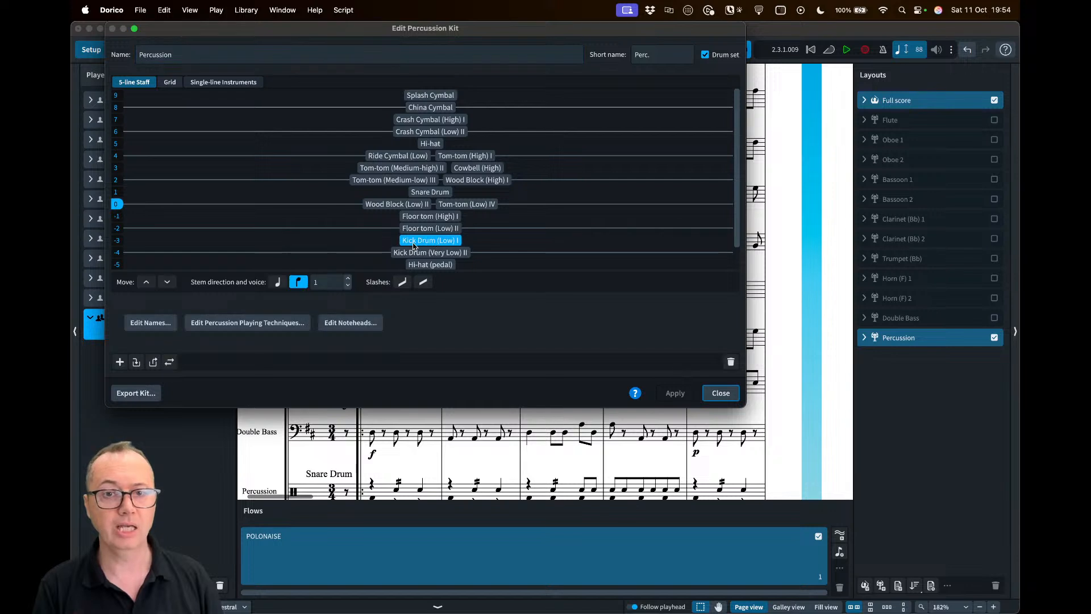
left_click(419, 193)
left_click(425, 240)
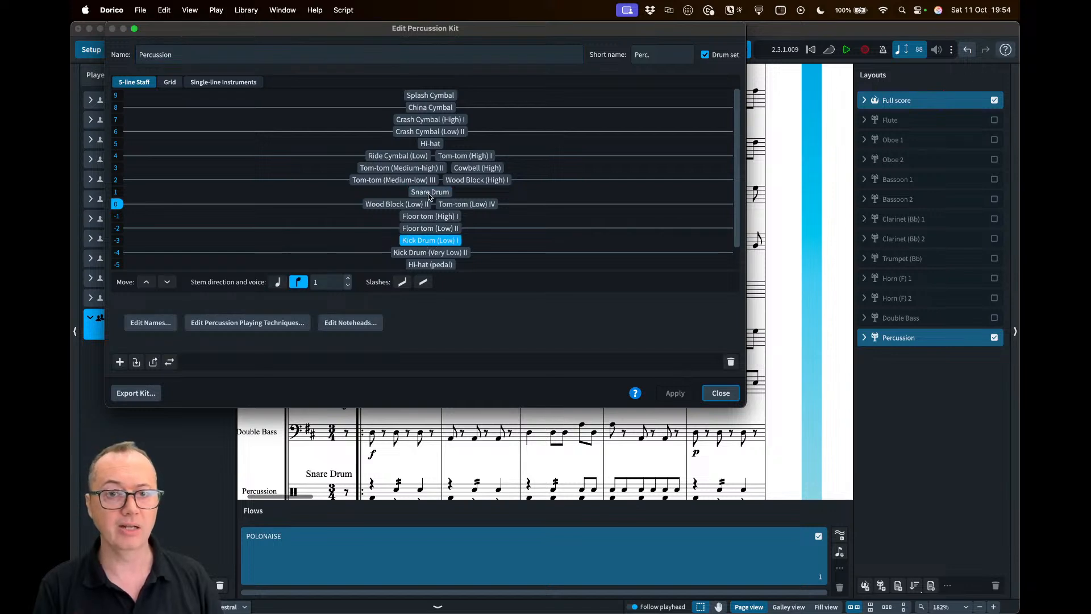
left_click(429, 193)
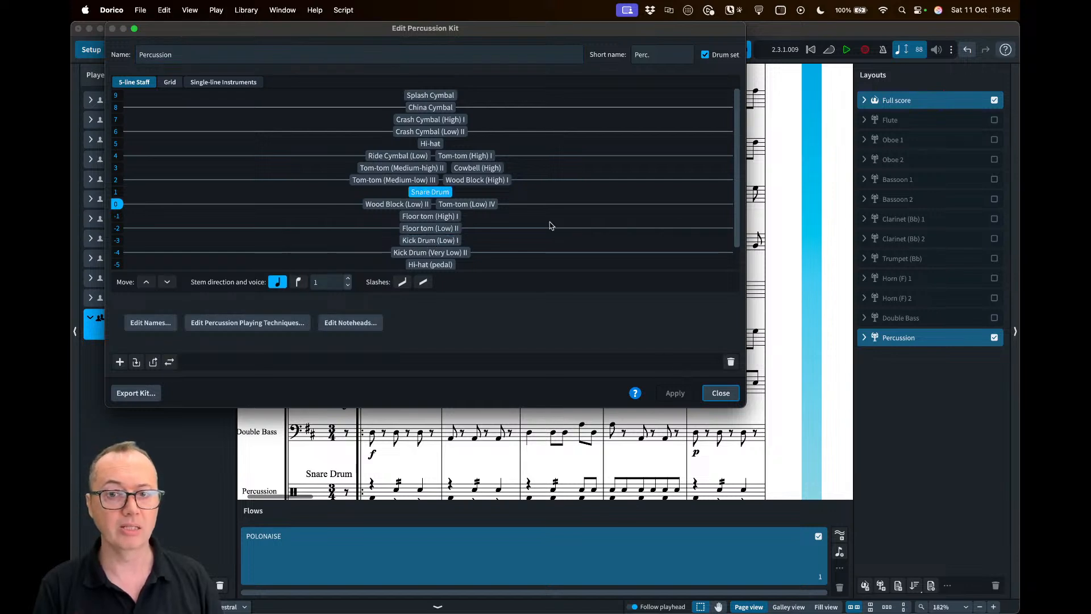
left_click(711, 393)
Return to Write mode and apply the Orchestral ensemble type for bracketing to the full score in Layout Options
scroll(534, 400, "down", 3)
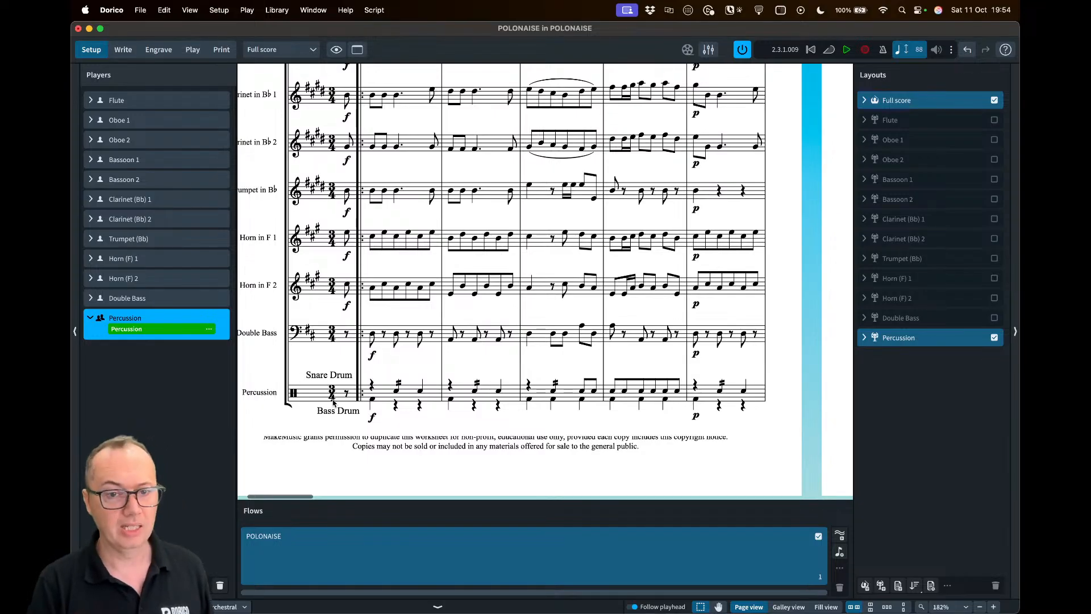
key("super+2")
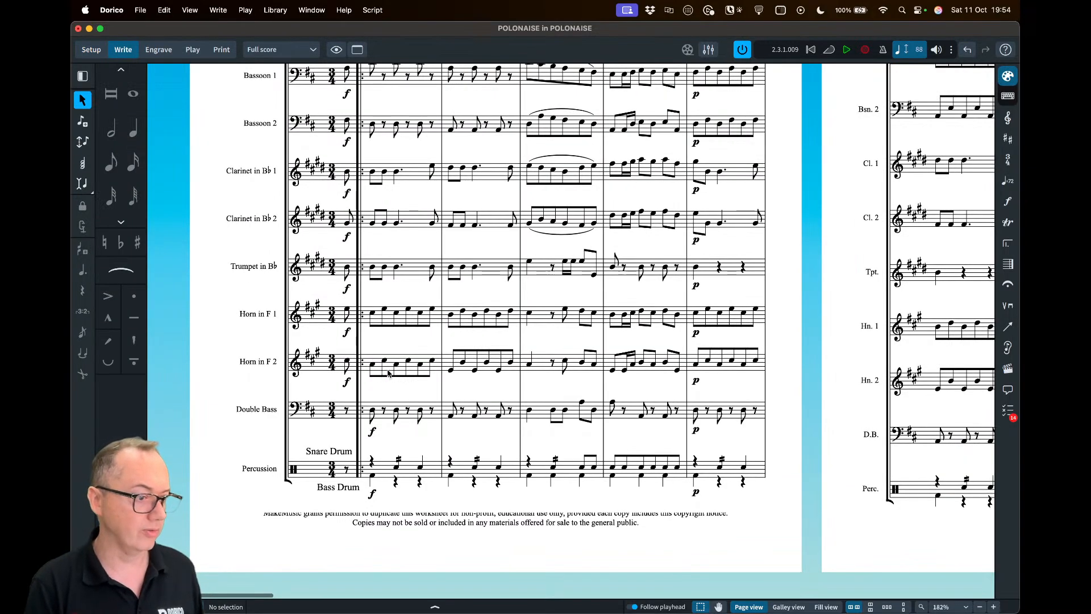
scroll(437, 373, "down", 3)
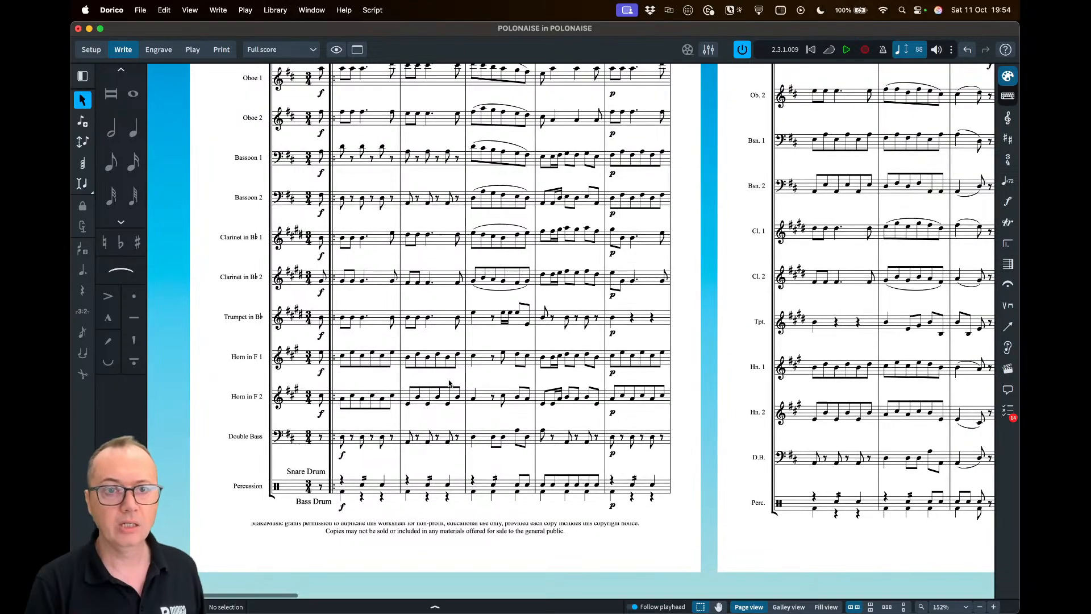
scroll(385, 311, "down", 3)
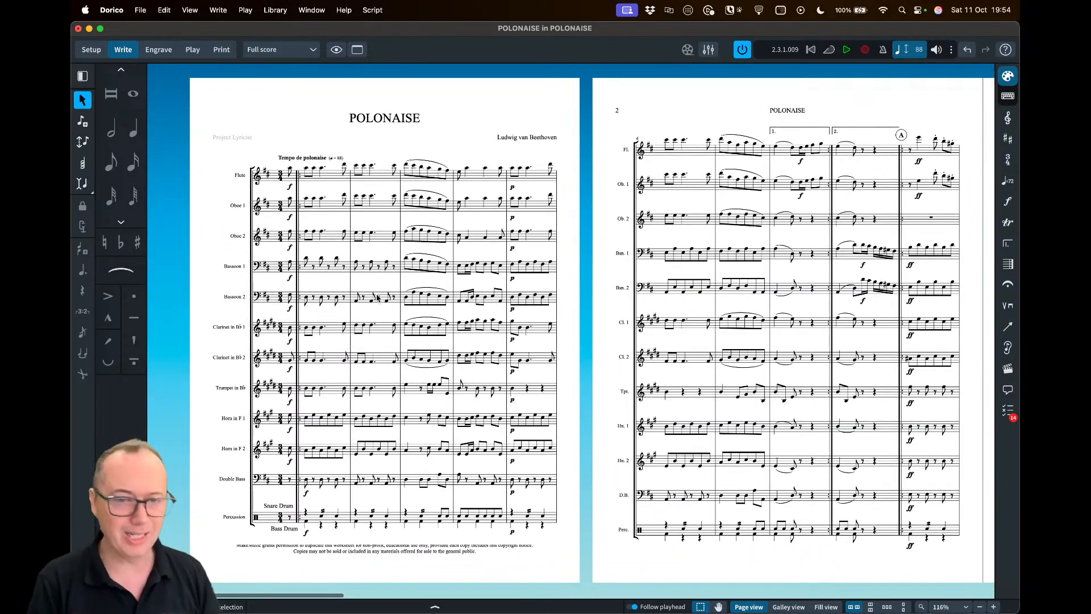
scroll(267, 263, "down", 1)
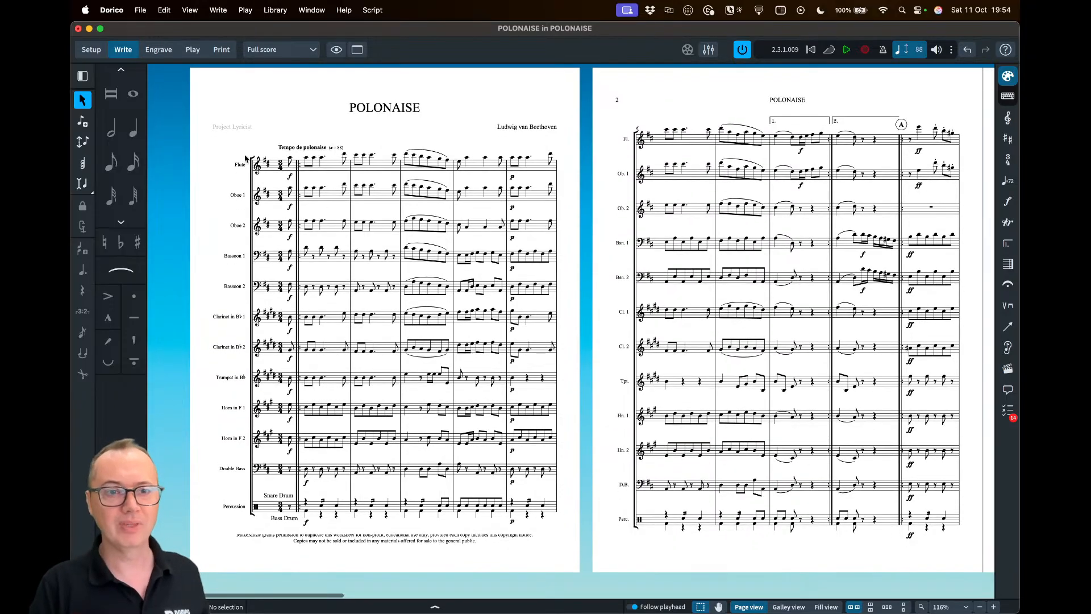
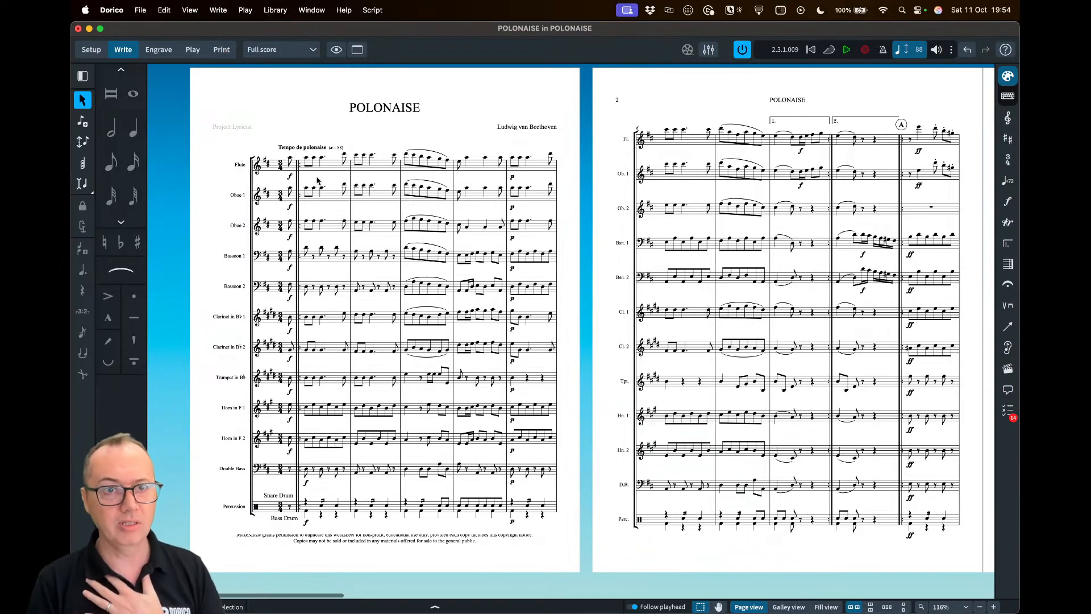
left_click(276, 11)
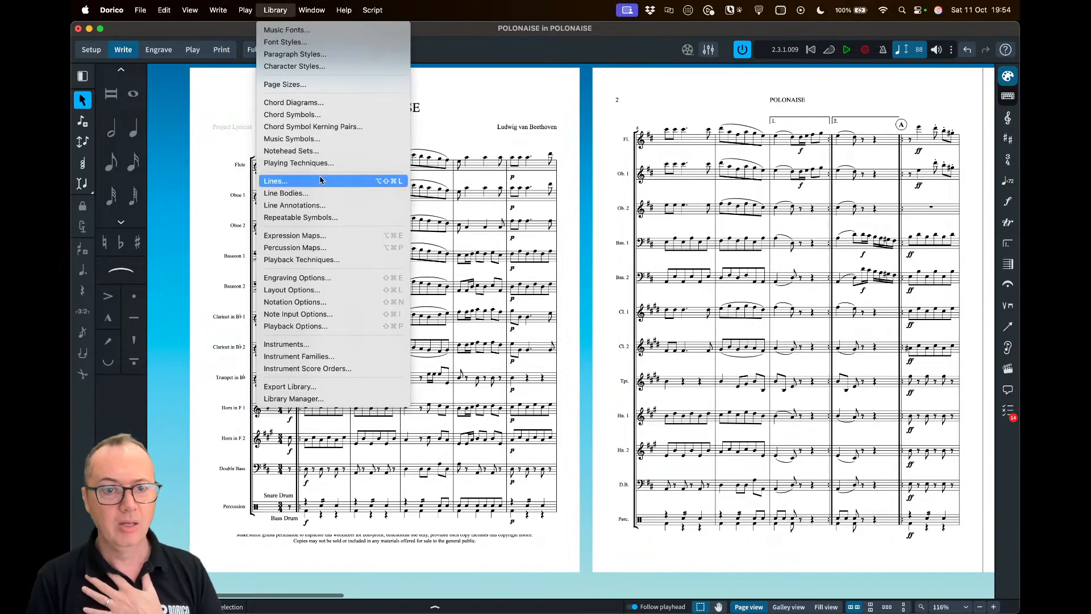
left_click(323, 291)
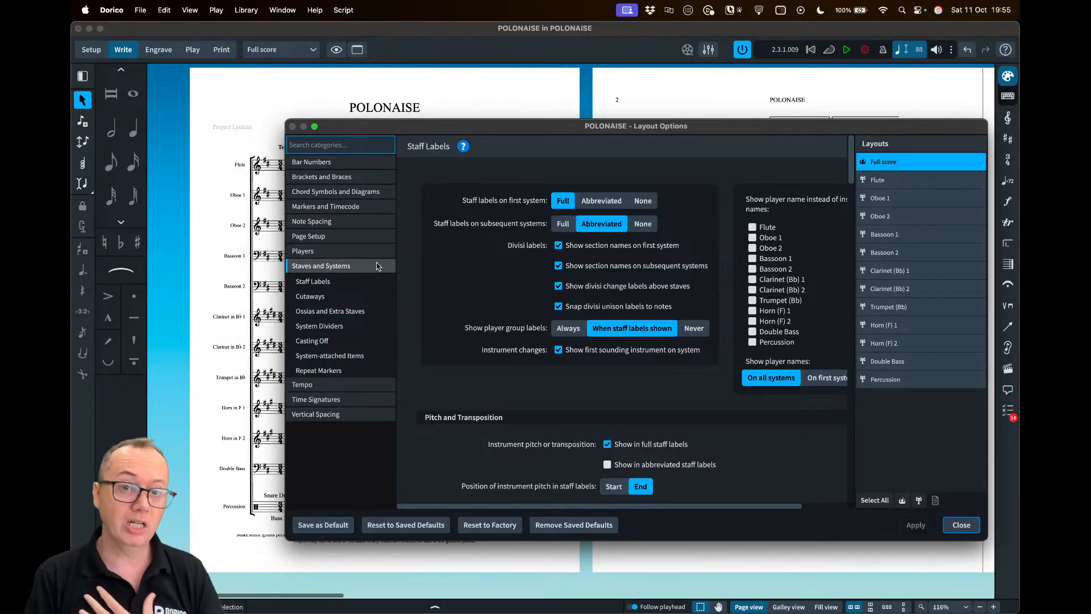
left_click(342, 179)
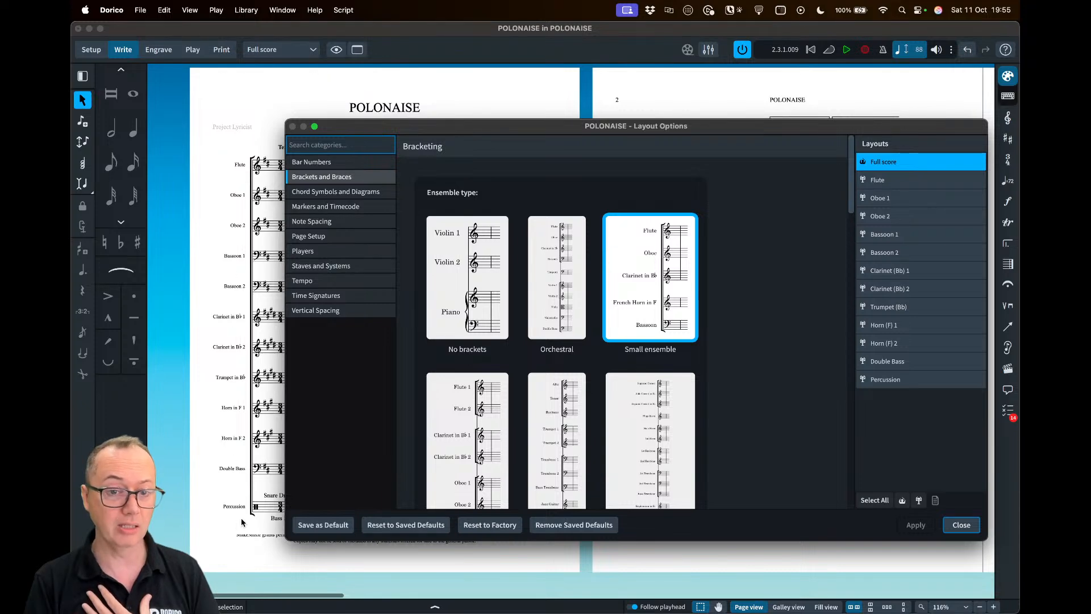
left_click(556, 287)
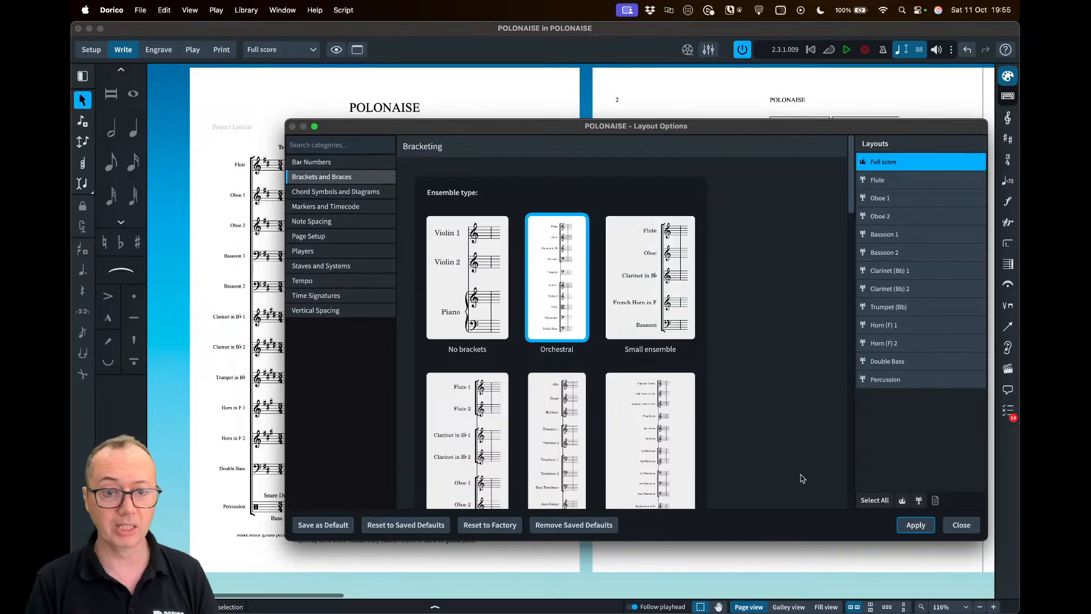
left_click(915, 525)
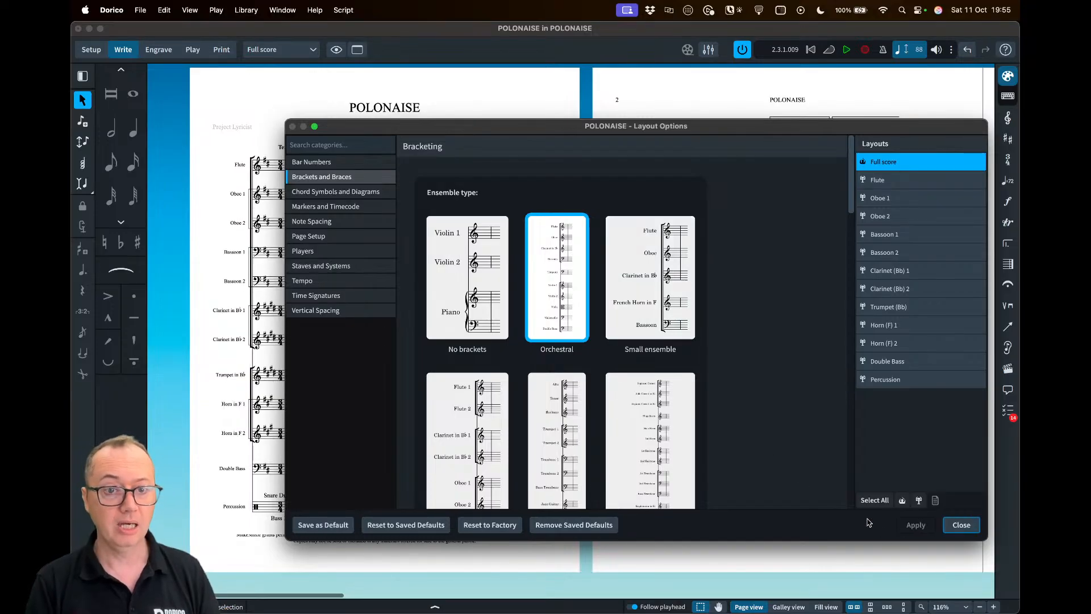
left_click(960, 525)
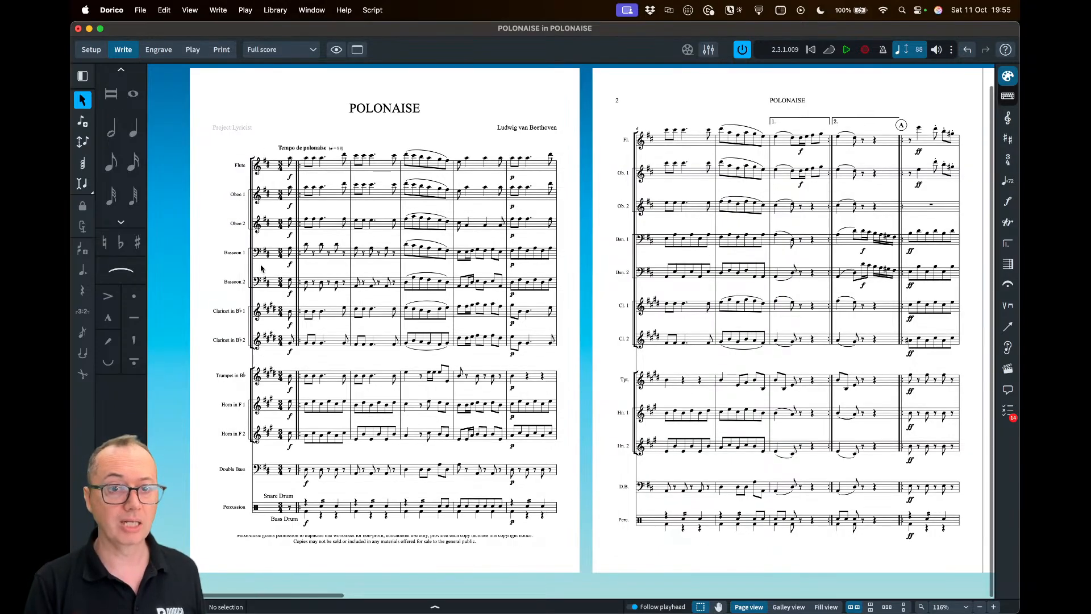
In the full score's Layout Options, show system-attached items above the Brass family as well and apply it
key("super+equal")
scroll(261, 267, "left", 2)
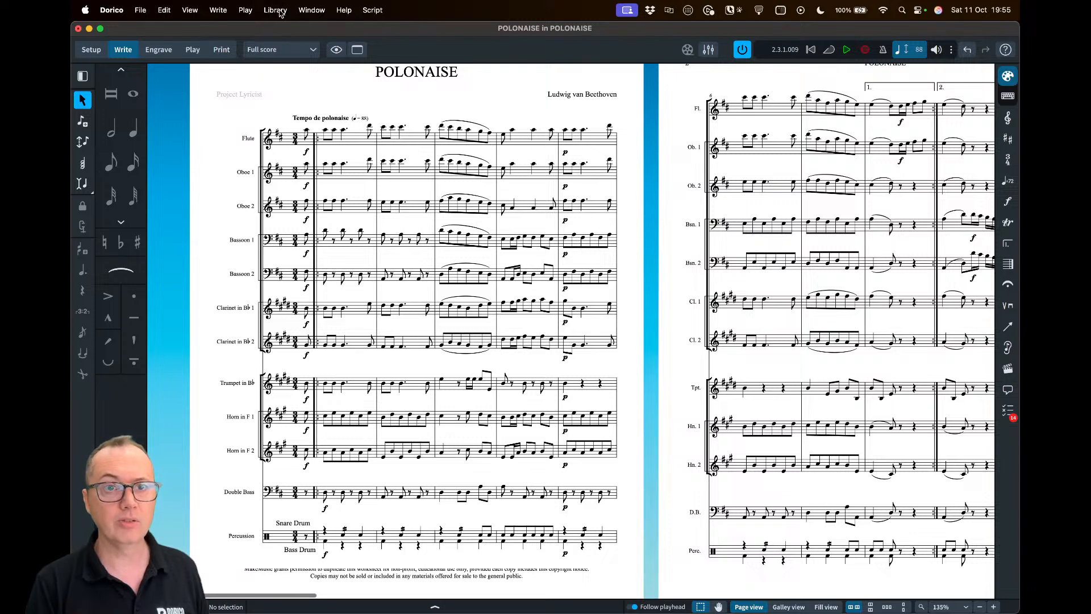
left_click(276, 11)
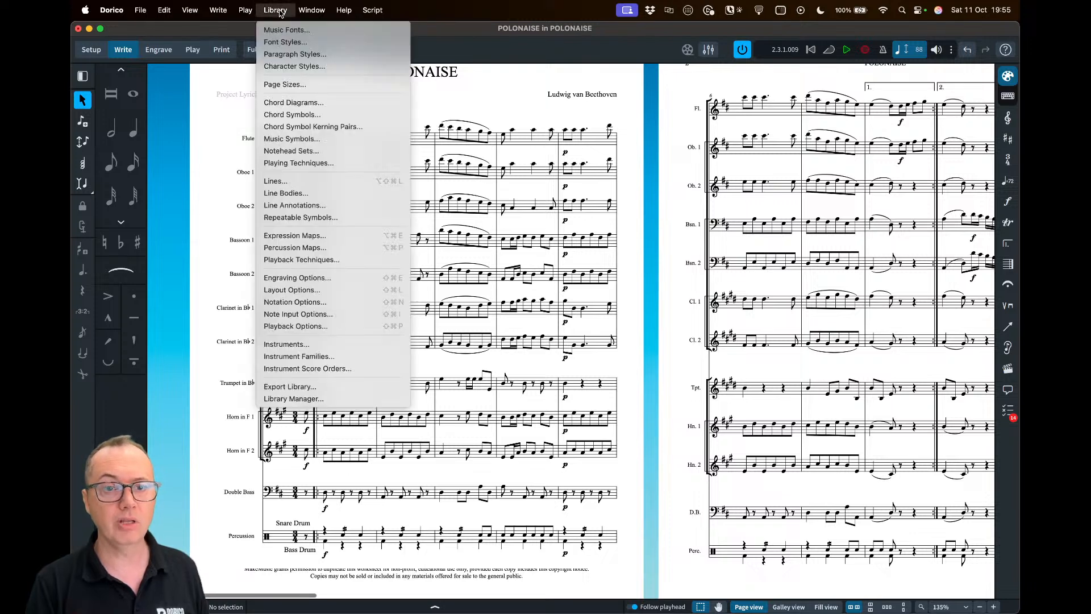
left_click(303, 290)
left_click_drag(406, 129, 462, 124)
left_click(398, 264)
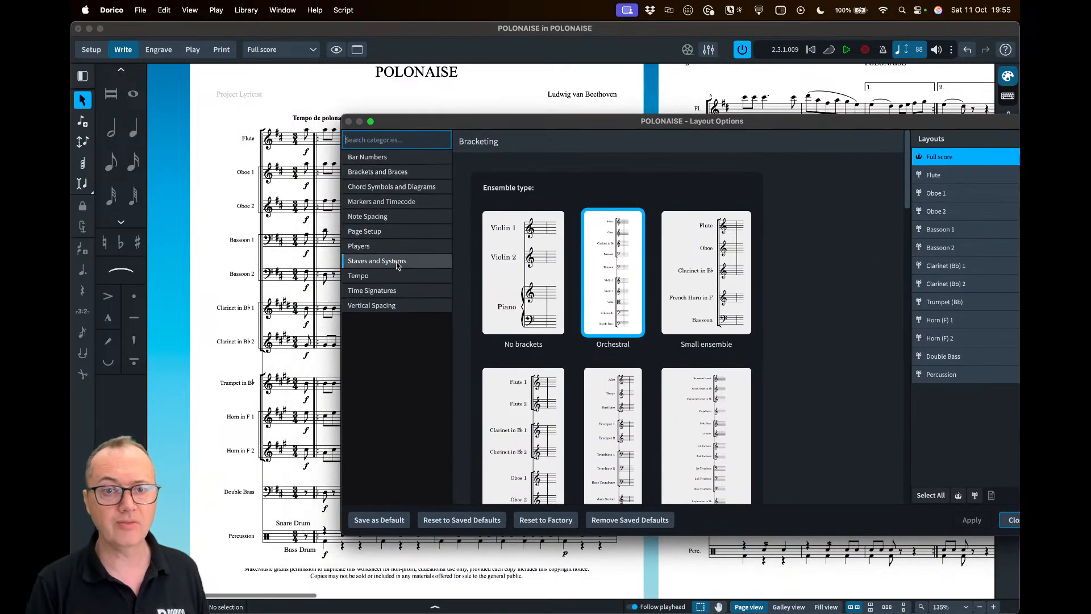
left_click(392, 351)
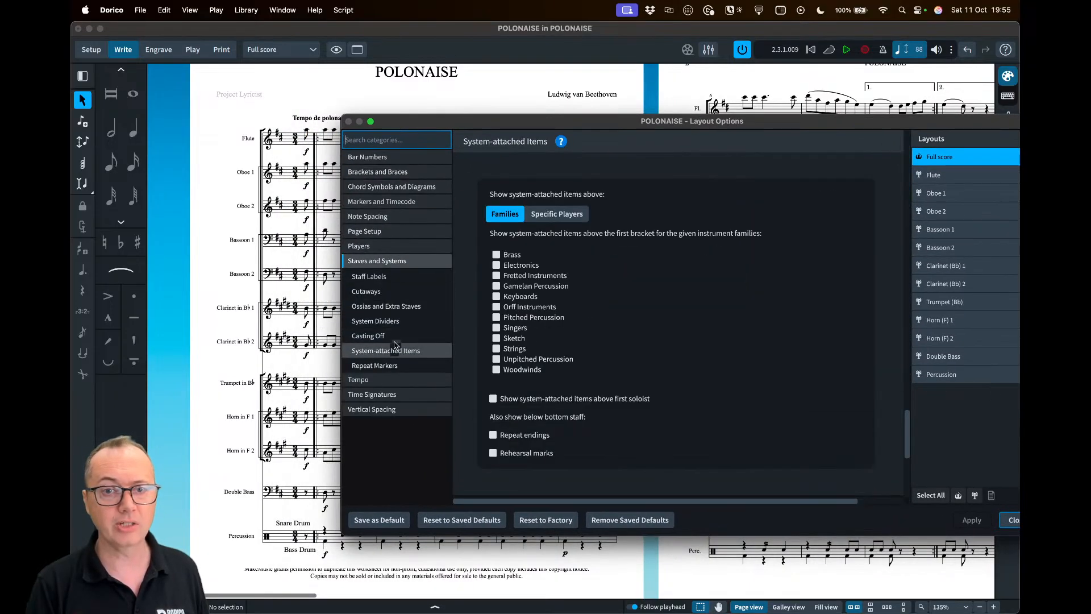
left_click_drag(398, 121, 408, 132)
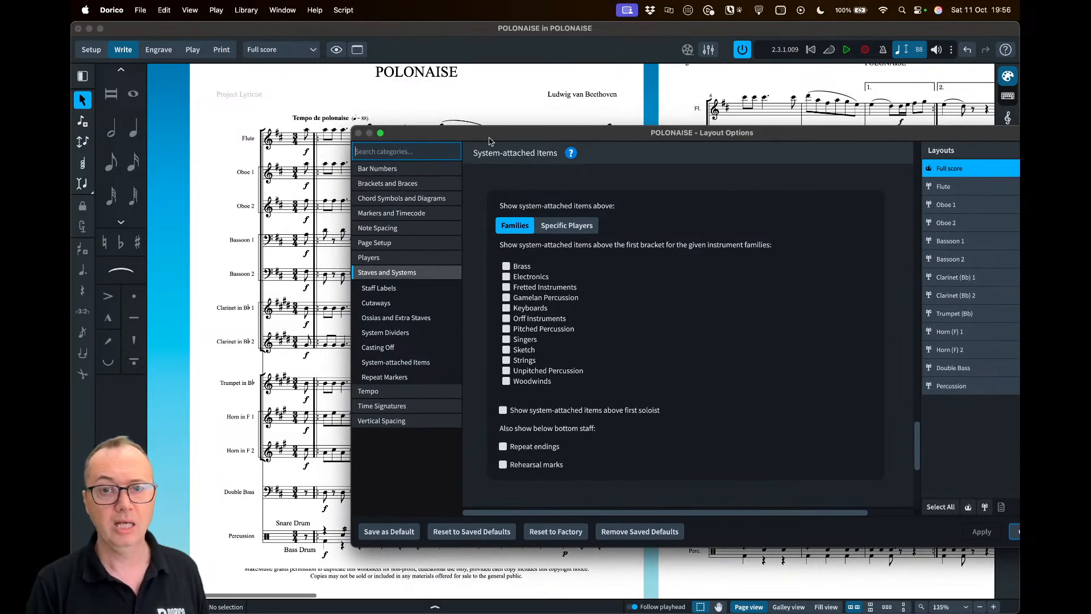
left_click_drag(484, 134, 477, 85)
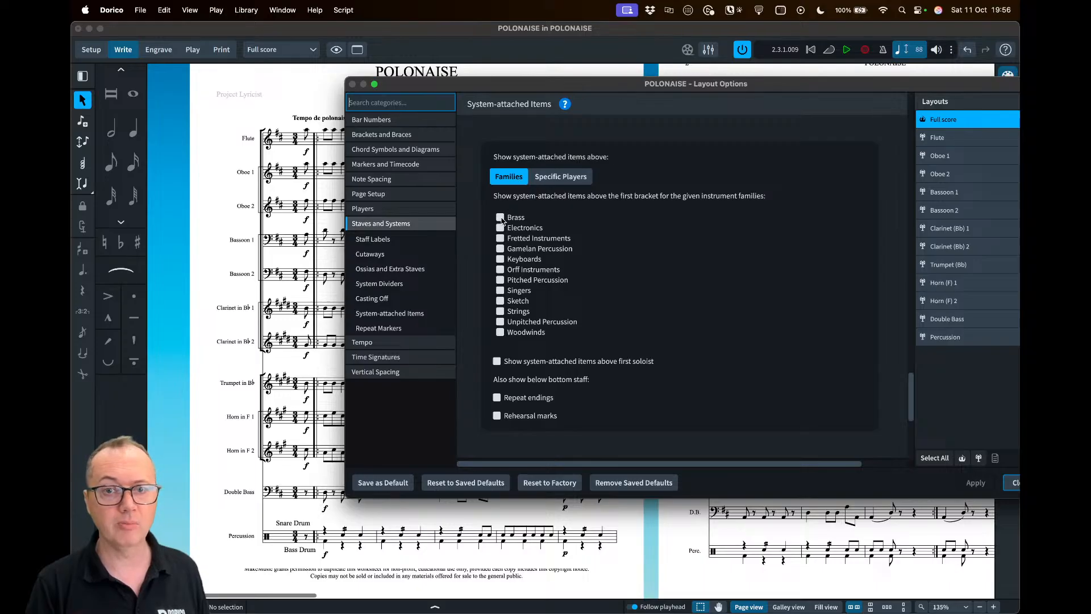
left_click(501, 218)
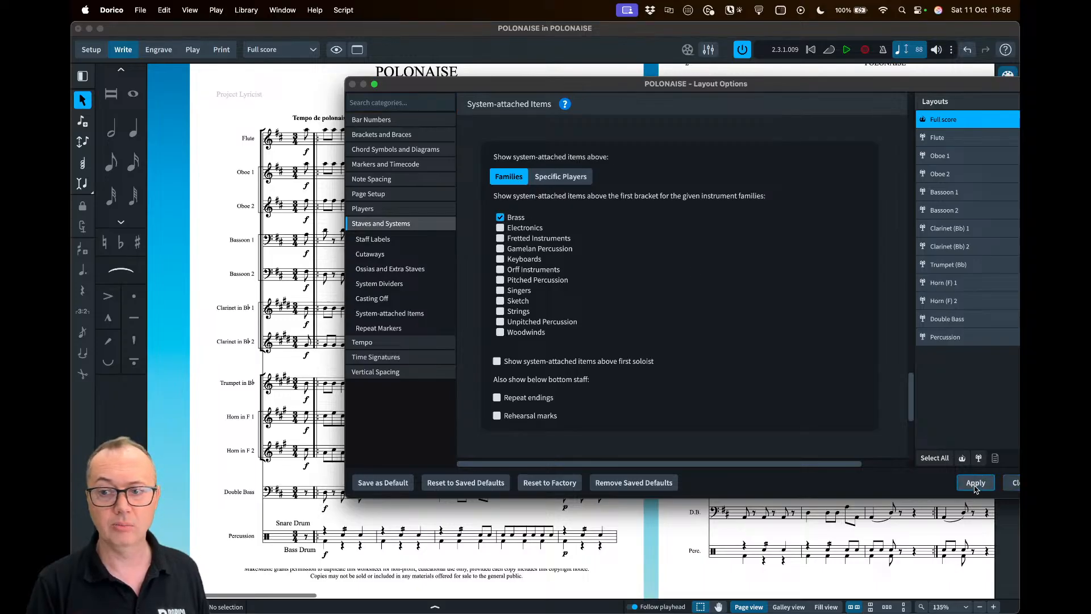
left_click(975, 484)
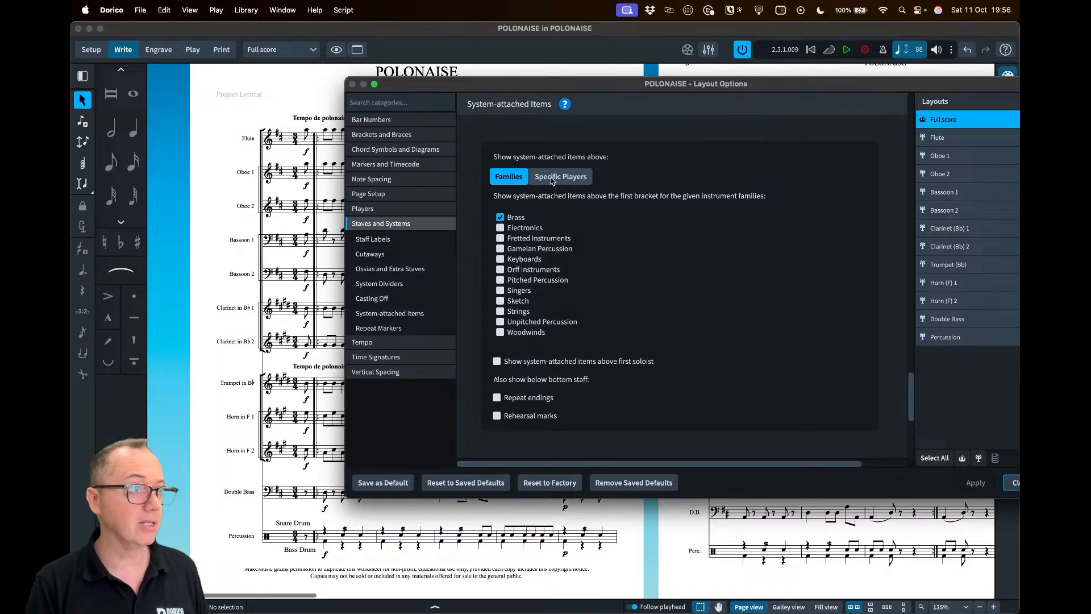
Show system-attached items above specific players instead, with Tempo for Flute and Trumpet (Bb) and Repeats for Flute, apply it and close Layout Options
left_click_drag(781, 86, 538, 82)
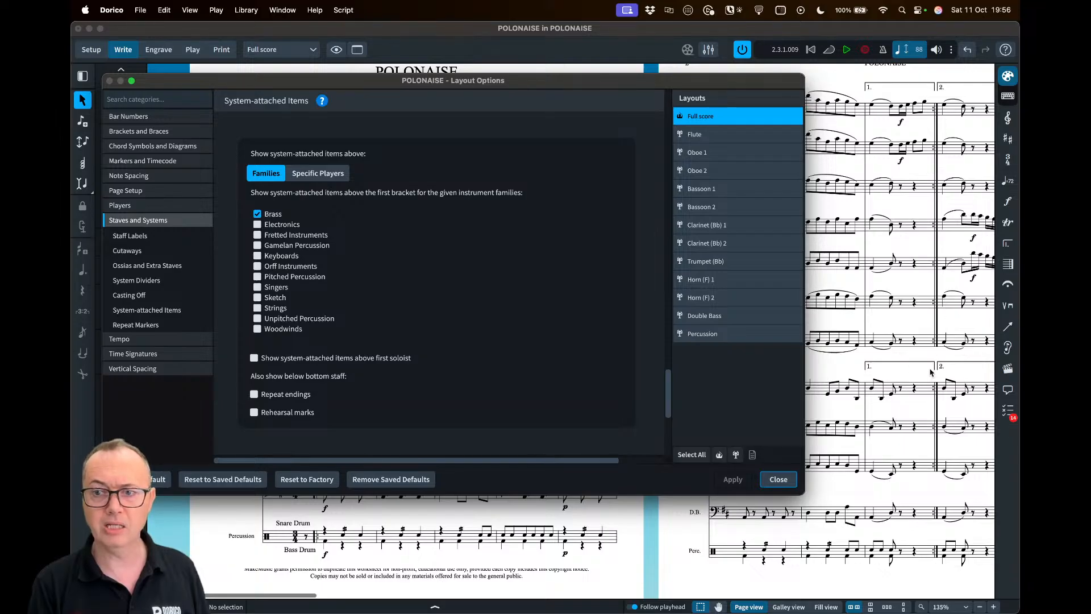
left_click_drag(340, 86, 633, 148)
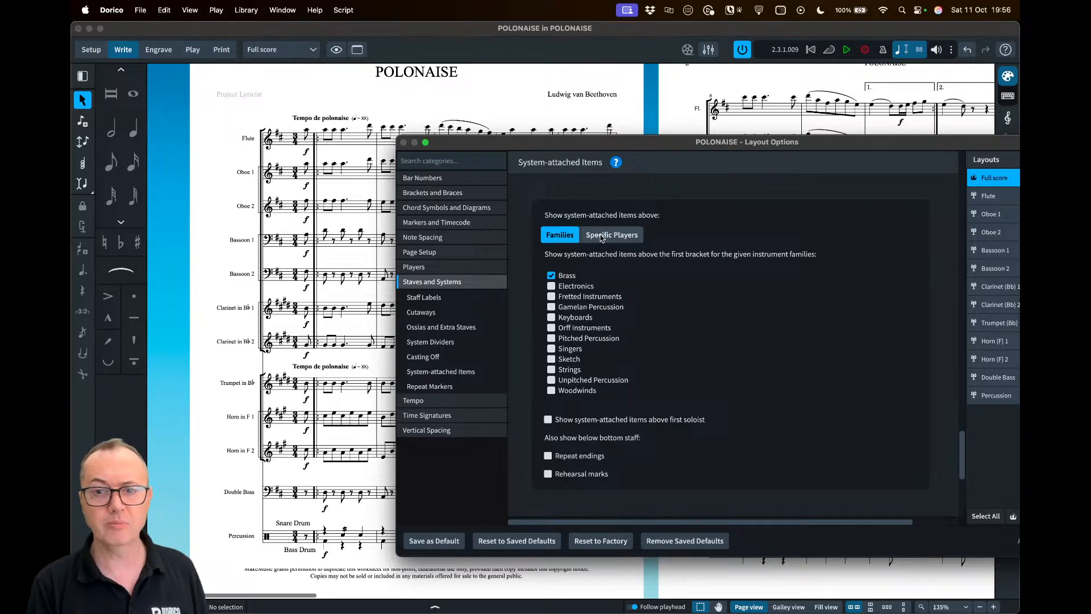
left_click(602, 236)
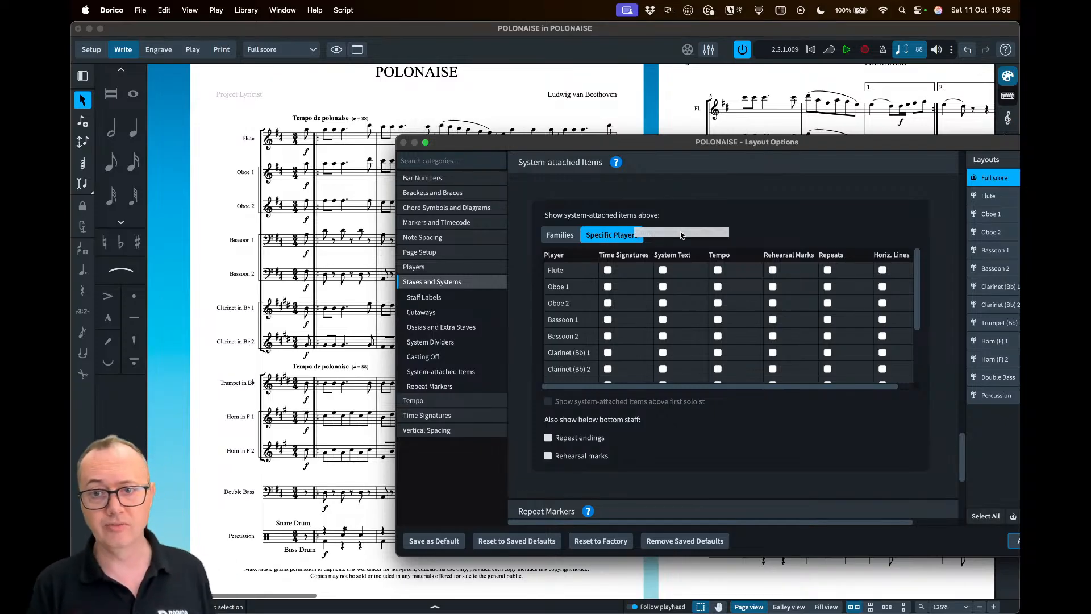
left_click_drag(600, 144, 491, 65)
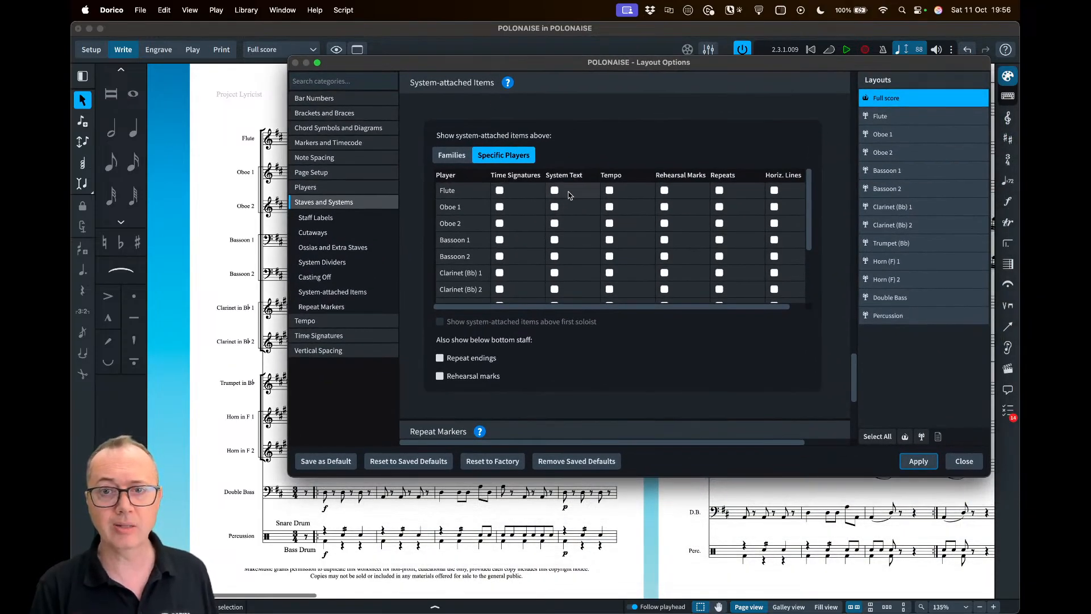
left_click(609, 191)
scroll(619, 251, "down", 6)
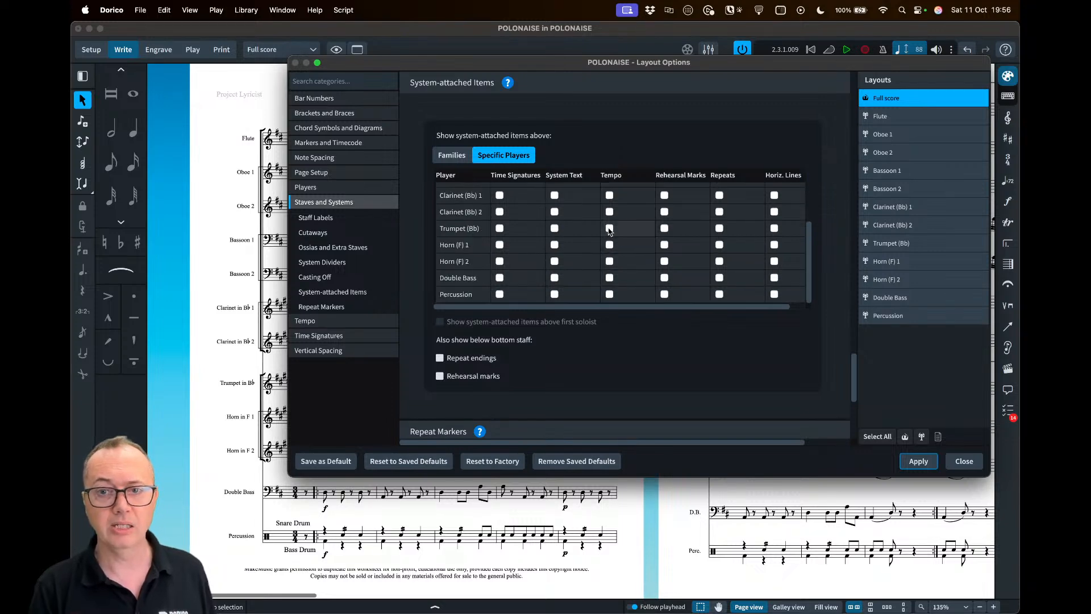
scroll(630, 232, "up", 3)
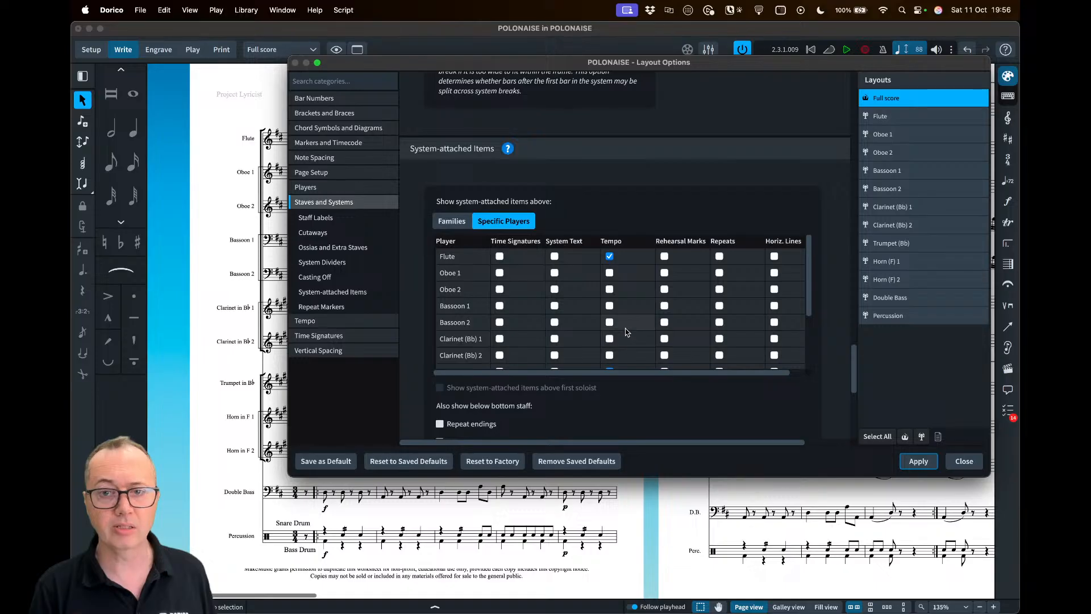
scroll(626, 332, "up", 3)
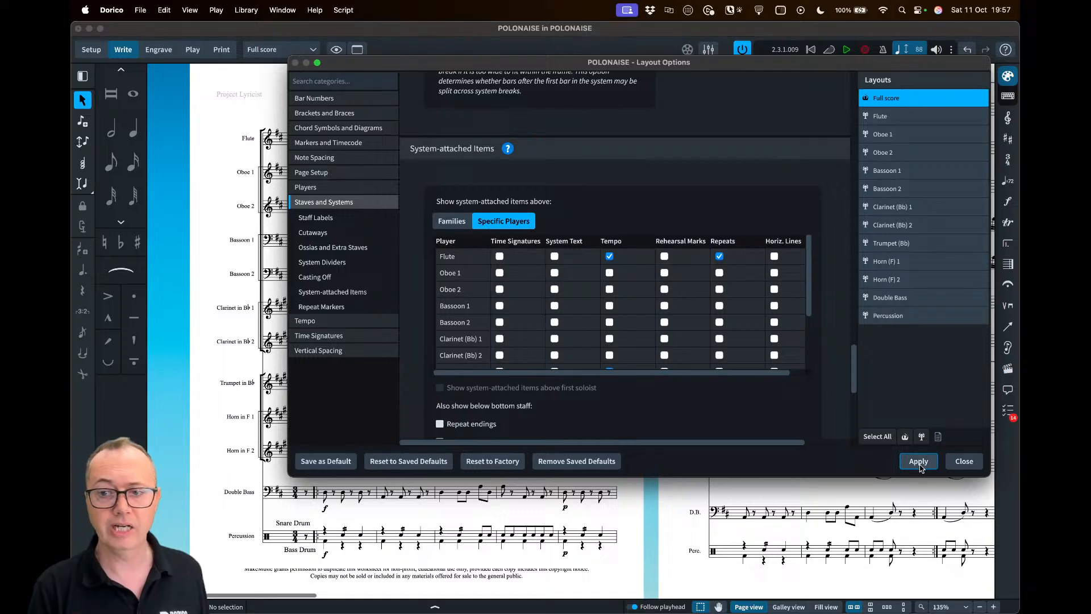
left_click(918, 461)
left_click(964, 461)
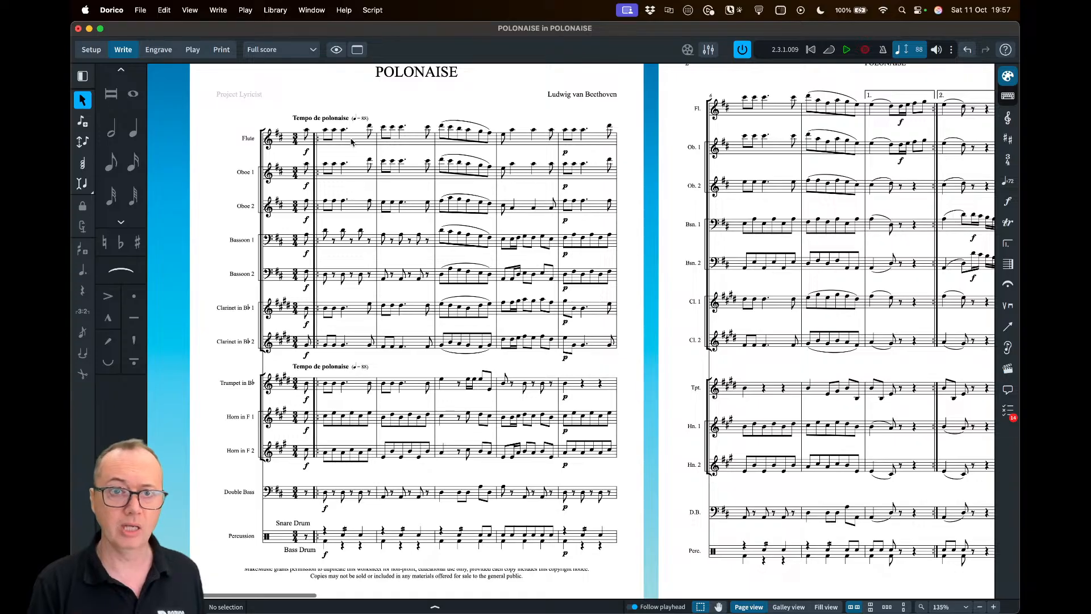
Examine the repeat endings and tempo items on every page of the full score, selecting the rit. above the Flute on page 9
scroll(355, 361, "right", 5)
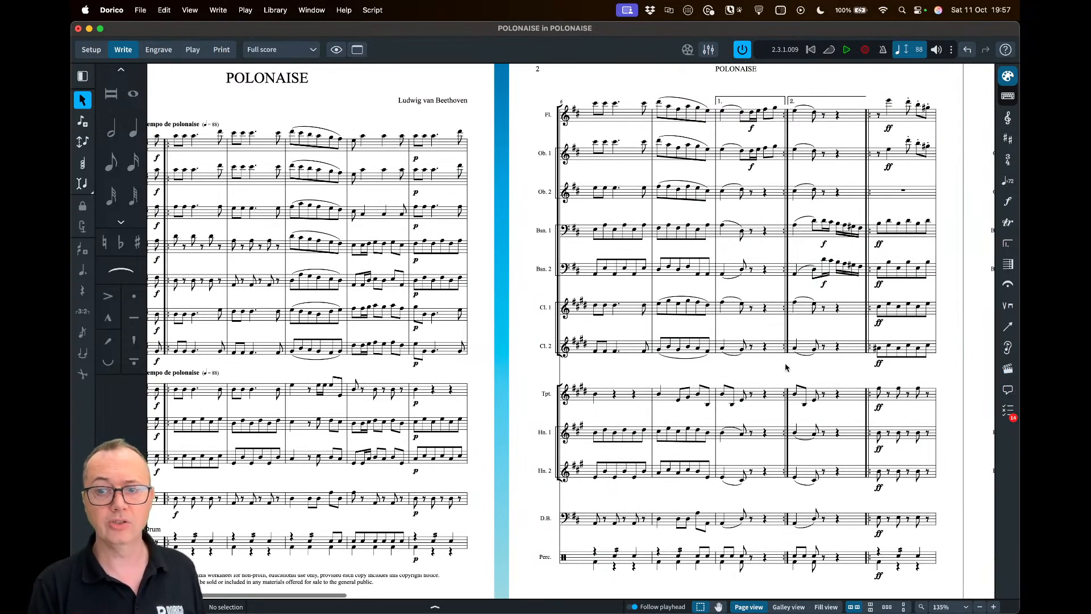
scroll(767, 101, "right", 15)
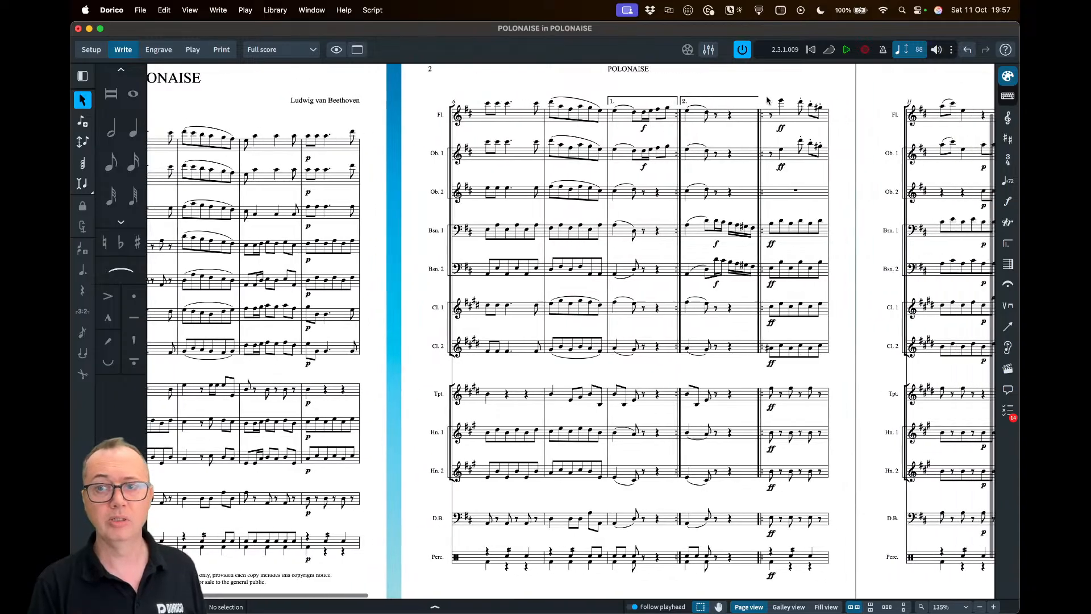
scroll(738, 142, "right", 9)
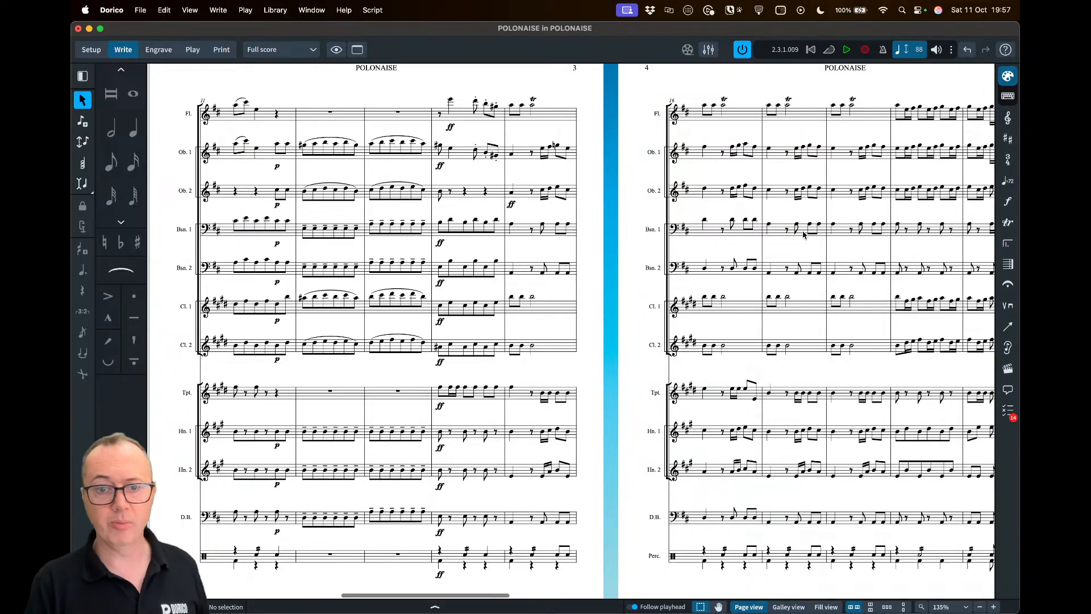
scroll(733, 144, "right", 16)
scroll(797, 237, "right", 17)
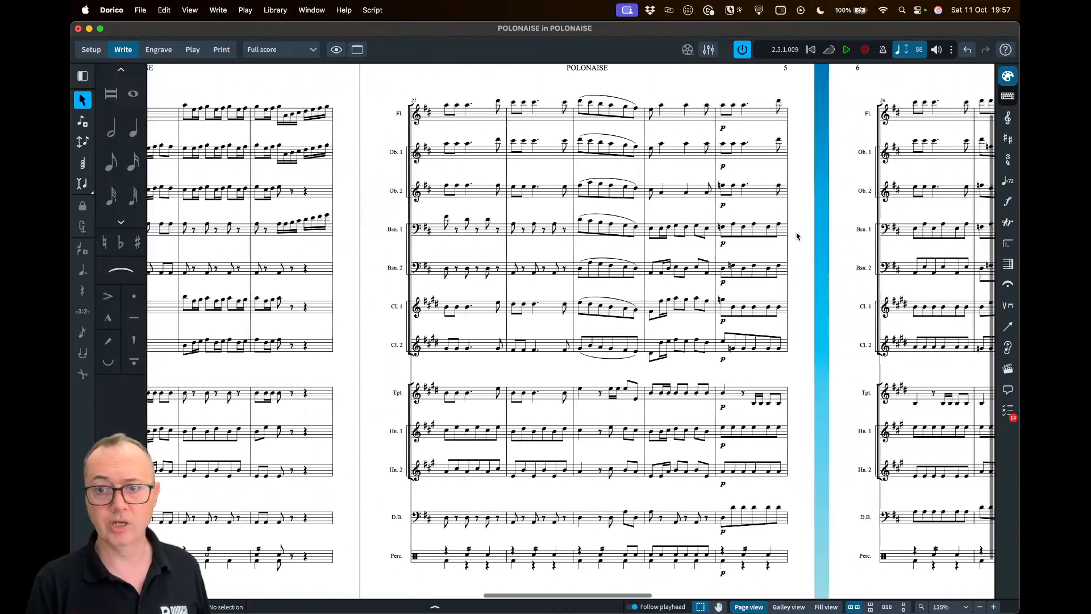
scroll(797, 237, "right", 3)
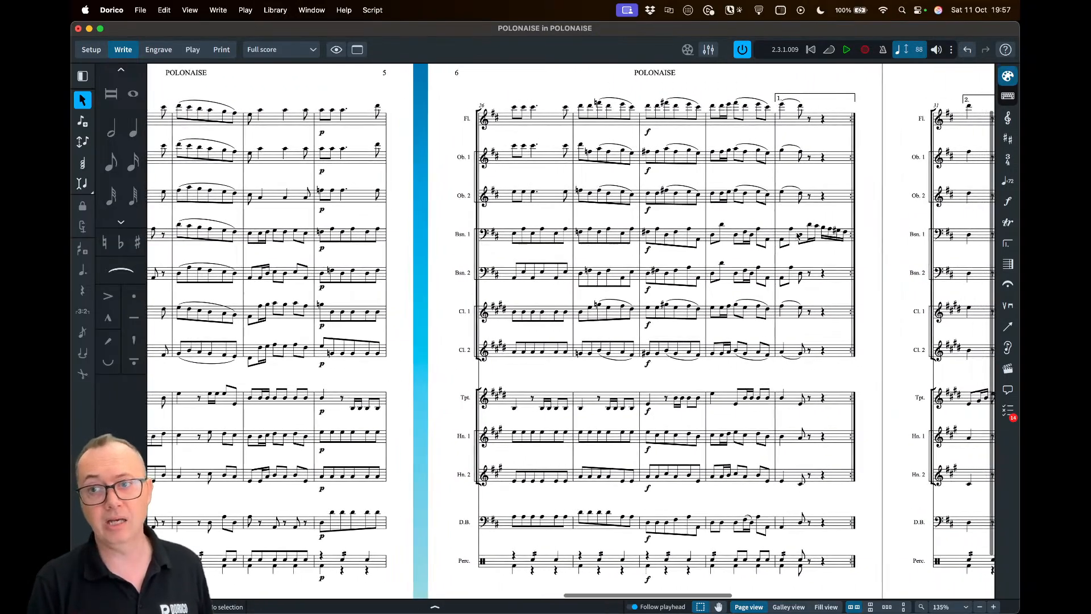
scroll(797, 236, "right", 3)
scroll(797, 236, "right", 20)
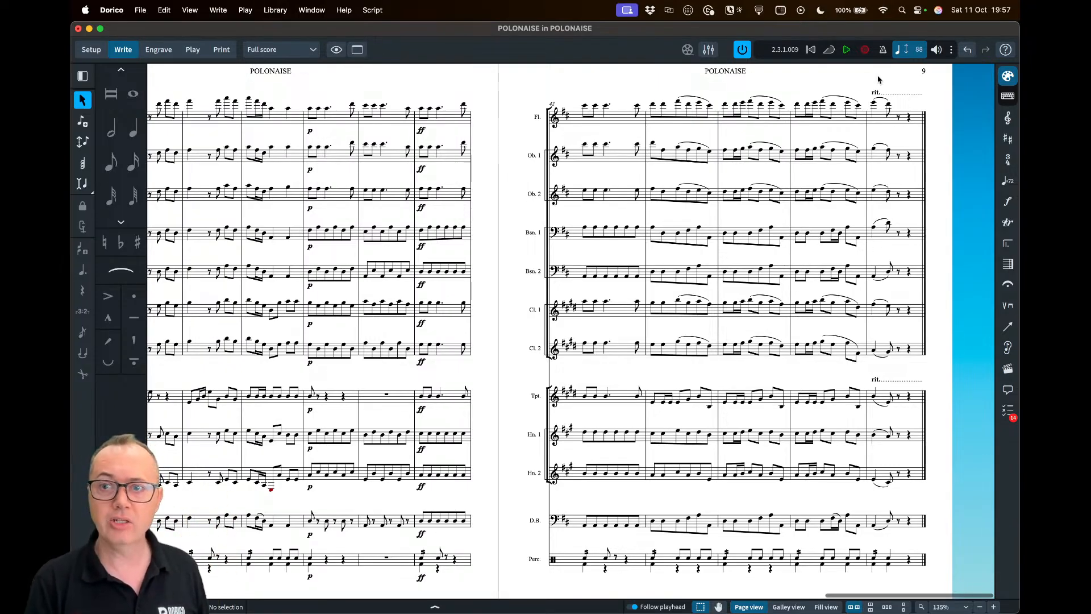
left_click(896, 96)
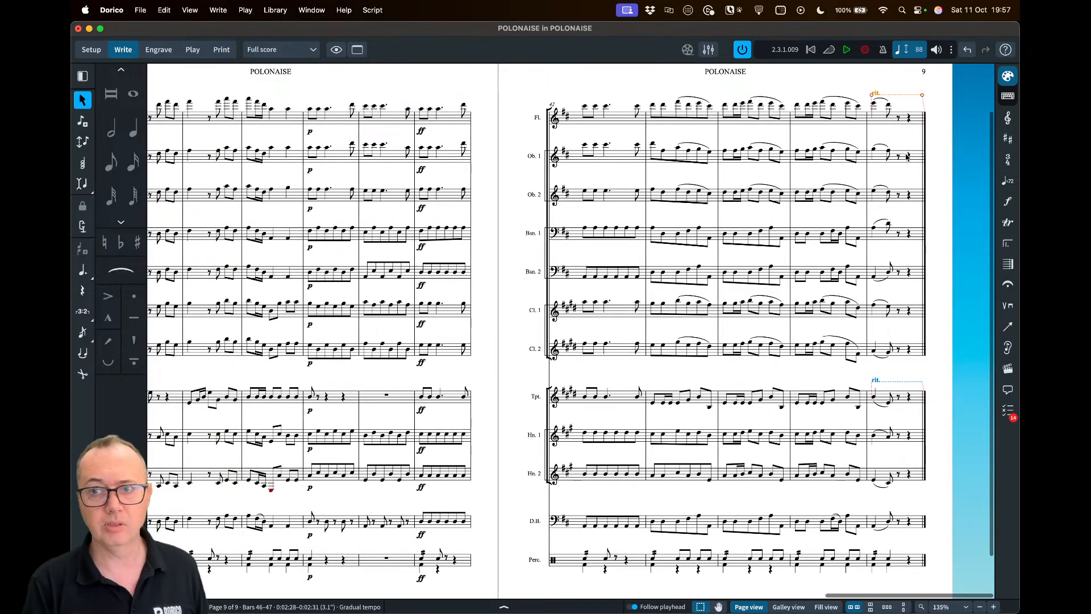
Review the score back to its first page, recheck the final page's rit. markings and clear the selection
scroll(501, 196, "left", 15)
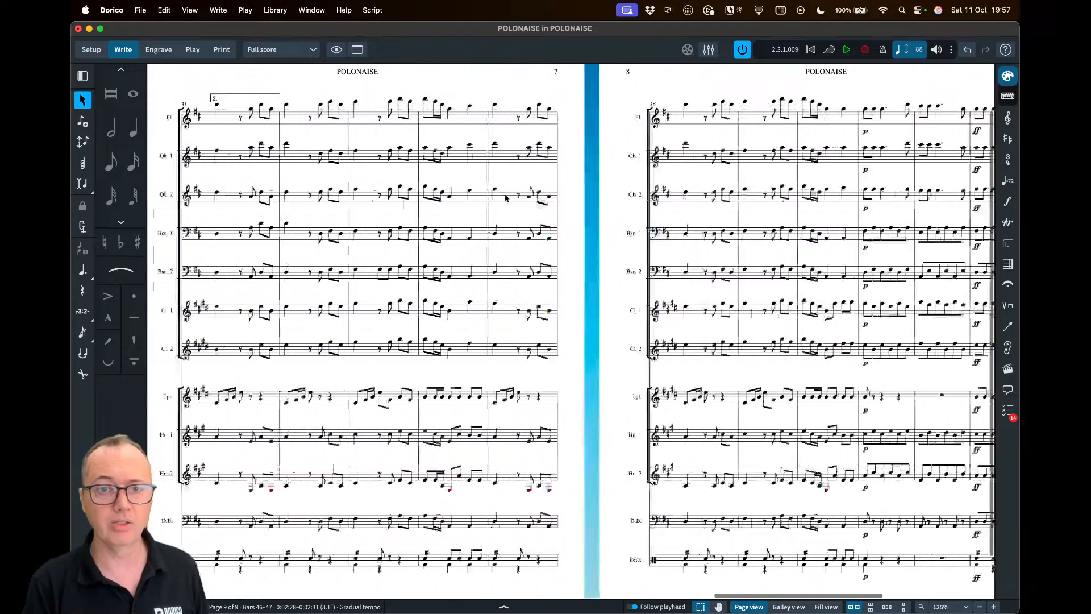
scroll(505, 197, "left", 20)
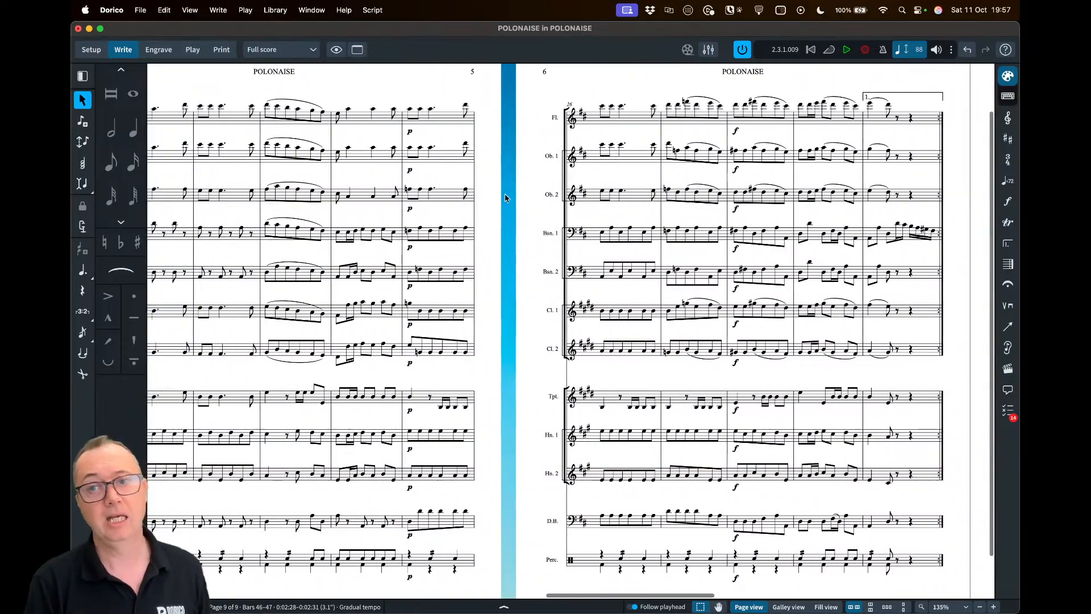
scroll(505, 197, "left", 12)
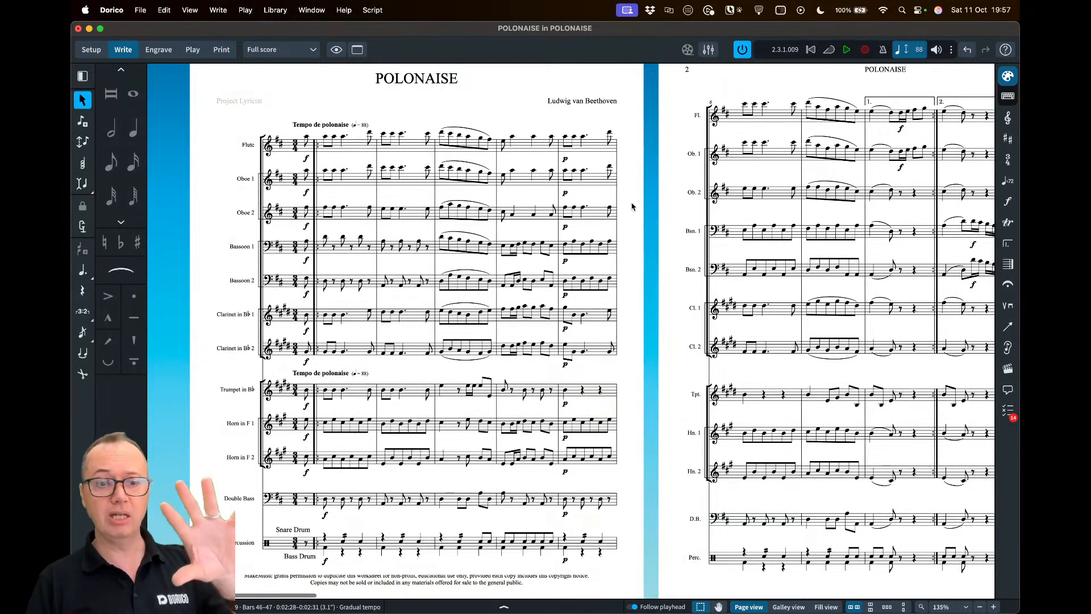
scroll(634, 211, "up", 1)
scroll(635, 211, "down", 1)
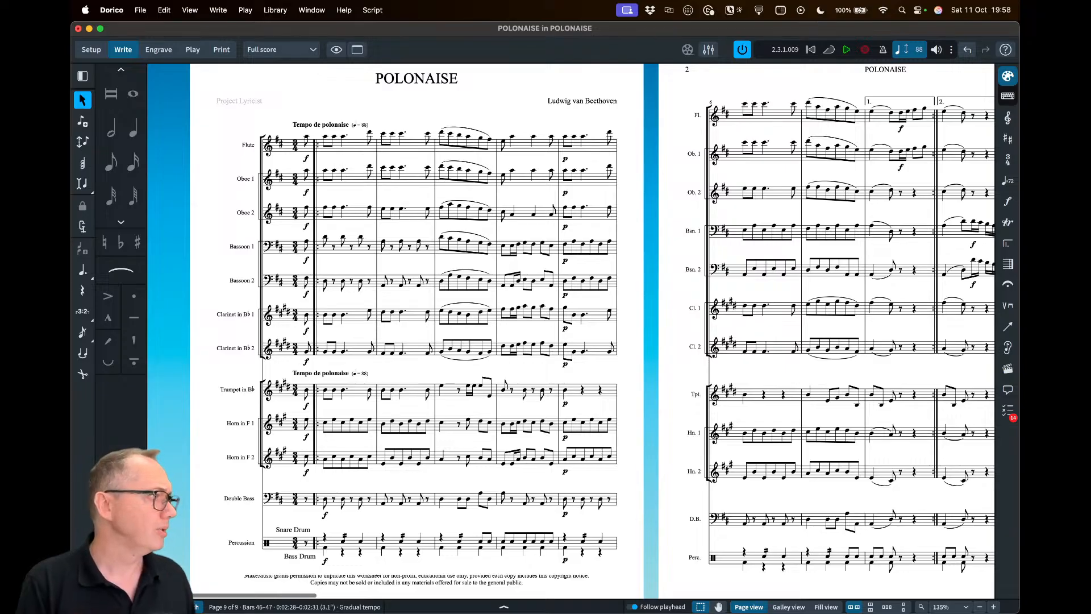
scroll(674, 200, "right", 20)
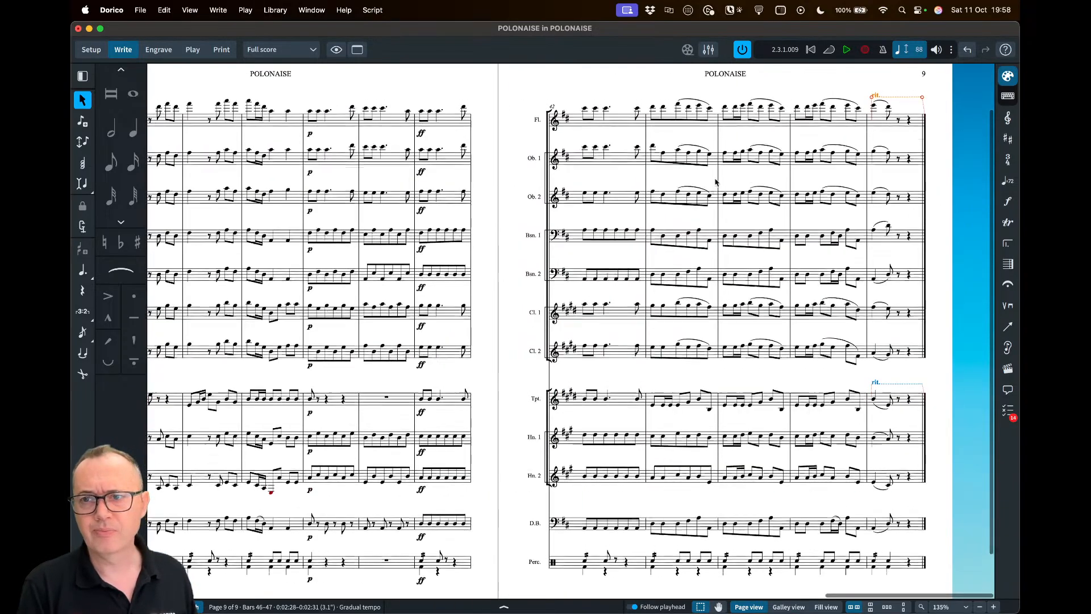
scroll(715, 182, "up", 2)
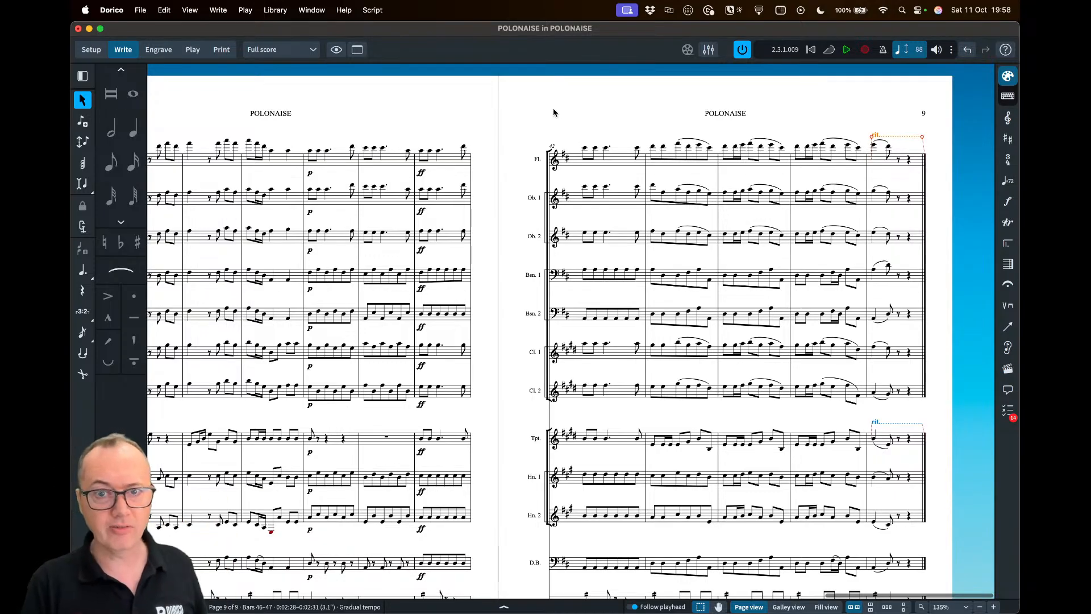
scroll(552, 110, "down", 1)
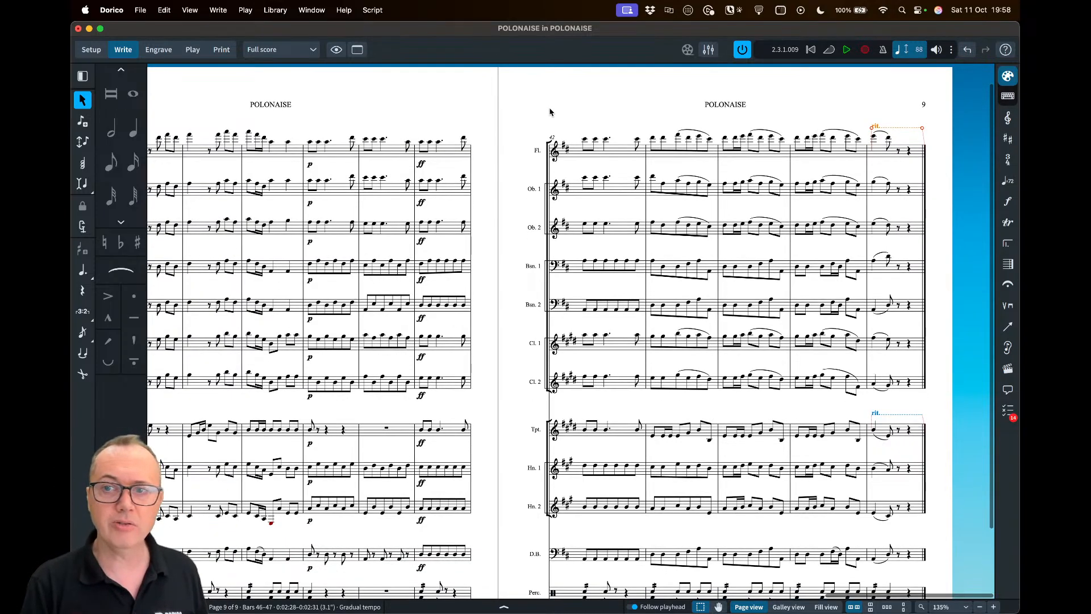
left_click(552, 109)
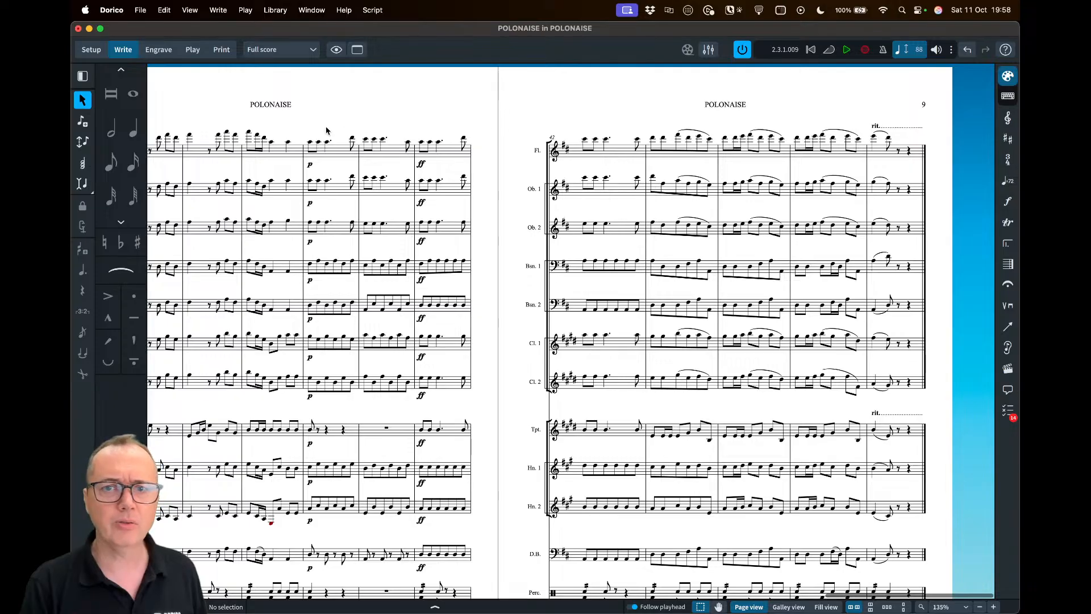
Change the music font to Finale Maestro with text fonts and recommended engraving options updated, and examine the notation up close
left_click(272, 11)
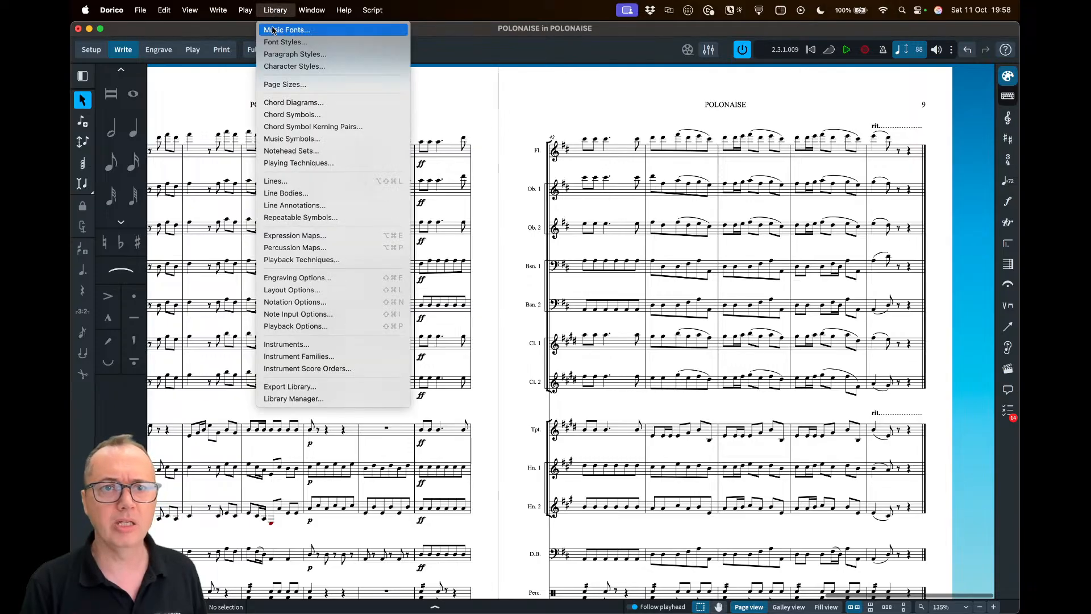
left_click(315, 34)
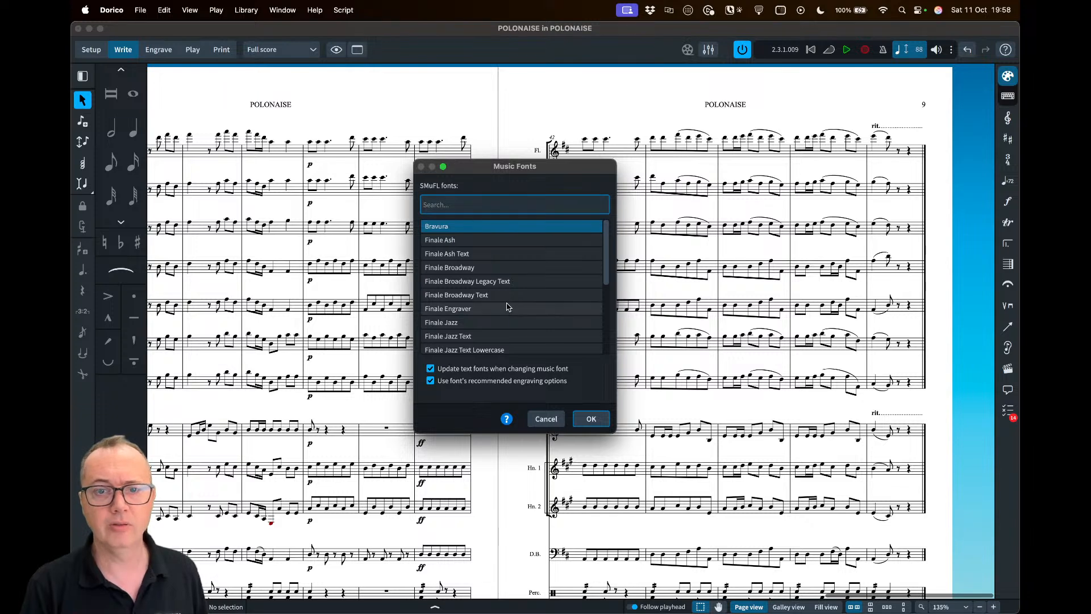
scroll(507, 310, "down", 3)
left_click(469, 329)
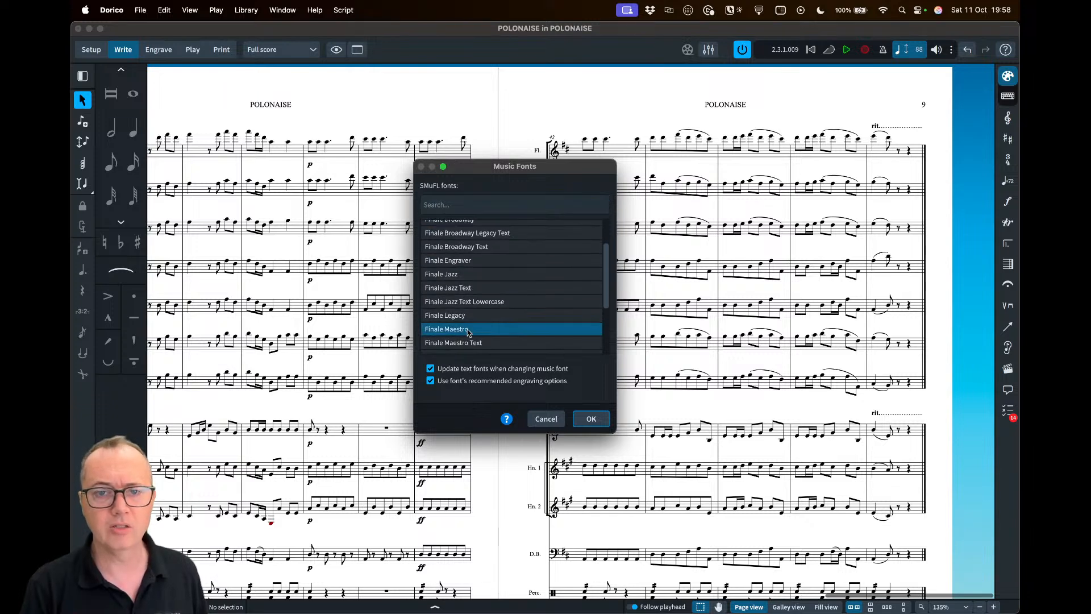
scroll(485, 335, "down", 1)
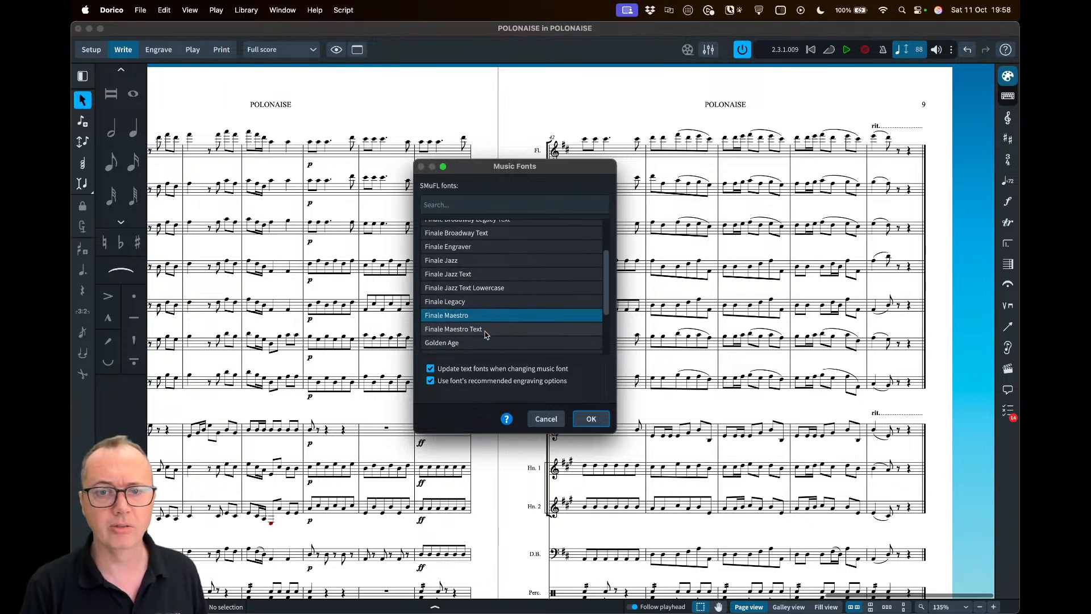
left_click(591, 419)
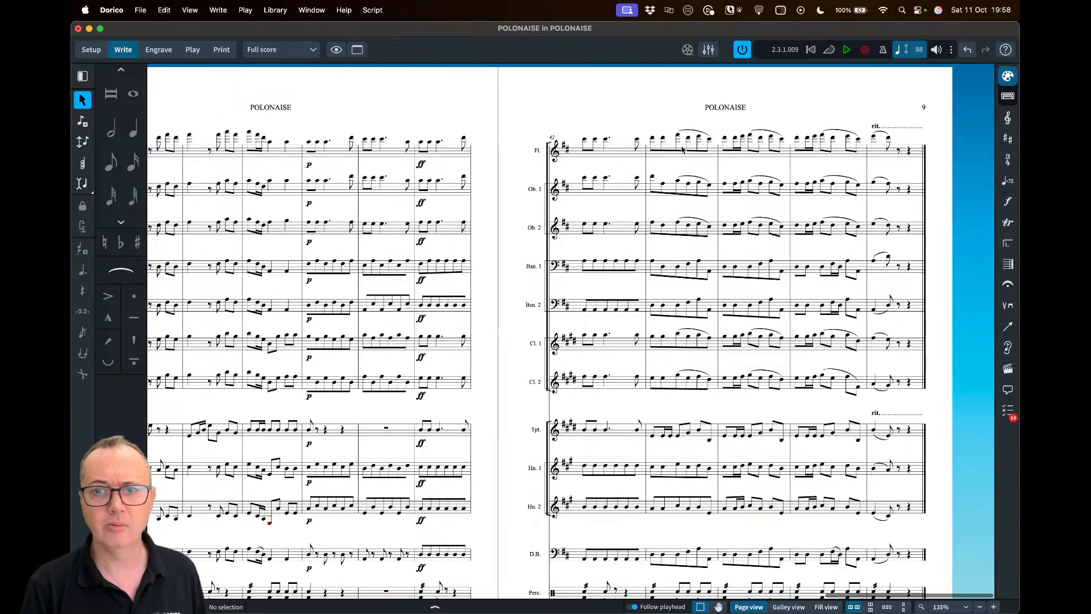
scroll(653, 125, "up", 8)
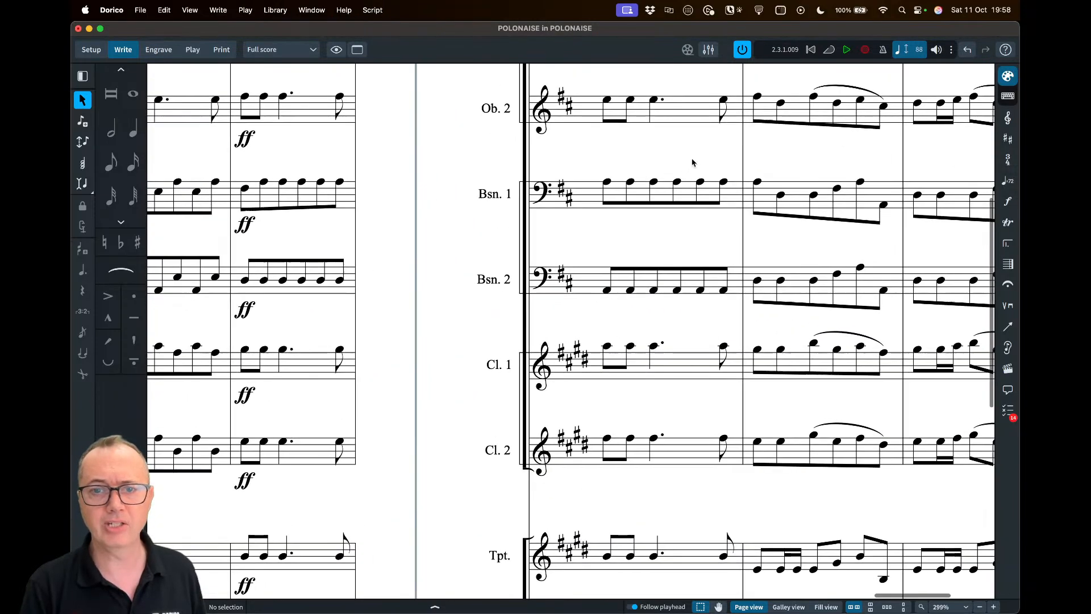
scroll(585, 213, "down", 5)
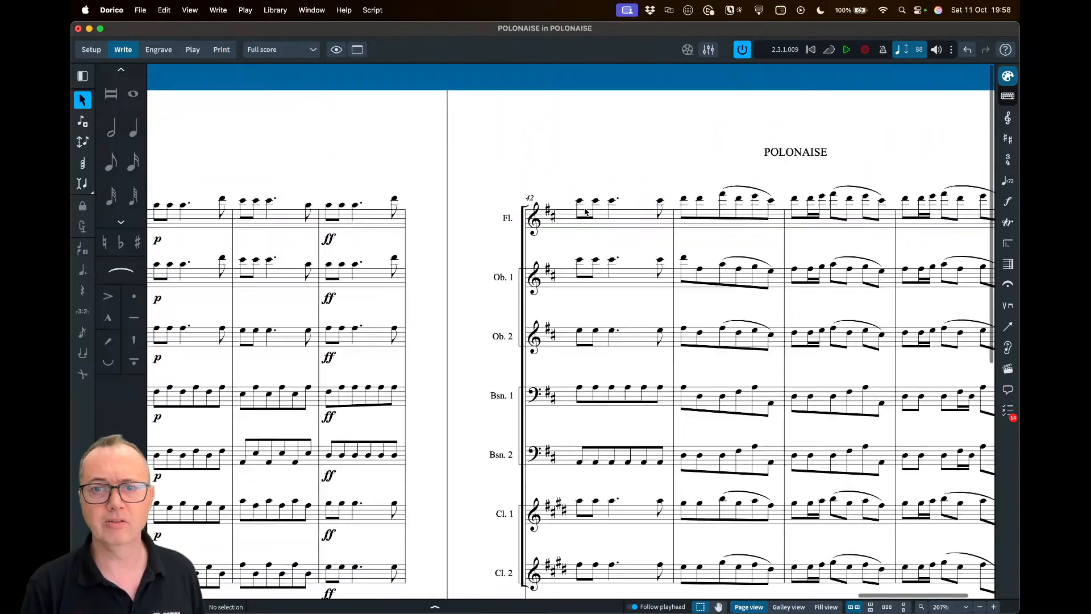
scroll(584, 213, "down", 3)
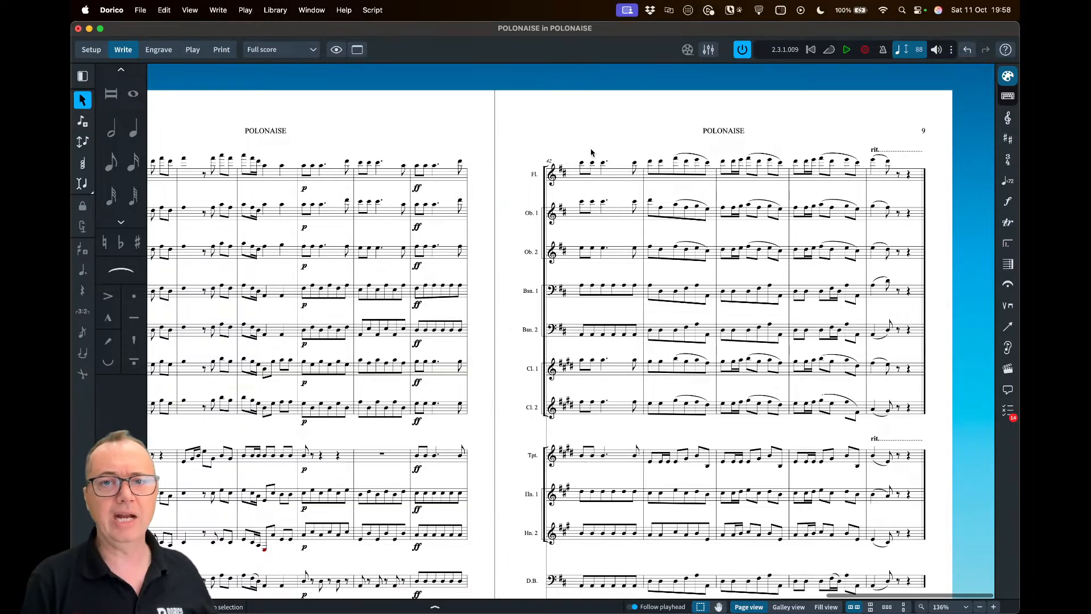
scroll(596, 146, "left", 1)
scroll(596, 146, "right", 1)
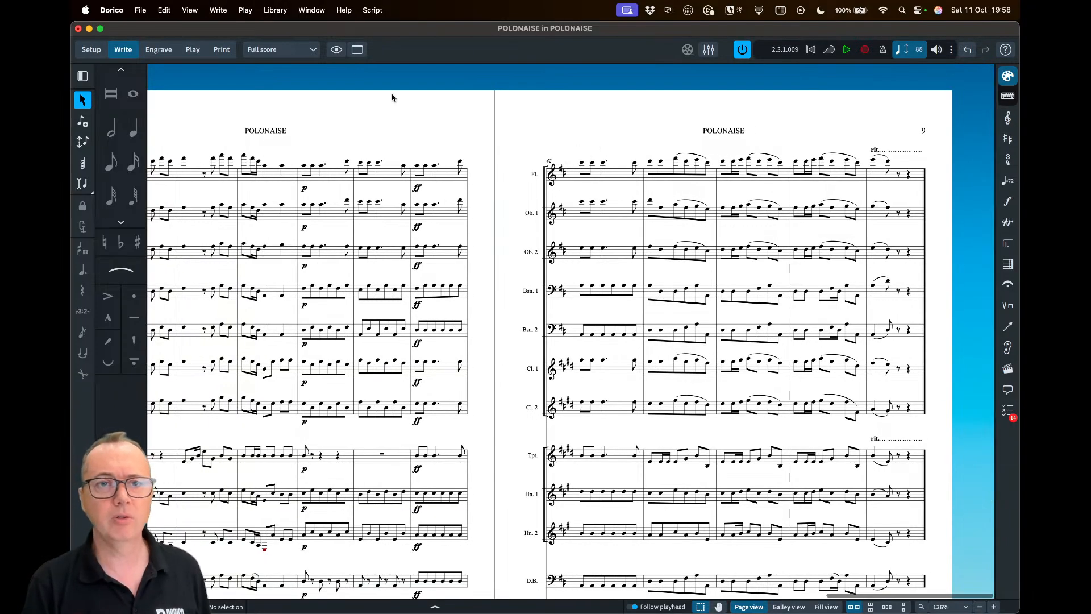
Set the full score's default space for crotchet/quarter notes to 3 5/8 spaces, apply it and close Layout Options
left_click(276, 11)
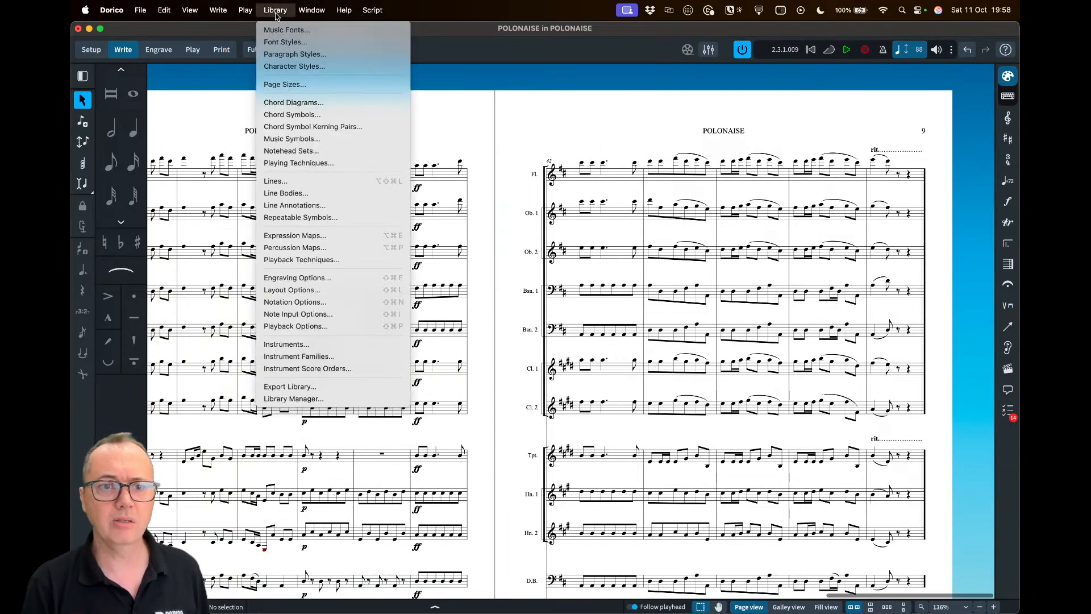
left_click(306, 289)
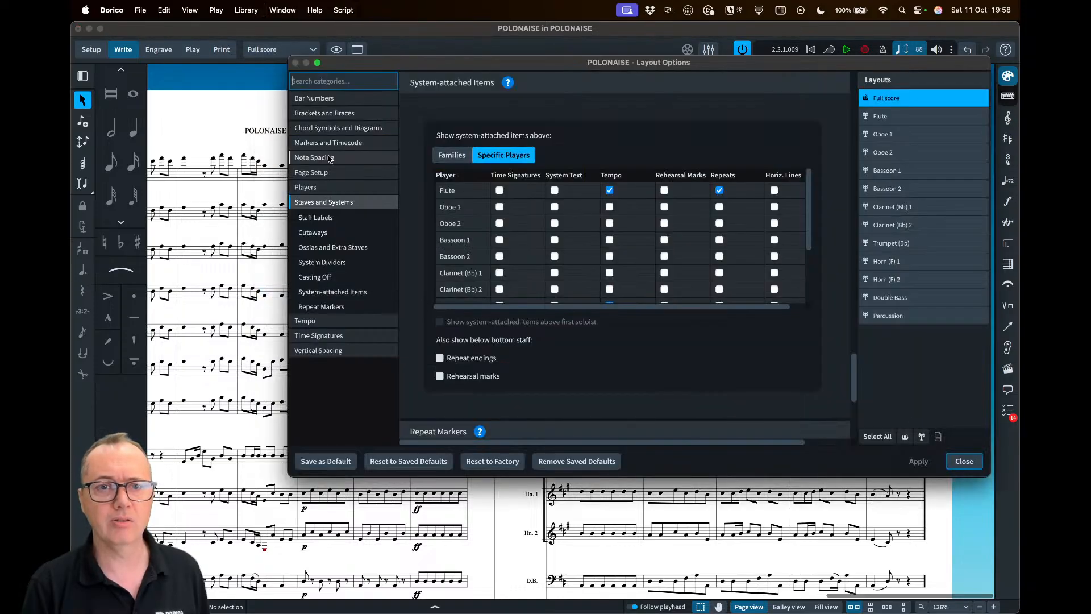
left_click(328, 159)
left_click_drag(473, 64, 408, 191)
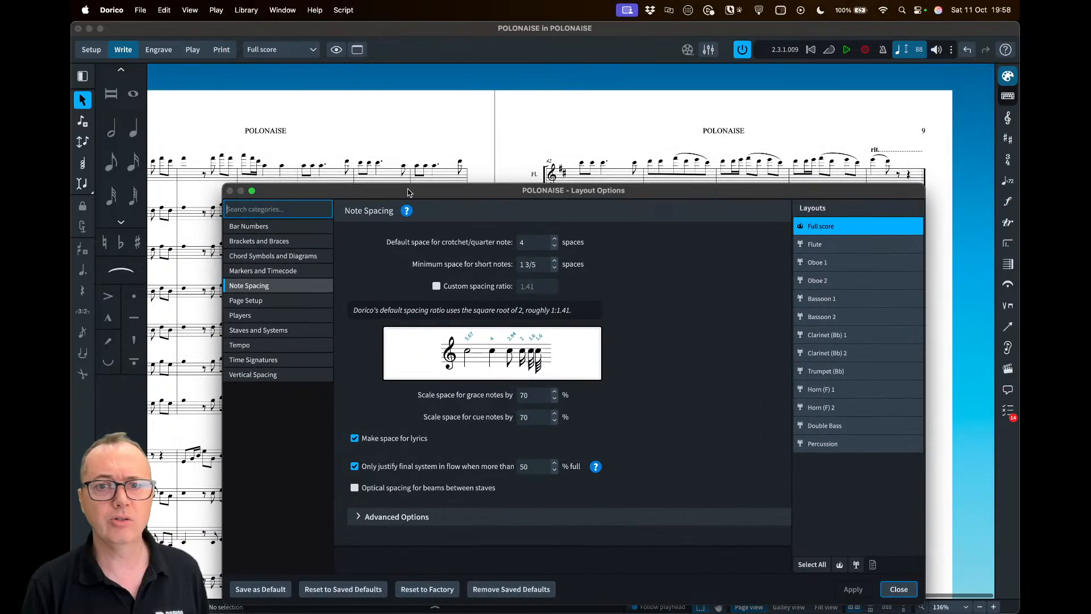
left_click(554, 248)
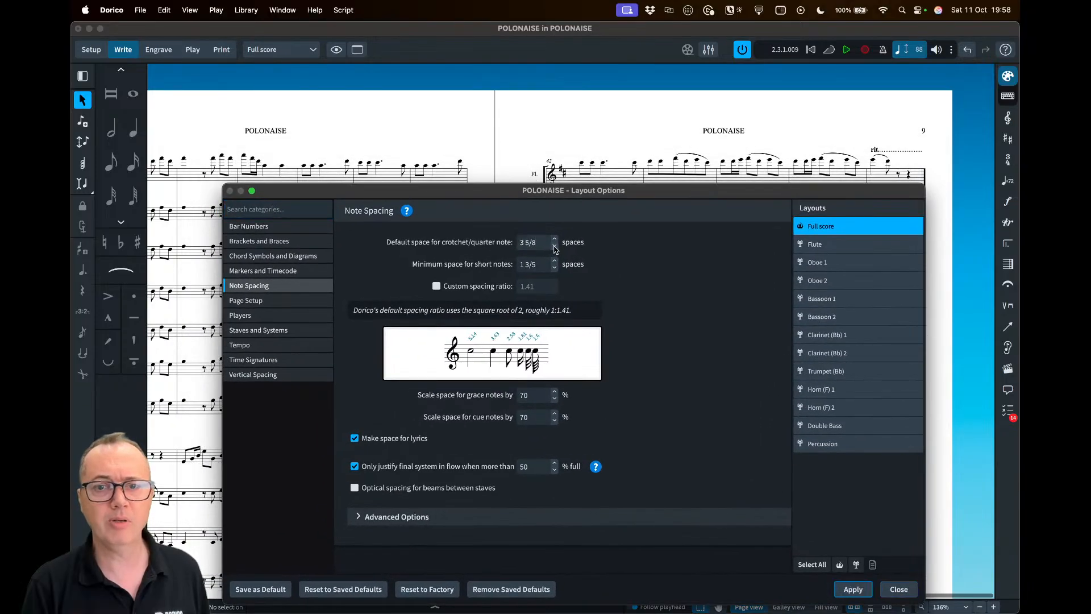
left_click(864, 590)
left_click(898, 589)
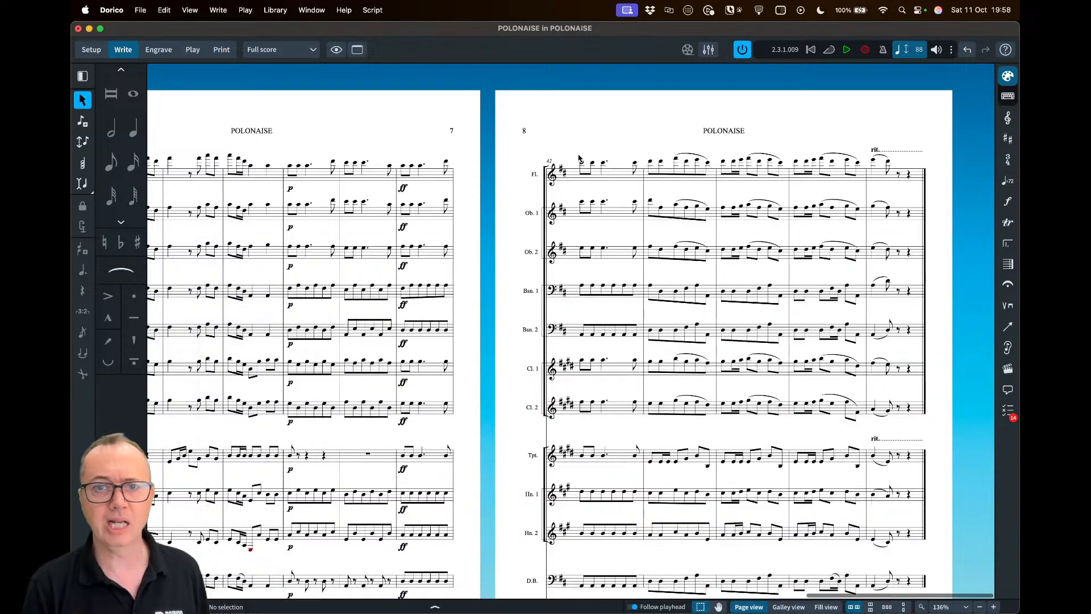
Review the respaced full score from the last page back to the first, selecting the tempo marking above the Flute
scroll(530, 138, "down", 3)
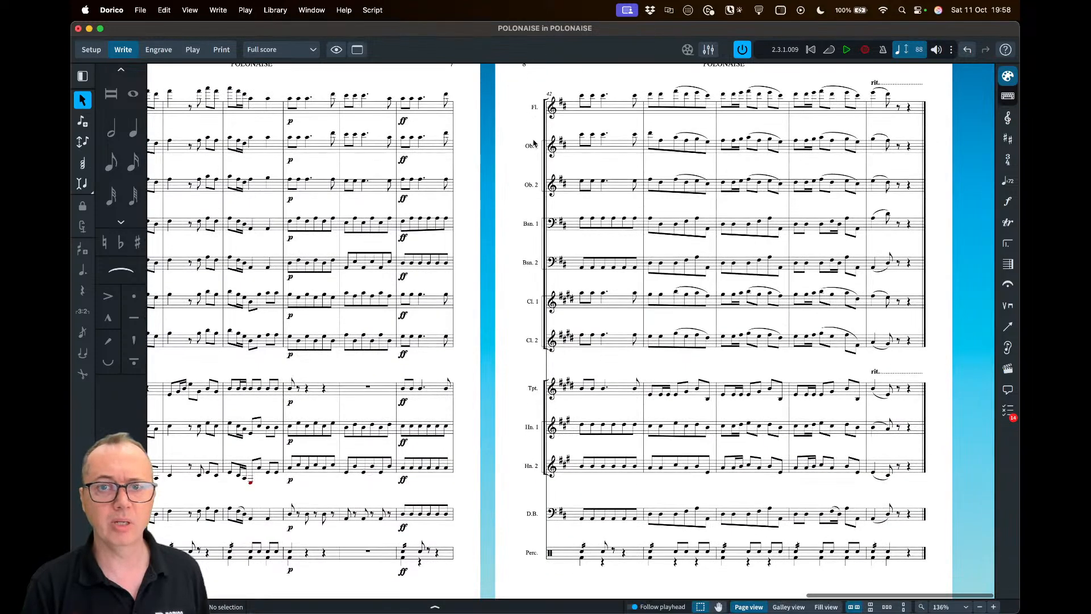
scroll(534, 143, "left", 1)
scroll(534, 143, "up", 2)
scroll(534, 143, "left", 4)
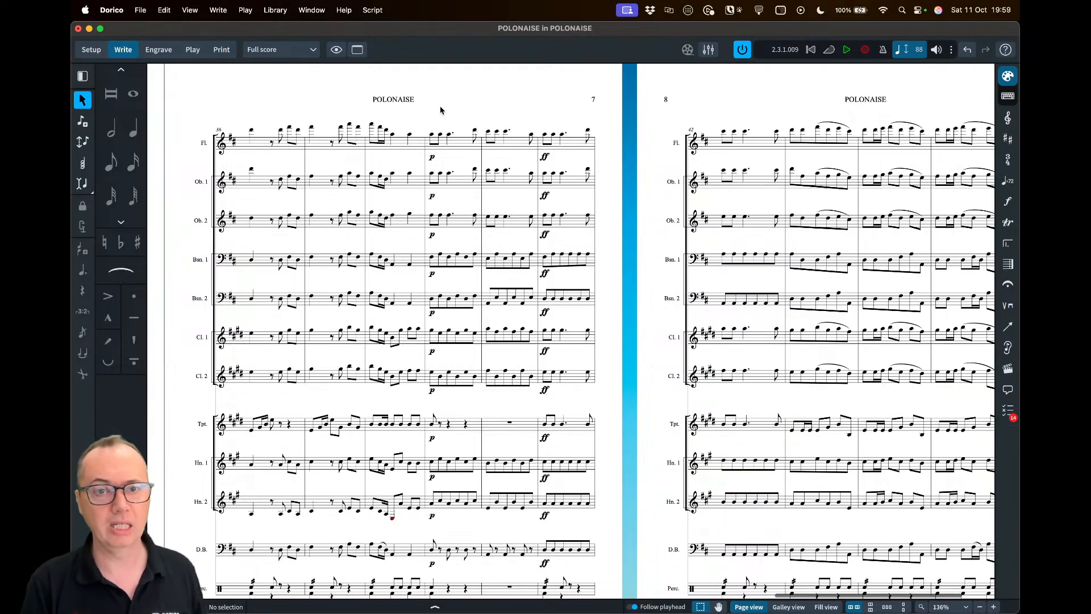
scroll(440, 110, "up", 5)
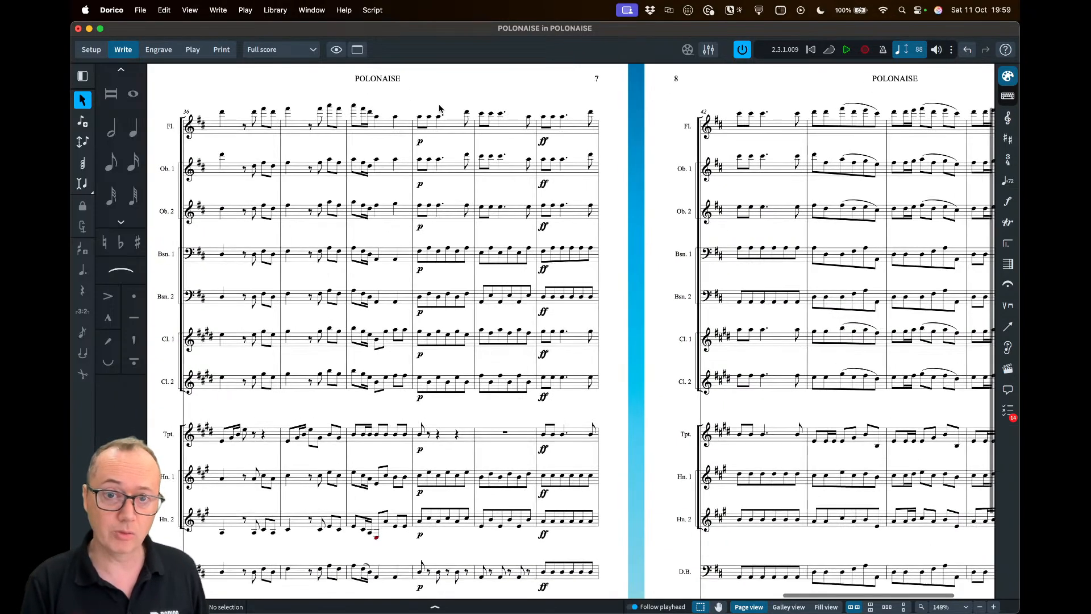
scroll(421, 114, "up", 3)
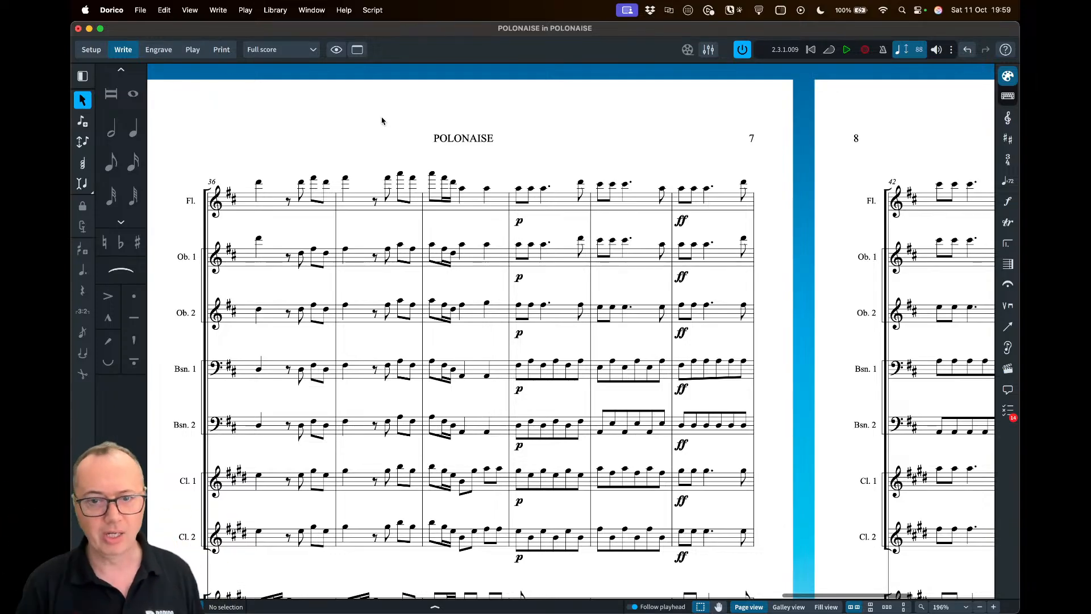
scroll(383, 118, "left", 15)
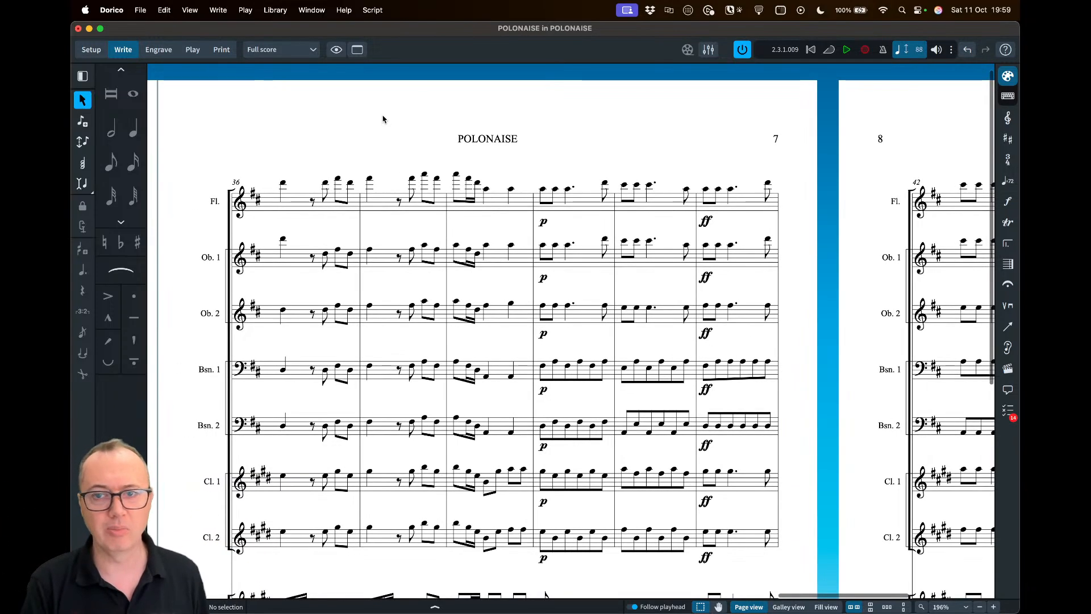
scroll(406, 111, "left", 15)
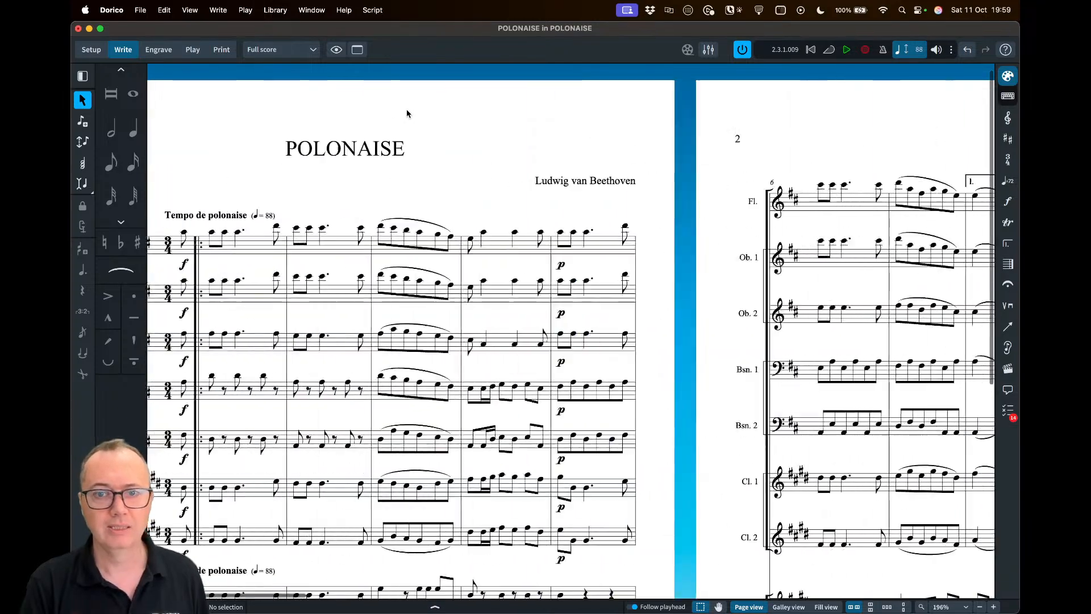
scroll(406, 113, "down", 2)
scroll(407, 114, "down", 2)
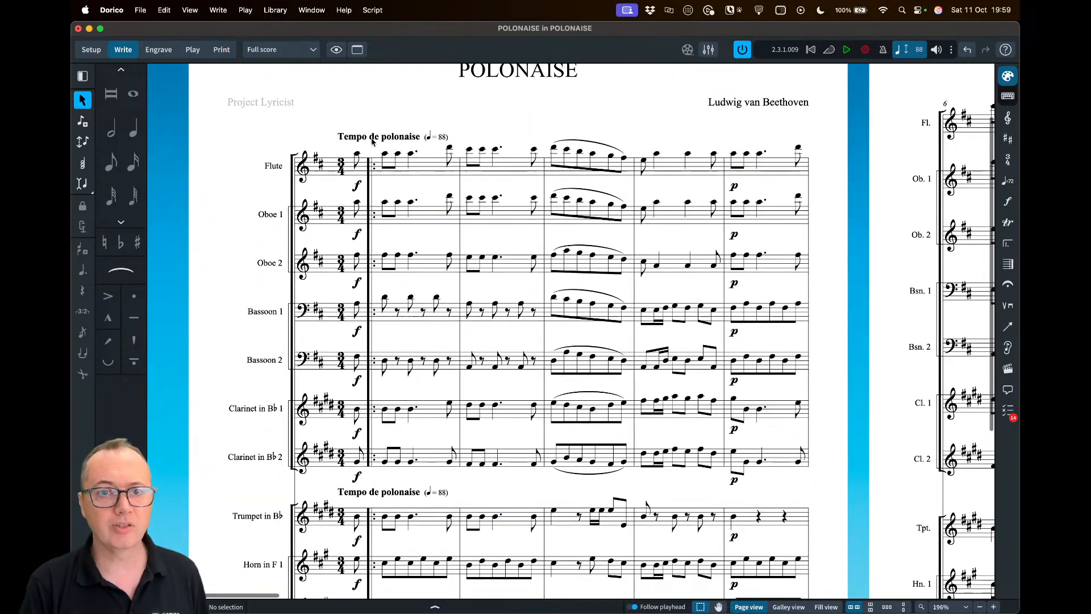
left_click(385, 138)
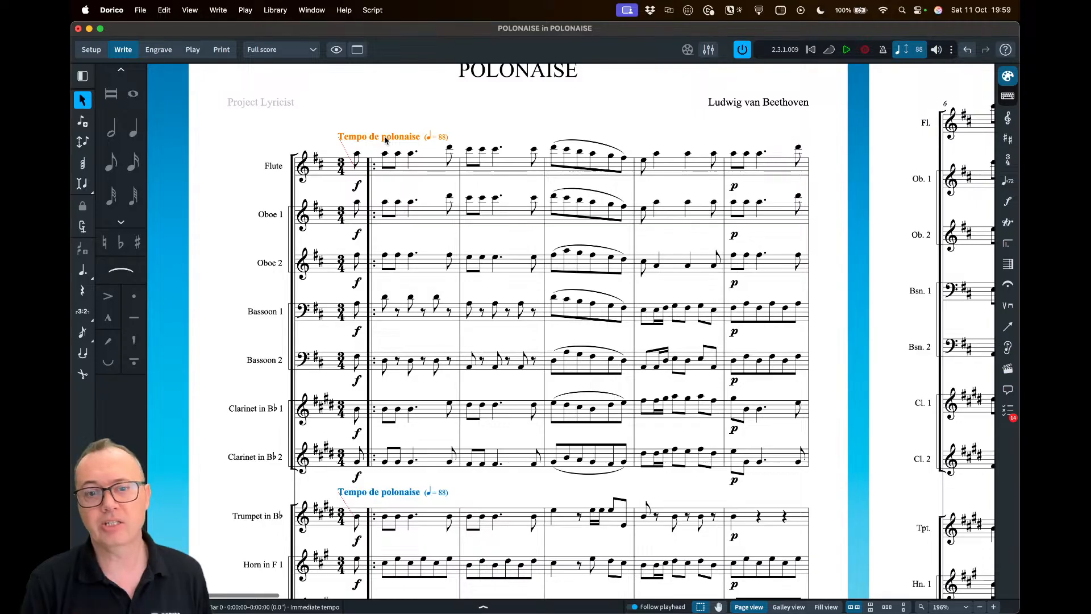
Change the paragraph style of the Snare Drum and Bass Drum texts on the Percussion staff to small italics
scroll(378, 434, "down", 5)
scroll(377, 434, "down", 1)
left_click(338, 453)
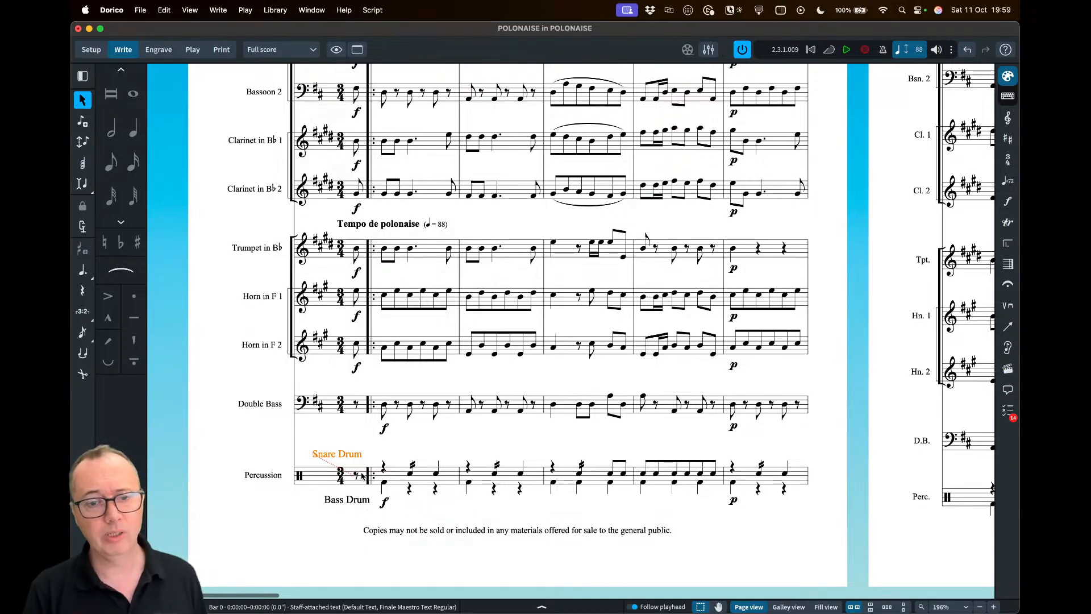
left_click(355, 500, "super")
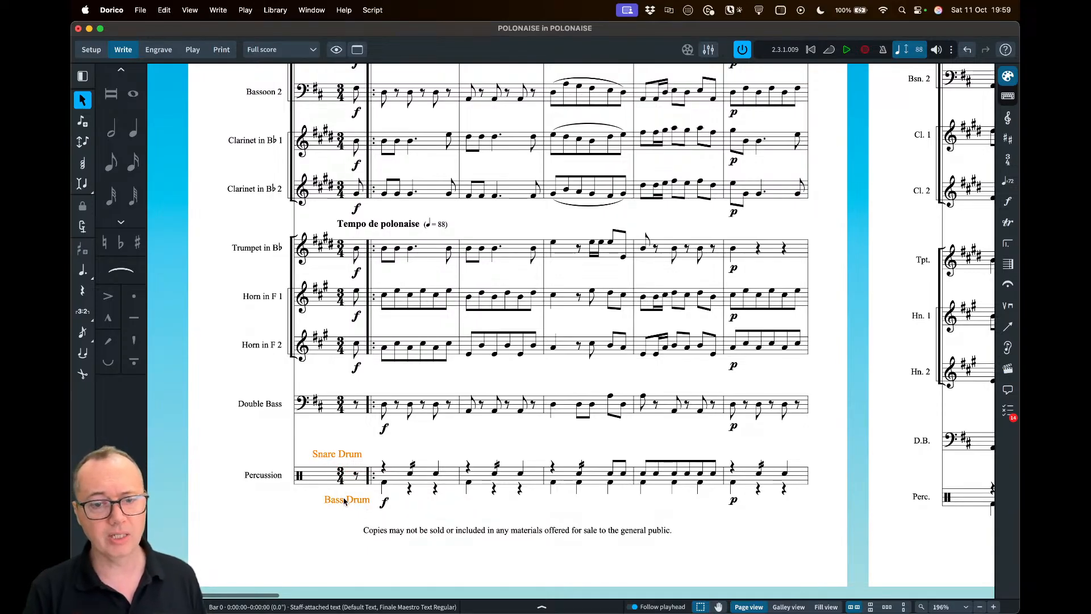
right_click(348, 459)
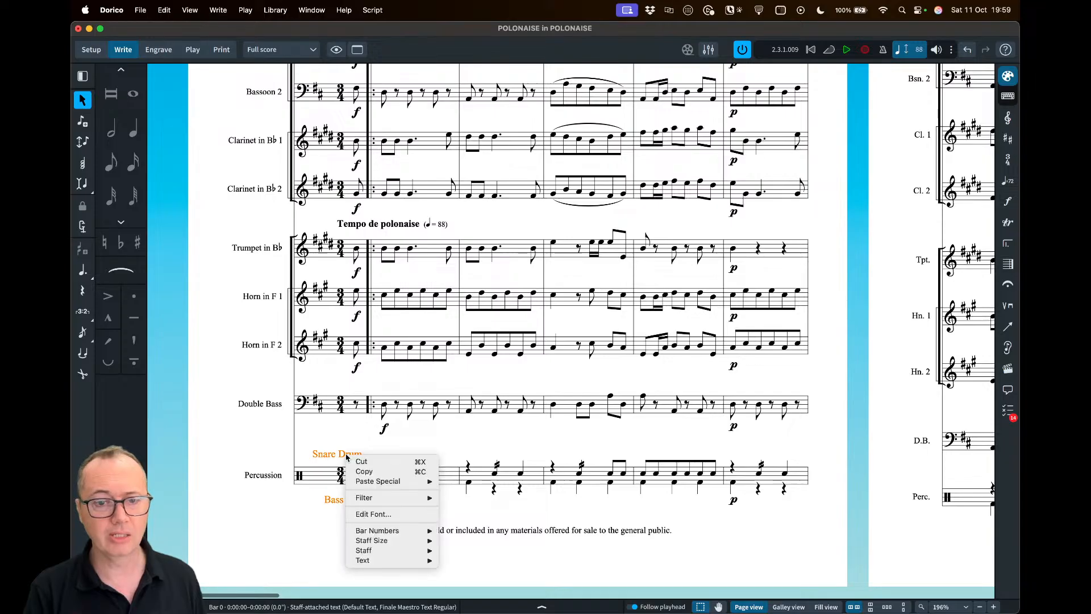
mouse_move(394, 560)
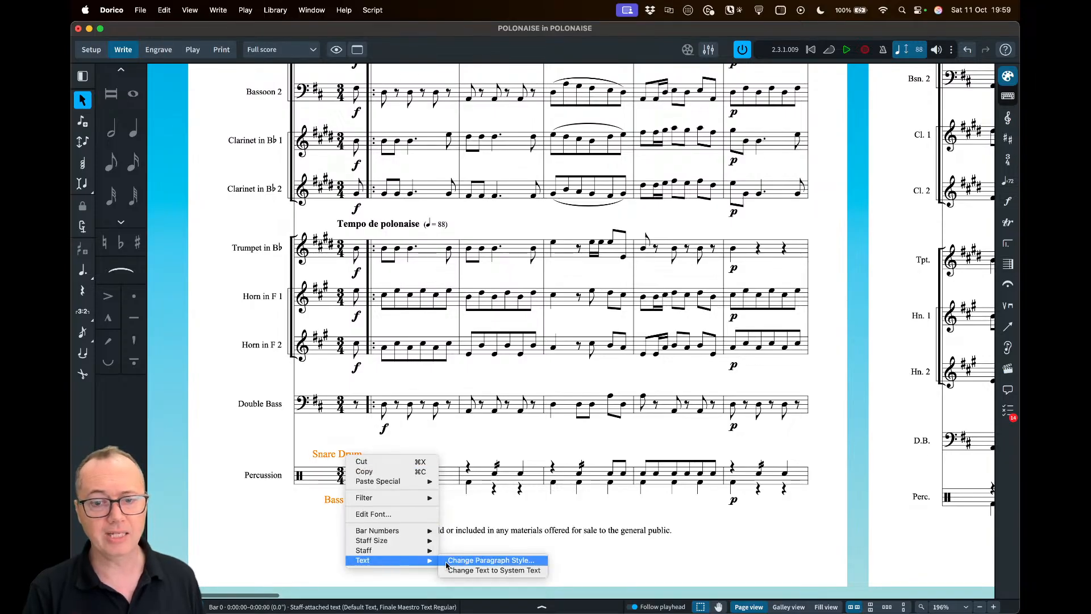
left_click(492, 560)
left_click(565, 306)
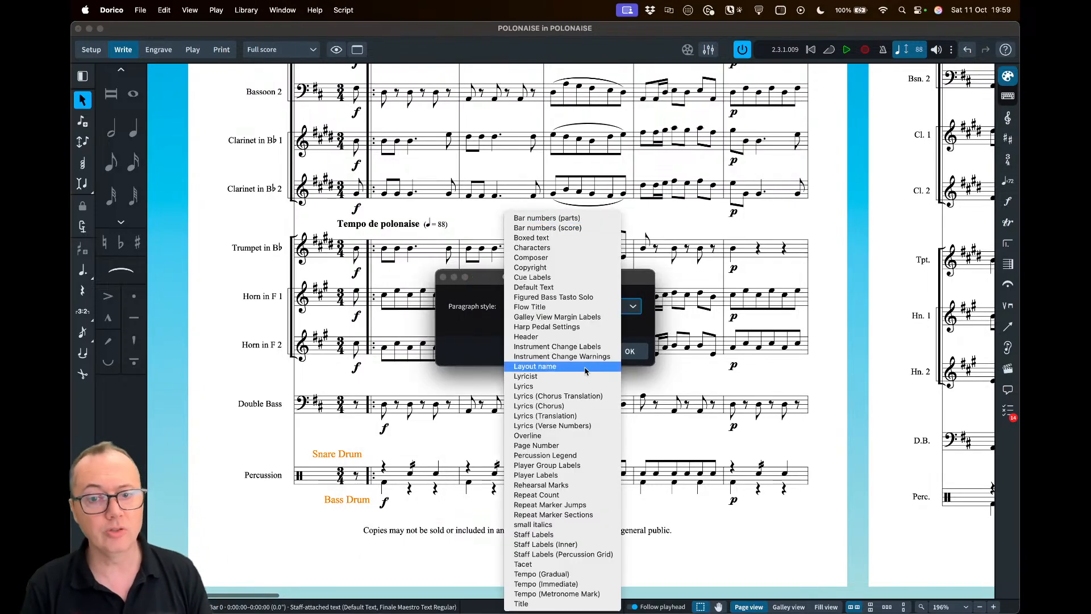
left_click(550, 526)
left_click(625, 351)
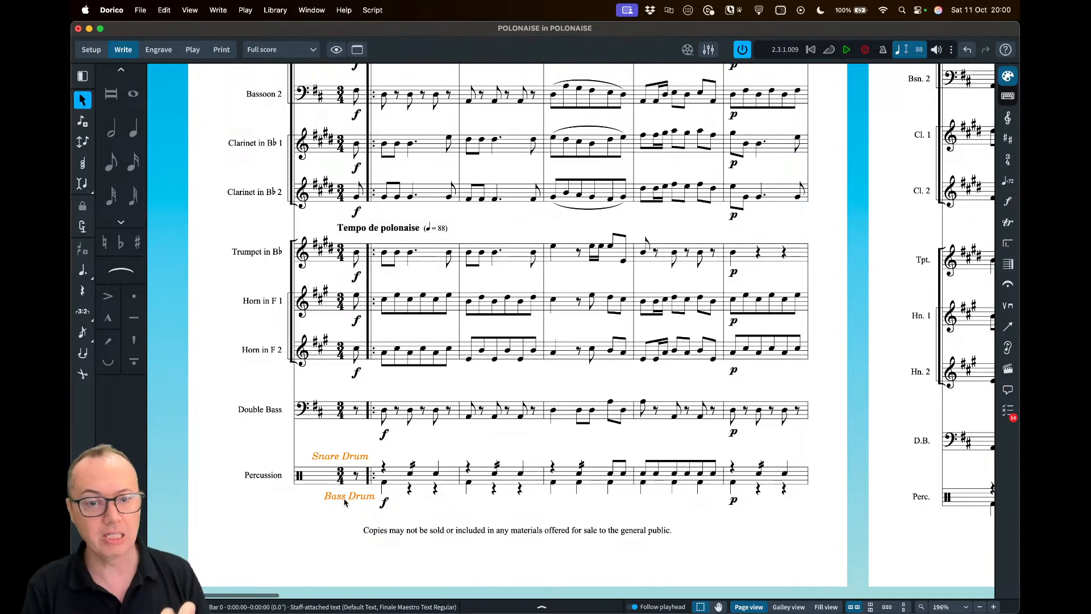
right_click(347, 459)
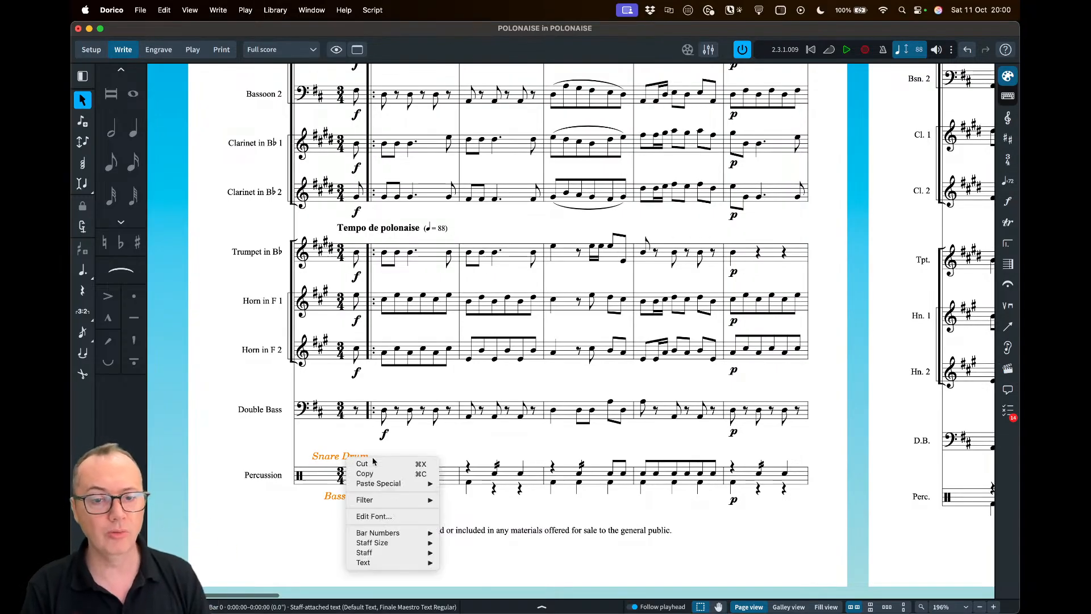
mouse_move(392, 562)
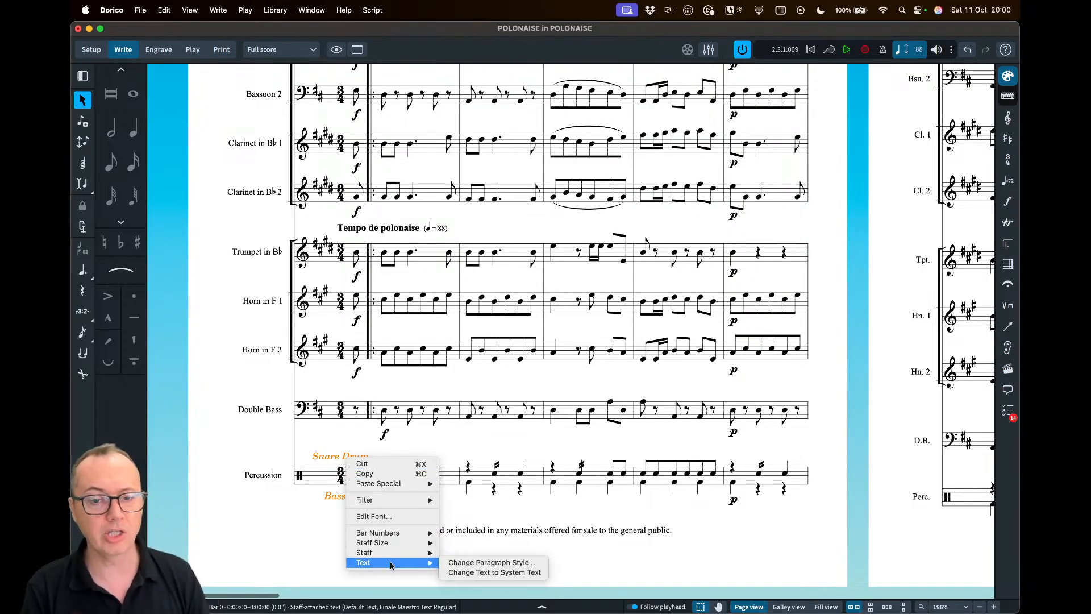
left_click(461, 453)
Set the Tempo (Immediate) paragraph style to a size of 14 pt and confirm the change
scroll(461, 453, "up", 8)
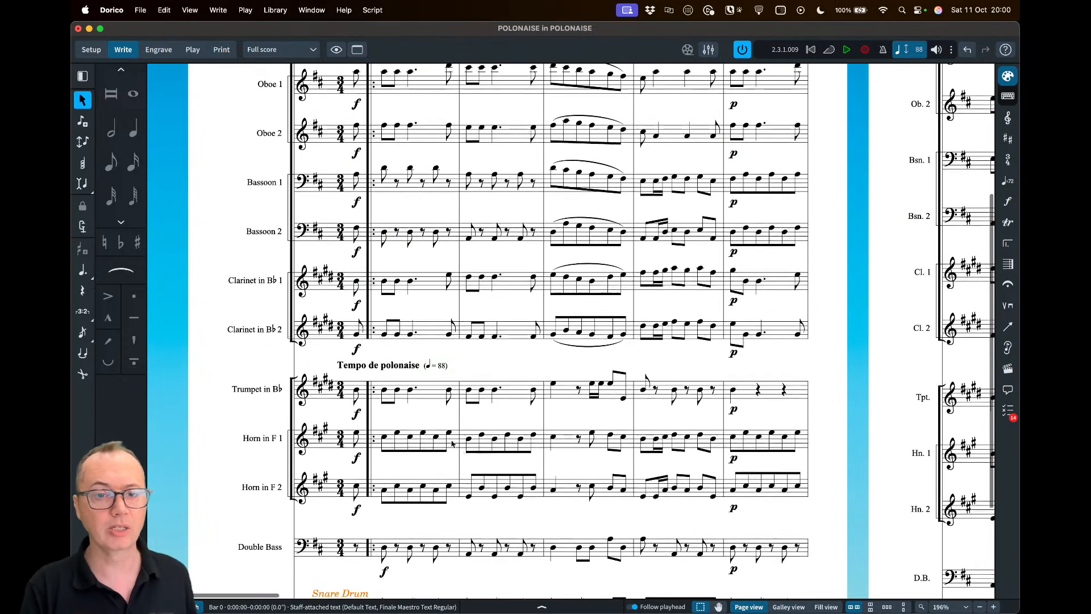
left_click(400, 466)
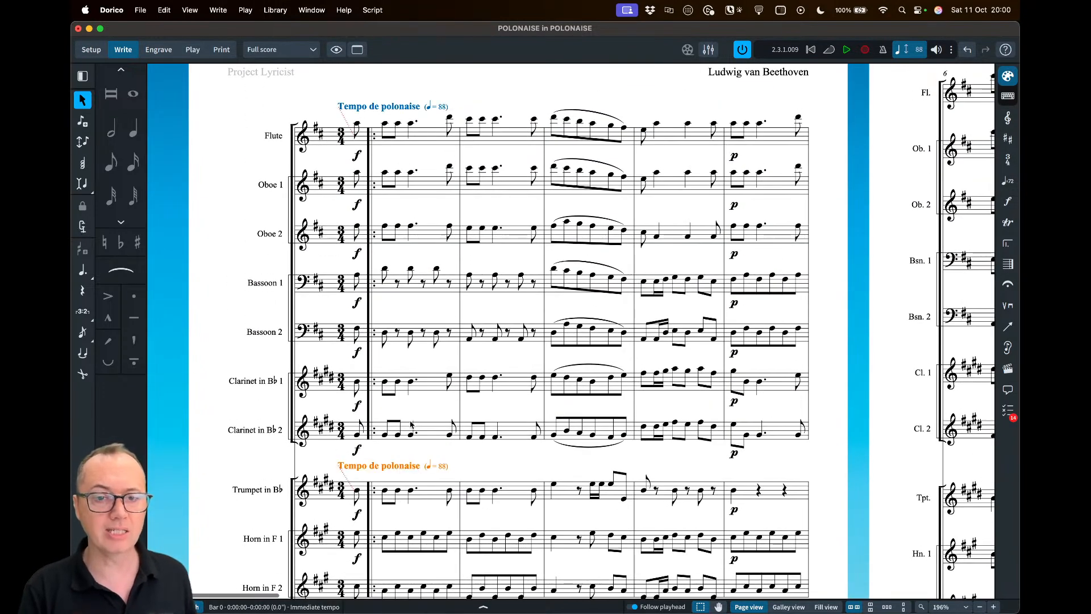
left_click(393, 111)
scroll(392, 111, "up", 2)
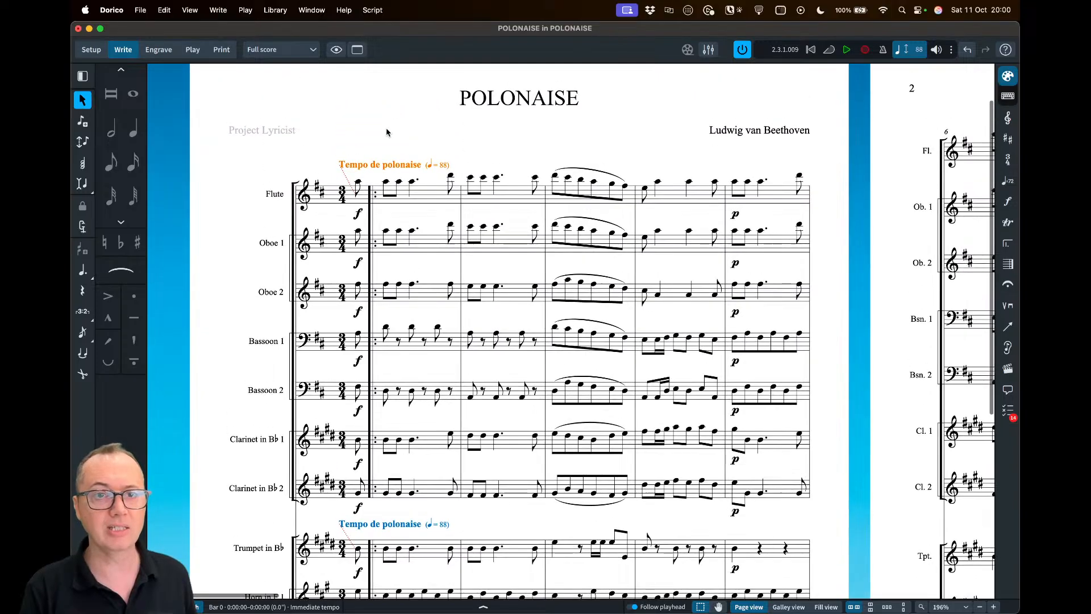
left_click(275, 10)
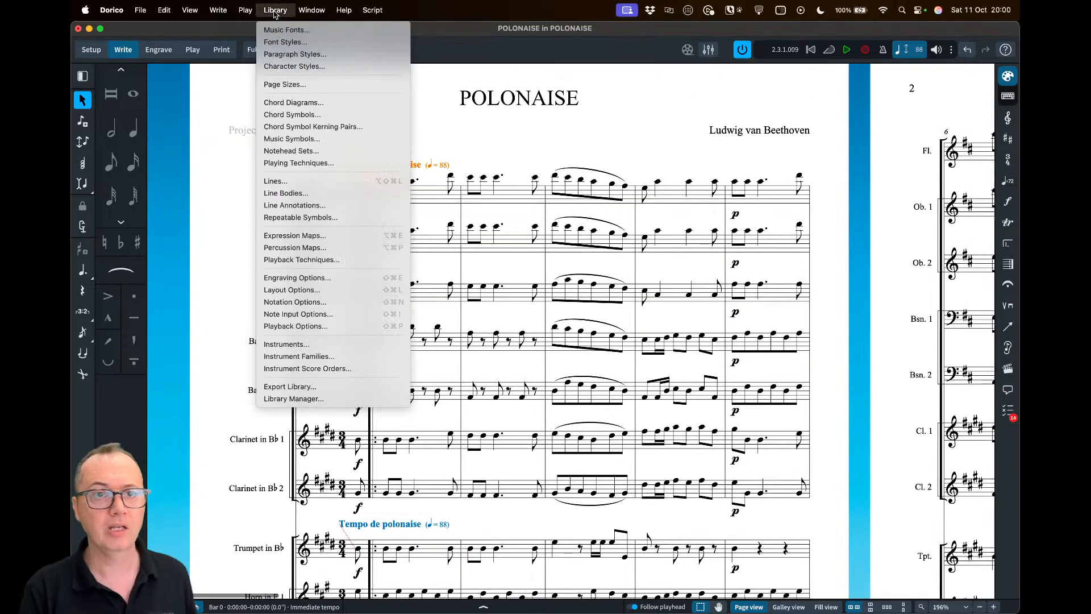
left_click(289, 55)
scroll(347, 358, "down", 10)
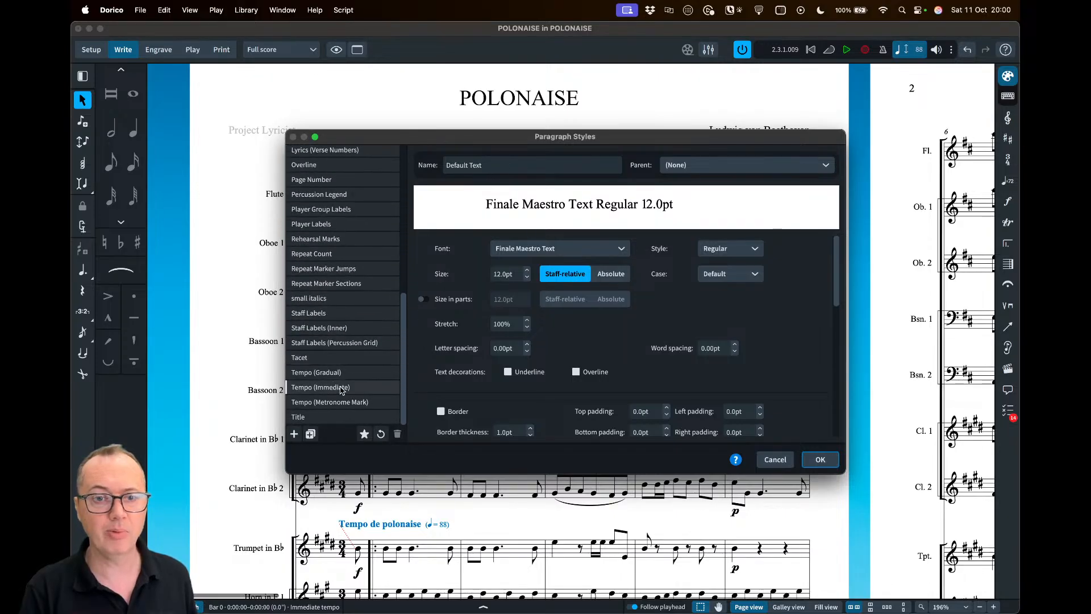
left_click(340, 388)
left_click_drag(461, 144, 564, 145)
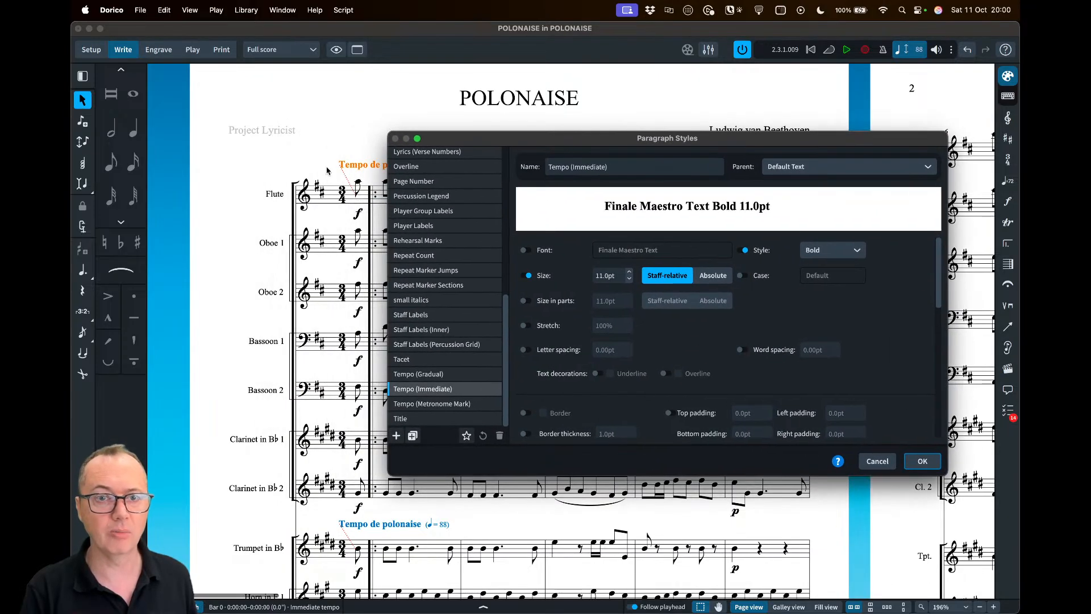
left_click_drag(618, 275, 586, 275)
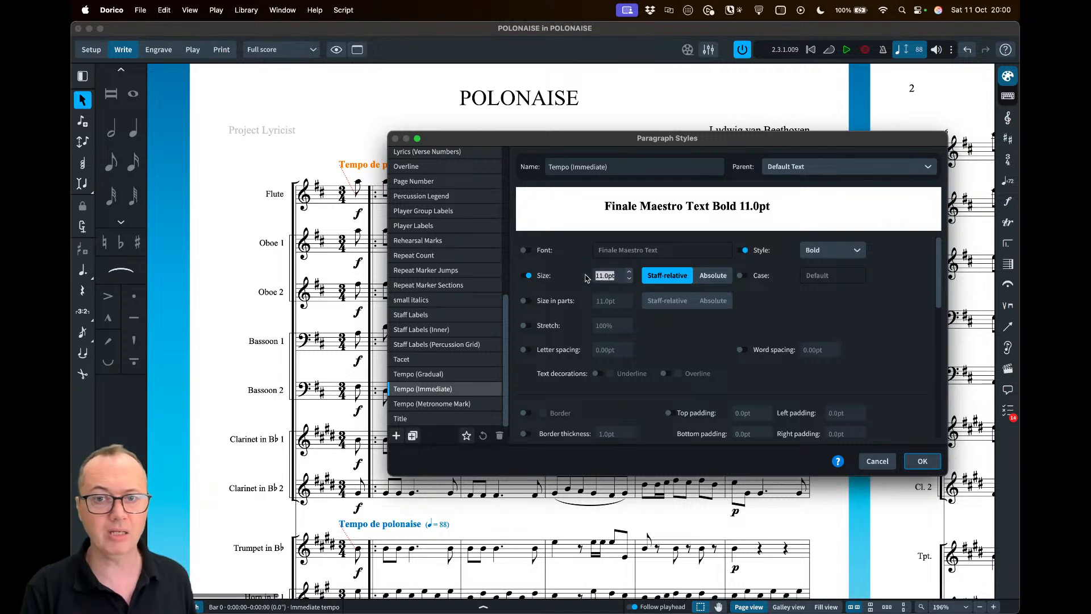
type("14")
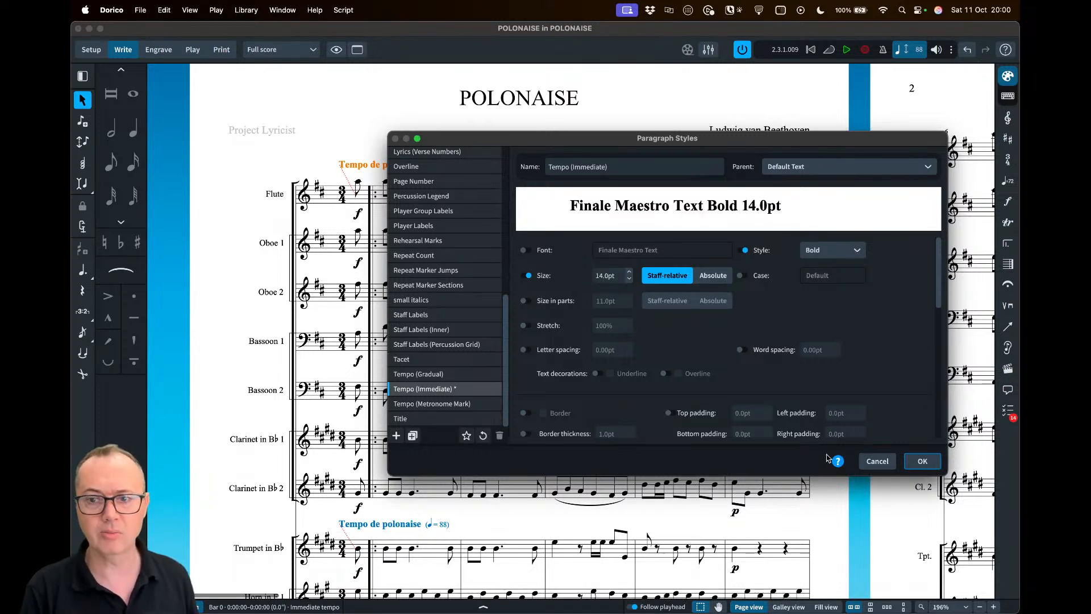
left_click(922, 461)
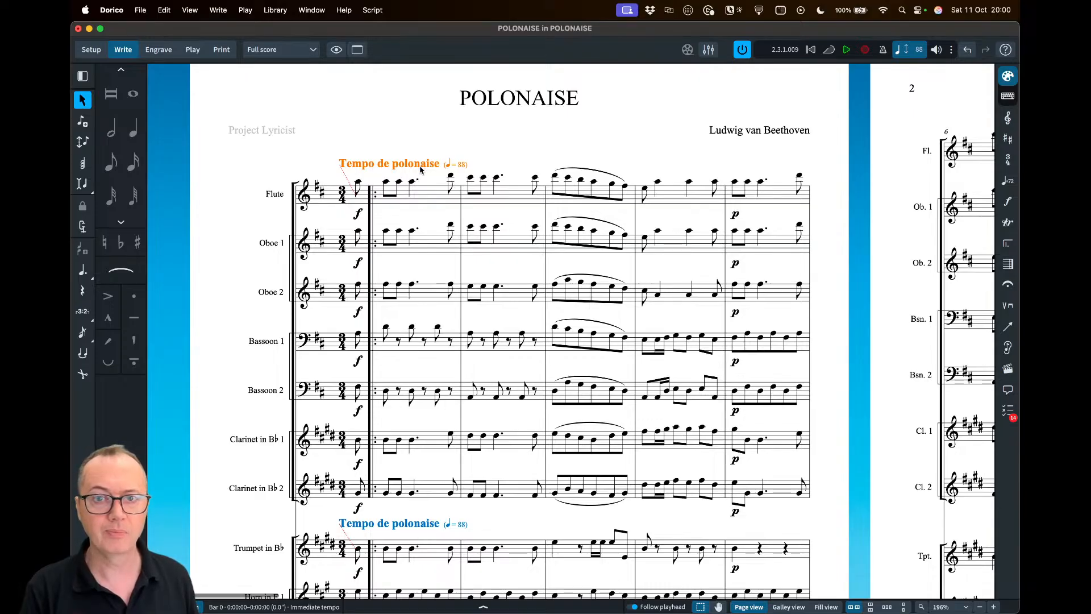
Examine the tempo marking, title and composer name on the first page at different magnifications
key("x")
key("x")
key("x")
key("x")
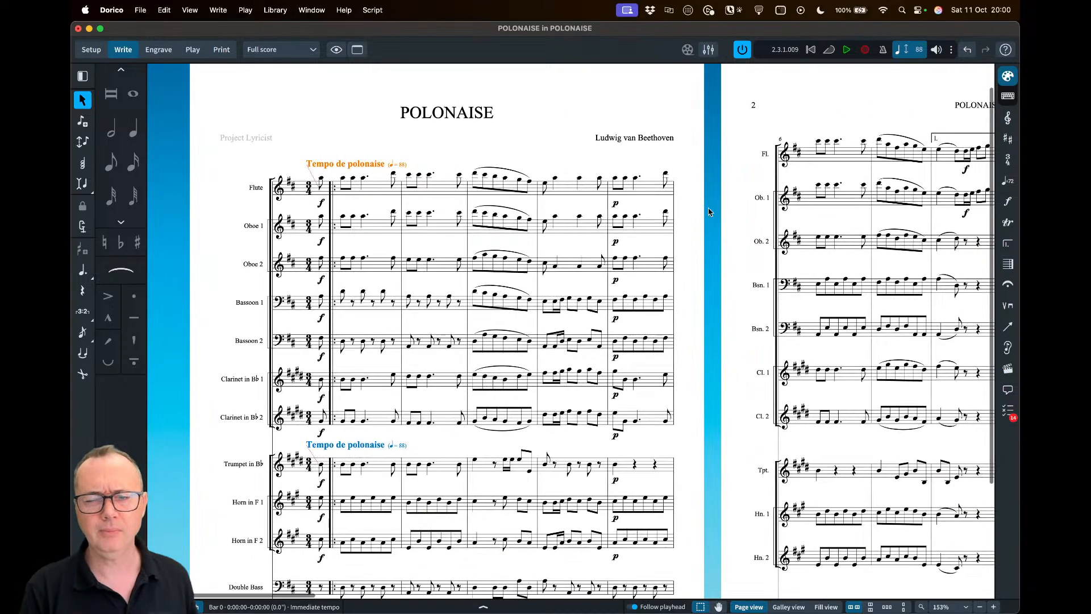
scroll(454, 134, "up", 8)
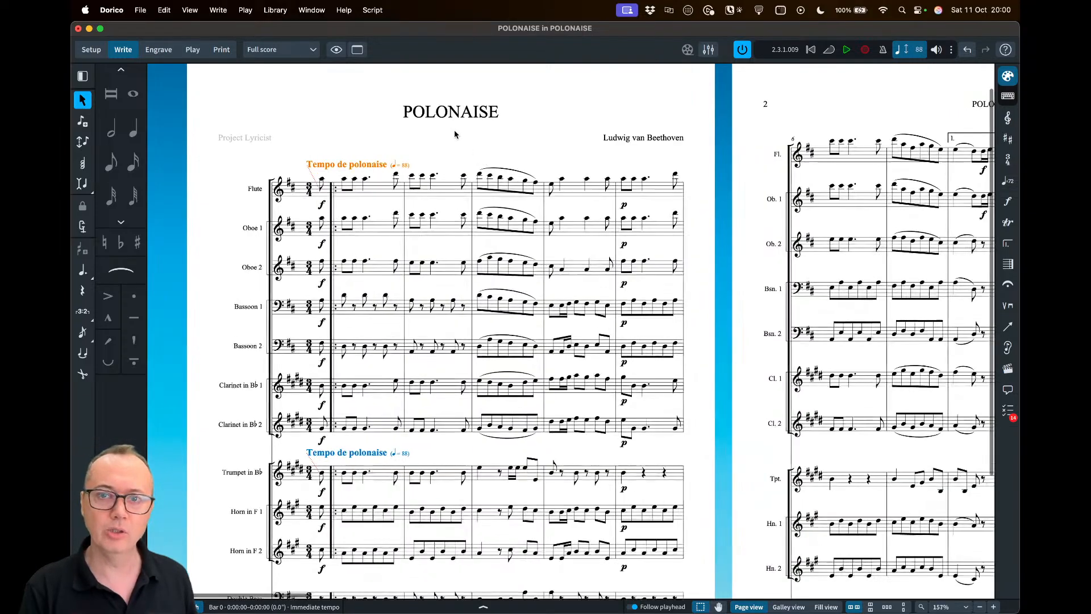
scroll(568, 145, "up", 2)
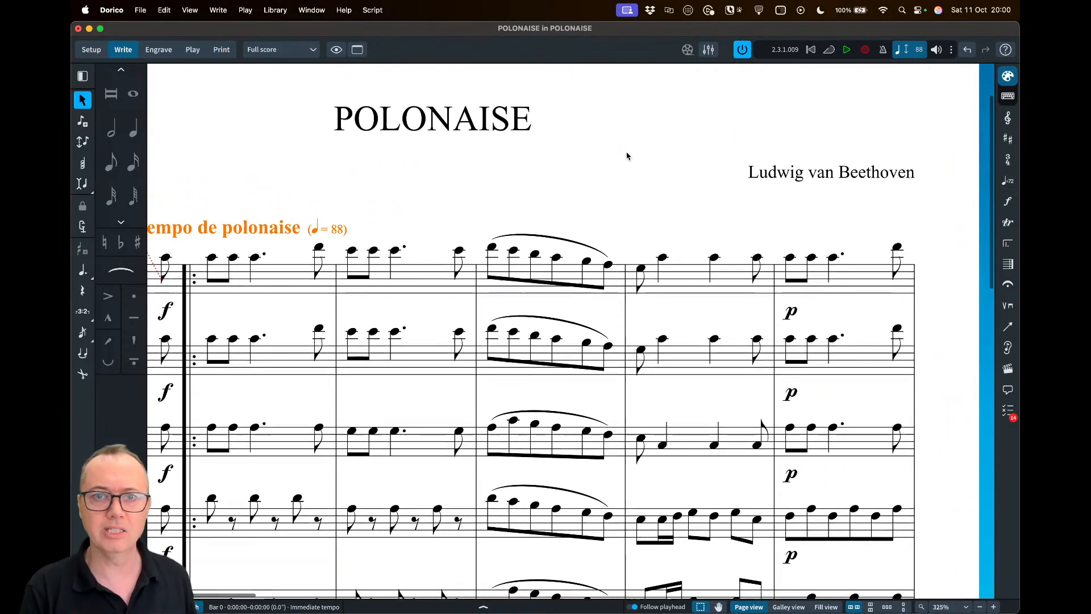
scroll(624, 156, "right", 3)
Set the font of the Default Text paragraph style to Splentino and confirm the change
left_click(611, 188)
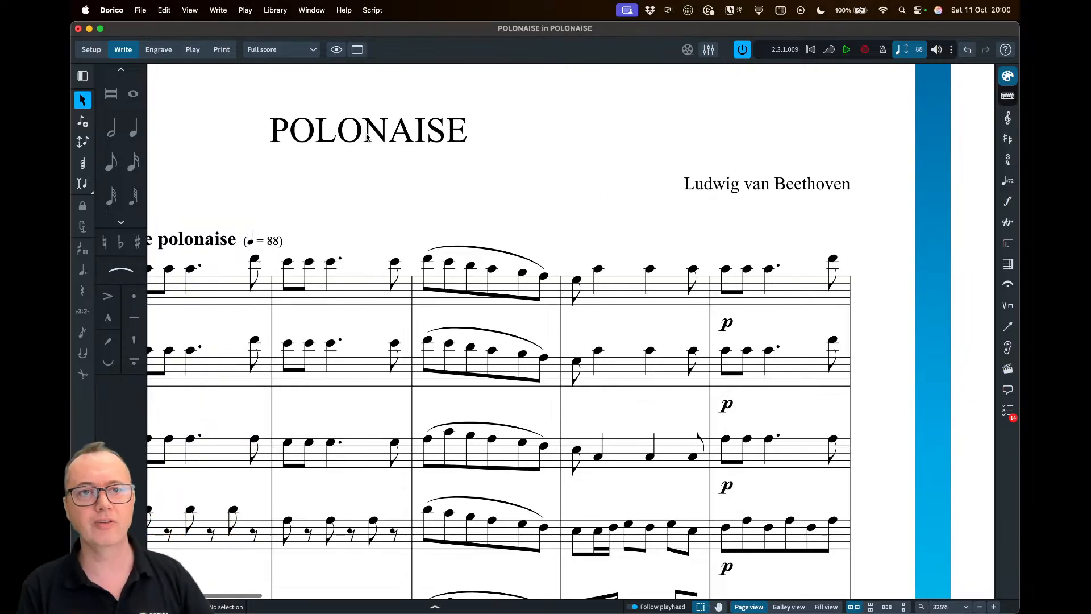
left_click(276, 10)
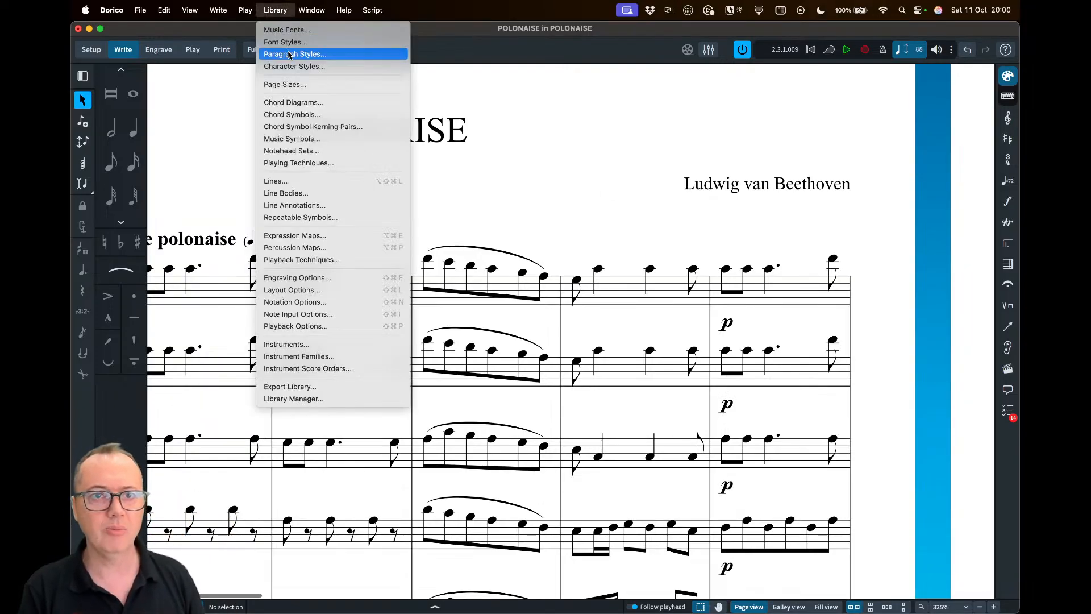
left_click(292, 54)
scroll(454, 301, "up", 10)
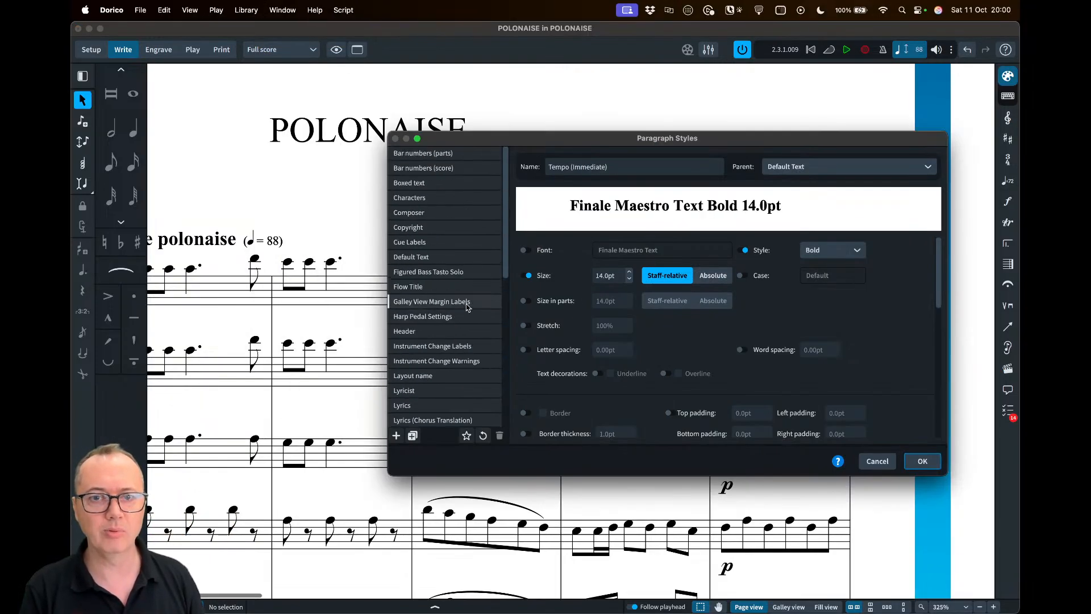
left_click(426, 259)
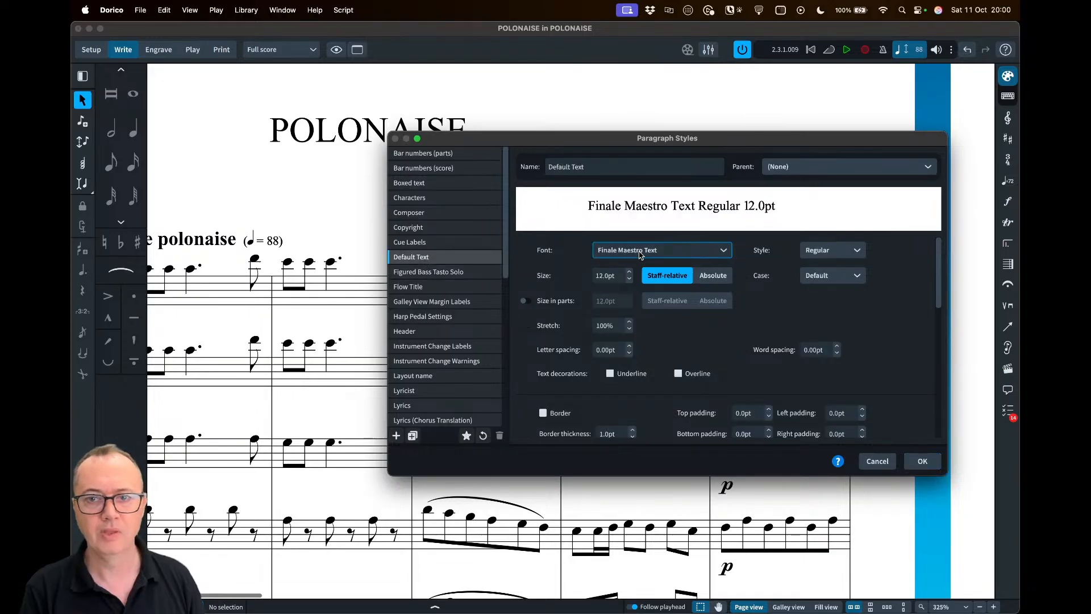
left_click(636, 253)
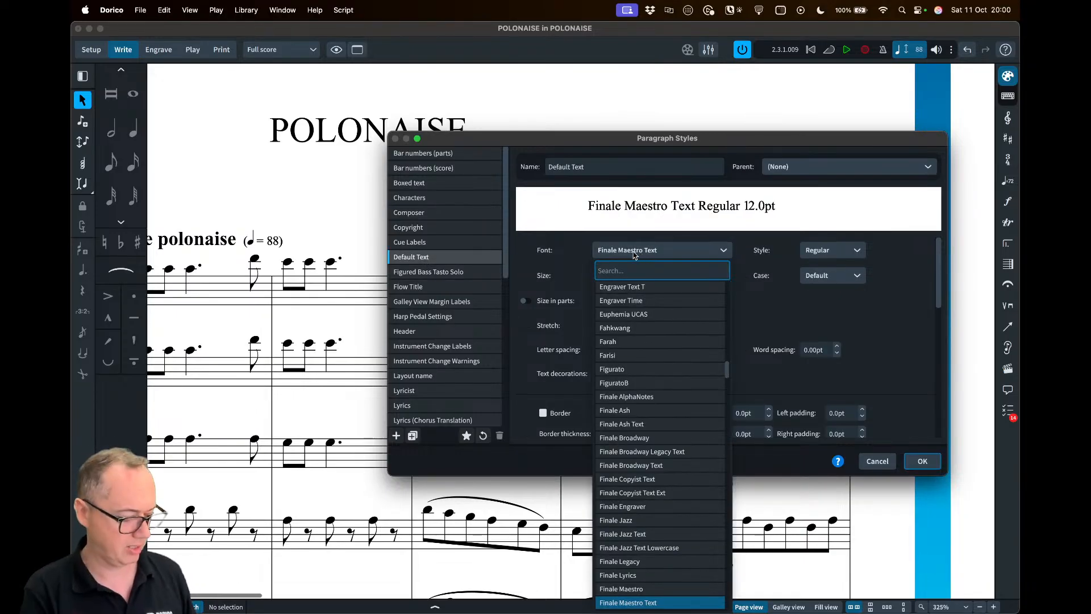
type("spl")
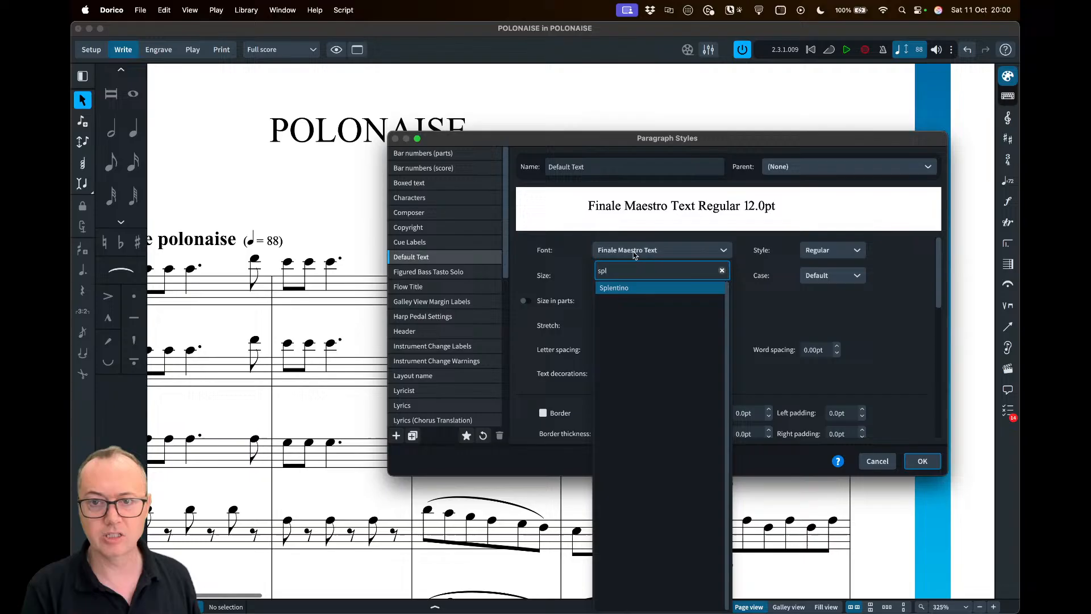
left_click(637, 287)
left_click(923, 461)
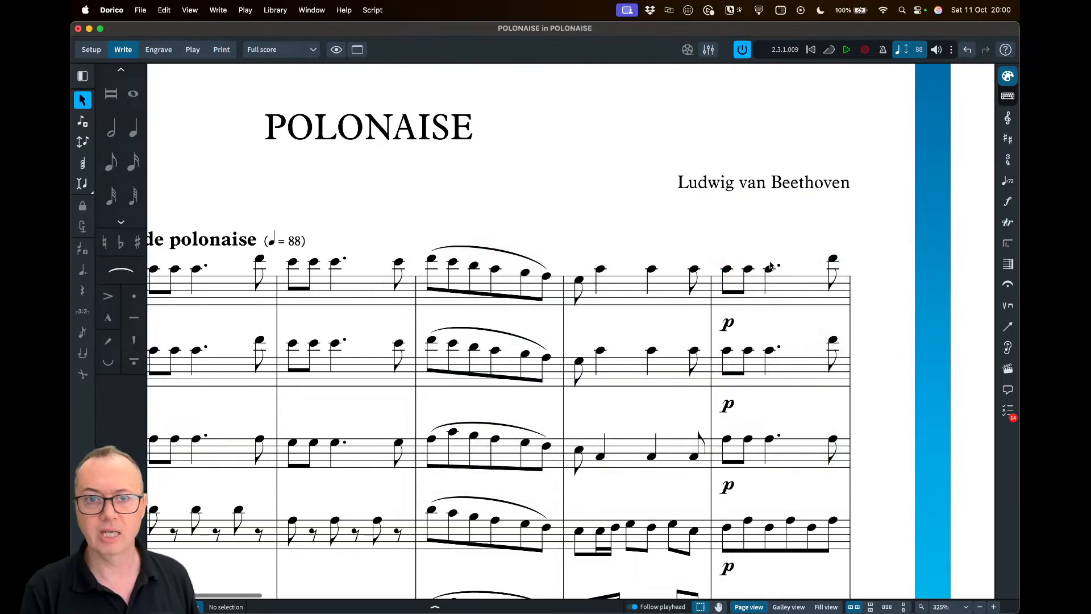
Examine the title, composer name, tempo markings and instrument names on the first page at different magnifications
left_click_drag(407, 226, 512, 227)
scroll(856, 188, "right", 2)
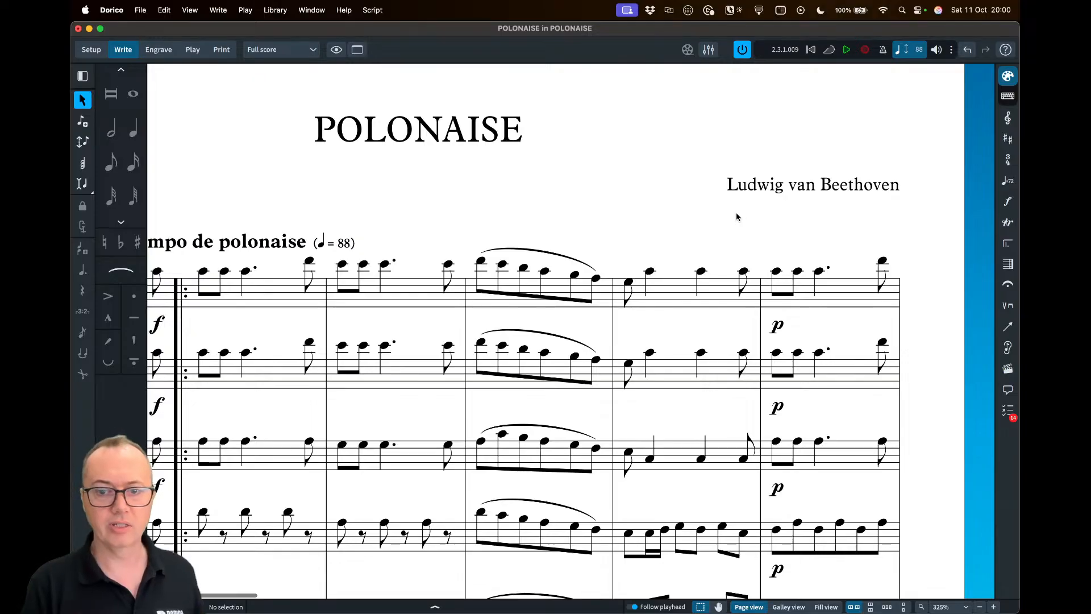
scroll(739, 214, "down", 5)
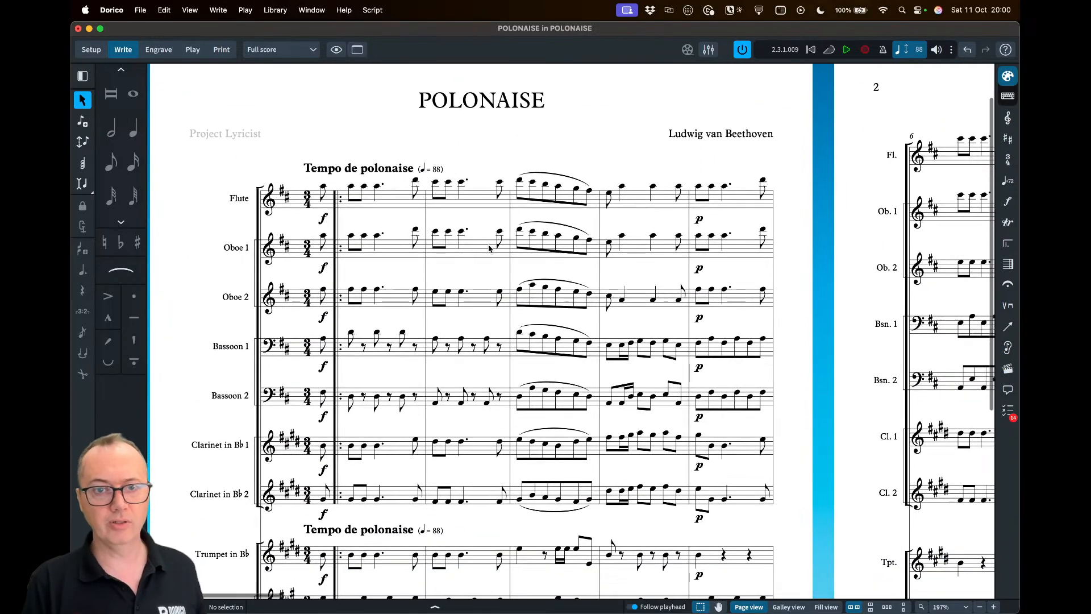
scroll(365, 245, "down", 3)
scroll(365, 244, "left", 2)
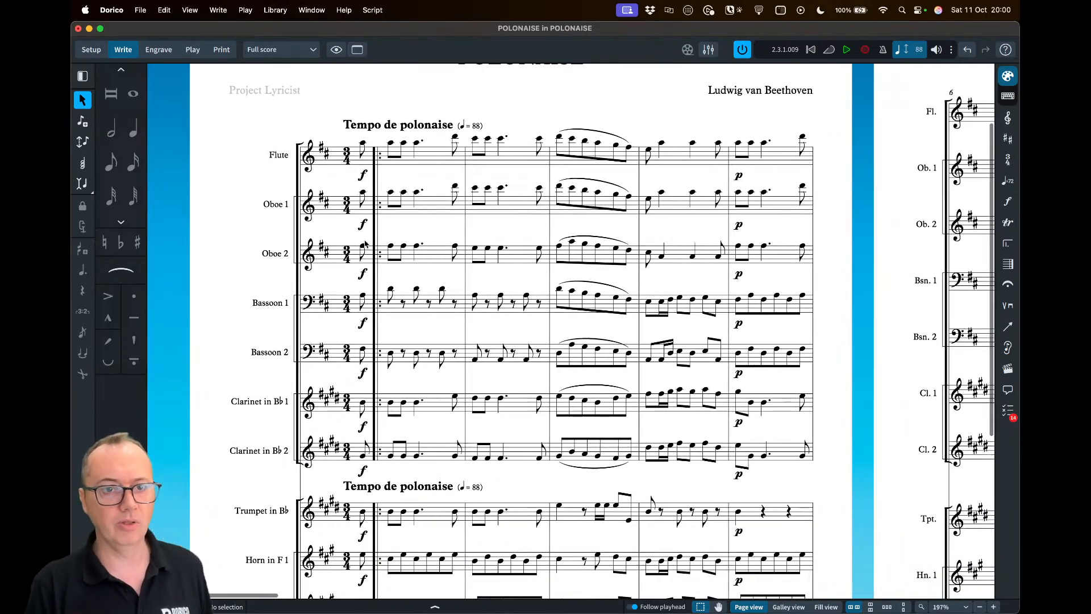
scroll(283, 264, "up", 3)
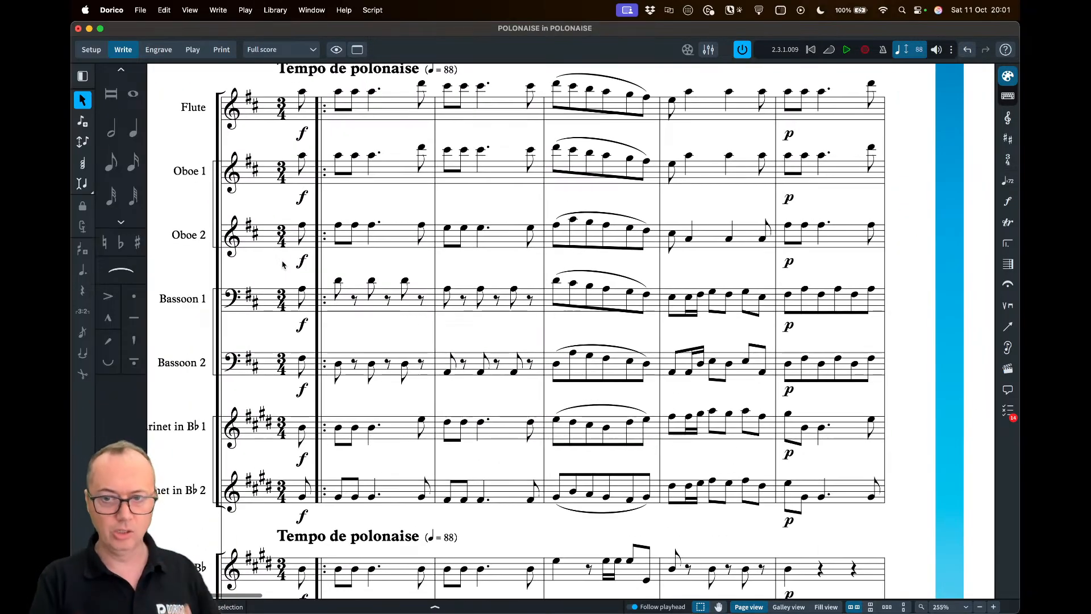
scroll(282, 264, "down", 5)
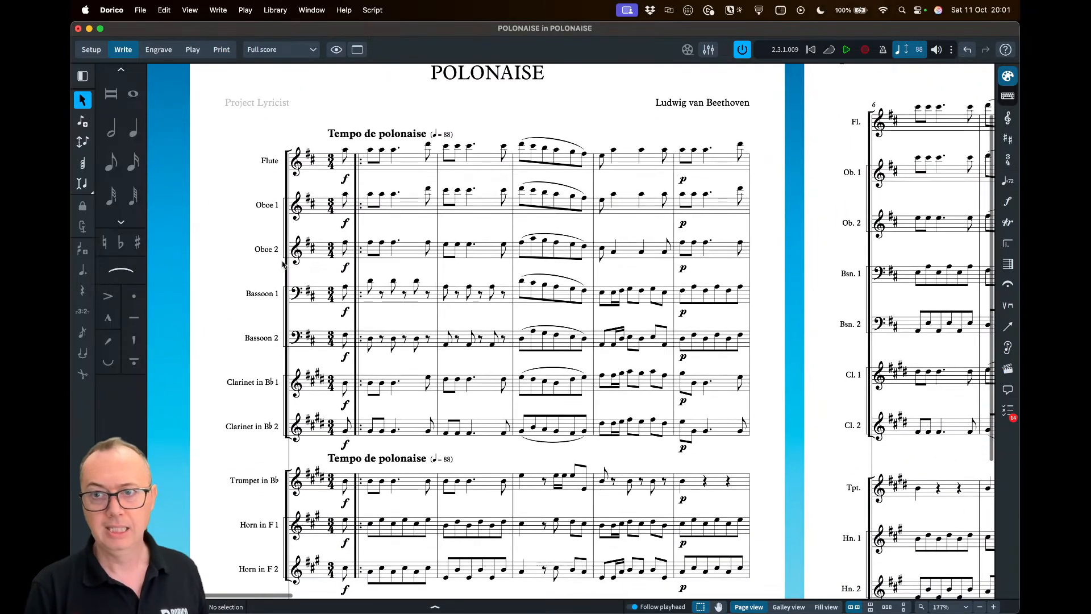
scroll(288, 268, "down", 2)
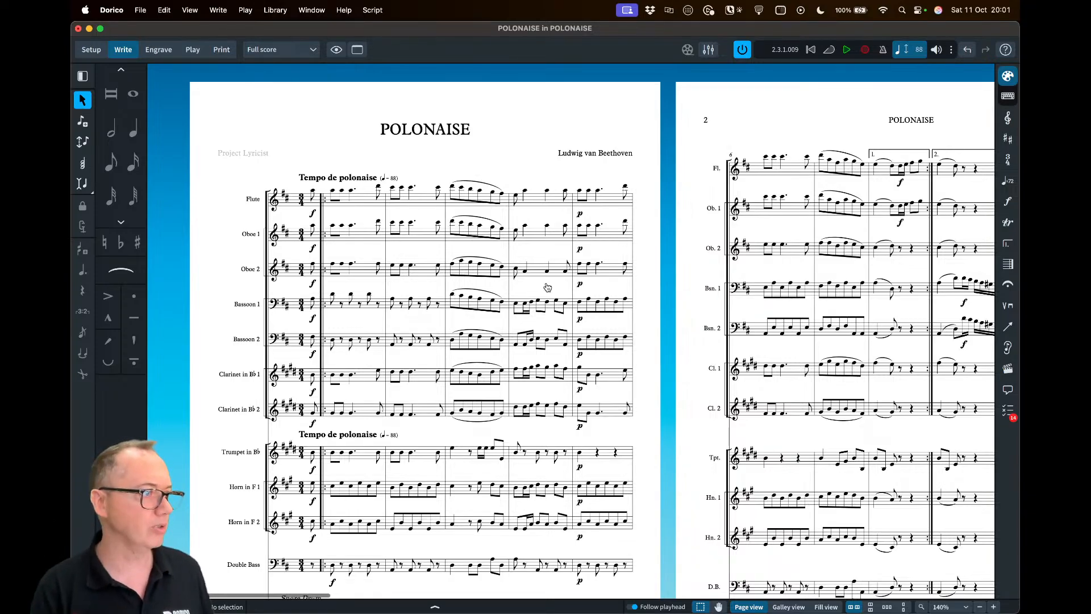
Switch to Safari, look through the Session 4 and Session 3 materials, and return to the Polonaise score in Dorico
key("super+Tab")
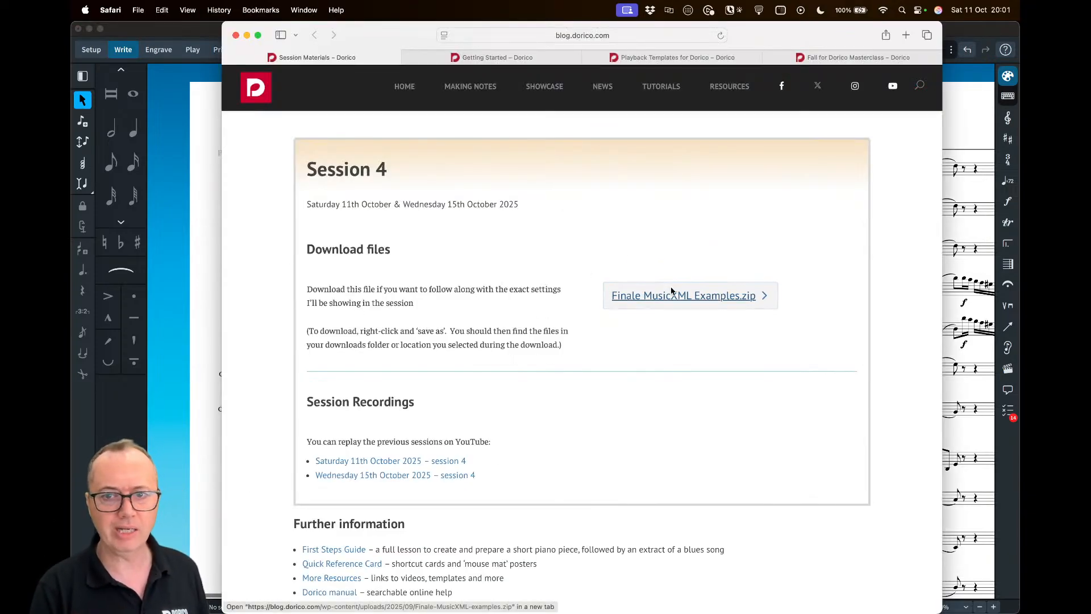
scroll(492, 190, "up", 5)
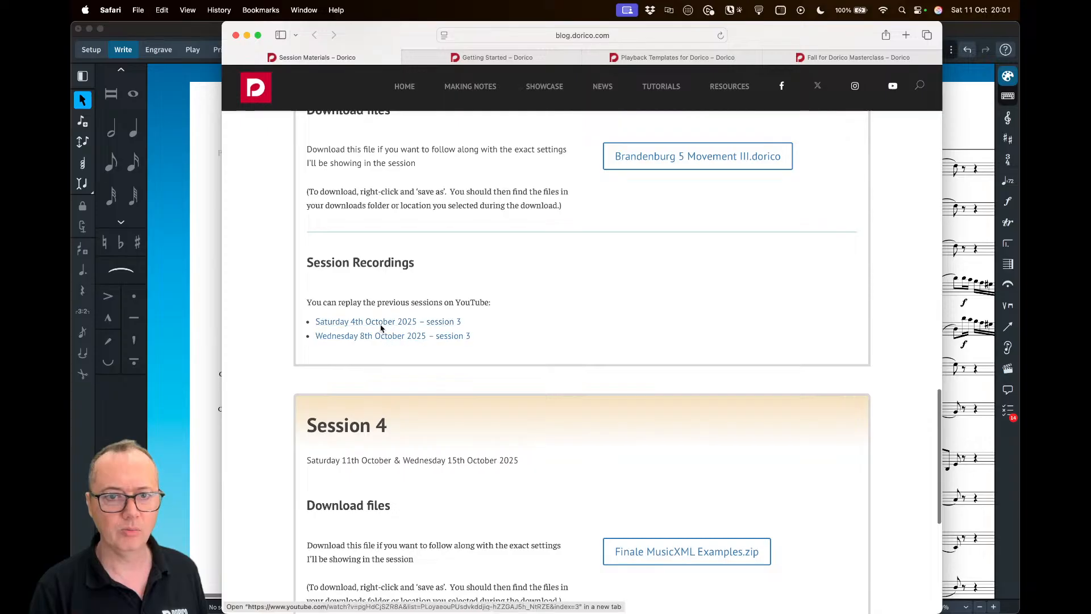
scroll(521, 317, "up", 2)
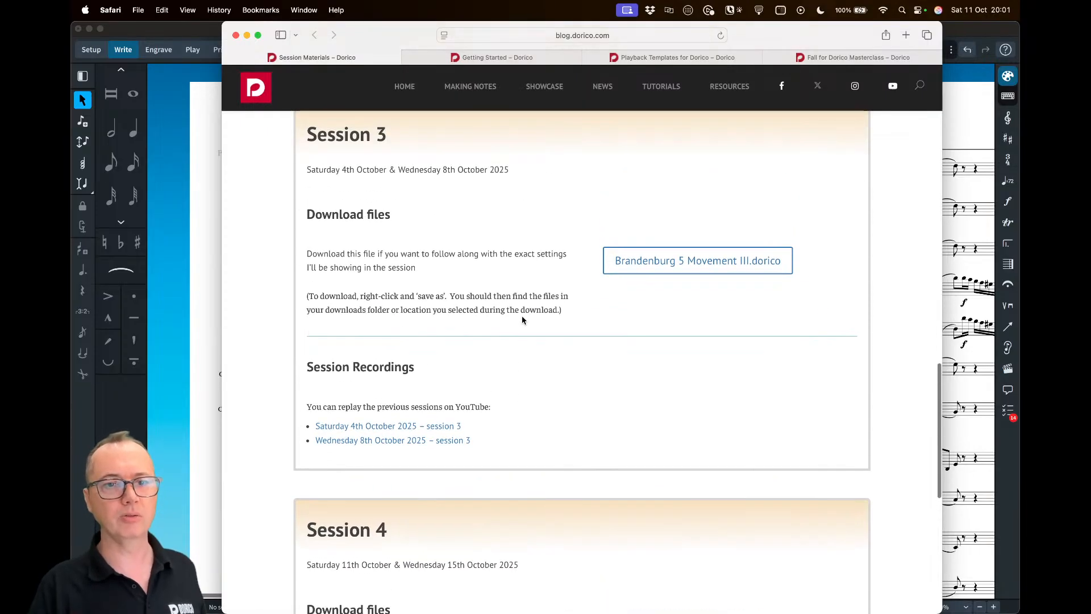
scroll(520, 317, "up", 1)
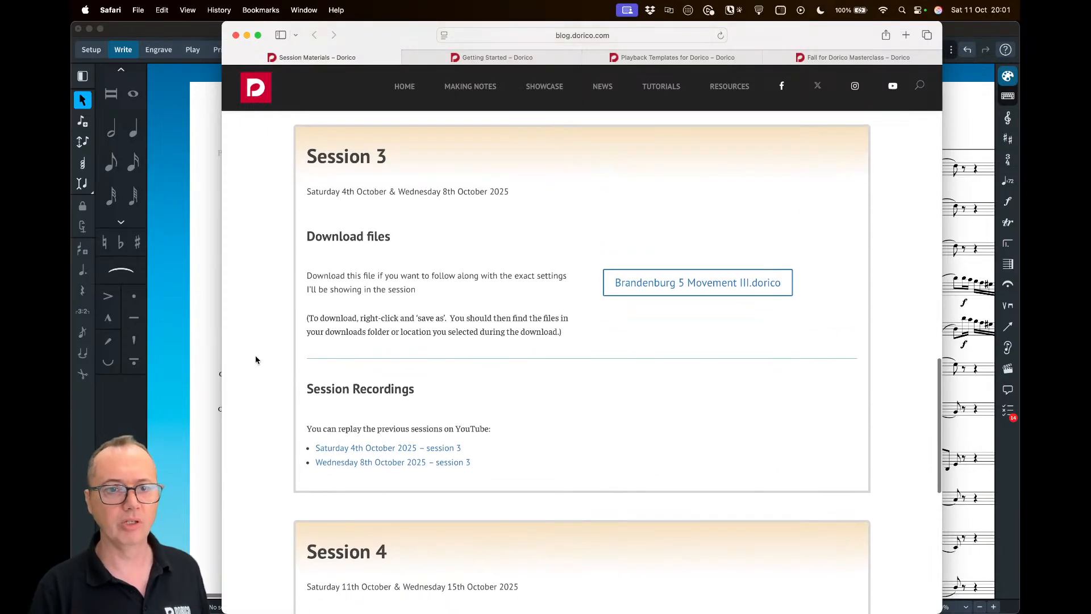
left_click(205, 327)
scroll(433, 248, "down", 2)
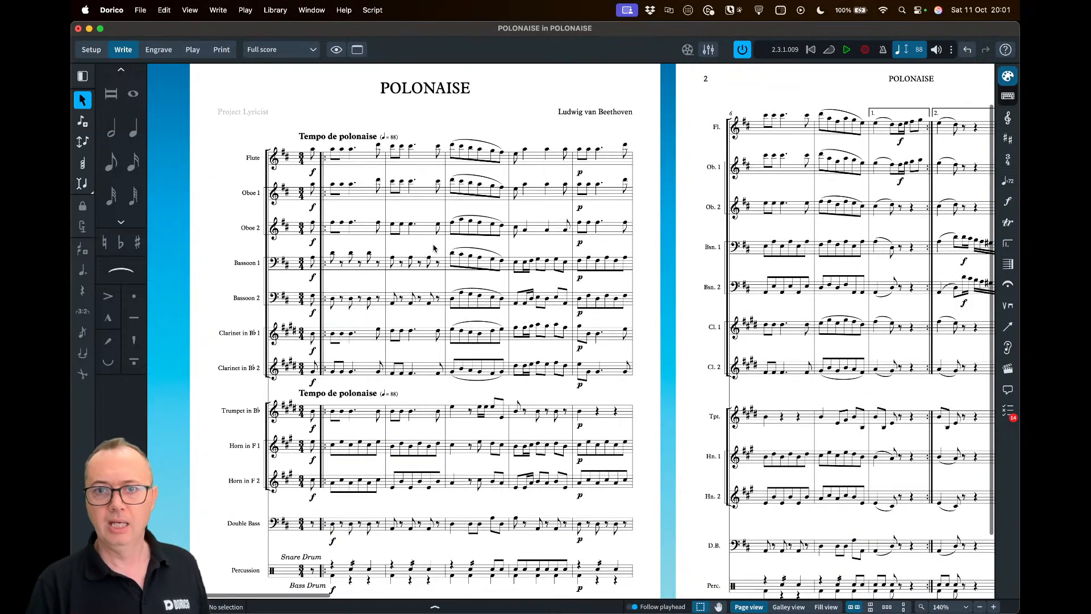
scroll(433, 248, "down", 1)
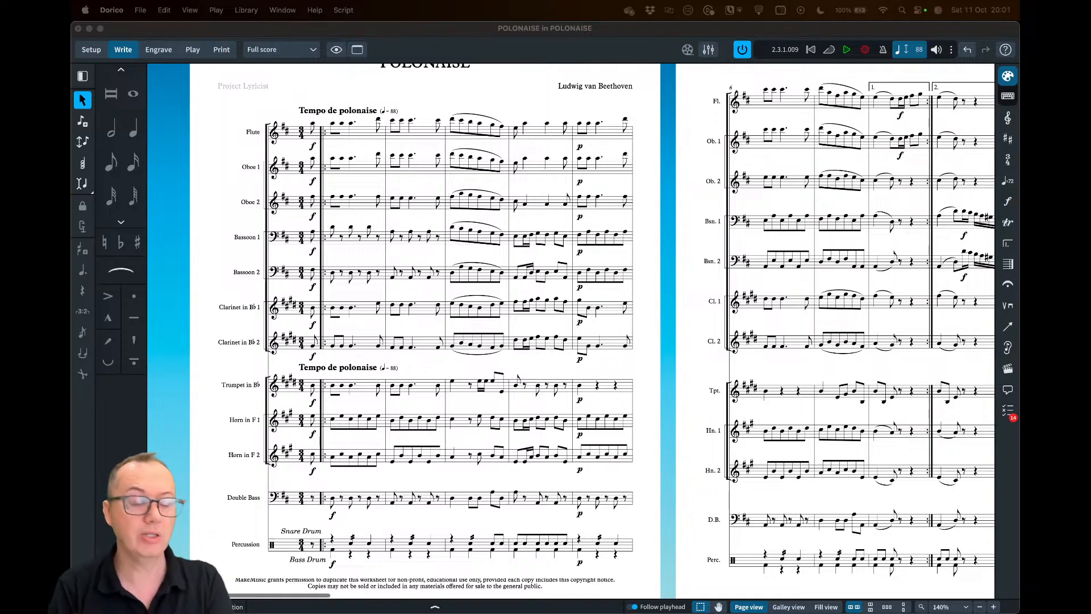
Review the MusicXML import preferences down to the Other Notations options, and close the preferences without changing anything
left_click(256, 107)
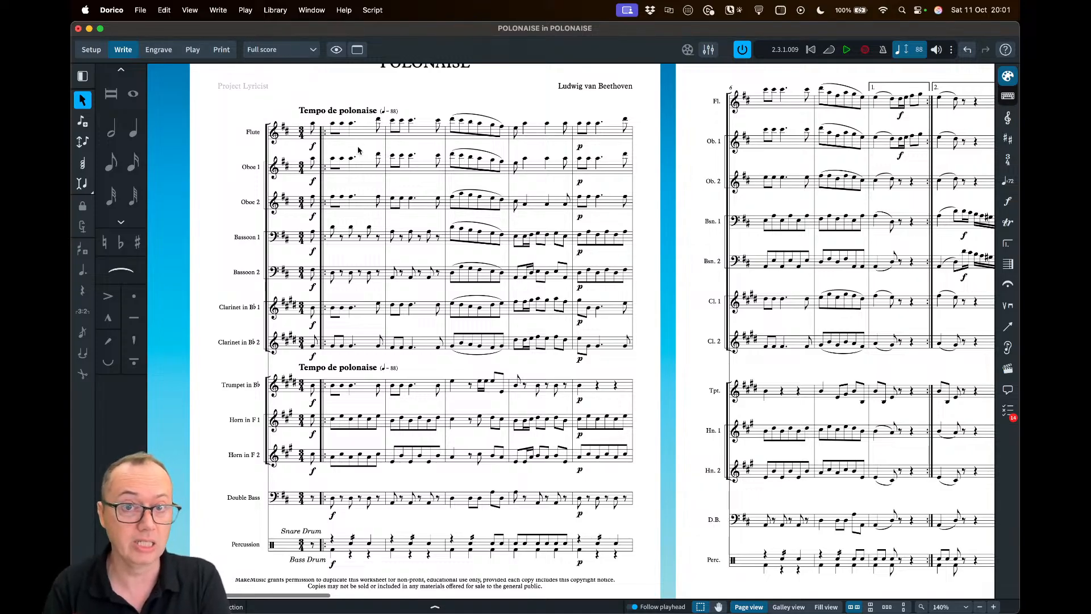
left_click(112, 11)
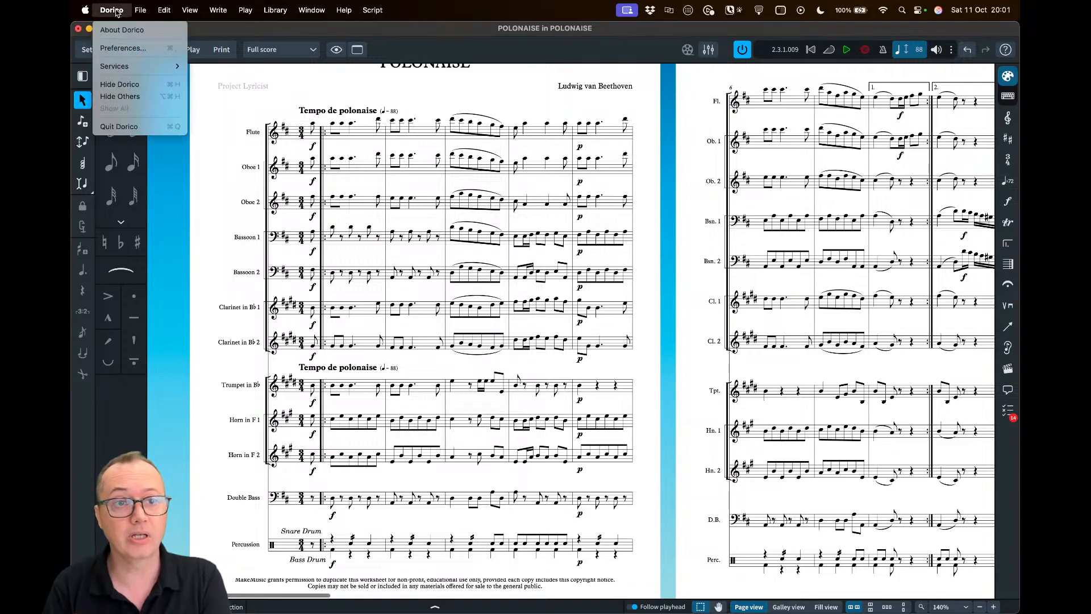
left_click(124, 51)
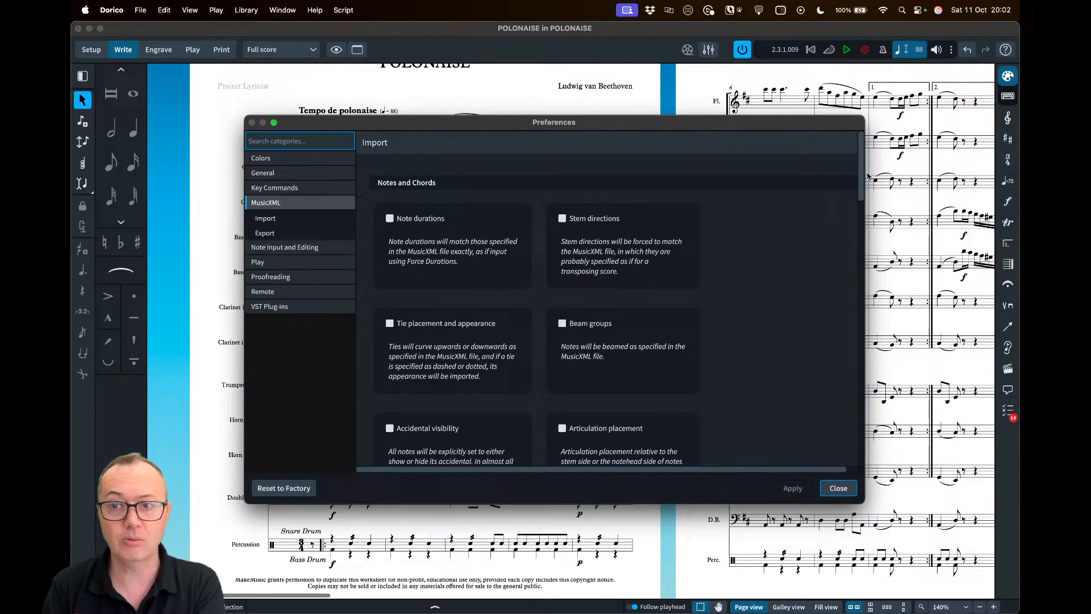
left_click_drag(862, 177, 865, 369)
scroll(772, 348, "up", 5)
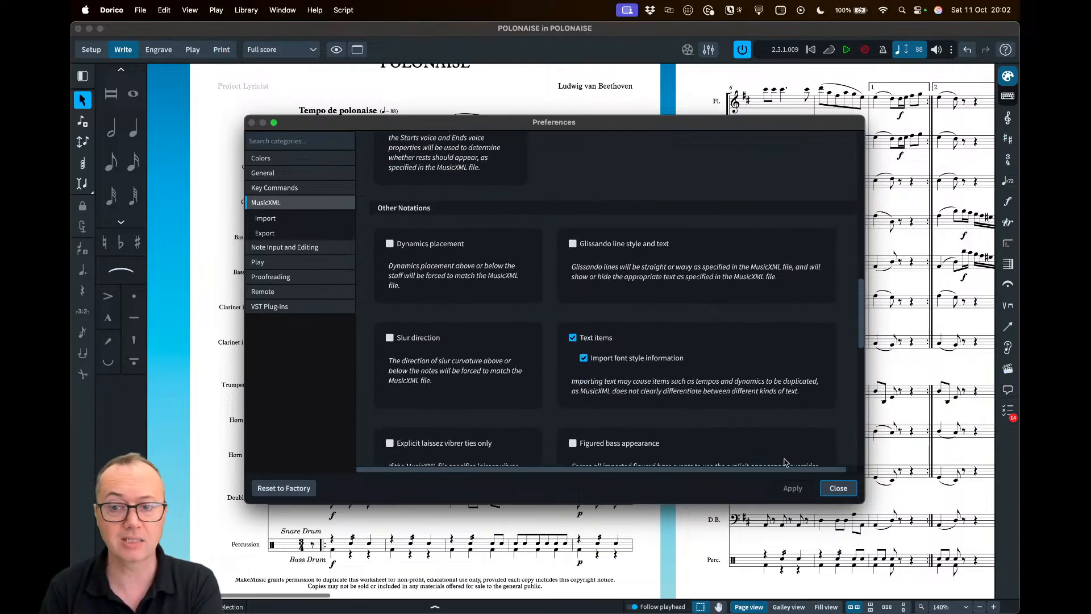
left_click(831, 492)
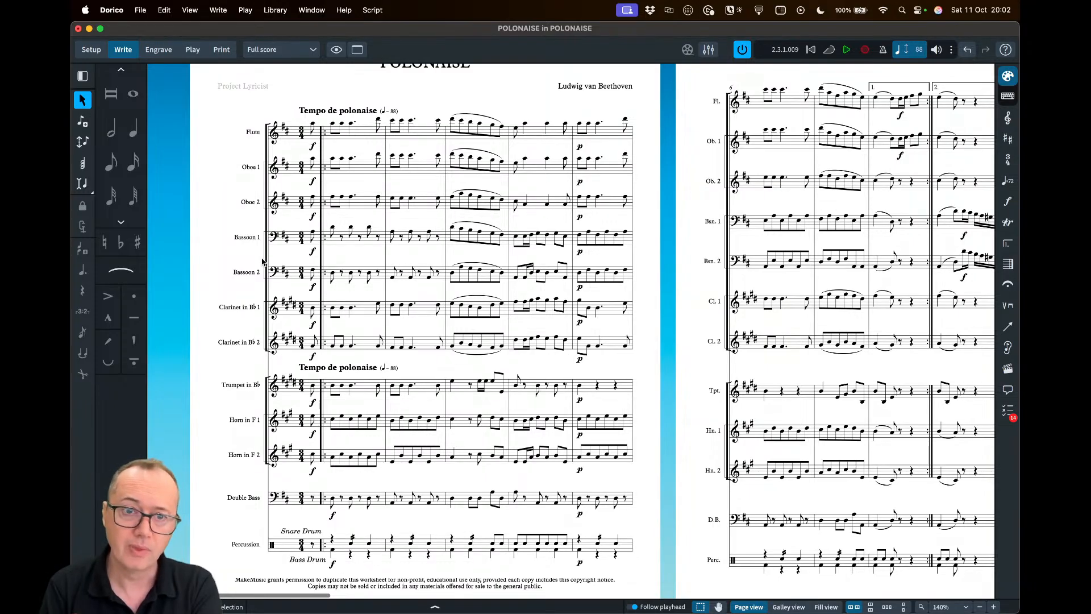
Show the score's player setup and switch to Finale to examine the first page of Beethoven Polonaise.musx
left_click(90, 49)
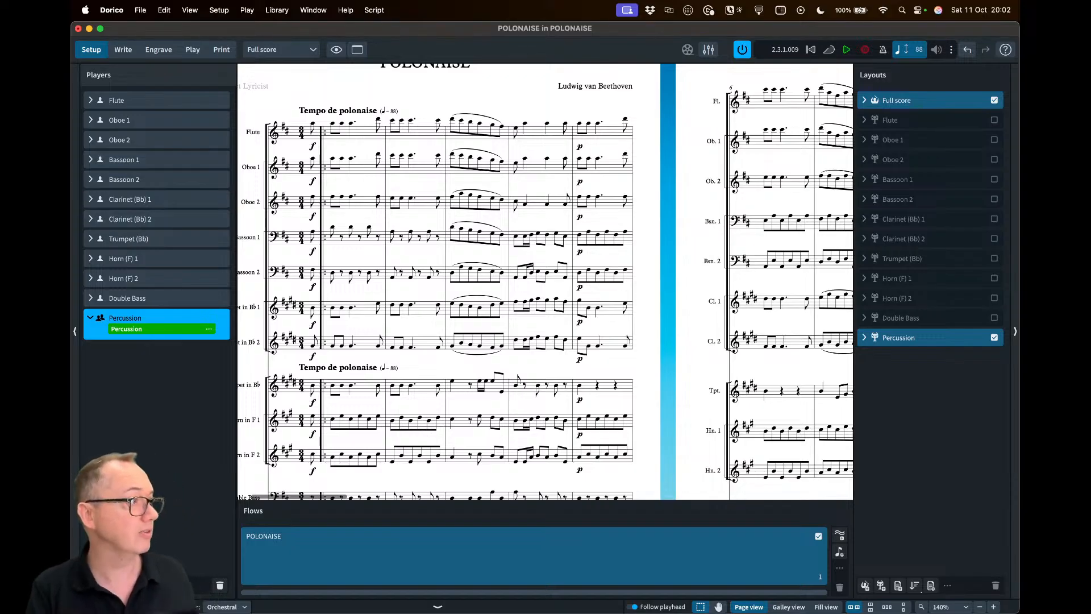
left_click_drag(0, 102, 355, 70)
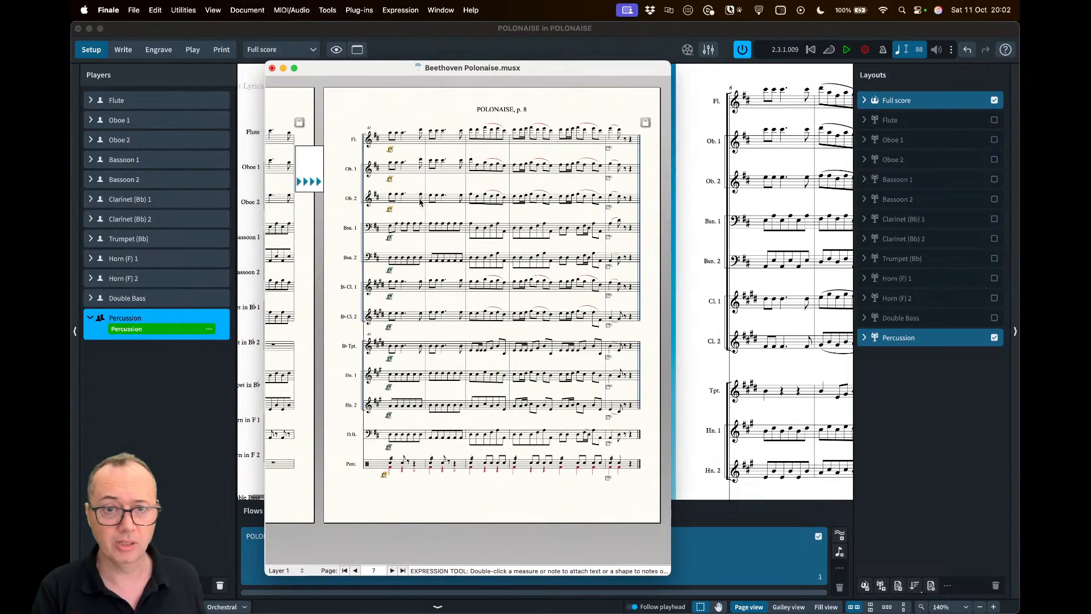
scroll(412, 226, "left", 2)
scroll(411, 226, "left", 20)
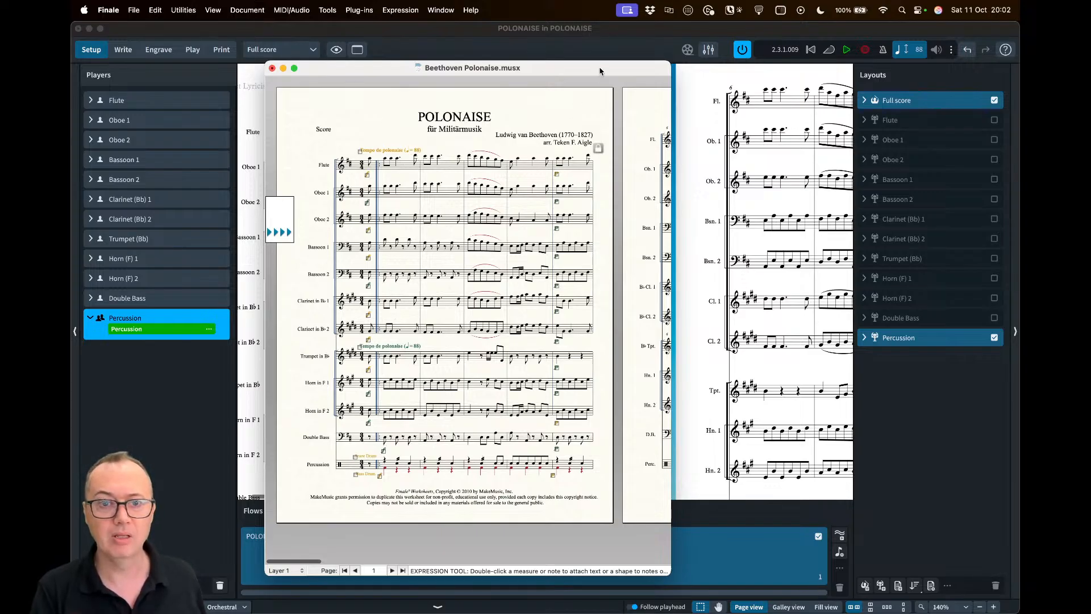
left_click_drag(600, 71, 0, 156)
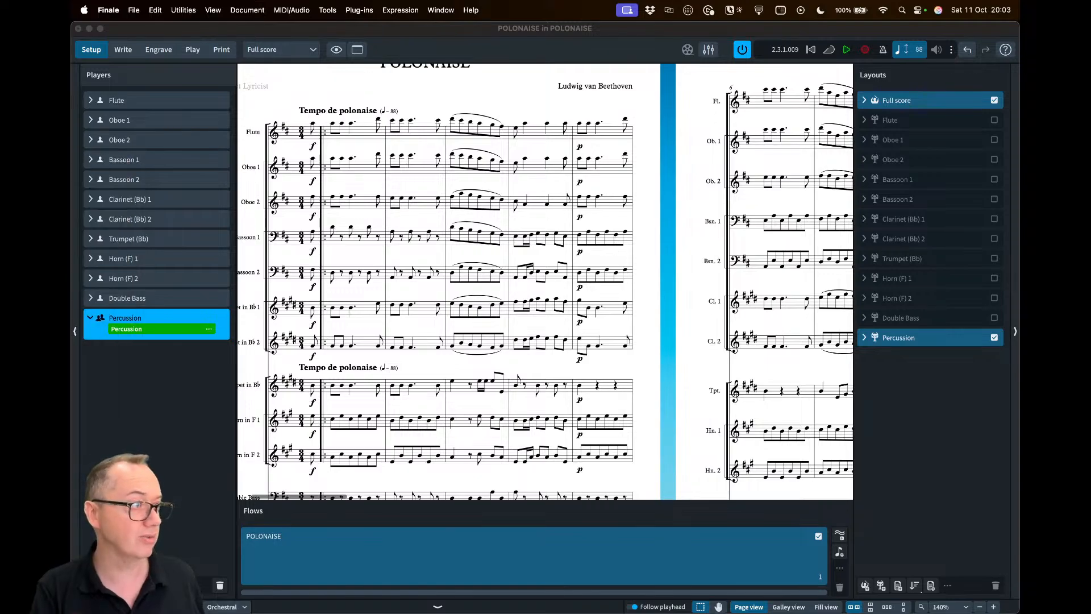
Return to Dorico and sort the players into orchestral order
left_click(184, 367)
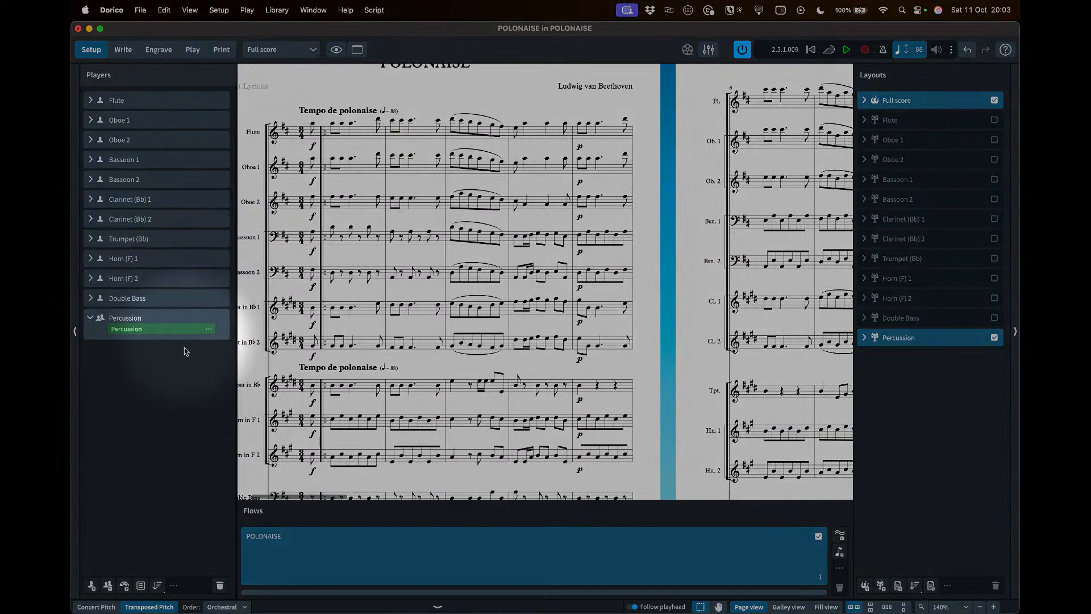
left_click(158, 586)
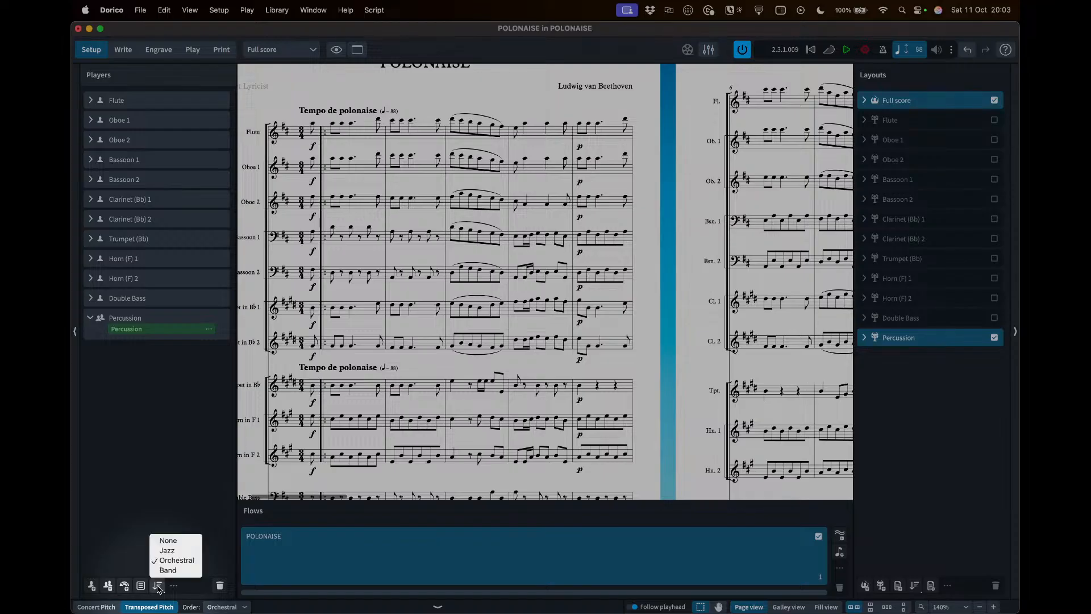
left_click(158, 587)
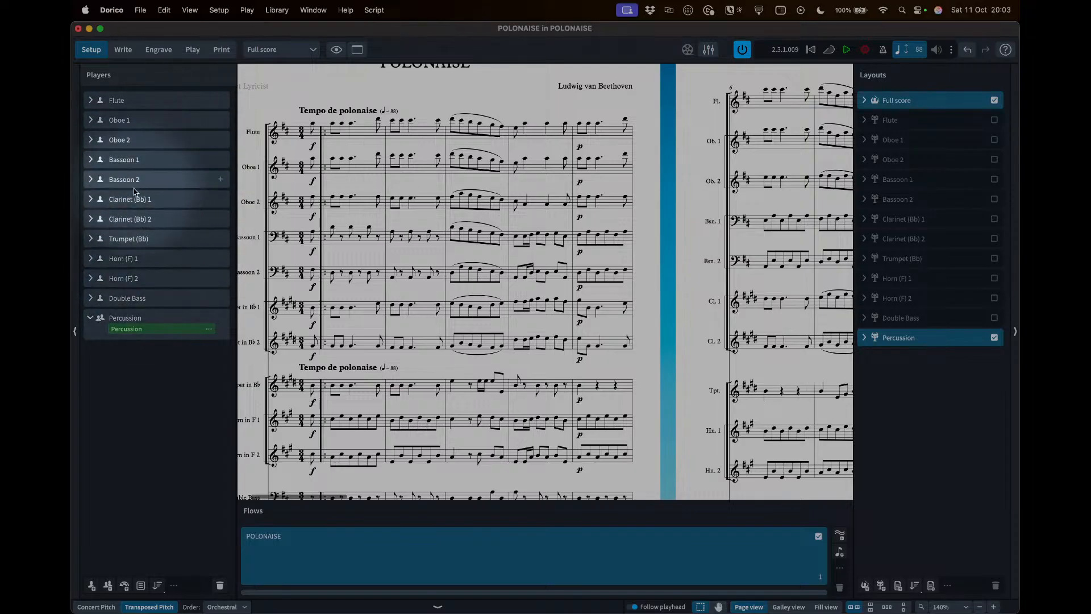
left_click(158, 587)
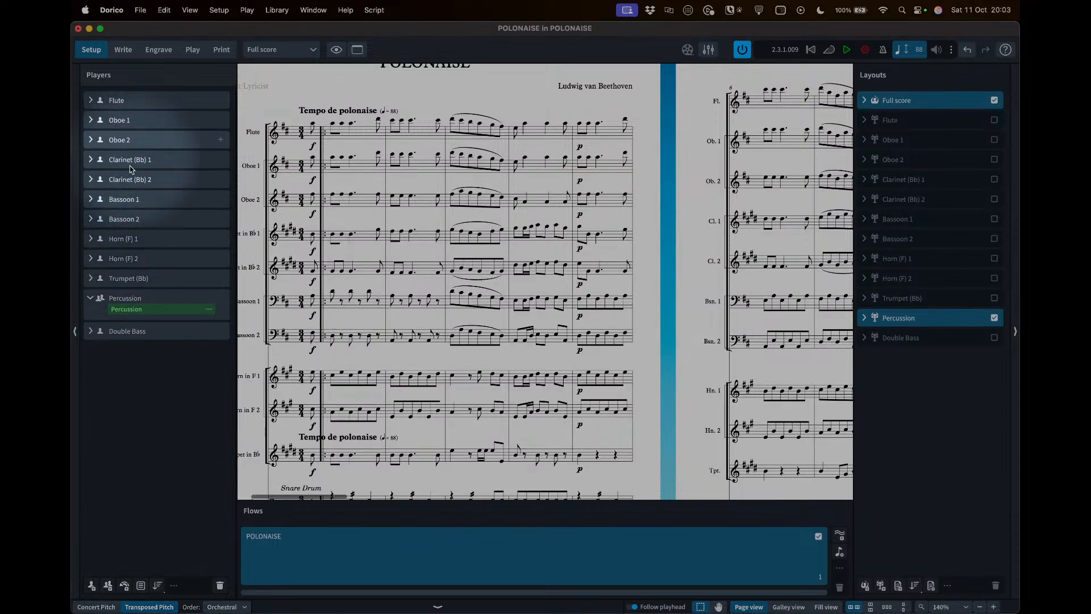
Move the players Clarinet (Bb) 2 and Clarinet (Bb) 1 below Bassoon 2, keeping Clarinet 1 above Clarinet 2
scroll(302, 217, "left", 3)
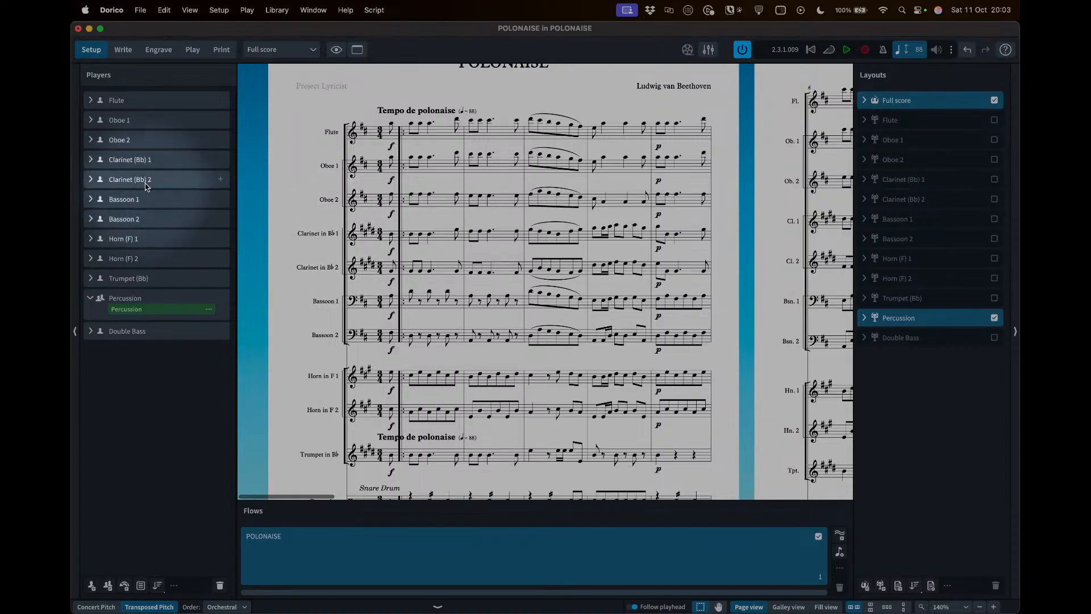
left_click_drag(145, 181, 163, 226)
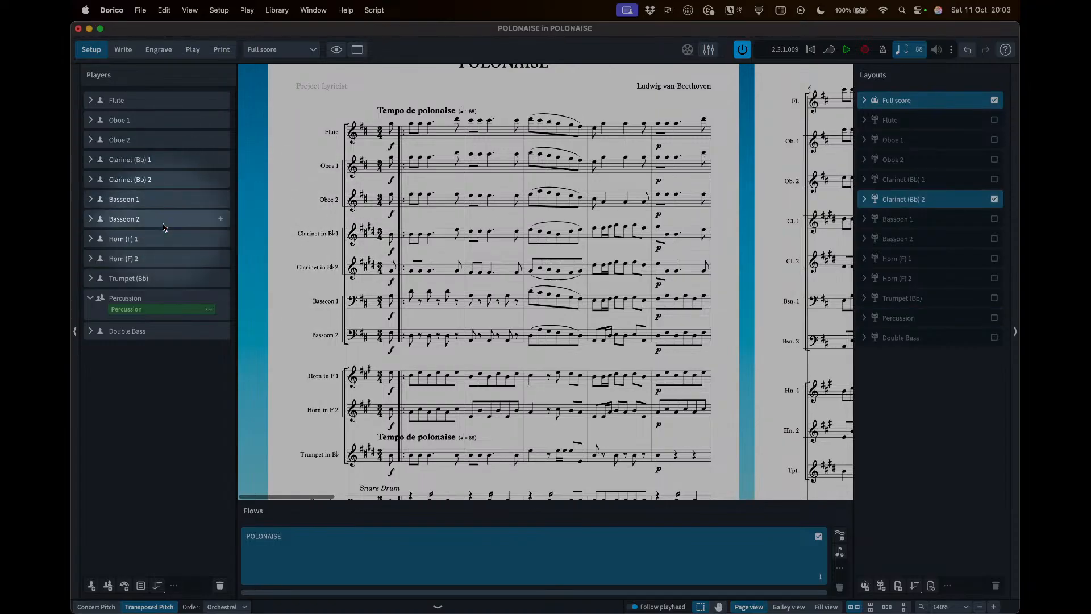
left_click_drag(145, 161, 157, 209)
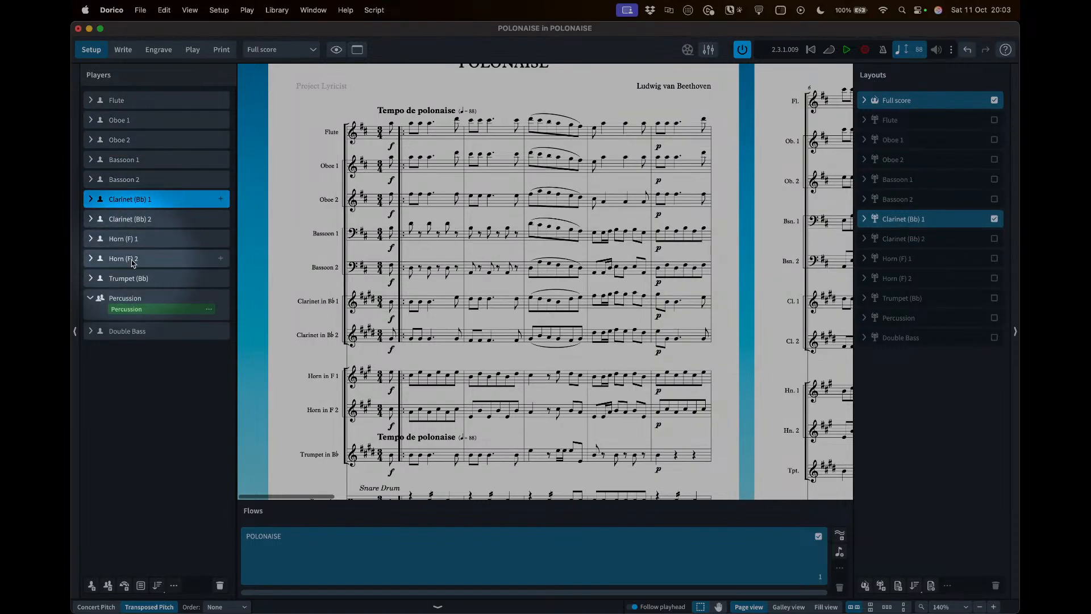
Restore the orchestral player order, putting both Bb clarinets back above the bassoons
left_click(158, 585)
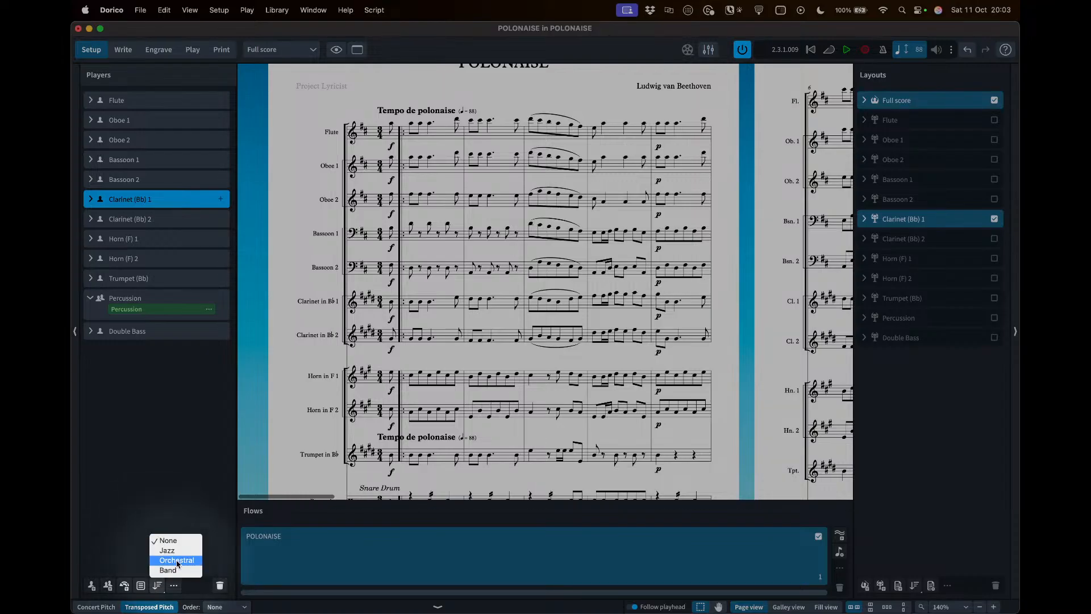
left_click(190, 496)
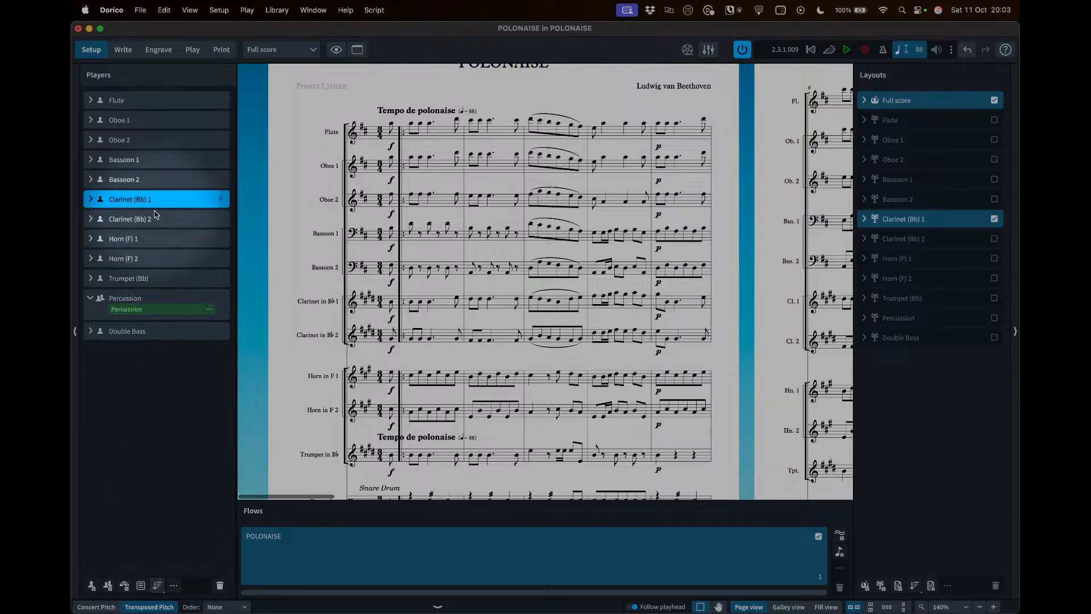
left_click(158, 586)
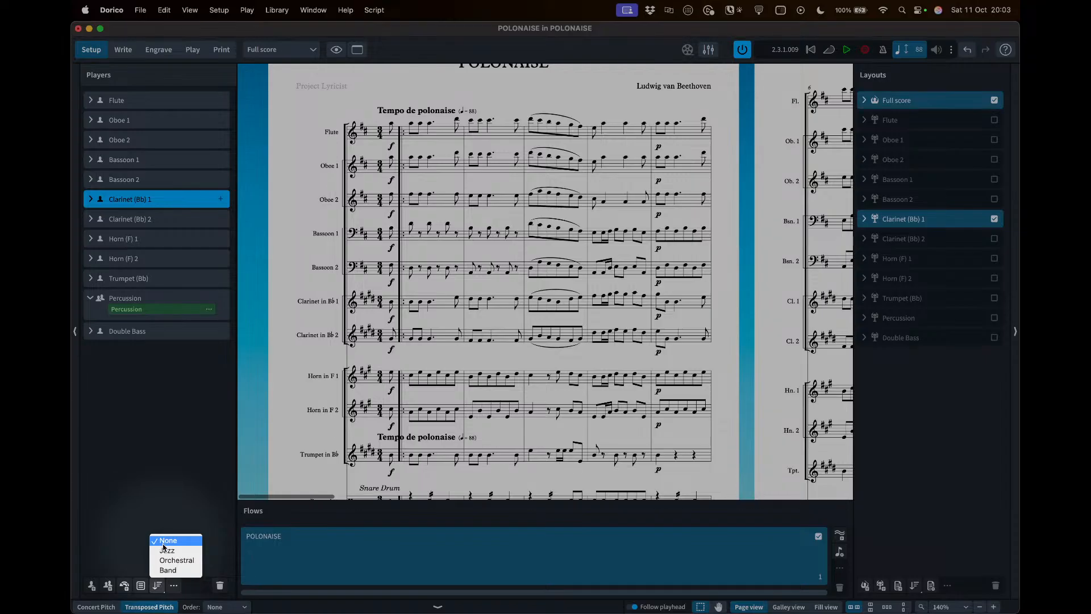
left_click(172, 560)
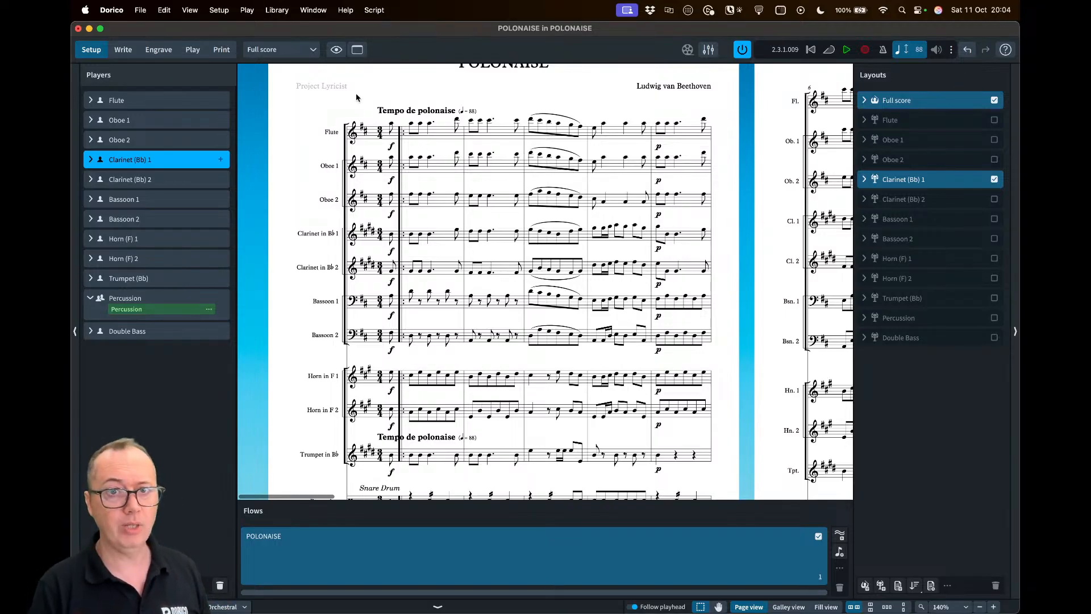
Look through the available SMuFL music fonts for the project and leave without choosing another font
left_click(276, 10)
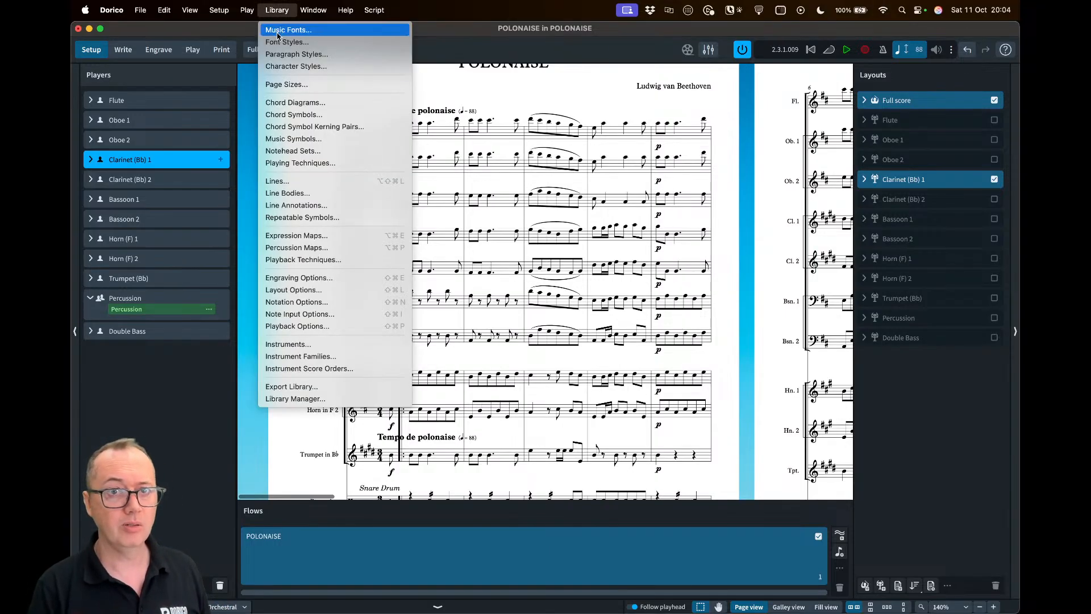
left_click(279, 30)
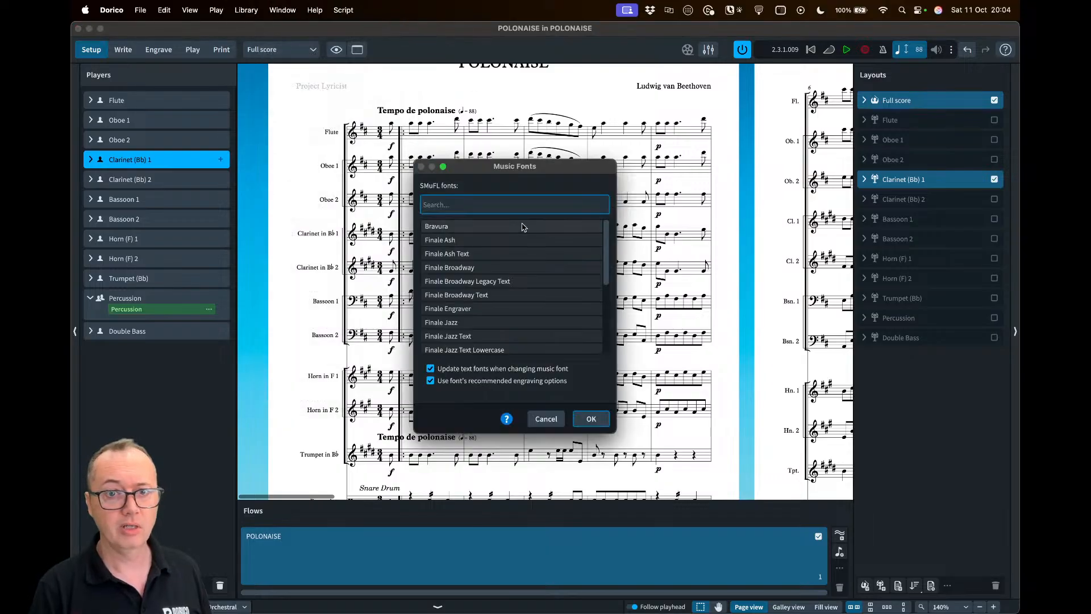
left_click(546, 419)
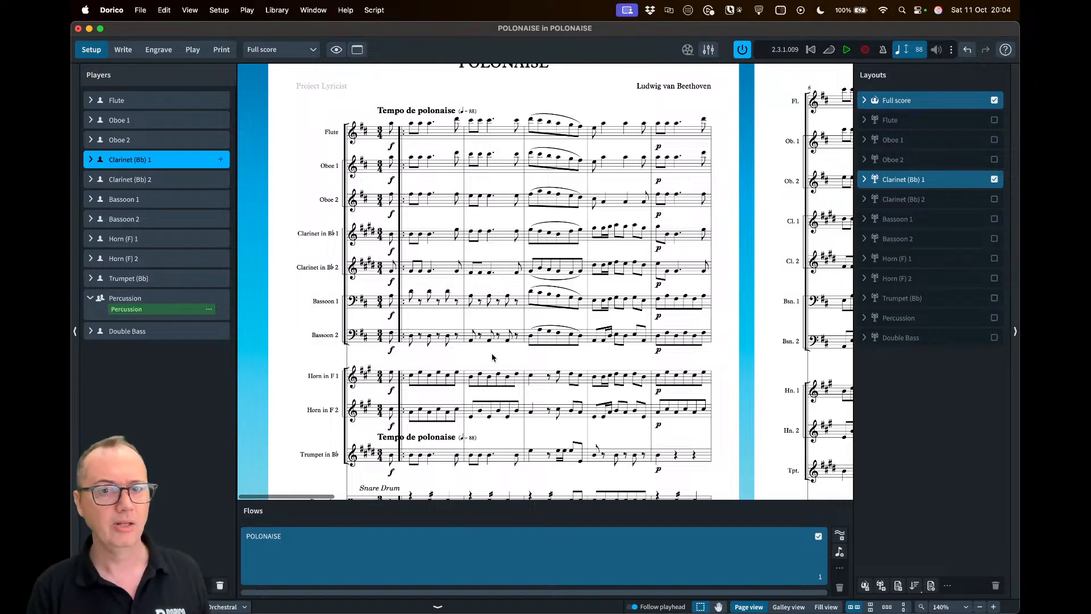
Move the Trumpet (Bb) player above Horn (F) 1 and switch to Write mode
scroll(492, 357, "down", 3)
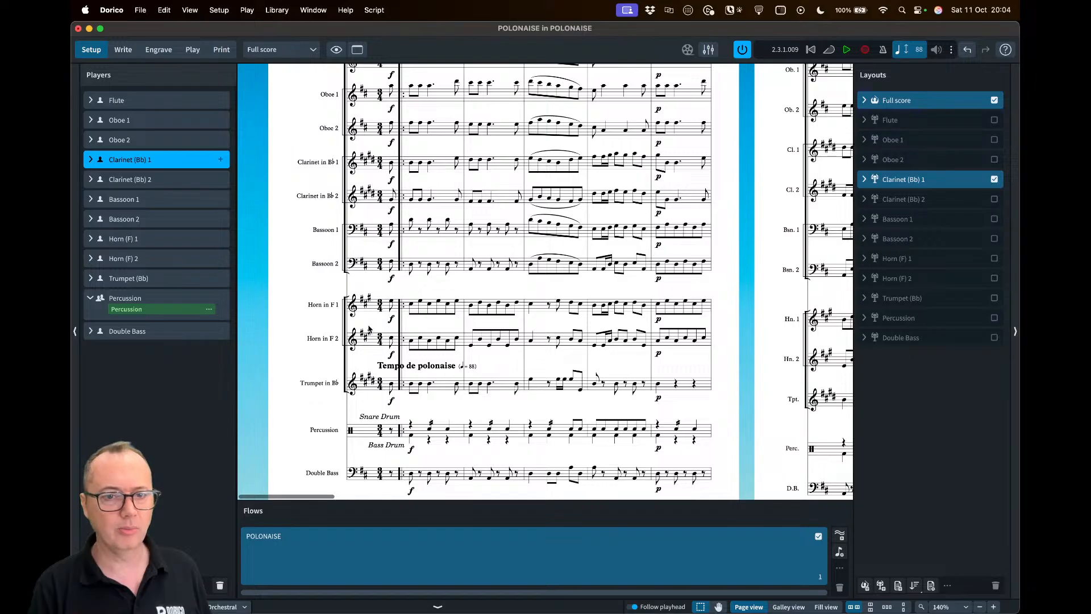
left_click_drag(159, 279, 163, 235)
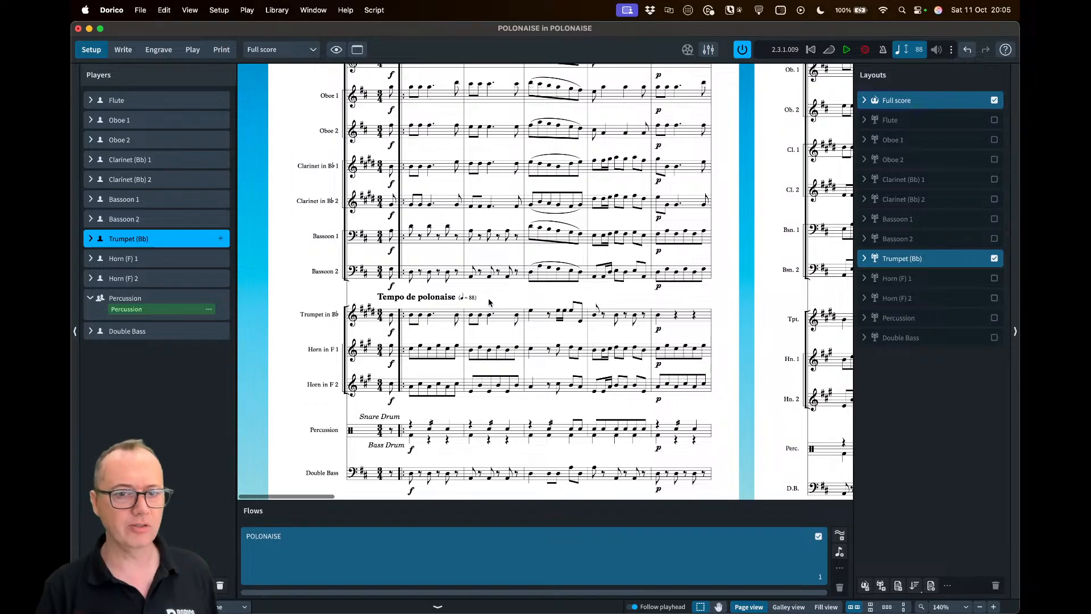
key("super+2")
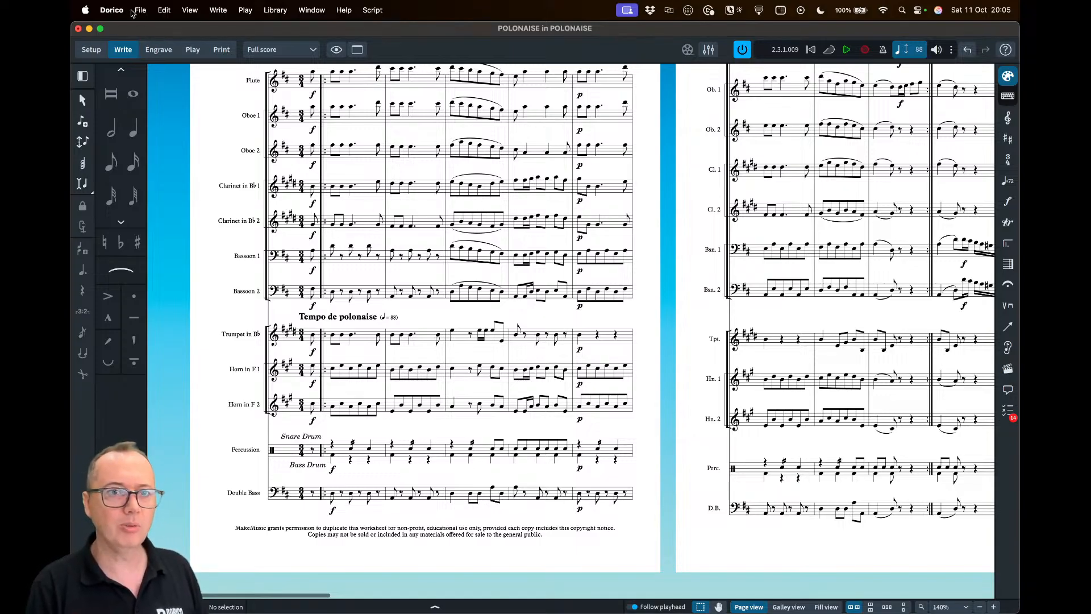
Open the MusicXML file Allen Gen Mixup USA.mxl from the Large Ensembles folder
left_click(137, 12)
left_click(146, 54)
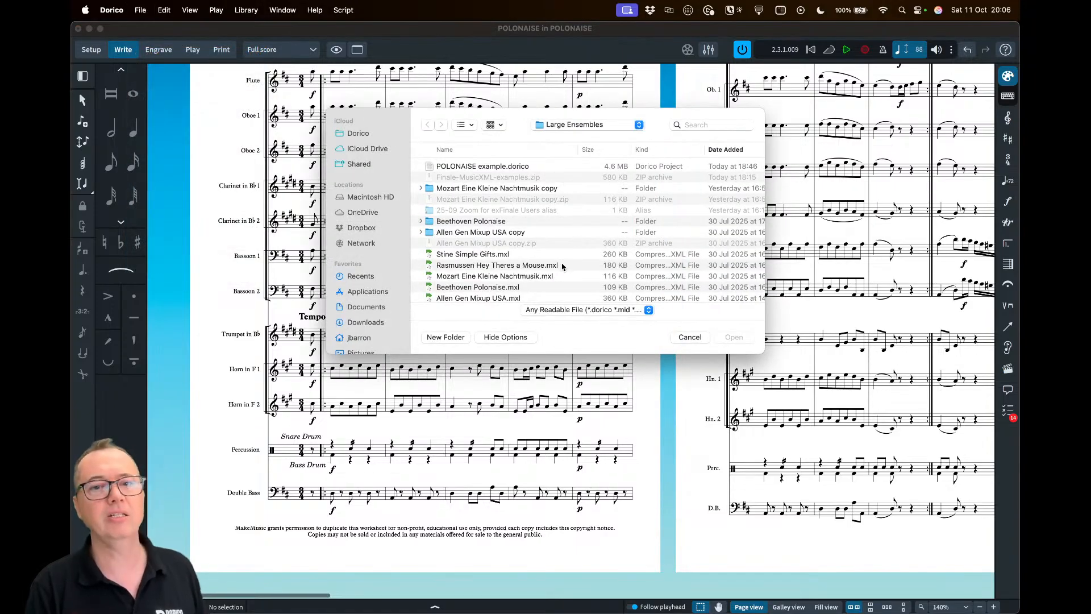
scroll(561, 267, "down", 3)
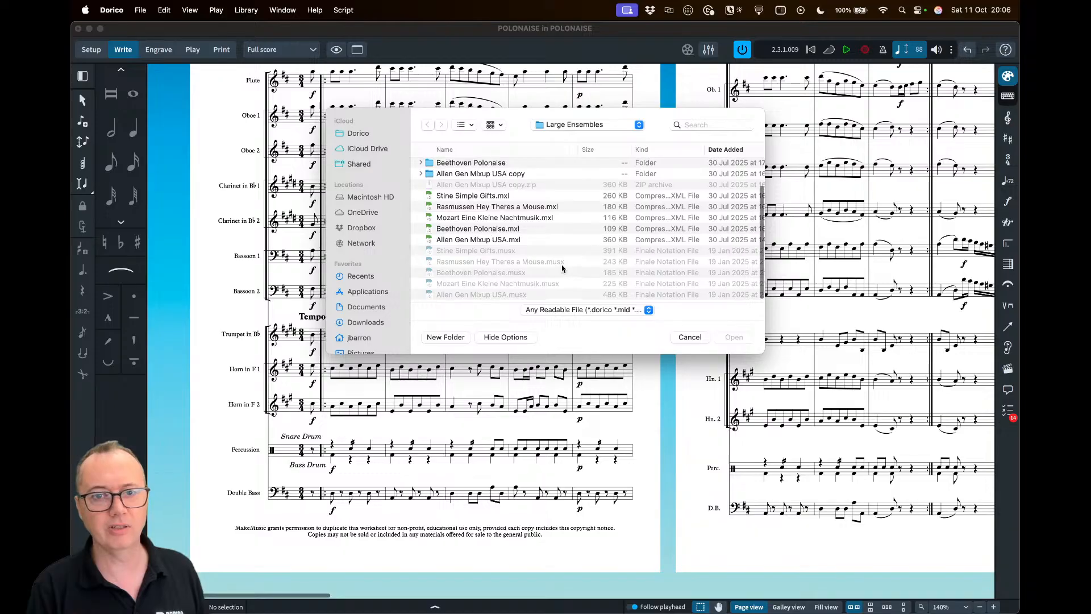
scroll(561, 268, "up", 3)
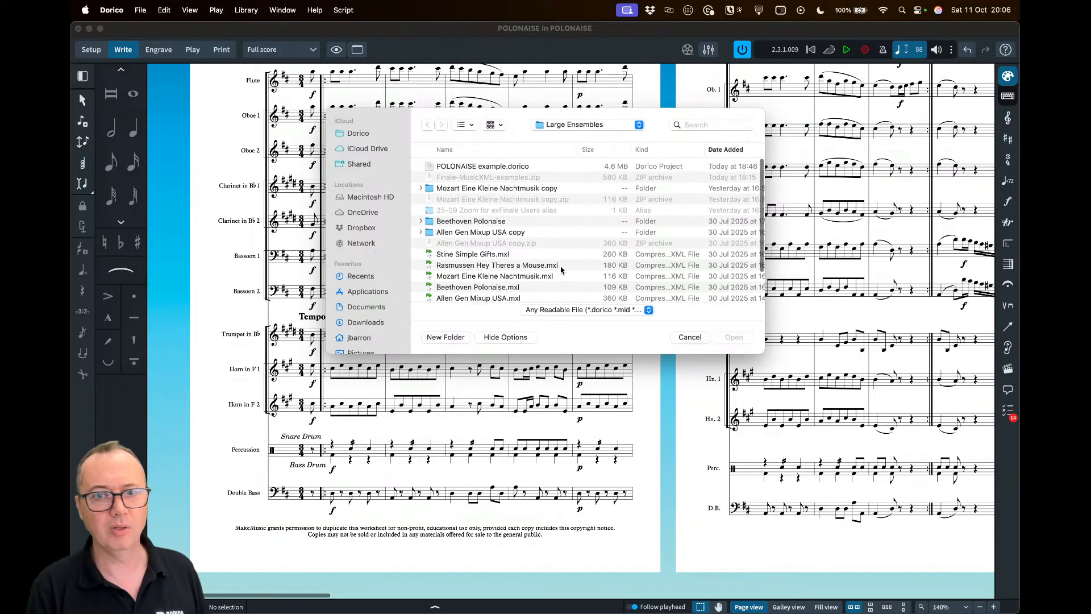
scroll(560, 270, "down", 3)
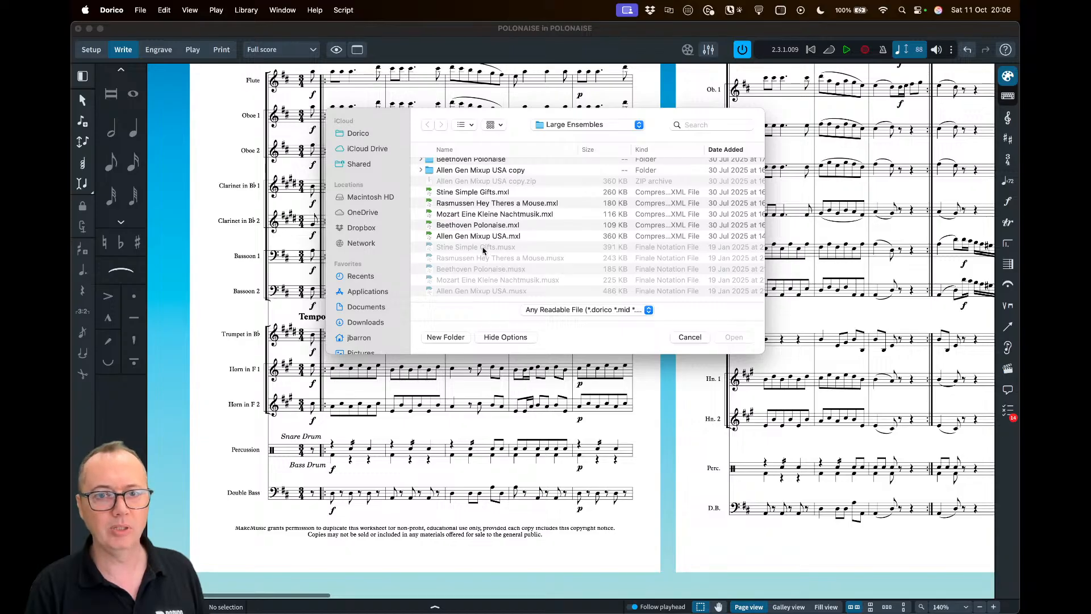
left_click(457, 236)
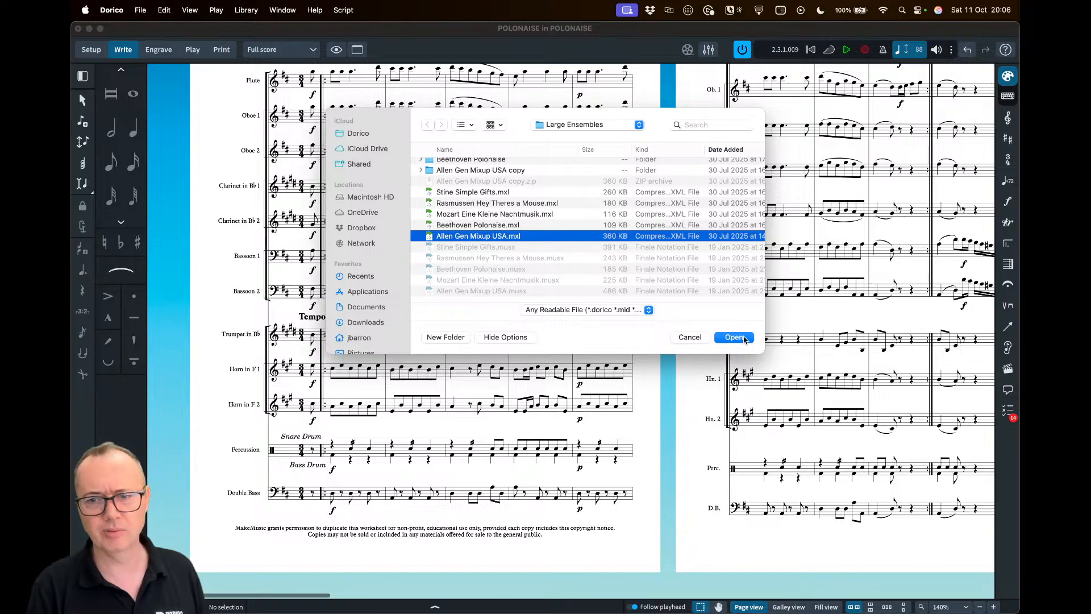
left_click(739, 339)
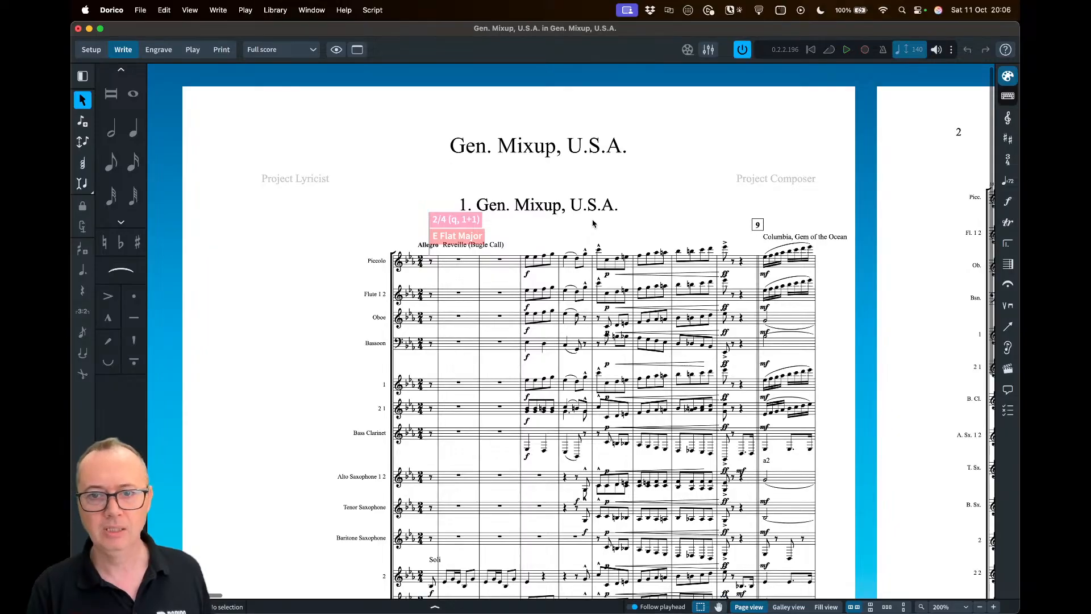
Examine the imported Gen. Mixup, U.S.A. full score, including instrument labels, staff layout and notation across the first pages
scroll(348, 333, "down", 5)
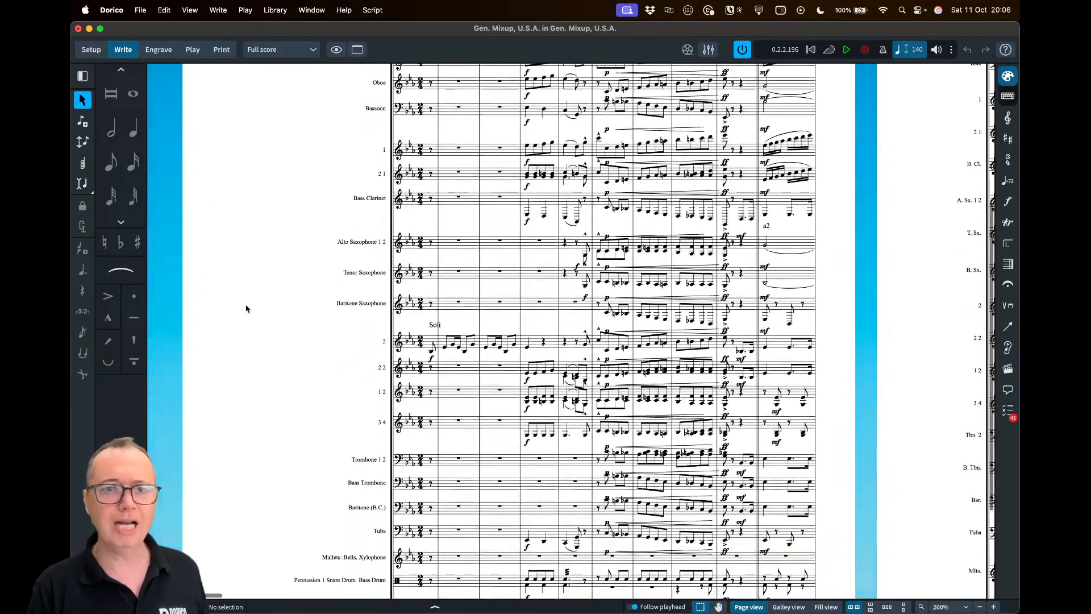
scroll(267, 268, "up", 4)
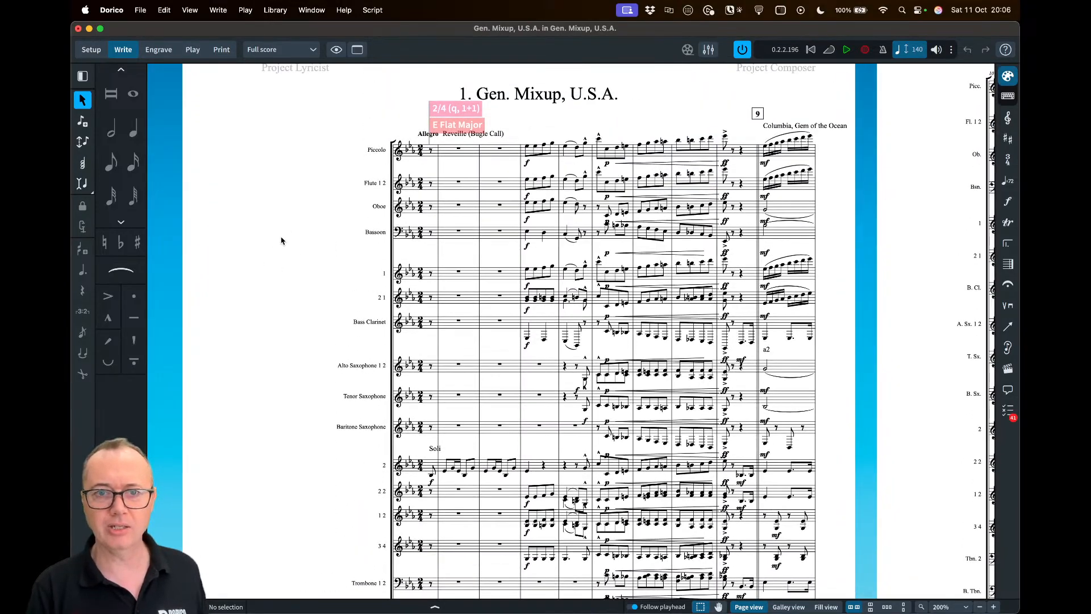
scroll(680, 166, "right", 10)
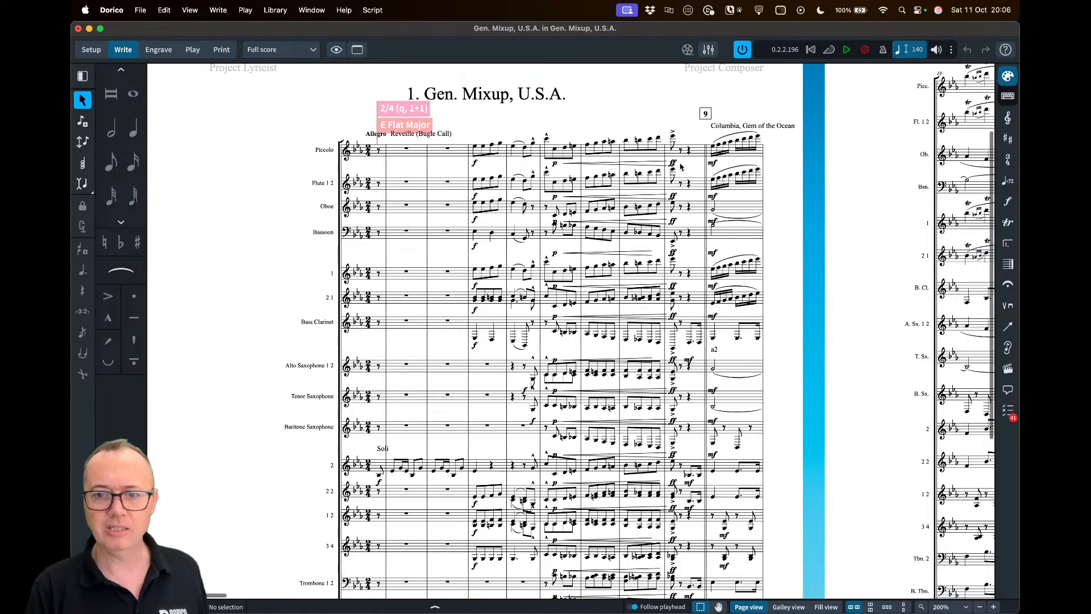
scroll(681, 166, "right", 8)
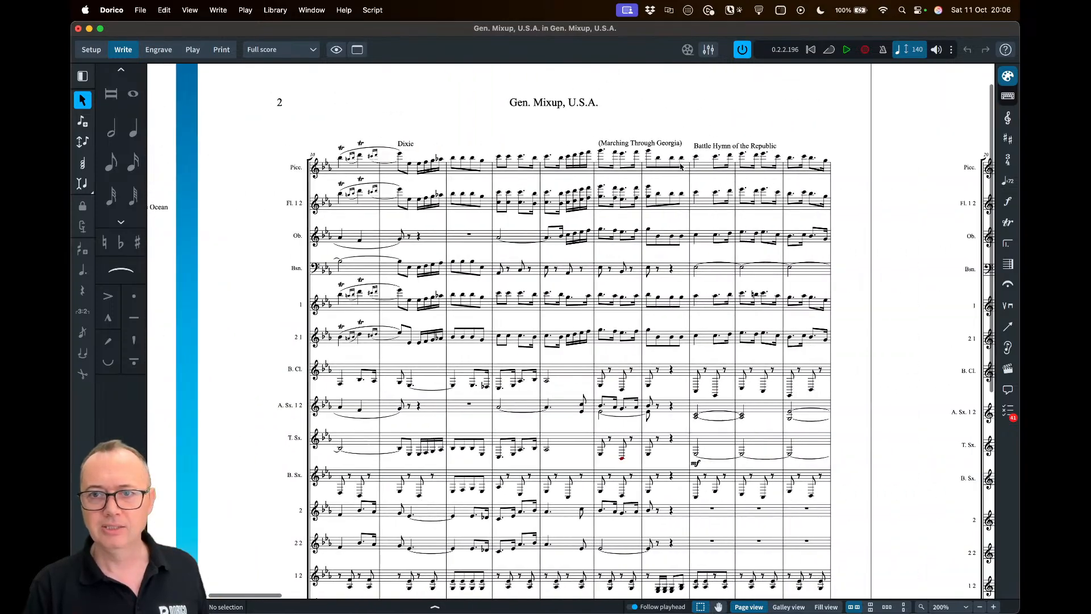
scroll(678, 164, "down", 5)
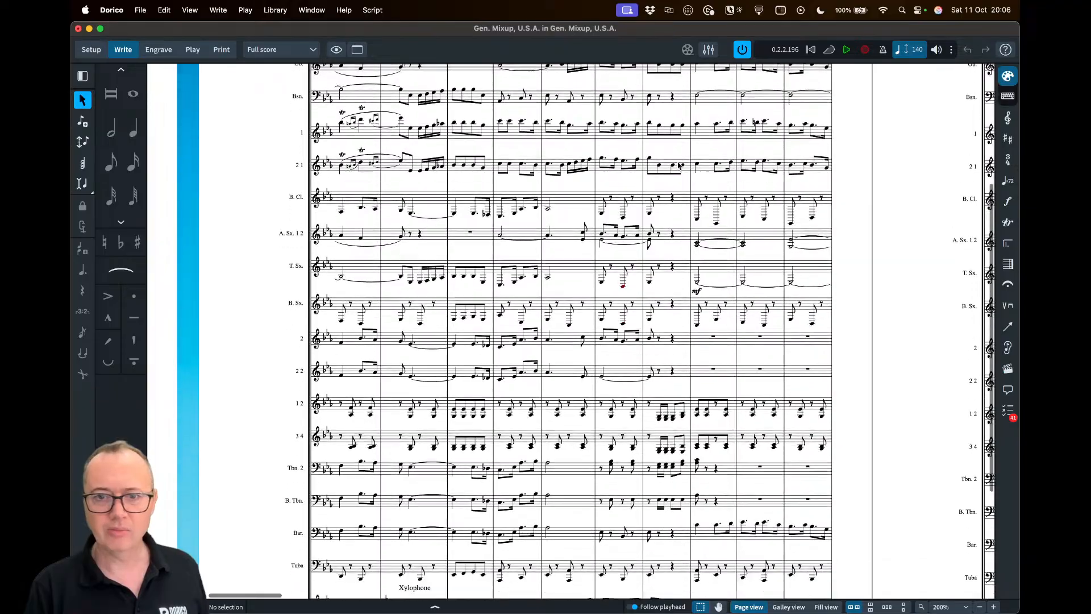
scroll(679, 165, "up", 4)
scroll(680, 166, "down", 4)
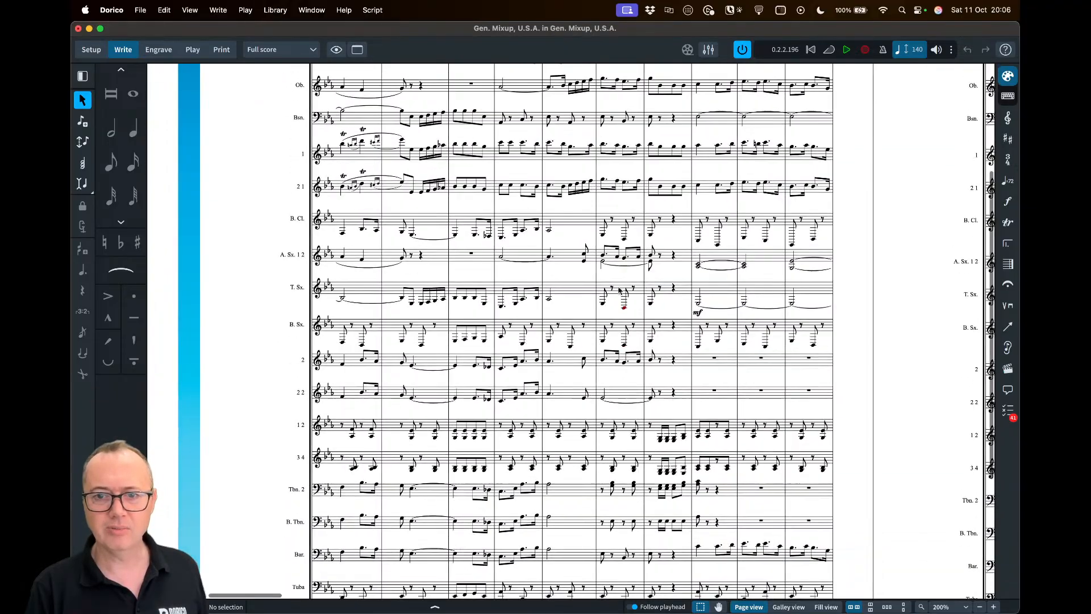
scroll(612, 320, "left", 10)
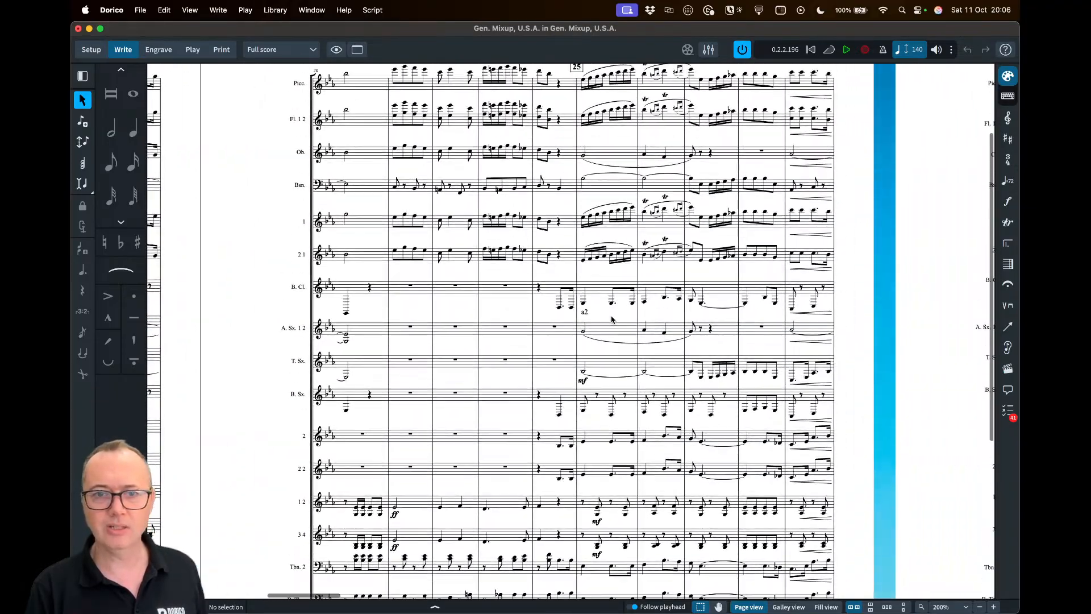
scroll(611, 319, "down", 3)
scroll(611, 320, "right", 15)
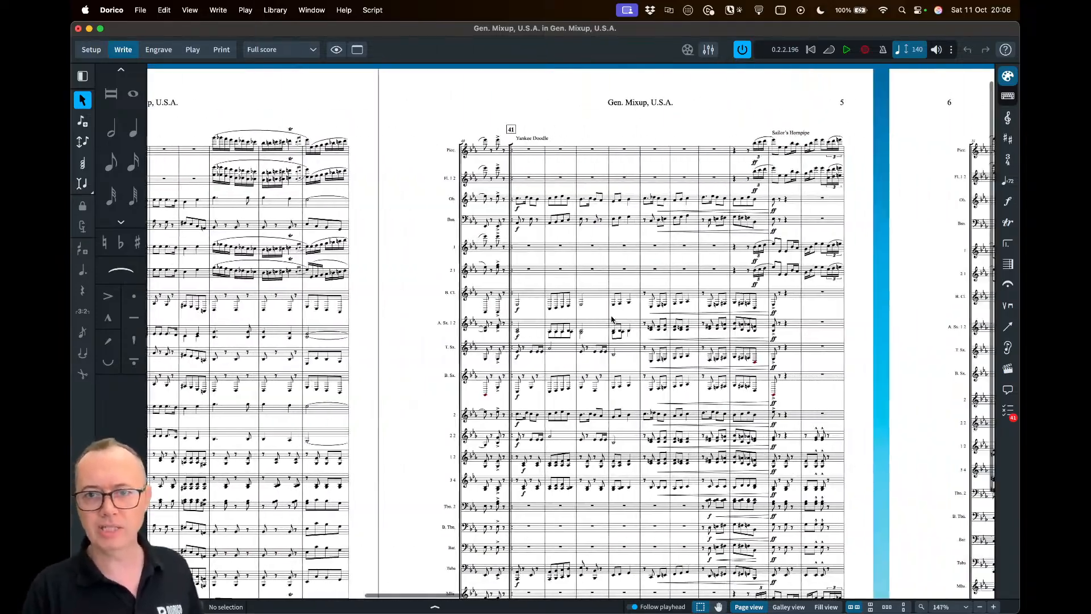
scroll(611, 320, "left", 20)
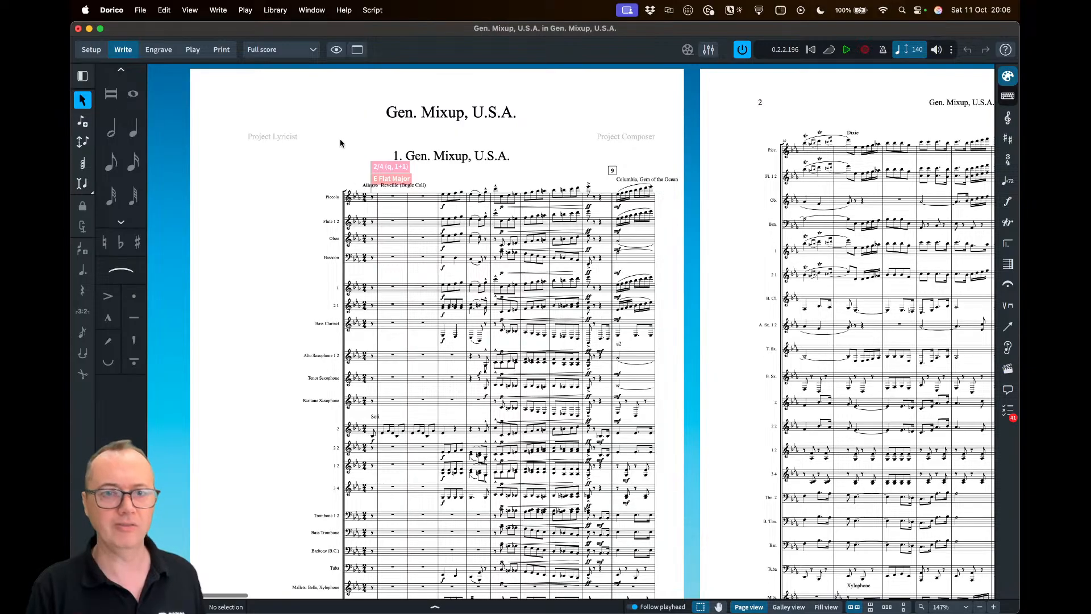
In the project info, copy the Project entries into the flow Gen. Mixup, U.S.A., apply them and close the dialog
left_click(140, 10)
left_click(161, 225)
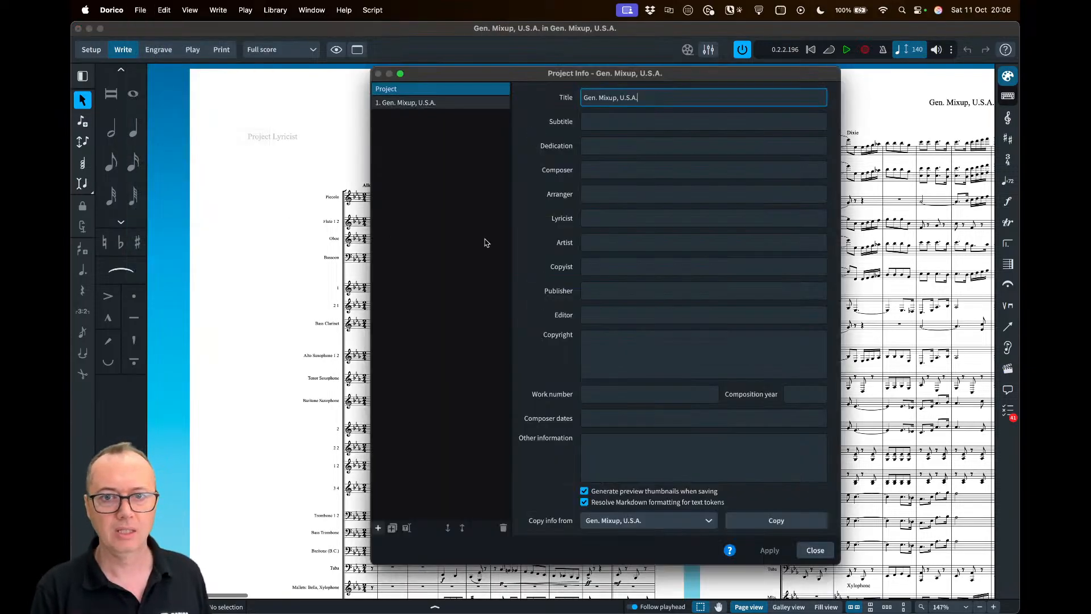
left_click(475, 104)
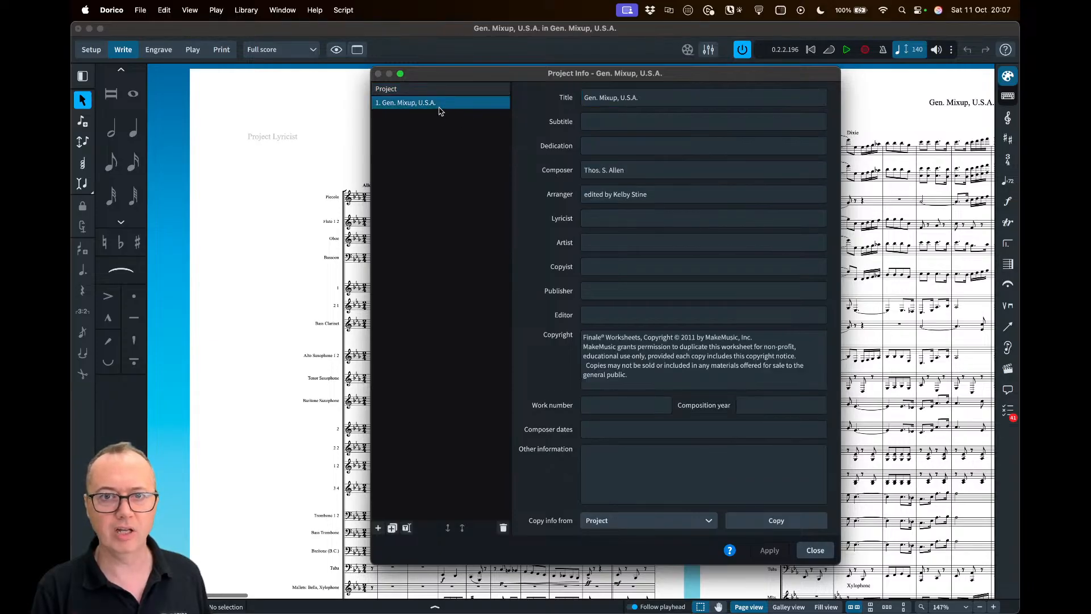
left_click(759, 520)
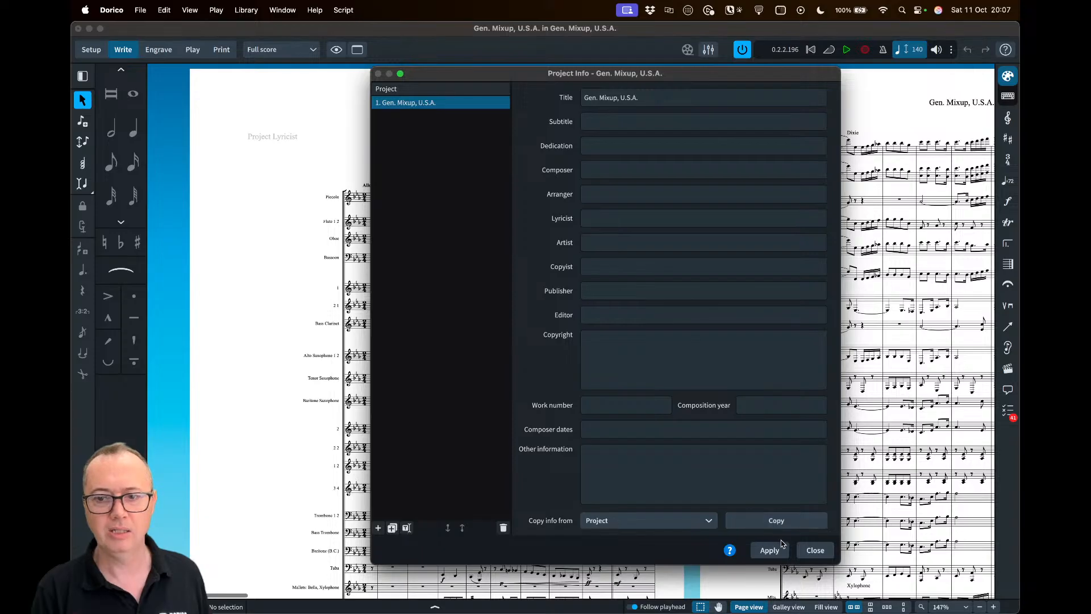
left_click(769, 550)
left_click(815, 550)
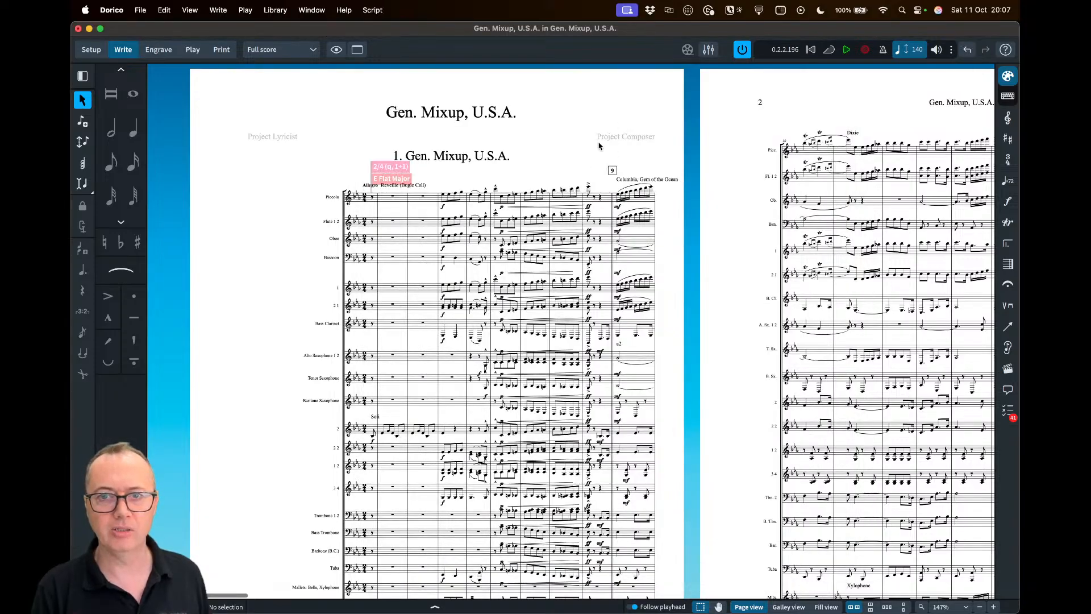
Reopen the project info and compare the entries of Project with those of the Gen. Mixup, U.S.A. flow
key("super+i")
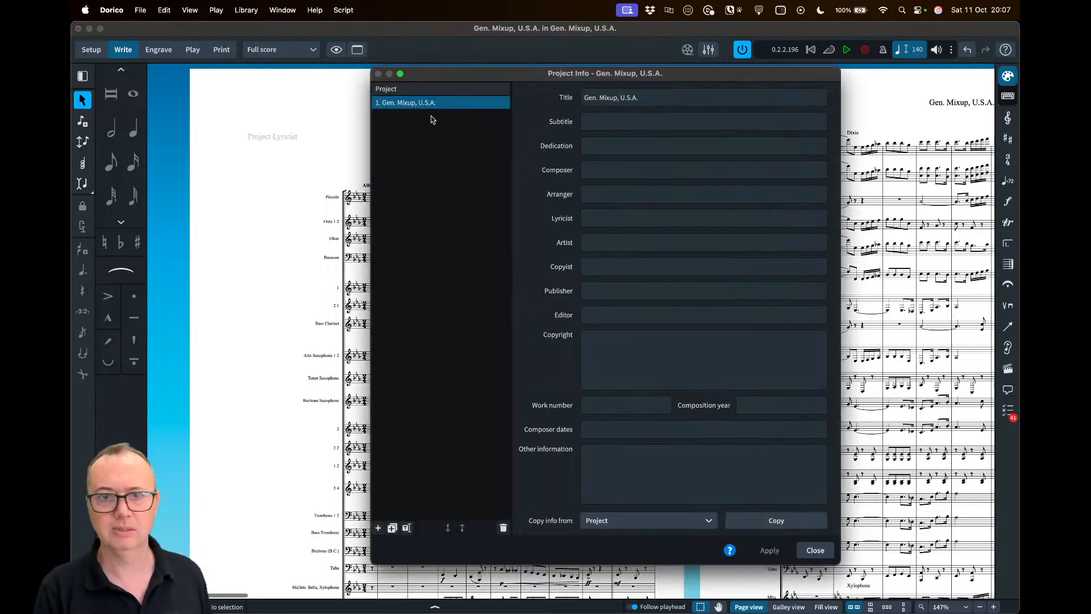
left_click(420, 90)
left_click(421, 103)
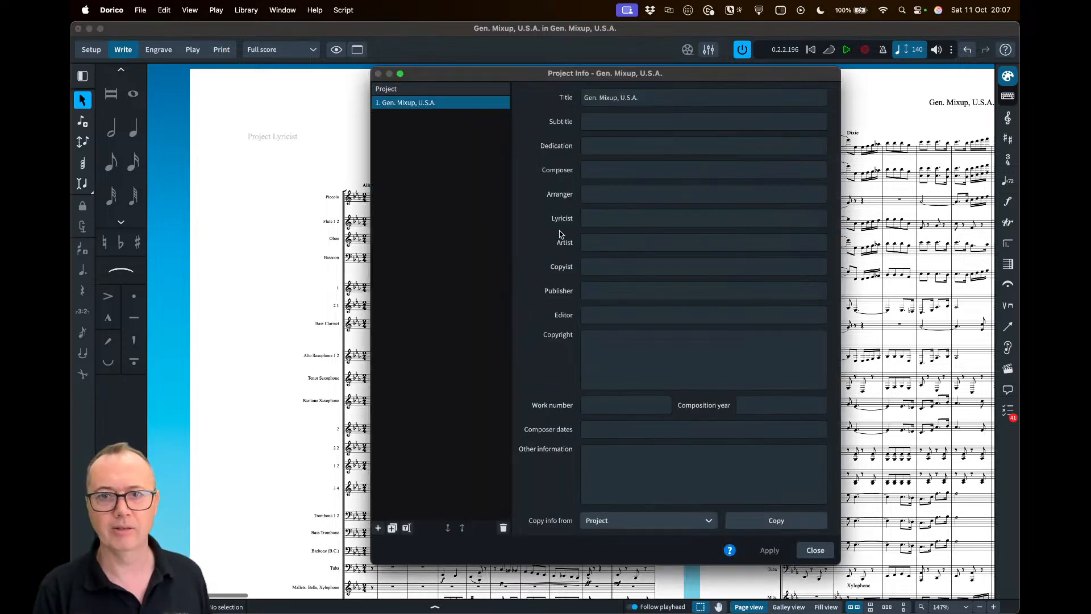
left_click(413, 89)
left_click(414, 103)
left_click(415, 91)
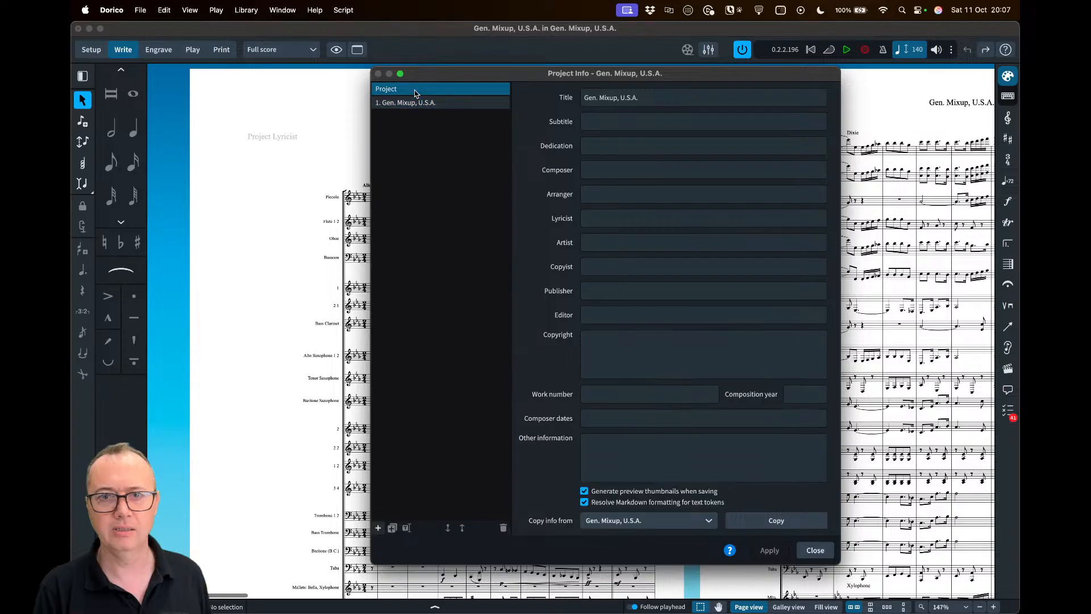
left_click(417, 103)
left_click(785, 519)
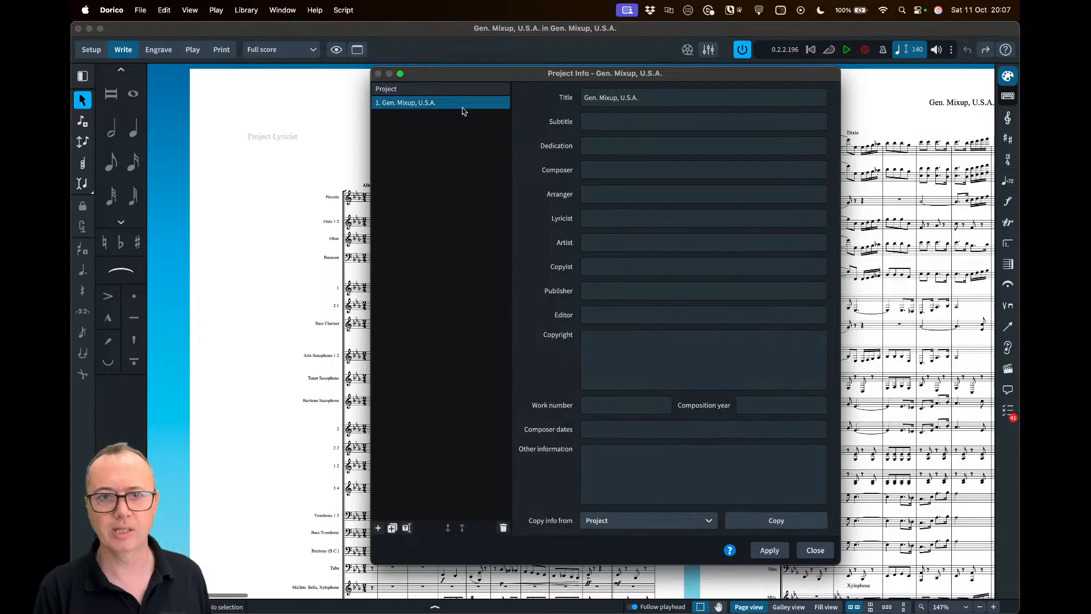
left_click(446, 91)
left_click(454, 103)
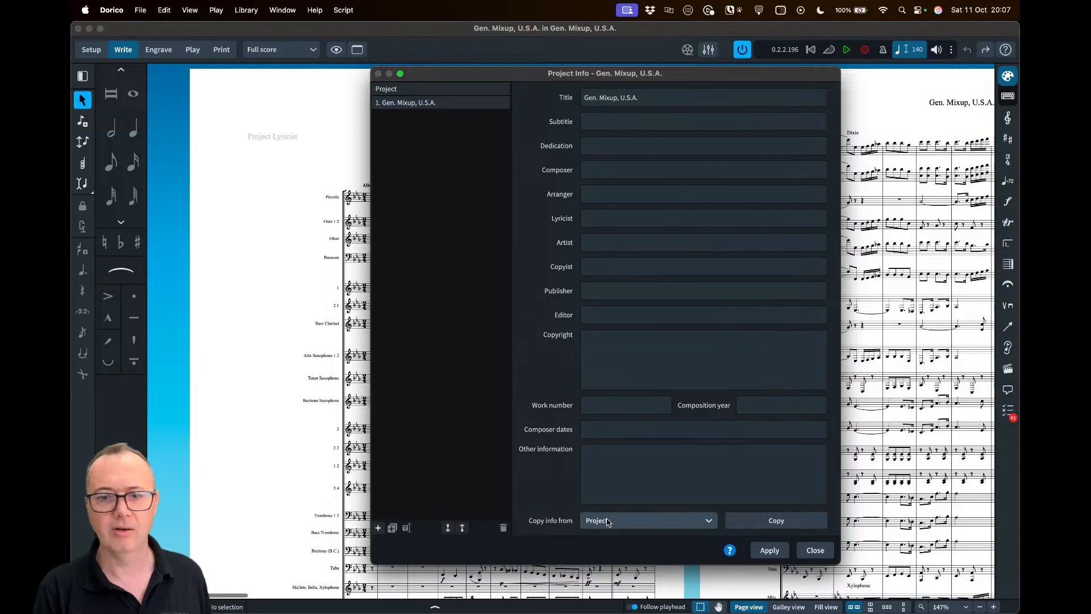
left_click(815, 551)
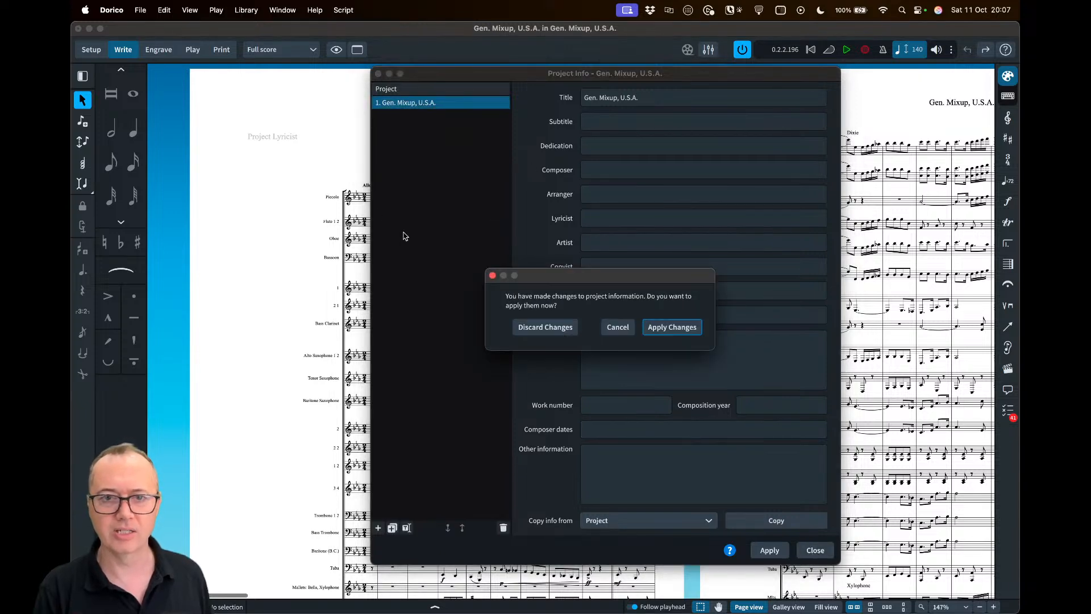
left_click(543, 328)
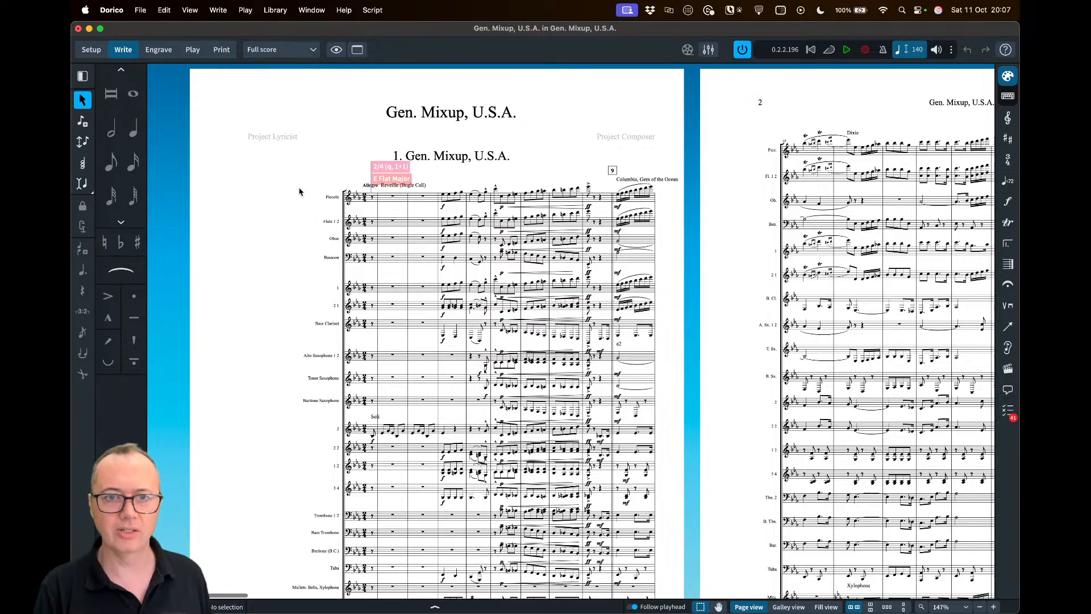
In the project info, copy the Gen. Mixup, U.S.A. flow's entries into Project, apply them and close the dialog
key("super+shift+i")
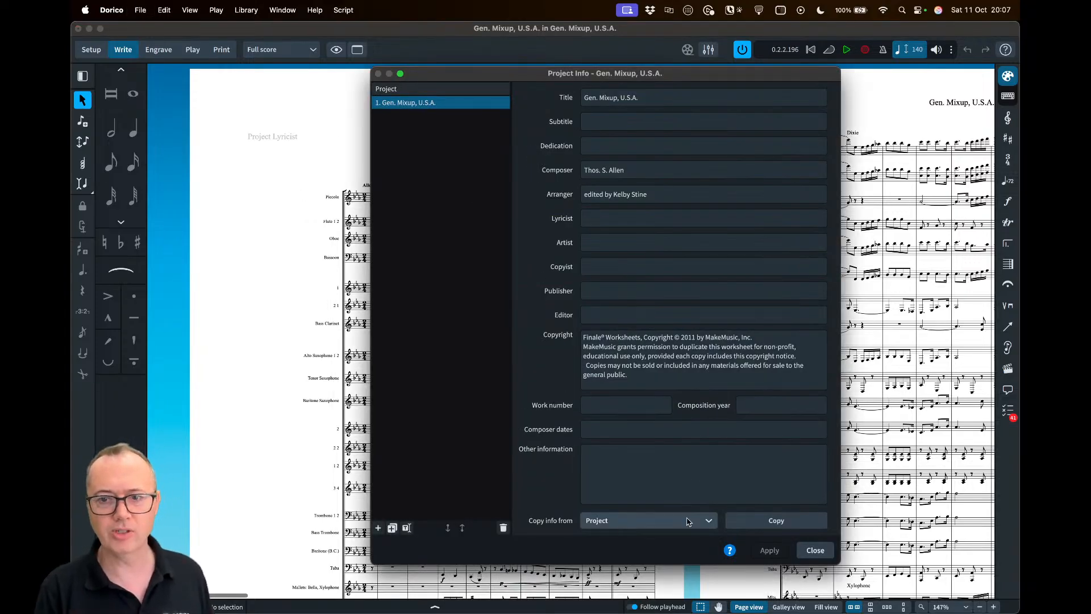
left_click(434, 92)
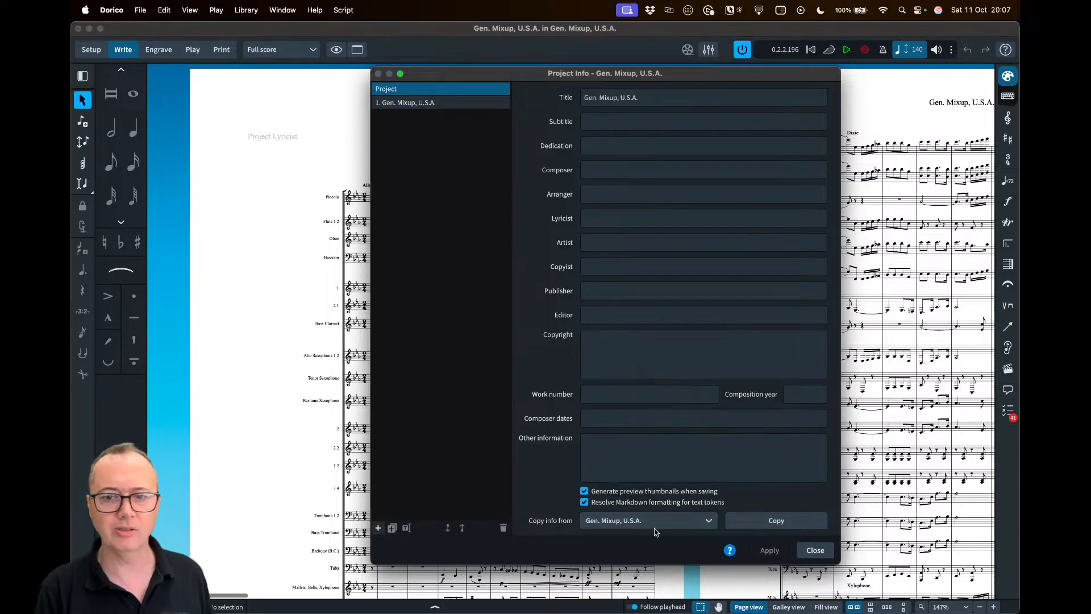
left_click(764, 521)
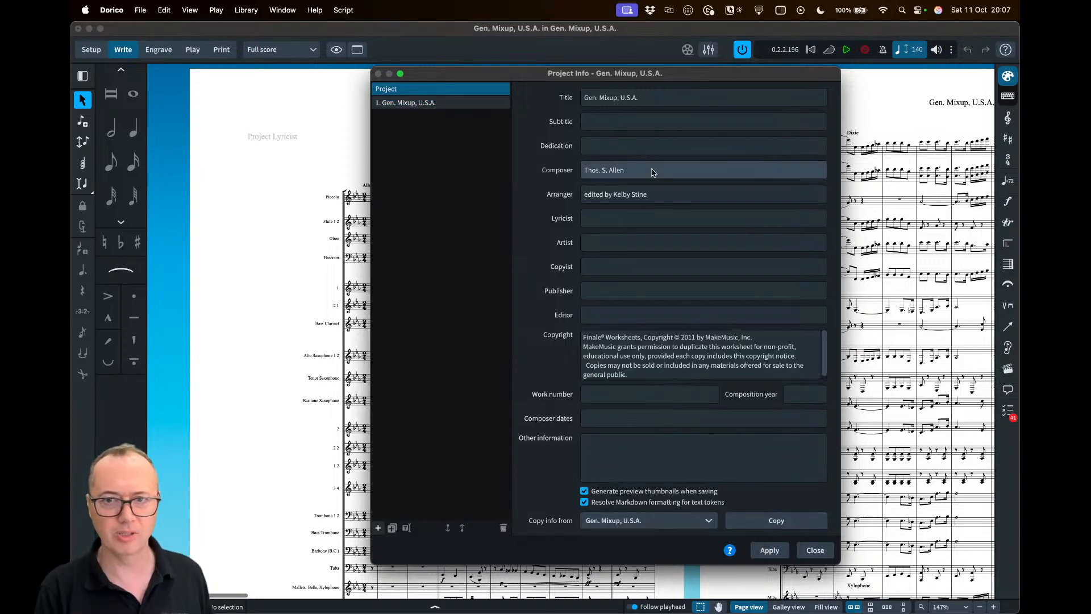
left_click(815, 549)
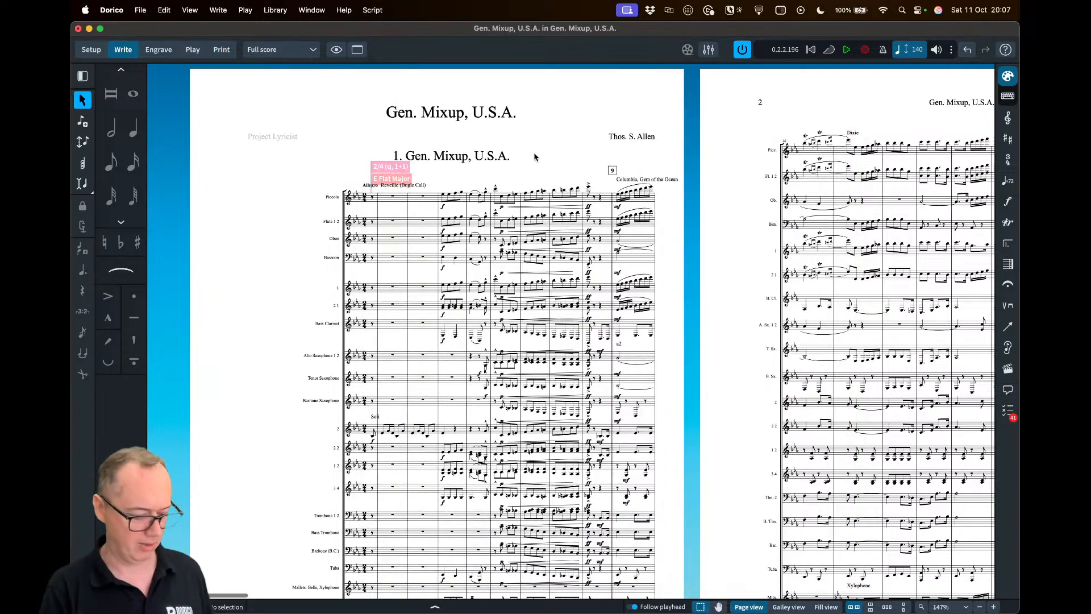
In the full score's layout options, set Show flow headings to Never, apply, check the page size and close the dialog
key("super+shift+l")
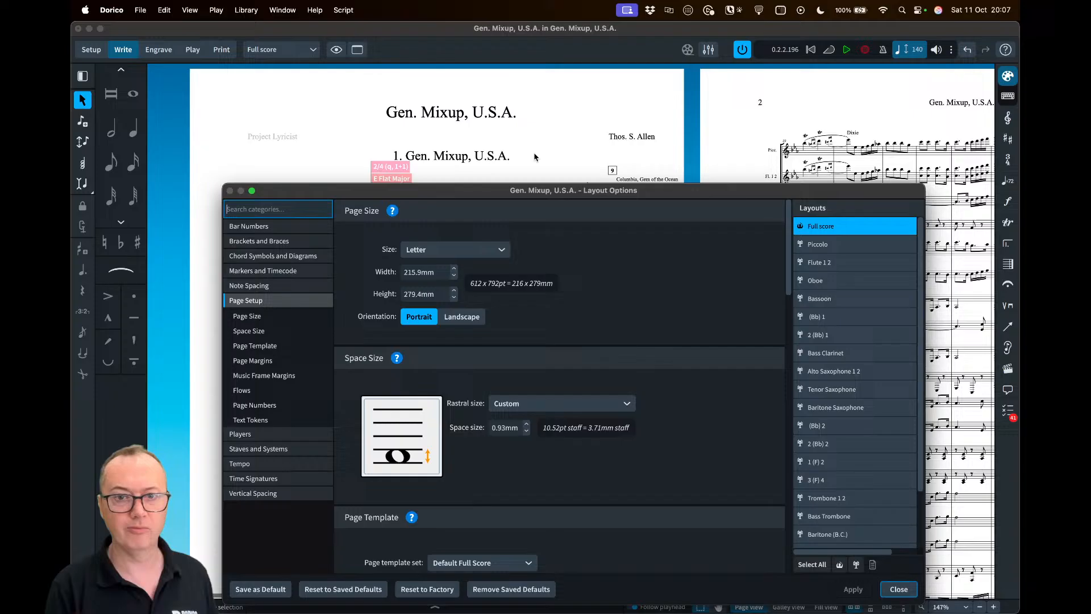
left_click(256, 390)
left_click(497, 353)
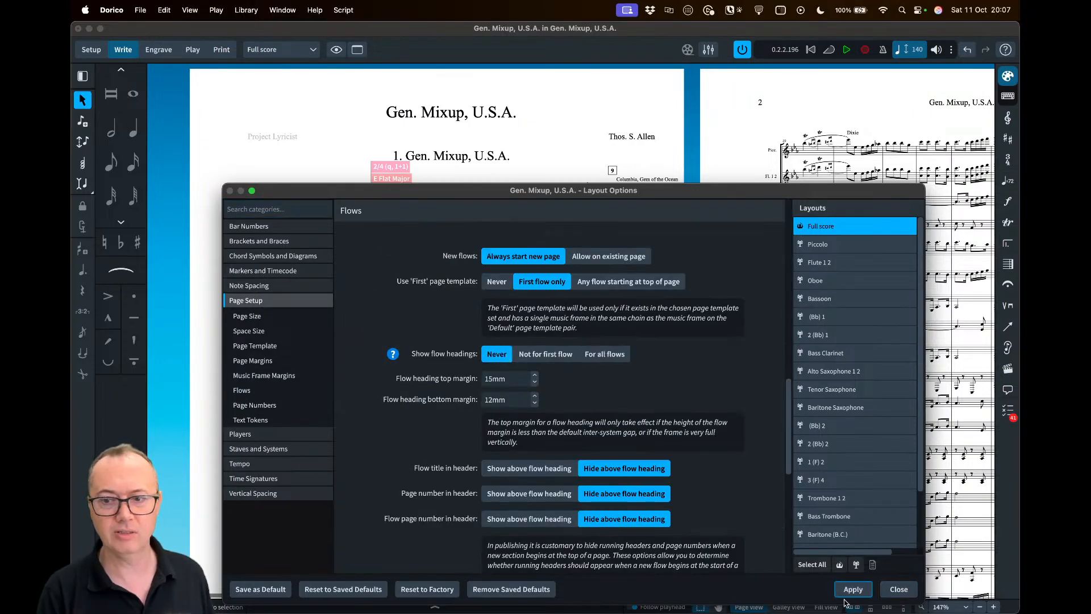
left_click(851, 593)
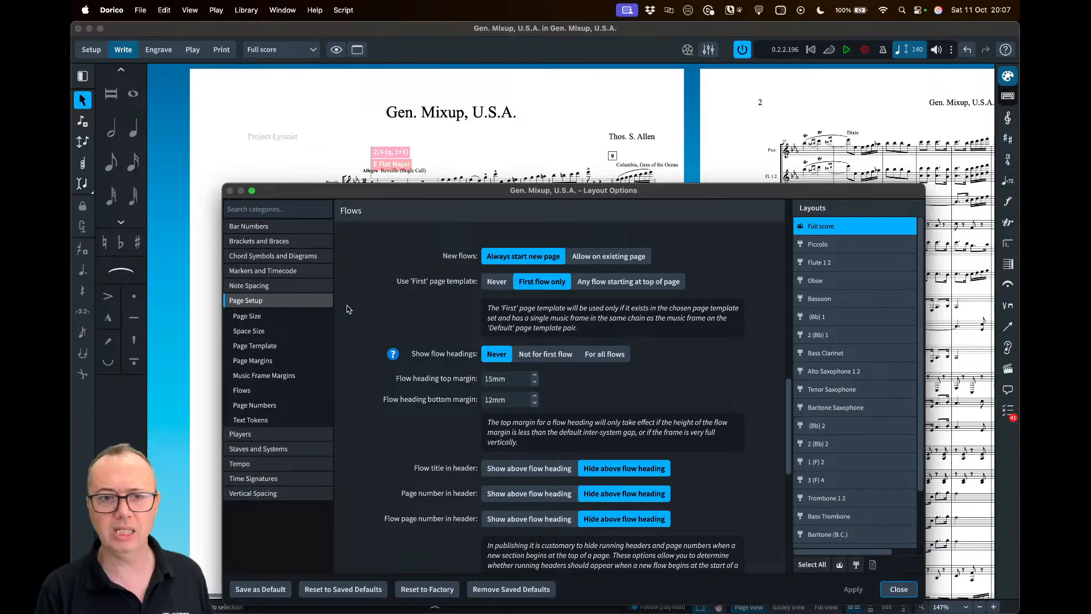
left_click(246, 316)
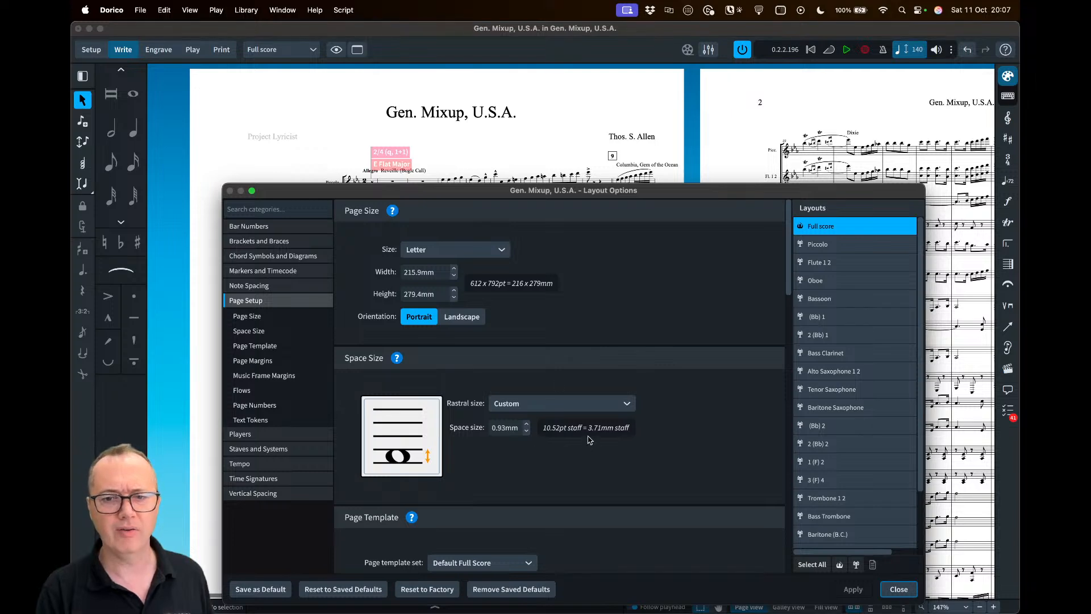
left_click(896, 589)
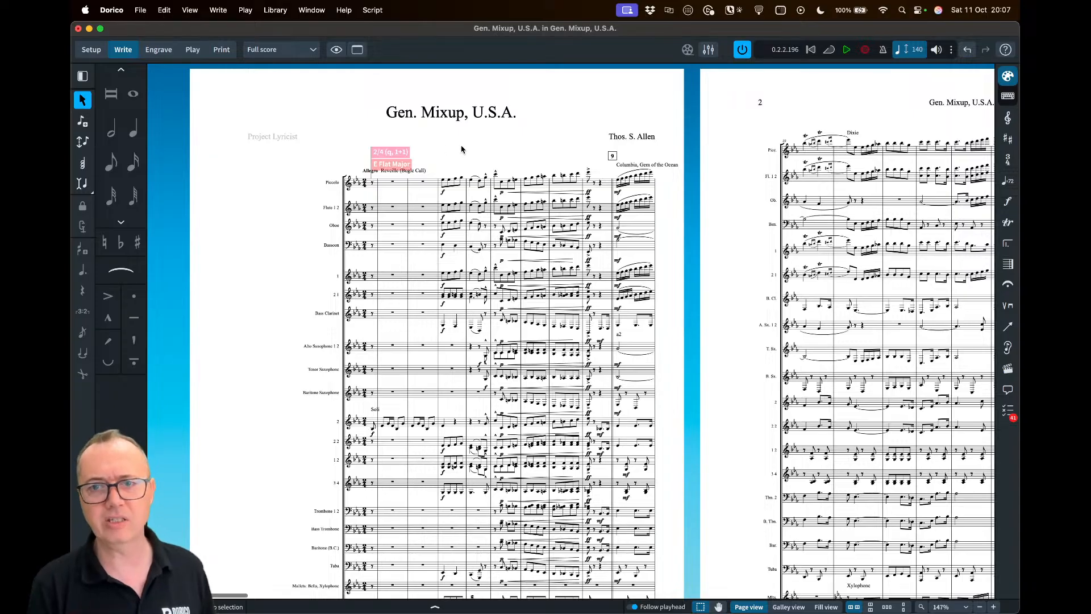
Try to set the full score's left page margin to 12.69 mm and its right page margin to 1.5"
scroll(461, 149, "down", 5)
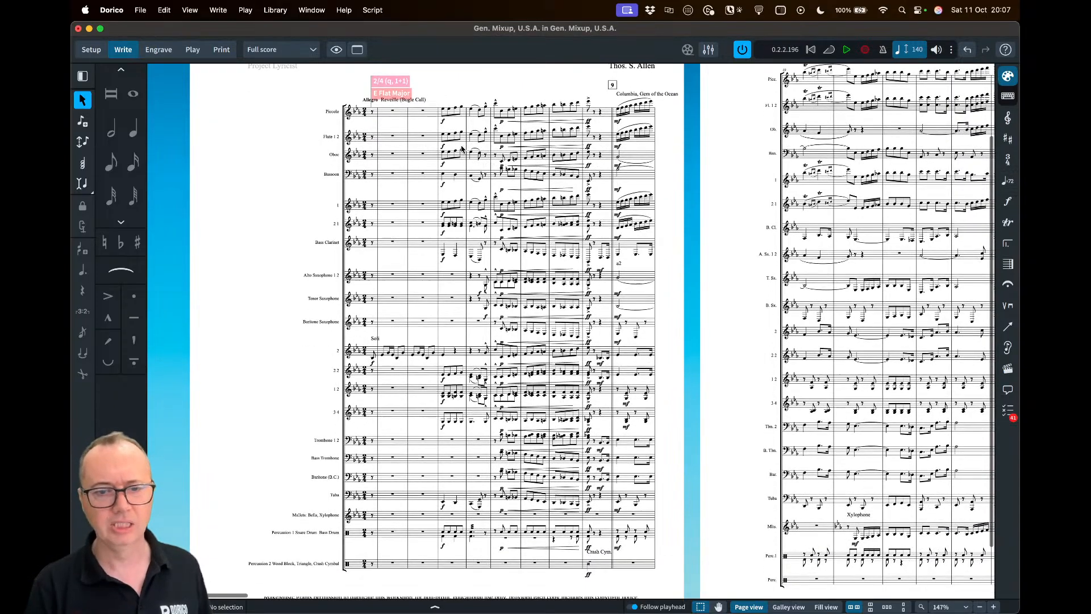
scroll(359, 309, "up", 4)
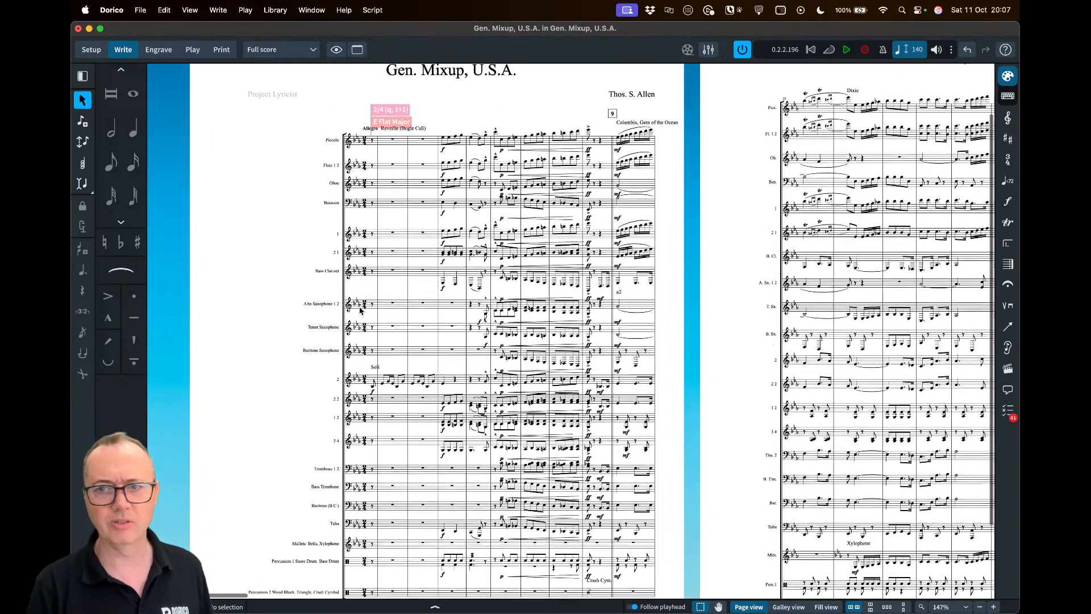
scroll(282, 539, "down", 8)
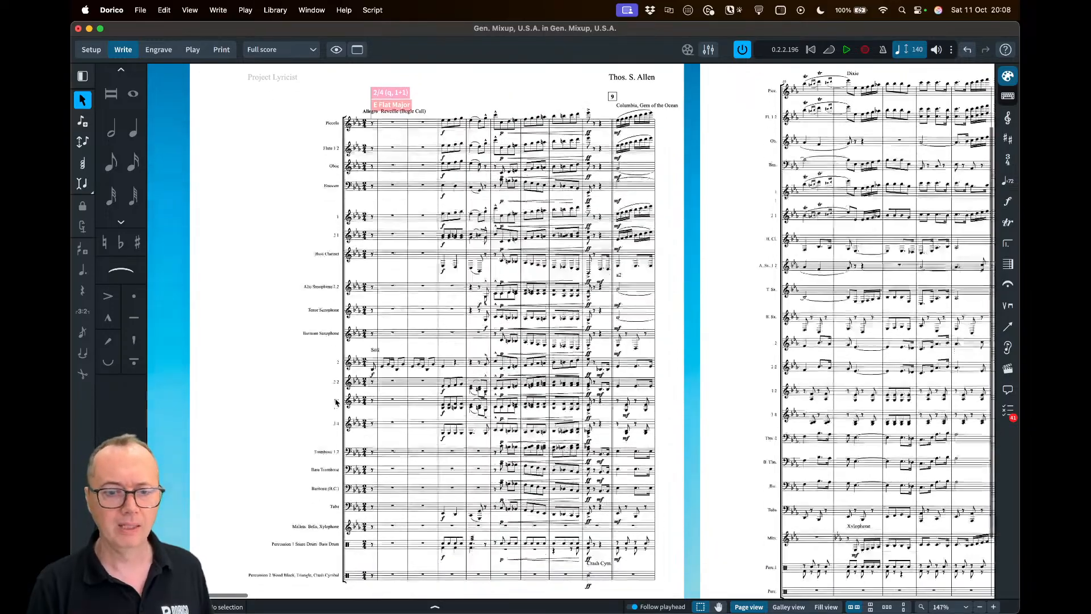
scroll(262, 505, "up", 5)
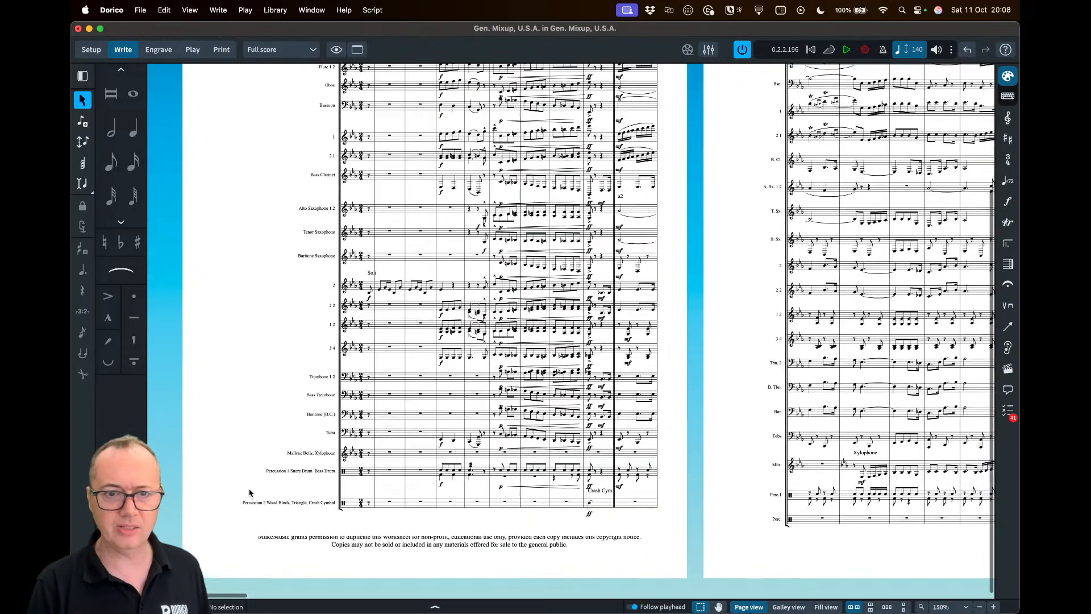
scroll(249, 492, "down", 1)
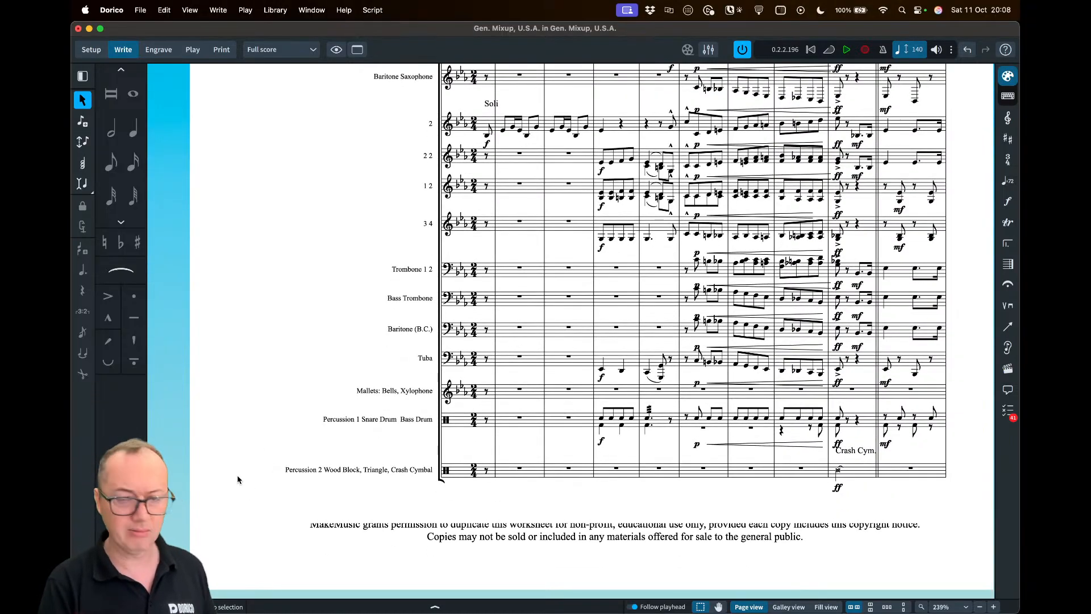
key("super+shift+l")
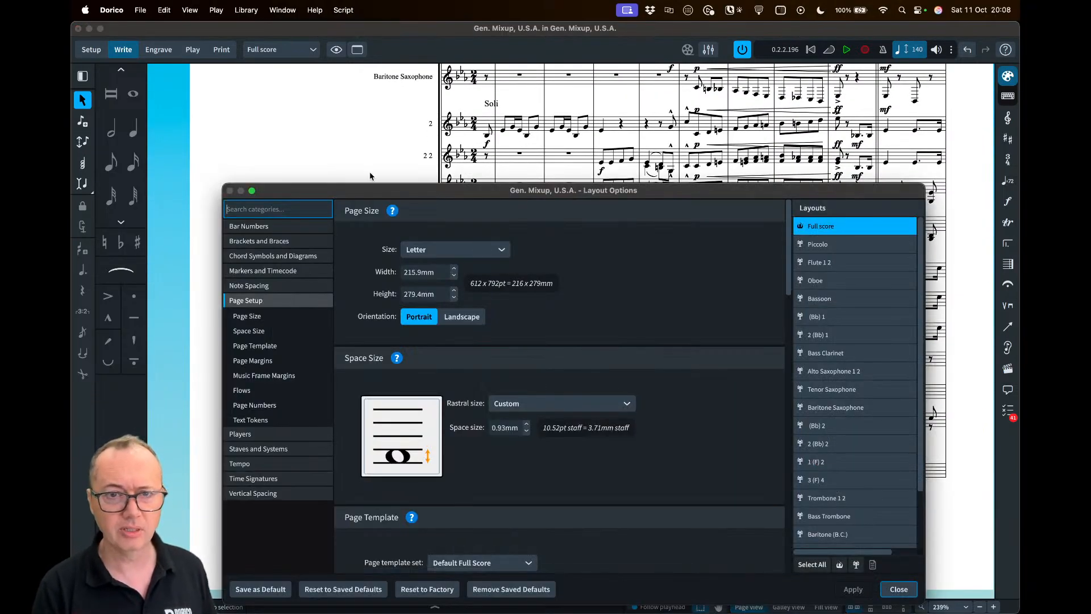
left_click_drag(372, 191, 385, 72)
scroll(634, 359, "down", 5)
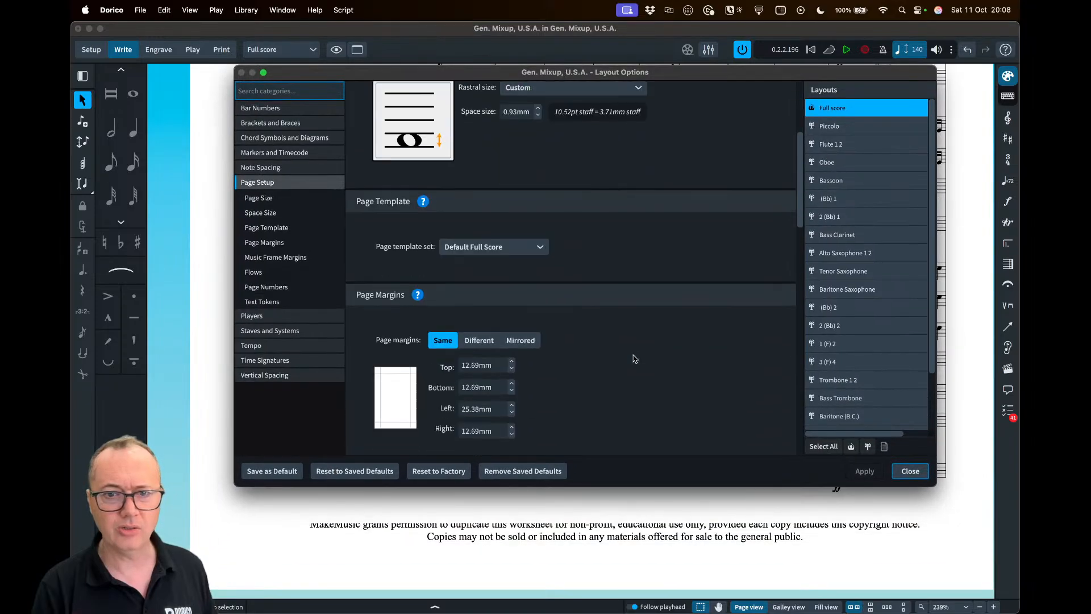
double_click(500, 312)
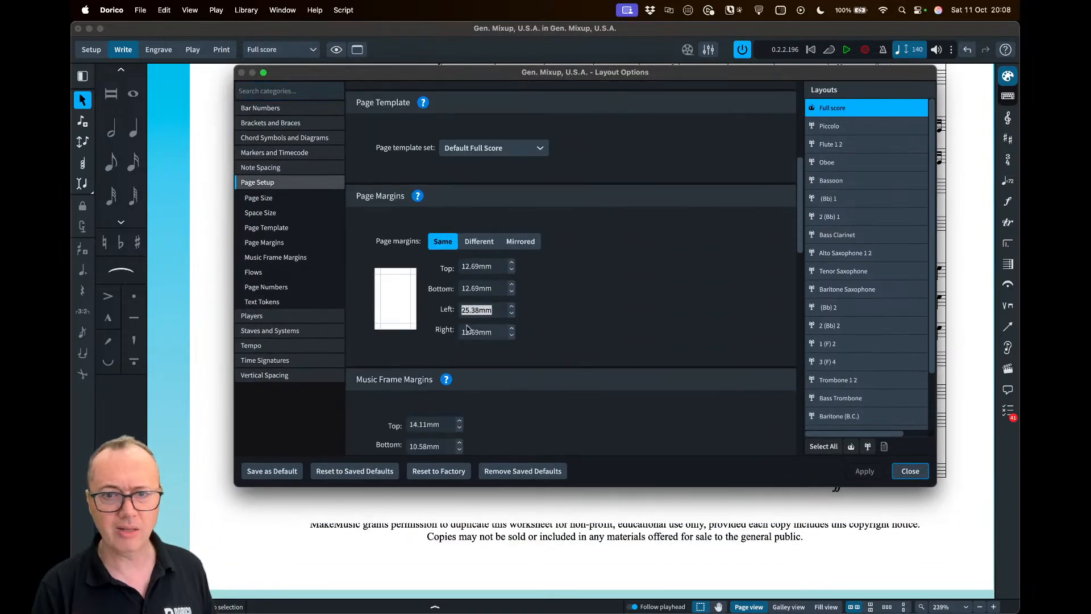
type("12.69")
key("Tab")
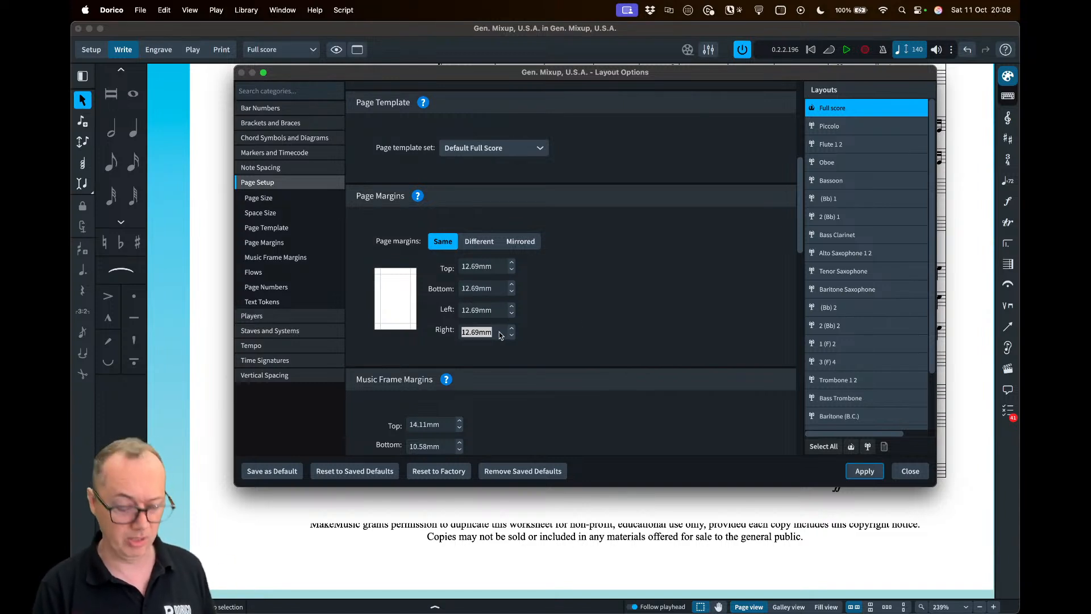
type("1.5")
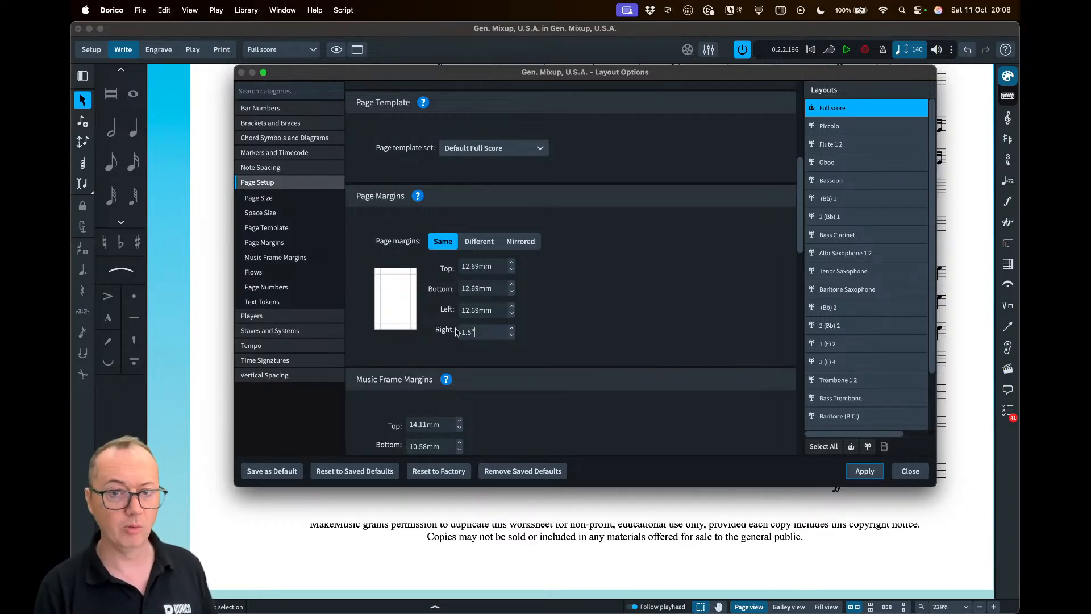
key("Return")
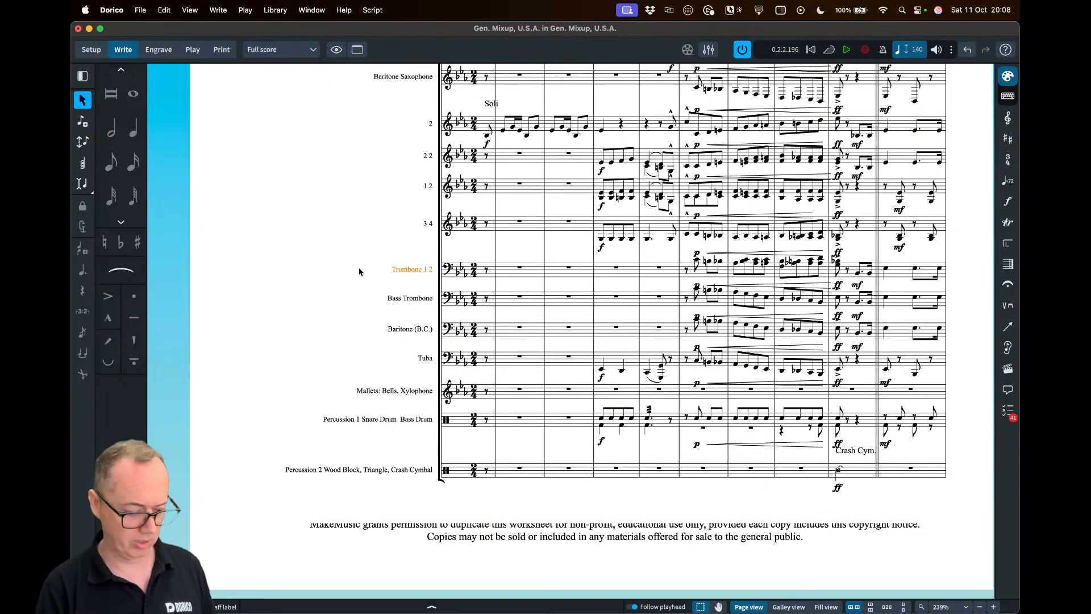
Set the full score's left page margin to 12.69 mm in the layout options and apply the change
key("super+shift+l")
scroll(608, 318, "down", 5)
scroll(607, 315, "down", 3)
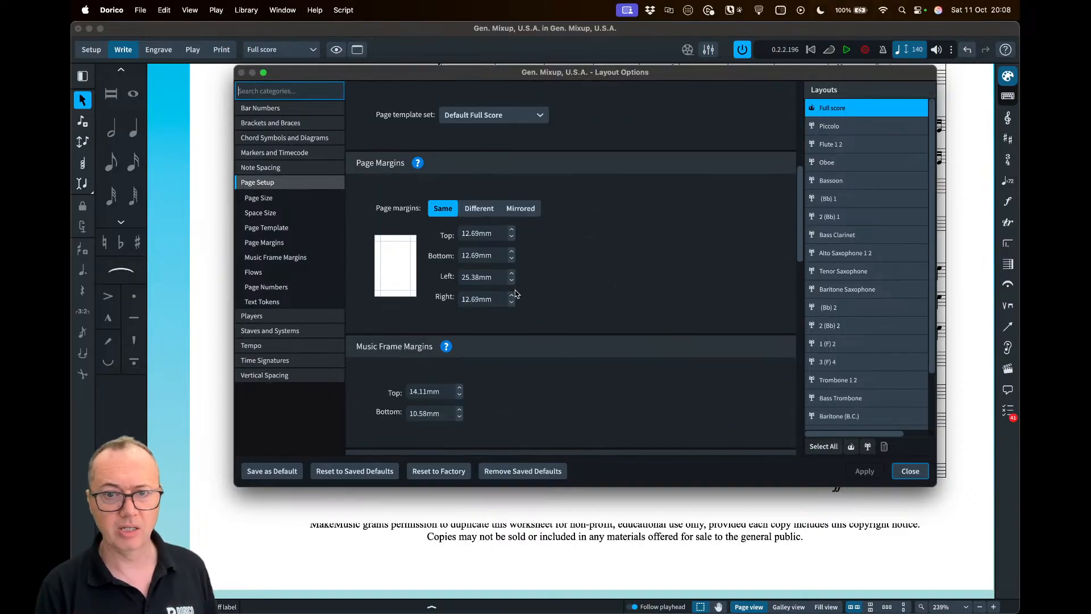
double_click(480, 277)
type("12.69")
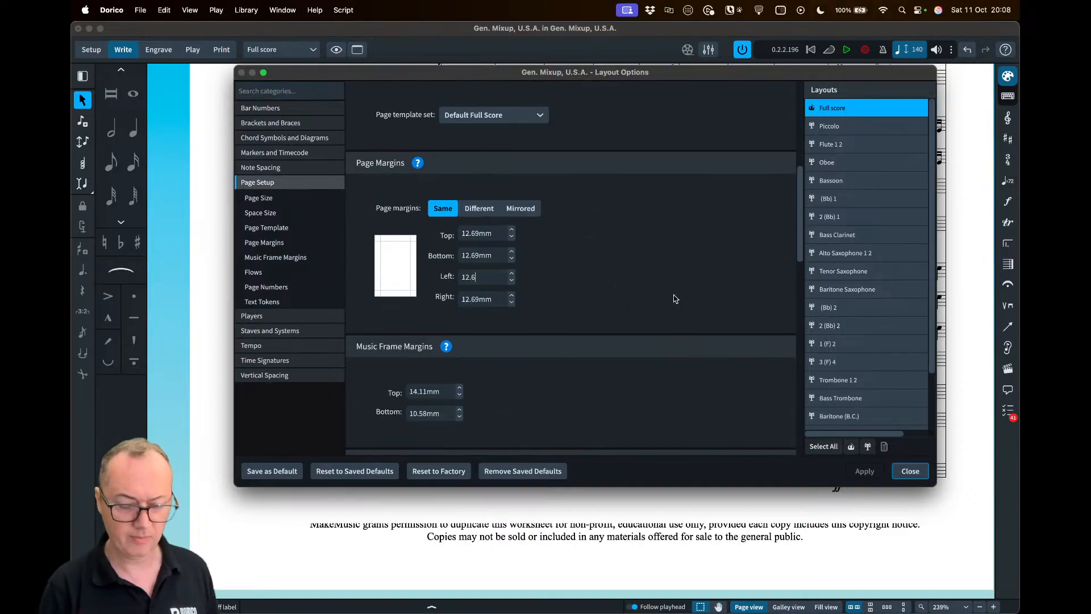
key("Tab")
left_click(910, 471)
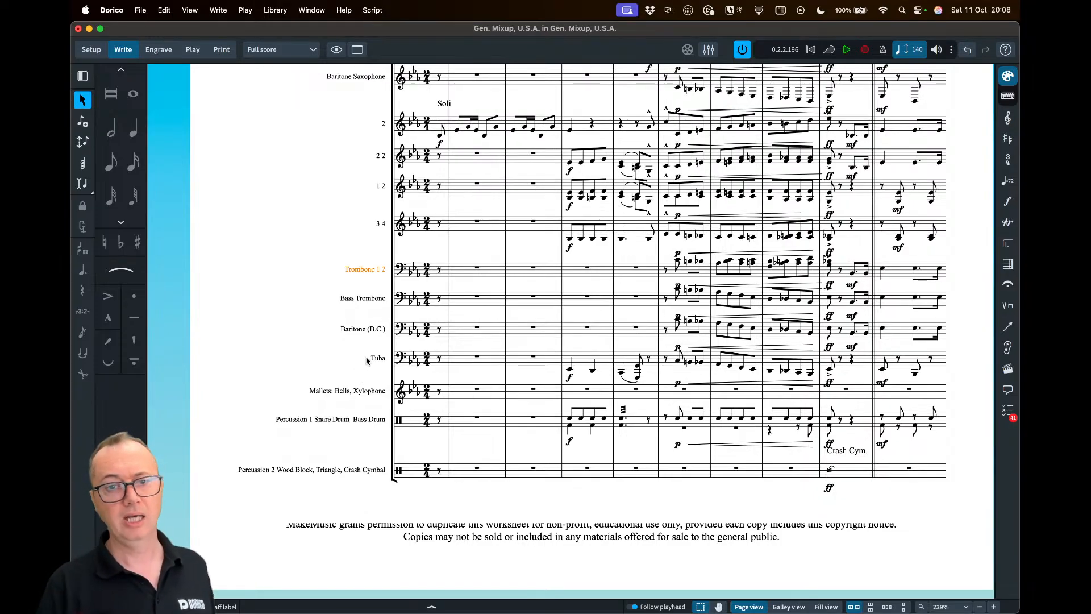
Split the Percussion 2 full instrument name onto four lines: Percussion 2, Wood Block, Triangle and Crash Cymbal, and accept the change
scroll(347, 355, "up", 5)
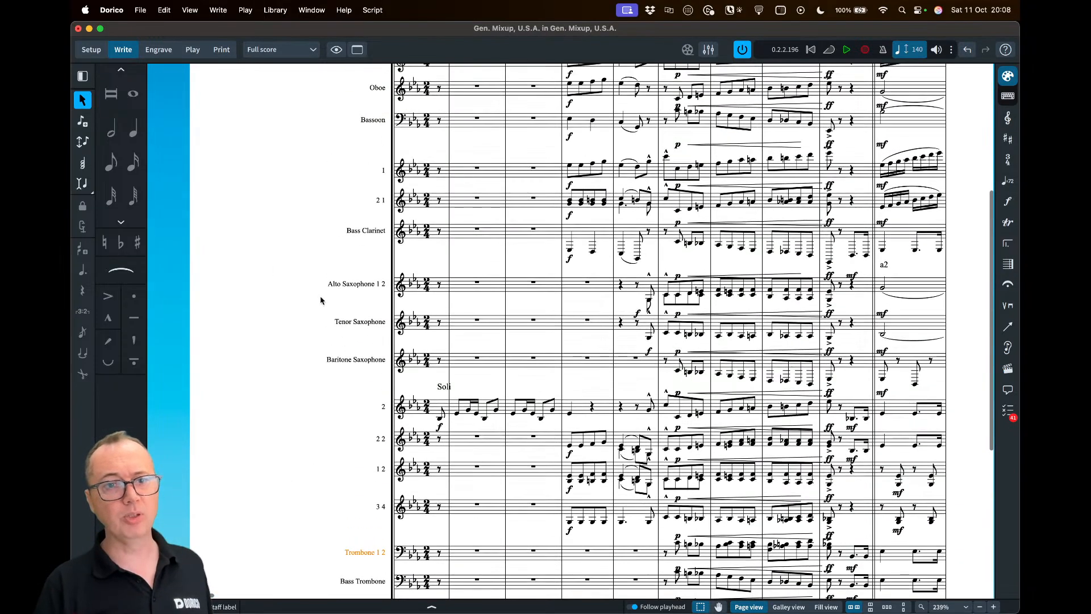
scroll(335, 403, "down", 5)
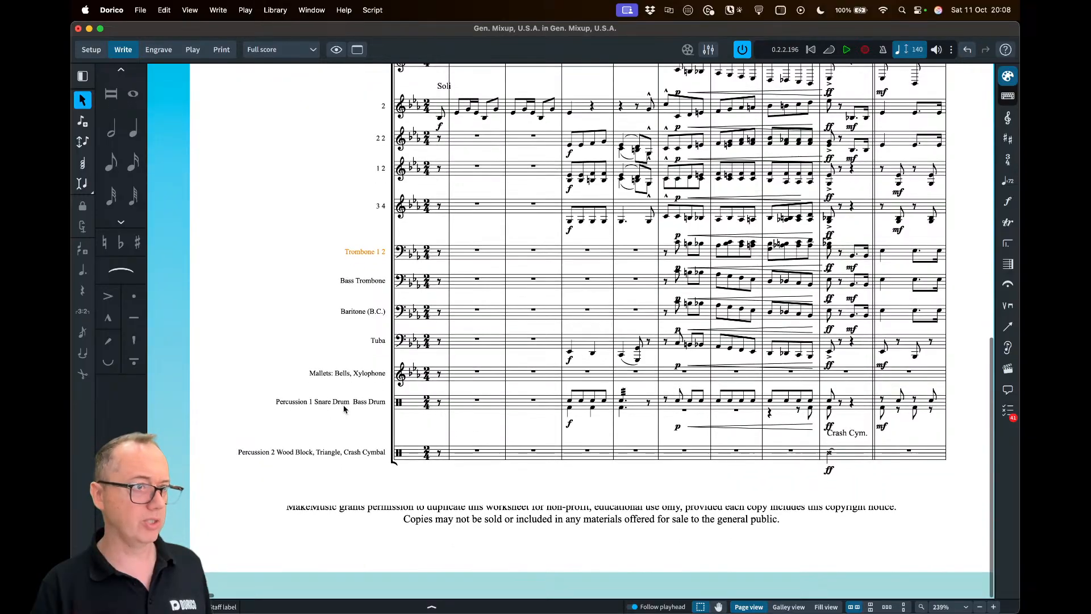
key("Return")
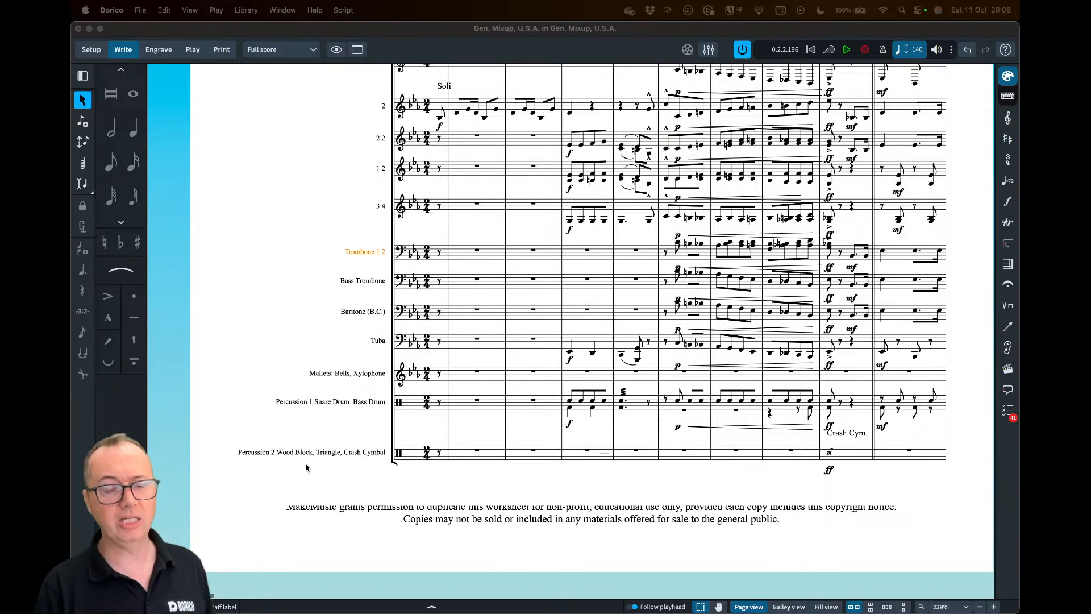
left_click(359, 453)
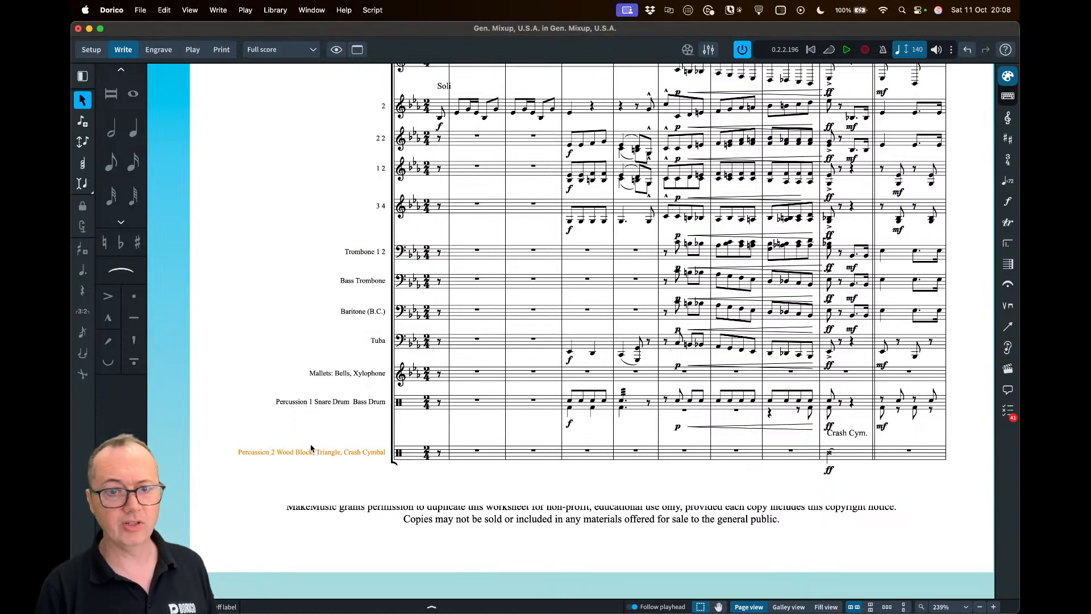
double_click(337, 457)
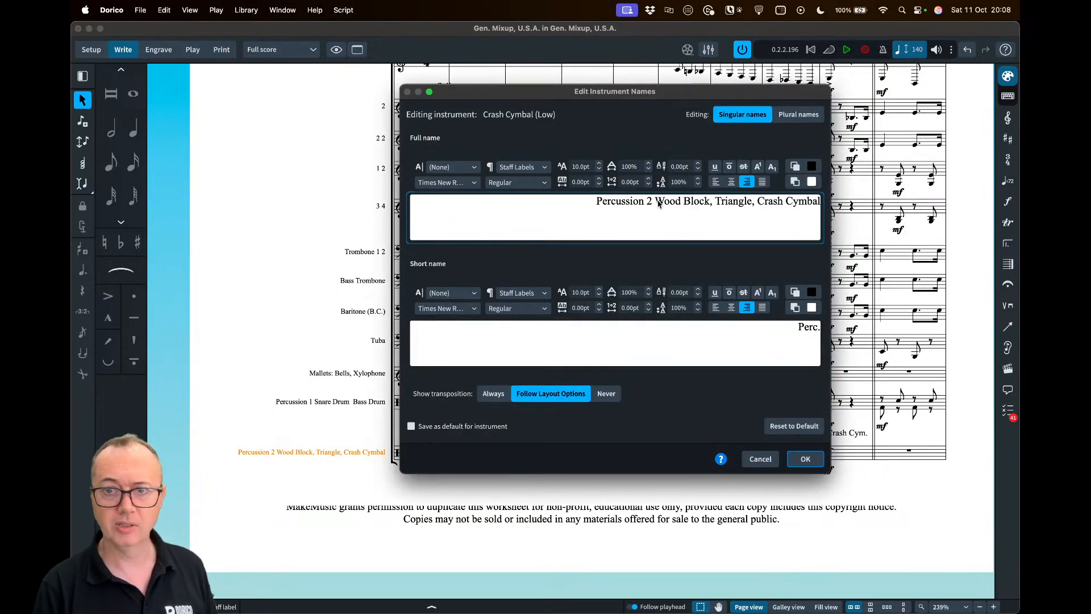
key("Return")
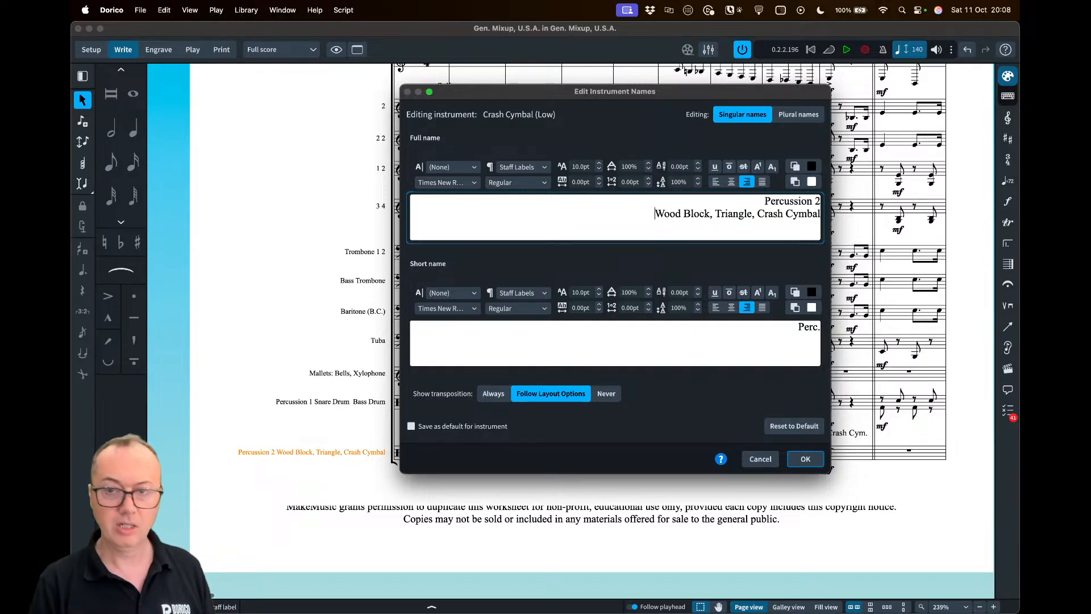
left_click(716, 215)
key("Return")
key("Return")
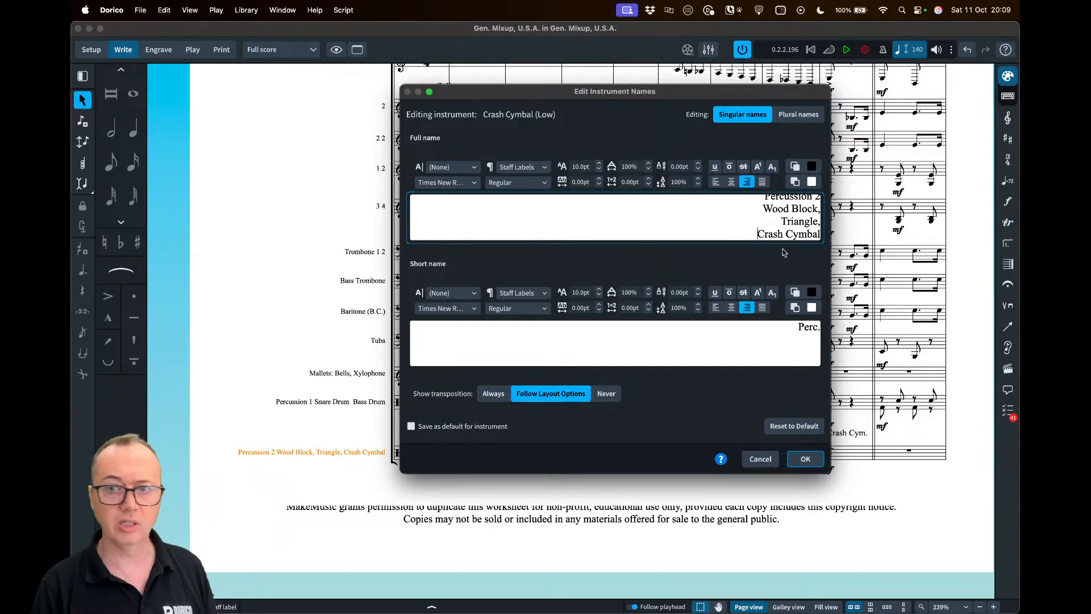
triple_click(760, 214)
left_click(772, 213)
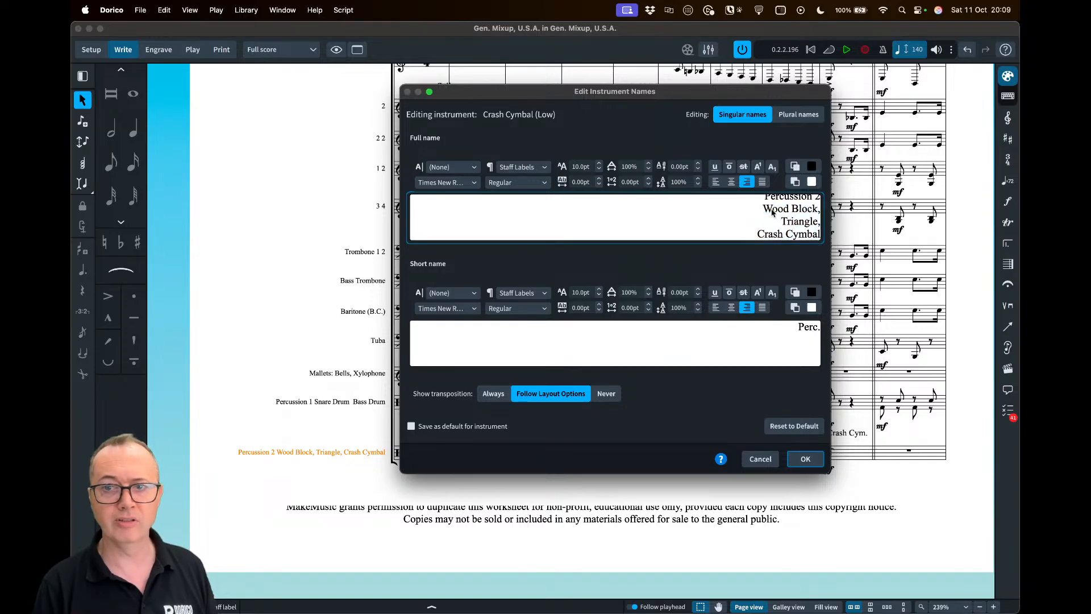
left_click(797, 459)
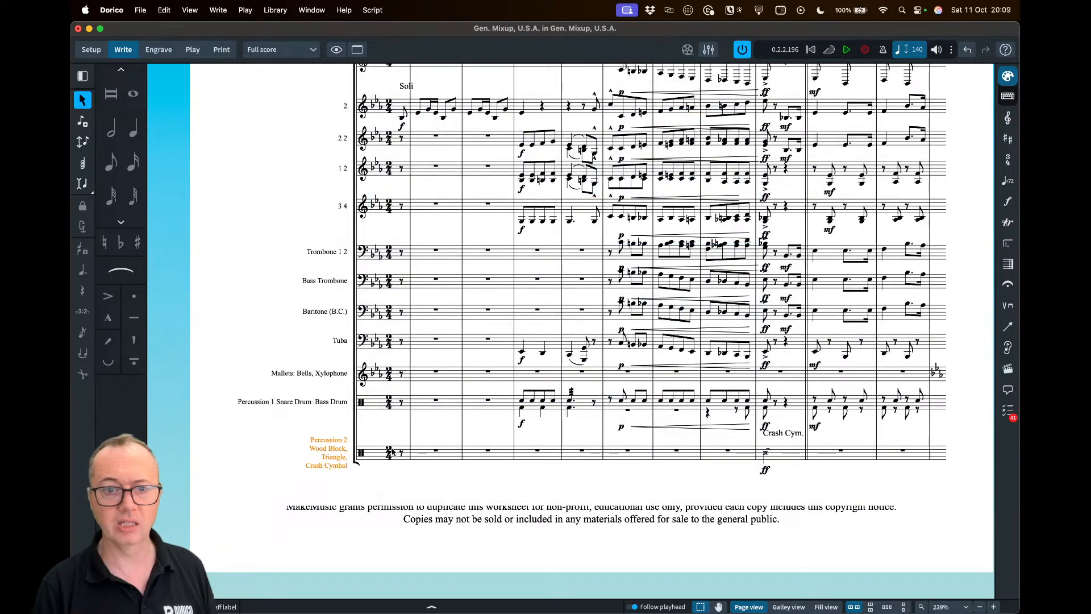
Split the Percussion 1 full instrument name onto three lines: Percussion 1, Snare Drum and Bass Drum, and accept the change
double_click(299, 405)
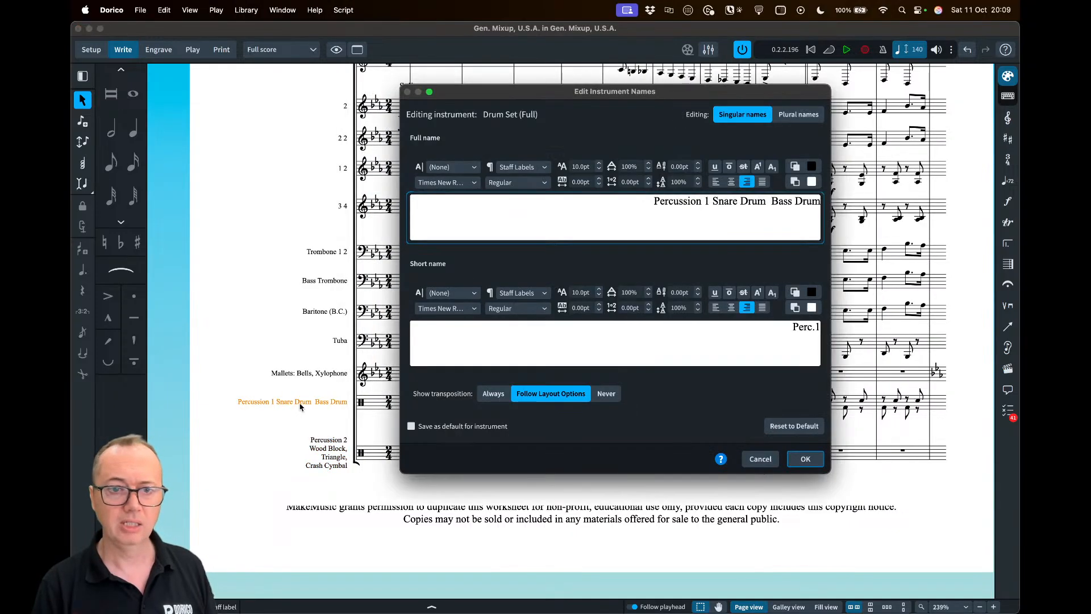
left_click(714, 206)
key("Return")
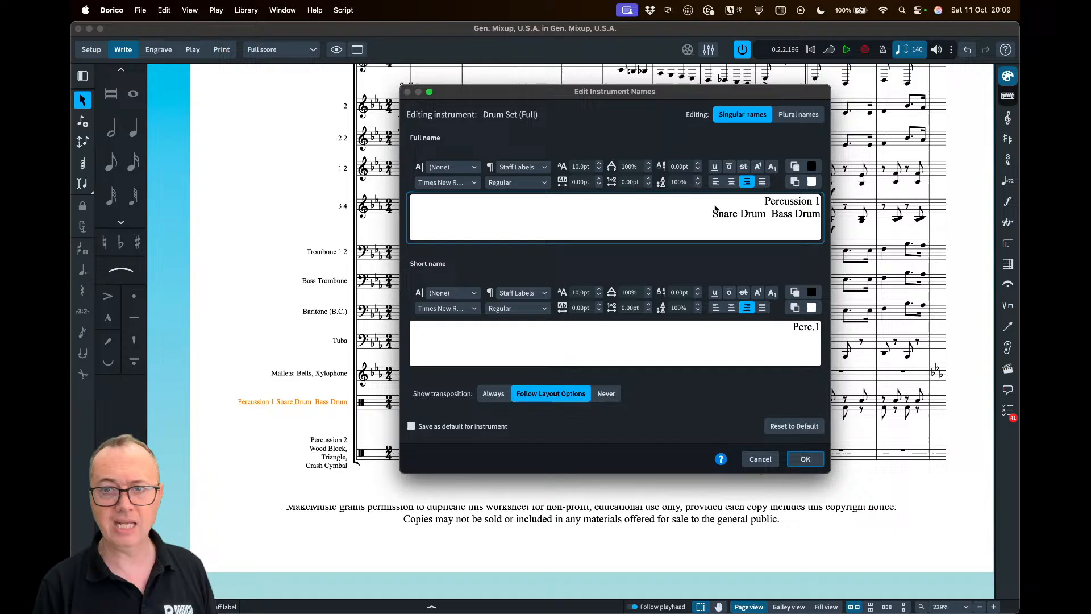
left_click(772, 214)
key("Return")
left_click(805, 459)
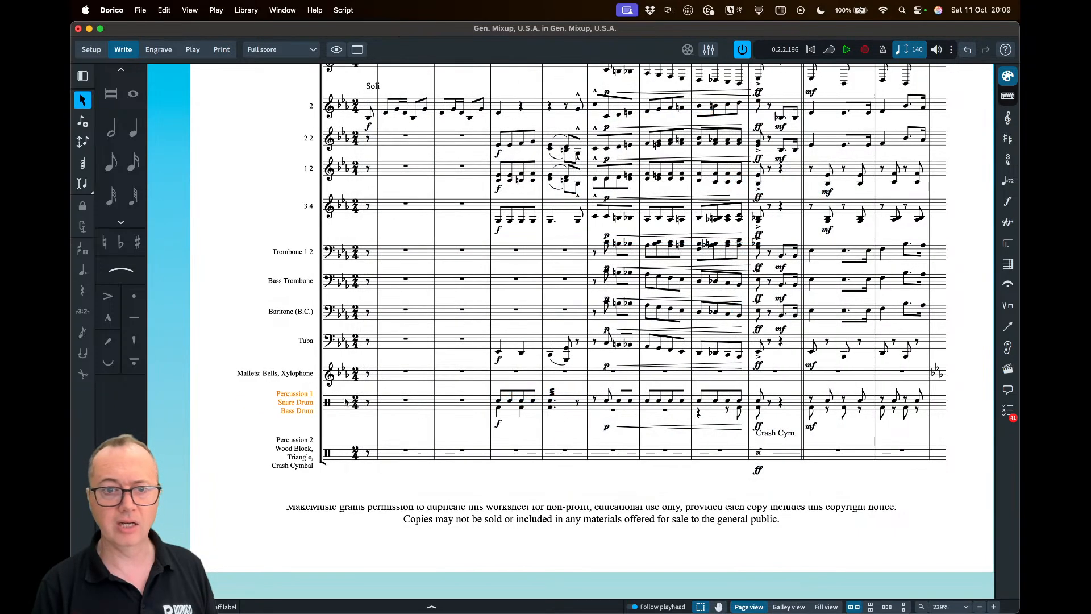
Split the Mallets full instrument name onto three lines: Mallets:, Bells, and Xylophone, and accept the change
double_click(273, 373)
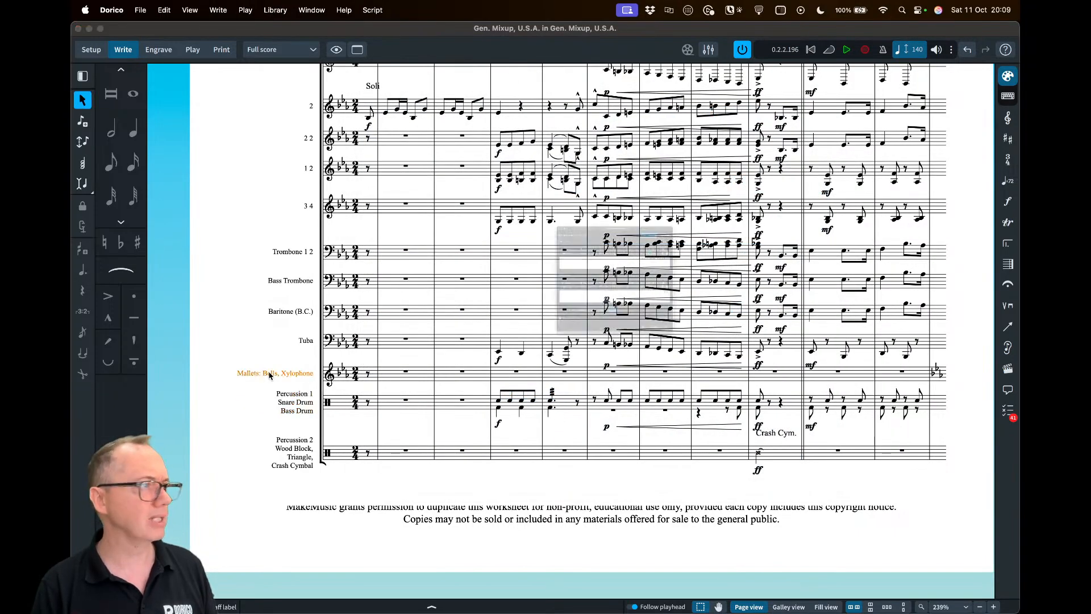
key("Return")
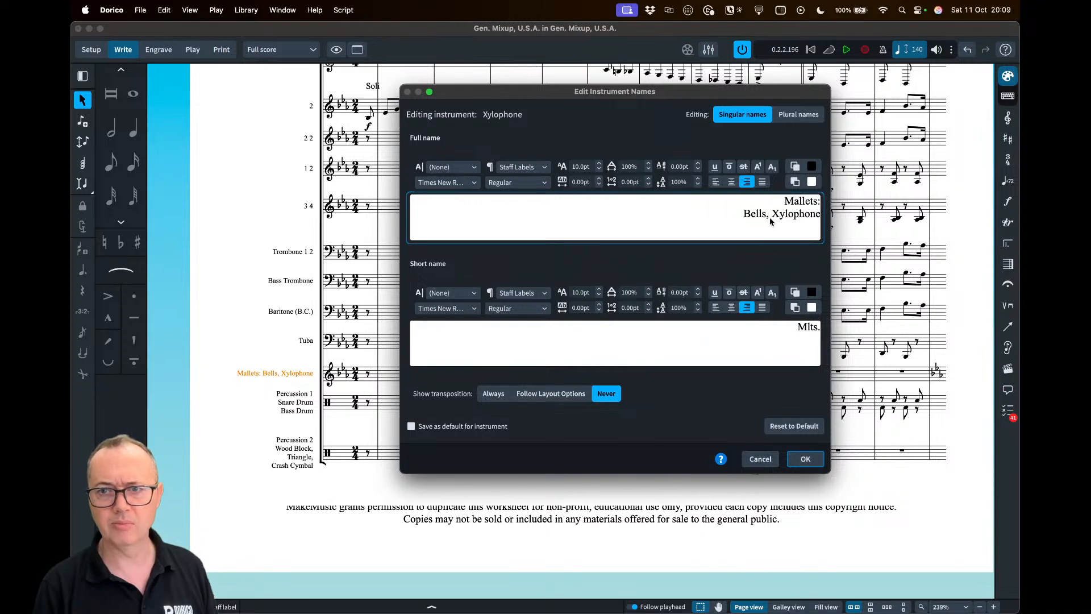
key("Return")
left_click(805, 458)
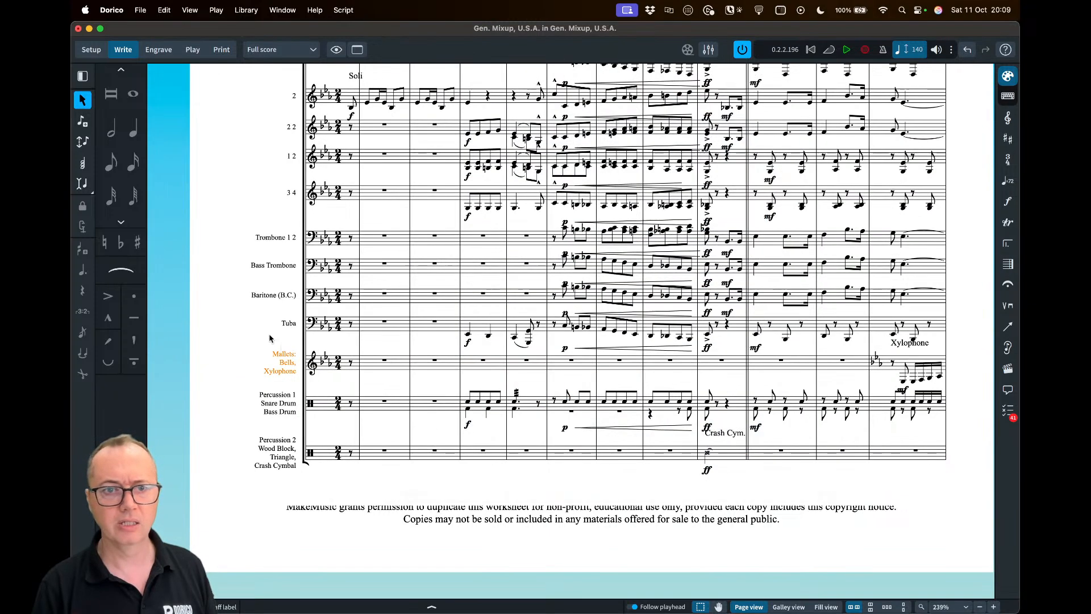
Examine the first page's staff labels and the pitches and key signatures of the saxophone and brass staves
scroll(266, 295, "up", 5)
key("x")
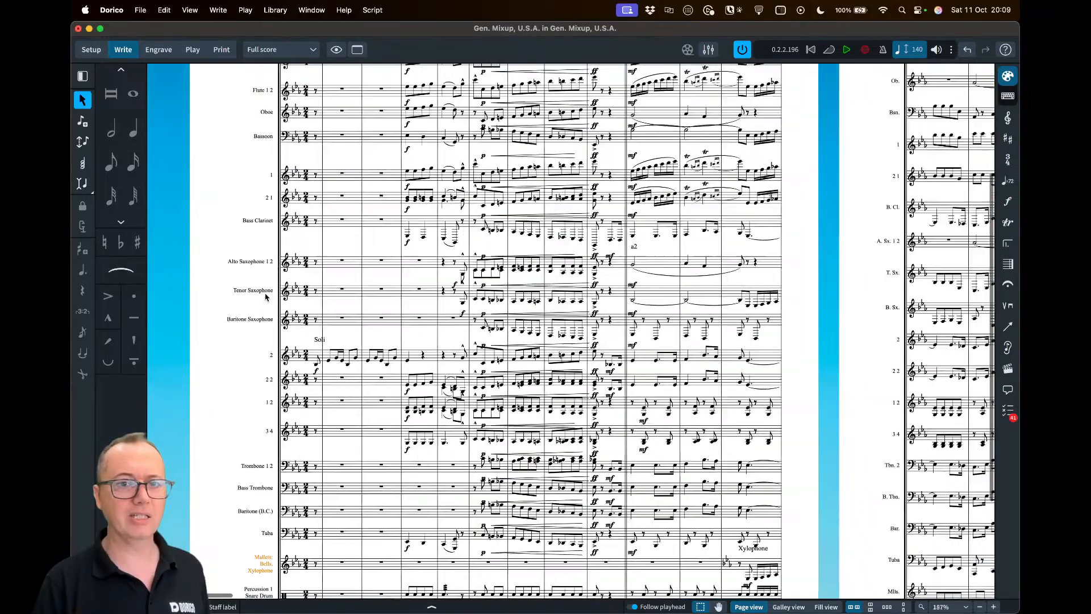
scroll(250, 221, "up", 3)
scroll(228, 395, "down", 2)
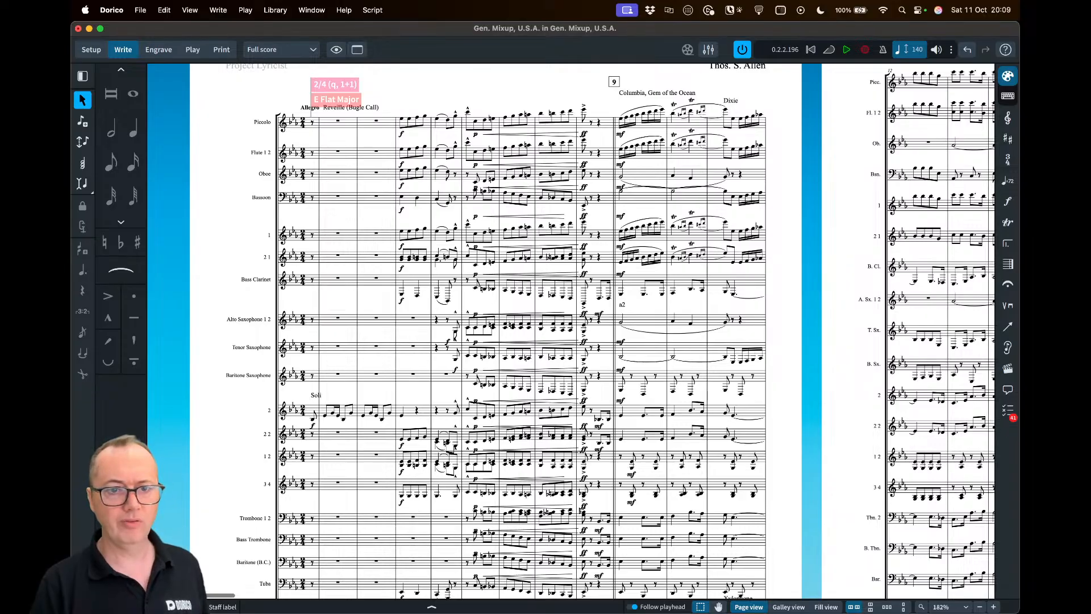
scroll(357, 376, "down", 5)
scroll(237, 391, "up", 5)
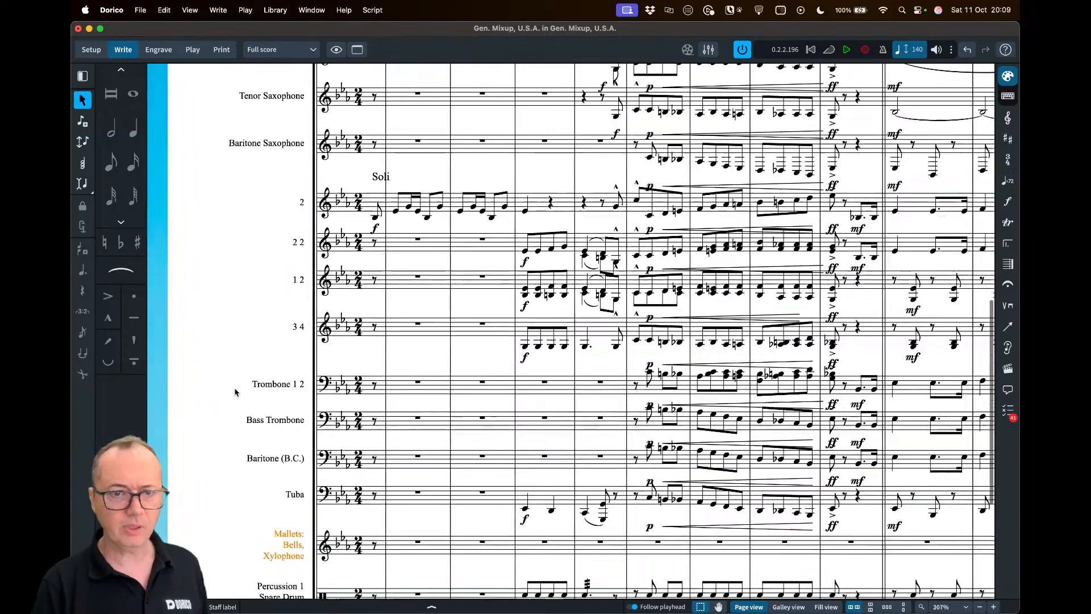
scroll(237, 393, "left", 1)
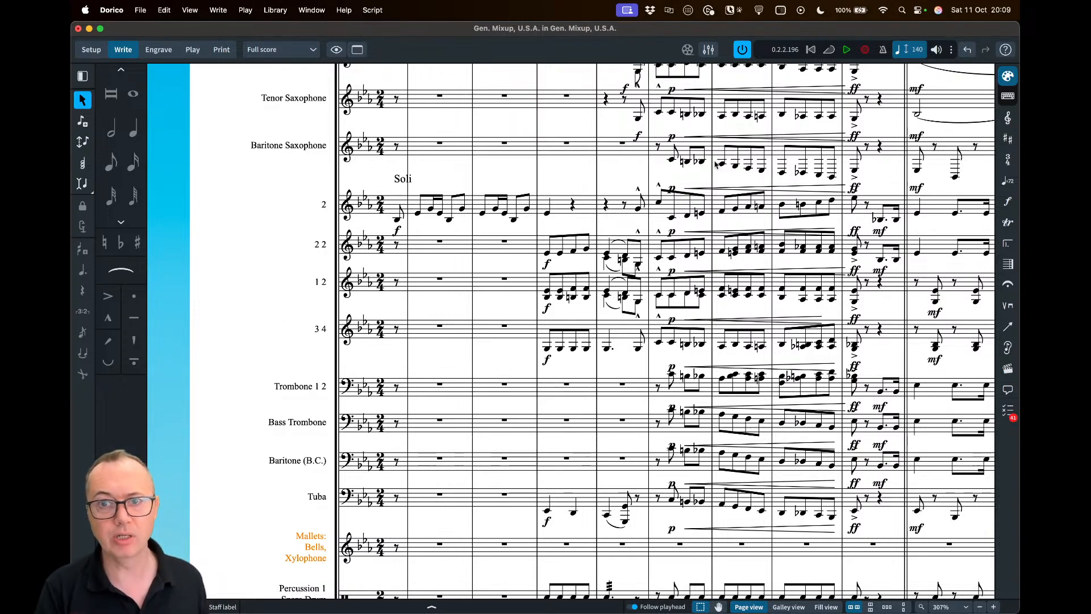
scroll(831, 176, "up", 3)
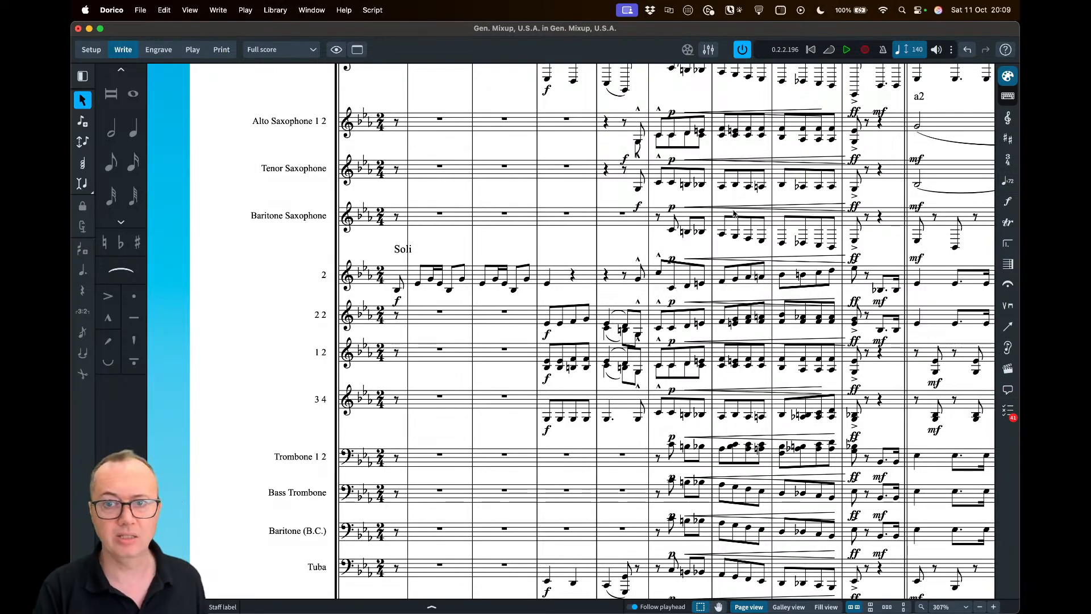
scroll(750, 246, "right", 5)
scroll(751, 246, "right", 7)
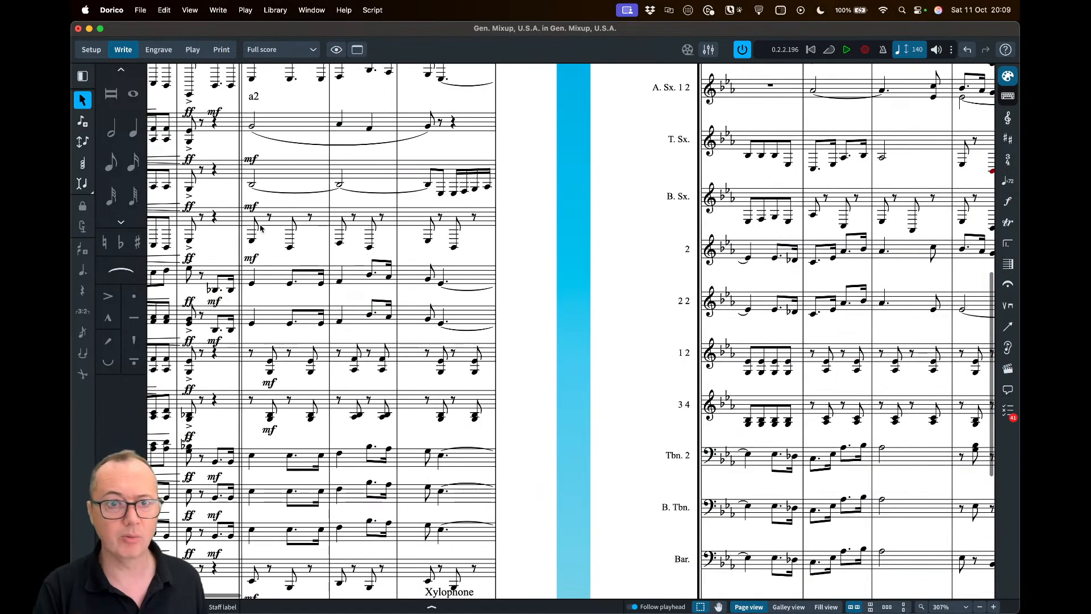
scroll(260, 228, "left", 10)
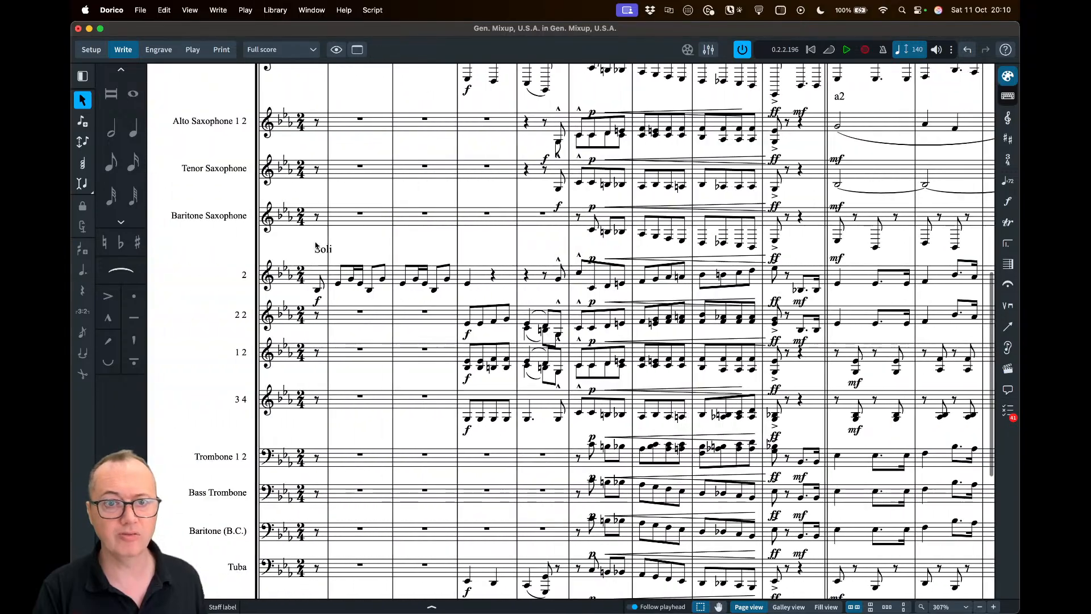
Show the full score in transposed pitch and check the notation of all staves on the first page
scroll(316, 246, "left", 2)
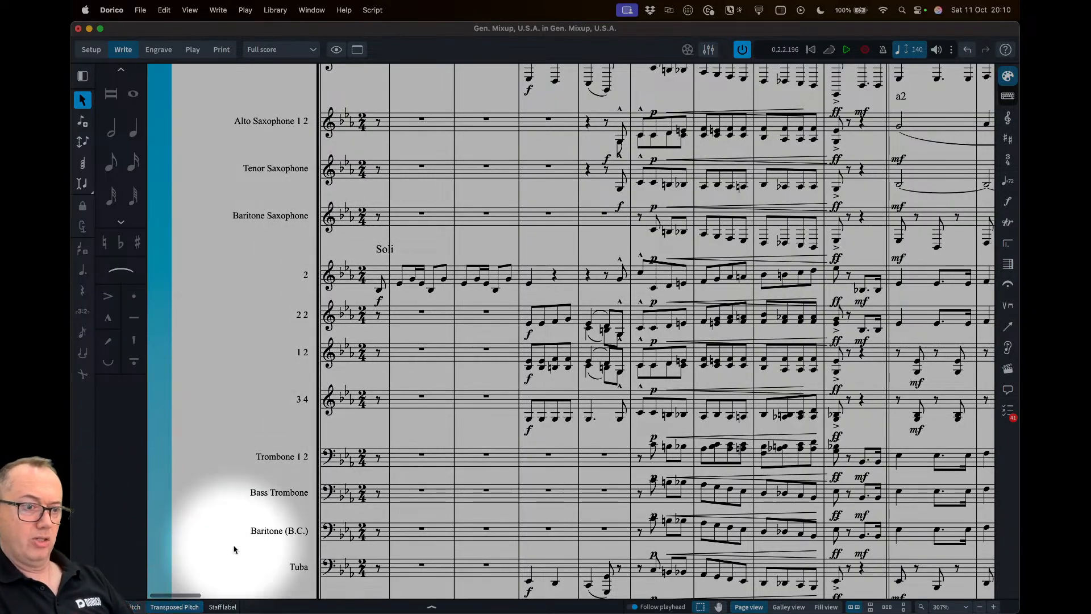
scroll(449, 355, "down", 5)
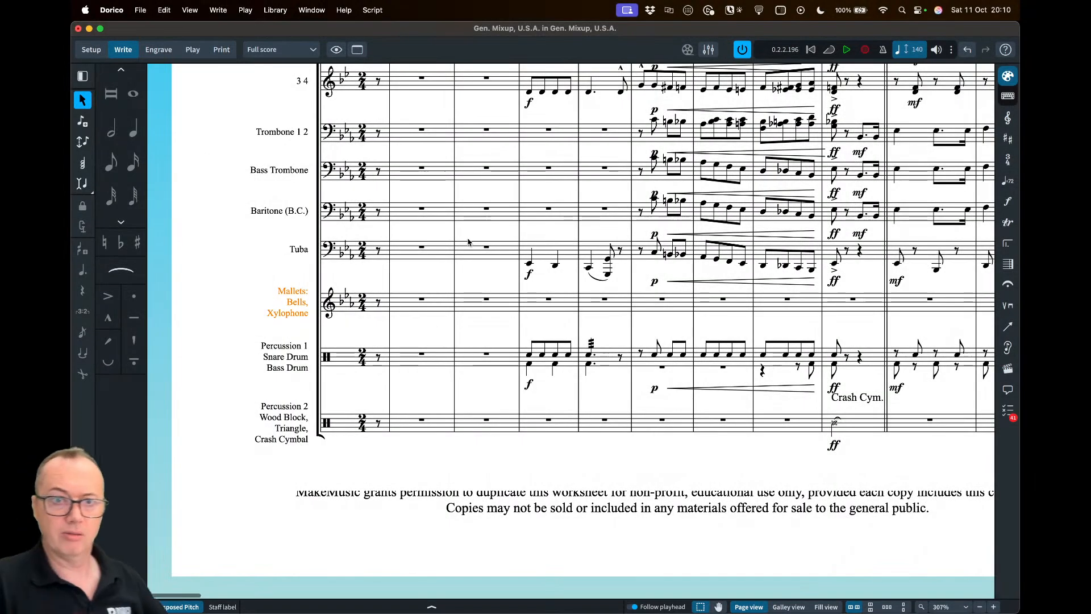
scroll(468, 242, "up", 1)
scroll(468, 242, "up", 5)
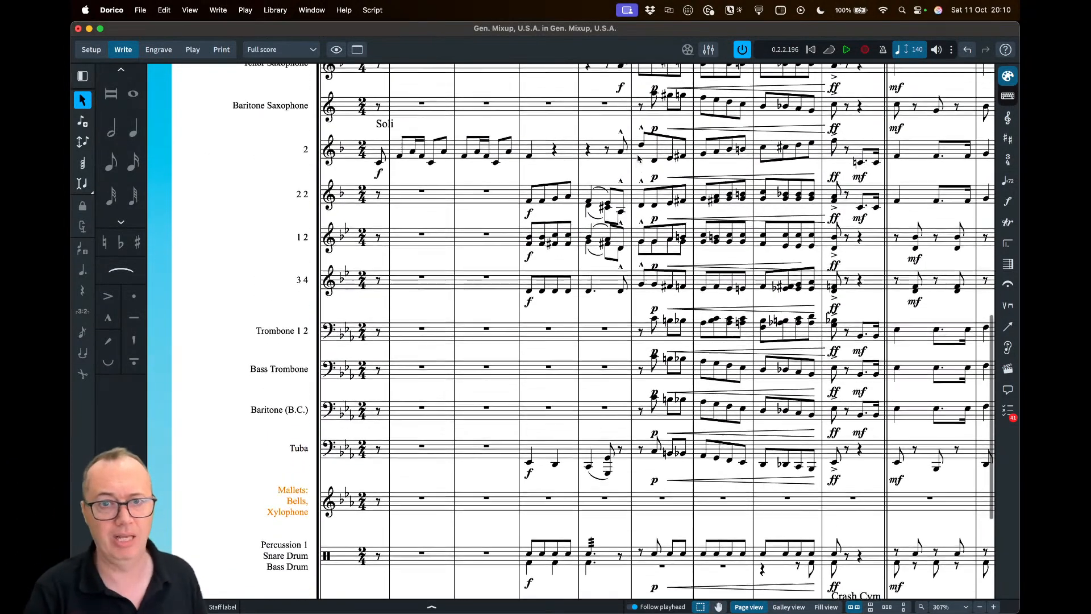
scroll(716, 188, "up", 3)
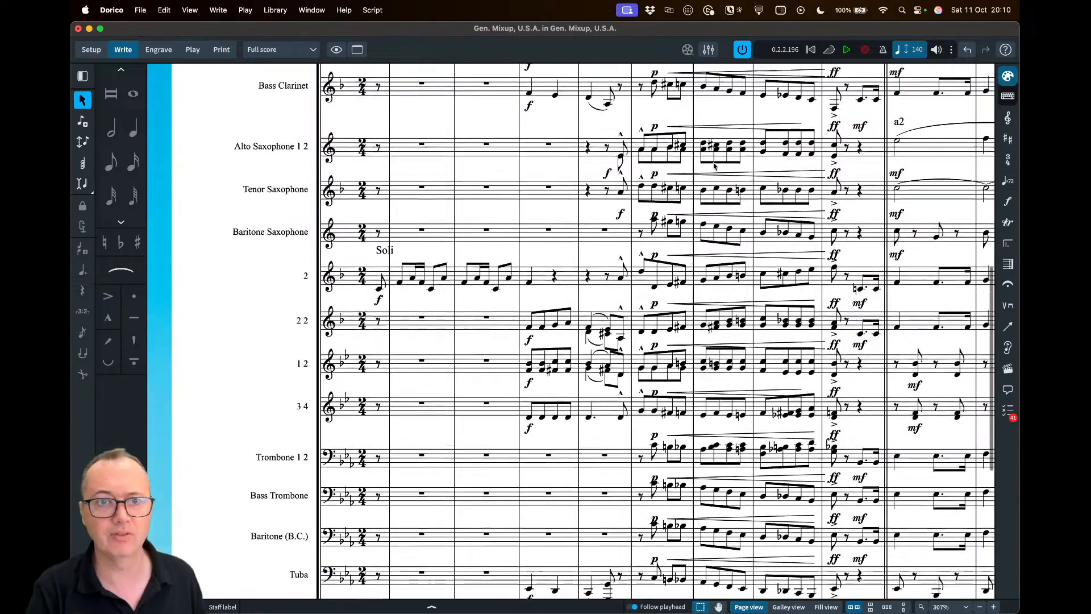
scroll(523, 202, "down", 3)
scroll(522, 201, "up", 4)
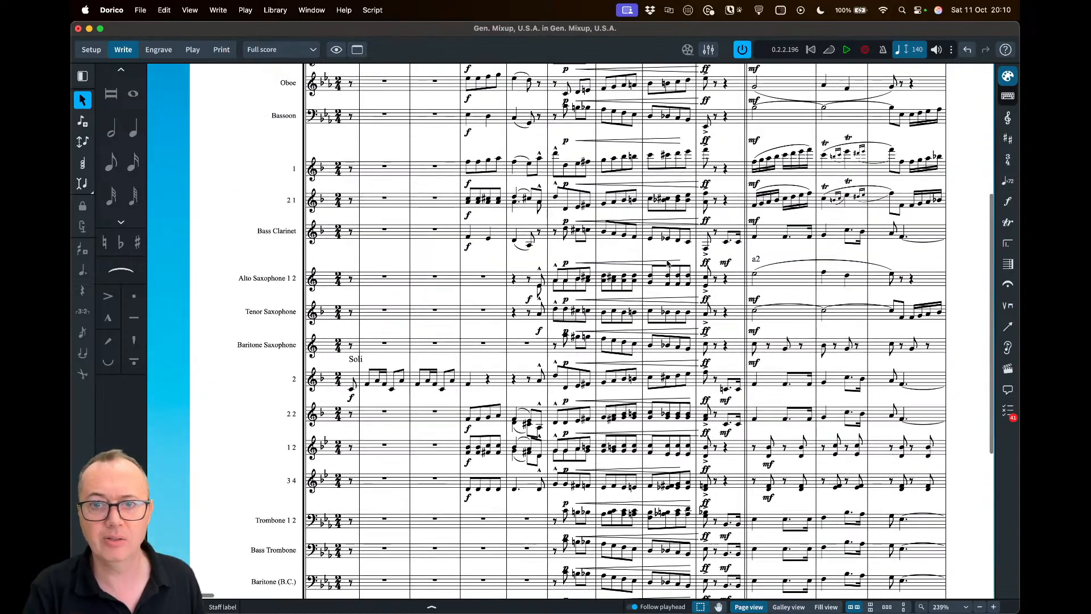
scroll(489, 229, "up", 1)
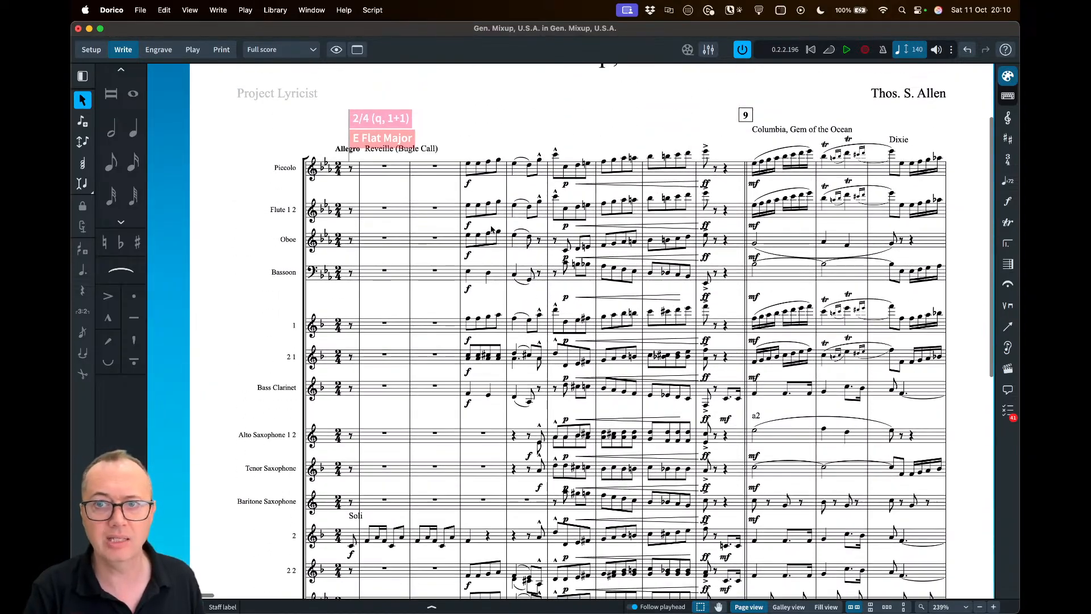
scroll(773, 115, "up", 1)
scroll(605, 325, "down", 9)
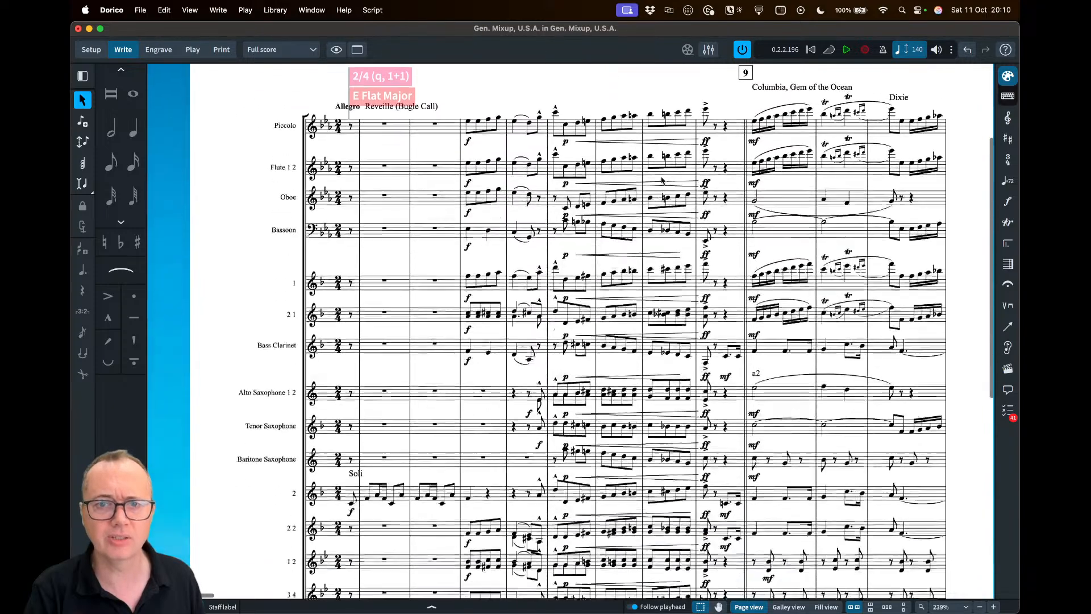
scroll(606, 325, "down", 3)
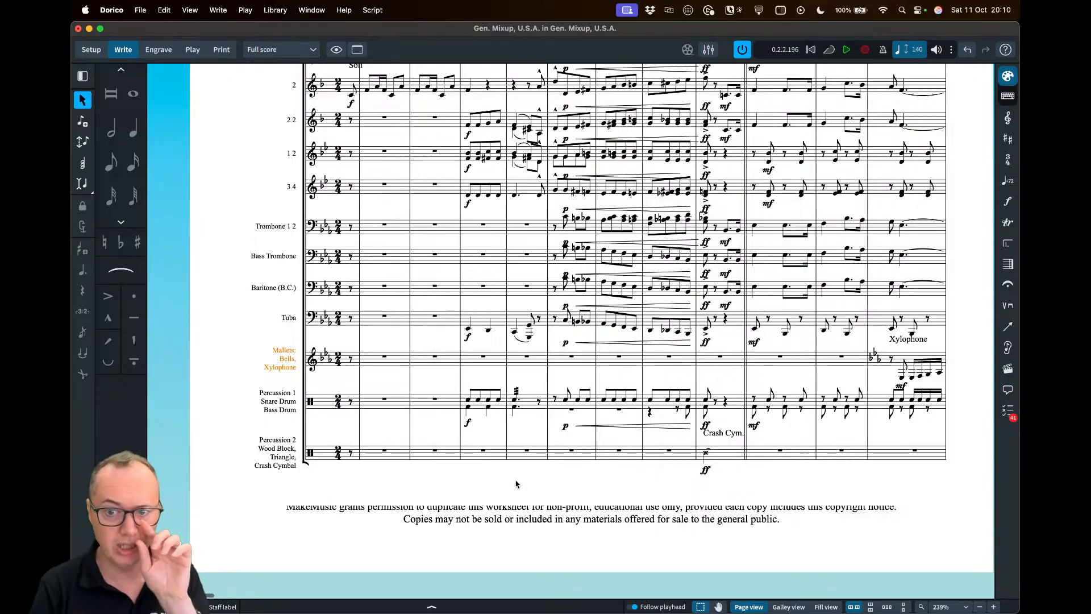
Turn off collision avoidance for the bar 8 Crash Cym. text and move it to an offset of about X 2 3/16, Y -1 1/2
left_click(713, 434)
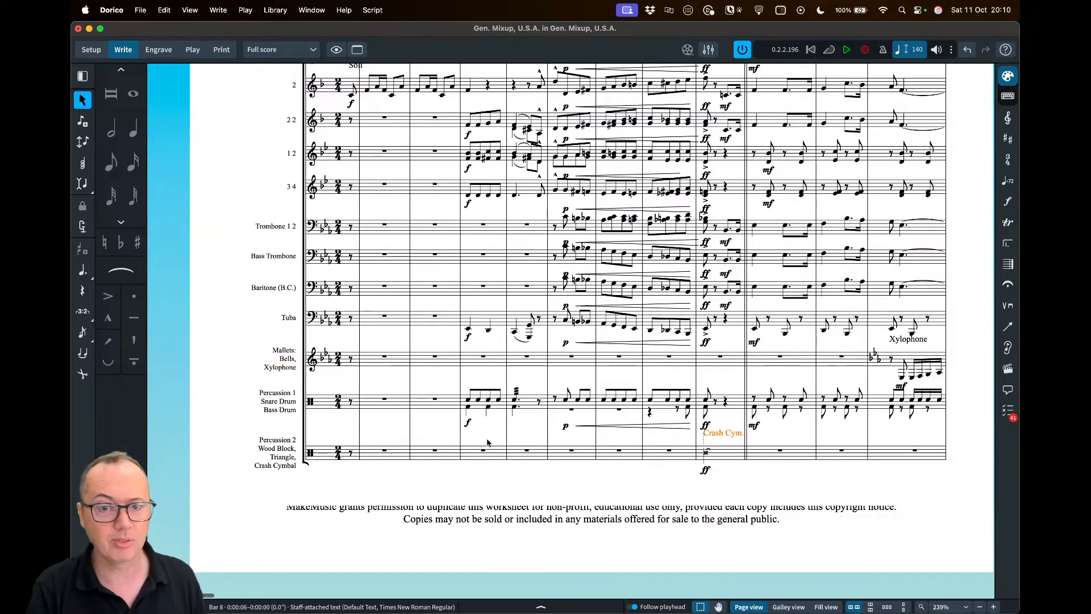
scroll(705, 444, "up", 2)
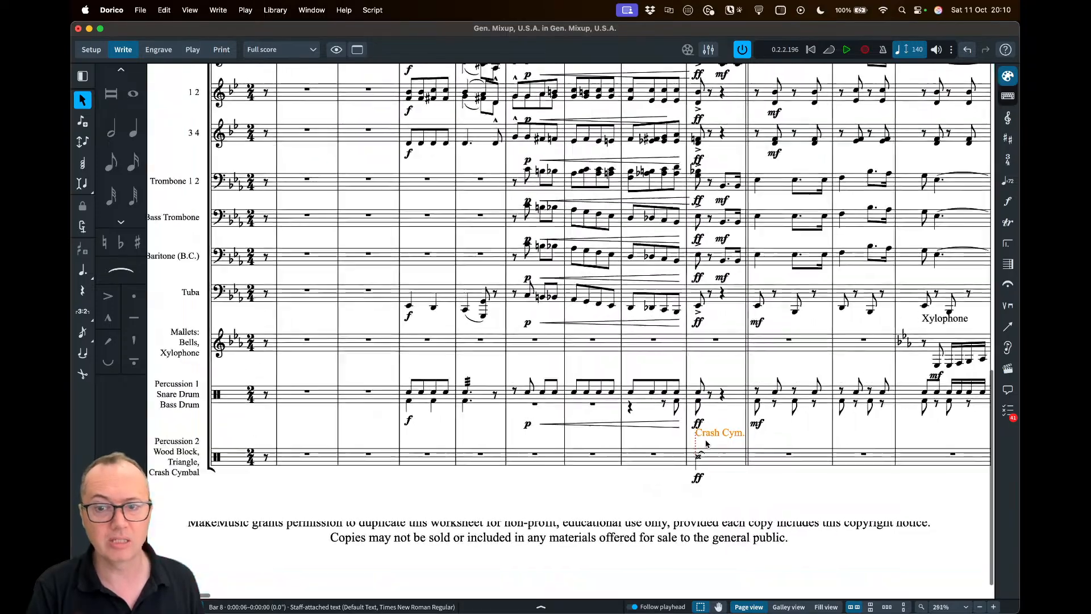
scroll(705, 444, "up", 3)
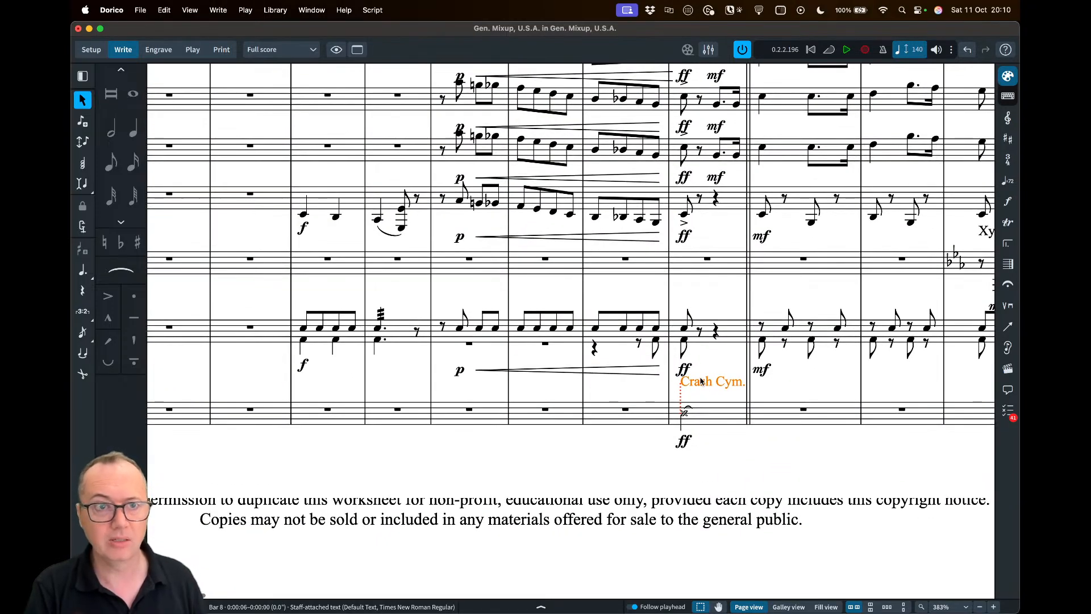
key("super+3")
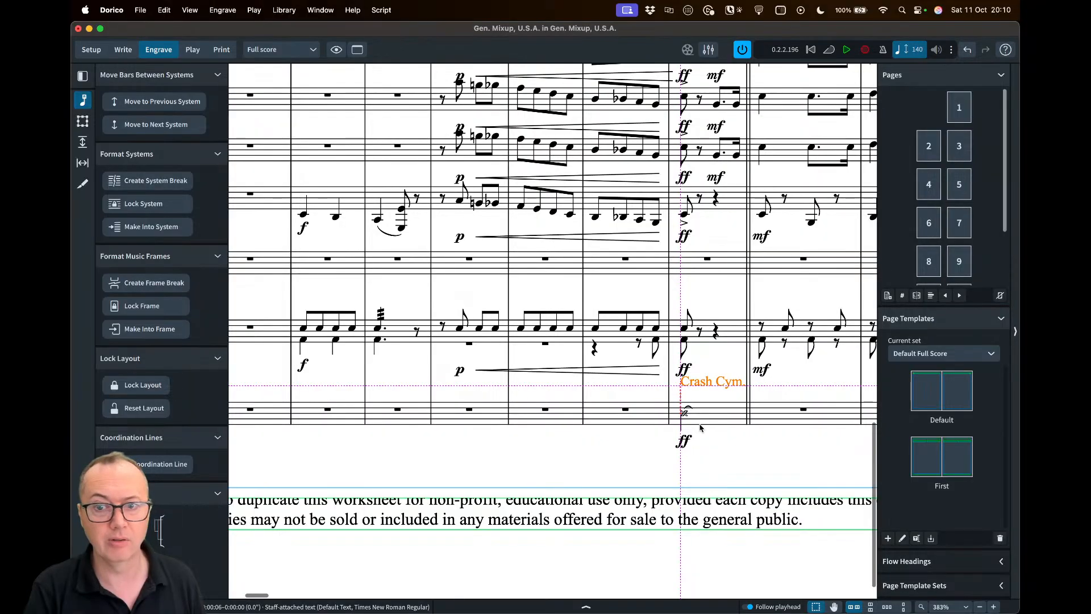
left_click(586, 606)
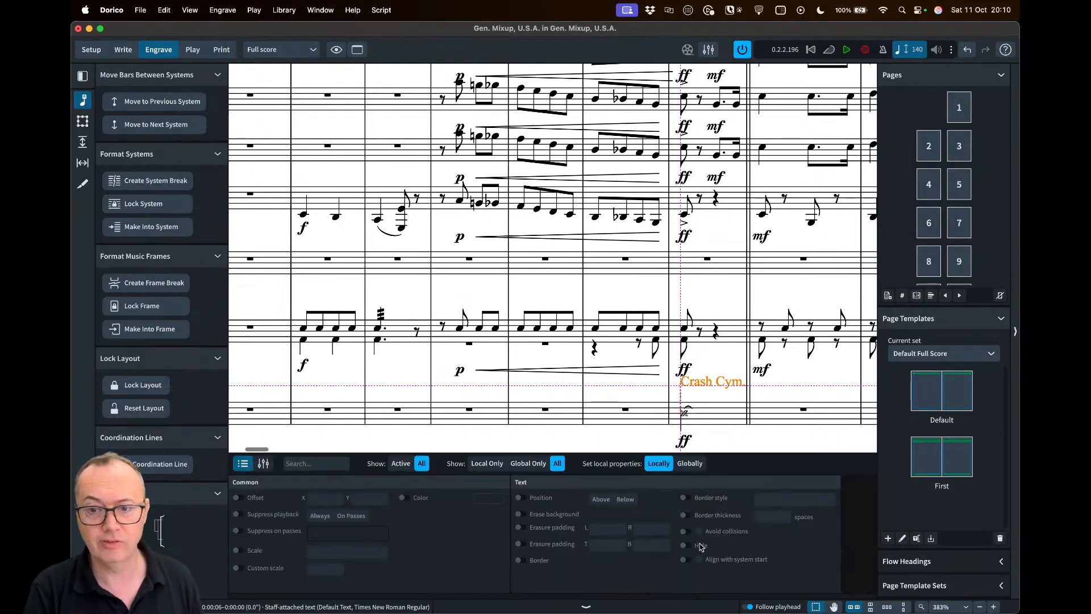
left_click(685, 532)
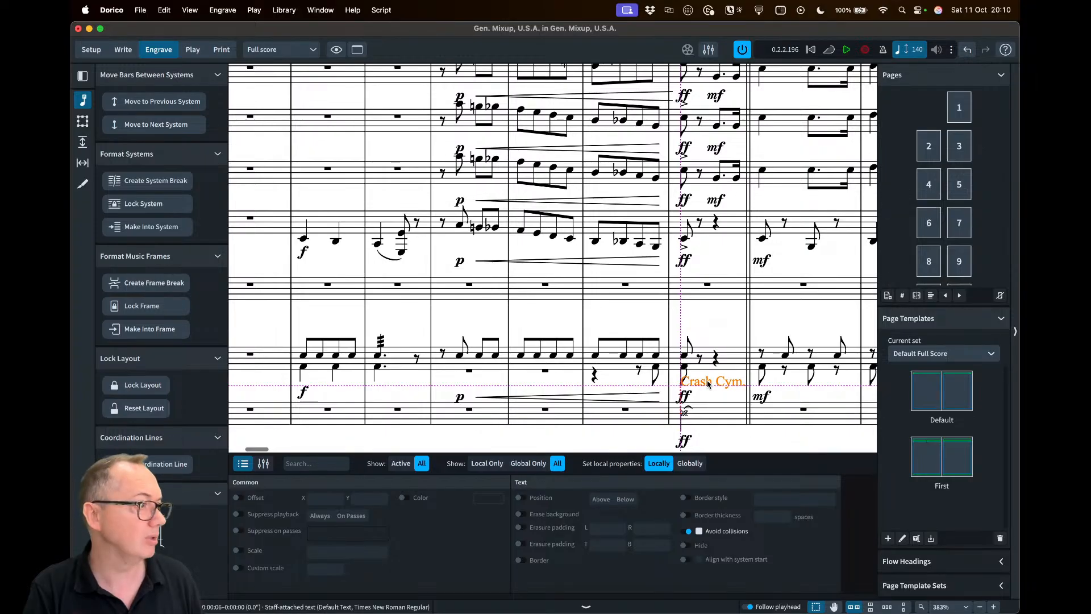
left_click_drag(708, 385, 721, 394)
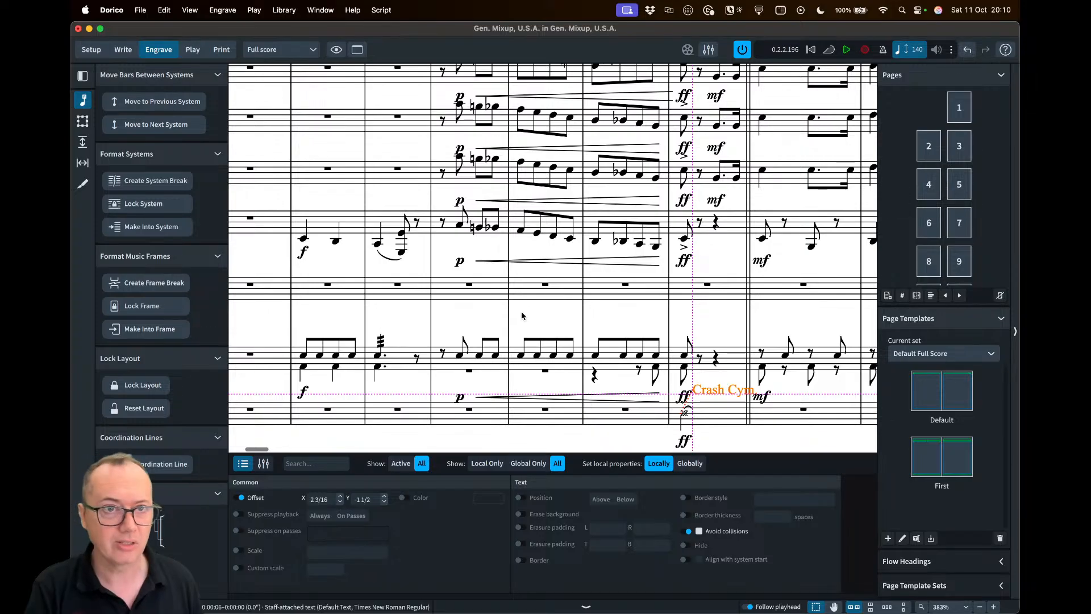
key("super+2")
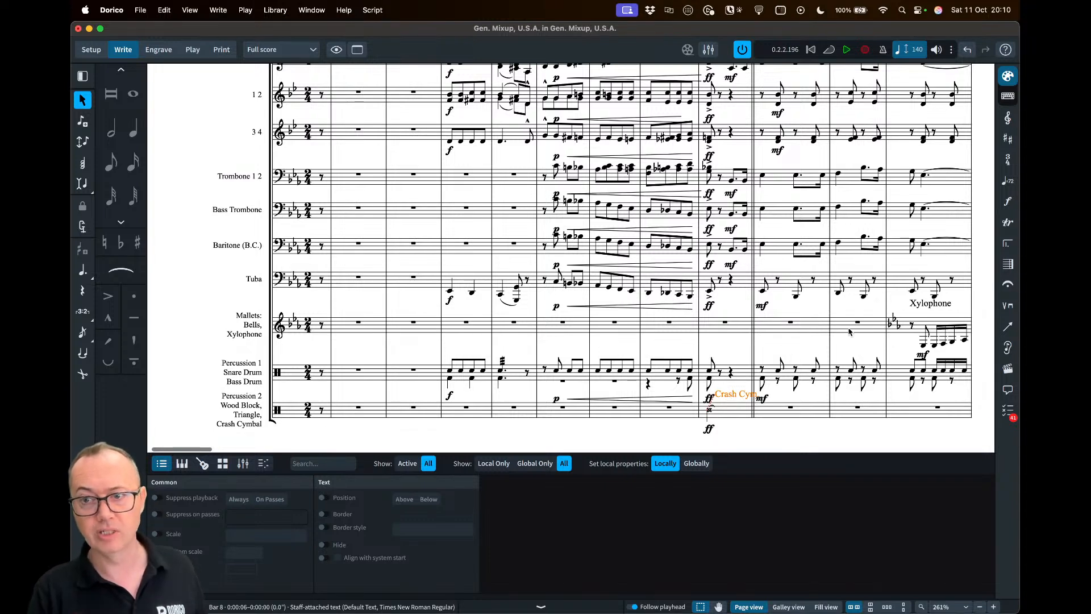
Hide the properties and examine the staff spacing, labels and key signatures across the first page of the full score
left_click(929, 305)
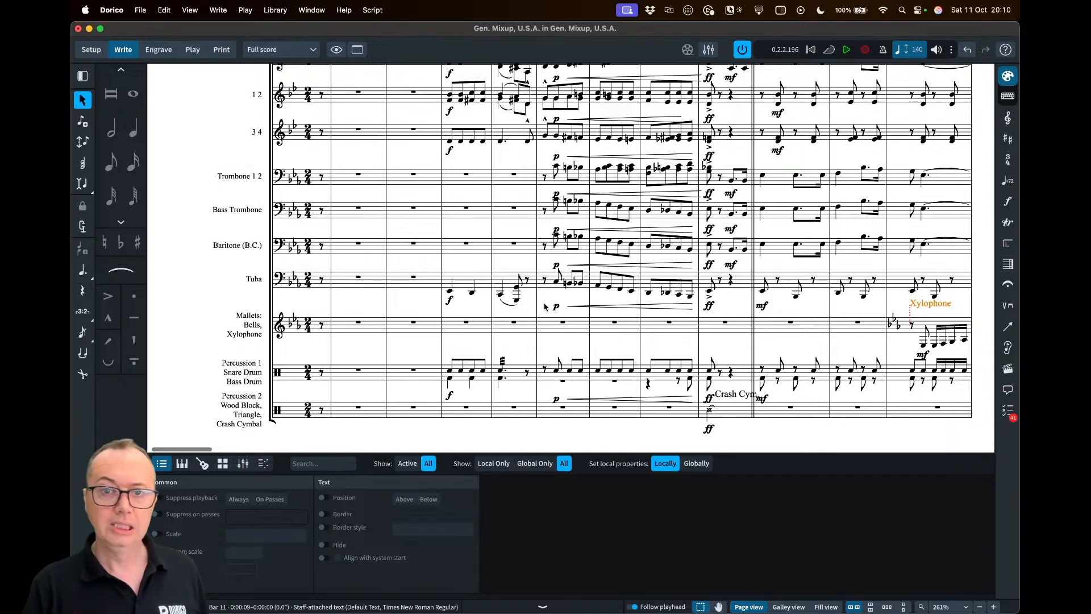
scroll(544, 306, "up", 3)
key("super+8")
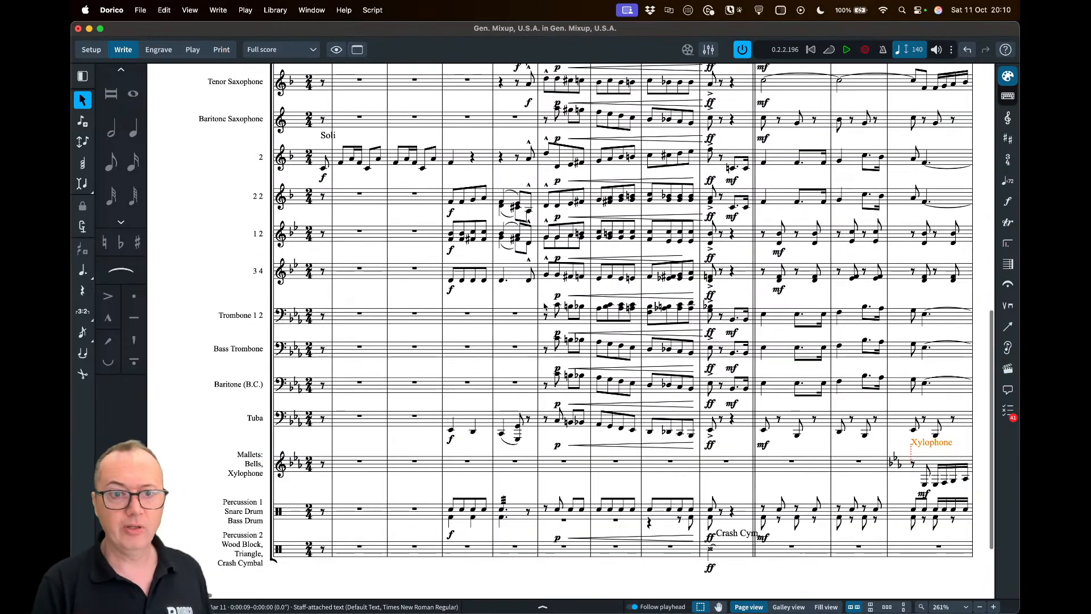
key("x")
key("x")
scroll(490, 274, "up", 6)
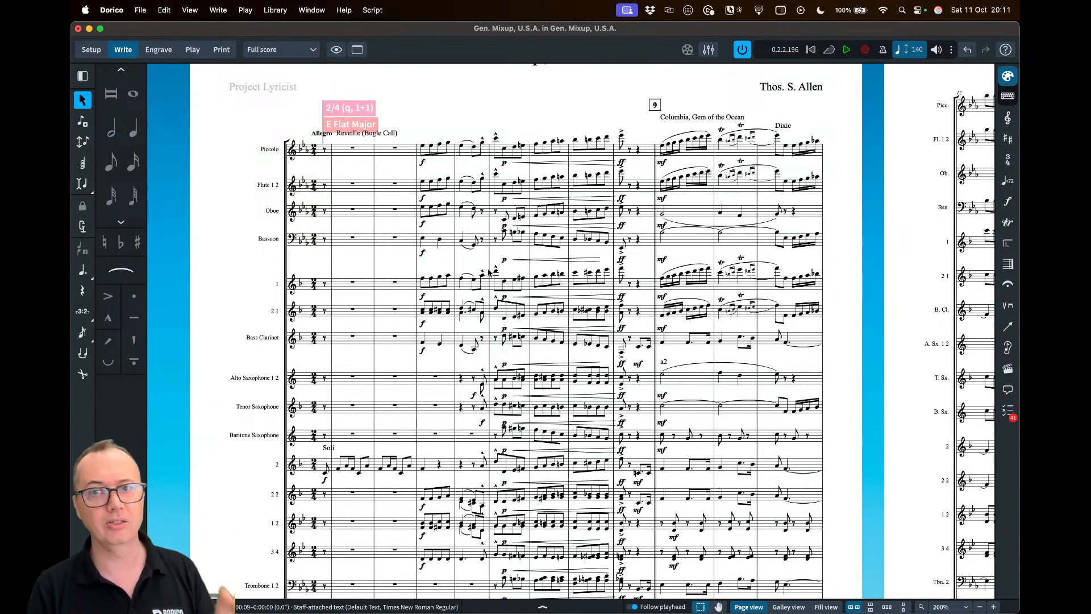
scroll(316, 238, "down", 3)
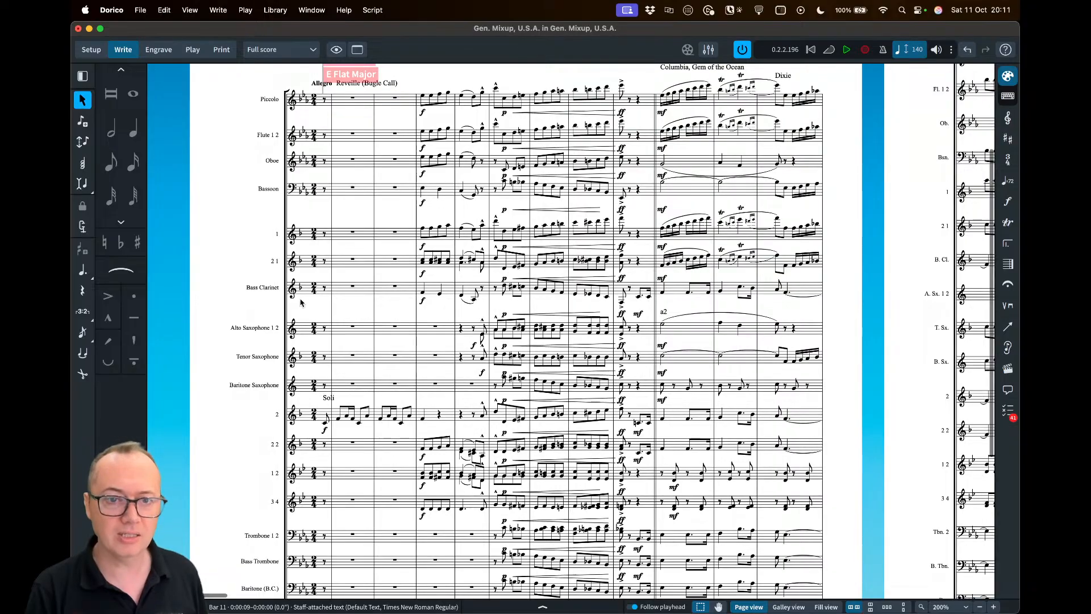
scroll(301, 301, "up", 3)
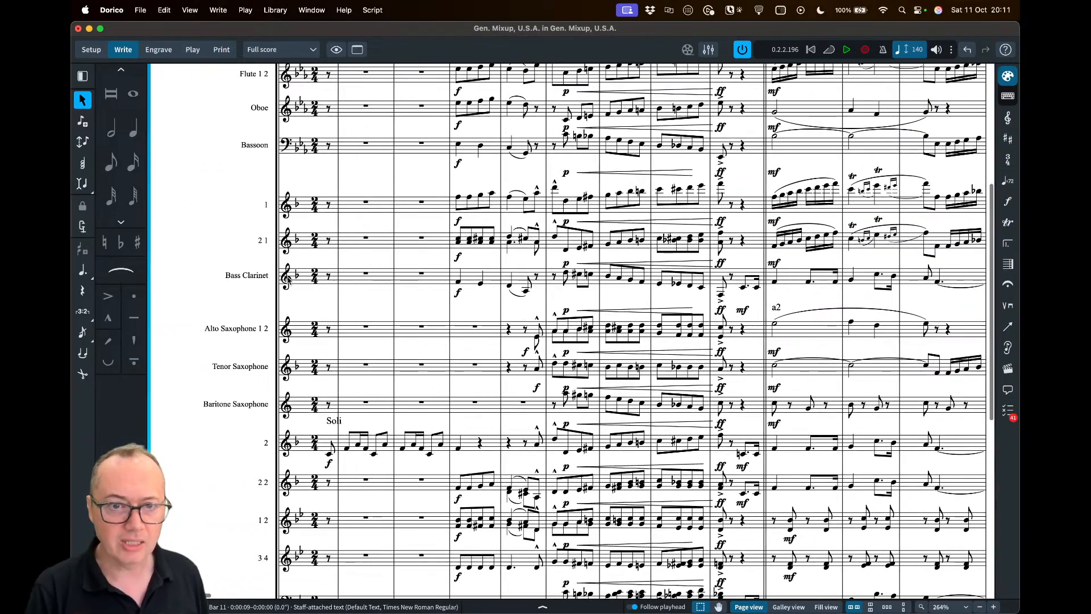
Open the Bass Clarinet part layout to check its clef and key signature, and return to the full score
left_click(355, 277)
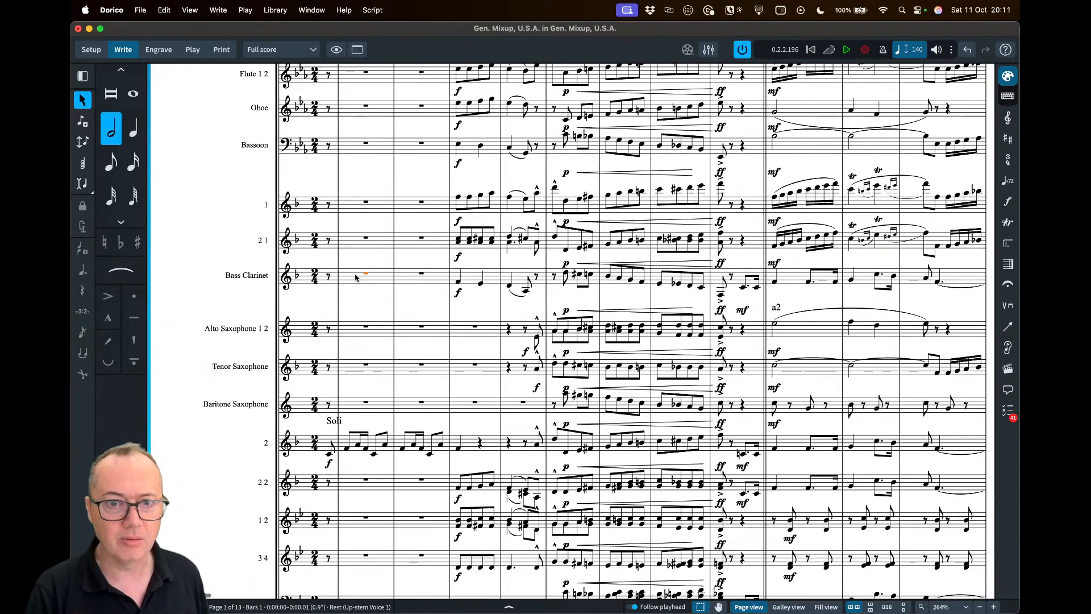
scroll(355, 278, "down", 2)
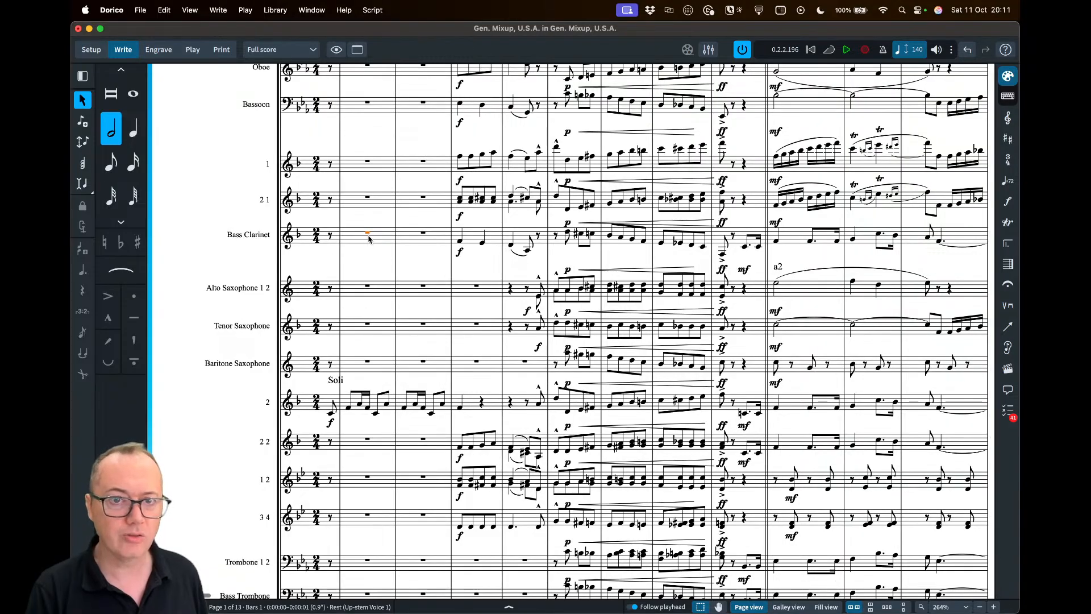
key("w")
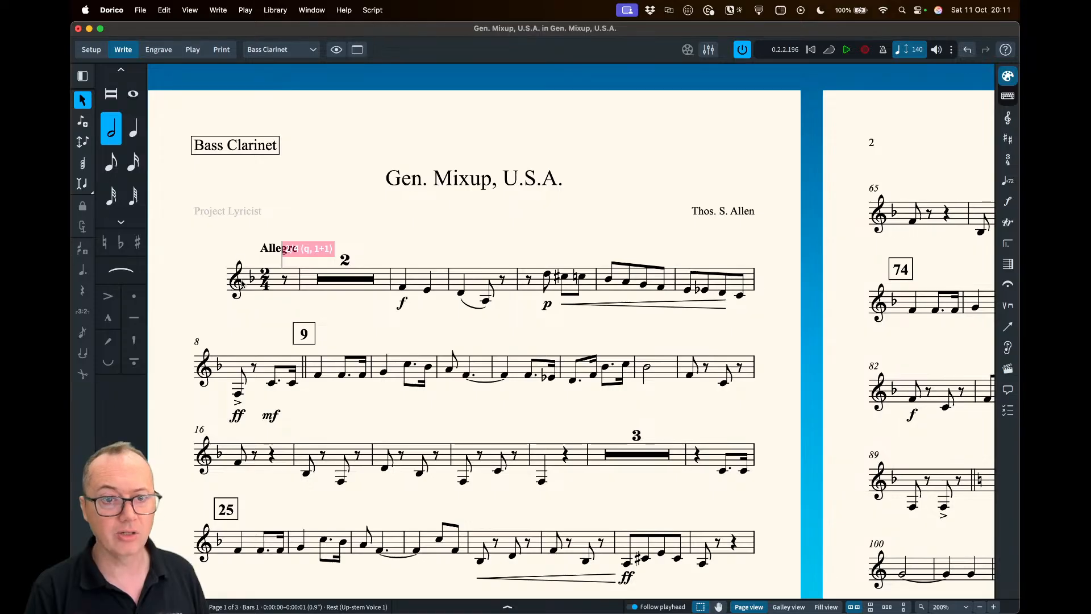
key("w")
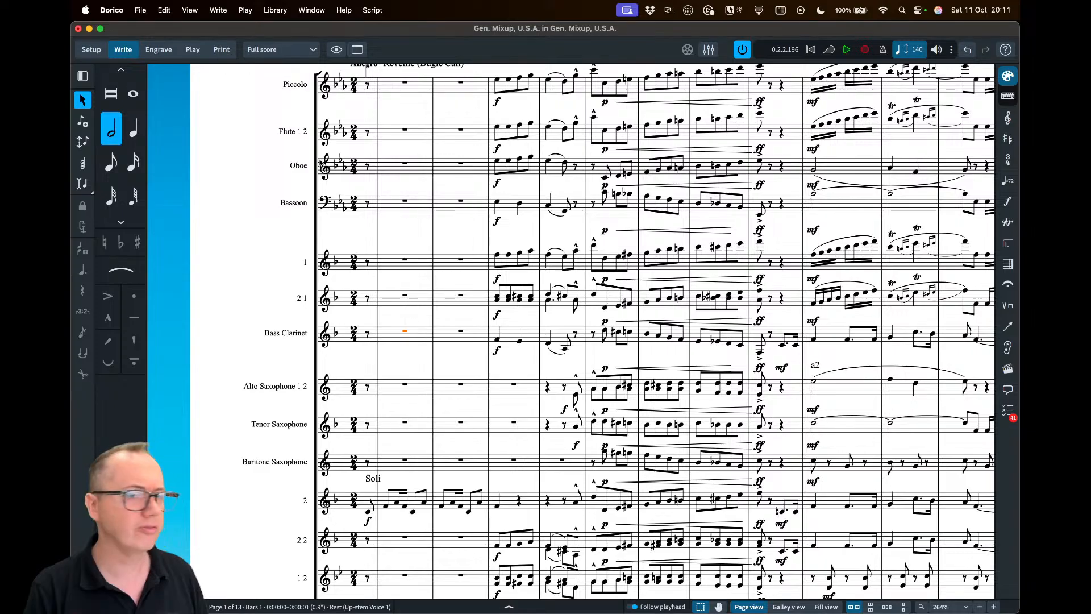
Delete the opening clefs on the staves from Piccolo down to Bass Clarinet
left_click(334, 355)
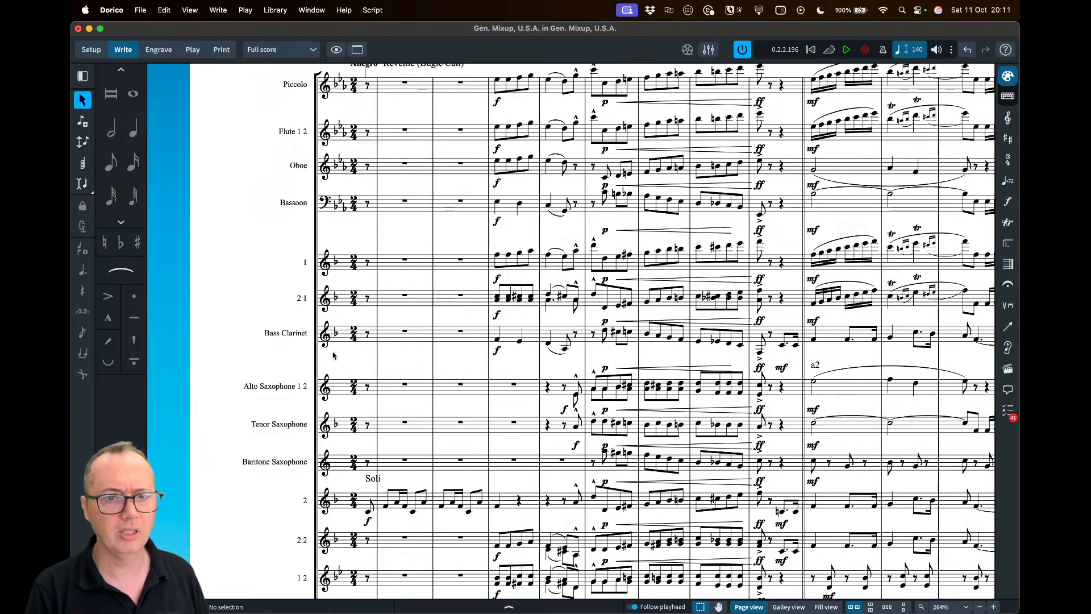
left_click(324, 339)
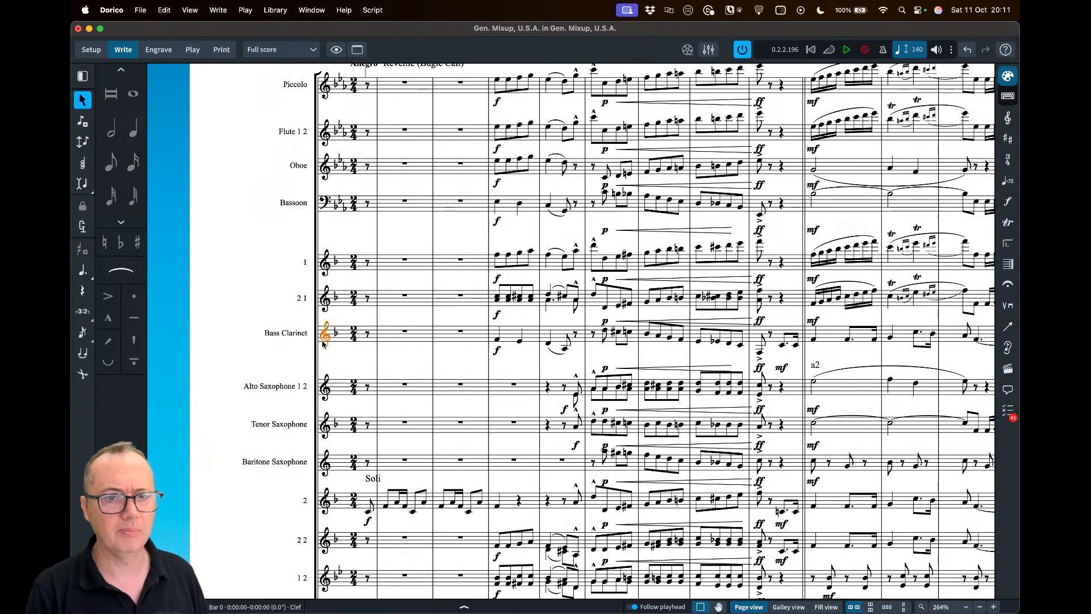
scroll(324, 342, "down", 5)
left_click(325, 335)
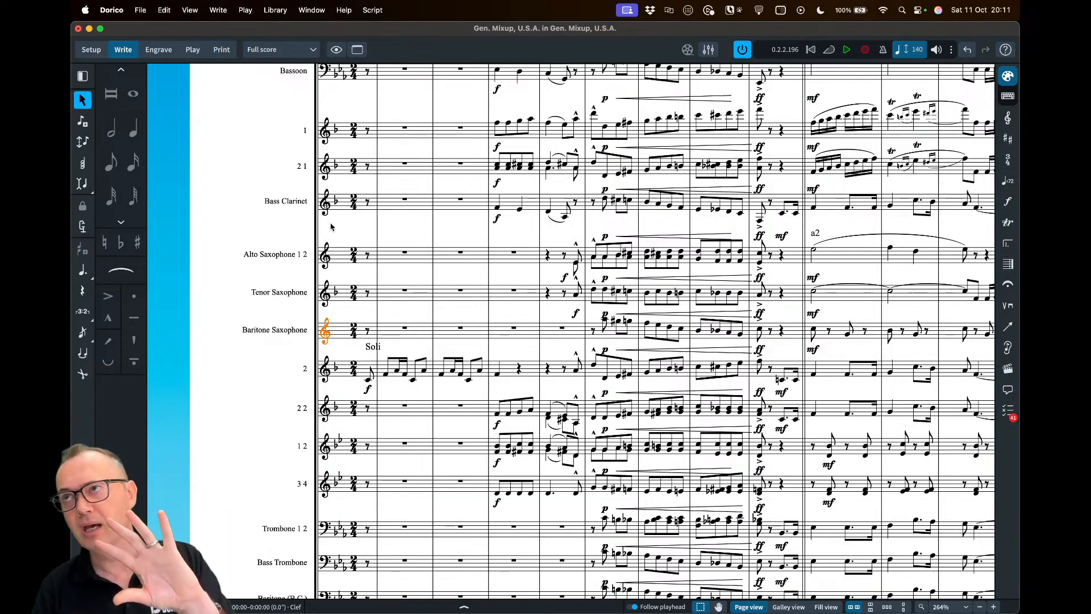
scroll(327, 227, "up", 1)
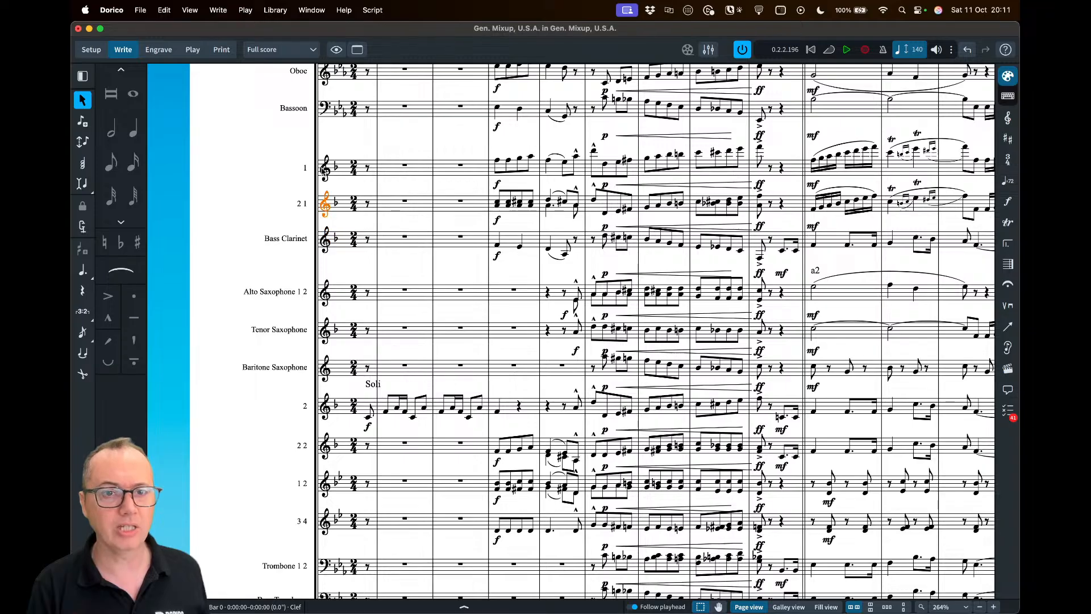
scroll(323, 171, "up", 1)
scroll(323, 170, "up", 5)
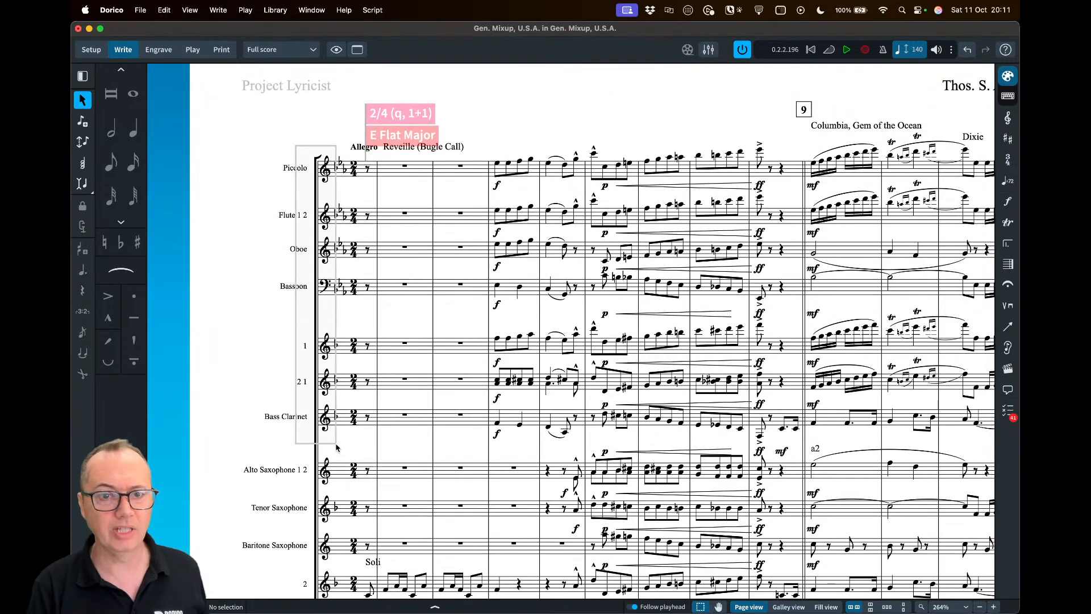
left_click_drag(333, 450, 333, 451)
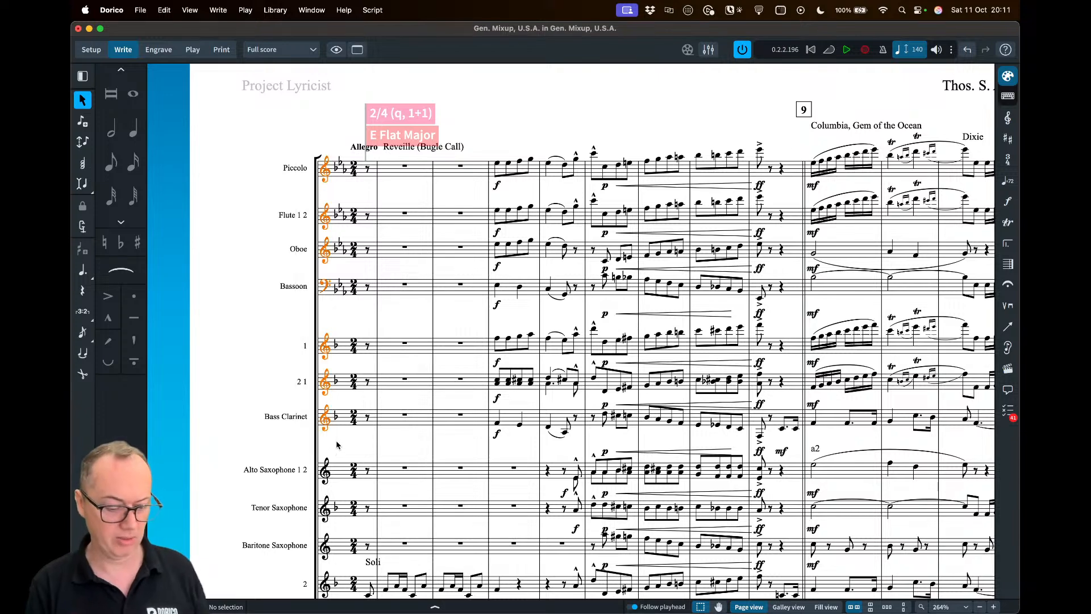
key("Delete")
Delete the opening clefs on the staves from Alto Saxophone down to Baritone (B.C.)
scroll(329, 415, "down", 2)
scroll(330, 416, "down", 3)
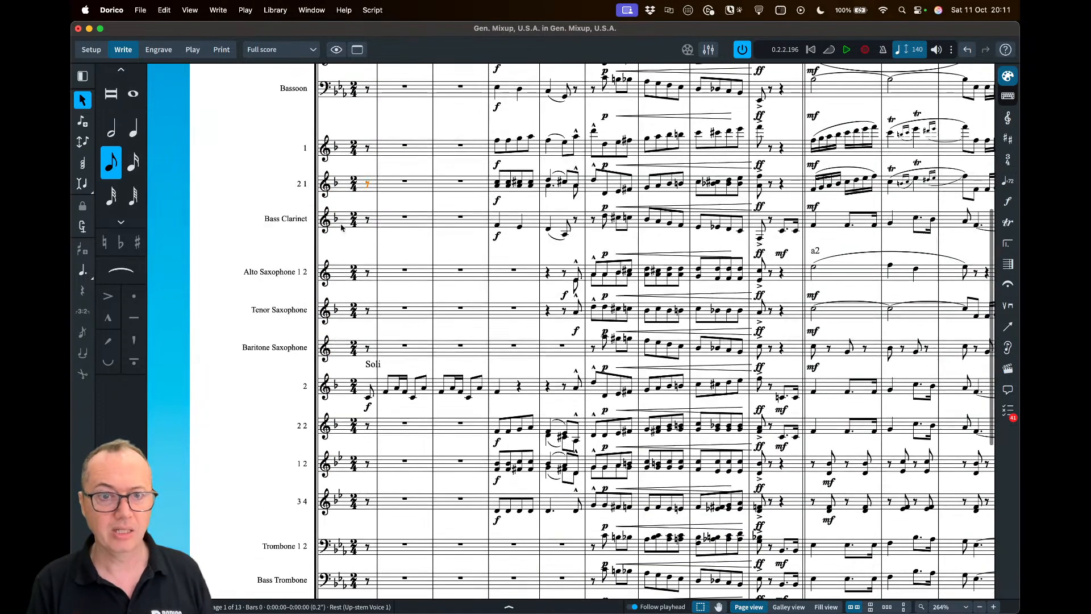
left_click_drag(289, 125, 334, 530)
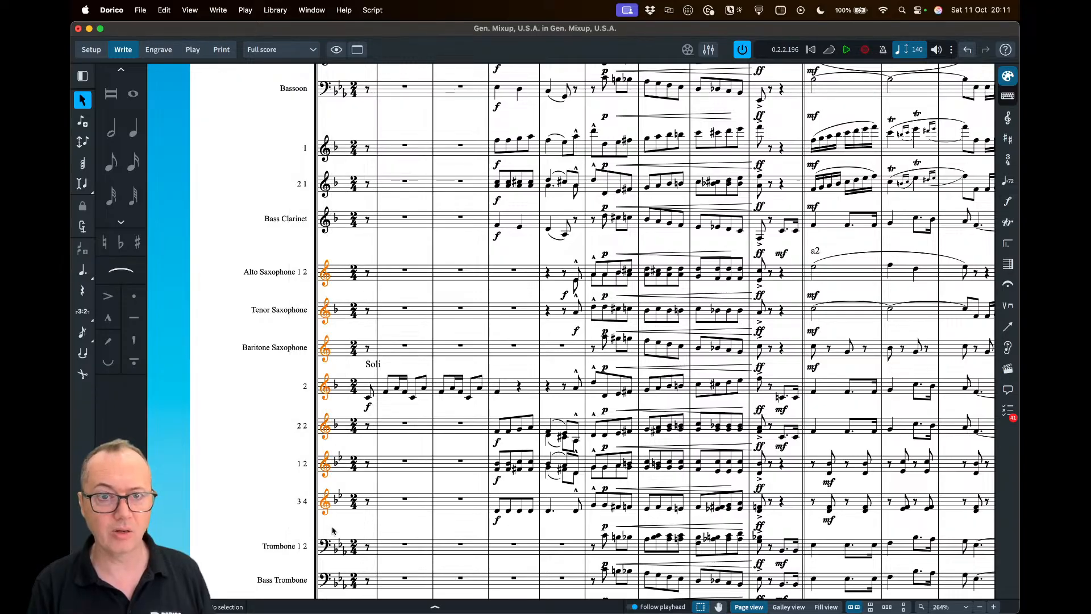
left_click(368, 396)
scroll(288, 181, "down", 4)
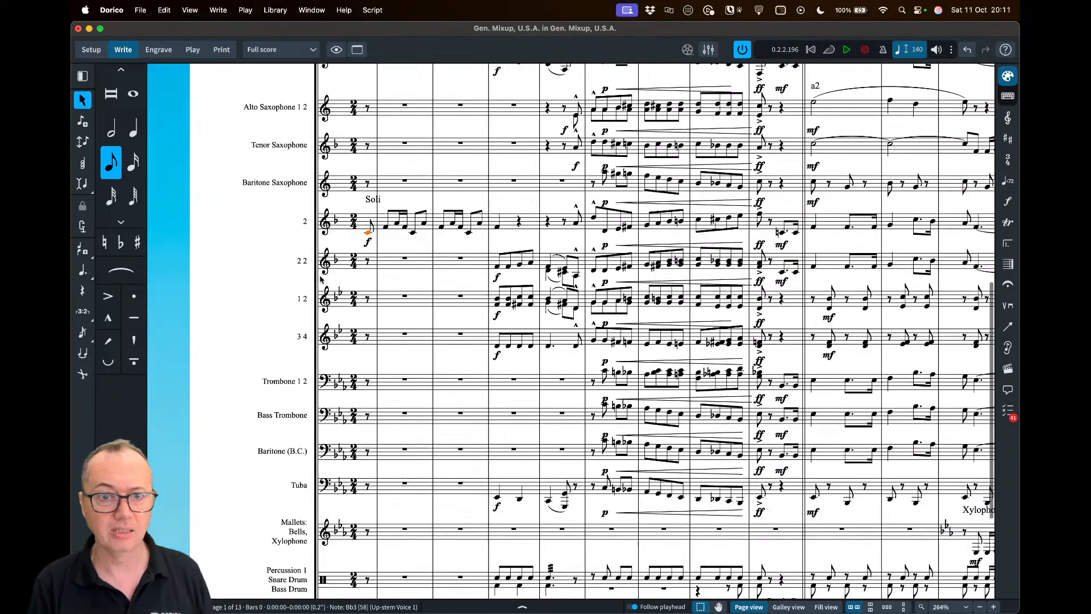
left_click_drag(281, 174, 333, 471)
key("Delete")
Delete the opening clefs on the Tuba, Mallets, Percussion 1 and Percussion 2 staves
scroll(338, 326, "down", 3)
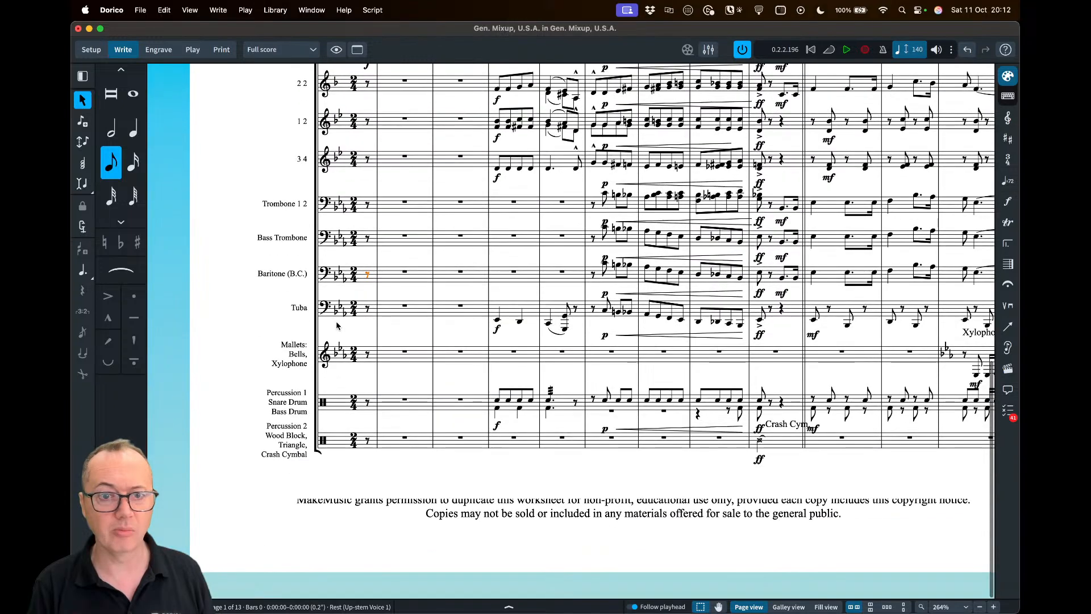
left_click_drag(288, 288, 333, 447)
key("Delete")
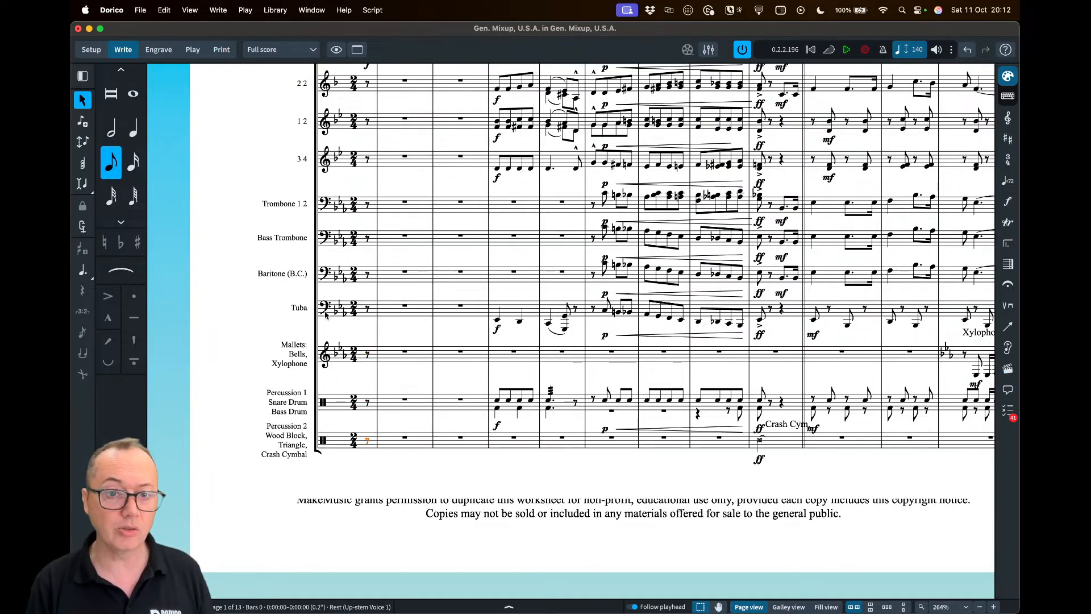
Recheck the Bass Clarinet part layout after the clef deletion, return to the full score and review the first page
key("super+Up")
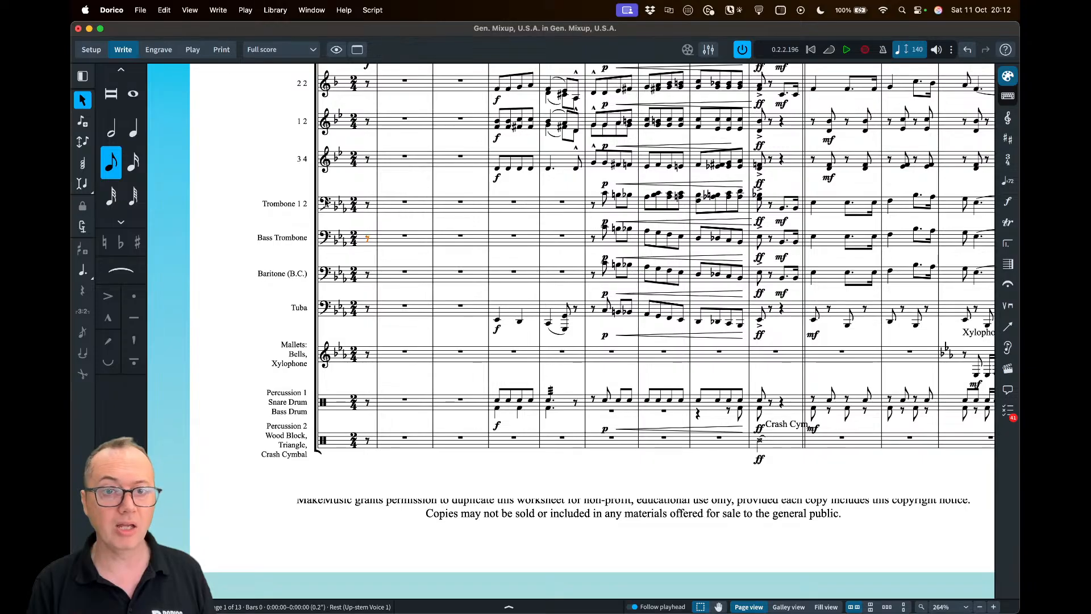
scroll(352, 238, "up", 10)
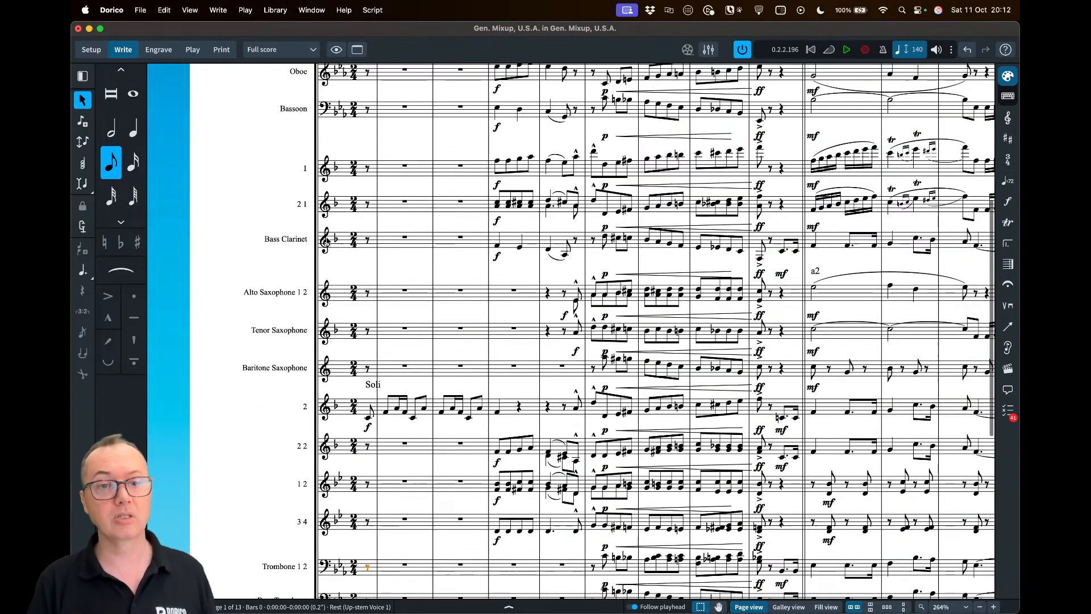
left_click(401, 238)
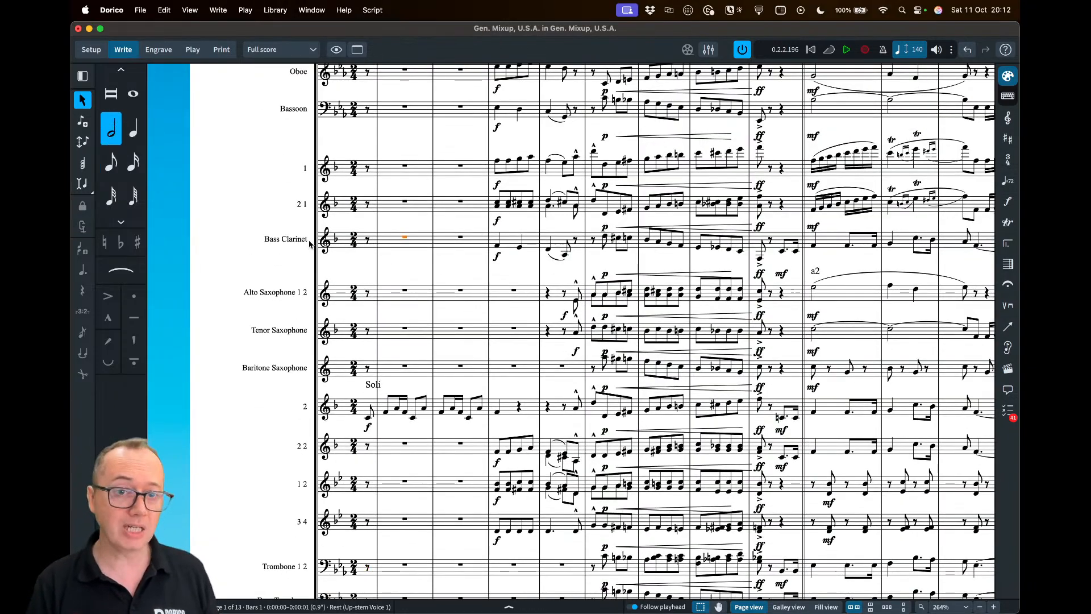
key("w")
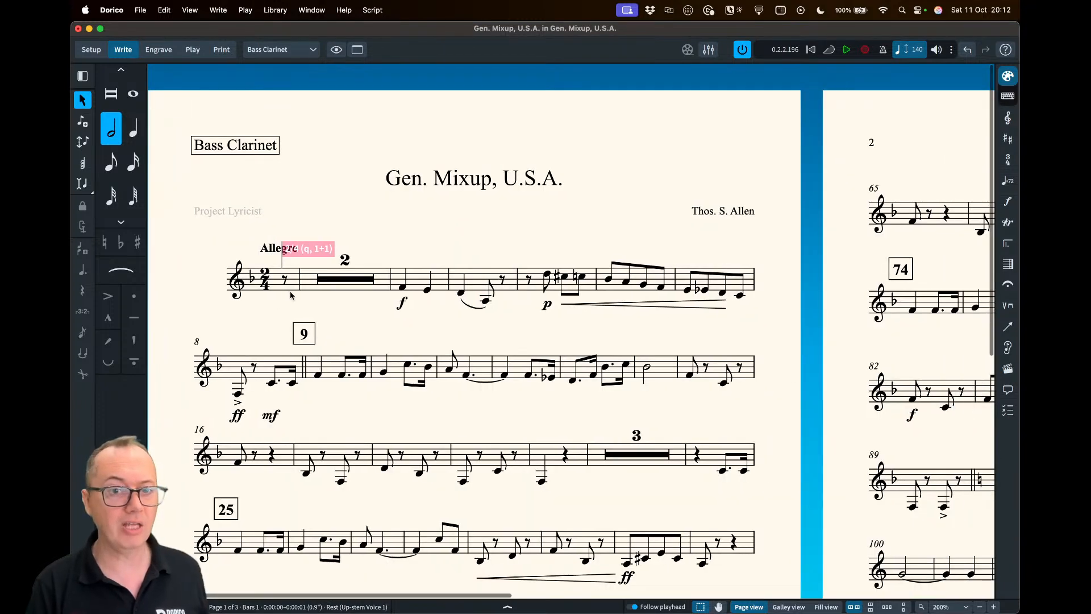
key("w")
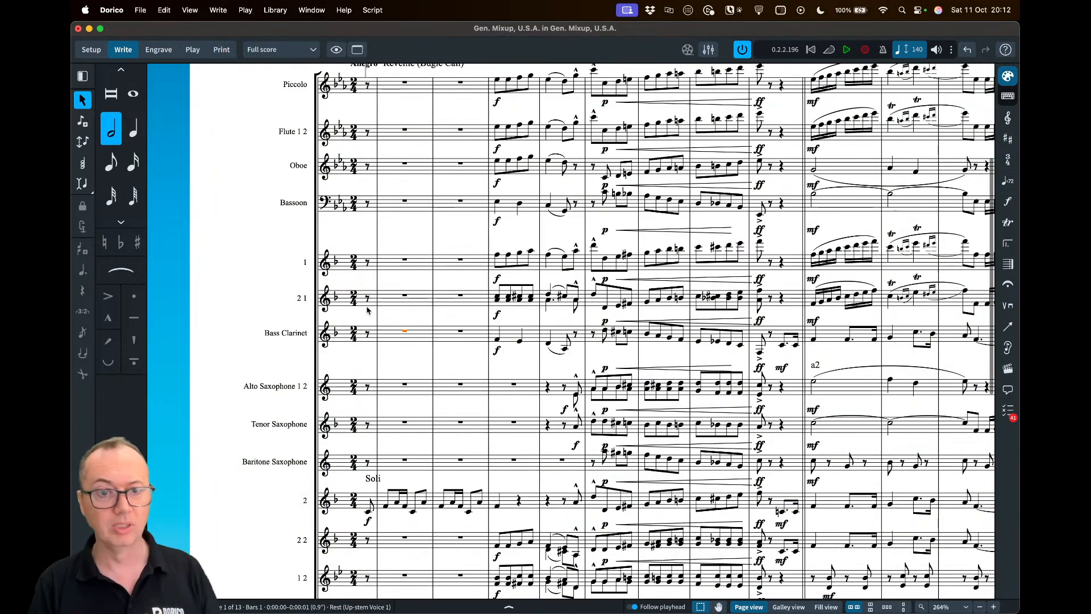
scroll(407, 325, "down", 3)
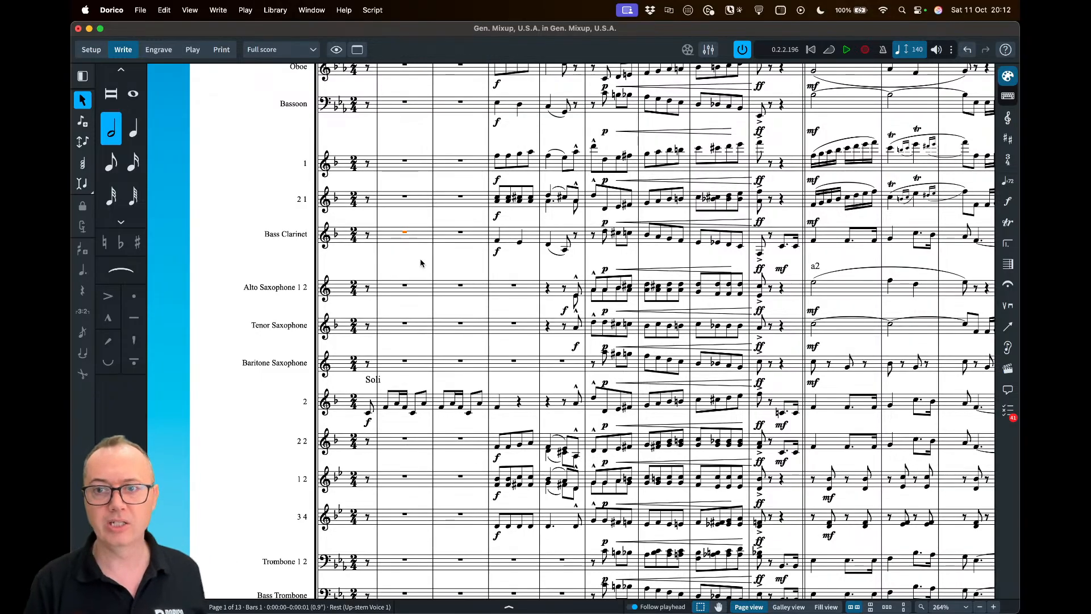
scroll(420, 263, "down", 5)
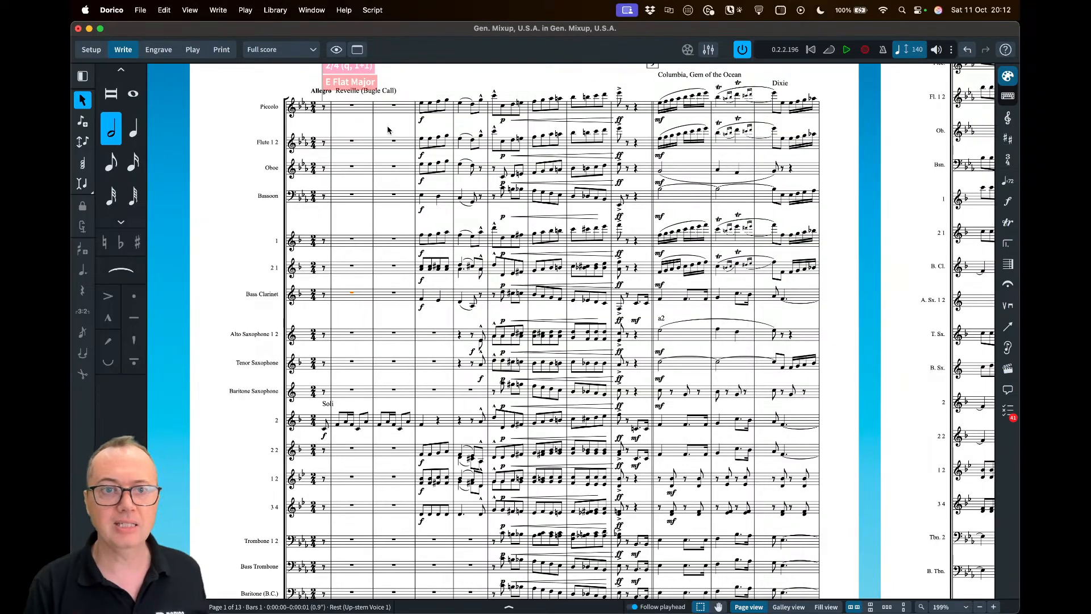
scroll(388, 130, "up", 2)
scroll(388, 130, "right", 2)
scroll(389, 130, "left", 2)
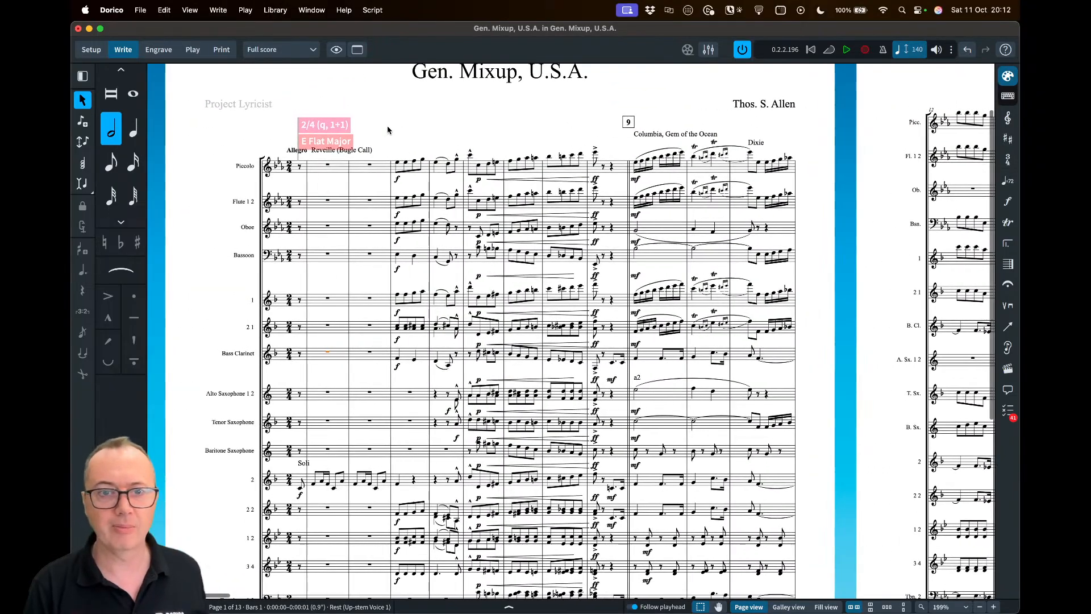
scroll(300, 183, "up", 1)
scroll(299, 183, "left", 2)
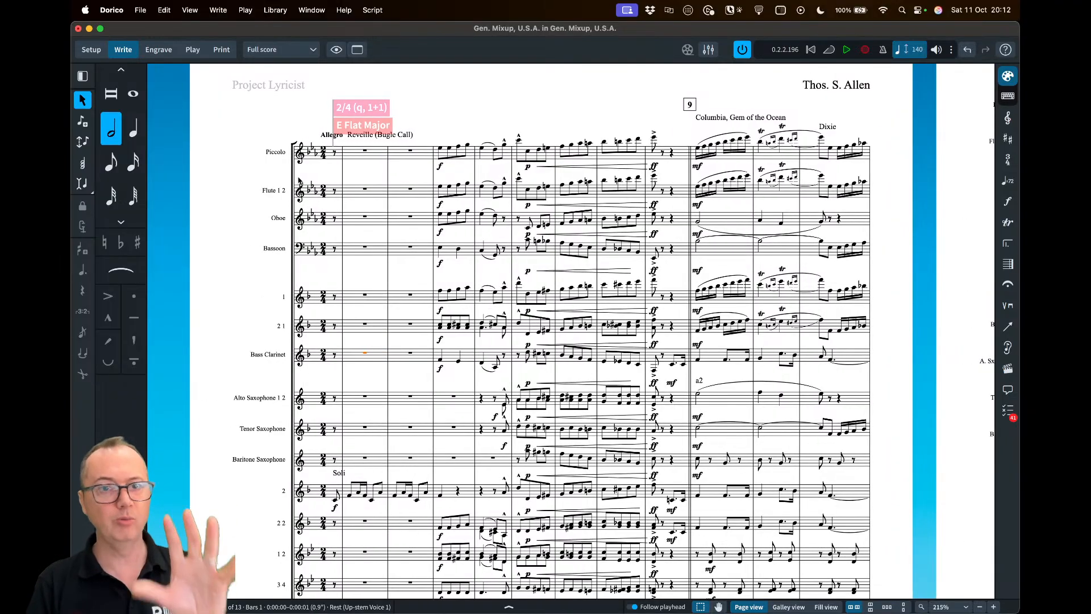
Inspect which instrument the Flute 1 2 player holds in Setup mode
left_click(92, 50)
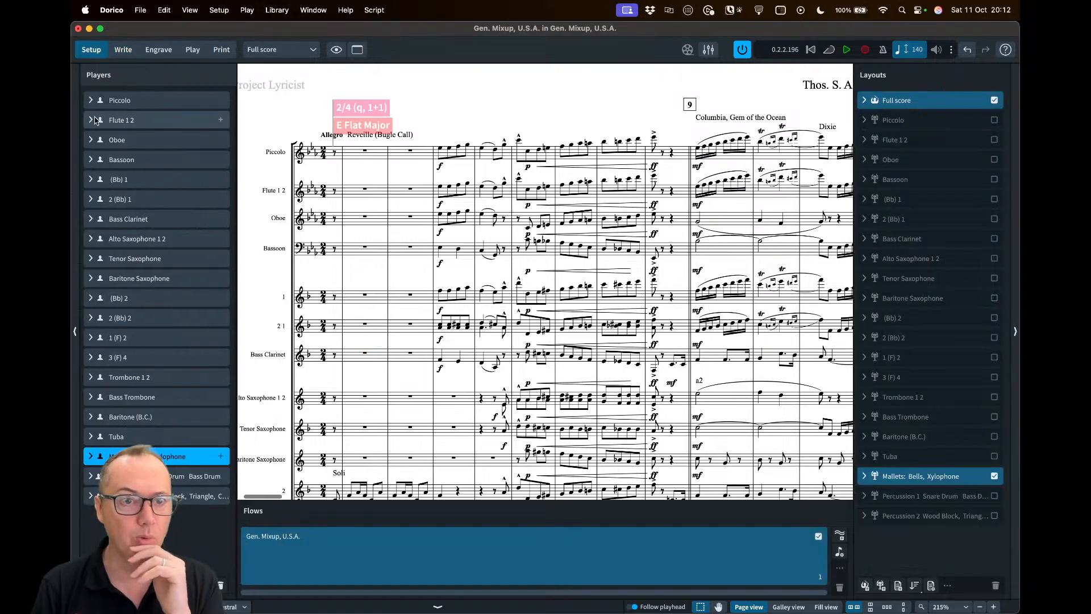
left_click(91, 121)
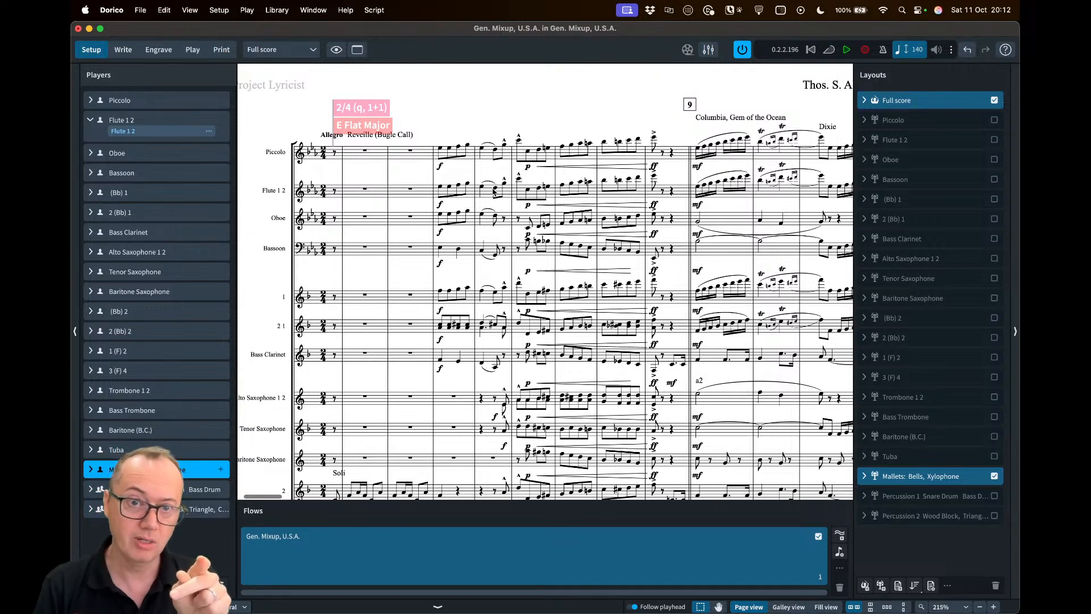
left_click(164, 10)
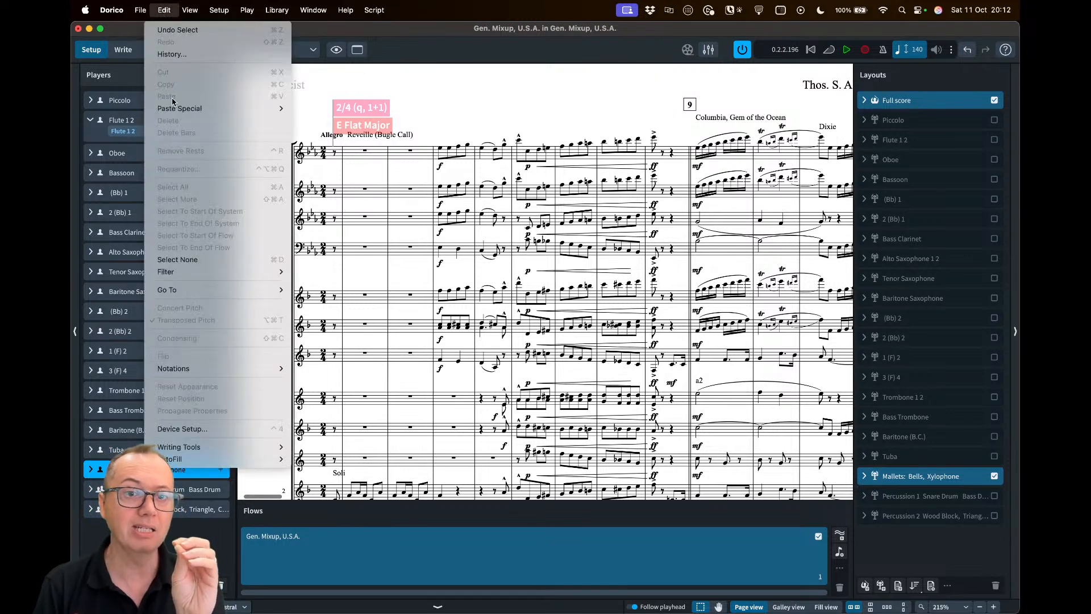
left_click(368, 153)
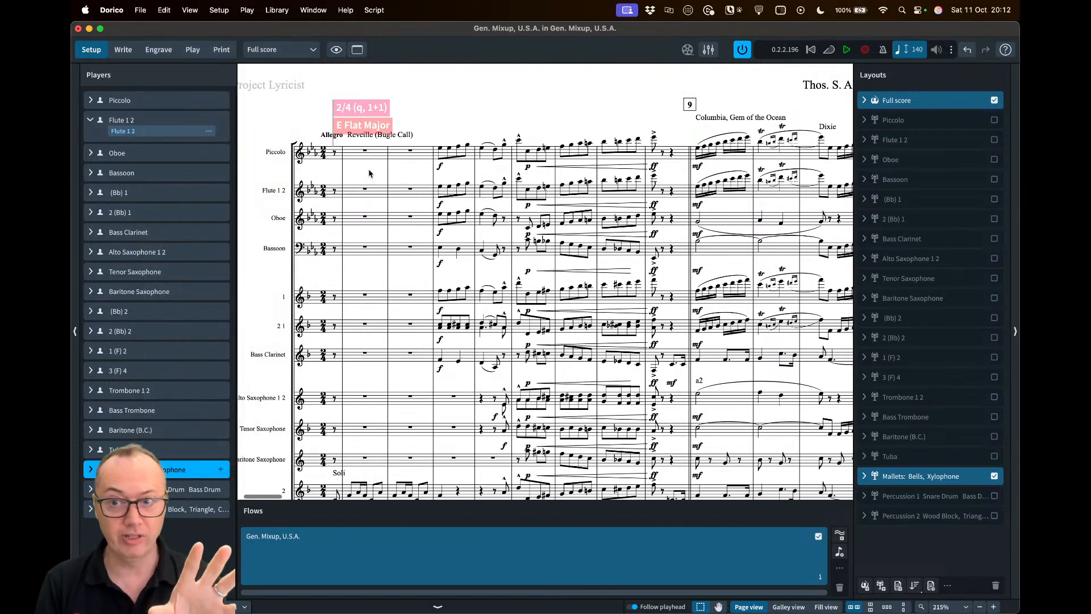
left_click(89, 120)
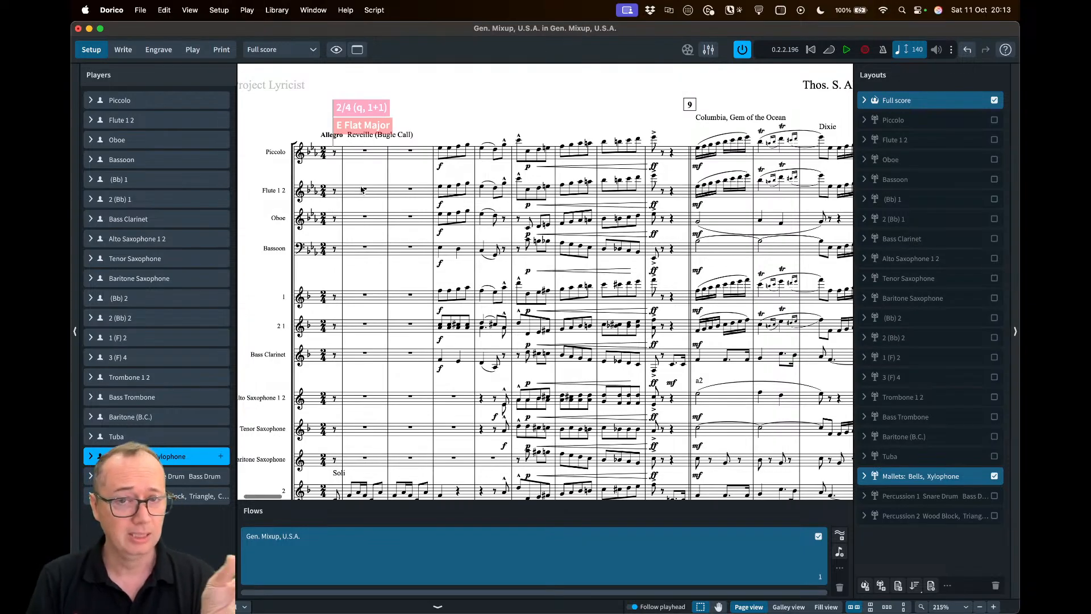
Open the Flute 1 2 part layout in Write mode and examine the single-line passage at bar 3
left_click(122, 49)
left_click(276, 49)
left_click(267, 96)
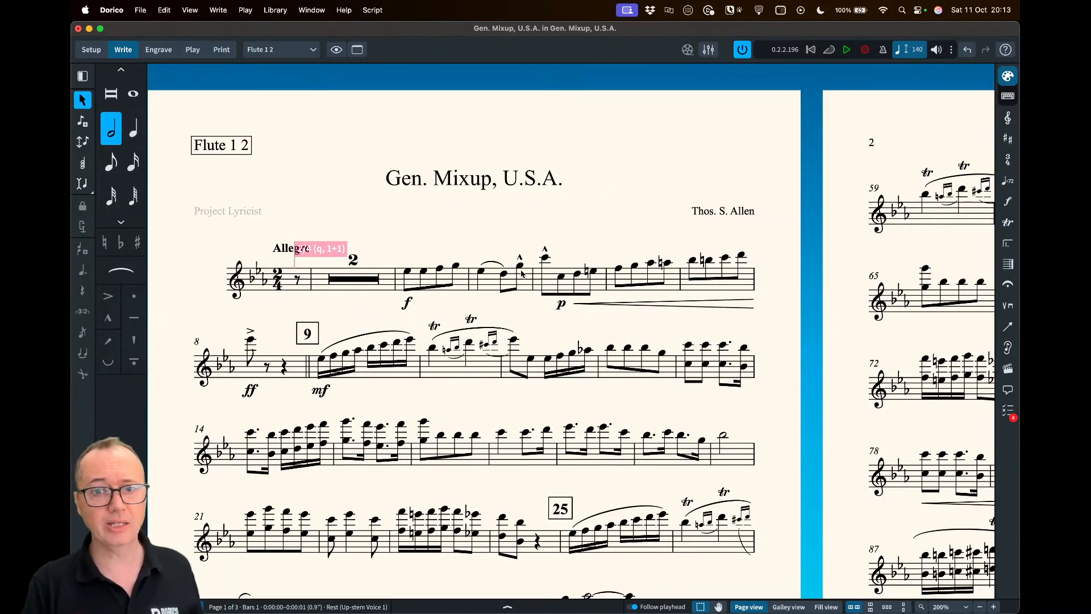
scroll(389, 302, "down", 3)
scroll(389, 301, "down", 3)
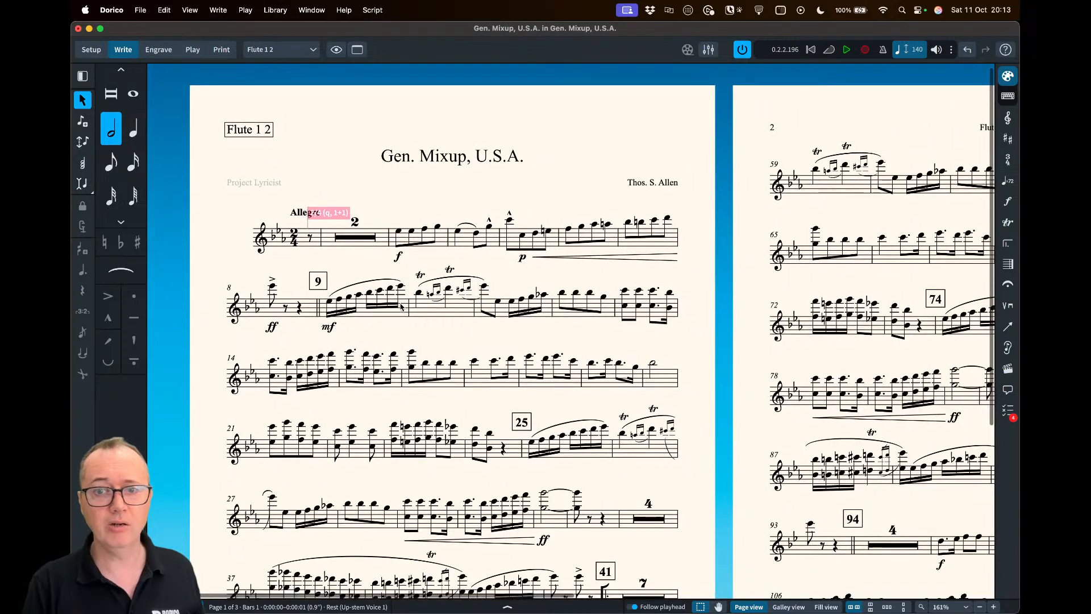
scroll(424, 300, "down", 3)
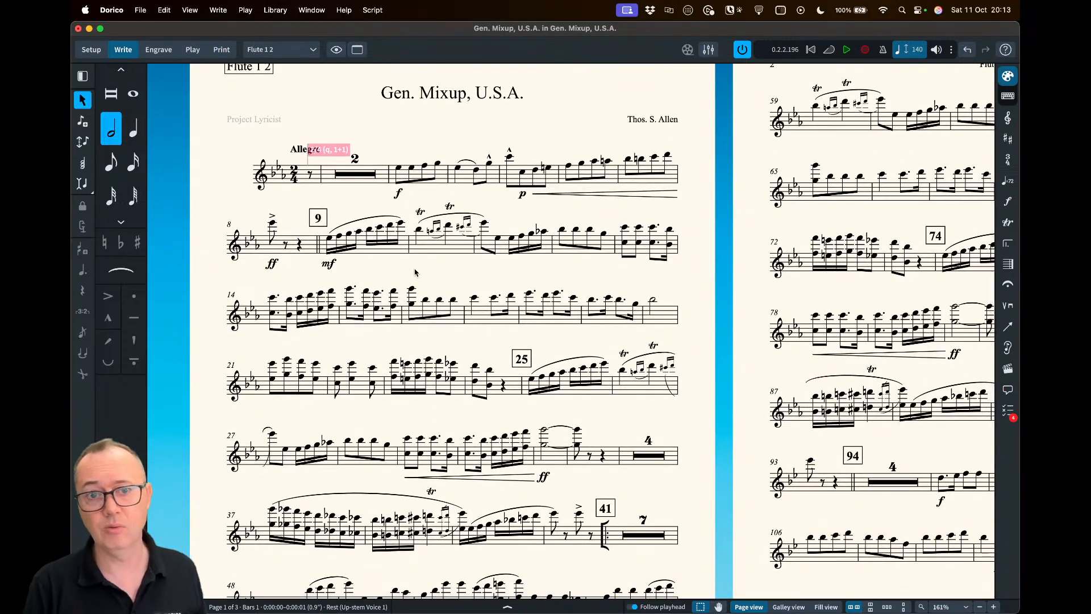
left_click(404, 178)
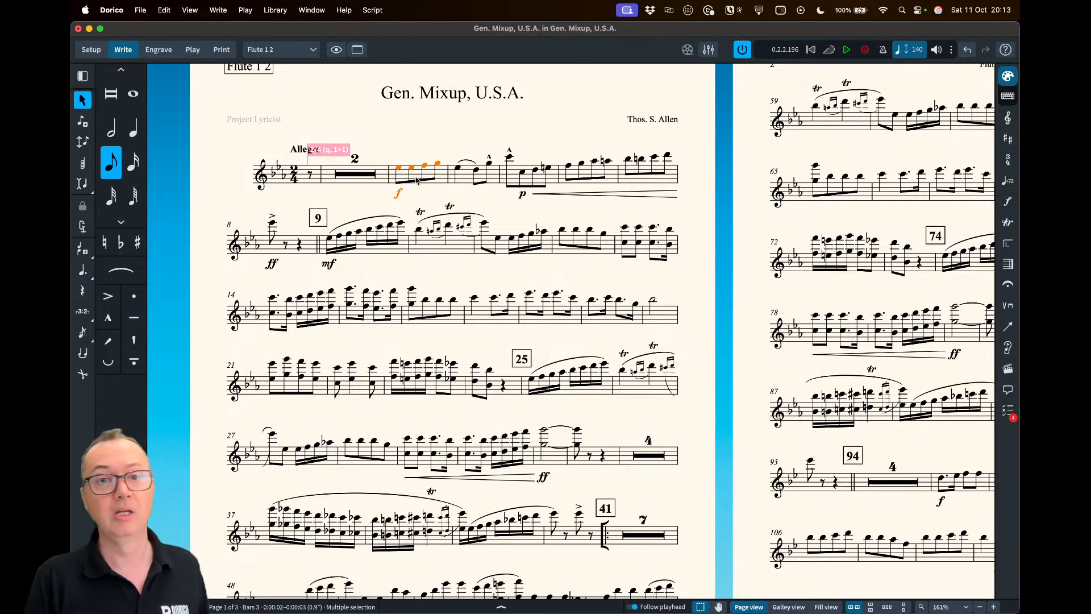
Examine the rest of the Flute 1 2 part for passages where the two flutes share or split the notes
scroll(416, 180, "down", 4)
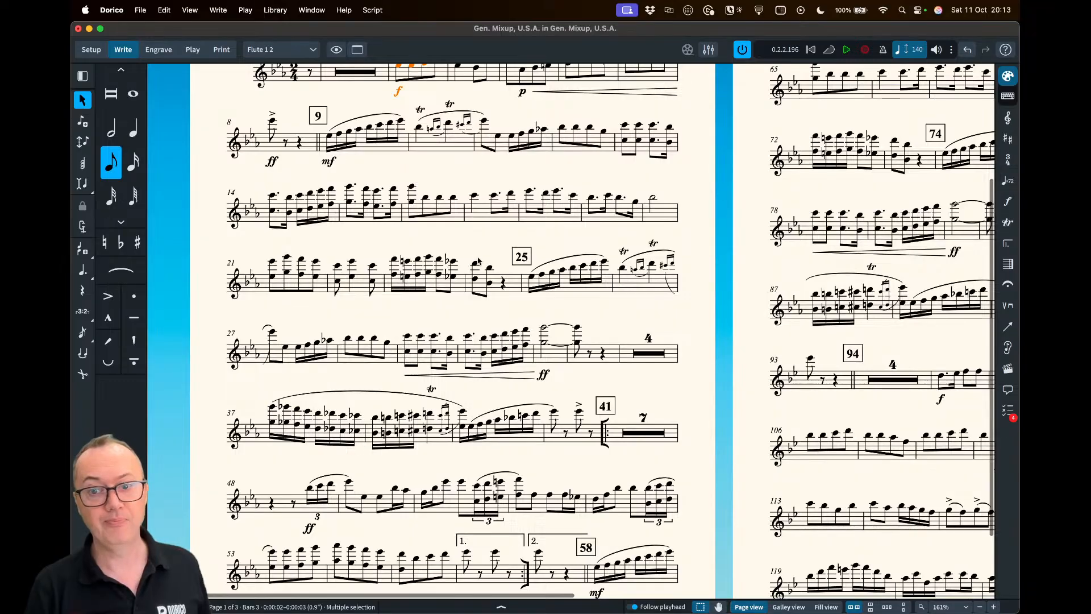
scroll(465, 244, "down", 3)
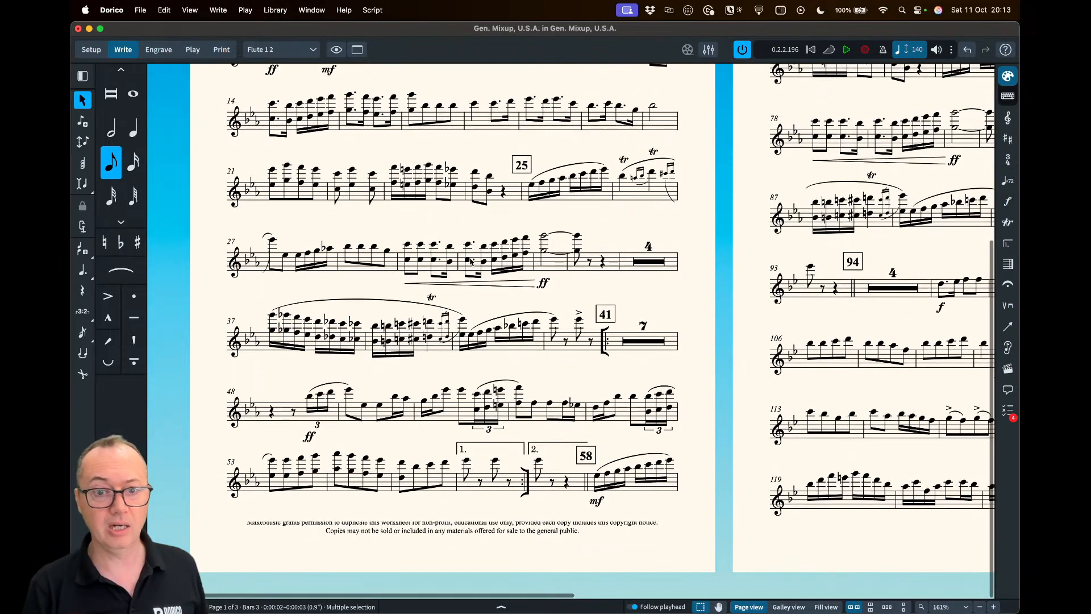
scroll(565, 281, "right", 10)
scroll(652, 270, "right", 5)
scroll(652, 270, "up", 7)
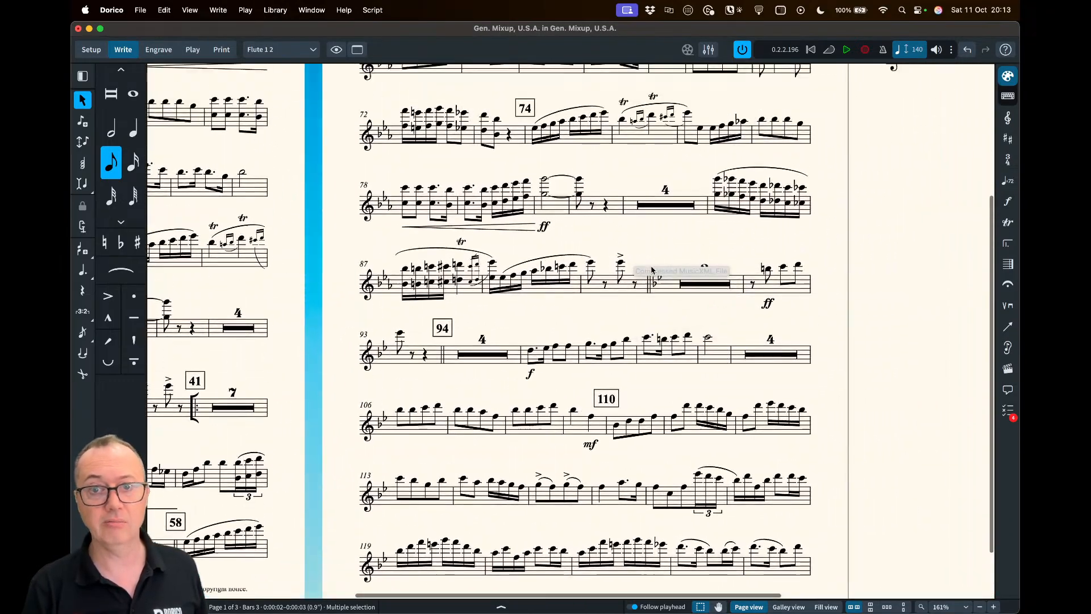
left_click(777, 237)
scroll(777, 237, "right", 5)
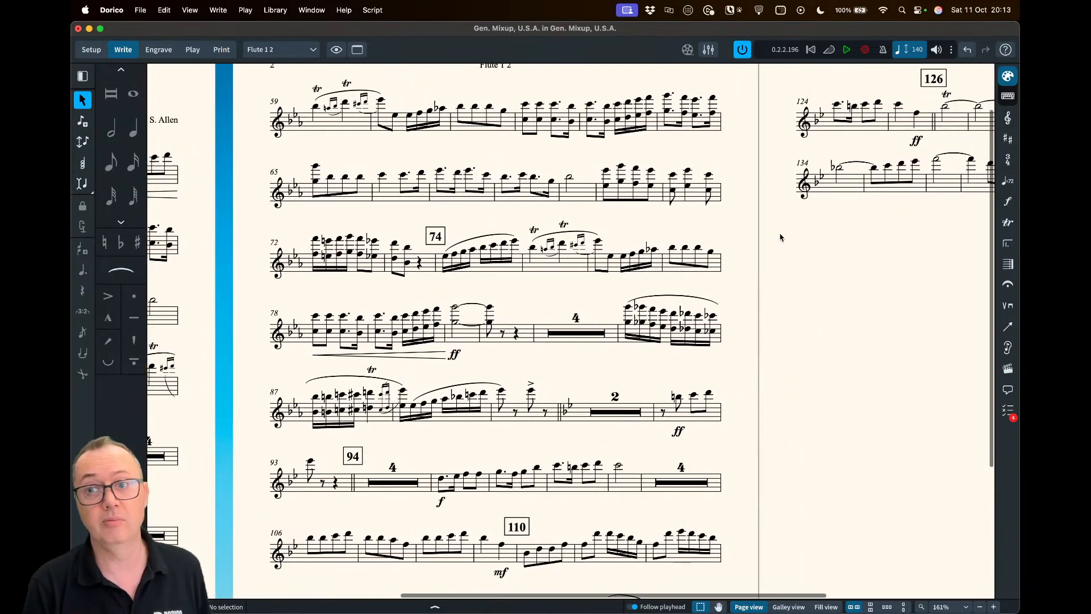
scroll(778, 236, "left", 7)
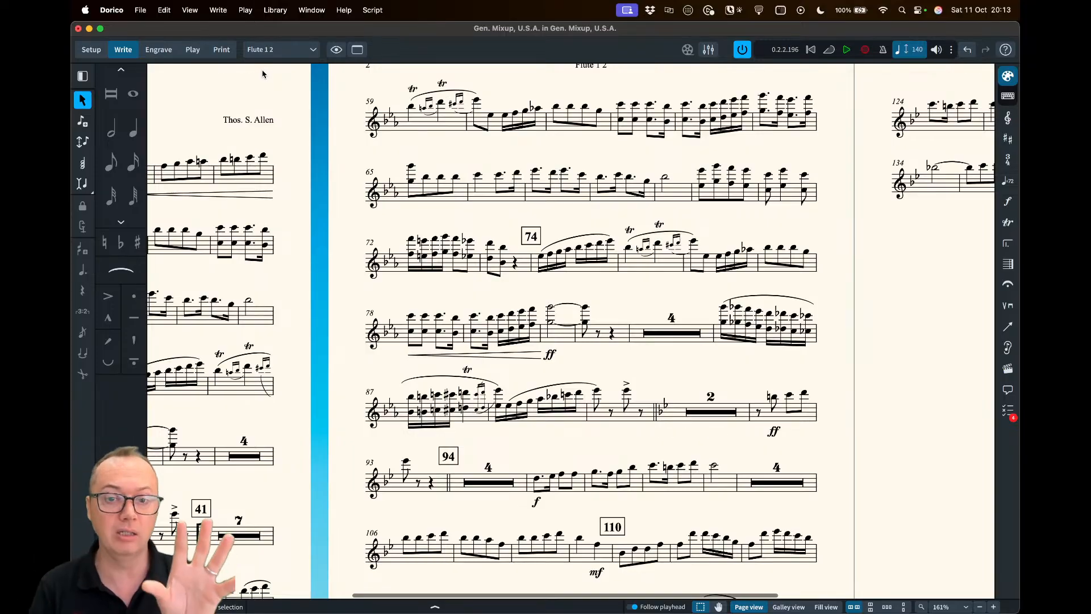
scroll(366, 252, "left", 12)
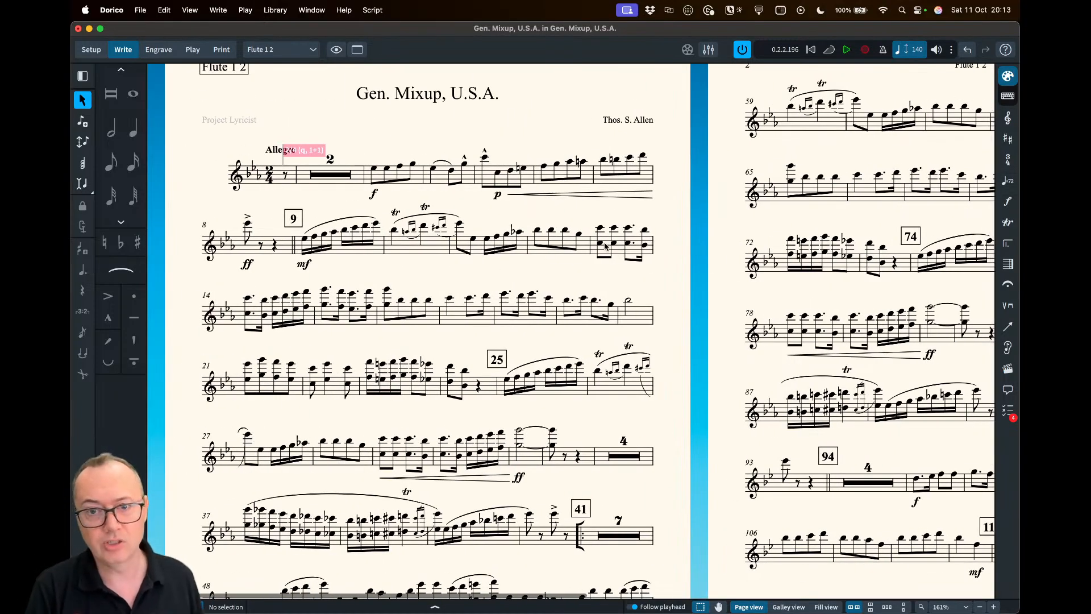
Select the two-note chords in bars 13–16 of the Flute 1 2 part to inspect them, and clear the selection
left_click(606, 245)
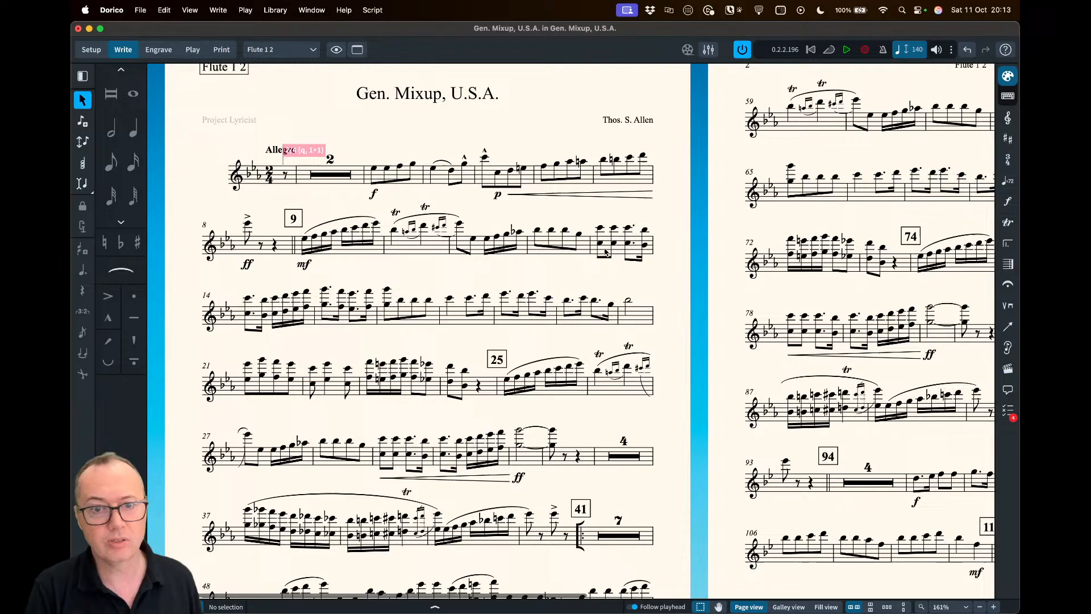
left_click(387, 308, "shift")
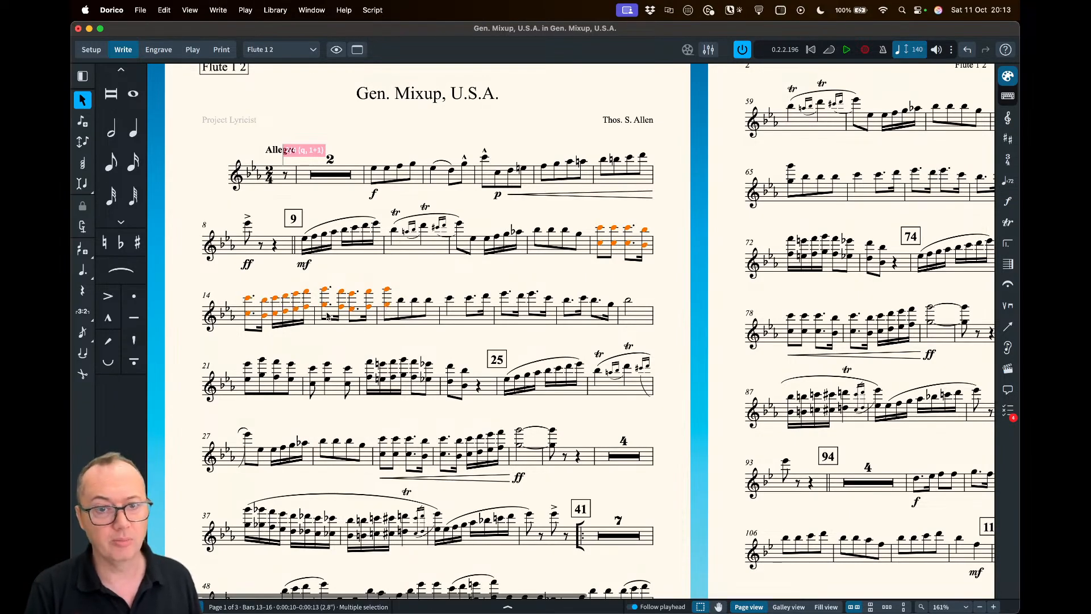
key("Escape")
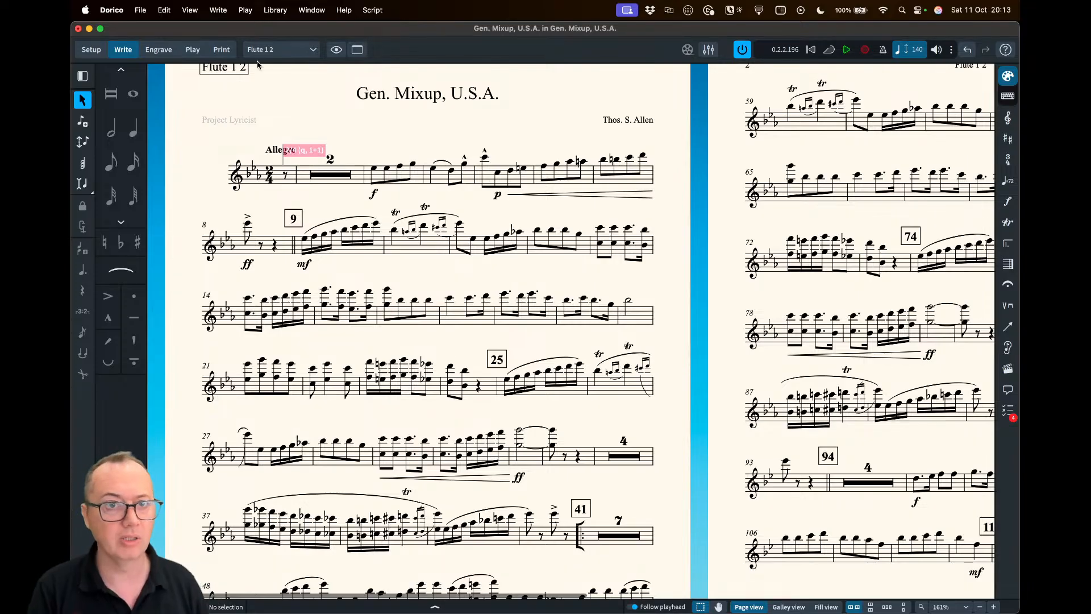
Return to the full score layout and switch it to galley view
left_click(279, 50)
left_click(277, 67)
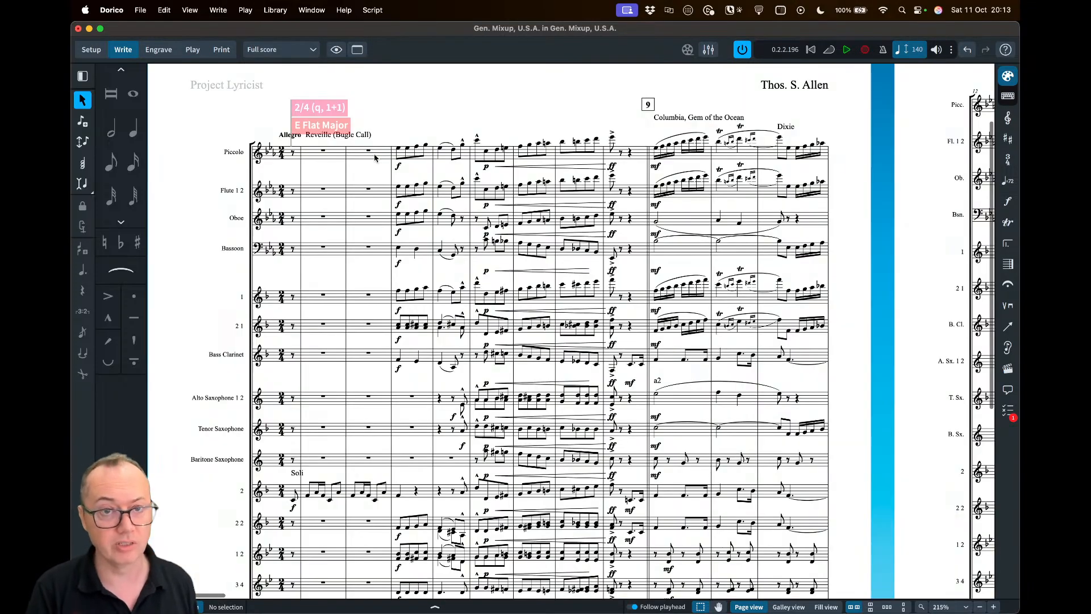
scroll(364, 183, "left", 2)
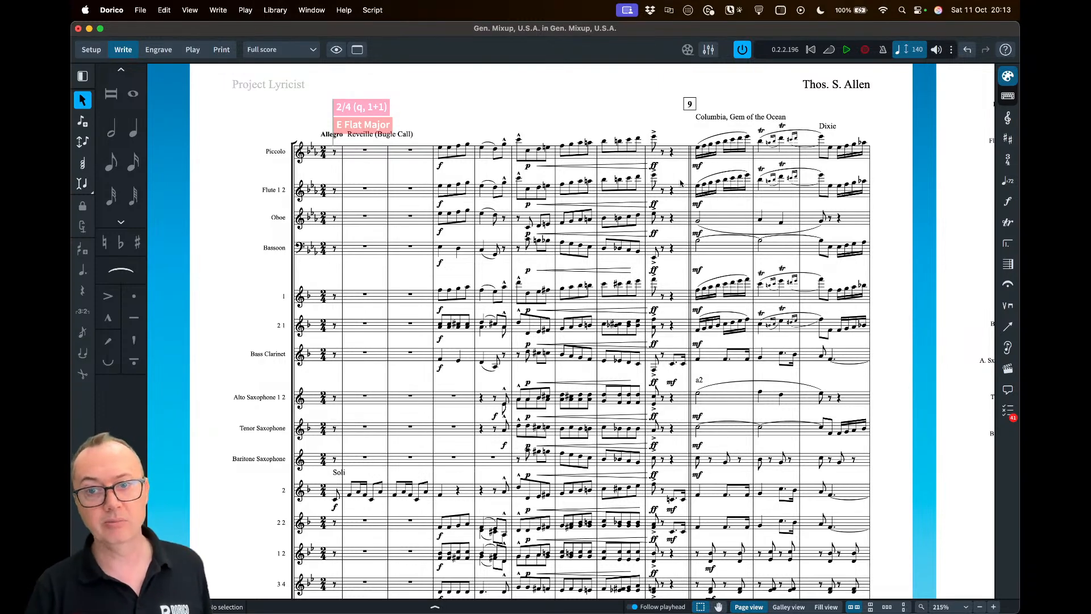
scroll(794, 188, "right", 6)
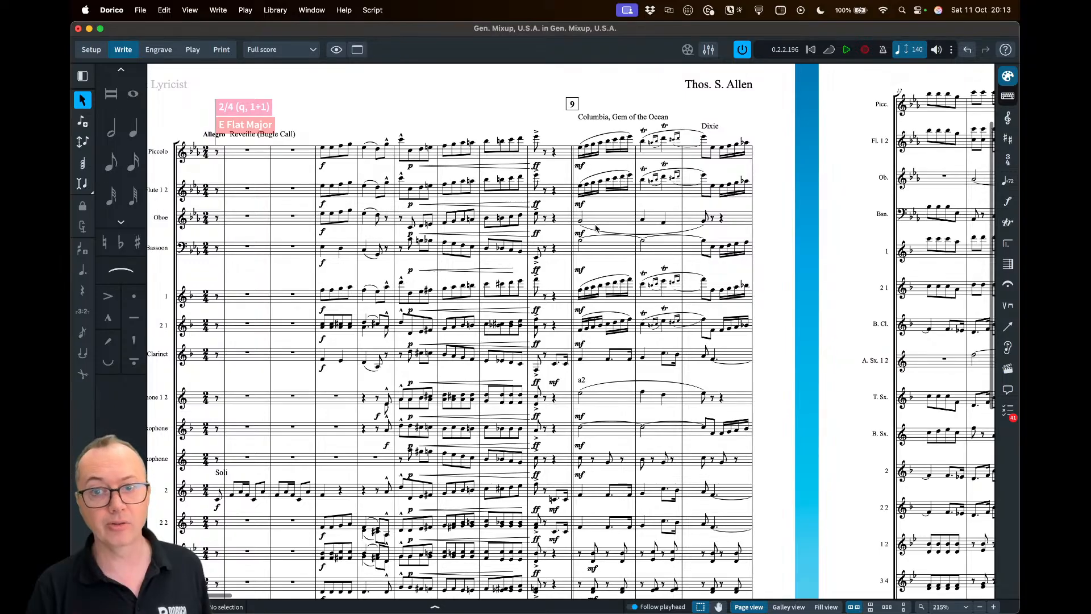
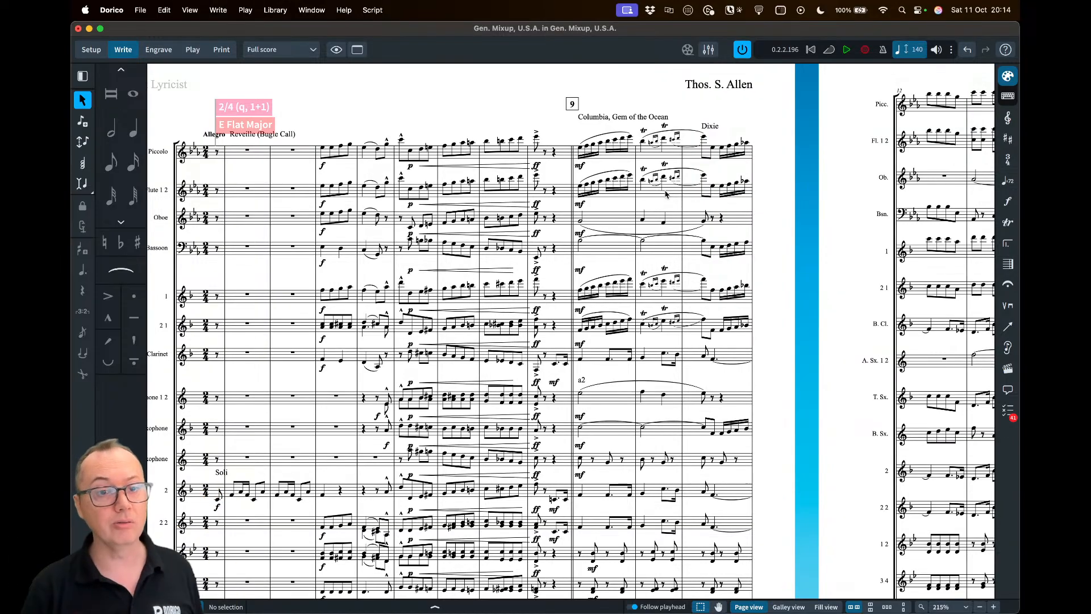
scroll(666, 194, "left", 2)
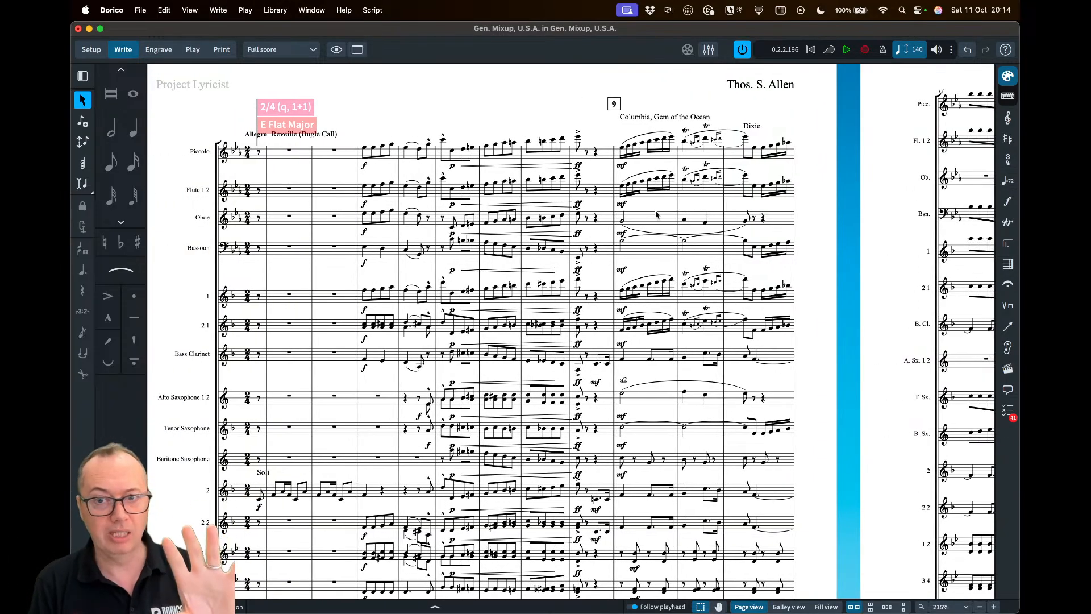
left_click(789, 607)
scroll(503, 271, "down", 3)
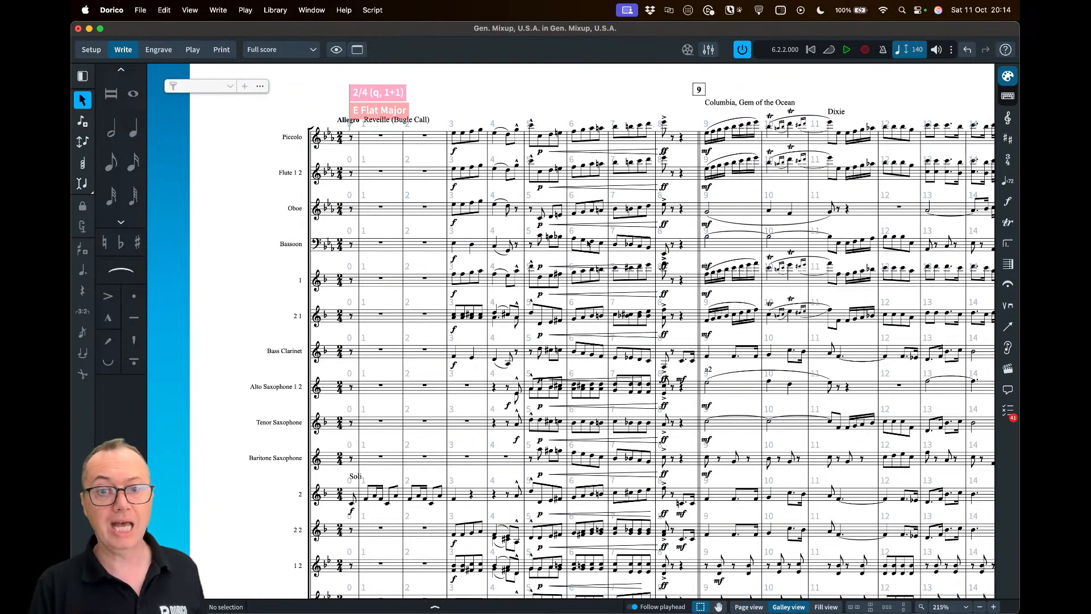
scroll(632, 244, "right", 3)
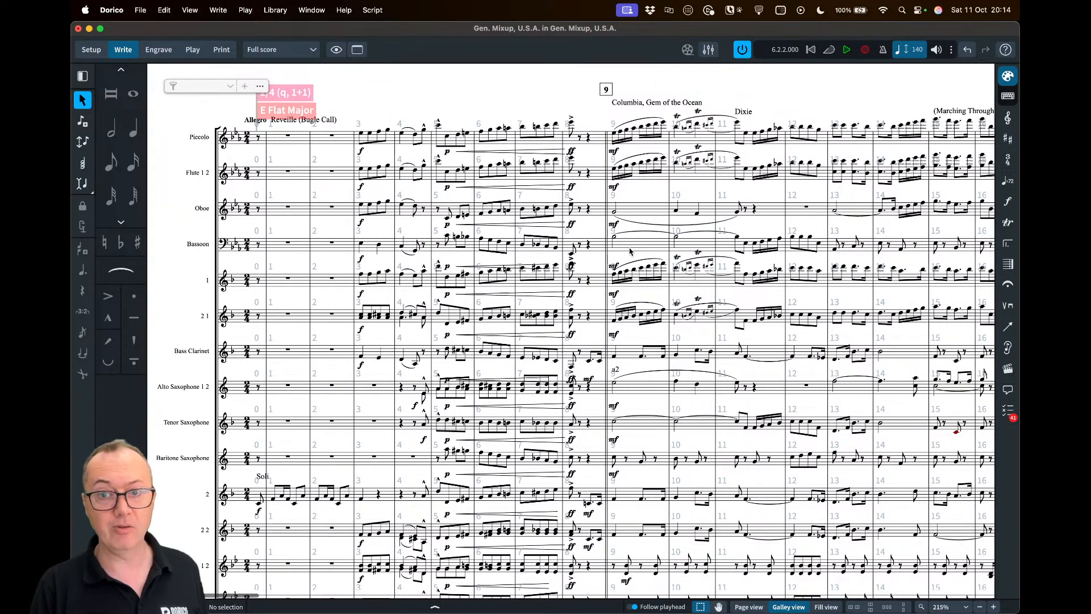
Set the full score's galley view minimum staff gap expansion to 150% in the vertical spacing layout options
left_click(280, 10)
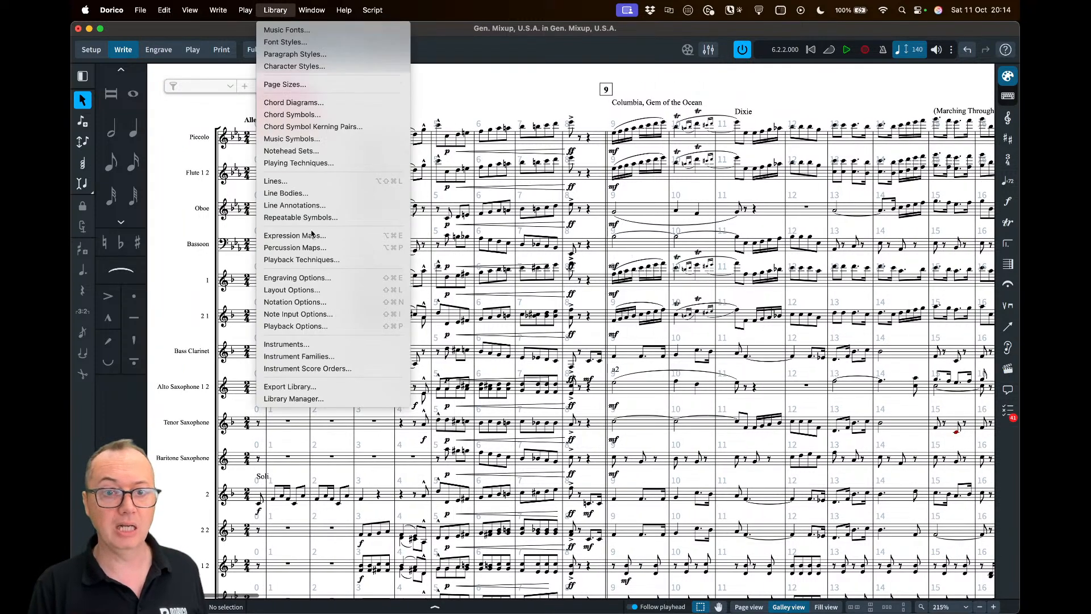
left_click(304, 285)
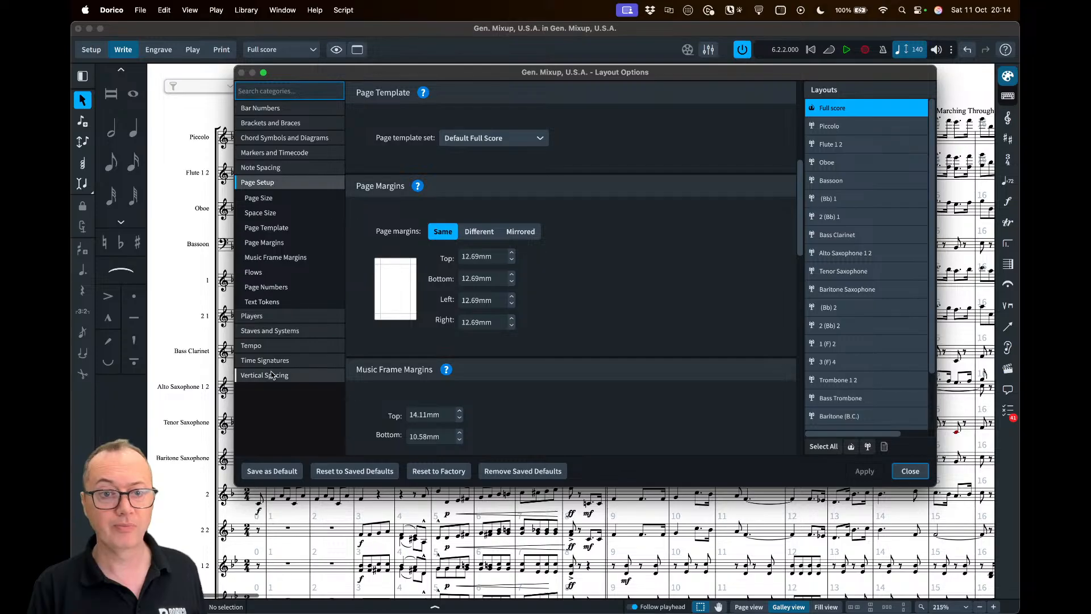
left_click(272, 376)
scroll(575, 354, "down", 10)
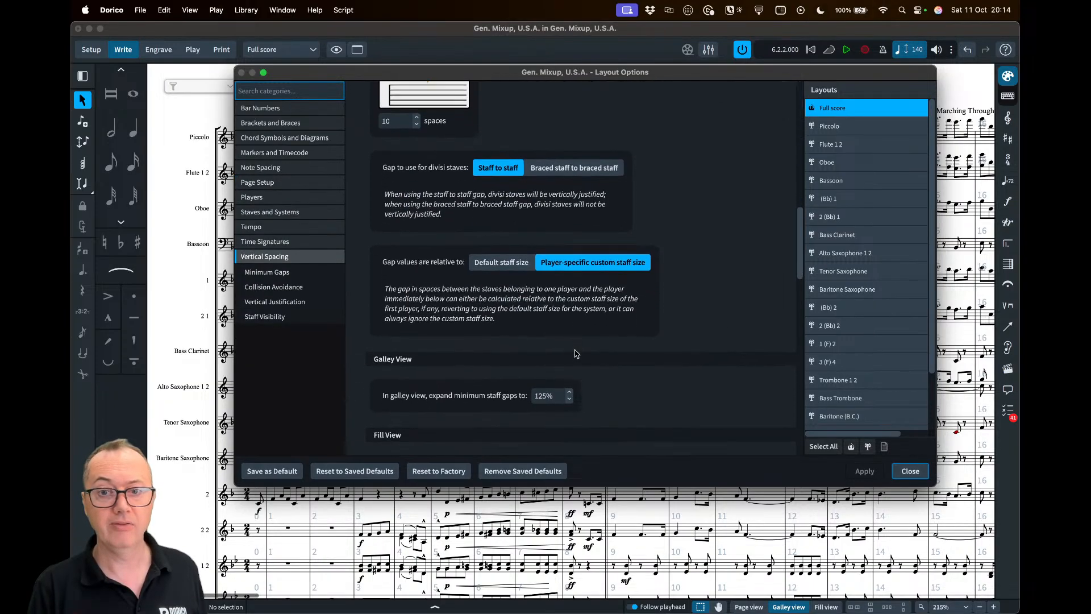
left_click_drag(555, 255, 517, 252)
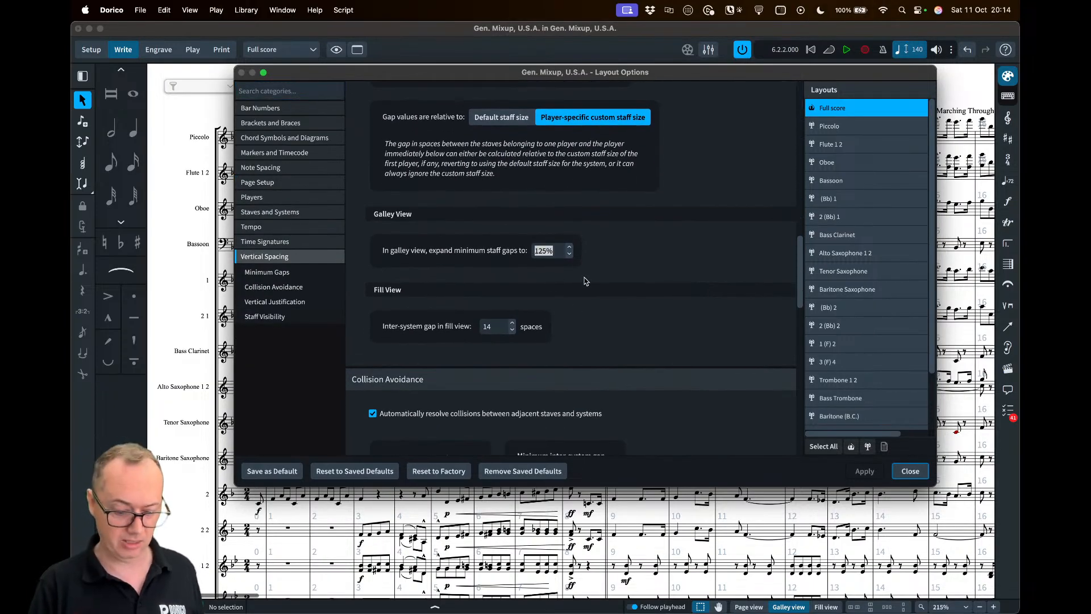
type("150")
key("Tab")
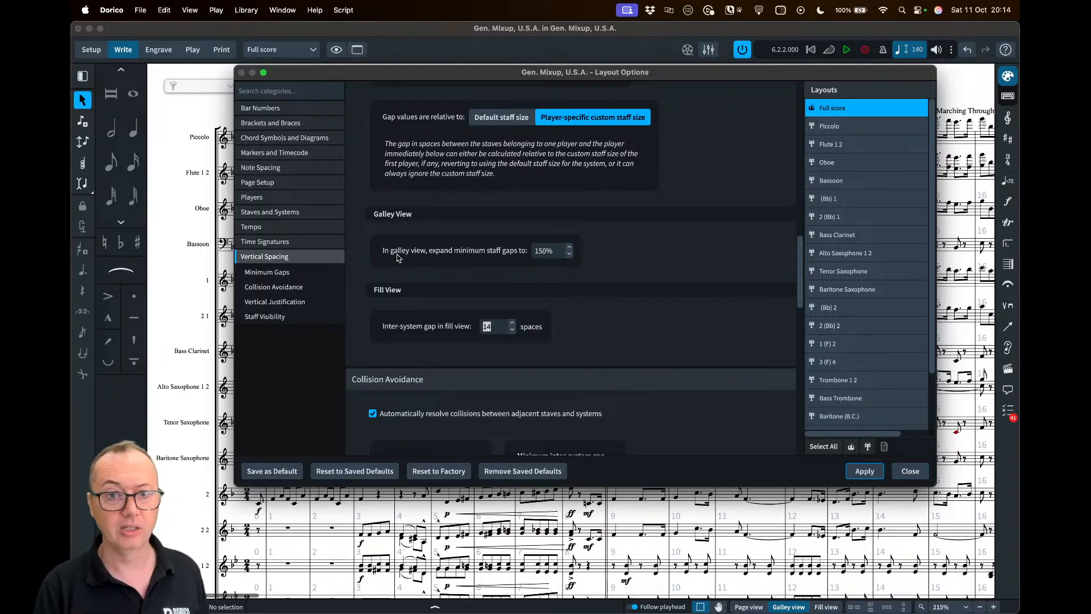
left_click(863, 471)
left_click(909, 470)
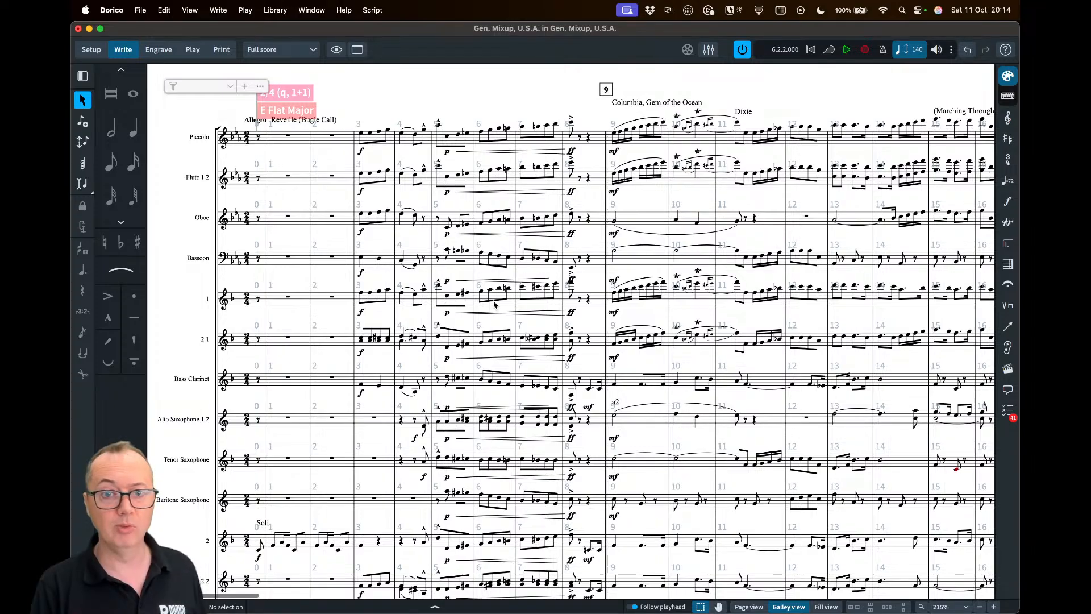
Check the Flute 1 2 player in the project setup, and return to the music in Write mode
scroll(498, 326, "left", 2)
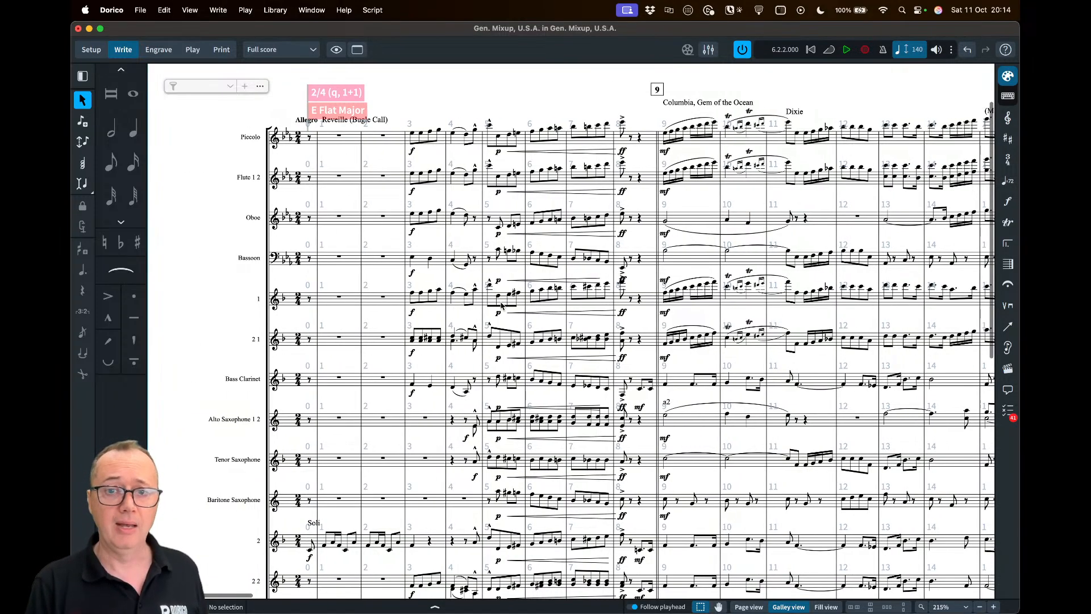
left_click(89, 50)
left_click(159, 122)
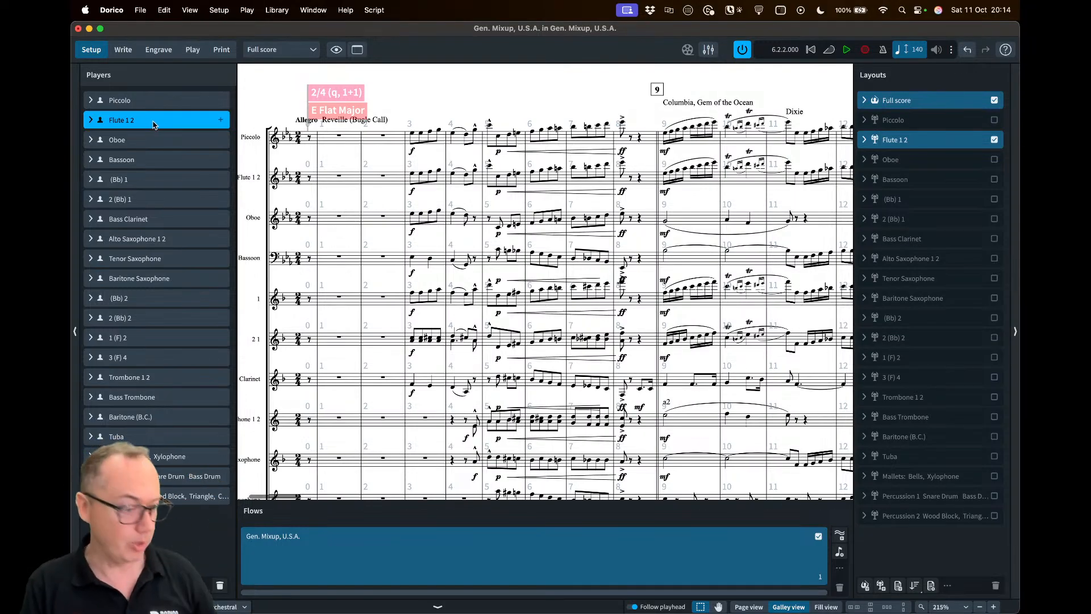
key("super+2")
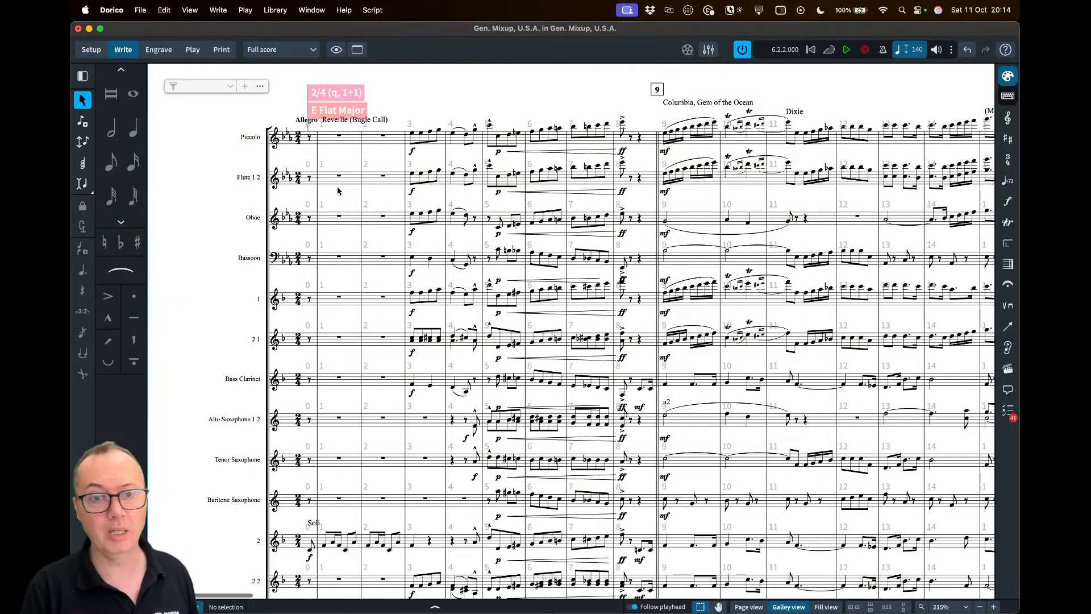
Select the Xylophone staff text at bar 11 of the Mallets staff and show it enlarged in page view
scroll(338, 178, "down", 10)
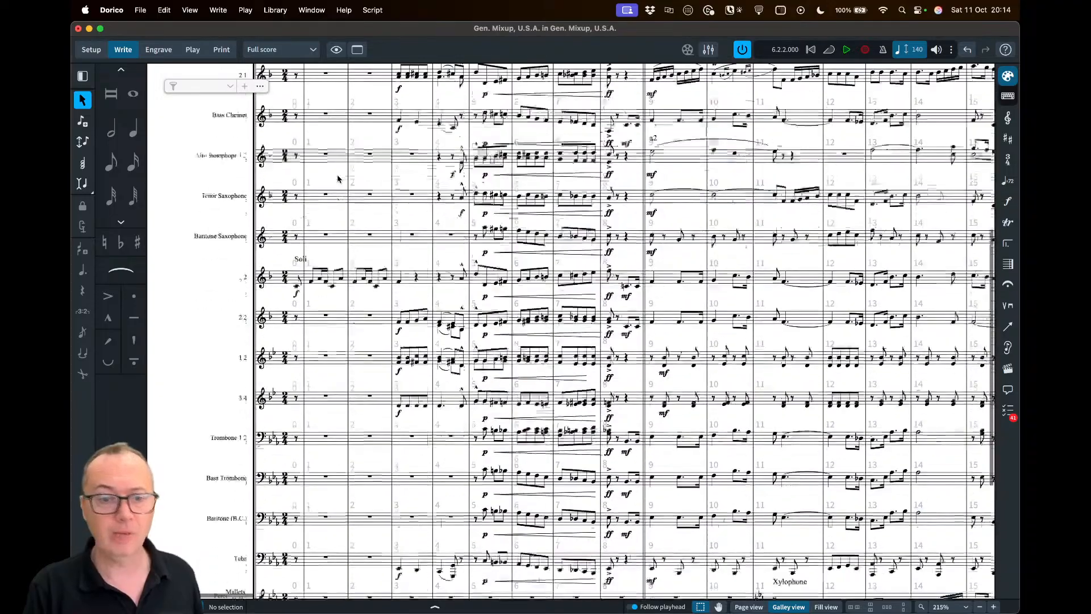
scroll(358, 379, "down", 5)
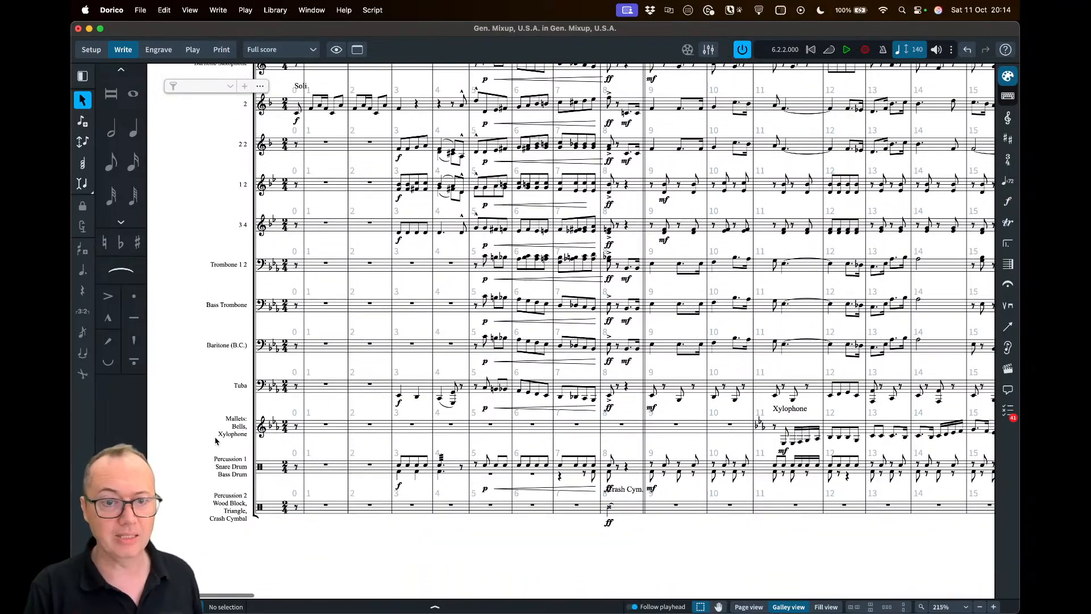
scroll(497, 439, "right", 5)
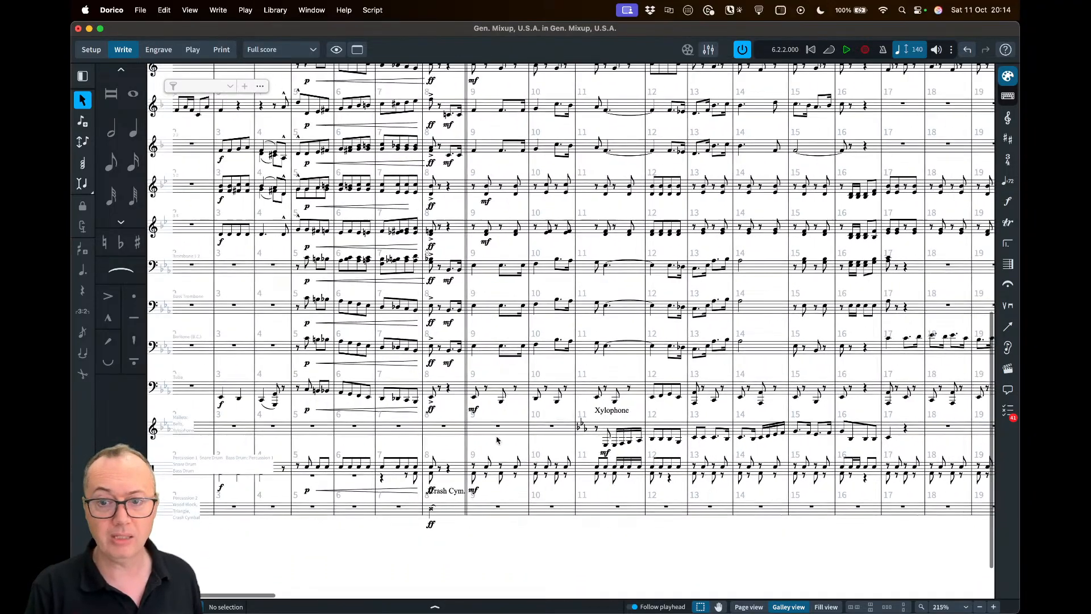
left_click(608, 417)
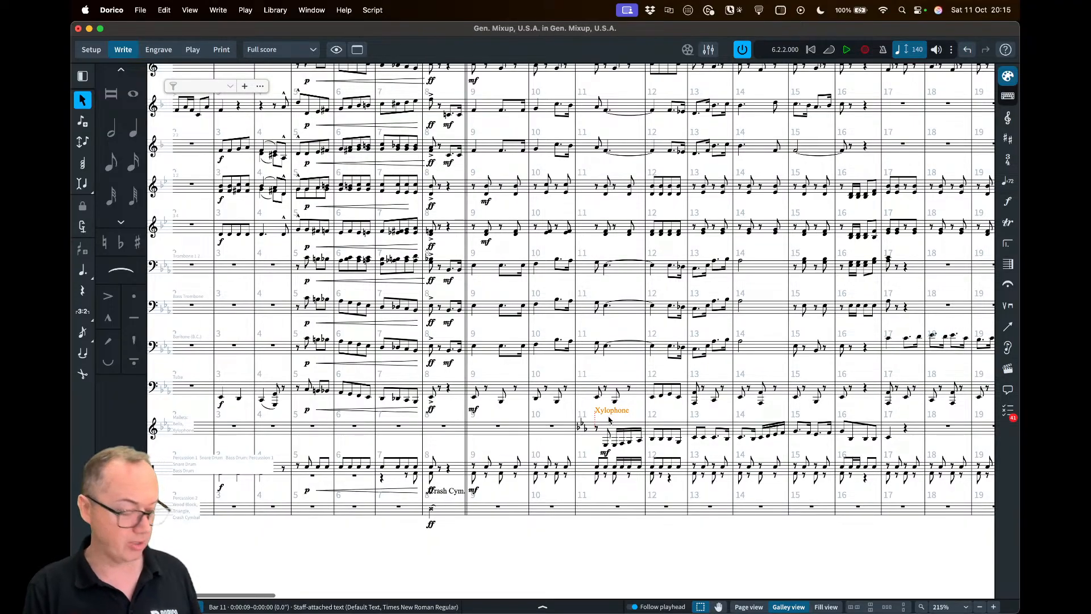
key("ctrl+alt+p")
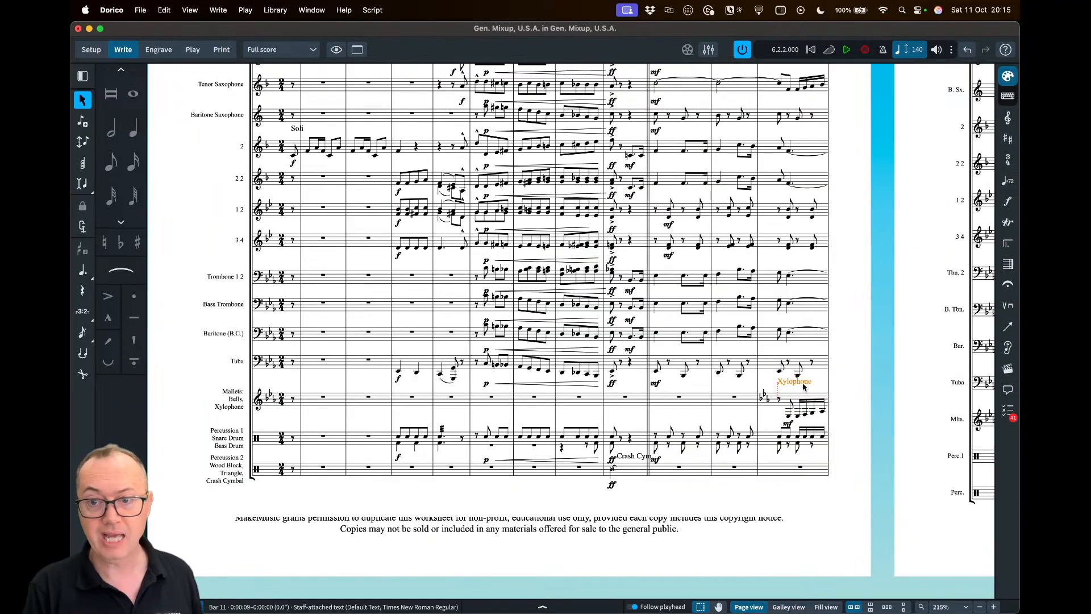
scroll(803, 388, "up", 7)
scroll(803, 388, "up", 4)
scroll(804, 388, "down", 8)
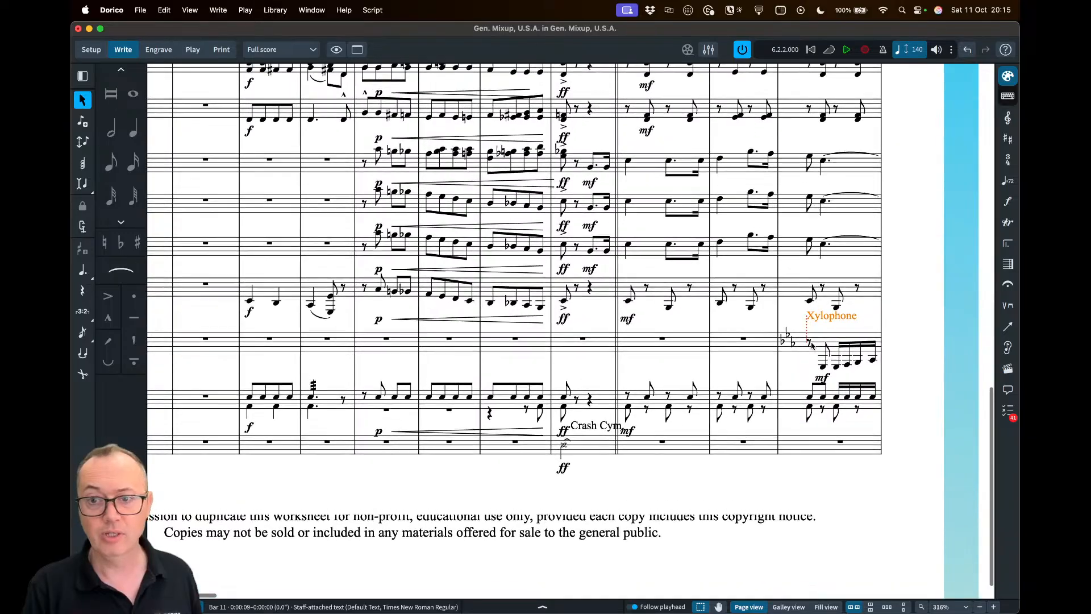
scroll(811, 319, "right", 4)
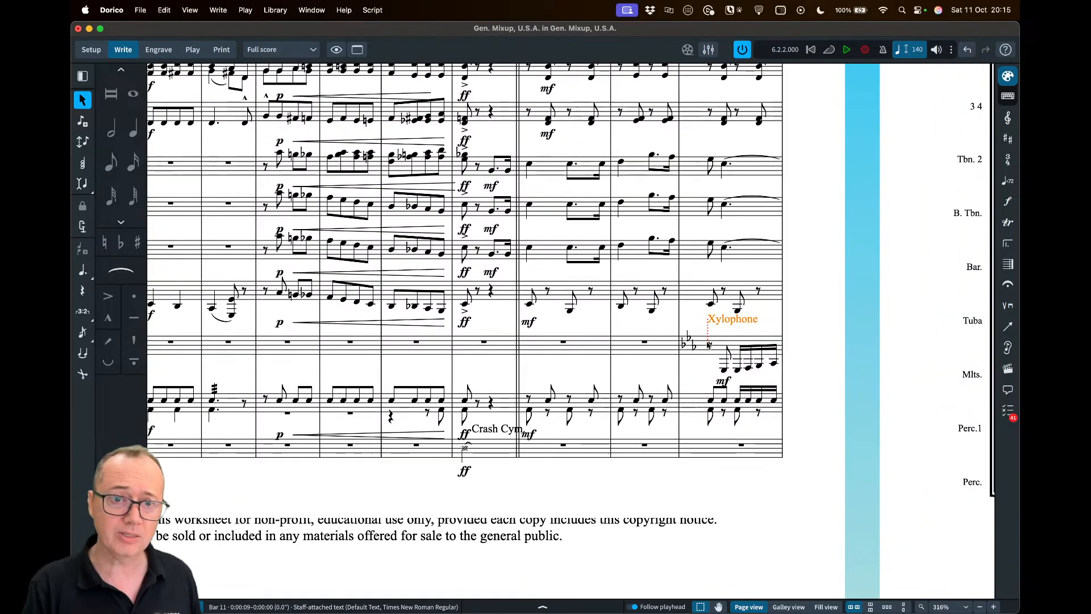
scroll(708, 344, "left", 3)
scroll(713, 335, "right", 4)
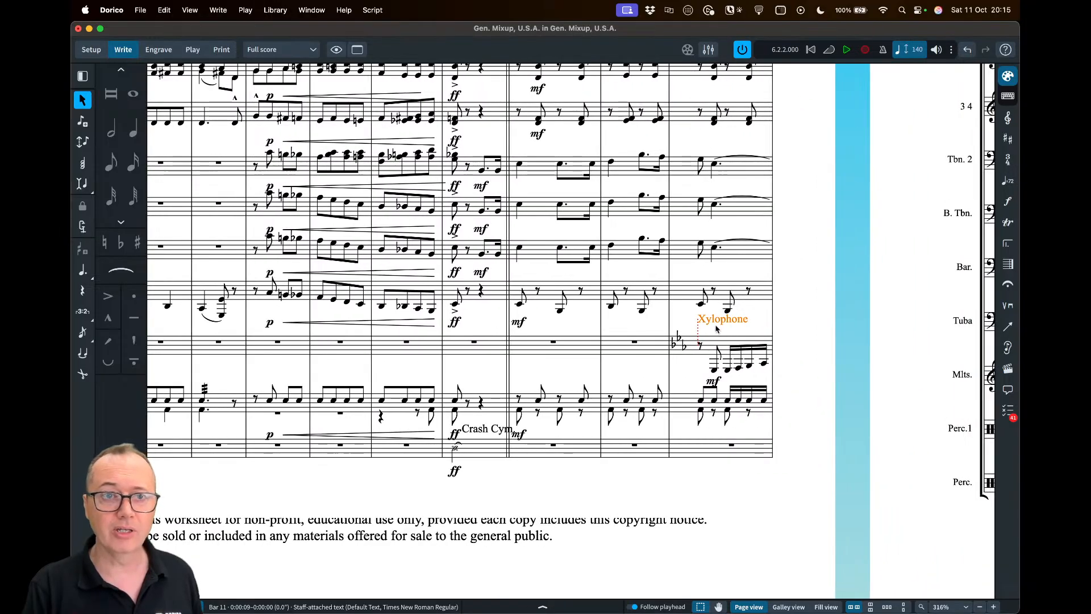
Review the full and short instrument names of the Mallets: Bells, Xylophone player, and close them without changes
left_click(90, 49)
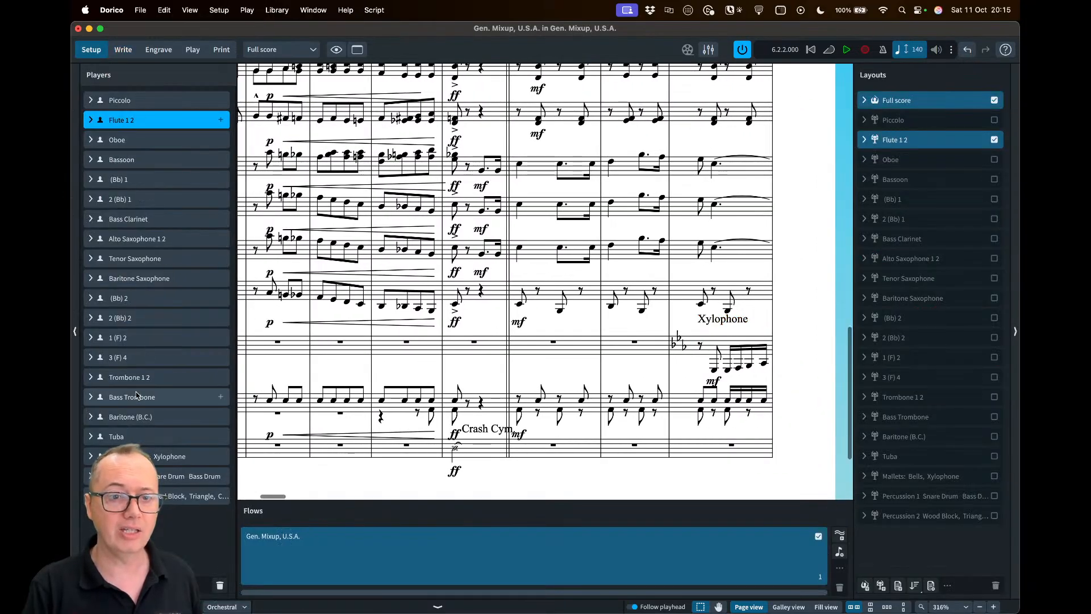
left_click(91, 457)
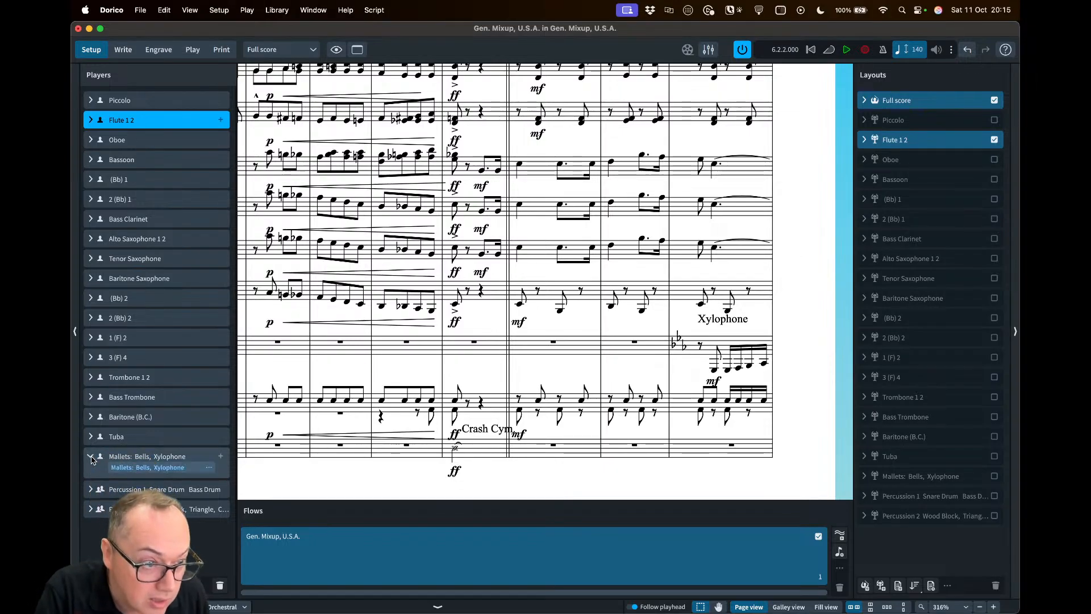
left_click(209, 467)
left_click(237, 476)
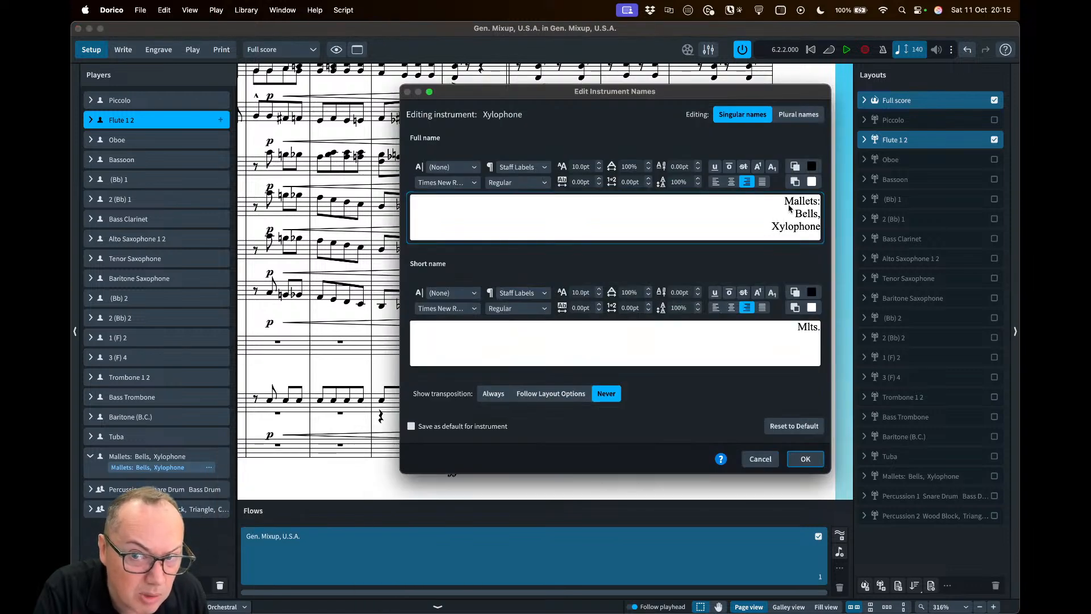
left_click(762, 460)
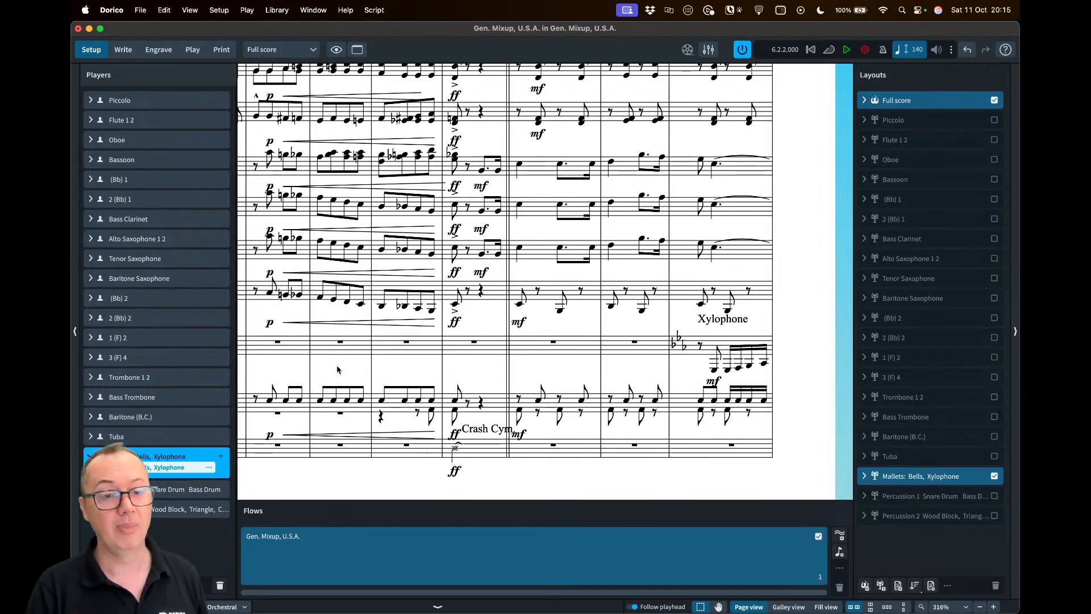
Return to Write mode and examine the Mallets staff labels and instrument changes across the following pages of the full score
key("super+2")
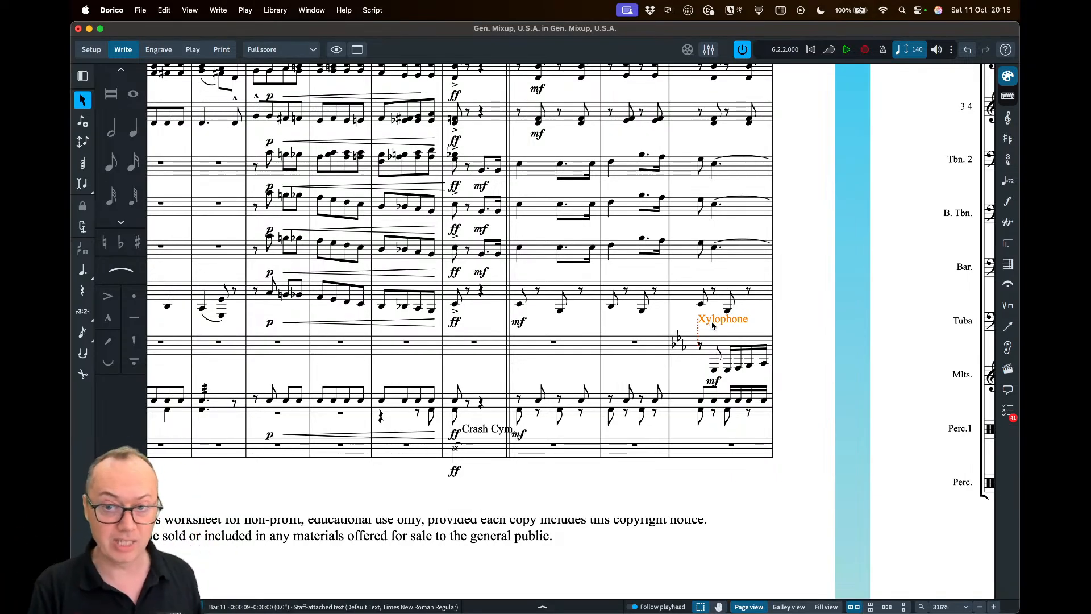
scroll(713, 332, "right", 10)
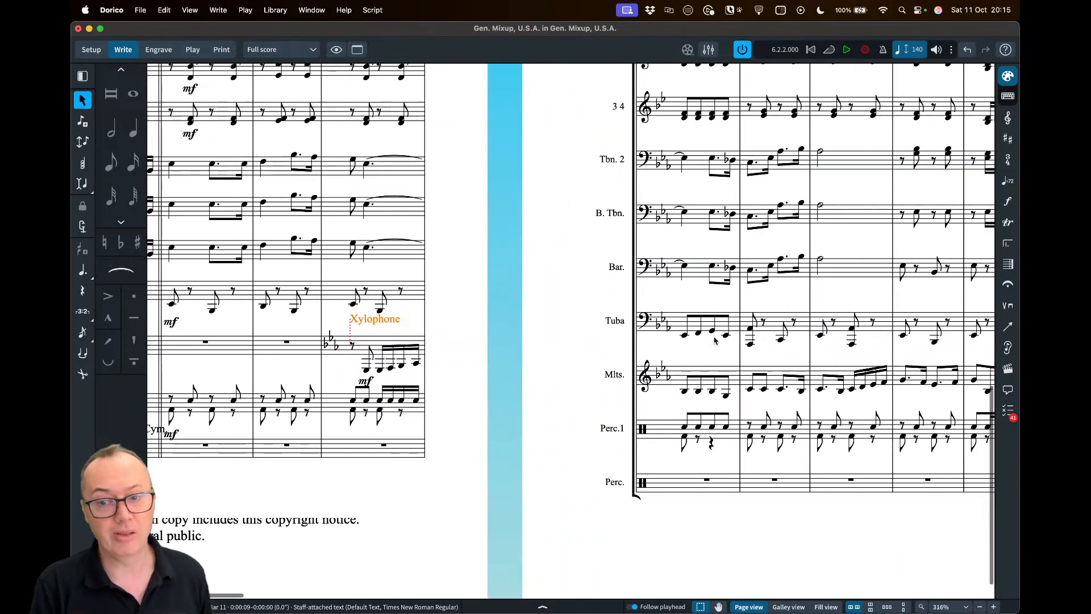
scroll(715, 340, "right", 3)
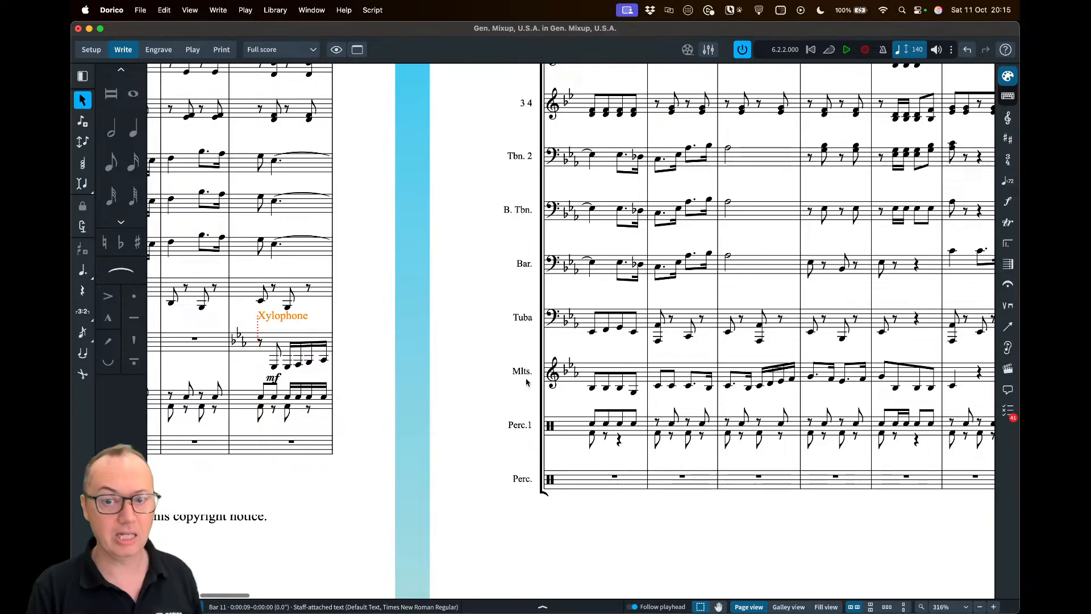
scroll(505, 380, "left", 10)
scroll(508, 380, "right", 3)
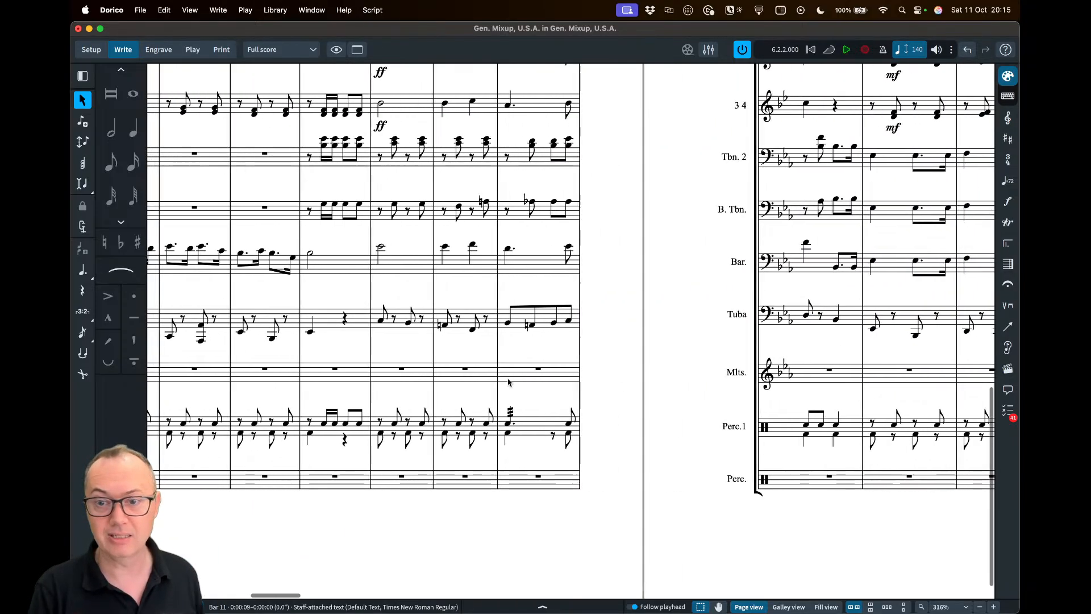
scroll(714, 372, "right", 15)
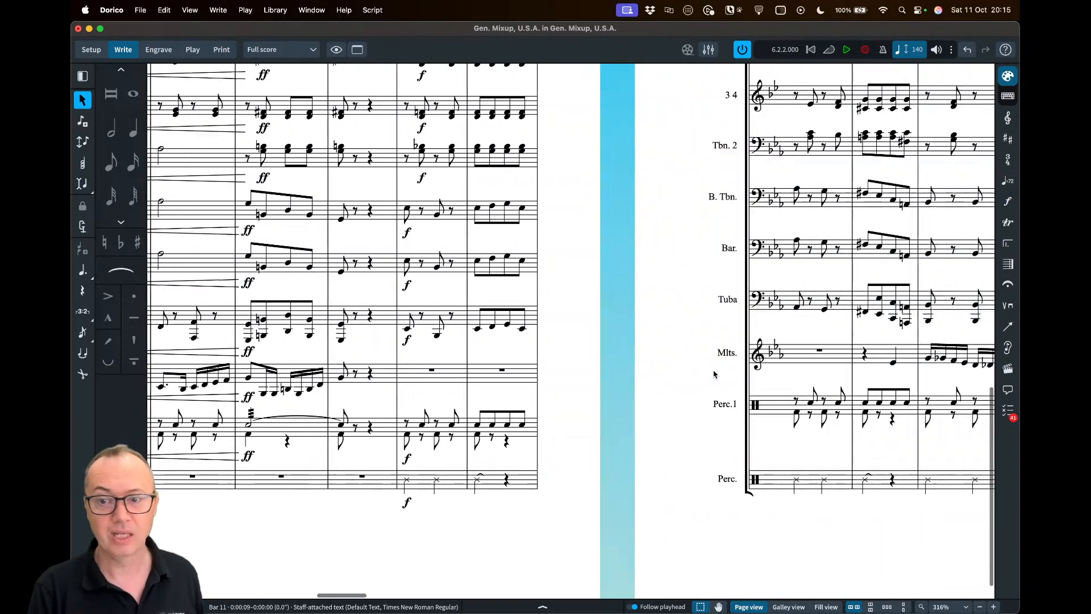
scroll(582, 353, "right", 15)
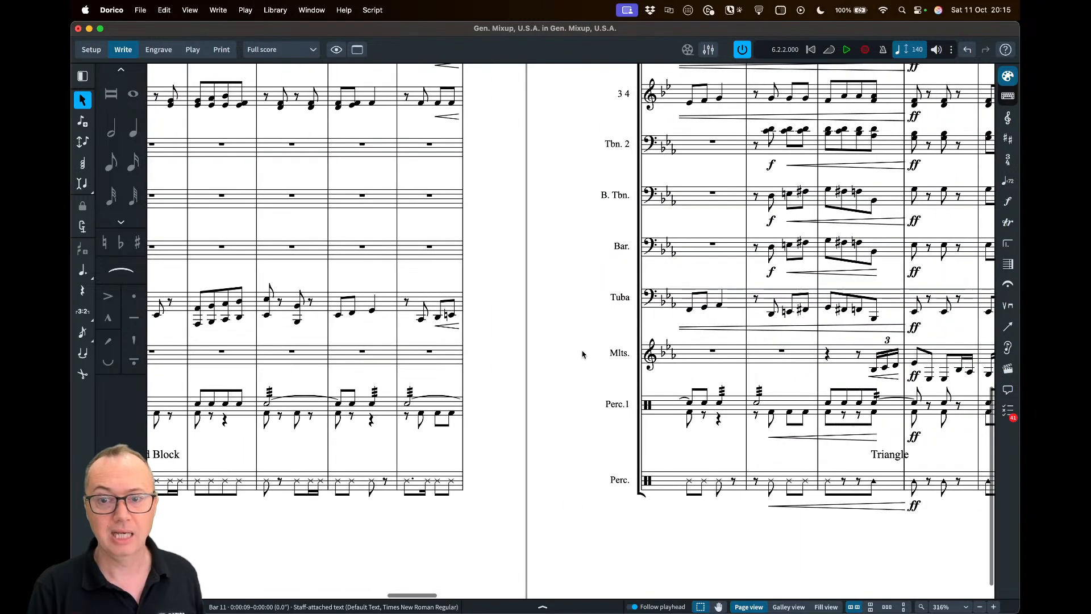
scroll(617, 352, "right", 15)
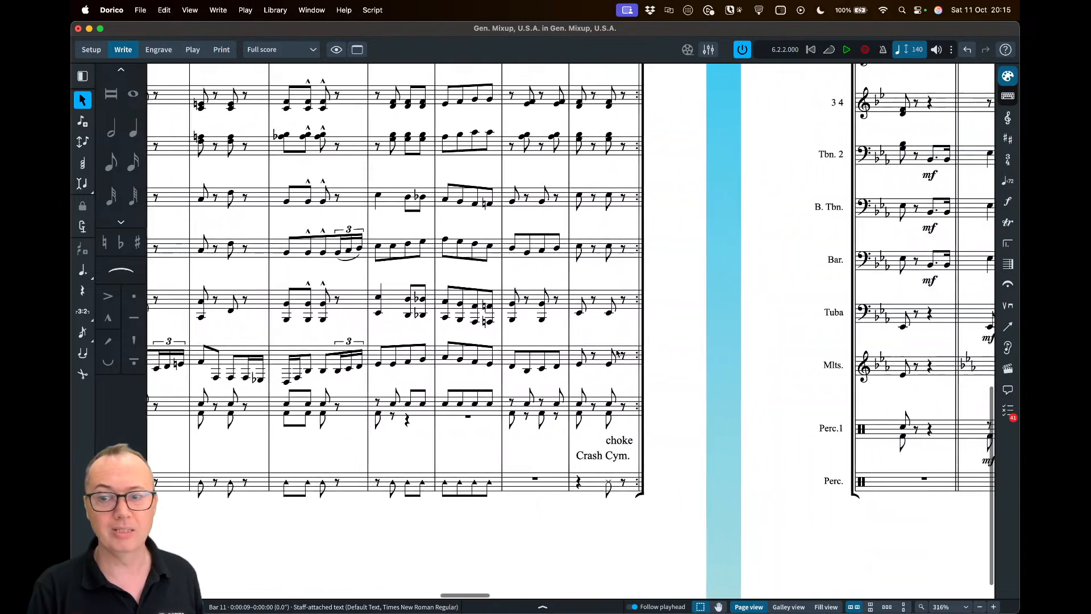
scroll(618, 353, "right", 15)
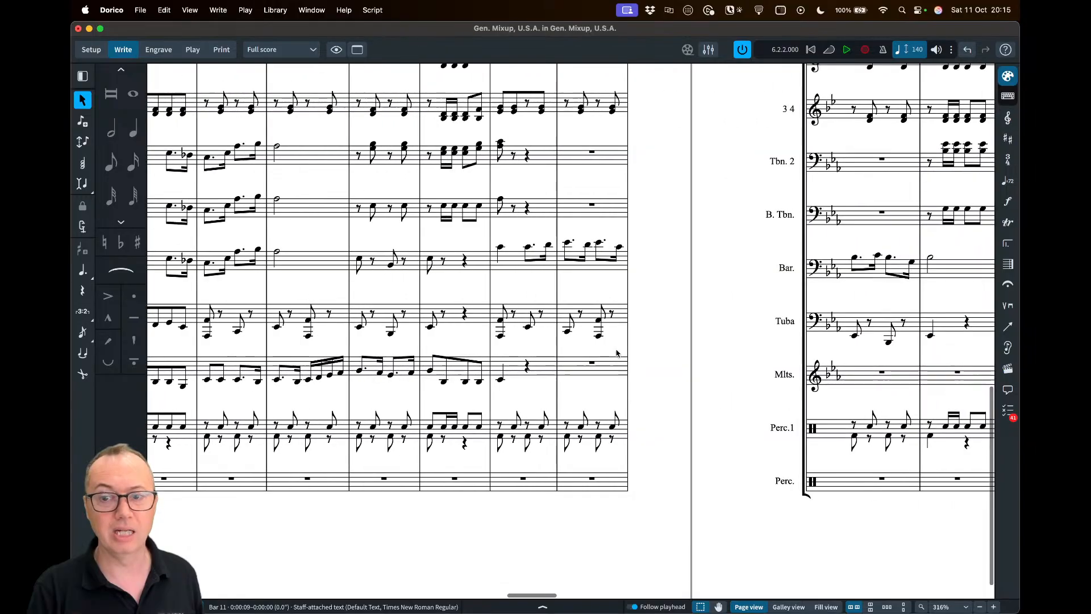
Go back to the first page and review the Mallets staff up to the Xylophone text at bar 11
key("Home")
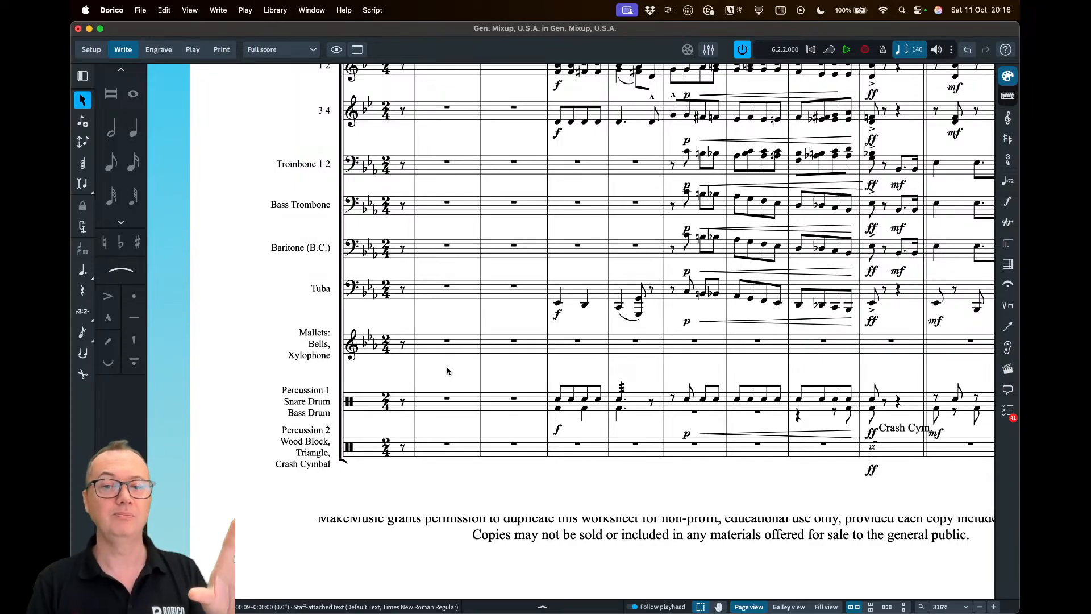
scroll(449, 372, "right", 10)
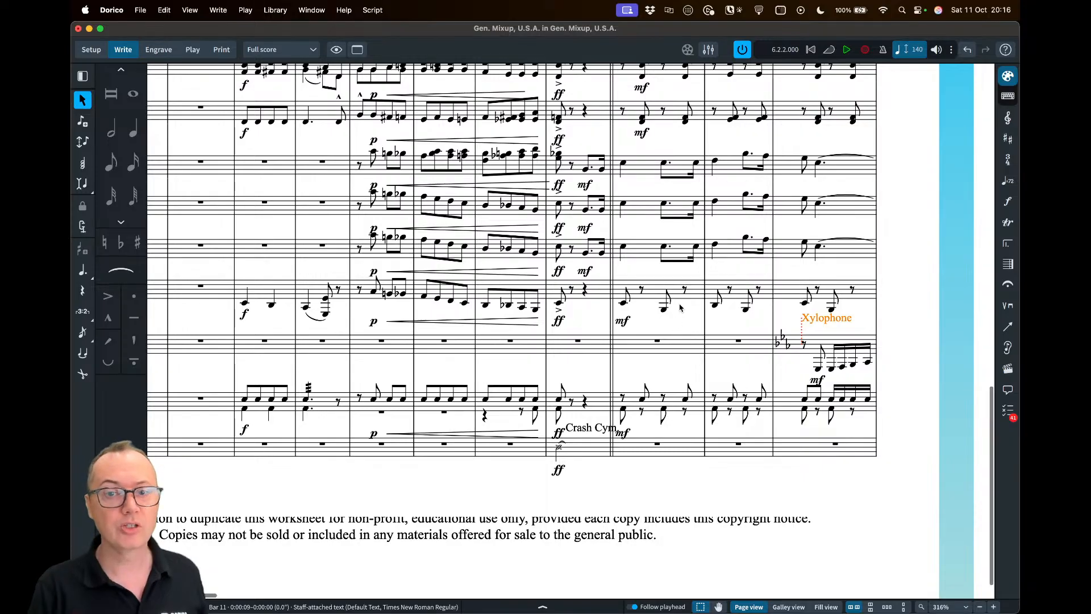
scroll(680, 308, "down", 1)
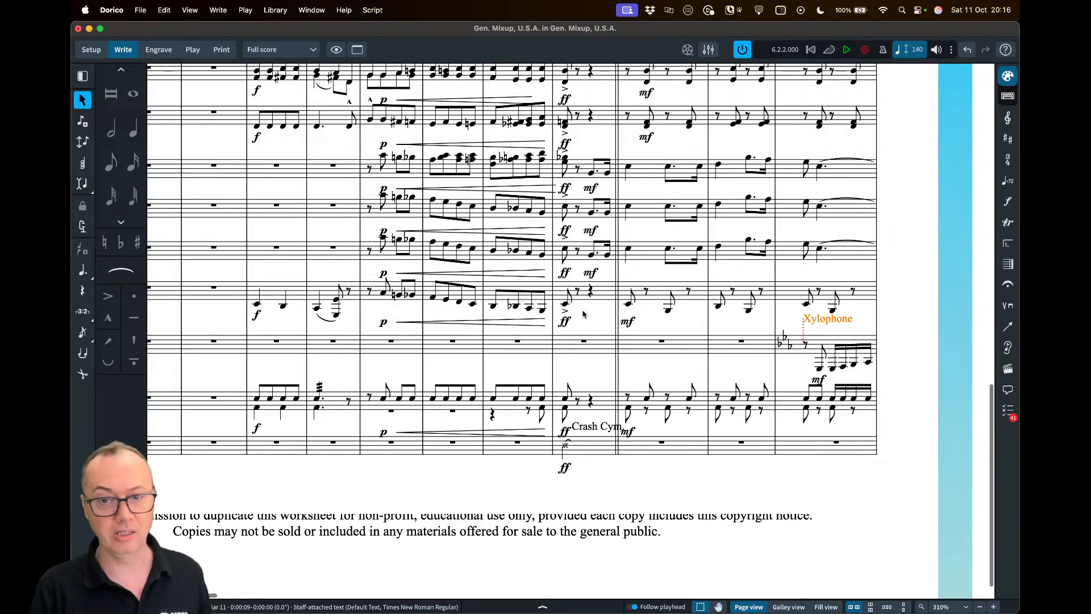
Try deleting the a2 text above the Alto Saxophone 1 2 staff at bar 9, and undo the deletion
scroll(582, 318, "down", 3)
scroll(637, 342, "left", 5)
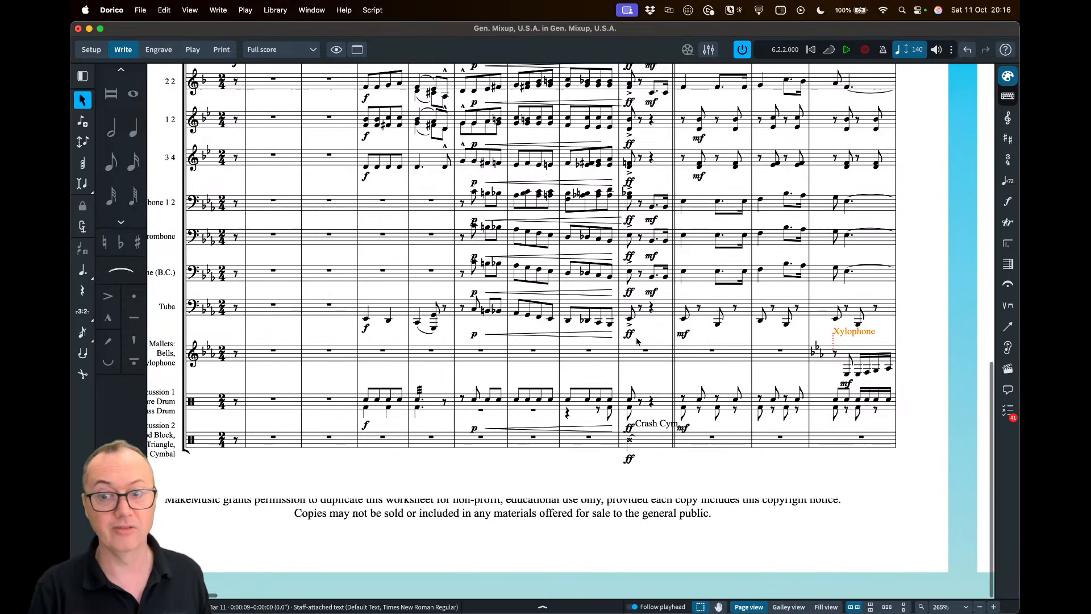
scroll(637, 341, "up", 8)
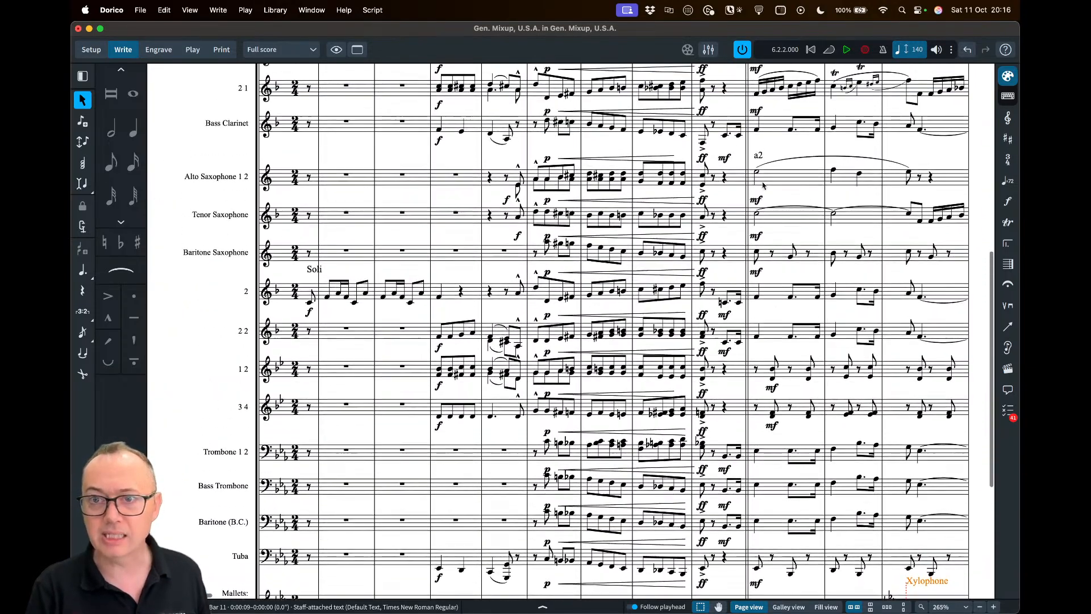
left_click(758, 155)
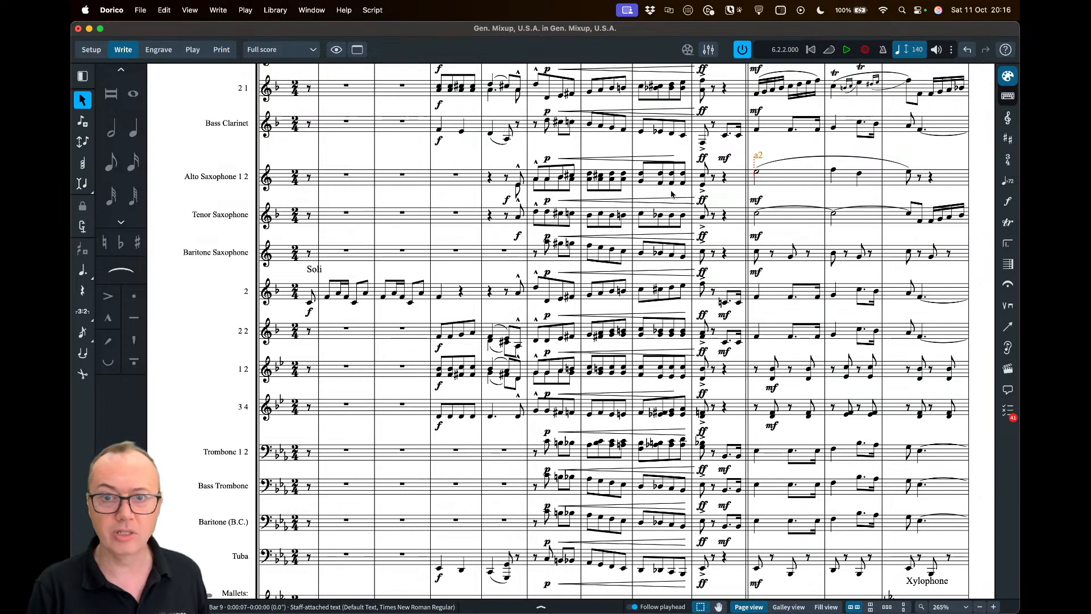
scroll(756, 163, "up", 2)
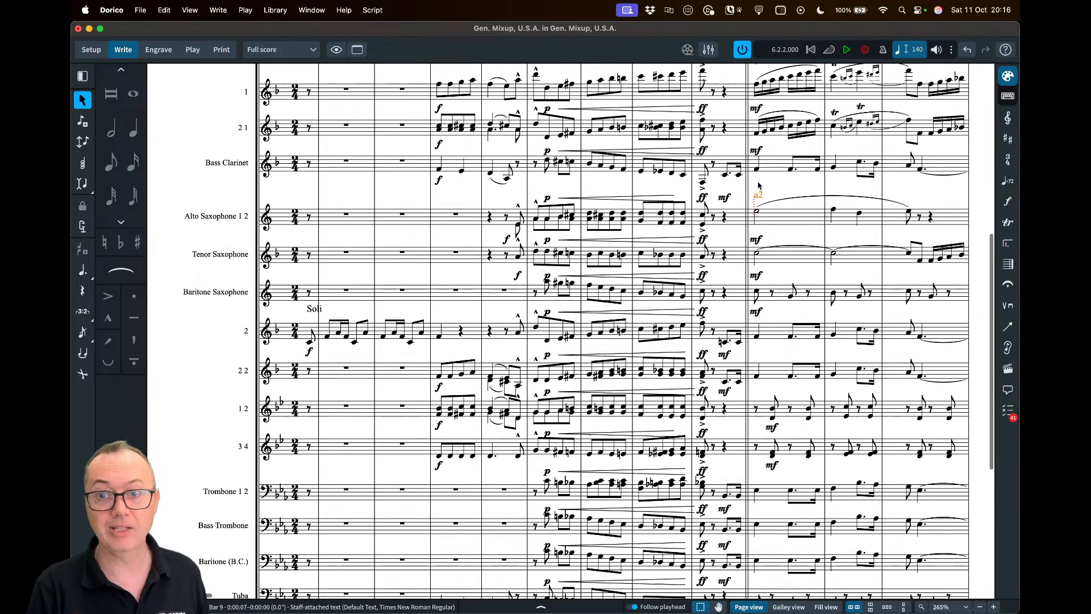
scroll(798, 212, "up", 5)
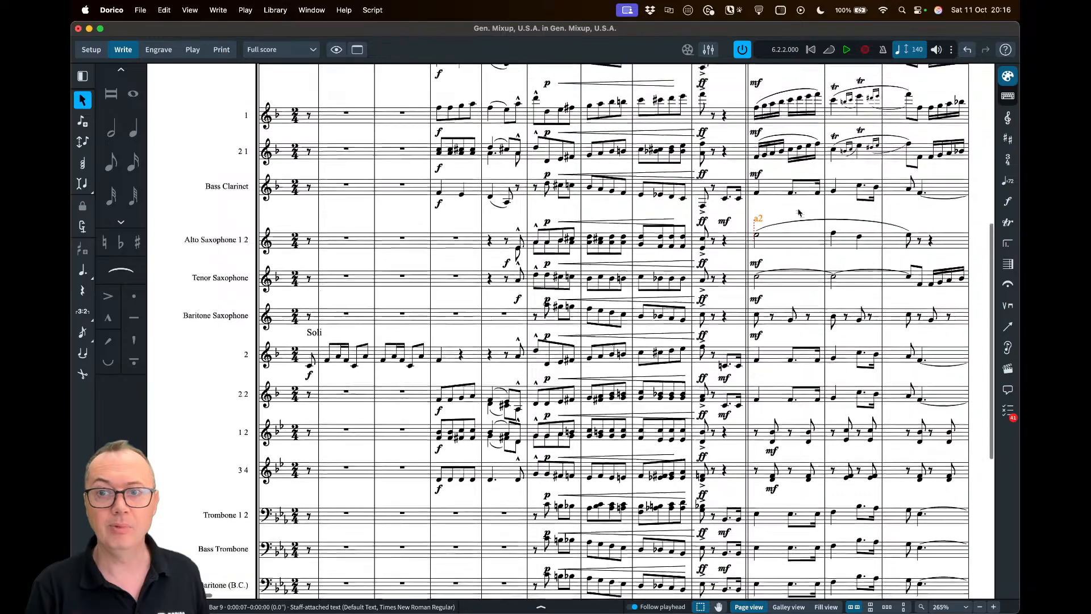
scroll(778, 181, "down", 4)
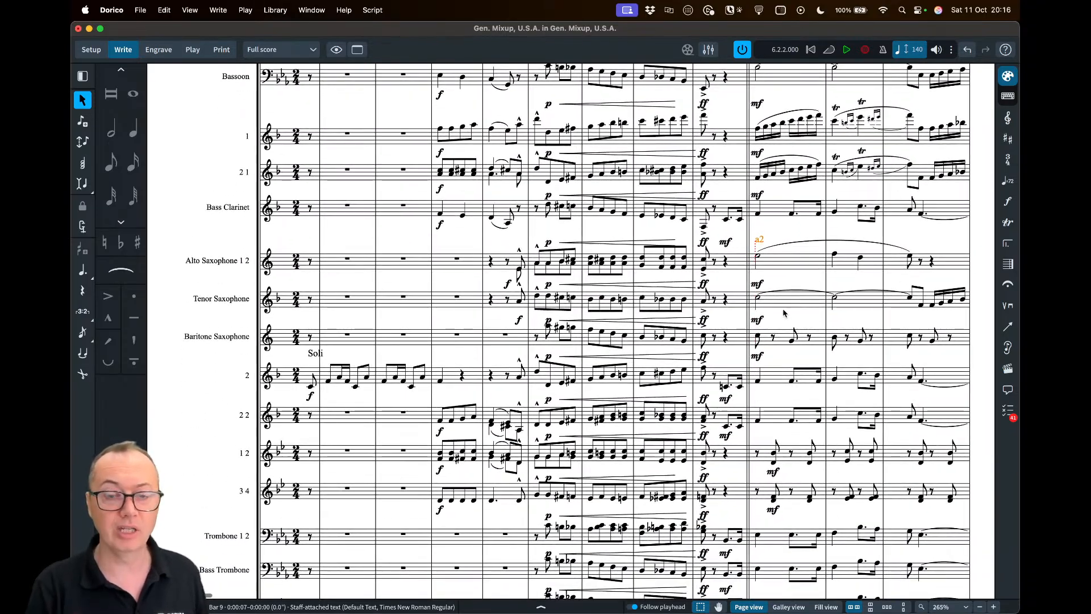
scroll(784, 310, "right", 3)
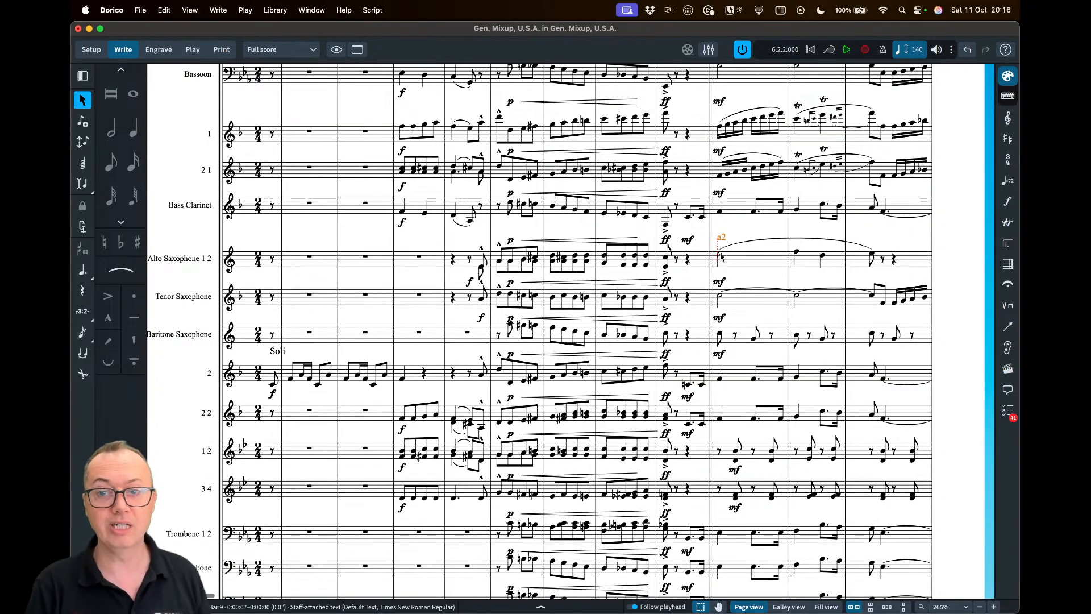
key("Delete")
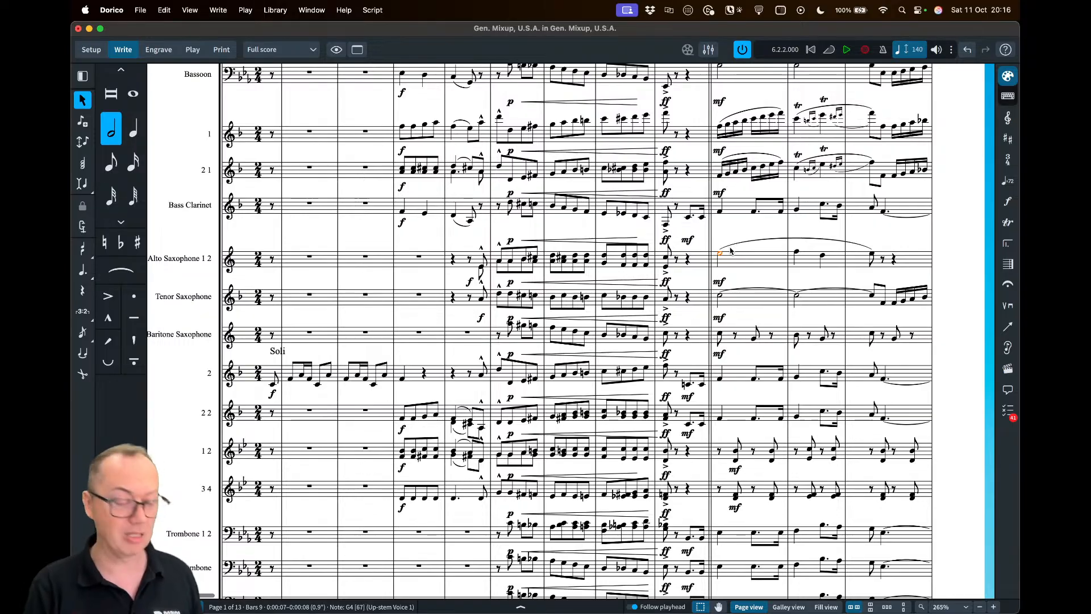
key("super+z")
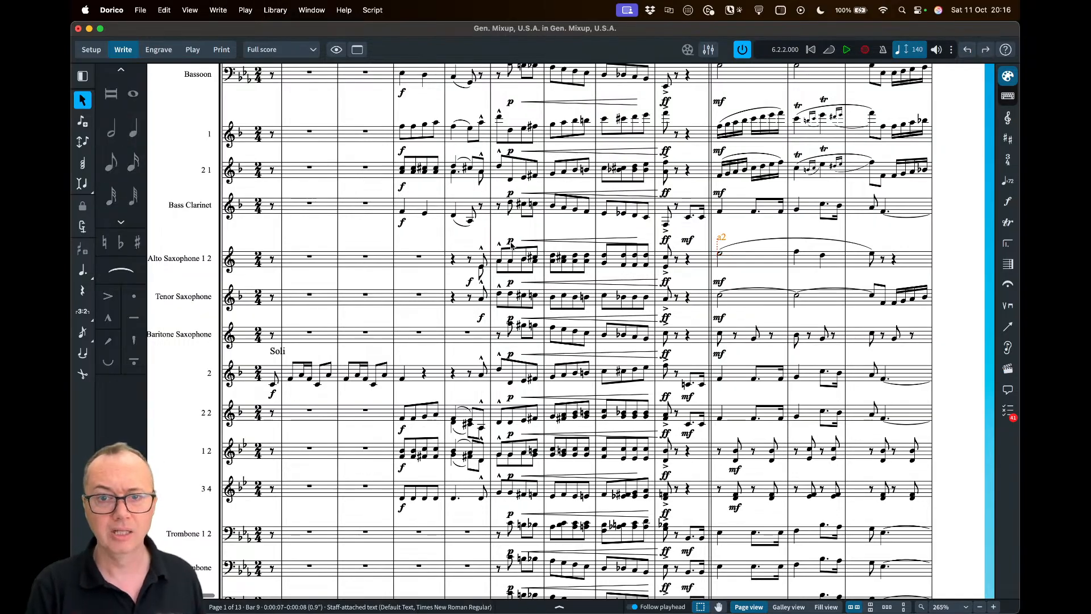
Select the dynamics and crescendo hairpin above the Alto Saxophone 1 2 staff from bar 5 to check their grouping, and clear the selection
left_click(511, 243)
left_click(572, 241, "super")
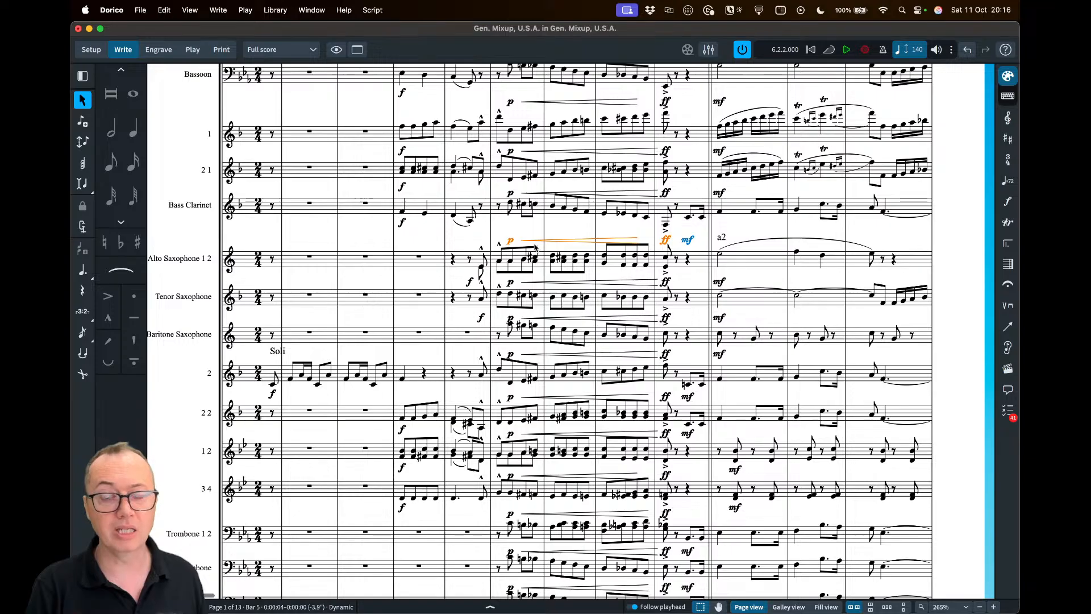
left_click(515, 228)
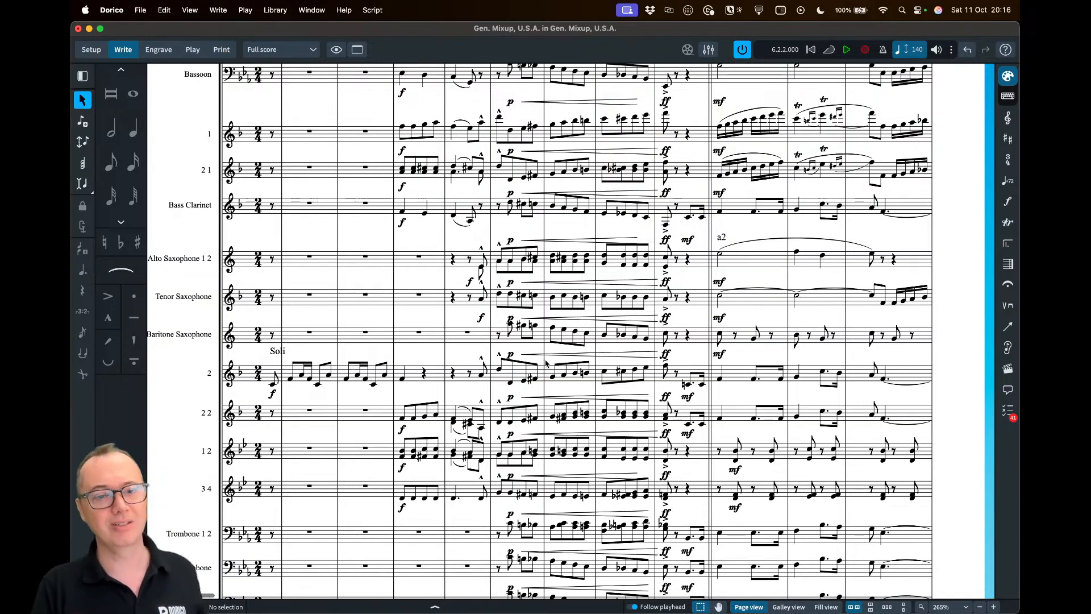
Check the incompletely named horn and trumpet players in Setup mode, selecting 1 (F) 2 with 3 (F) 4, and (Bb) 2 with 2 (Bb) 2
scroll(545, 336, "down", 2)
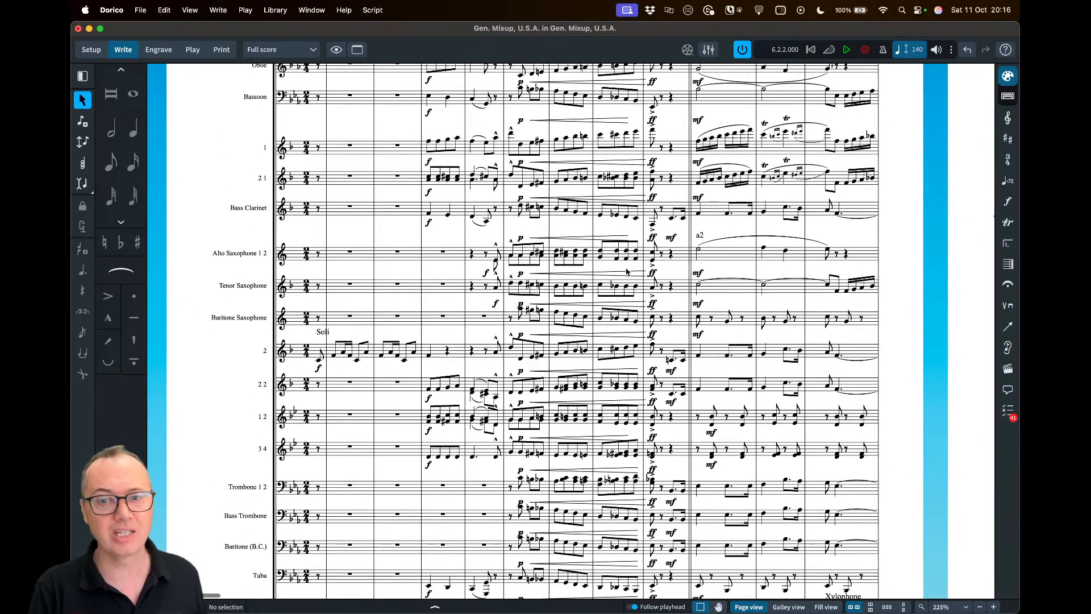
scroll(255, 218, "down", 2)
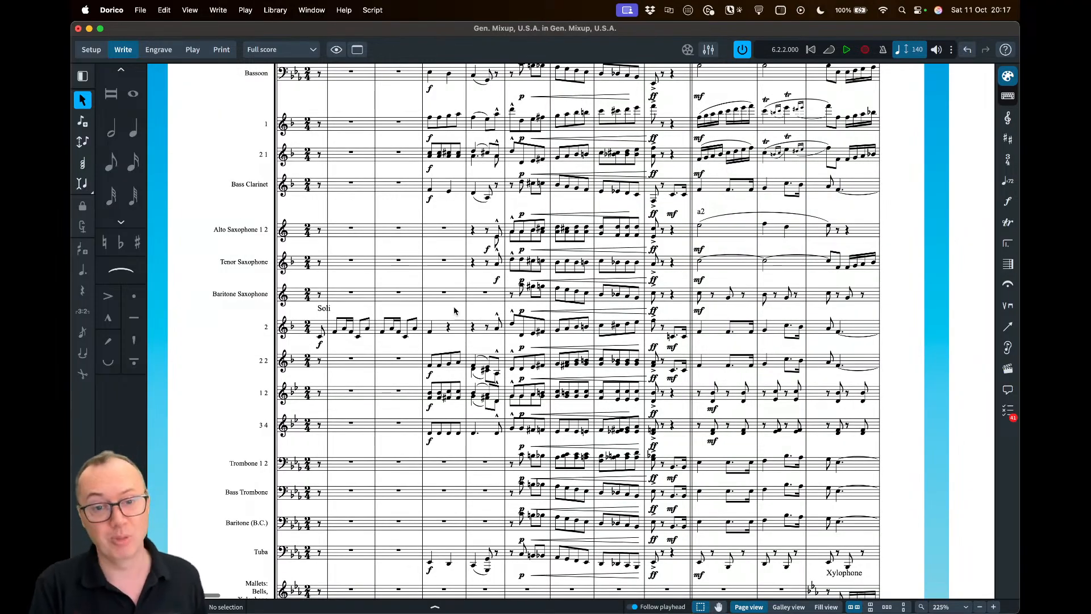
scroll(453, 311, "left", 2)
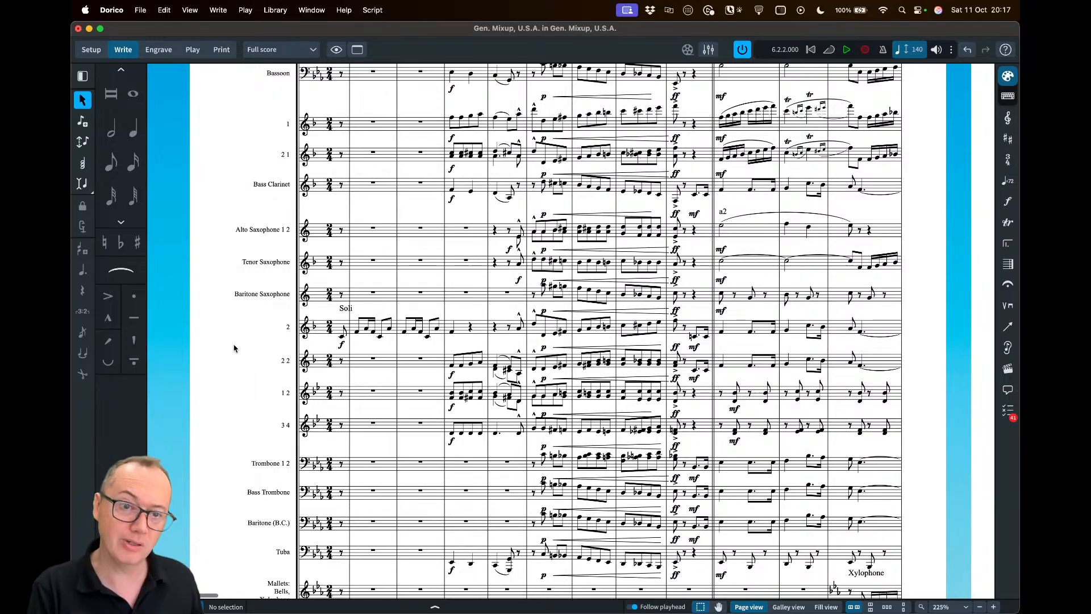
scroll(247, 343, "up", 5)
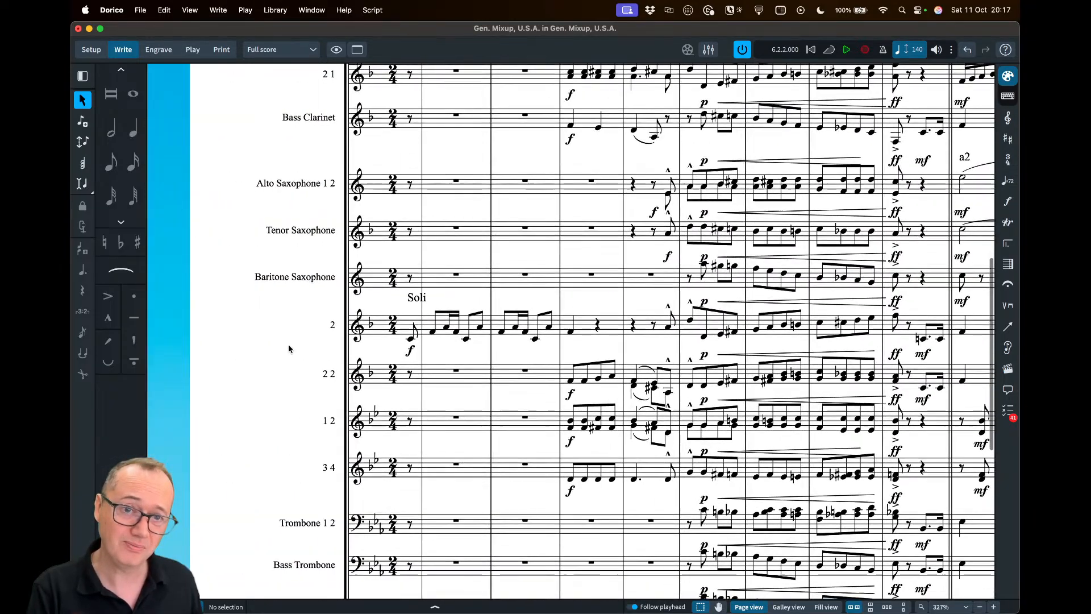
scroll(287, 348, "down", 2)
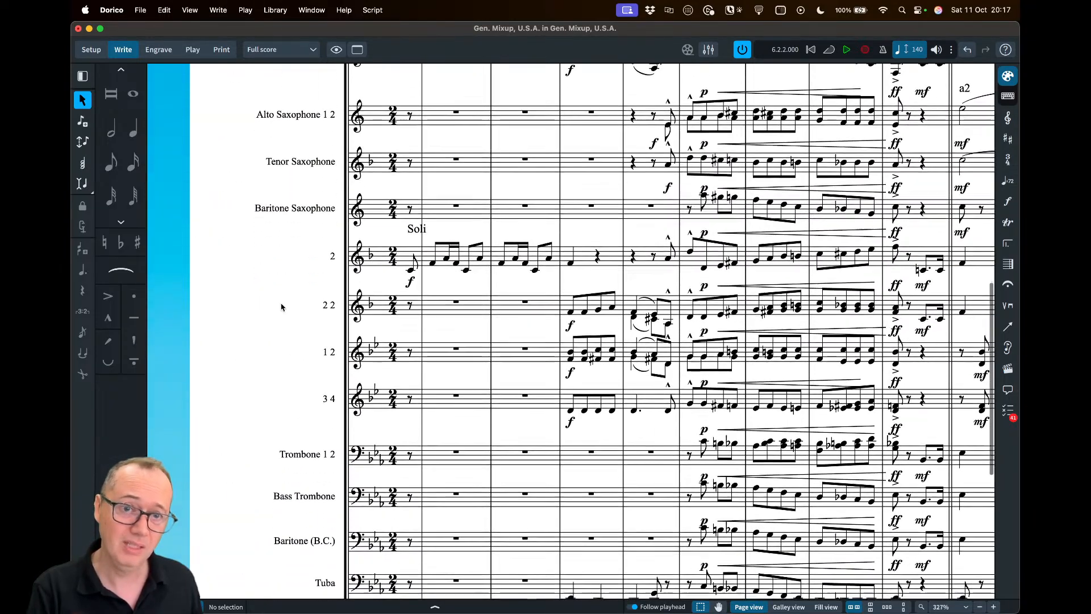
left_click(91, 50)
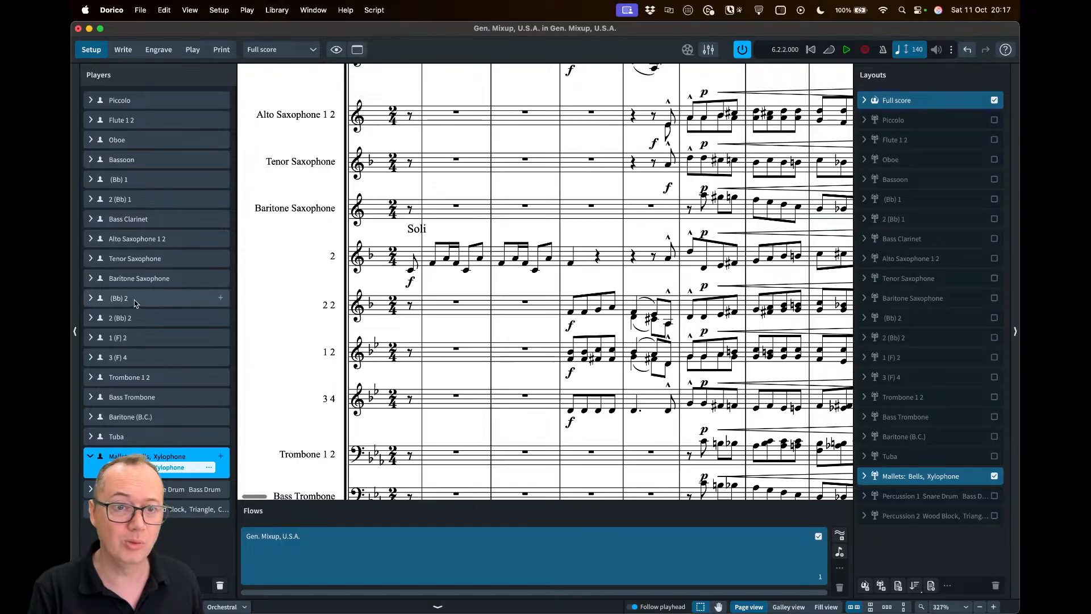
left_click(134, 358)
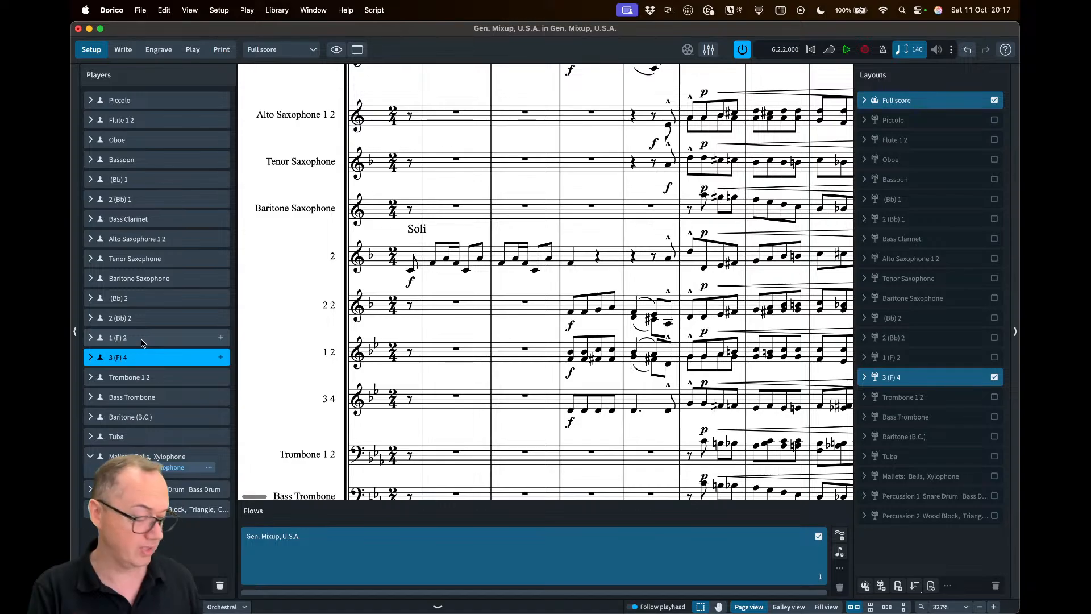
left_click(142, 340, "shift")
left_click(143, 298)
left_click(148, 319, "shift")
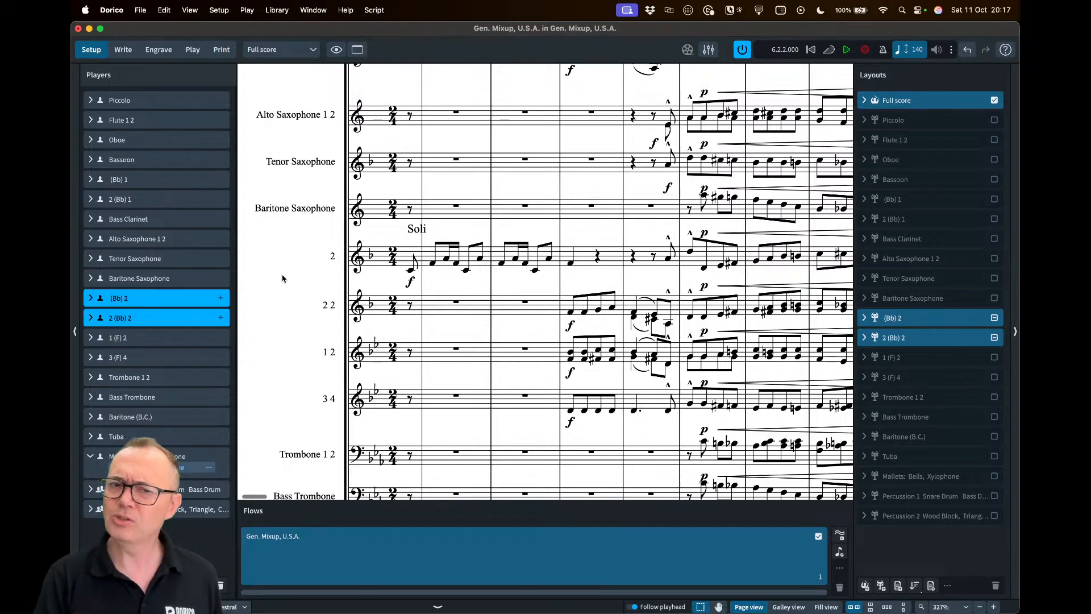
scroll(283, 278, "down", 2)
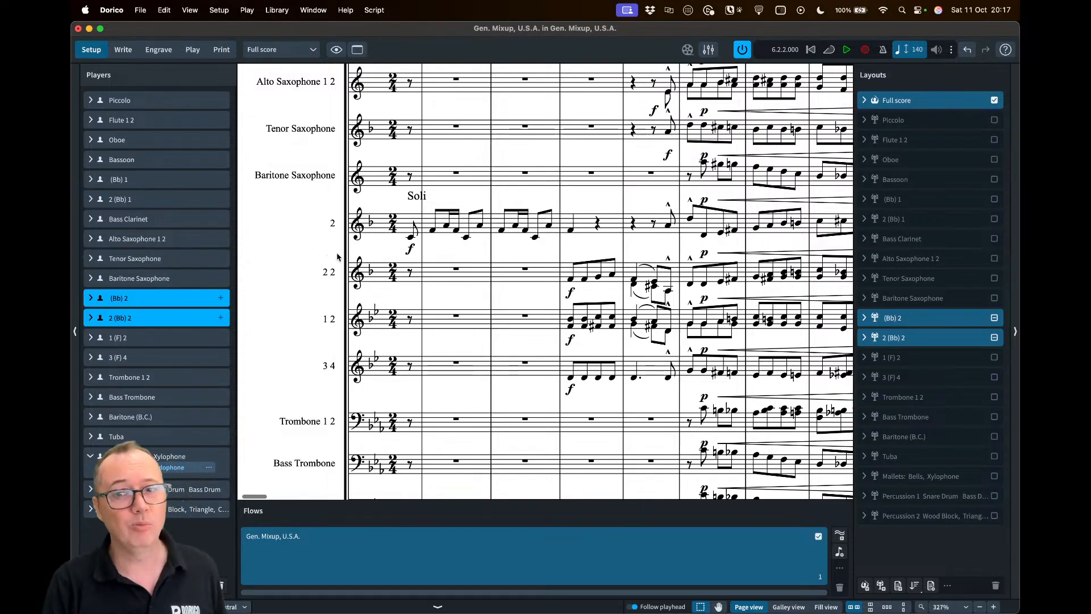
Return to Write mode and open the 1 (F) 2 part layout
key("super+2")
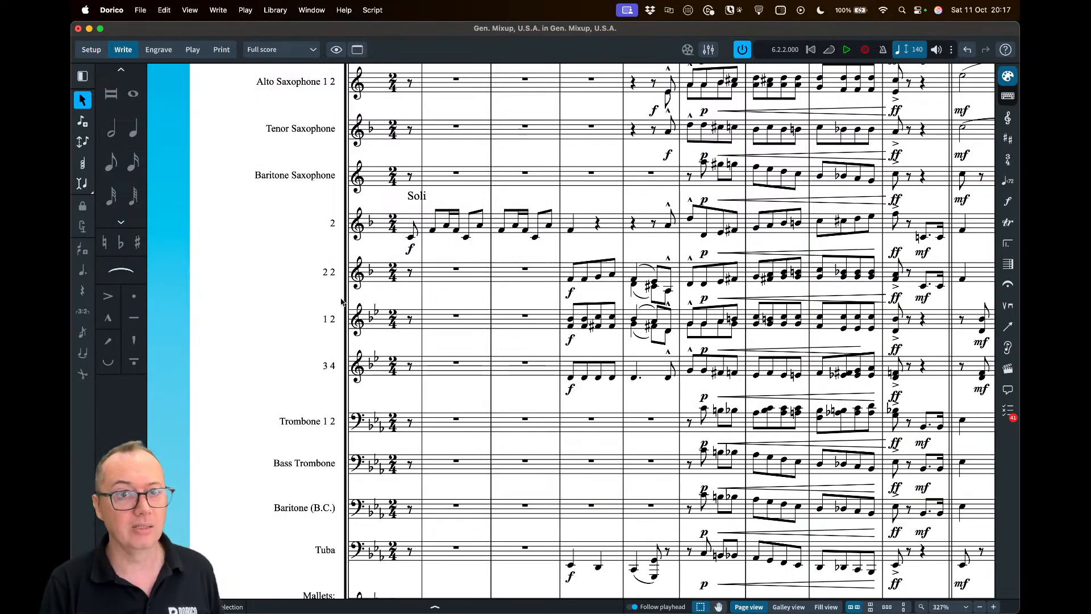
left_click(280, 51)
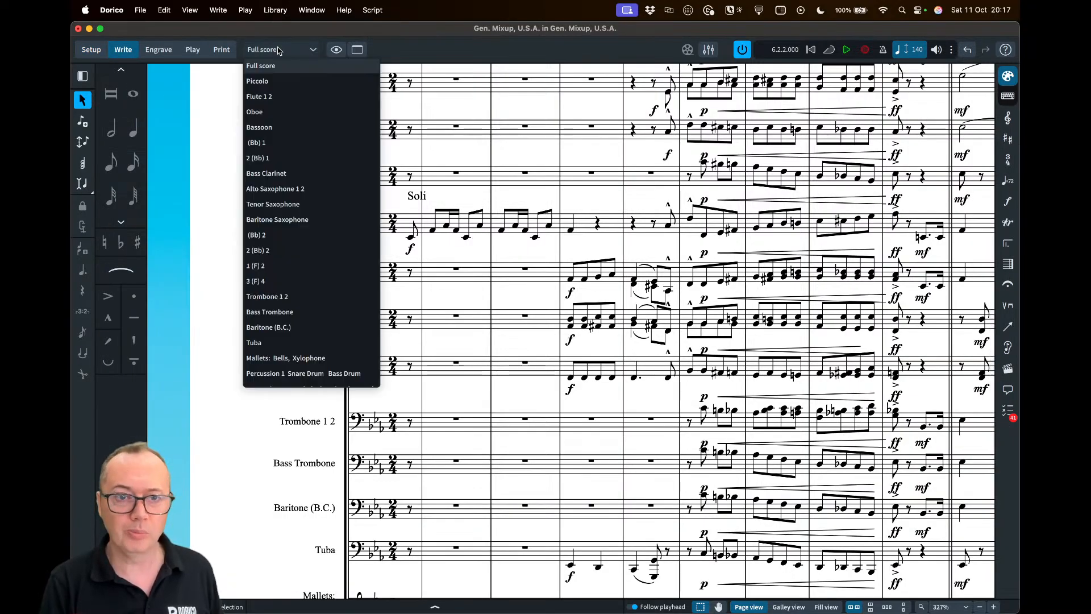
left_click(287, 265)
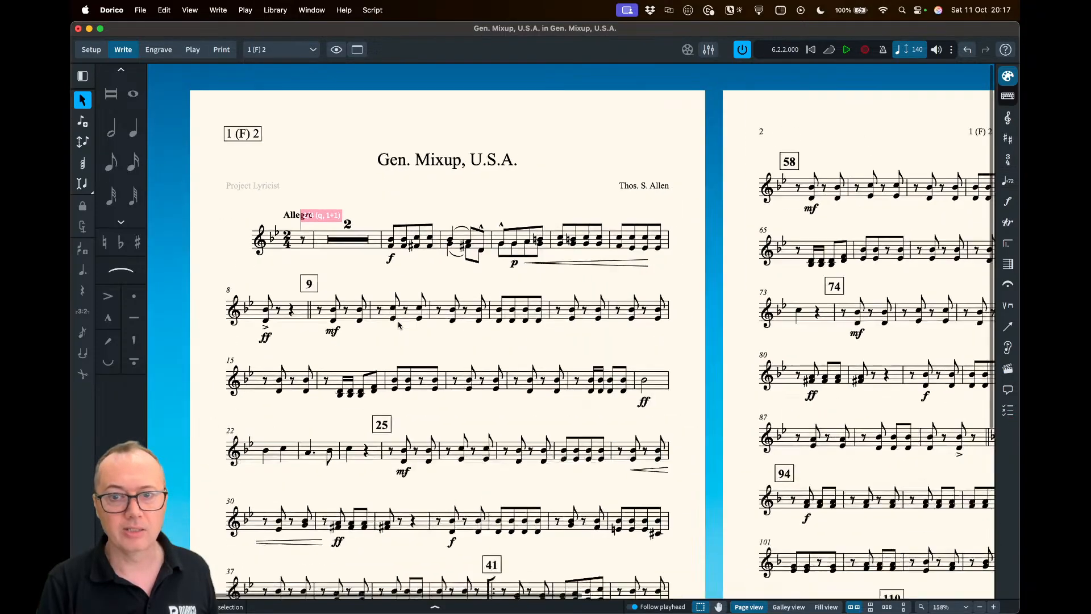
Examine the shared-staff notation and page layout throughout the 1 (F) 2 part
key("x")
scroll(381, 156, "down", 2)
scroll(446, 419, "down", 2)
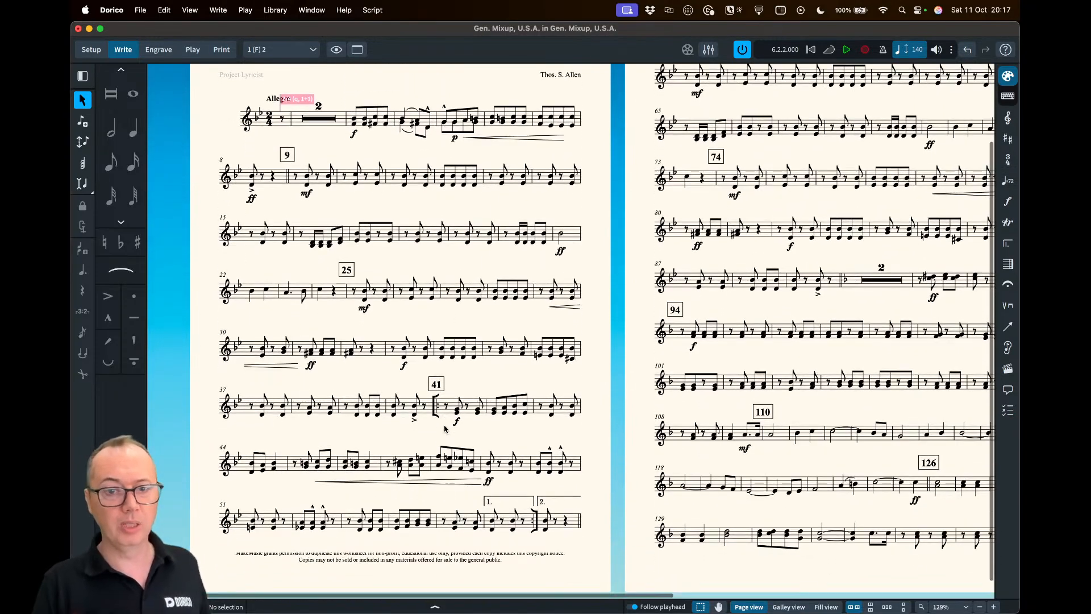
scroll(458, 387, "up", 1)
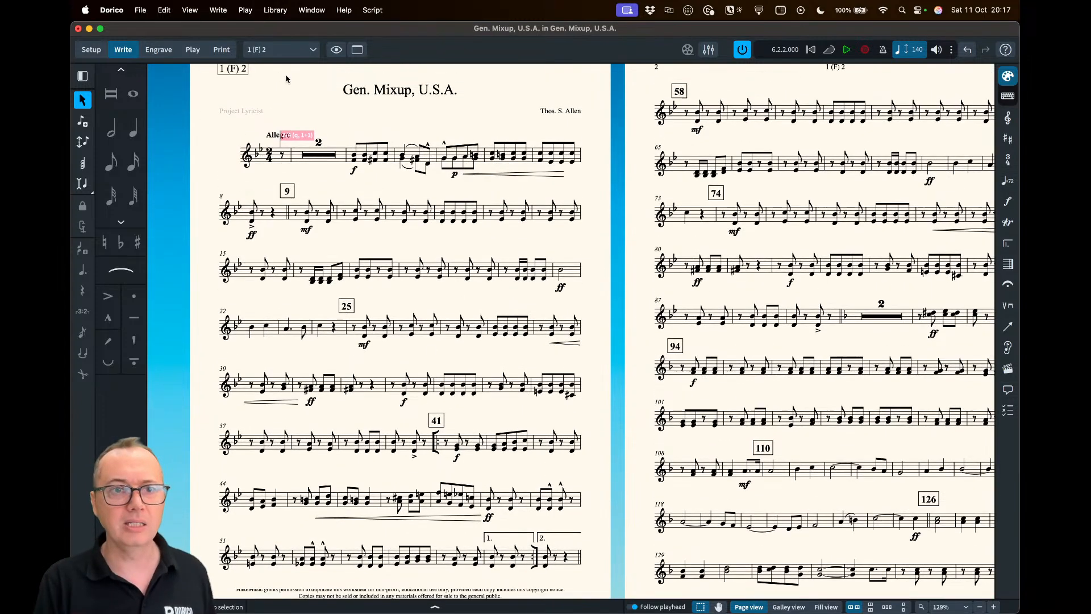
scroll(328, 120, "up", 1)
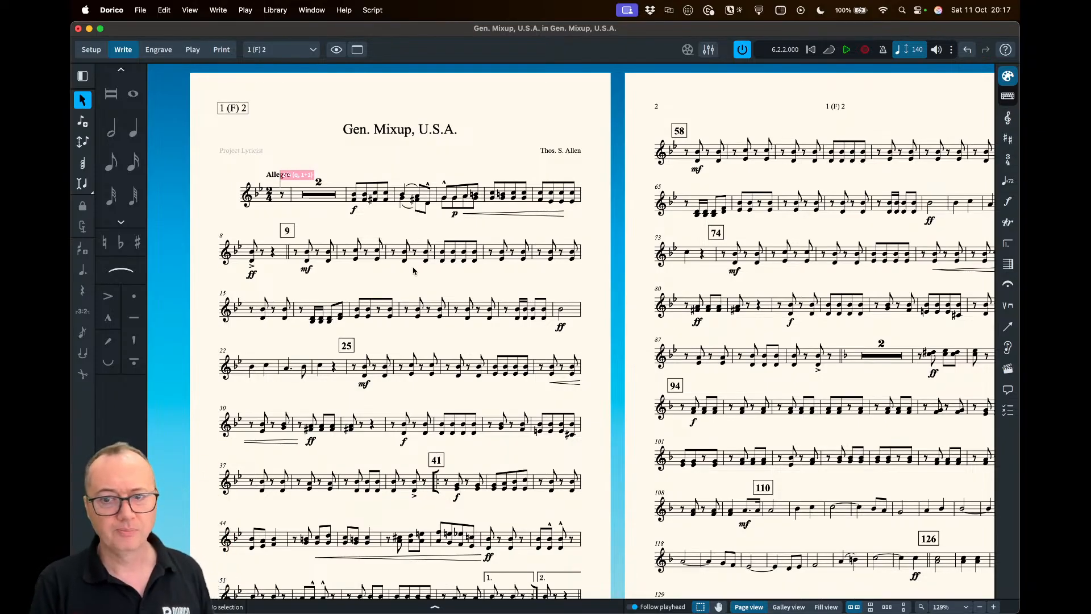
scroll(413, 271, "down", 1)
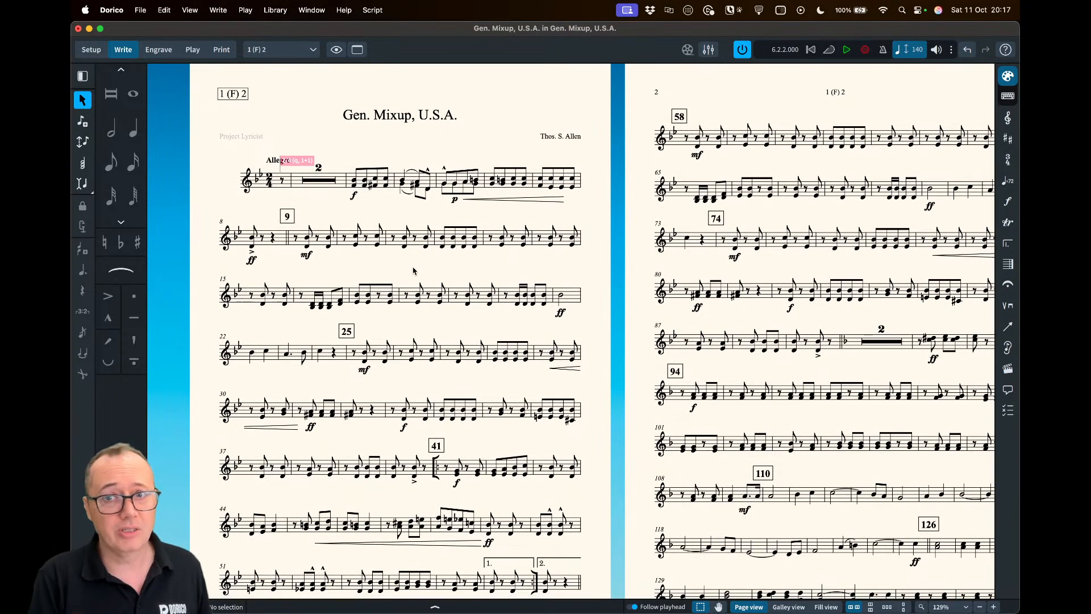
scroll(413, 271, "right", 1)
scroll(515, 276, "right", 10)
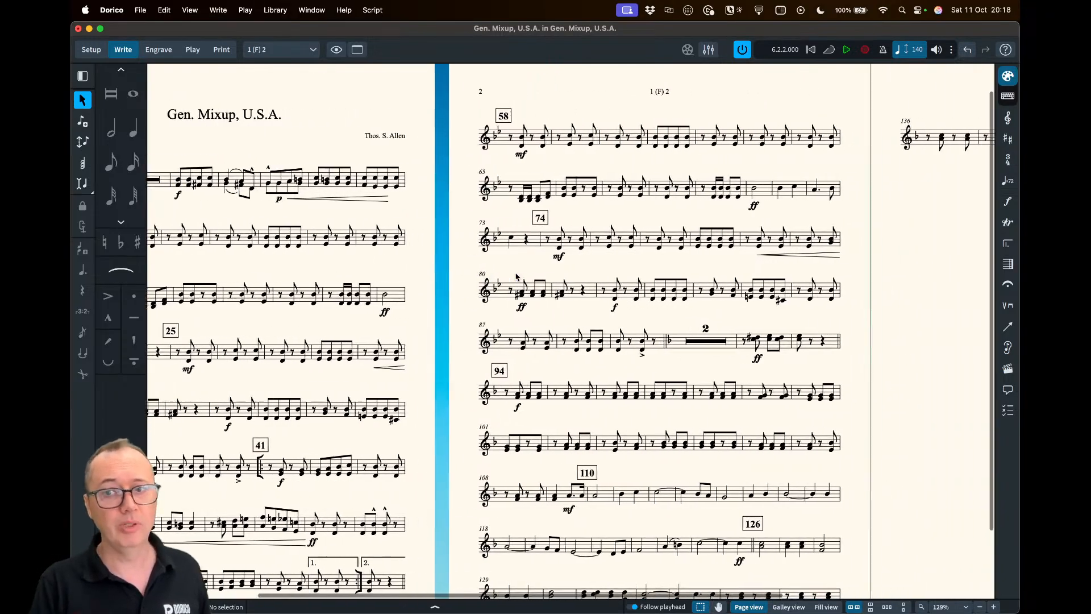
scroll(515, 277, "left", 8)
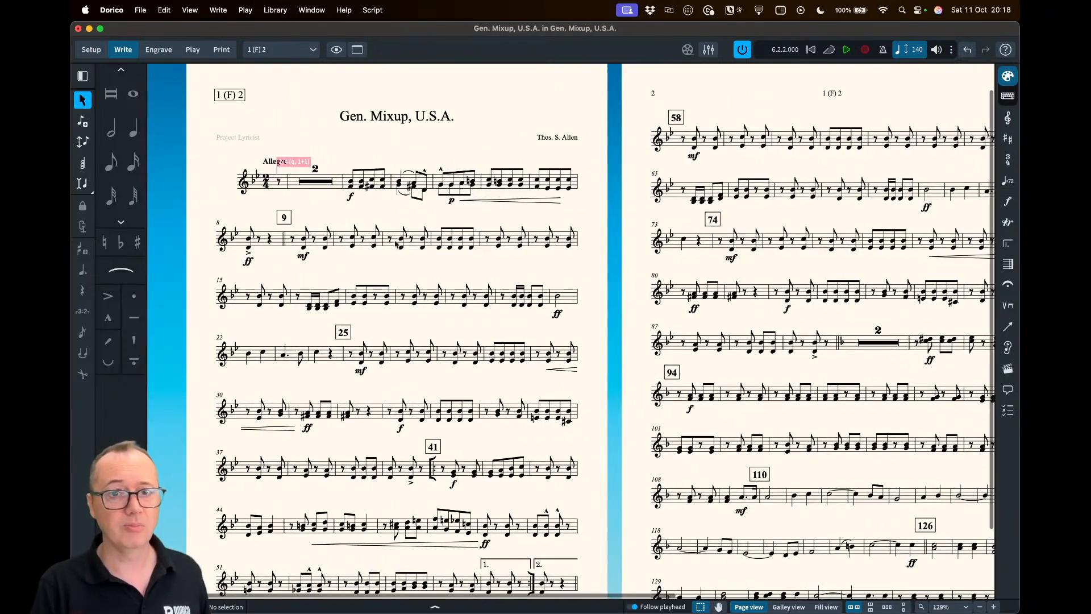
Select the music from bar 3 through bar 109 in the 1 (F) 2 part, and clear the selection
left_click(368, 179)
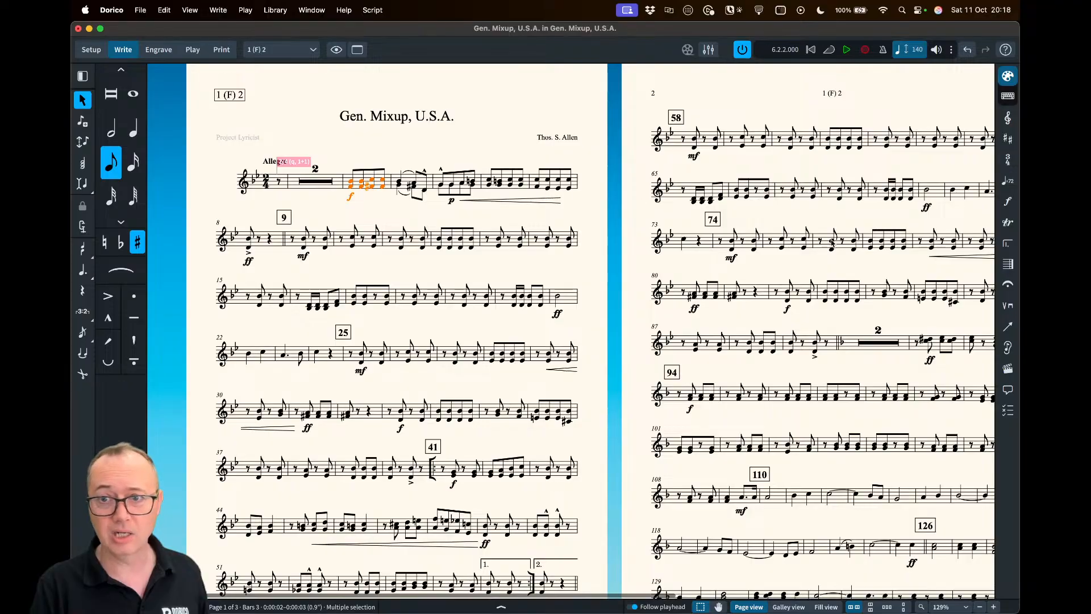
key("x")
scroll(839, 256, "right", 1)
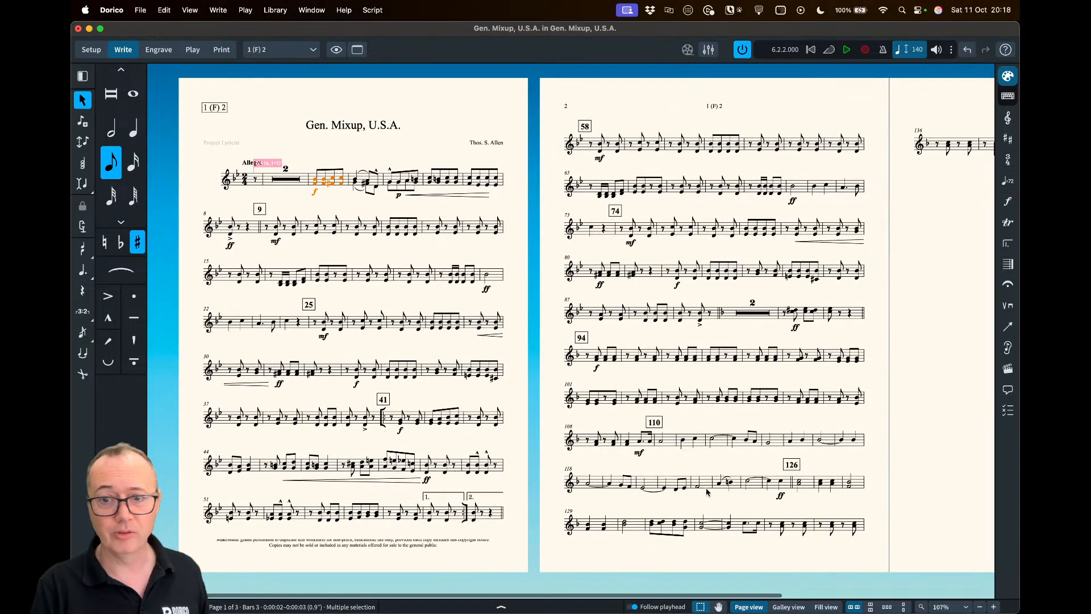
left_click(627, 446, "shift")
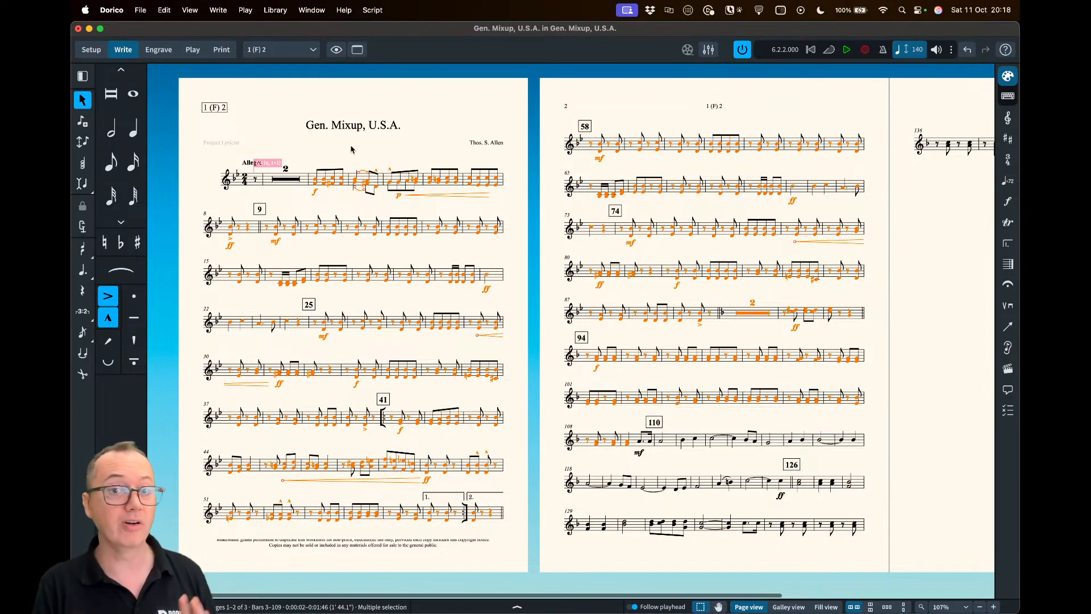
key("Escape")
Return to the full score layout and examine the first page's brass and percussion staves
left_click(263, 48)
left_click(265, 67)
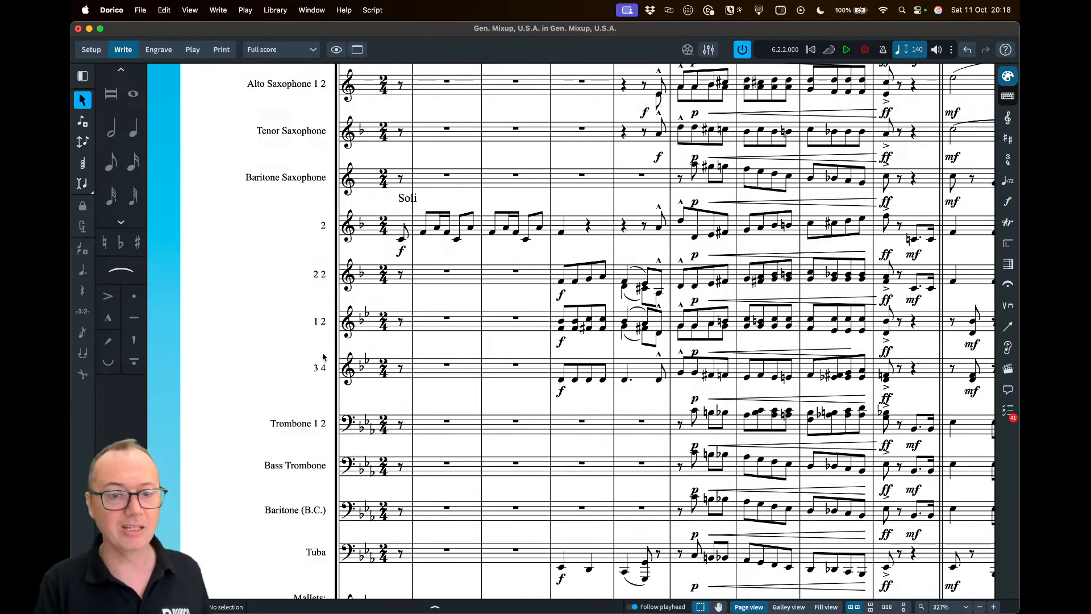
scroll(323, 356, "down", 5)
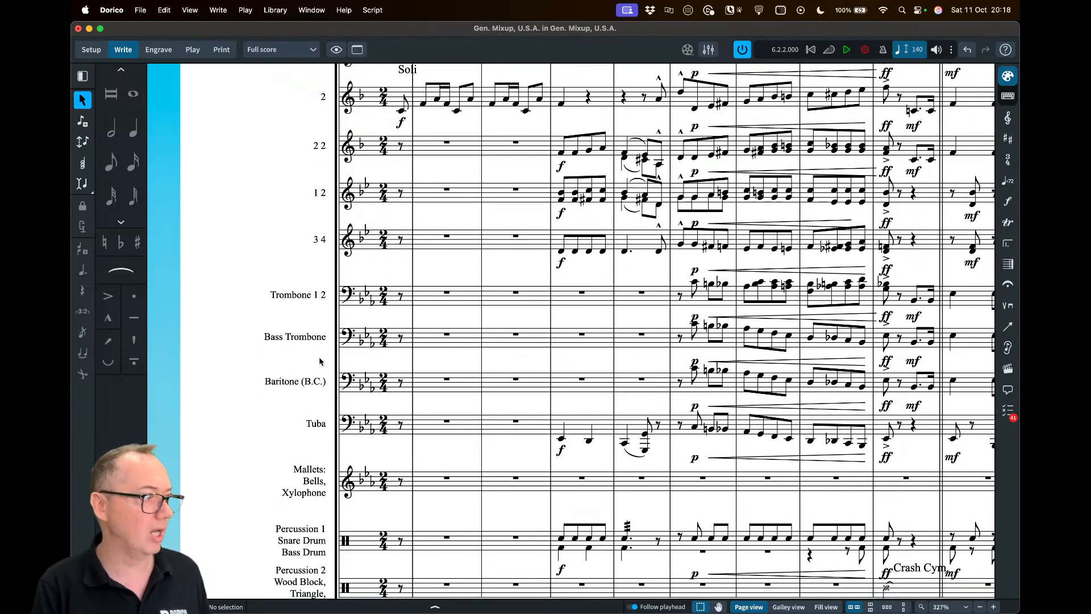
scroll(320, 361, "down", 3)
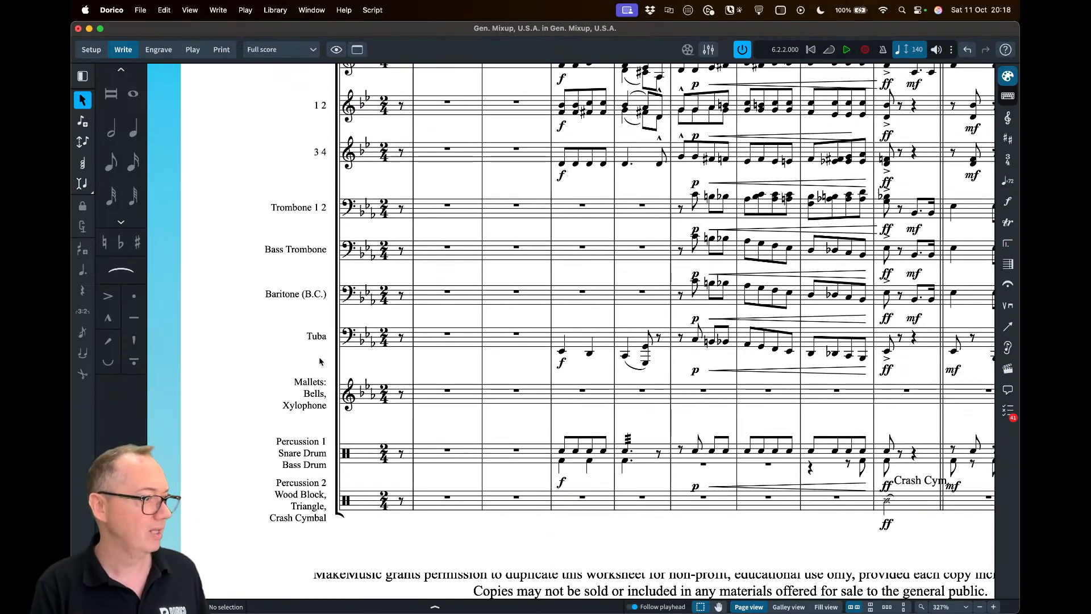
Examine the staff labels and spacing of the saxophone, brass and percussion staves on the full score's first page
scroll(523, 383, "down", 2)
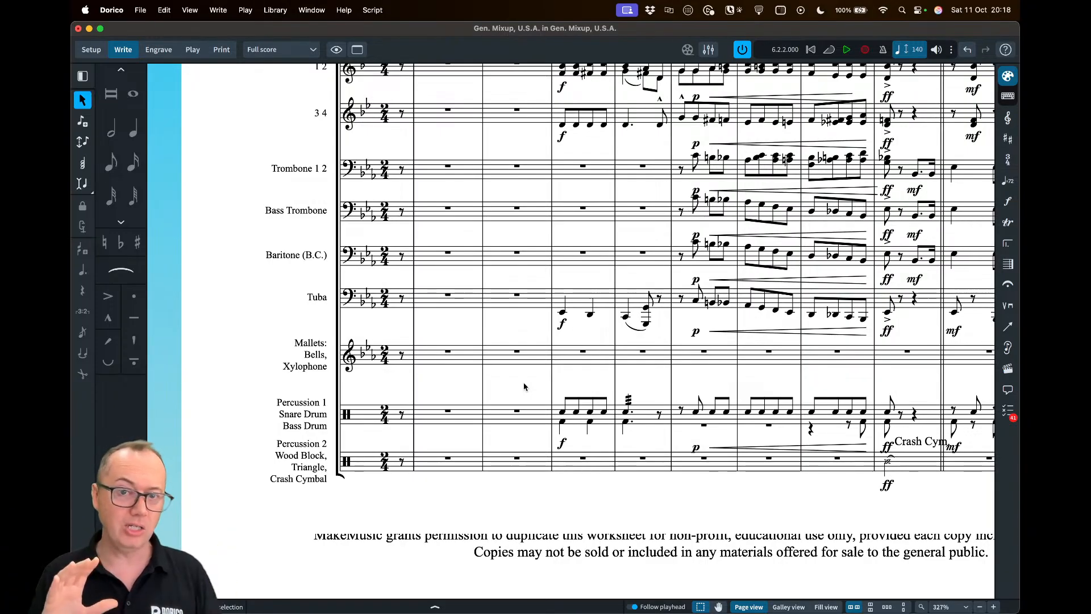
scroll(524, 386, "up", 10)
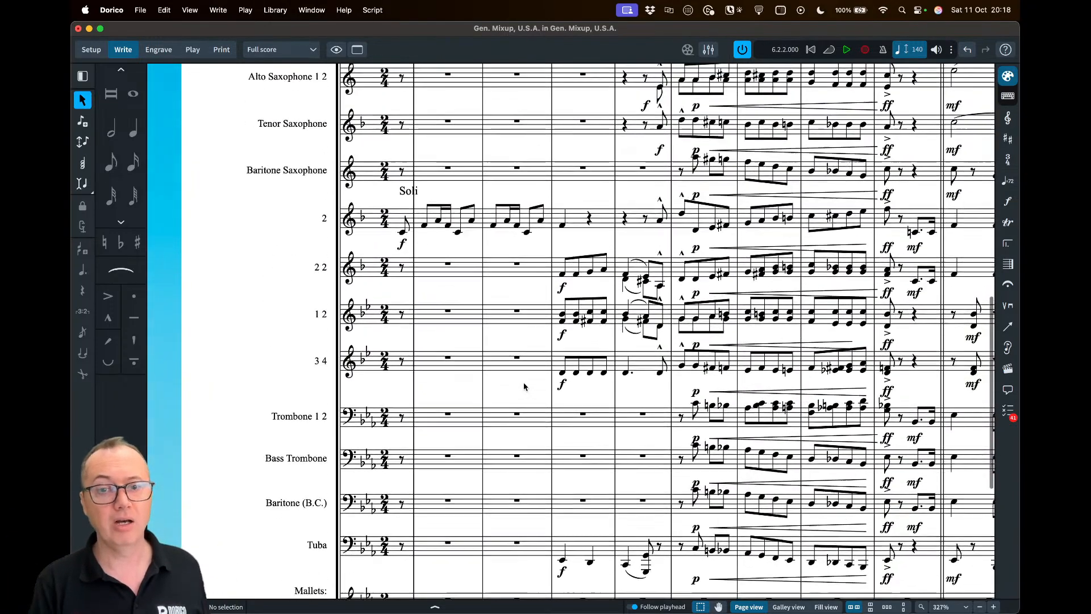
scroll(528, 334, "down", 5)
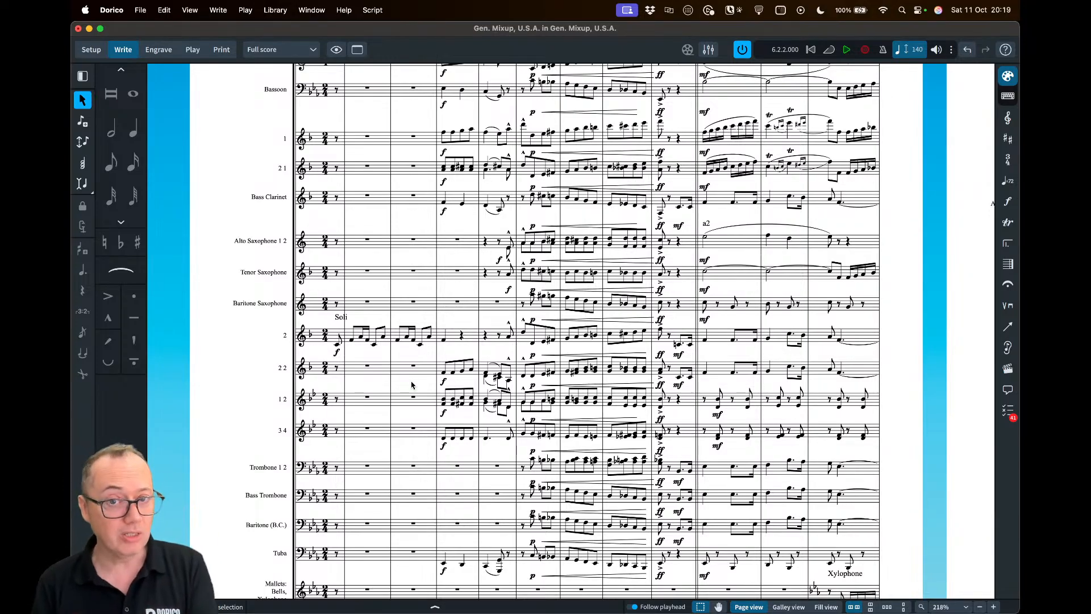
scroll(408, 386, "down", 2)
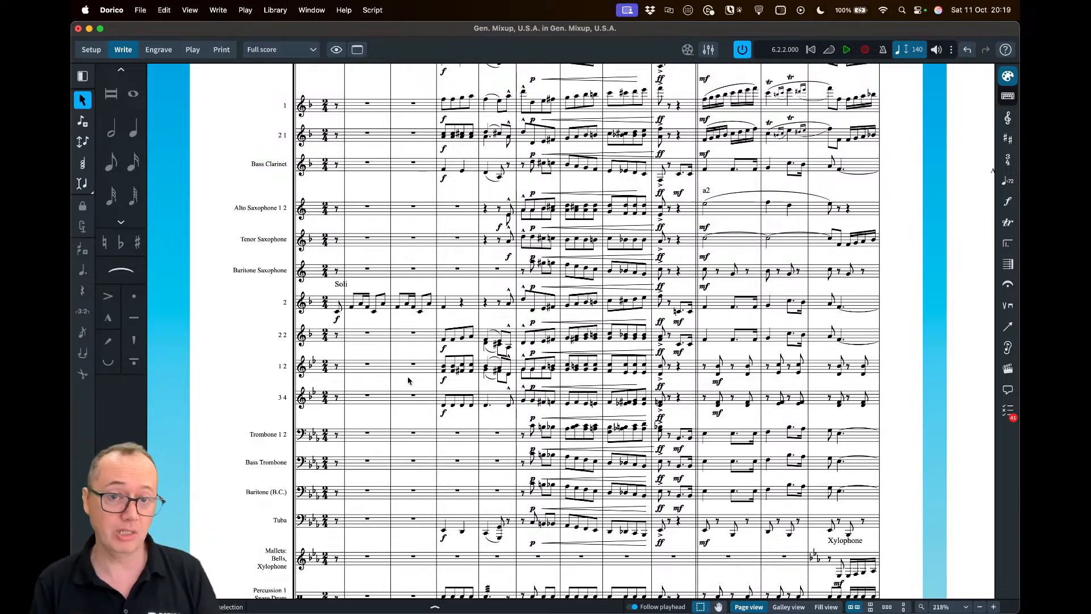
scroll(409, 381, "down", 8)
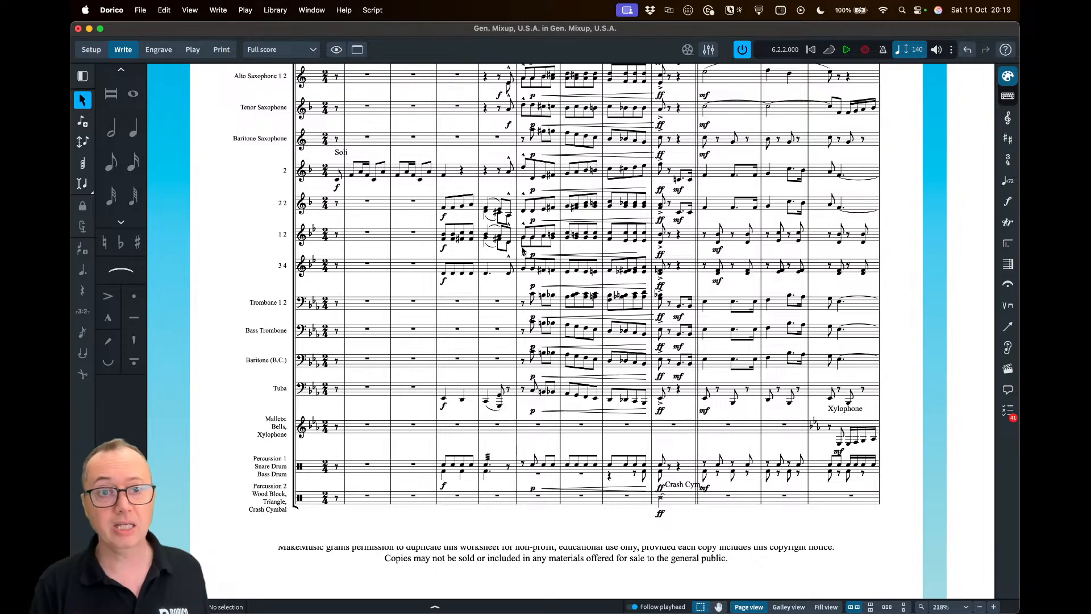
scroll(523, 251, "up", 5)
scroll(523, 251, "down", 2)
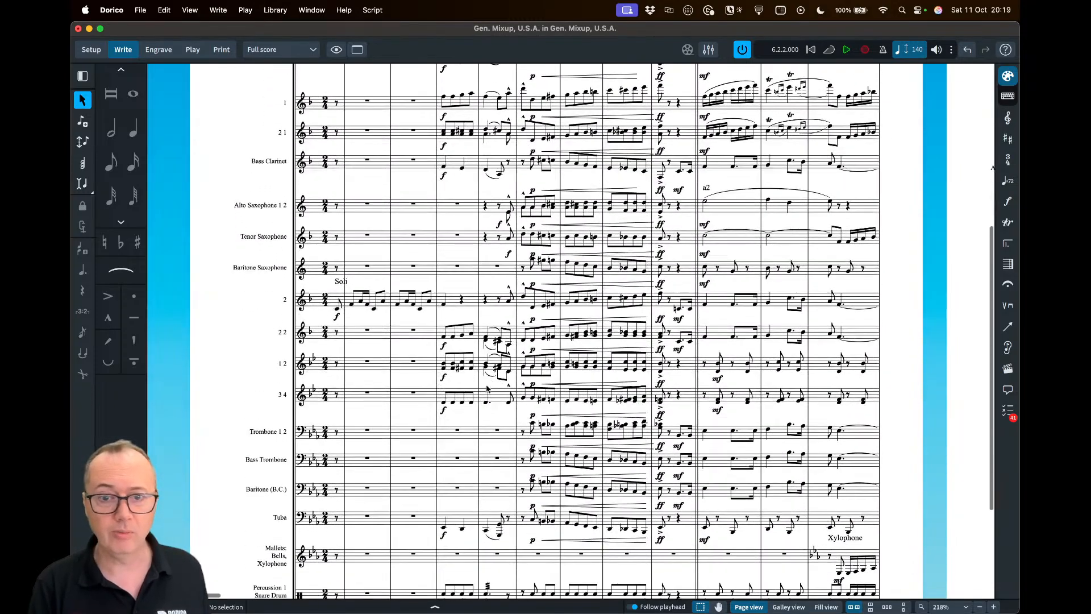
Select bar 3 on the 1 2 brass staff and look up the Filter Top Note or Single Notes command
left_click(458, 356)
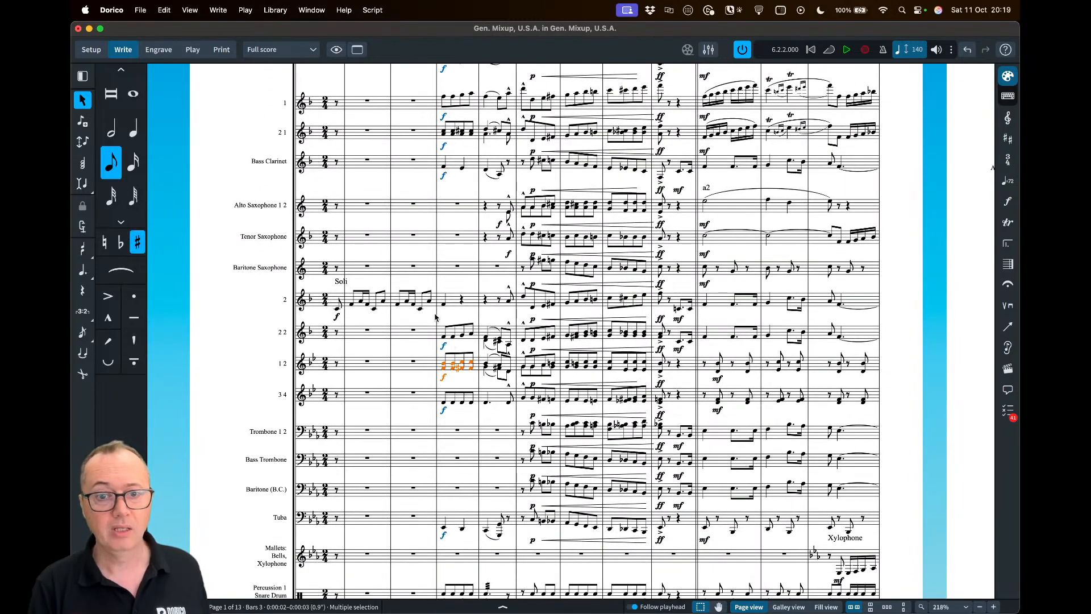
scroll(453, 384, "up", 5)
scroll(453, 384, "left", 2)
scroll(453, 384, "down", 1)
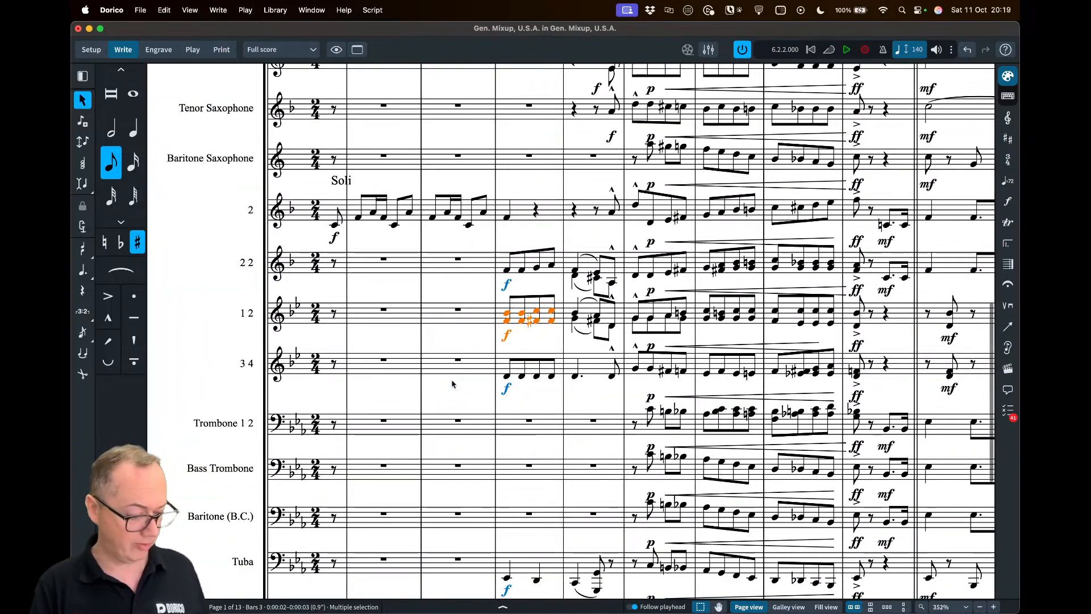
type("j")
type("filt")
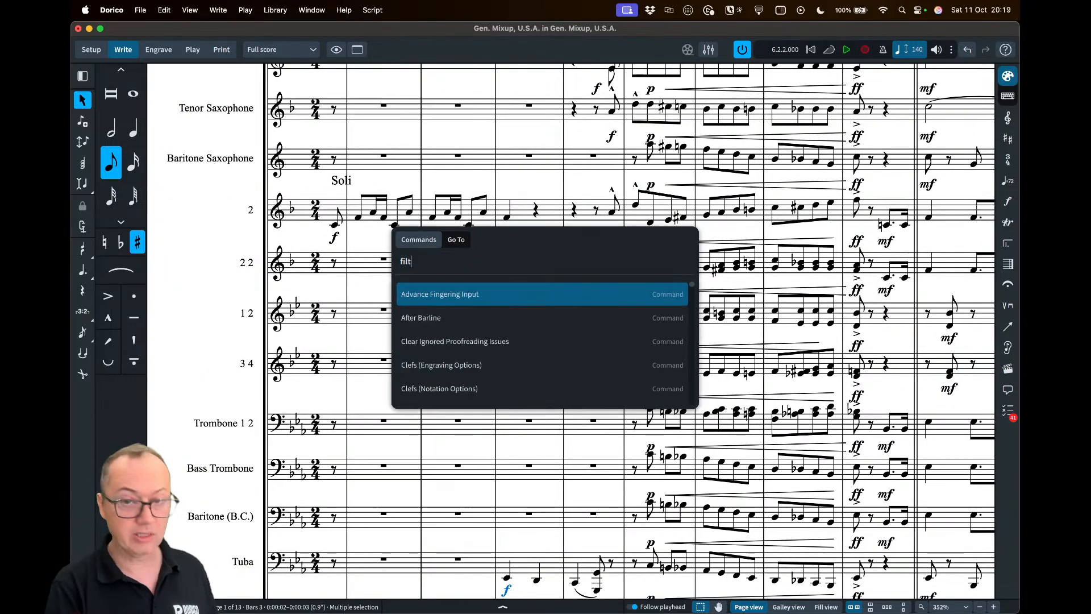
type("er top")
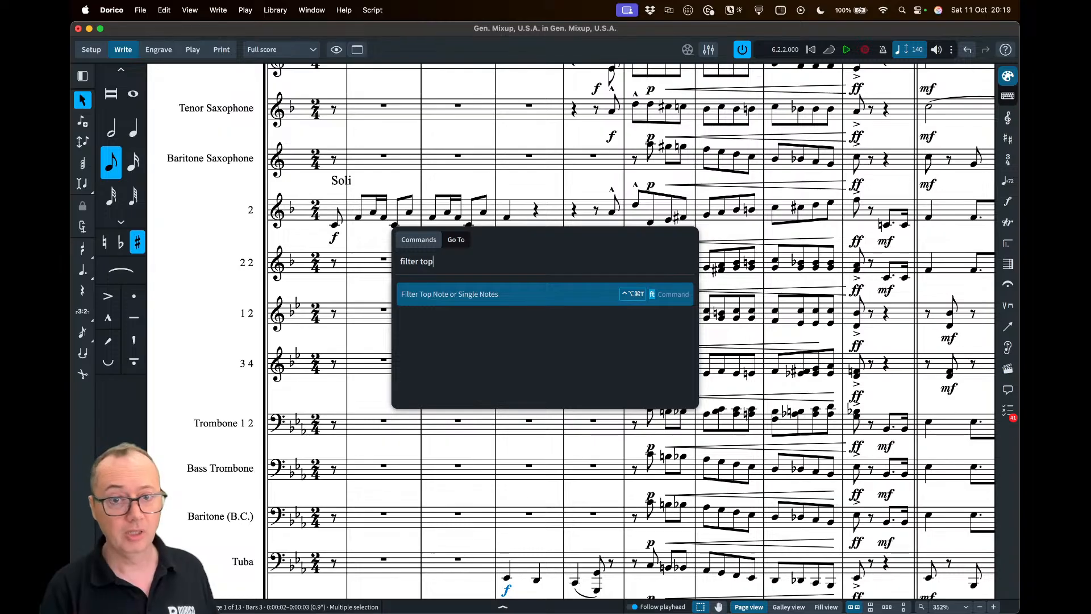
Look up the Filter Bottom Note or Single Notes command and run it on the selected bar using its alias fb
key("BackSpace")
key("BackSpace")
key("BackSpace")
type("bottom")
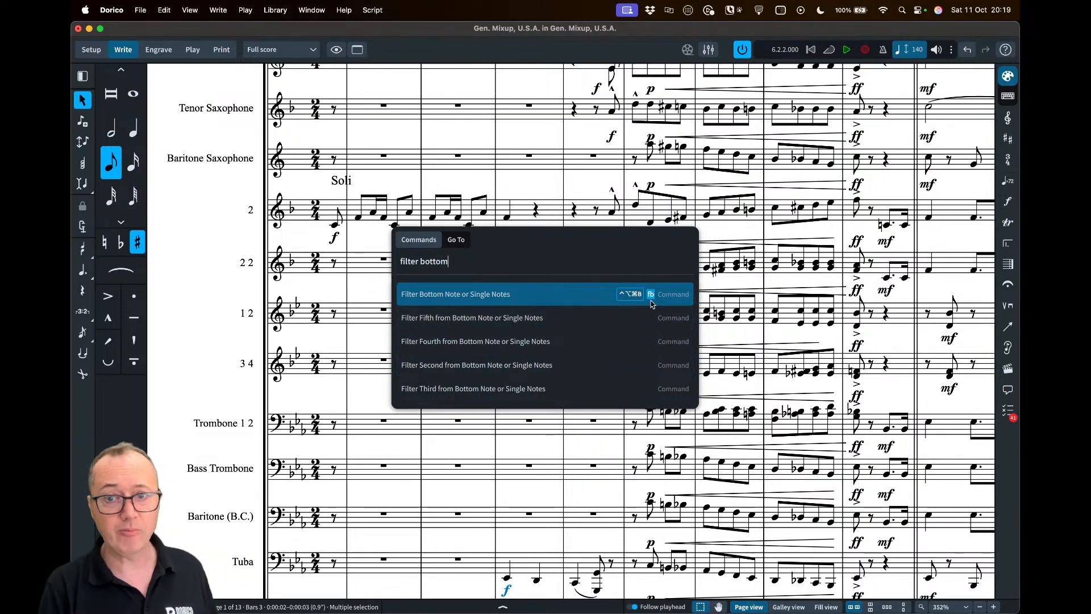
key("Return")
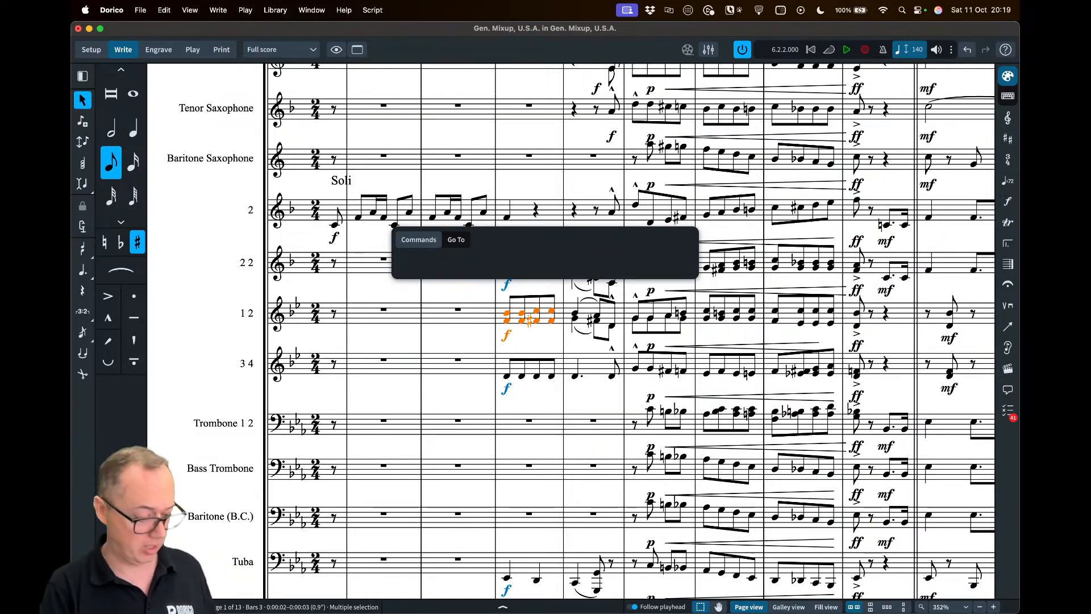
type("fb")
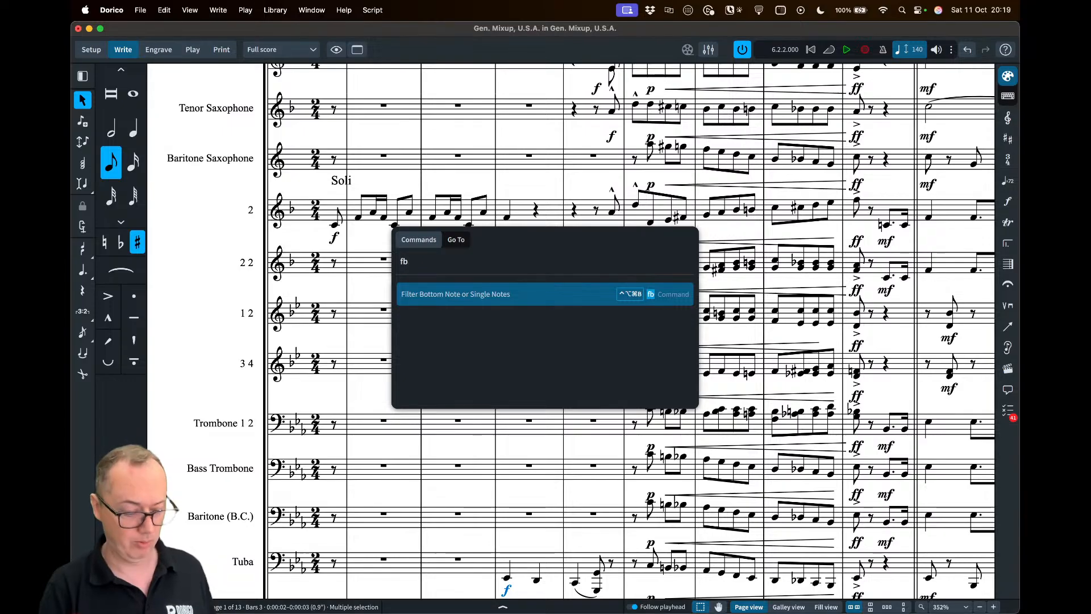
key("Return")
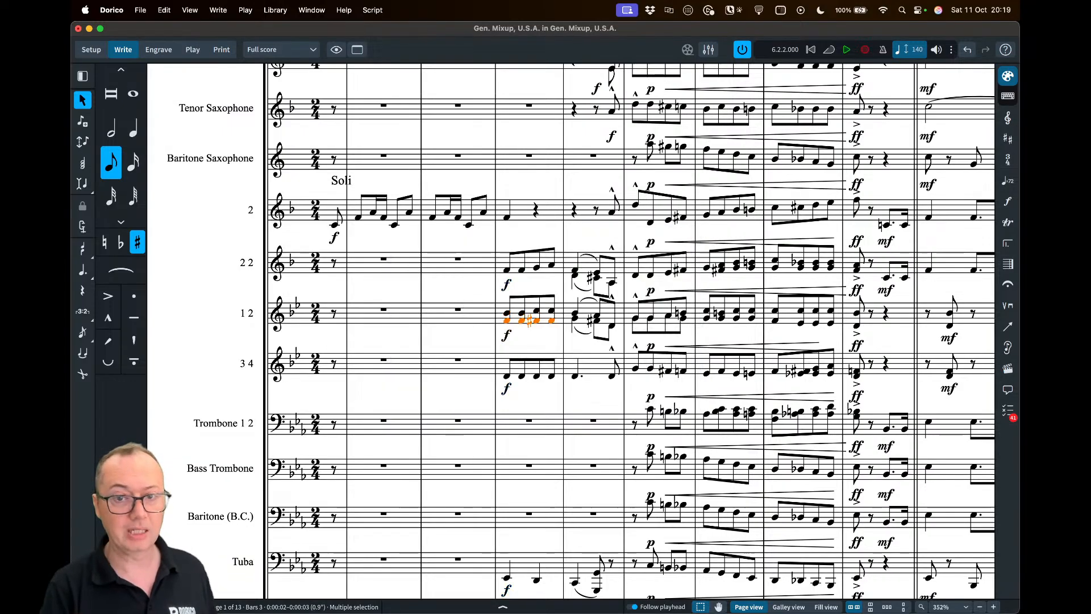
Select the f dynamic under bar 3 of the 1 2 brass staff, then the a2 Alto Saxophone 1 2 phrase, and clear the selection
left_click(506, 337)
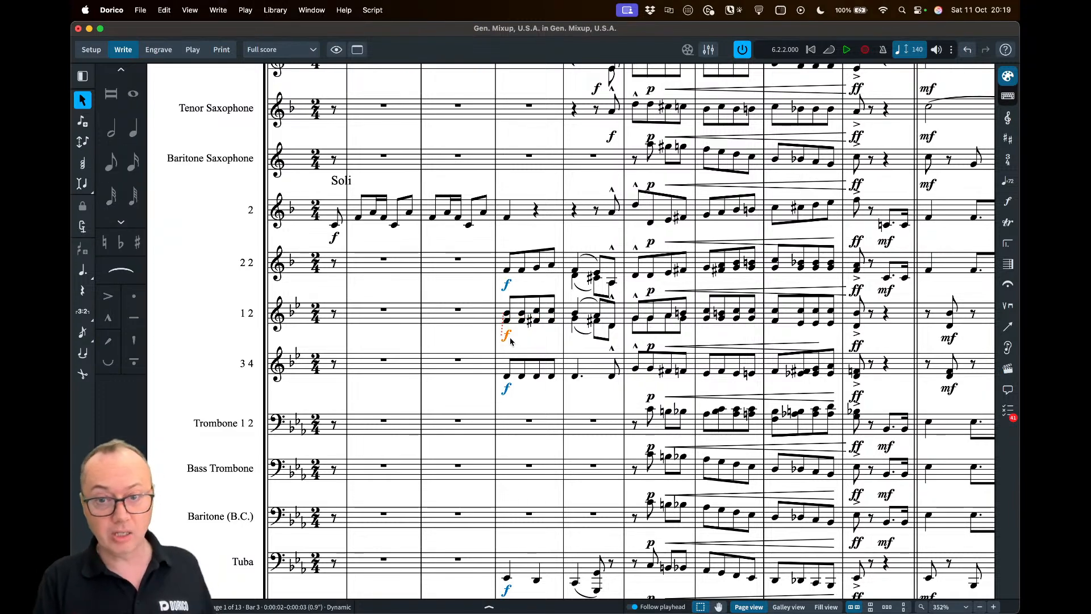
scroll(726, 345, "right", 5)
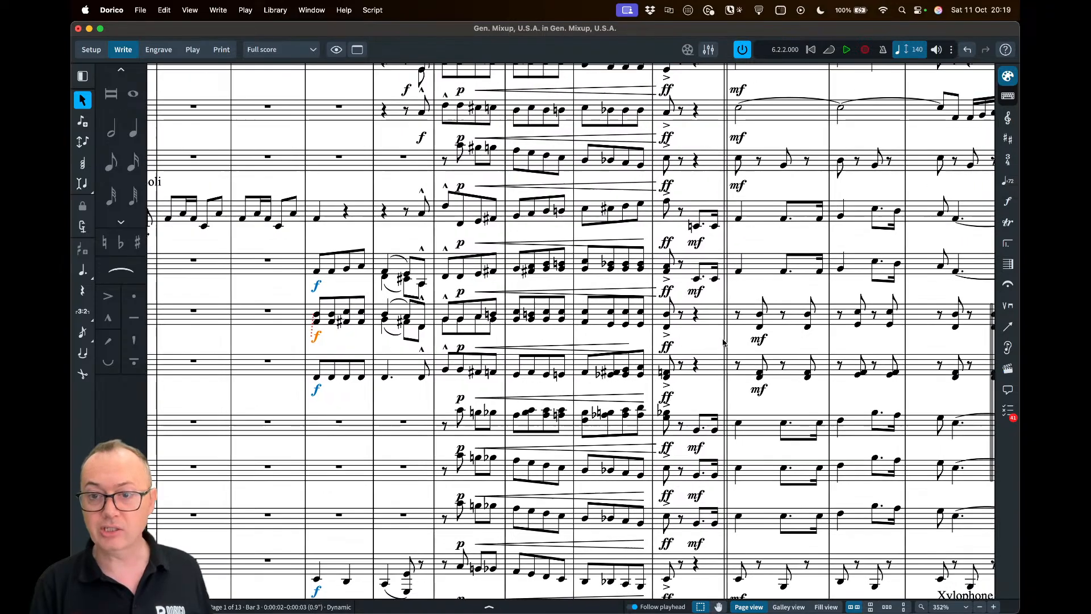
scroll(756, 189, "up", 4)
scroll(755, 189, "up", 1)
left_click(758, 189)
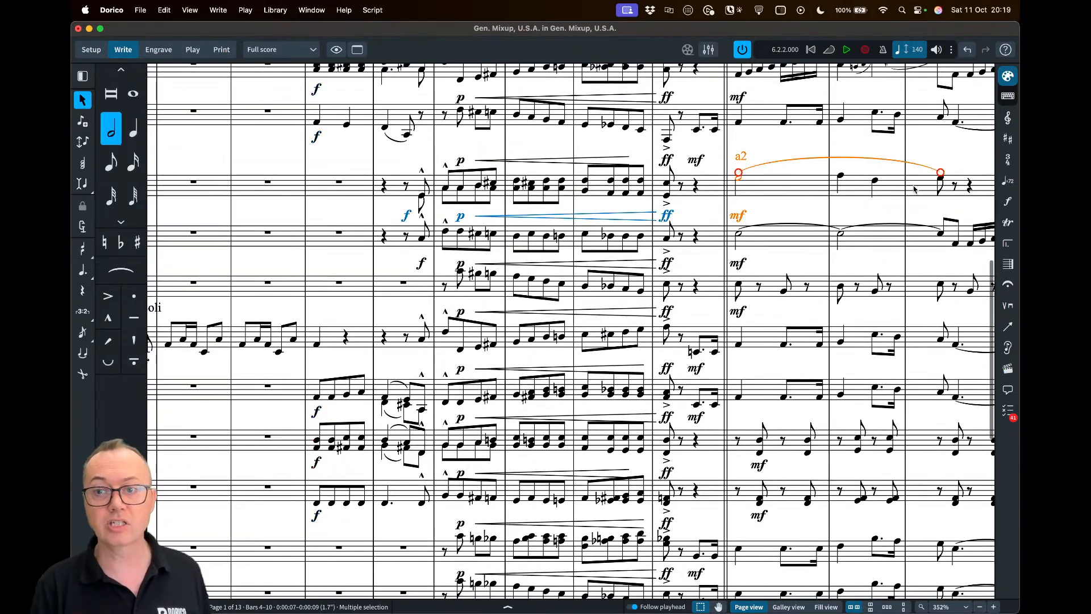
left_click(940, 183, "shift")
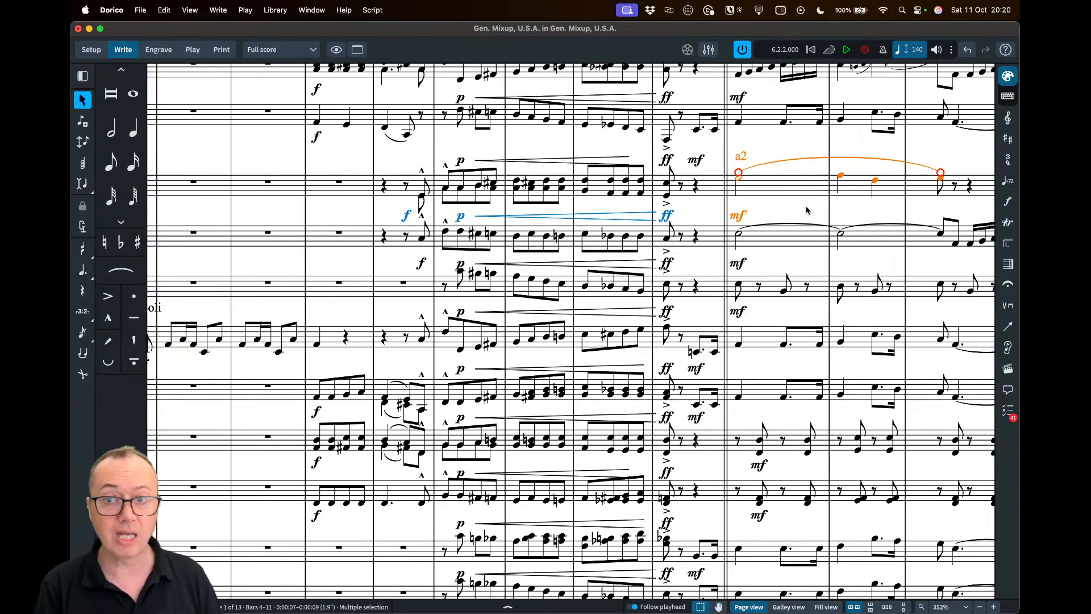
key("Escape")
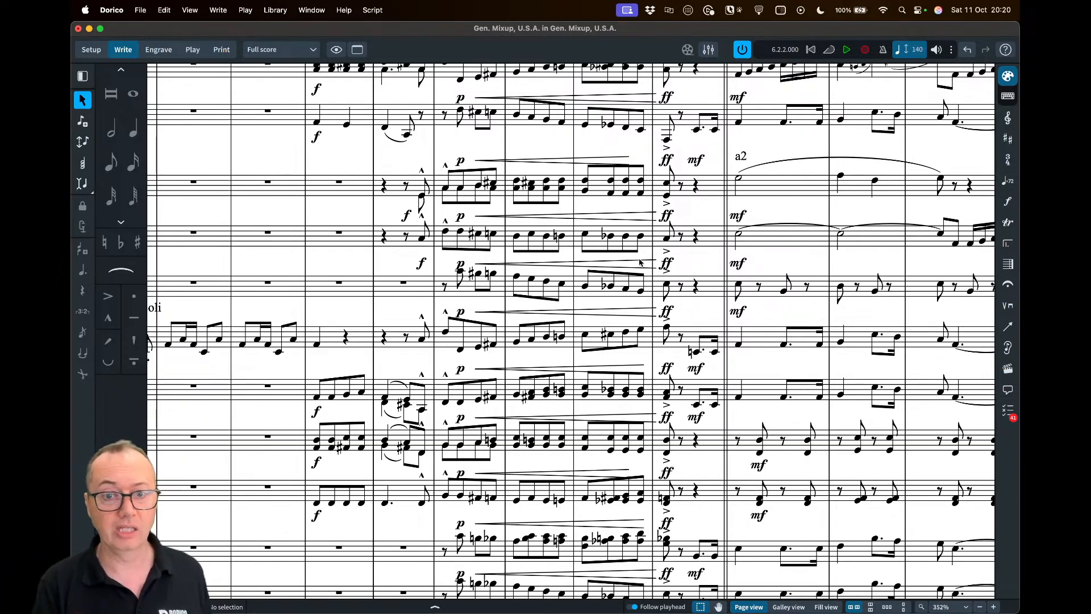
Set the full score layout's page size to A3 in Layout Options, apply it and check the score pages
key("super+minus")
key("super+shift+l")
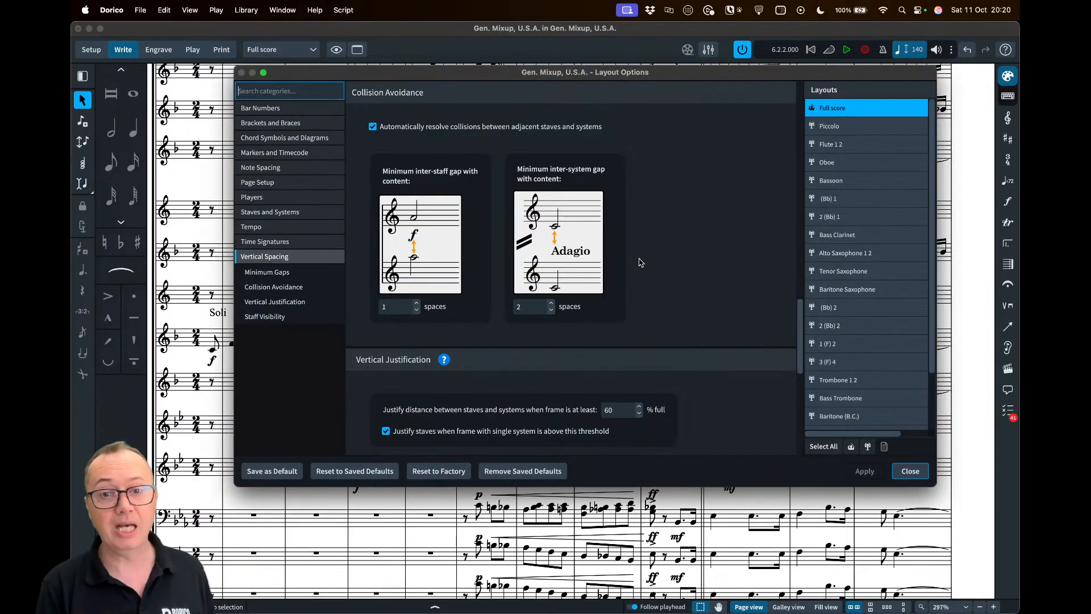
left_click(297, 182)
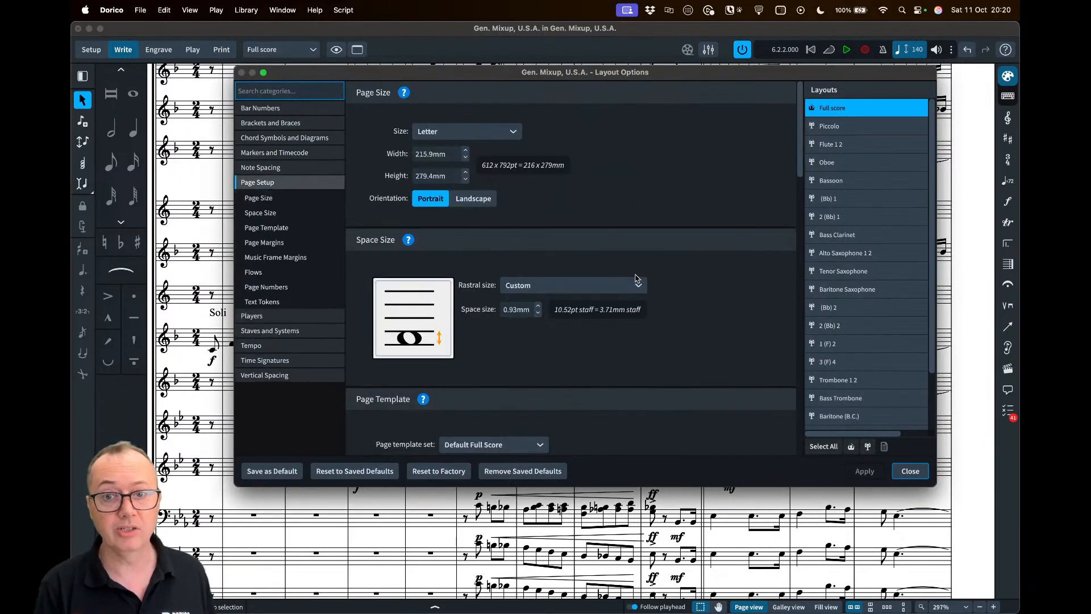
left_click(454, 137)
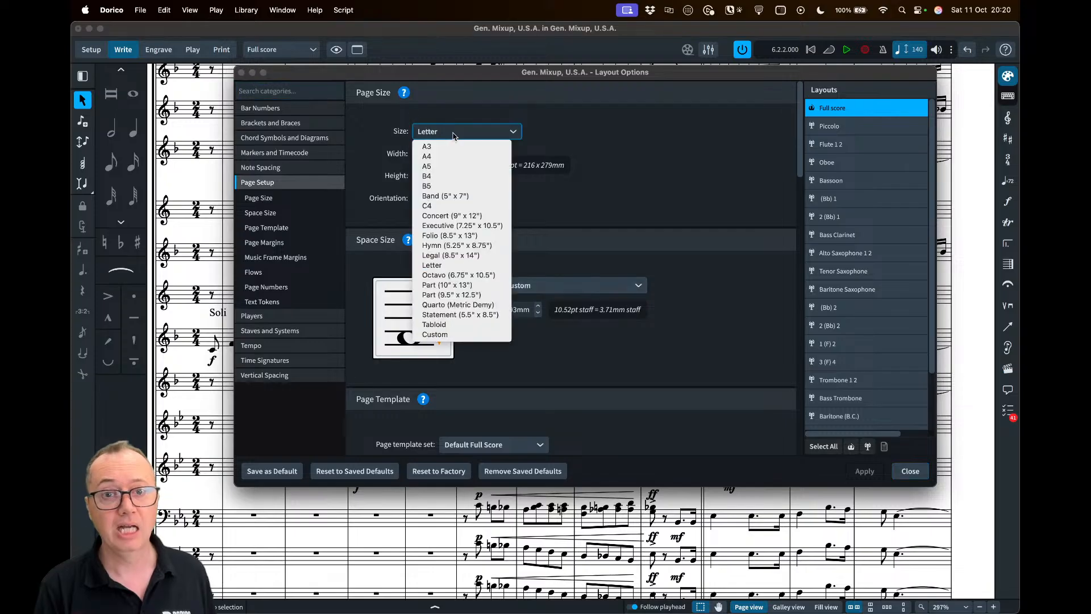
left_click(432, 143)
left_click(864, 471)
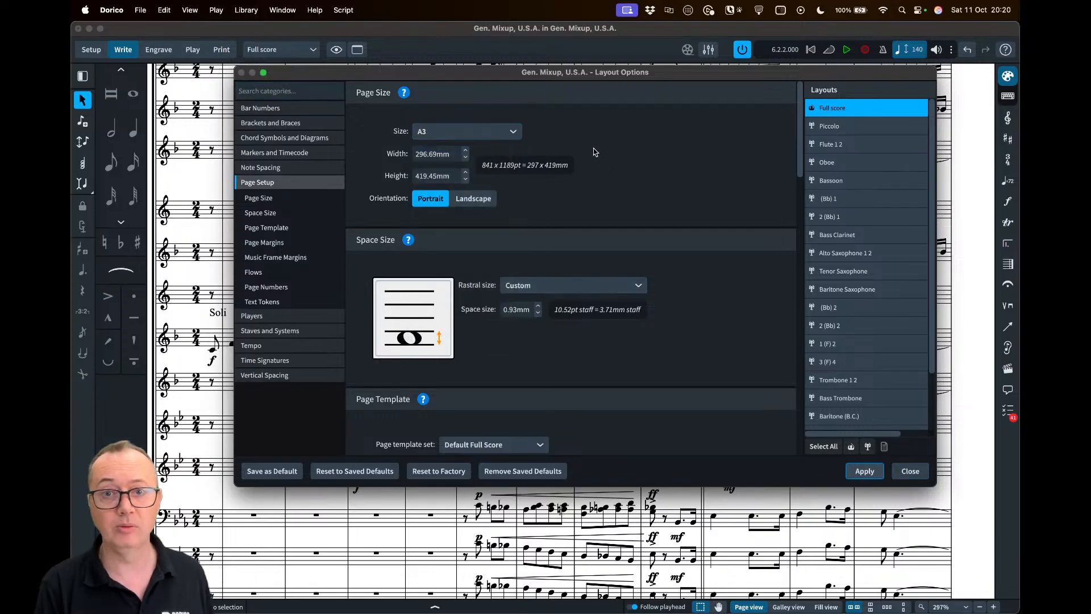
left_click_drag(513, 73, 525, 384)
scroll(491, 183, "down", 5)
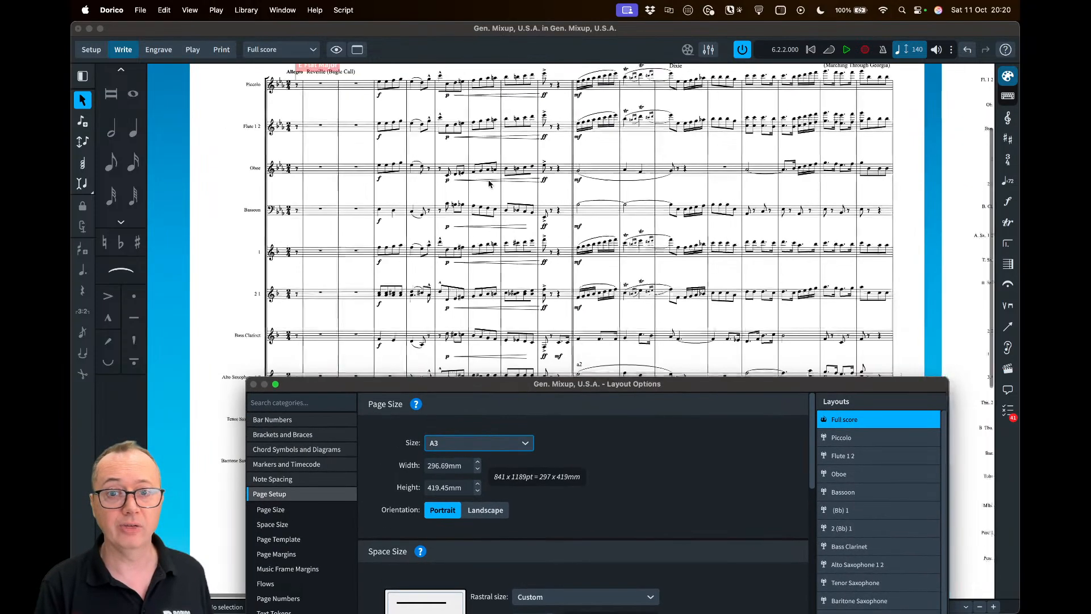
scroll(504, 220, "up", 2)
scroll(504, 219, "down", 7)
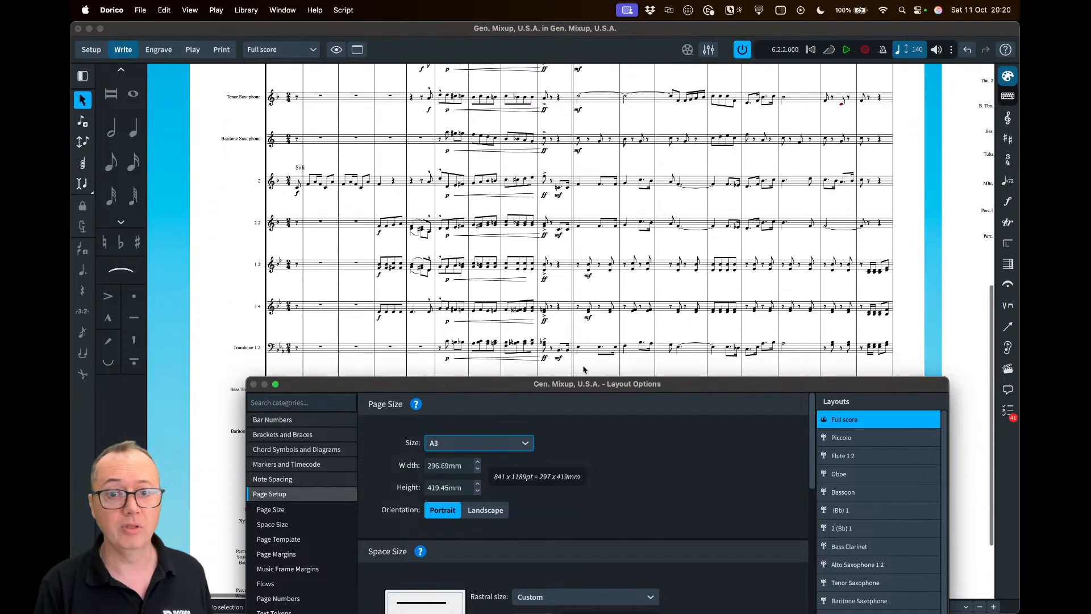
Set the full score's rastral size to Size 7 (4.8mm), apply it and close Layout Options
left_click_drag(684, 384, 675, 142)
left_click(588, 350)
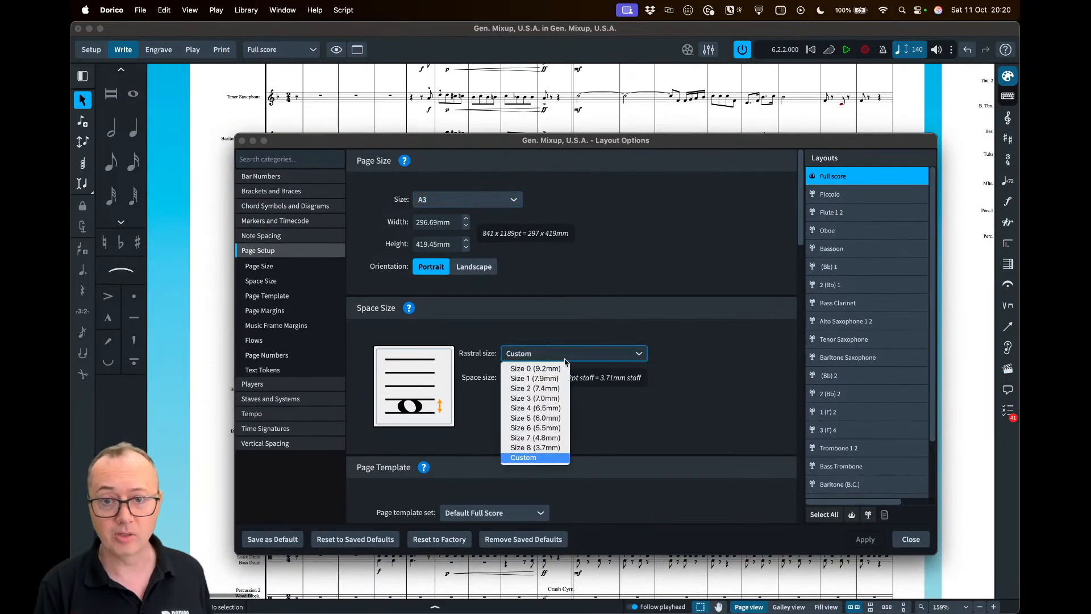
left_click(645, 392)
left_click(577, 362)
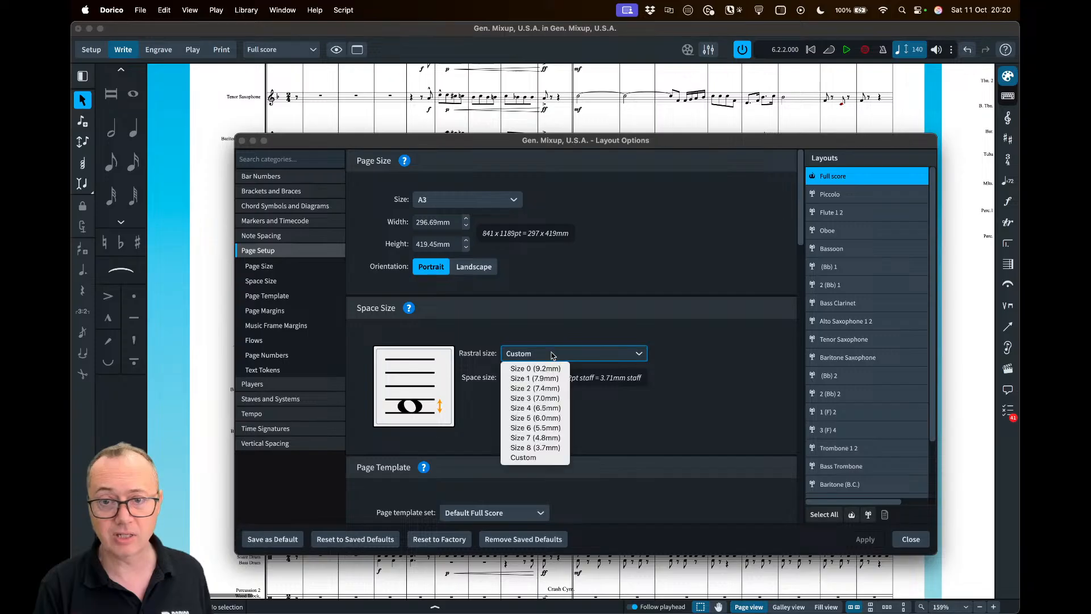
left_click(548, 437)
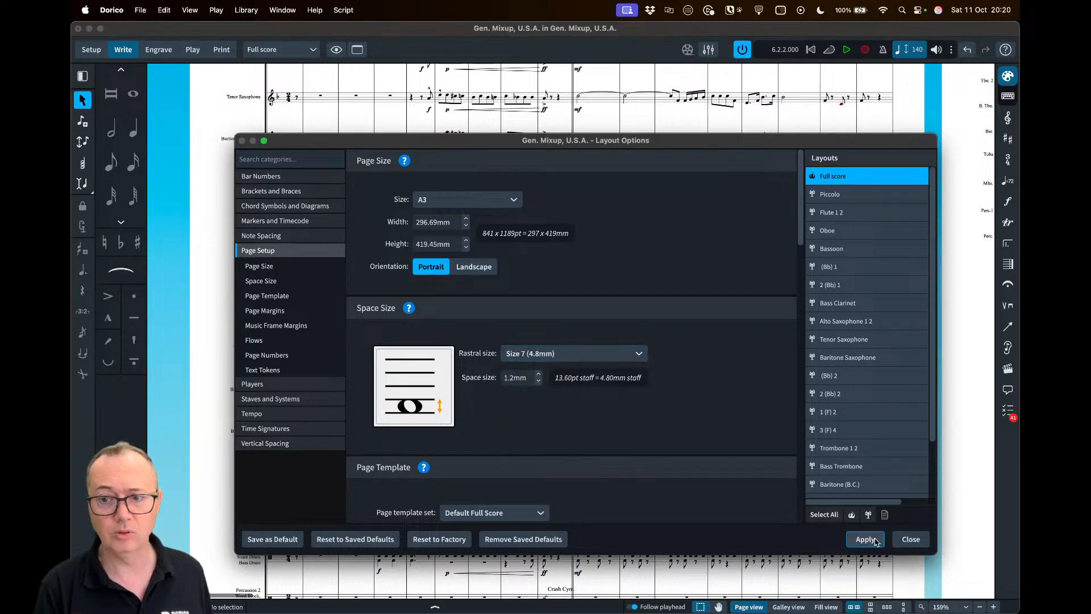
left_click(865, 538)
left_click(910, 539)
Examine the vertical spacing and staff labels across the full score's first page at the new page and staff size
scroll(327, 201, "up", 10)
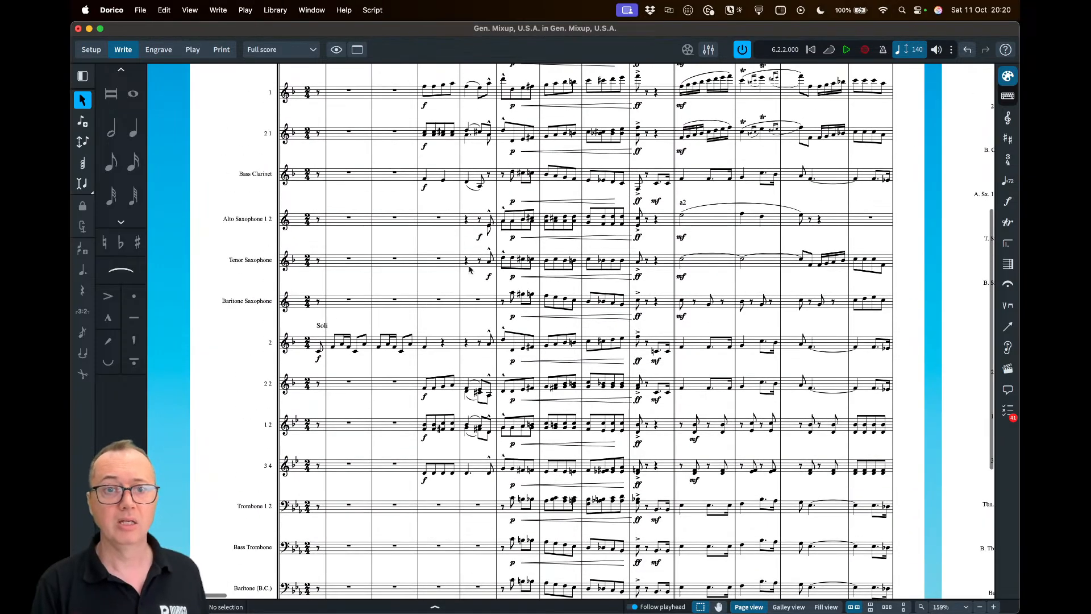
scroll(327, 201, "down", 10)
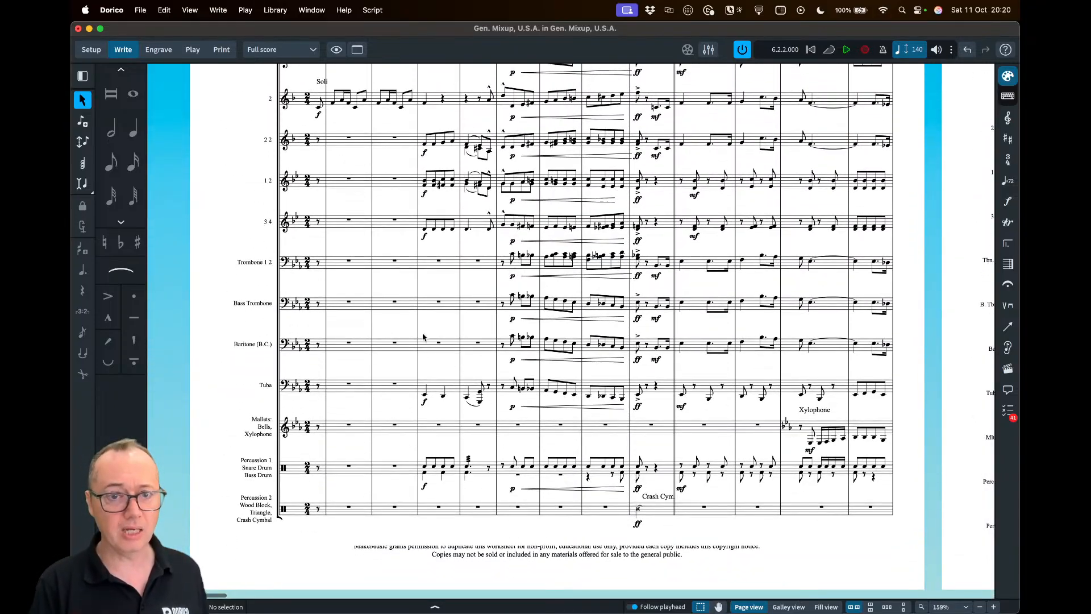
scroll(429, 345, "down", 1)
scroll(419, 342, "up", 1)
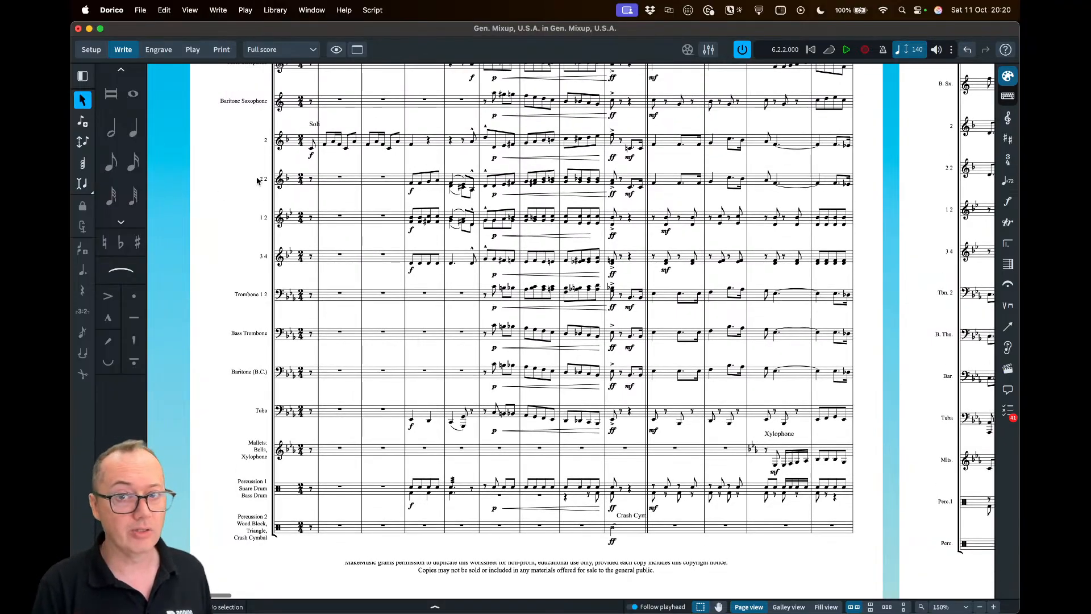
scroll(631, 213, "up", 4)
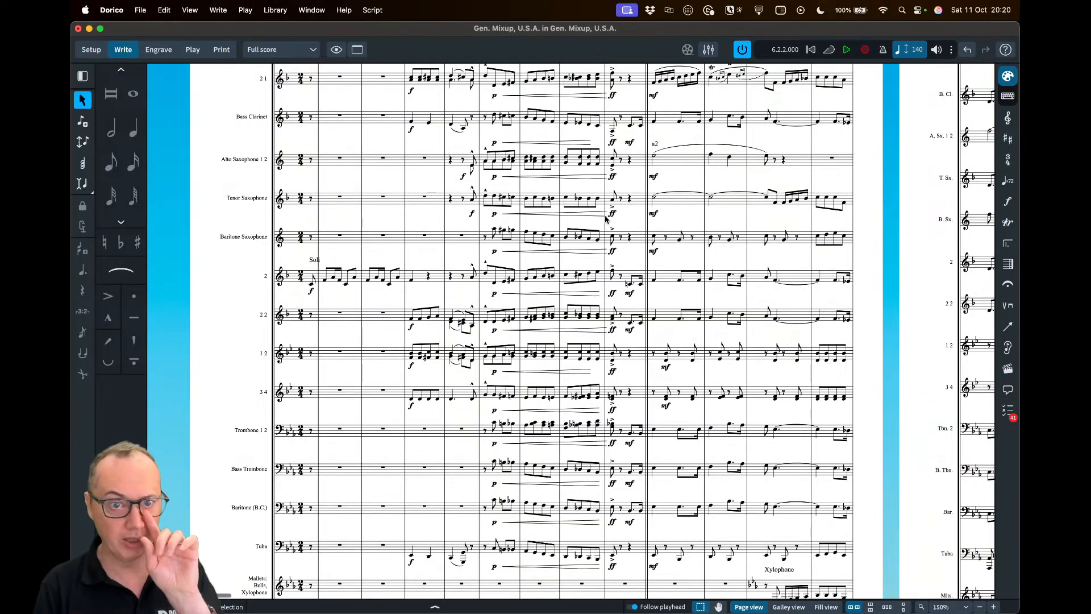
scroll(549, 312, "down", 3)
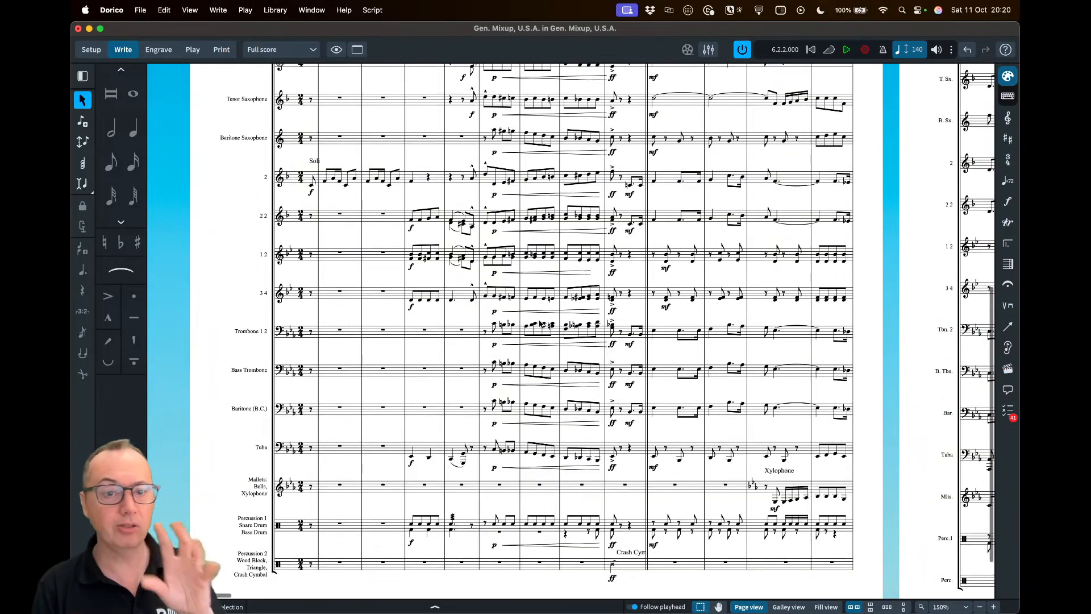
scroll(290, 230, "down", 3)
scroll(291, 229, "up", 3)
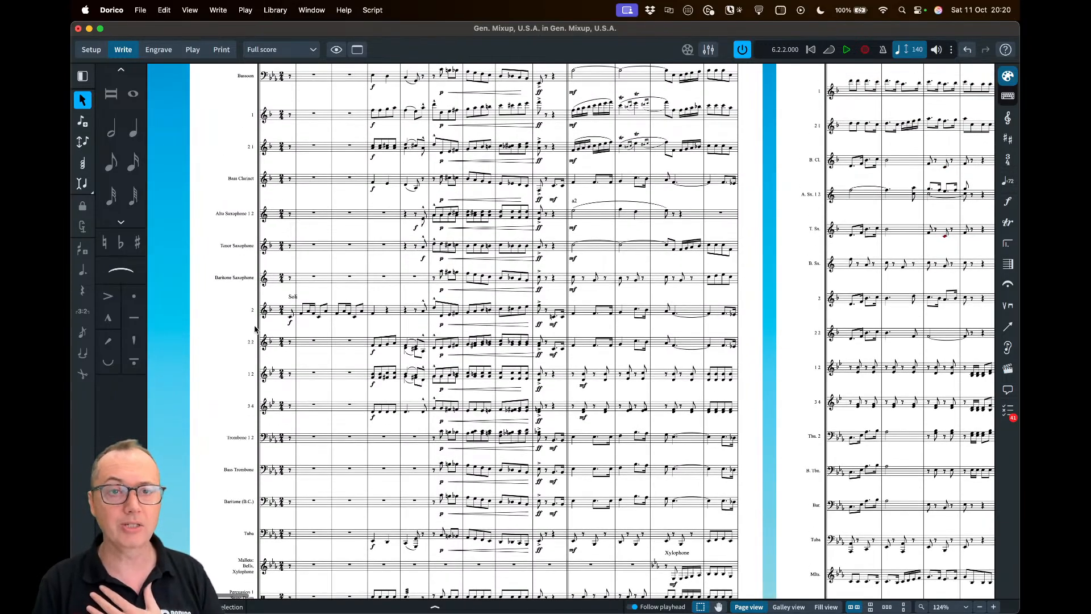
Set the full score's bracketing ensemble type to Orchestral in Layout Options, apply it, close the options and check the first page
left_click(276, 10)
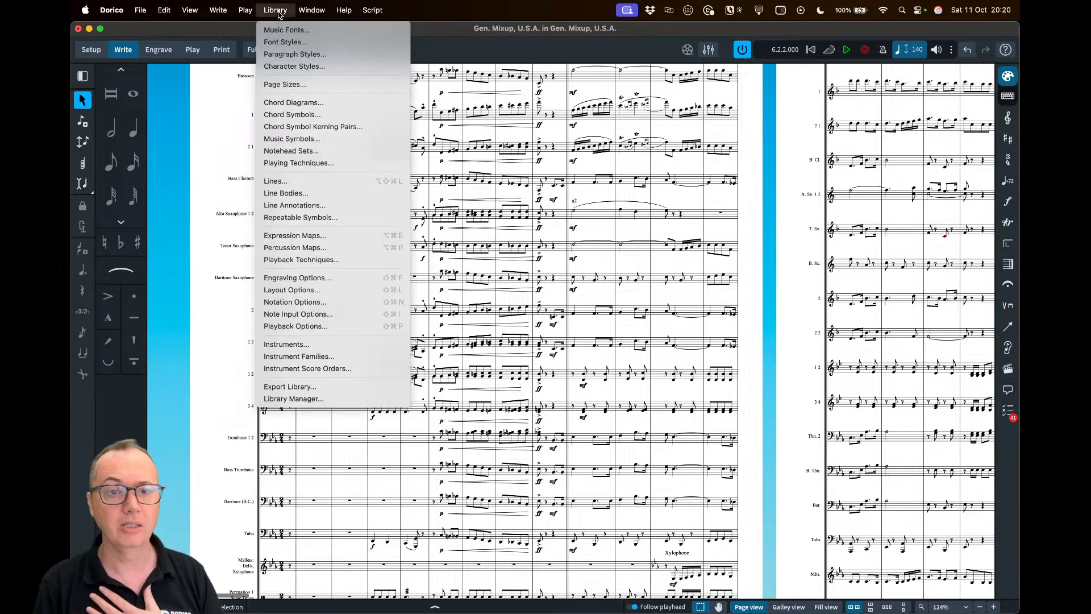
left_click(307, 299)
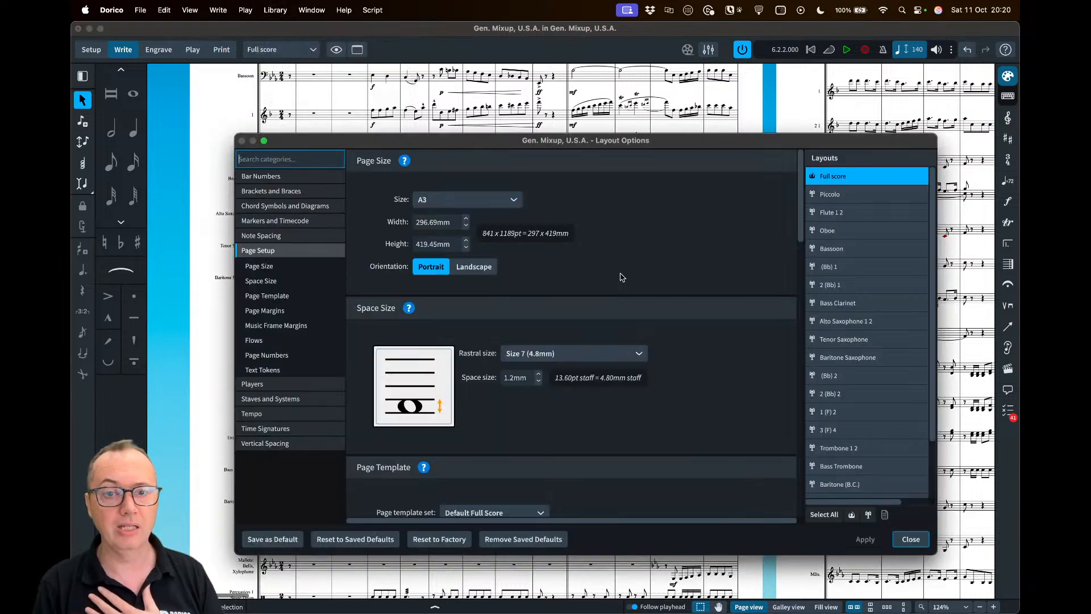
left_click(267, 192)
left_click(509, 279)
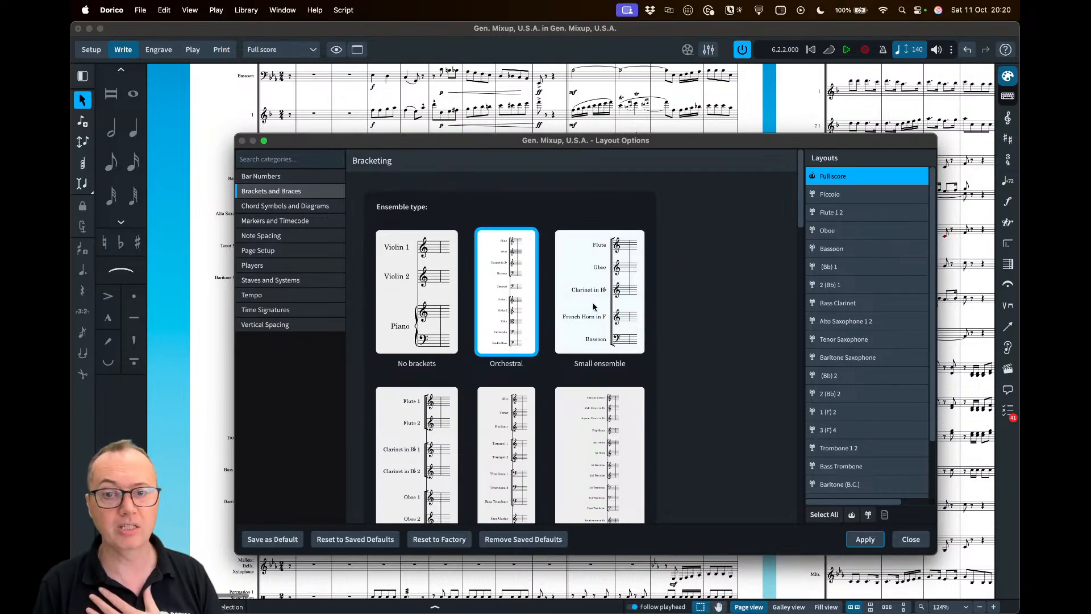
left_click(864, 538)
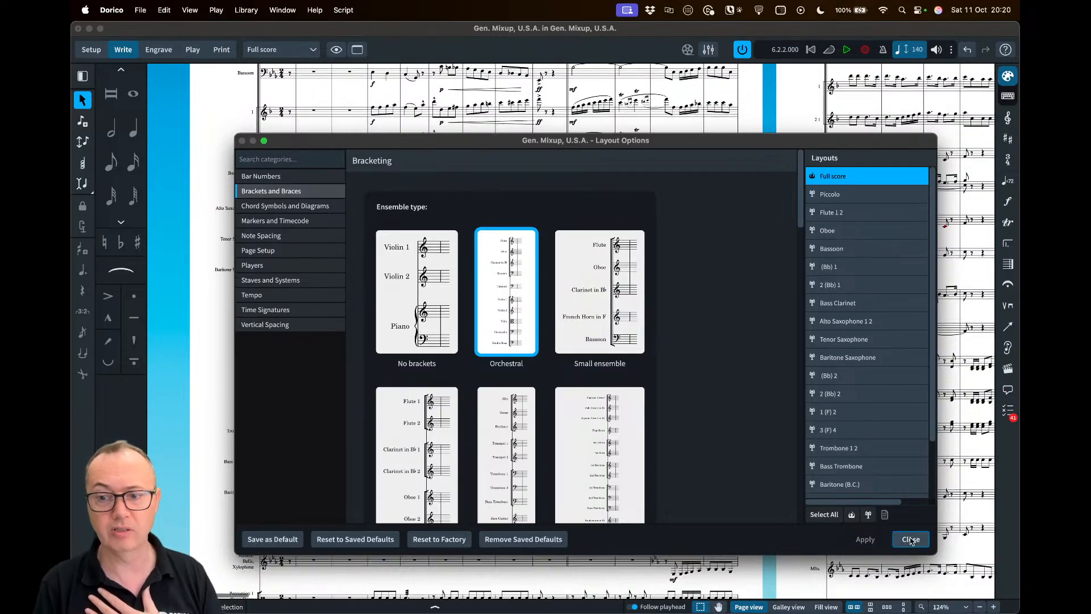
left_click(910, 539)
scroll(334, 224, "up", 4)
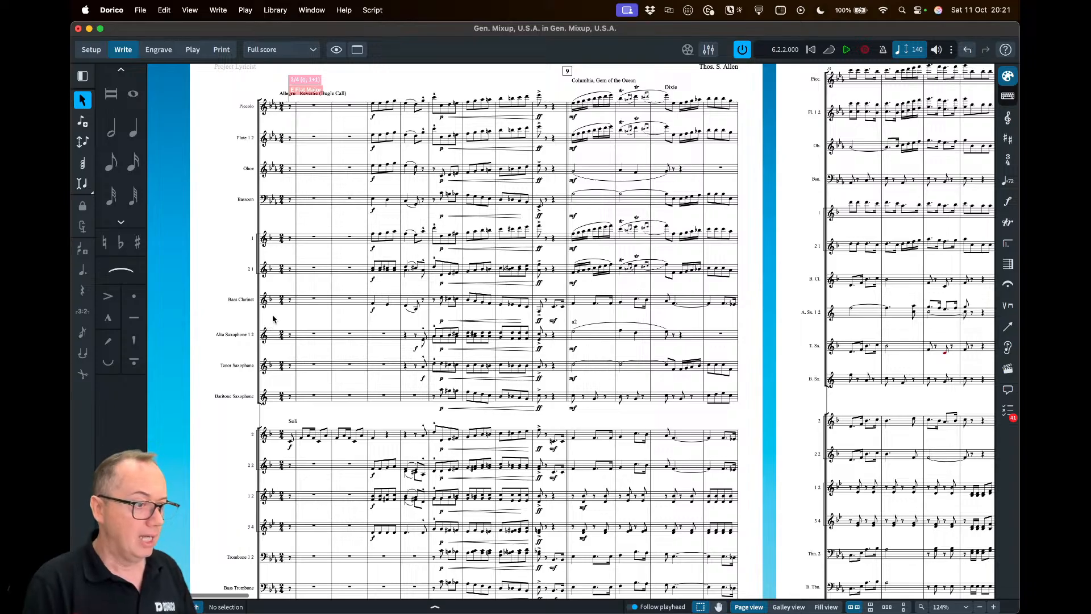
scroll(430, 326, "up", 3)
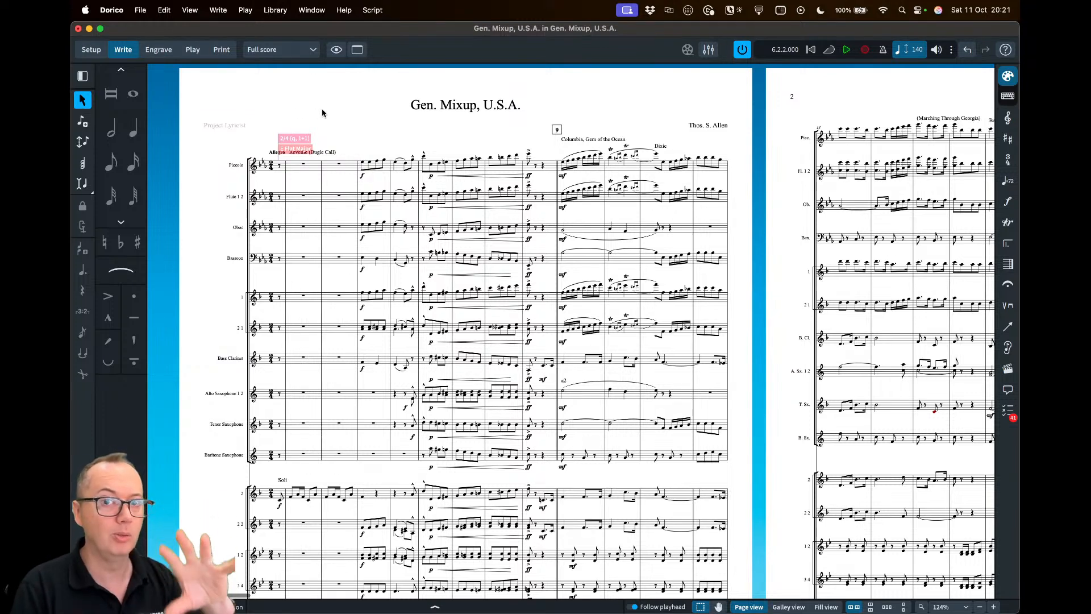
Create a new project from the String orchestra template in the Orchestral project templates
left_click(142, 11)
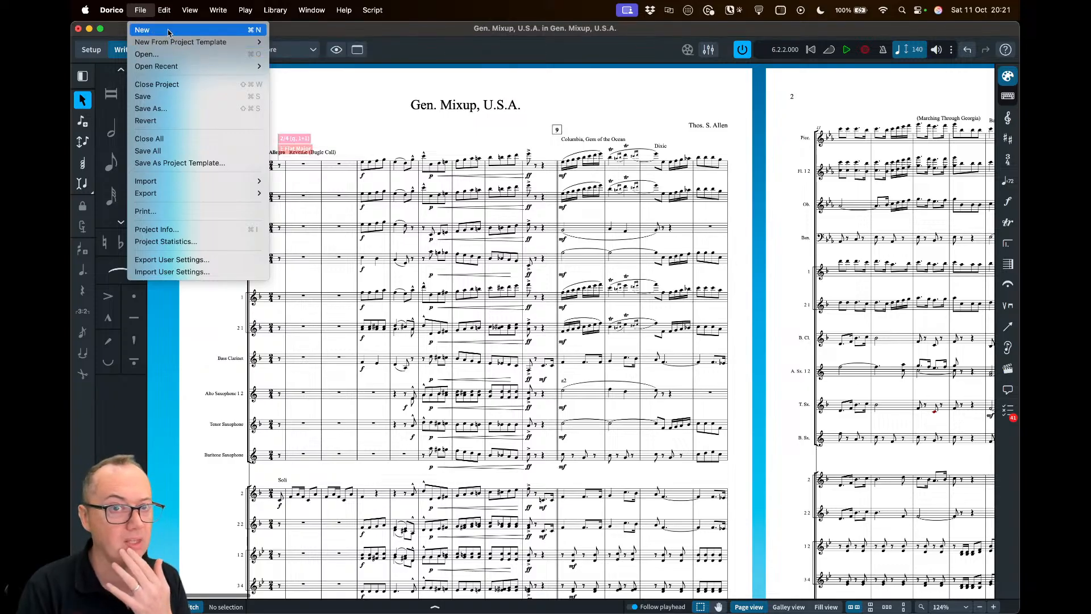
mouse_move(170, 45)
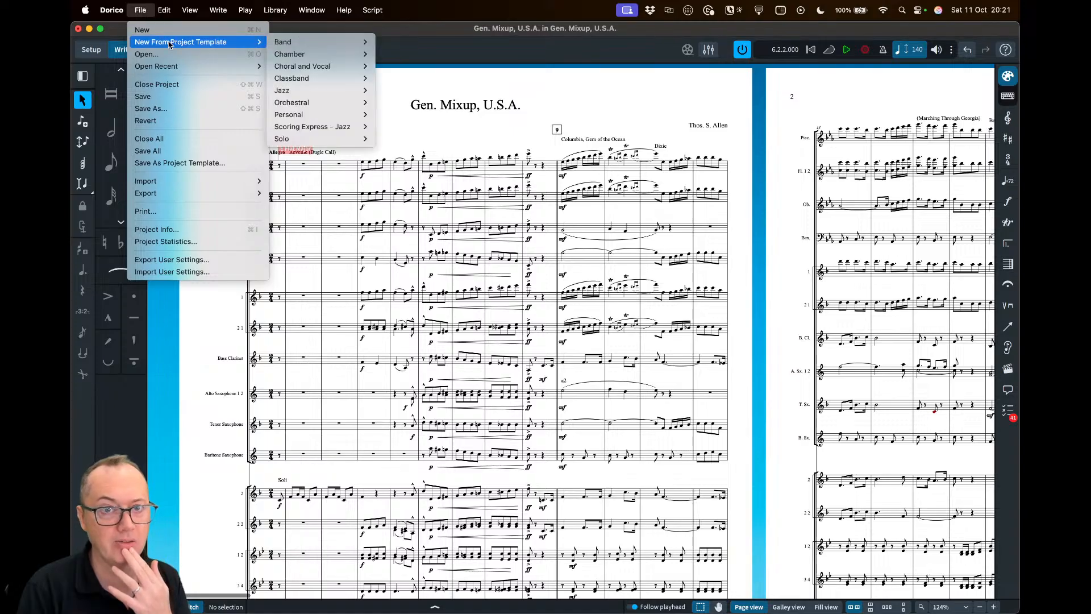
mouse_move(289, 105)
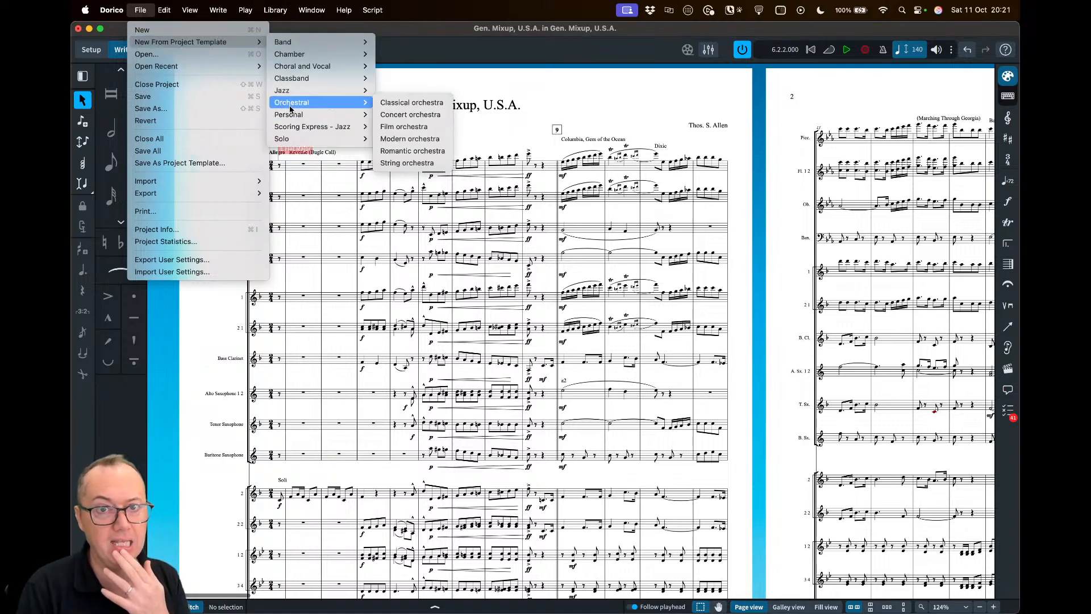
left_click(414, 163)
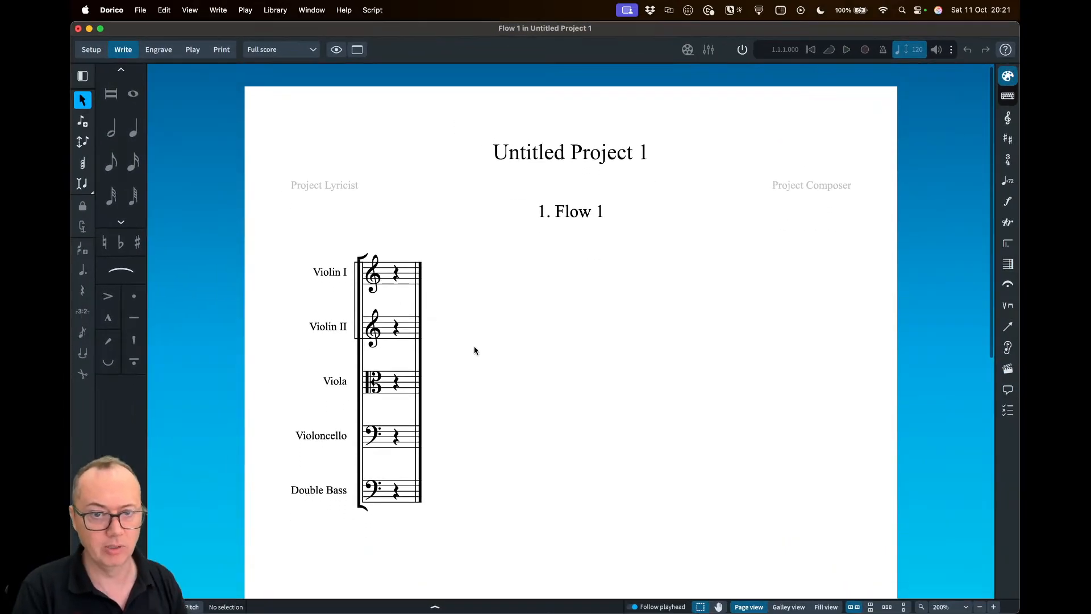
scroll(487, 333, "down", 3)
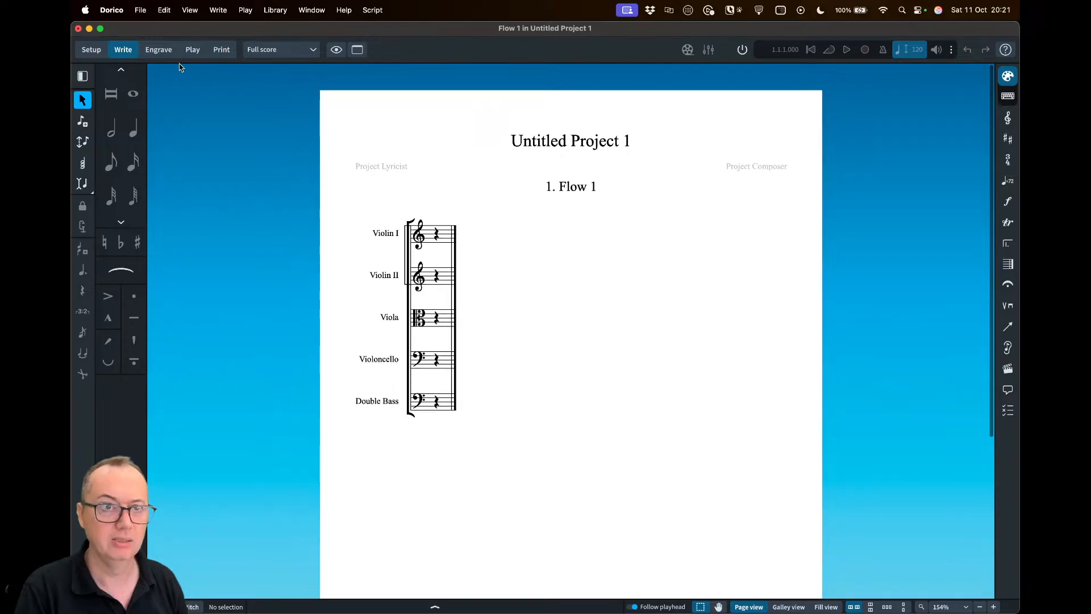
left_click(104, 54)
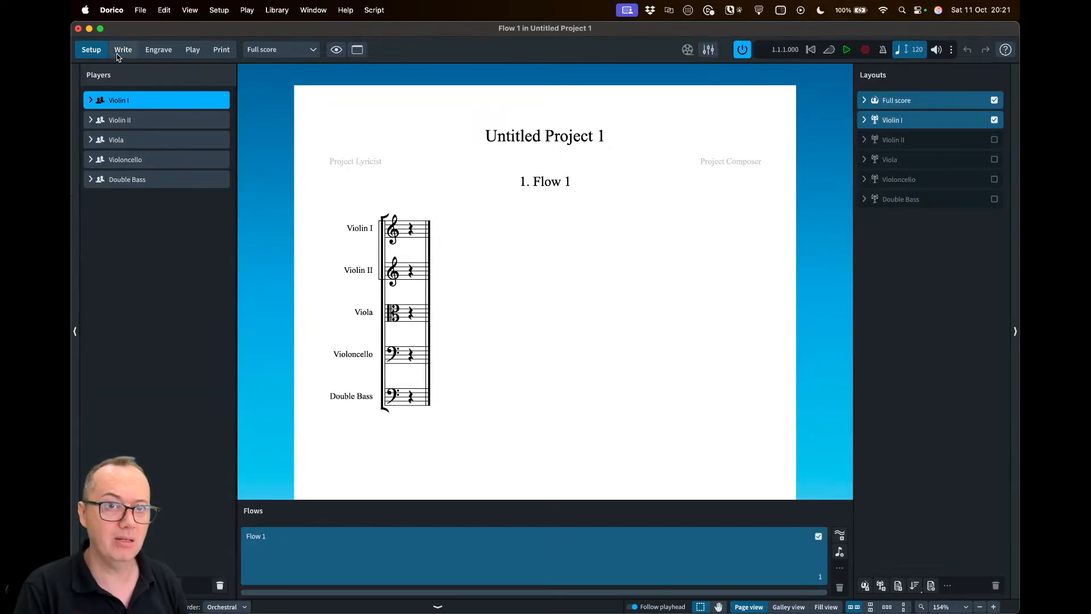
left_click(119, 54)
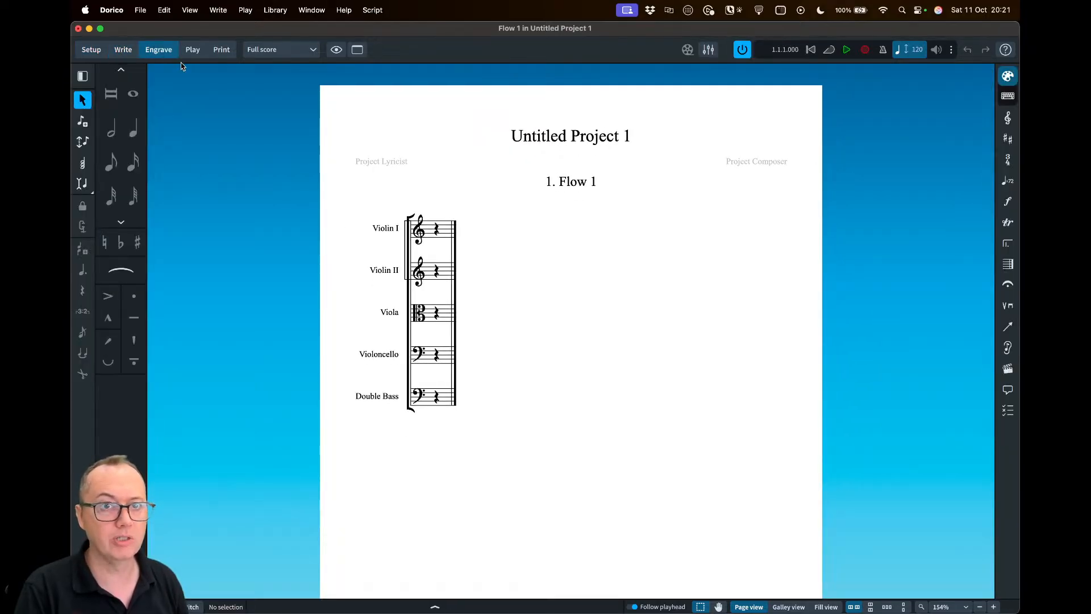
left_click(158, 50)
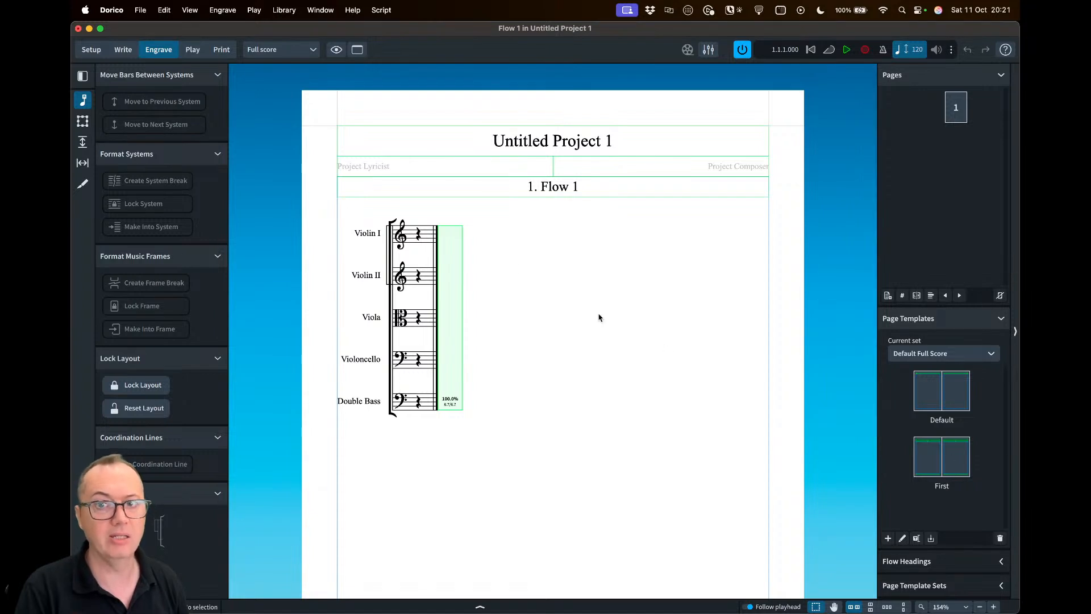
left_click(123, 49)
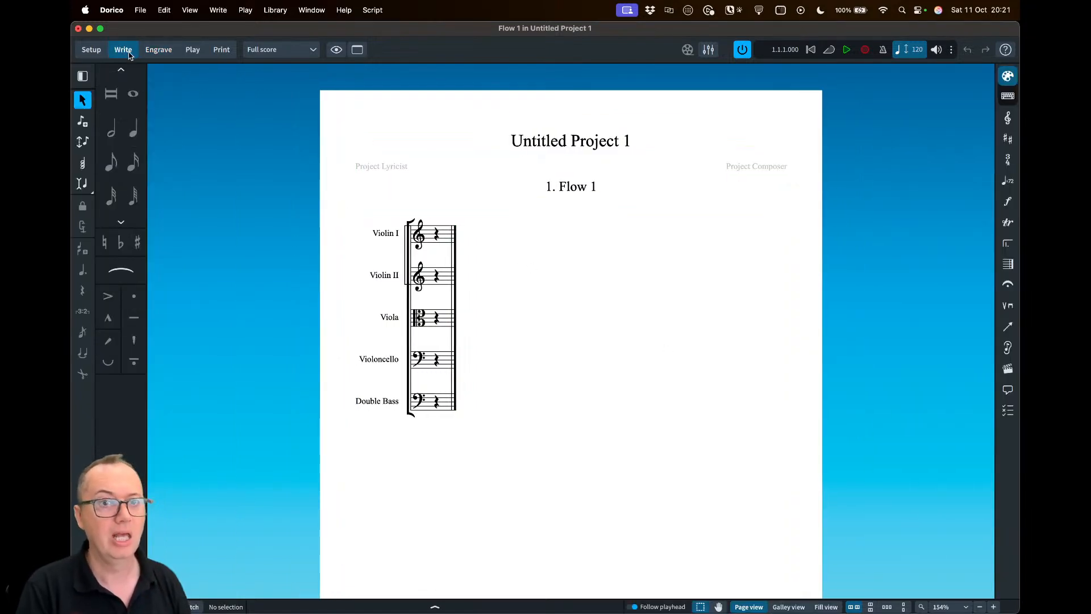
Import the MusicXML file Mozart Eine Kleine Nachtmusik.mxl, merging with existing players where possible, and view the imported flow
left_click(141, 10)
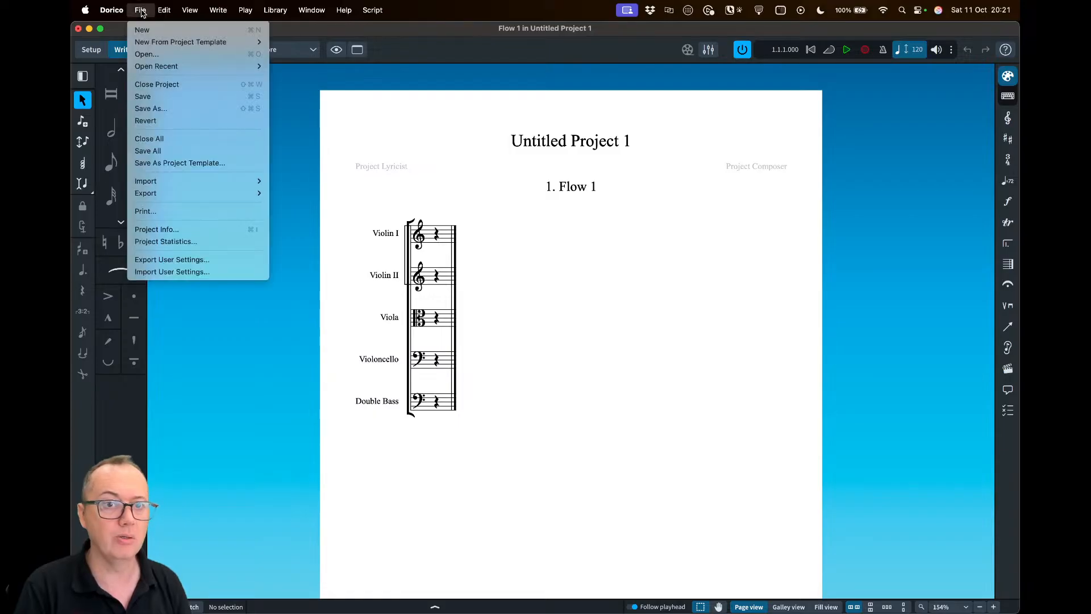
mouse_move(175, 186)
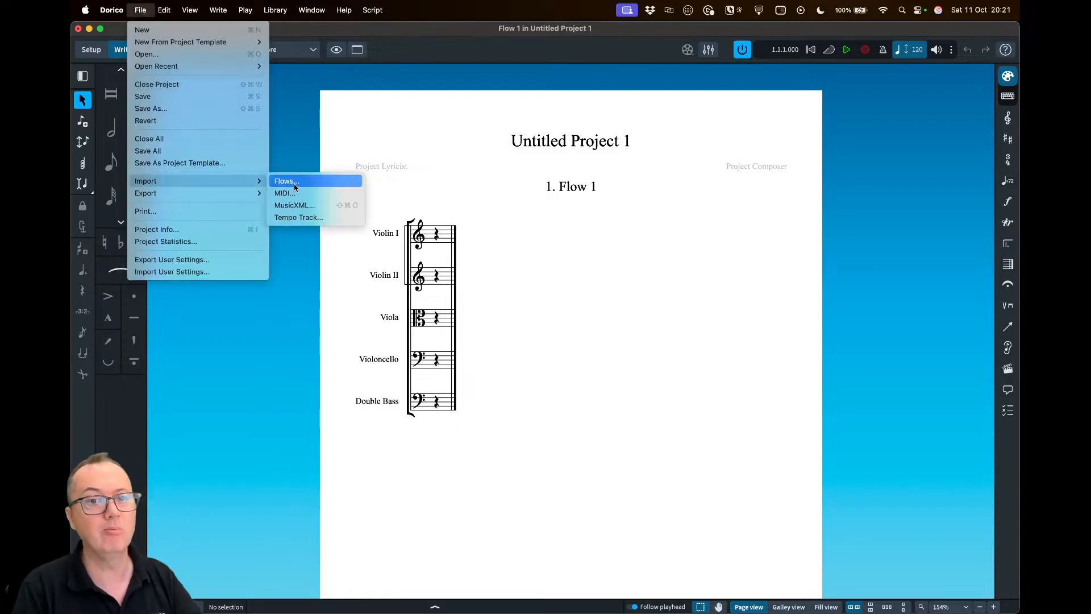
left_click(308, 207)
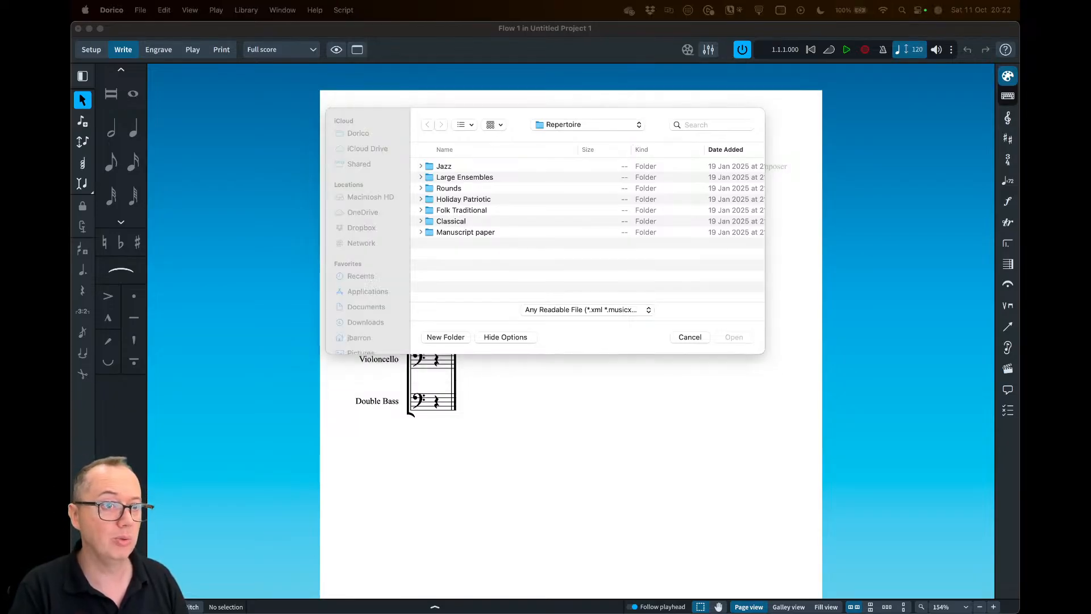
left_click_drag(1016, 183, 571, 225)
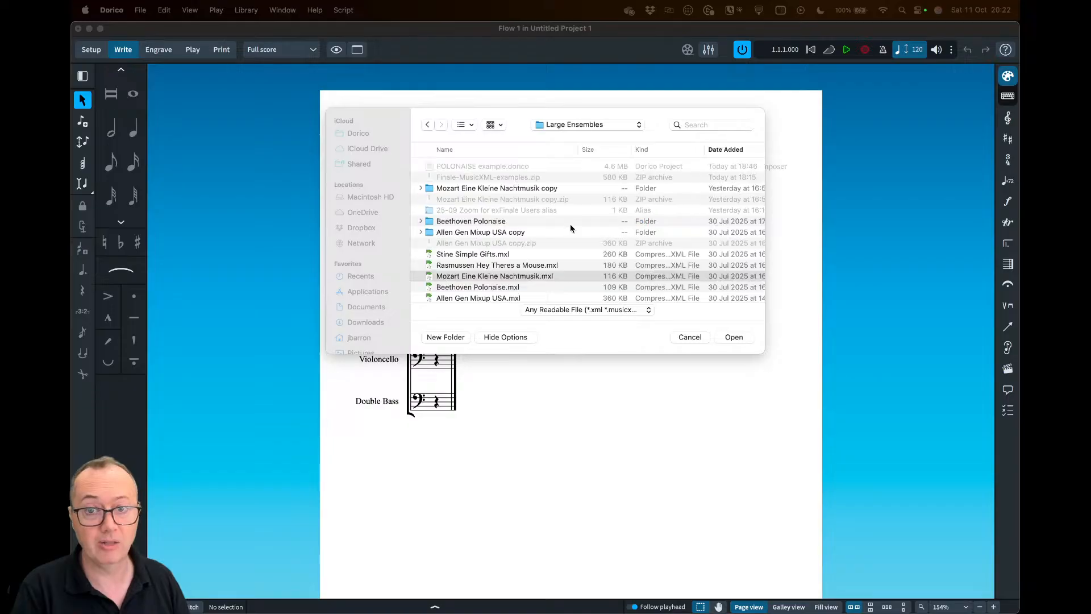
left_click(735, 337)
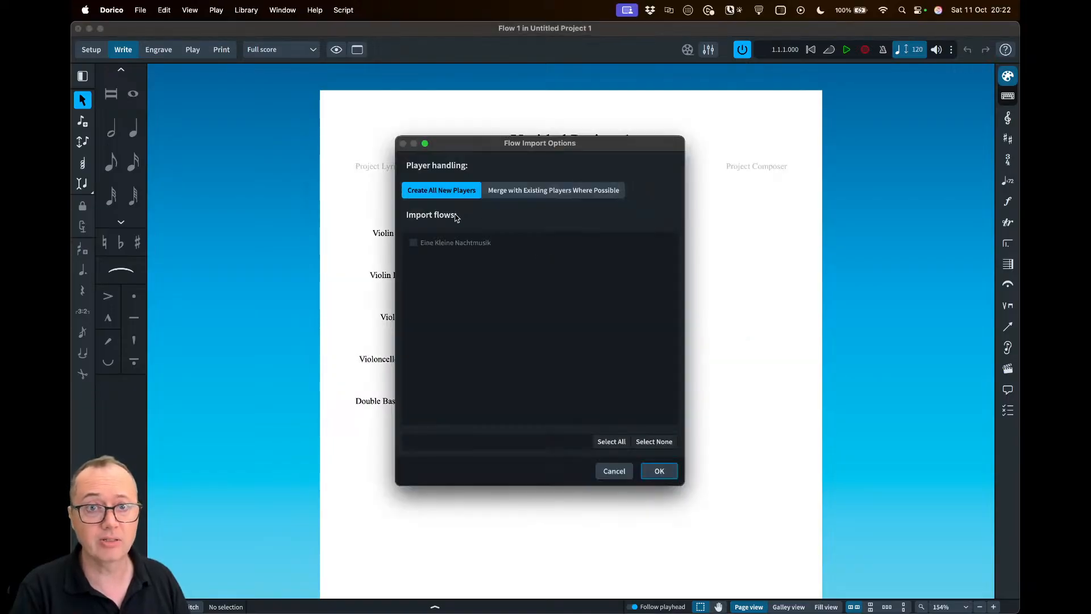
left_click(547, 195)
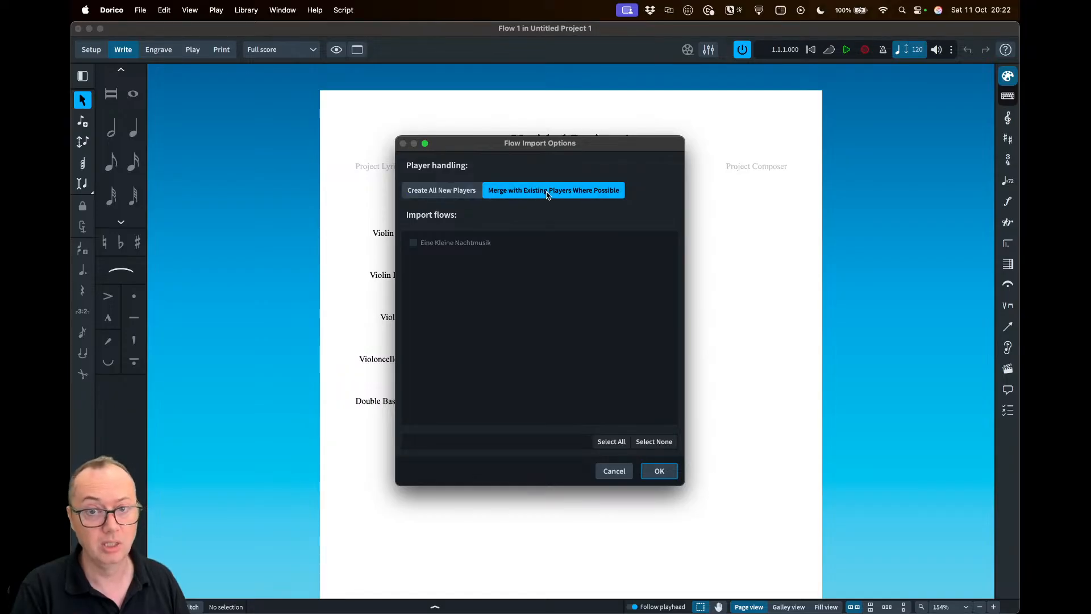
left_click(659, 472)
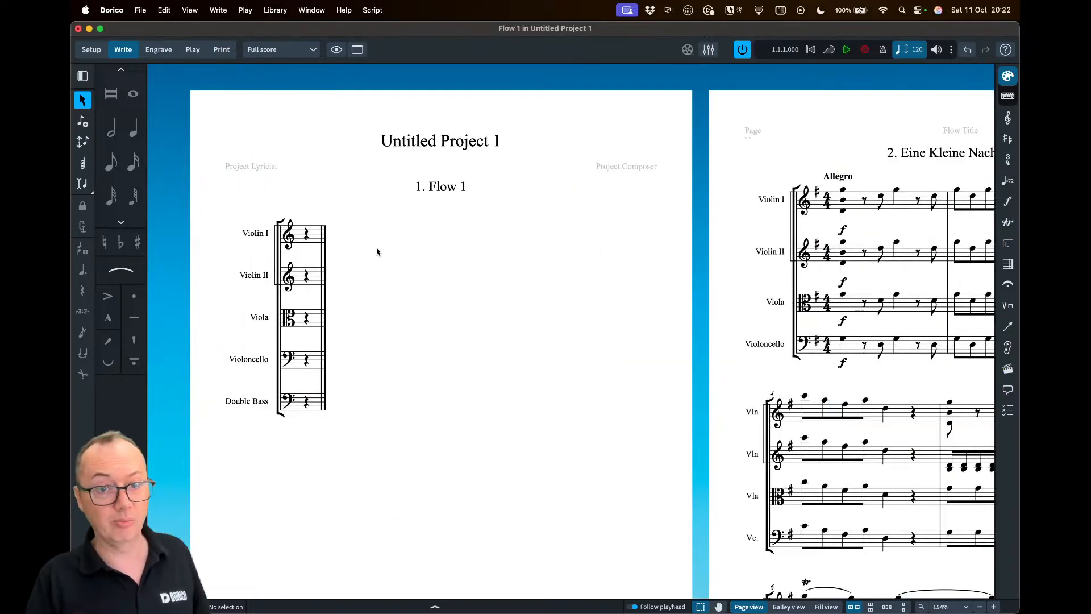
scroll(387, 250, "right", 10)
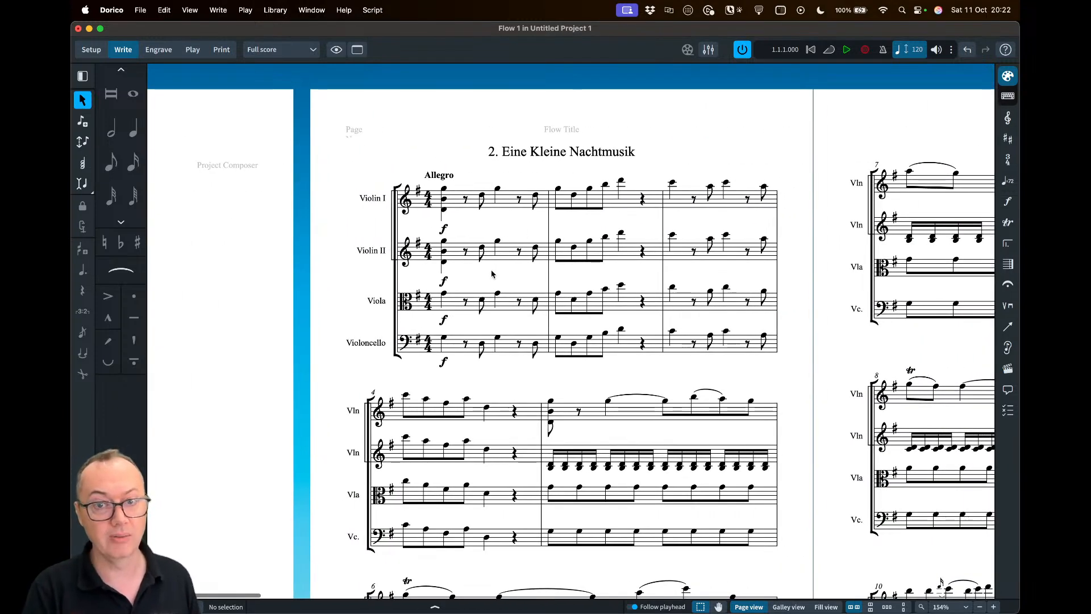
scroll(489, 276, "right", 2)
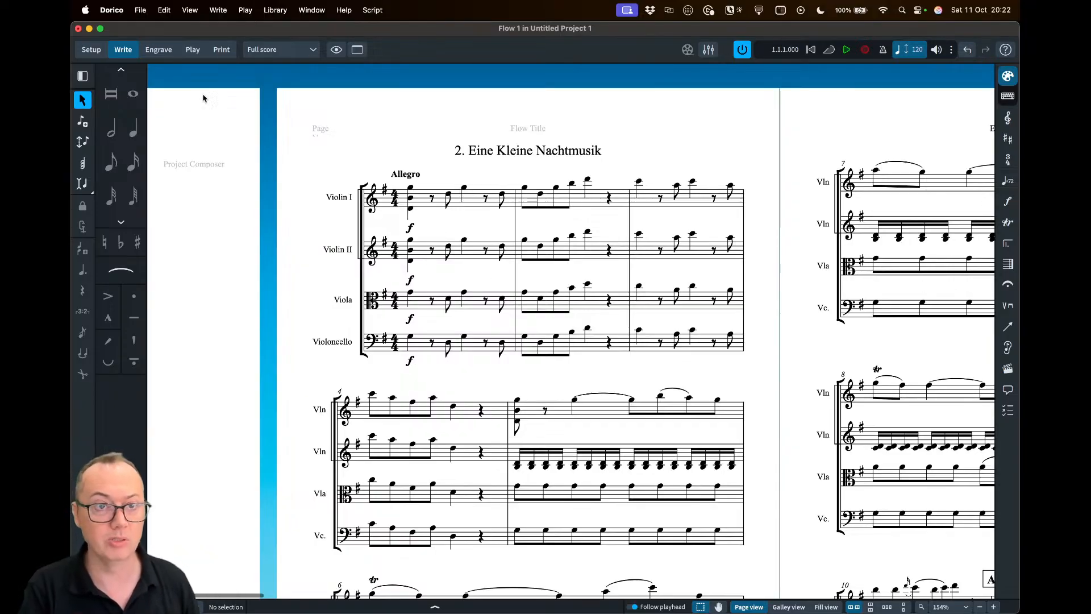
Delete the empty Flow 1 from the project in Setup mode, keeping the Eine Kleine Nachtmusik flow
left_click(91, 49)
left_click(392, 554)
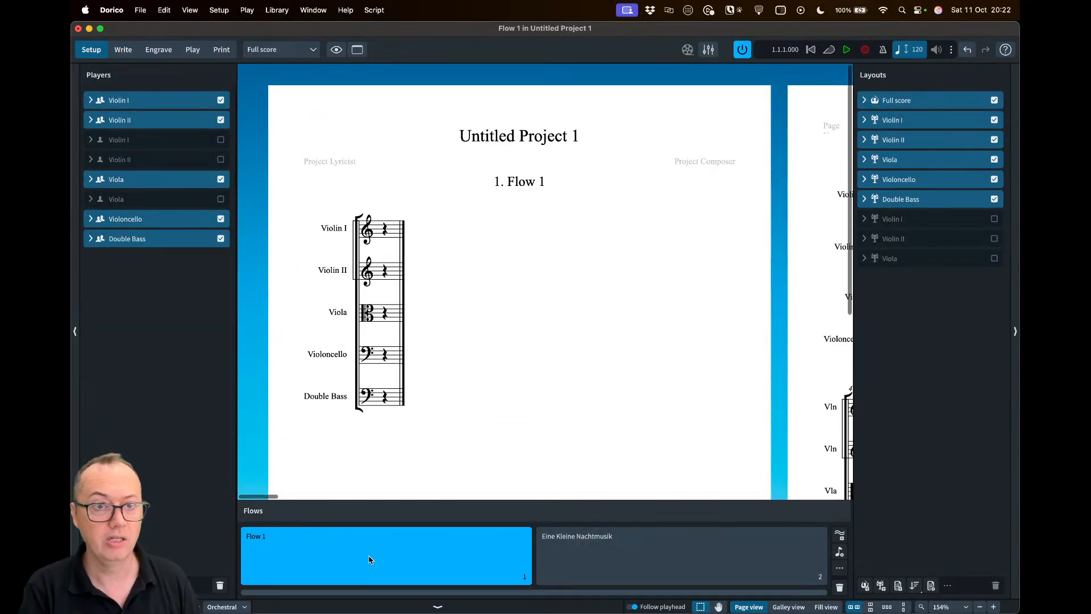
left_click(839, 587)
left_click(630, 328)
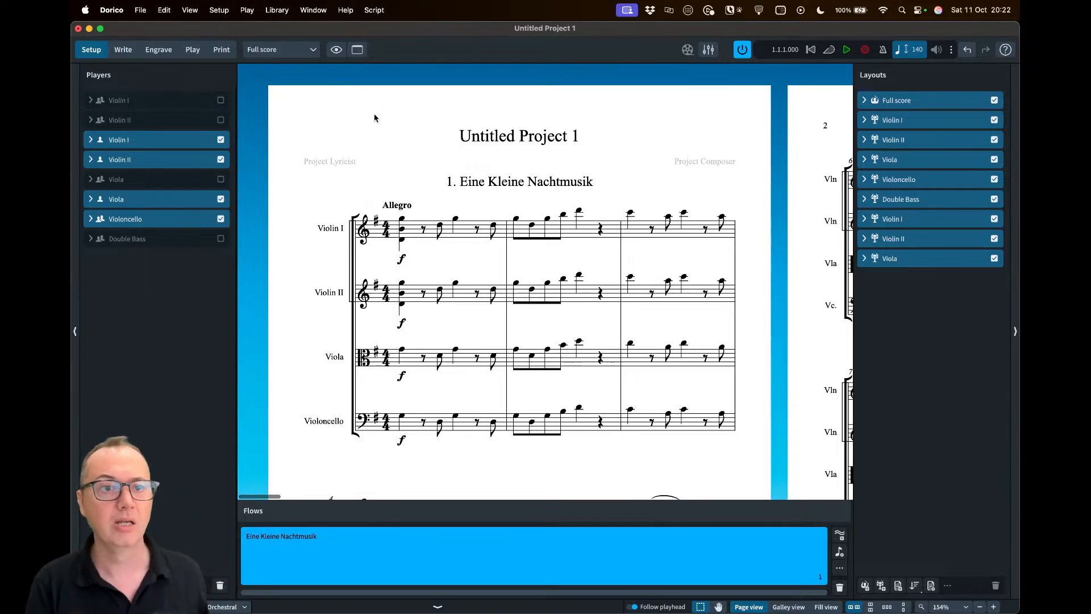
Return to Write mode and close the untitled string orchestra project without saving
key("super+2")
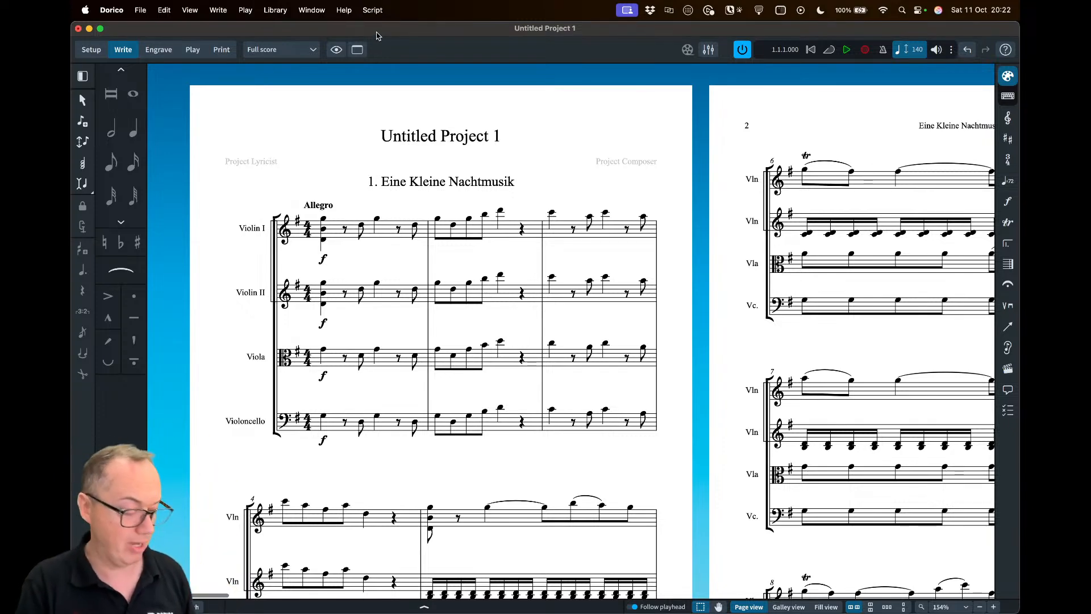
key("super+w")
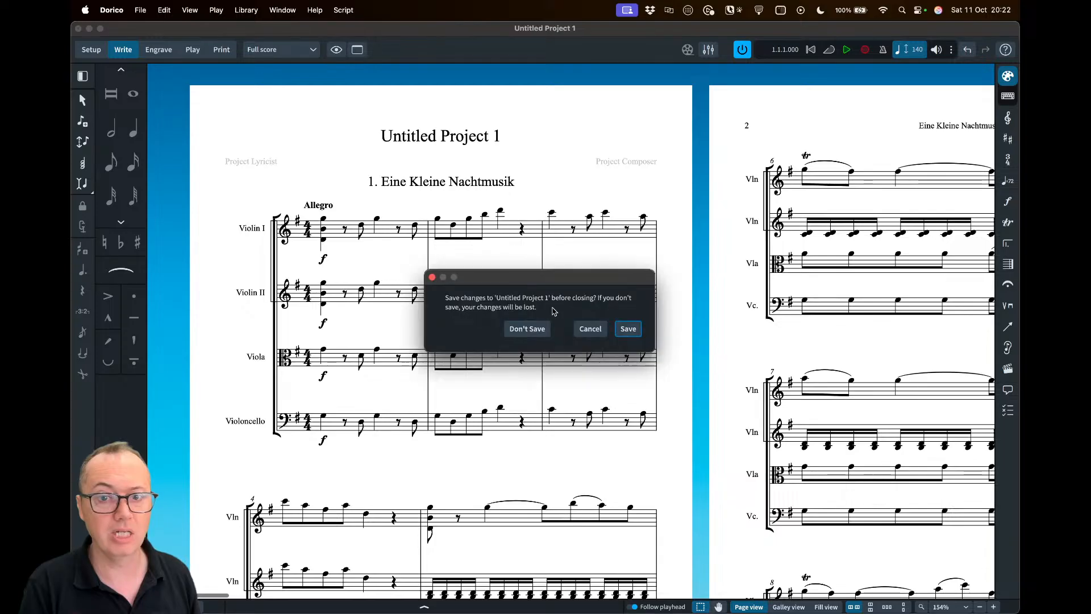
left_click(530, 327)
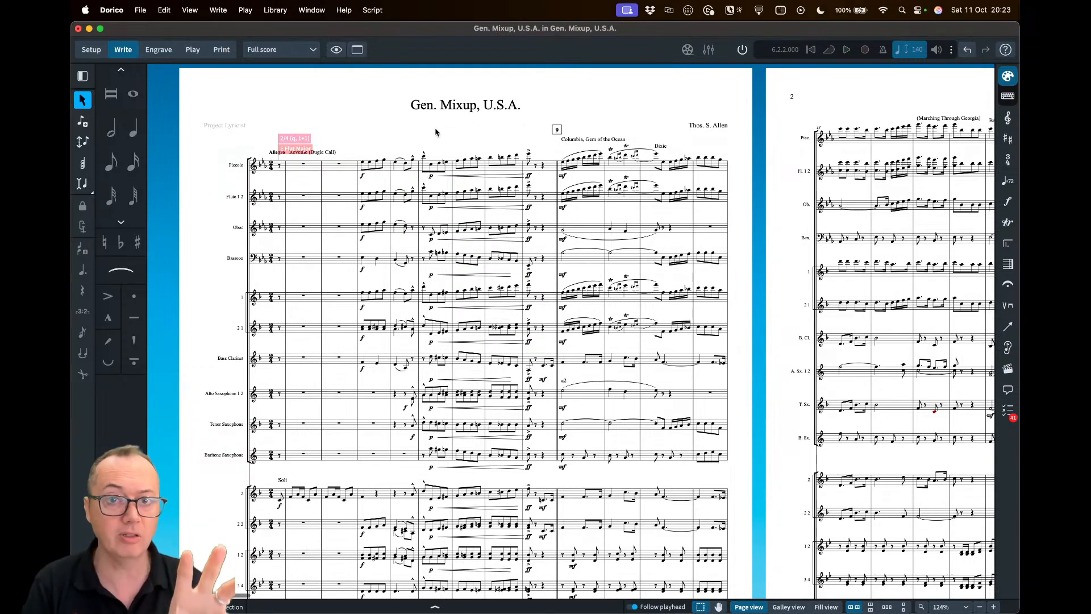
left_click(141, 11)
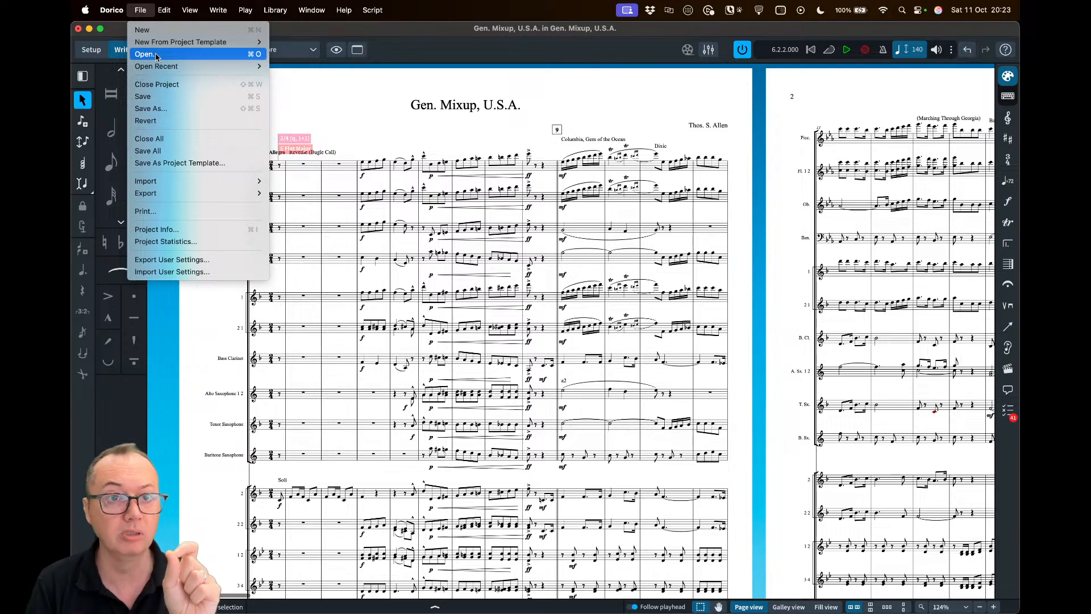
left_click(140, 11)
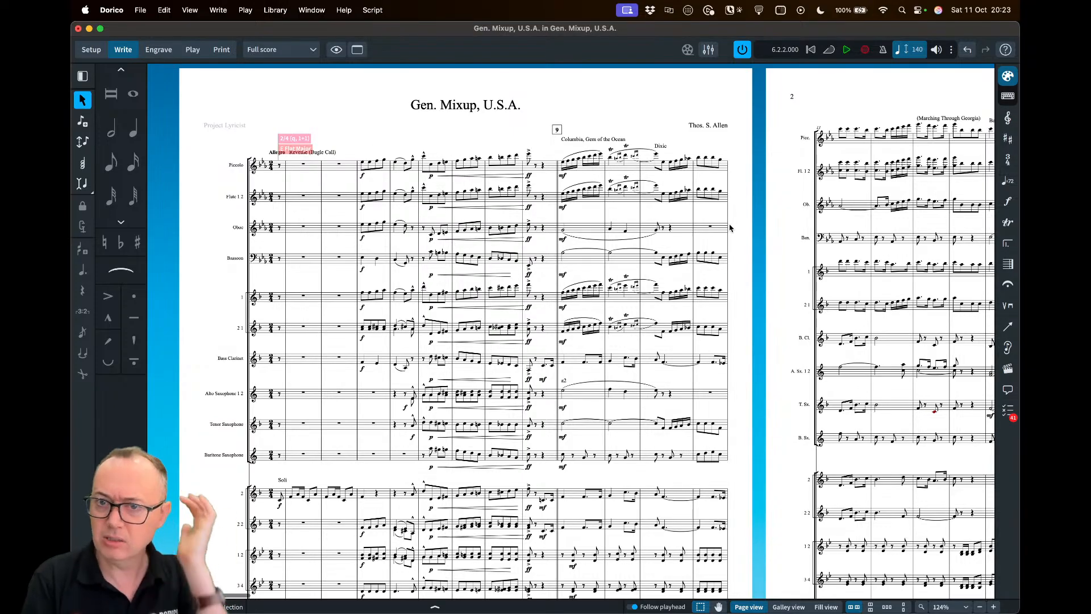
Select a Piccolo note in bar 12, the last bar of page 1, and move that bar to the next system in Engrave mode
scroll(733, 215, "right", 2)
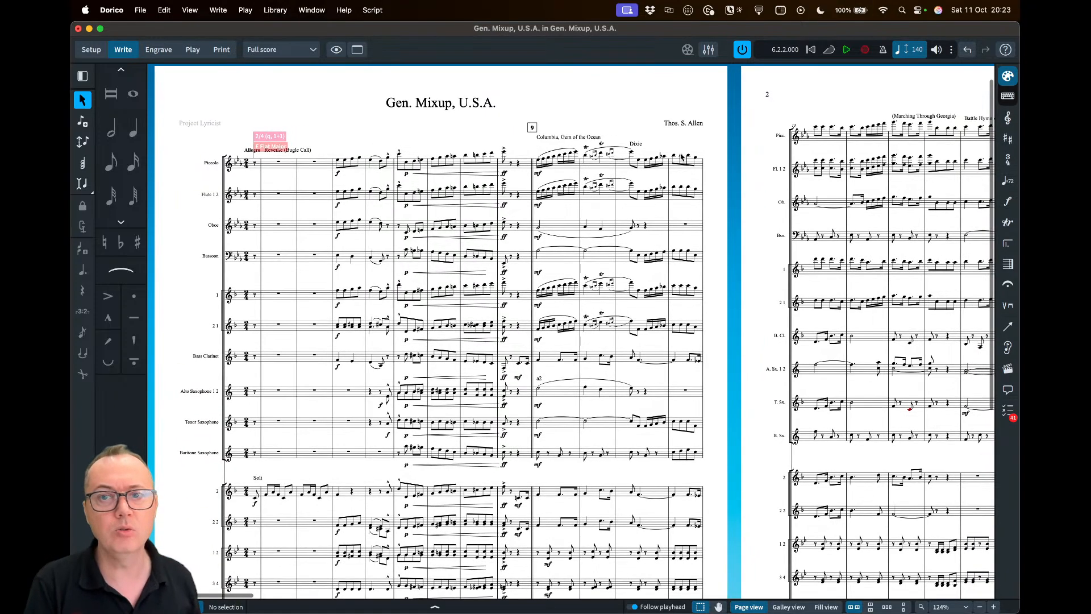
left_click(686, 155)
scroll(813, 143, "right", 3)
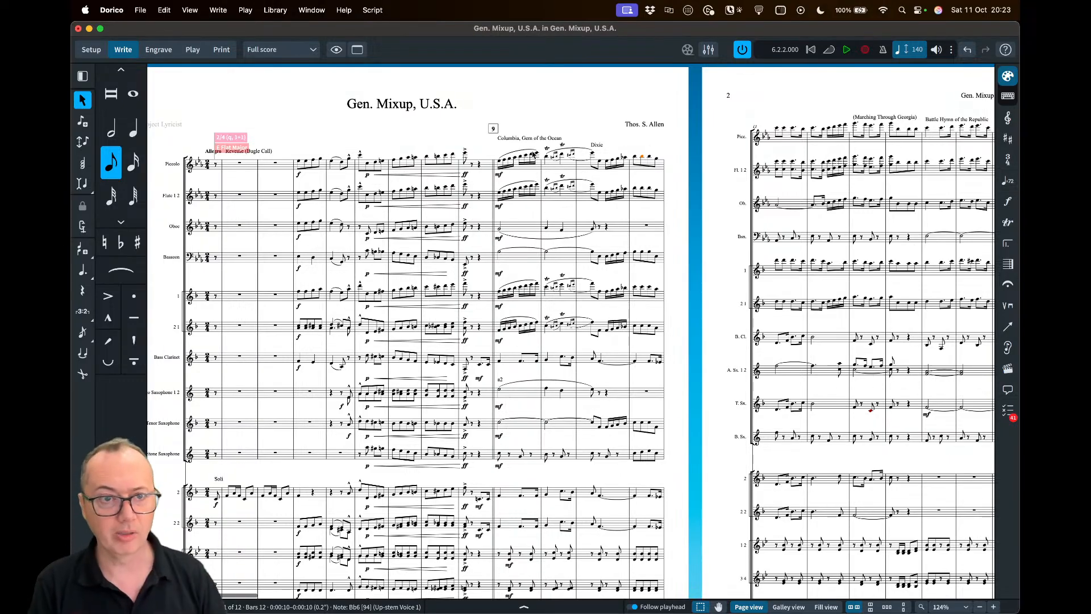
left_click(159, 50)
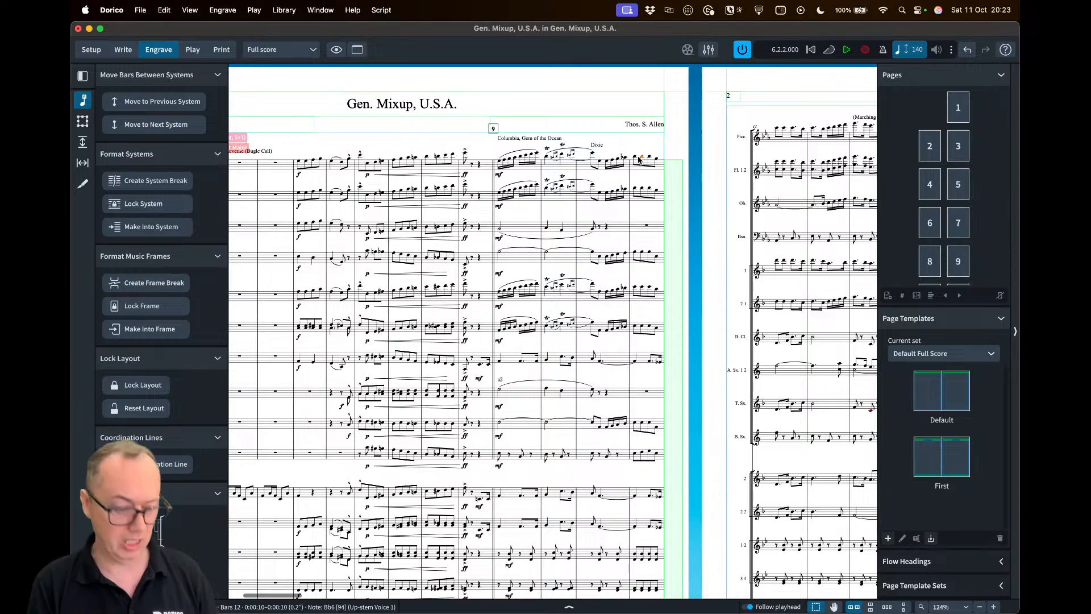
key("period")
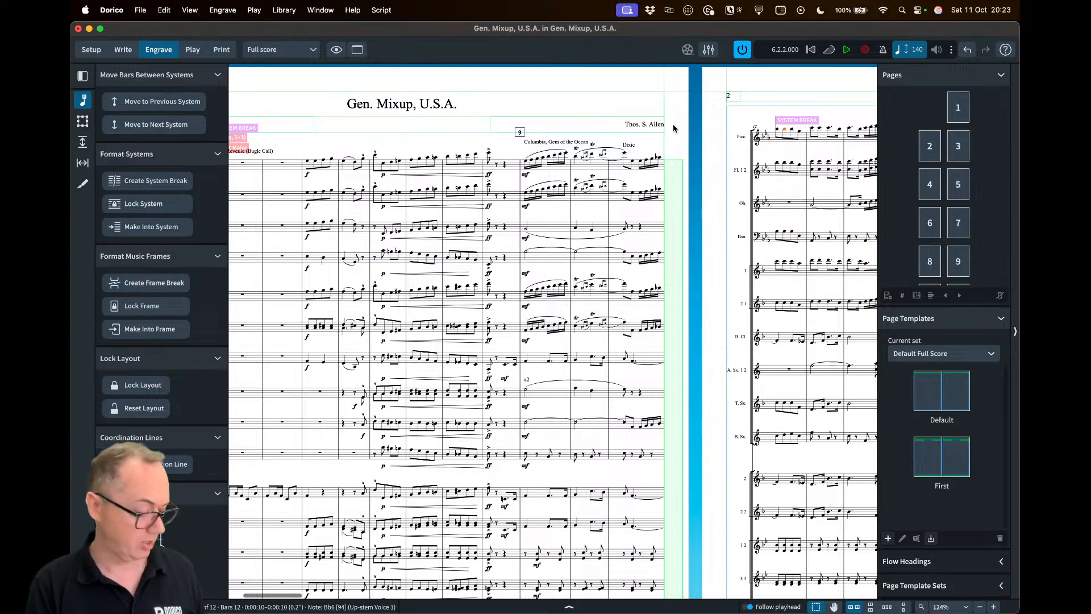
Undo the last bar move and return to Write mode
key("super+z")
key("super+2")
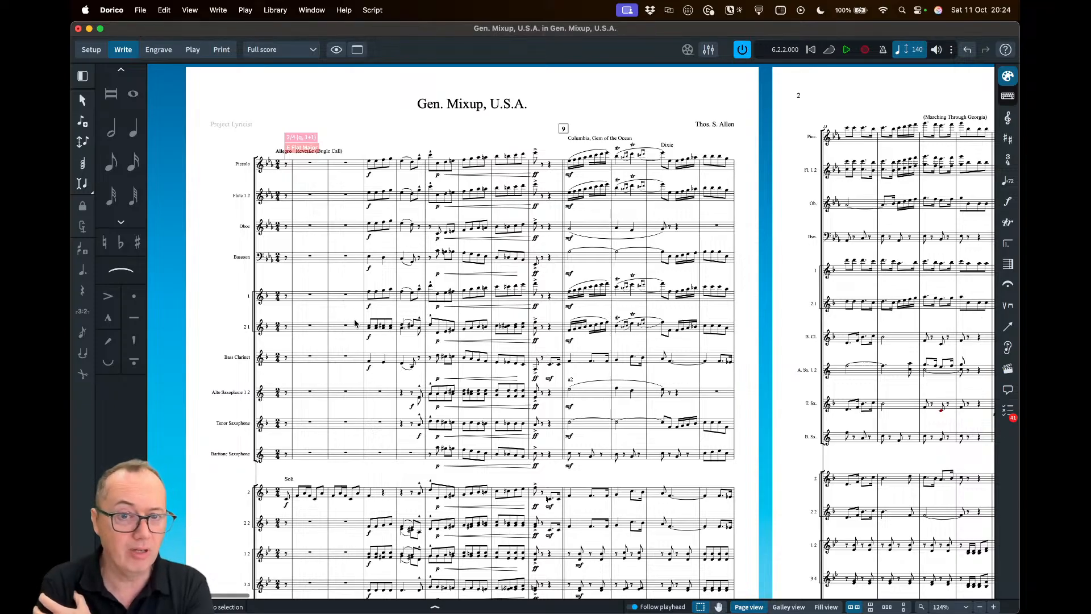
Examine the two-part notation in bars 3 and 4 of the staff labelled 2 1, above the Bass Clarinet
left_click(372, 331)
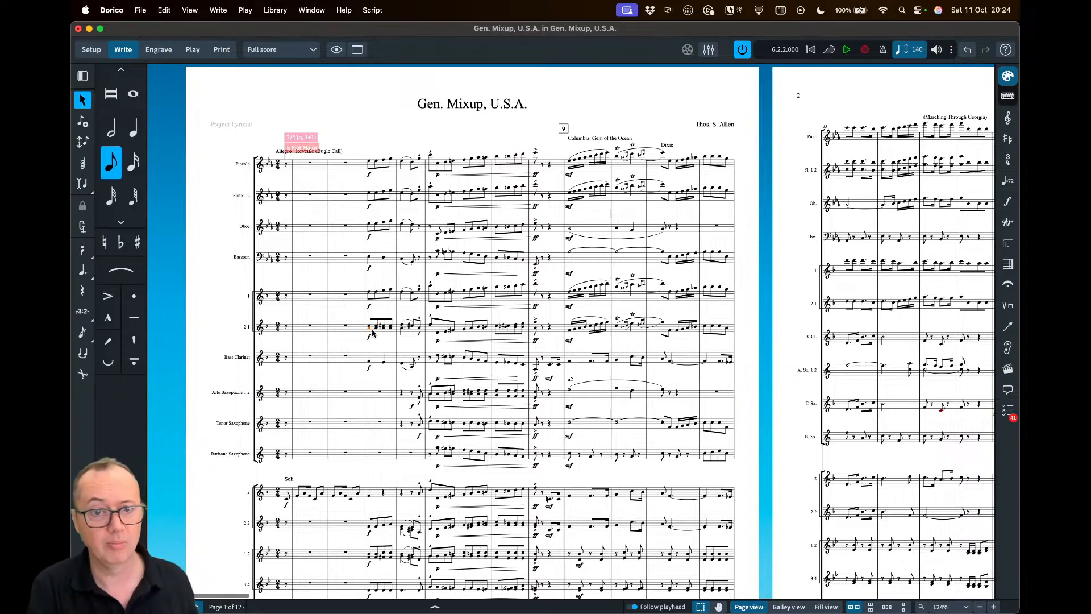
scroll(375, 331, "up", 5)
left_click(382, 330)
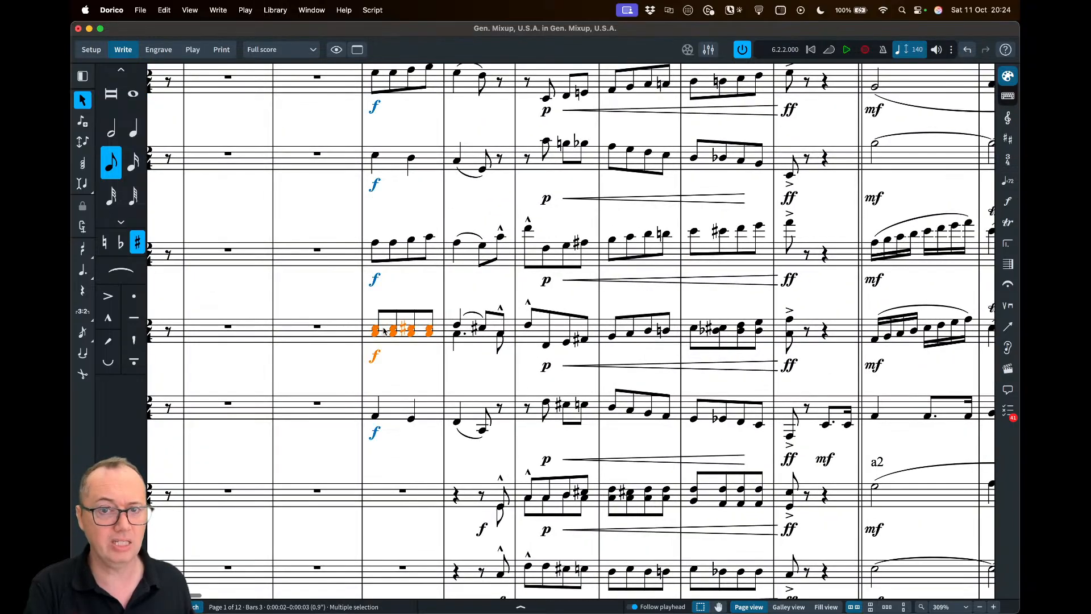
scroll(383, 330, "left", 4)
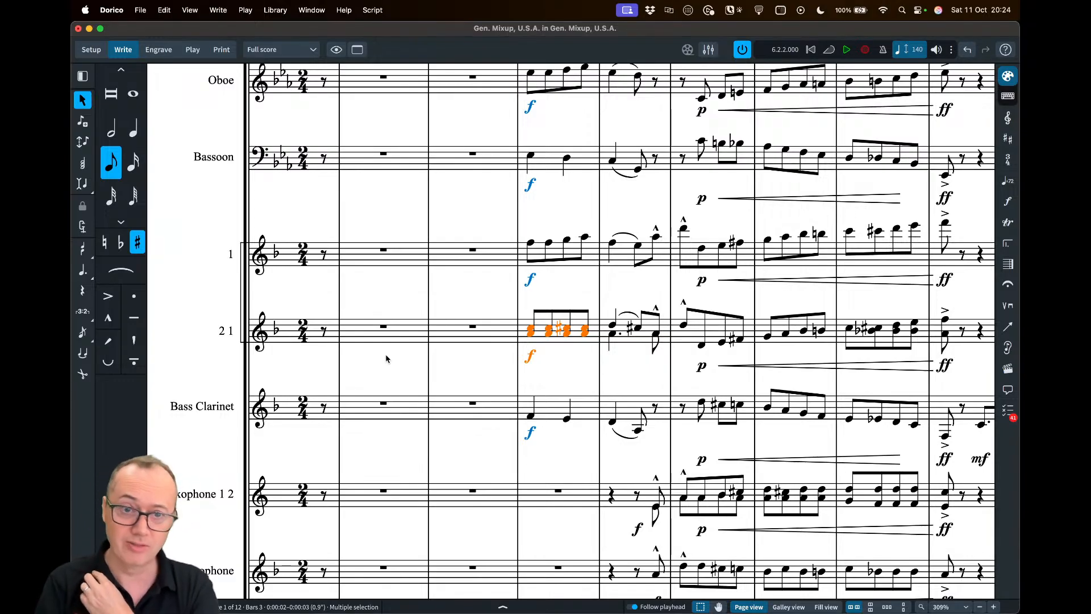
left_click(633, 341)
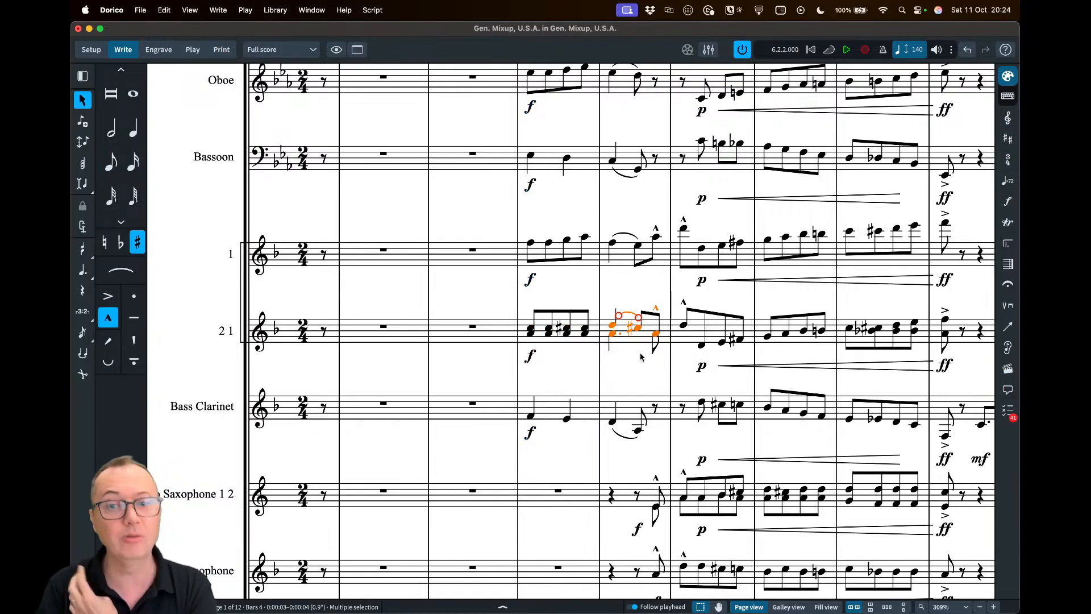
key("Escape")
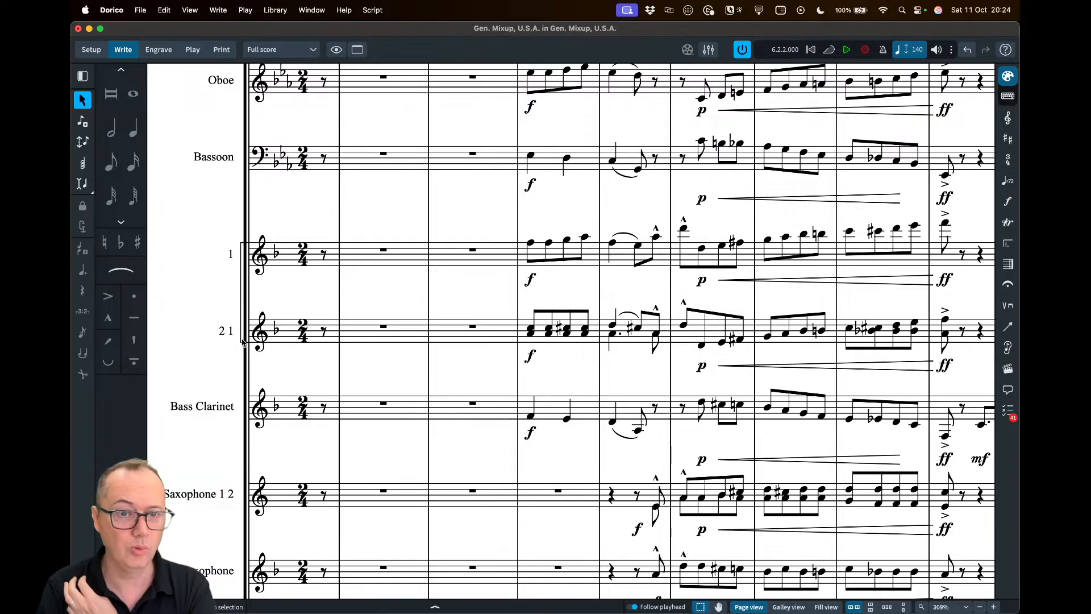
Inspect the staff labels from the woodwinds down to the brass and the two-part notes in bars 3 and 4 of the brass staff labelled 1 2
scroll(261, 346, "left", 3)
scroll(261, 346, "down", 10)
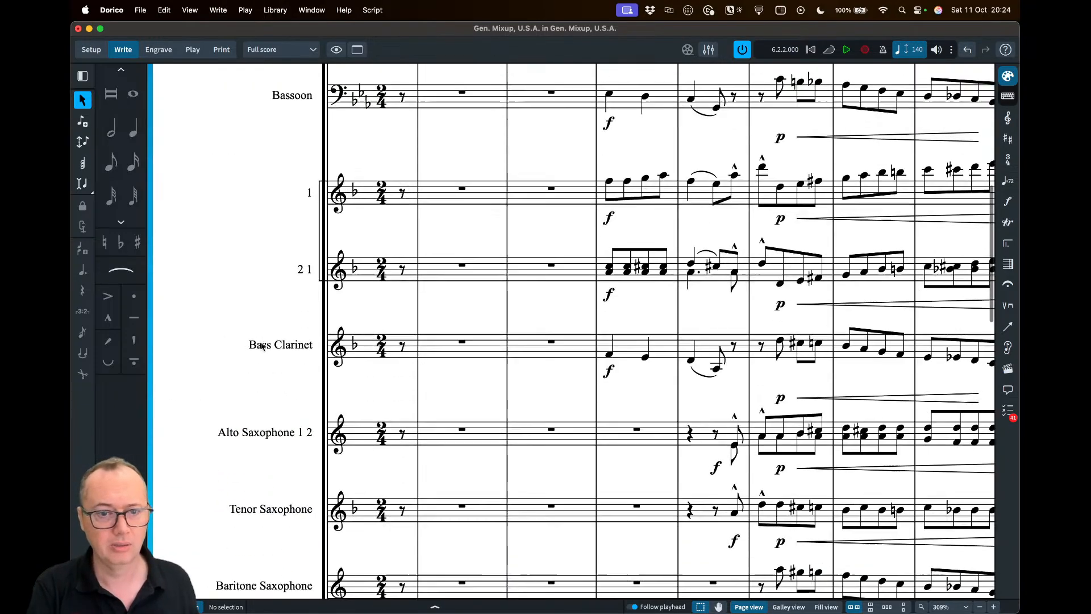
scroll(261, 346, "up", 10)
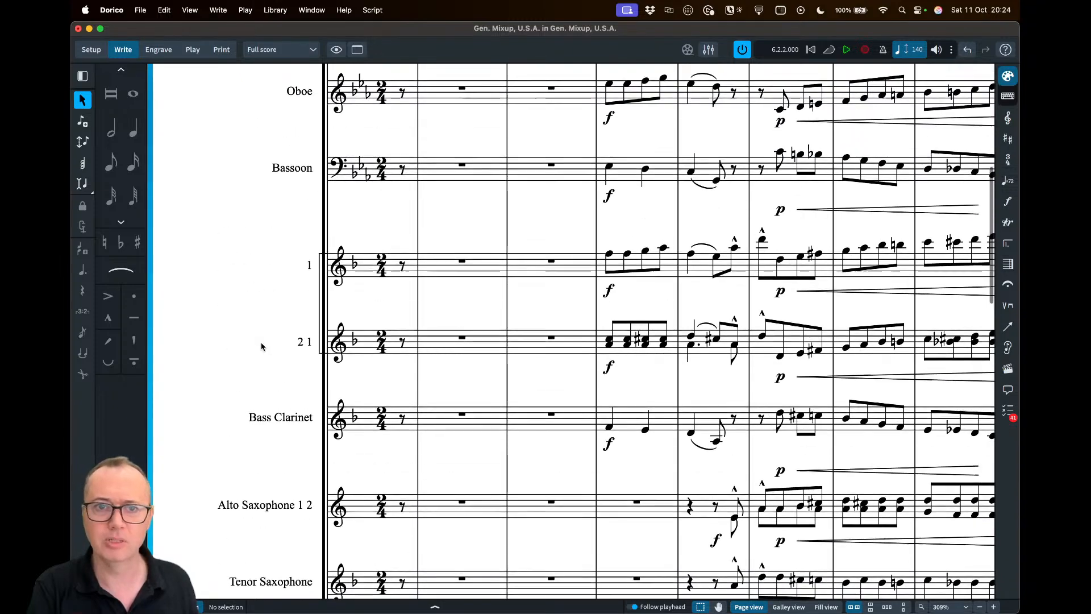
scroll(261, 347, "down", 6)
scroll(261, 346, "down", 8)
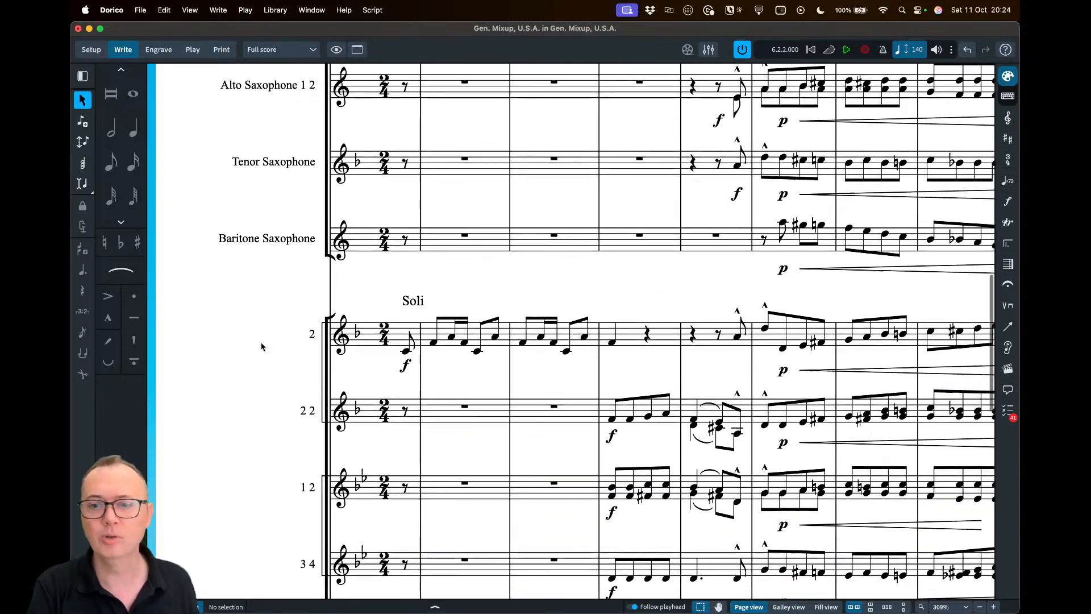
left_click(640, 362)
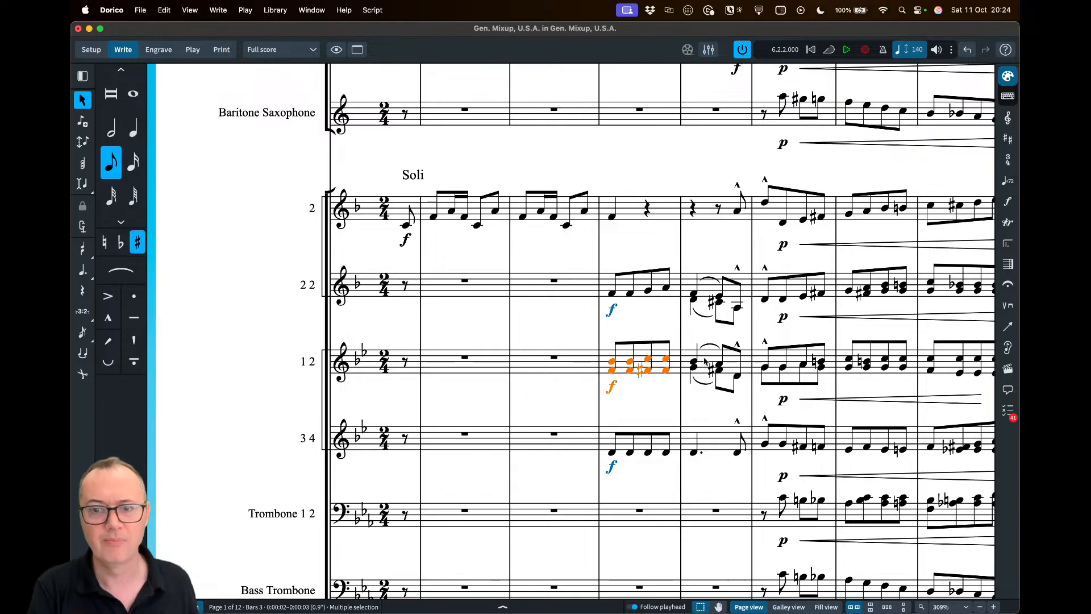
left_click(707, 359)
left_click(641, 355)
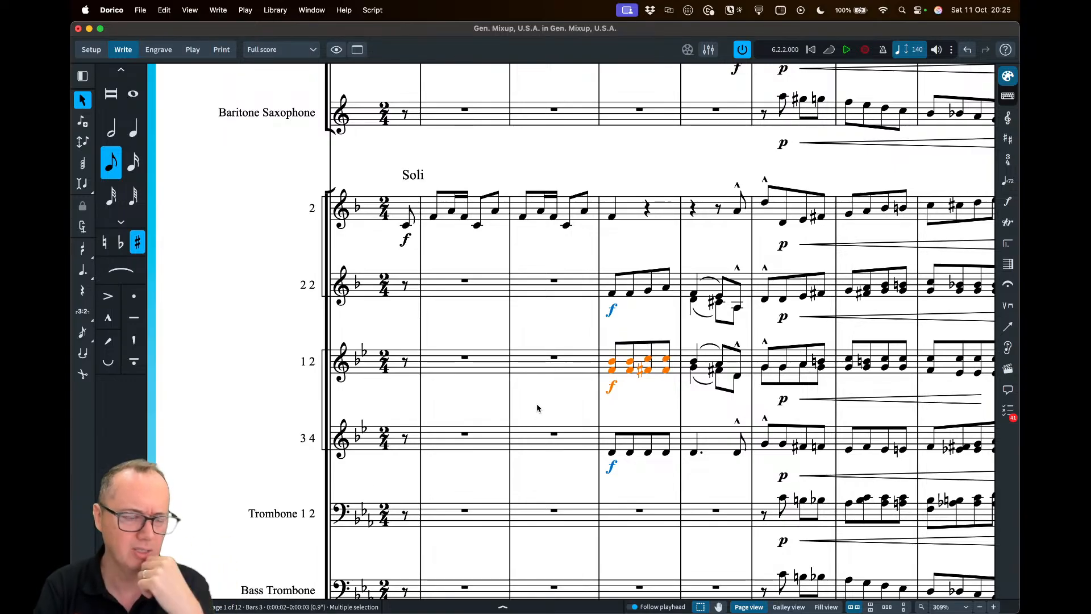
key("Escape")
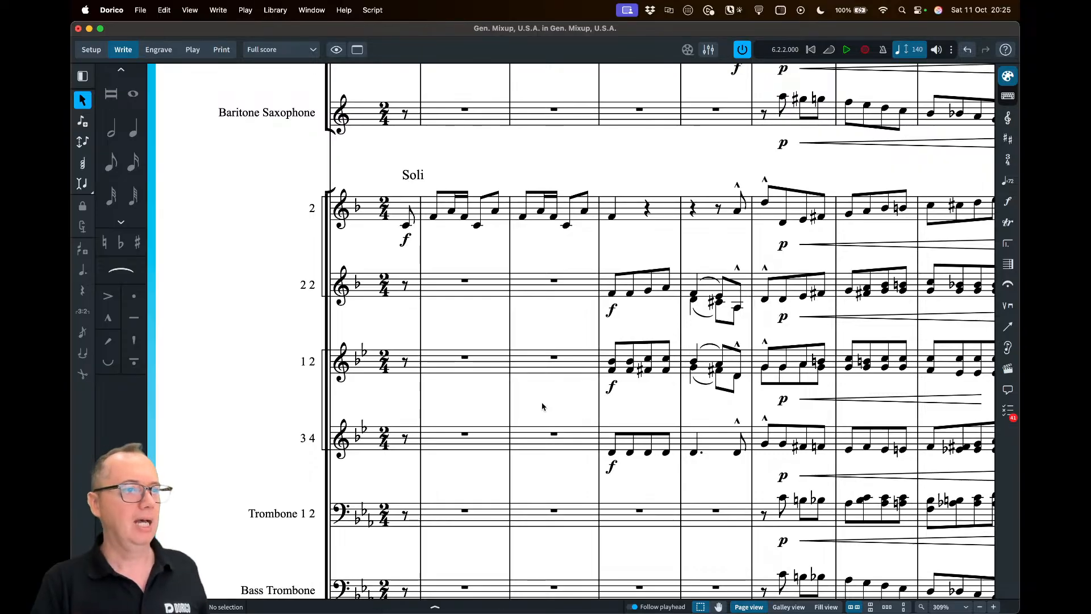
Check which instruments the upper and lower notes in bar 3 of the Percussion 1 staff belong to
scroll(538, 411, "down", 5)
scroll(542, 406, "down", 8)
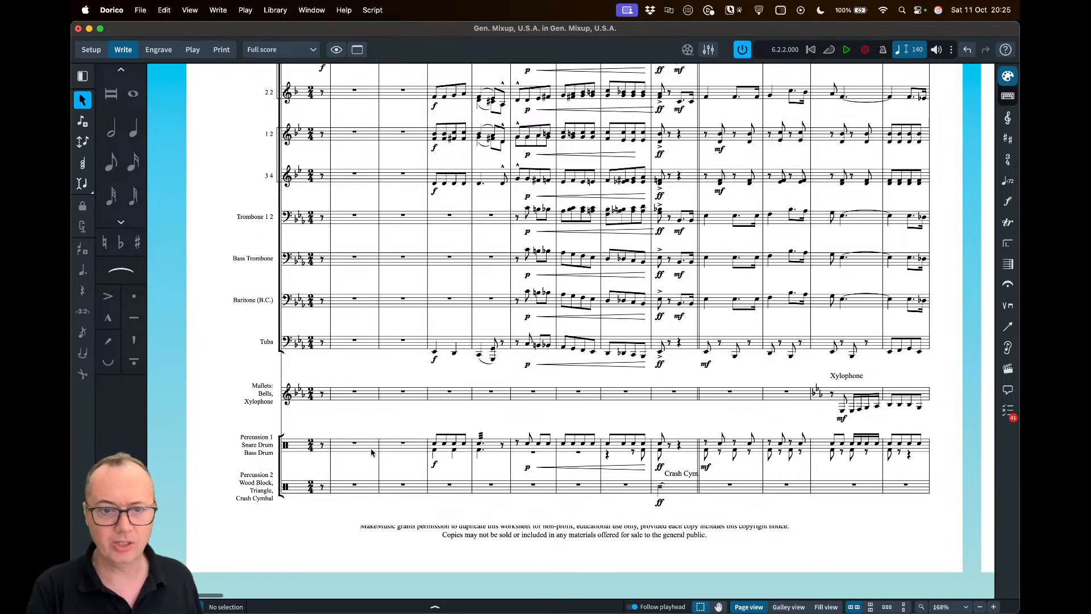
scroll(356, 452, "up", 5)
scroll(359, 453, "down", 3)
scroll(359, 454, "left", 4)
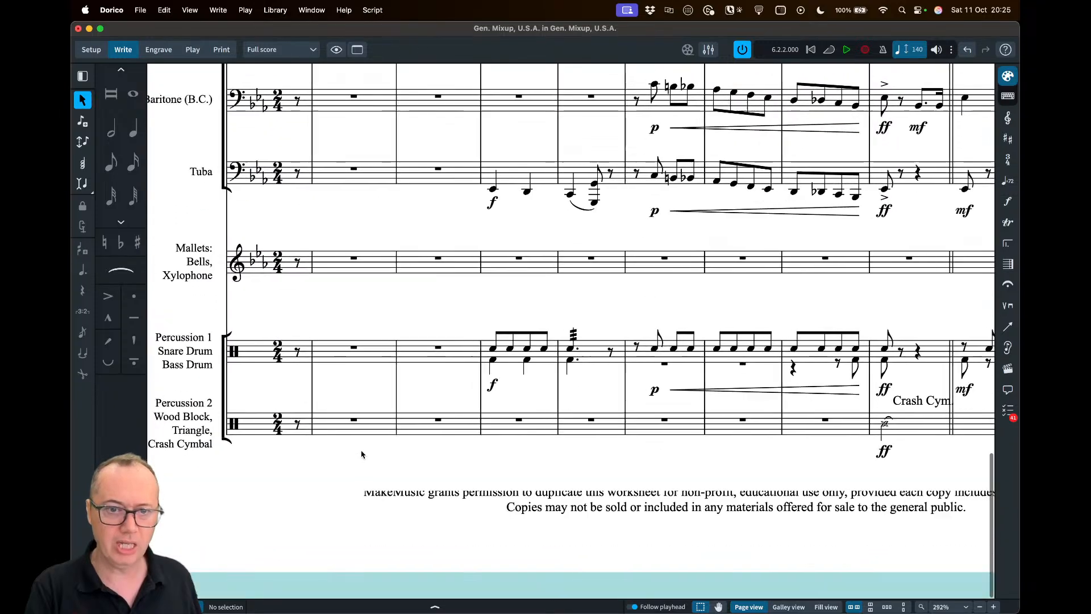
left_click(593, 348)
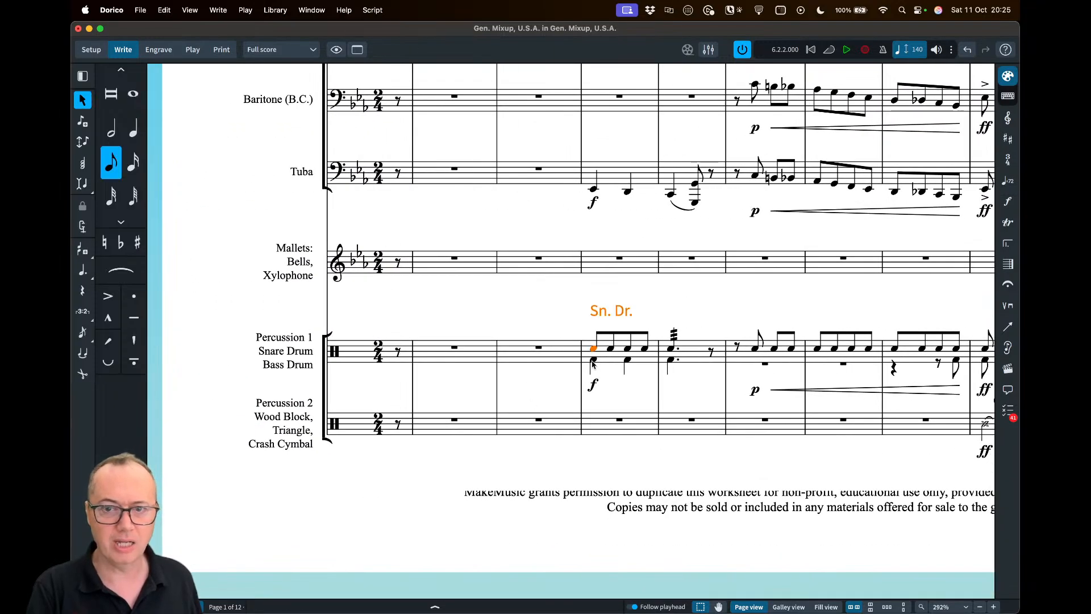
left_click(593, 359)
left_click(594, 349)
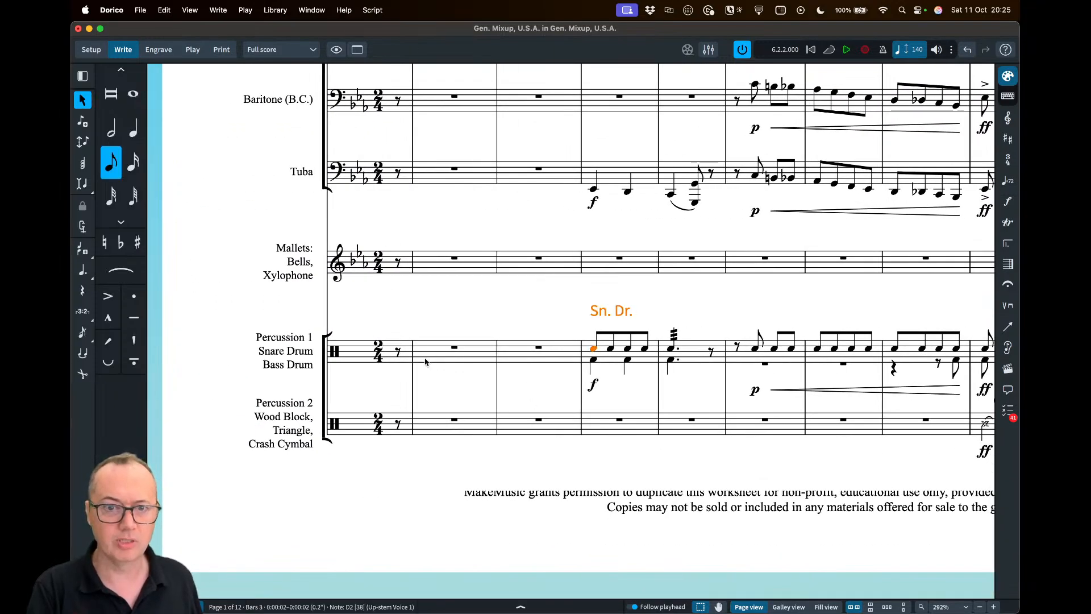
left_click(454, 347)
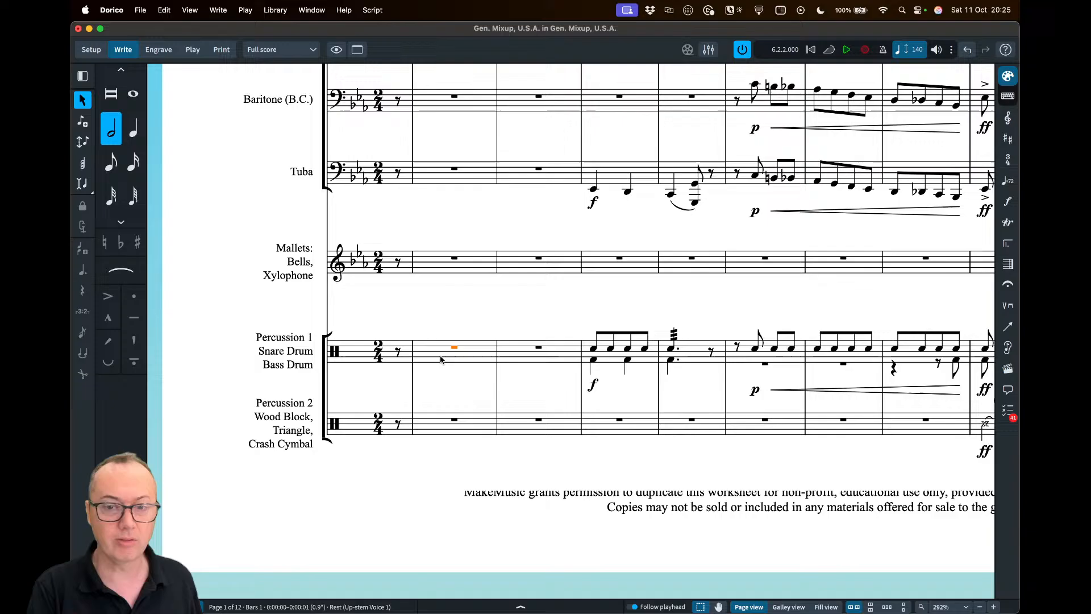
In Setup mode, review the full and short instrument names of the Percussion 1 kit and close them without changes
left_click(91, 49)
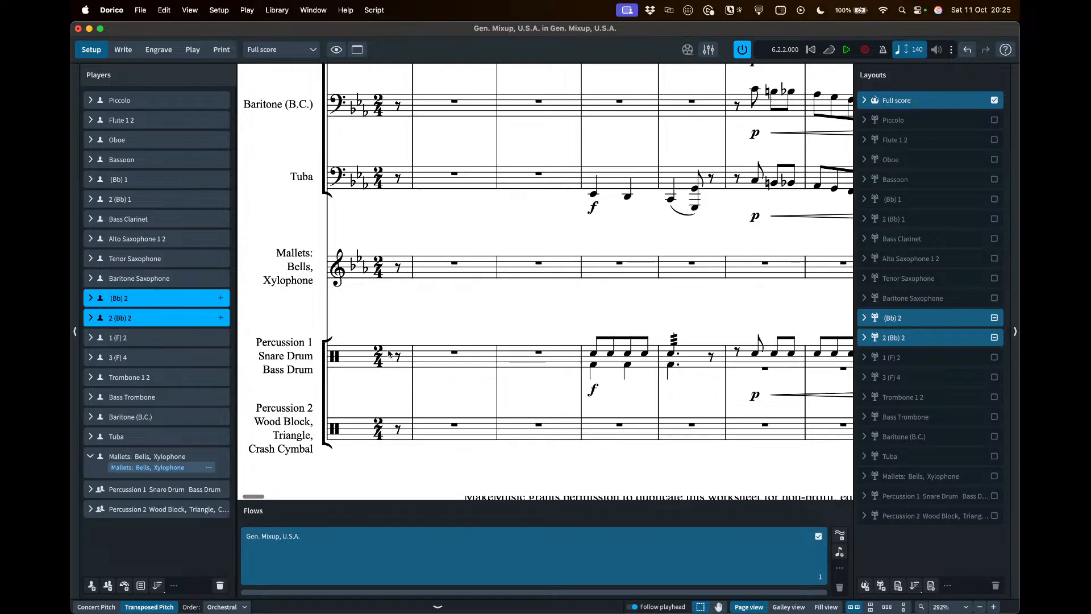
left_click(91, 491)
left_click(208, 500)
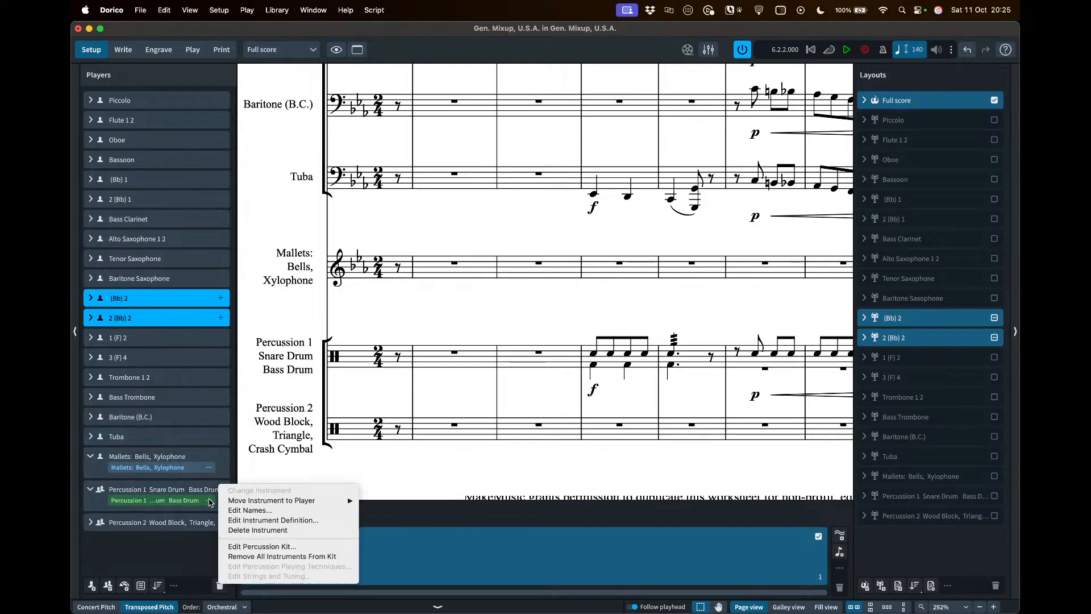
left_click(236, 510)
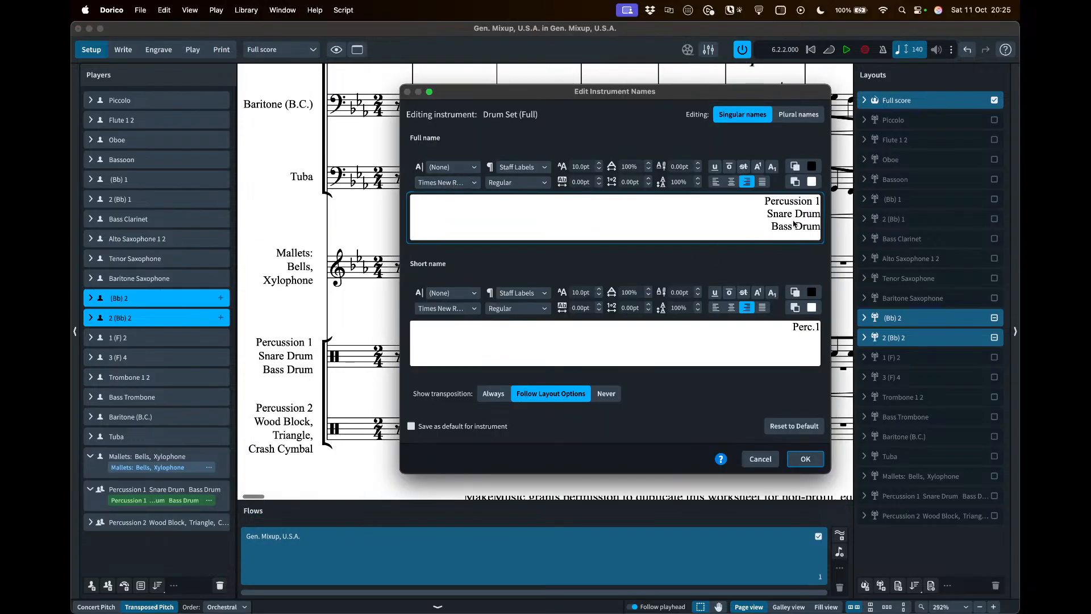
left_click(760, 459)
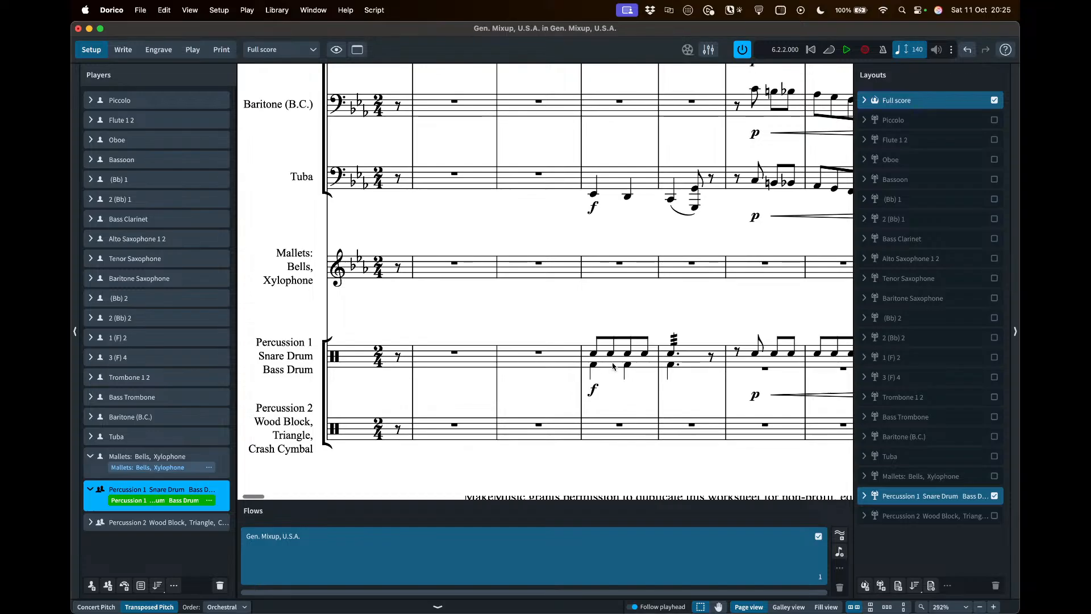
Review the full and short instrument names of the Percussion 2 instrument, leaving them as they are
left_click(90, 522)
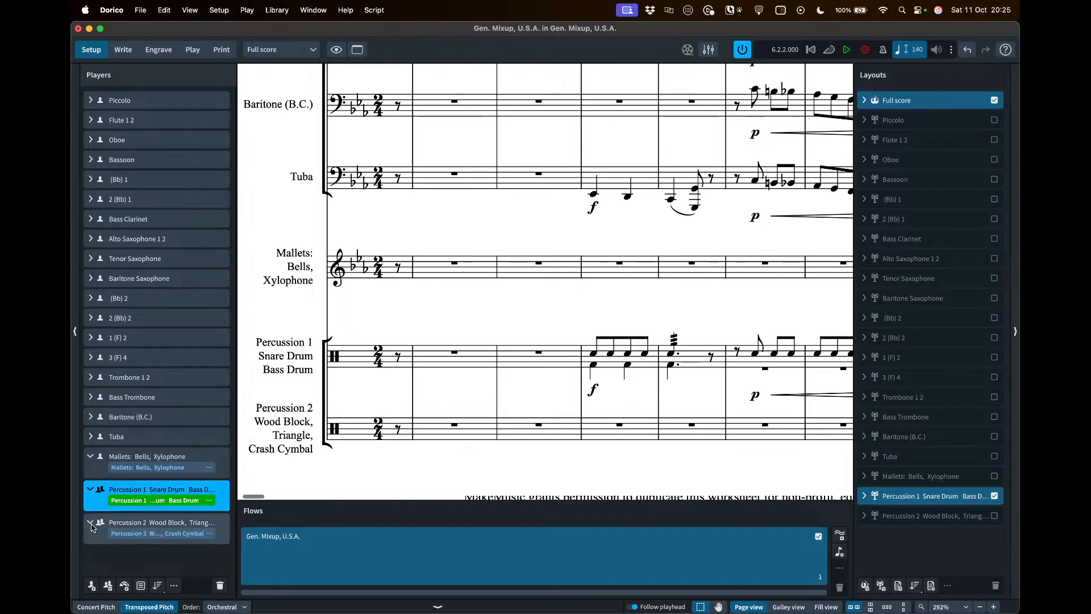
left_click(209, 534)
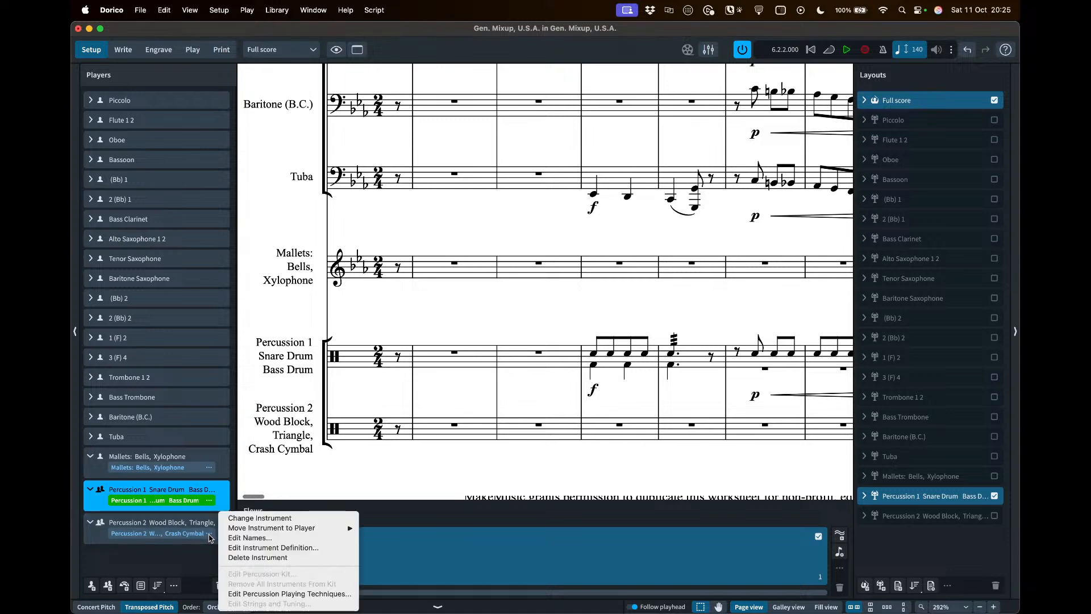
left_click(237, 538)
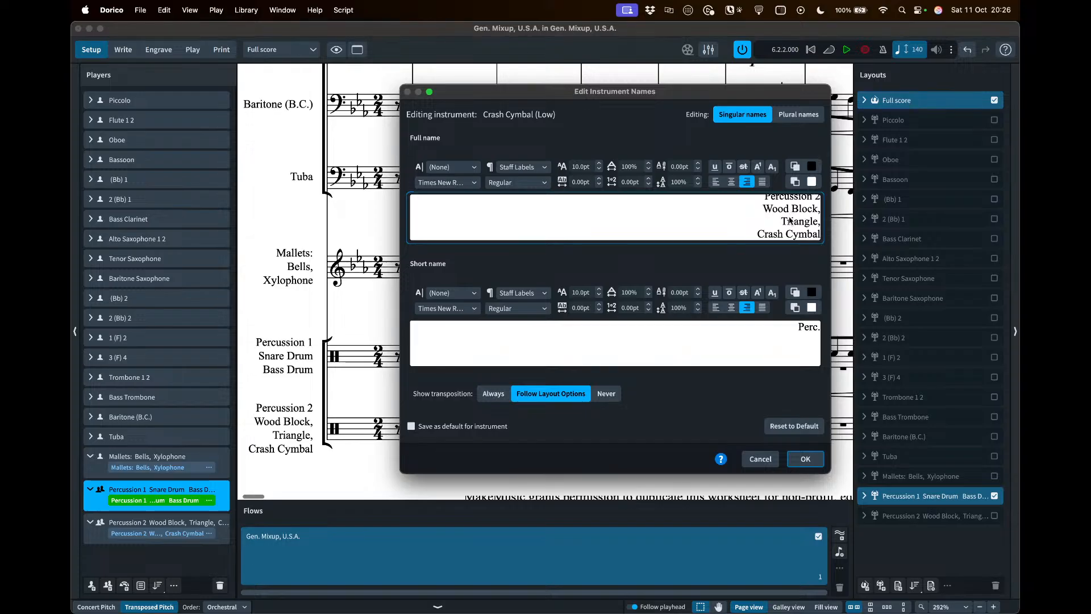
left_click(806, 459)
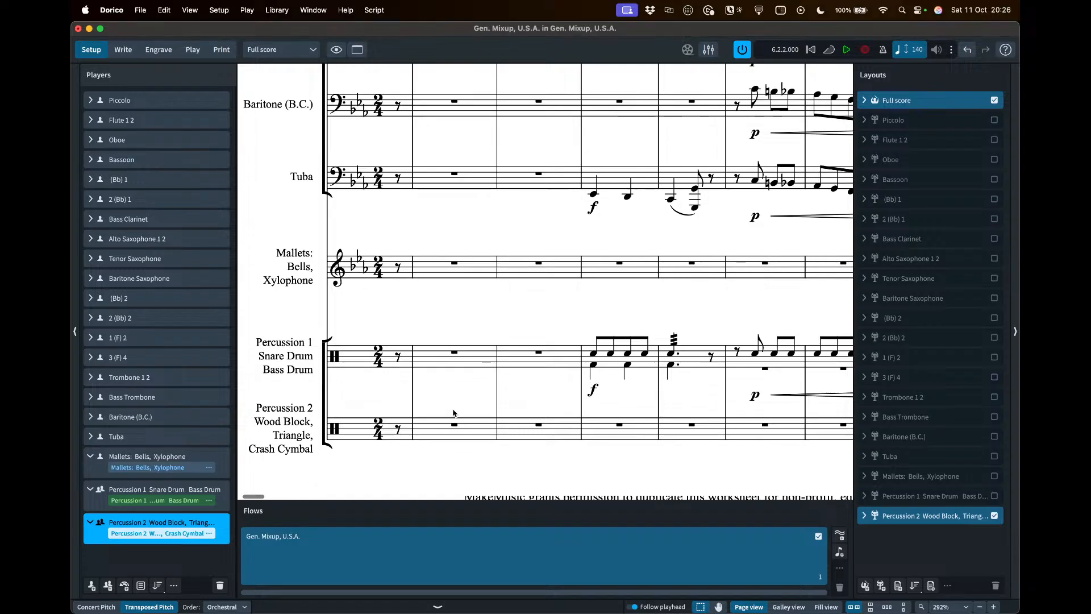
In Write mode, select the crash cymbal note in bar 8 of the Percussion 2 staff to inspect it
scroll(494, 415, "right", 5)
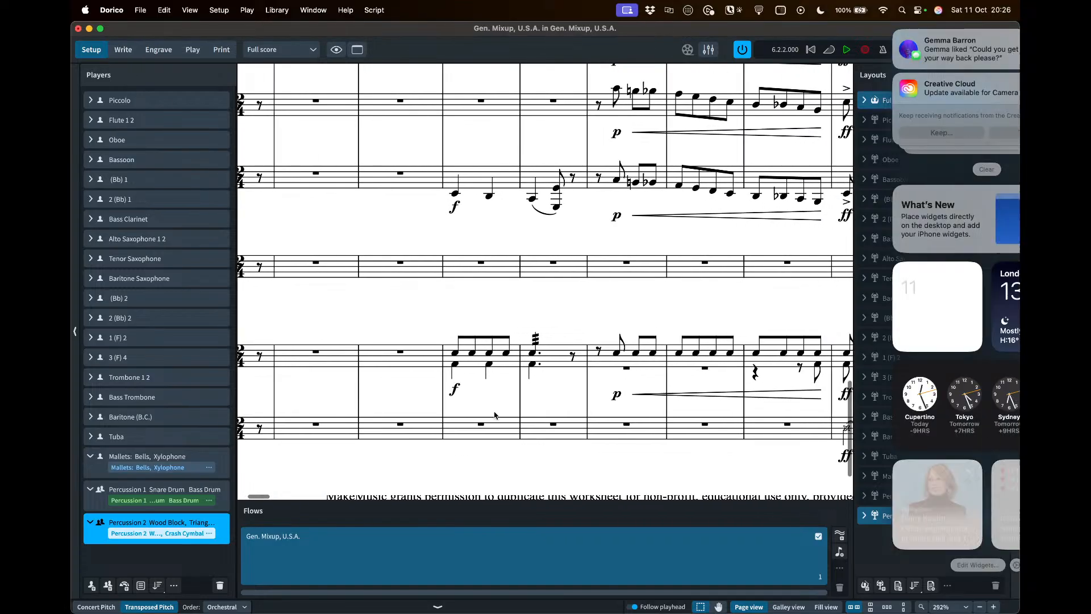
left_click(494, 415)
scroll(534, 423, "right", 10)
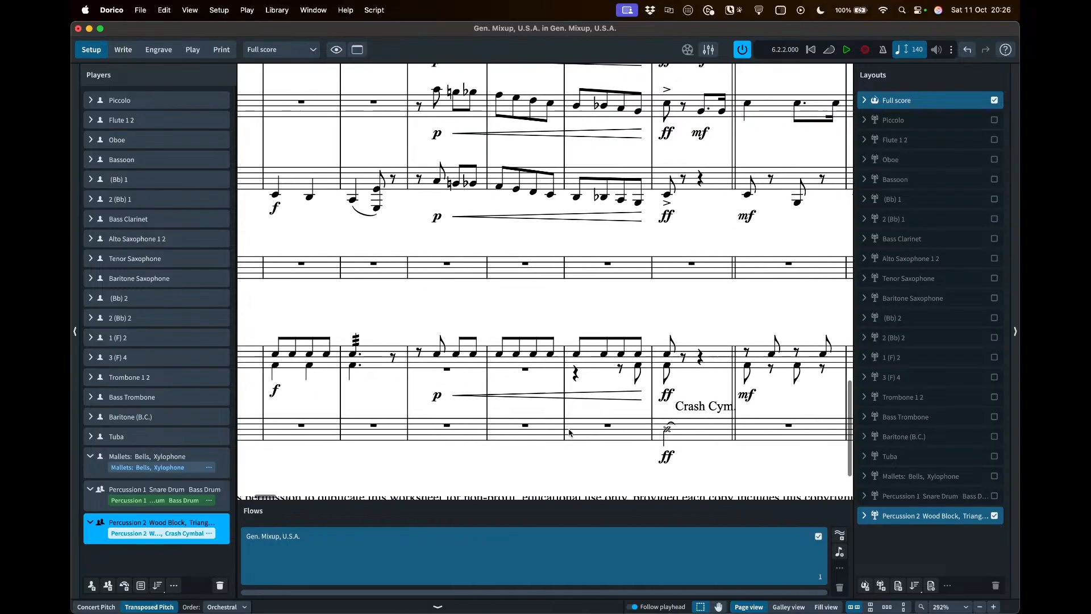
scroll(570, 433, "right", 1)
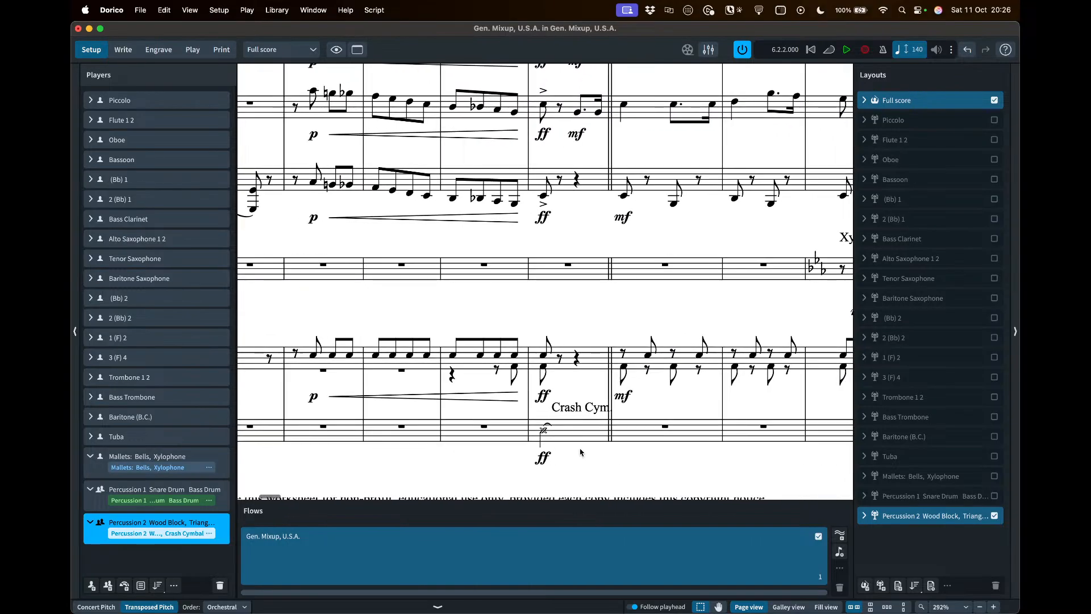
left_click(123, 50)
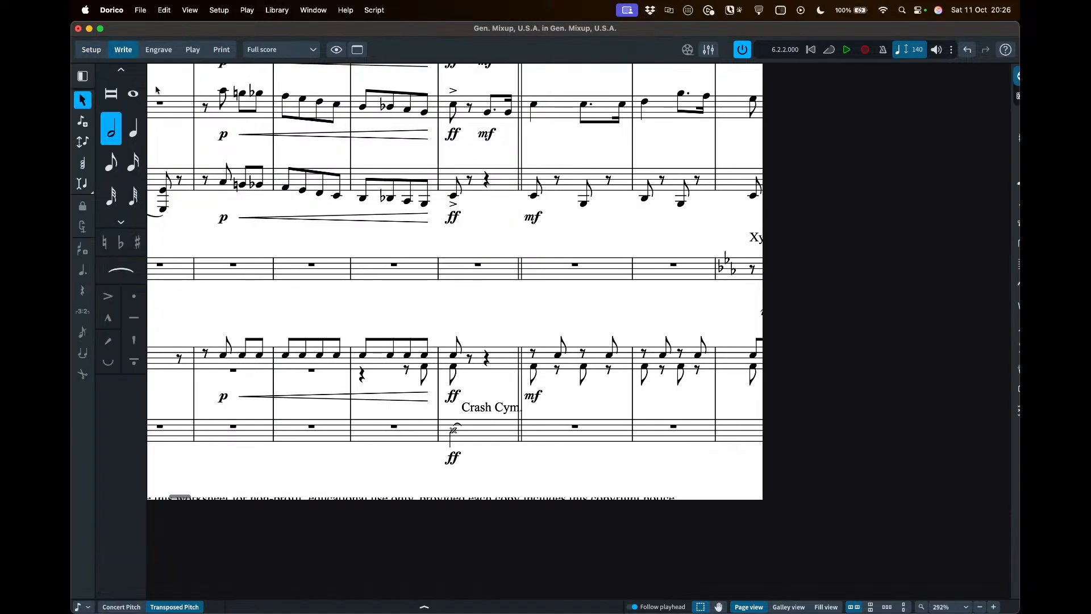
scroll(766, 434, "right", 10)
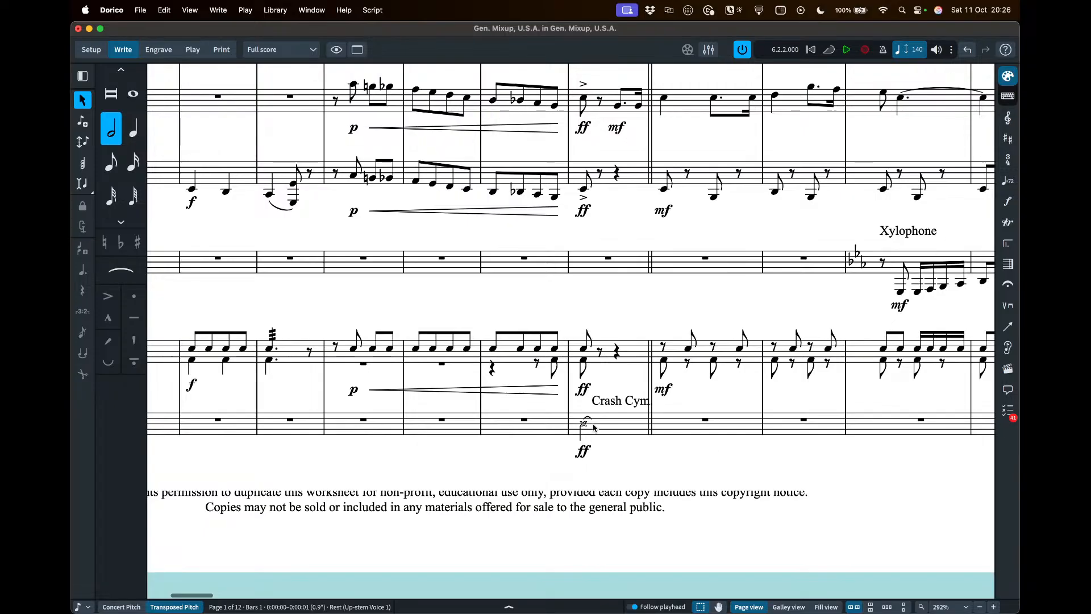
left_click(584, 423)
scroll(583, 423, "up", 3)
left_click(559, 419)
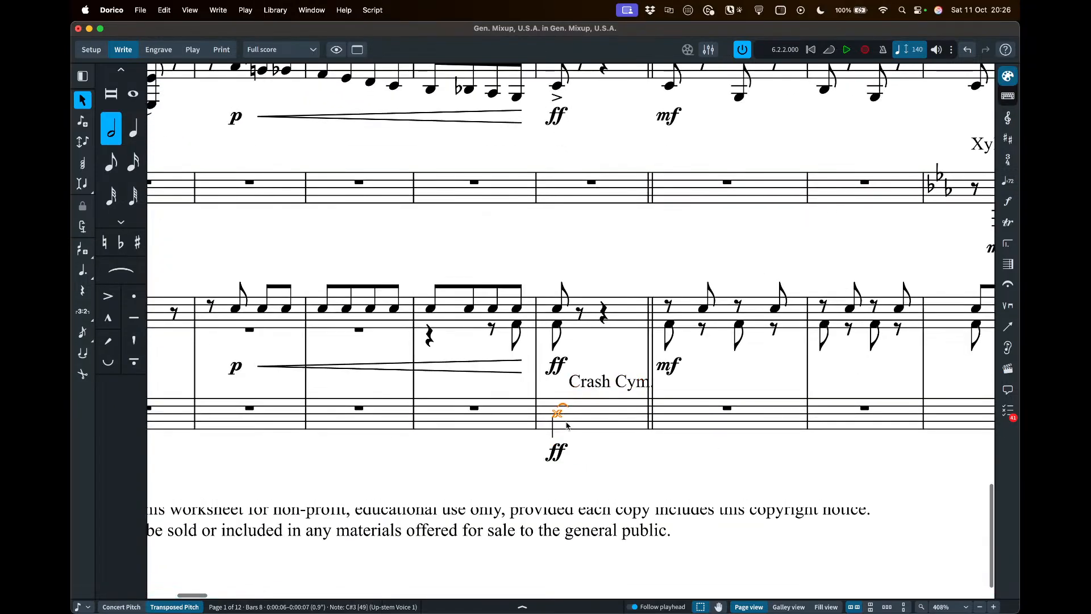
In Setup mode, review the Percussion 2 instrument's percussion playing techniques and notehead set, closing them without changes
left_click(89, 53)
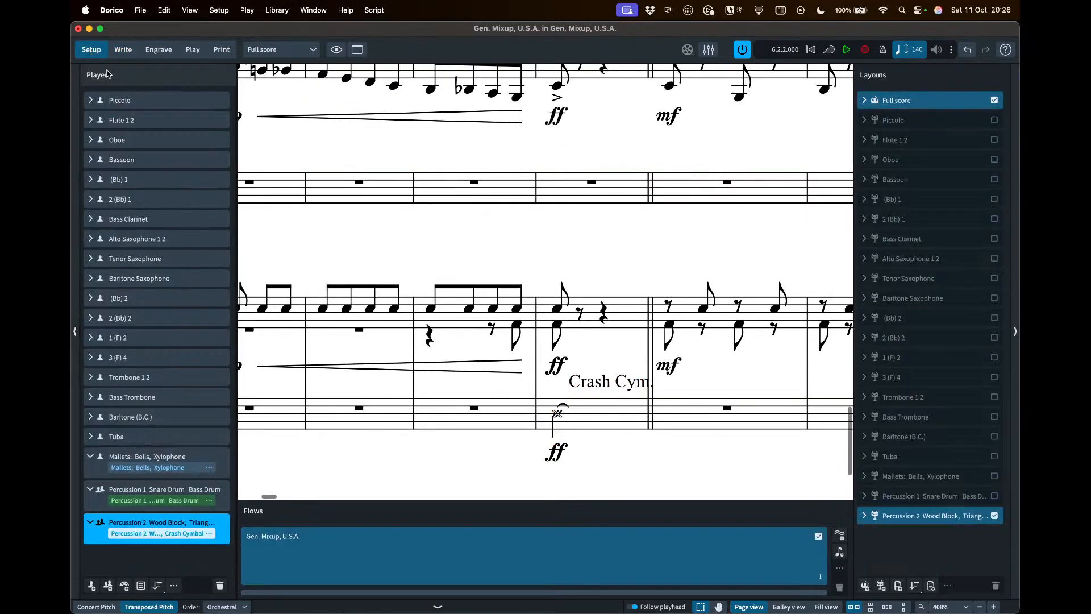
right_click(210, 536)
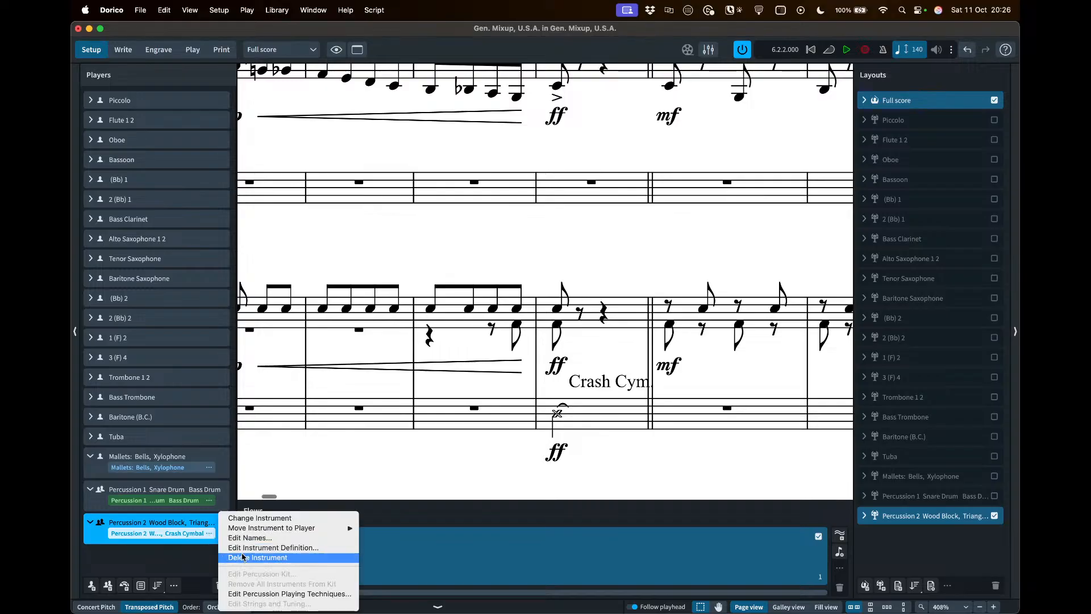
left_click(271, 594)
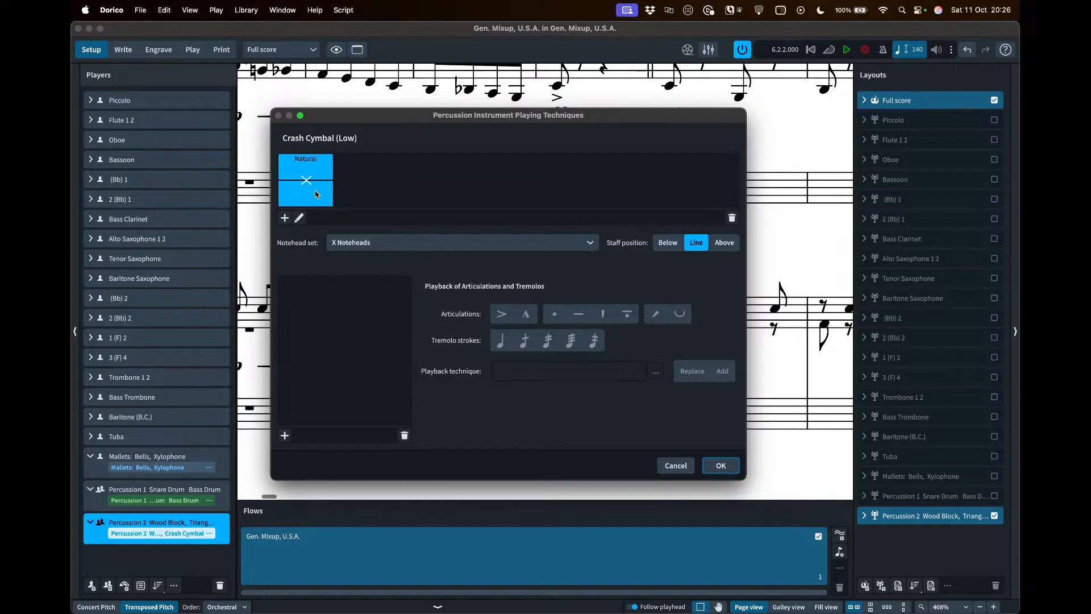
left_click(683, 471)
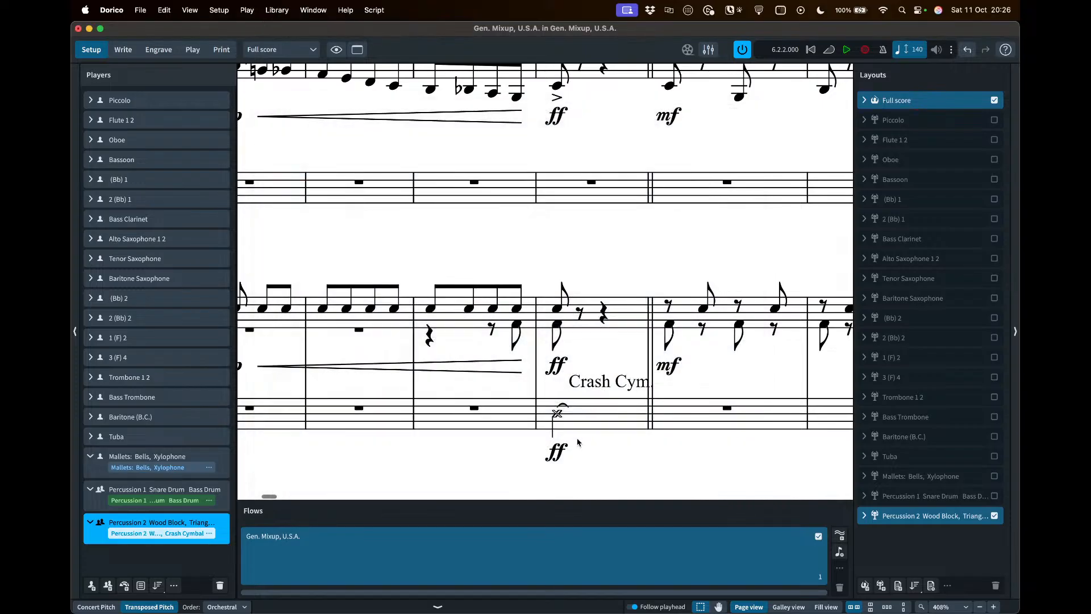
In Write mode, open the Percussion 2 part layout and examine its noteheads, the triangle note in bar 52 and the "Crash Cym." text
left_click(122, 50)
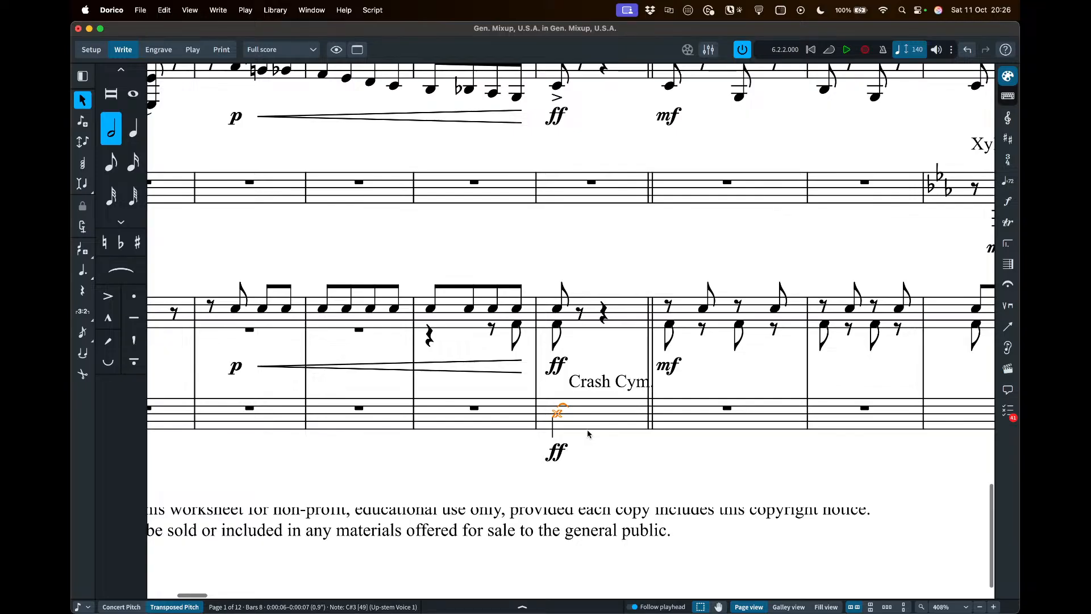
scroll(588, 432, "down", 3)
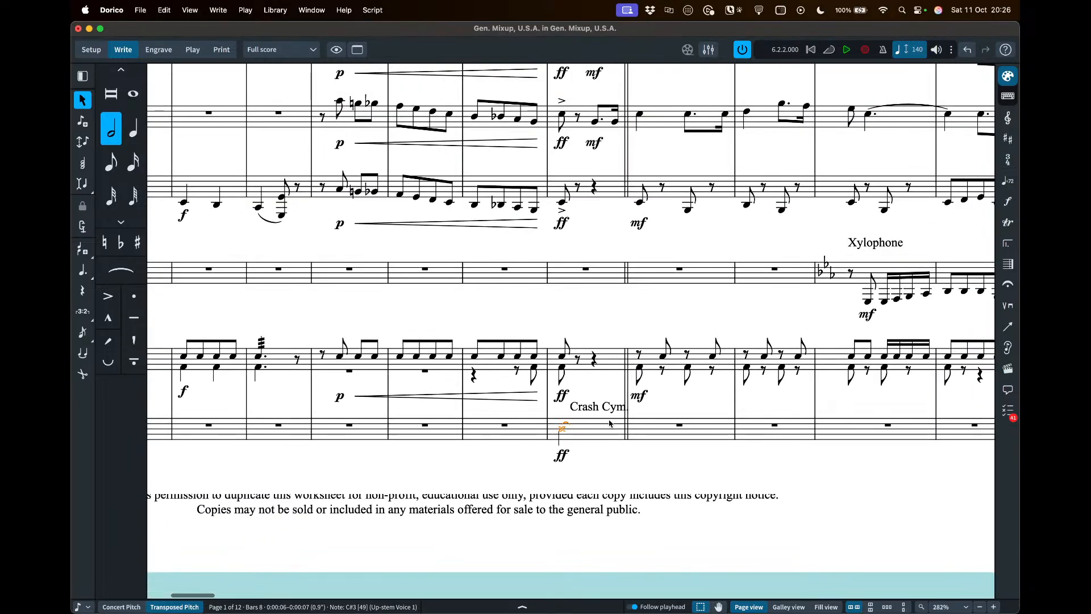
scroll(610, 423, "right", 3)
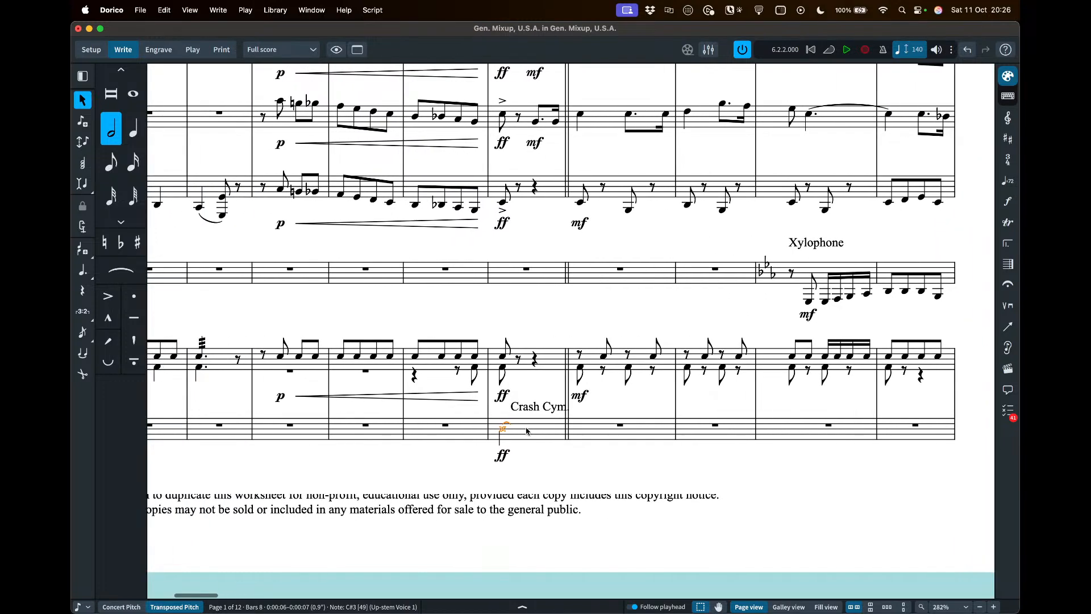
key("w")
scroll(531, 416, "down", 5)
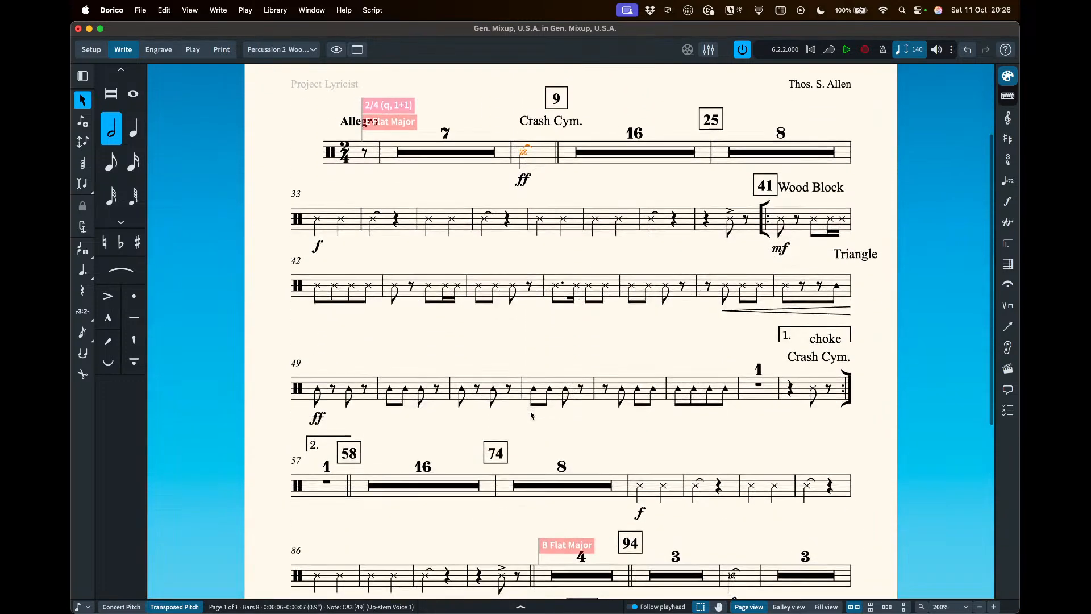
scroll(540, 409, "down", 3)
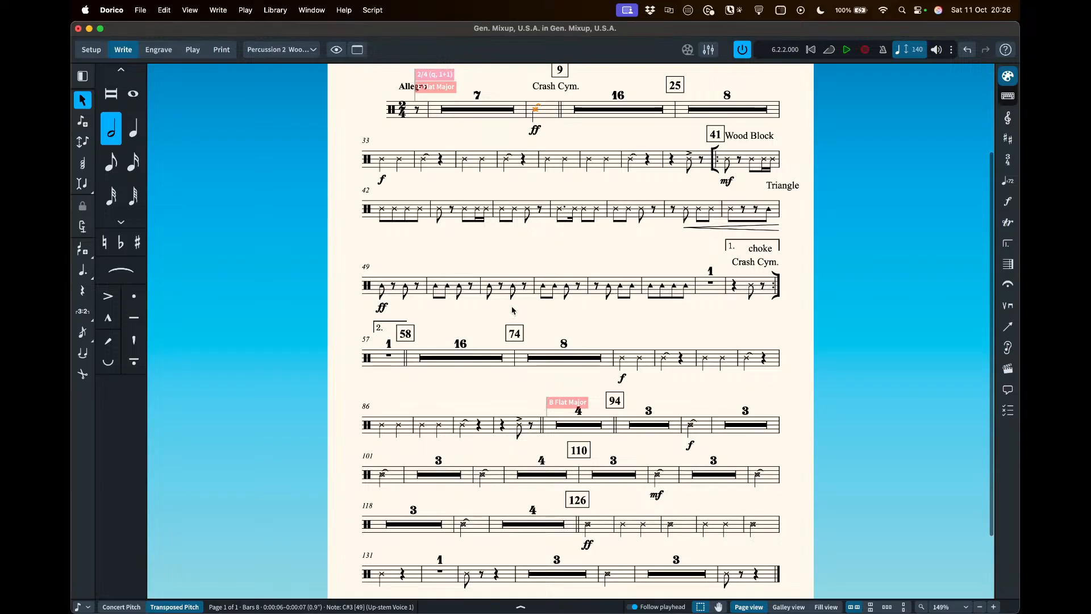
left_click(513, 286)
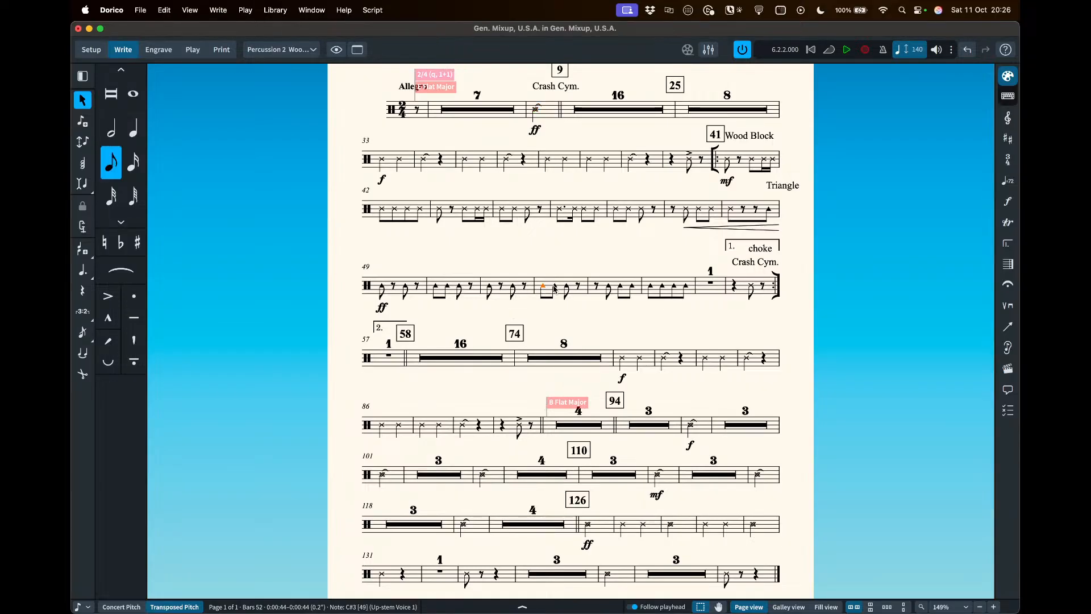
scroll(568, 264, "up", 1)
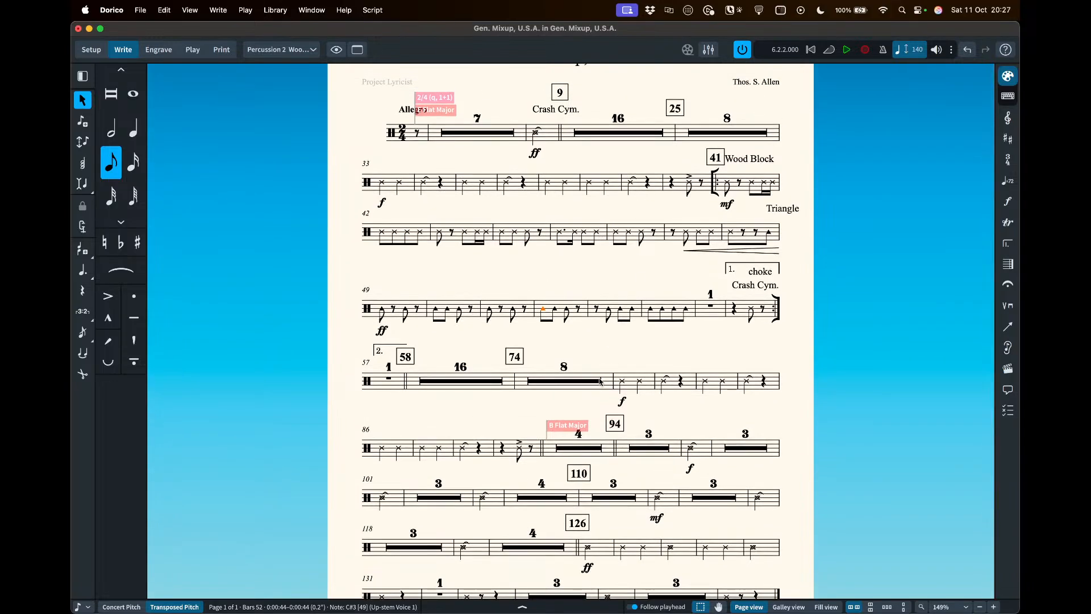
scroll(614, 448, "down", 5)
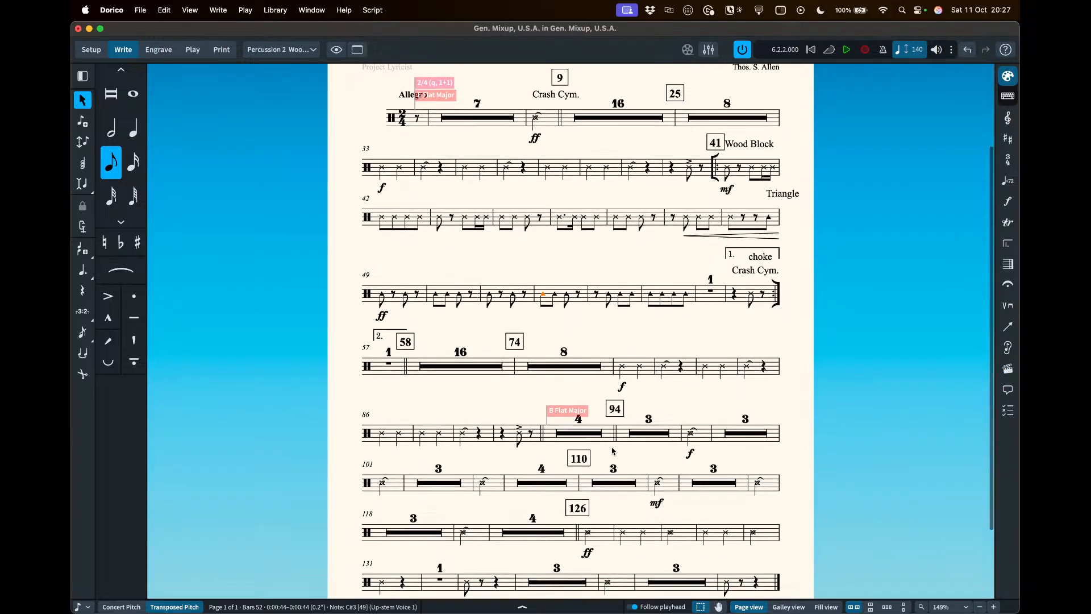
scroll(613, 450, "up", 4)
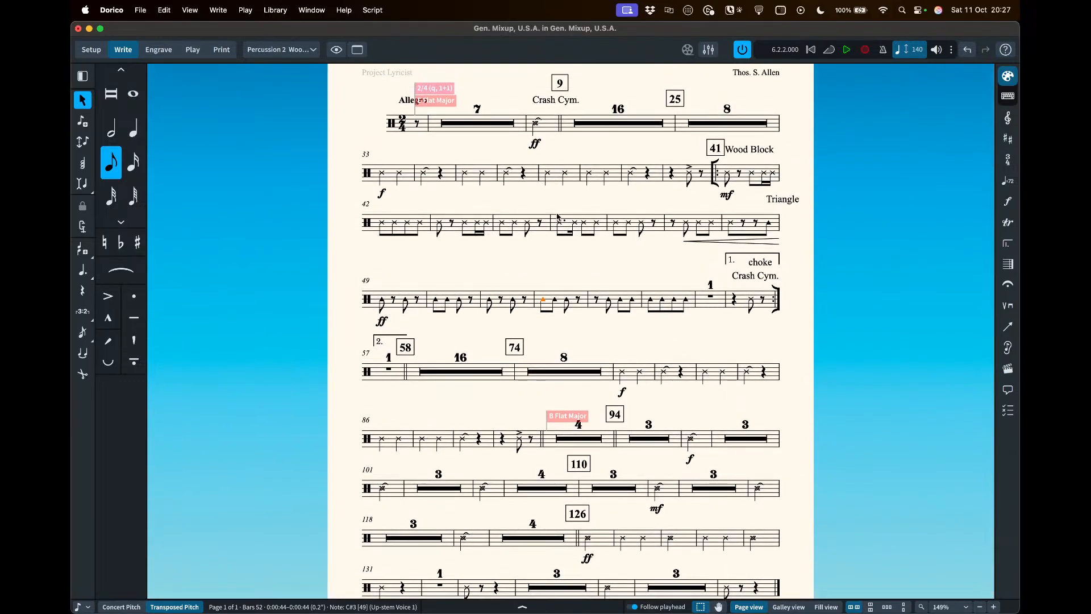
scroll(592, 250, "up", 1)
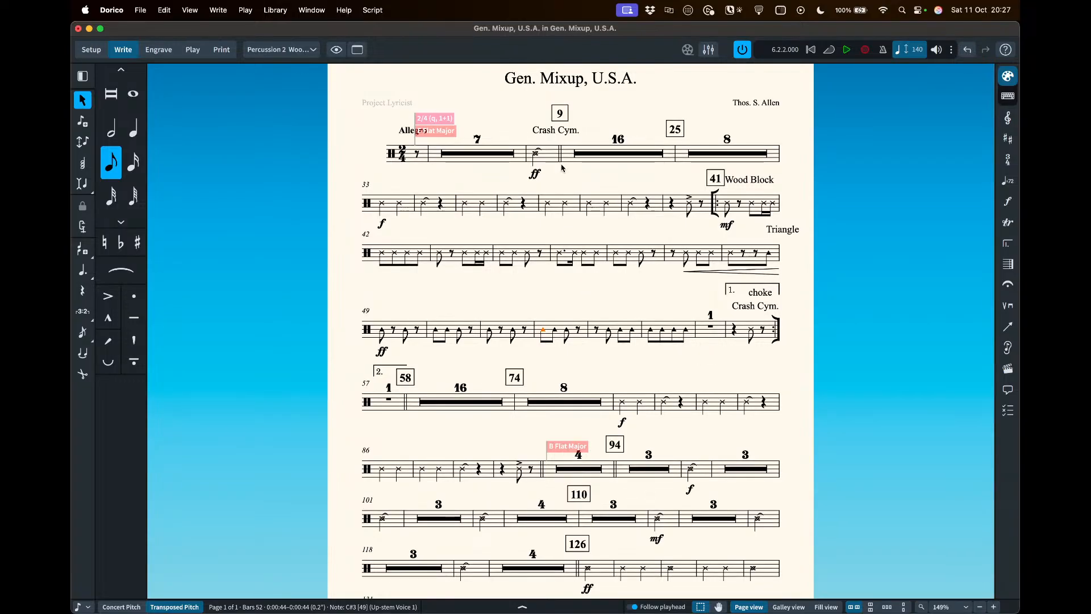
left_click(545, 132)
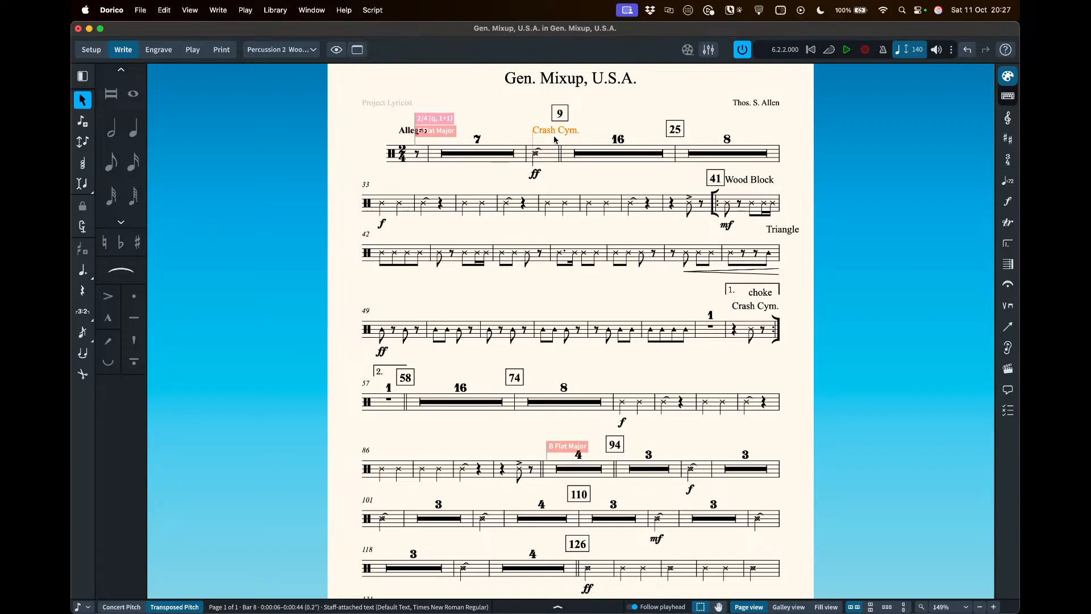
Return to the Full score layout at the start of page 1 and hide the signposts
left_click(293, 49)
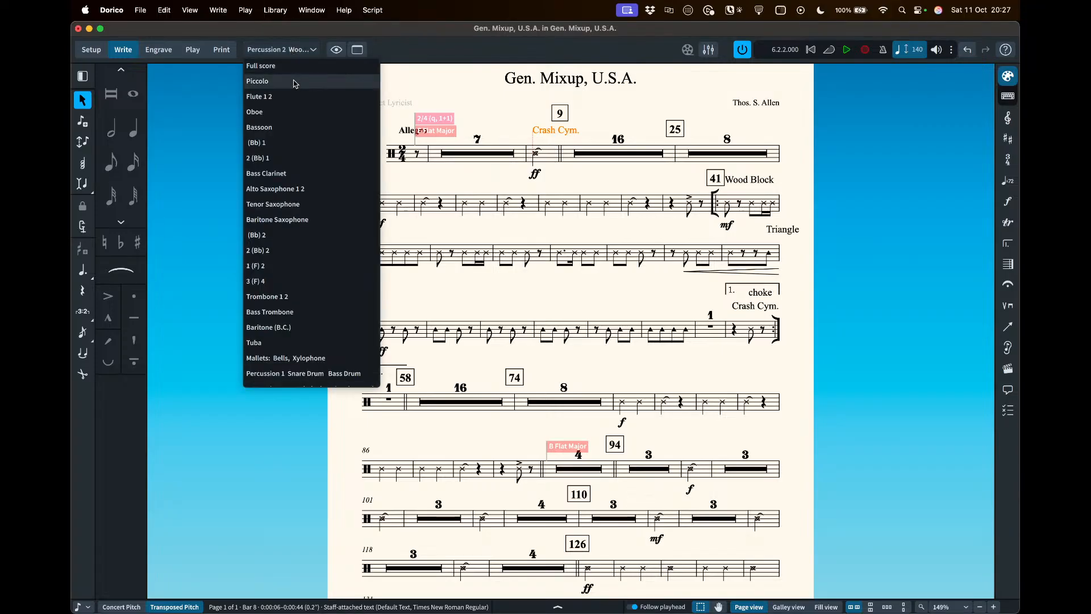
left_click(267, 66)
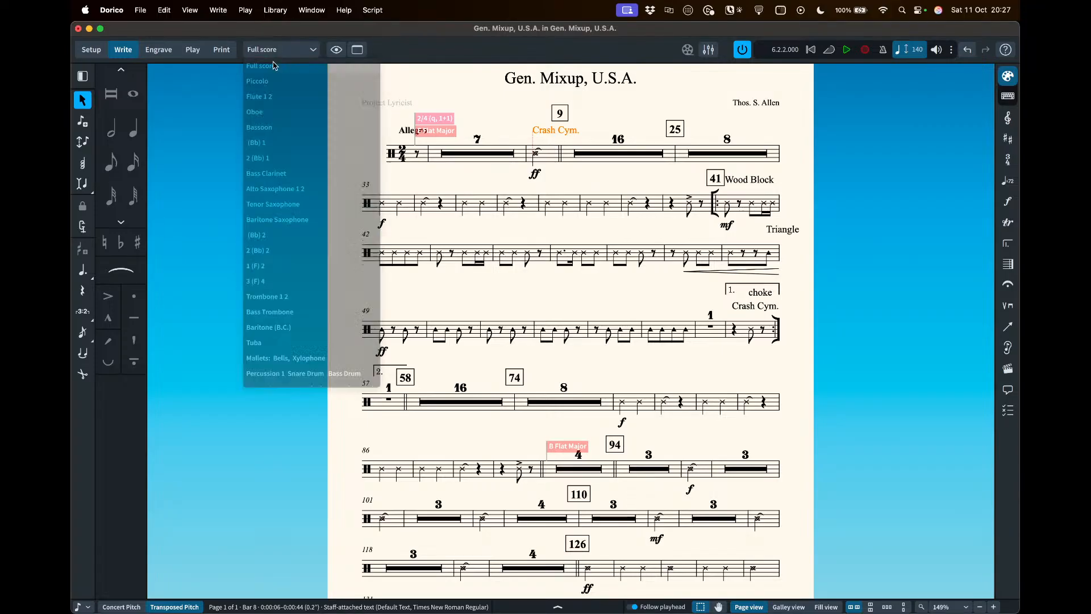
scroll(493, 192, "down", 5)
scroll(493, 192, "right", 5)
scroll(493, 192, "up", 10)
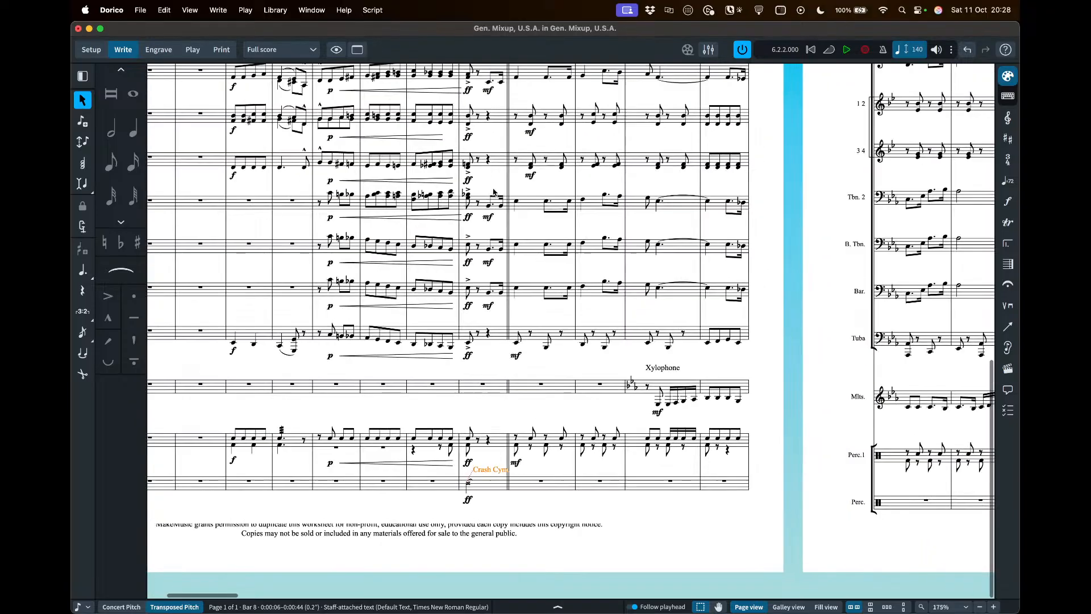
scroll(494, 192, "up", 3)
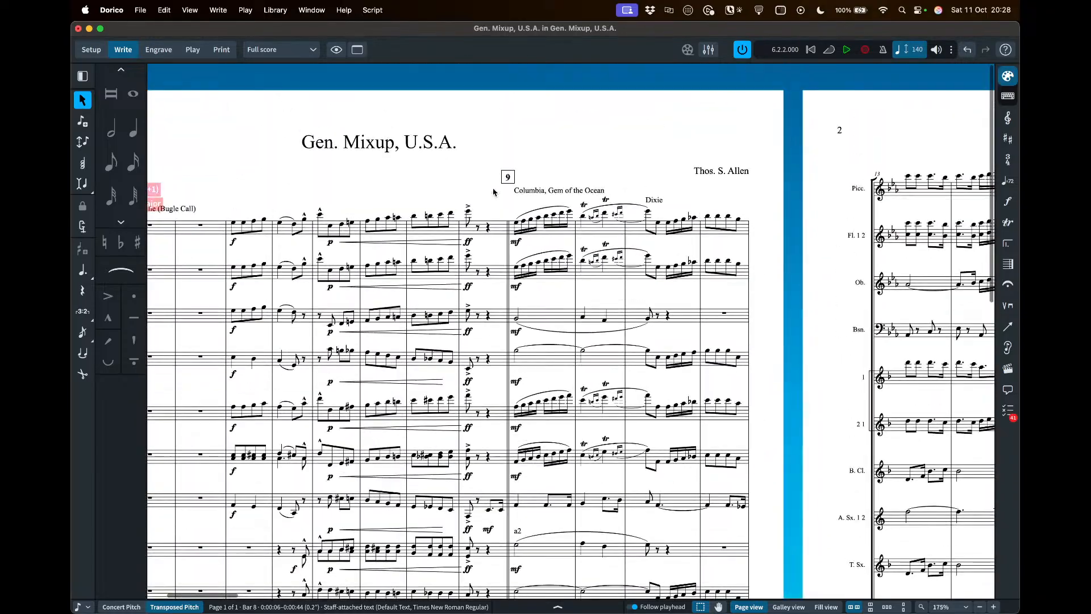
scroll(493, 193, "left", 4)
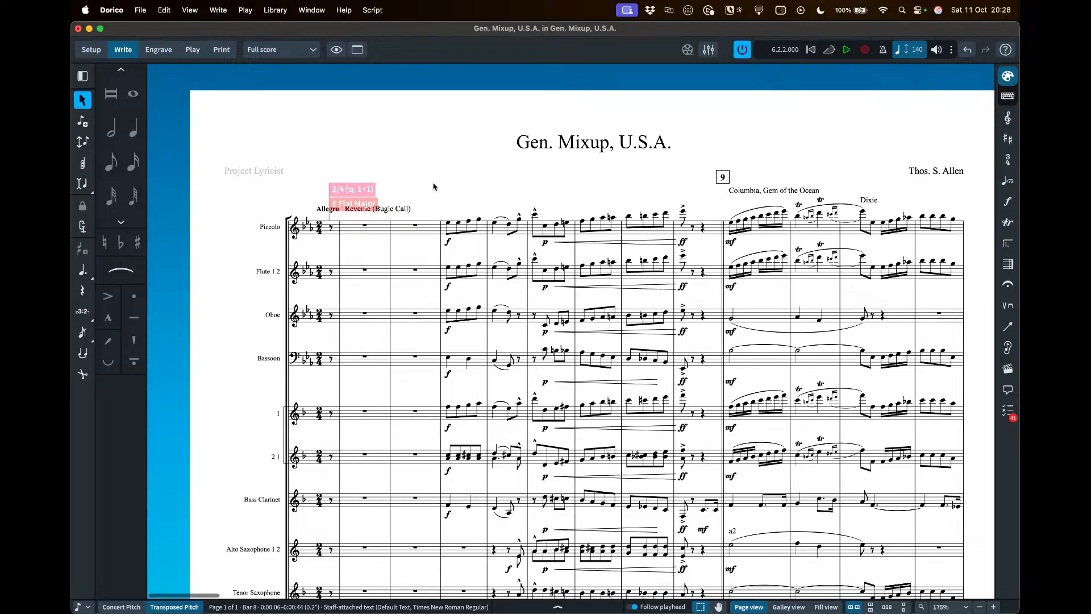
key("super+alt+s")
Inspect the Allegro tempo mark and the tune-title texts above the Piccolo staff, from "Reveille (Bugle Call)" to "Battle Hymn of the Republic"
left_click(330, 210)
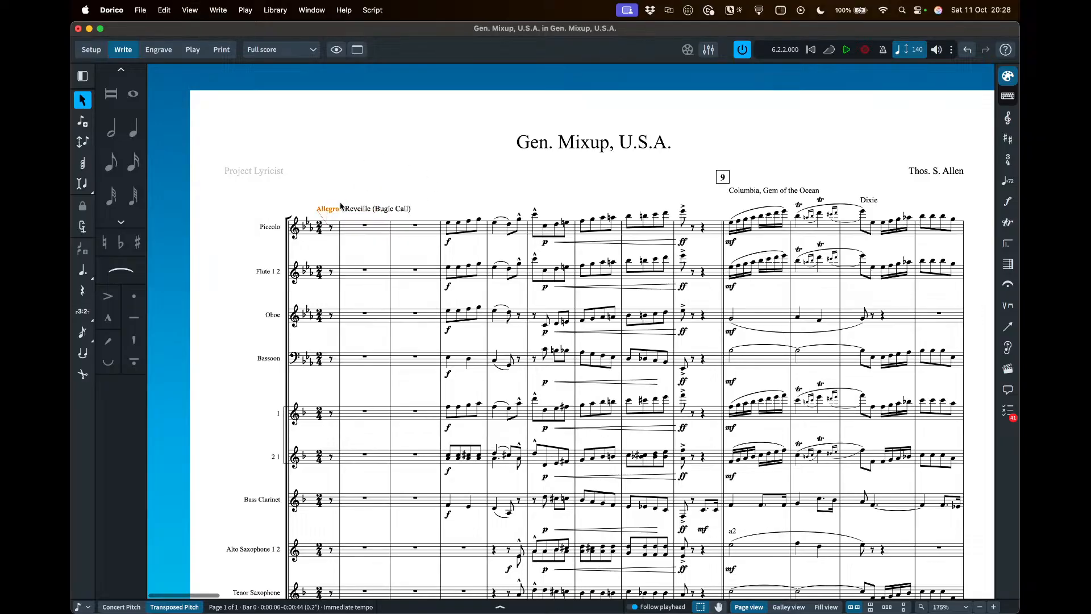
scroll(316, 219, "down", 1)
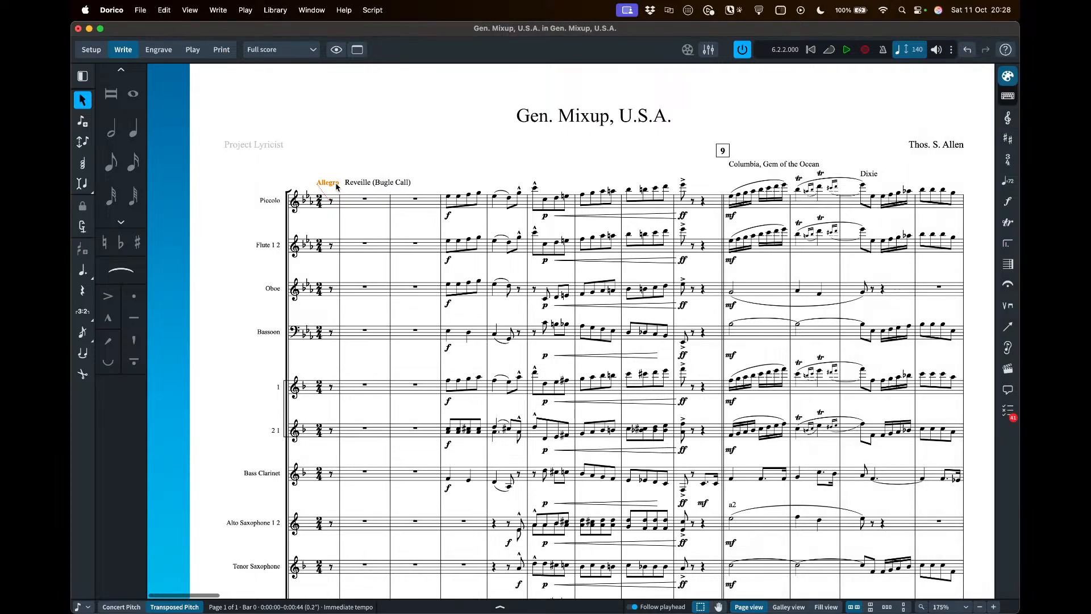
left_click(367, 182)
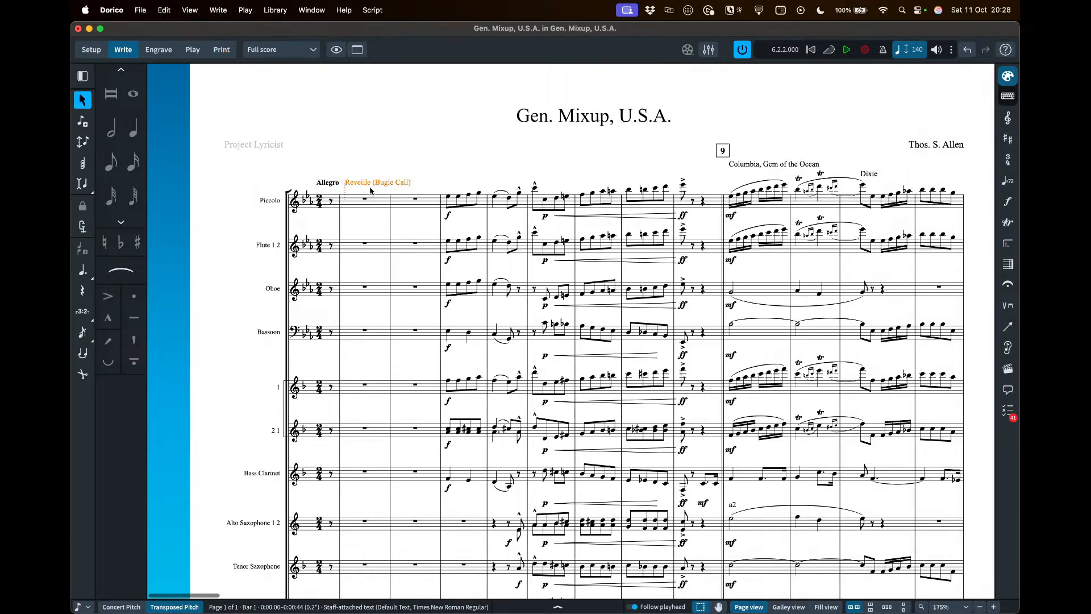
scroll(370, 190, "right", 8)
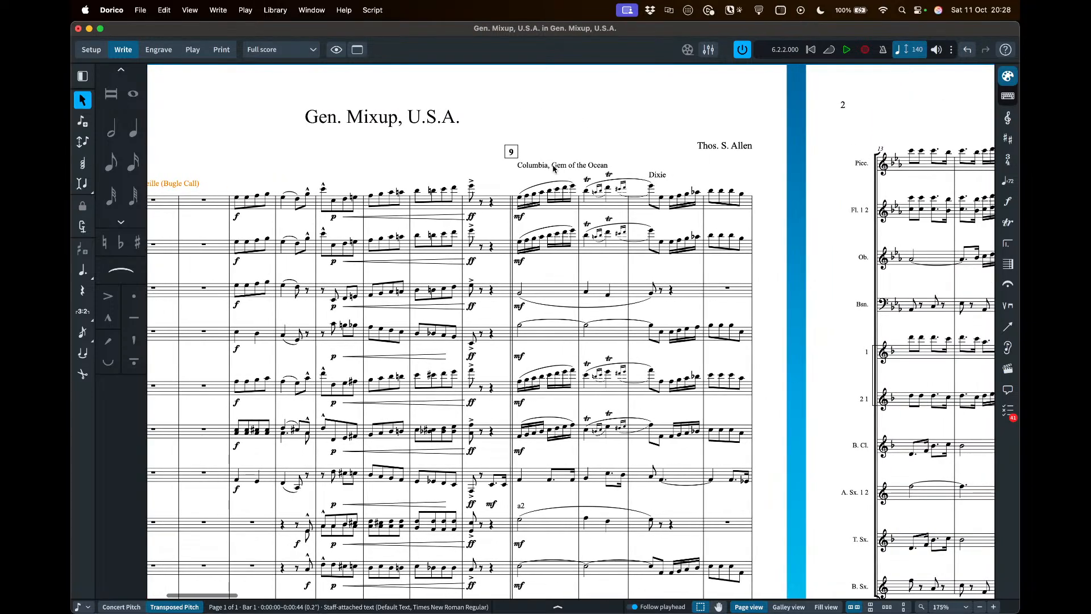
left_click(554, 169)
scroll(559, 170, "right", 4)
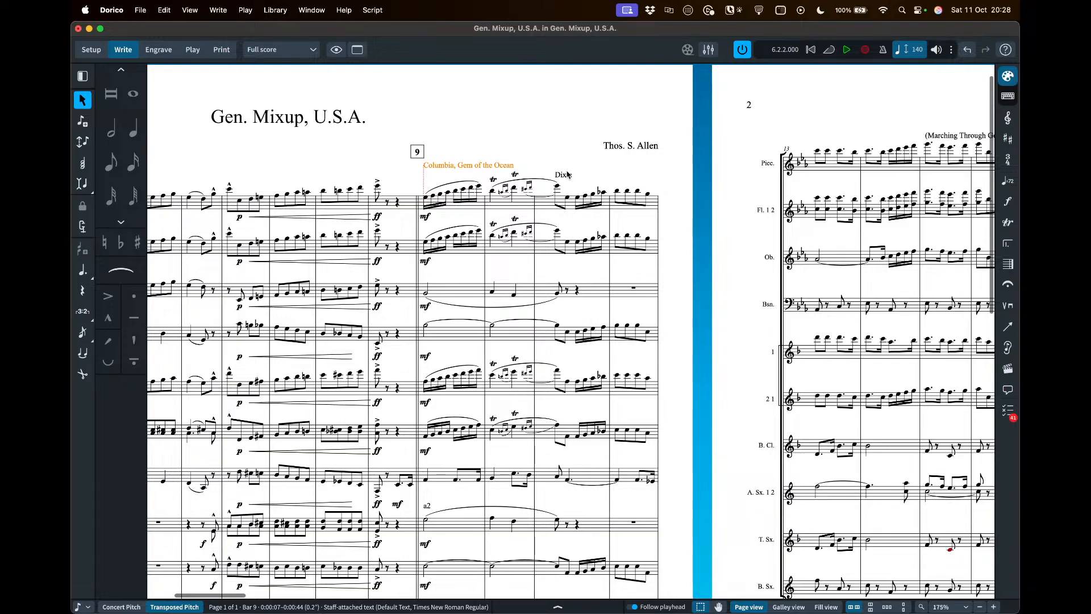
scroll(567, 174, "right", 8)
left_click(768, 138)
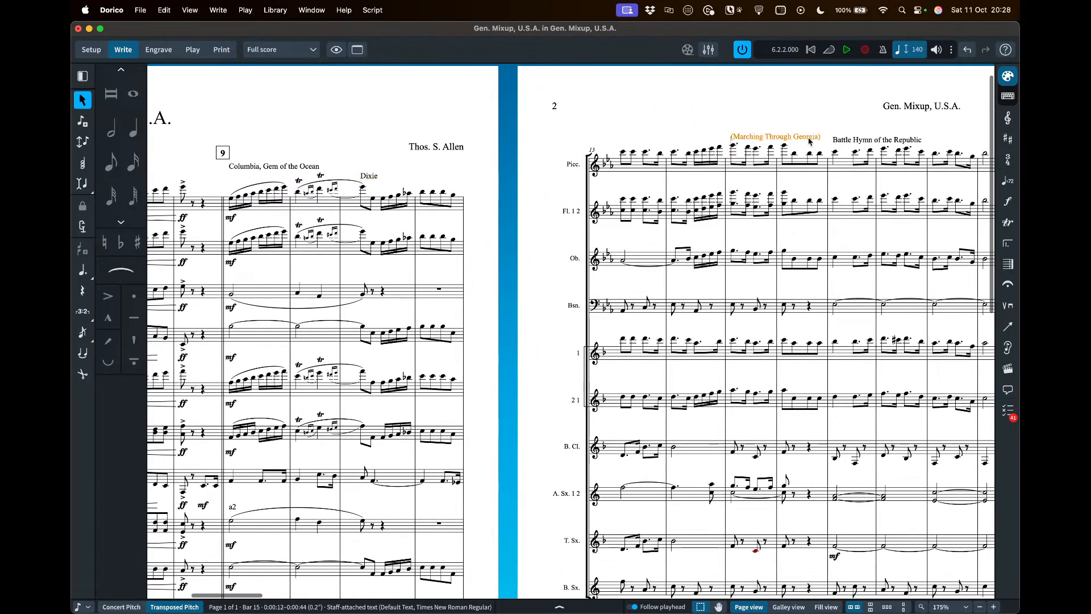
left_click(863, 143)
scroll(862, 145, "right", 8)
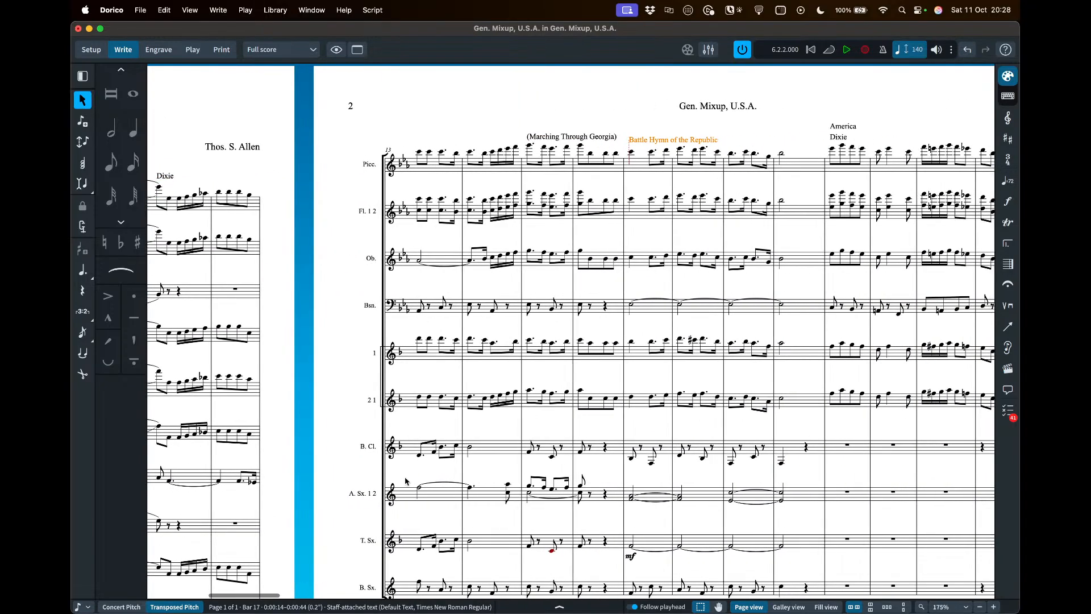
On page 2, compare the text items "(Marching Through Georgia)", "Dixie" and "Battle Hymn of the Republic" by selecting each one
key("F1")
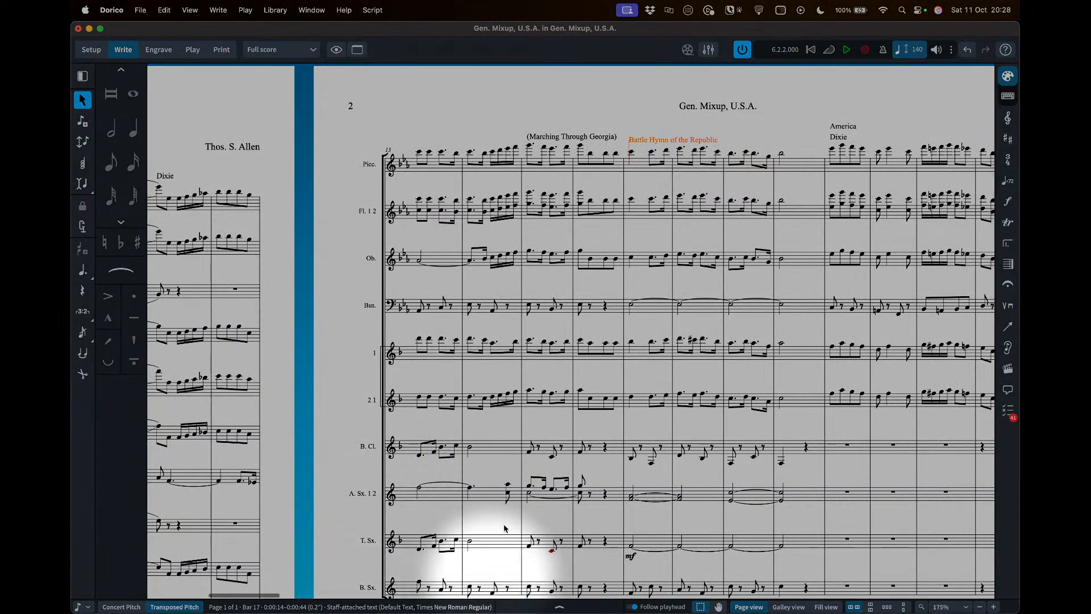
left_click(568, 137)
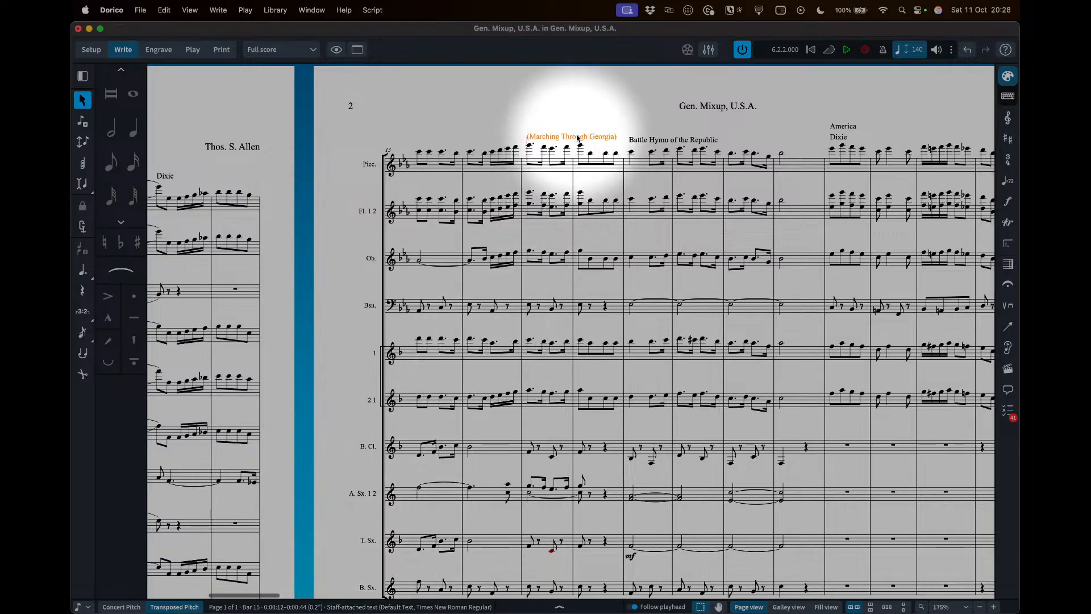
left_click(839, 137)
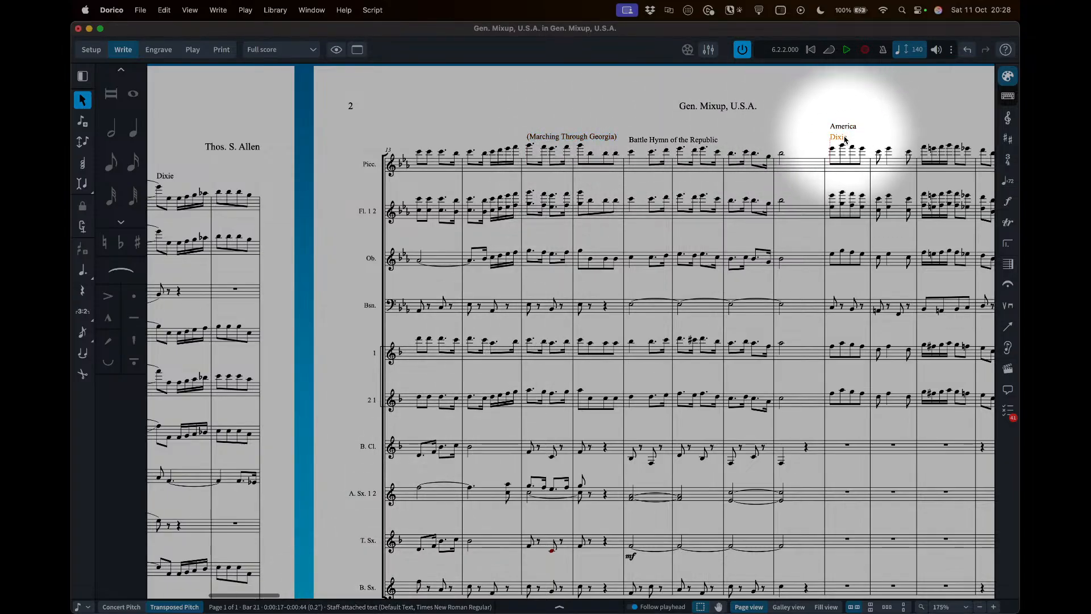
left_click(570, 138)
left_click(654, 141)
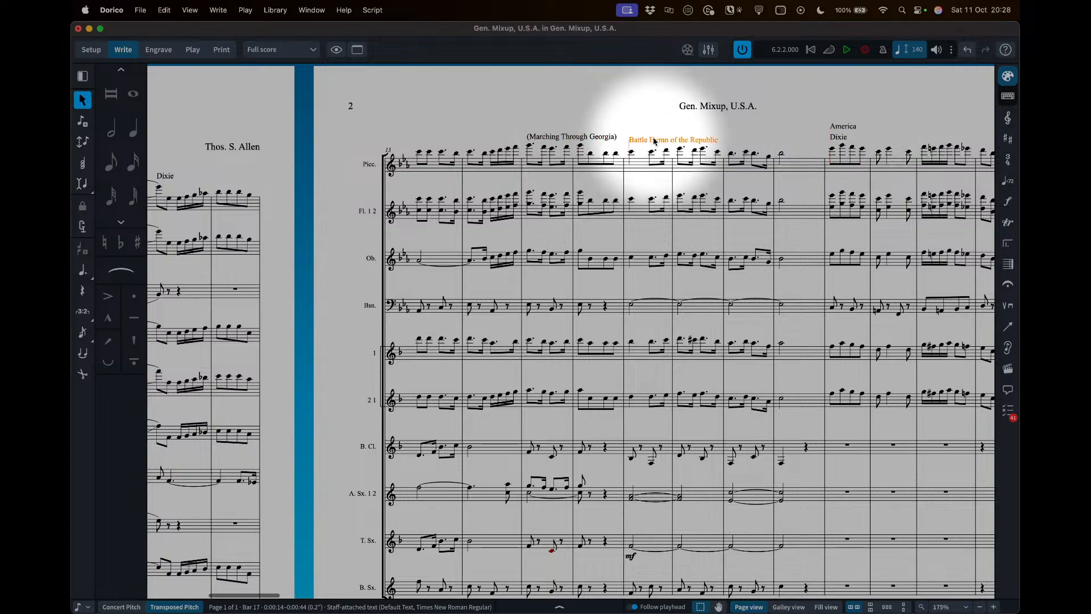
Select the "Reveille (Bugle Call)" text and extend the selection with Select More to the tune-title texts throughout the flow
scroll(462, 122, "left", 10)
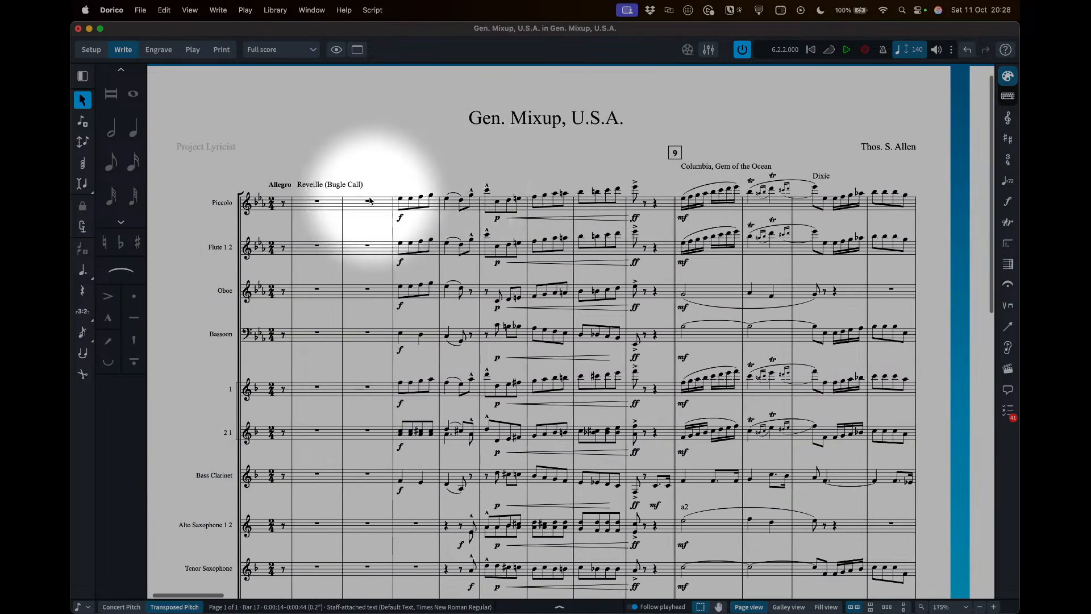
left_click(335, 189)
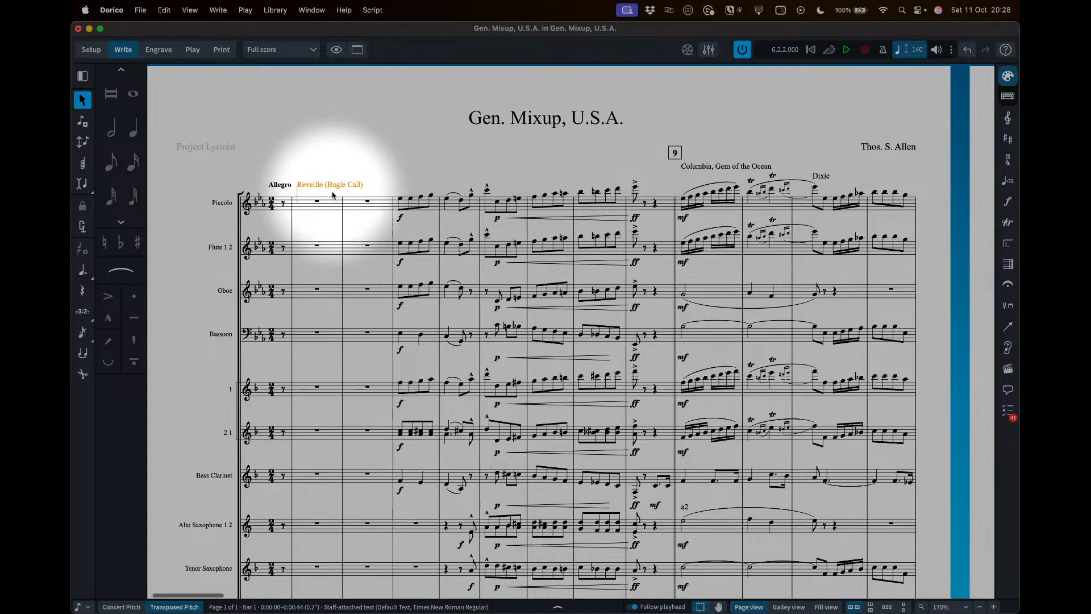
left_click(165, 9)
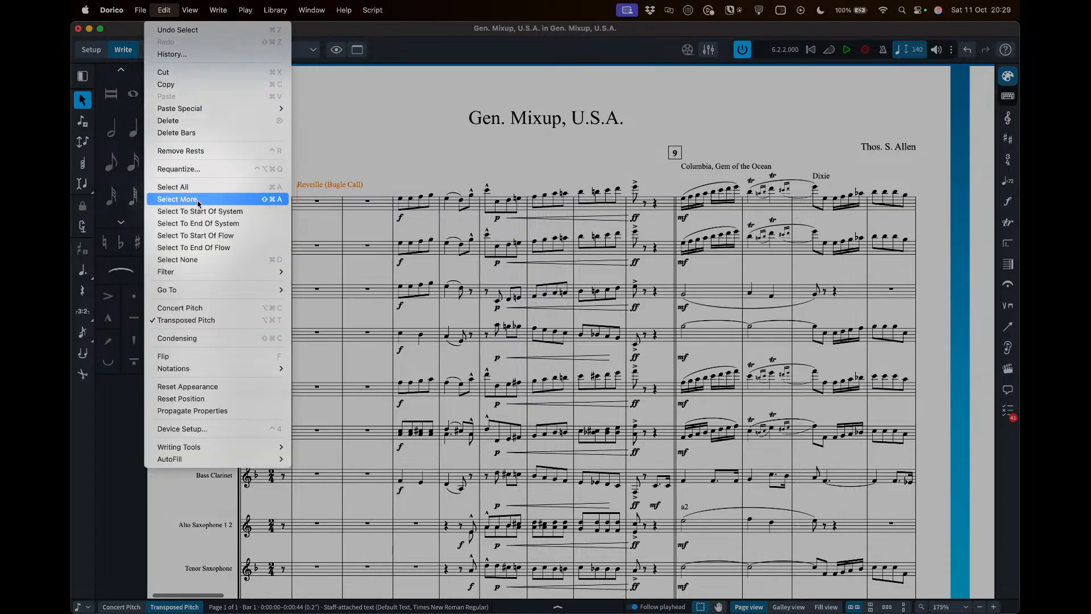
left_click(388, 169)
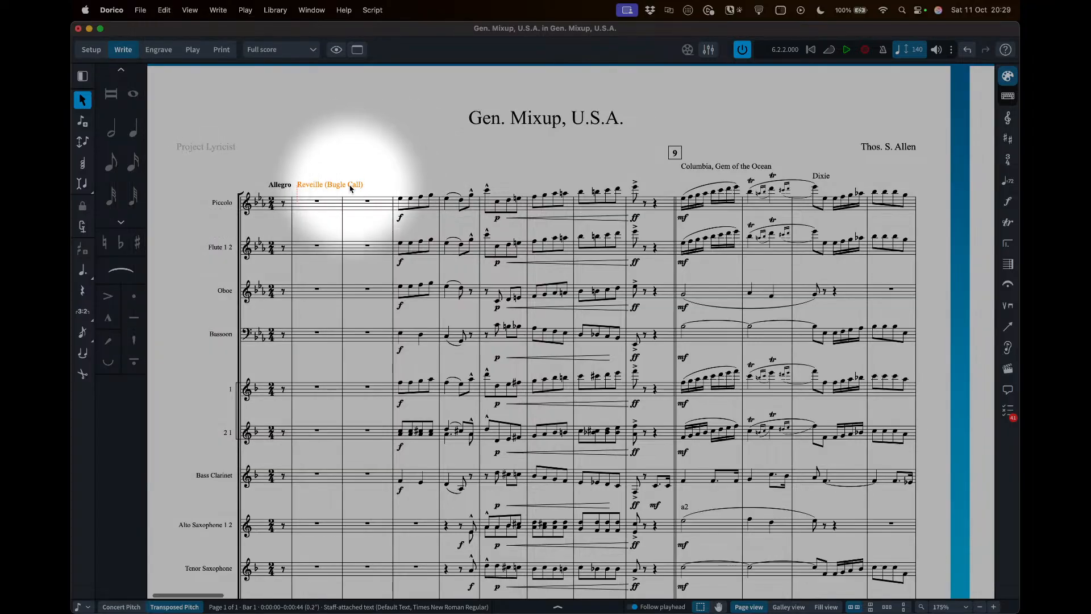
key("super+shift+a")
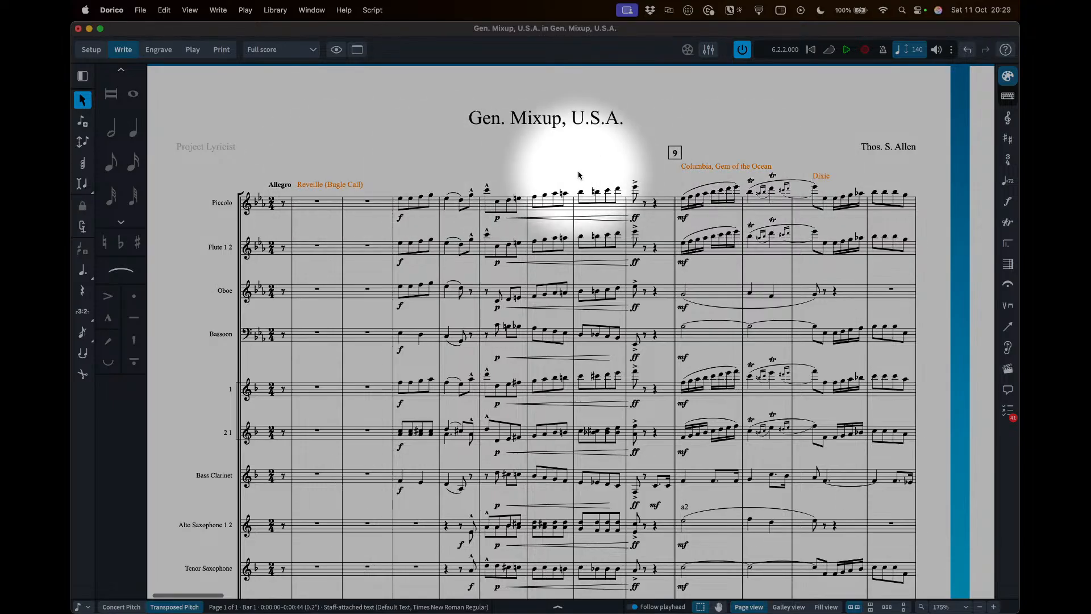
scroll(579, 175, "down", 2)
scroll(579, 175, "right", 10)
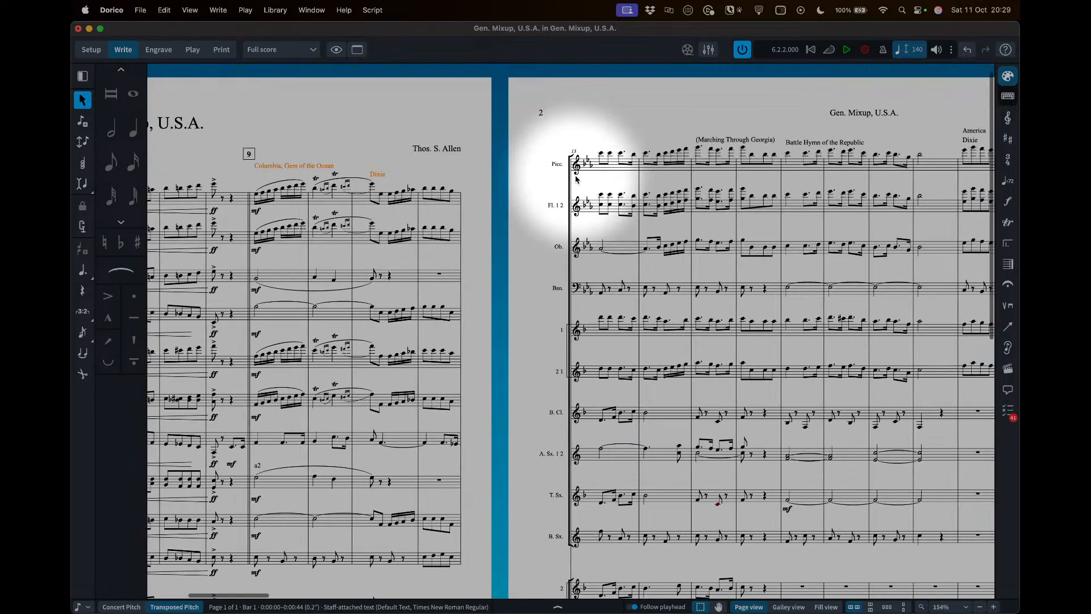
key("super+shift+a")
scroll(742, 154, "right", 1)
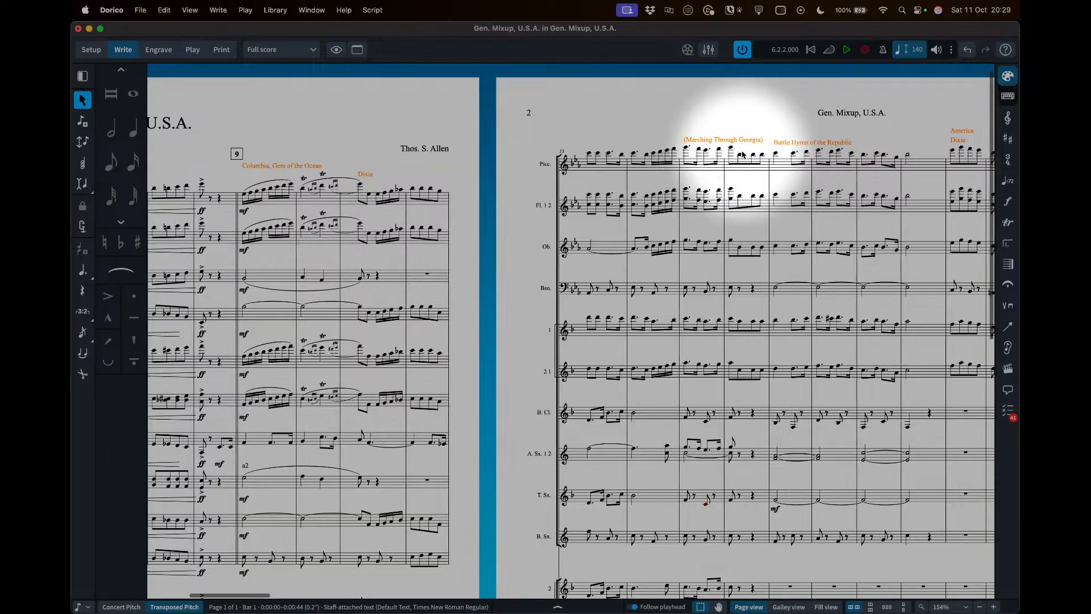
scroll(742, 154, "right", 15)
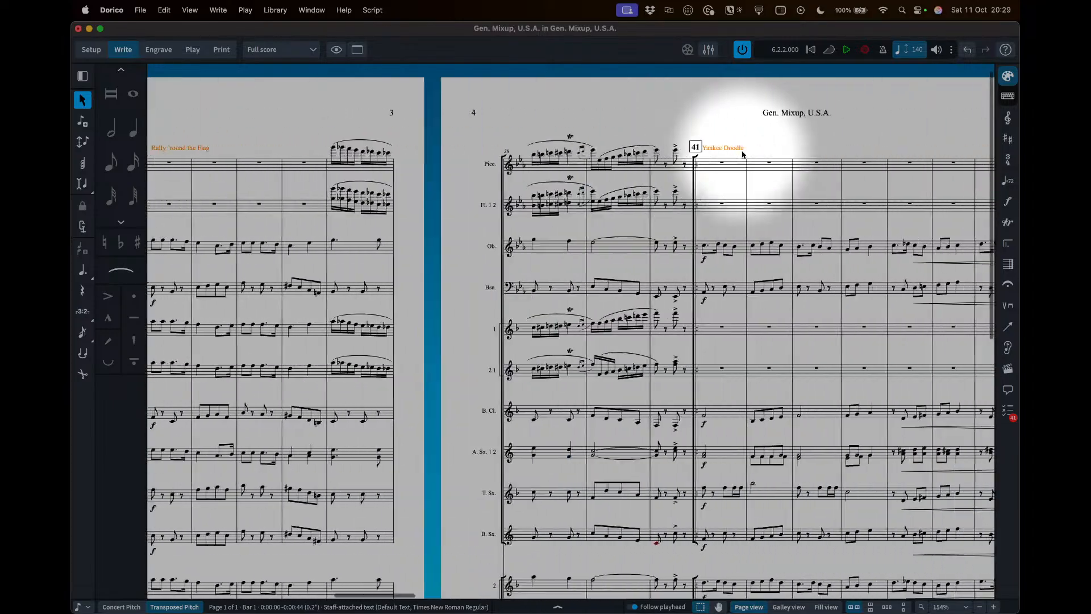
Check the selected tune-title texts through page 5 and convert them all from staff text to system text
scroll(742, 154, "right", 5)
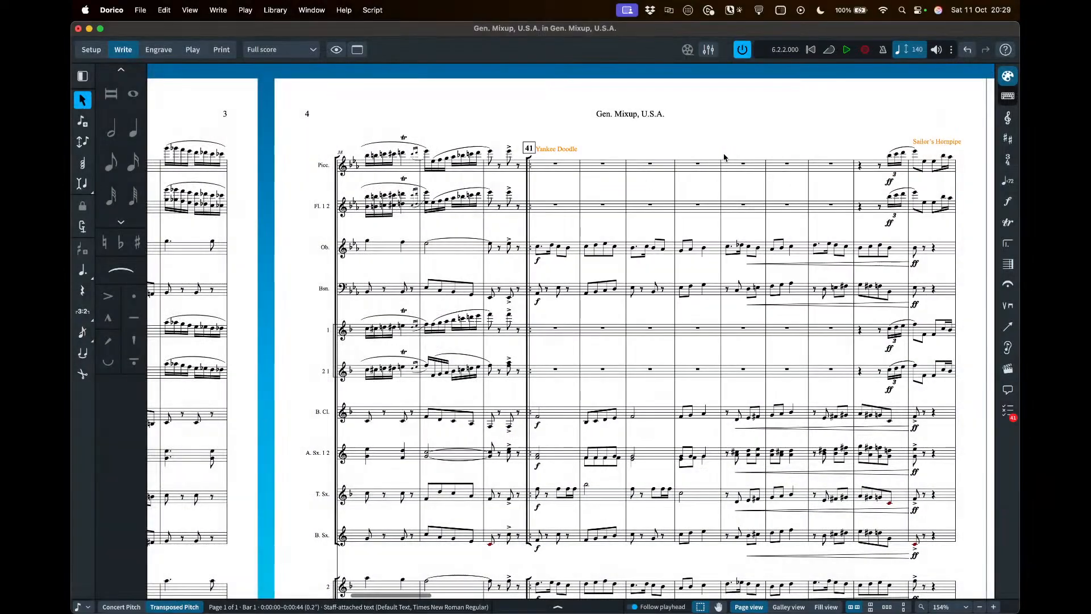
scroll(724, 156, "right", 20)
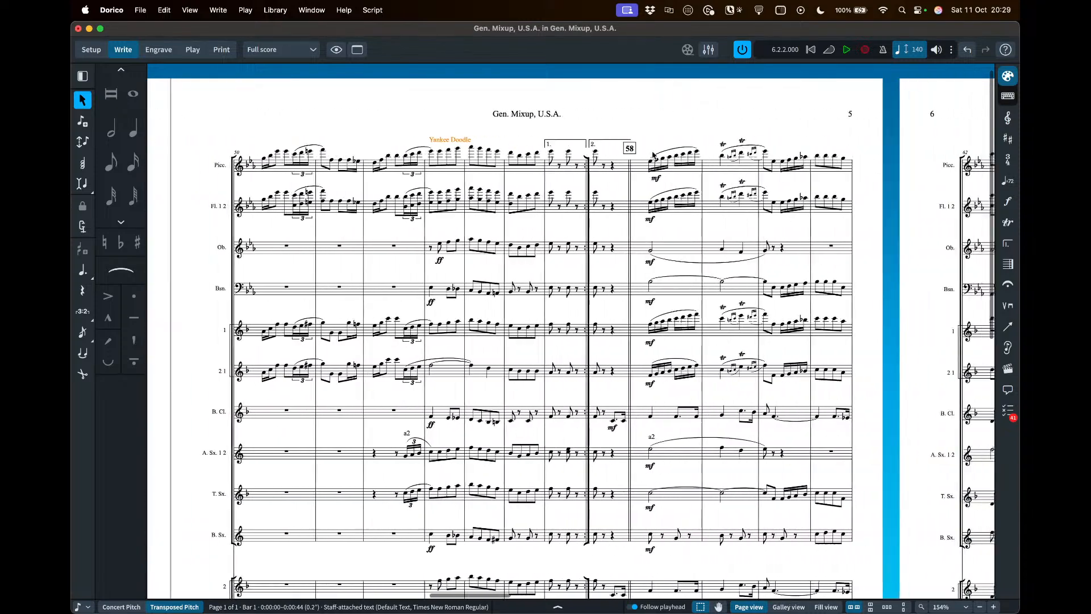
scroll(653, 154, "left", 20)
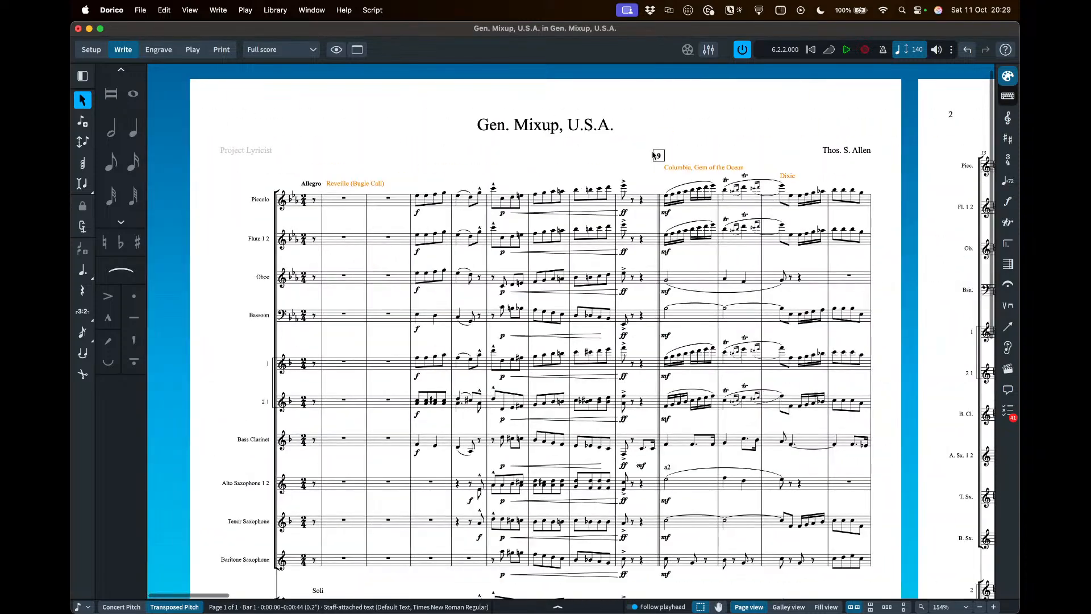
scroll(402, 159, "down", 1)
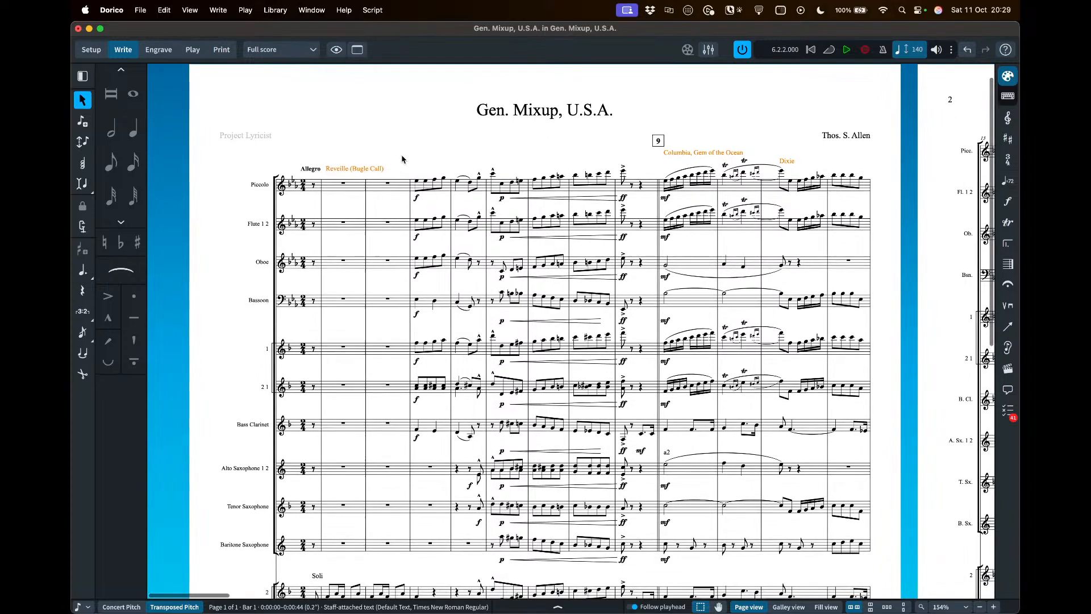
right_click(397, 149)
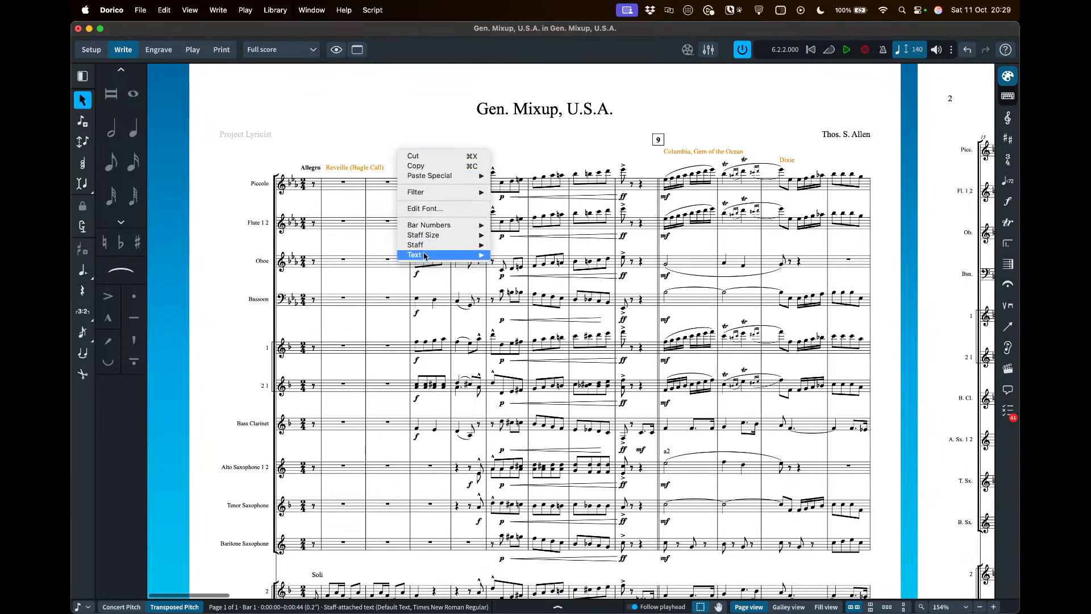
mouse_move(424, 258)
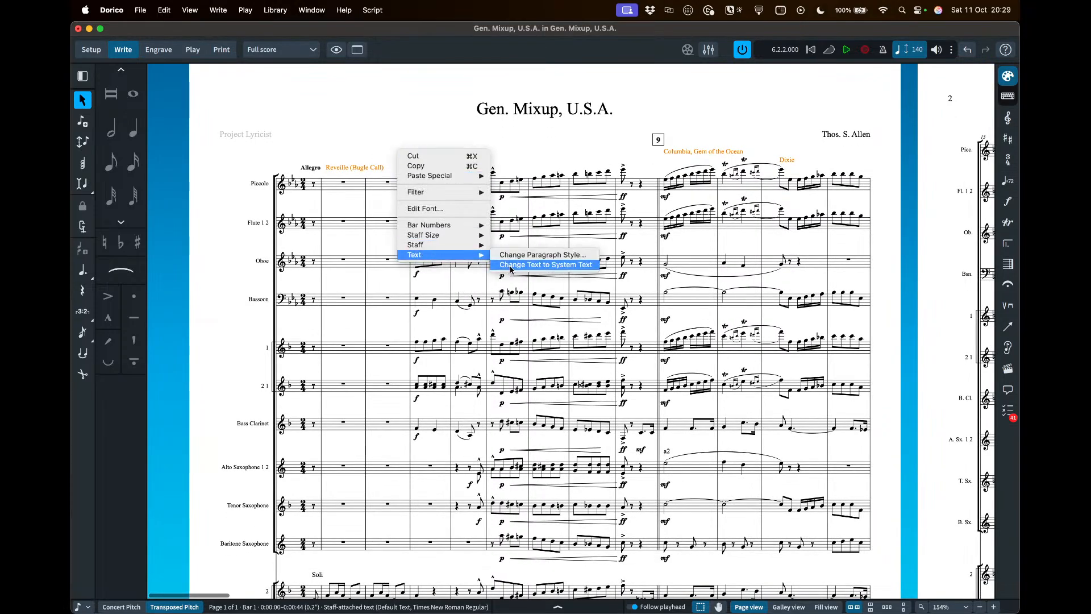
left_click(577, 267)
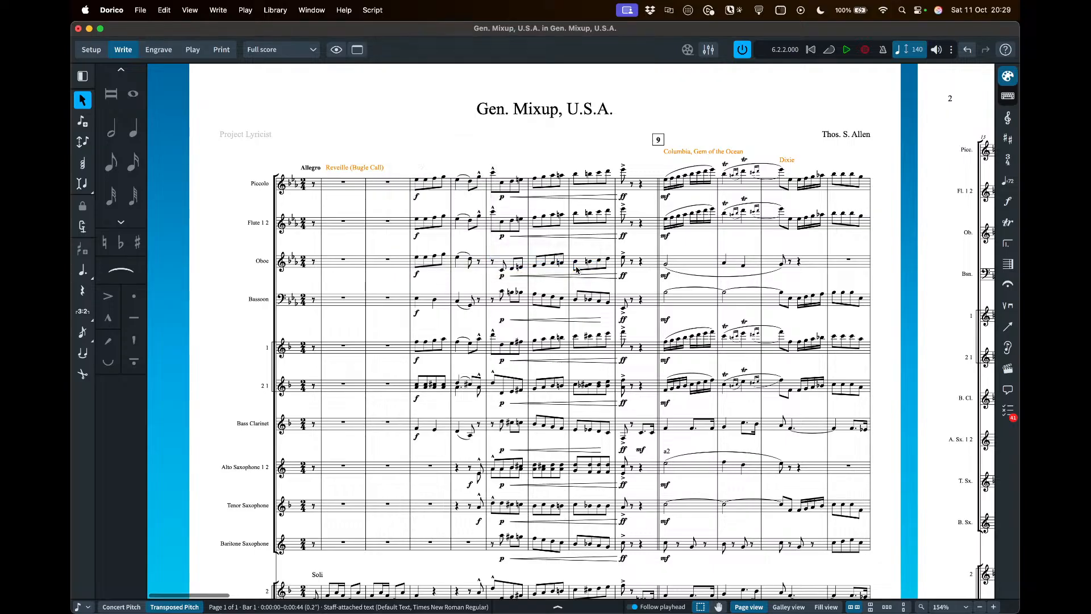
Select the "Reveille (Bugle Call)" system text, extend the selection to all tune titles, and set their paragraph style to small italics
left_click(358, 168)
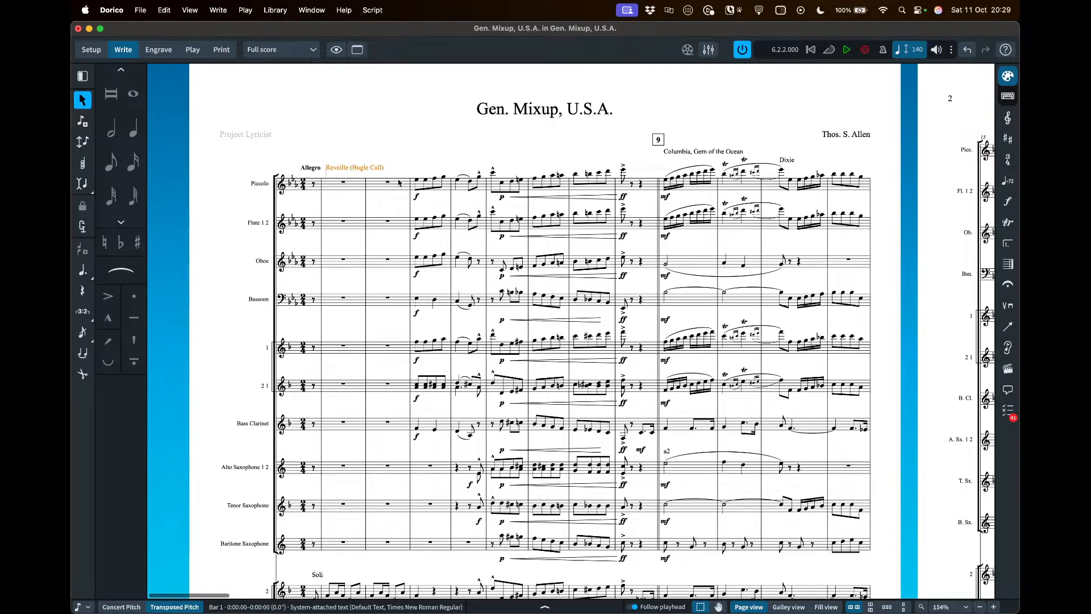
key("F1")
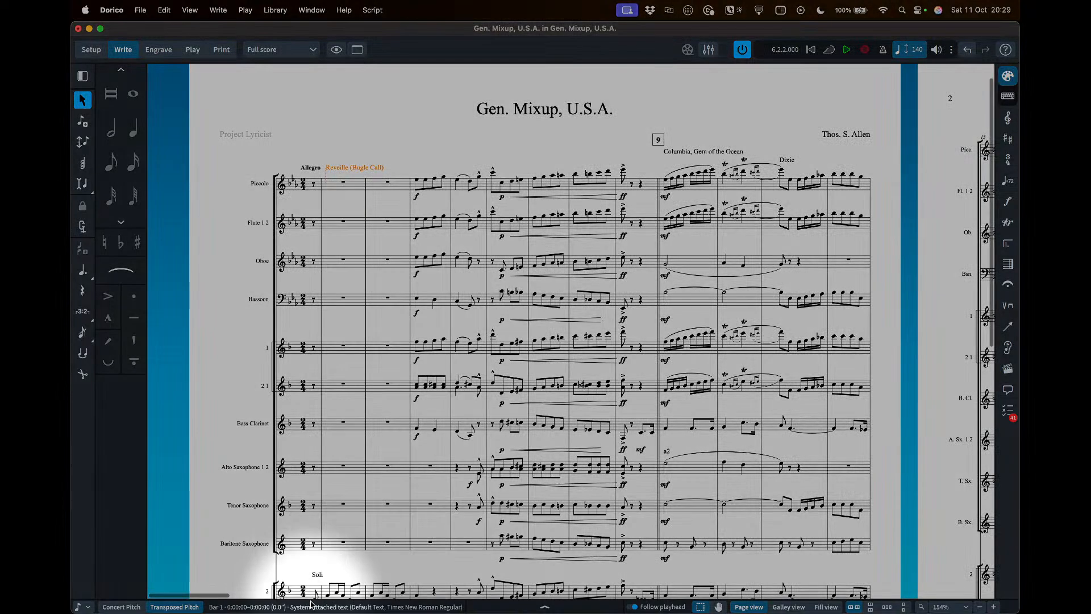
key("F1")
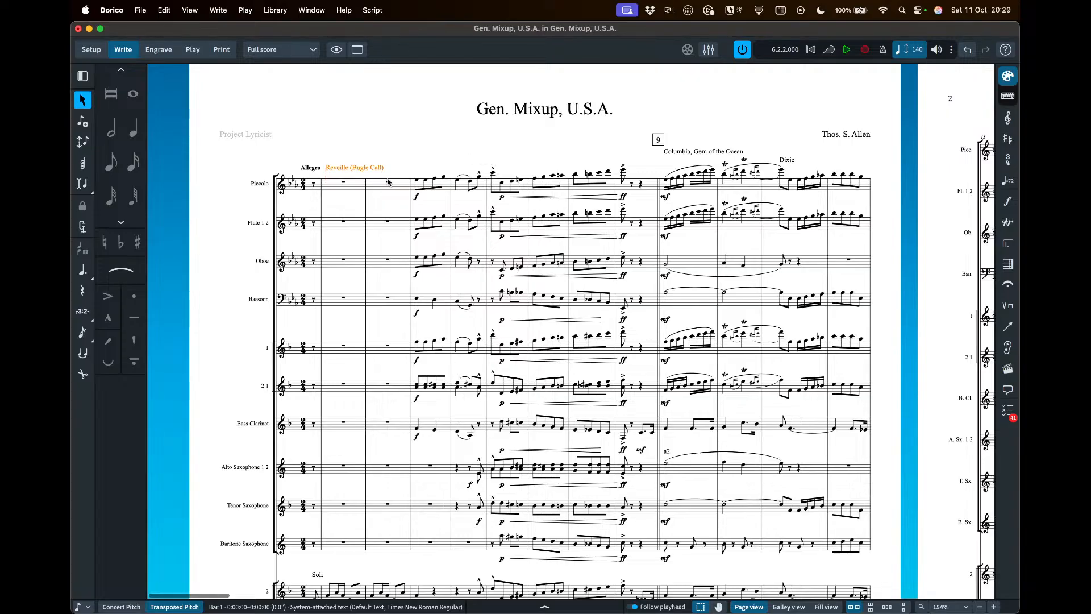
key("super+shift+a")
key("super+shift+a")
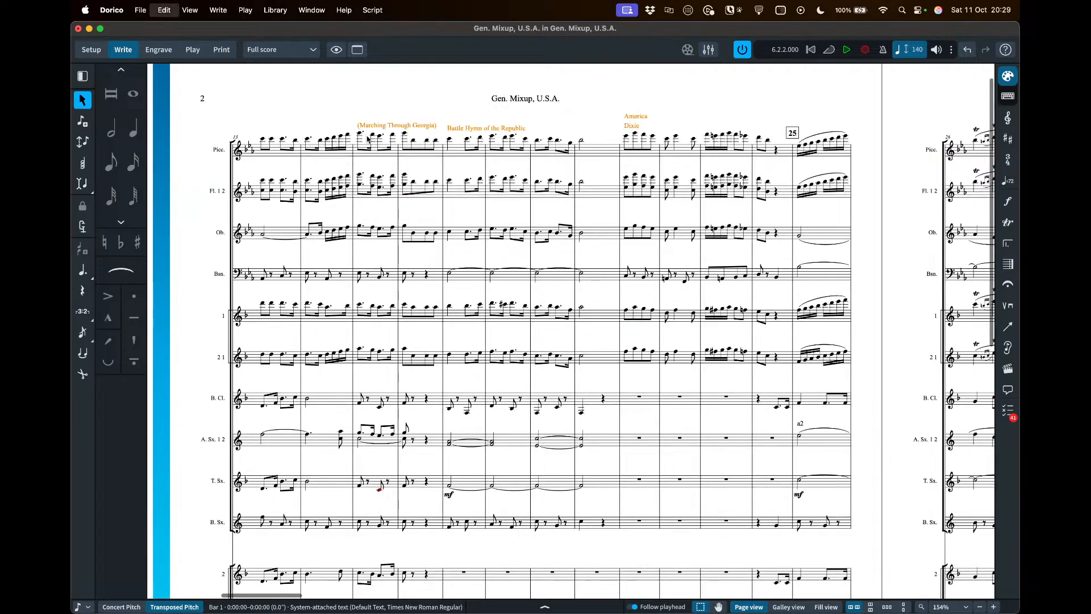
right_click(380, 152)
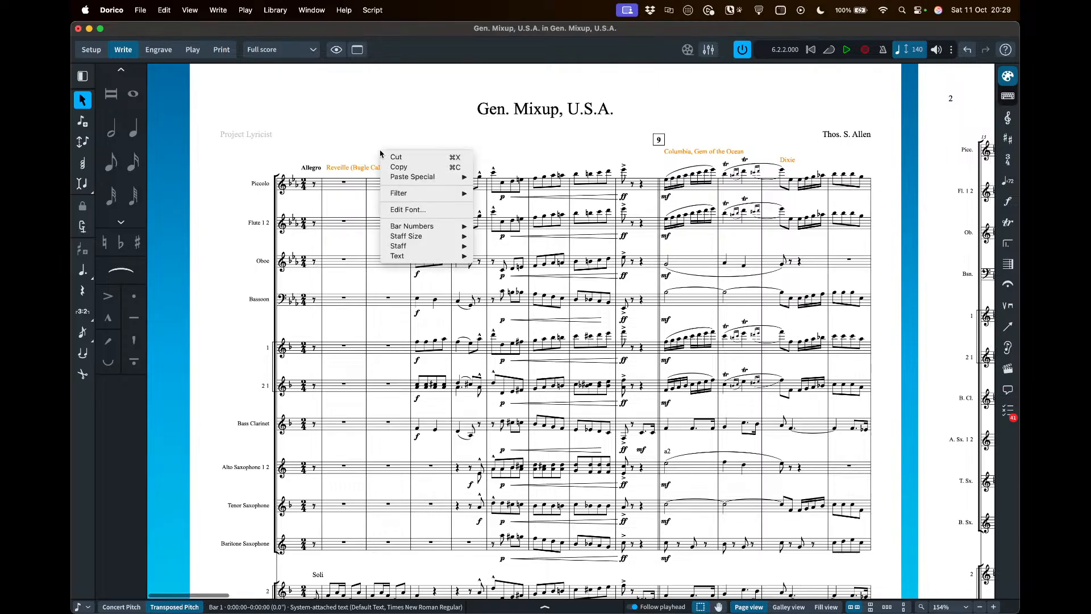
mouse_move(396, 255)
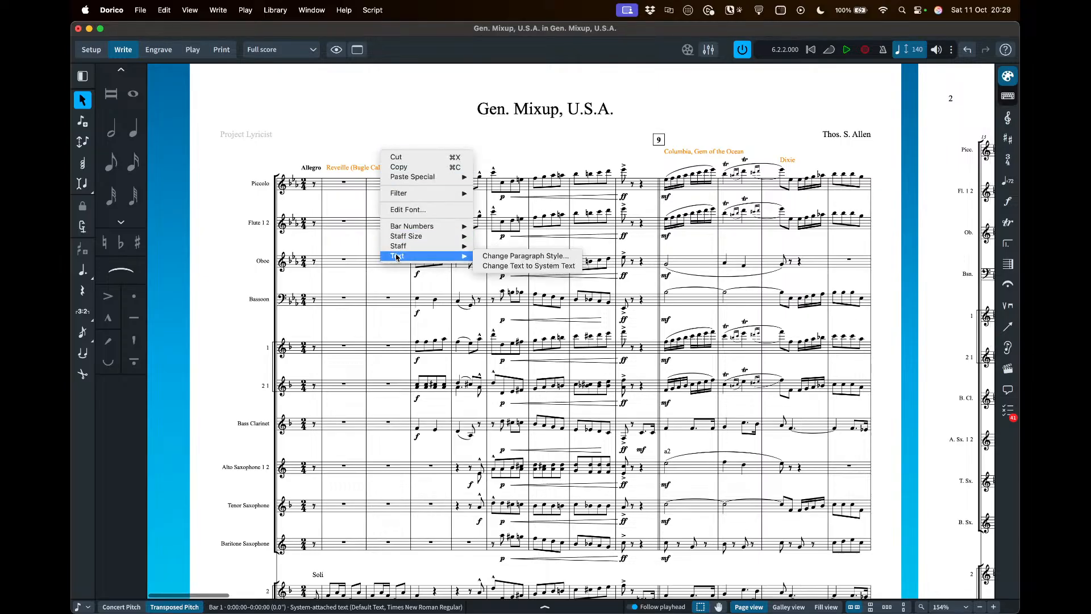
left_click(499, 256)
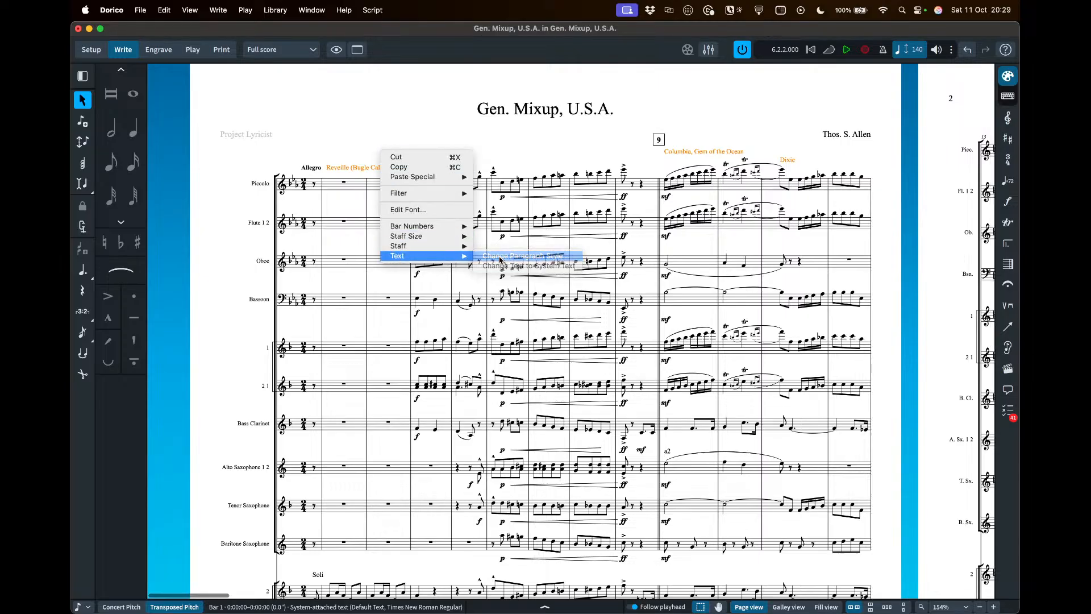
left_click(541, 308)
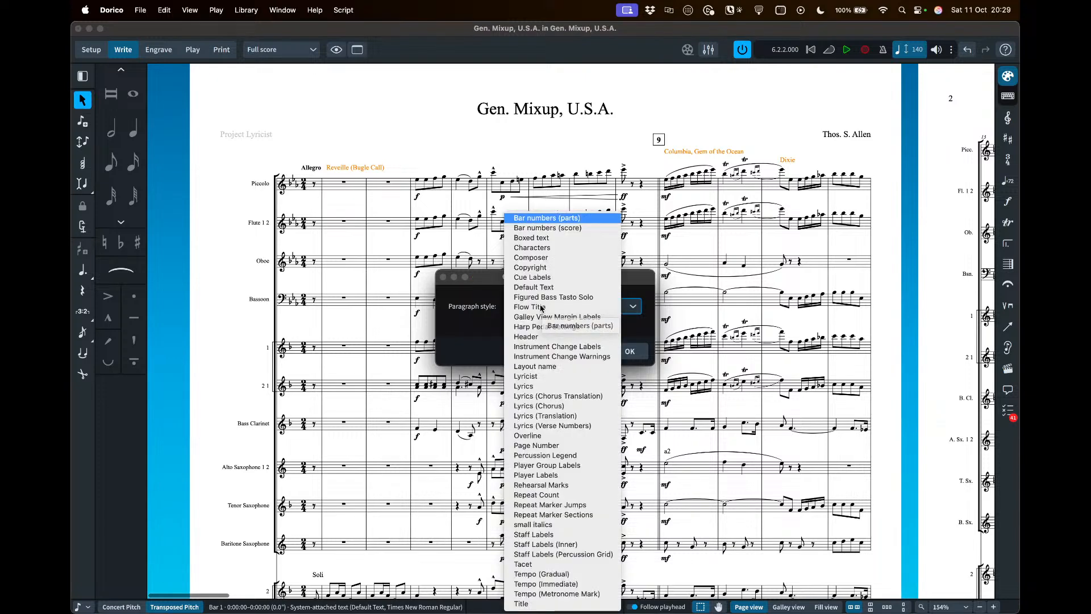
left_click(564, 524)
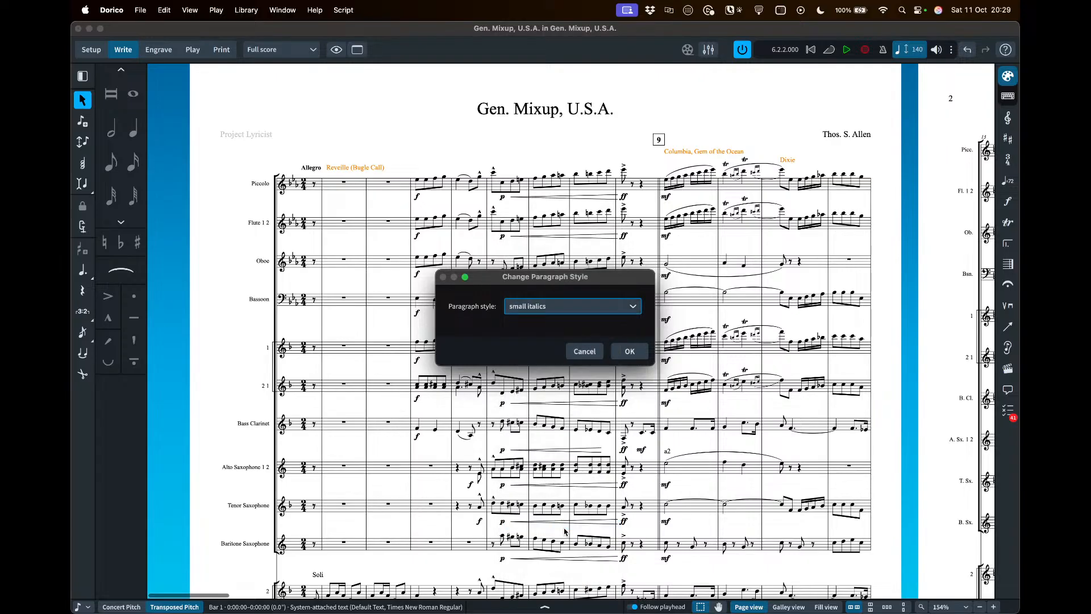
left_click(627, 351)
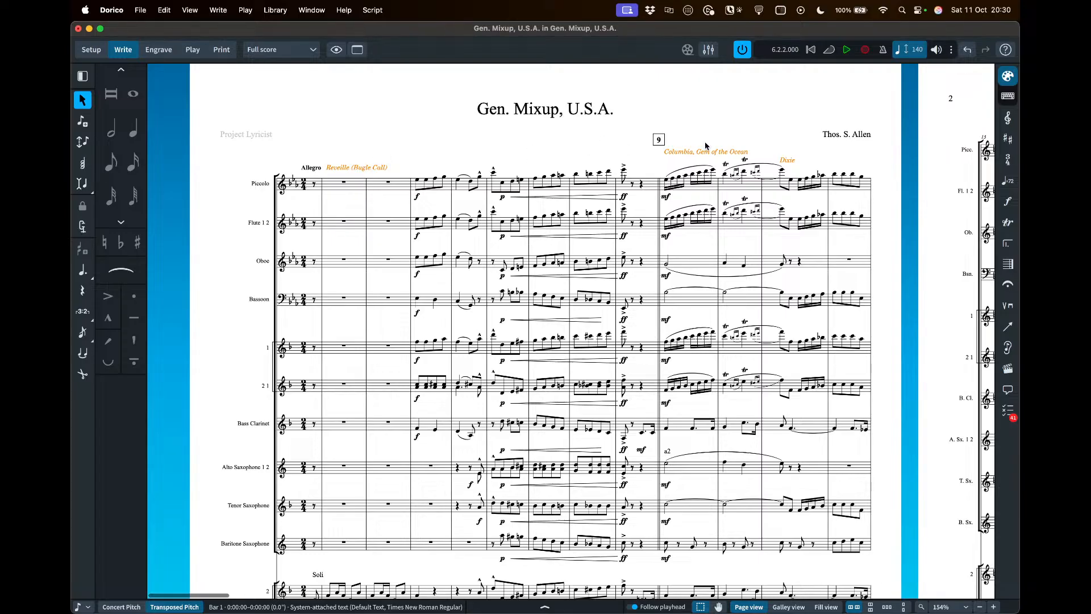
Open the Bassoon part from its bar 3 notes, inspect the tune titles on both pages, and return to the Full score layout
left_click(427, 307)
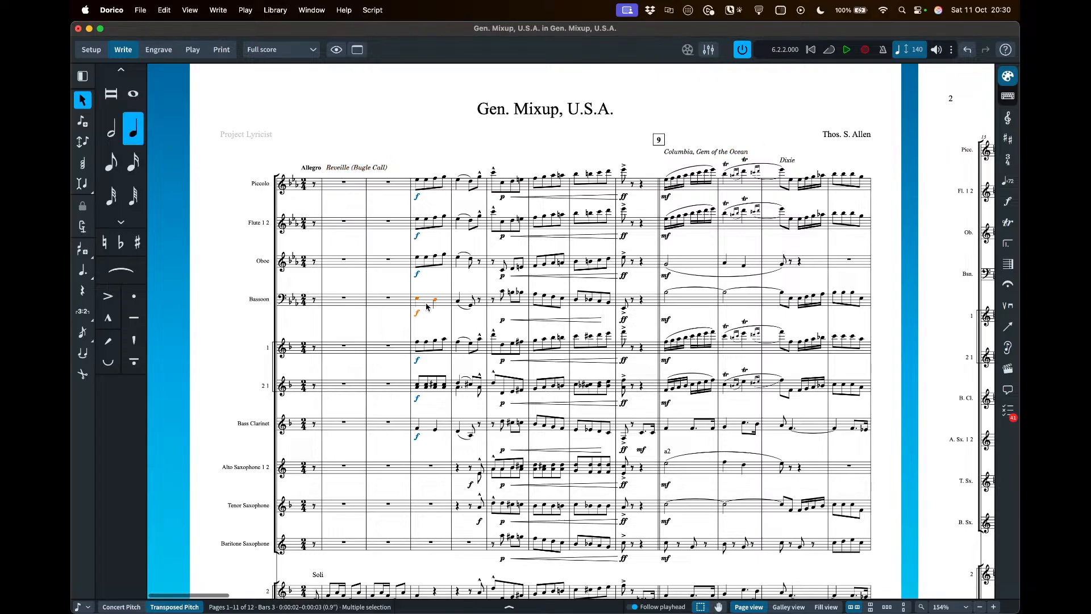
key("w")
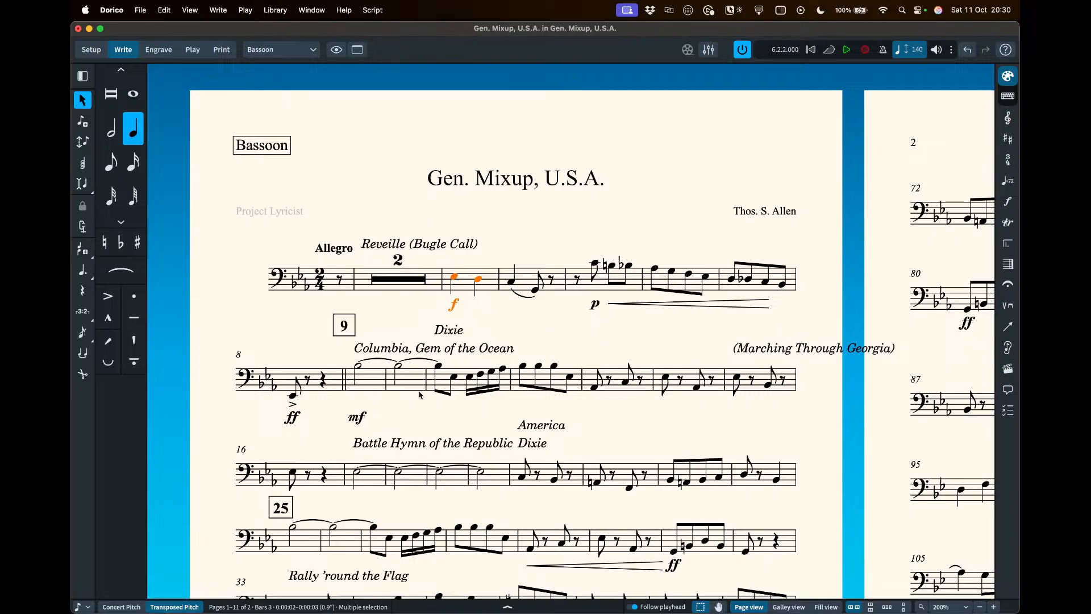
scroll(521, 284, "down", 5)
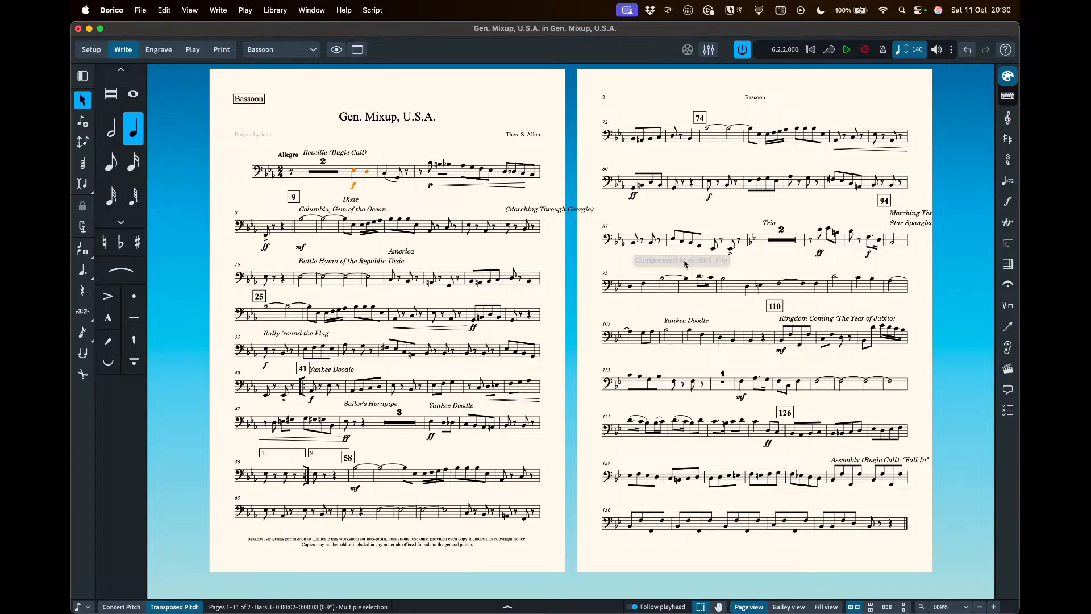
key("Escape")
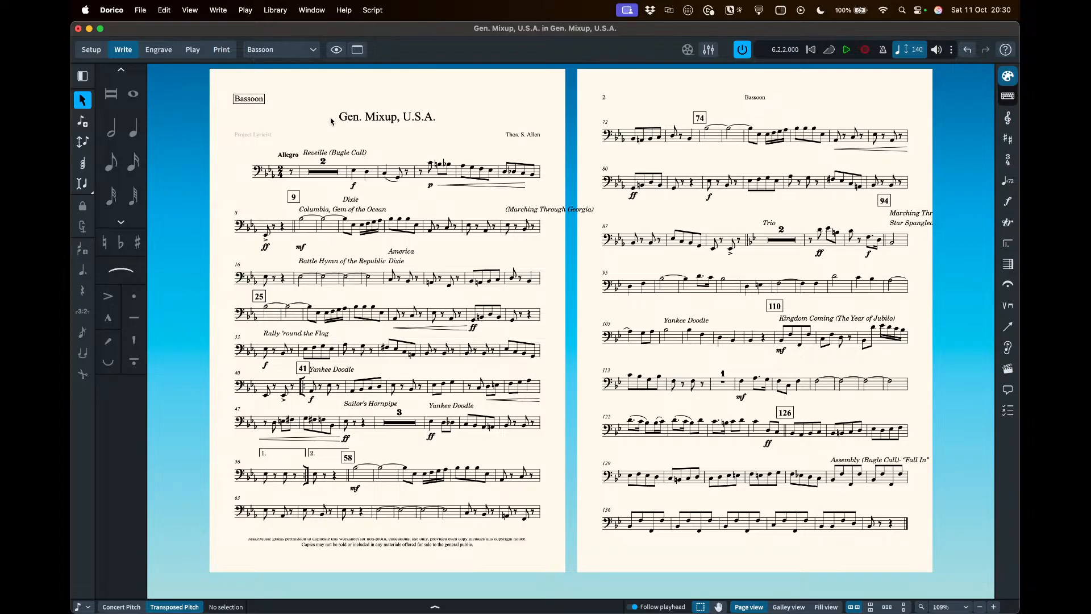
left_click(271, 48)
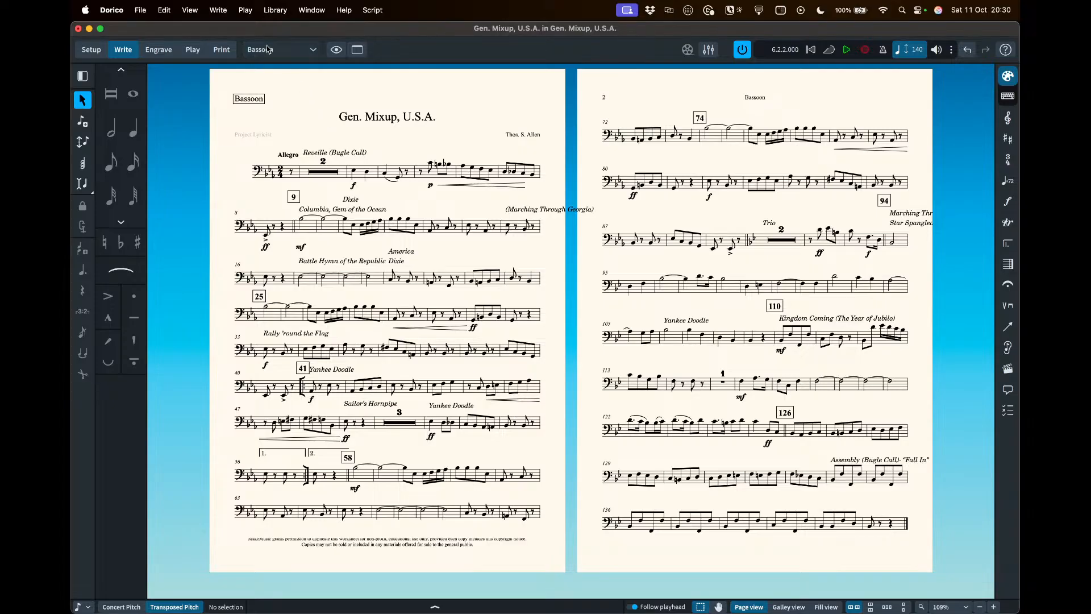
left_click(267, 65)
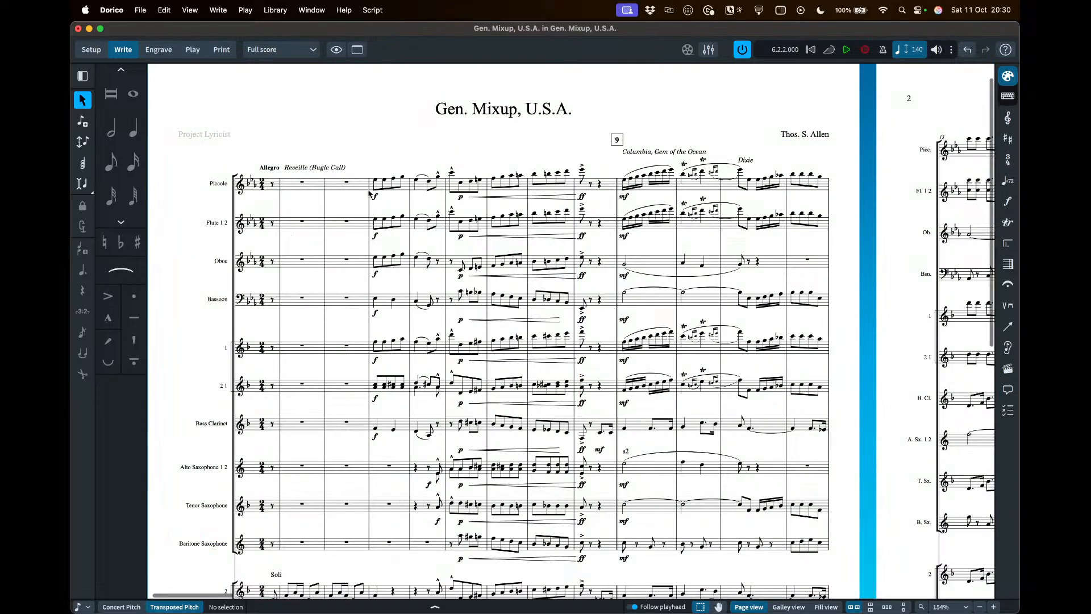
Select the "Reveille (Bugle Call)" text, review the small italics settings in Paragraph Styles, and leave them unaltered
left_click(328, 168)
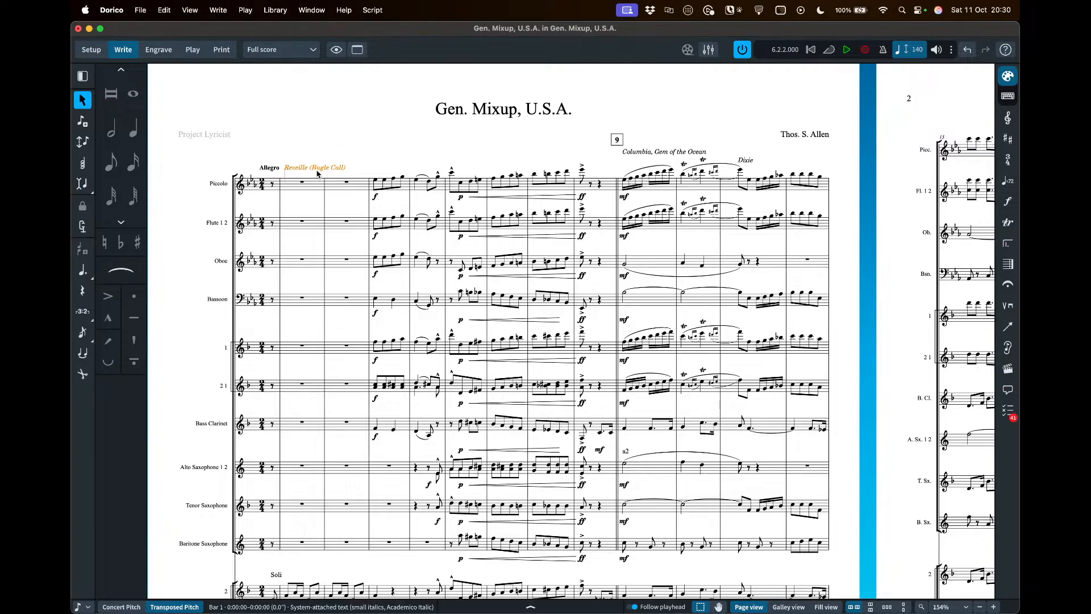
left_click(275, 11)
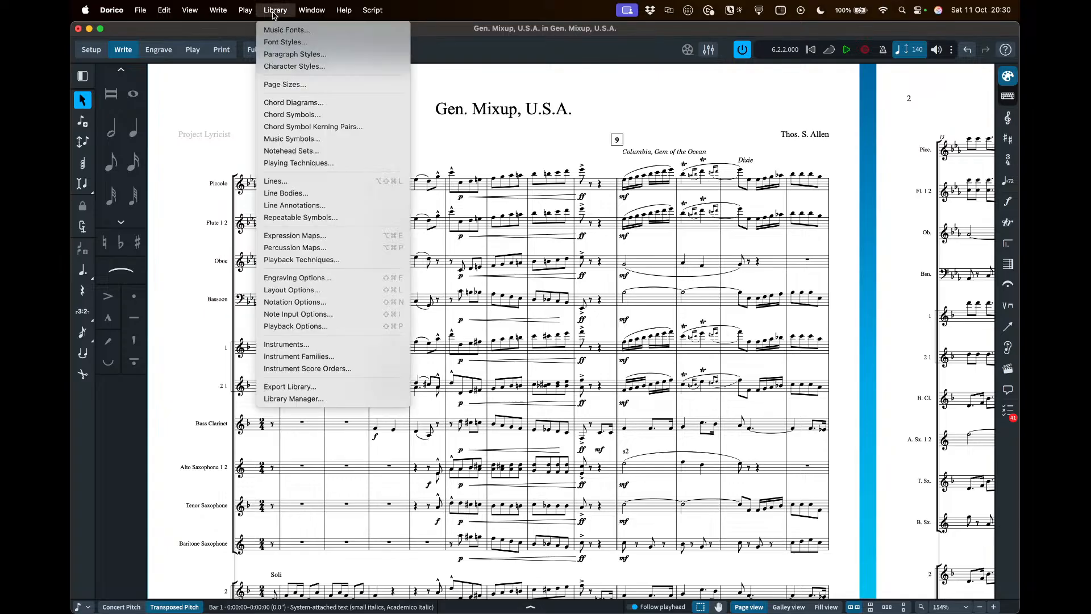
left_click(285, 59)
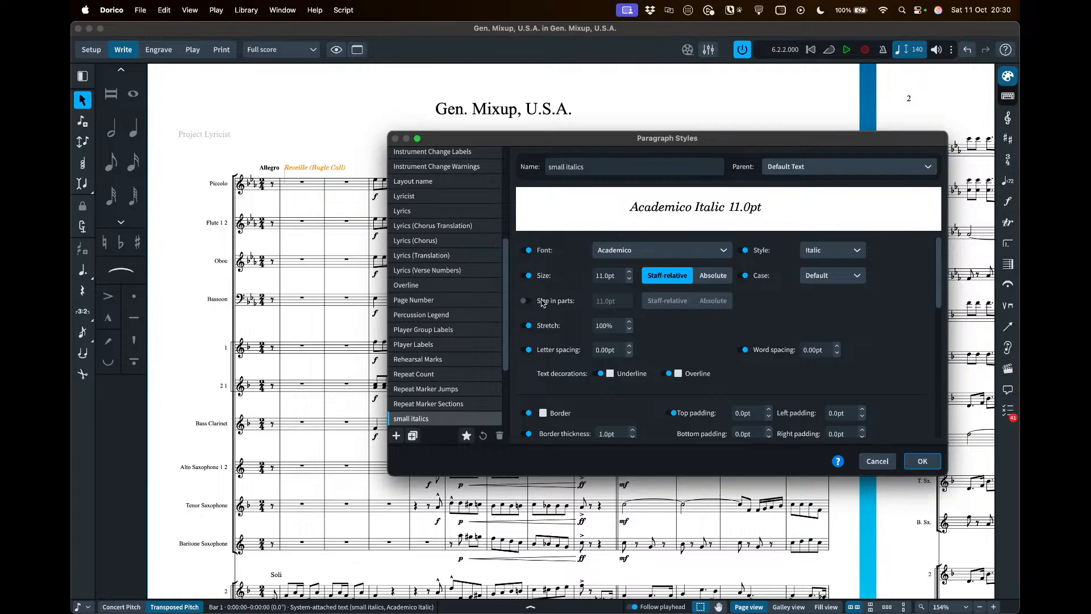
left_click(873, 459)
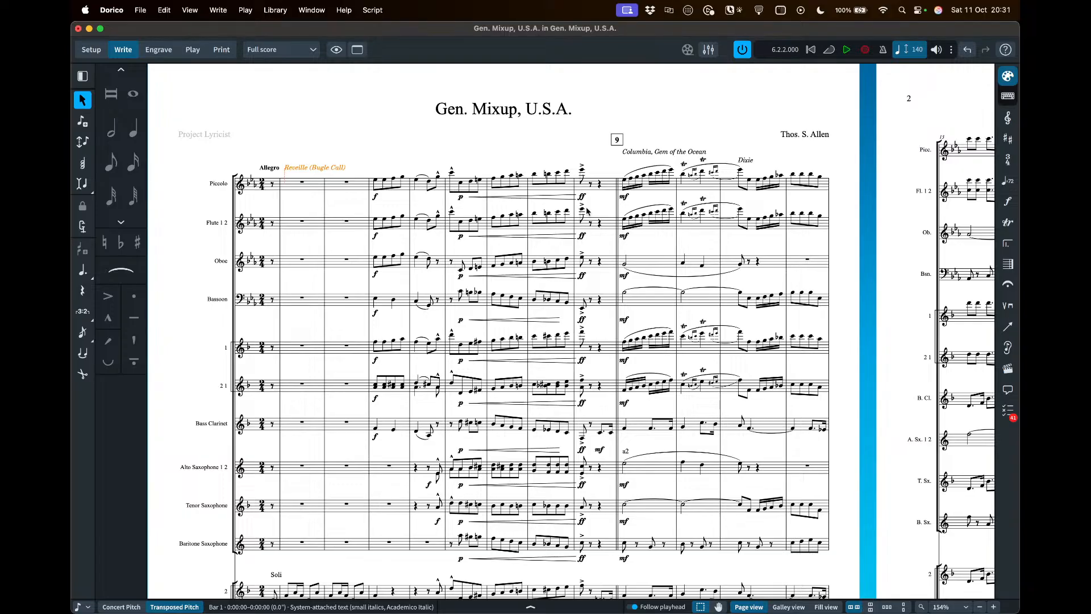
Extend the "Reveille (Bugle Call)" selection with Select More and check the selected tune titles on pages 1 and 2
scroll(588, 212, "right", 5)
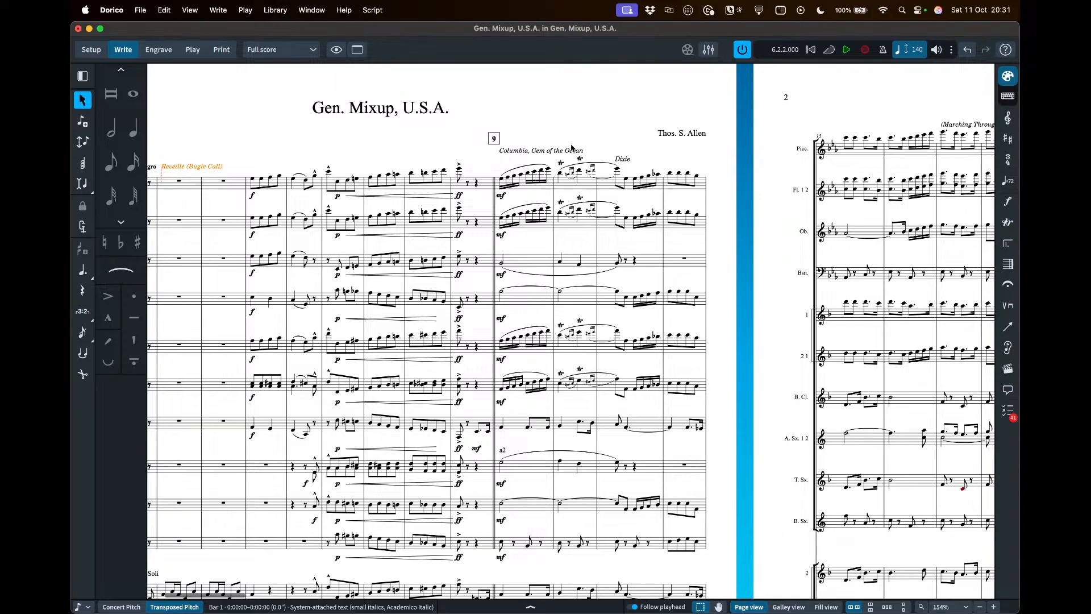
scroll(612, 146, "left", 6)
scroll(612, 146, "left", 1)
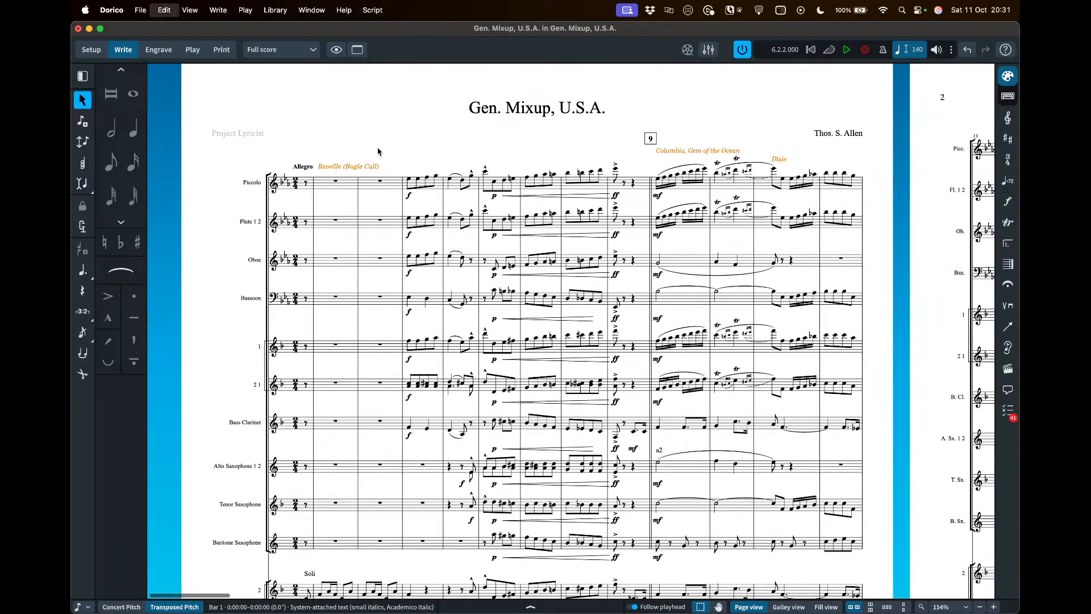
scroll(377, 151, "right", 10)
scroll(519, 148, "right", 1)
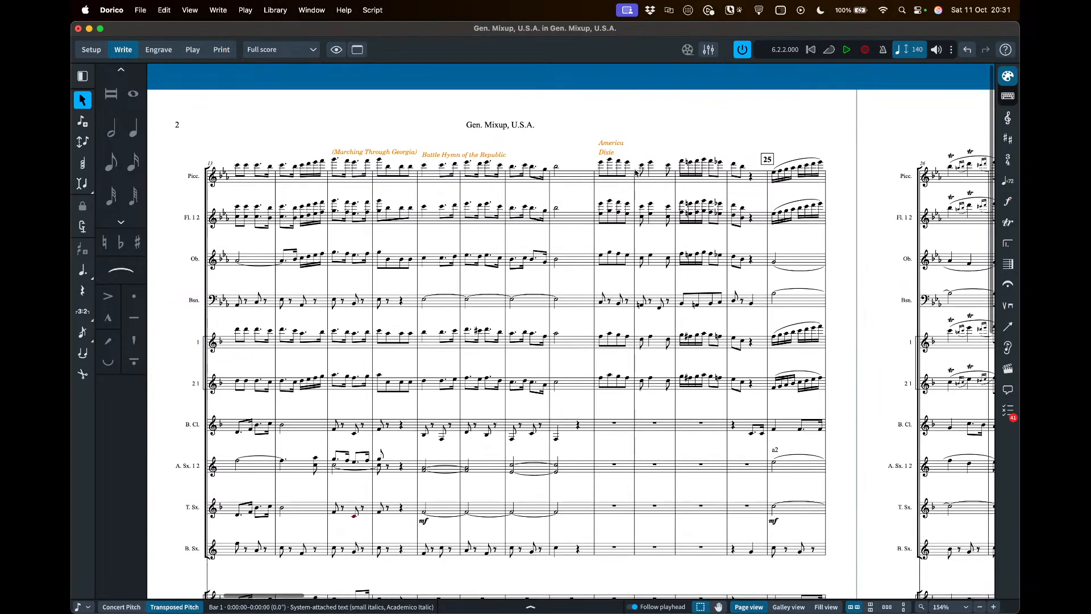
Look through the staves from page 2 onward for other text items and select the "a2" above the alto saxophones at bar 52
scroll(565, 383, "down", 8)
scroll(565, 382, "down", 6)
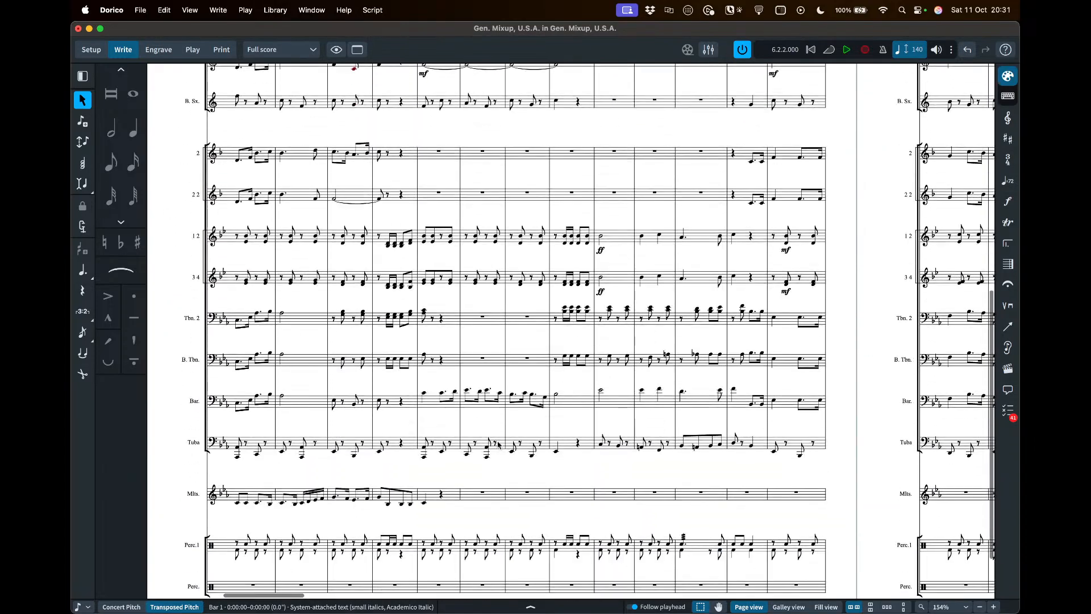
scroll(706, 402, "right", 5)
scroll(726, 376, "right", 7)
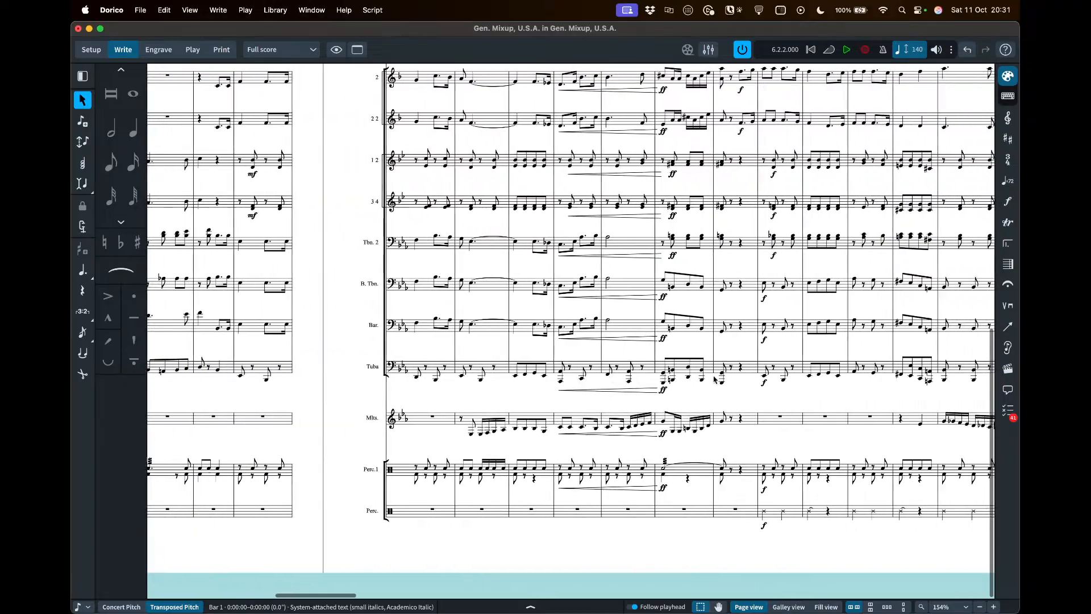
scroll(630, 316, "up", 3)
scroll(629, 316, "right", 10)
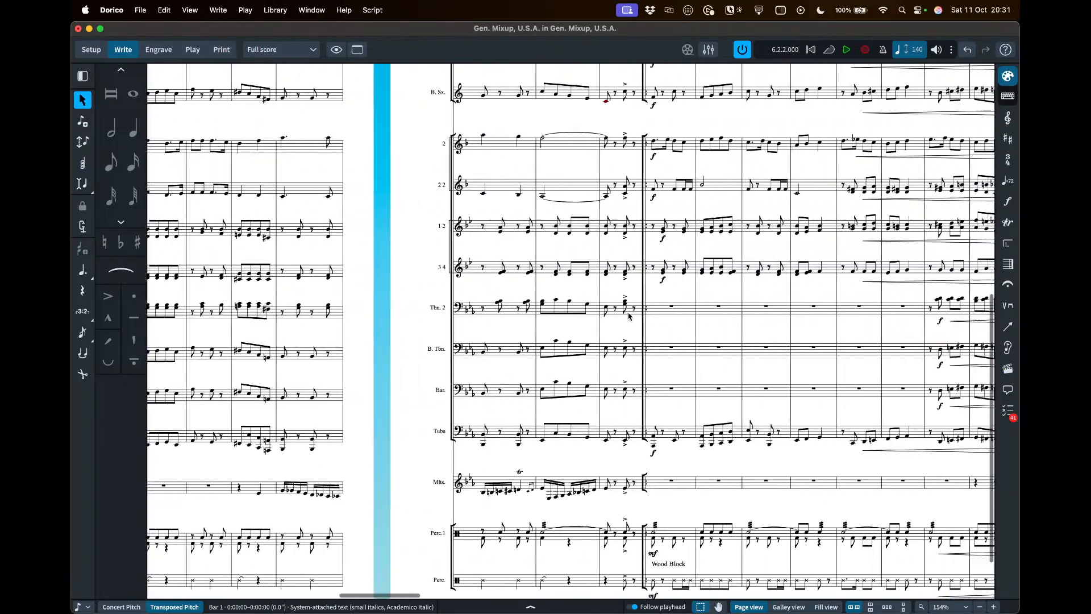
scroll(648, 266, "up", 8)
scroll(648, 266, "right", 10)
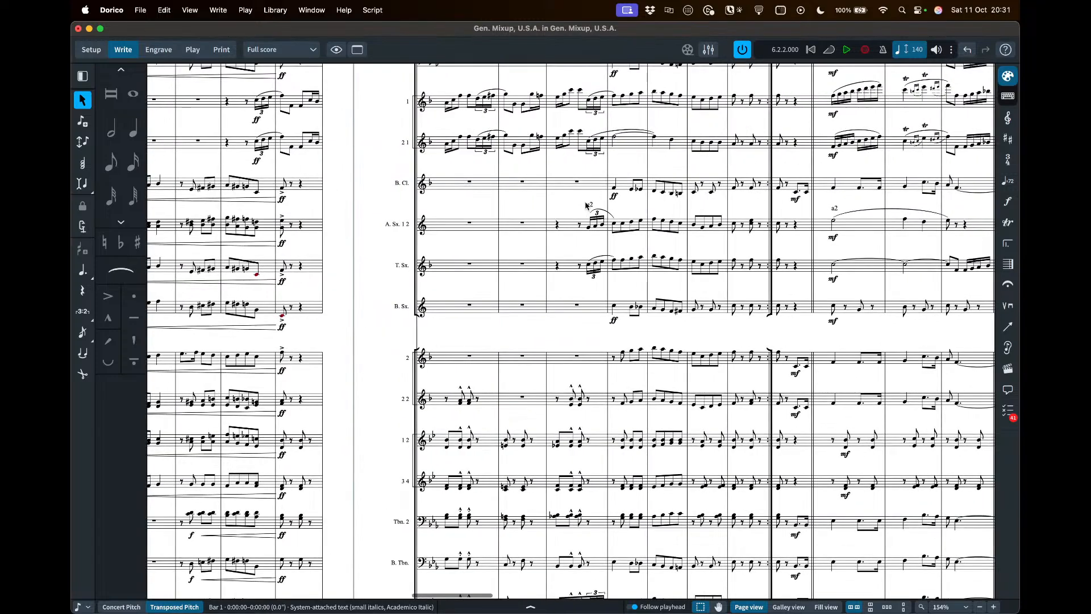
left_click(587, 206)
scroll(587, 214, "up", 2)
scroll(588, 214, "up", 7)
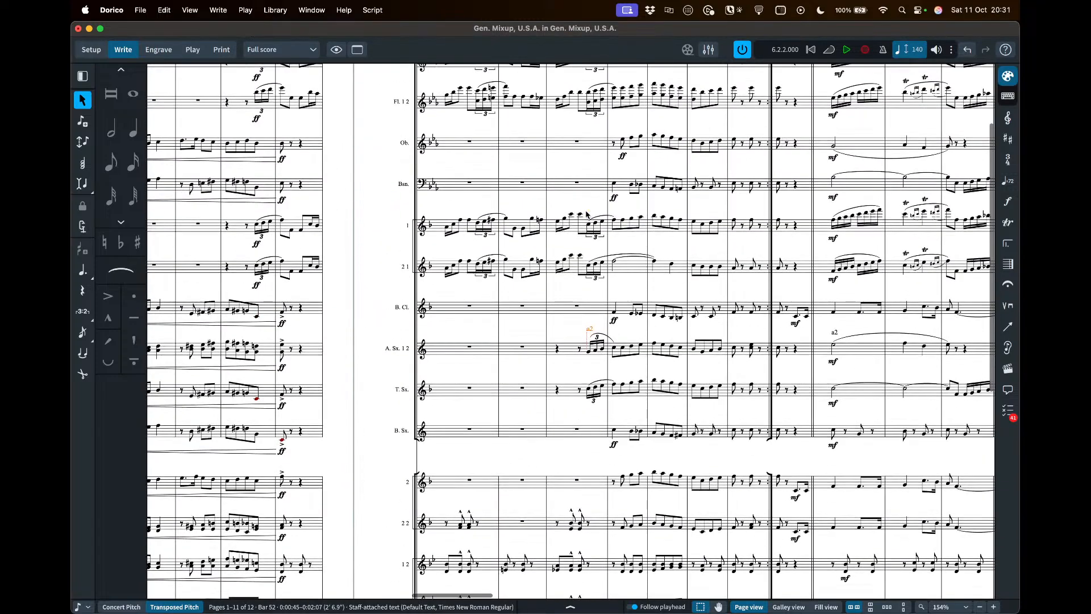
Look through the saxophone, brass and percussion staves around bar 52, and compare them with the staves on page 1
scroll(588, 216, "down", 7)
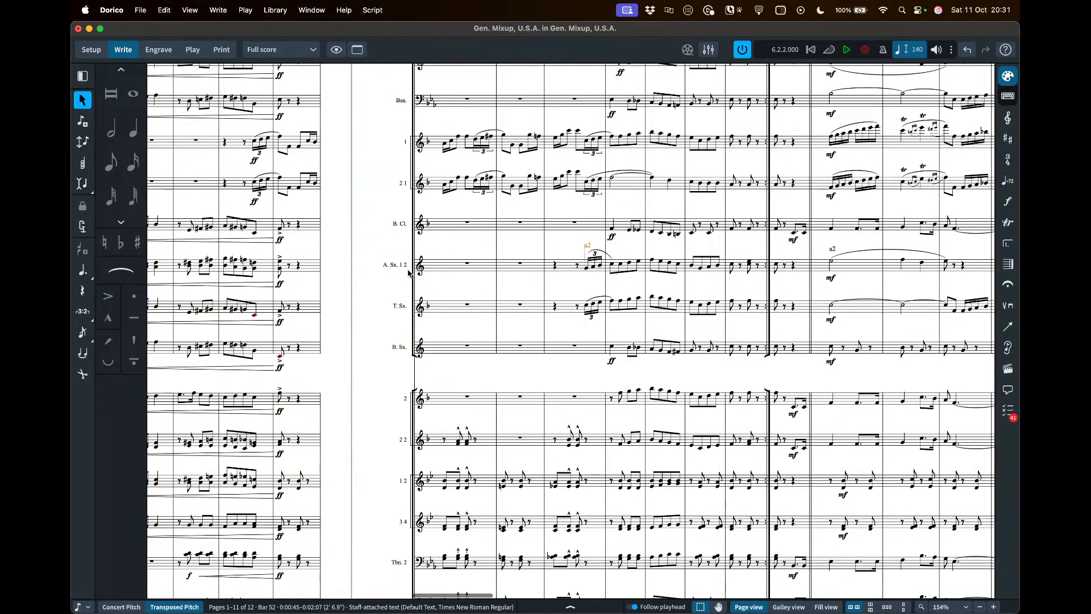
scroll(734, 271, "right", 3)
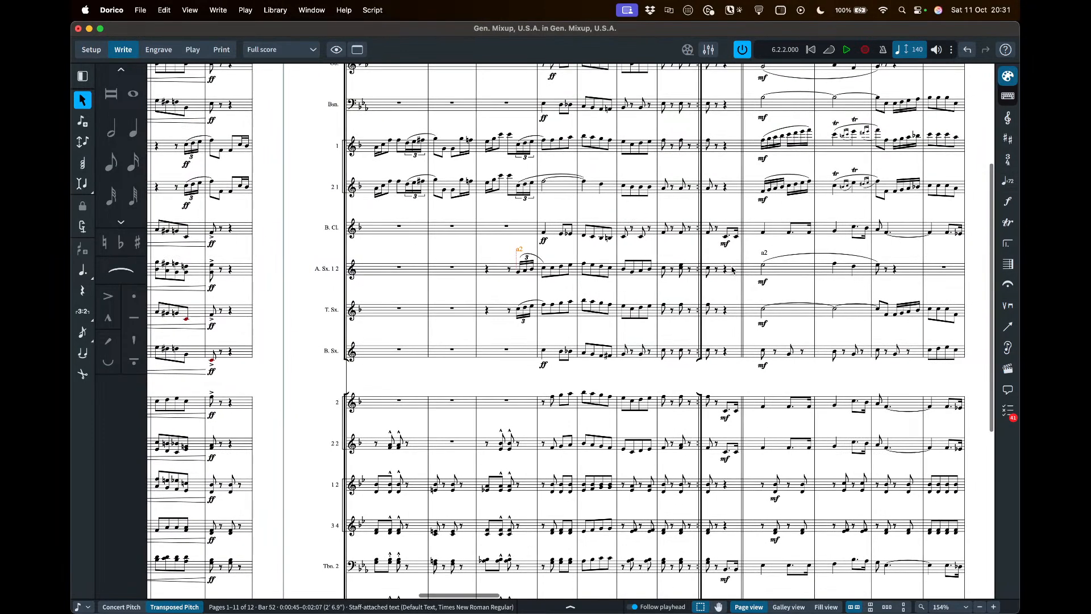
scroll(733, 271, "right", 2)
scroll(739, 278, "down", 8)
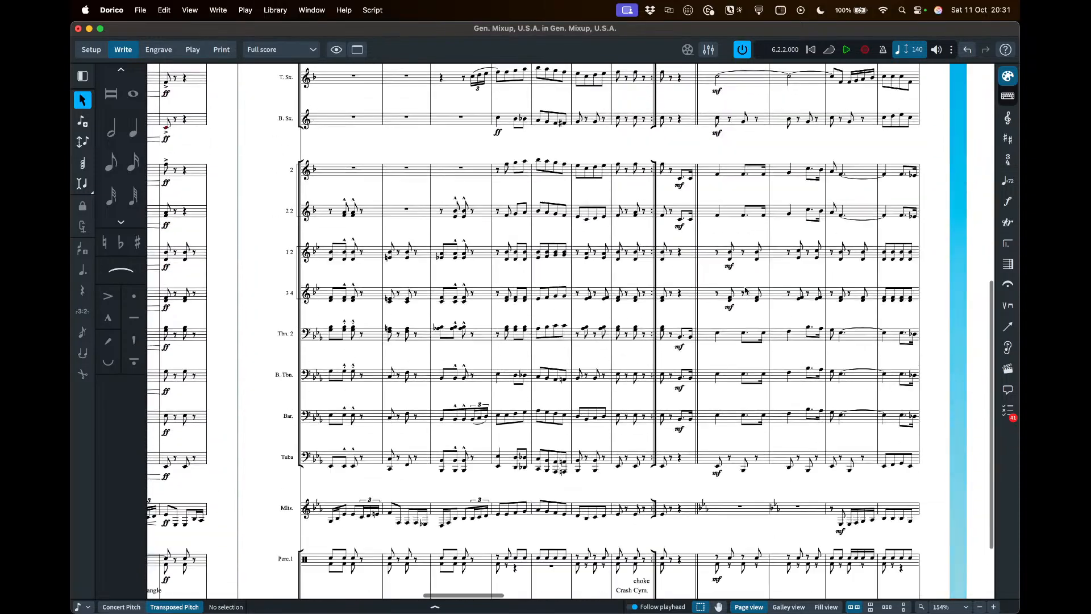
scroll(746, 290, "down", 2)
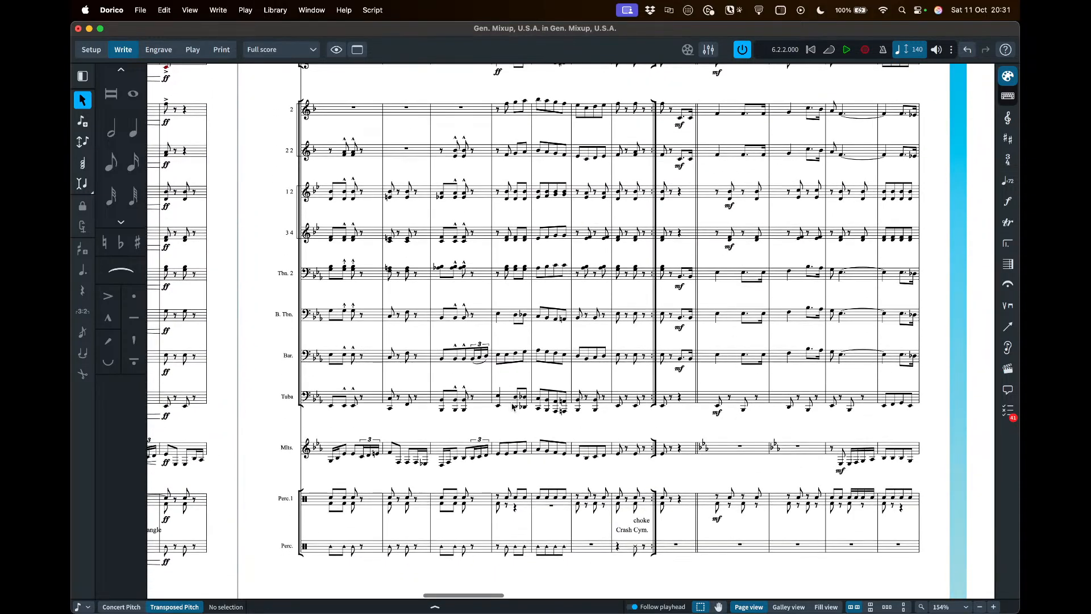
scroll(529, 399, "left", 15)
scroll(528, 399, "down", 1)
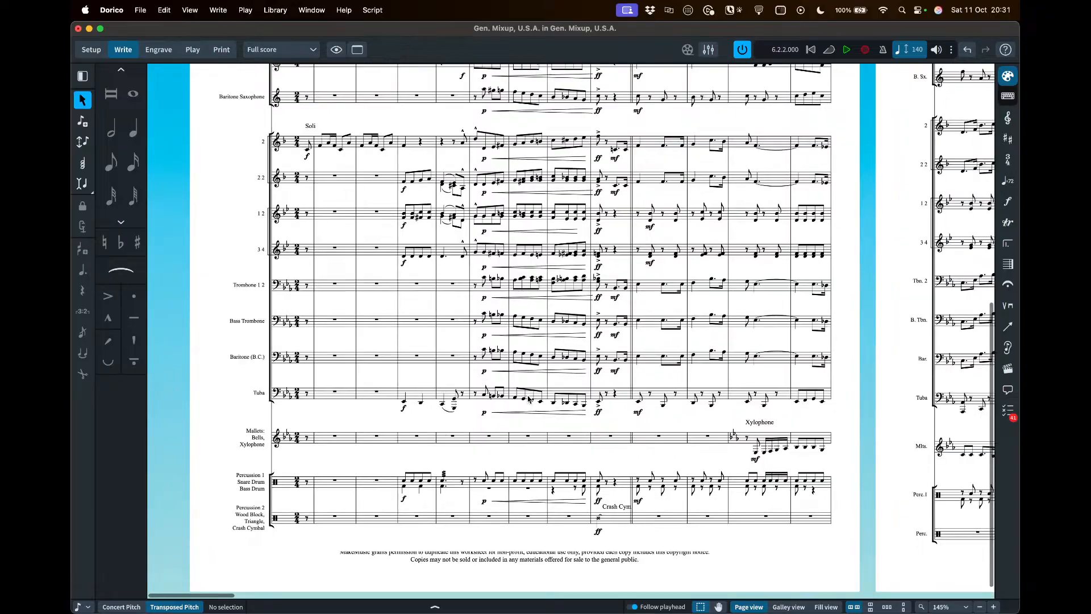
scroll(529, 399, "down", 3)
scroll(352, 226, "up", 10)
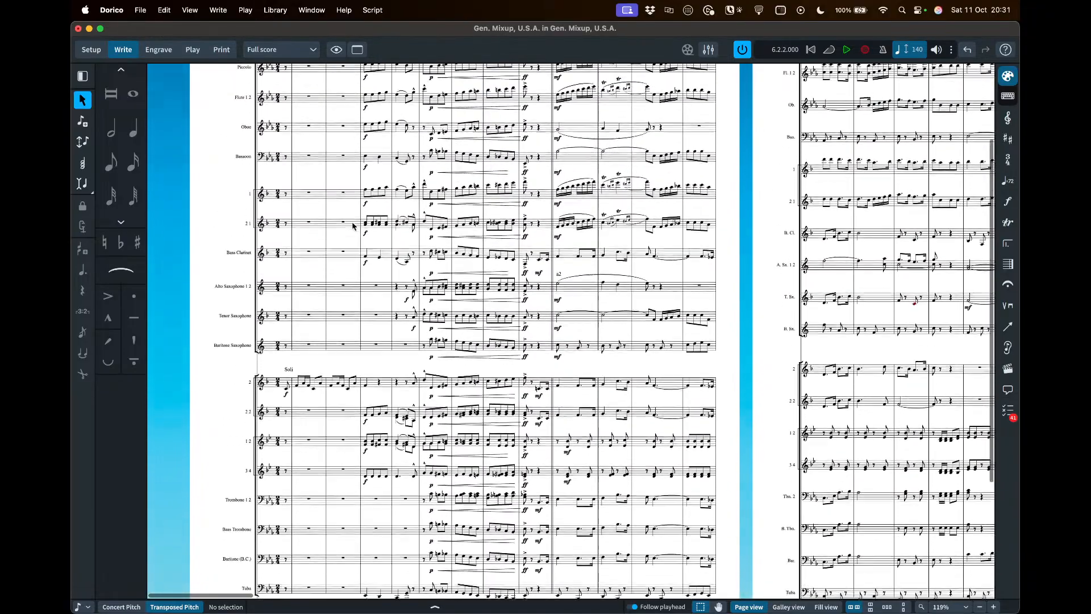
scroll(352, 225, "up", 1)
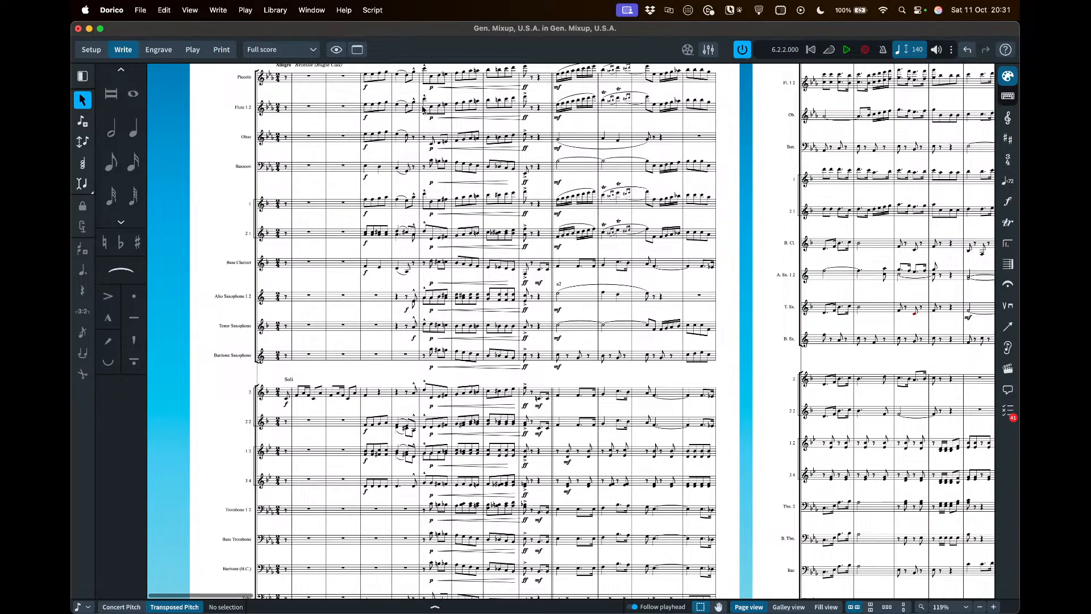
Review the list of available layouts, stay in the Full score, and examine page 1 from the tune titles to the percussion staves
left_click(282, 49)
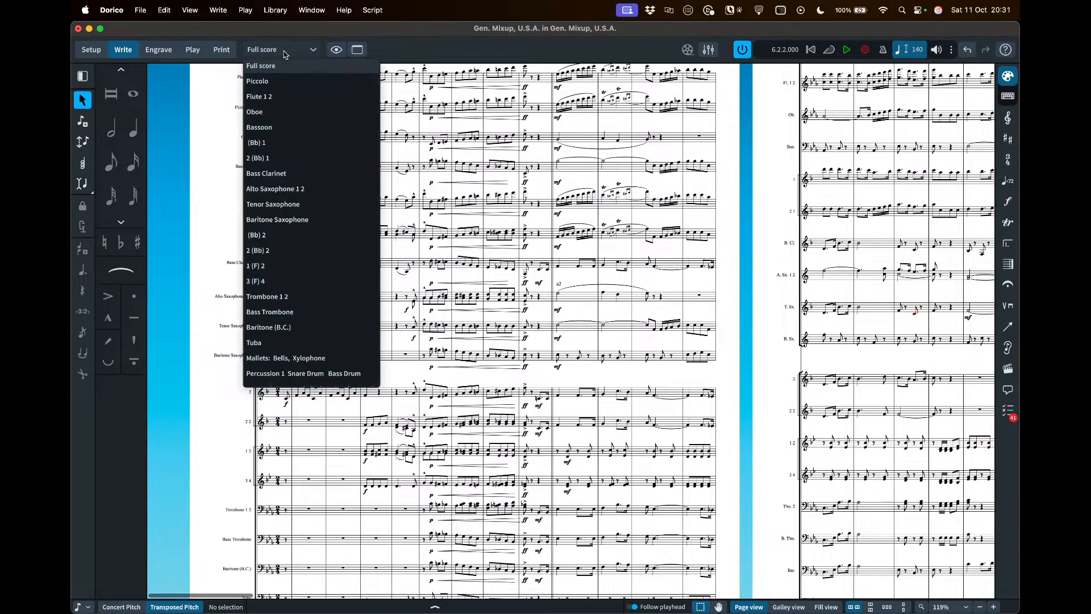
left_click(401, 183)
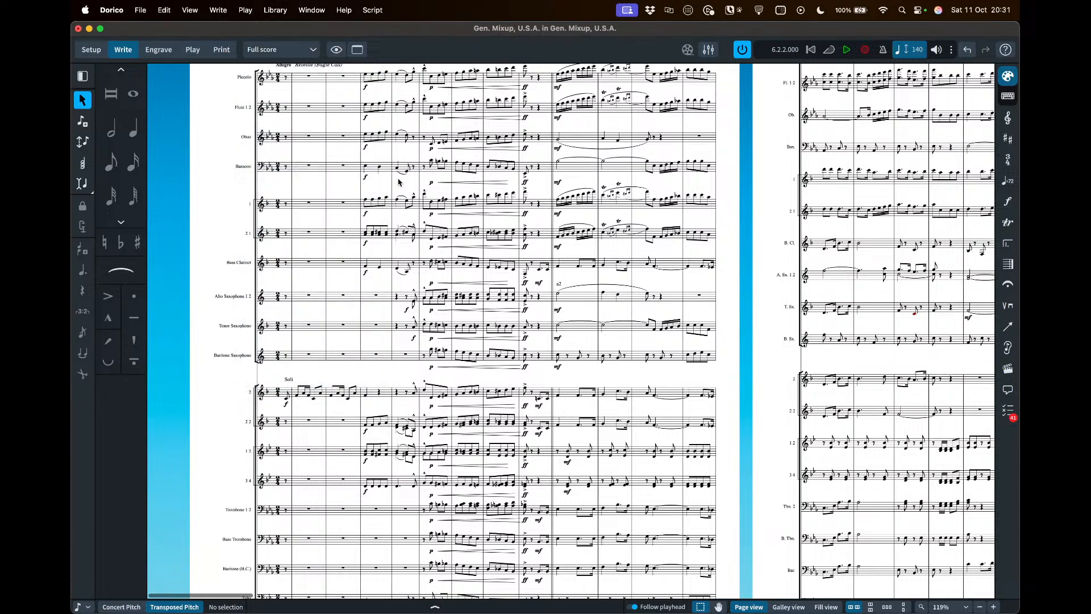
scroll(400, 183, "up", 2)
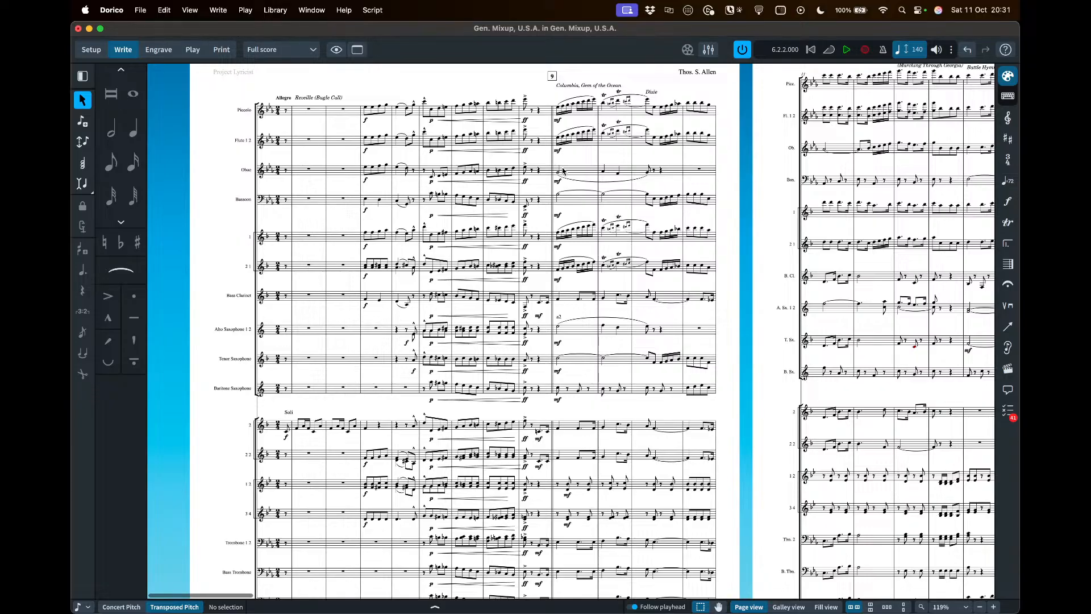
scroll(557, 247, "down", 5)
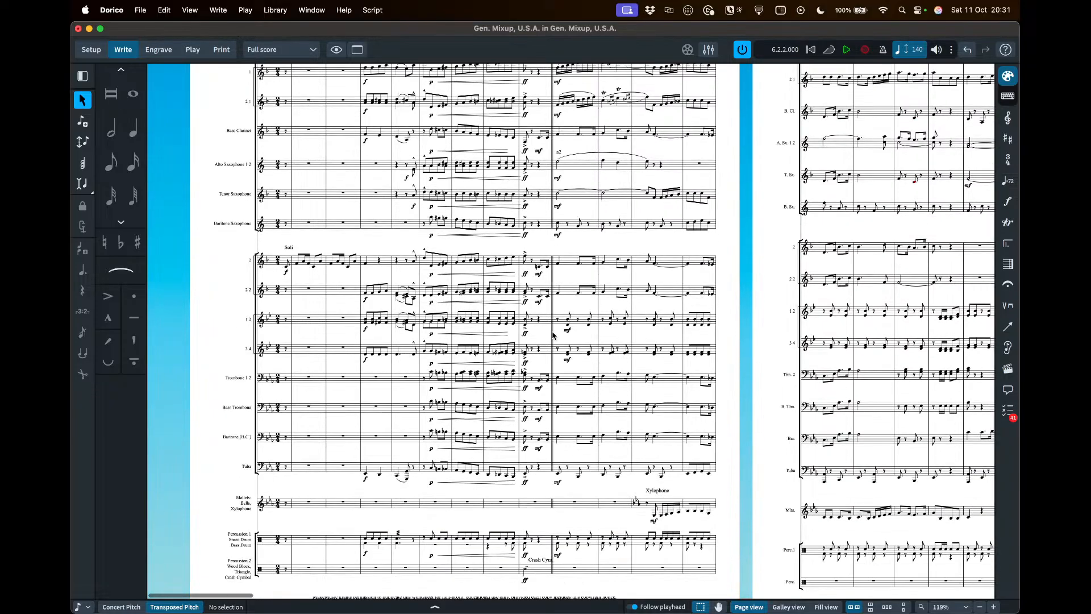
scroll(541, 370, "down", 2)
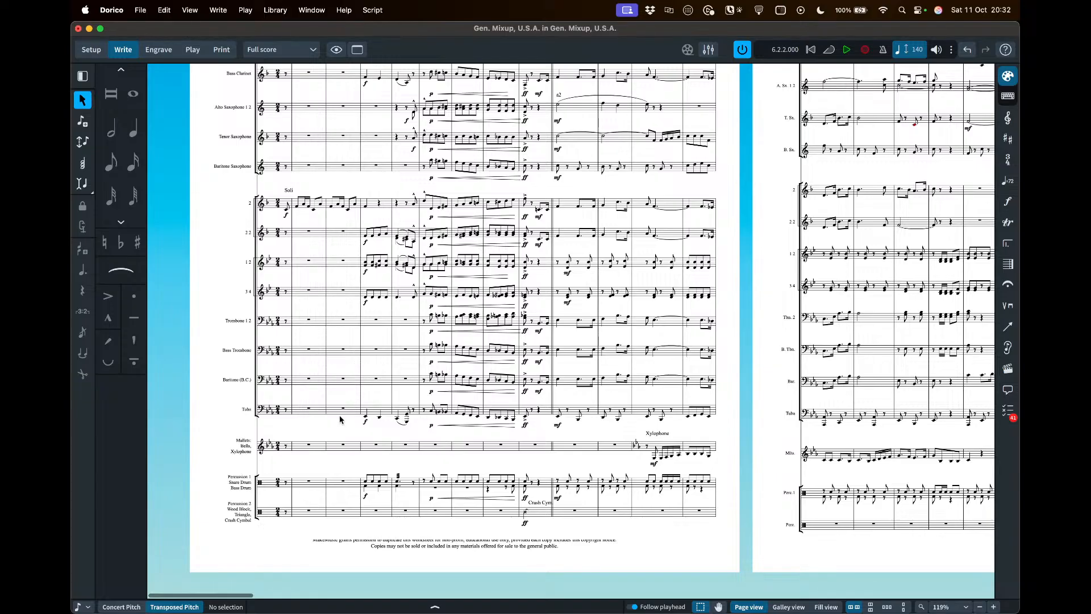
scroll(339, 419, "up", 5)
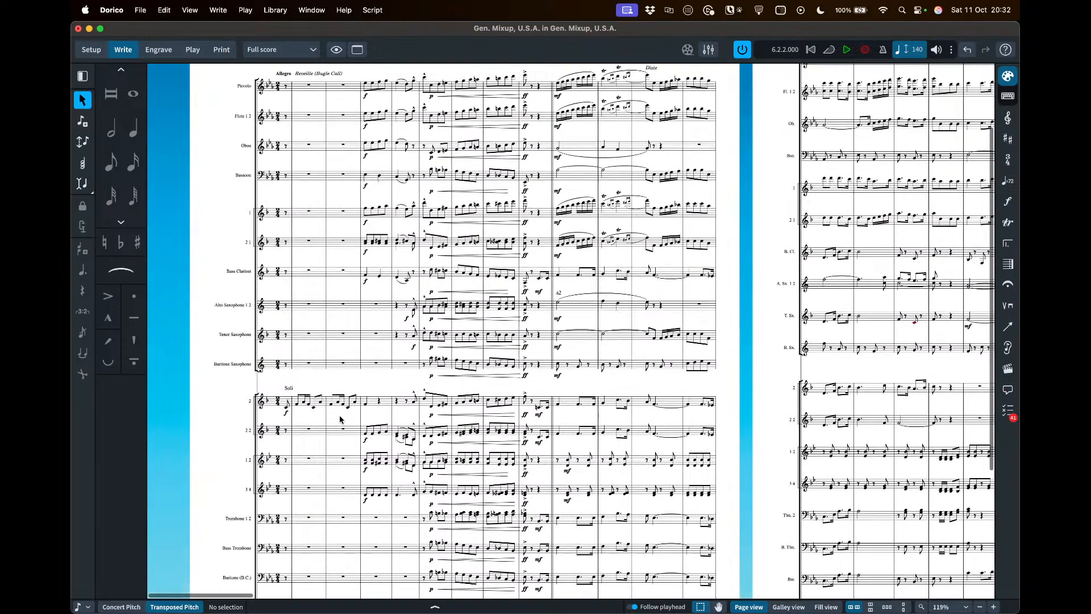
scroll(344, 420, "up", 2)
scroll(348, 421, "down", 2)
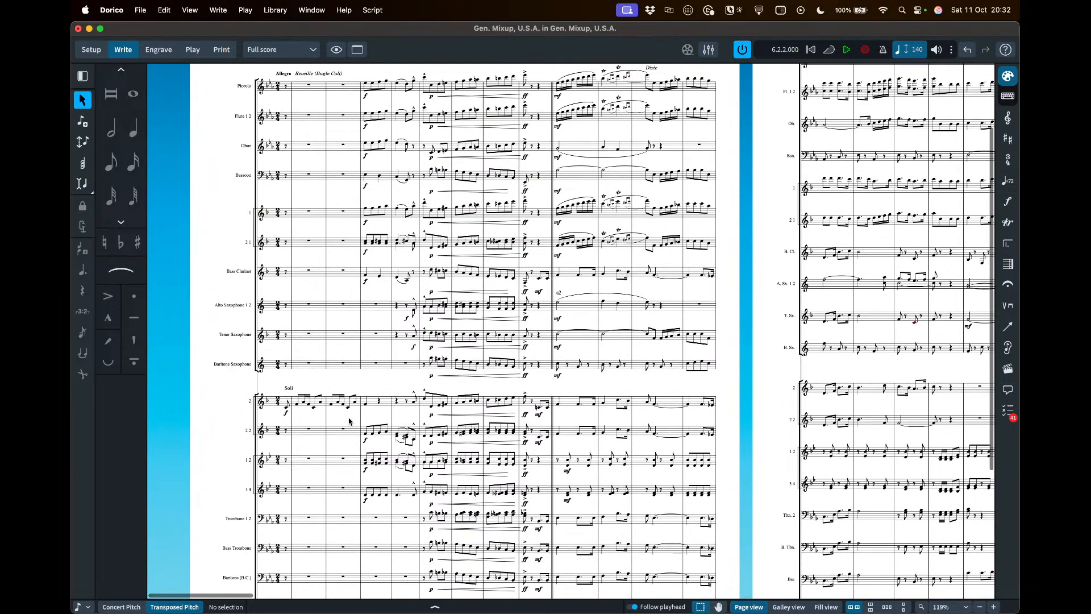
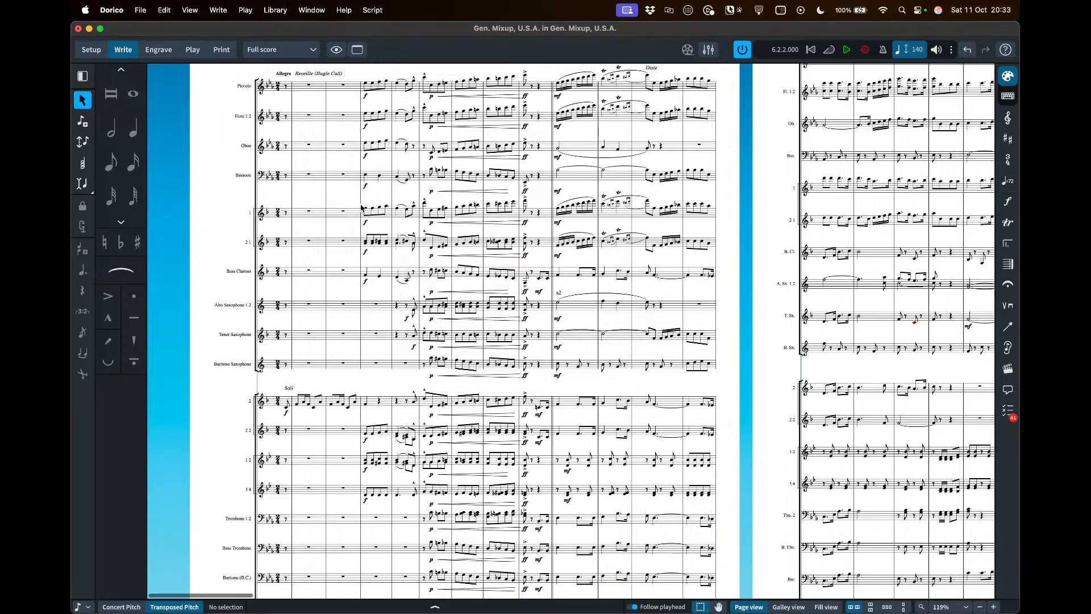
Switch to the open Eine Kleine Nachtmusik project and bring the start of its full score into view
scroll(315, 229, "up", 3)
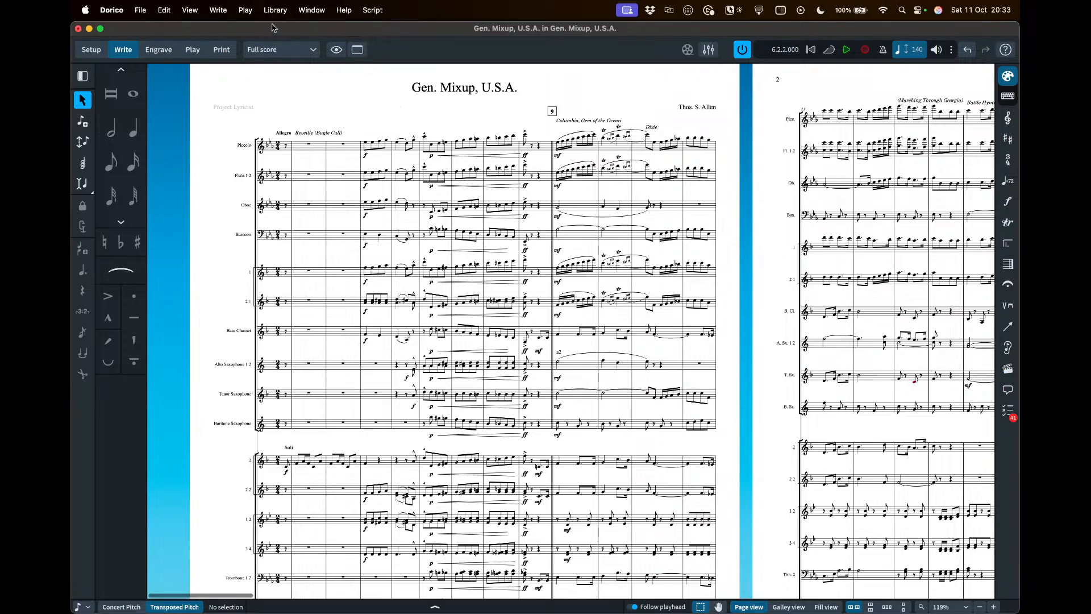
left_click(311, 9)
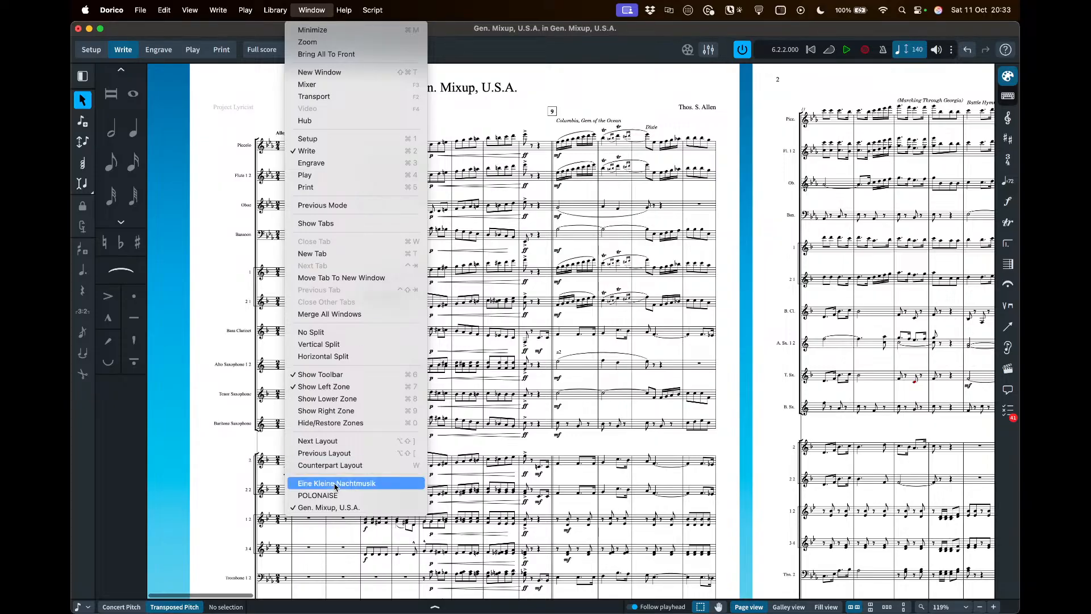
key("Escape")
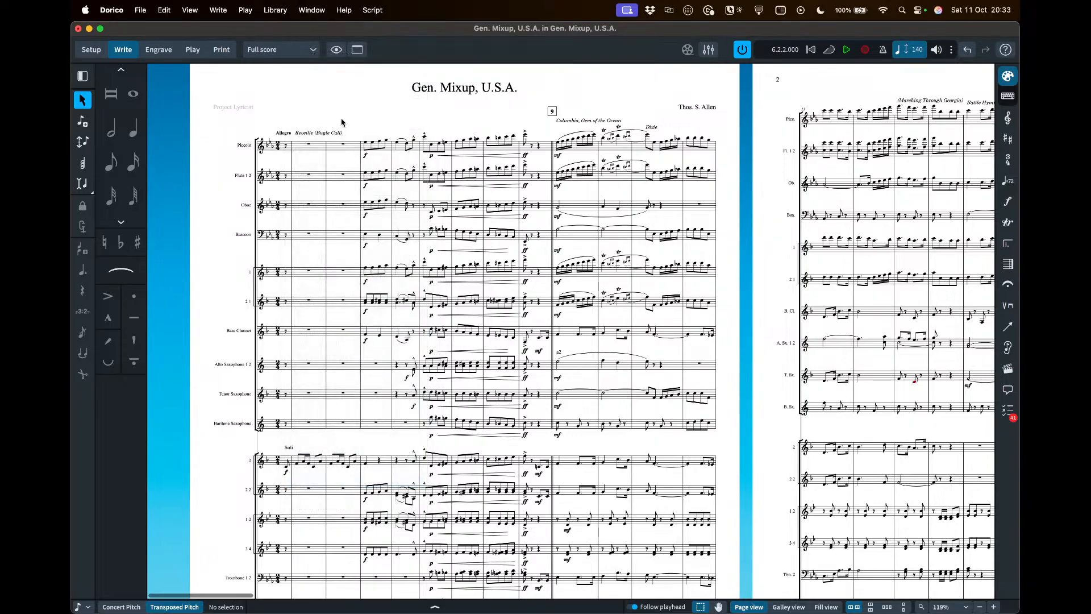
scroll(343, 122, "left", 8)
scroll(343, 149, "down", 1)
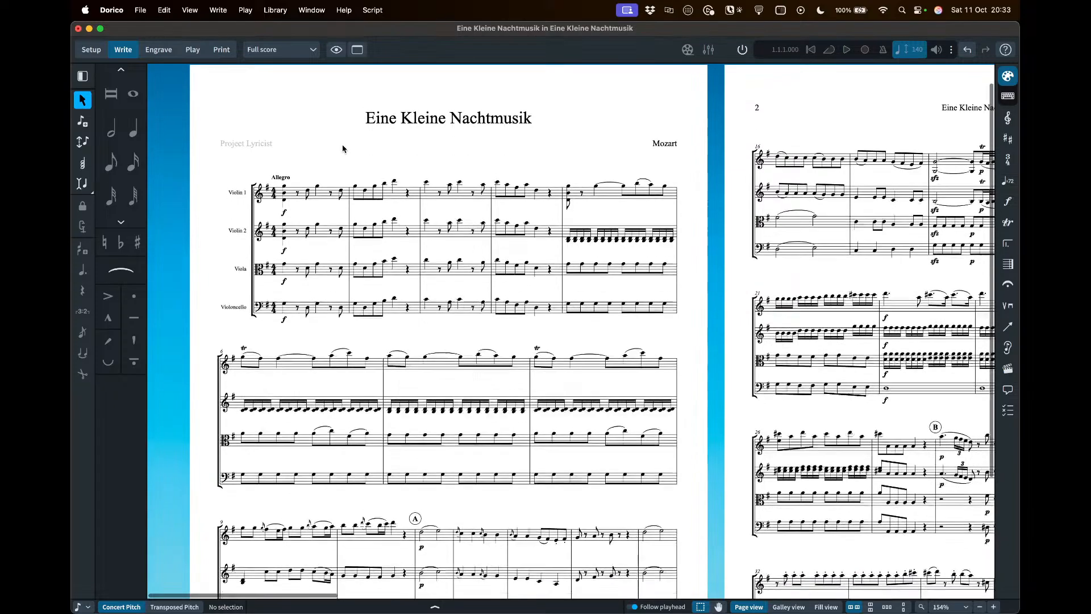
scroll(342, 149, "down", 1)
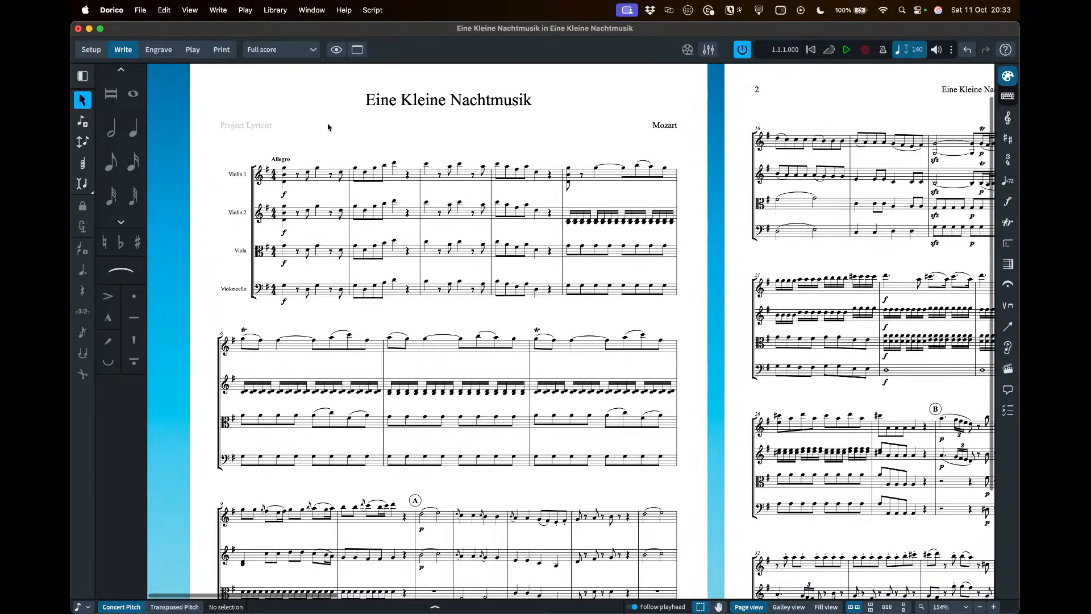
scroll(327, 128, "up", 2)
scroll(327, 126, "up", 1)
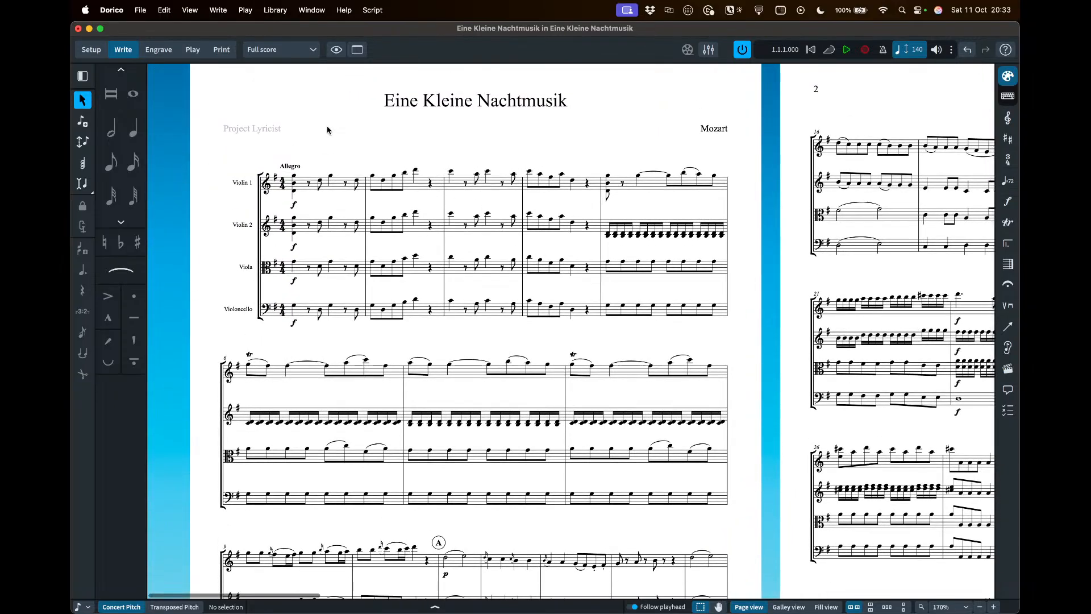
Go to Setup mode and collapse the Violoncello and Violin 1 player cards
left_click(88, 50)
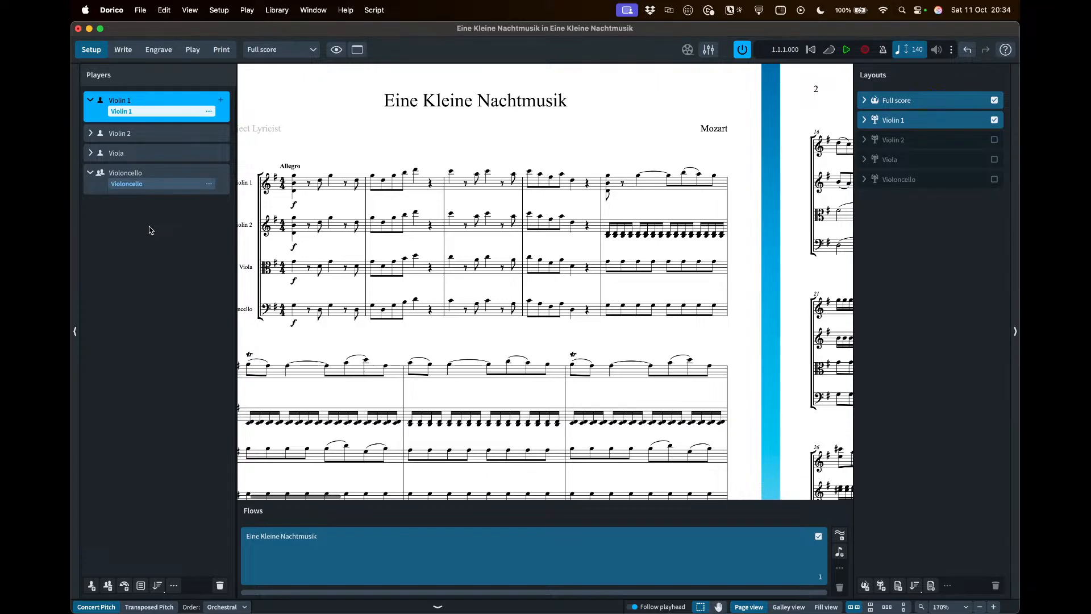
left_click(91, 175)
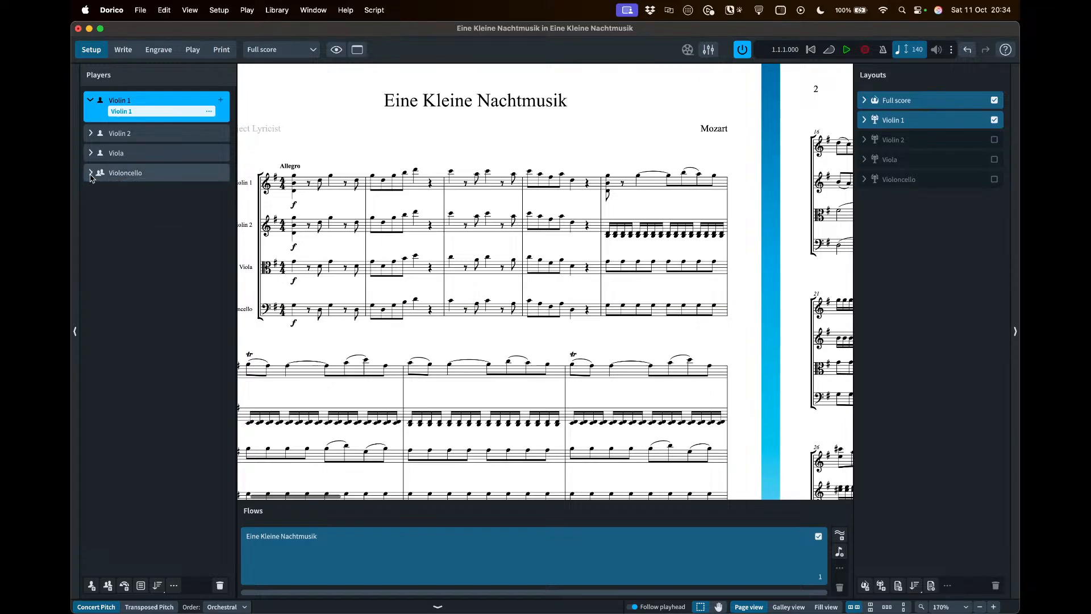
left_click(90, 100)
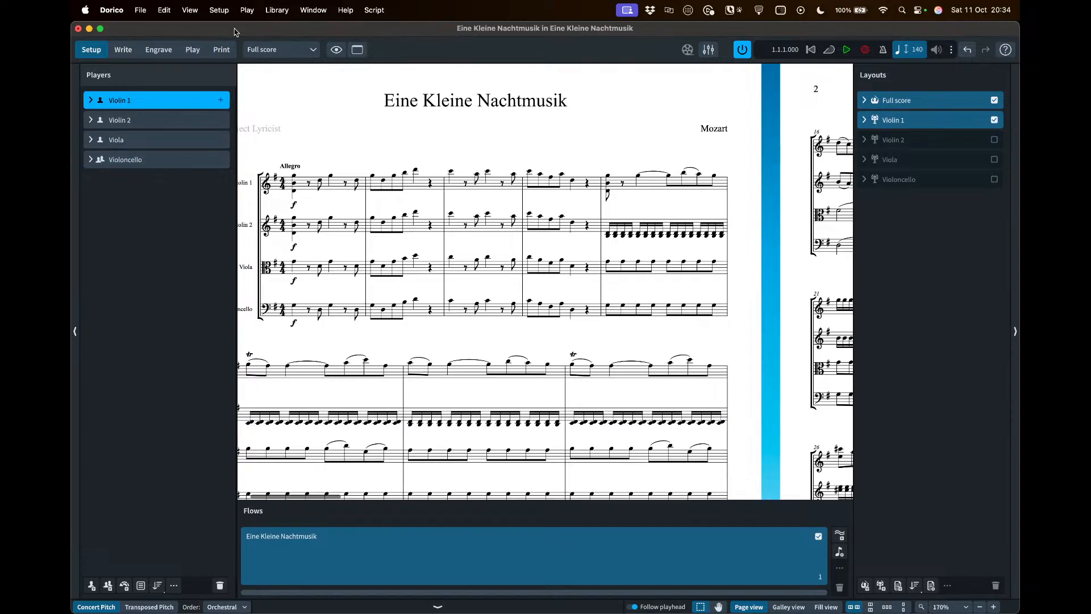
Open the Apply Playback Template dialog, review the available templates, and close it without applying one
left_click(248, 10)
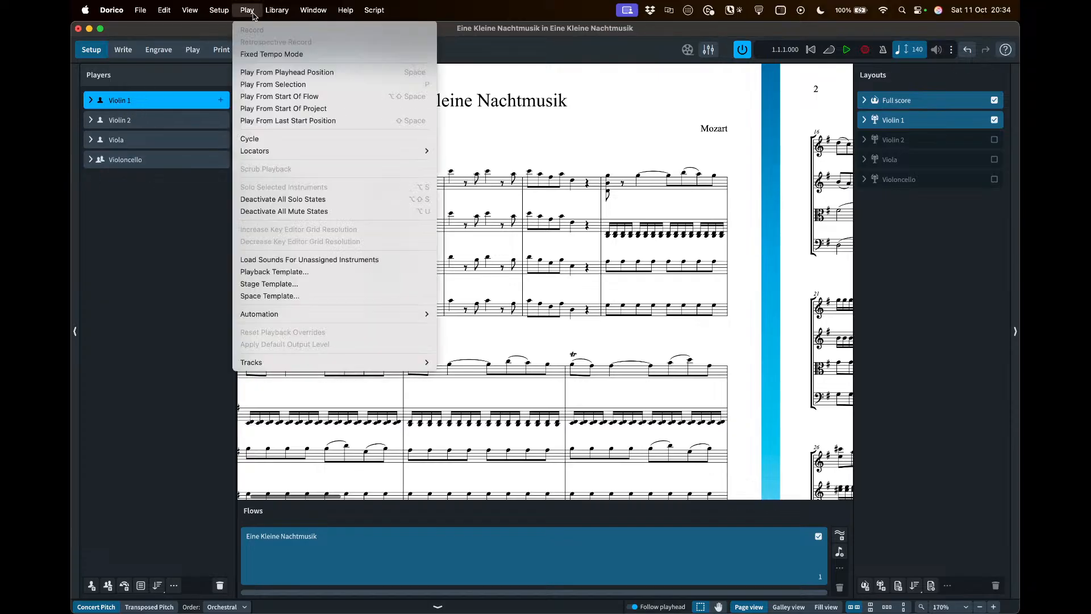
left_click(328, 271)
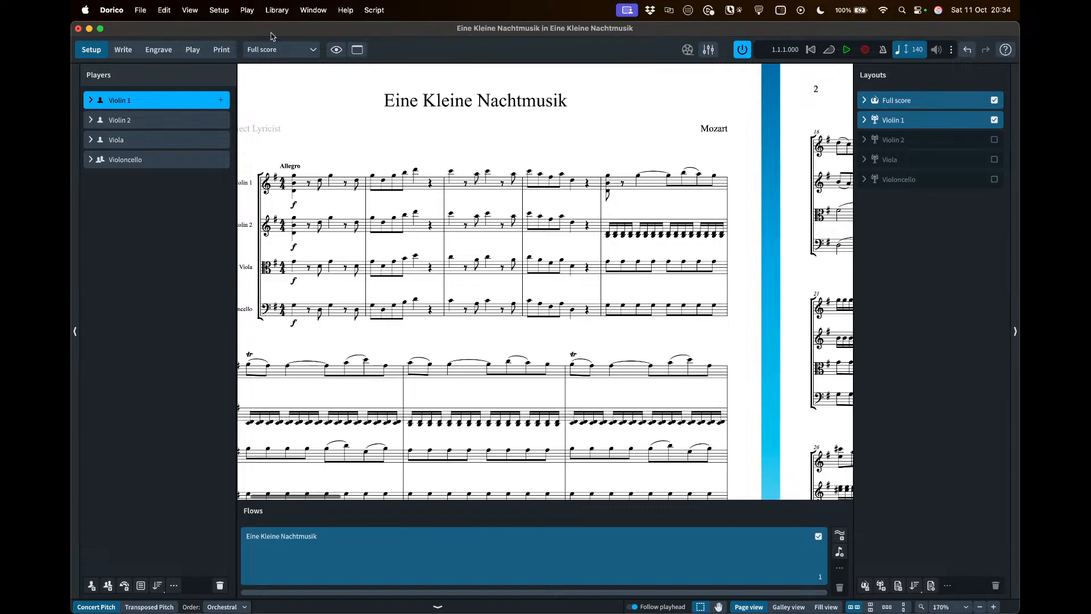
left_click(246, 10)
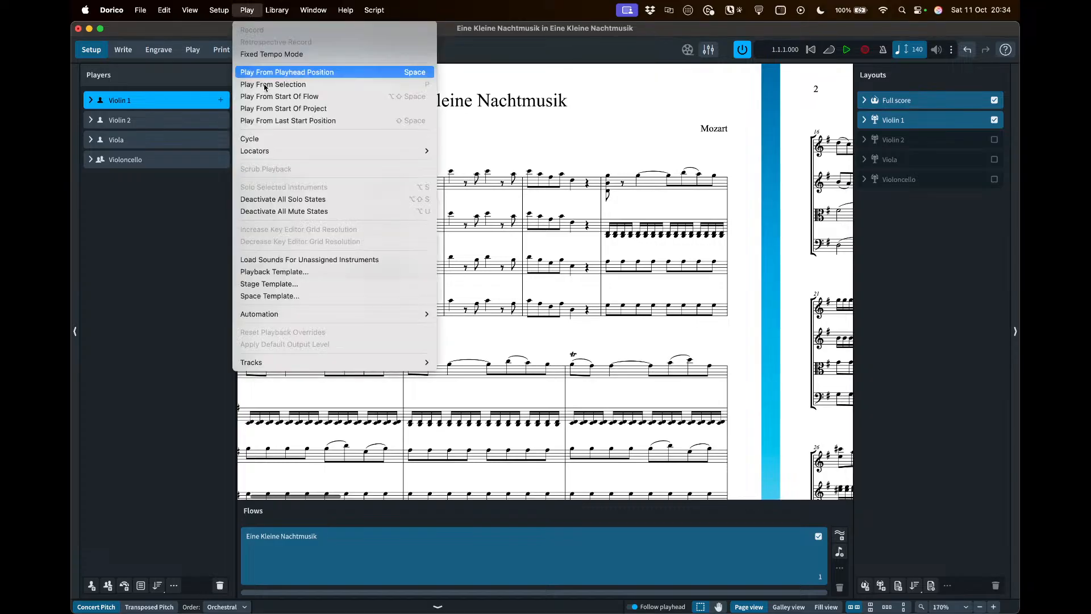
left_click(276, 273)
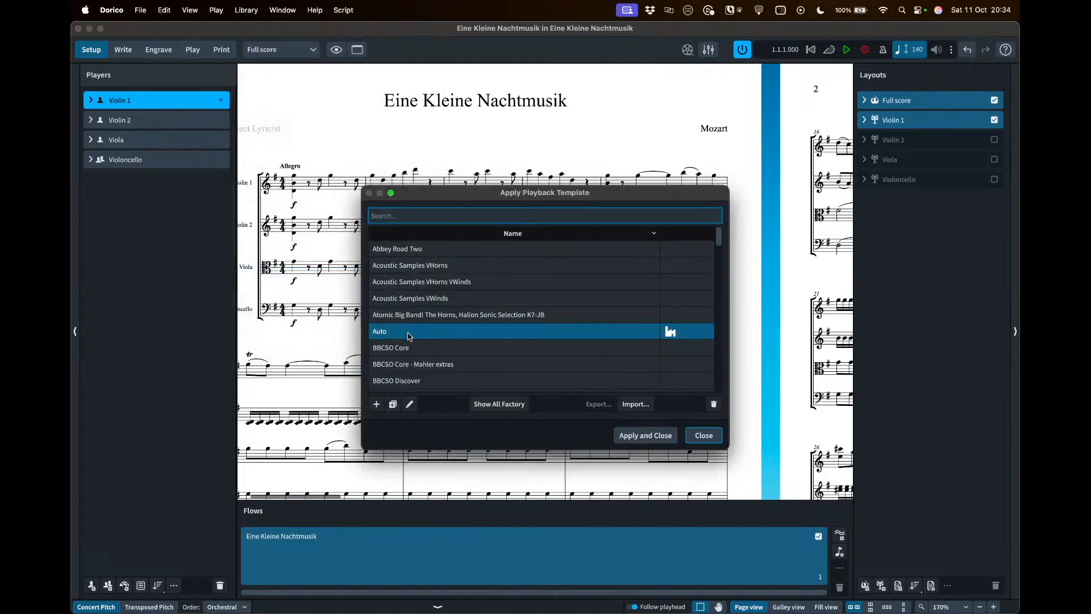
left_click(704, 434)
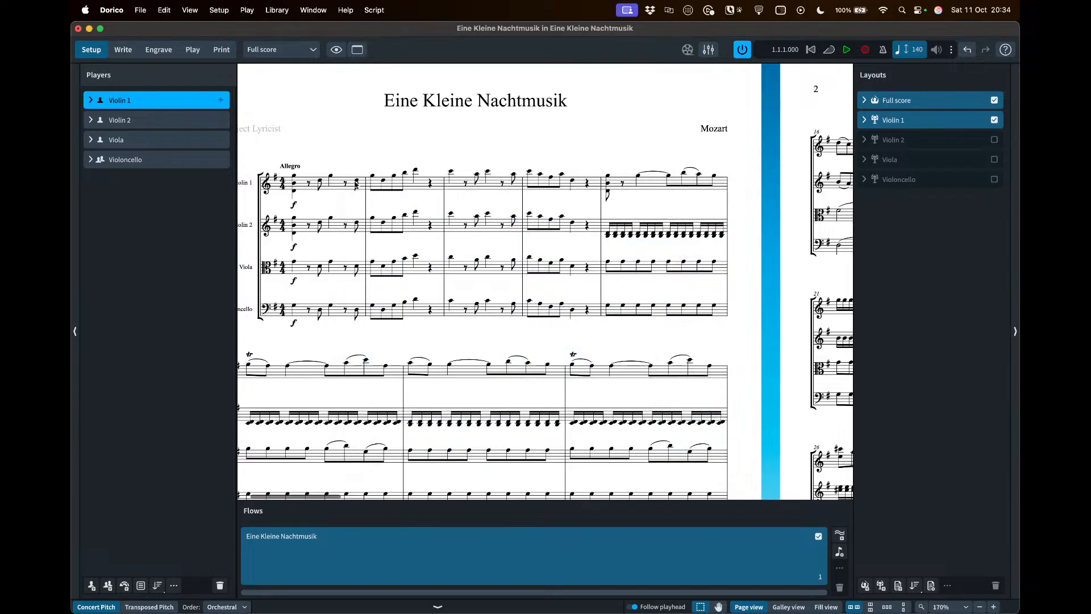
In Play mode, check the loaded VST instruments and inspect the routing and expression map of the Violin 1, Violin 2, Viola and Violoncello tracks
left_click(194, 50)
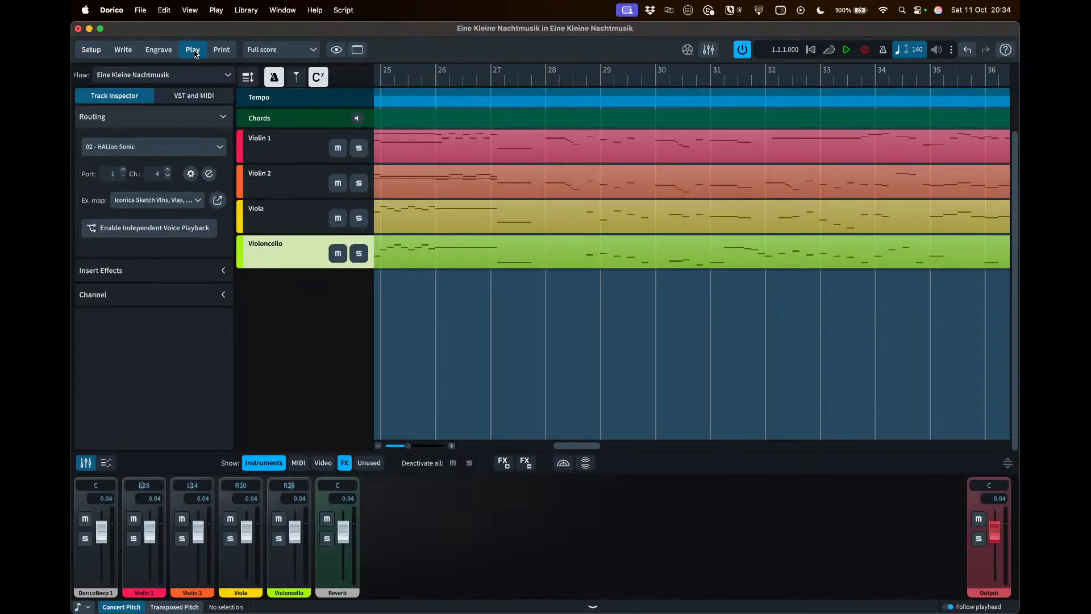
left_click(193, 96)
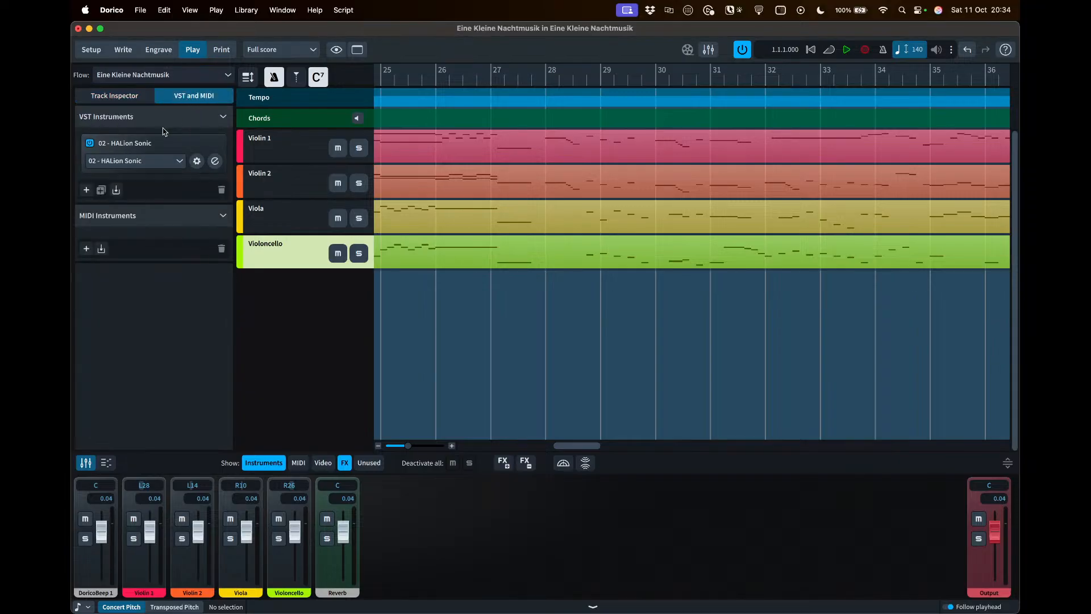
left_click(285, 157)
left_click(114, 98)
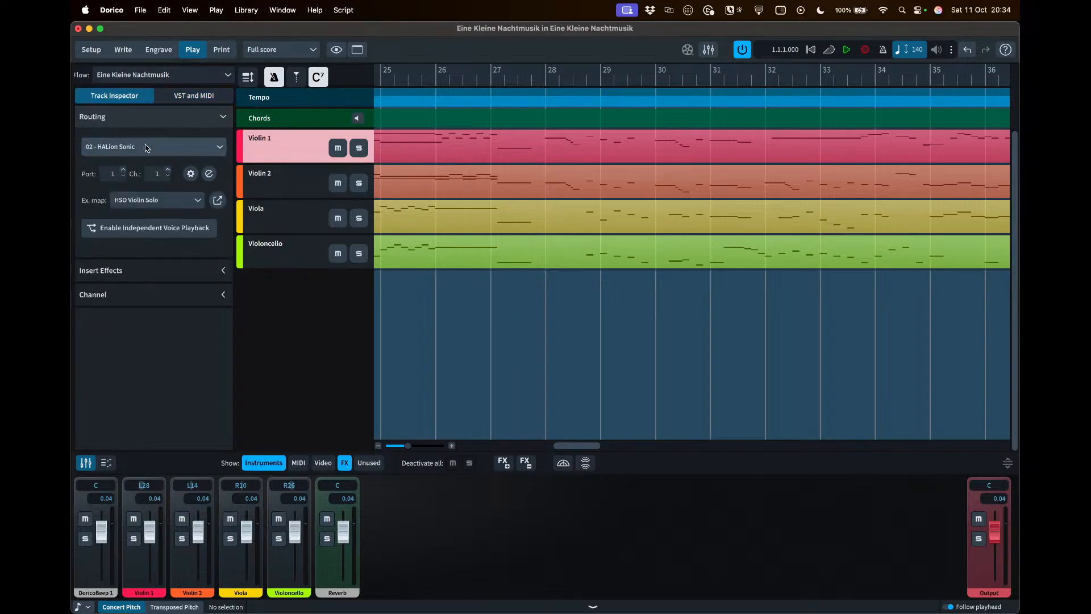
left_click(261, 176)
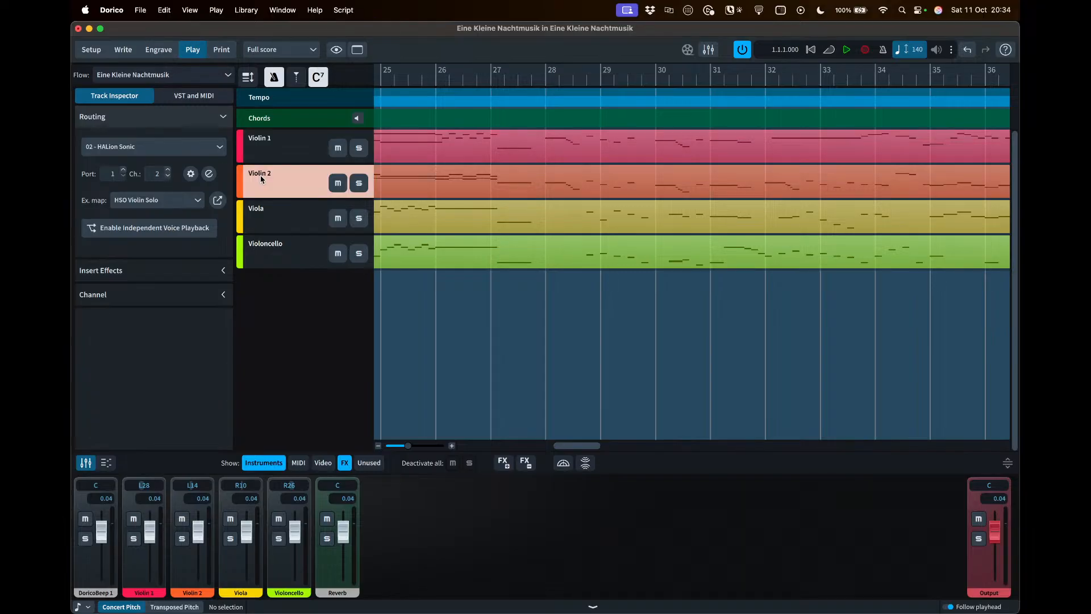
left_click(260, 212)
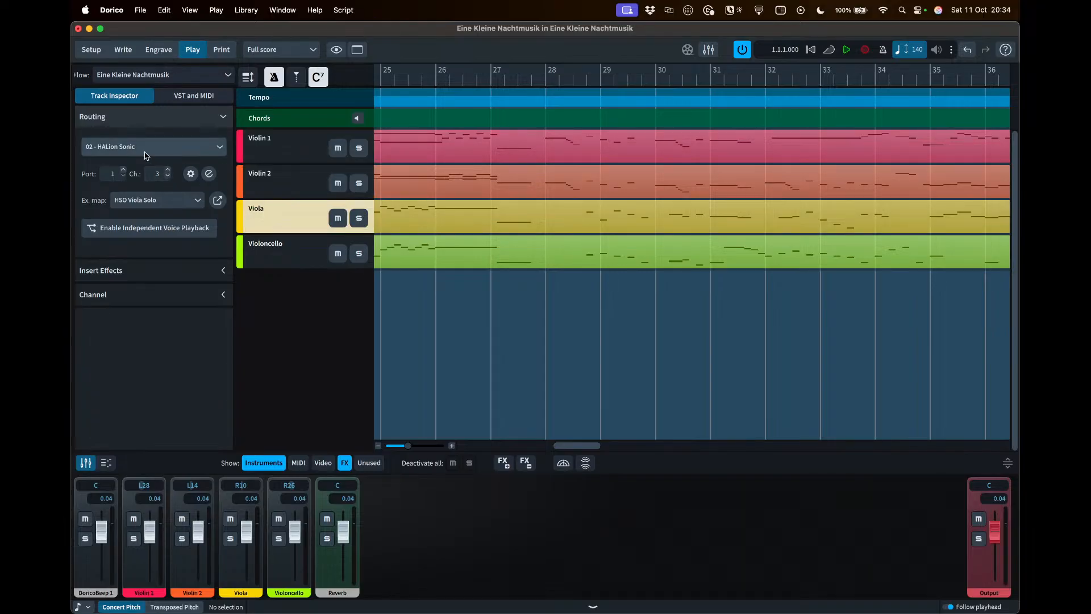
left_click(270, 256)
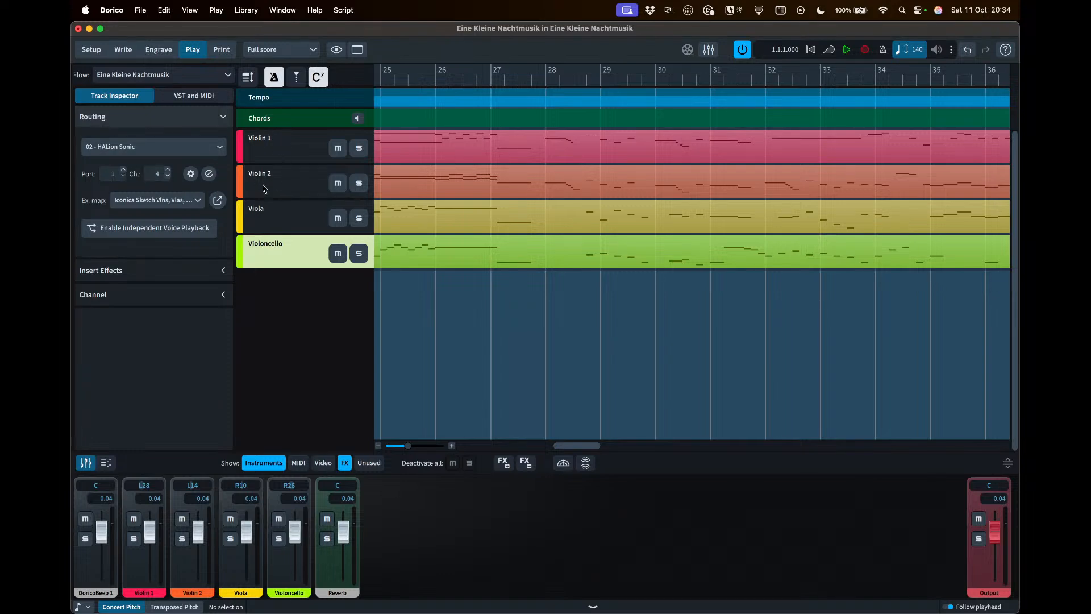
Open the HALion Sonic instance of the Violoncello track, inspect the edit pages of the Violin Solo Combi and Celli programs, and close it
left_click(209, 174)
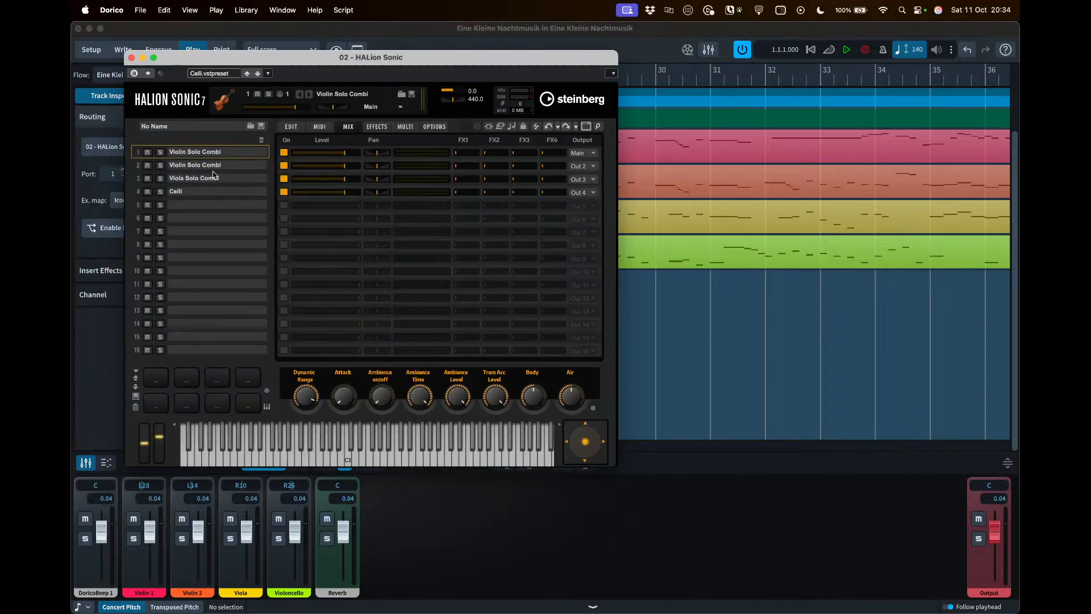
left_click_drag(367, 60, 461, 77)
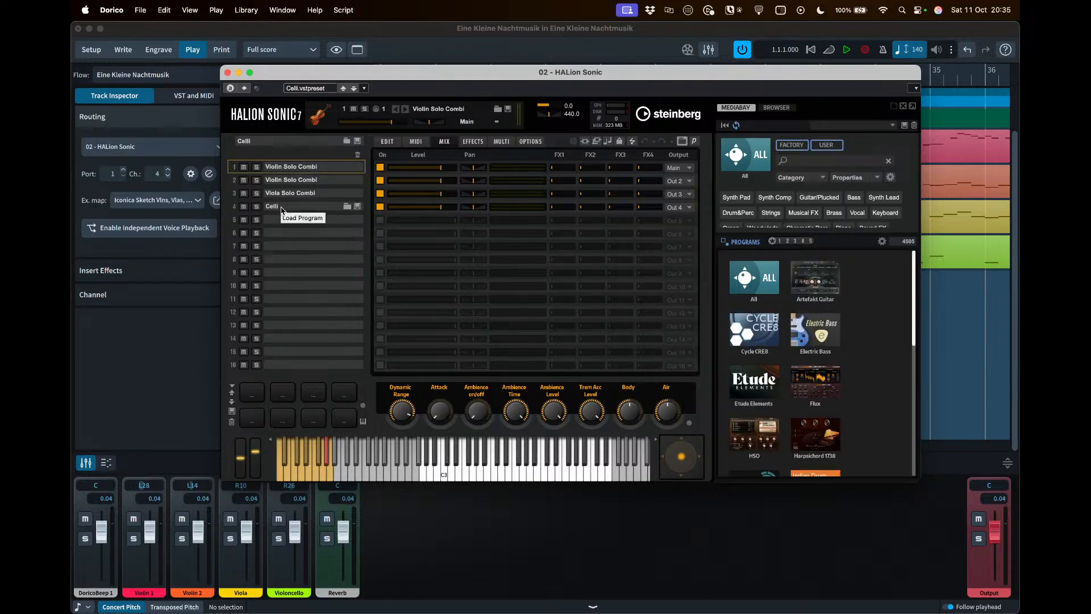
left_click(387, 142)
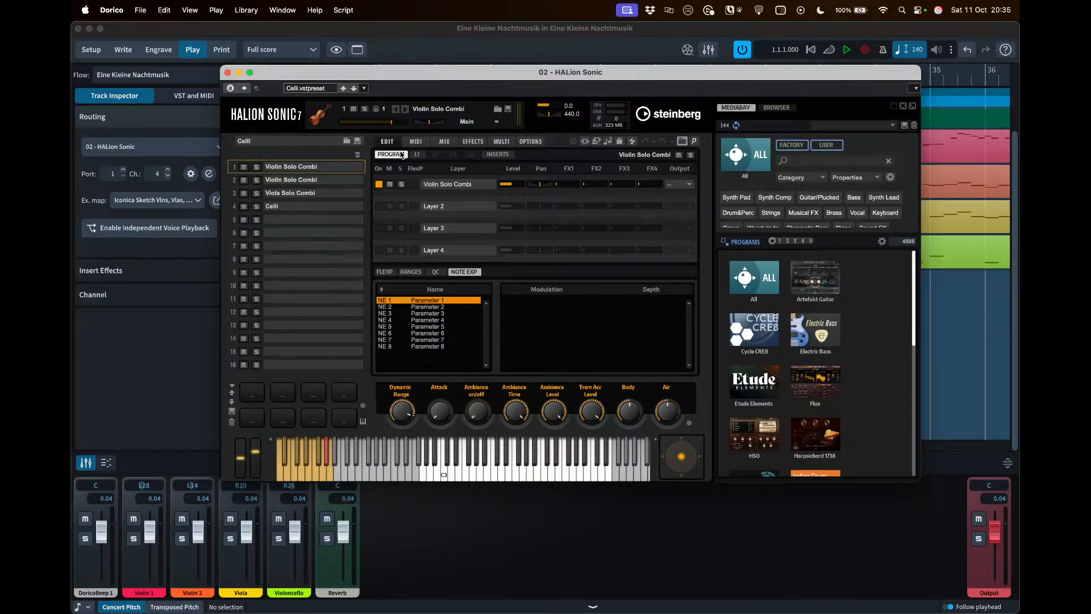
left_click(417, 154)
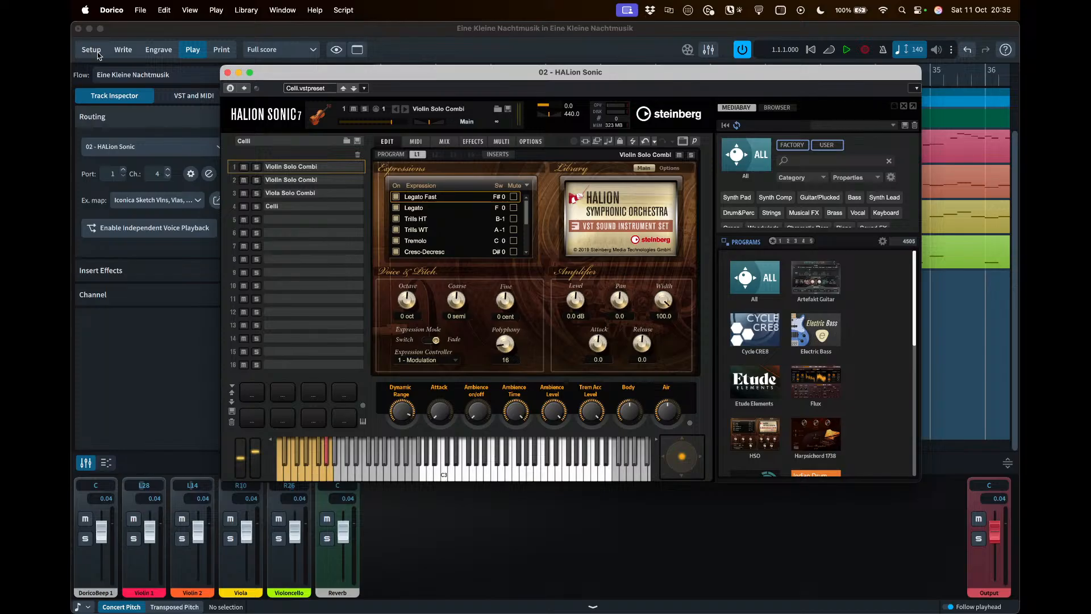
left_click(283, 209)
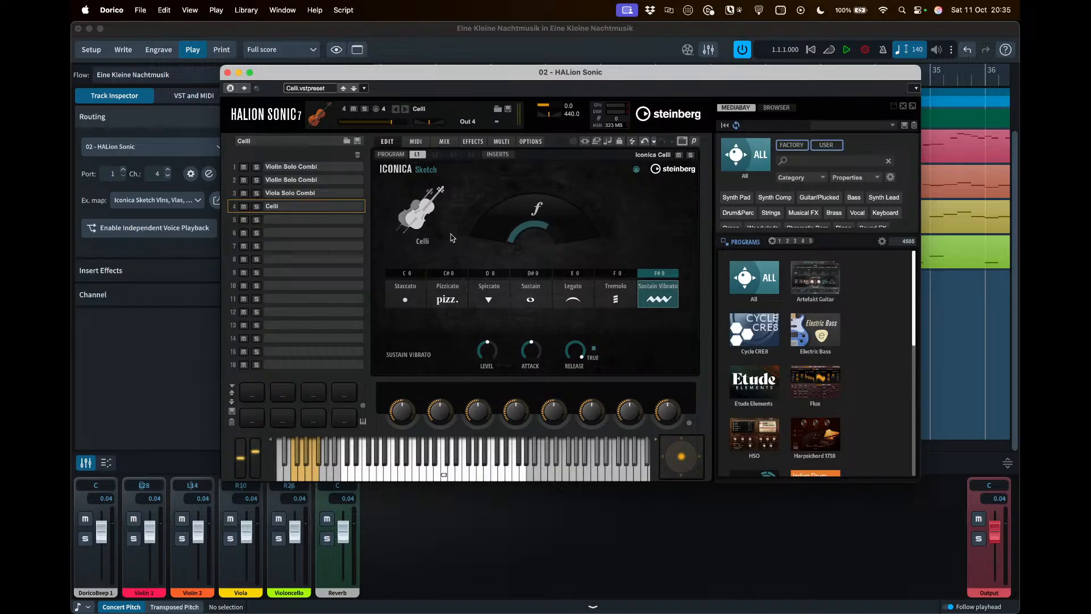
left_click_drag(458, 74, 484, 88)
left_click(254, 86)
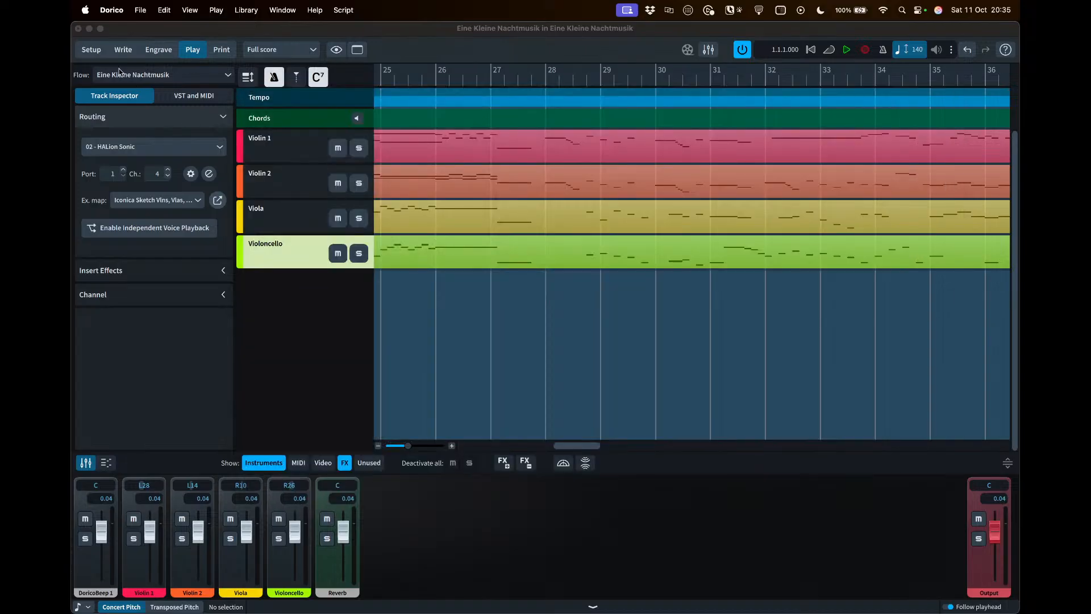
Return to Setup mode and add three section players without assigning instruments to them
left_click(95, 52)
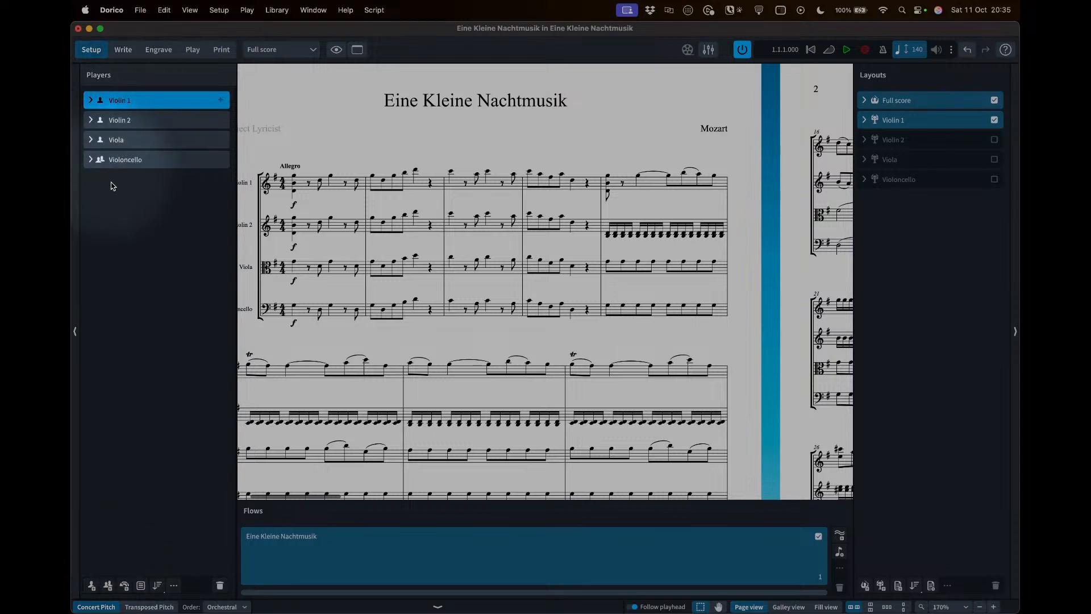
left_click(108, 587)
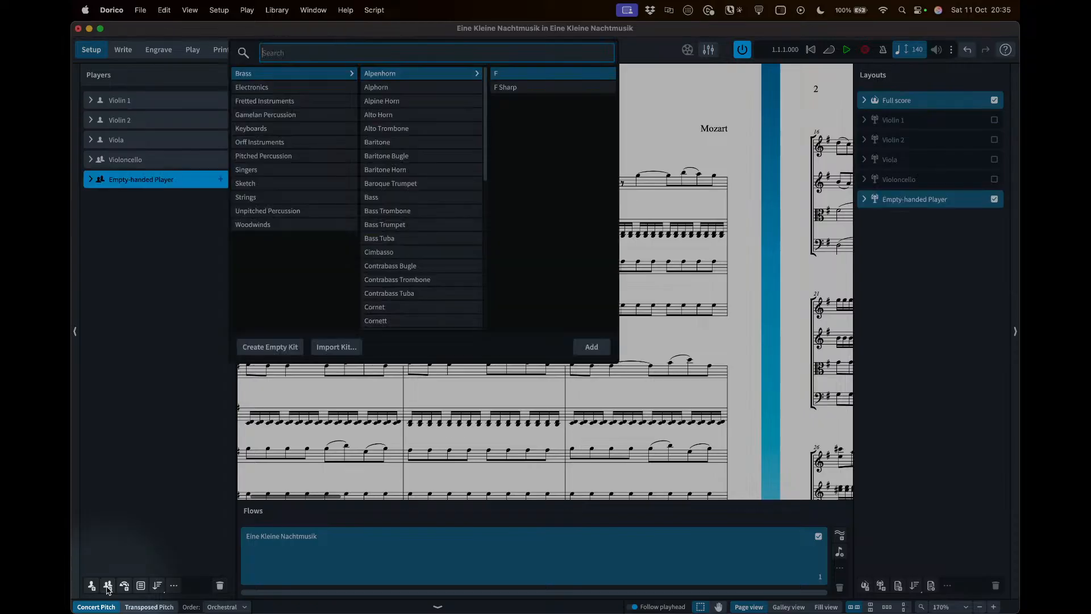
left_click(108, 587)
left_click(107, 587)
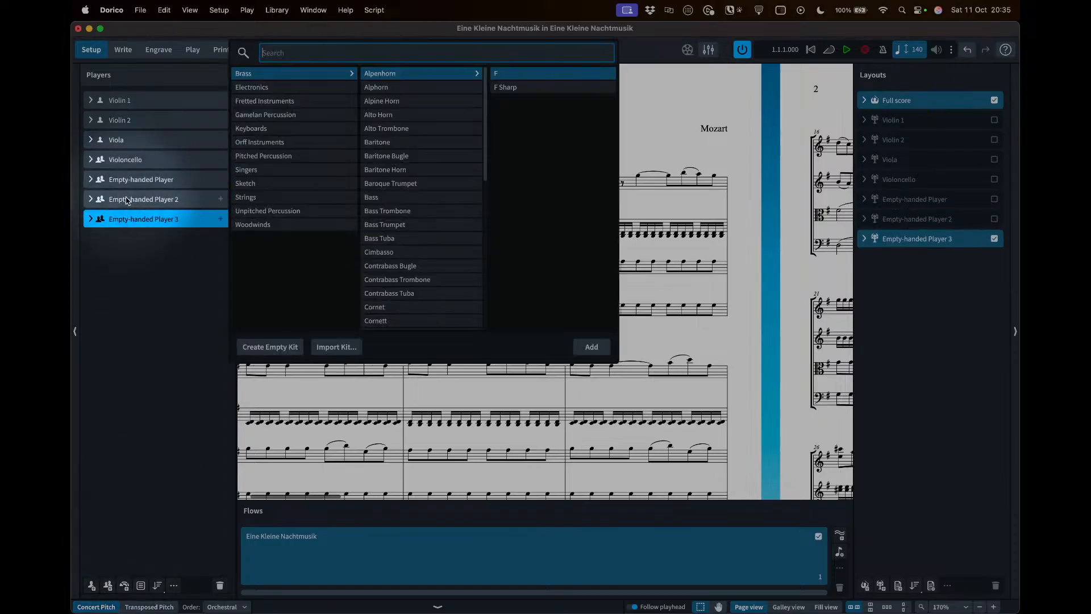
key("Escape")
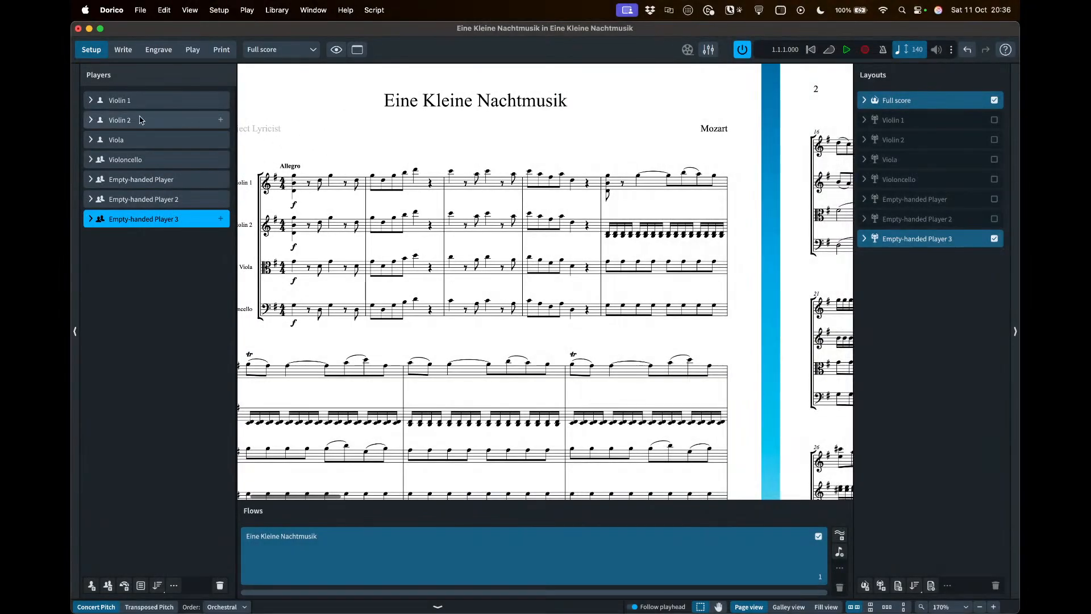
Move the Violin 1, Violin 2 and Viola instruments from their solo players to the three empty-handed section players
left_click(90, 100)
left_click(91, 133)
left_click(91, 166)
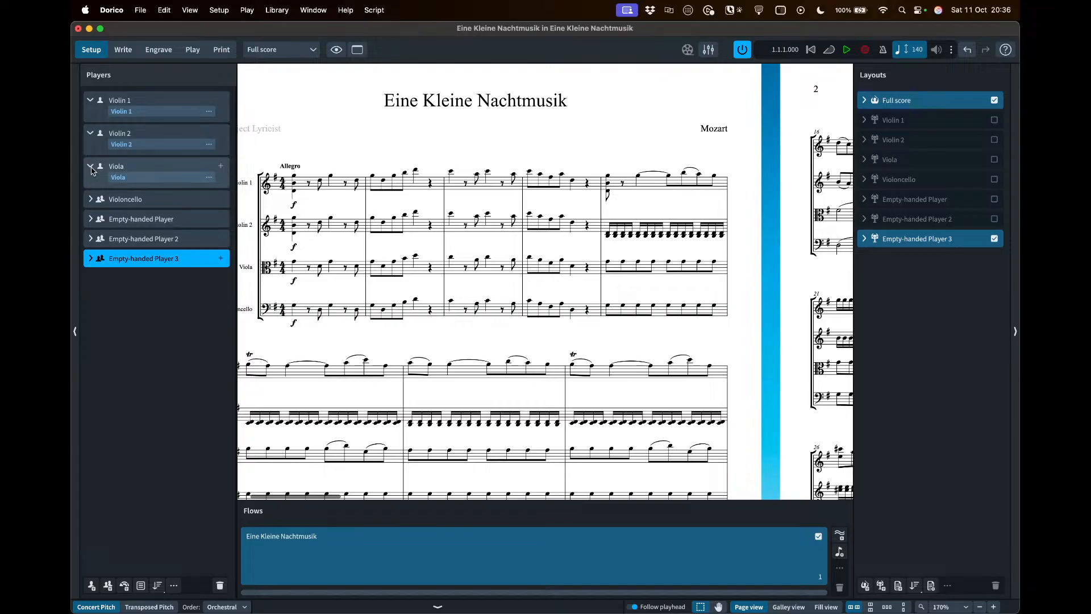
left_click_drag(132, 112, 165, 221)
left_click_drag(130, 131, 140, 226)
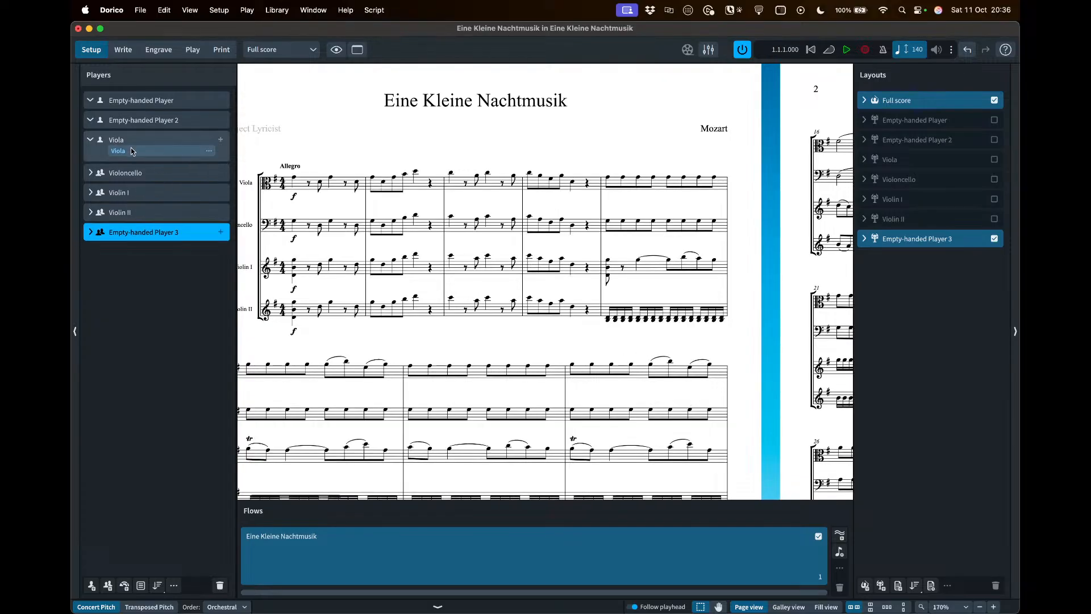
left_click_drag(130, 151, 140, 234)
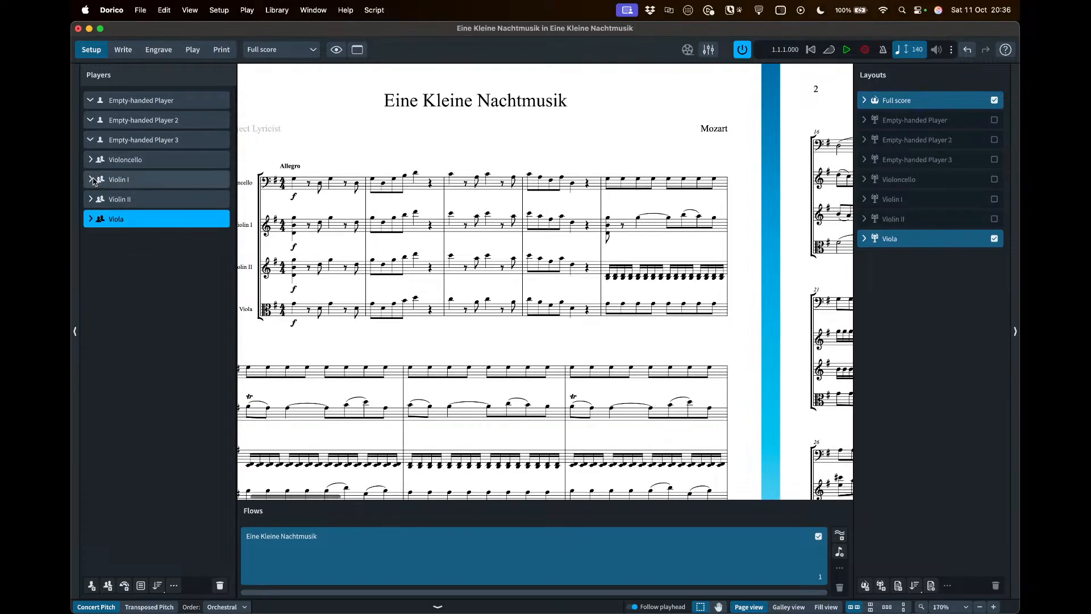
Reorder the players so that the Violoncello section player comes below Viola, and select the Violin I section player
left_click_drag(149, 160, 169, 227)
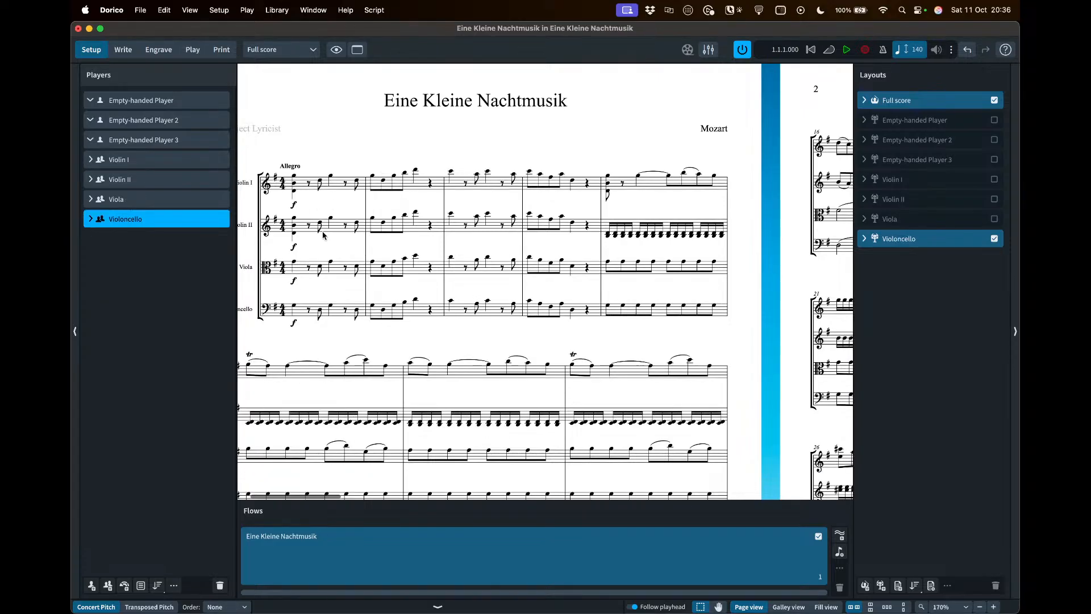
left_click(146, 106)
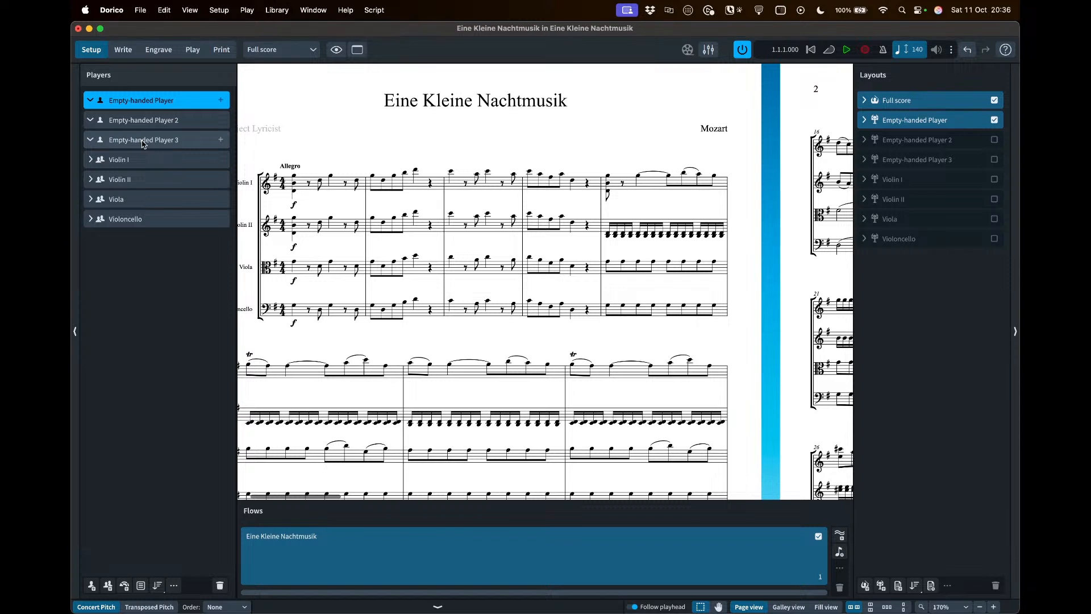
left_click(144, 163)
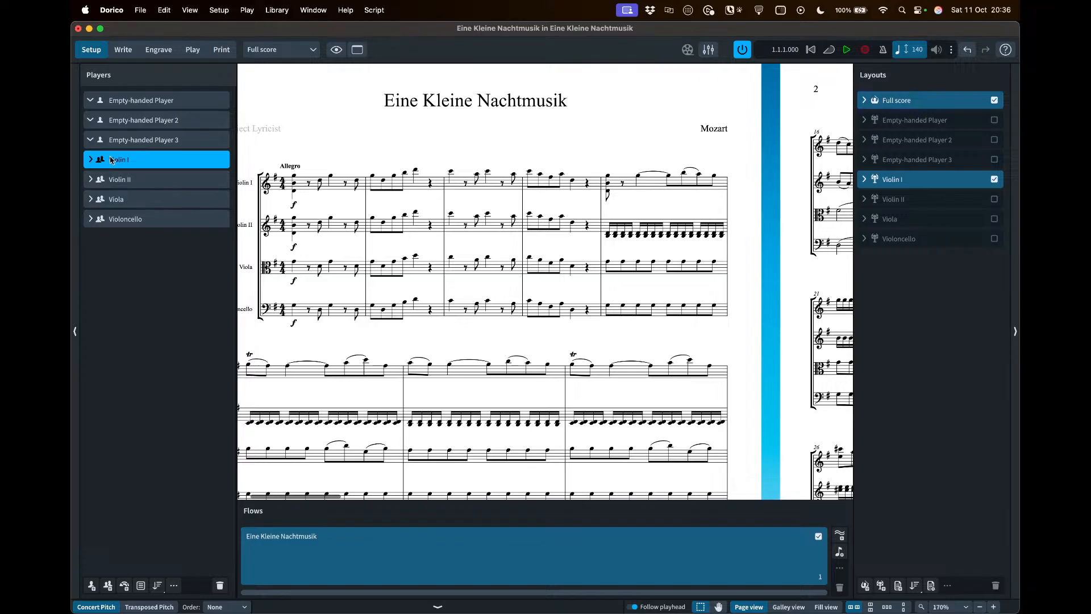
Apply the Auto playback template to the project
left_click(247, 10)
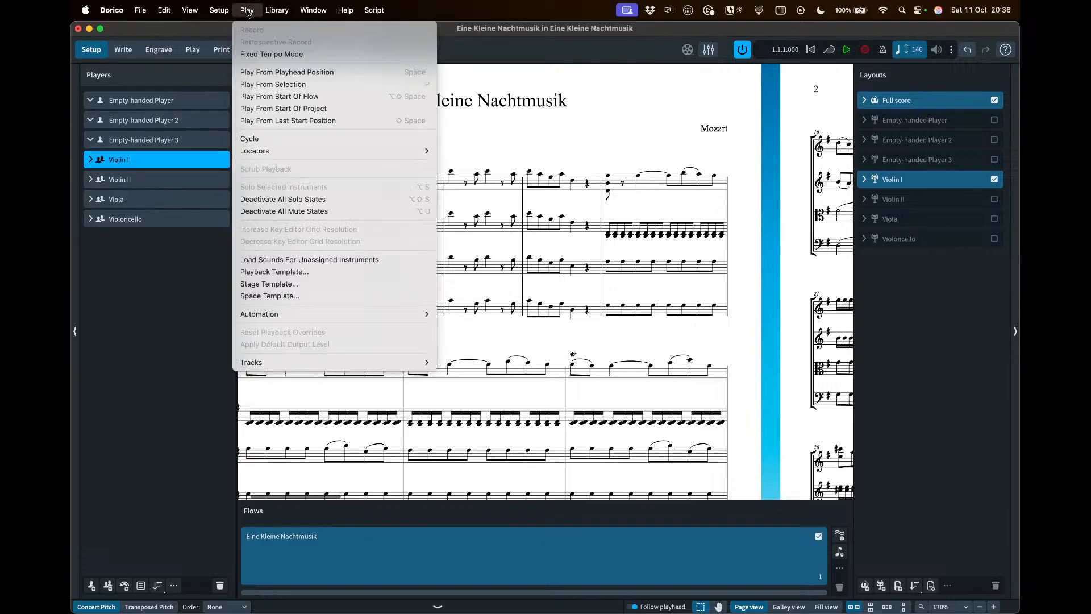
left_click(288, 272)
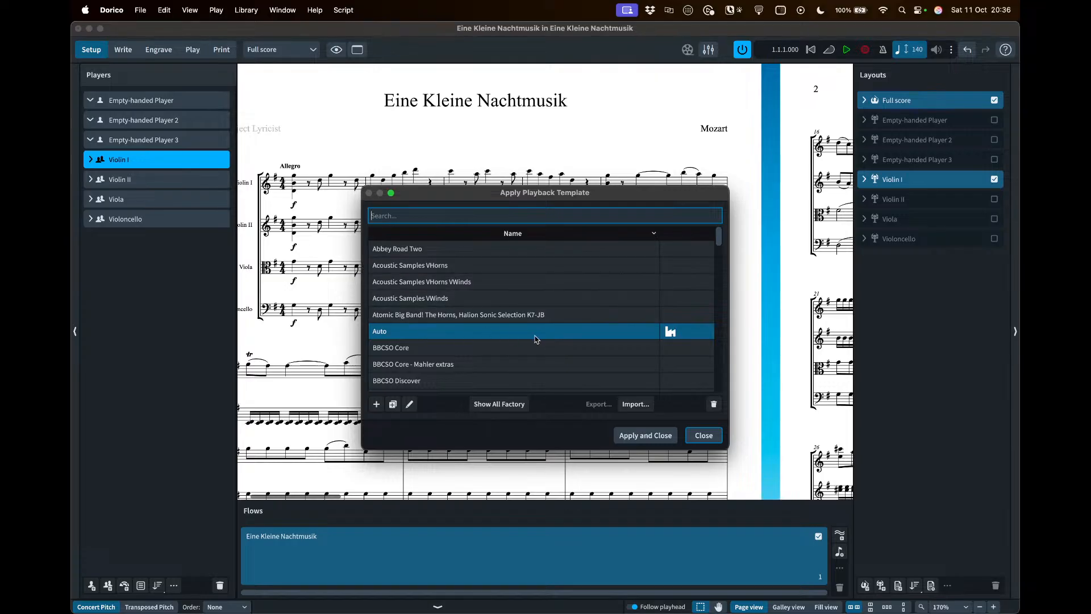
left_click(639, 435)
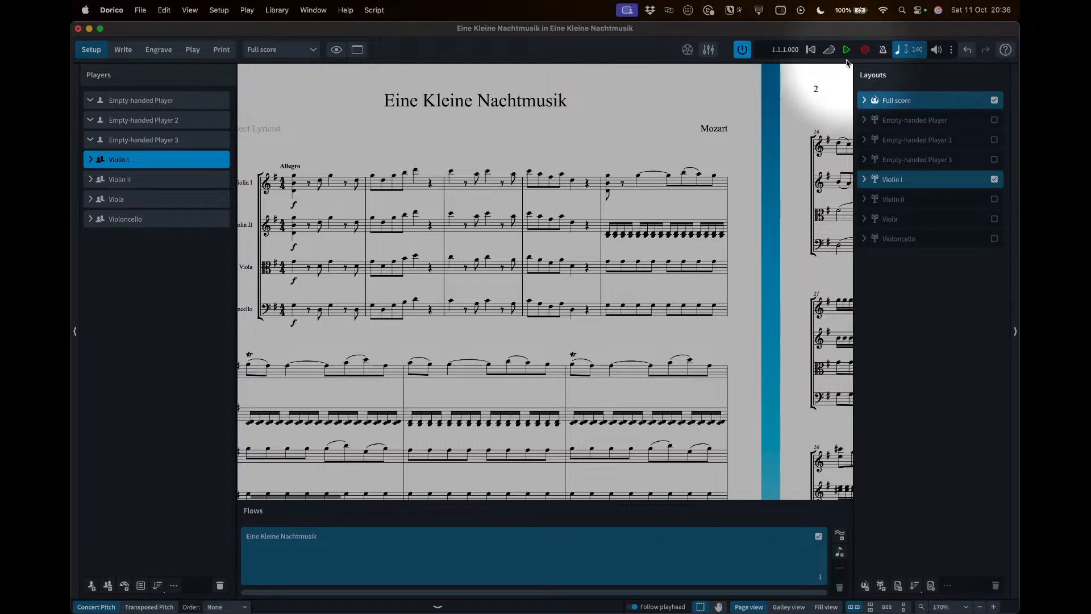
In Play mode, inspect the Violins I program in the Violin I track's HALion Sonic instance and close the instrument window
left_click(192, 49)
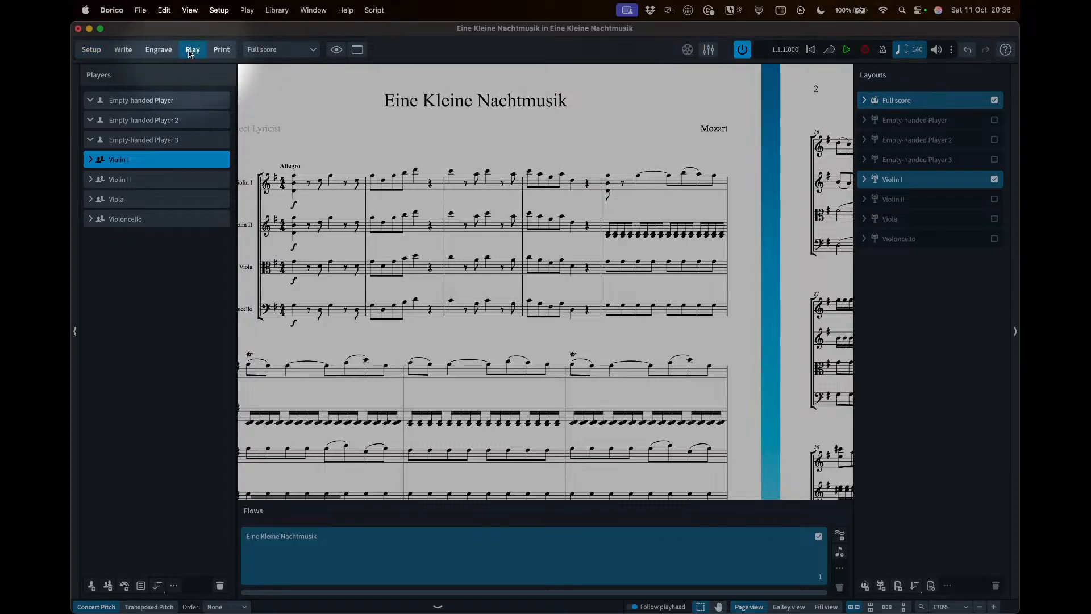
left_click(273, 149)
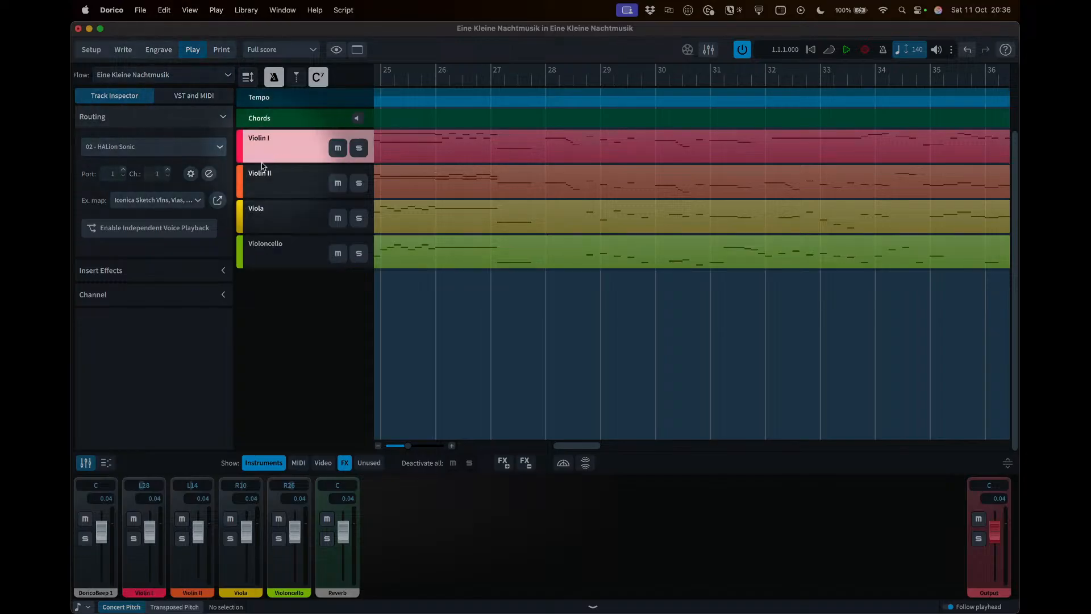
left_click(208, 174)
left_click(304, 182)
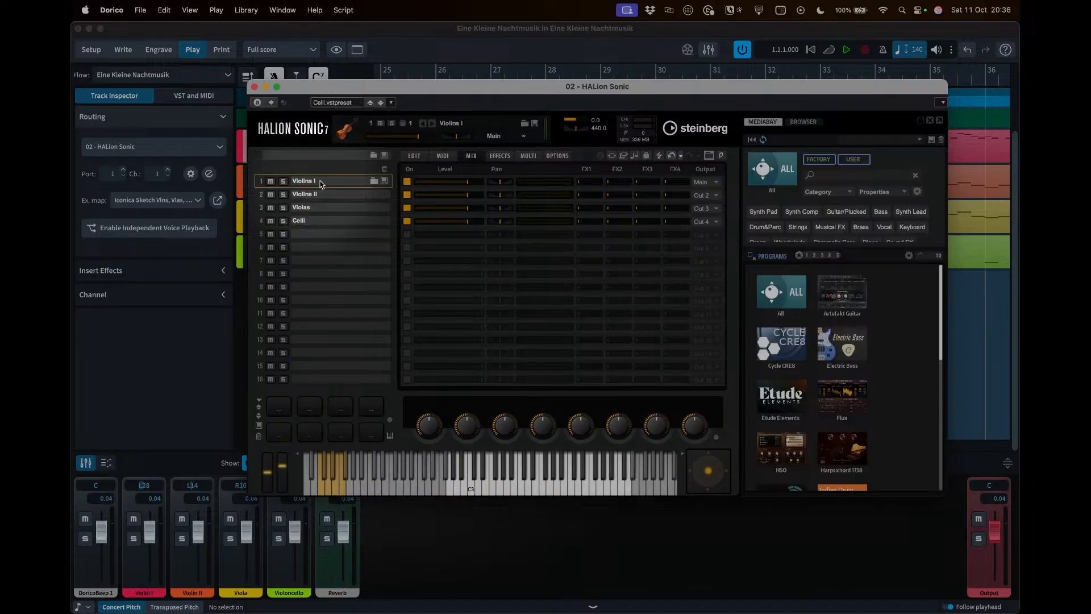
left_click(414, 157)
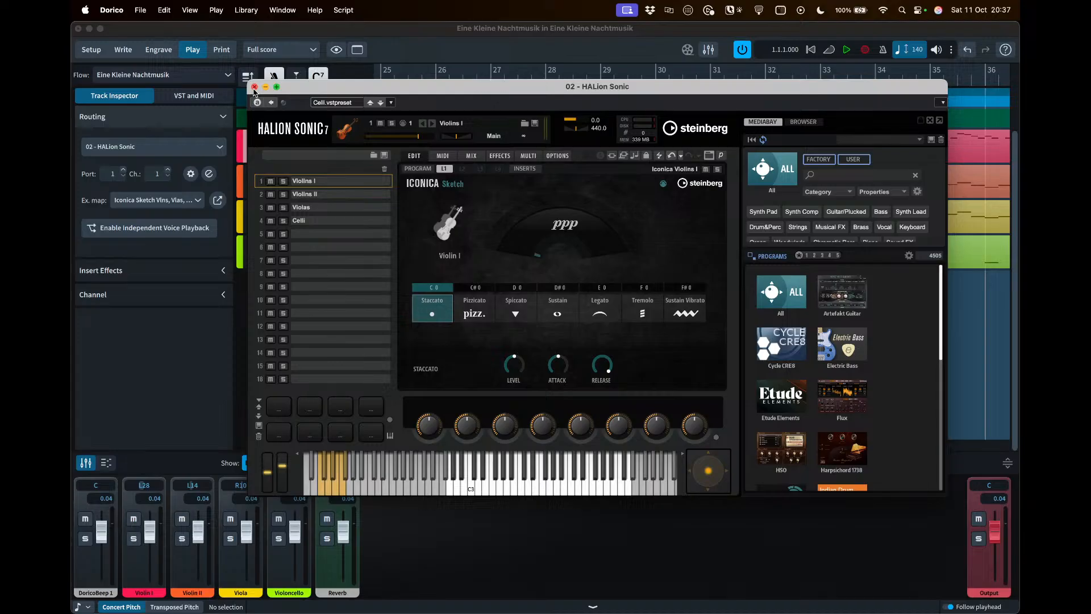
left_click(254, 87)
Return to Setup mode, check the ASIO driver, stereo output and sample rate in Device Setup, and close the dialog
left_click(100, 54)
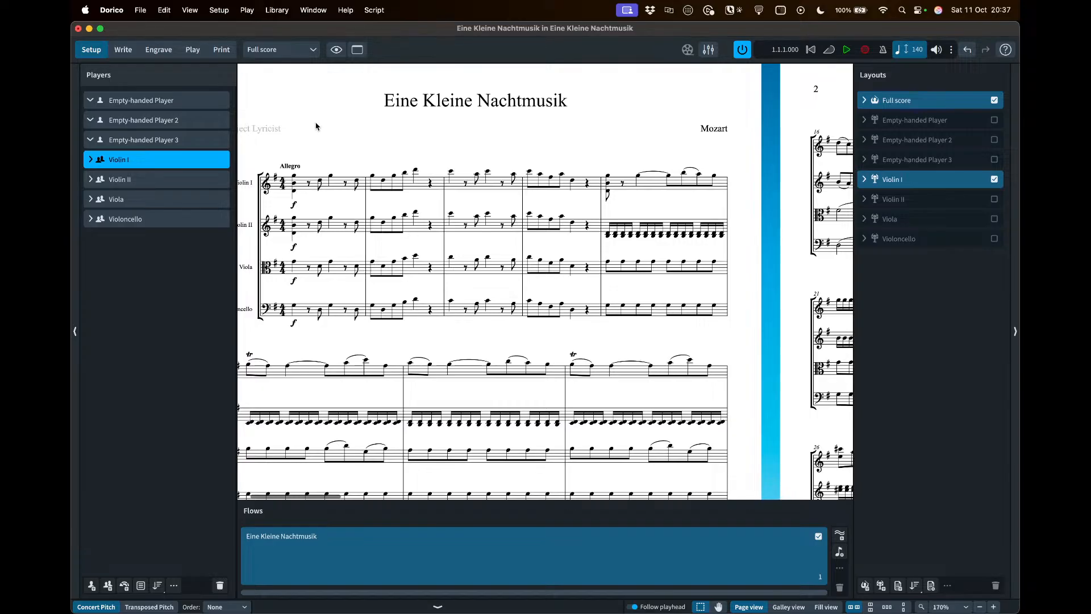
left_click(246, 10)
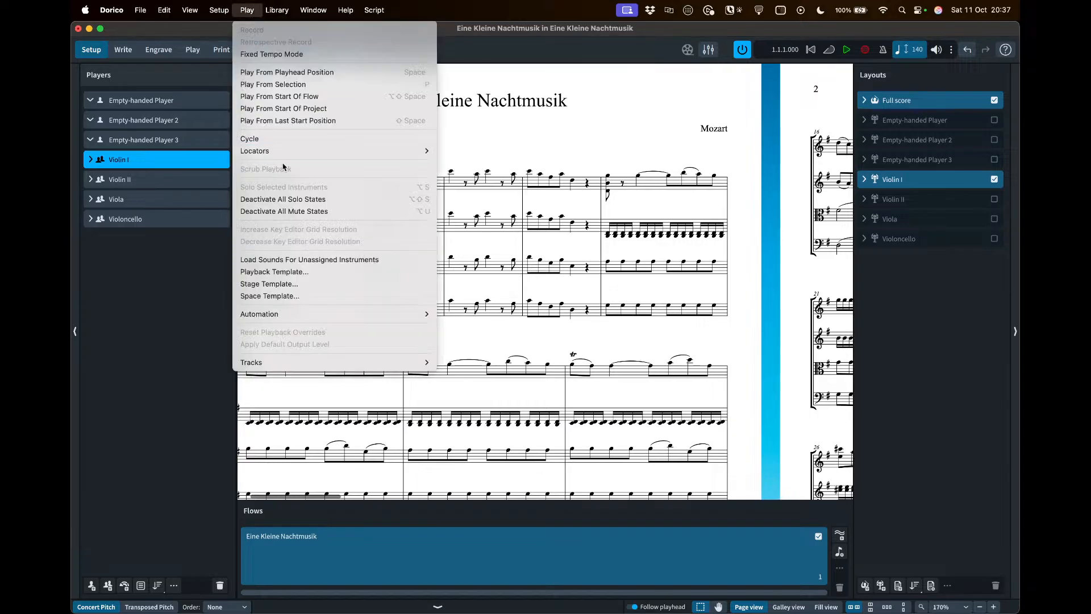
left_click(247, 10)
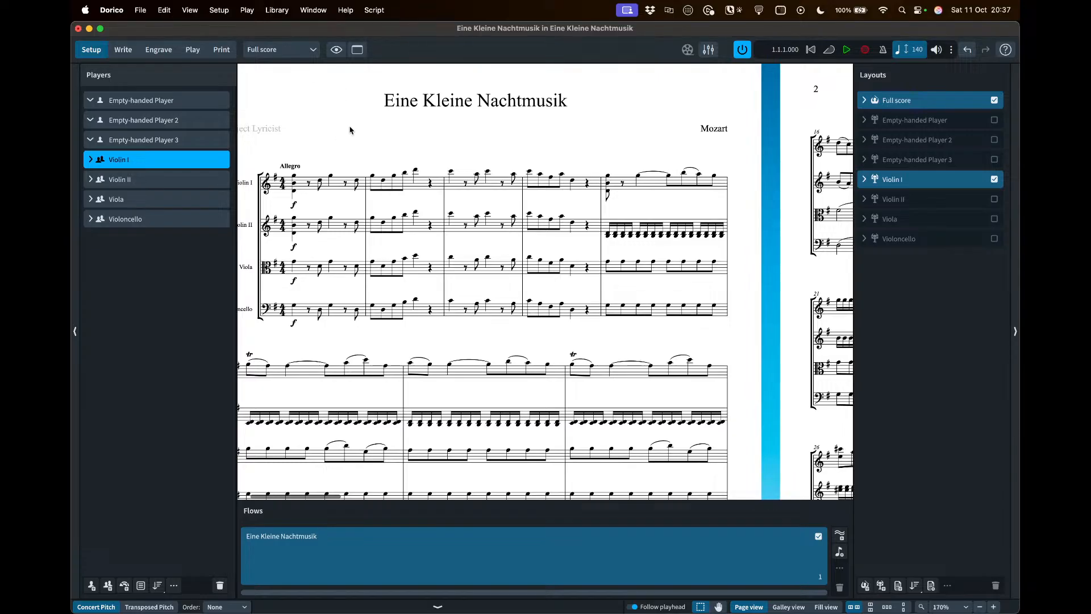
left_click(165, 11)
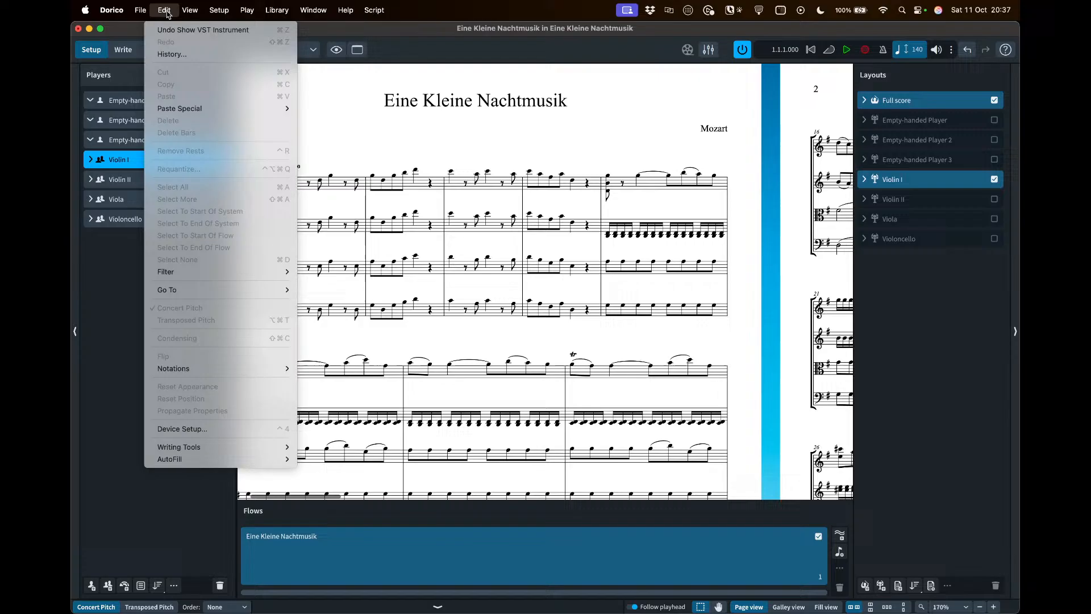
left_click(222, 429)
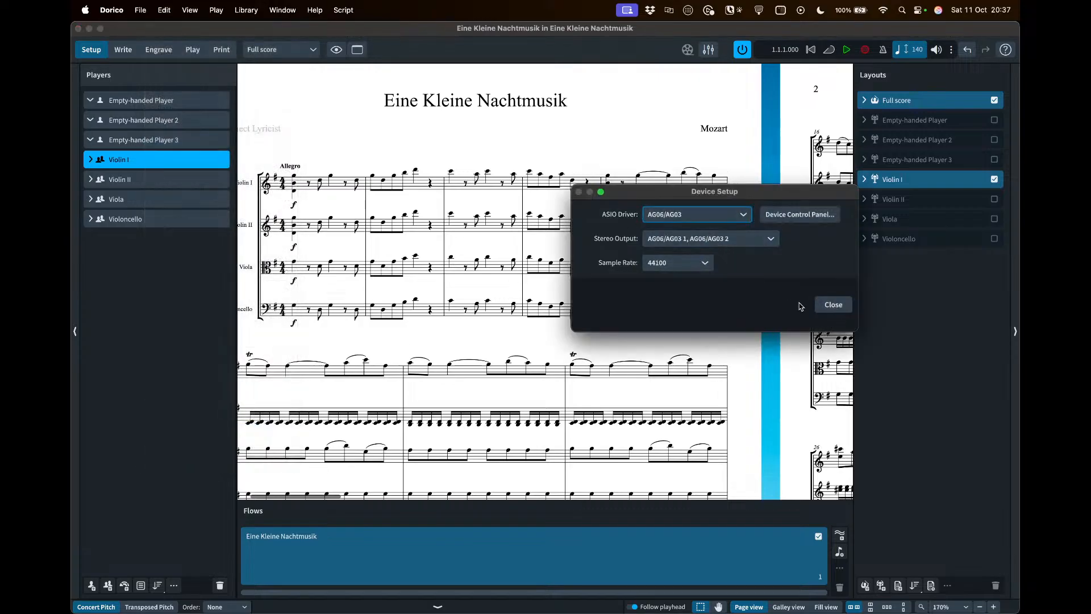
left_click(825, 305)
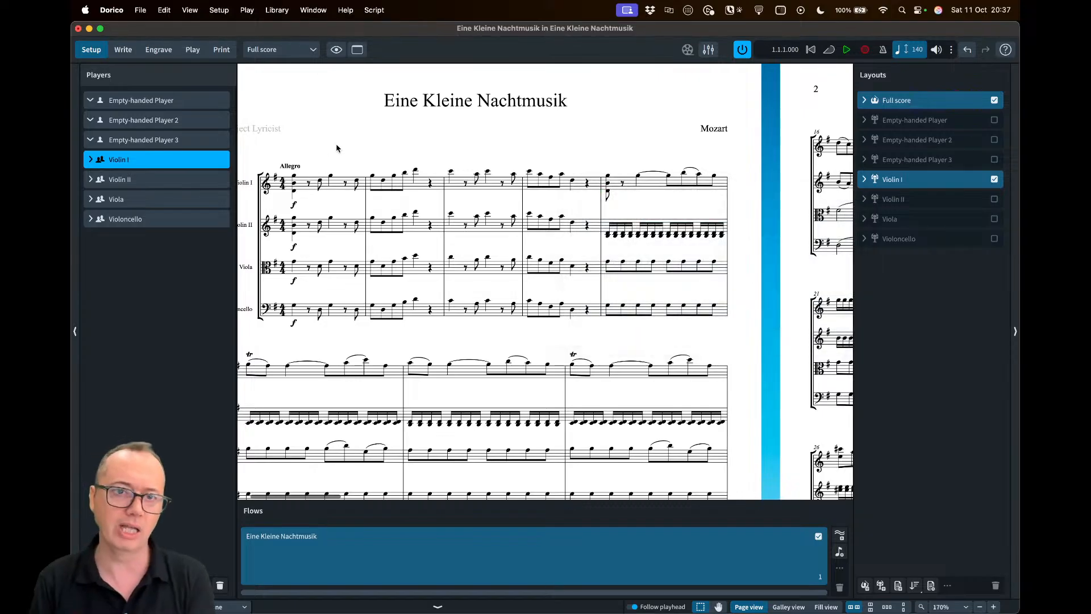
Browse the list of playback templates down to the Iconica entries, close the dialog without applying one, and show the score's first page
left_click(247, 10)
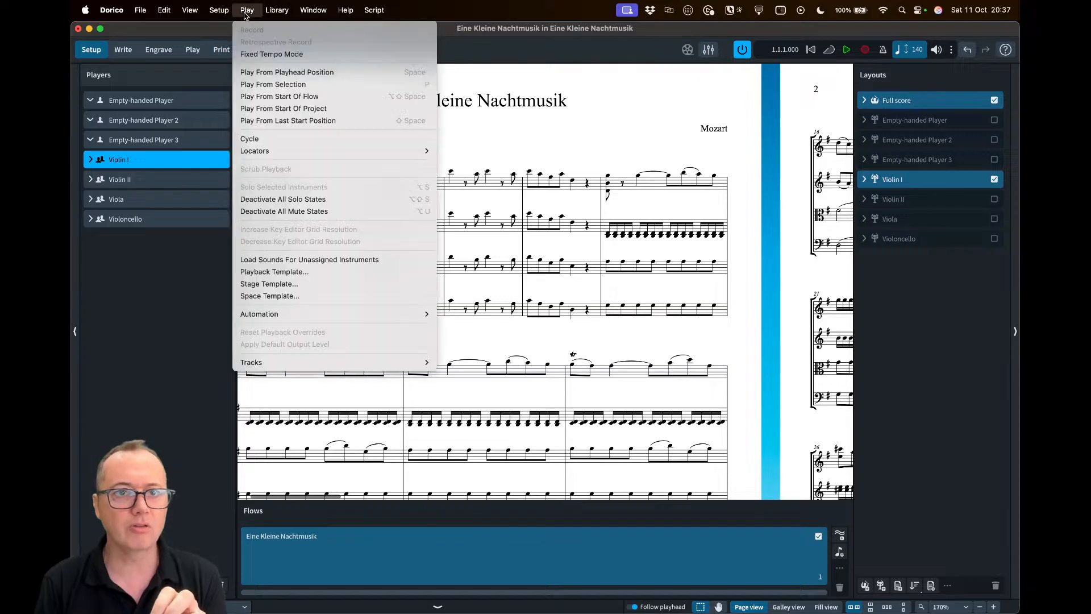
left_click(277, 271)
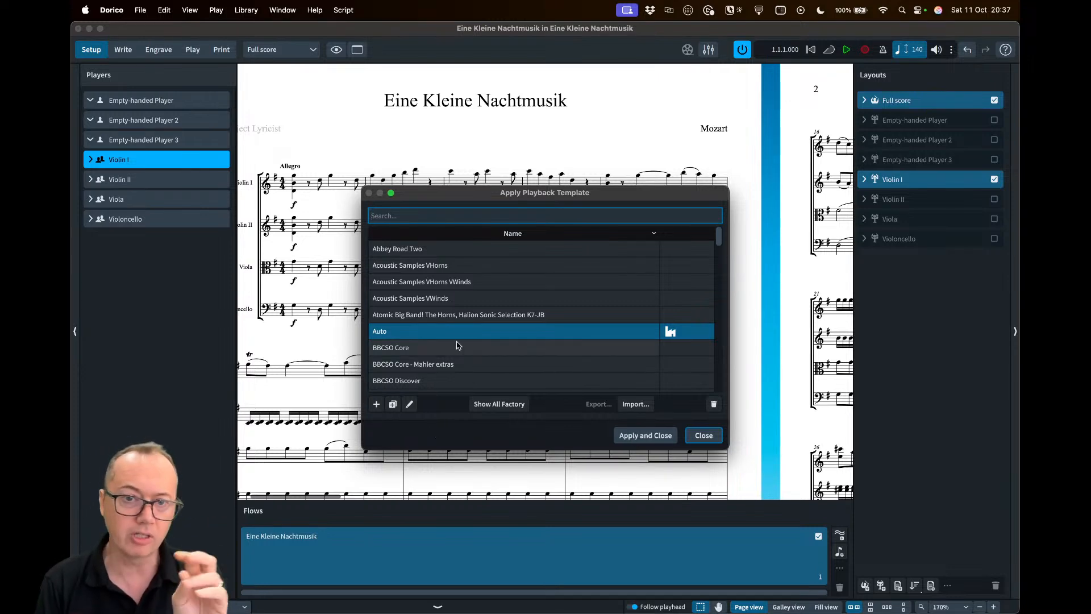
scroll(460, 344, "down", 10)
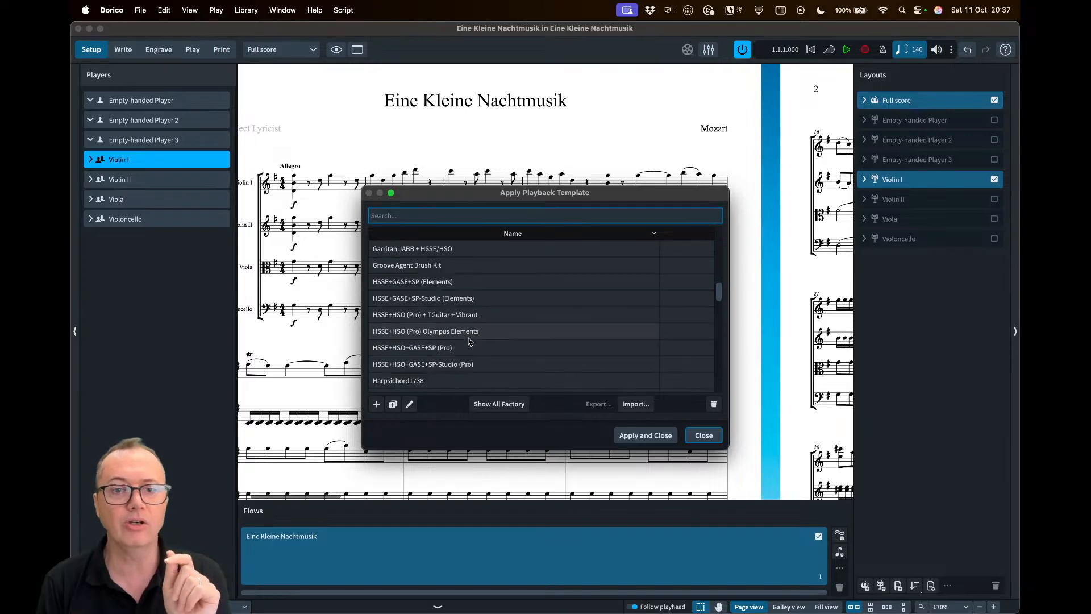
scroll(468, 341, "down", 4)
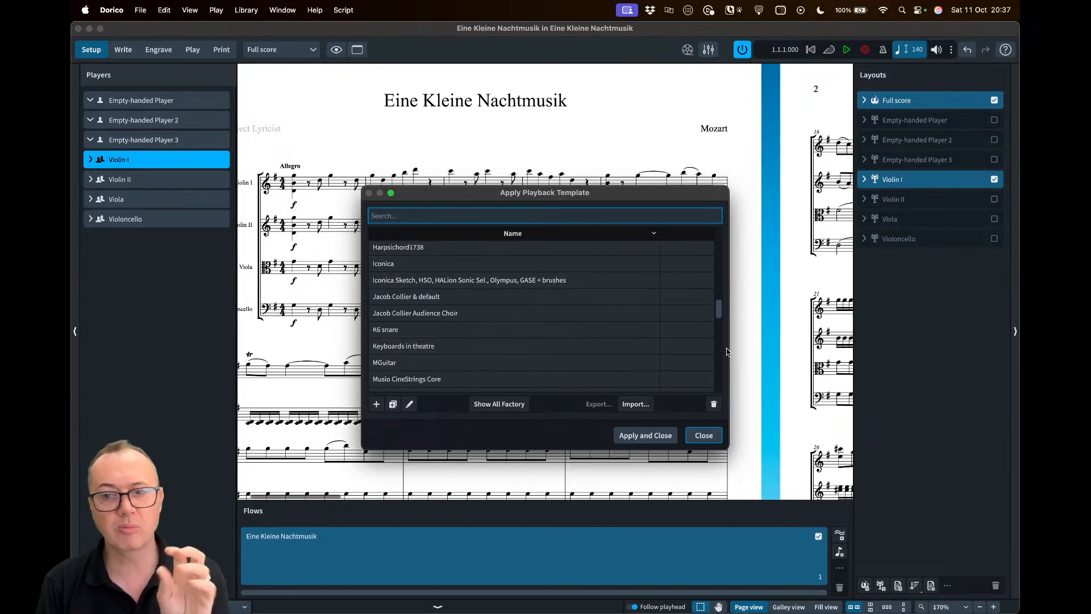
left_click(709, 435)
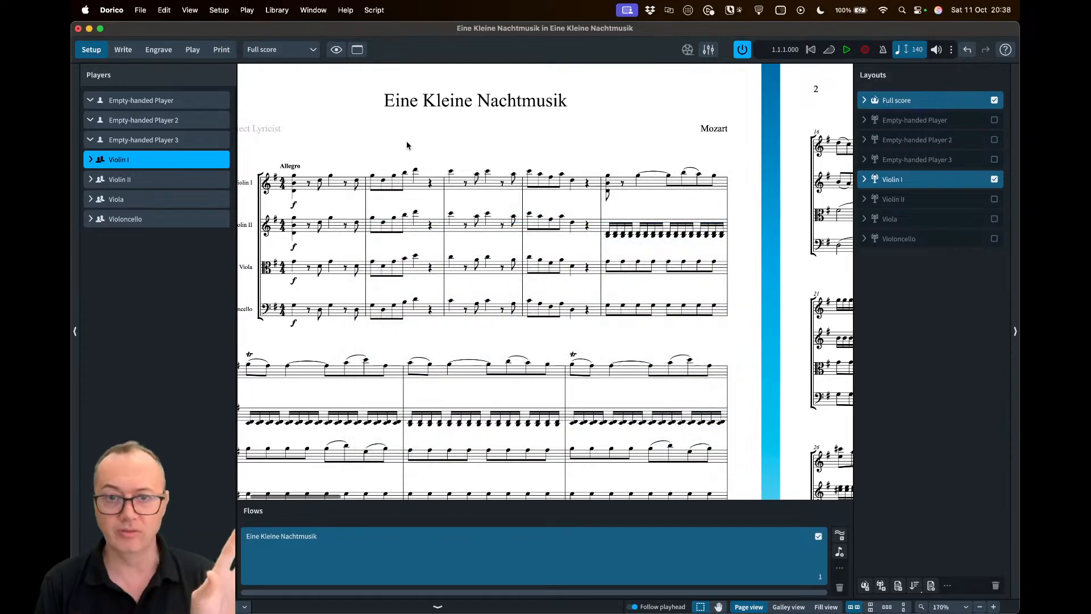
scroll(406, 146, "left", 3)
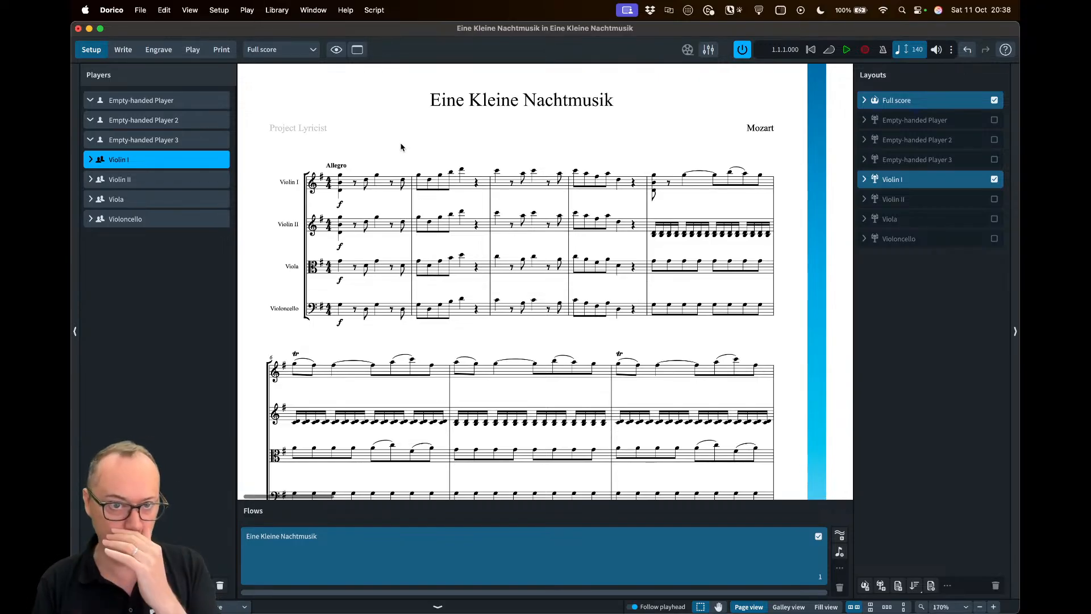
Switch to Write mode, then bring up Safari and show the Playback Templates page and its address, blog.dorico.com/playback-templates
left_click(122, 50)
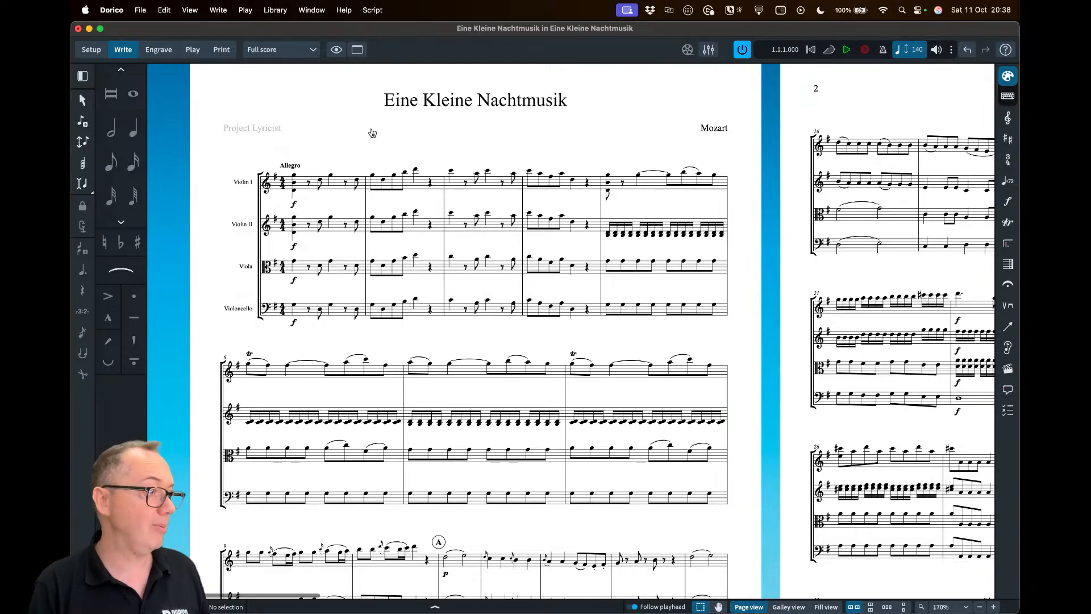
key("super+Tab")
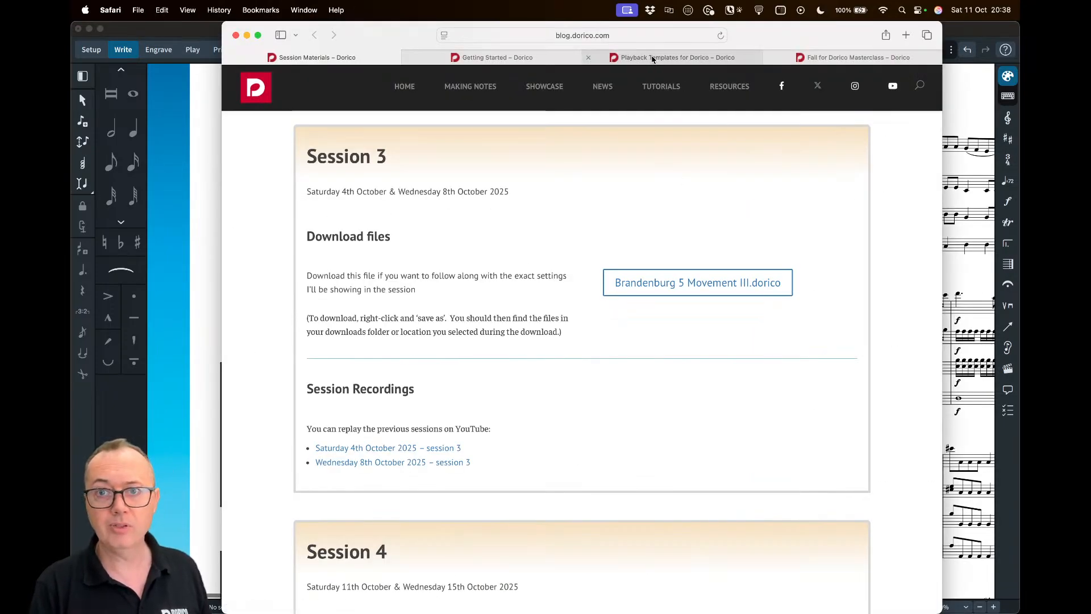
left_click(650, 57)
left_click(645, 37)
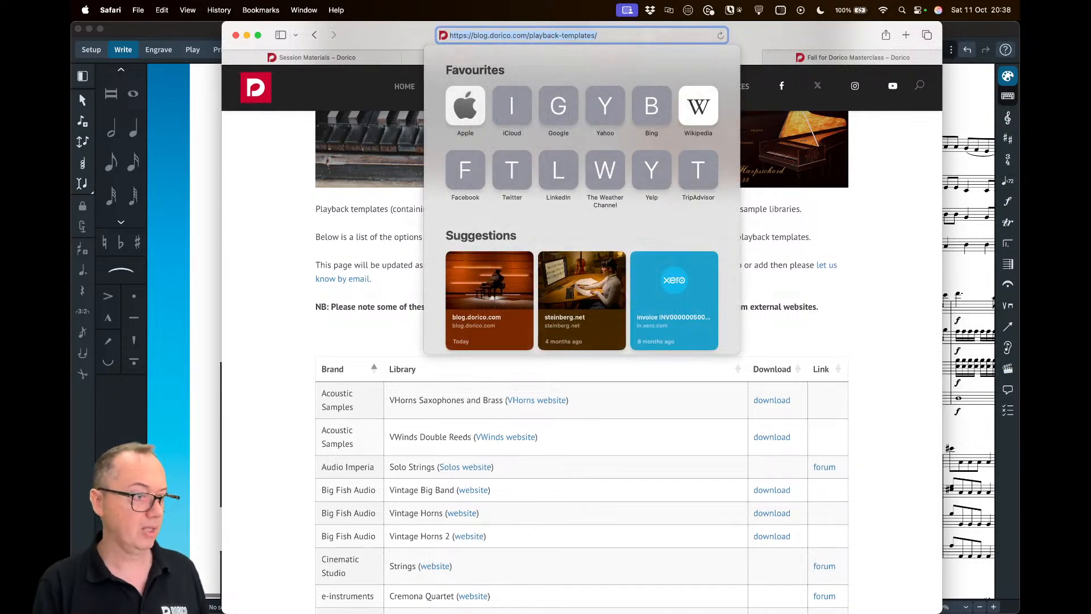
key("super+Tab")
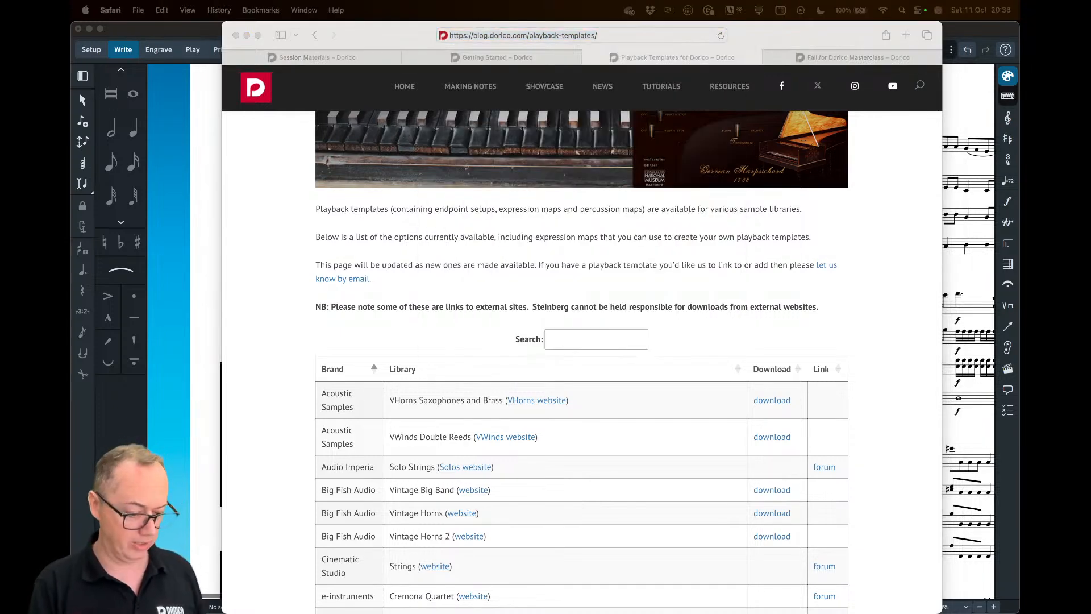
key("super+Tab")
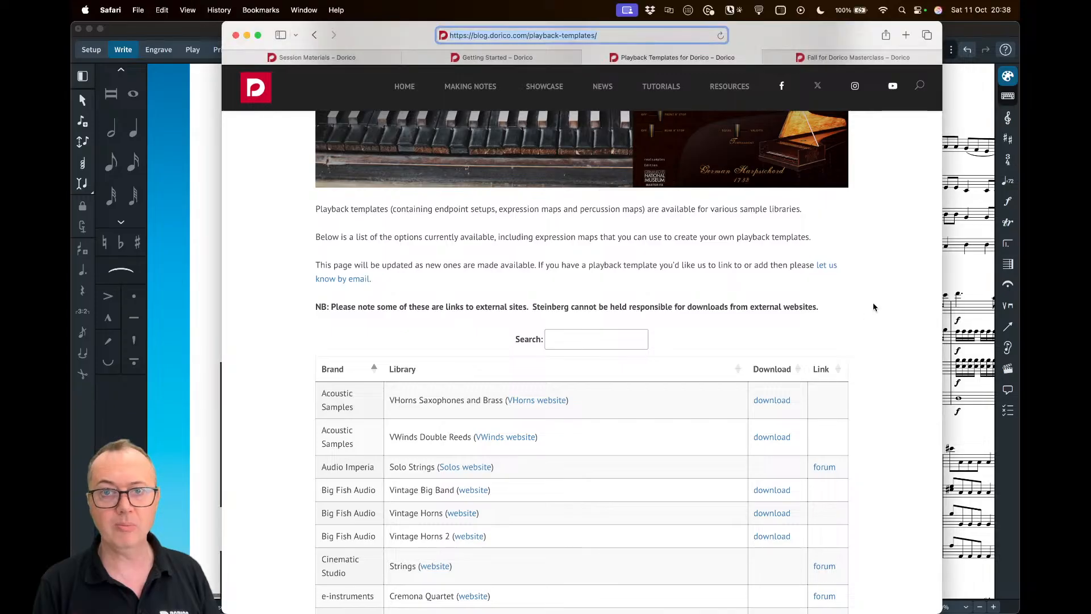
Browse the Playback Templates page's table of sample libraries from the first brands down to the Orchestral Tools entries and return to the search field
scroll(873, 307, "up", 5)
scroll(548, 518, "down", 3)
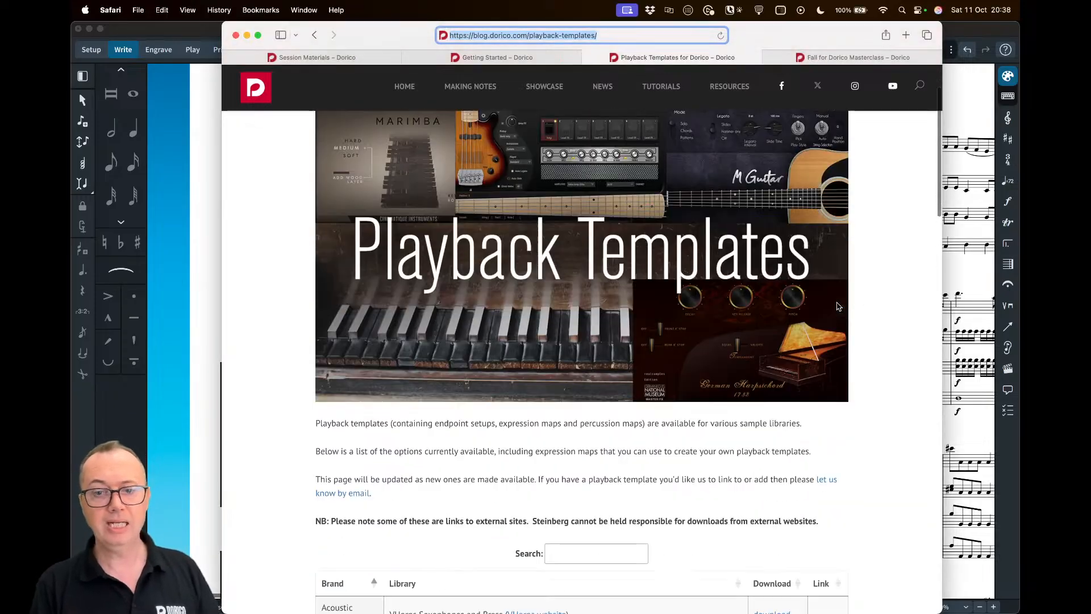
left_click(568, 550)
scroll(579, 487, "down", 1)
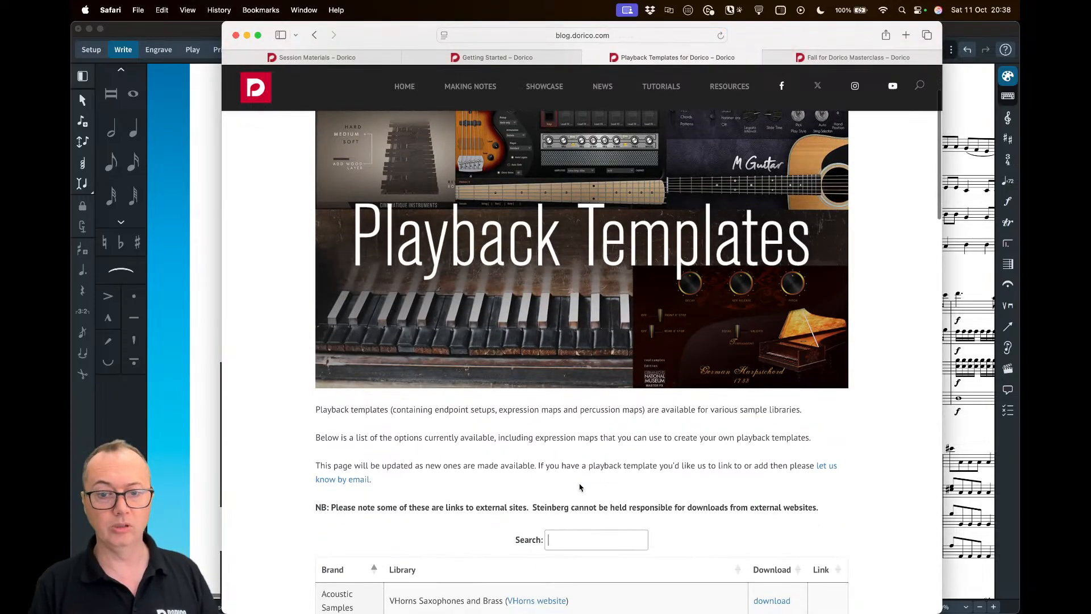
scroll(594, 476, "down", 3)
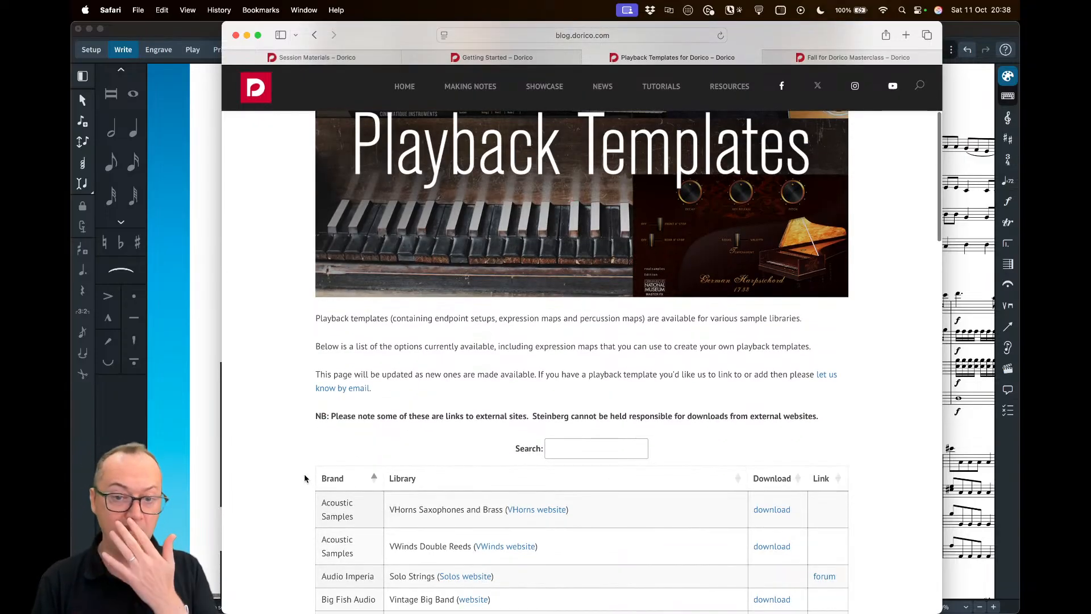
scroll(293, 478, "down", 16)
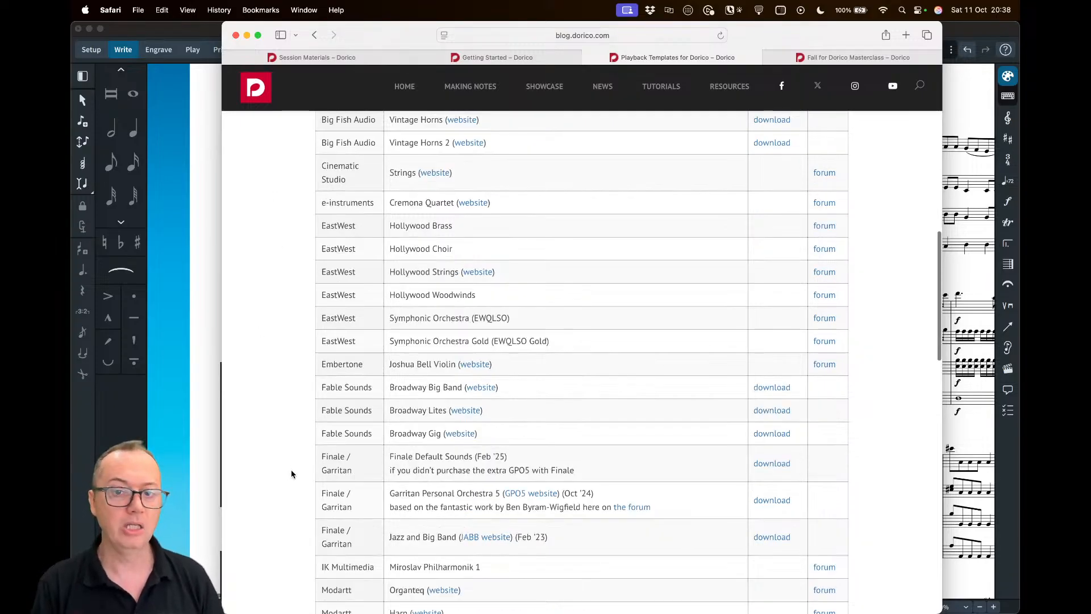
scroll(292, 471, "down", 12)
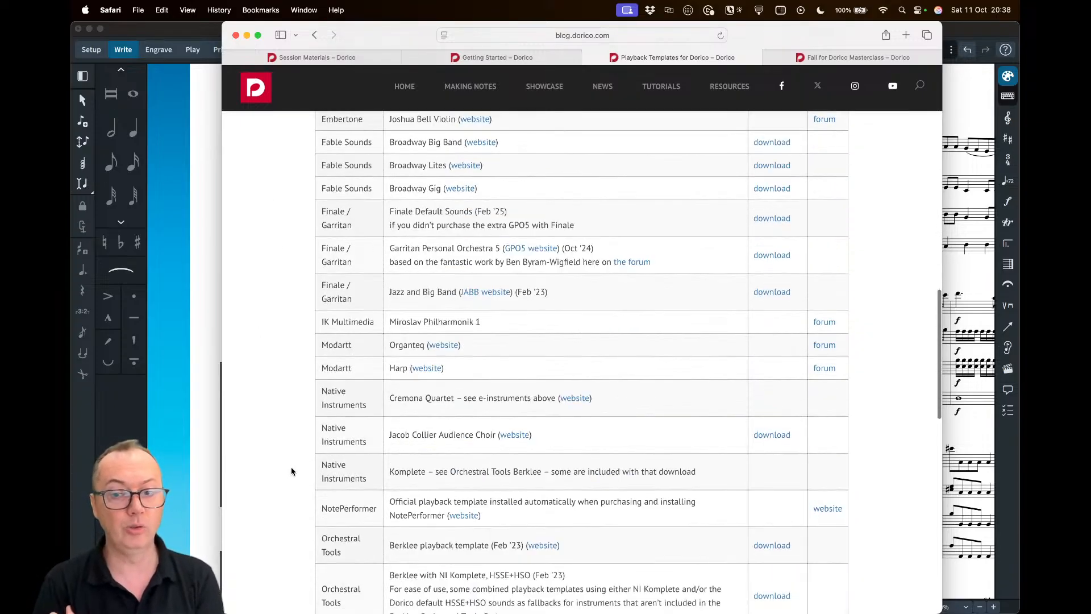
scroll(292, 471, "up", 20)
scroll(292, 470, "down", 7)
Filter the playback templates table by "finale" and examine the matching downloads
left_click(522, 435)
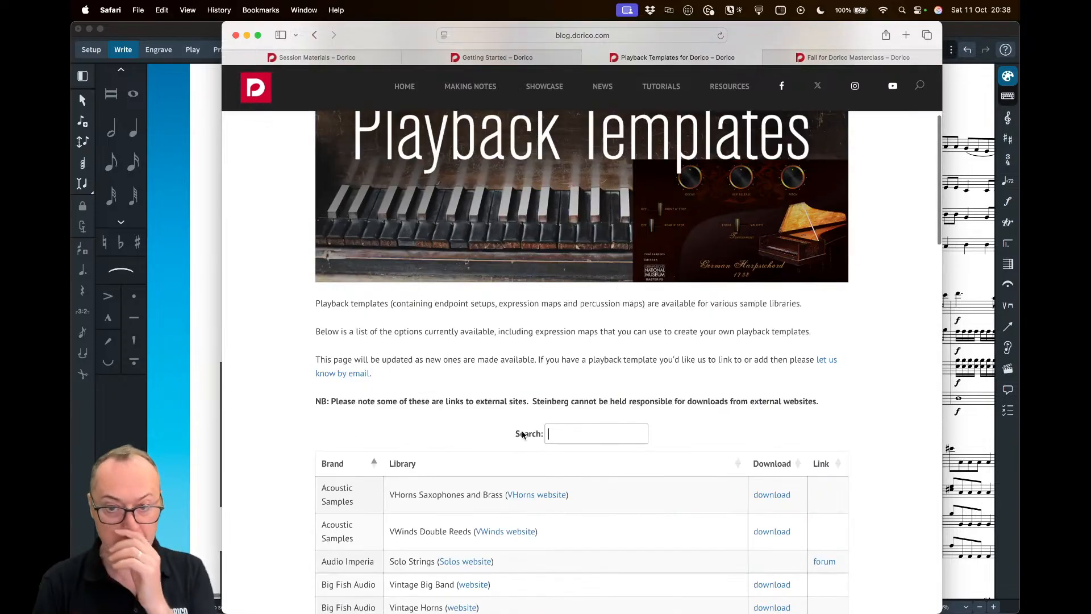
type("fi")
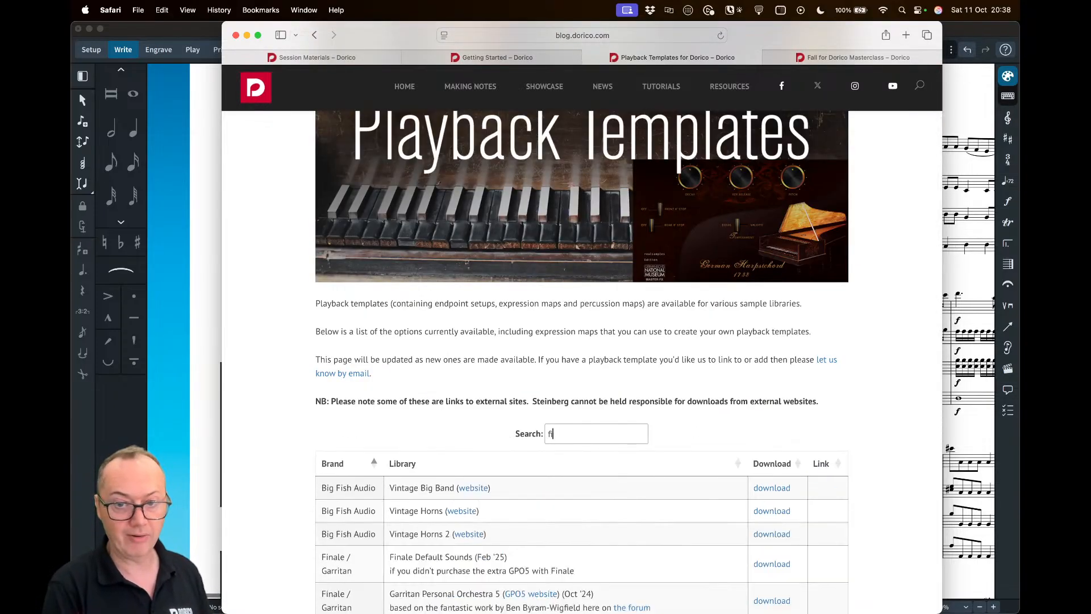
type("nale")
scroll(578, 441, "down", 2)
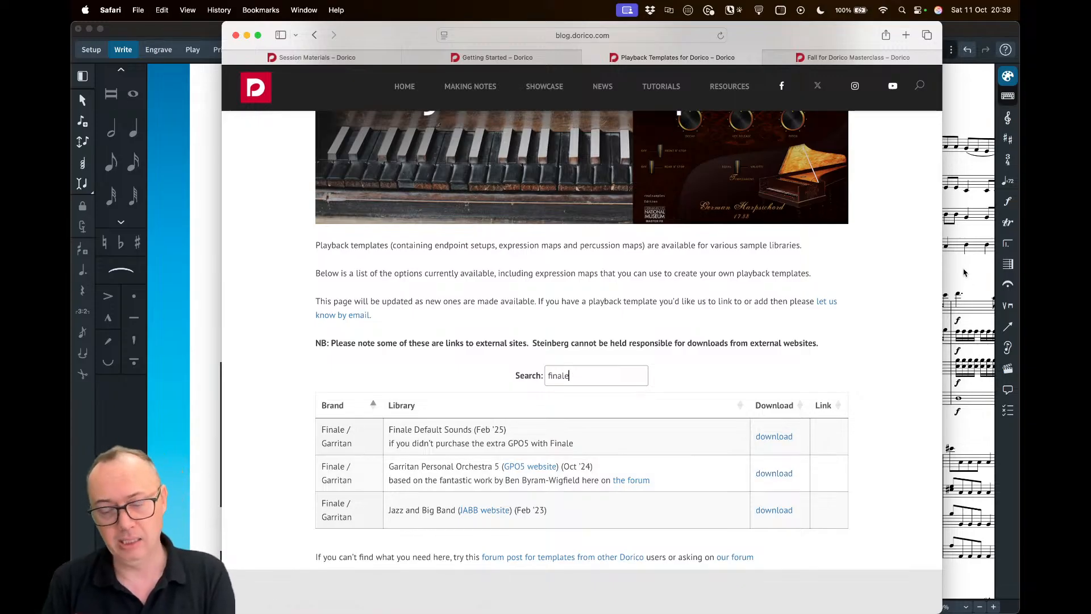
Switch back to Dorico, open the Apply Playback Template dialog, search for "finale" and select the Finale Defaults - Aria template
left_click(963, 272)
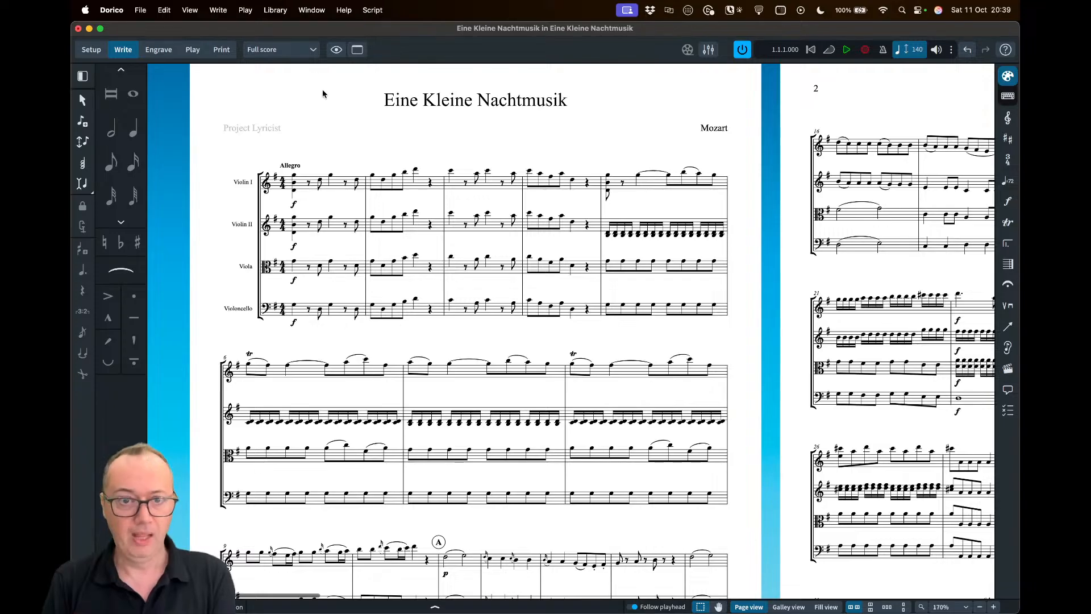
left_click(245, 10)
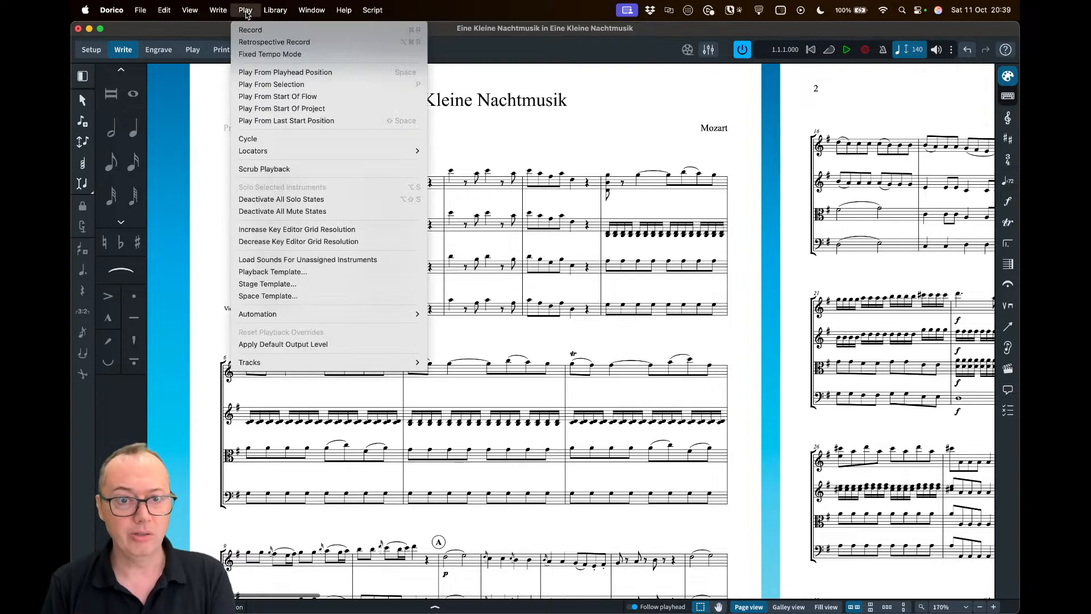
left_click(287, 273)
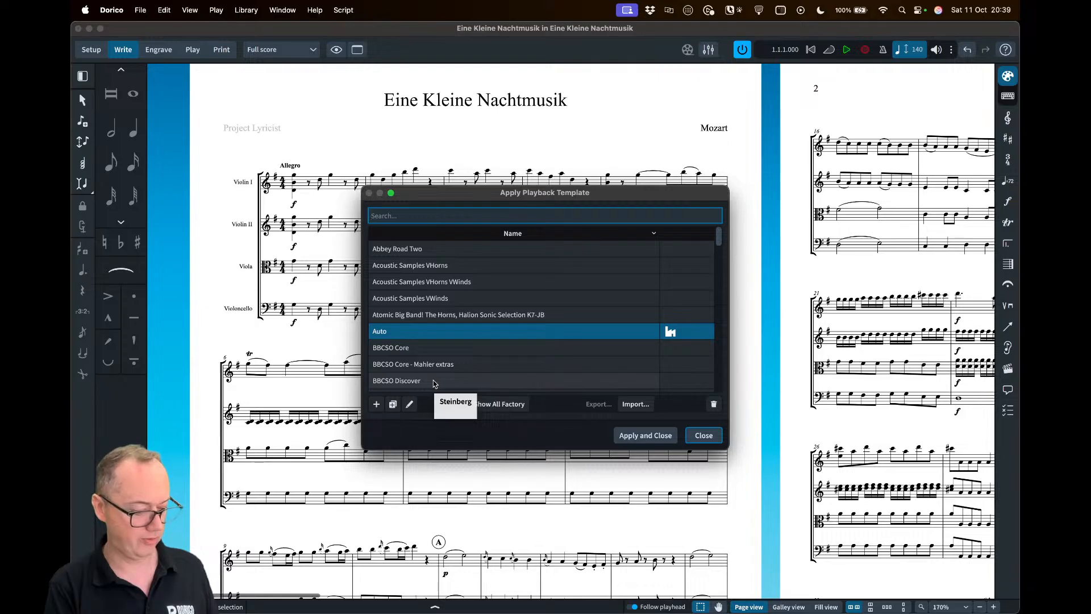
type("fain")
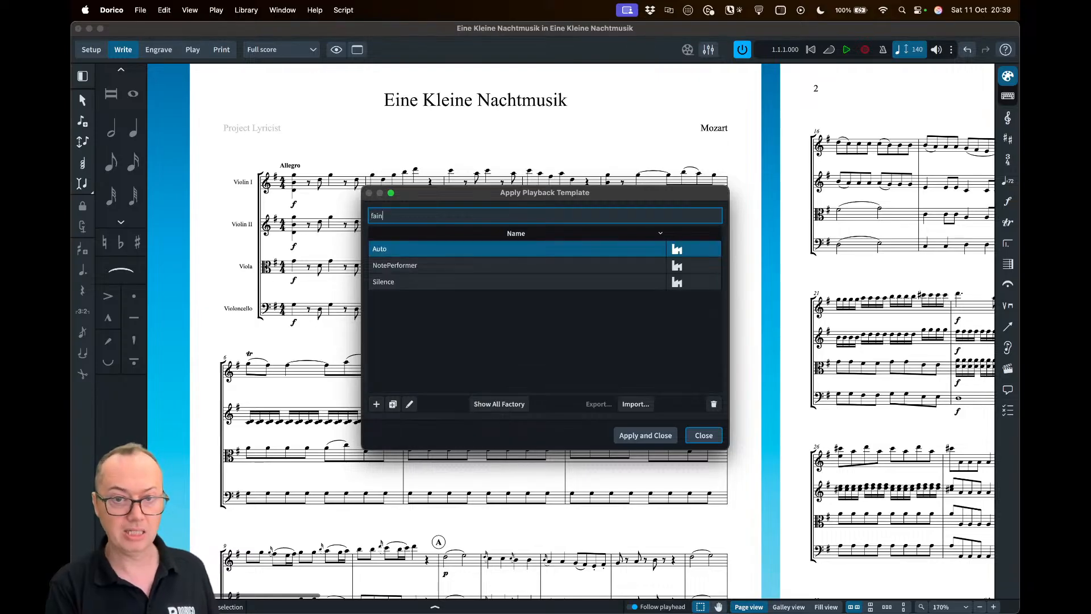
key("BackSpace")
key("BackSpace")
key("BackSpace")
type("inale")
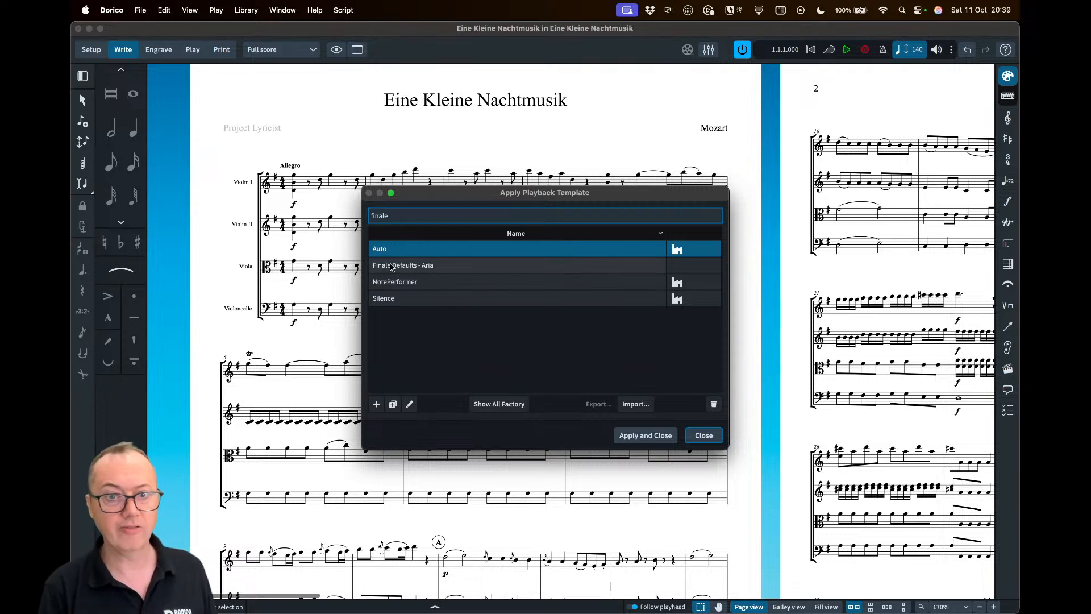
left_click(392, 266)
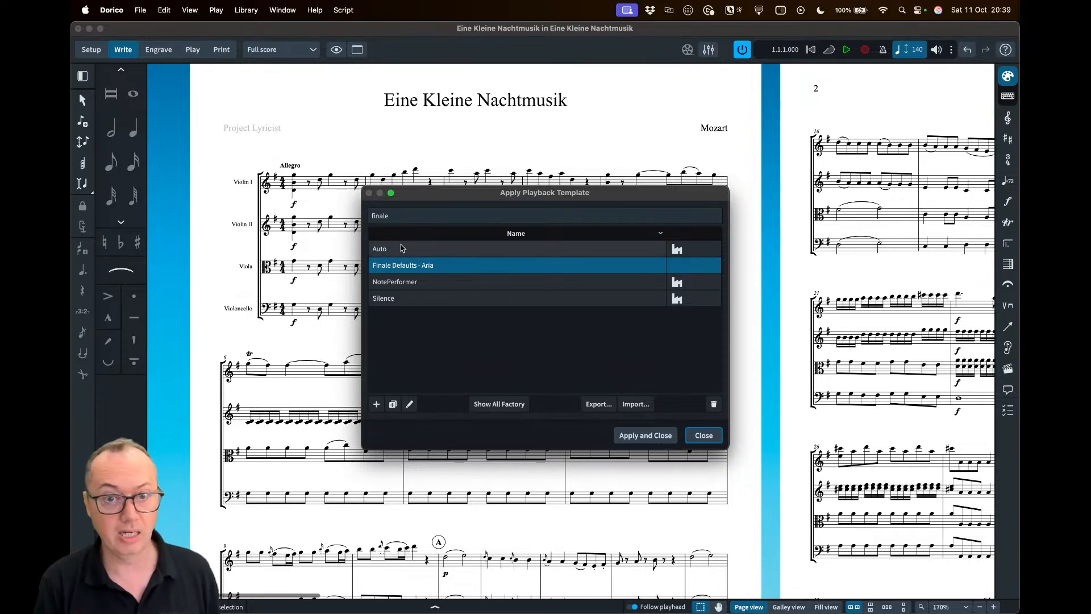
Search the playback templates for "gpo5" and apply the GPO5 template to the project
left_click(397, 220)
key("super+a")
type("gpo")
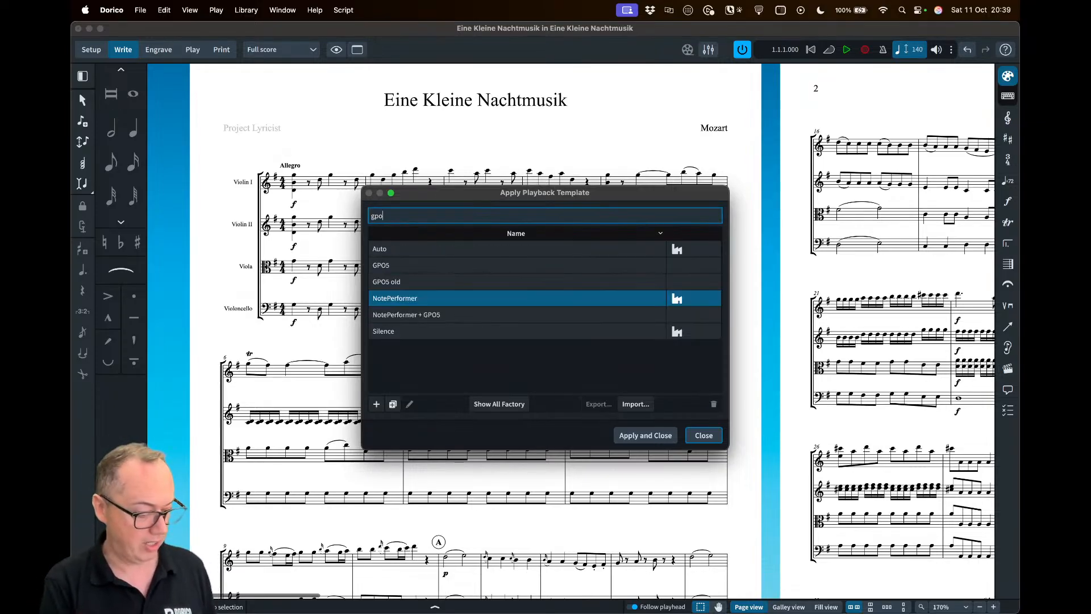
type("5")
left_click(384, 264)
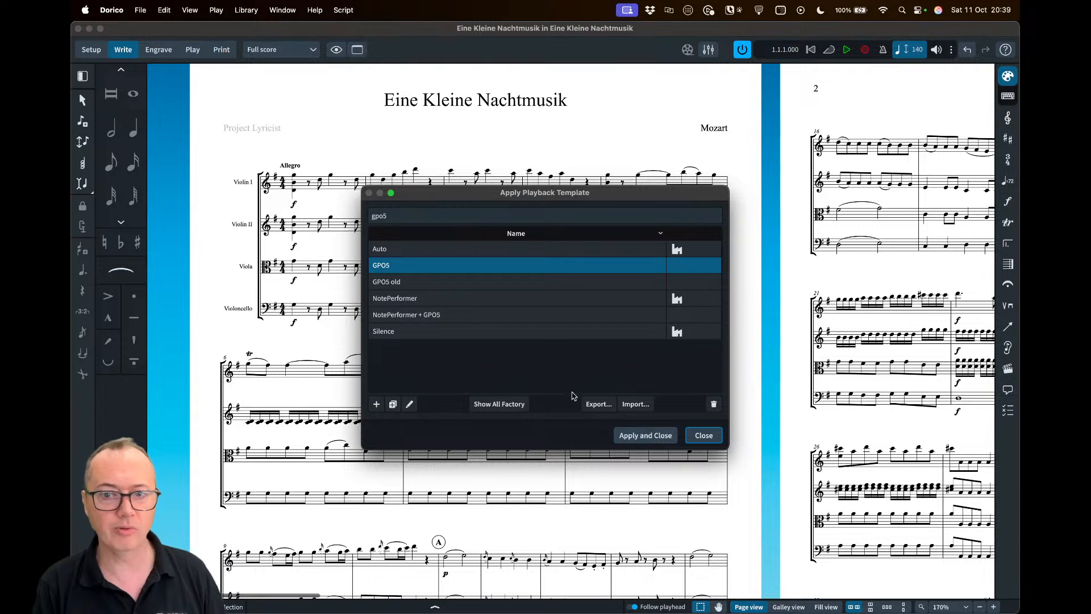
left_click(633, 436)
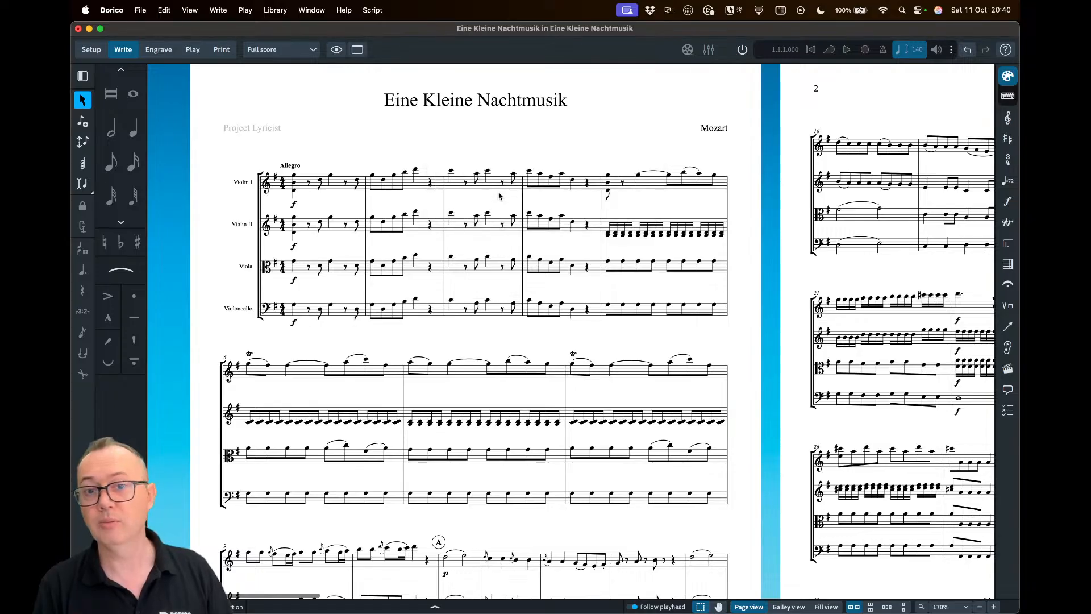
In Play mode, inspect the Violin I and II routing and Violin I's ARIA Player, and check the Violin I player type in Setup mode
left_click(193, 50)
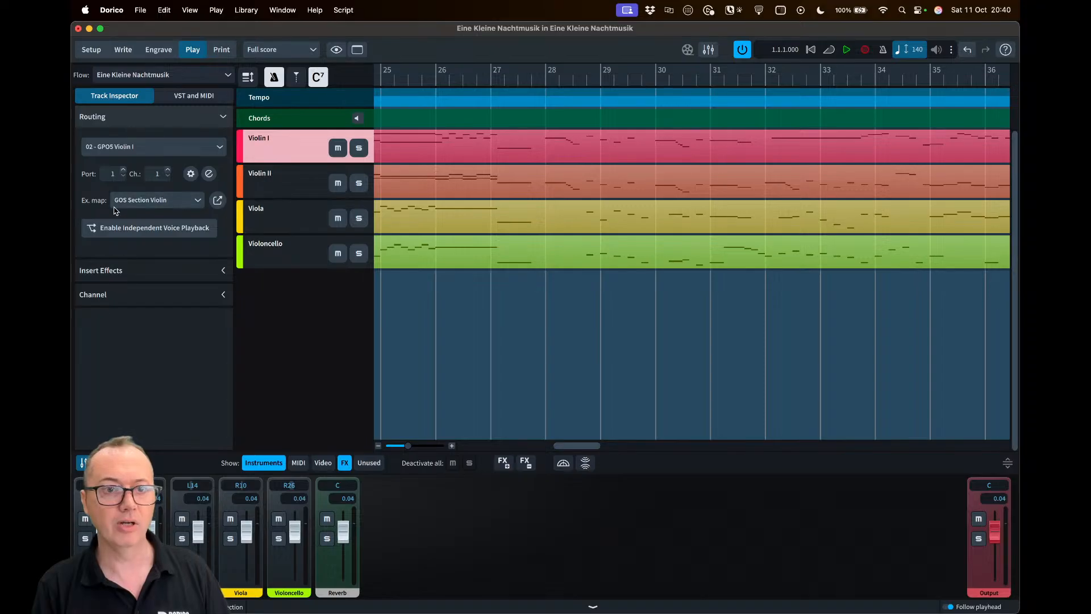
left_click(281, 183)
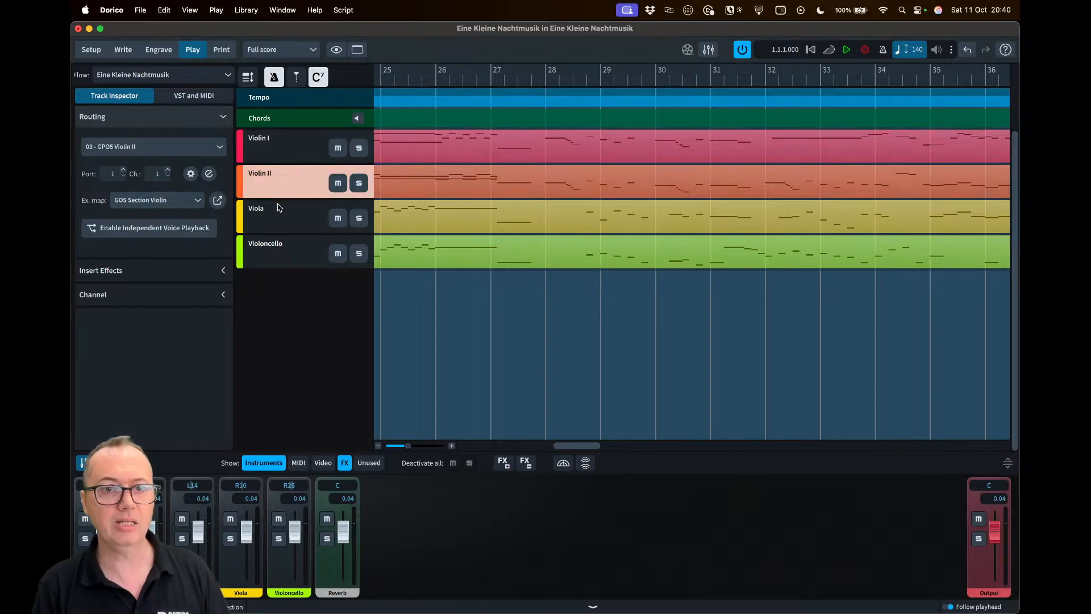
left_click(281, 152)
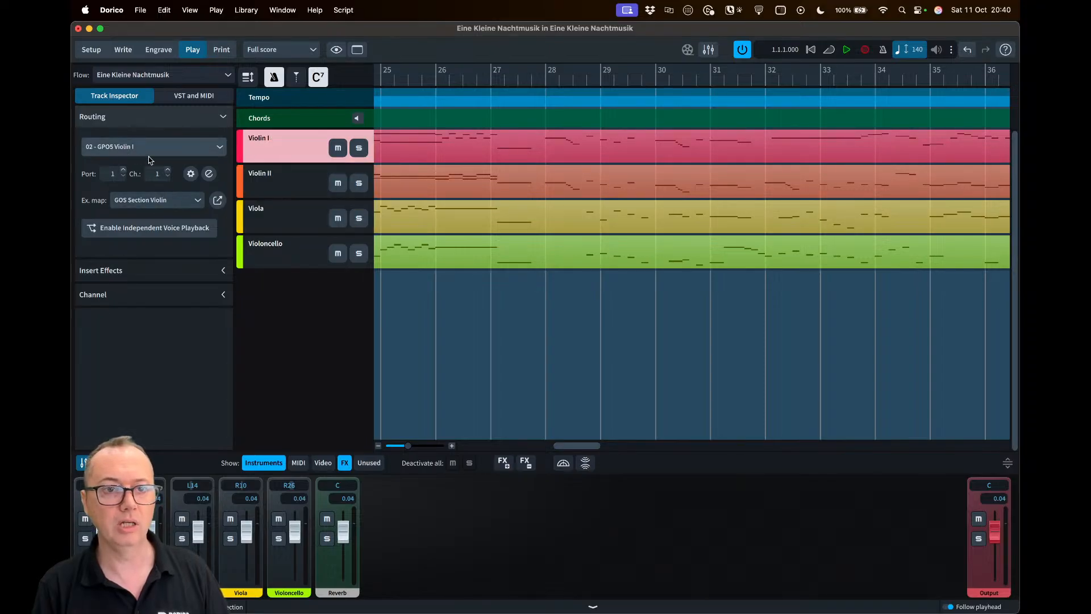
left_click(190, 173)
left_click_drag(182, 85, 305, 101)
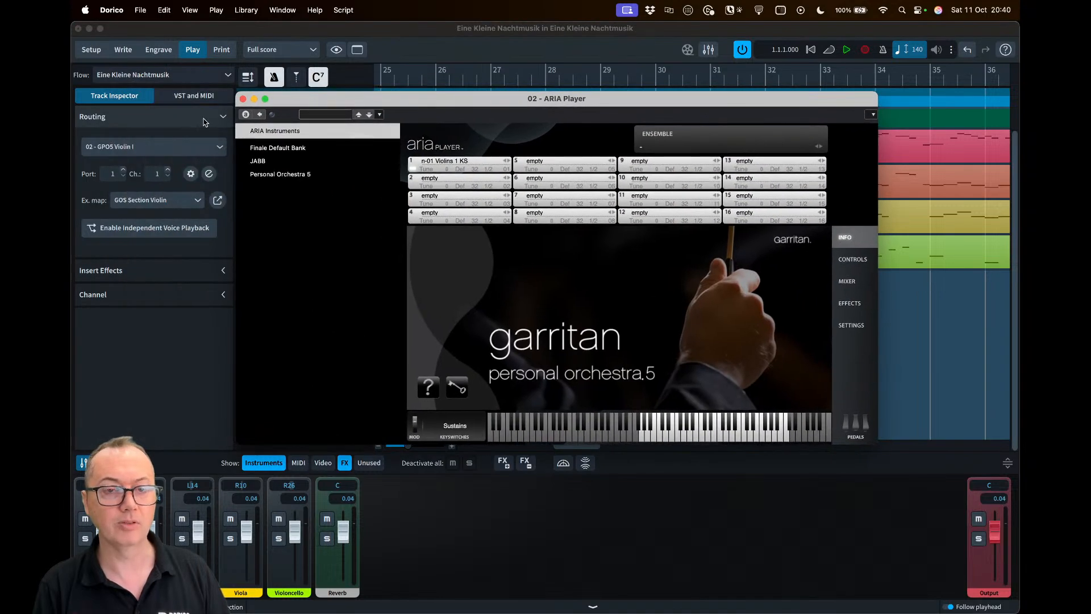
left_click(243, 99)
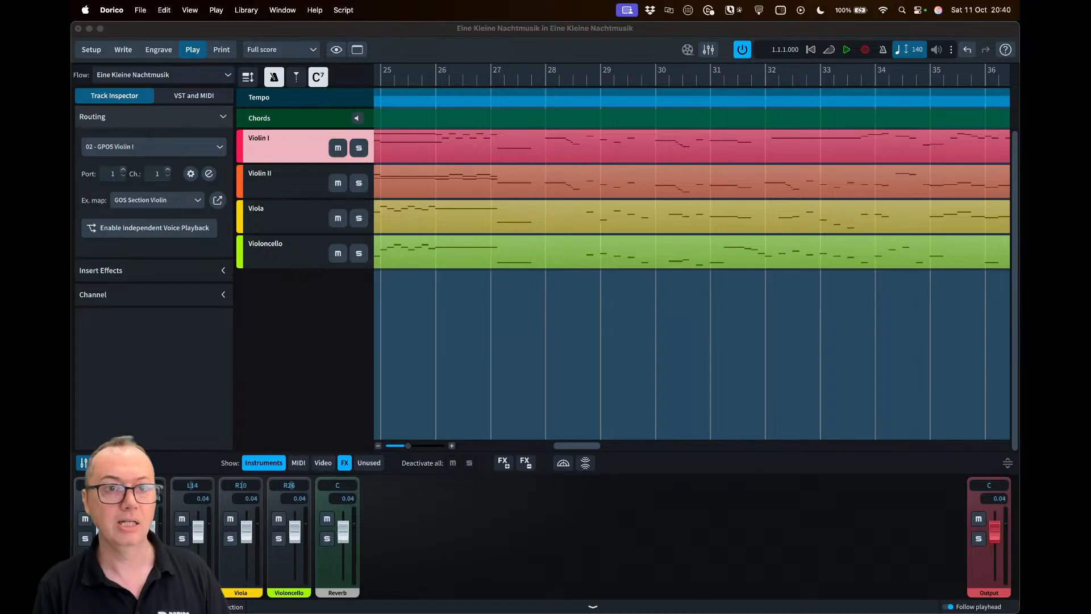
left_click(92, 50)
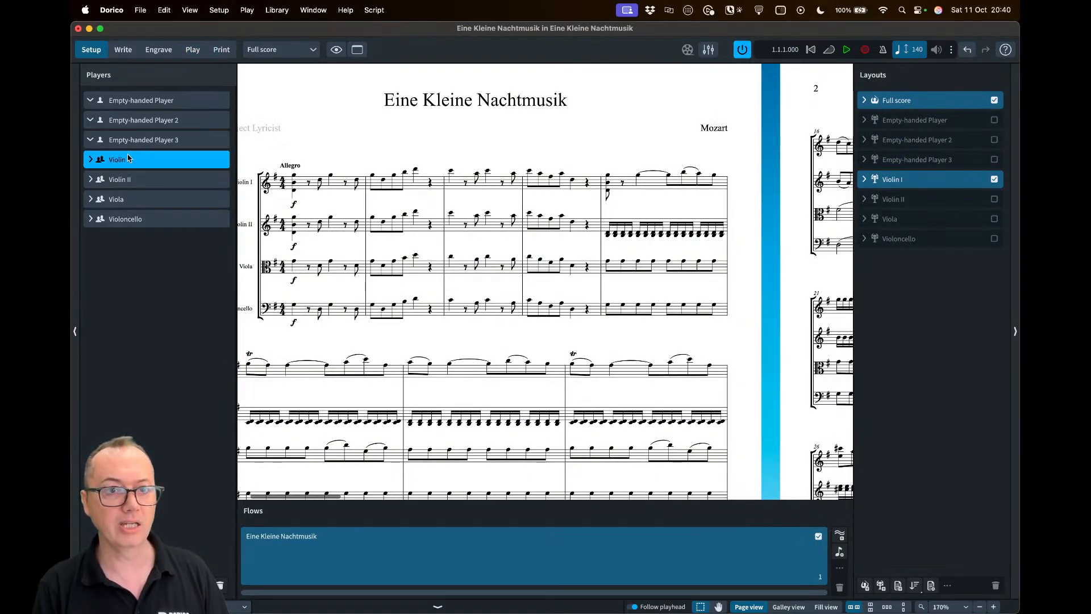
left_click(193, 50)
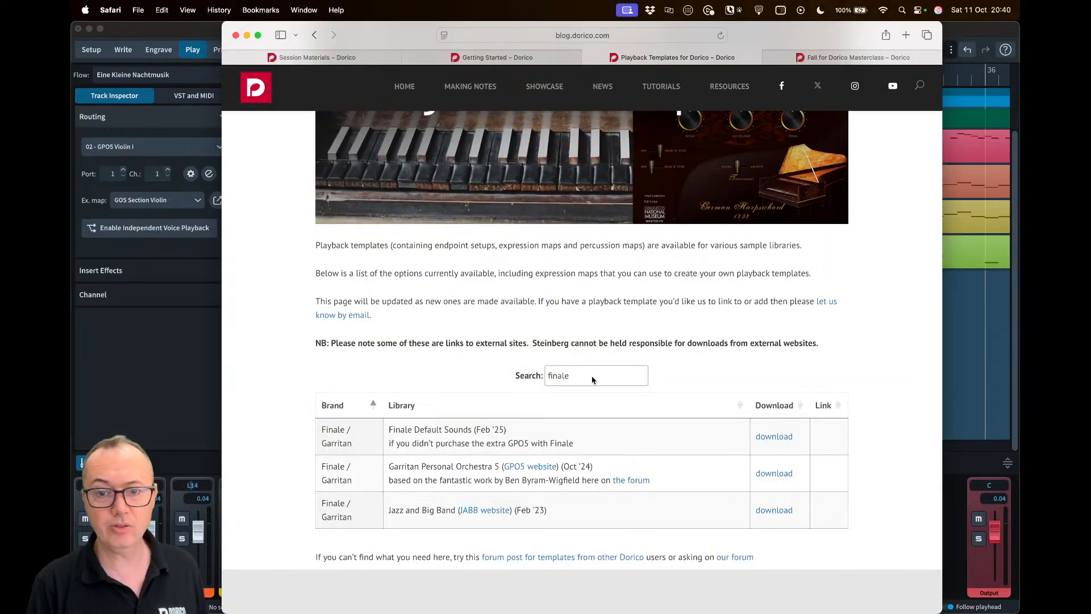
Switch to the Playback Templates page in Safari, clear the "finale" search and browse the full library list to its end
left_click_drag(592, 380, 534, 376)
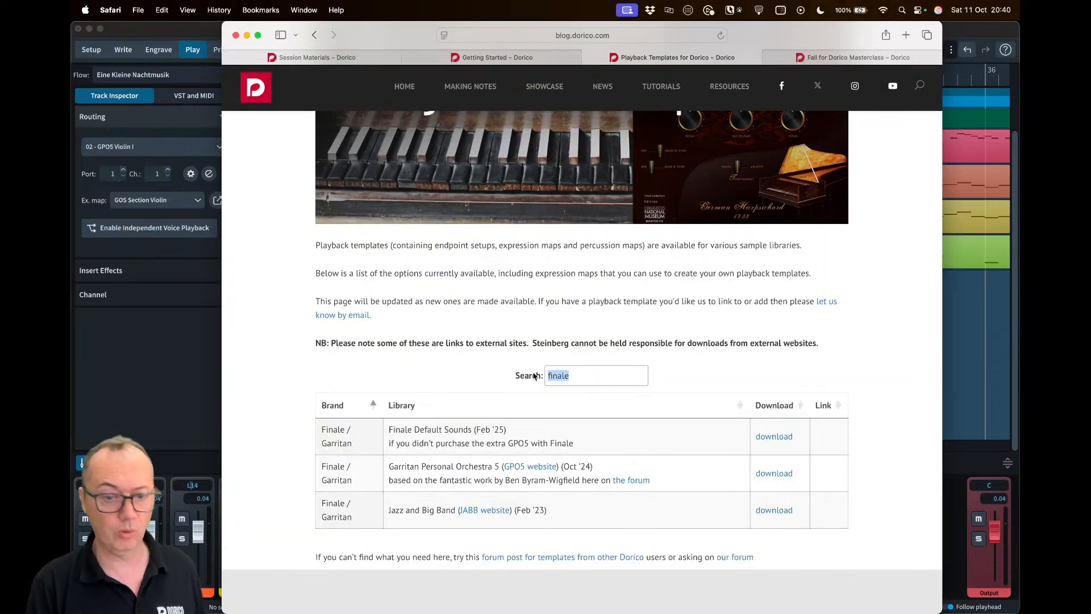
key("BackSpace")
scroll(294, 445, "down", 10)
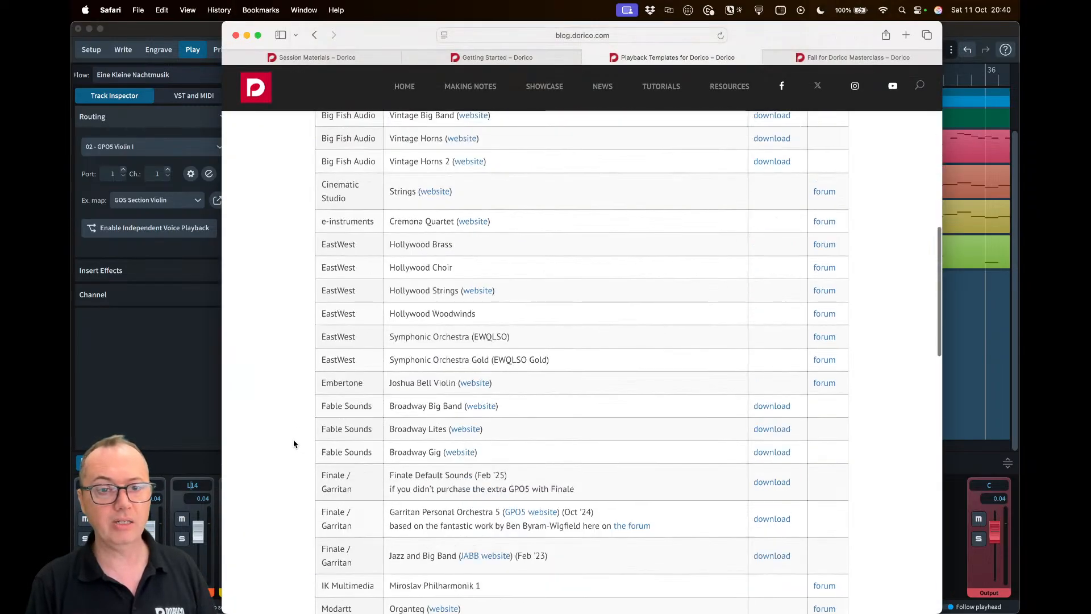
scroll(294, 280, "down", 8)
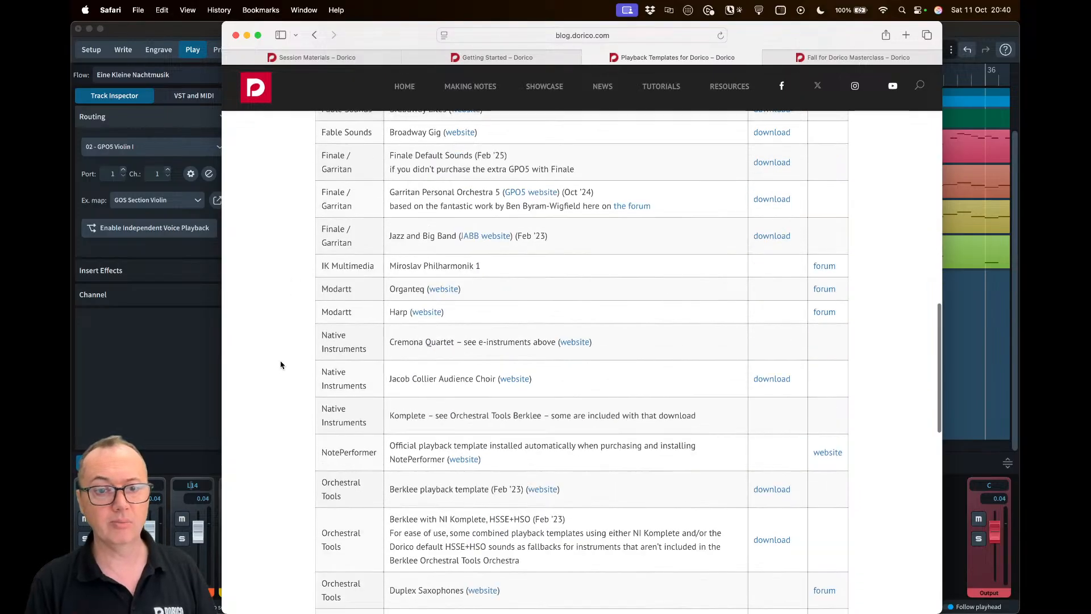
scroll(275, 370, "down", 3)
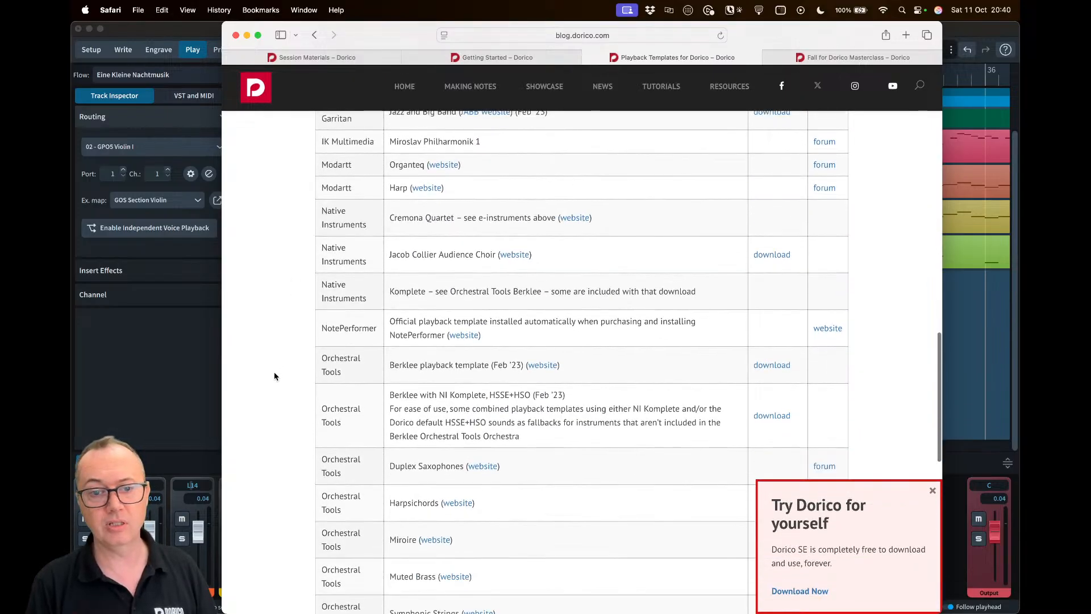
scroll(271, 451, "down", 10)
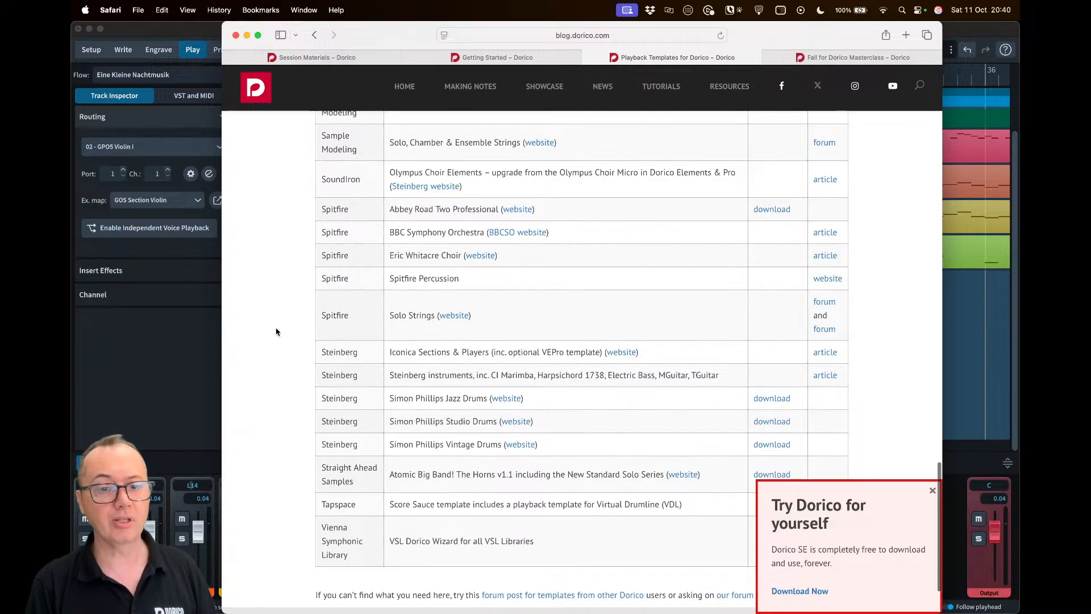
scroll(276, 332, "down", 3)
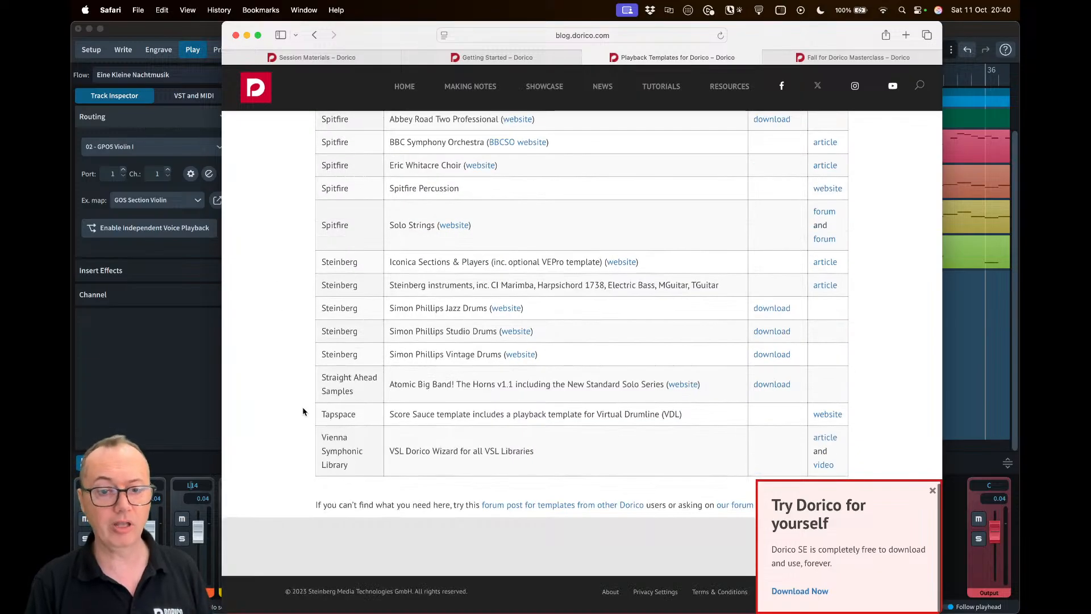
Dismiss the Dorico SE promotion, find NotePerformer in the playback templates list and view its website in a separate tab
left_click(932, 489)
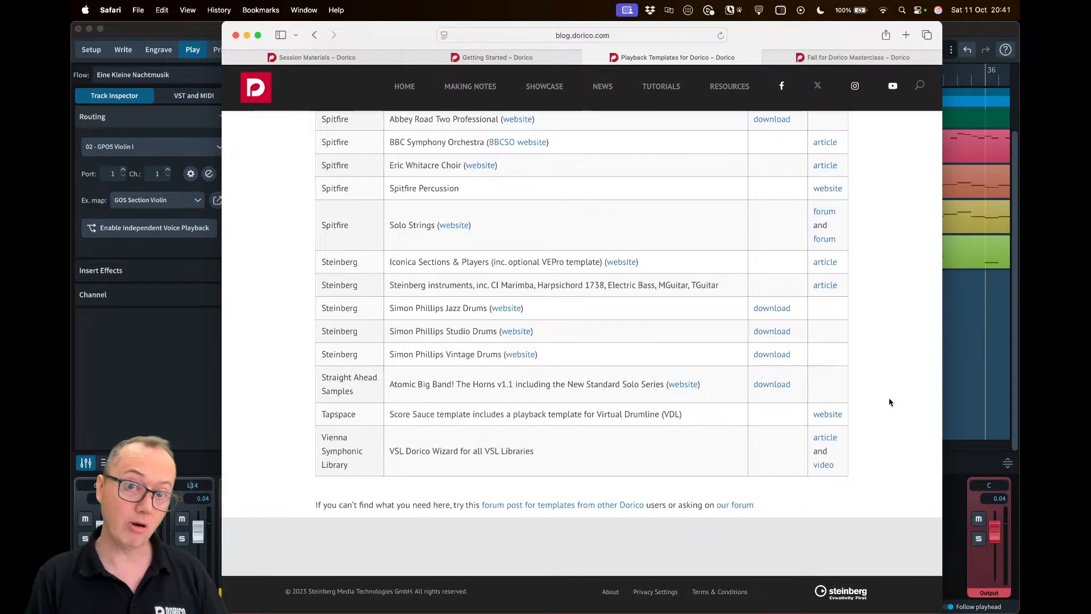
scroll(890, 400, "up", 10)
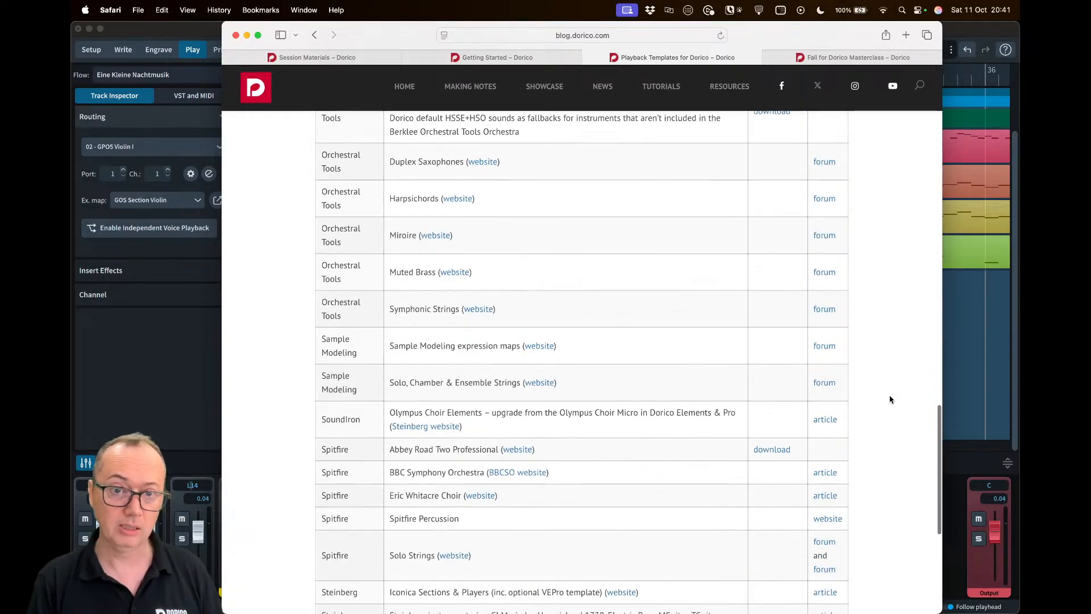
scroll(886, 399, "up", 1)
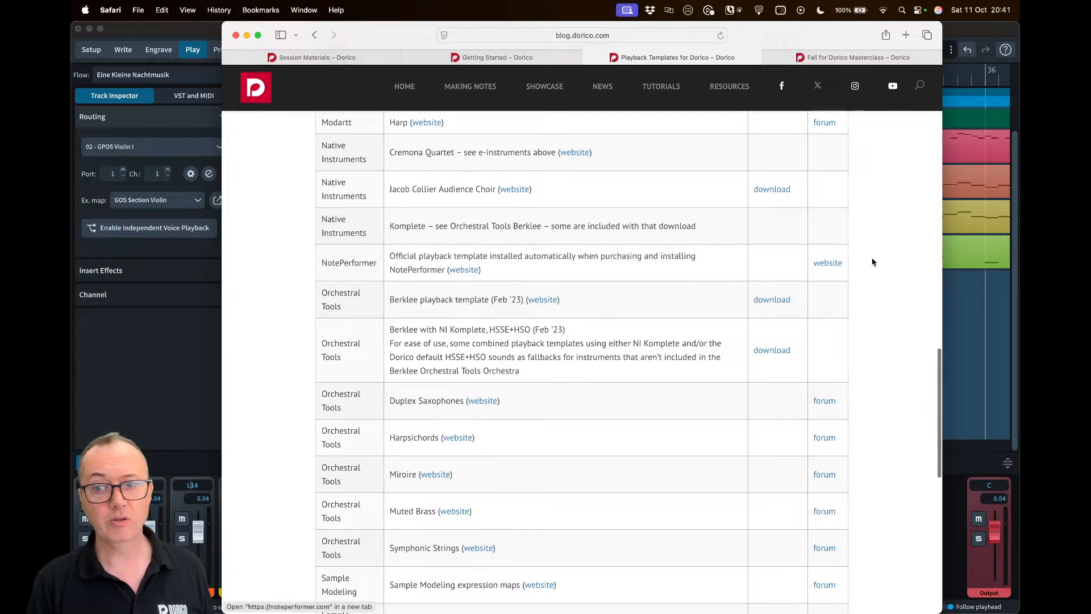
left_click(831, 265, "super")
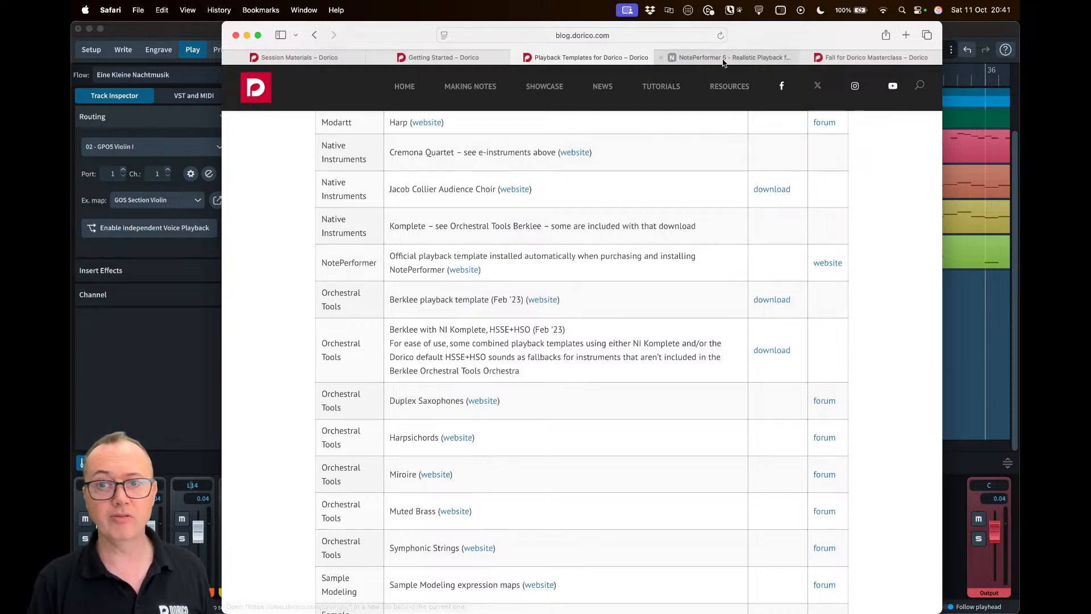
left_click(724, 59)
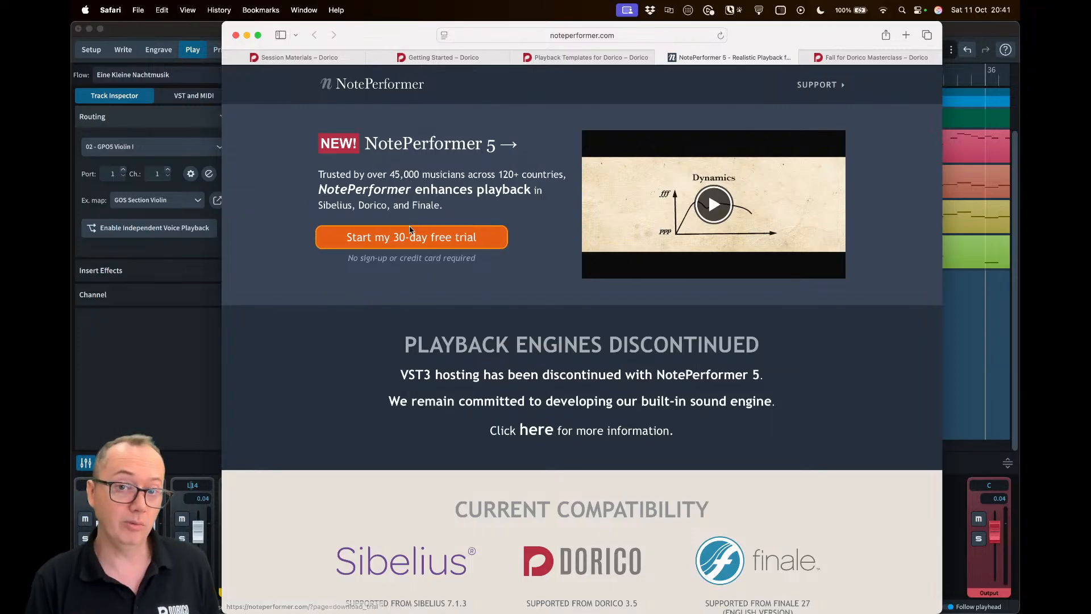
Switch back to Dorico and apply the factory NotePerformer playback template to the project
left_click(199, 50)
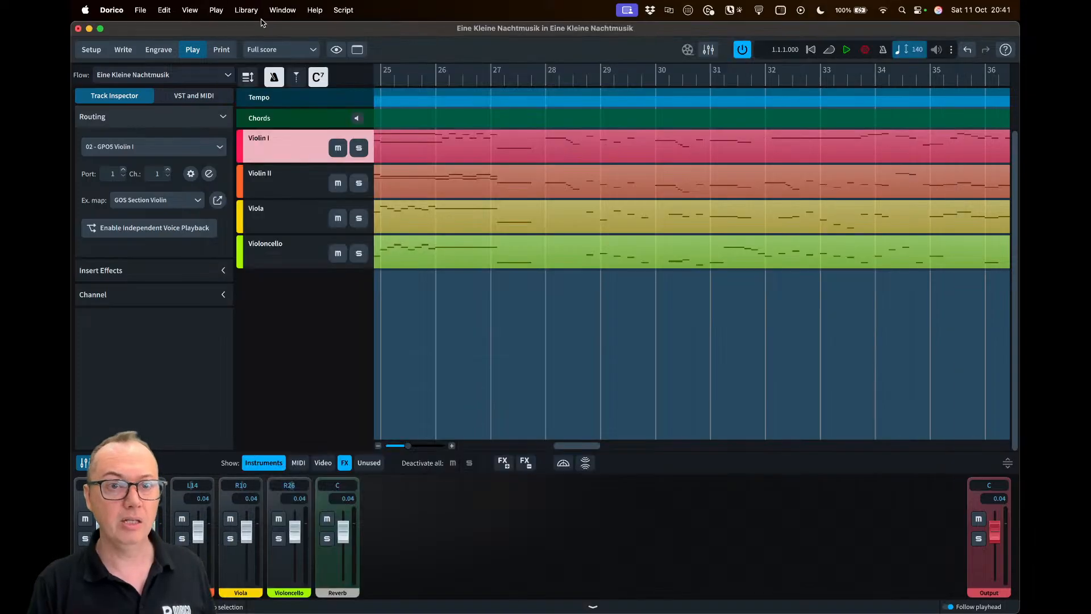
left_click(216, 9)
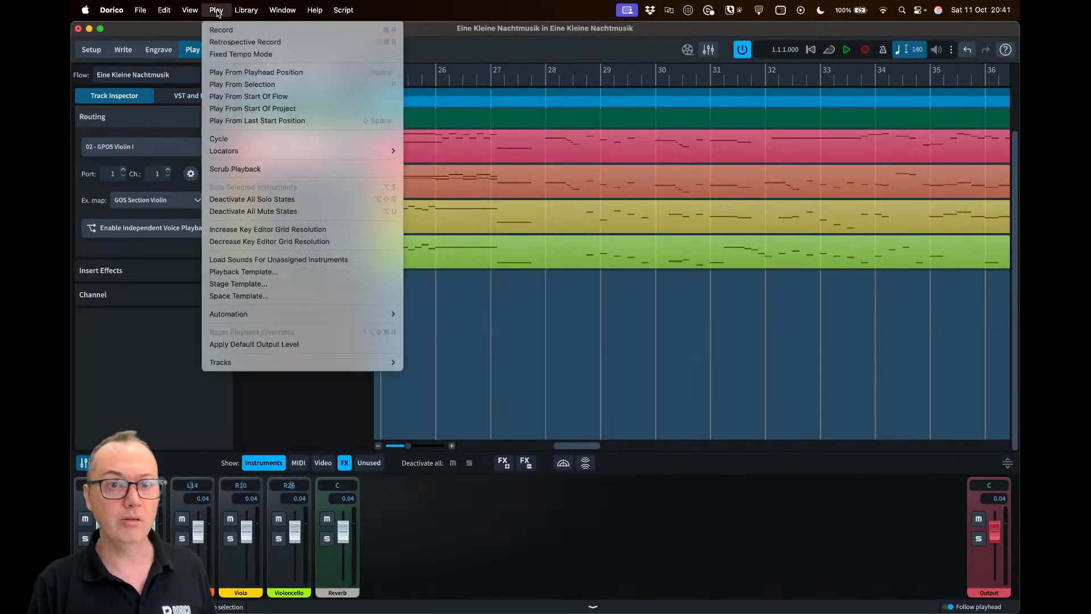
left_click(264, 272)
scroll(488, 318, "down", 10)
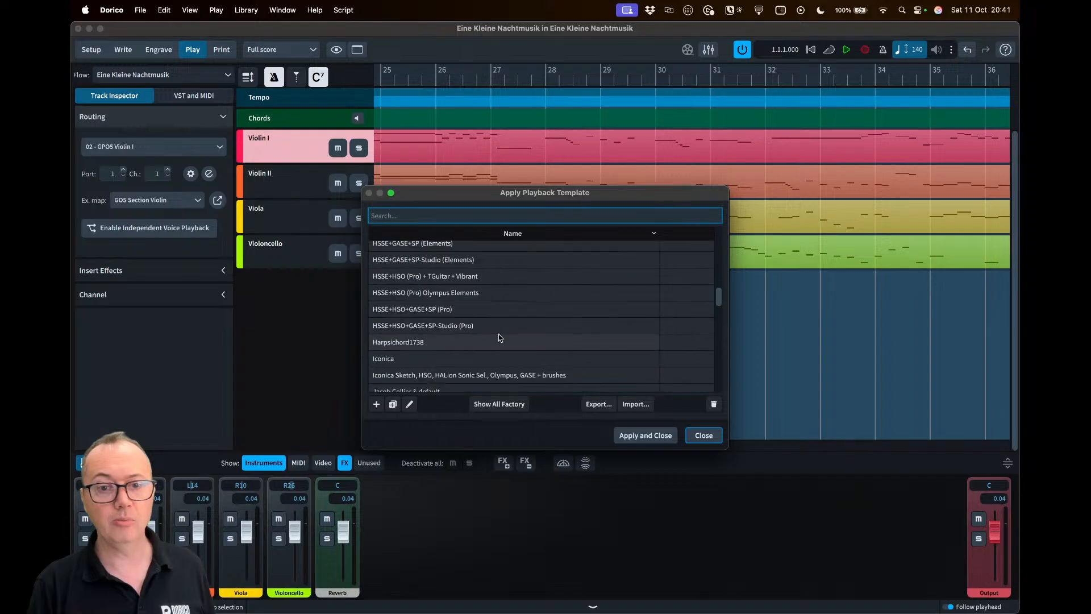
scroll(500, 359, "down", 3)
left_click(432, 346)
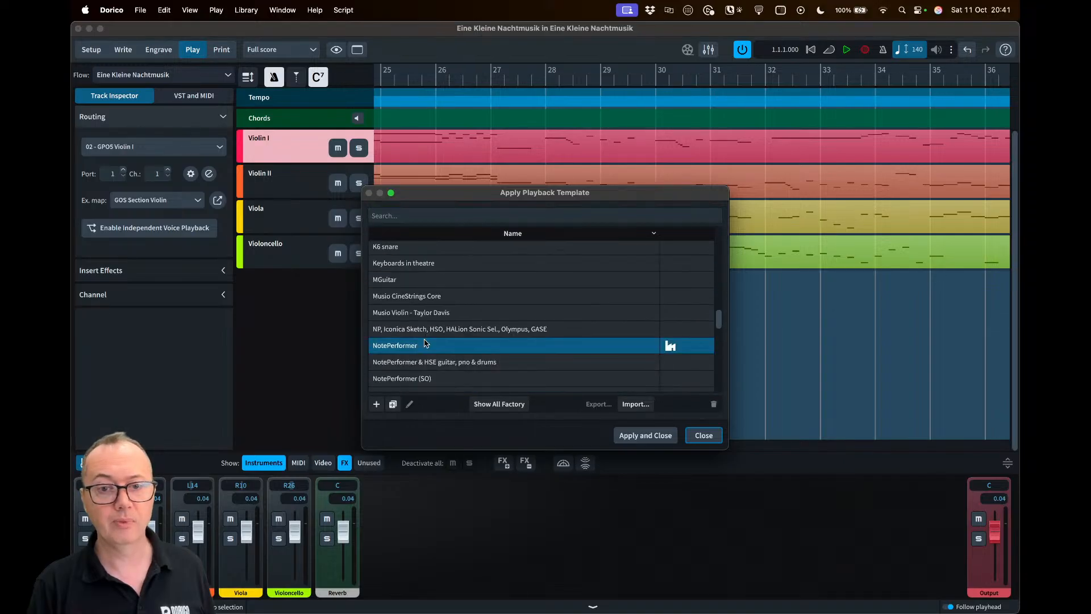
left_click(641, 436)
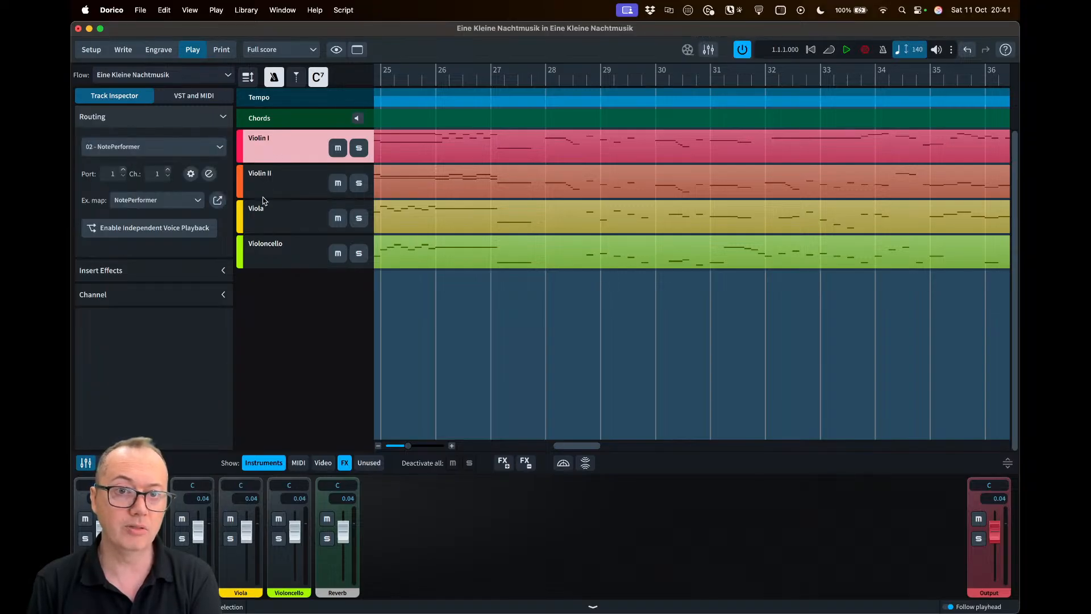
Open Violin I's NotePerformer instrument window and view the override sound categories for the first Violins channel
left_click(208, 175)
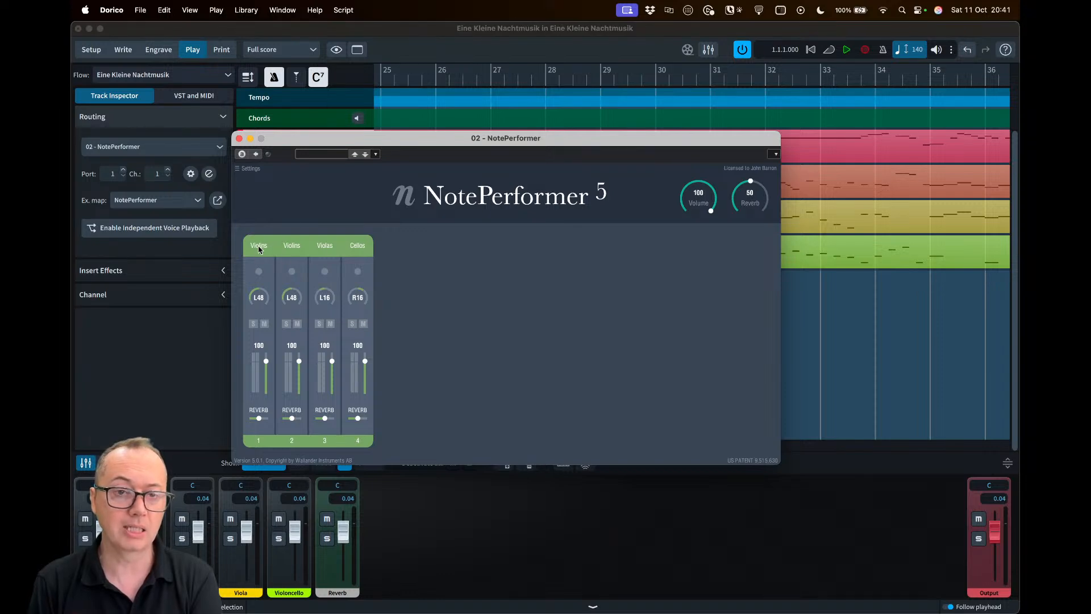
left_click_drag(329, 141, 394, 126)
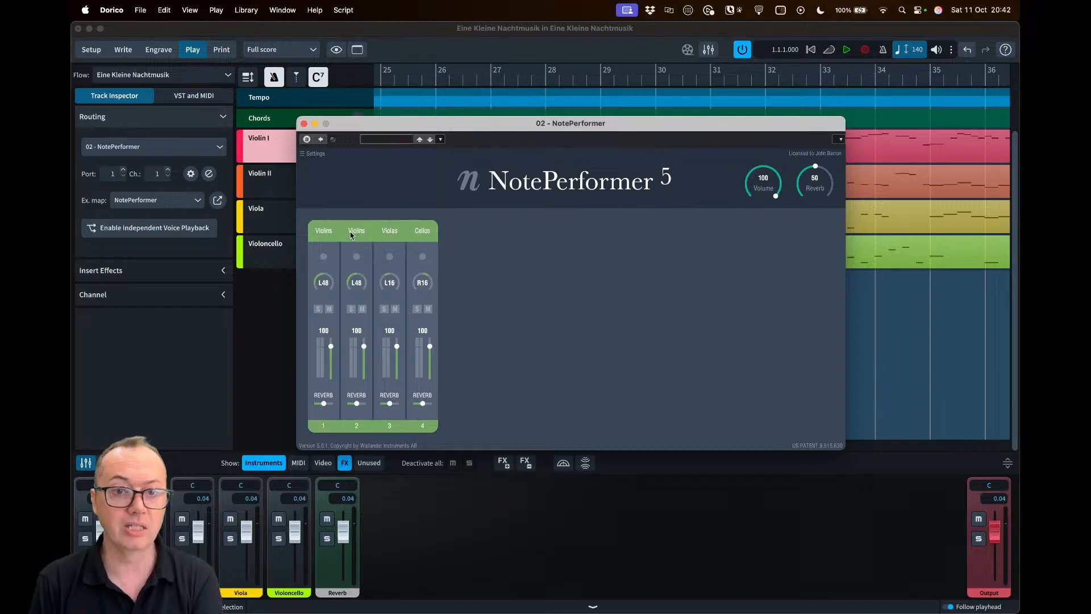
left_click(319, 237)
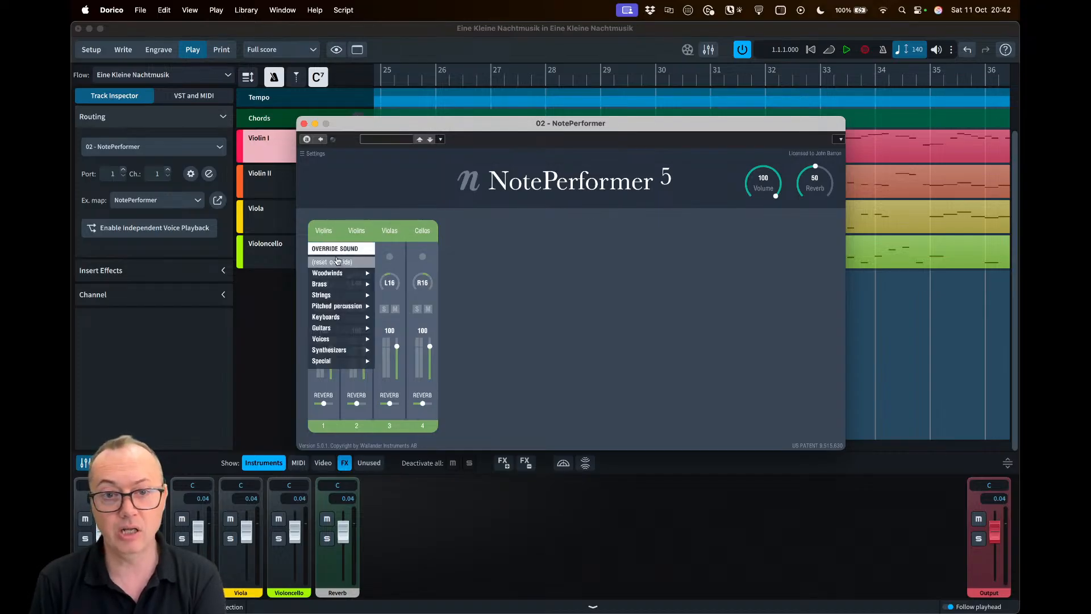
mouse_move(339, 327)
left_click(581, 313)
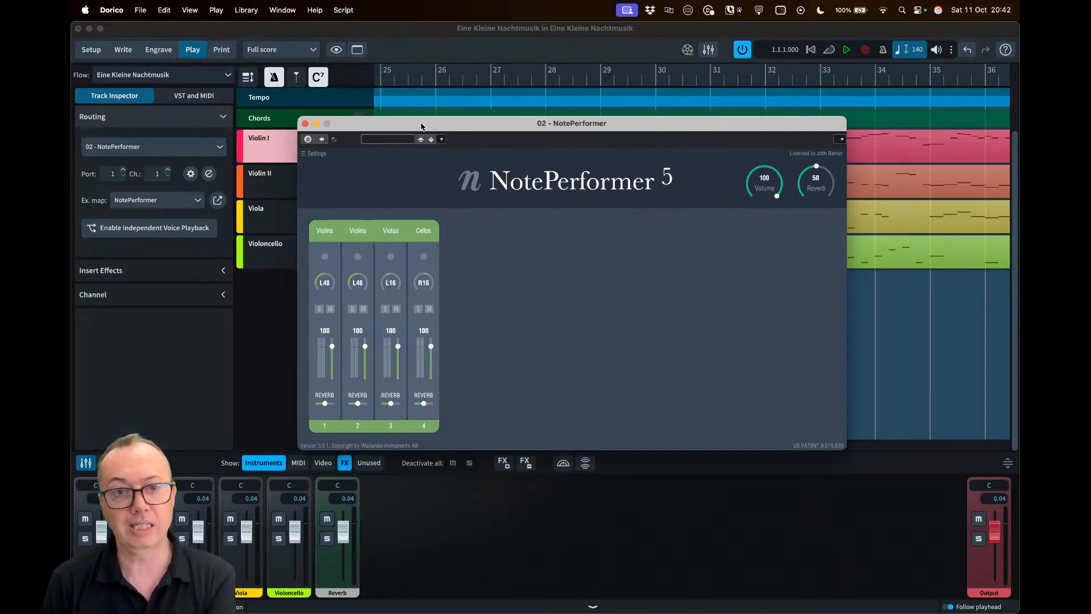
Check Violin I's expression map beside the NotePerformer window, close the window, and revisit the NotePerformer website in Safari before returning to Dorico
left_click_drag(420, 122, 472, 124)
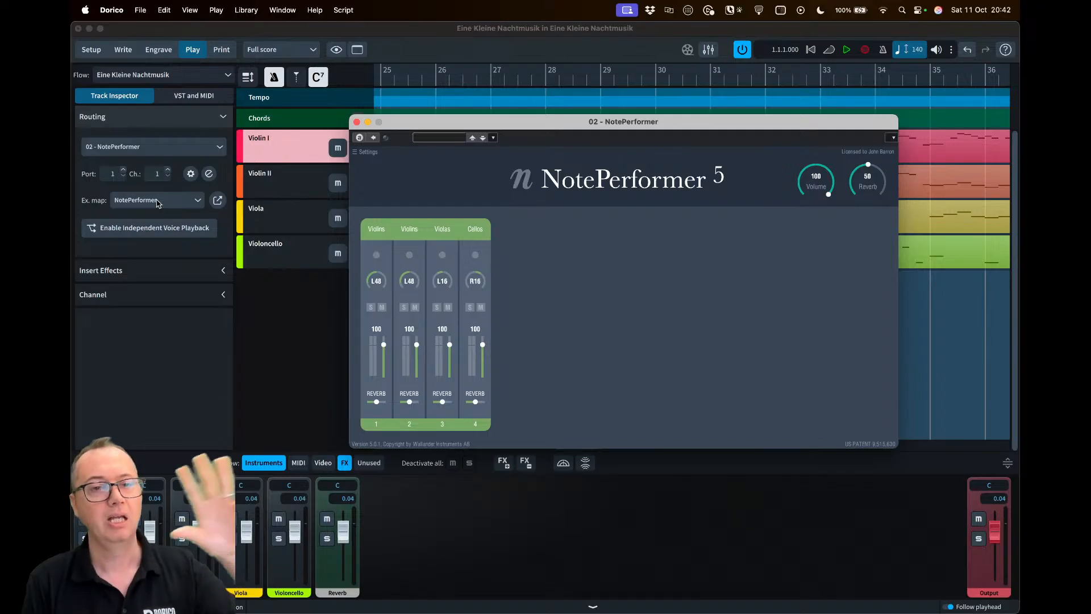
left_click_drag(541, 123, 514, 124)
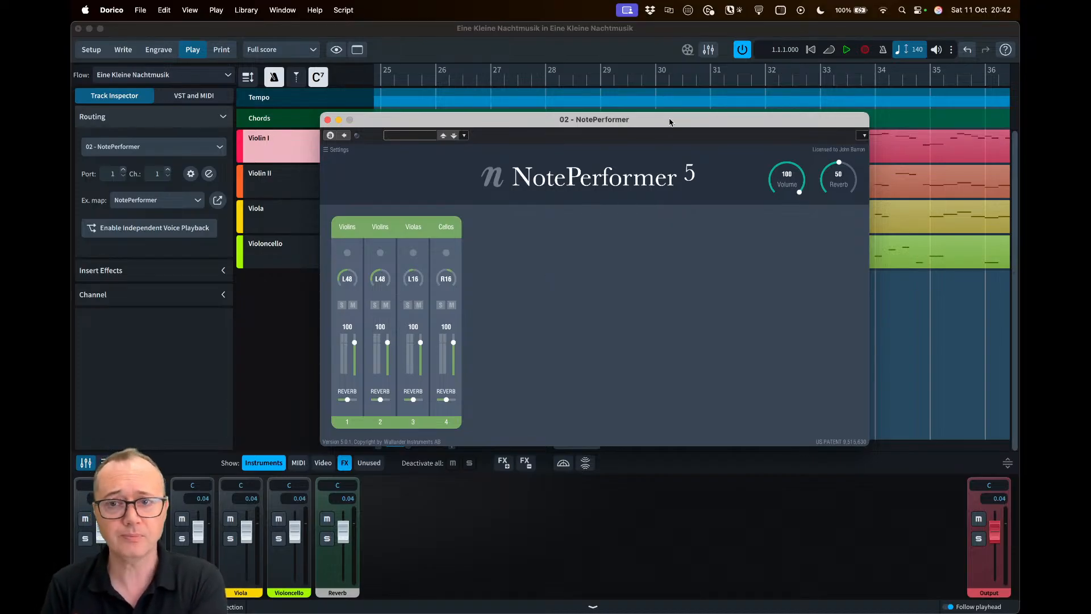
left_click_drag(669, 120, 669, 124)
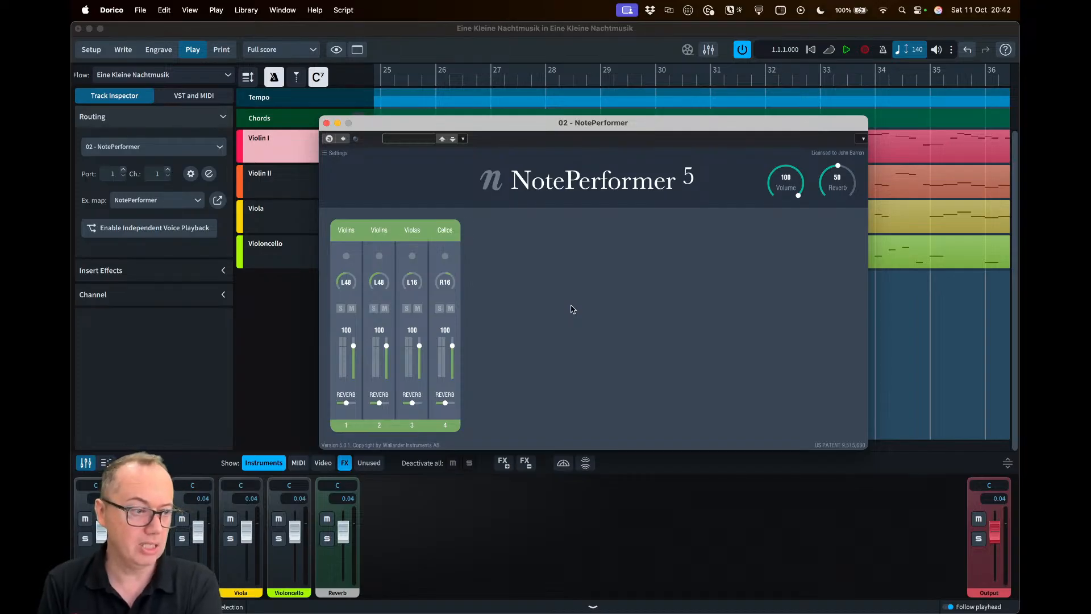
left_click(326, 123)
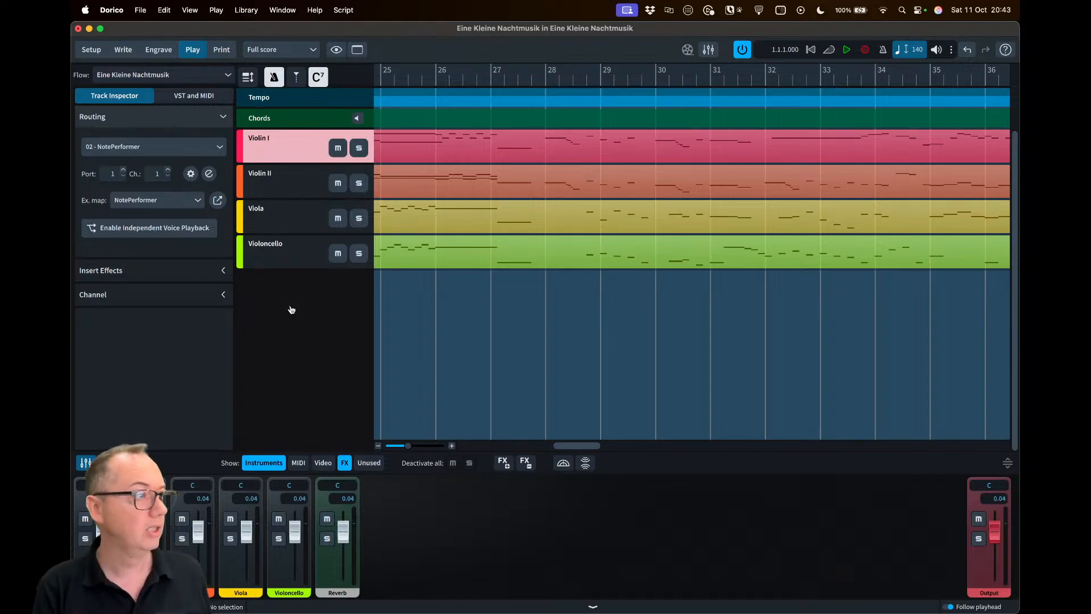
key("super+Tab")
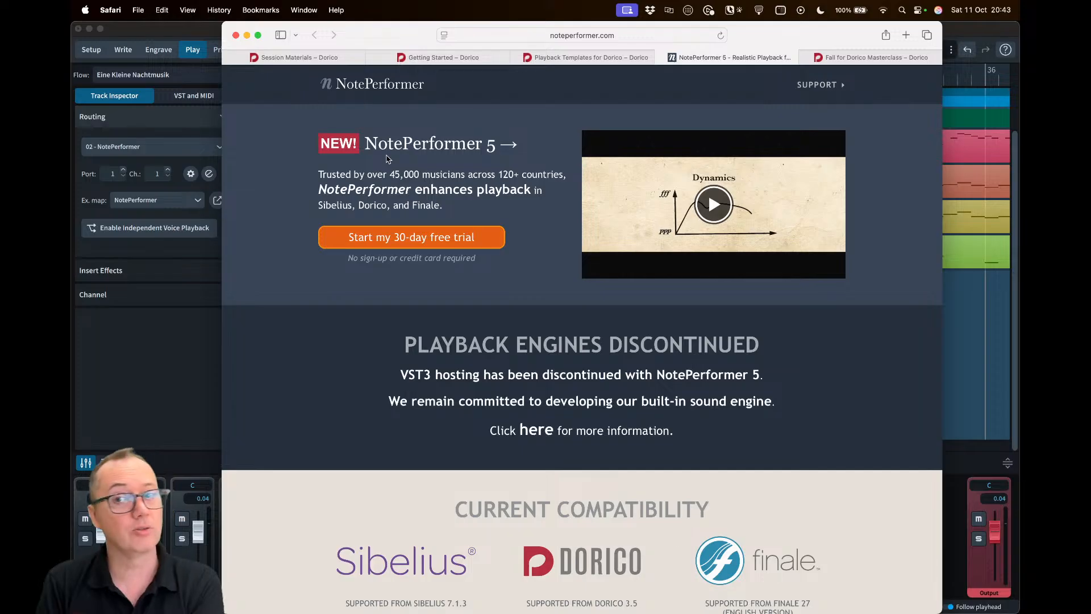
left_click(184, 332)
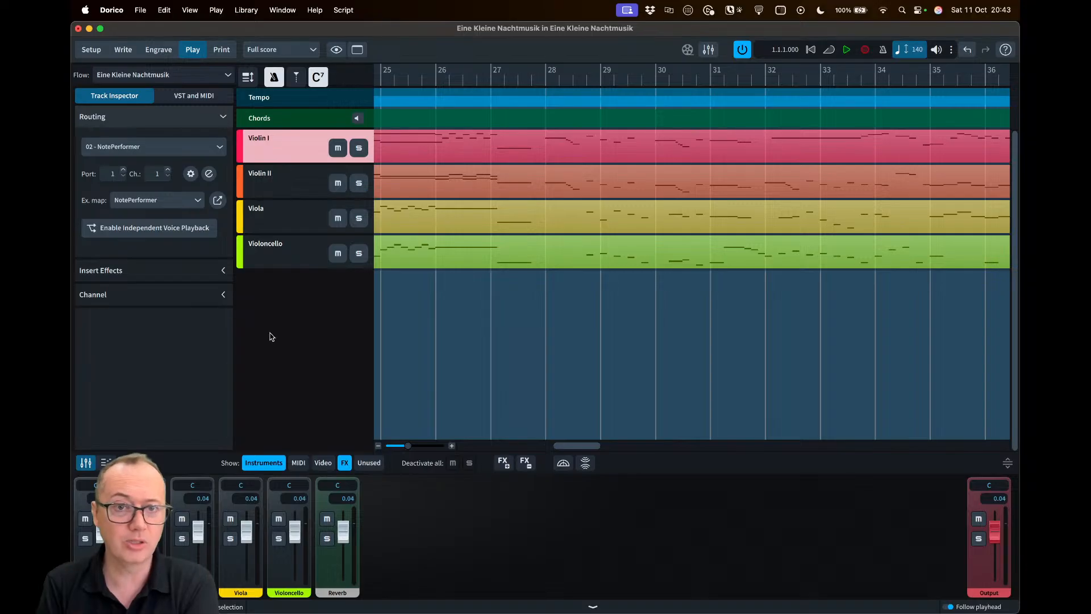
In Write mode, examine the Violoncello's bar 2 in the Key Editor with played durations and the available automation types, and hide the editor
left_click(123, 50)
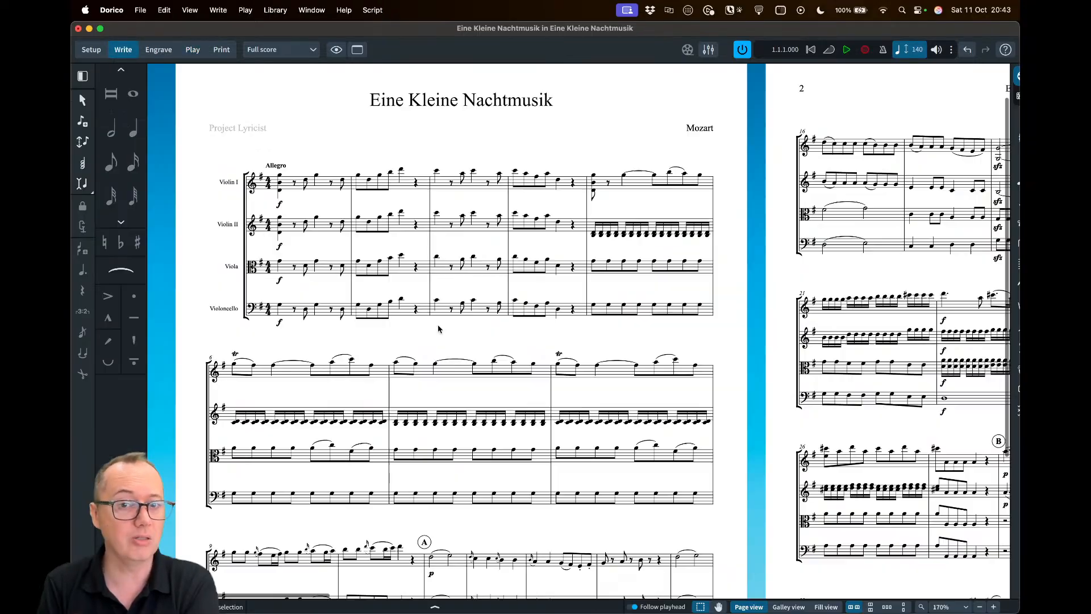
left_click(404, 314)
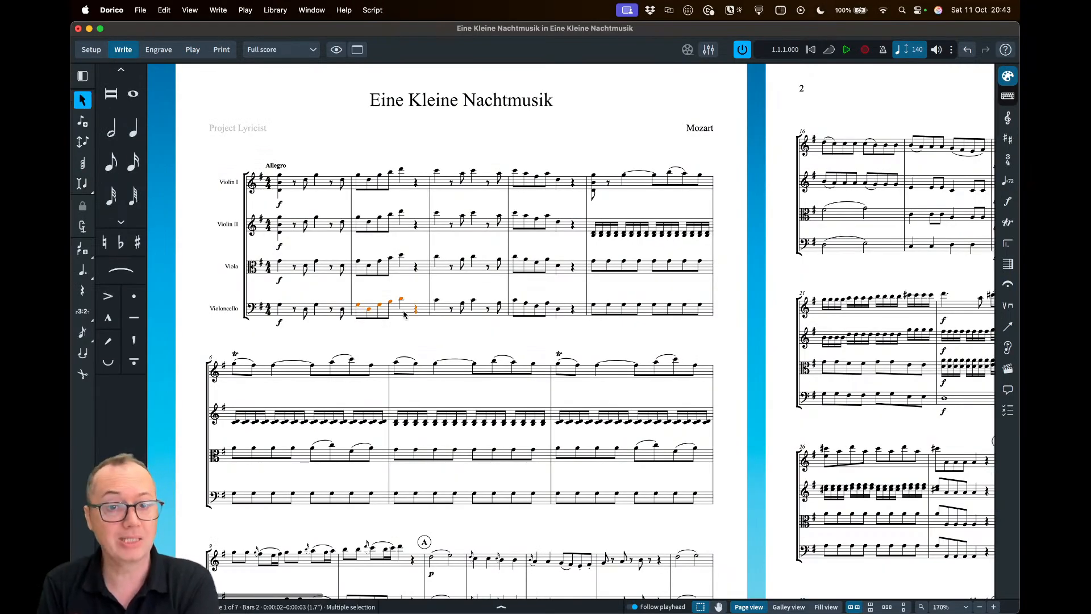
left_click(501, 607)
left_click(263, 452)
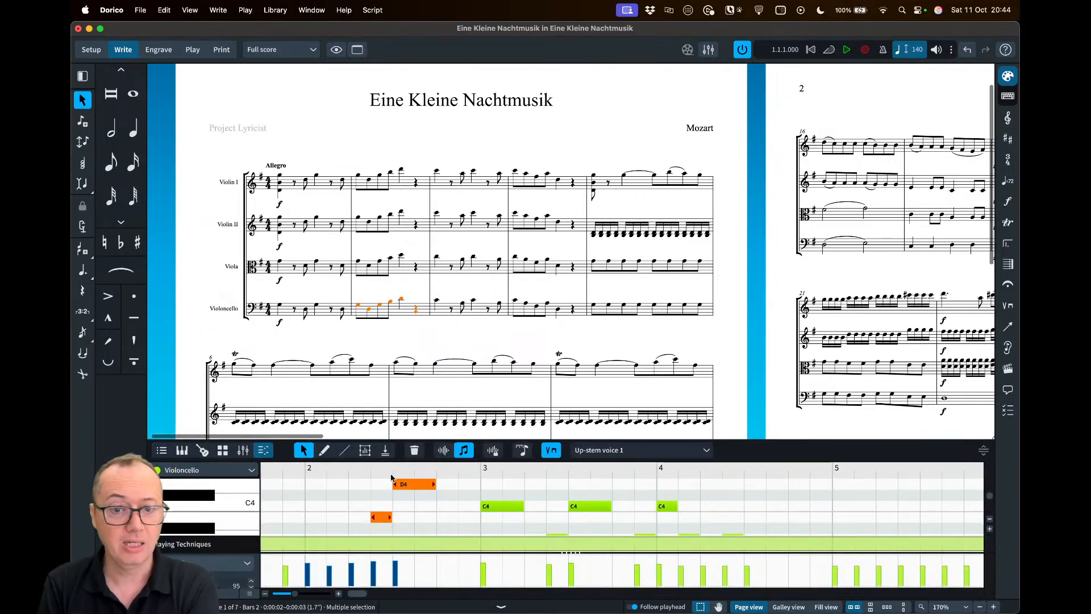
left_click(443, 451)
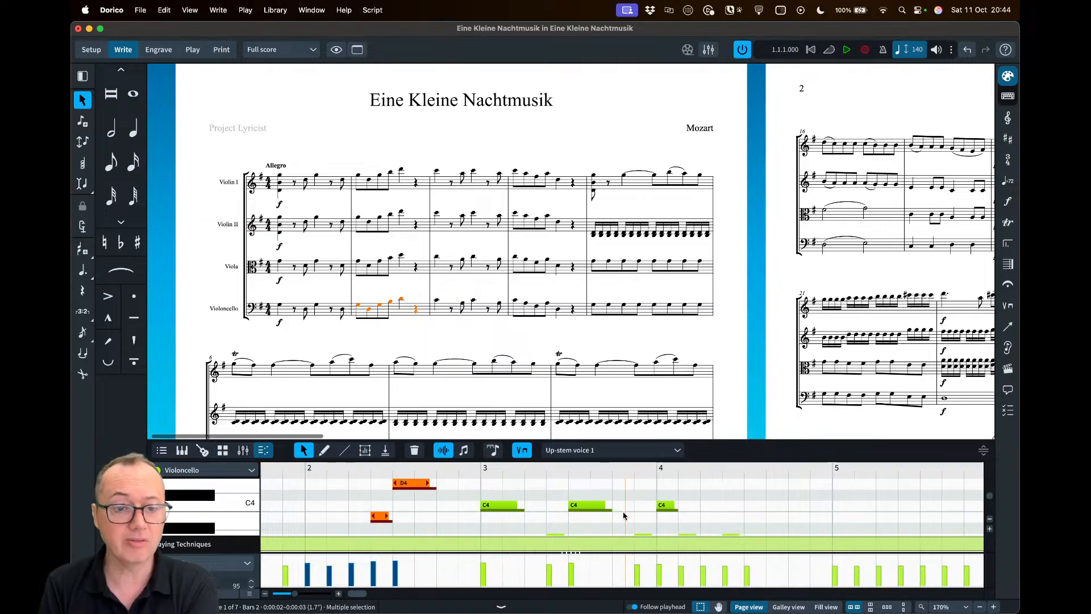
left_click(245, 563)
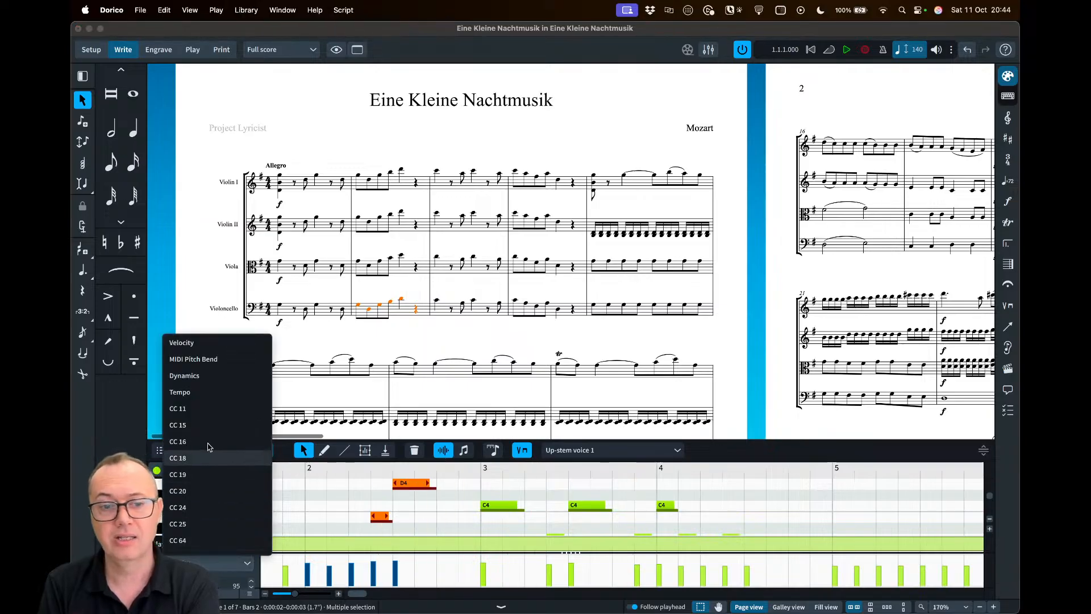
left_click(333, 393)
left_click(333, 394)
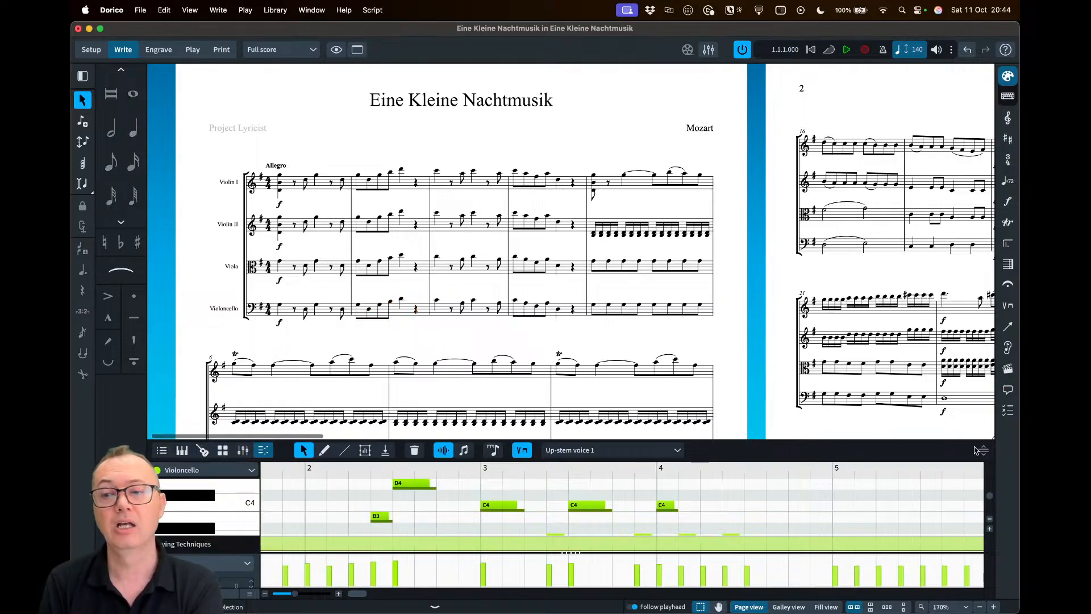
left_click(487, 607)
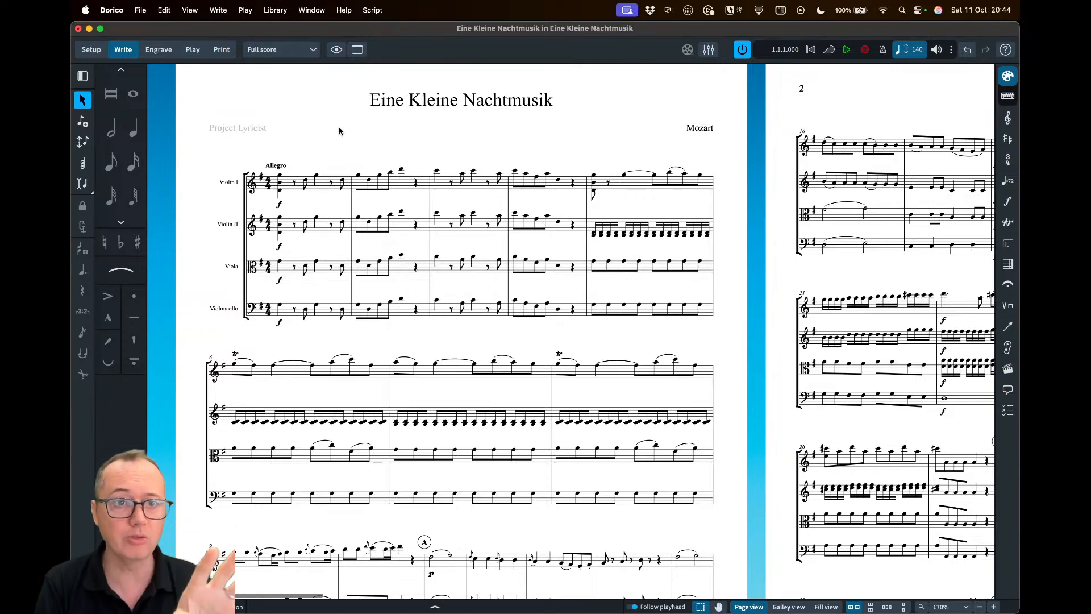
Review the section players in Setup mode and the Apply Playback Template dialog, close it without applying, and return to Write mode
left_click(94, 51)
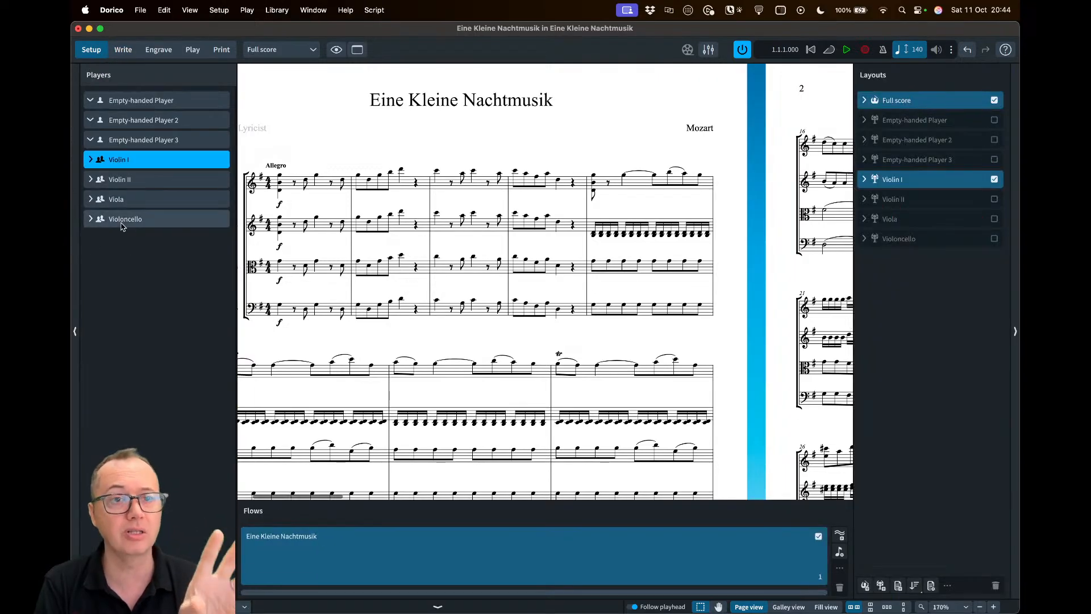
left_click(248, 11)
left_click(290, 272)
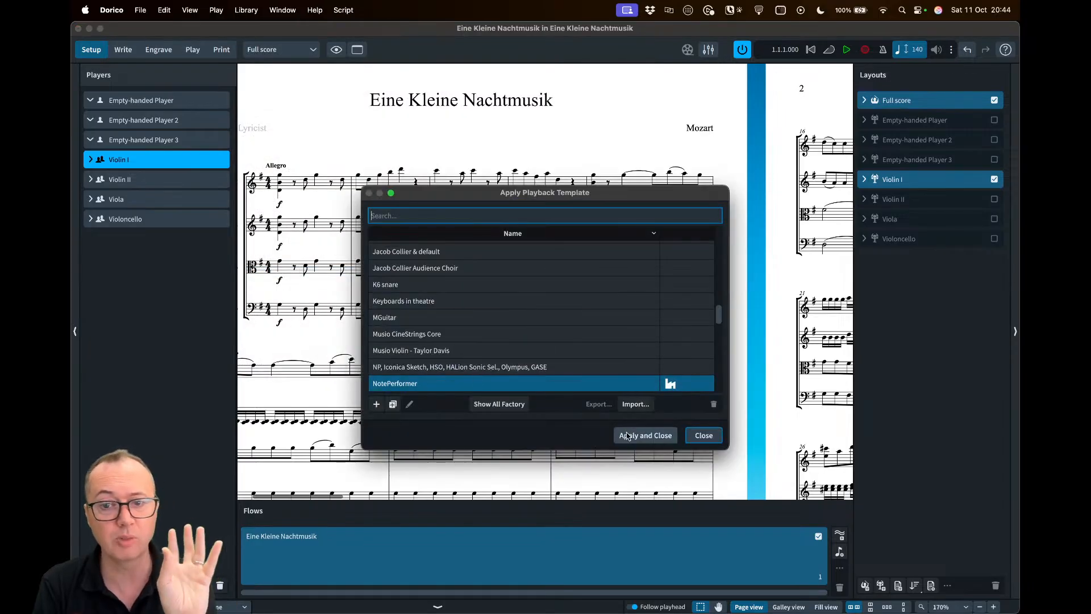
left_click(704, 436)
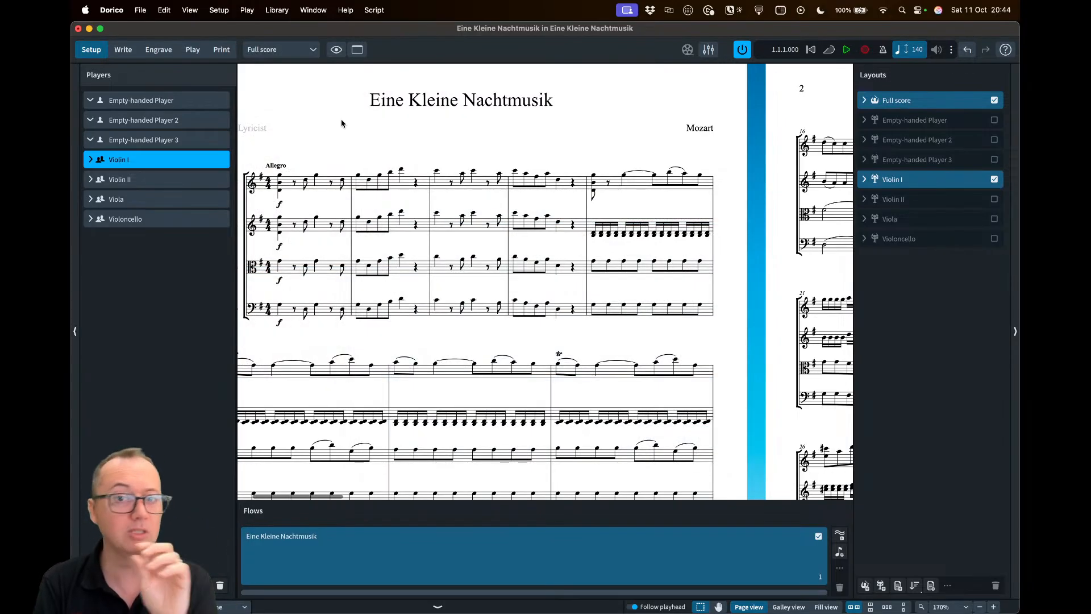
left_click(123, 49)
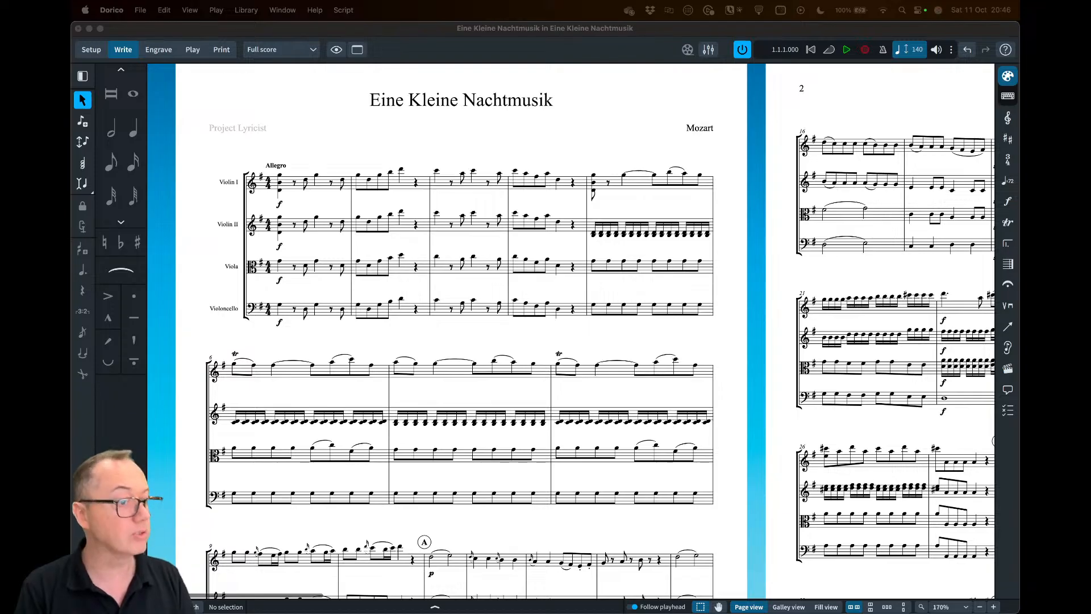
left_click(495, 140)
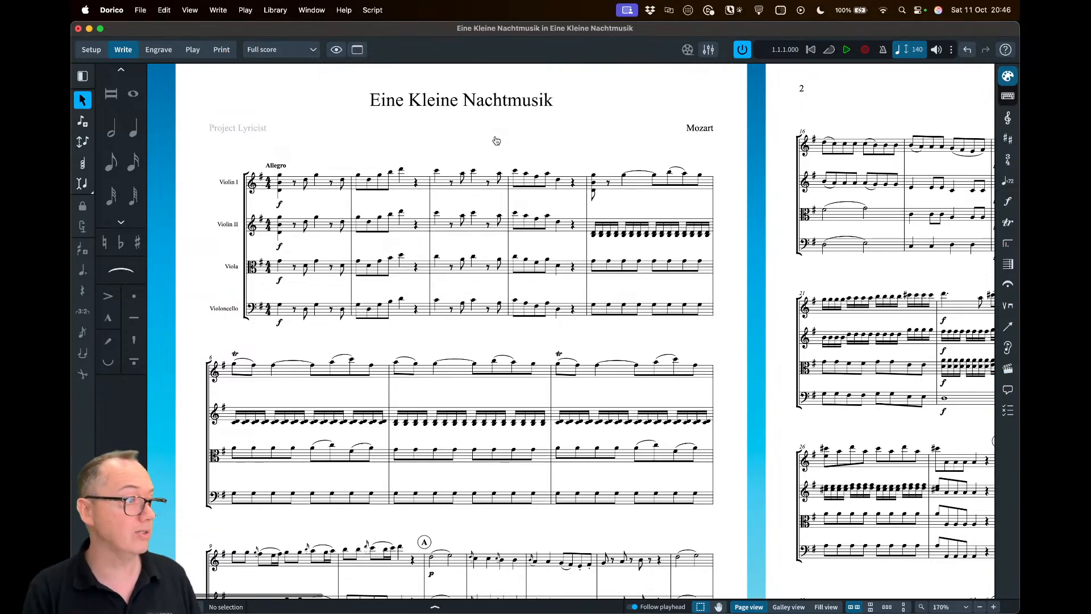
Switch to the Playback Templates page in Safari and browse down to the Spitfire libraries
key("super+Tab")
key("ctrl+shift+Tab")
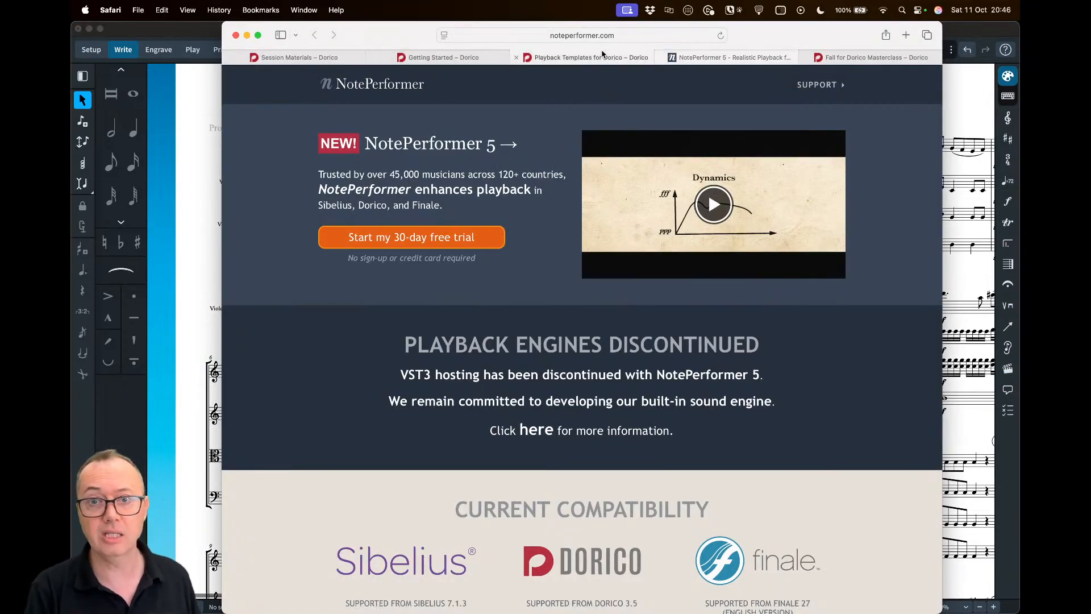
scroll(604, 399, "up", 1)
scroll(604, 398, "down", 10)
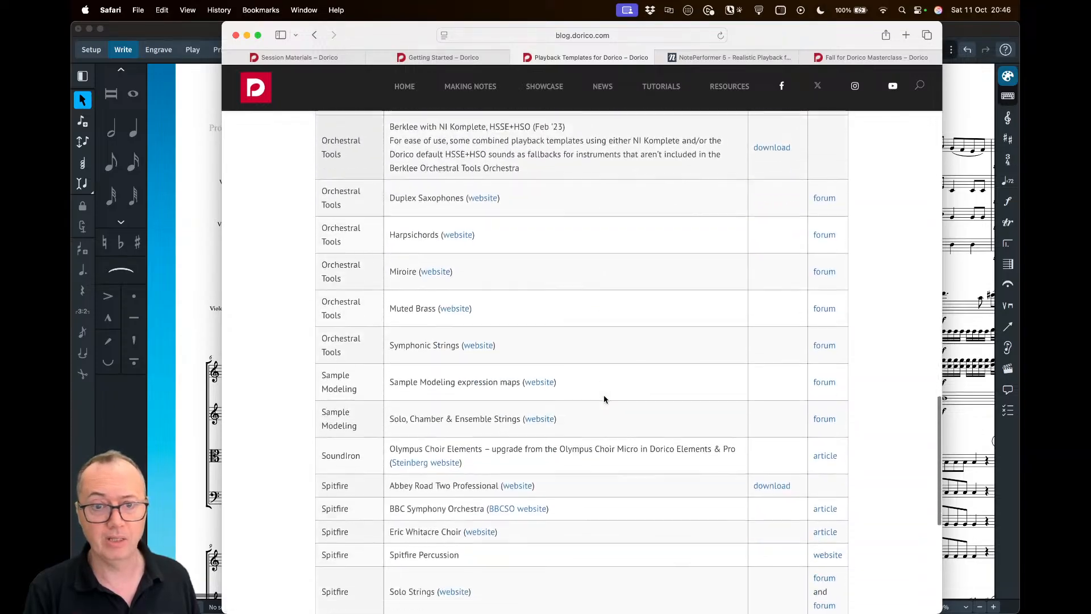
scroll(440, 416, "down", 2)
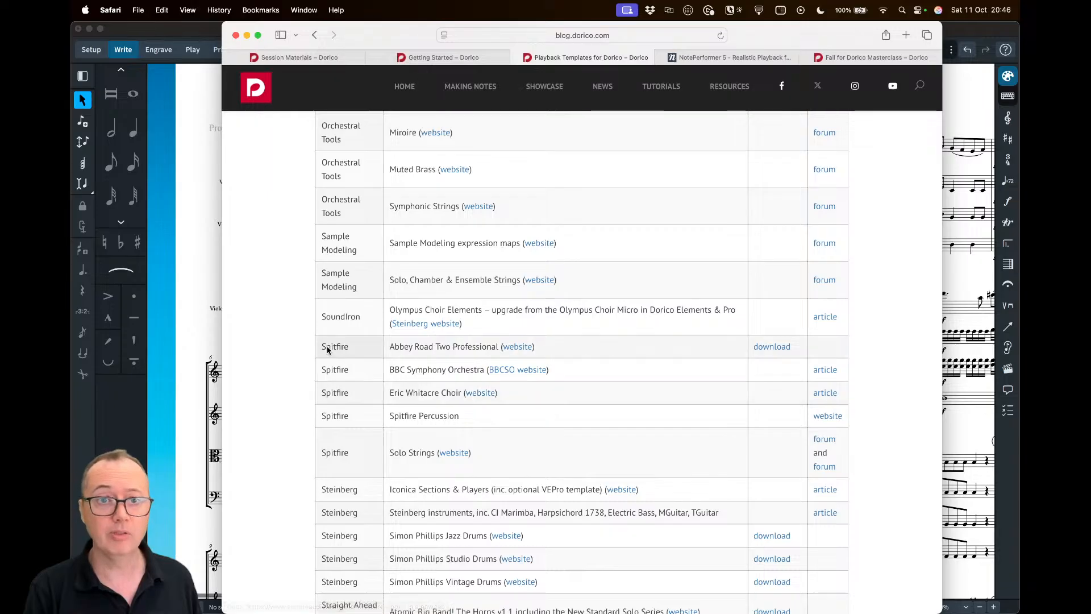
Browse the playback templates list back up to the NotePerformer and Native Instruments entries, and return to the score in Dorico
scroll(329, 349, "up", 10)
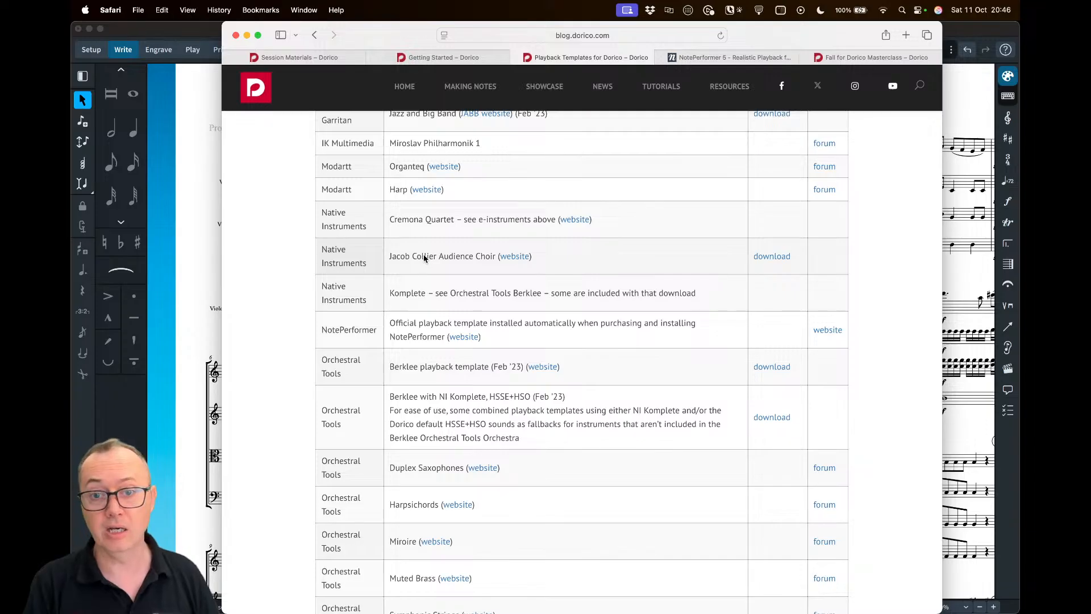
left_click(192, 262)
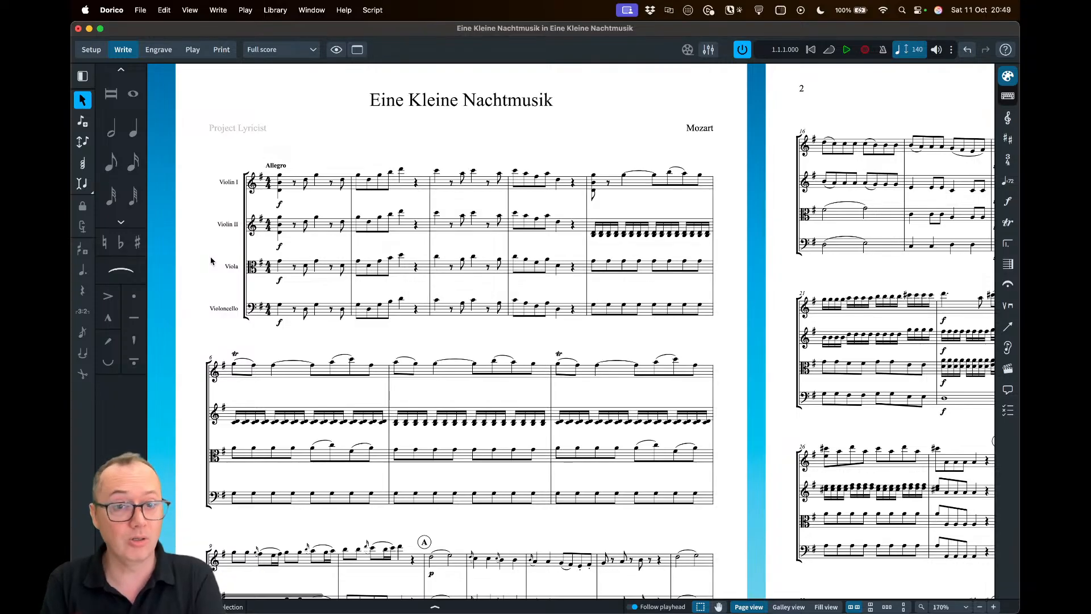
scroll(211, 260, "down", 2)
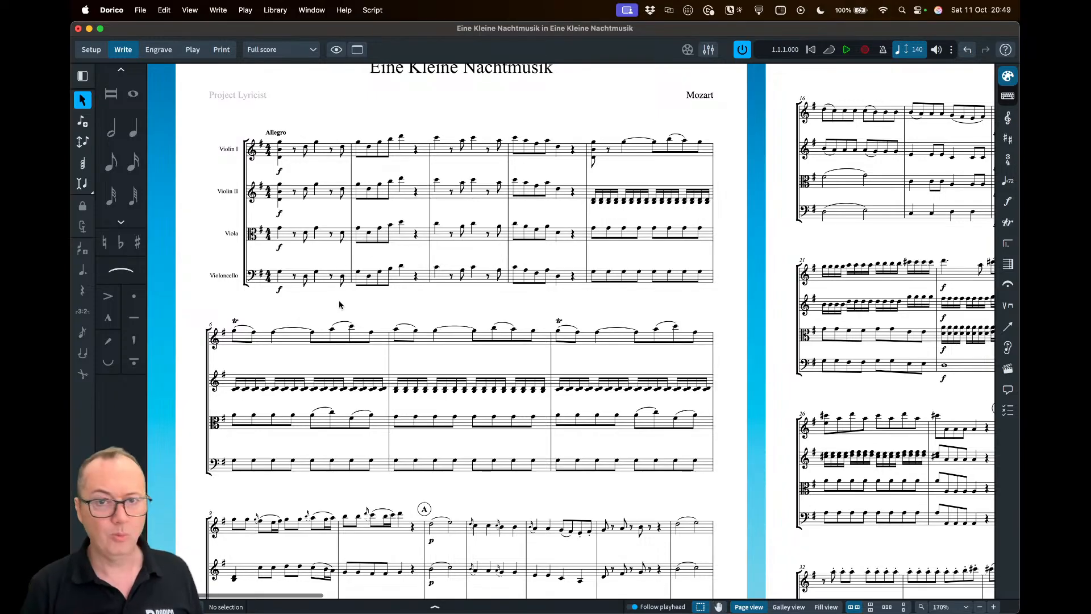
Switch to the Session Materials page in Safari, review the Session 4 downloads and recordings, and return to Dorico
key("super+Tab")
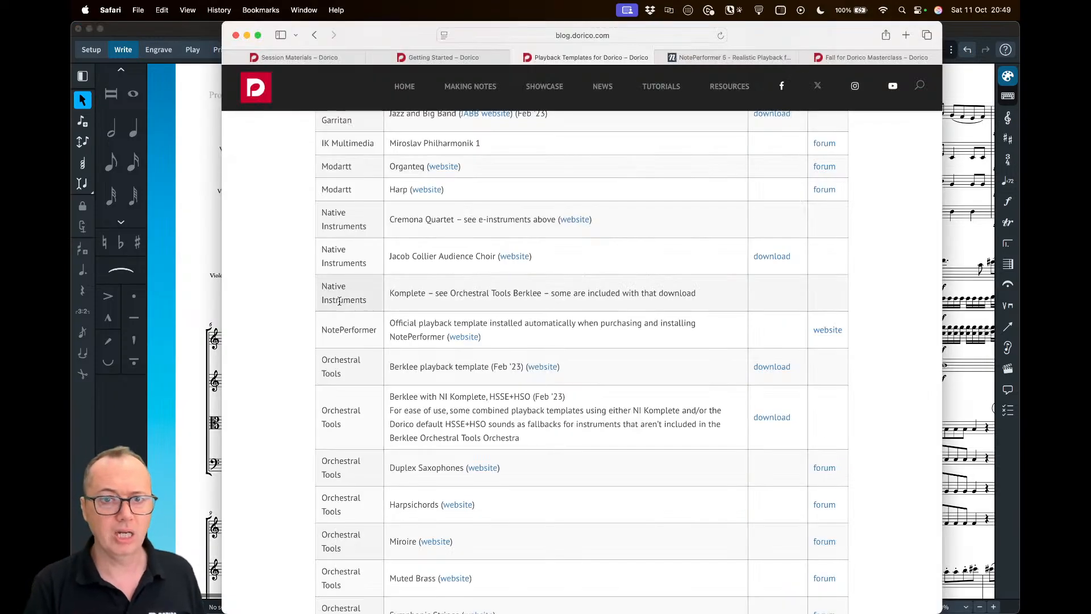
left_click(298, 60)
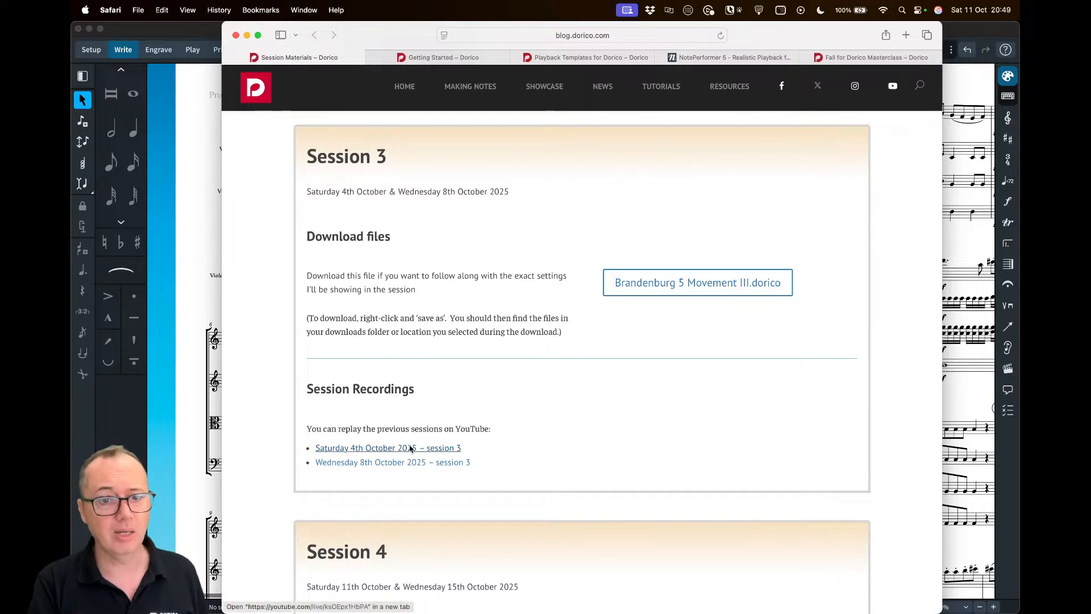
scroll(335, 452, "down", 10)
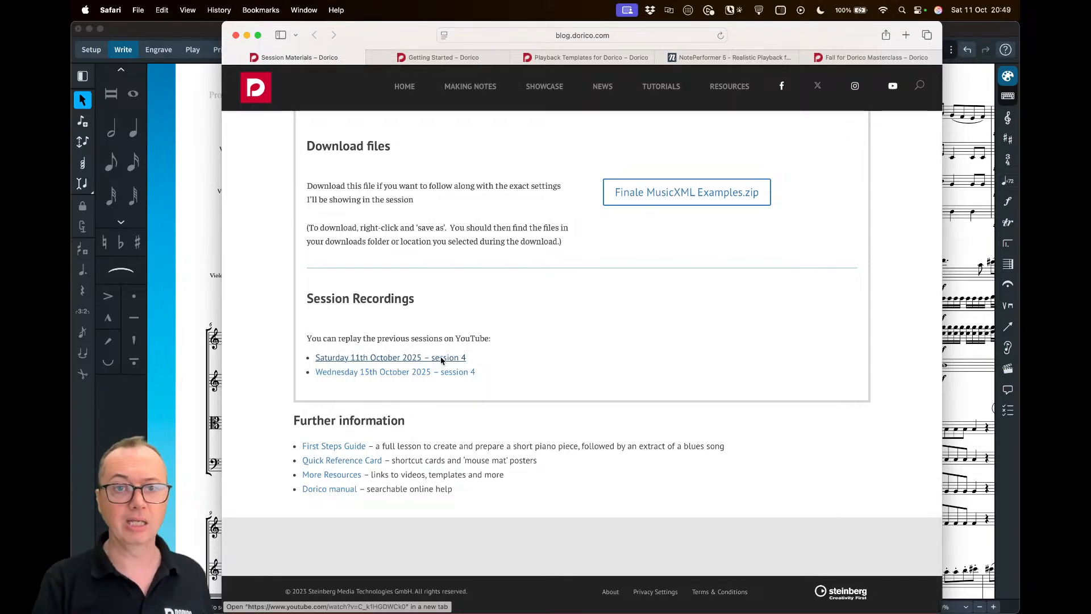
scroll(460, 359, "up", 3)
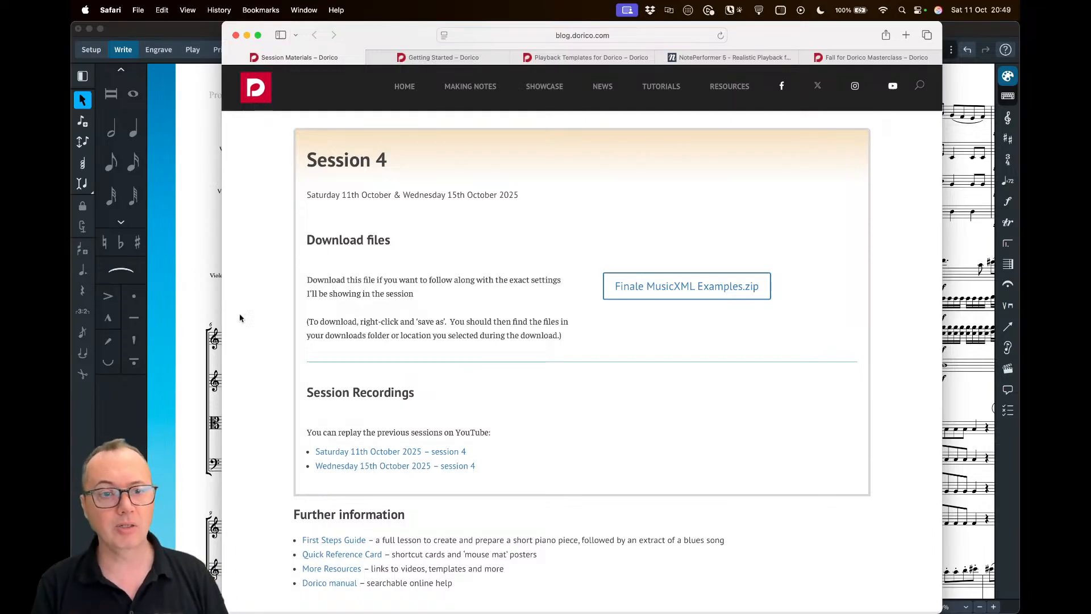
left_click(199, 296)
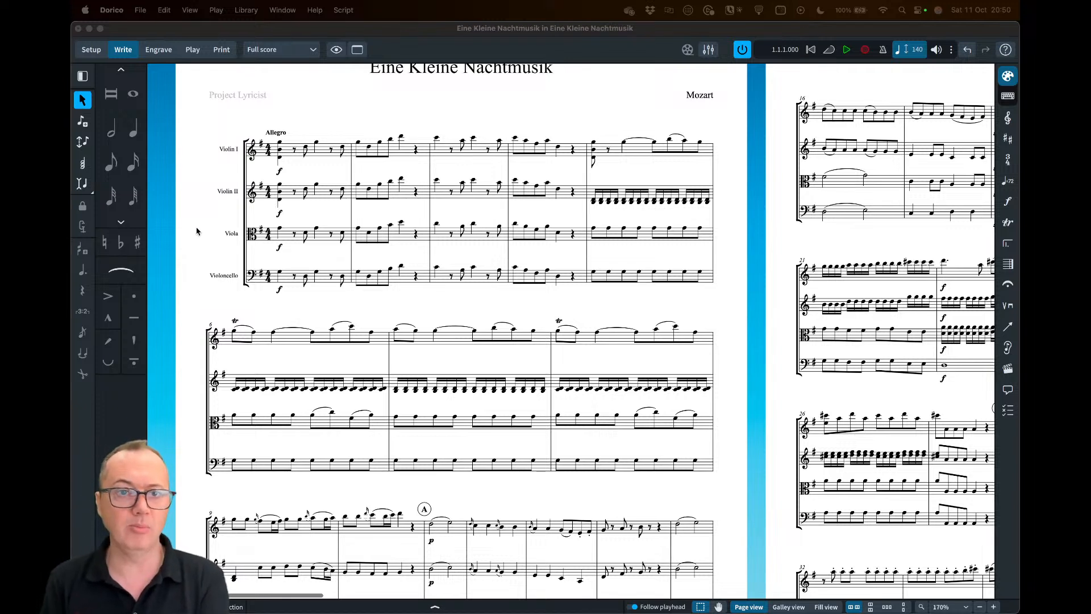
Open the Steinberg Hub and review its Learn and What's New pages, finishing on the Learn page's tutorials and videos
left_click(318, 102)
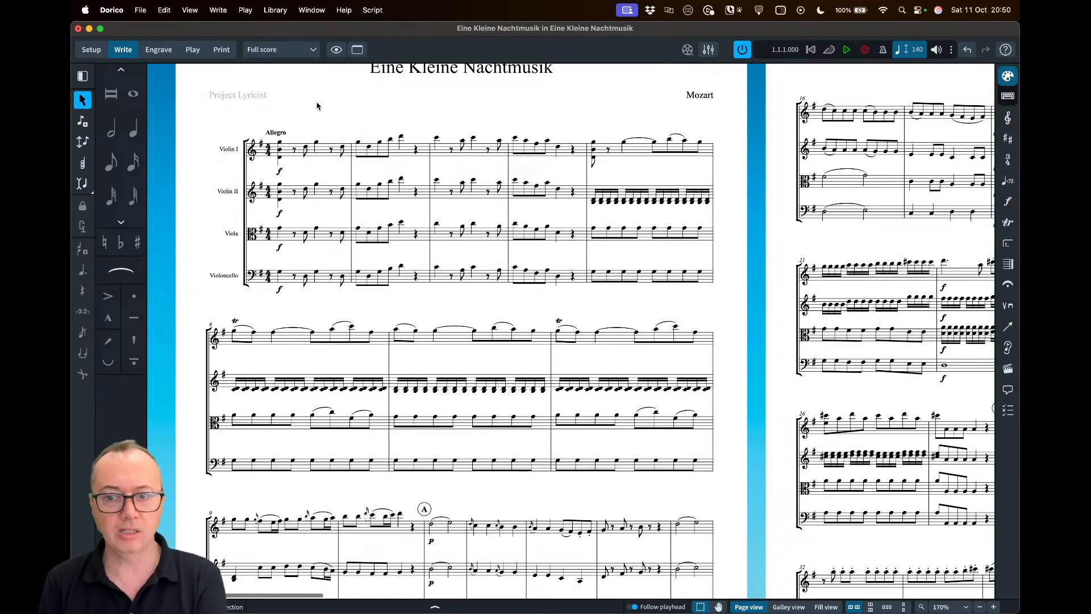
left_click(314, 12)
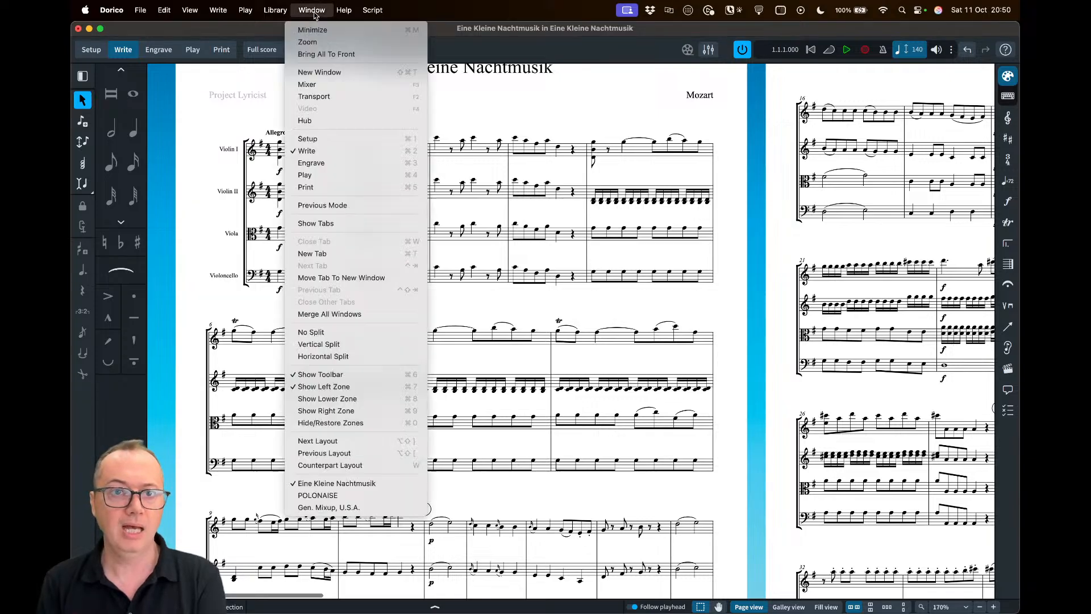
left_click(321, 122)
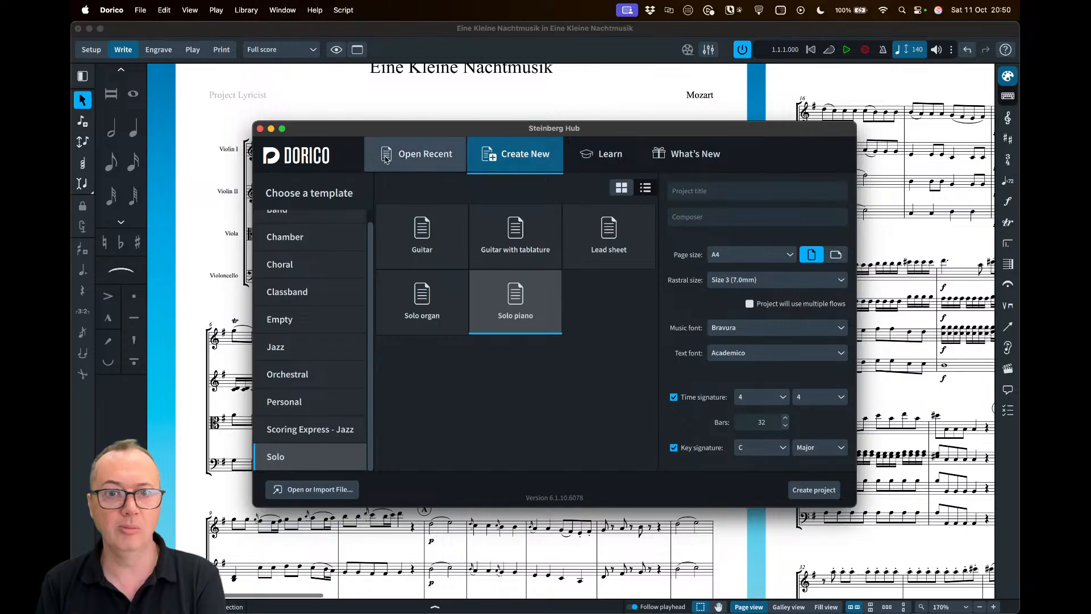
left_click(604, 155)
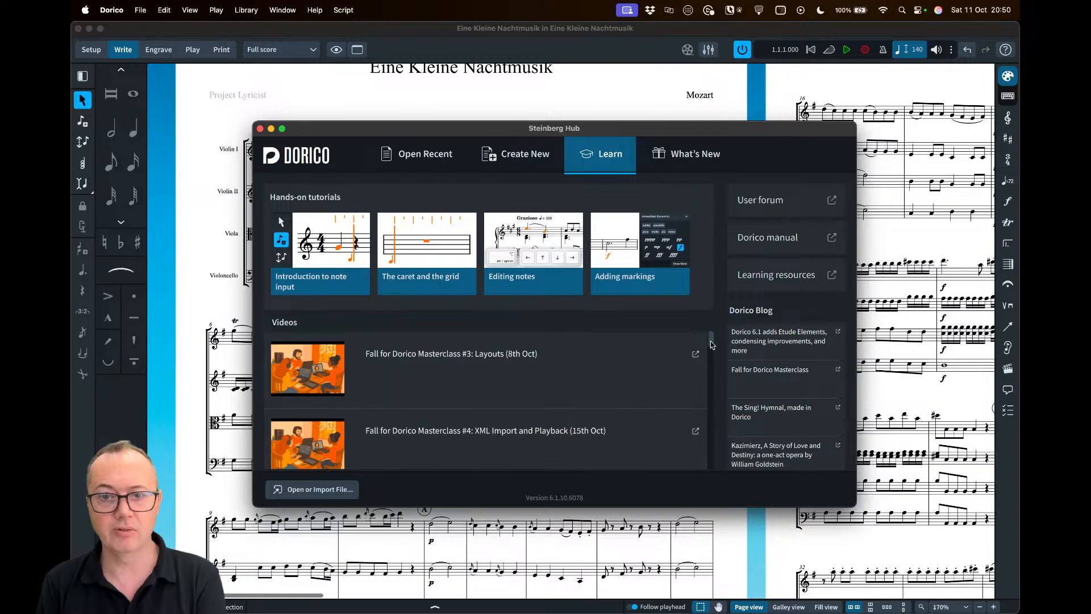
mouse_move(710, 345)
left_mouse_down()
mouse_move(715, 438)
mouse_move(726, 448)
mouse_move(717, 469)
mouse_move(709, 347)
left_mouse_up()
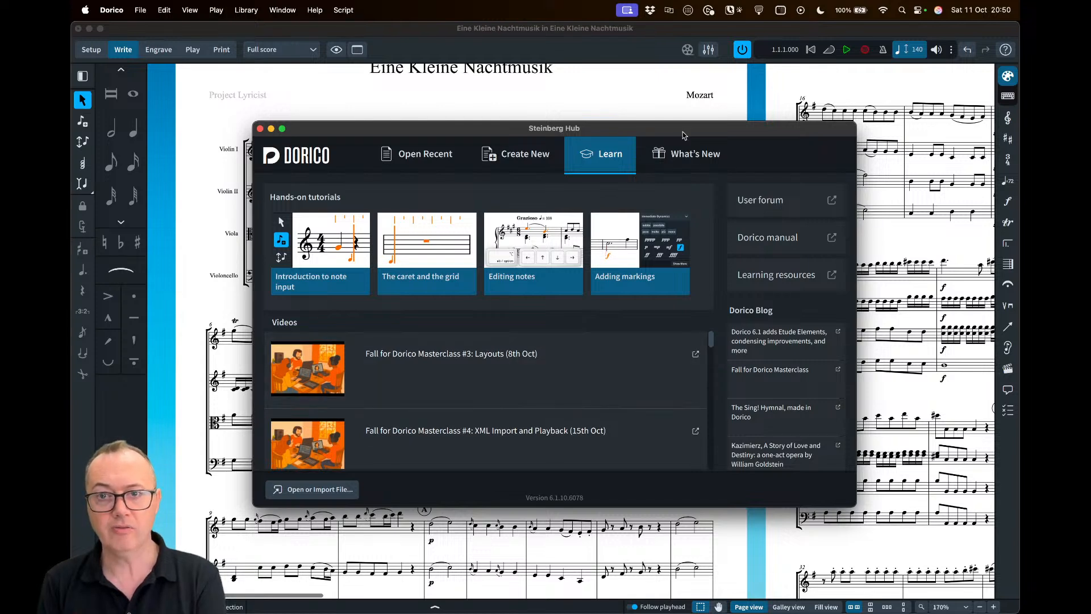
left_click(668, 161)
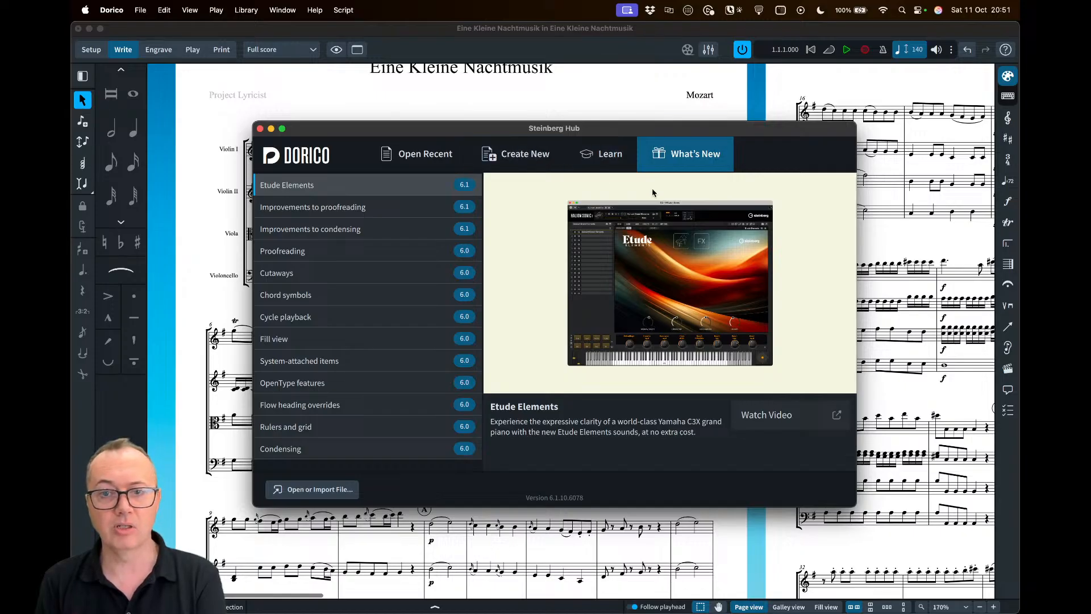
left_click(611, 166)
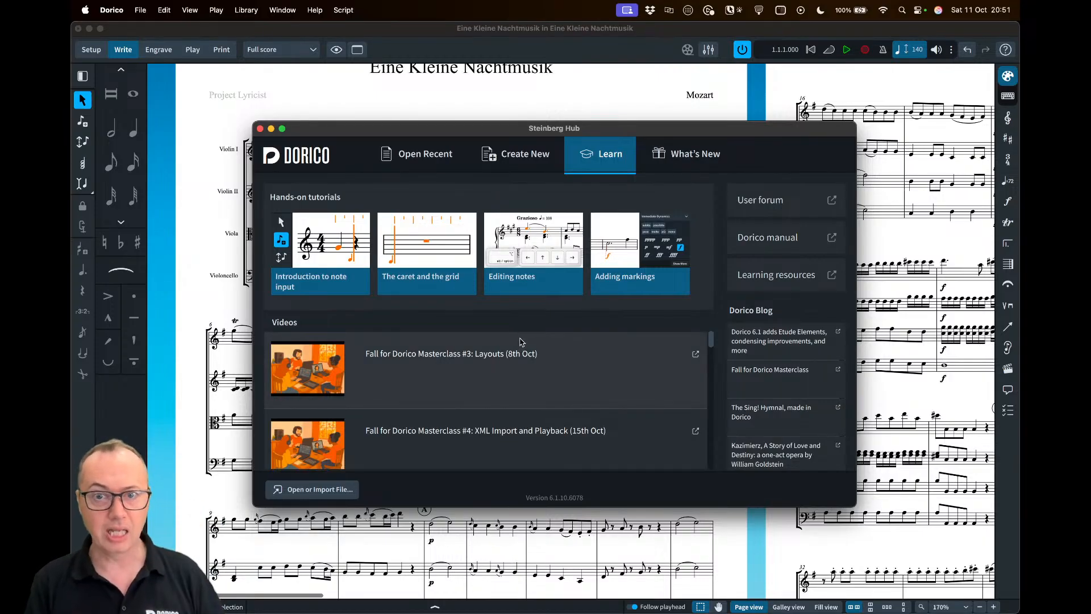
left_click_drag(606, 131, 636, 129)
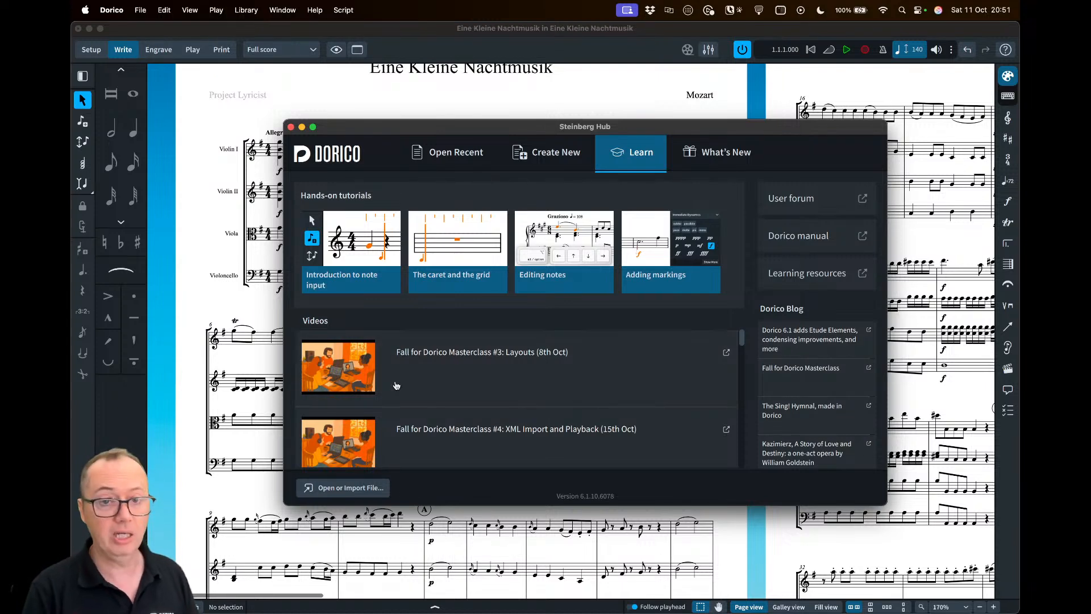
Switch to the Playback Templates page in Safari and look through the whole table of third-party libraries, downloads and links
key("super+Tab")
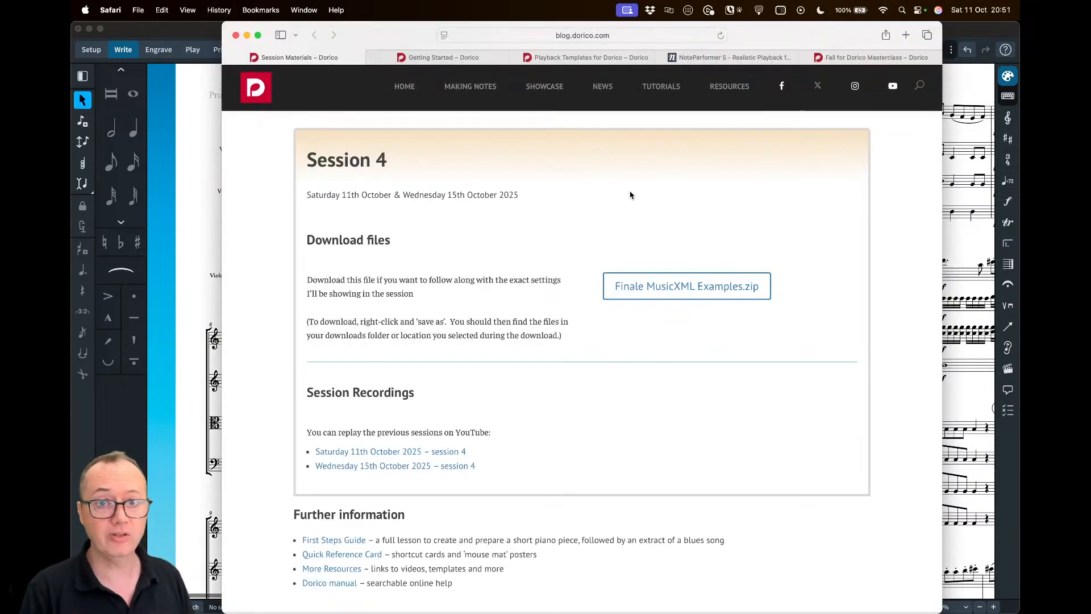
left_click(565, 58)
scroll(268, 357, "up", 10)
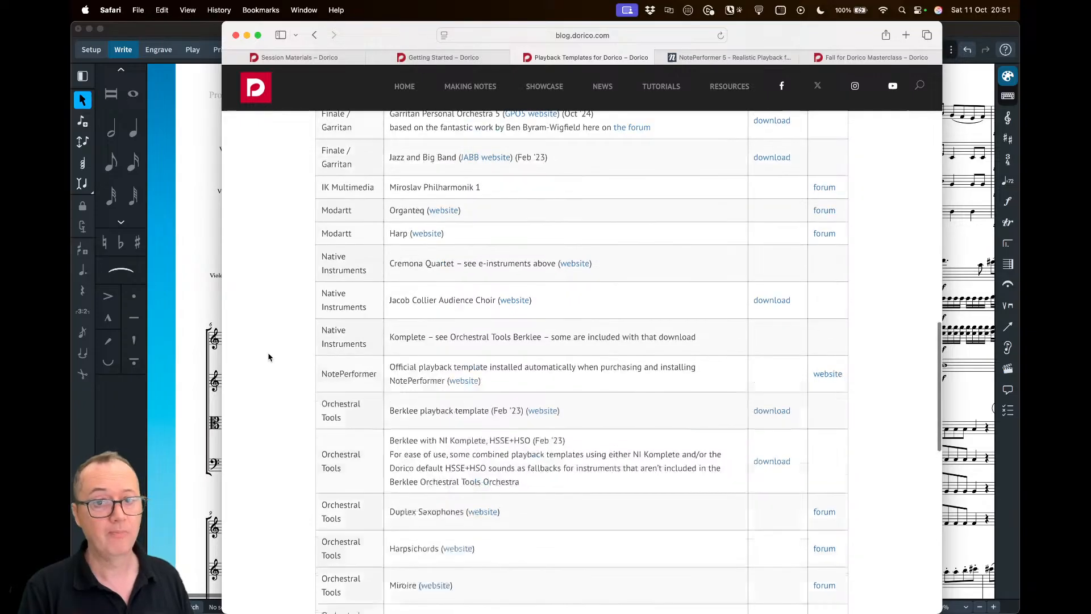
scroll(268, 357, "up", 8)
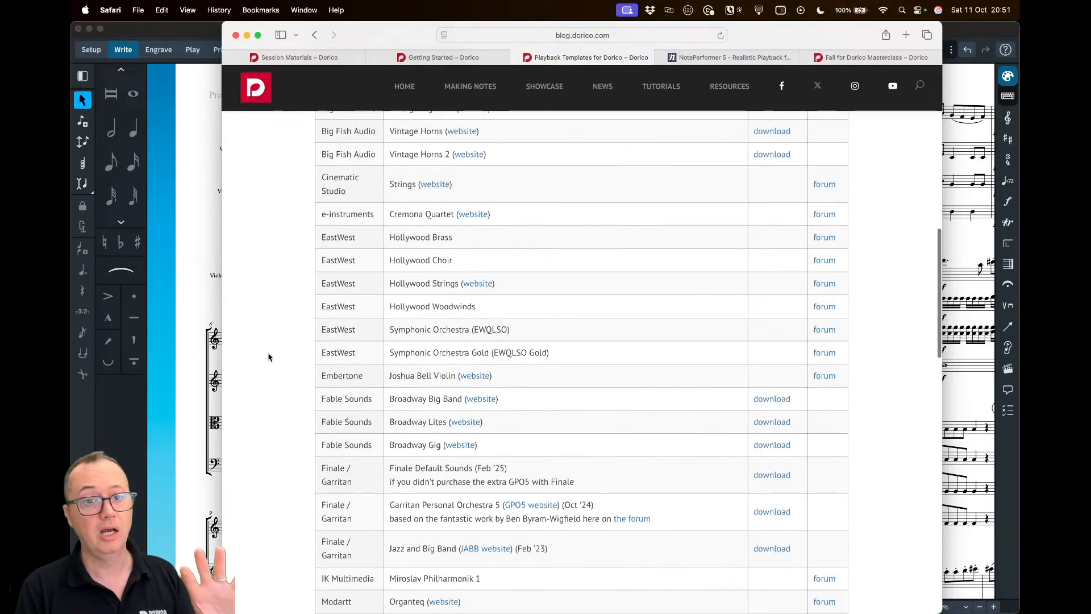
scroll(271, 364, "up", 10)
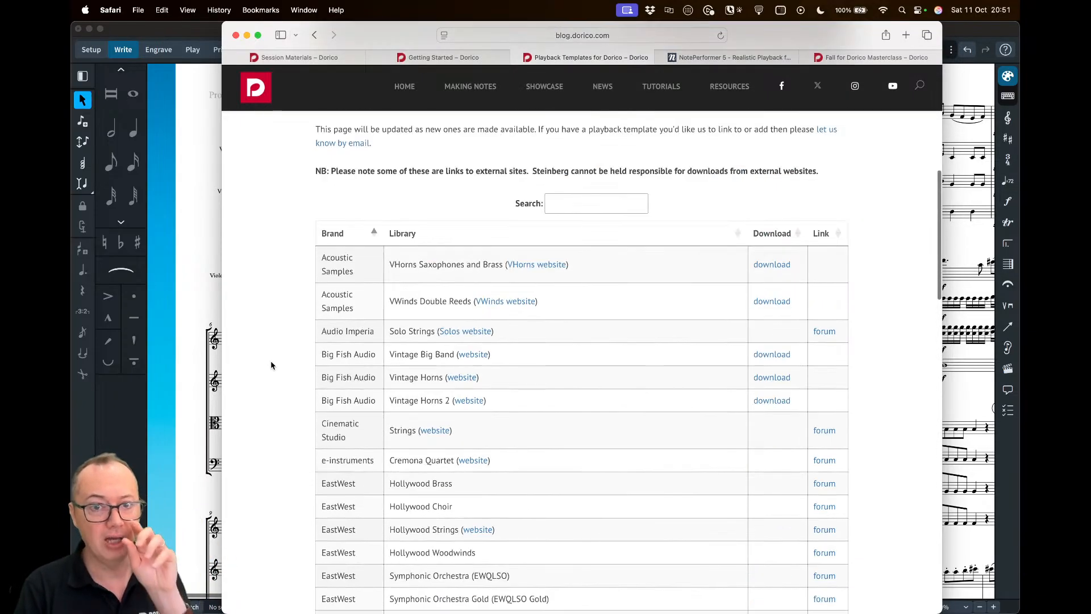
scroll(271, 365, "down", 20)
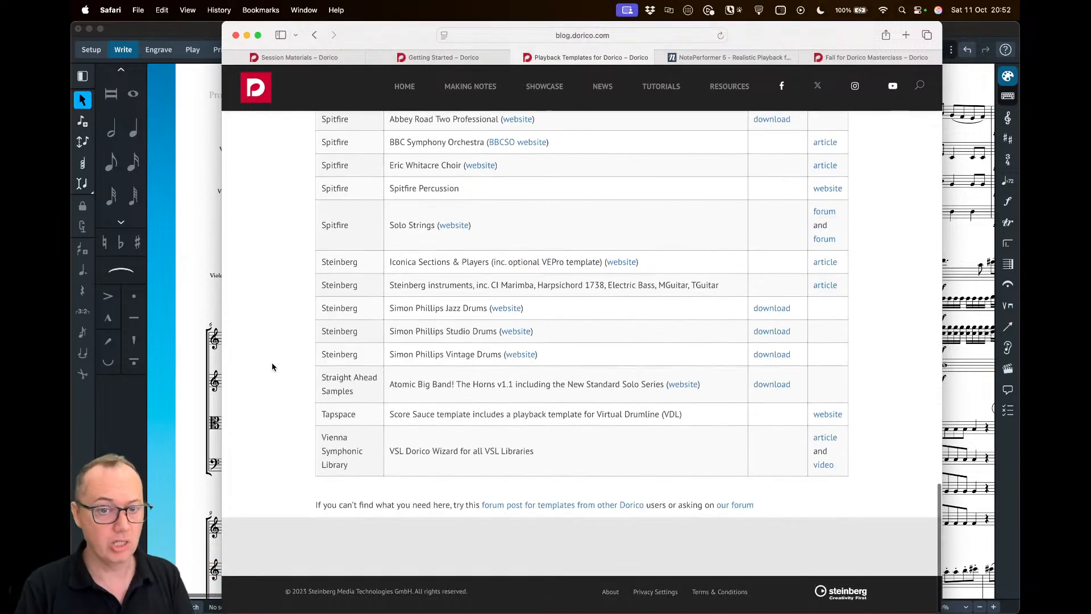
scroll(272, 367, "up", 11)
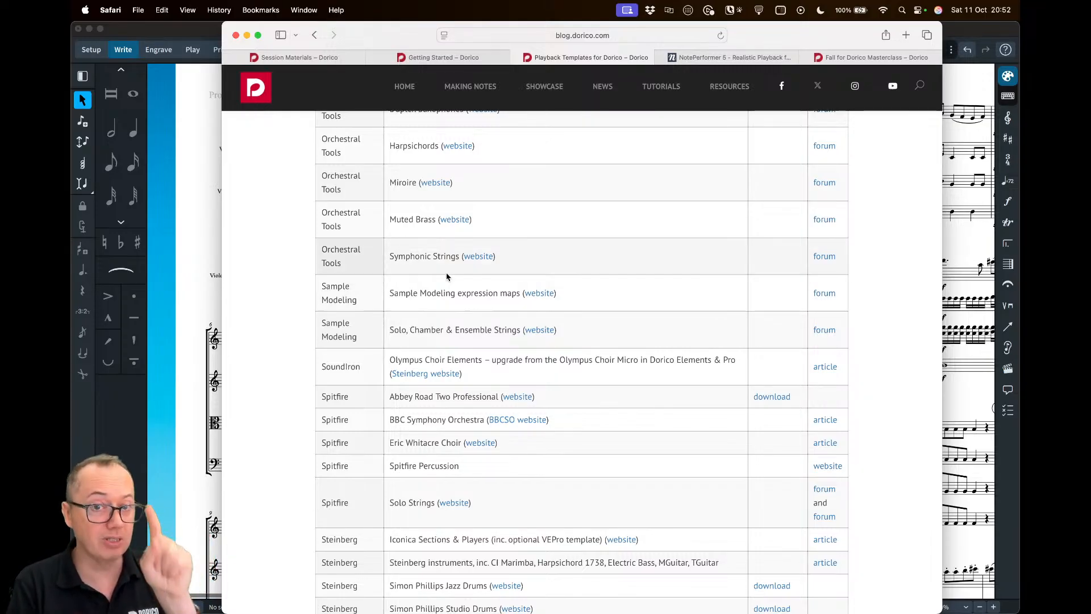
Open the Spitfire BBC Symphony Orchestra article in a new tab, review its template downloads, and return to the score in Dorico
scroll(271, 372, "down", 2)
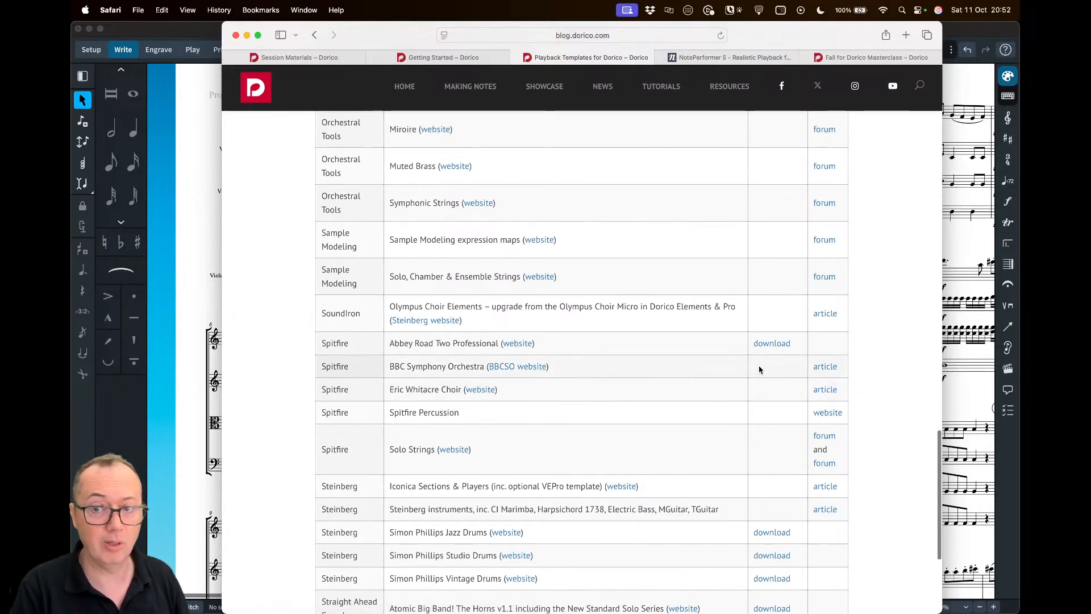
left_click(827, 367, "super")
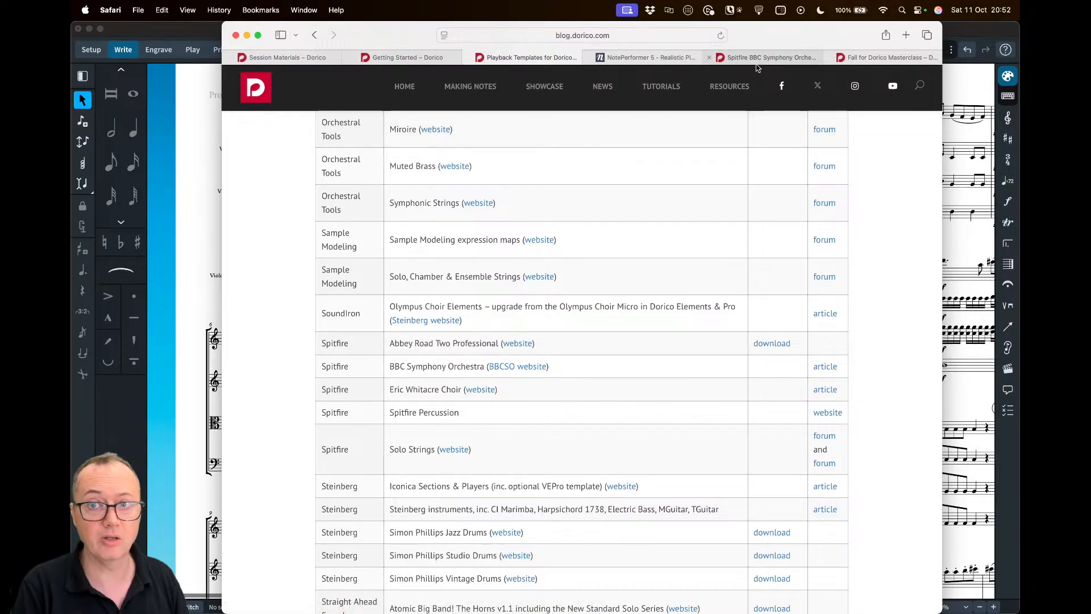
left_click(755, 57)
scroll(398, 426, "down", 10)
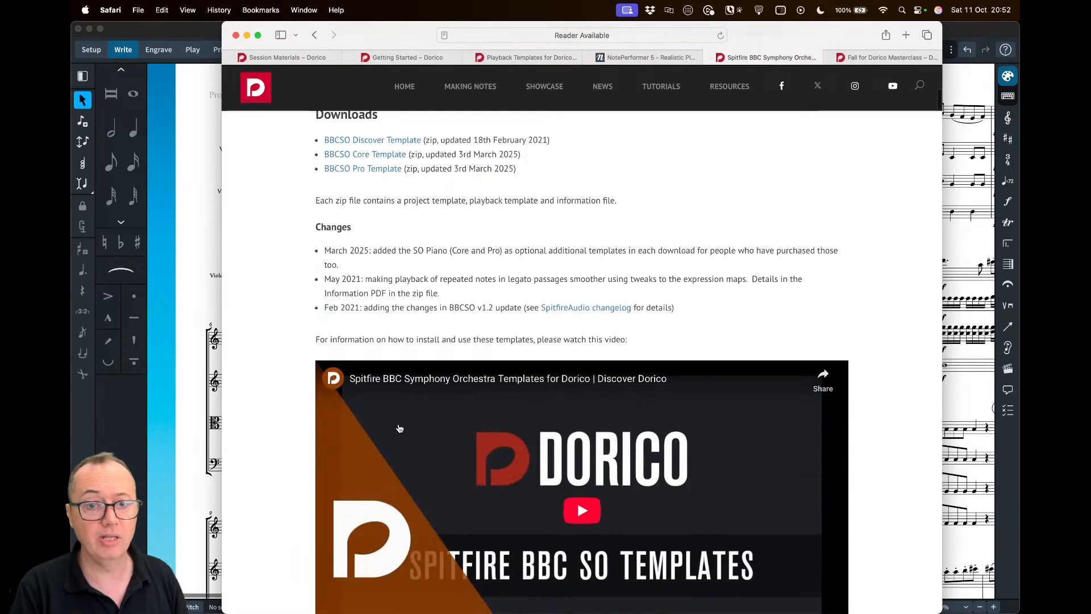
scroll(397, 426, "up", 6)
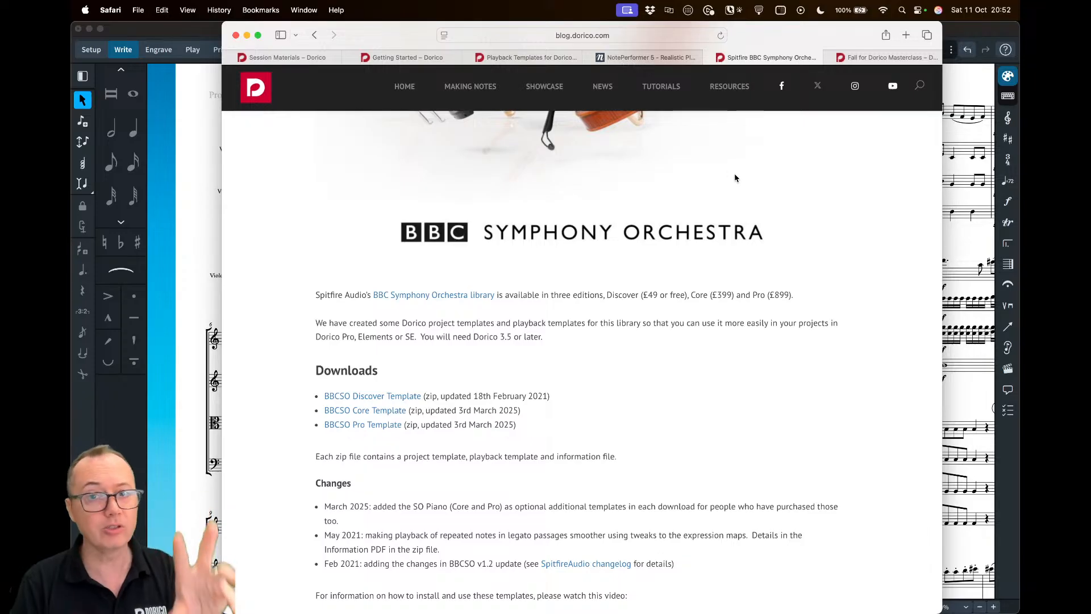
left_click(534, 60)
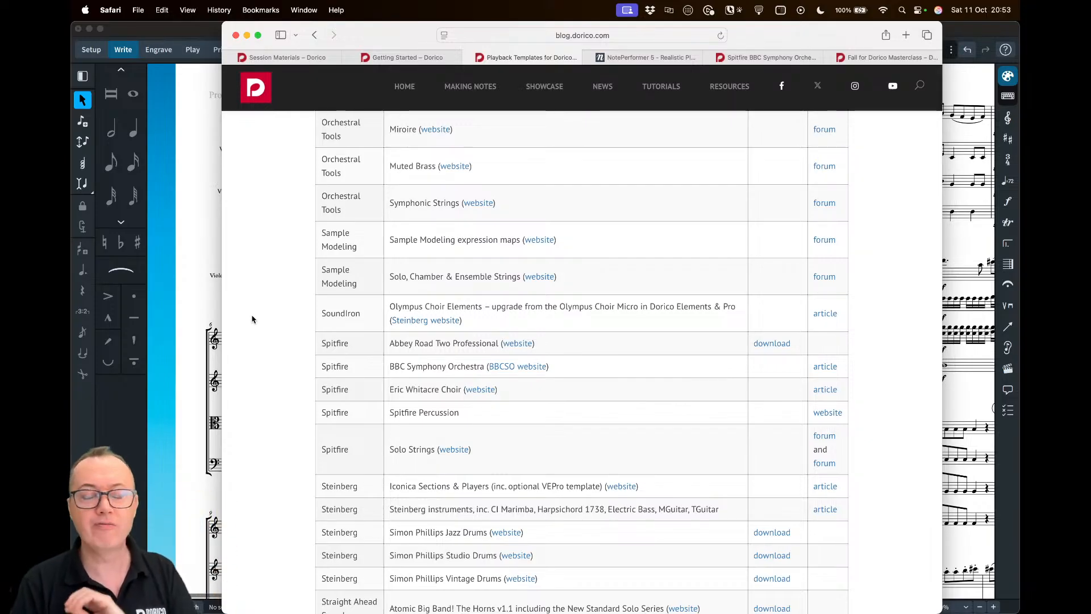
left_click(200, 303)
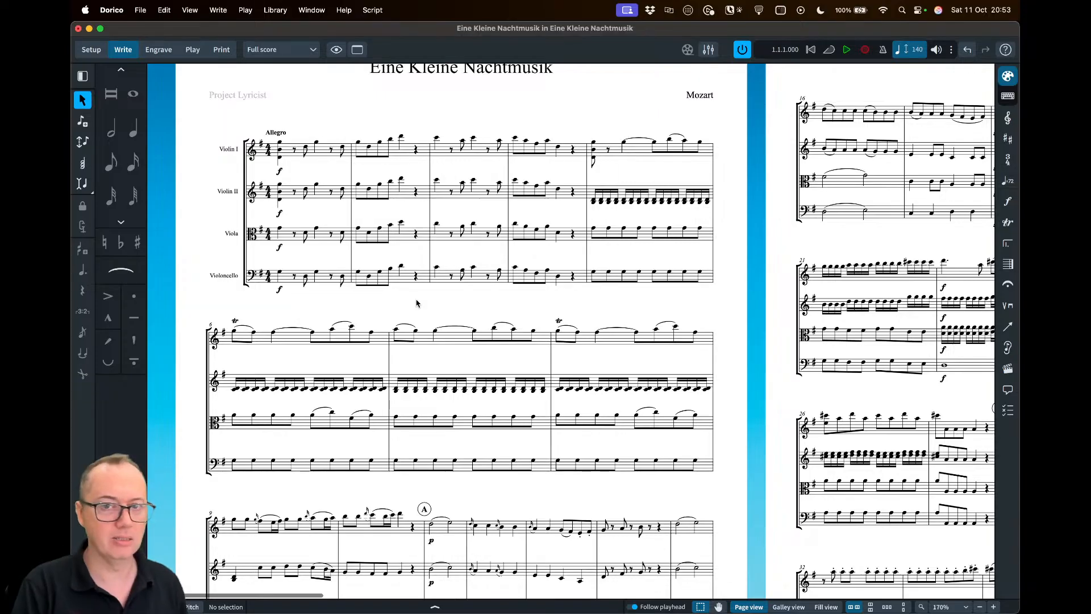
scroll(417, 301, "up", 1)
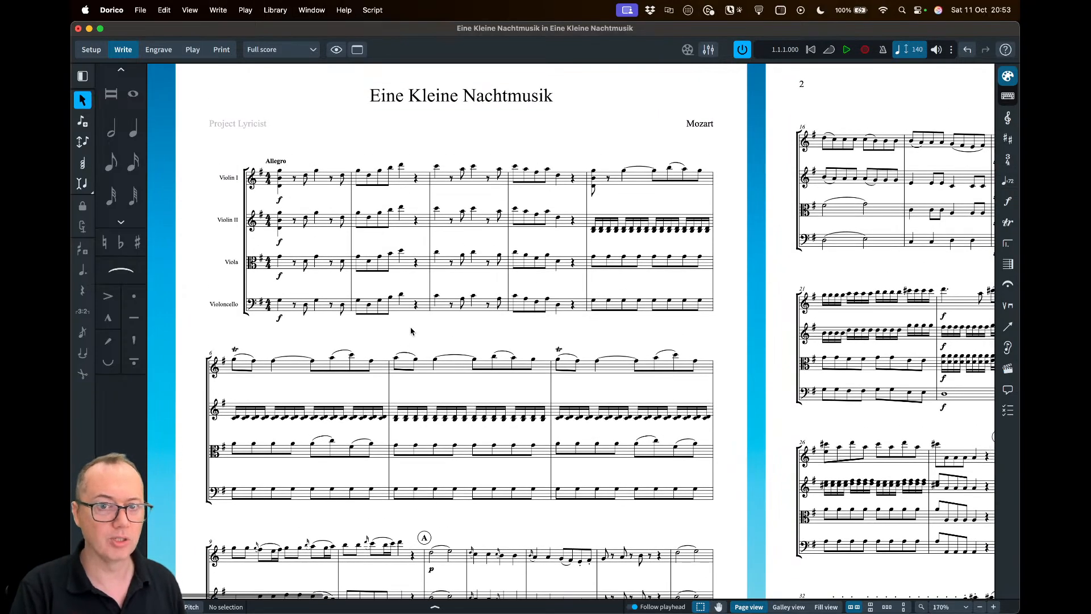